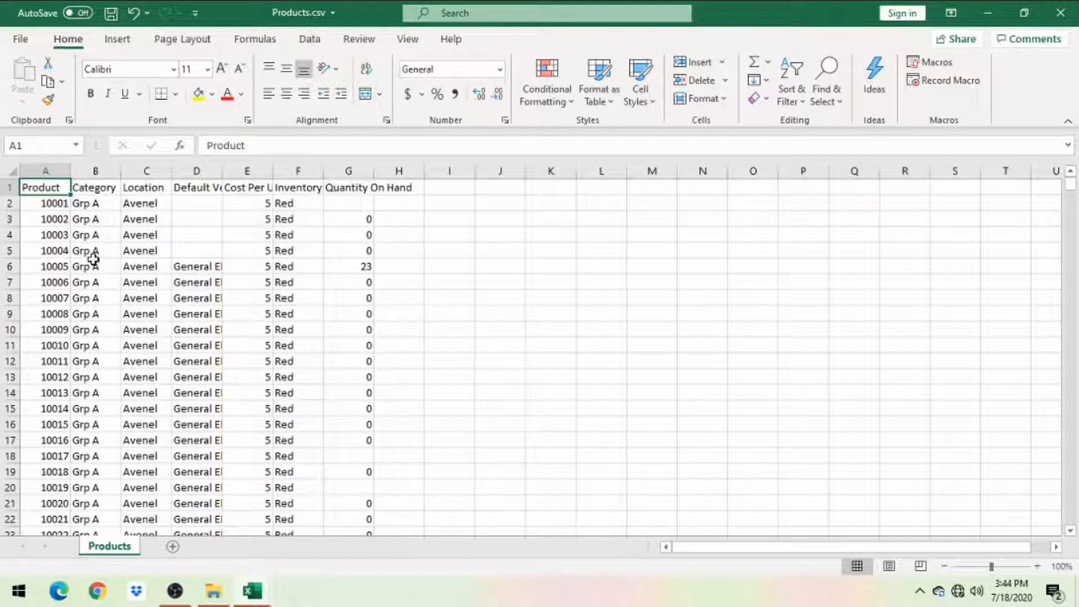
# Review the product data in Products.csv and the inventory data in Cur Inventory.csv and Cur Inventory not grouped.csv.
pyautogui.click(95, 250)
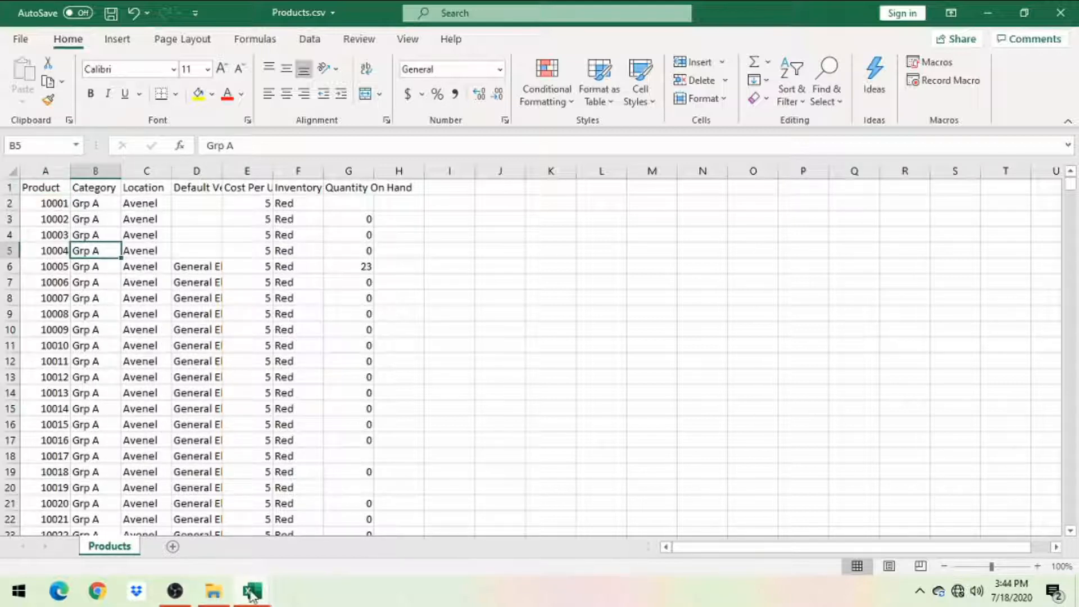
pyautogui.moveTo(253, 595)
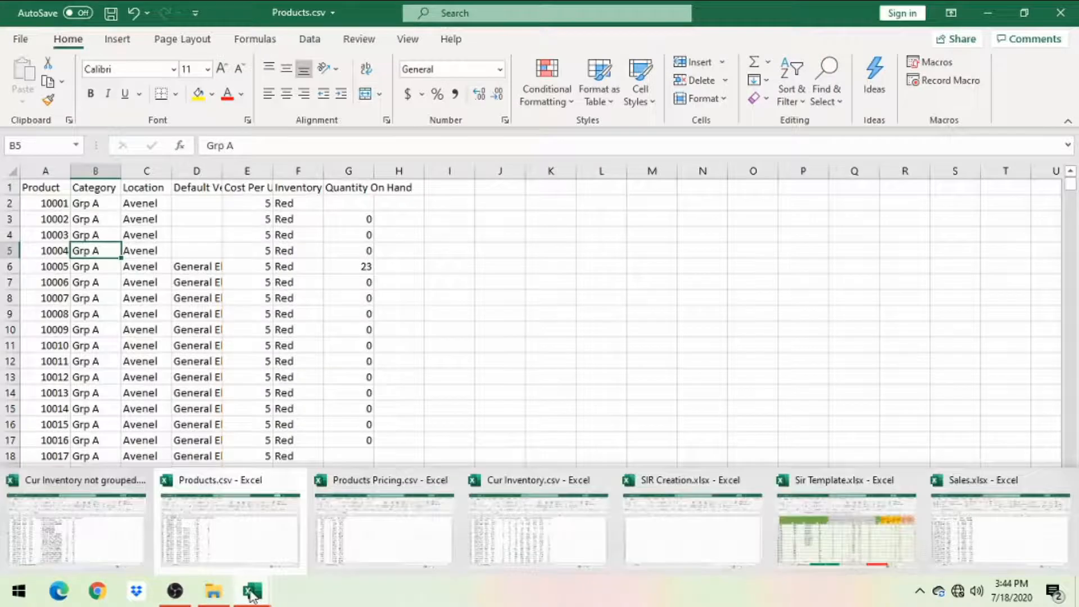
pyautogui.click(517, 540)
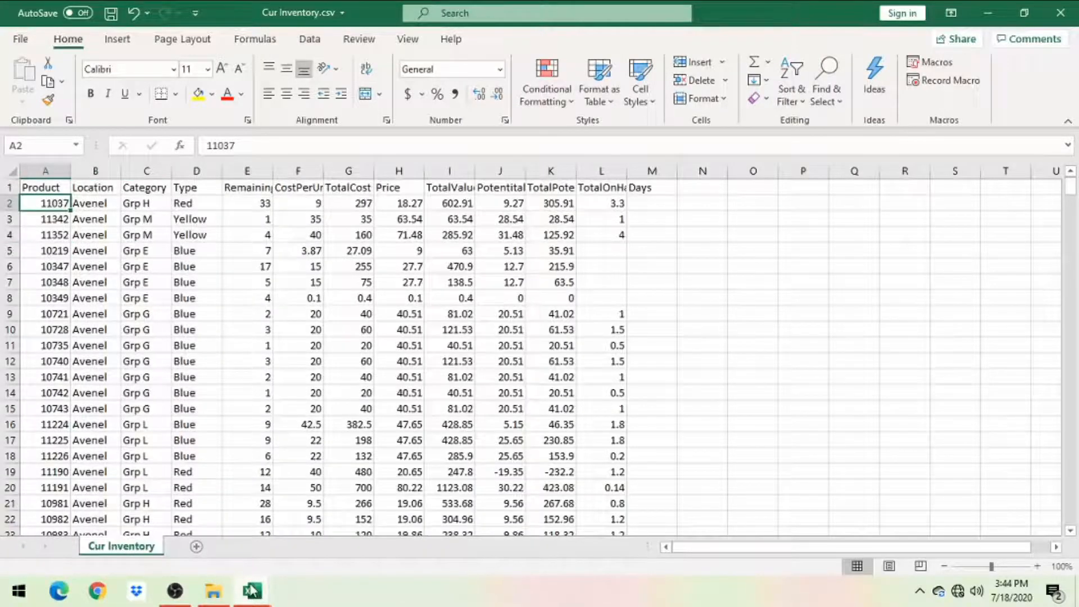
pyautogui.moveTo(251, 590)
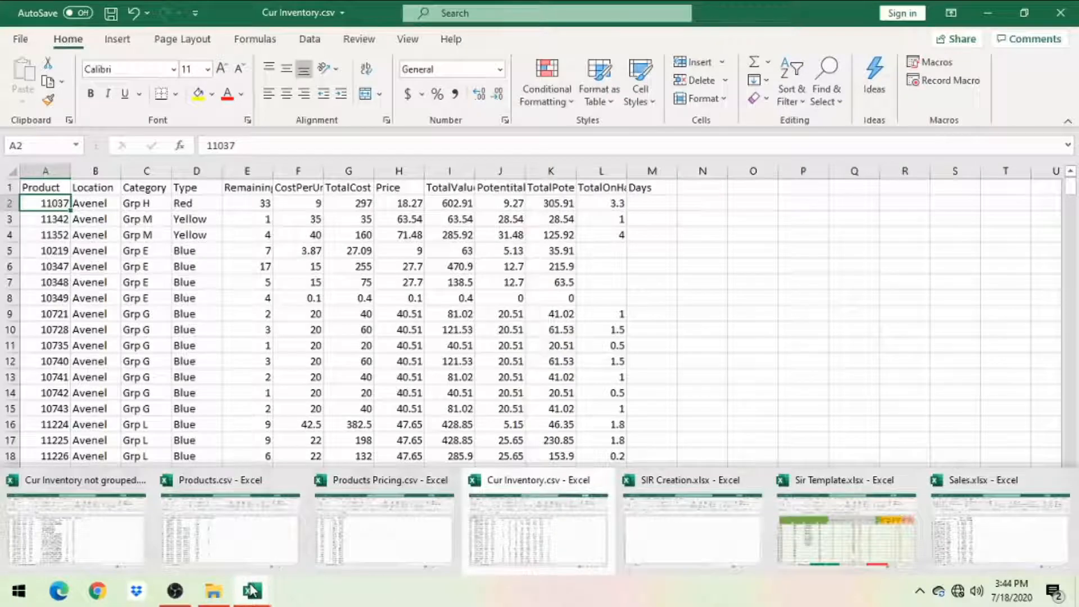
pyautogui.click(120, 525)
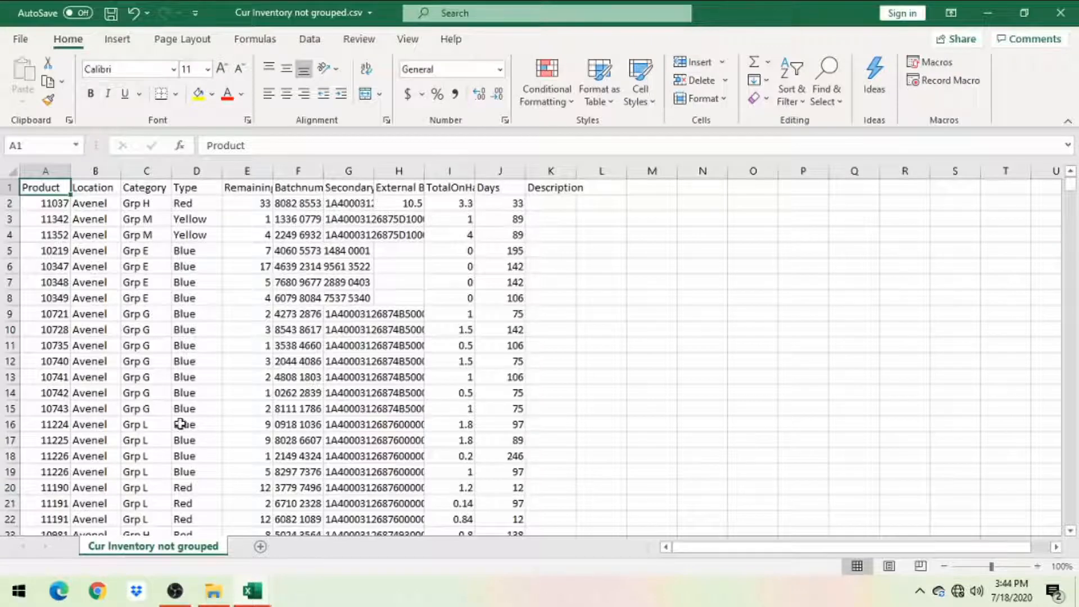
# Examine the sales records in Sales.xlsx from the first date row to the last one.
pyautogui.moveTo(252, 591)
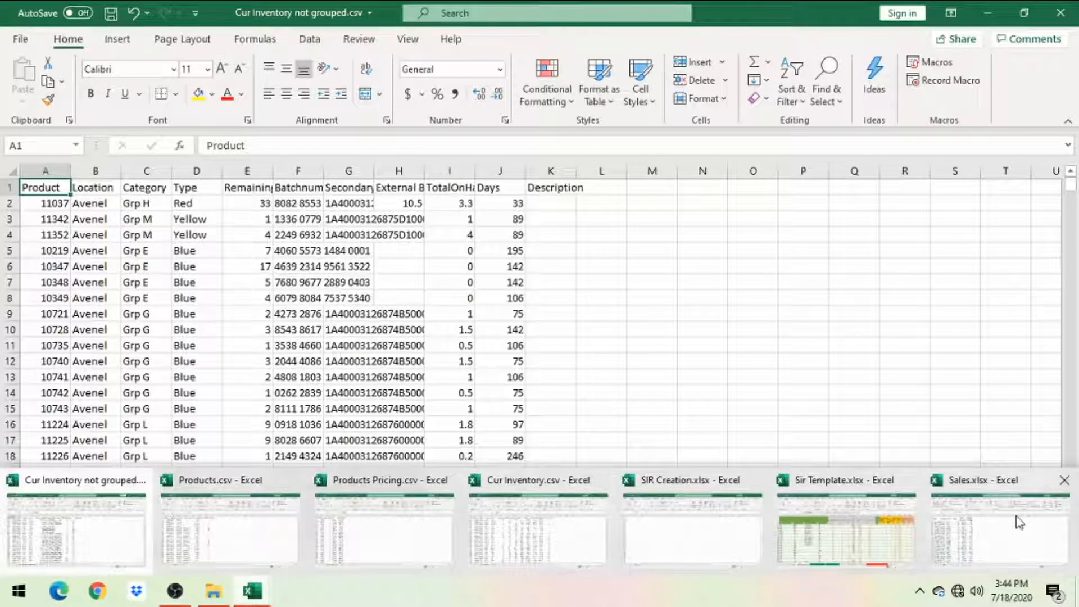
pyautogui.click(1000, 528)
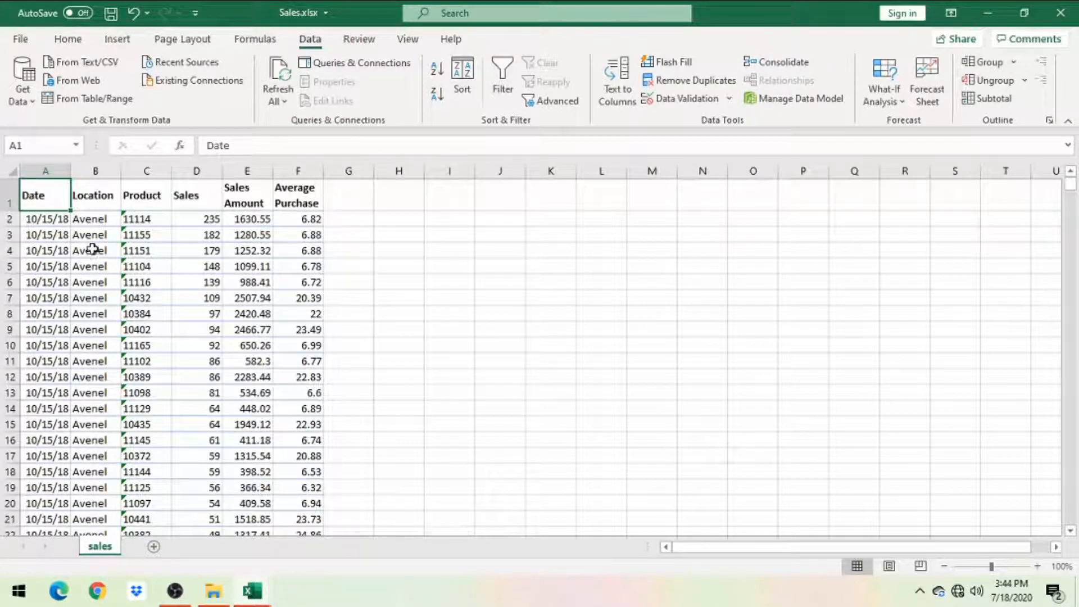
pyautogui.hotkey('ctrl', 'shift', 'Down')
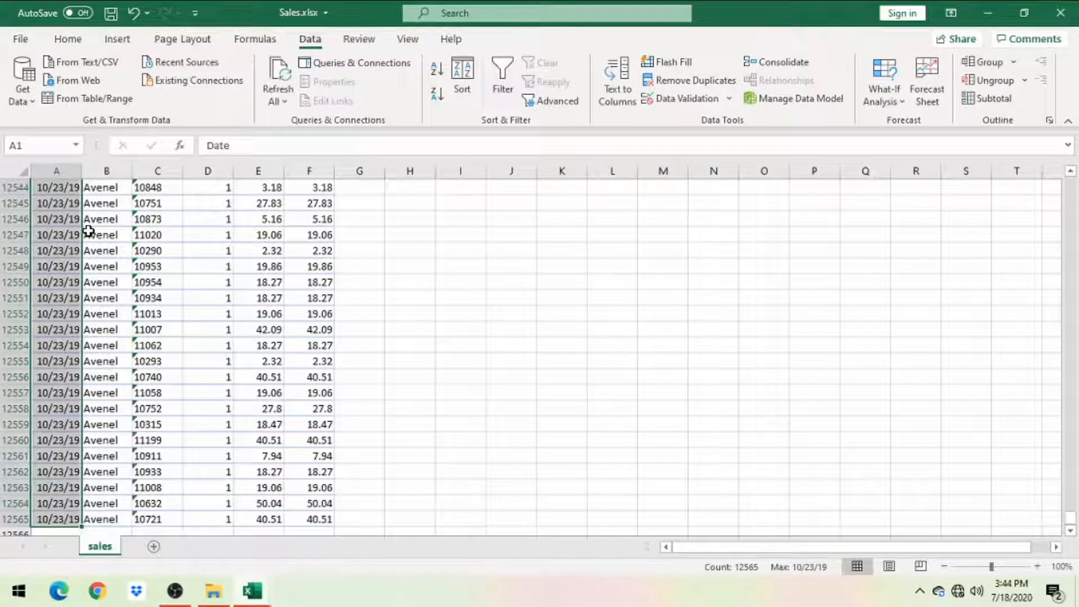
pyautogui.hotkey('ctrl', 'Home')
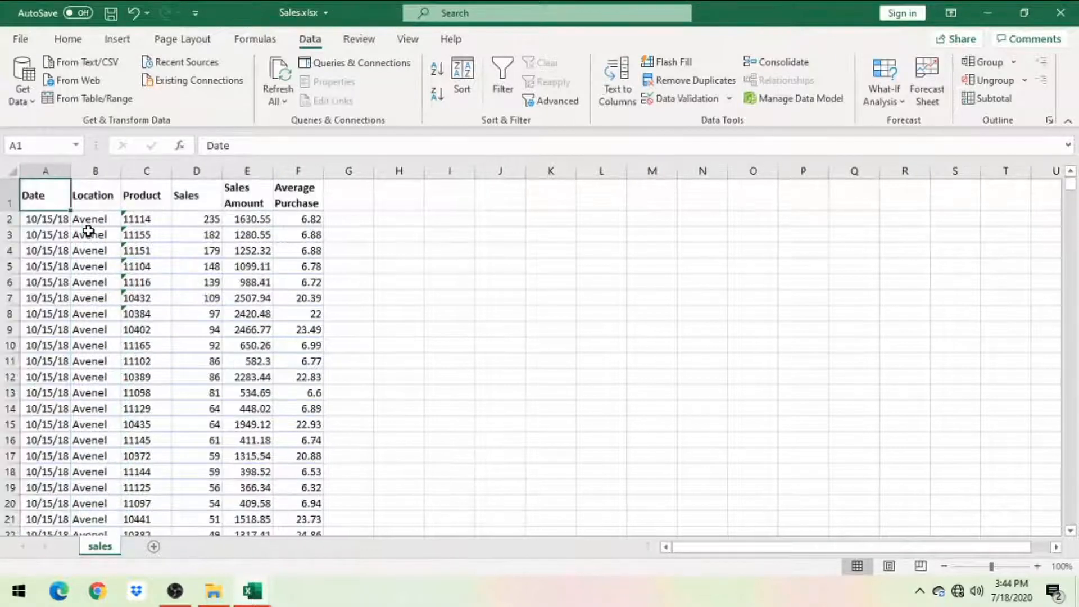
pyautogui.click(44, 217)
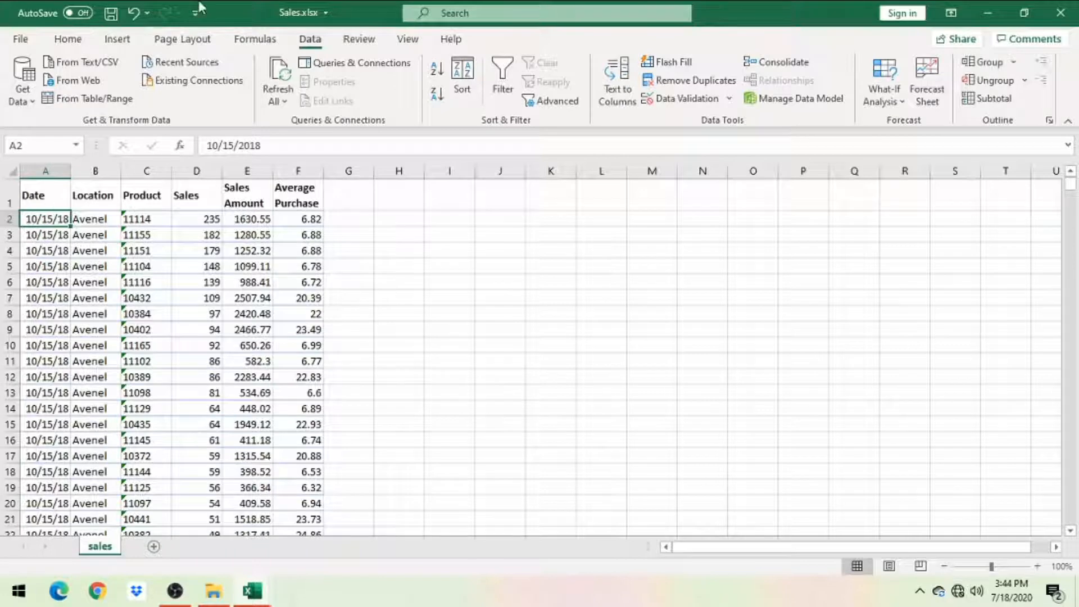
# Examine the tblProducts (csv) sheet of Sir Template.xlsx across row 2, from Product to the 13-week sales columns.
pyautogui.moveTo(251, 597)
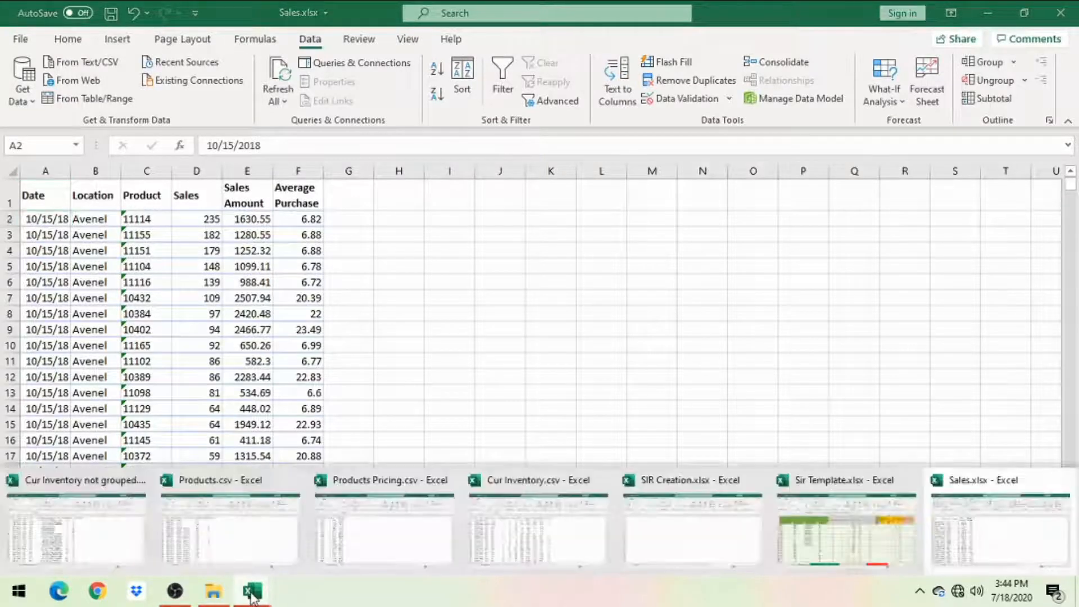
pyautogui.click(811, 508)
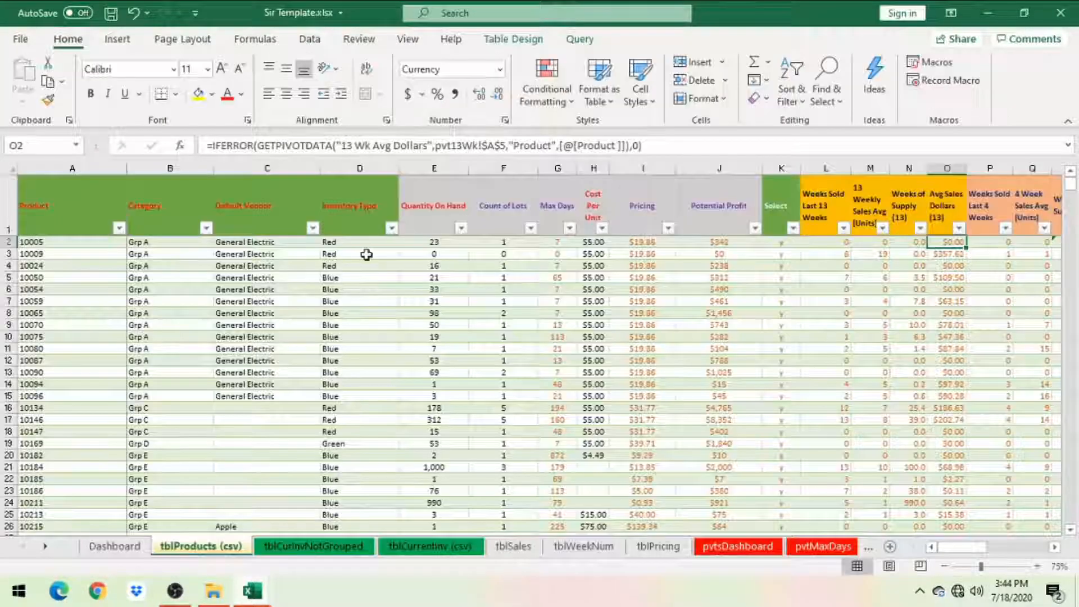
pyautogui.click(69, 217)
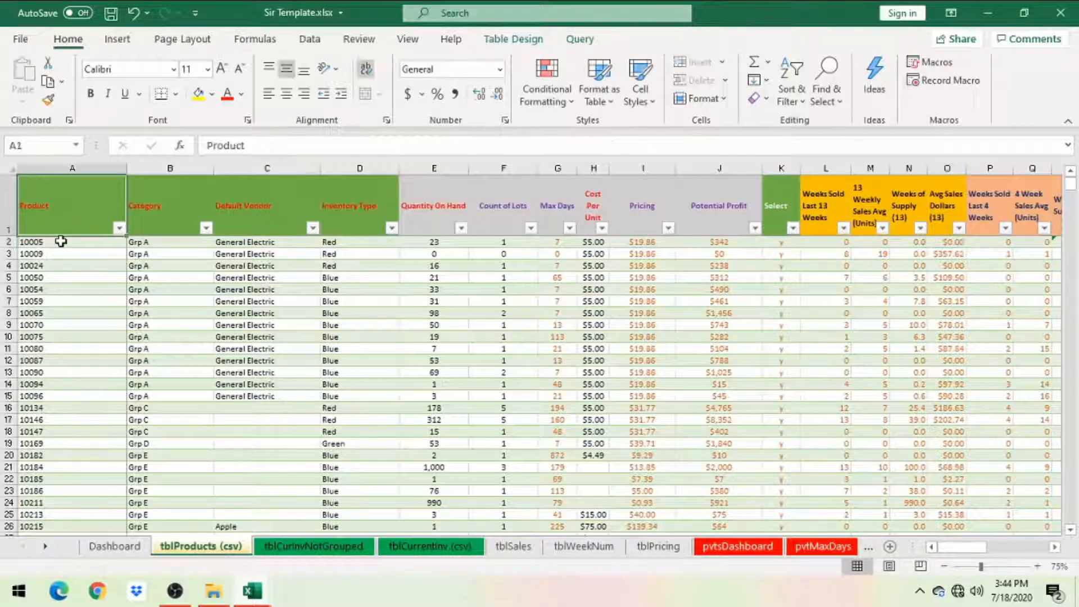
pyautogui.click(62, 238)
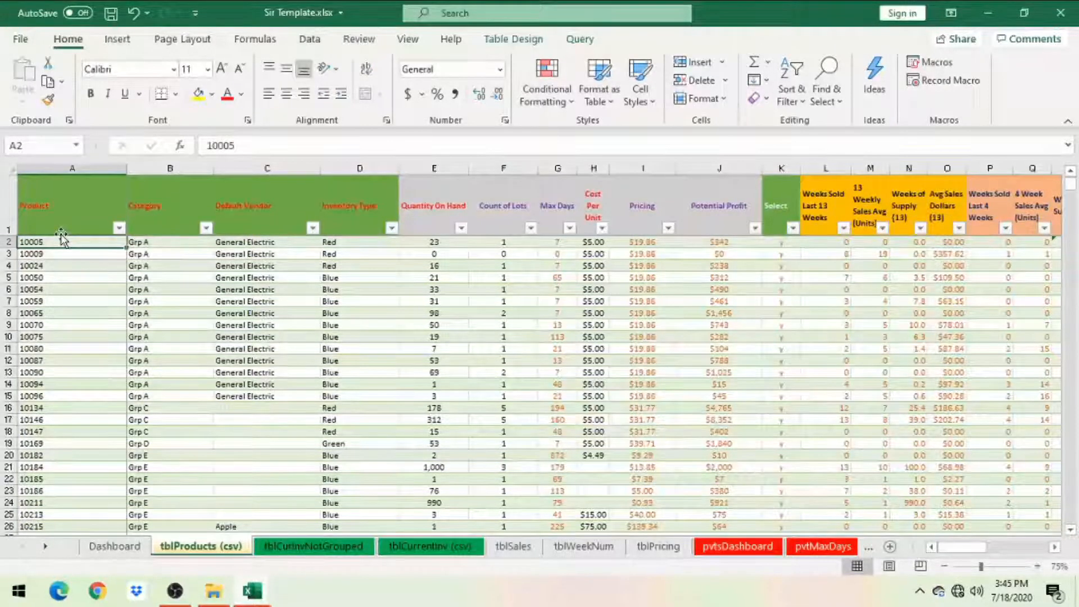
pyautogui.press('Right')
pyautogui.press('Right')
pyautogui.press('Right')
pyautogui.press('Right')
pyautogui.press('Right')
pyautogui.press('Right')
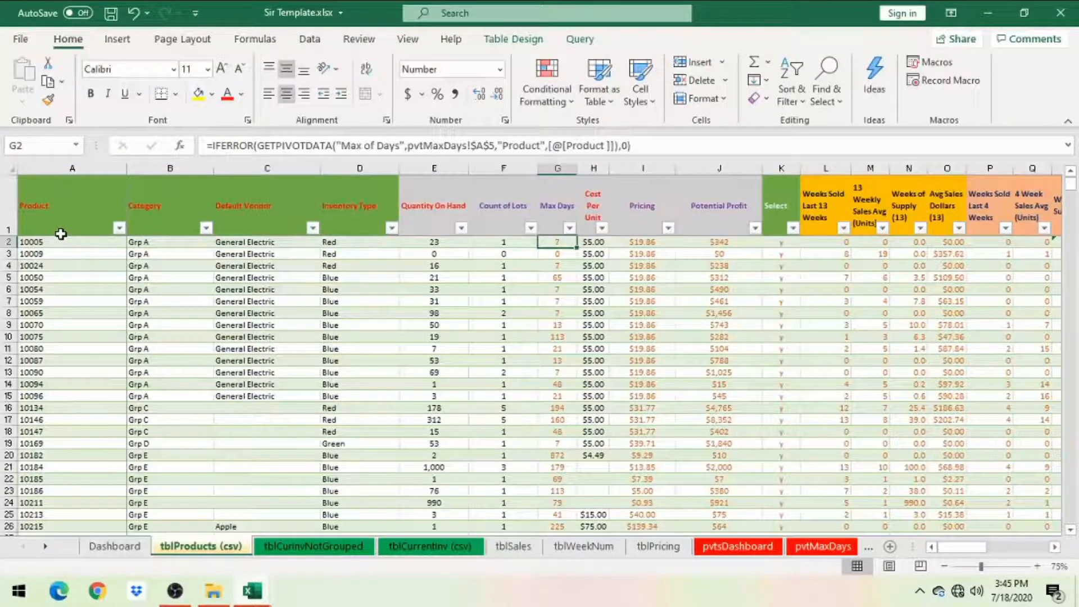
pyautogui.press('Right')
pyautogui.press('Right')
pyautogui.press('Right')
pyautogui.press('Right')
pyautogui.press('Right')
pyautogui.press('Right')
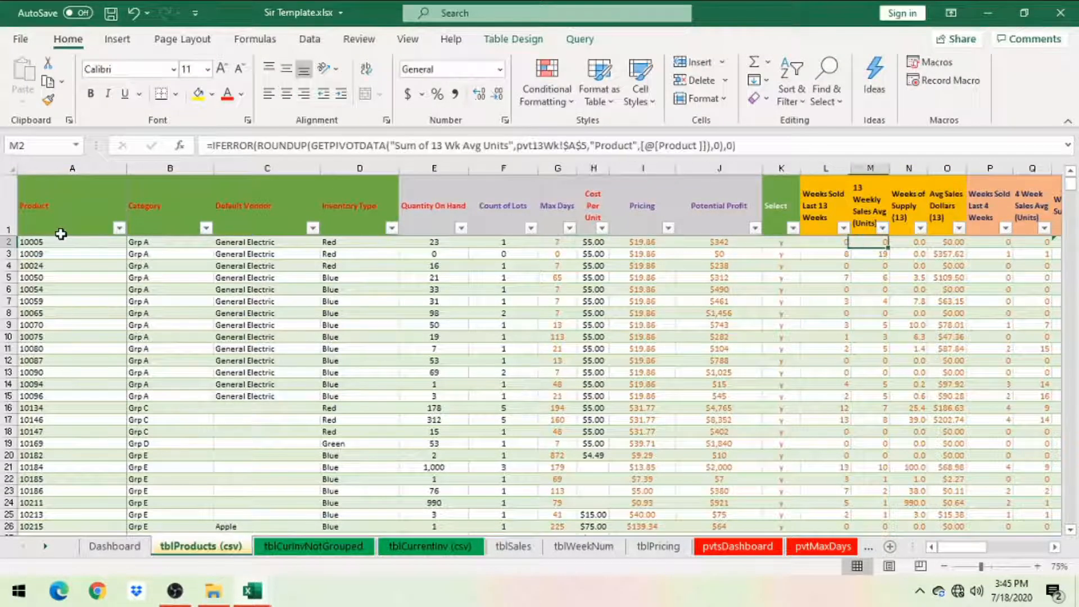
pyautogui.press('Right')
pyautogui.press('Right')
pyautogui.press('Left')
pyautogui.press('Left')
pyautogui.press('Left')
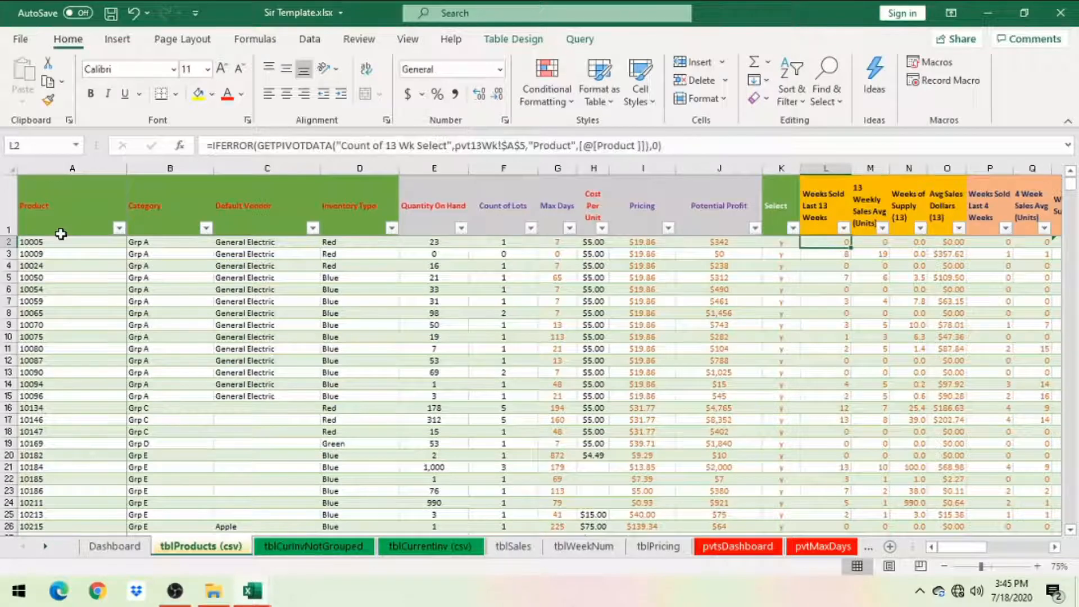
pyautogui.press('Left')
pyautogui.press('Right')
pyautogui.press('Right')
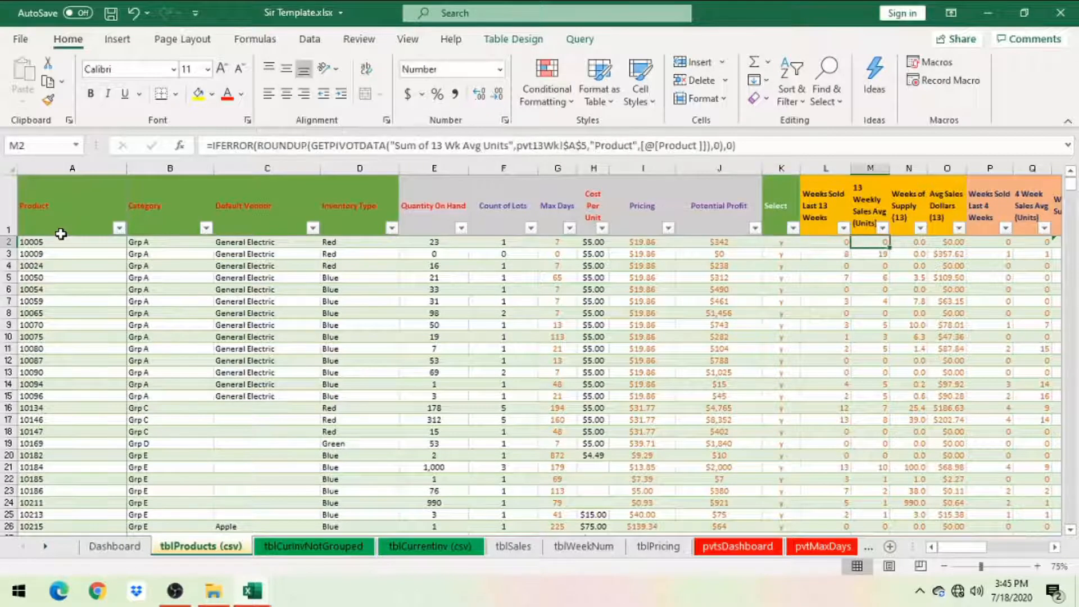
# Review the category sales figures and charts on the Dashboard sheet of the template.
pyautogui.click(107, 545)
pyautogui.click(457, 216)
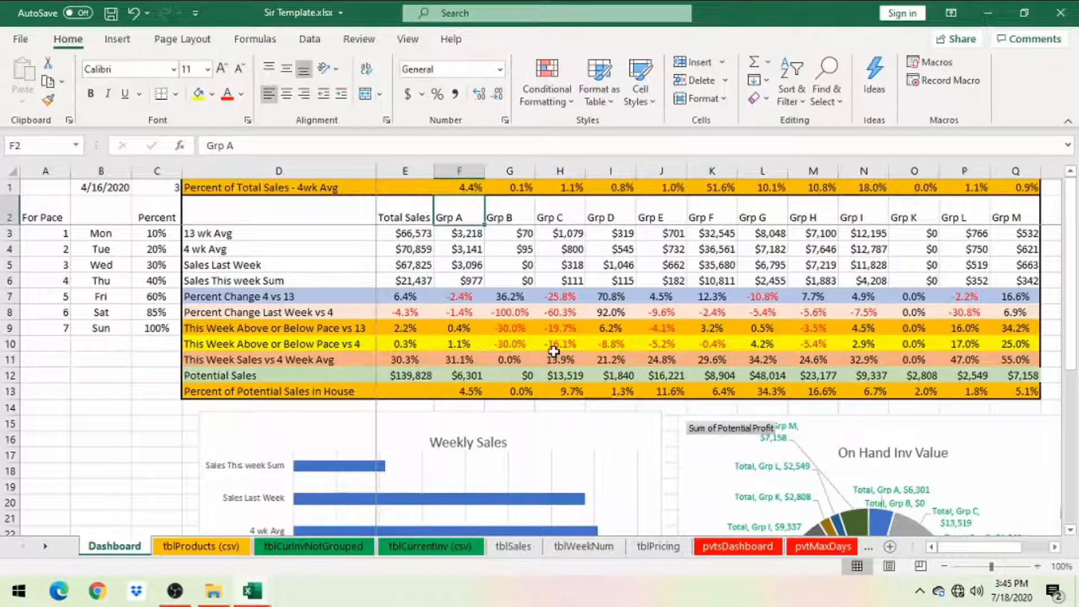
pyautogui.press('Down')
pyautogui.press('Left')
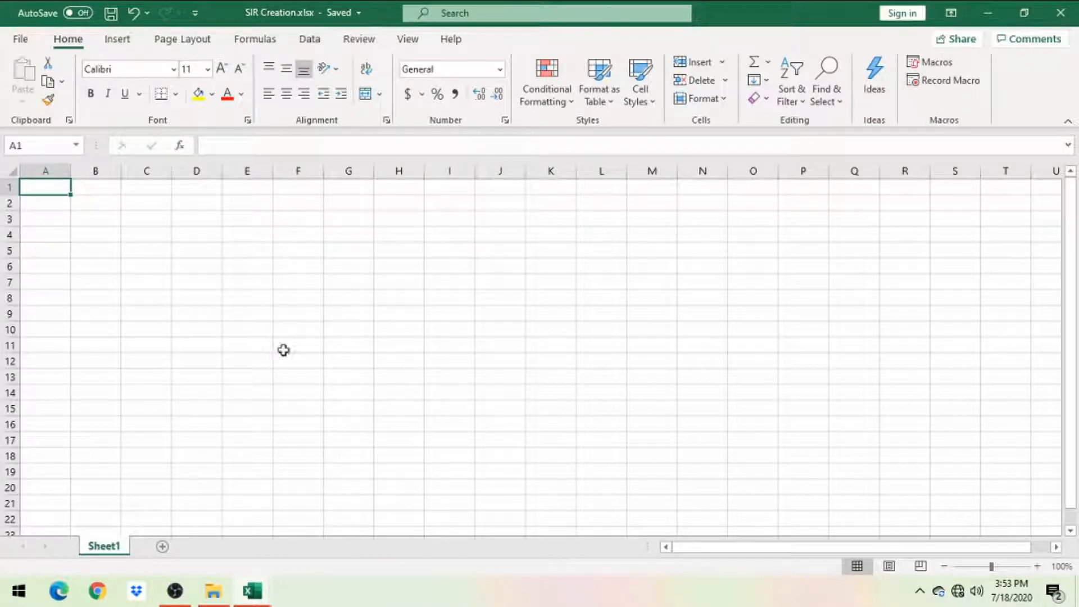
# Check the source files in the Daily CSV Files folder and return to the SIR Creation workbook.
pyautogui.click(214, 590)
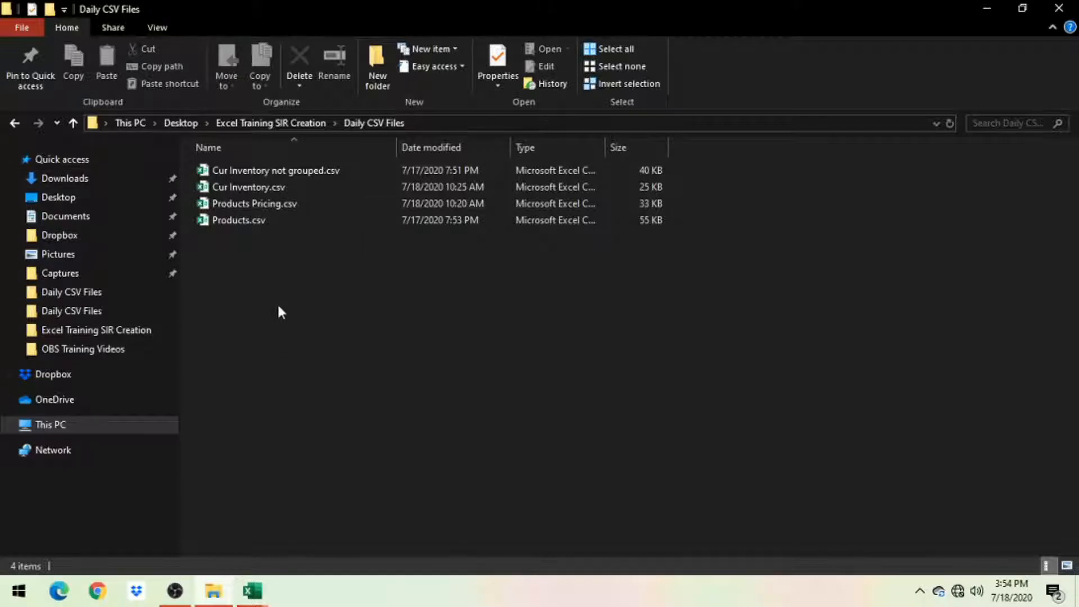
pyautogui.click(252, 590)
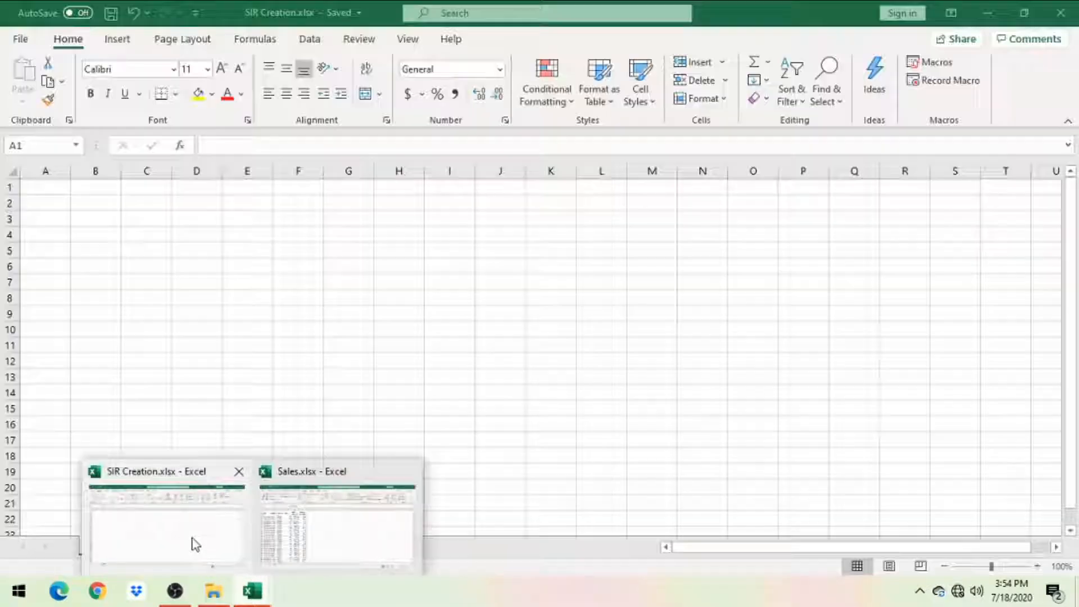
pyautogui.click(193, 541)
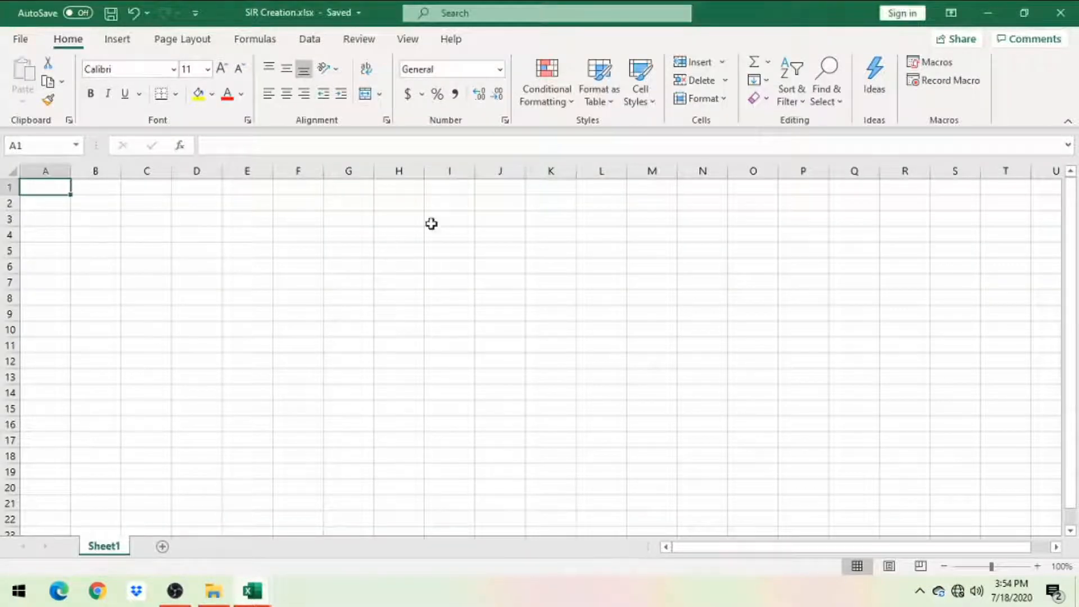
# Import Products.csv from the Daily CSV Files folder as a text/CSV source and open it in Power Query Editor for transforming.
pyautogui.click(308, 40)
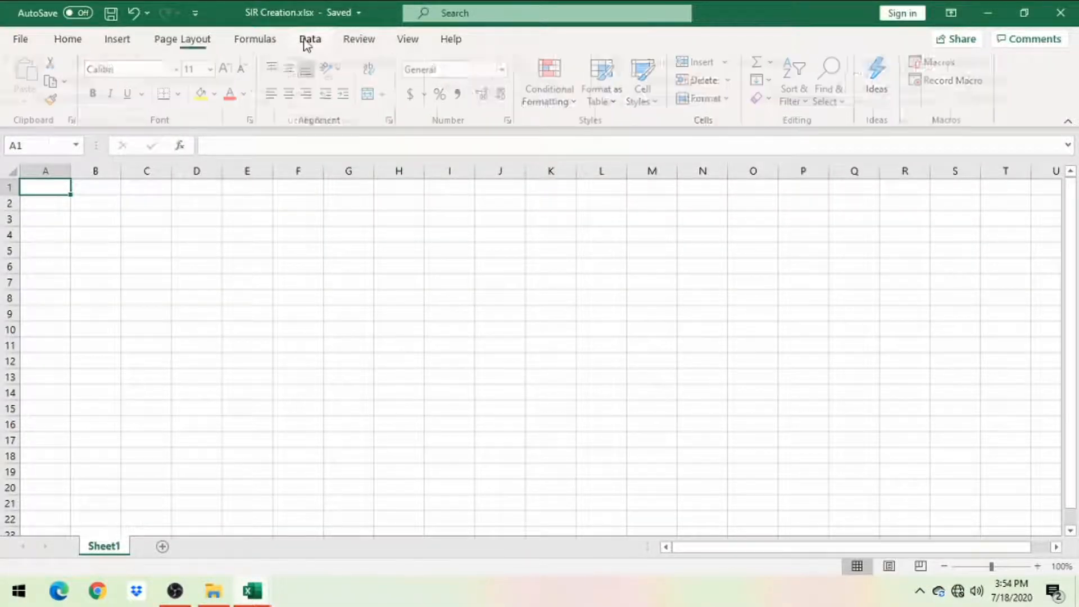
pyautogui.click(82, 62)
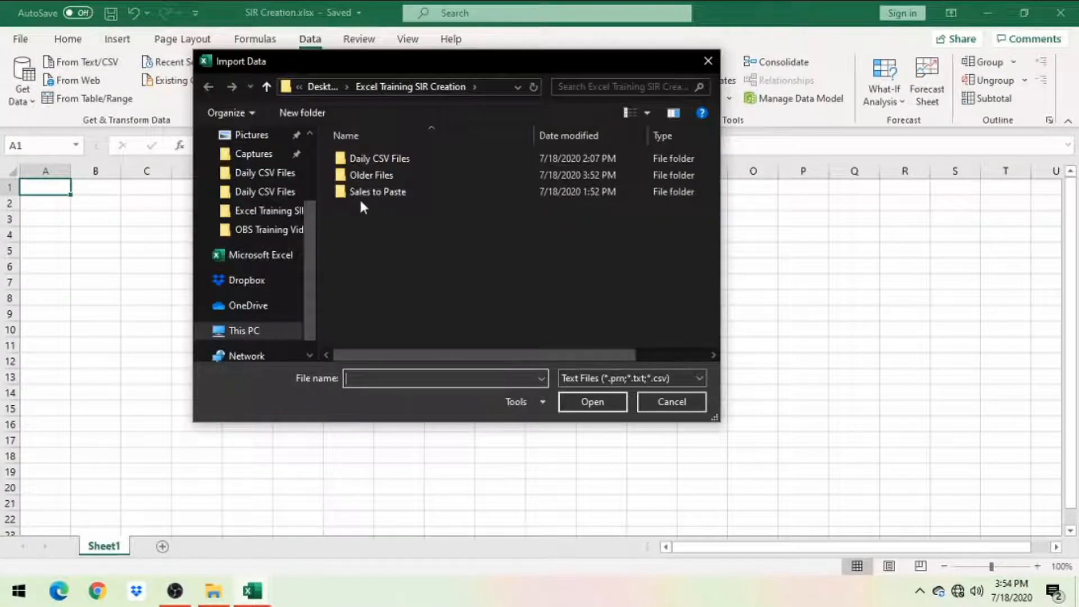
pyautogui.doubleClick(370, 160)
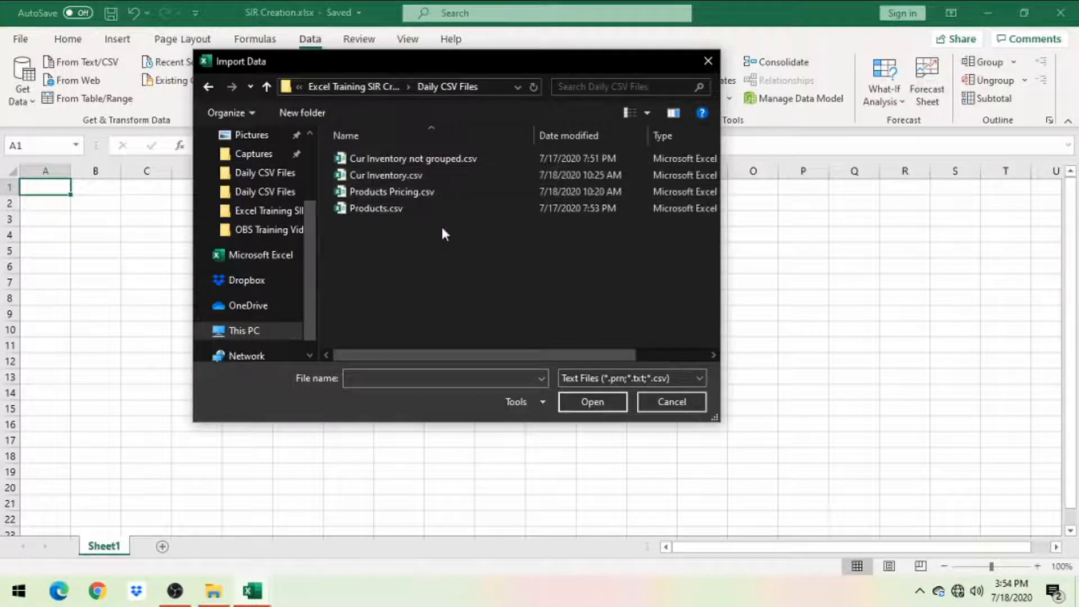
pyautogui.click(374, 206)
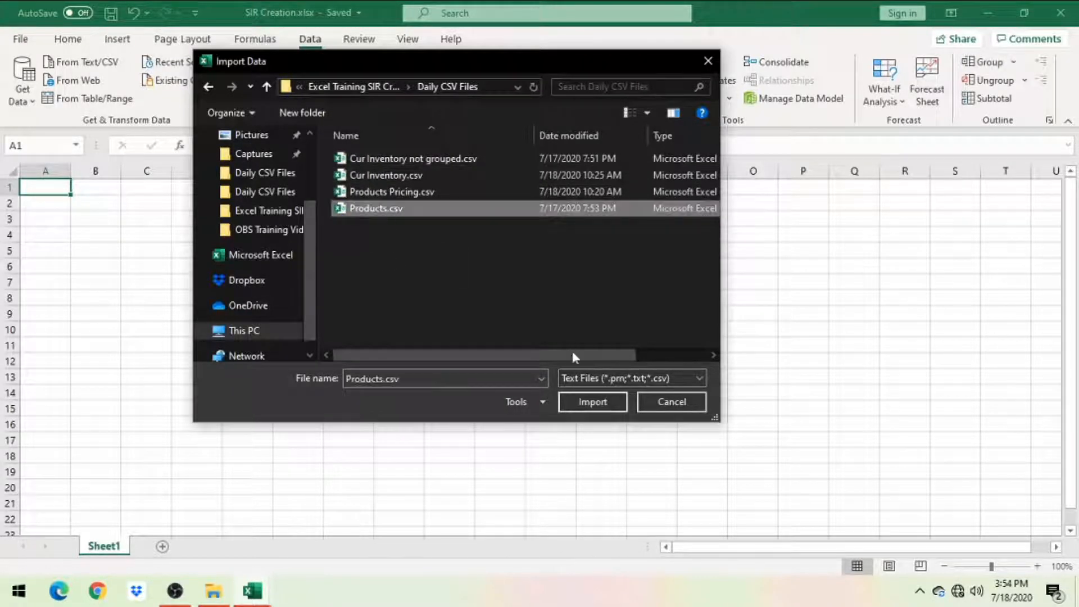
pyautogui.click(584, 400)
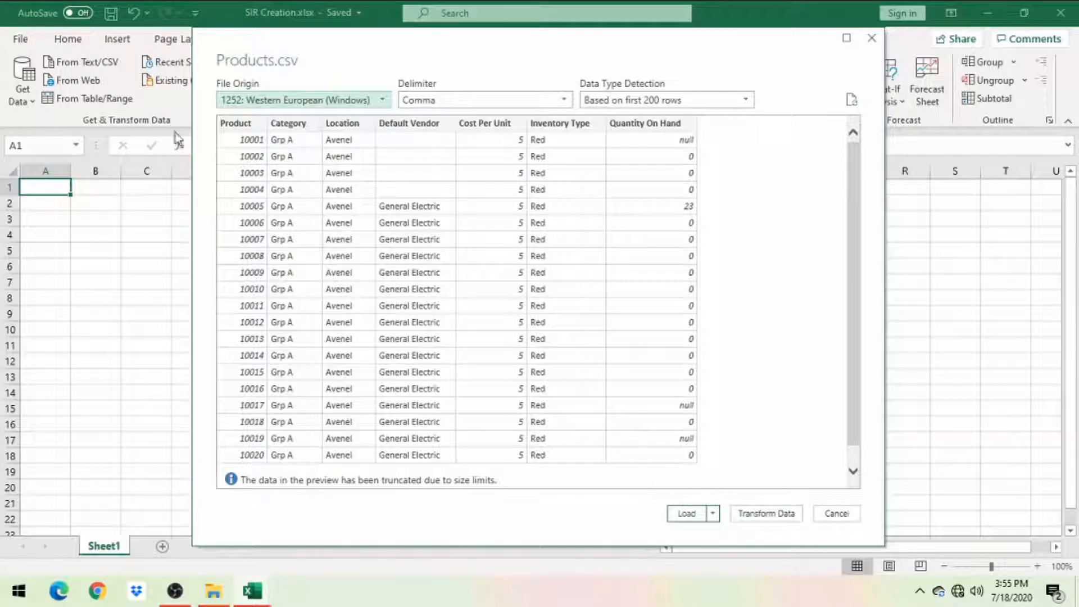
pyautogui.click(767, 513)
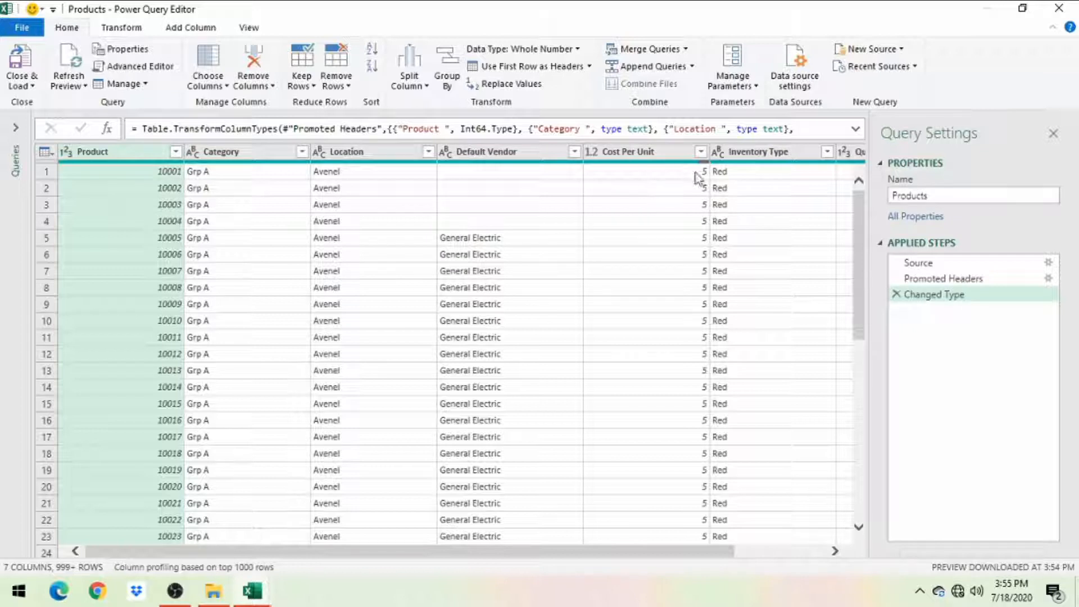
# Move the Inventory Type column between Category and Location, and check the remaining columns through Quantity On Hand.
pyautogui.moveTo(767, 164); pyautogui.dragTo(428, 175)
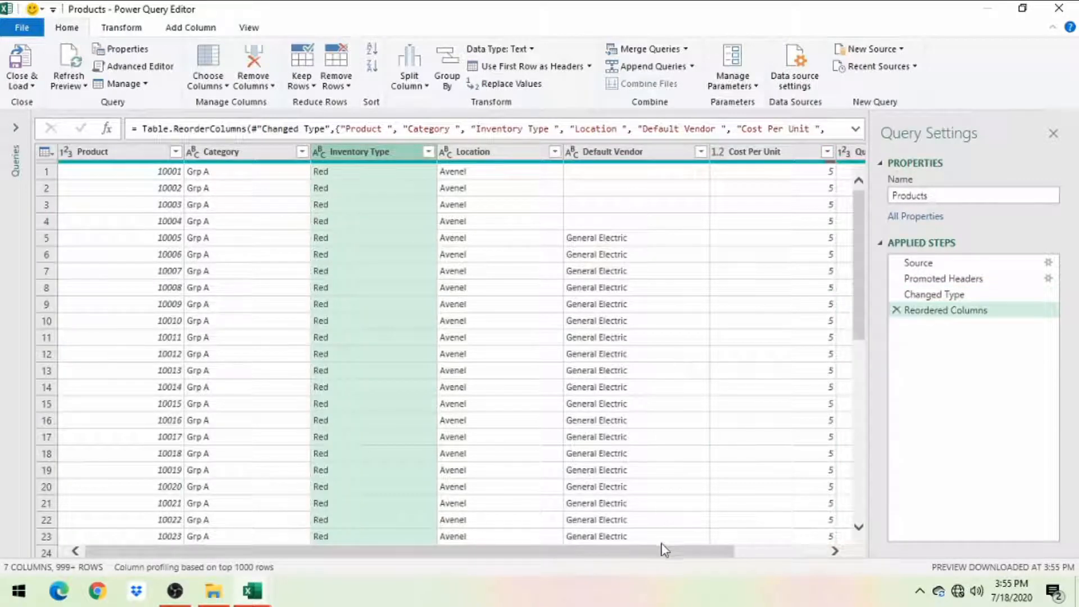
pyautogui.moveTo(686, 557); pyautogui.dragTo(795, 561)
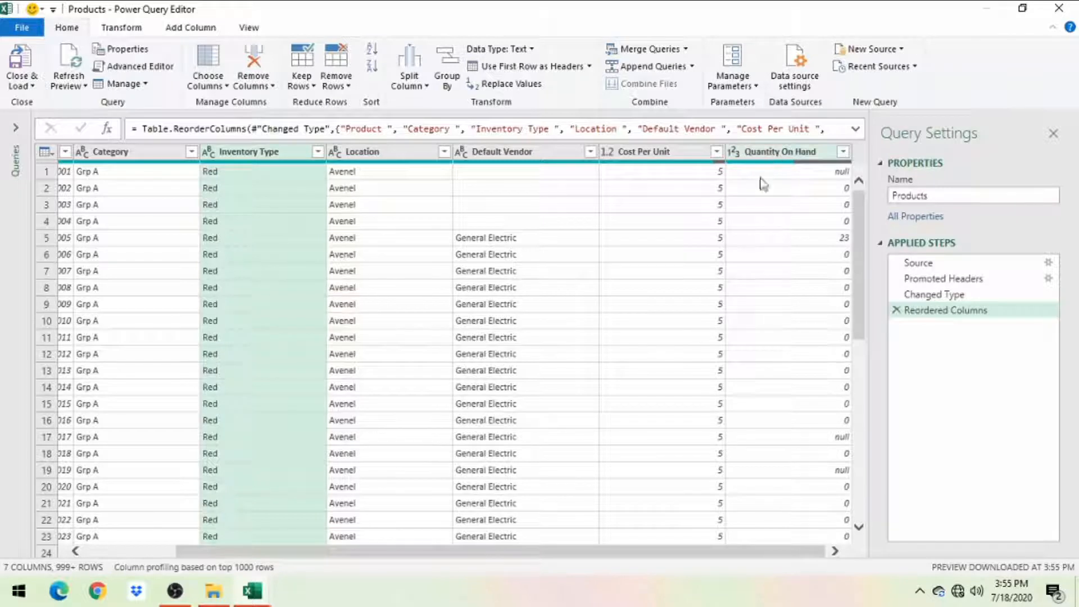
pyautogui.moveTo(628, 550); pyautogui.dragTo(506, 561)
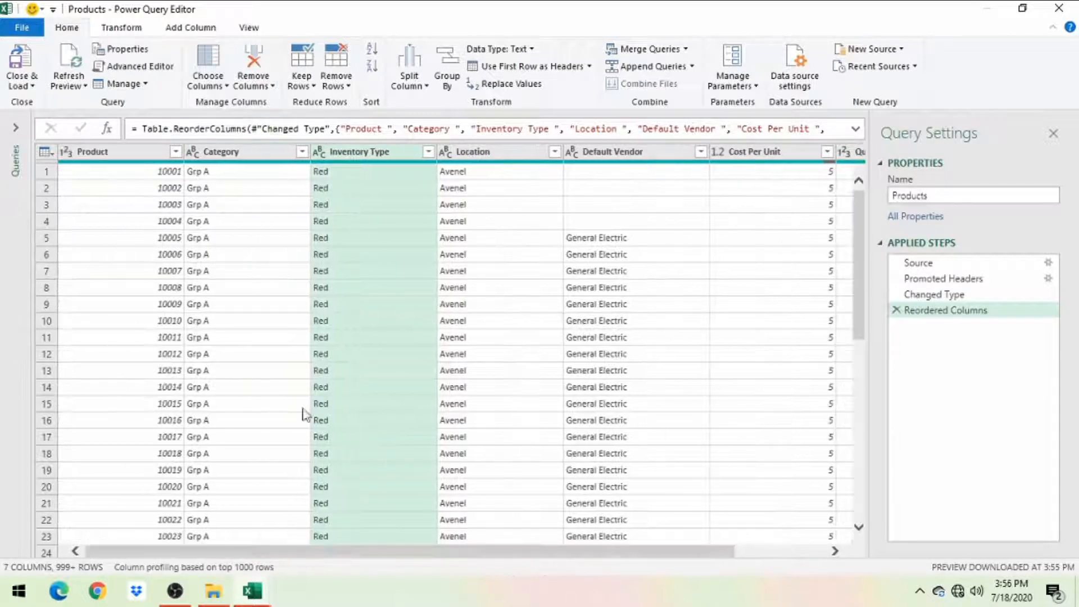
# Change the Product column's data type to Text.
pyautogui.click(112, 158)
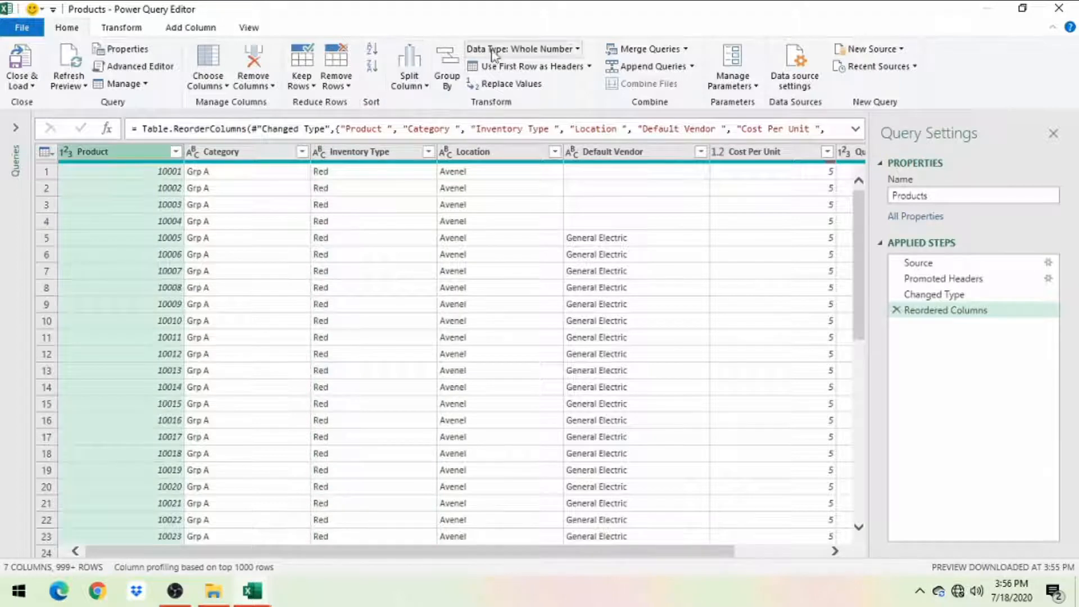
pyautogui.click(578, 49)
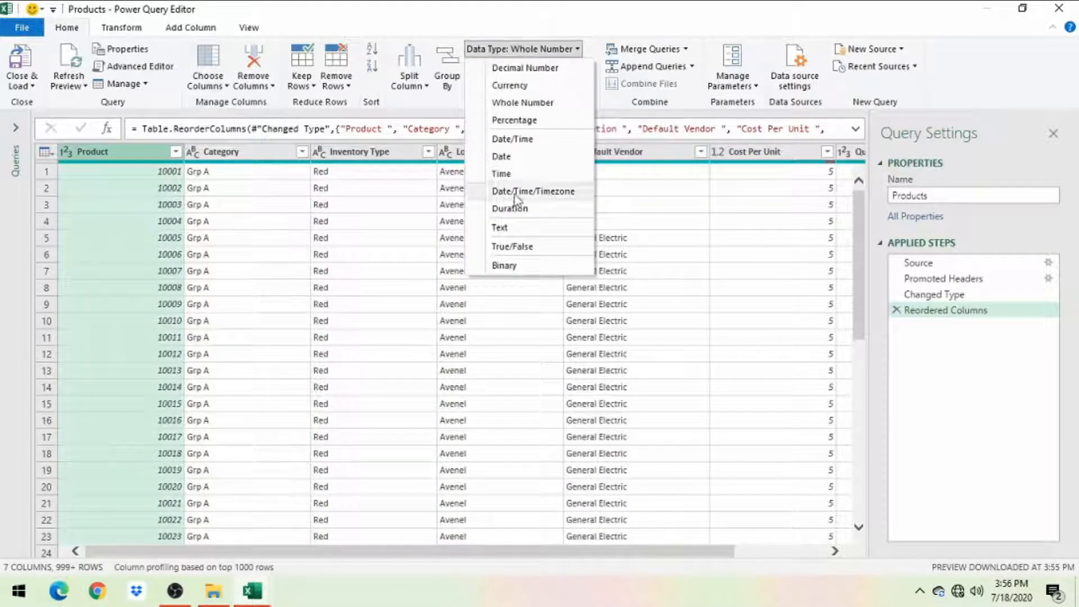
pyautogui.click(517, 228)
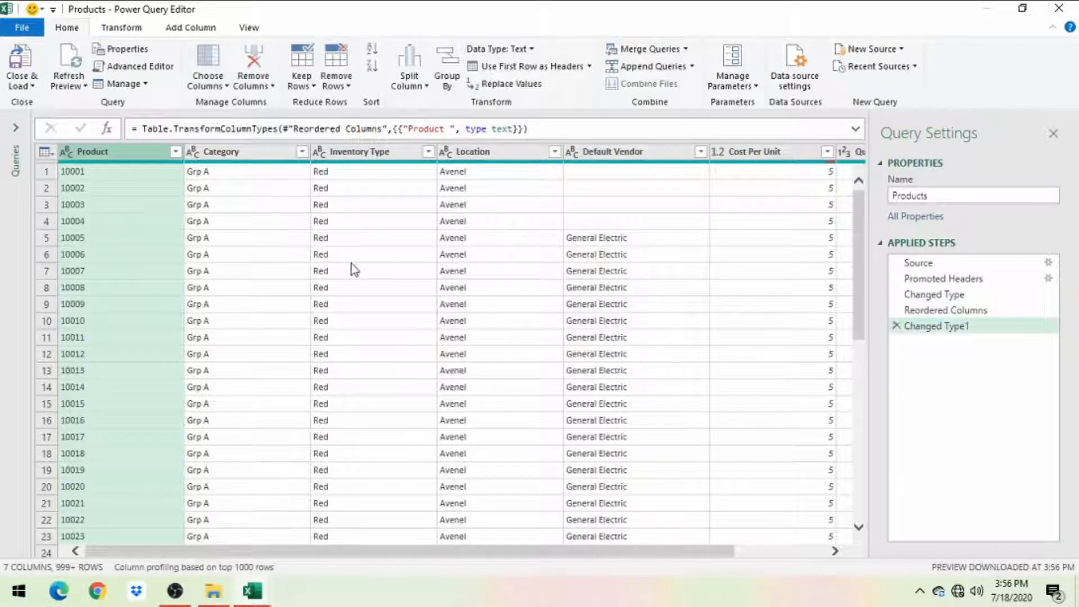
# Load the Products query into the workbook and name the resulting table tblProducts.
pyautogui.click(20, 59)
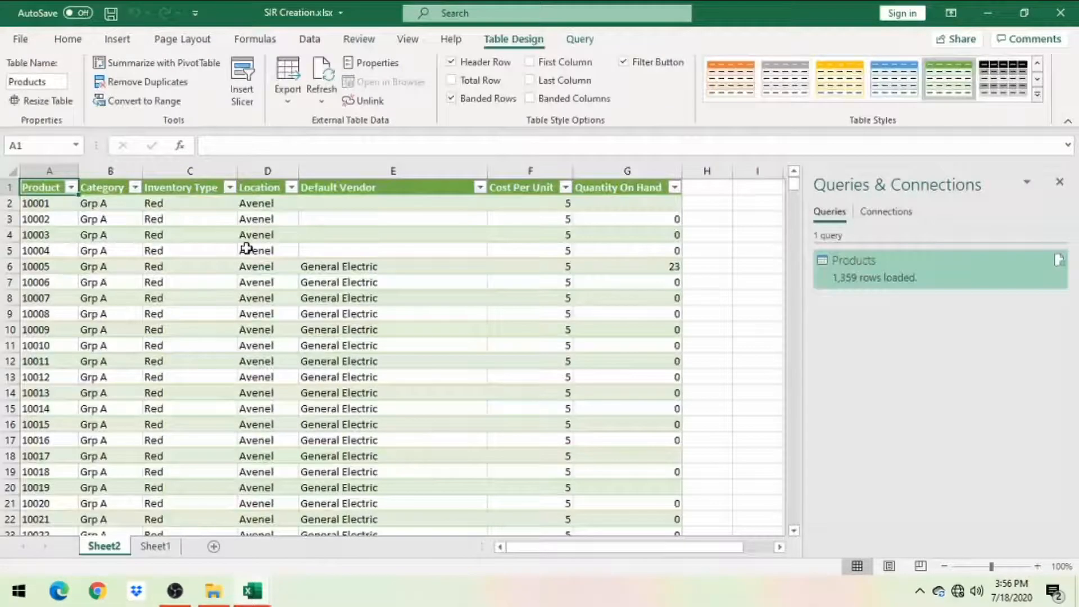
pyautogui.click(204, 204)
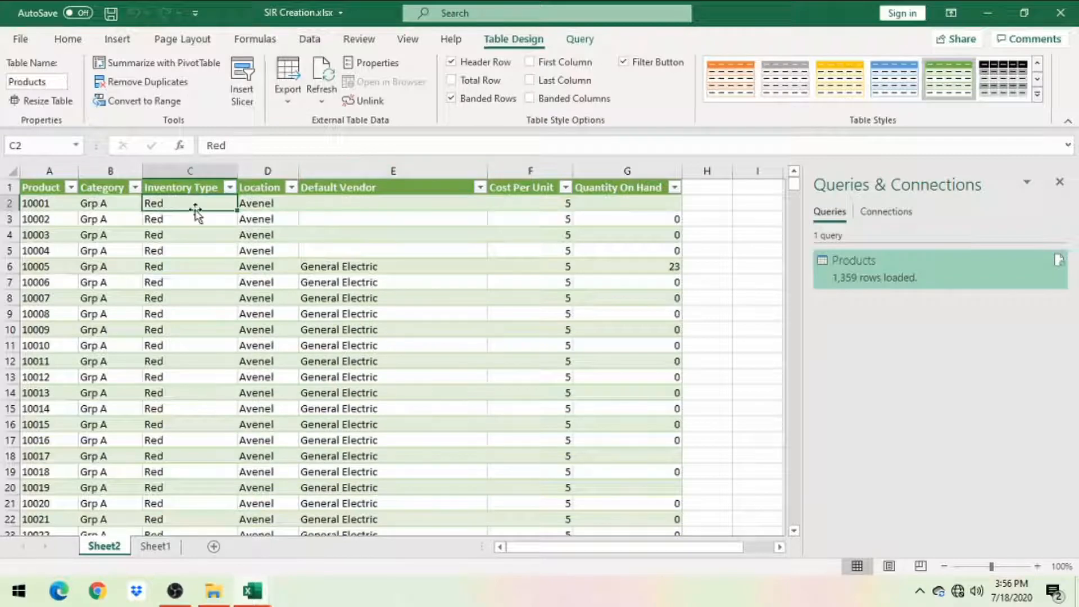
pyautogui.click(37, 82)
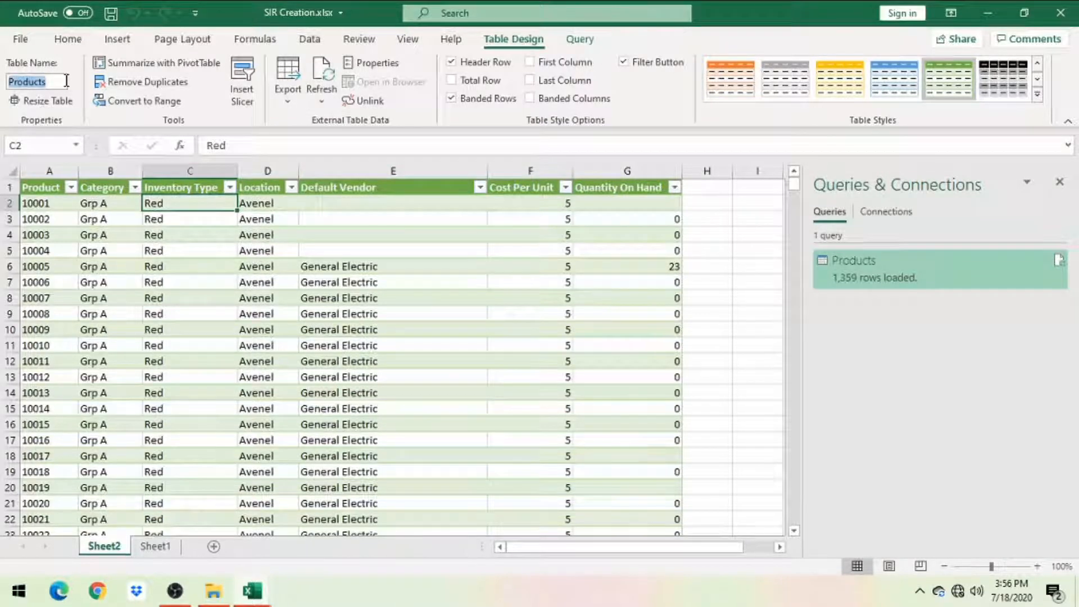
pyautogui.press('BackSpace')
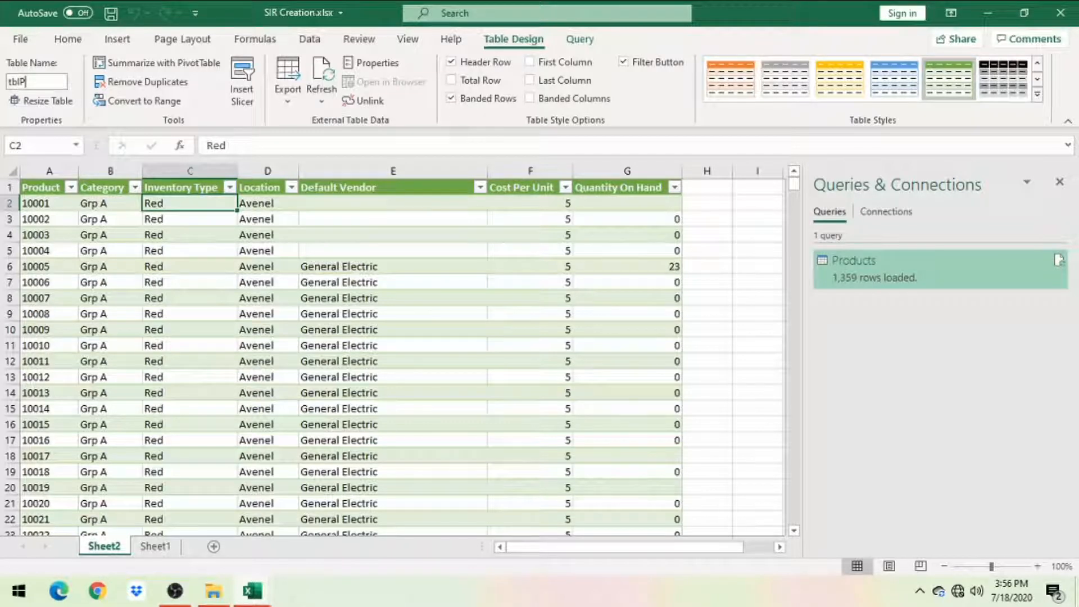
pyautogui.write('tblProducts')
pyautogui.press('Return')
# Rename the sheet holding the loaded products table as tblProducts.
pyautogui.doubleClick(117, 546)
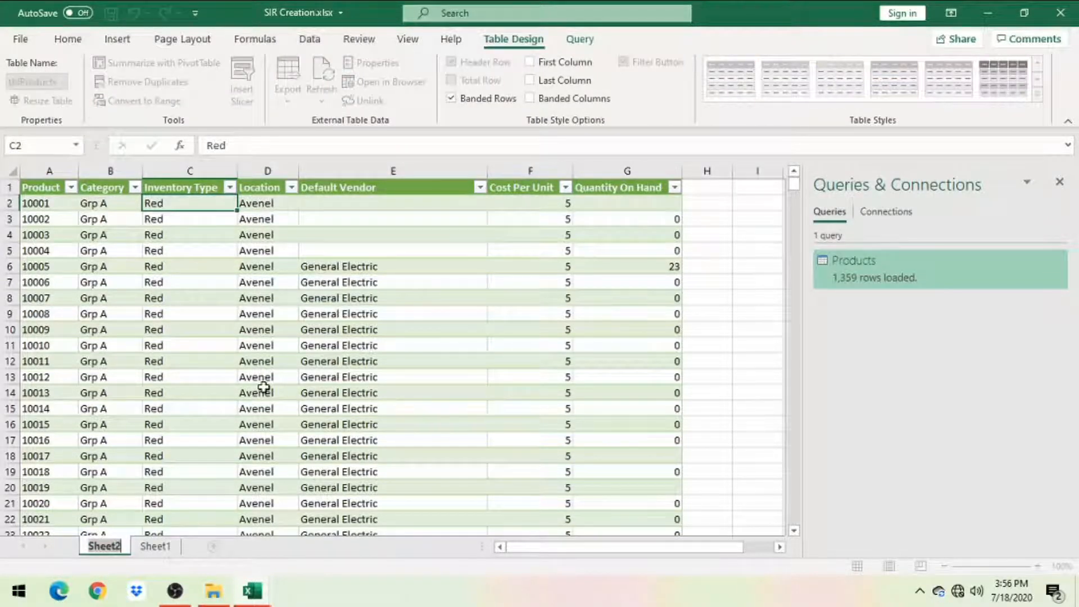
pyautogui.write('tbl')
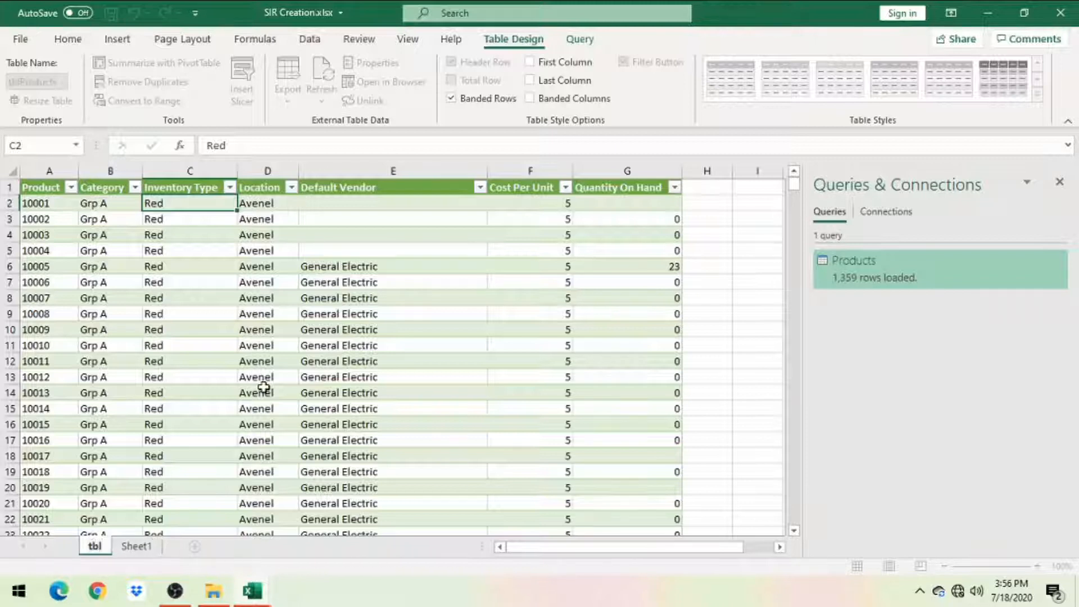
pyautogui.write('Product')
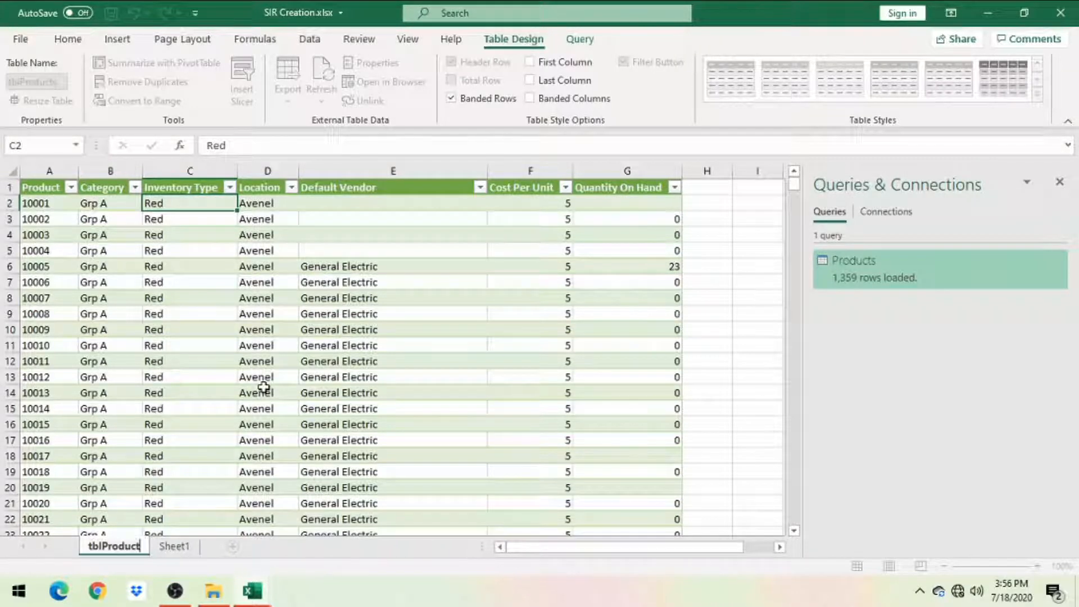
pyautogui.write('s')
pyautogui.click(72, 205)
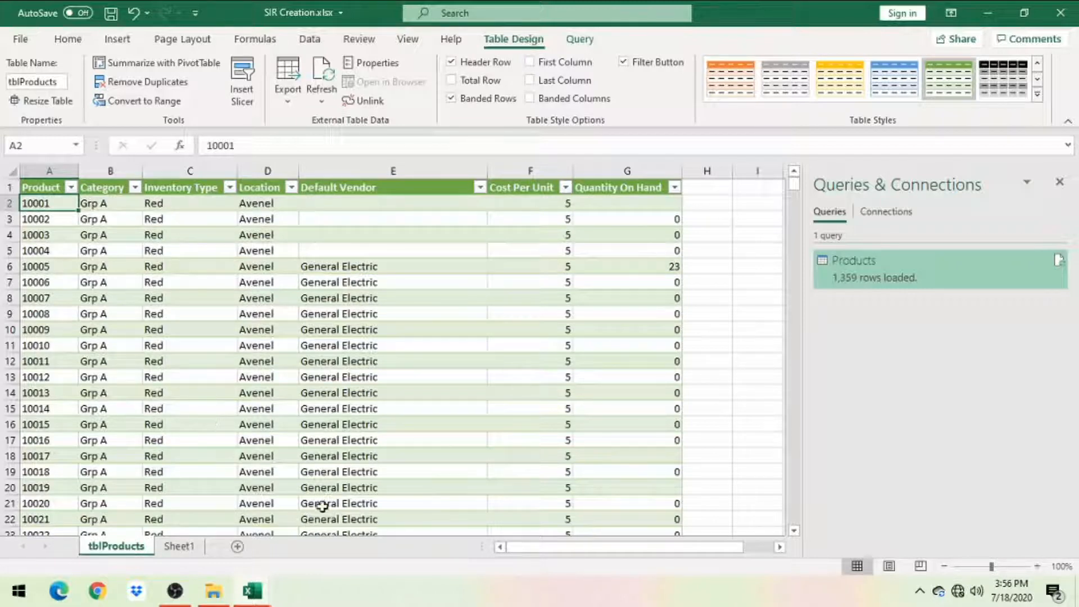
# Switch to the Sales.xlsx workbook and copy all its sales data with headers, from Date through Average Purchase.
pyautogui.click(178, 546)
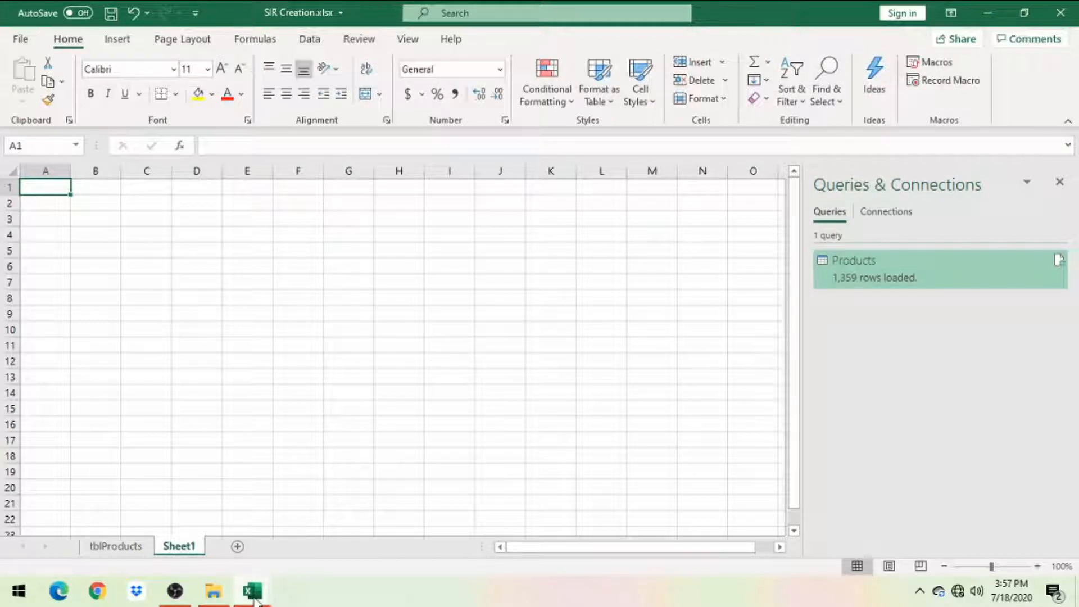
pyautogui.moveTo(254, 599)
pyautogui.click(372, 514)
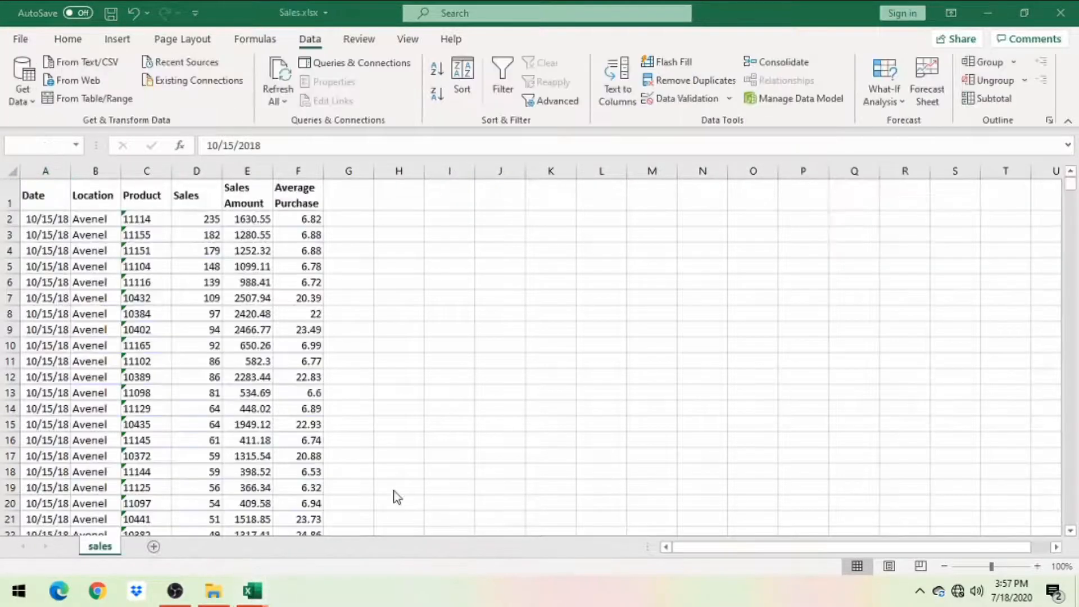
pyautogui.click(46, 198)
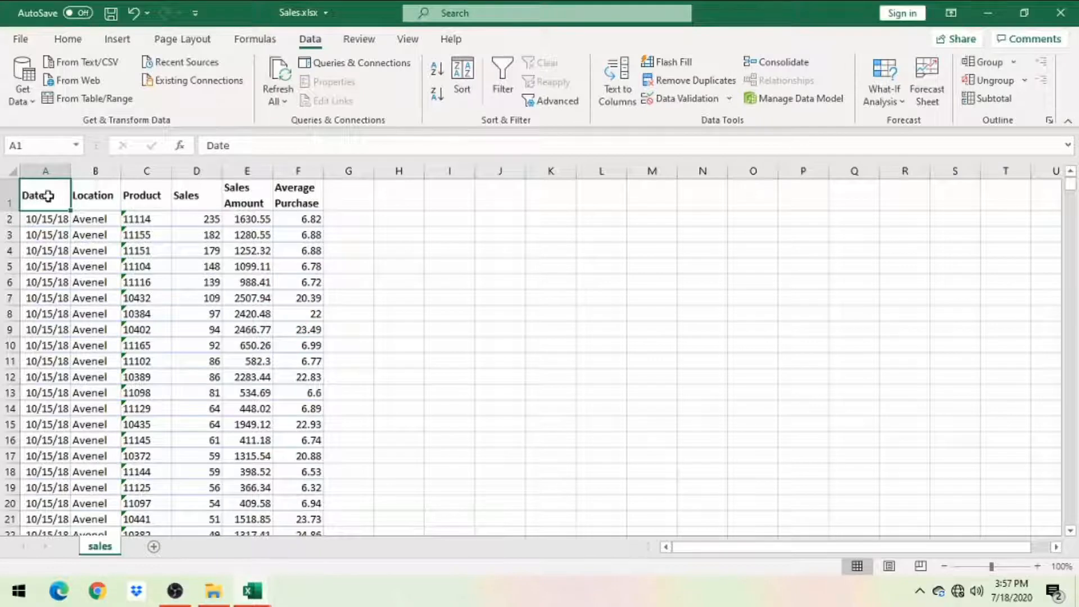
pyautogui.click(161, 220)
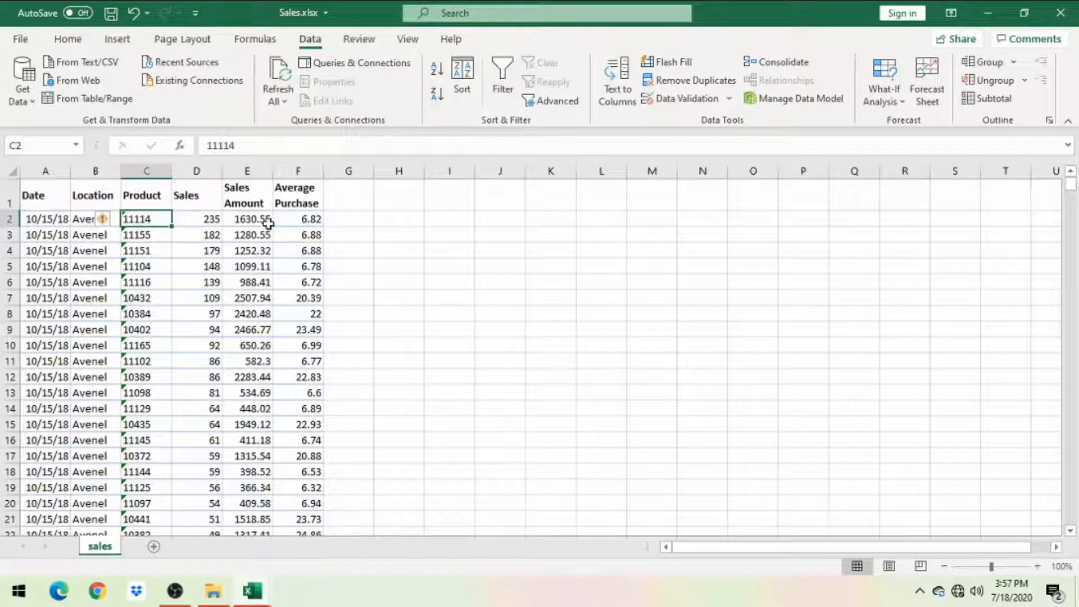
pyautogui.click(40, 221)
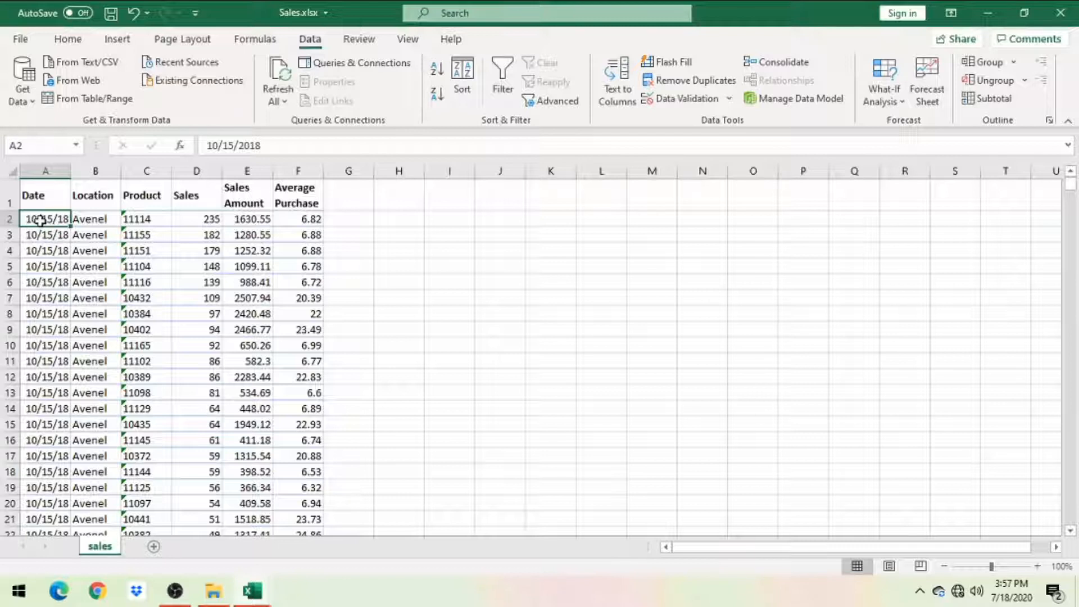
pyautogui.click(48, 197)
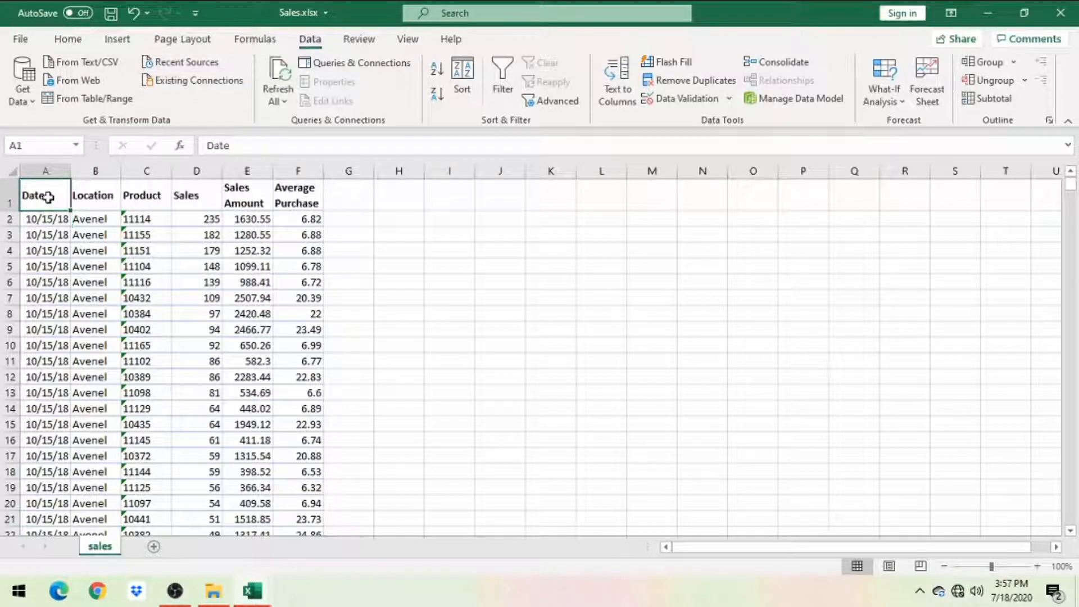
pyautogui.hotkey('ctrl', 'shift', 'Right')
pyautogui.hotkey('ctrl', 'shift', 'Down')
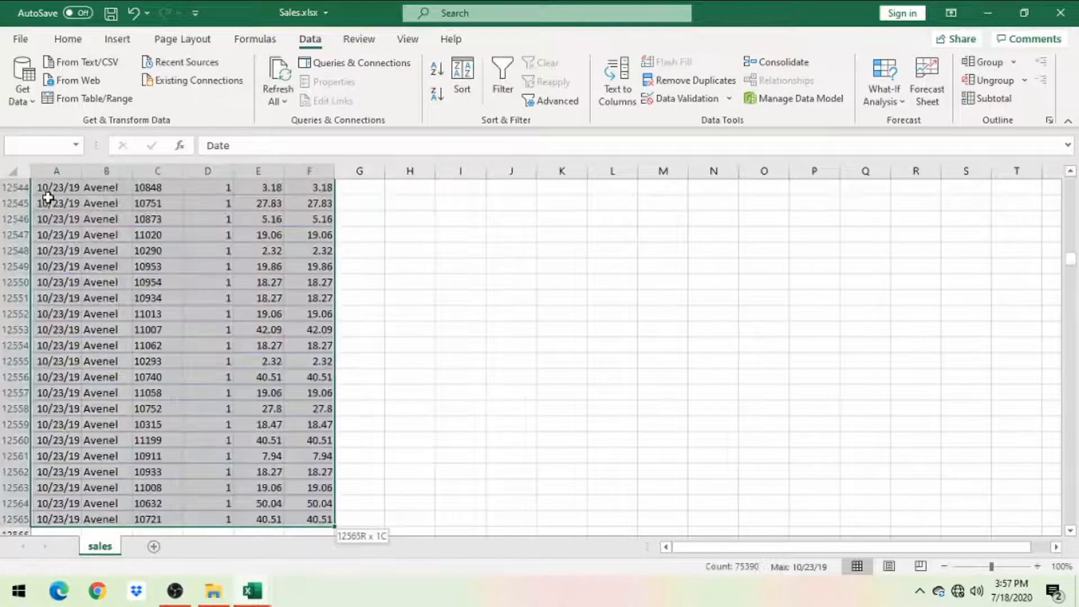
pyautogui.hotkey('ctrl', 'c')
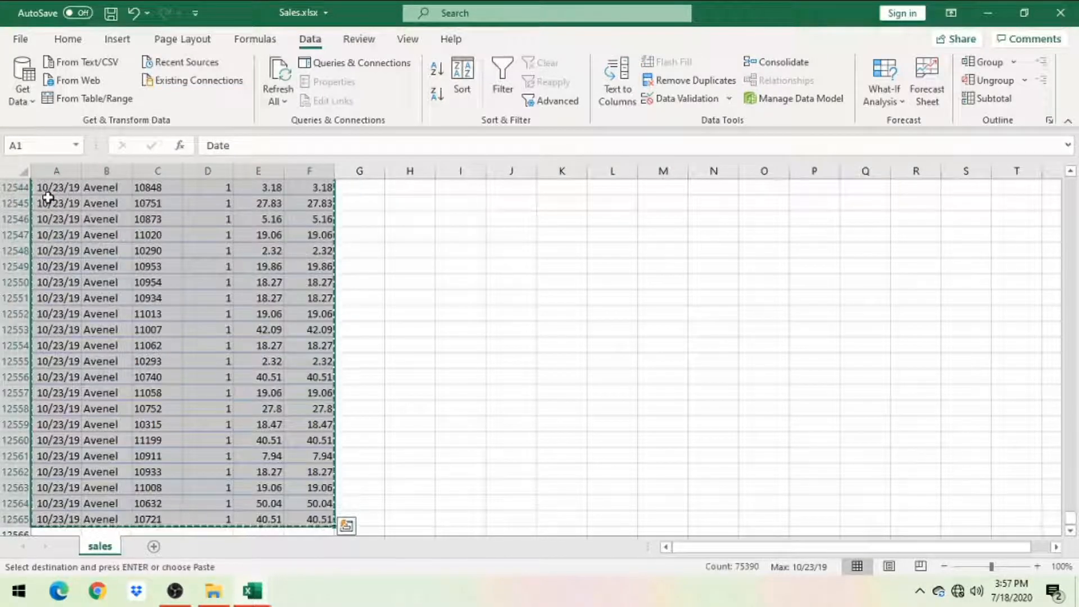
# Paste the copied sales data at cell A1 of Sheet1 in SIR Creation.xlsx and rename that sheet tblSales.
pyautogui.click(241, 594)
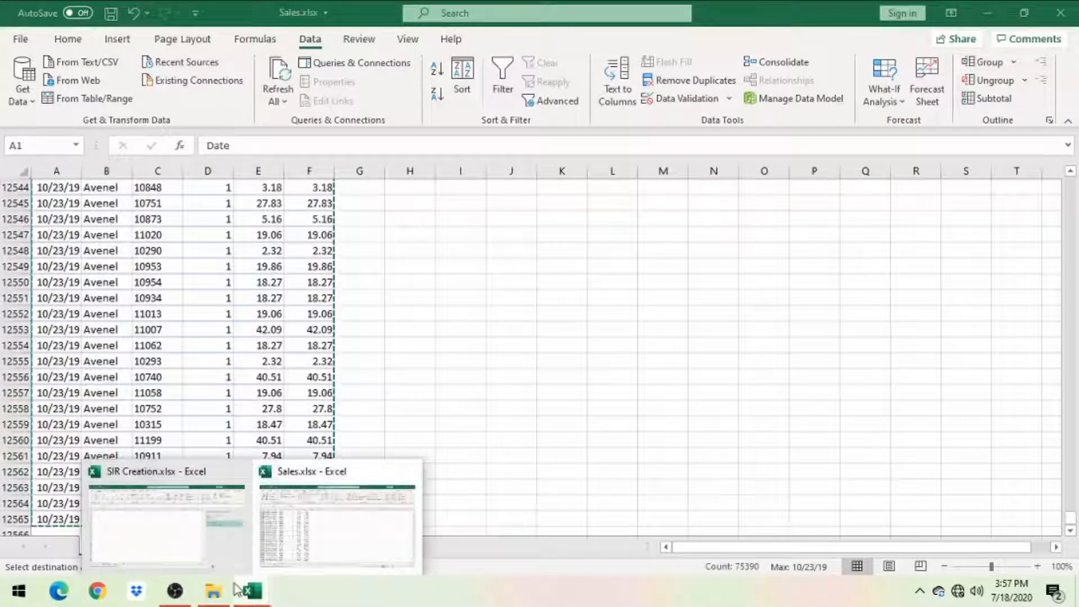
pyautogui.click(228, 506)
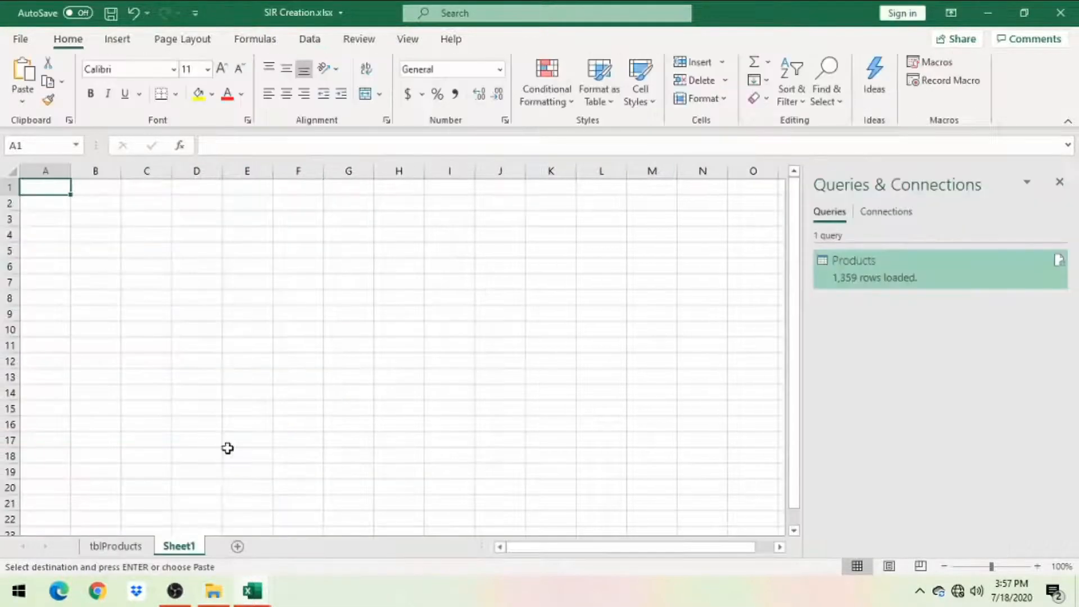
pyautogui.hotkey('ctrl', 'v')
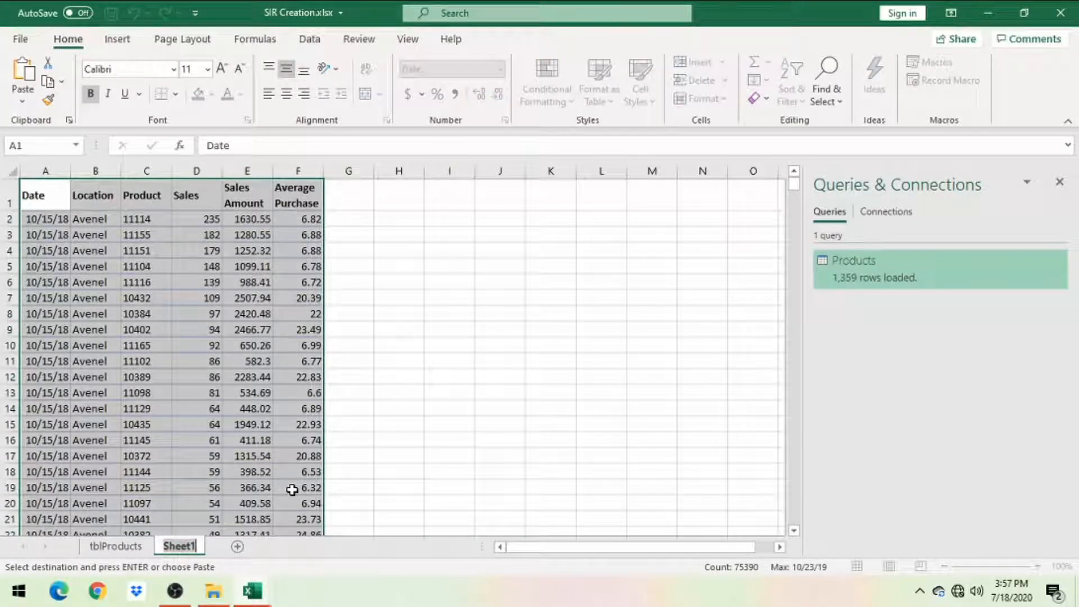
pyautogui.write('tbl')
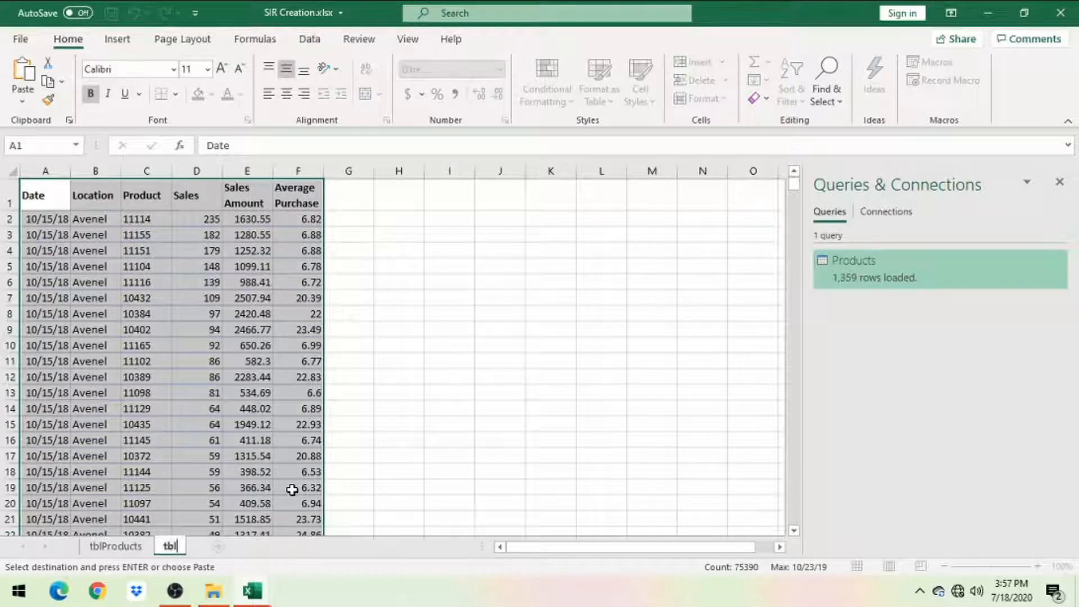
pyautogui.write('Sales')
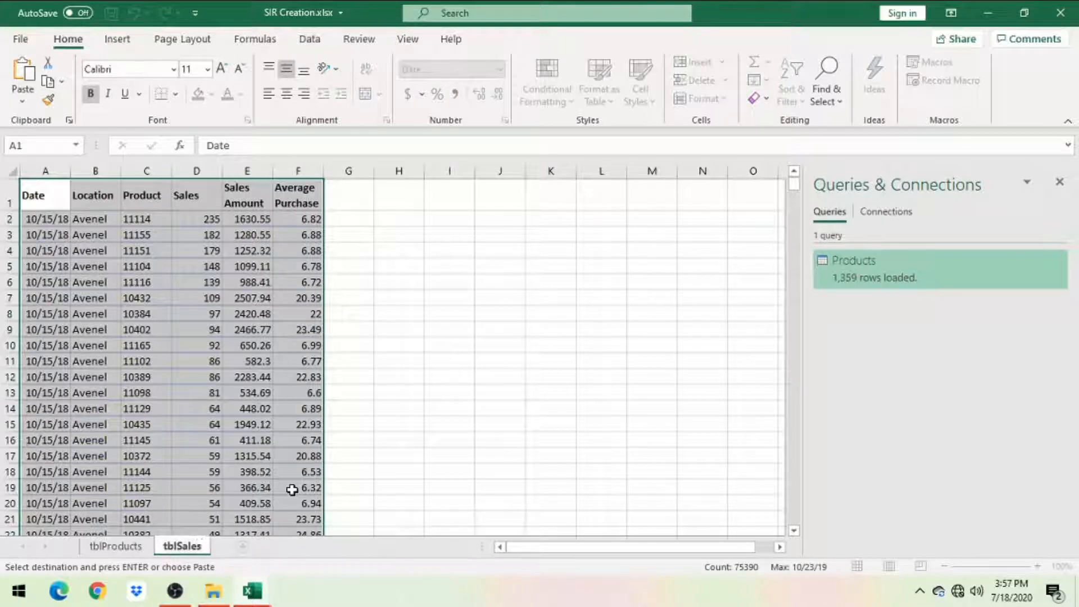
pyautogui.click(140, 324)
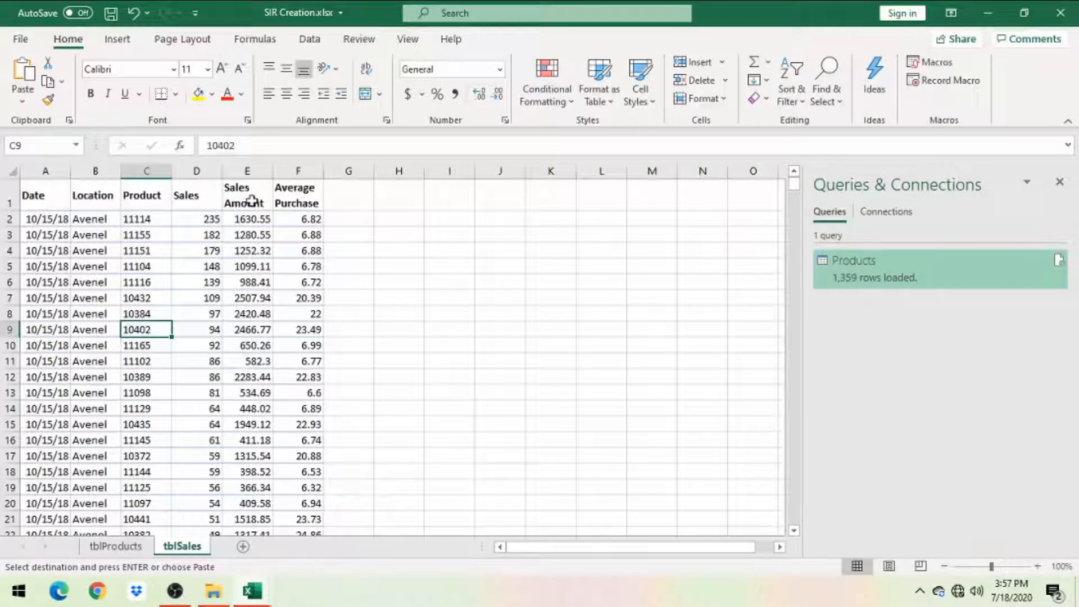
# Convert the sales data in A1:F12565 to a table with headers and name the table tblSales.
pyautogui.hotkey('ctrl', 't')
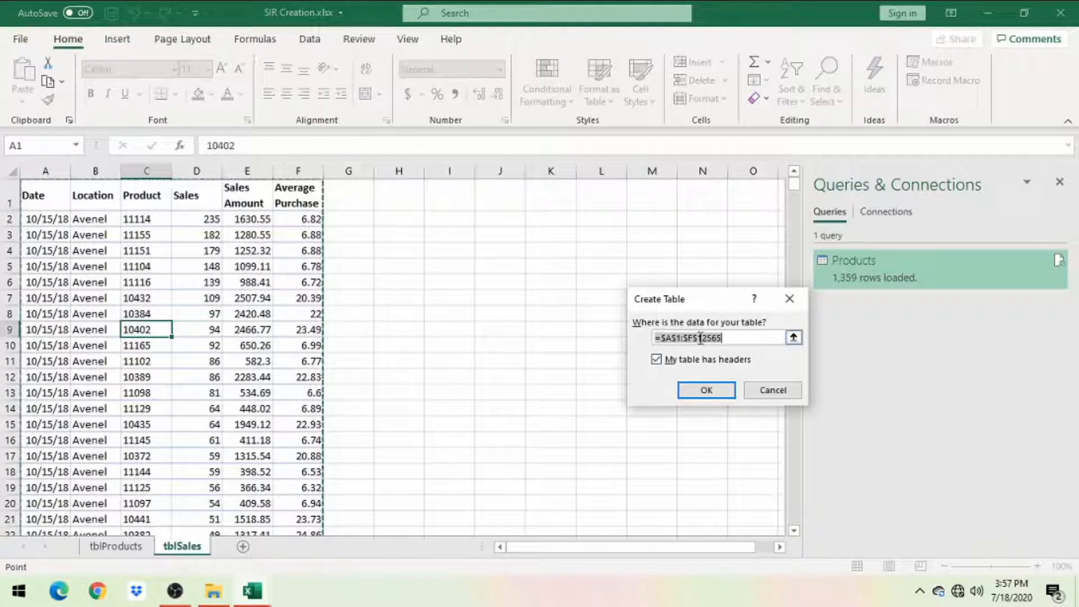
pyautogui.click(703, 388)
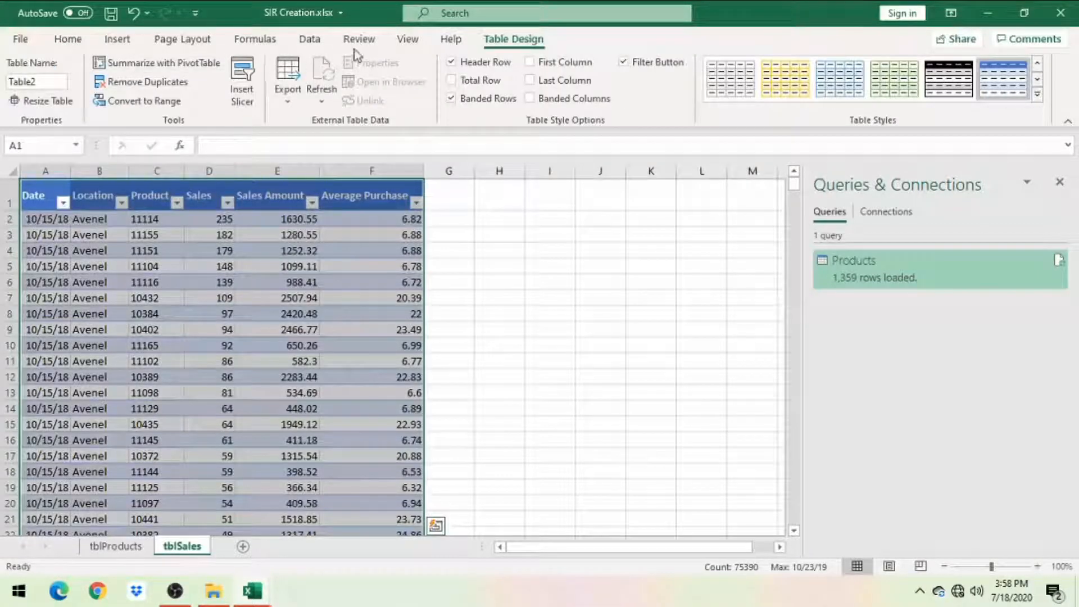
pyautogui.click(499, 218)
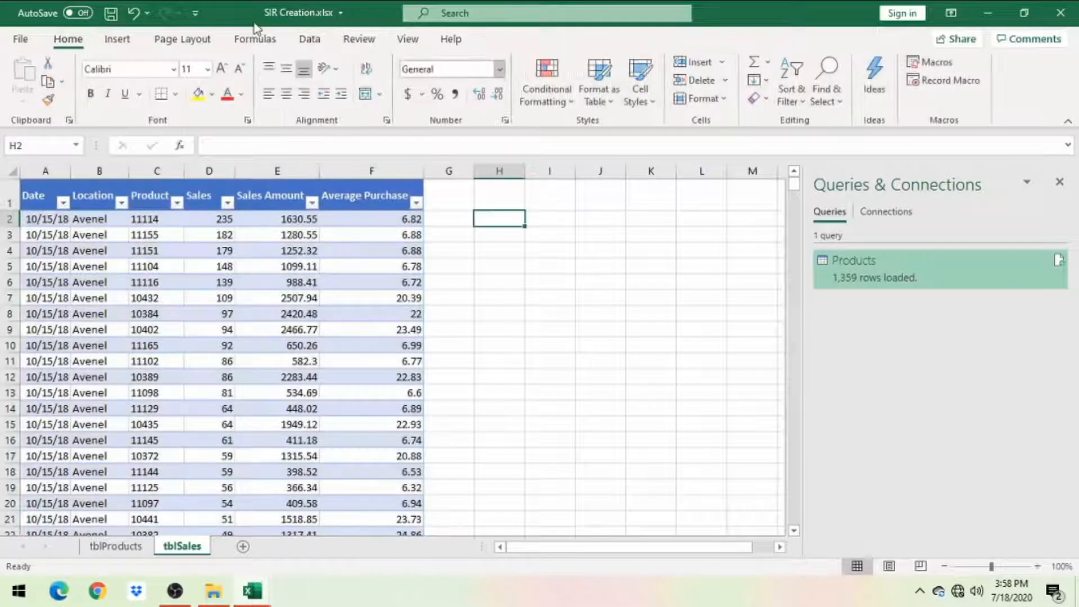
pyautogui.click(393, 218)
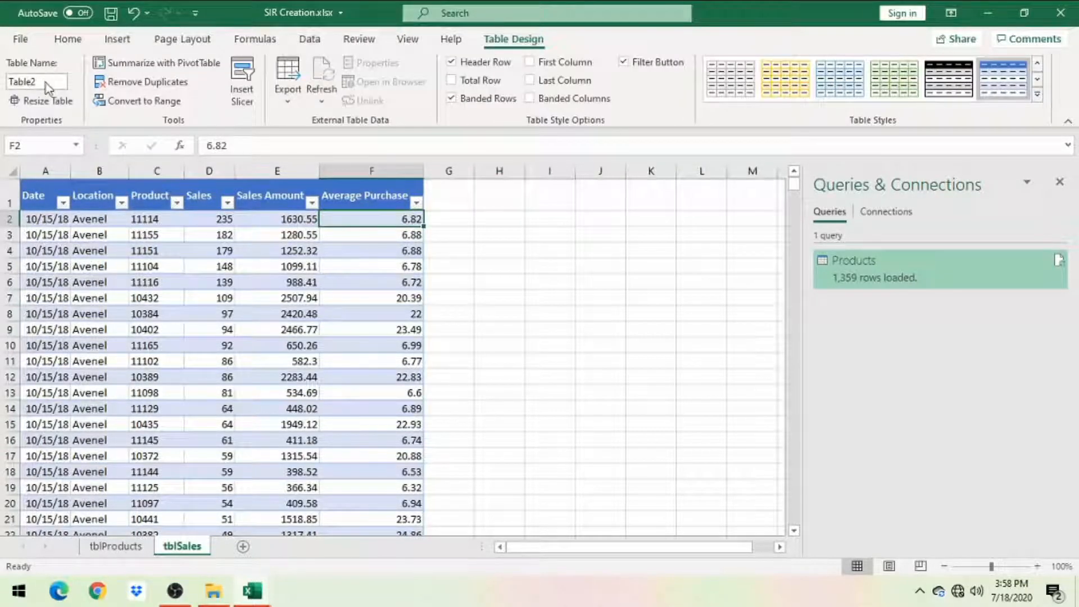
pyautogui.write('tblSal')
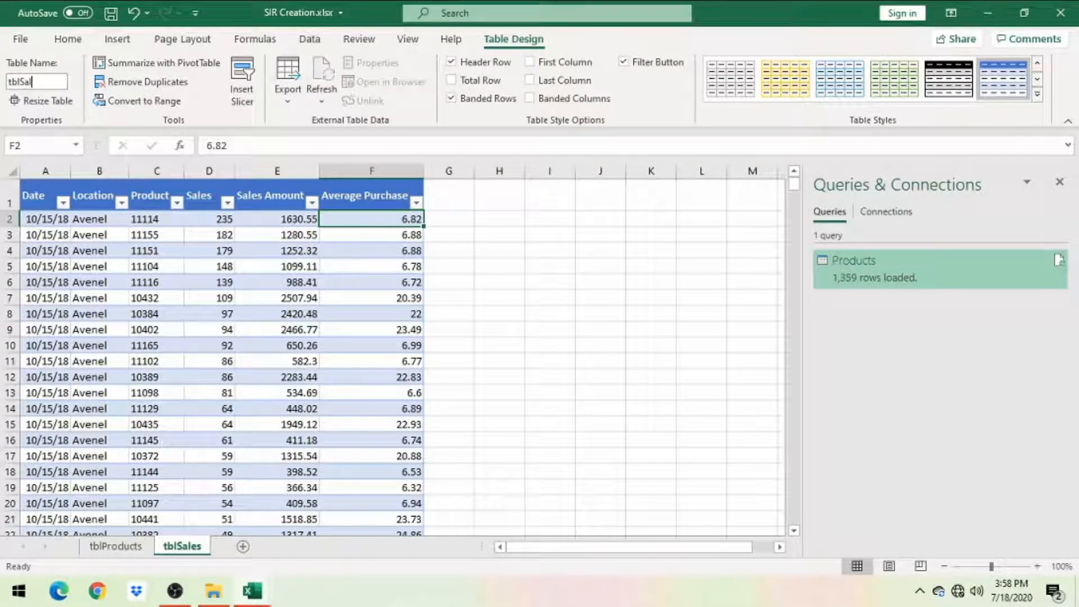
pyautogui.write('es')
pyautogui.click(50, 218)
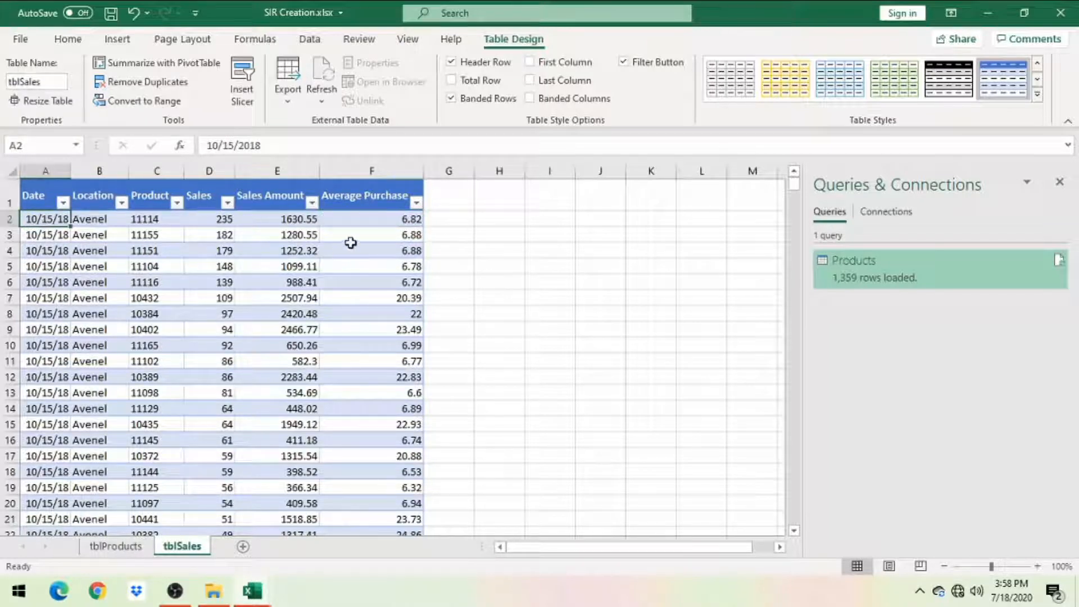
pyautogui.click(355, 220)
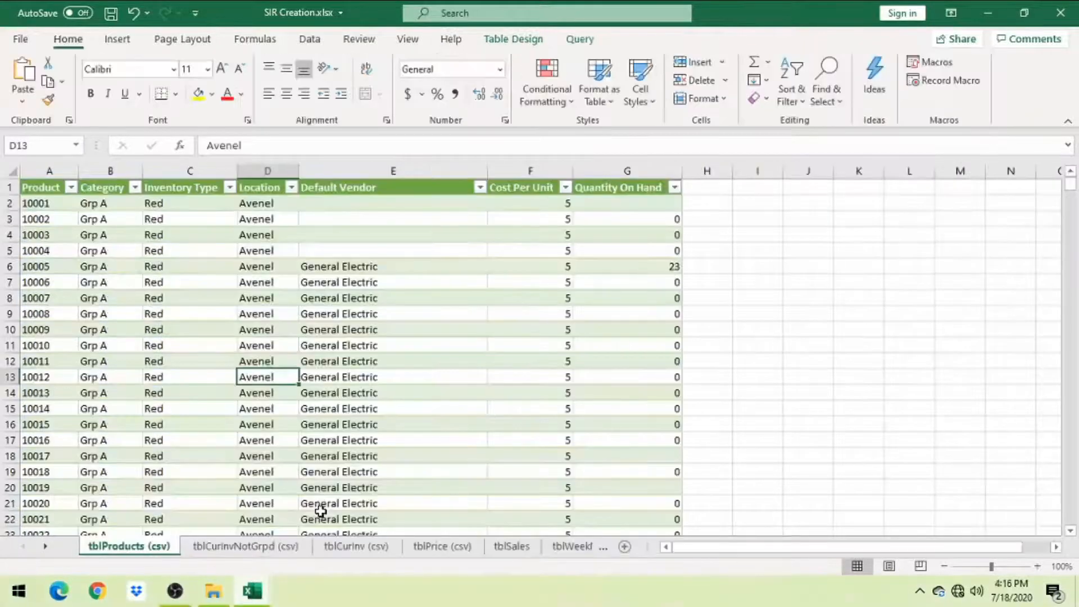
# Review the tblCurInvNotGrpd (csv), tblCurInv (csv), tblPrice (csv) and tblSales sheets, ending on the tblWeekNum sheet.
pyautogui.click(270, 552)
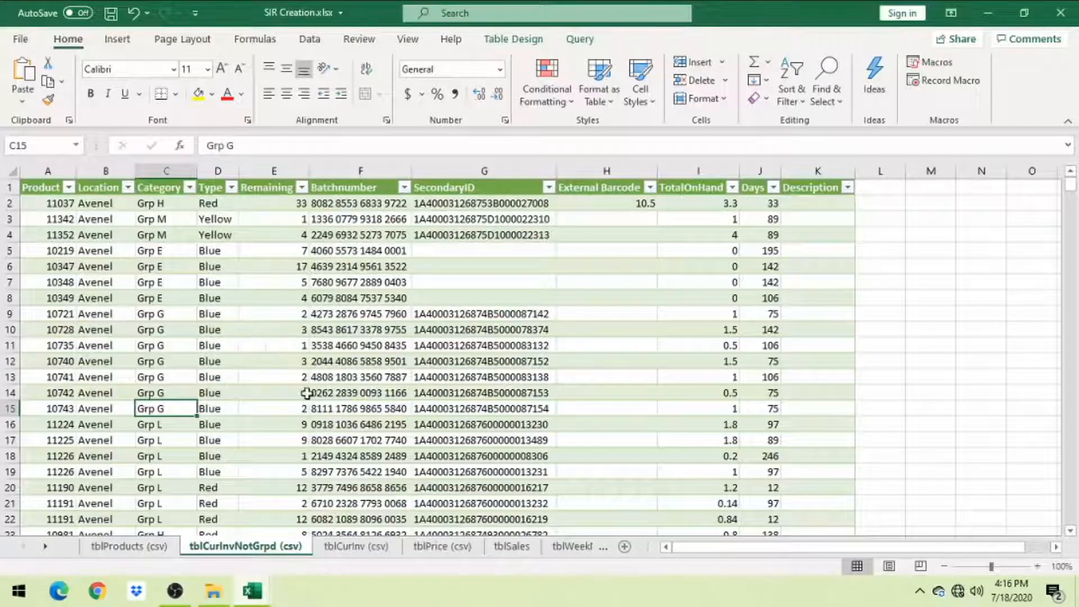
pyautogui.click(356, 550)
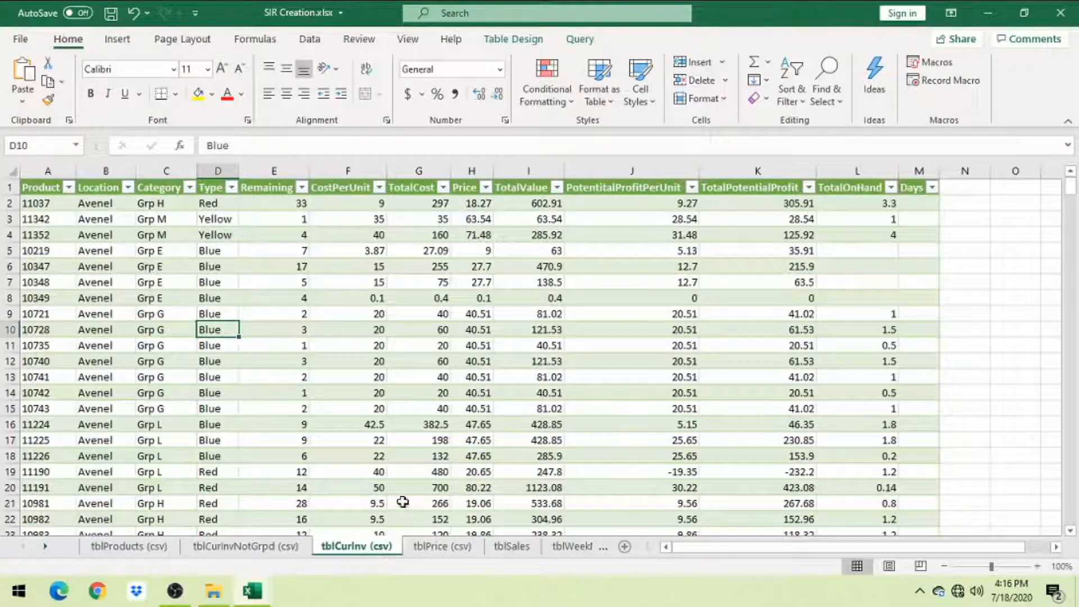
pyautogui.click(446, 561)
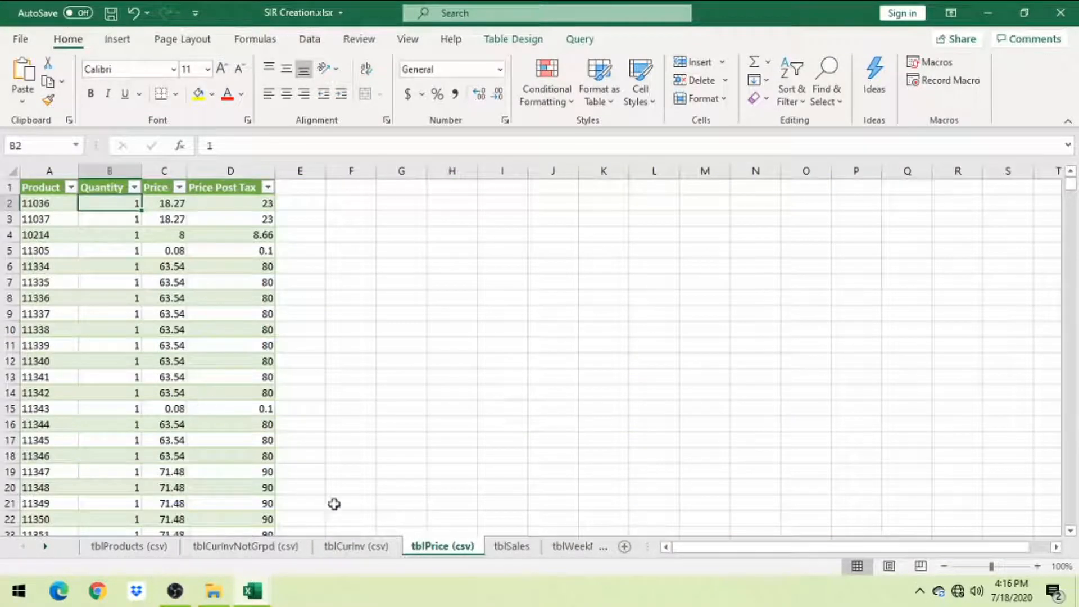
pyautogui.click(508, 546)
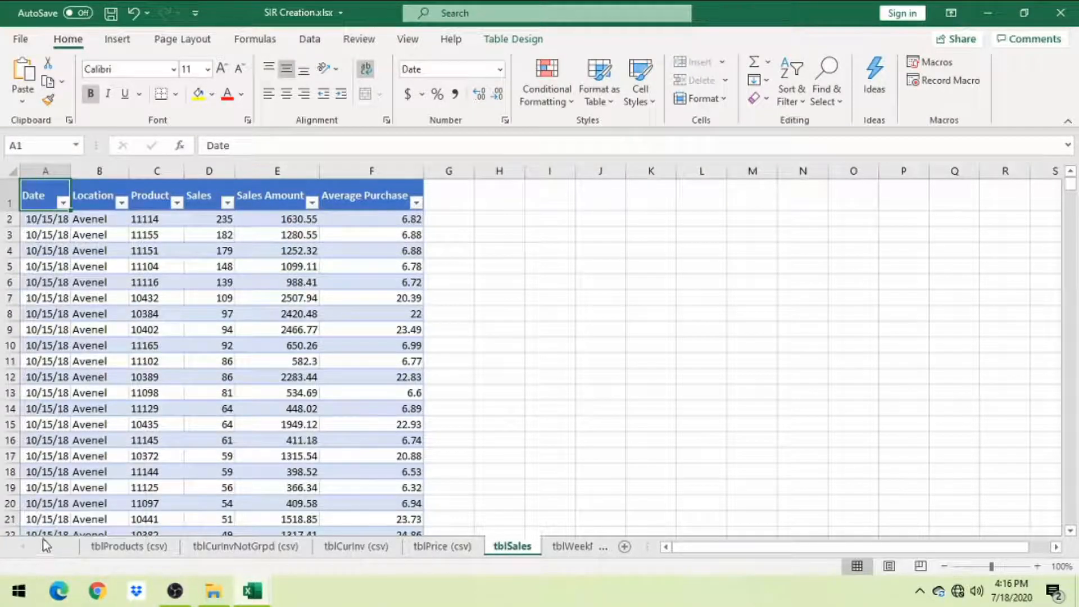
pyautogui.click(164, 268)
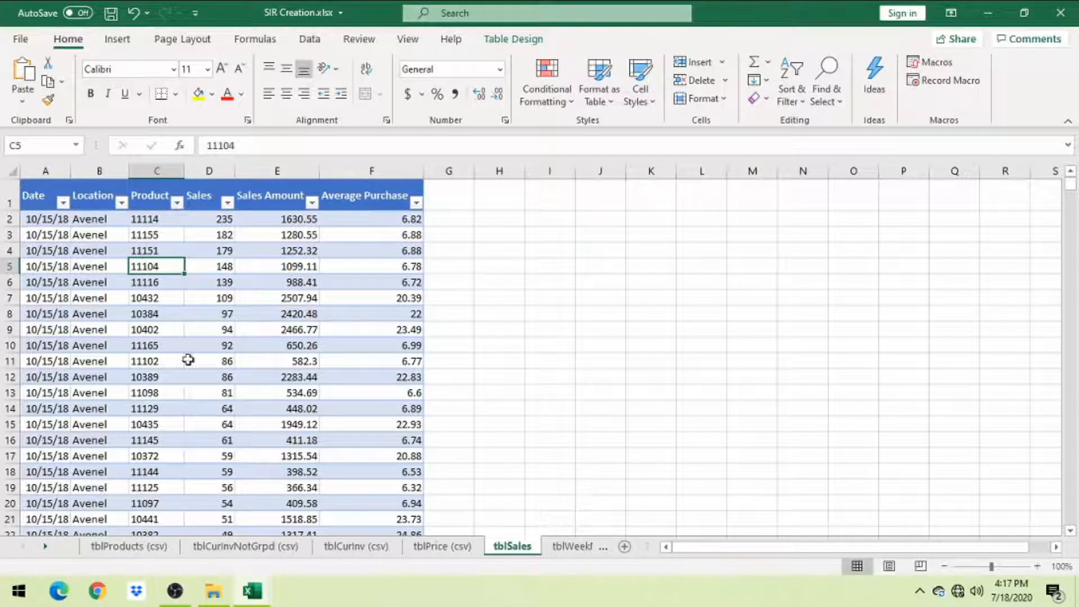
pyautogui.click(584, 548)
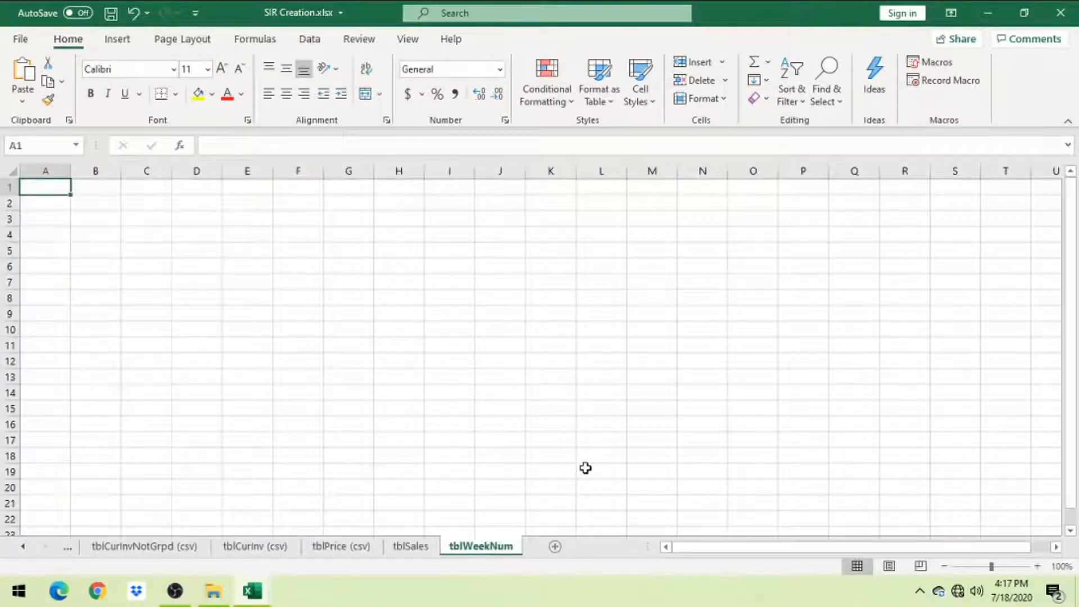
# Check the first sales date on the tblSales sheet and return to the tblWeekNum sheet.
pyautogui.click(411, 546)
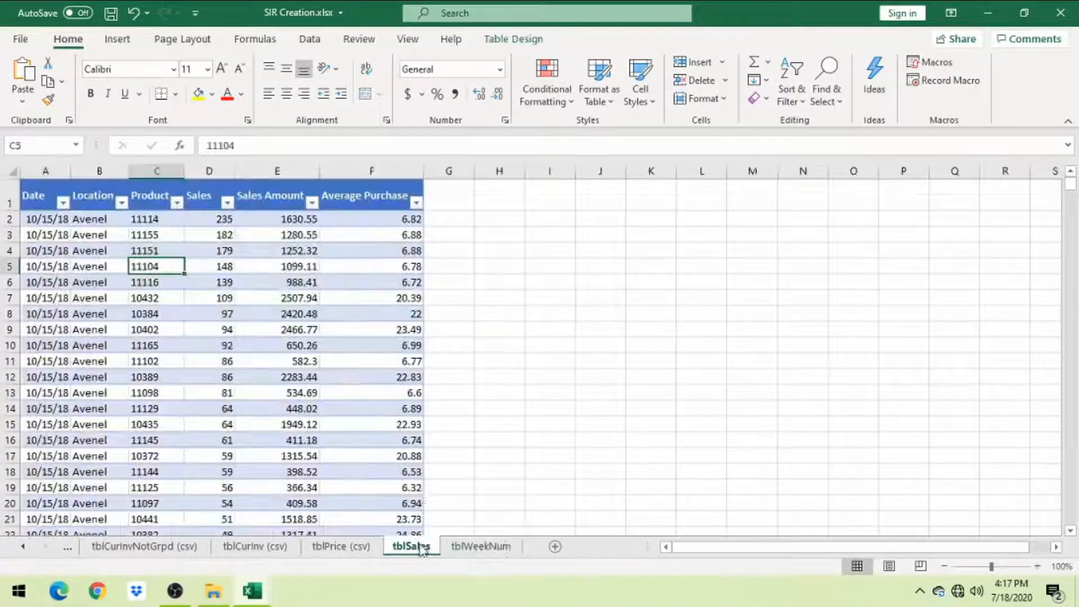
pyautogui.click(59, 220)
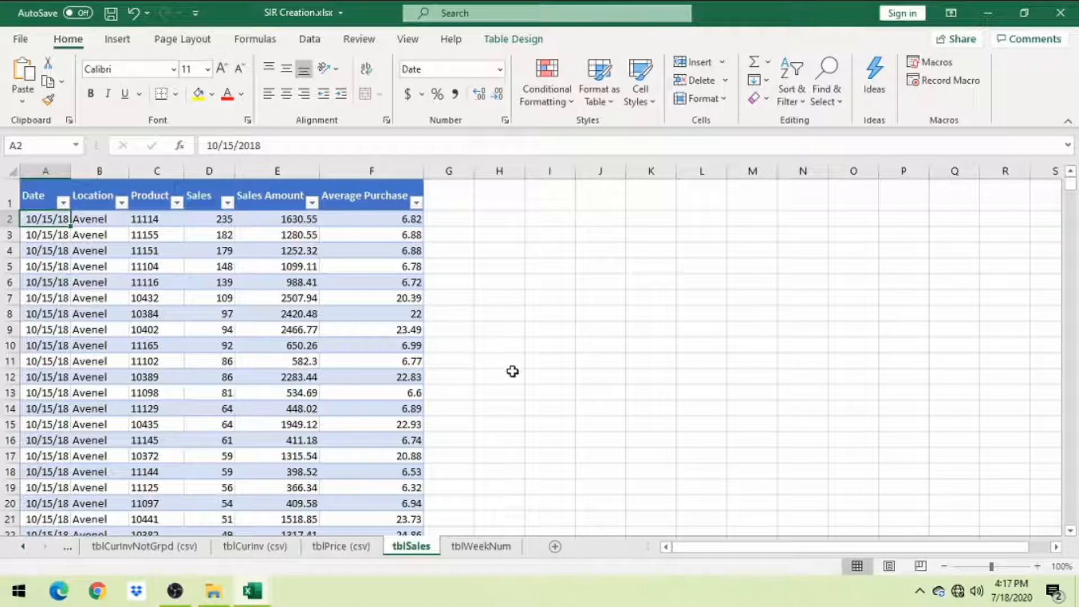
pyautogui.click(461, 548)
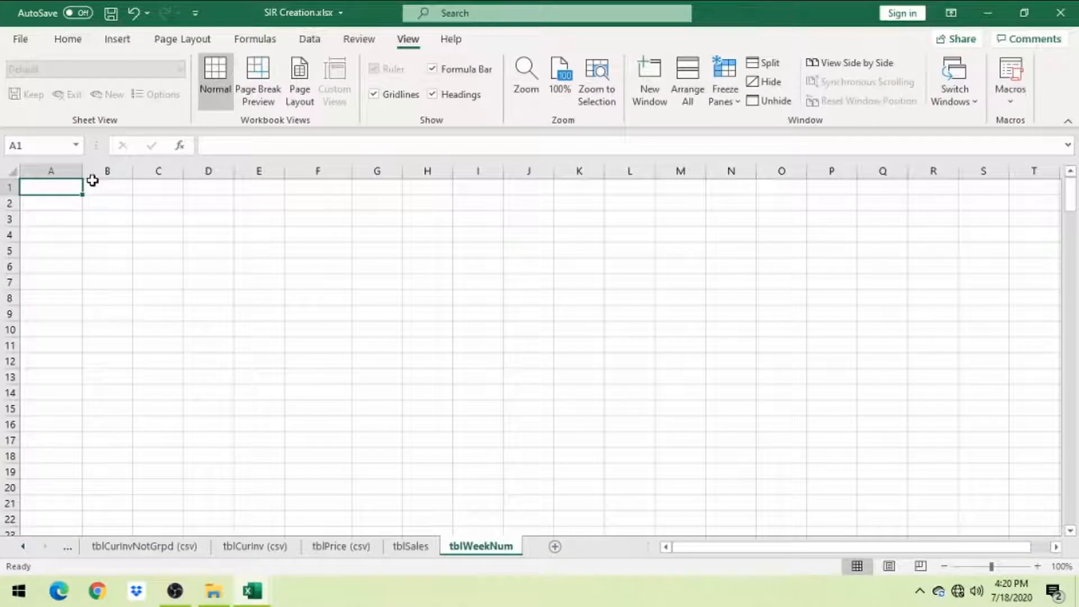
# Enter the headers Week Num, Date, 13 wk, 4 wk, Last wk and This Wk in cells A1 to F1 of tblWeekNum.
pyautogui.write('Wee')
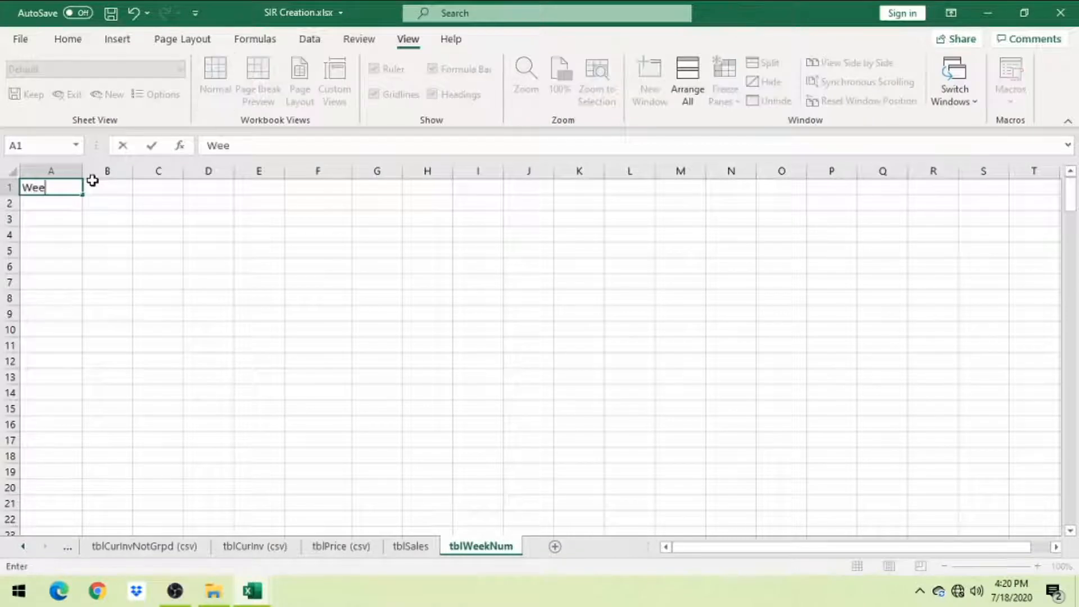
pyautogui.write('k Num')
pyautogui.click(94, 186)
pyautogui.write('Date')
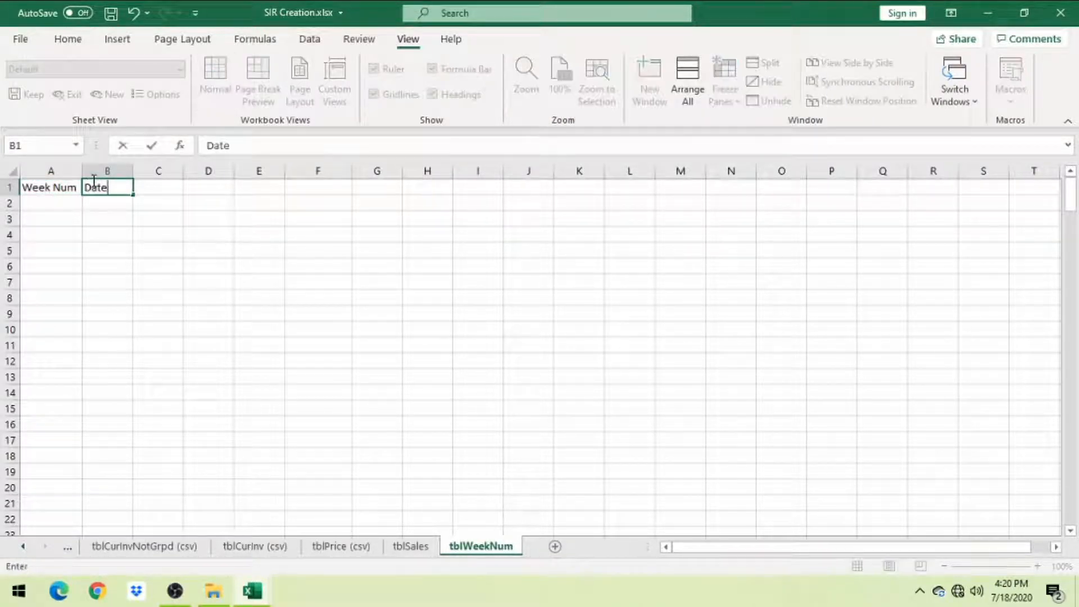
pyautogui.press('Tab')
pyautogui.write('13 wk')
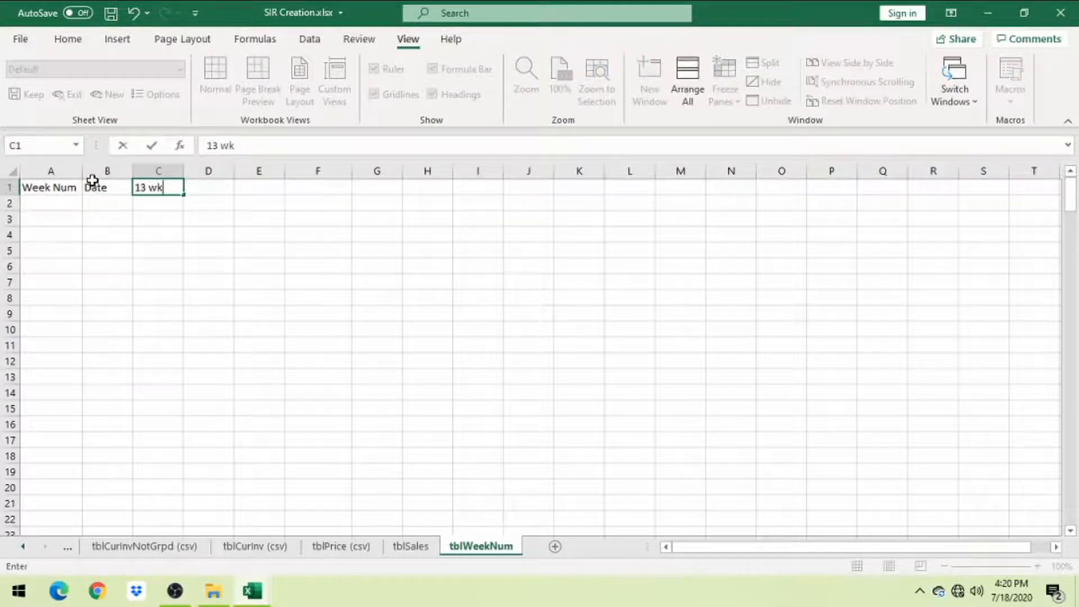
pyautogui.press('Tab')
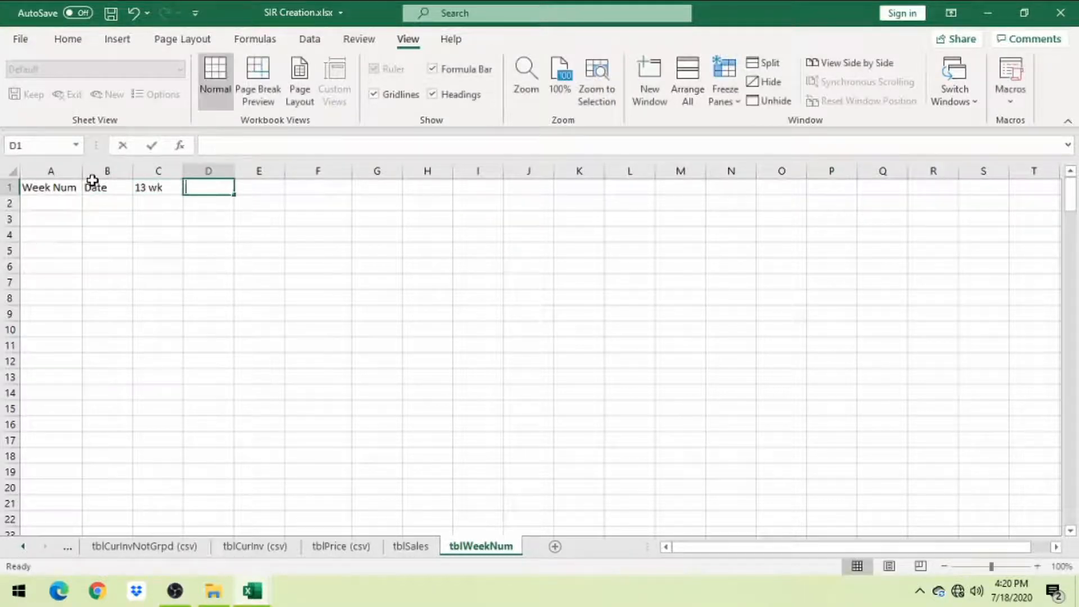
pyautogui.write('4 wk')
pyautogui.press('Tab')
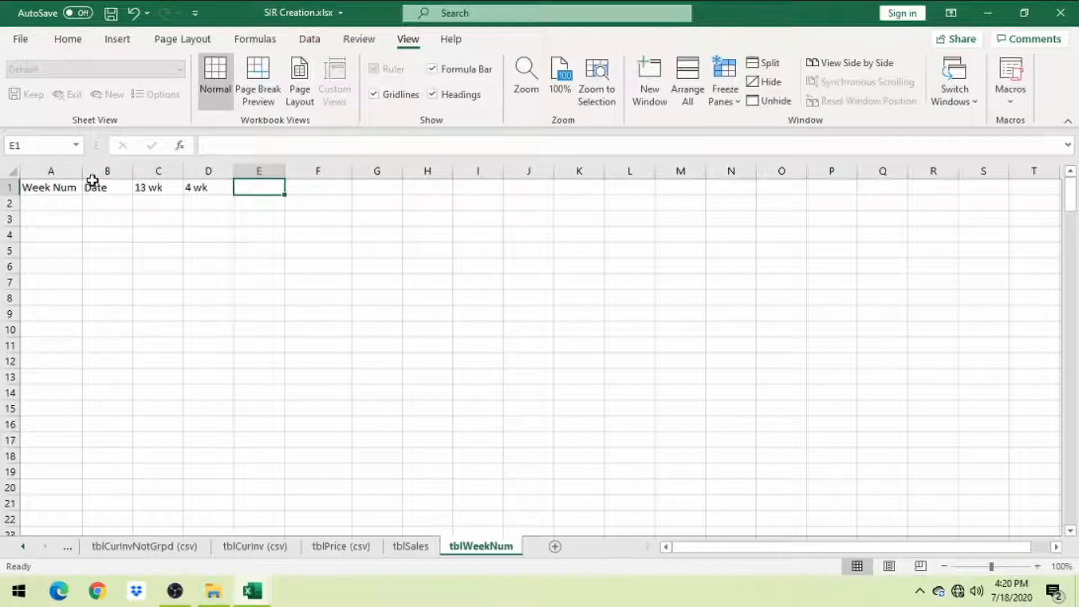
pyautogui.write('Last')
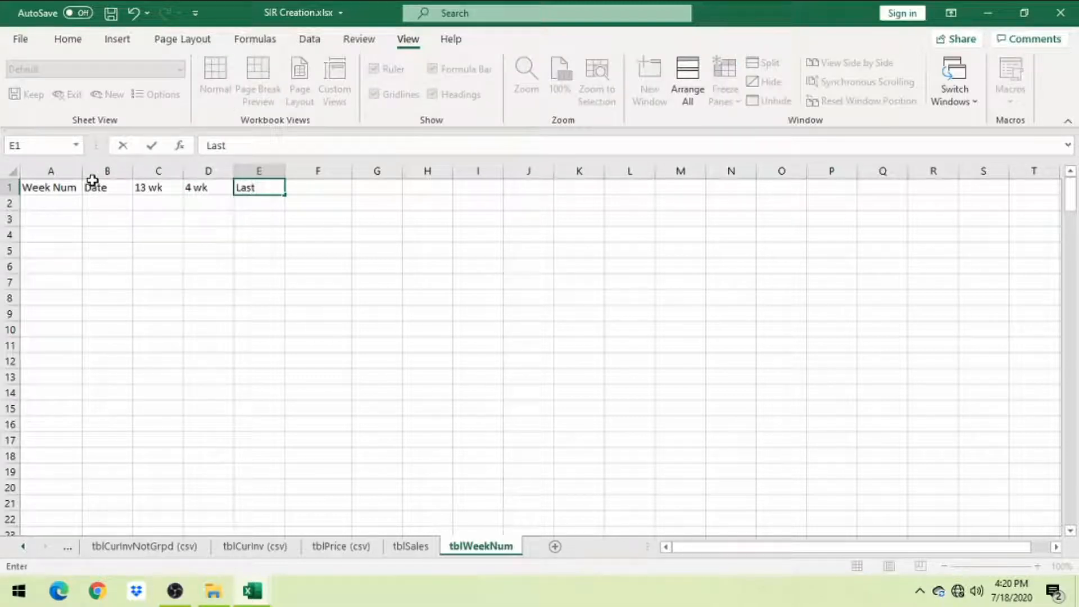
pyautogui.write(' wk')
pyautogui.press('Tab')
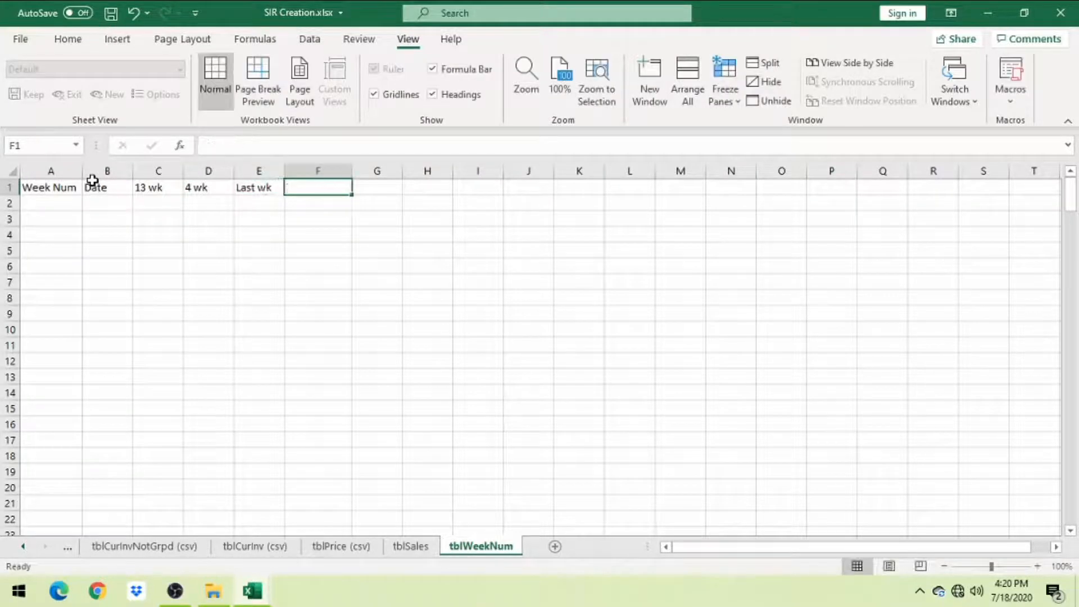
pyautogui.write('This Wk')
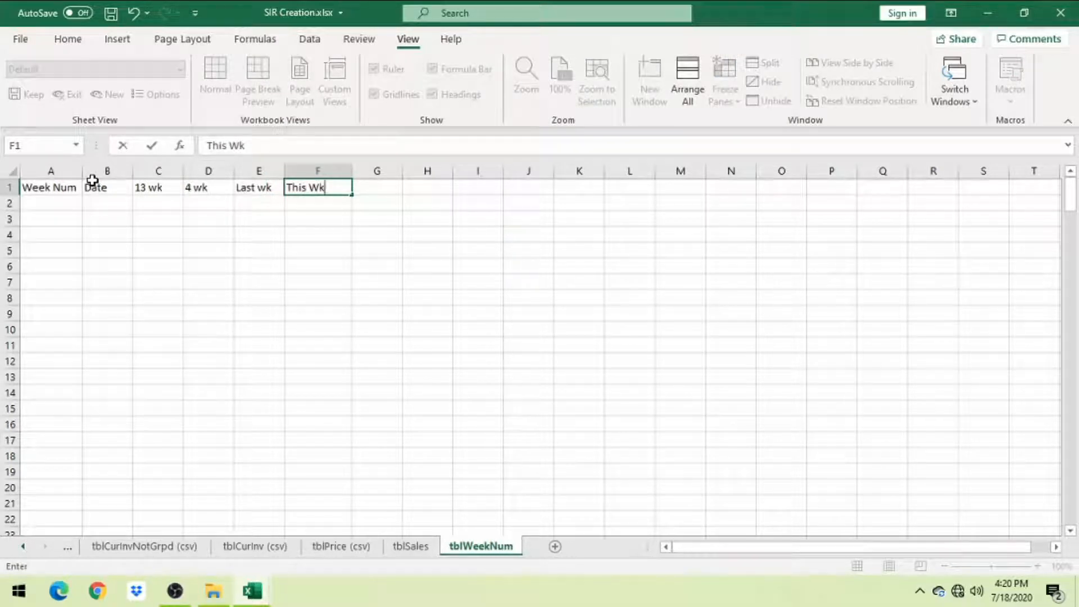
pyautogui.press('Return')
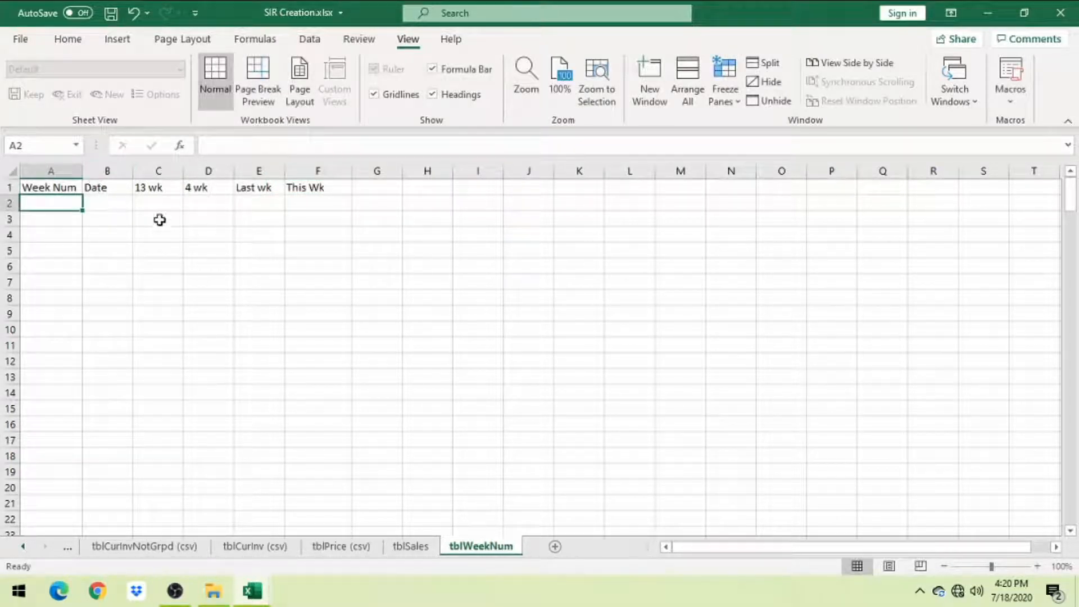
# Widen the Date column and enter the first two weekly dates, 10/15/2018 in B2 and 10/22/2018 in B3.
pyautogui.click(91, 202)
pyautogui.moveTo(132, 169); pyautogui.dragTo(155, 167)
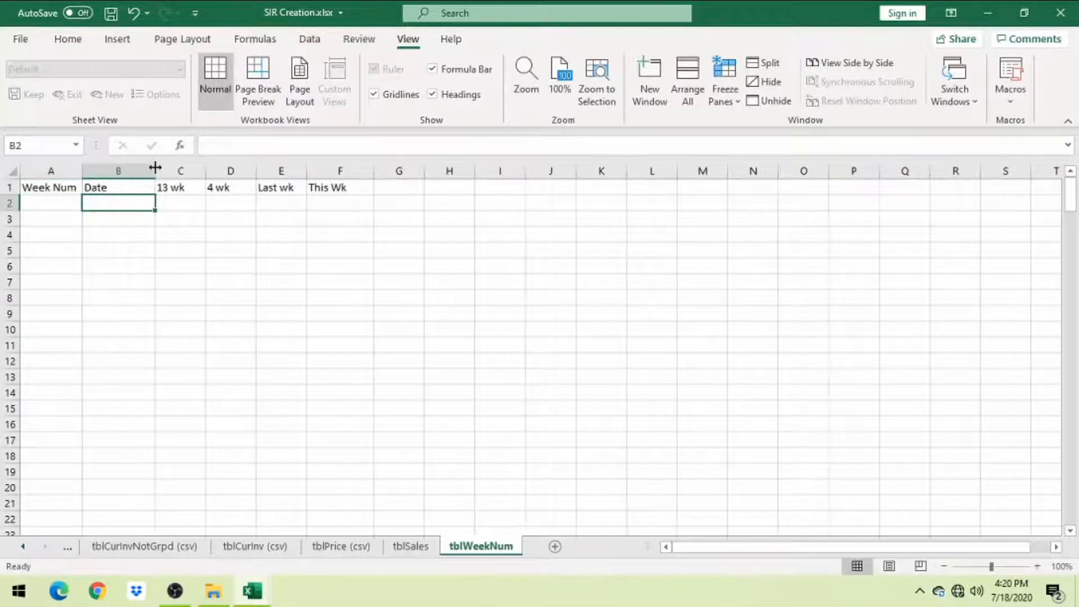
pyautogui.write('10')
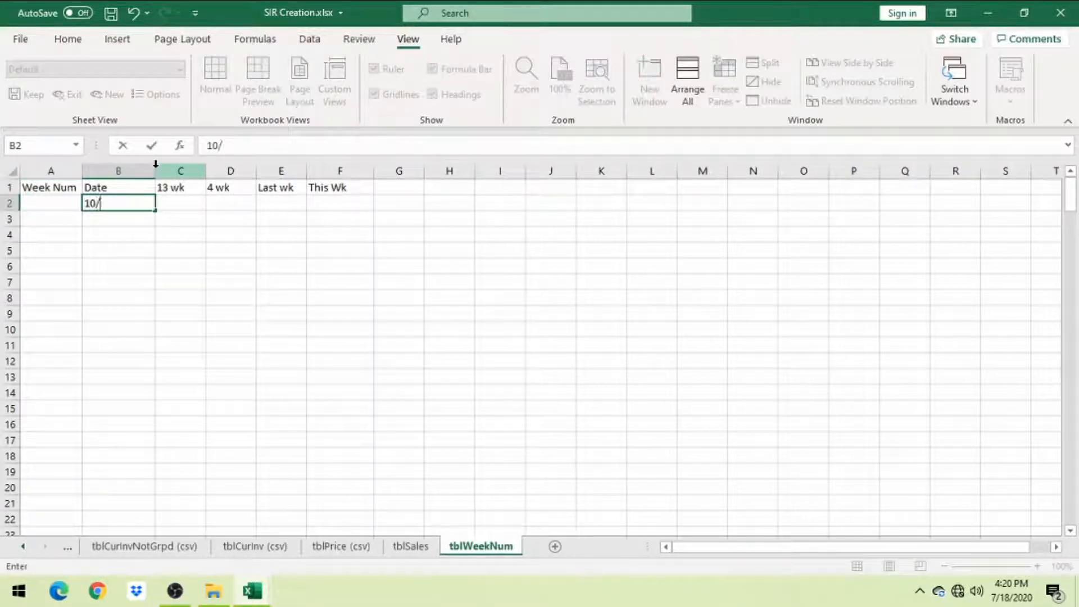
pyautogui.write('/15/2018')
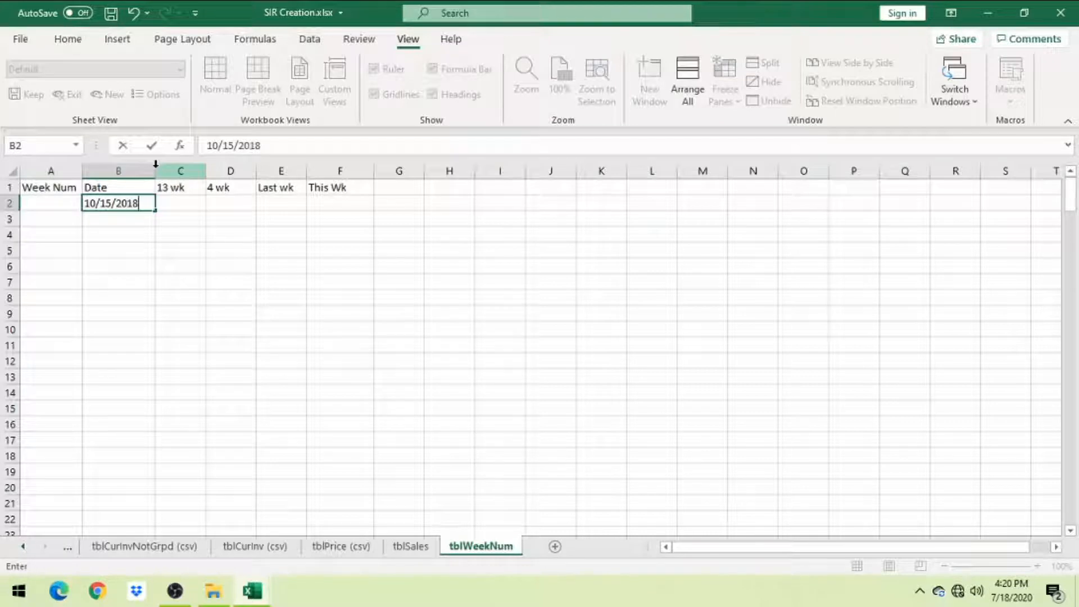
pyautogui.press('Return')
pyautogui.write('10/')
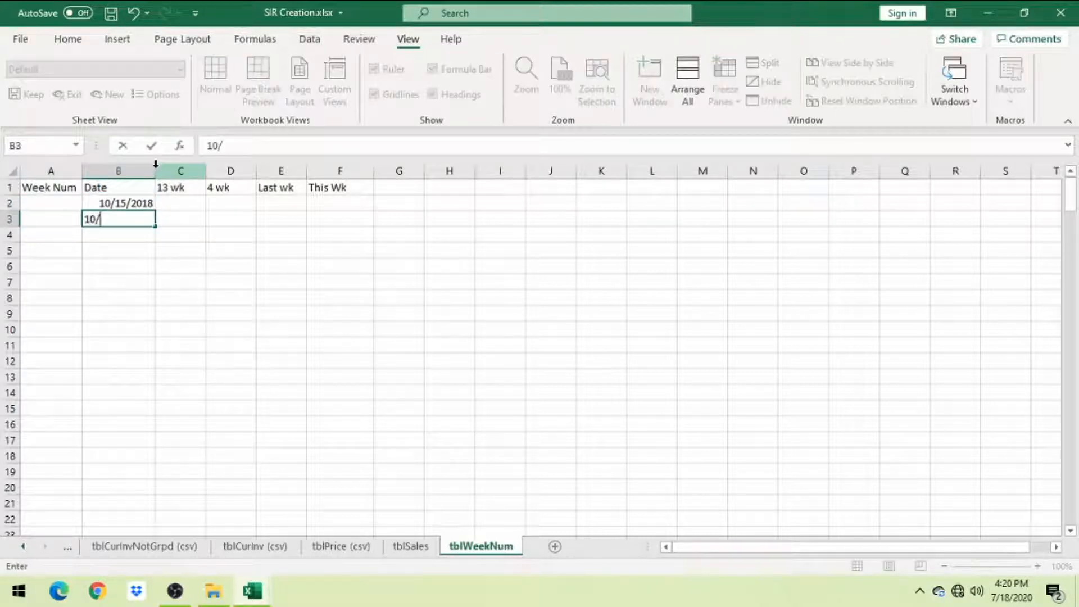
pyautogui.write('22/2018')
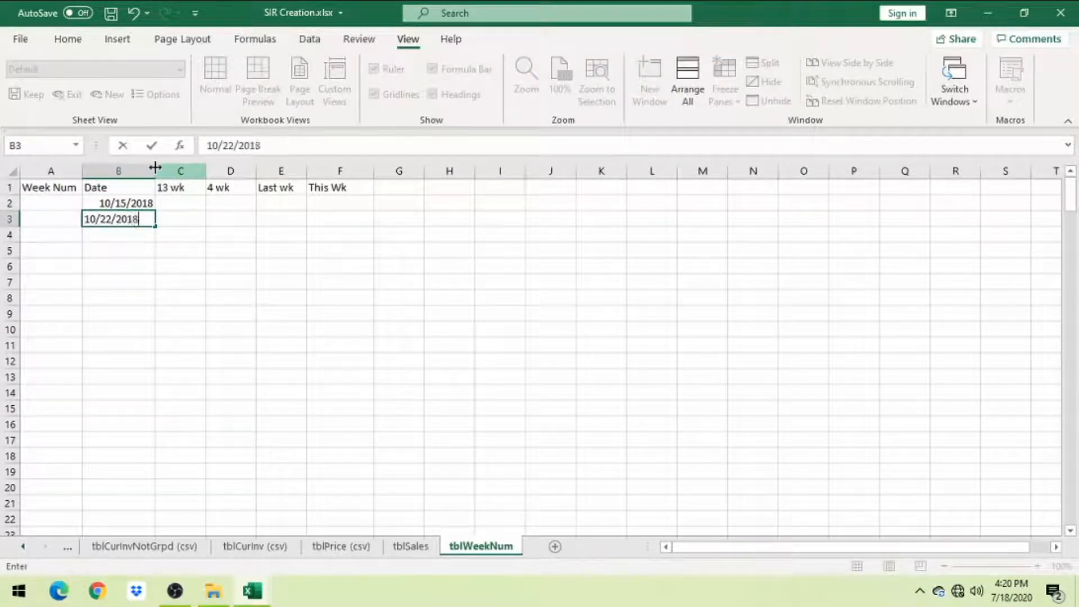
pyautogui.press('Return')
# Extend the weekly date series from B2:B3 down the Date column through 11/14/2022 and return to cell A1.
pyautogui.moveTo(134, 206); pyautogui.dragTo(148, 531)
pyautogui.moveTo(144, 591); pyautogui.dragTo(145, 590)
pyautogui.scroll(14, 184, 458)
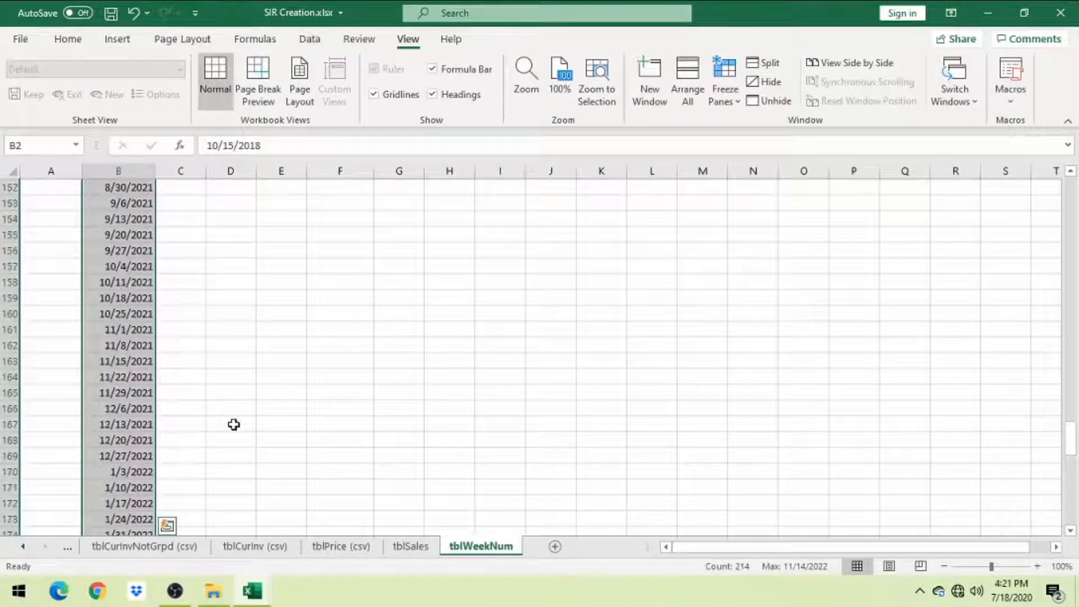
pyautogui.scroll(20, 233, 425)
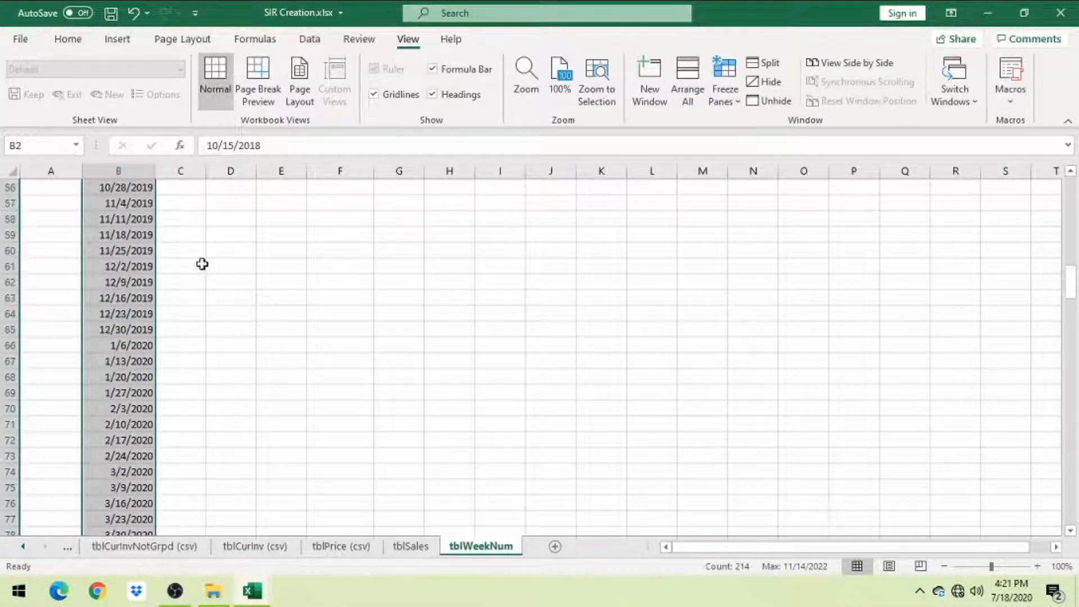
pyautogui.hotkey('ctrl', 'Home')
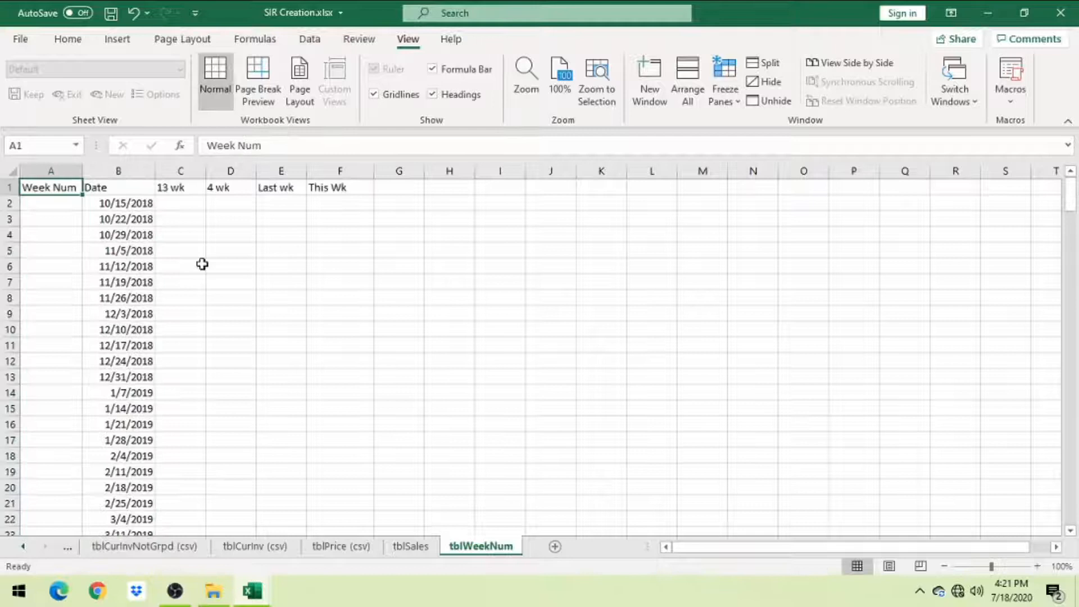
pyautogui.click(189, 204)
pyautogui.hotkey('shift', 'Right')
pyautogui.hotkey('shift', 'Right')
pyautogui.hotkey('shift', 'Right')
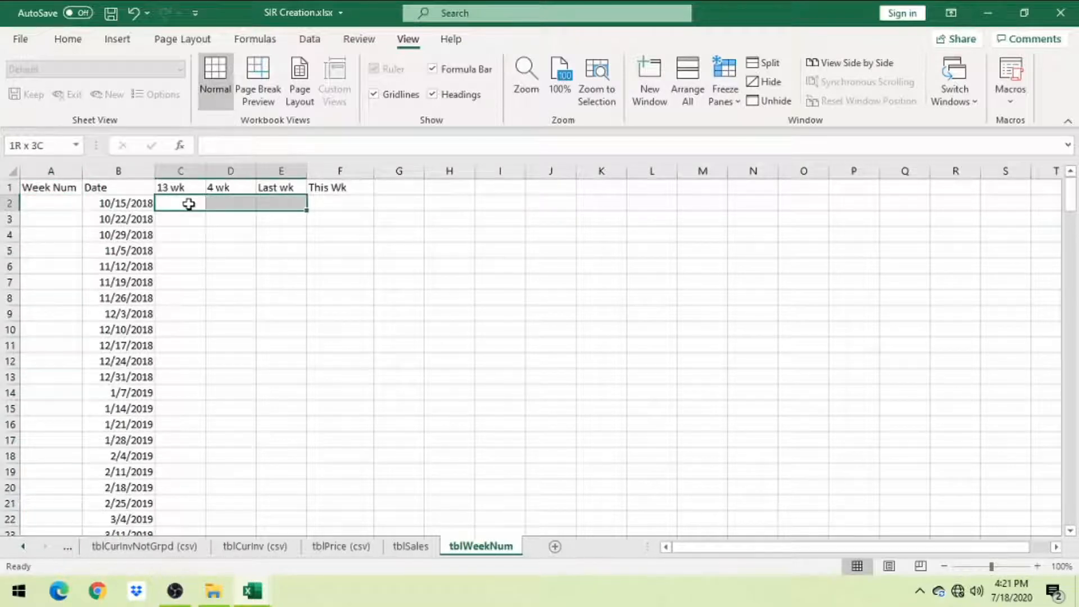
pyautogui.hotkey('shift', 'pagedown')
pyautogui.hotkey('shift', 'pagedown')
pyautogui.scroll(-1, 189, 203)
pyautogui.scroll(10, 189, 204)
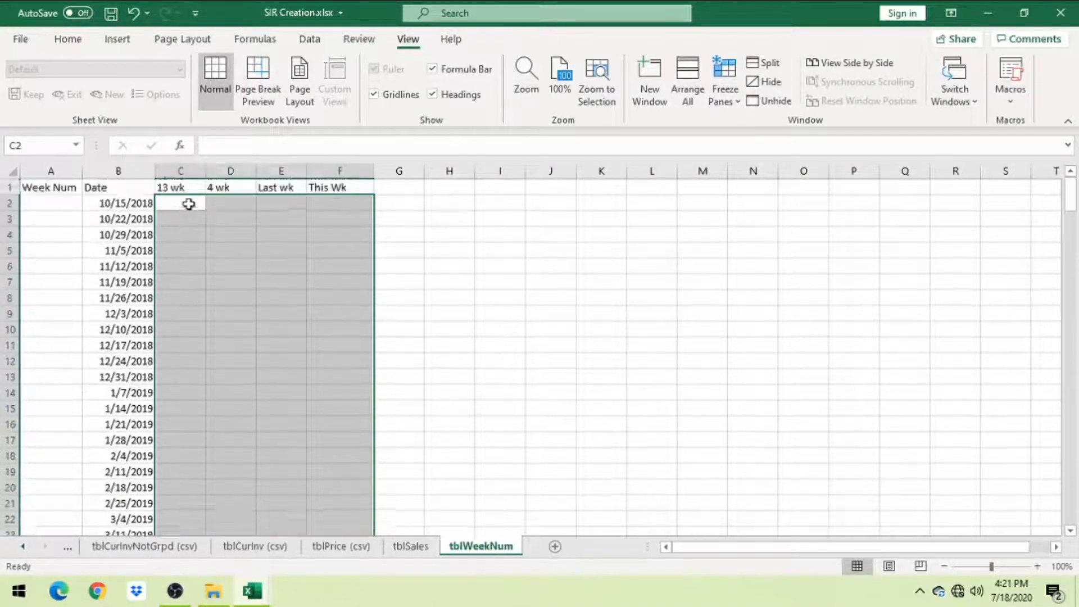
pyautogui.hotkey('ctrl', 'Home')
pyautogui.click(173, 203)
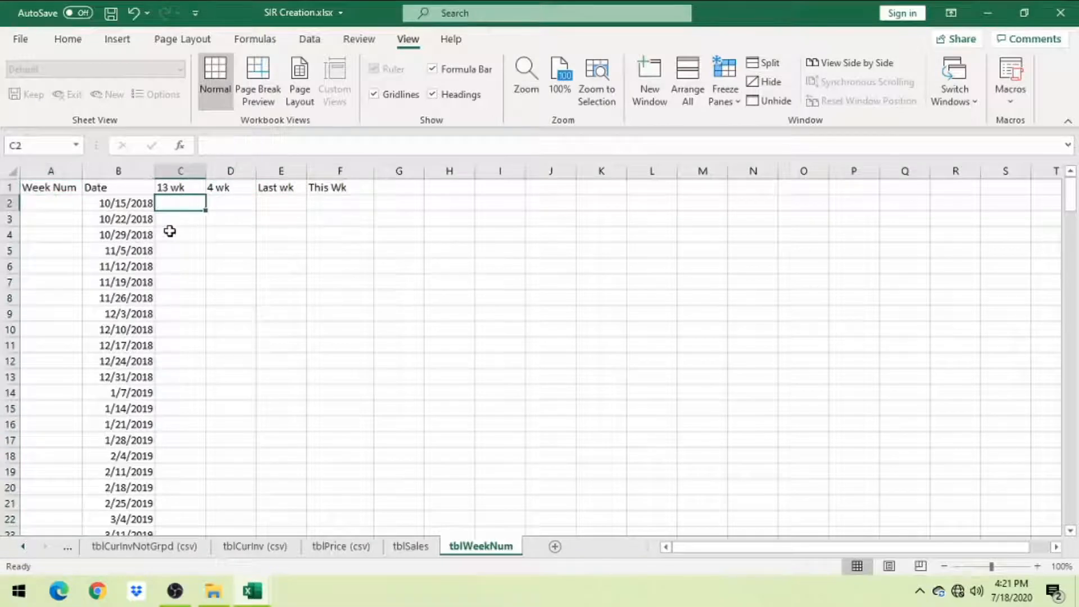
# Freeze the top row of tblWeekNum and turn on filters for its header row.
pyautogui.scroll(-2, 208, 274)
pyautogui.scroll(2, 208, 264)
pyautogui.click(716, 75)
pyautogui.click(767, 121)
pyautogui.click(309, 40)
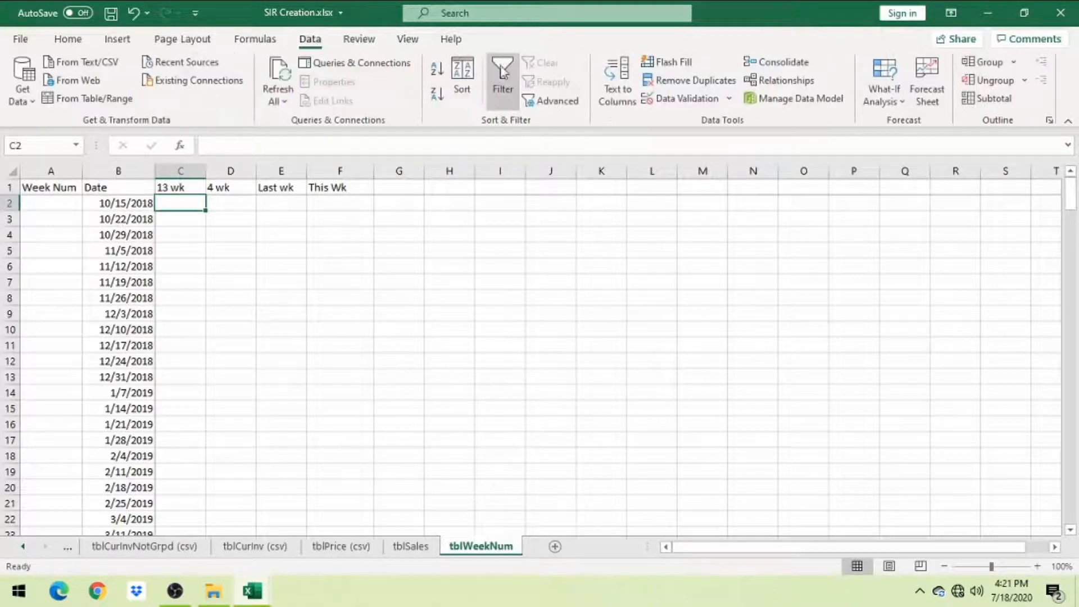
pyautogui.click(501, 78)
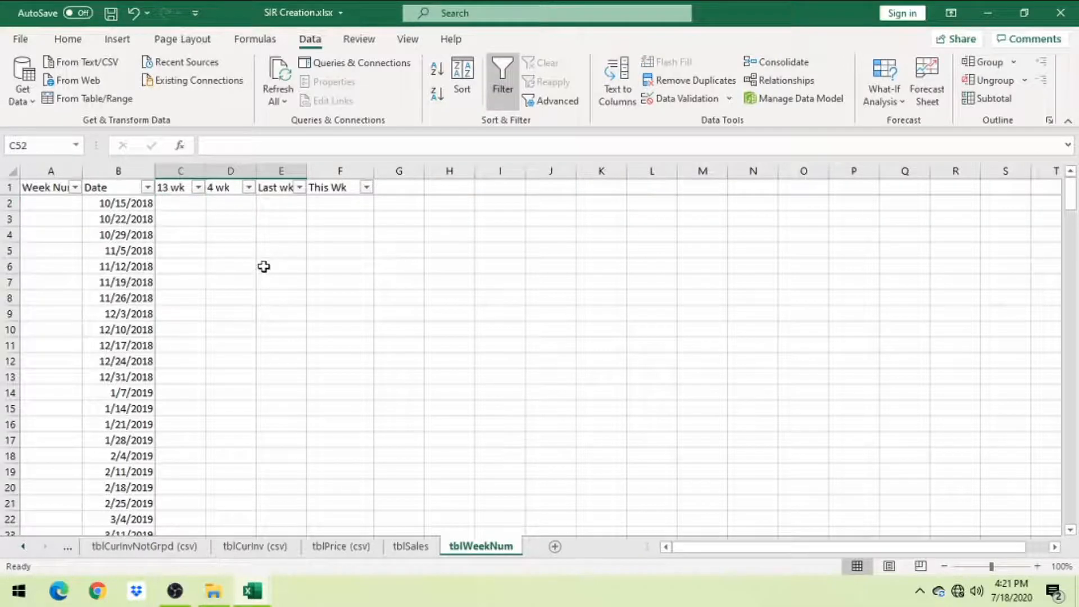
# Enter y in the 13 wk column for 10/14/2019 and fill it upward to the 7/15/2019 row.
pyautogui.scroll(-9, 264, 266)
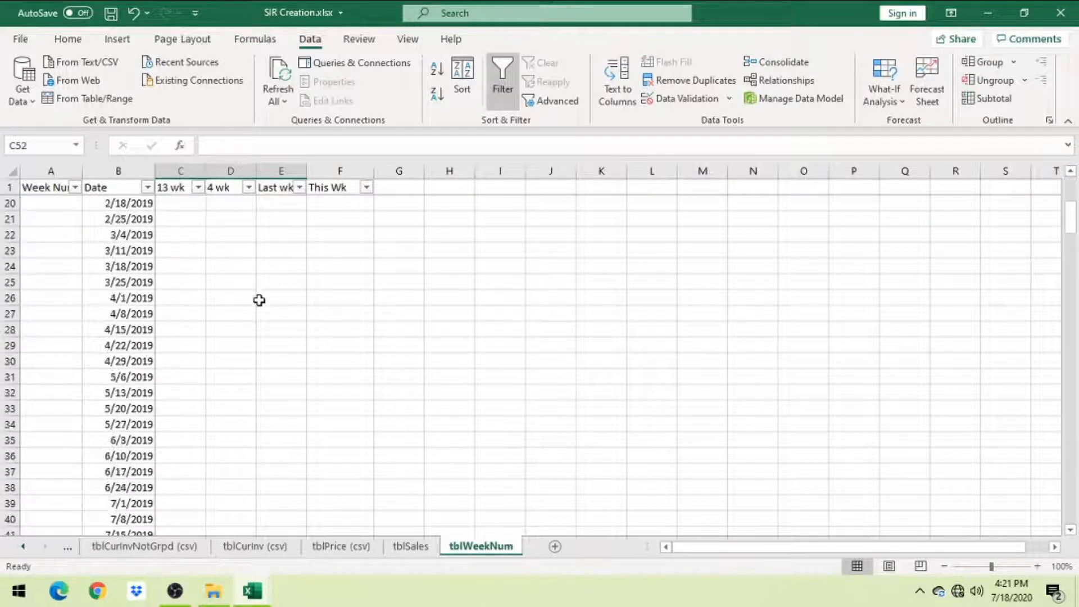
pyautogui.scroll(-2, 254, 309)
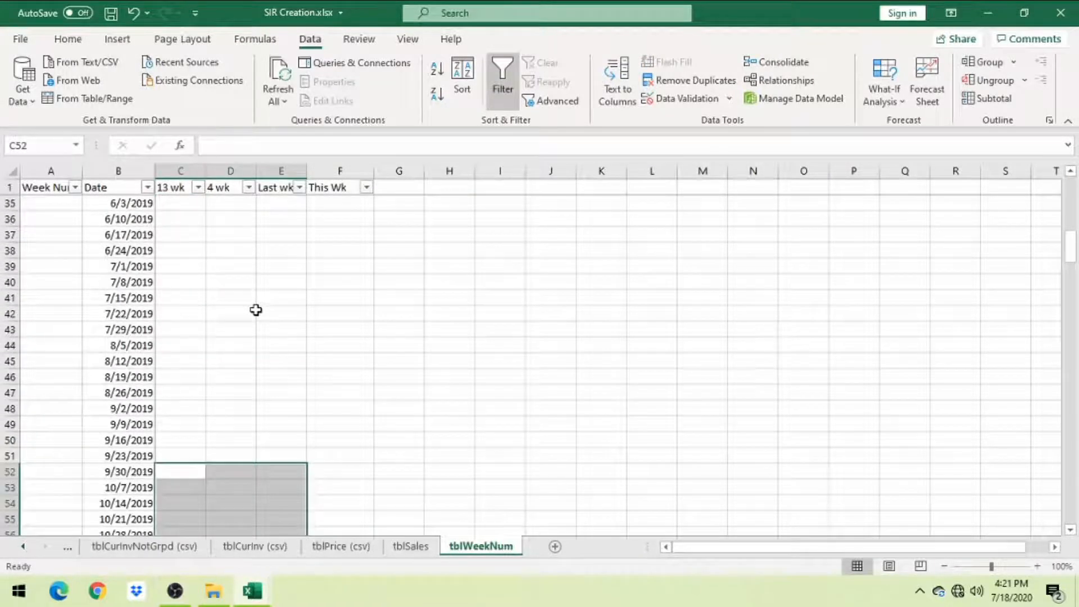
pyautogui.scroll(-2, 253, 312)
pyautogui.click(251, 346)
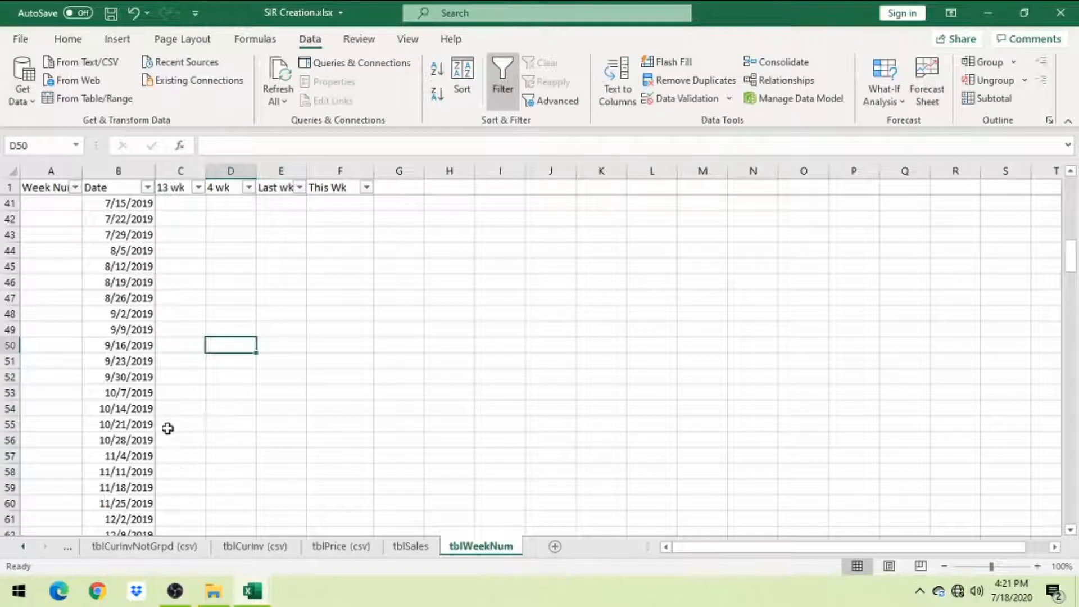
pyautogui.click(177, 408)
pyautogui.write('y')
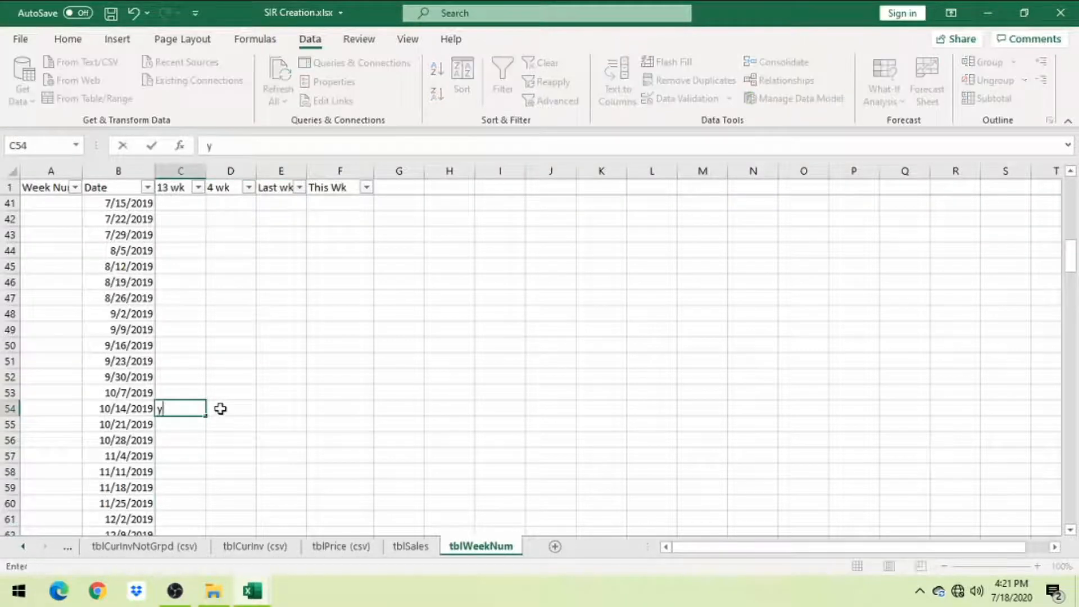
pyautogui.press('Return')
pyautogui.click(174, 412)
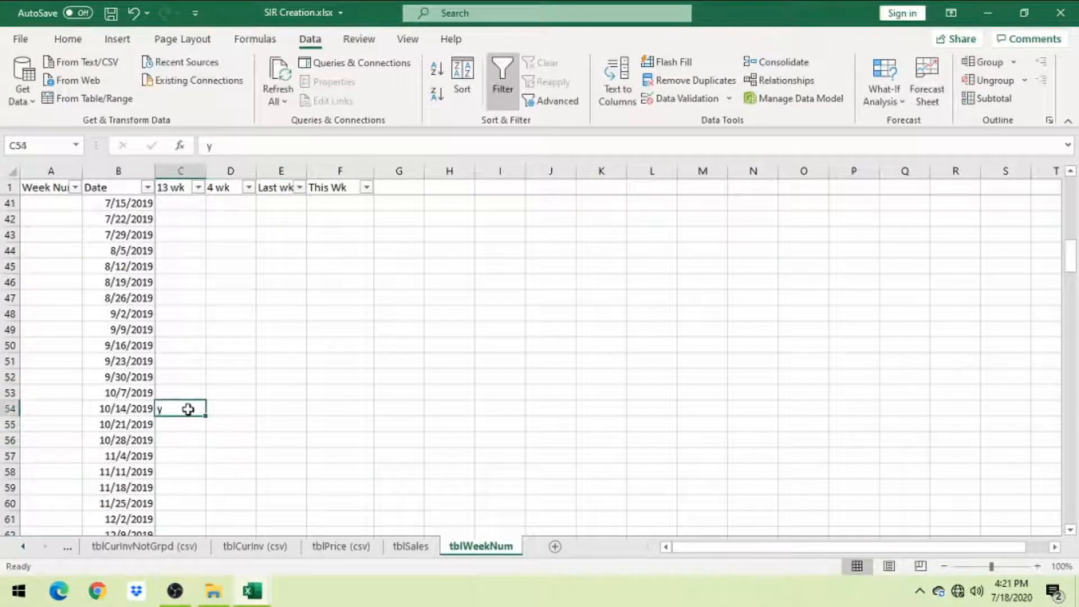
pyautogui.moveTo(205, 416); pyautogui.dragTo(209, 196)
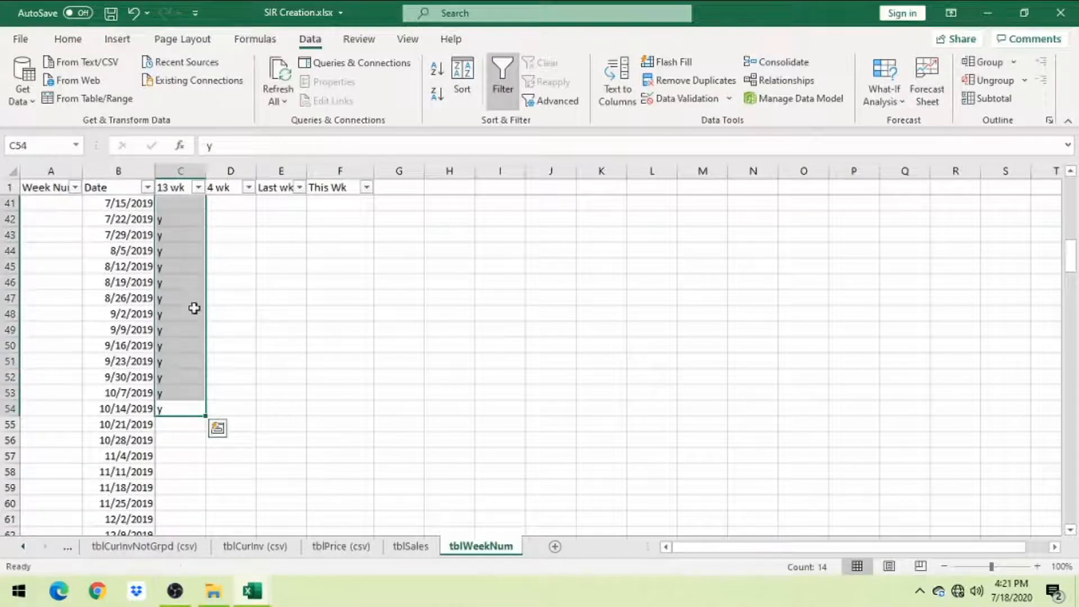
# Clear the extra y from the 13 wk column beside 7/15/2019 and check the marks from 7/22/2019 down.
pyautogui.scroll(2, 278, 408)
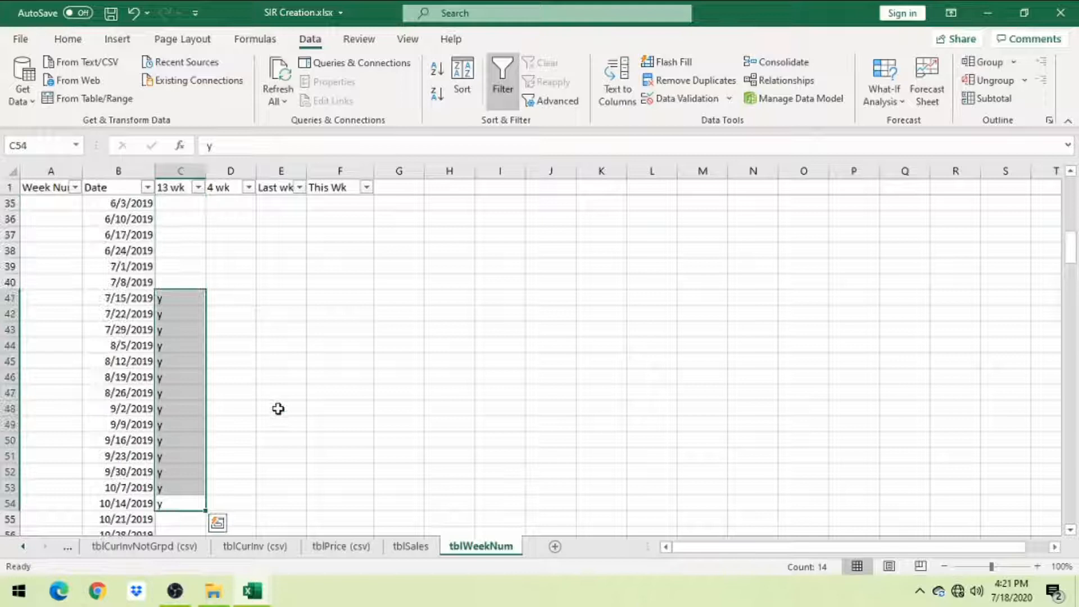
pyautogui.click(195, 299)
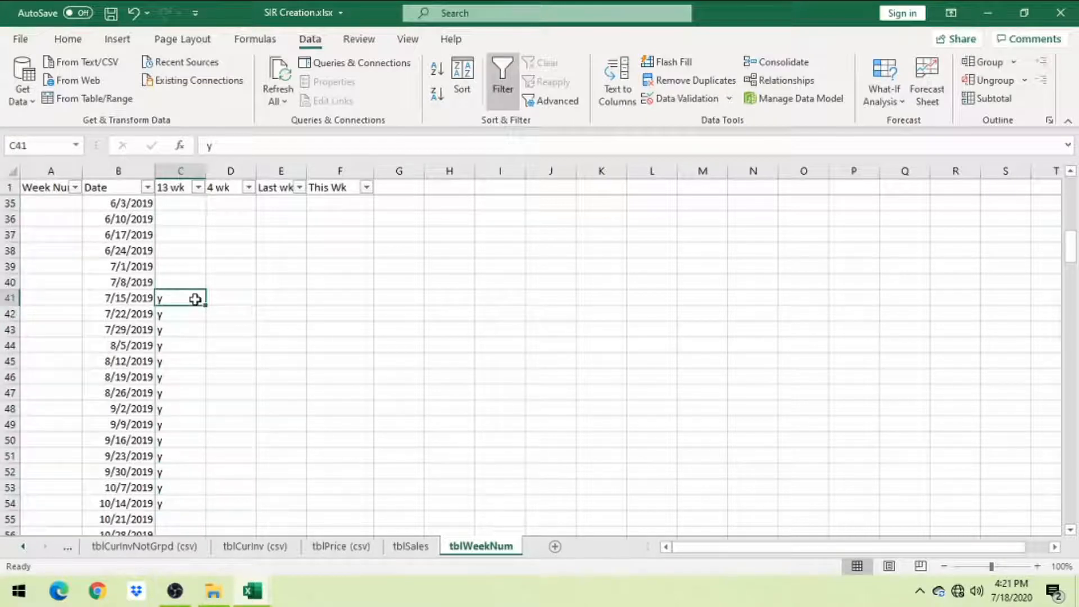
pyautogui.press('Delete')
pyautogui.click(169, 328)
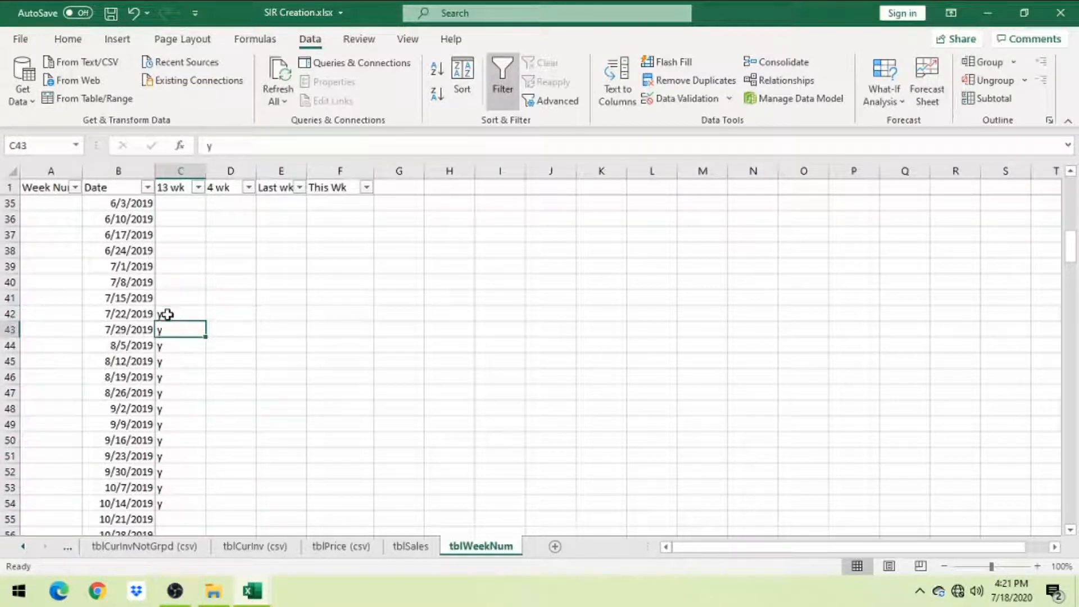
pyautogui.click(168, 314)
pyautogui.scroll(-1, 174, 321)
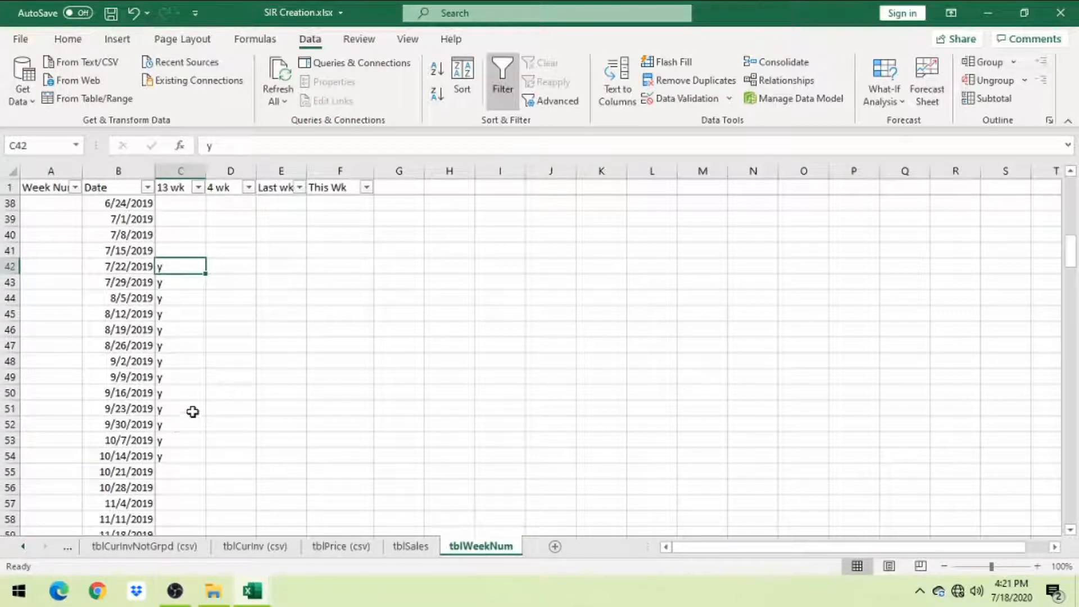
# Fill y across into the 4 wk column for 9/23/2019 through 10/14/2019 and enter y under Last wk for 10/14/2019.
pyautogui.moveTo(173, 409); pyautogui.dragTo(248, 452)
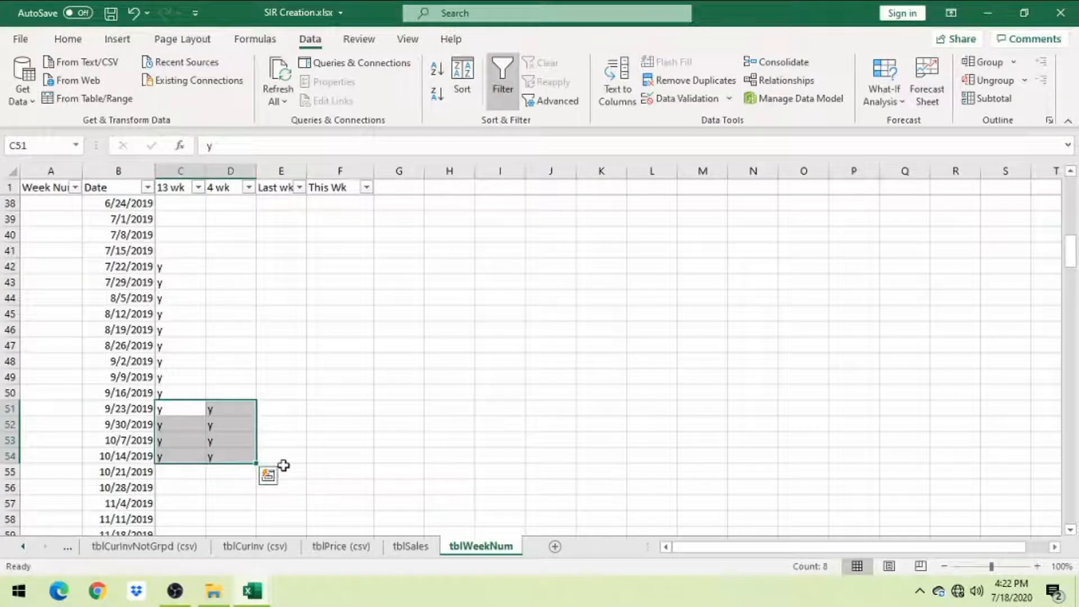
pyautogui.click(284, 467)
pyautogui.click(291, 455)
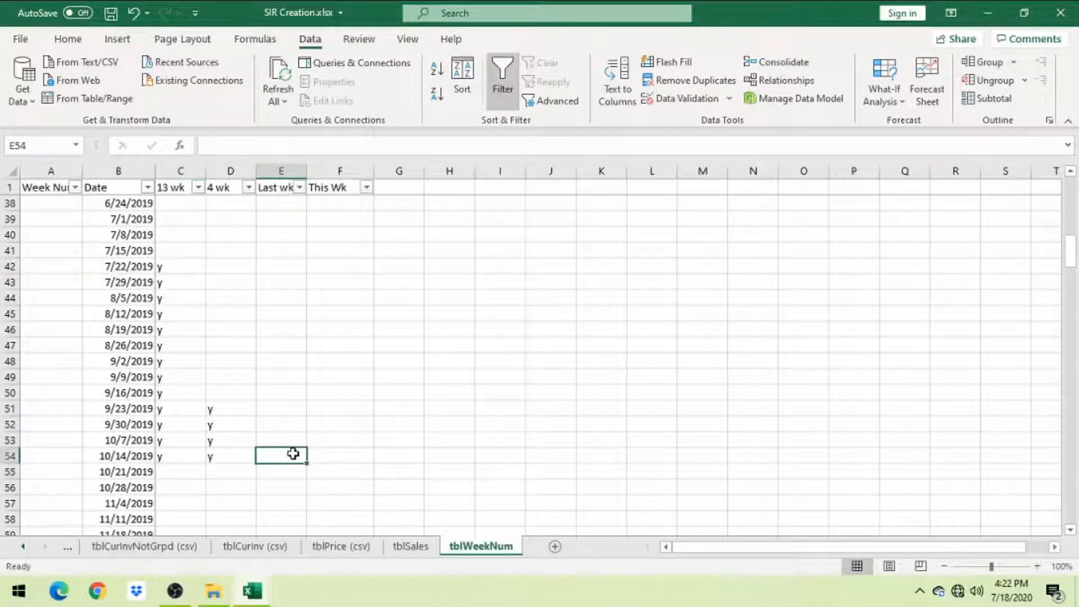
pyautogui.write('y')
pyautogui.press('Return')
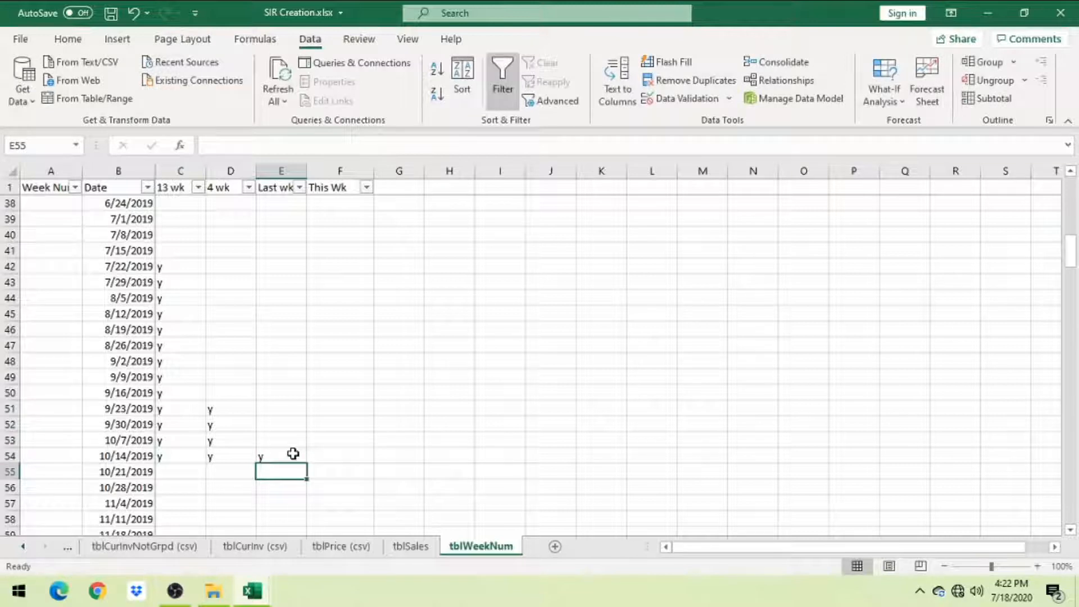
# Enter y in the This Wk column for the 10/21/2019 week.
pyautogui.press('Right')
pyautogui.write('y')
pyautogui.press('Return')
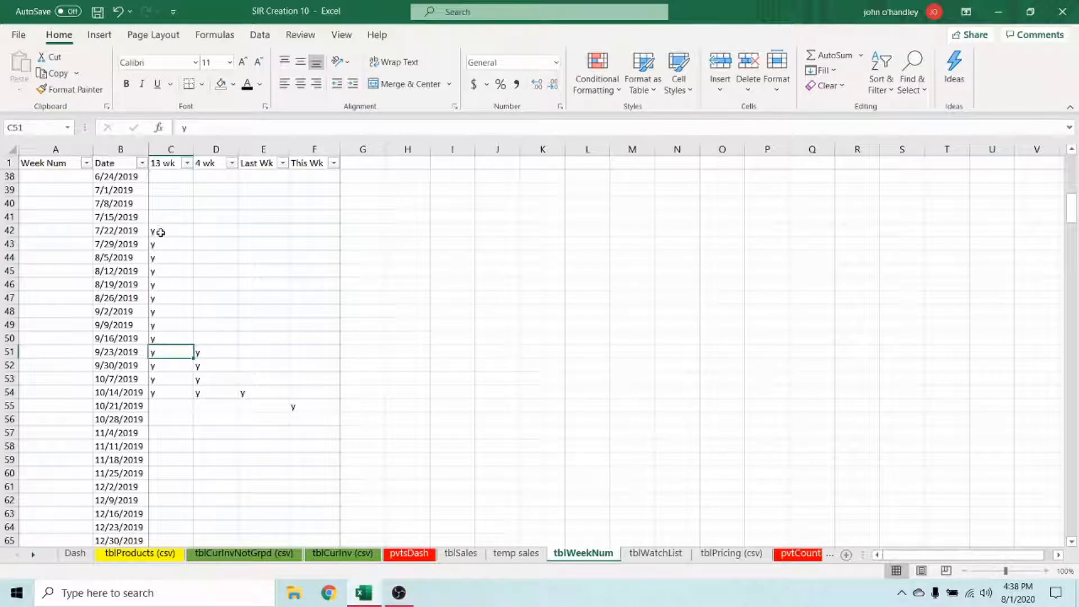
# In the SIR Creation 10 workbook, move the period flags in C42:F55 down one week so they start at C43.
pyautogui.moveTo(160, 232); pyautogui.dragTo(291, 404)
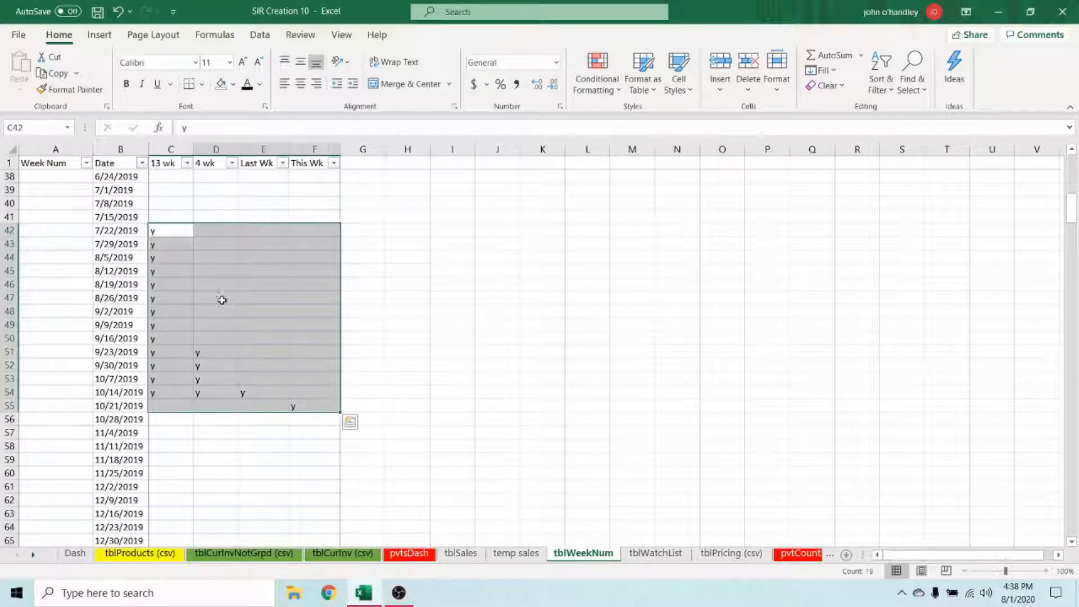
pyautogui.rightClick(163, 239)
pyautogui.click(200, 232)
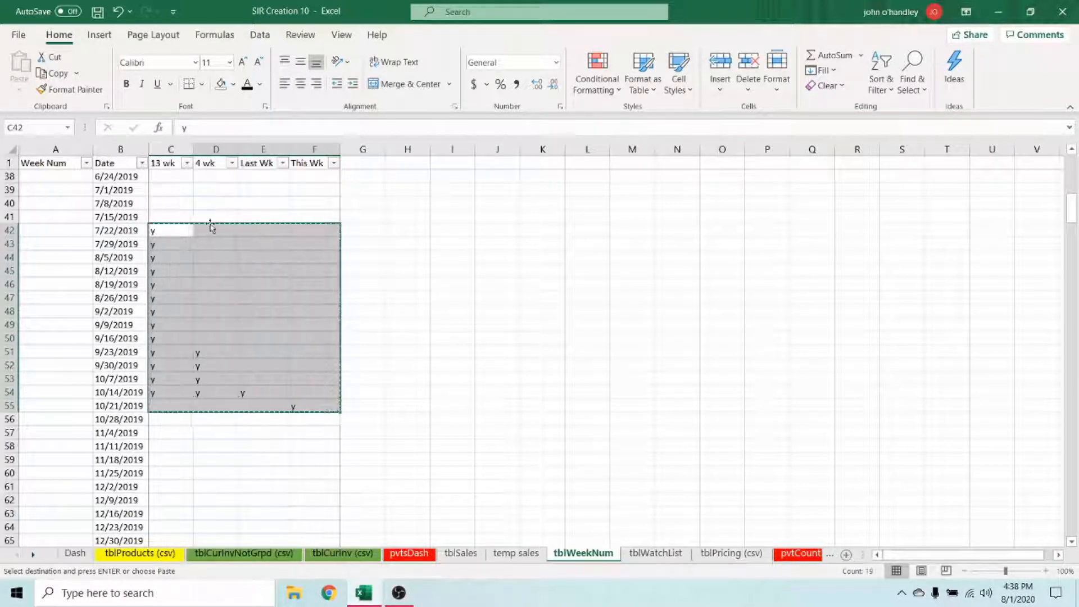
pyautogui.click(155, 244)
pyautogui.rightClick(156, 244)
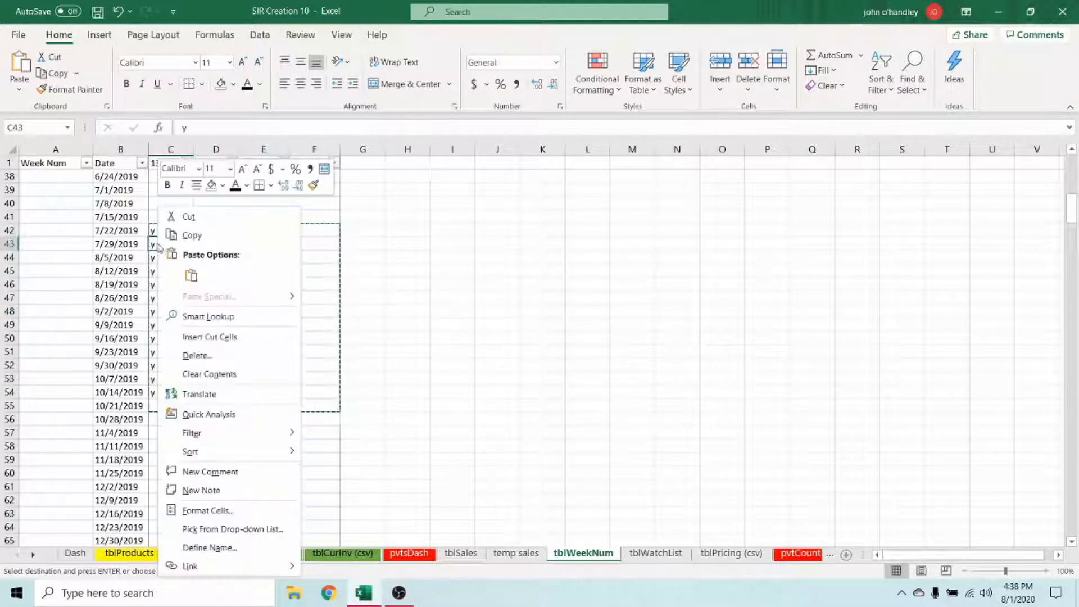
pyautogui.click(191, 275)
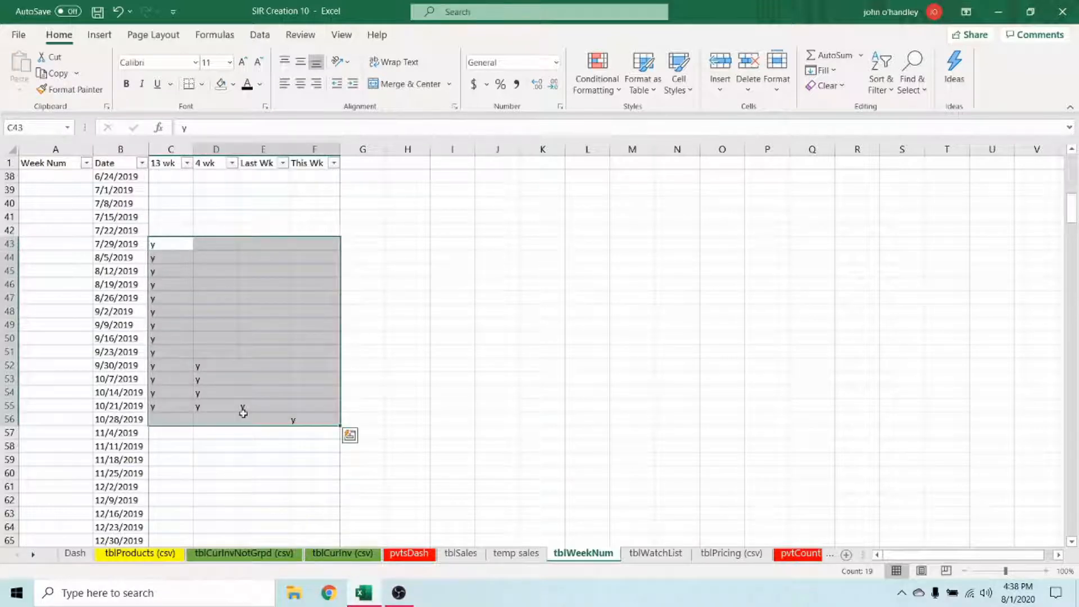
pyautogui.click(181, 312)
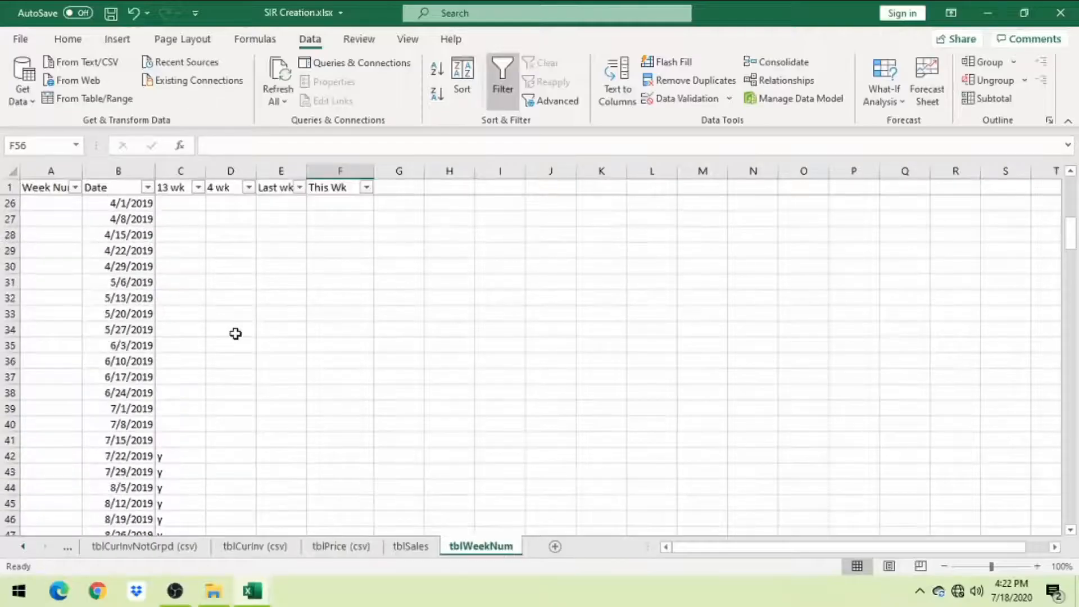
# In SIR Creation.xlsx, convert the week data A1:F215 into a table with headers, name it tblWeekNum and return to the first rows.
pyautogui.scroll(6, 219, 281)
pyautogui.click(138, 203)
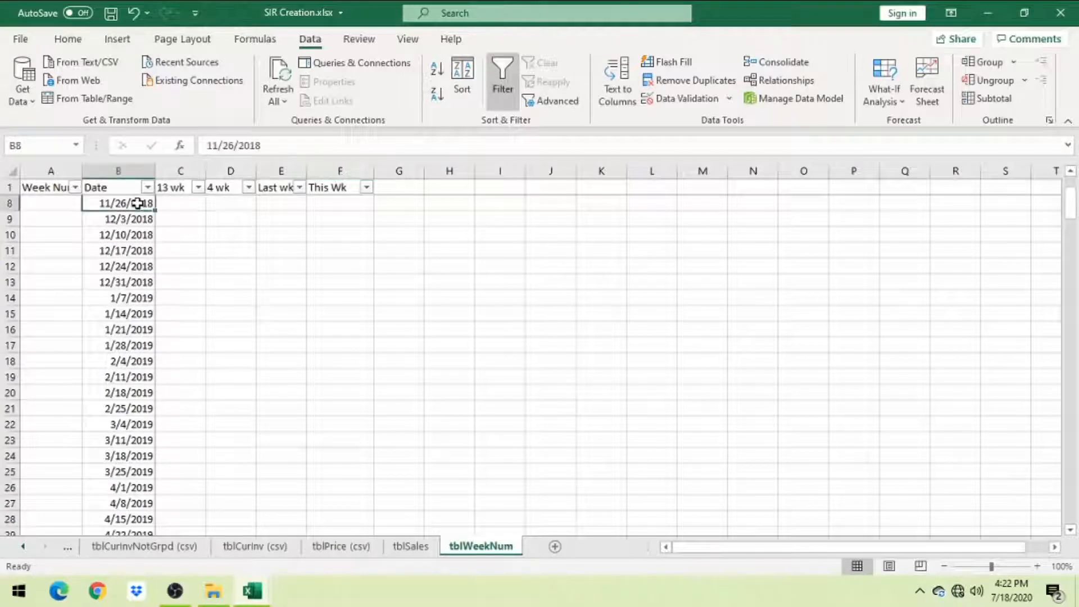
pyautogui.hotkey('ctrl', 'Home')
pyautogui.click(96, 202)
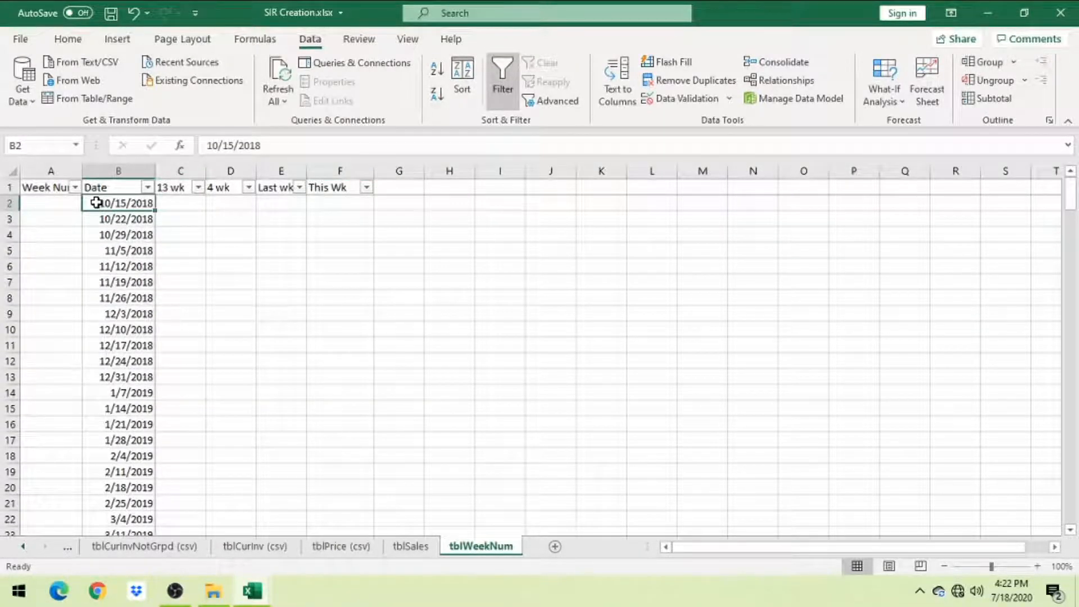
pyautogui.hotkey('ctrl', 't')
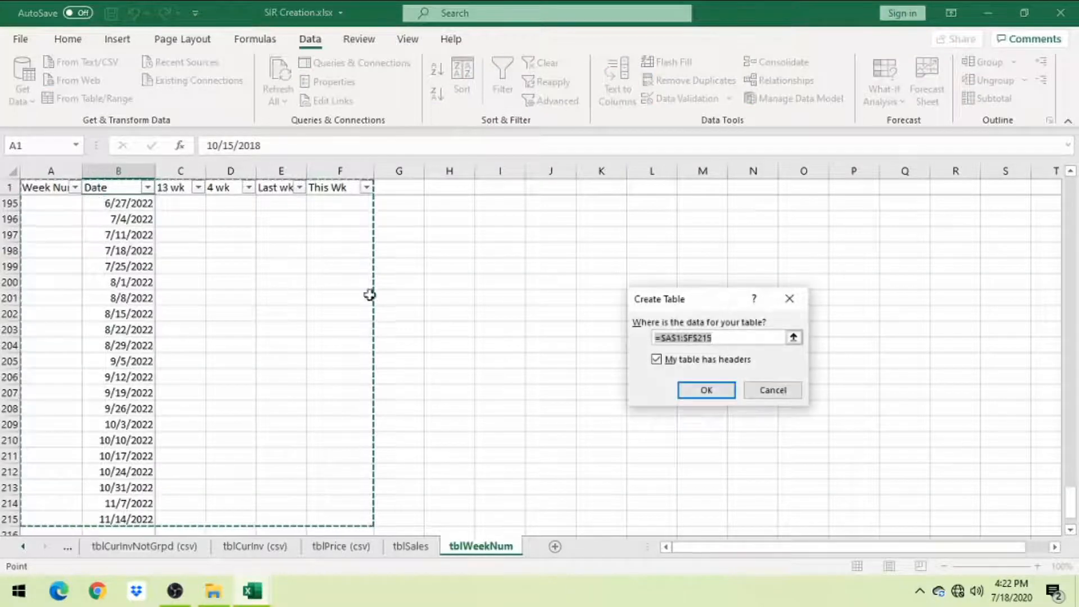
pyautogui.click(703, 389)
pyautogui.click(55, 81)
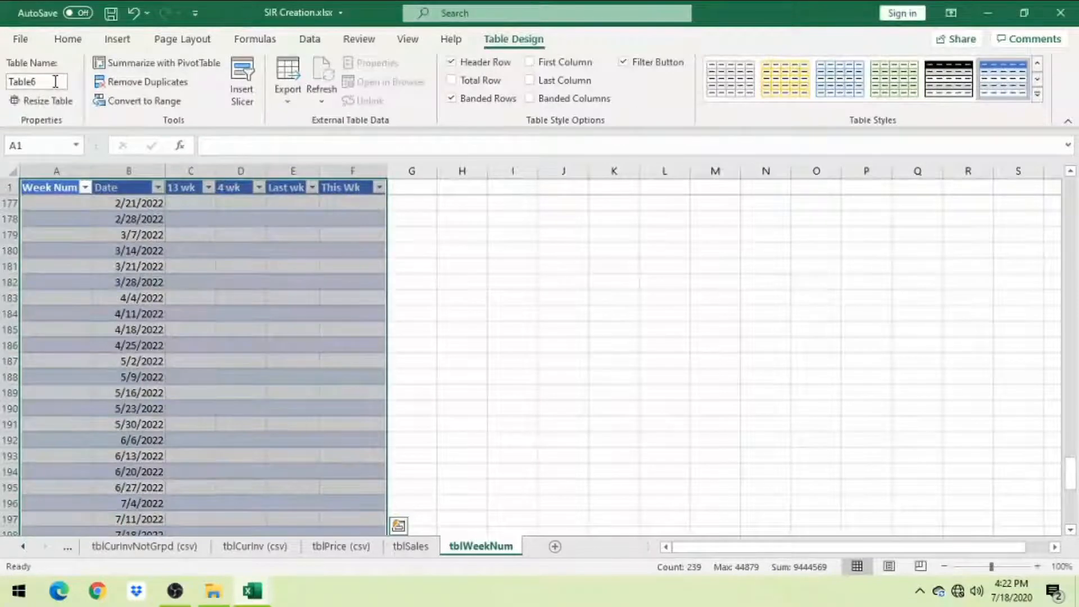
pyautogui.press('BackSpace')
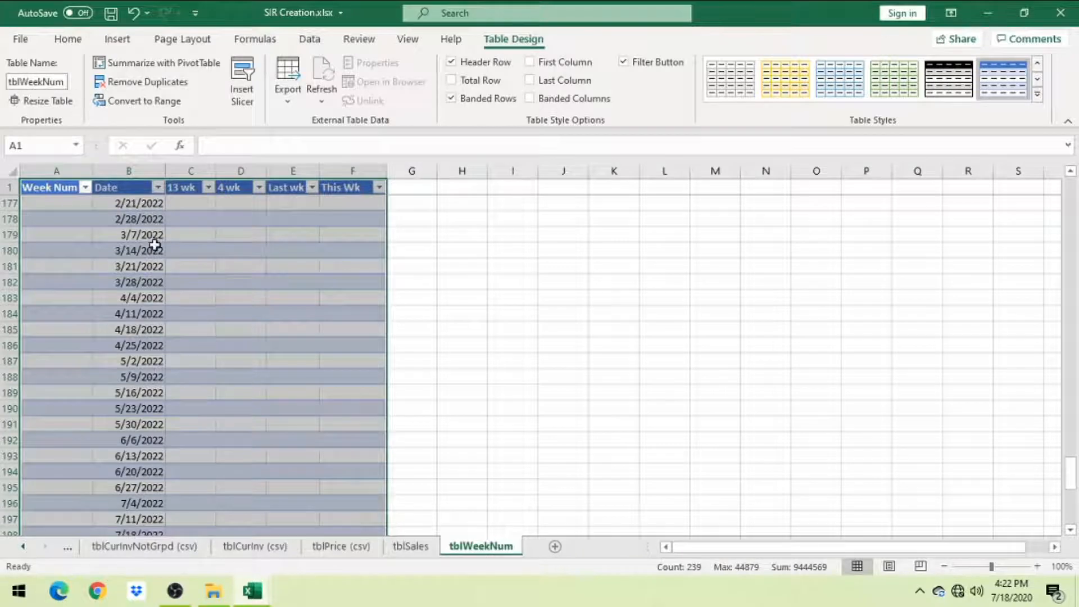
pyautogui.click(77, 220)
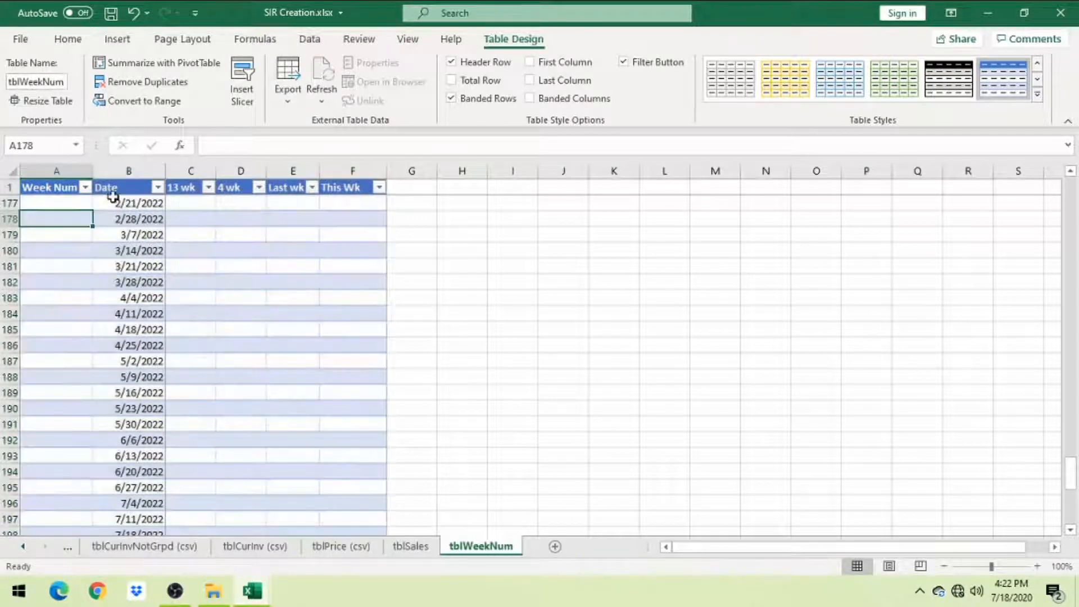
pyautogui.hotkey('ctrl', 'Home')
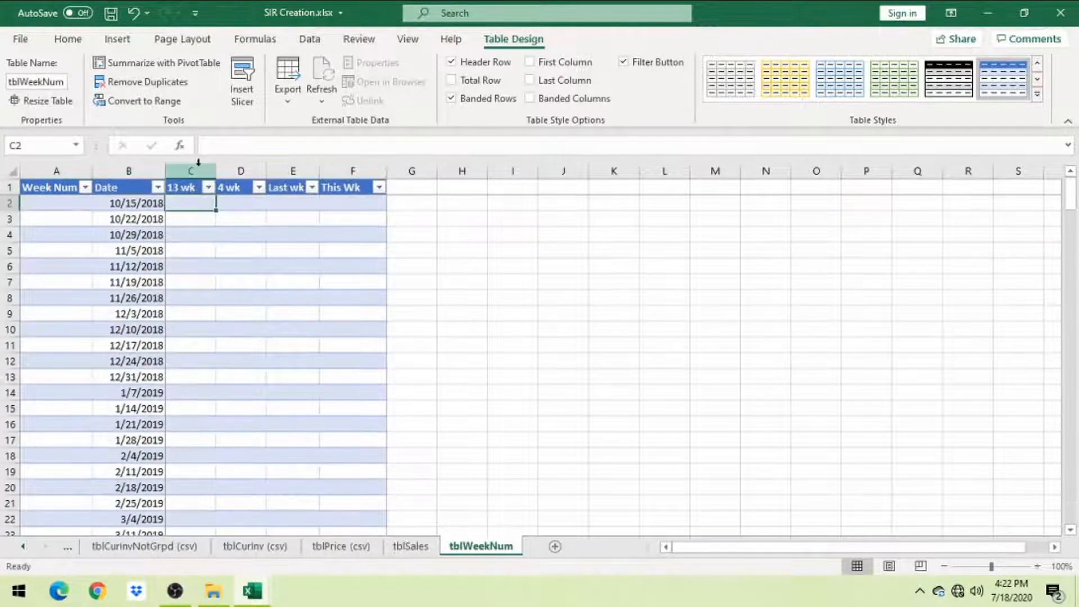
# Copy the 13 wk, 4 wk, Last wk and This Wk headers from tblWeekNum into tblSales starting at G1.
pyautogui.click(76, 204)
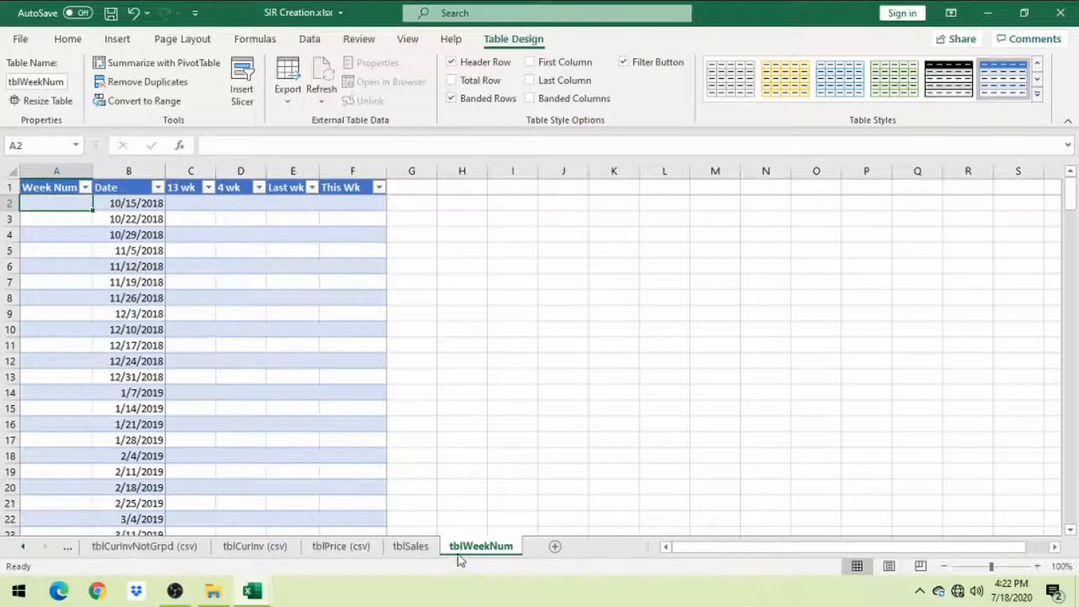
pyautogui.click(410, 546)
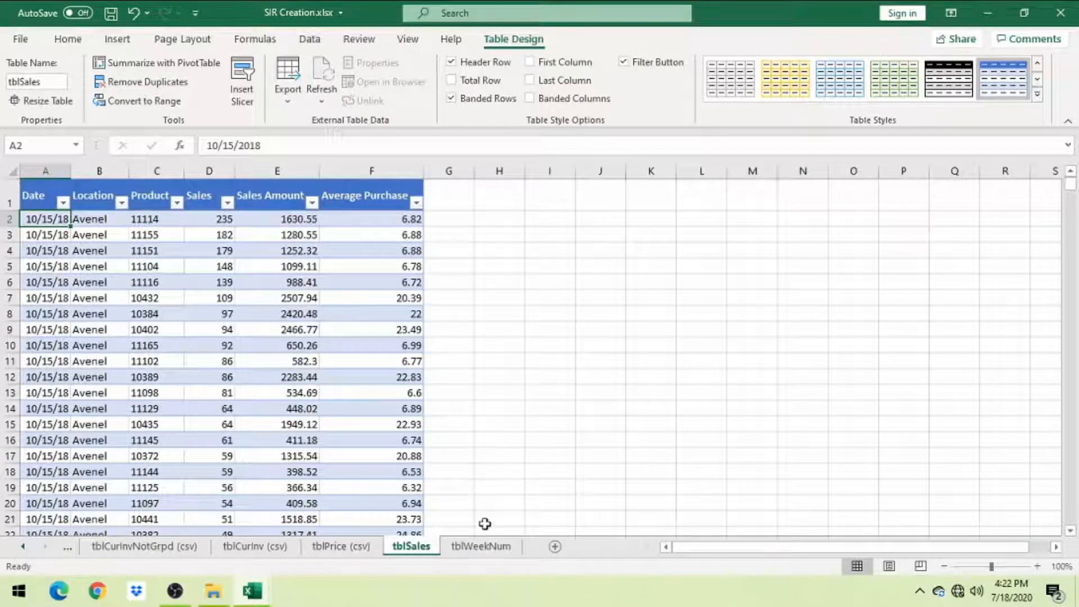
pyautogui.click(499, 554)
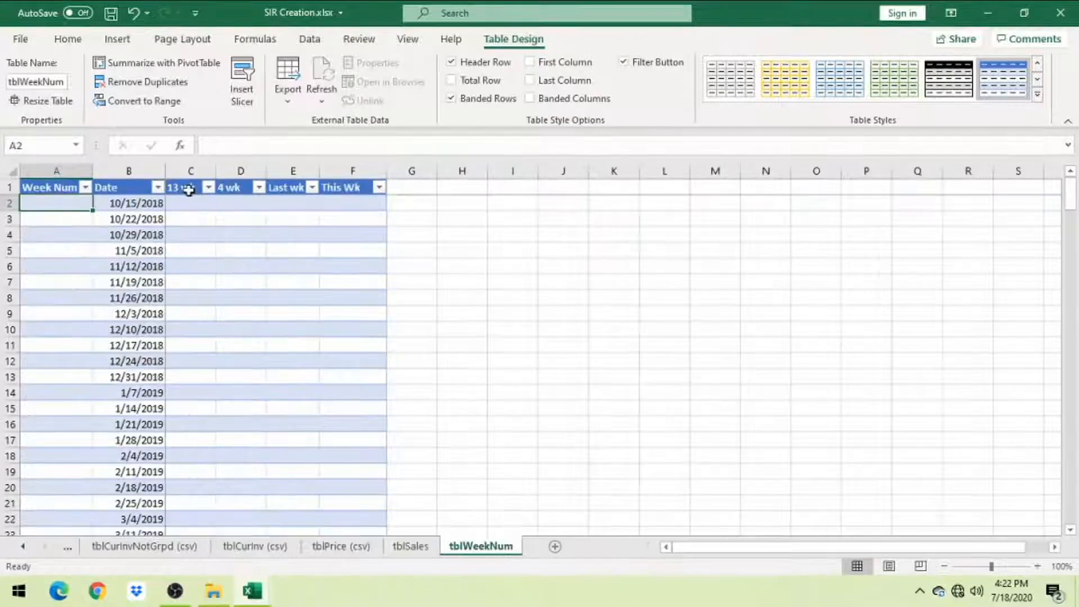
pyautogui.moveTo(188, 187); pyautogui.dragTo(337, 195)
pyautogui.hotkey('ctrl', 'c')
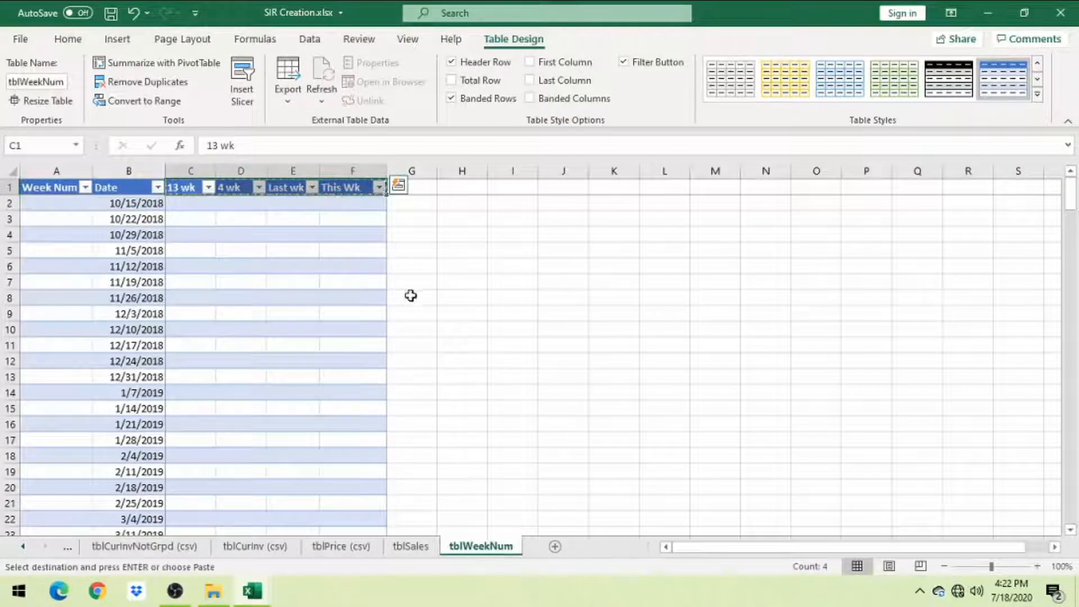
pyautogui.click(411, 546)
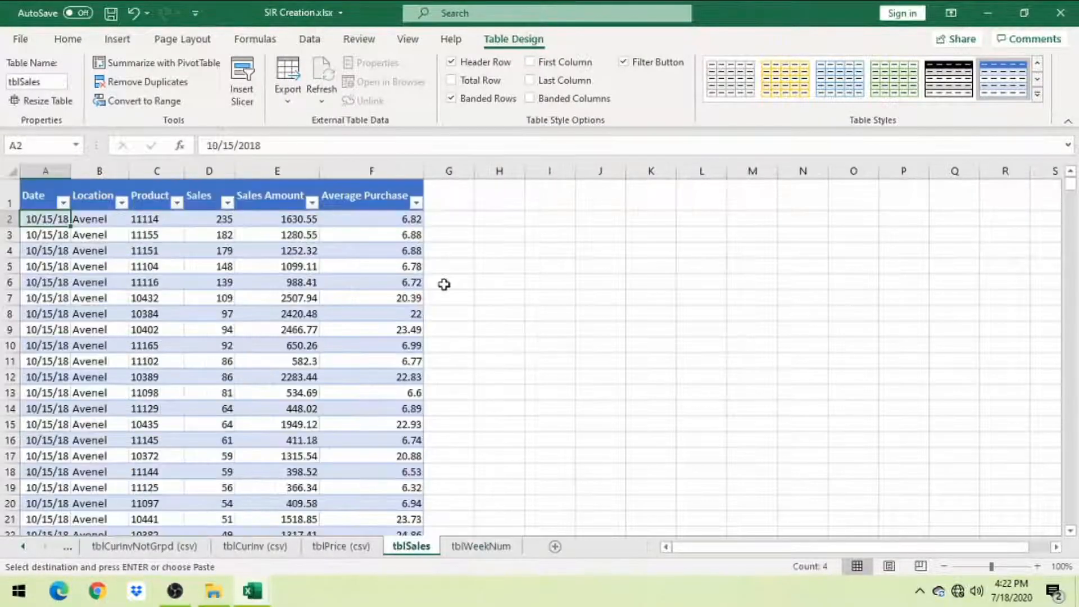
pyautogui.click(433, 197)
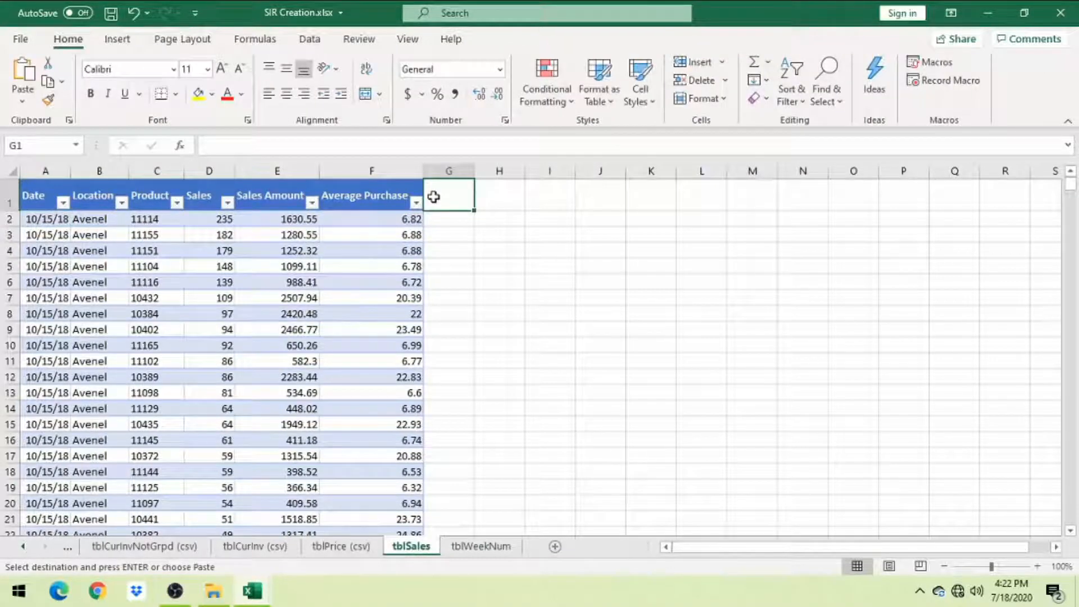
pyautogui.hotkey('ctrl', 'v')
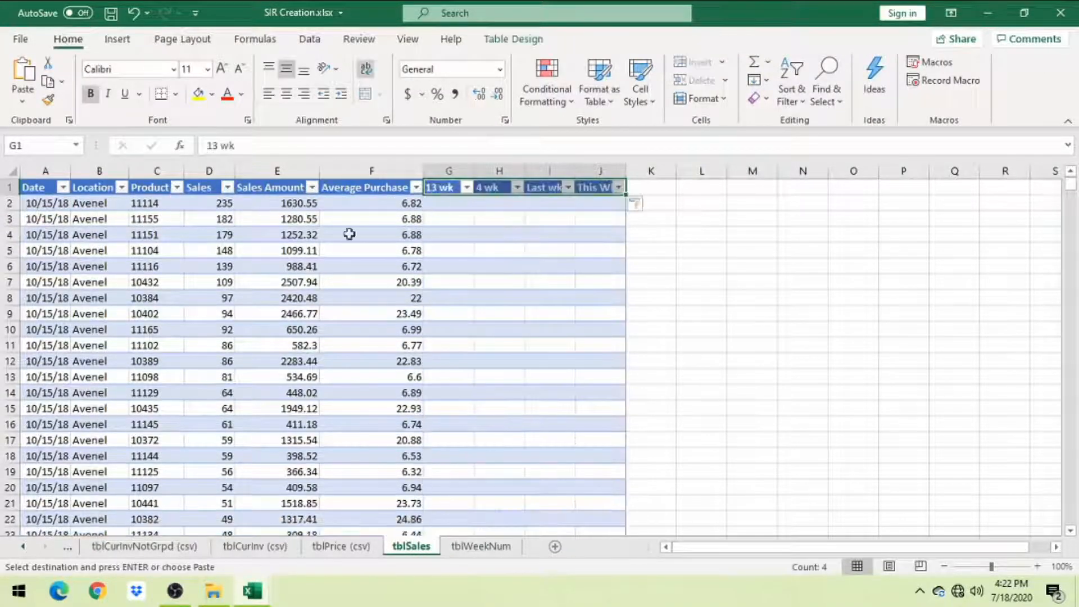
# Begin a CONCATENATE formula in cell A2 of the Week Num column on the tblWeekNum sheet.
pyautogui.click(47, 203)
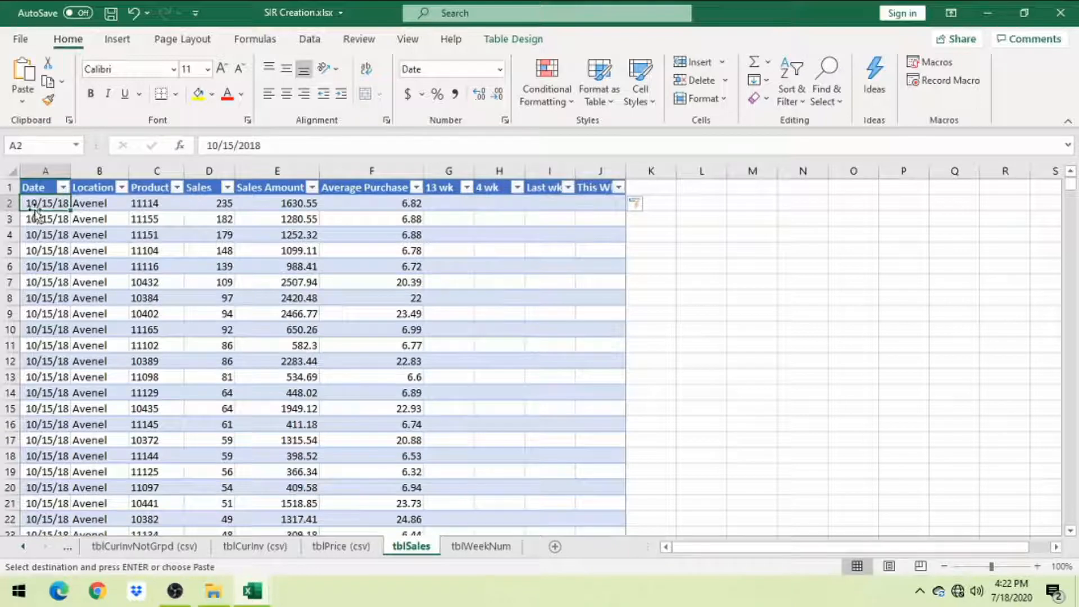
pyautogui.click(466, 547)
pyautogui.click(67, 203)
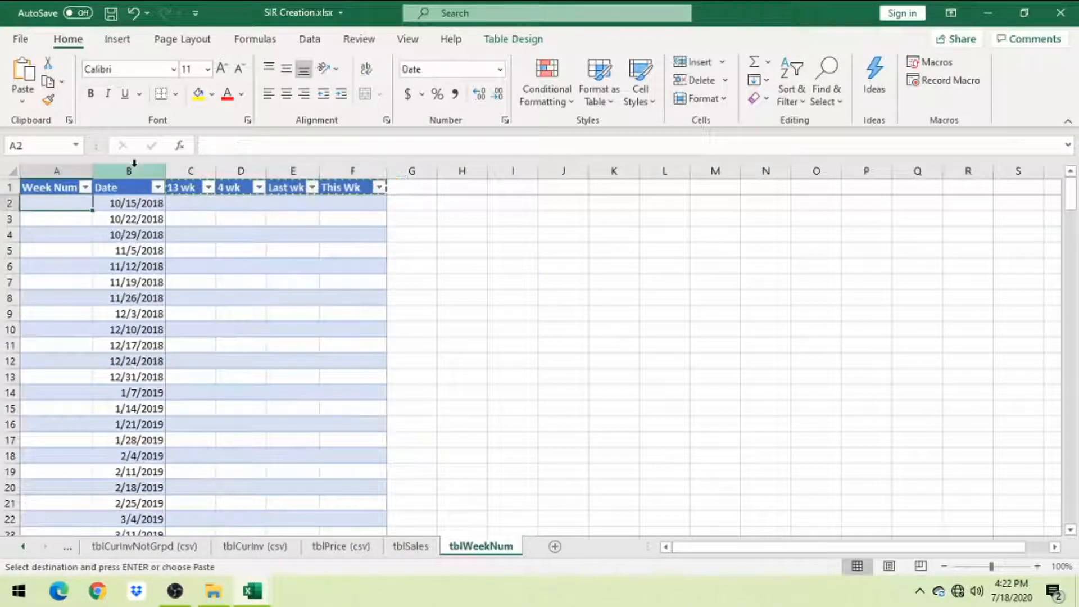
pyautogui.write('=')
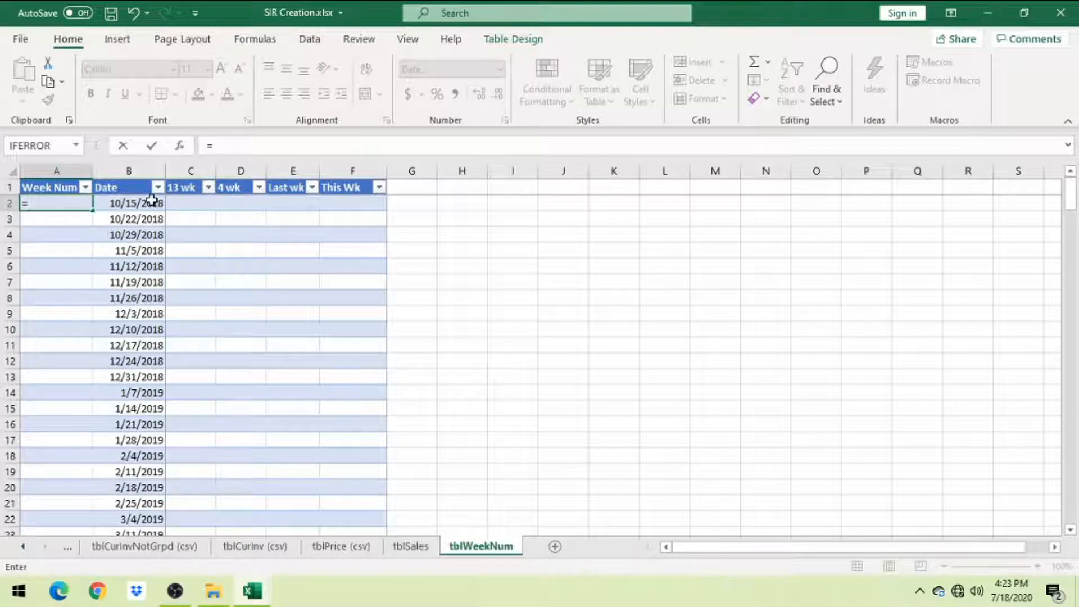
pyautogui.click(76, 145)
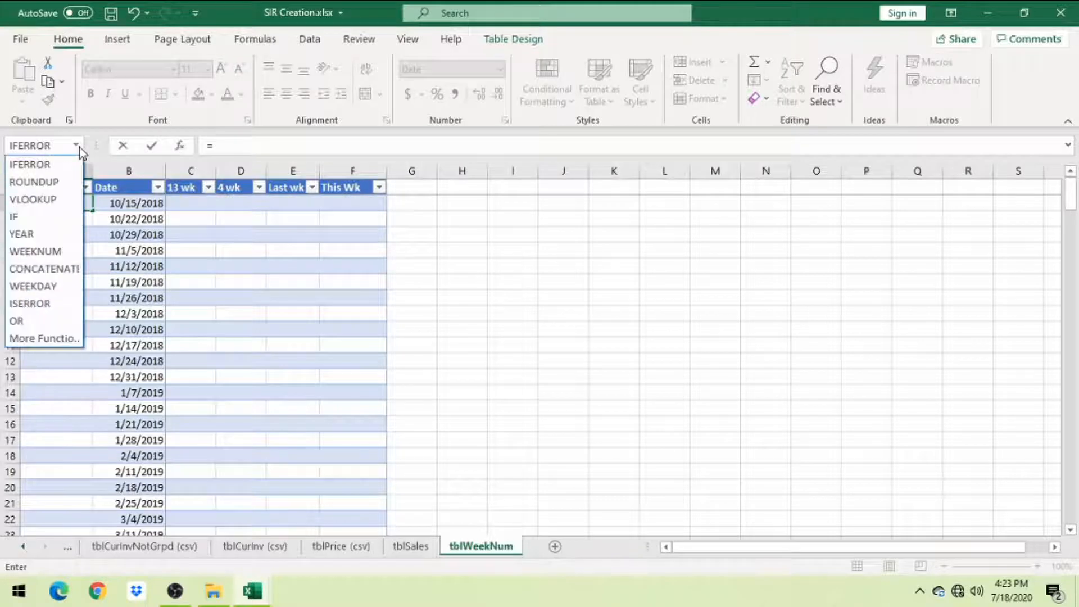
pyautogui.click(45, 270)
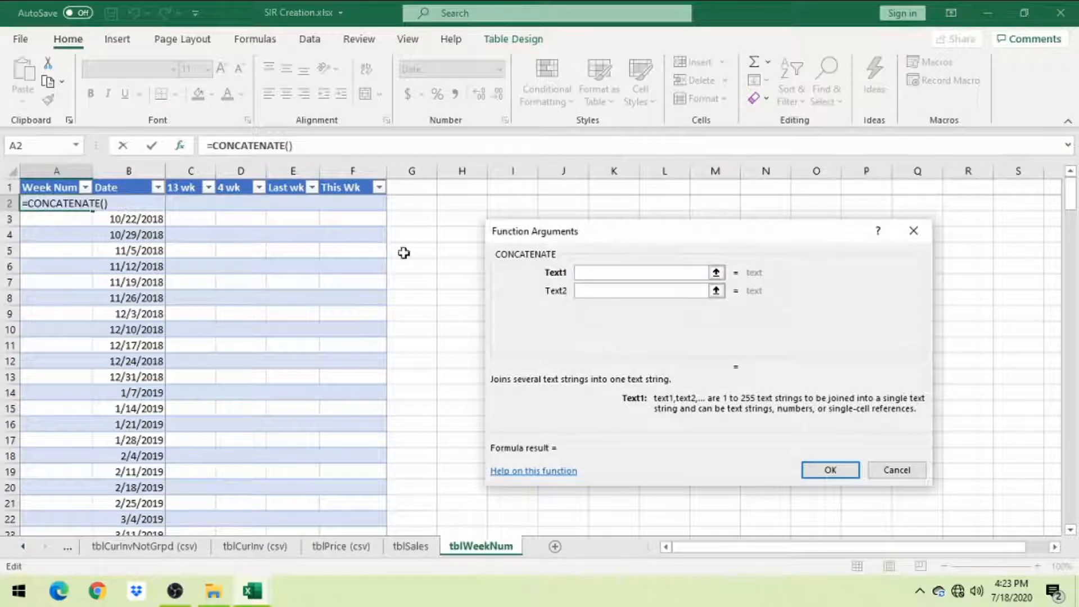
pyautogui.click(76, 146)
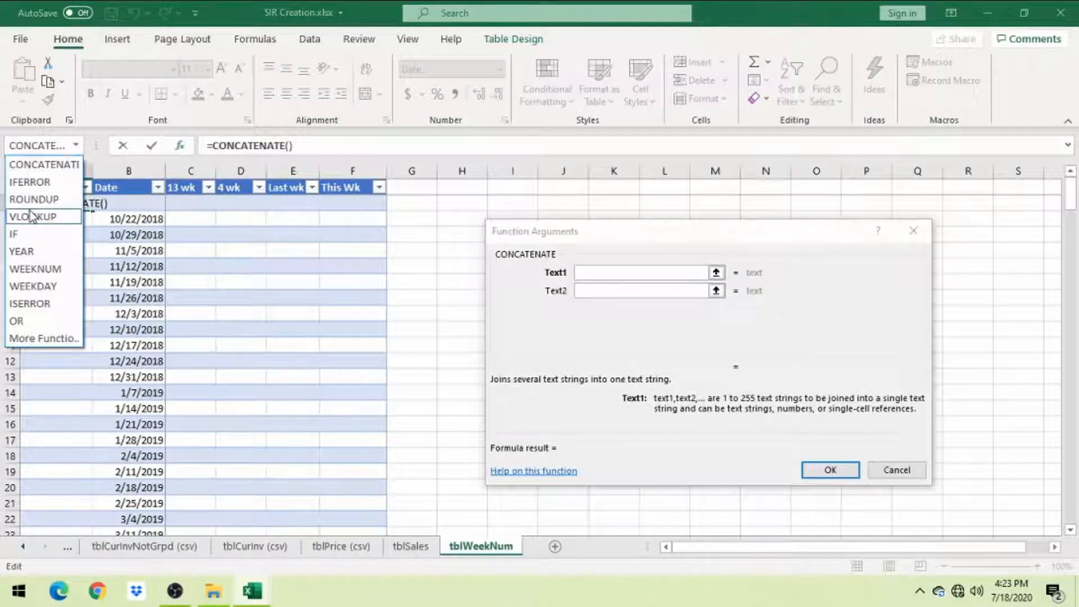
pyautogui.click(32, 268)
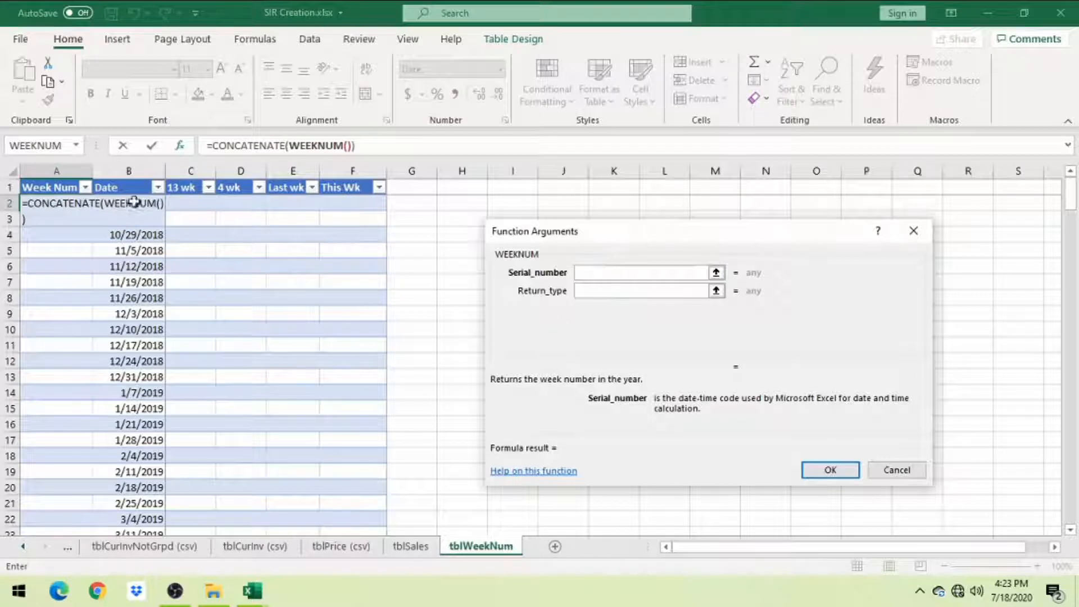
pyautogui.click(133, 201)
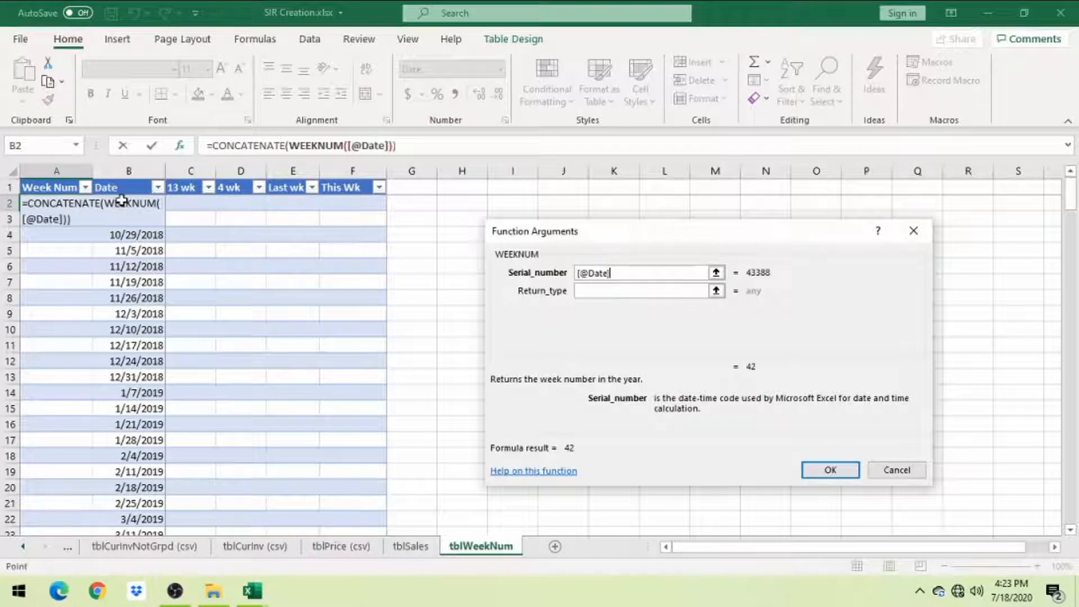
pyautogui.click(602, 290)
pyautogui.write('2')
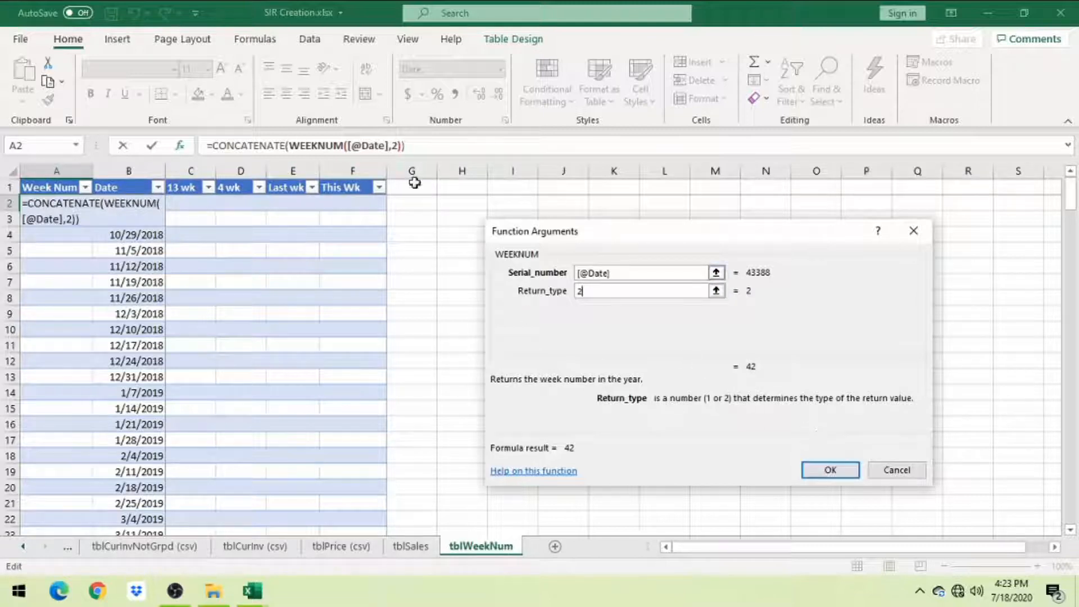
# Set the second text of the CONCATENATE formula to "-", following the WEEKNUM part.
pyautogui.click(241, 147)
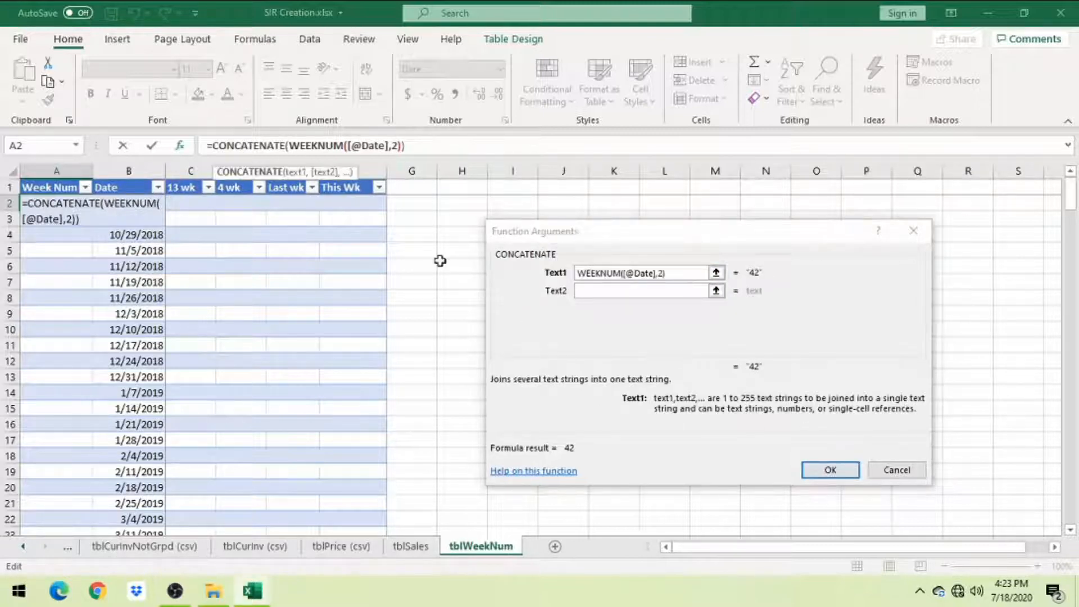
pyautogui.click(649, 292)
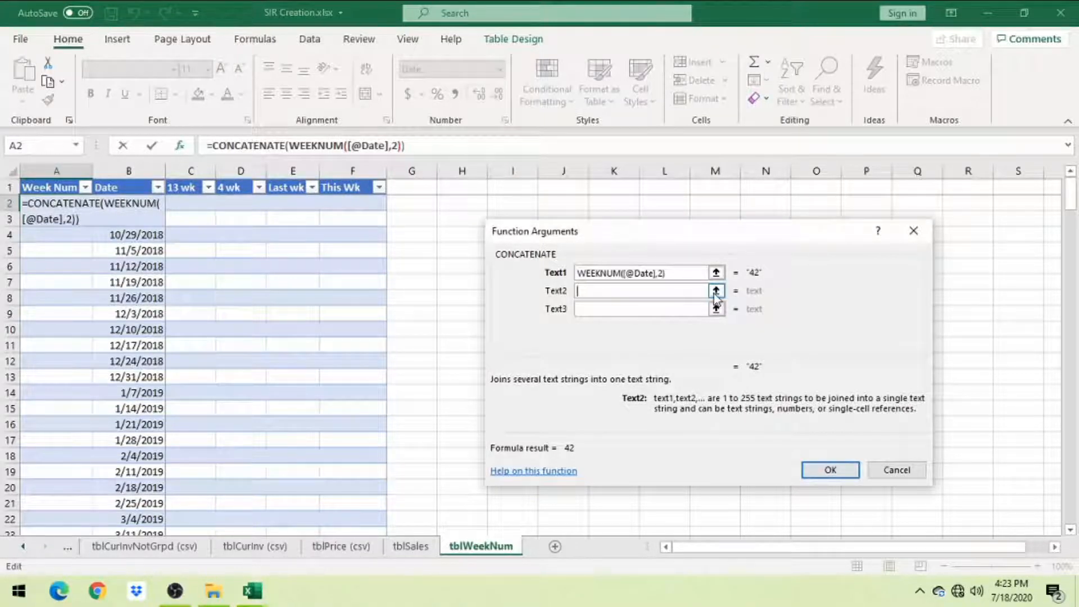
pyautogui.write('"')
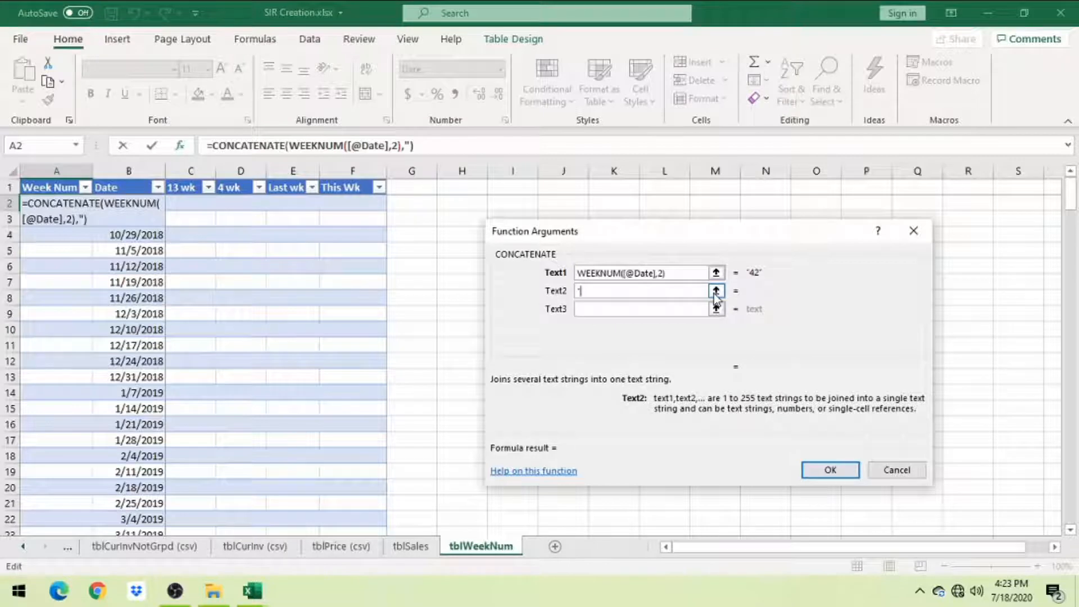
pyautogui.write('-"')
pyautogui.click(646, 309)
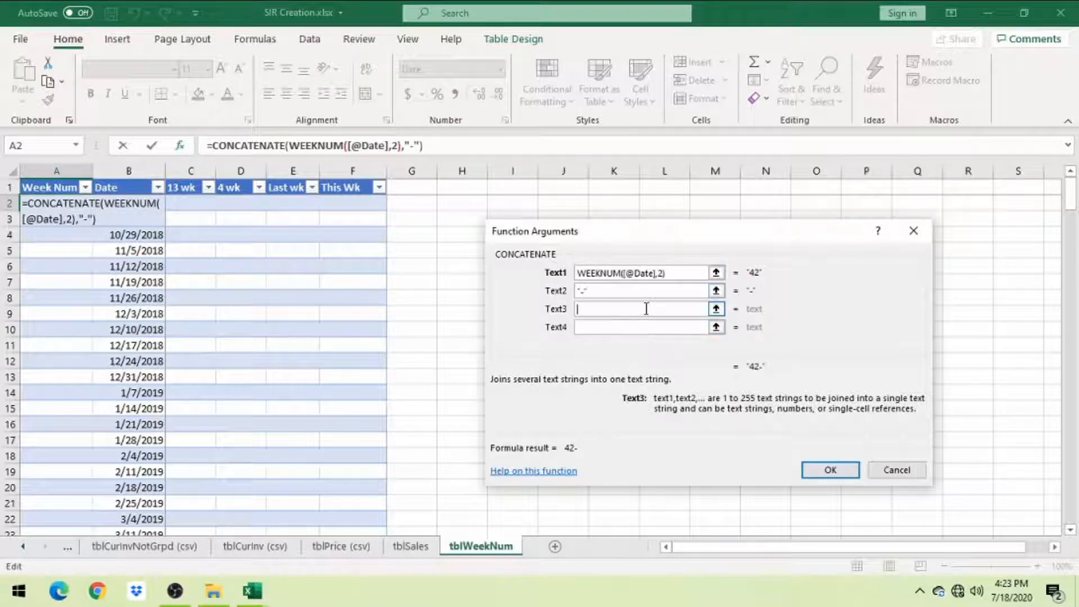
pyautogui.click(77, 146)
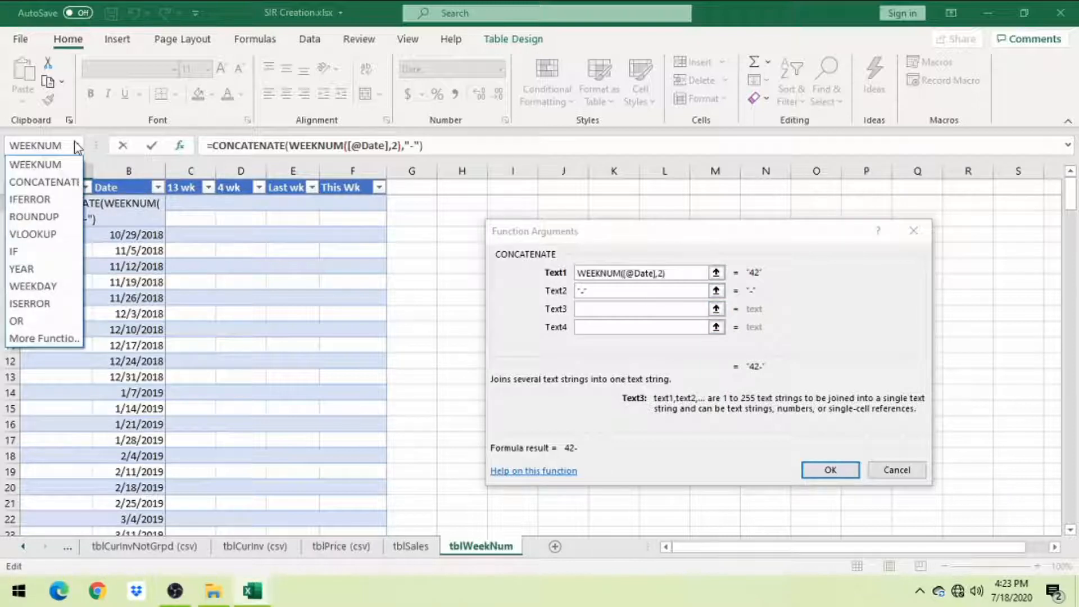
pyautogui.click(29, 269)
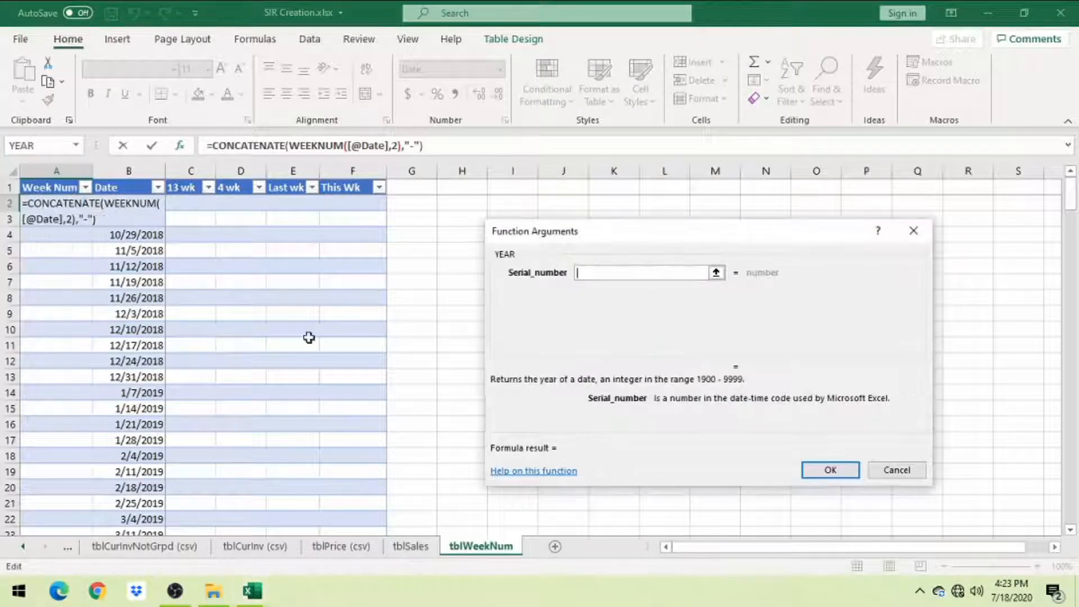
pyautogui.click(131, 204)
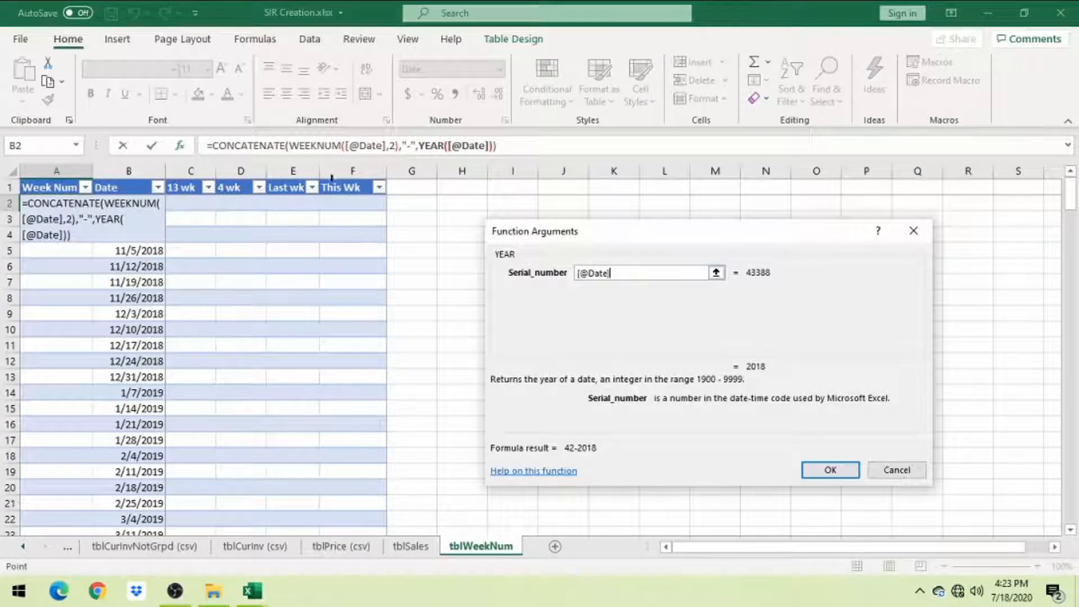
pyautogui.click(263, 144)
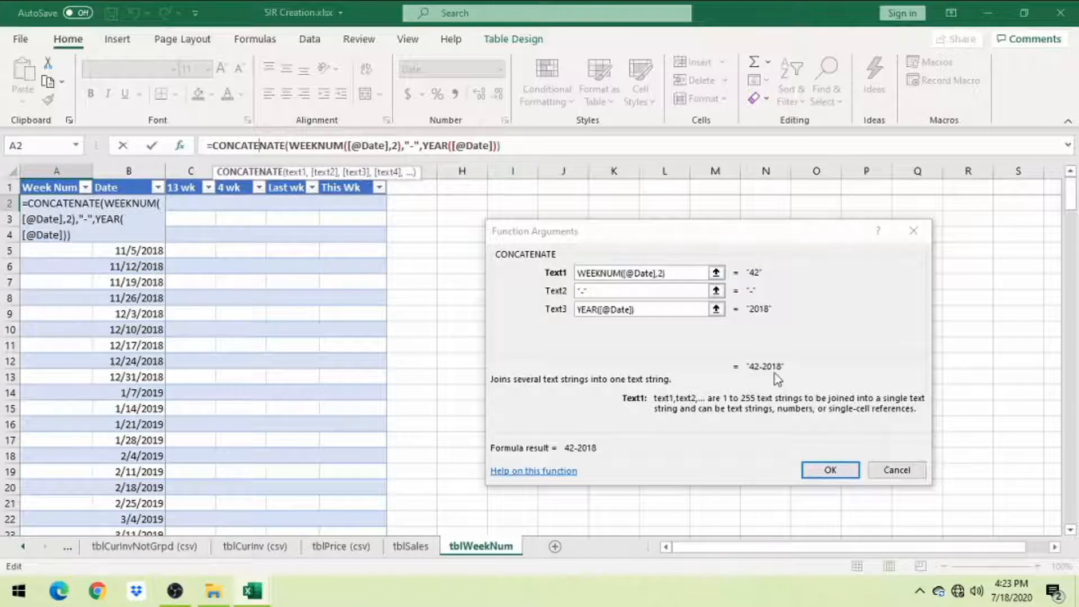
pyautogui.click(832, 470)
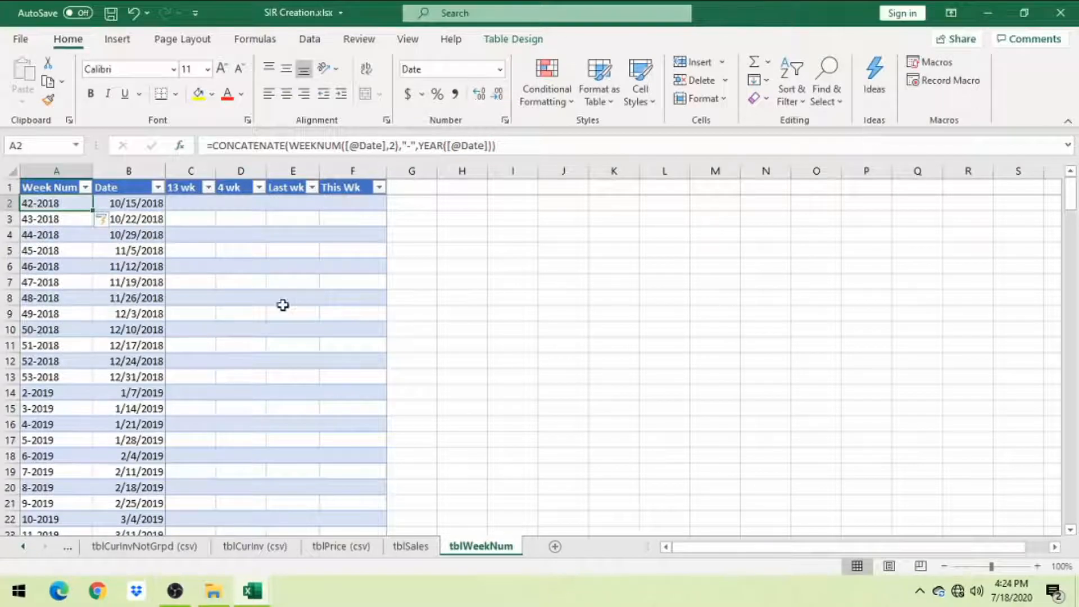
# On the tblSales sheet, insert a blank column before the Date column.
pyautogui.click(412, 546)
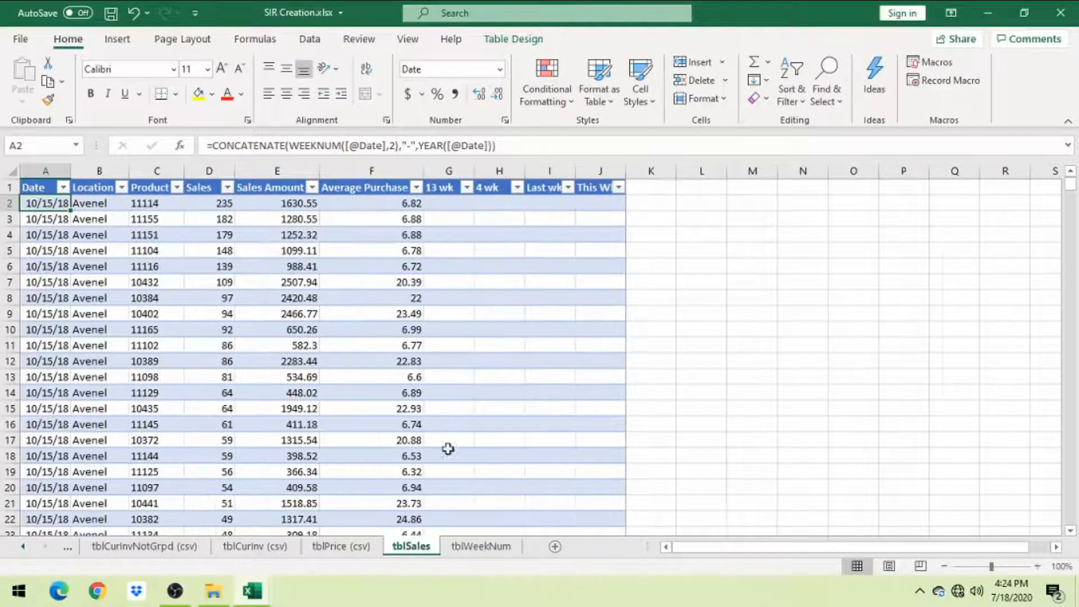
pyautogui.click(49, 168)
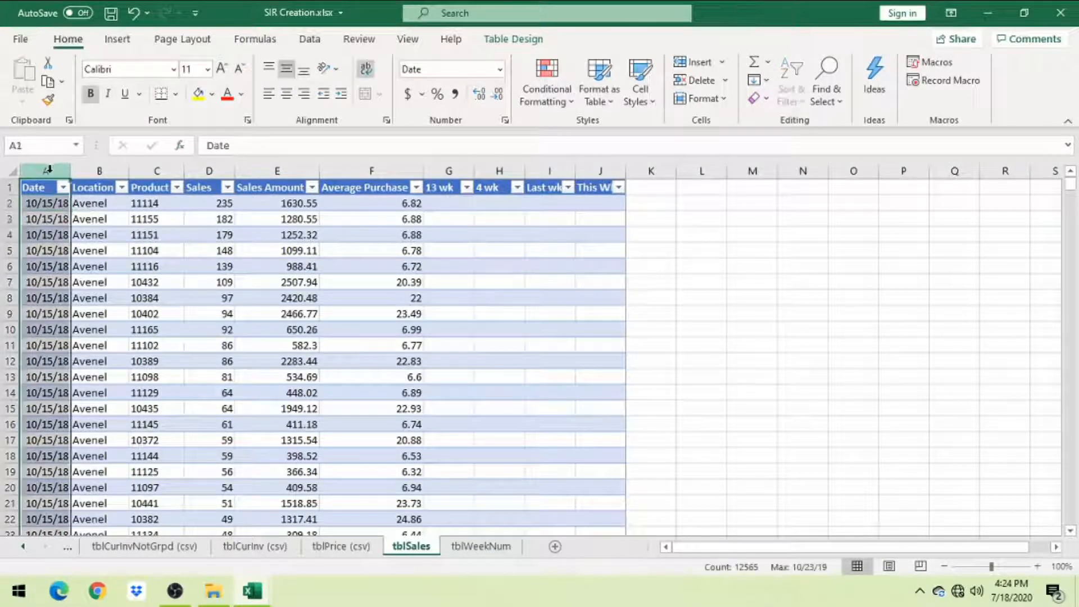
pyautogui.rightClick(48, 170)
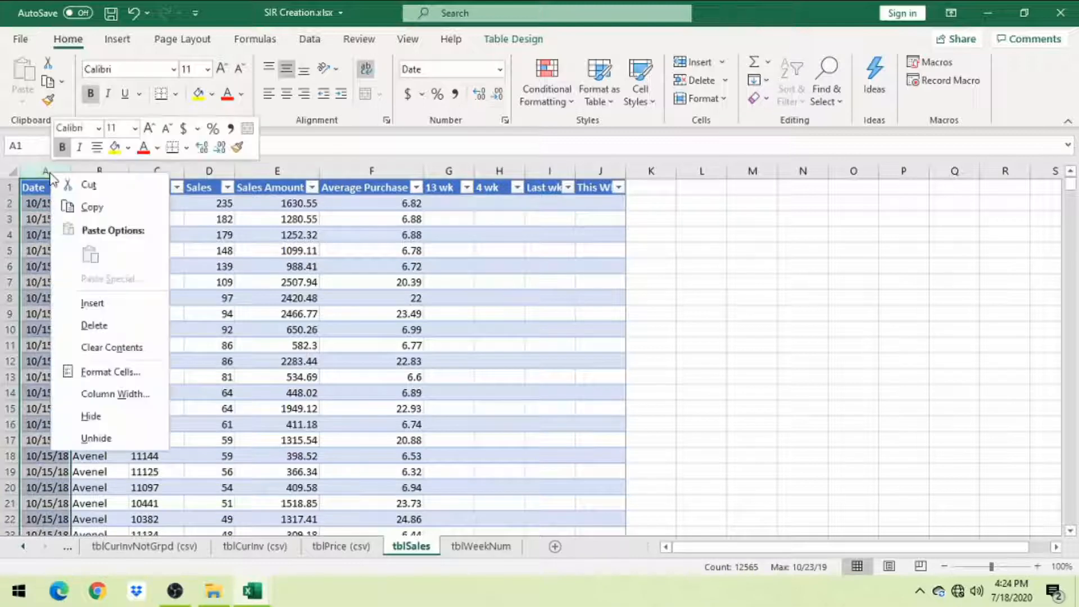
pyautogui.click(87, 303)
pyautogui.click(43, 202)
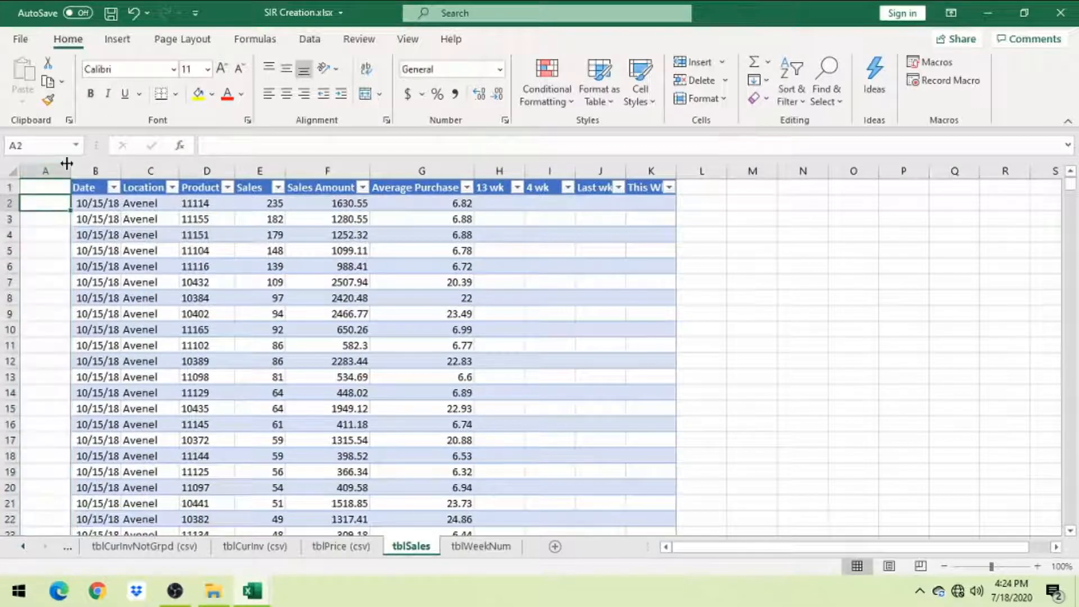
# Resize the tblSales table to A1:K12565 so that it includes the blank column A.
pyautogui.click(97, 205)
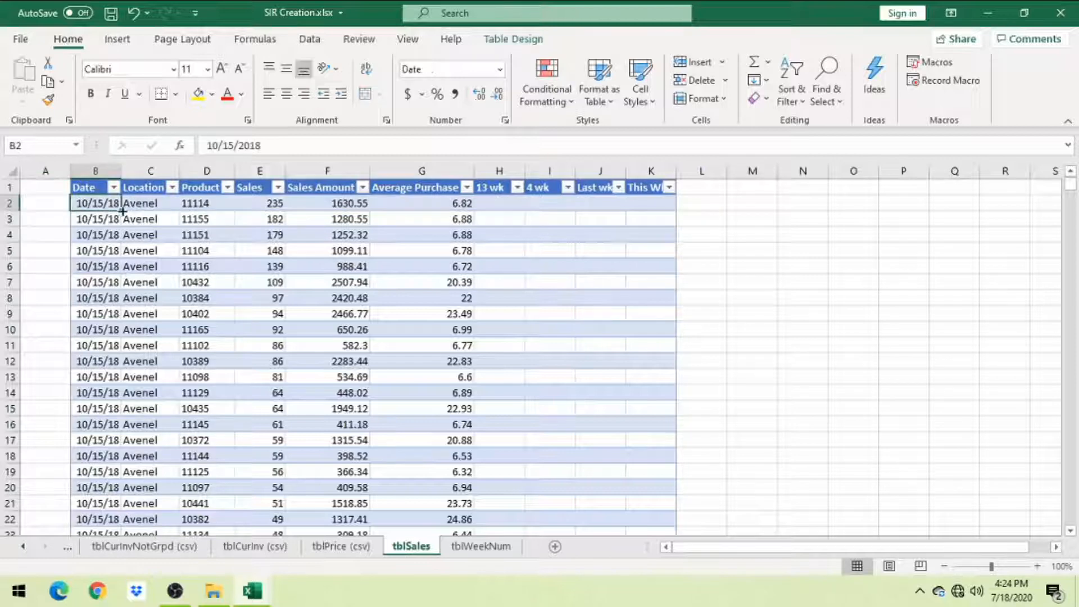
pyautogui.click(488, 40)
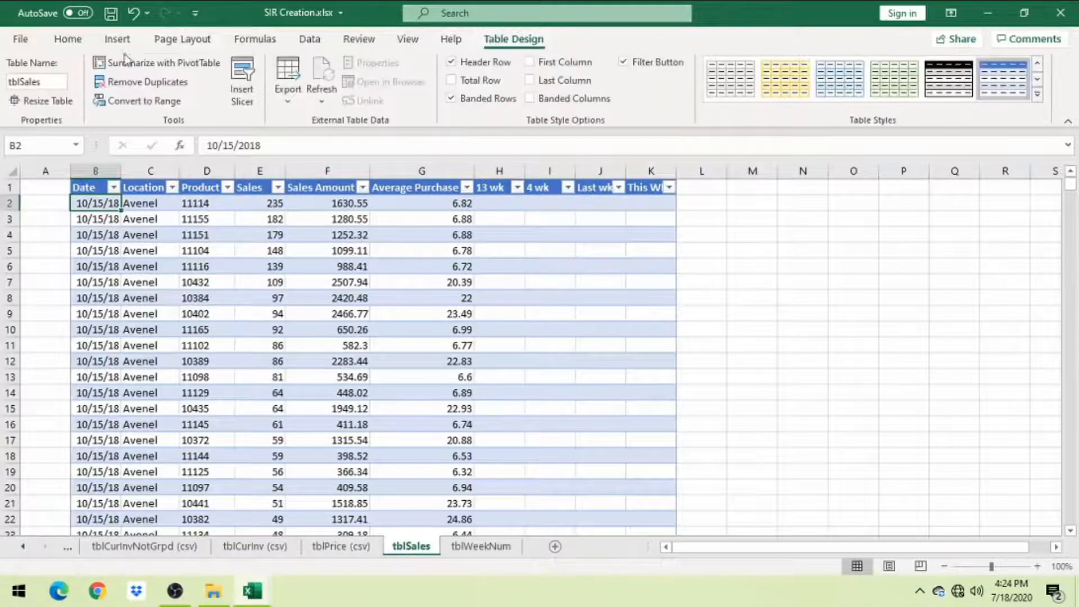
pyautogui.click(42, 100)
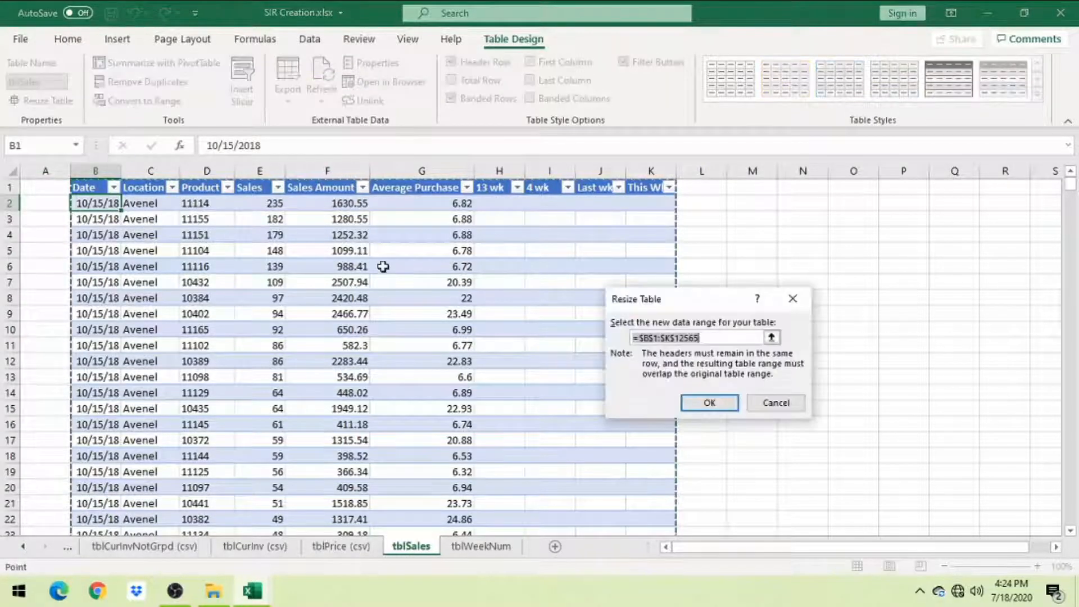
pyautogui.click(647, 337)
pyautogui.press('BackSpace')
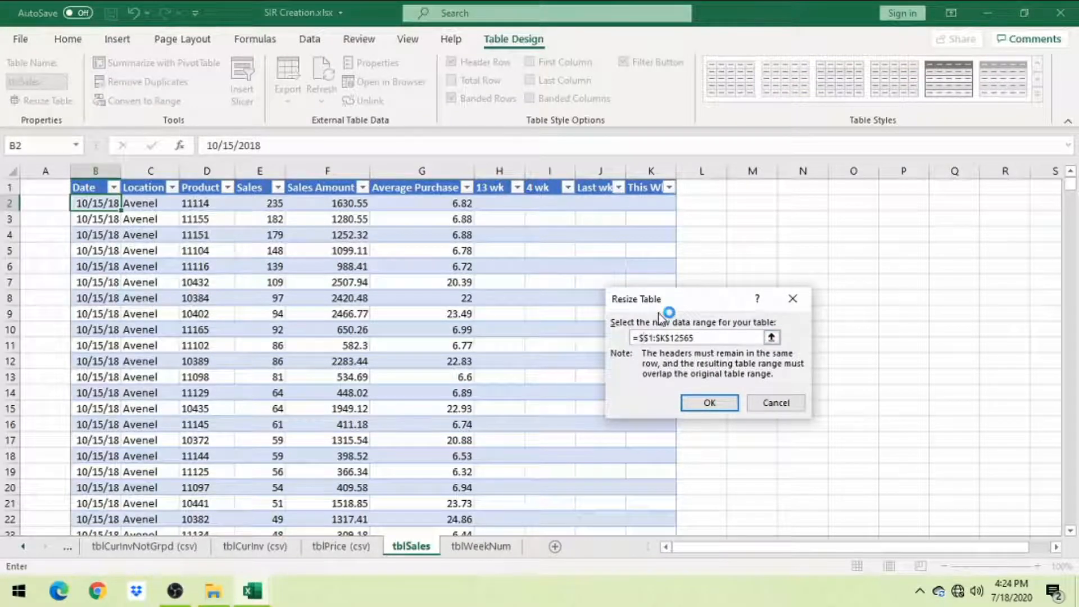
pyautogui.write('B')
pyautogui.click(709, 402)
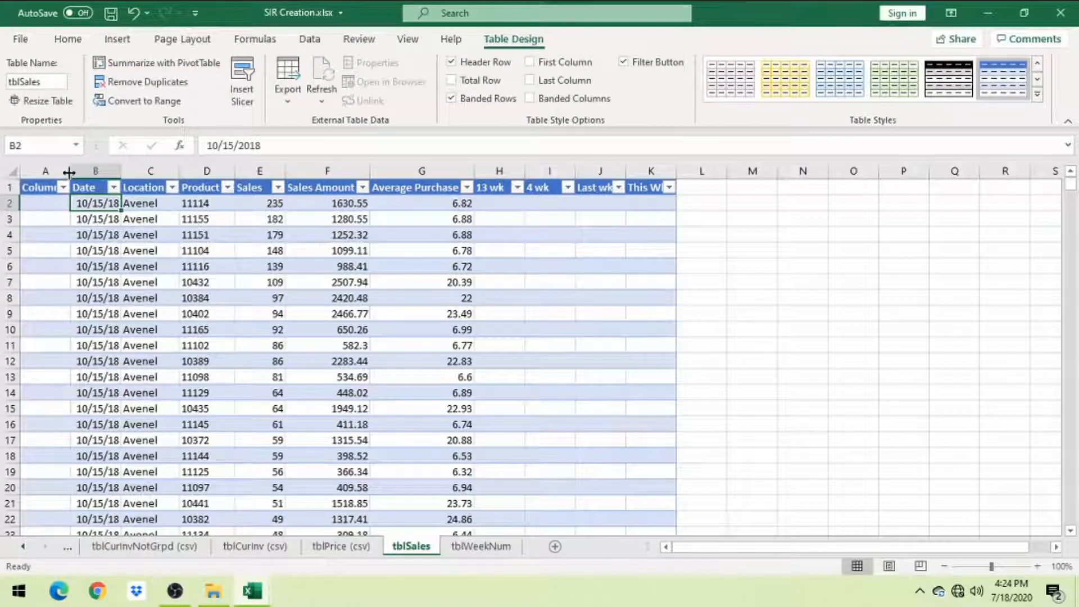
# Widen column A of tblSales and rename its header as Week Num.
pyautogui.moveTo(69, 173); pyautogui.dragTo(123, 173)
pyautogui.click(56, 187)
pyautogui.doubleClick(58, 187)
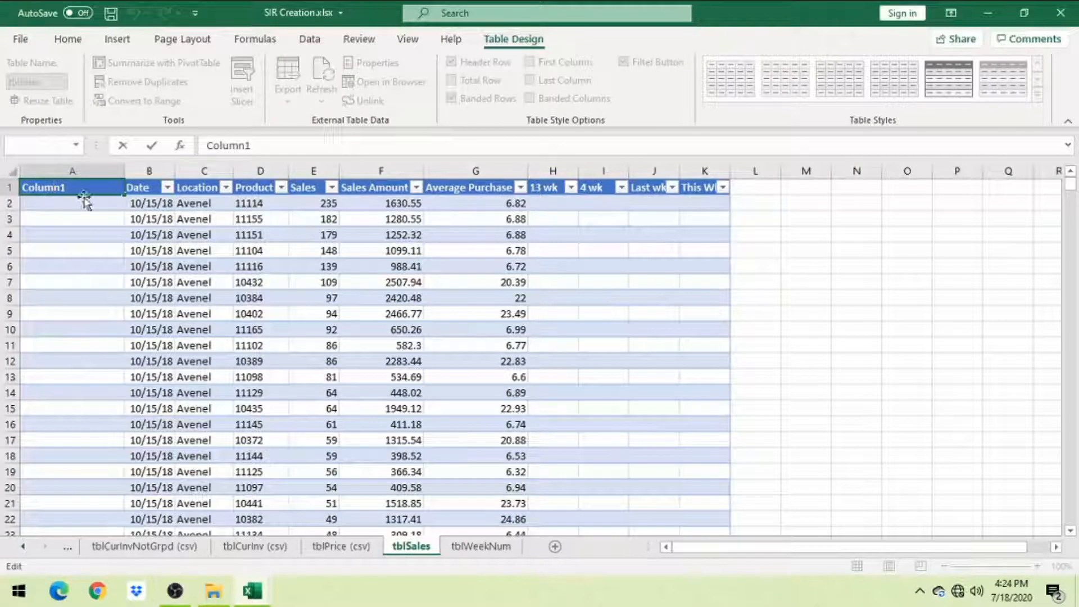
pyautogui.moveTo(62, 187); pyautogui.dragTo(3, 171)
pyautogui.write('Week Num')
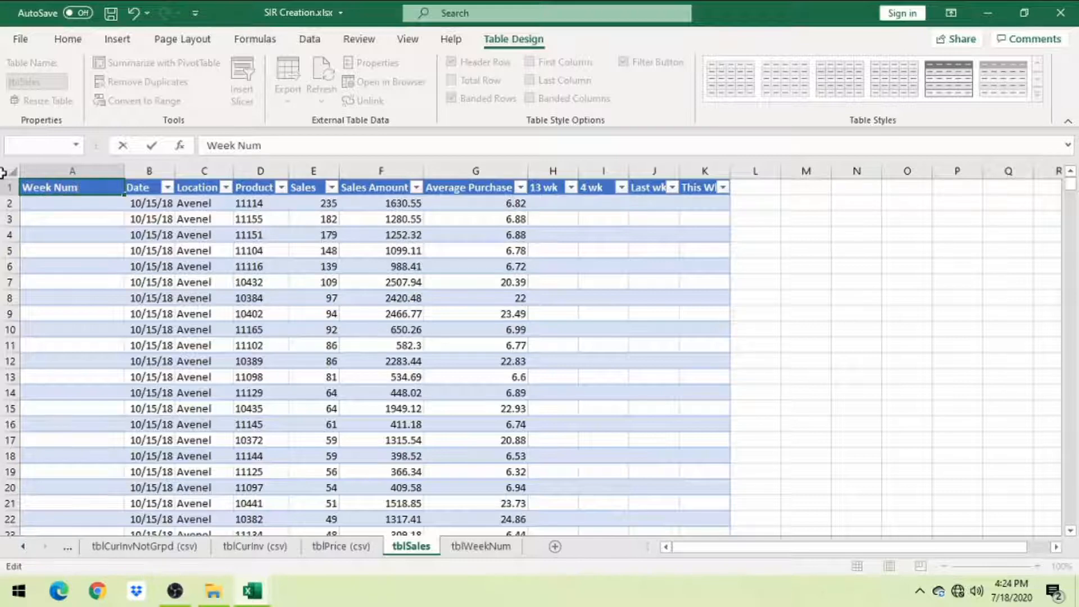
pyautogui.press('Return')
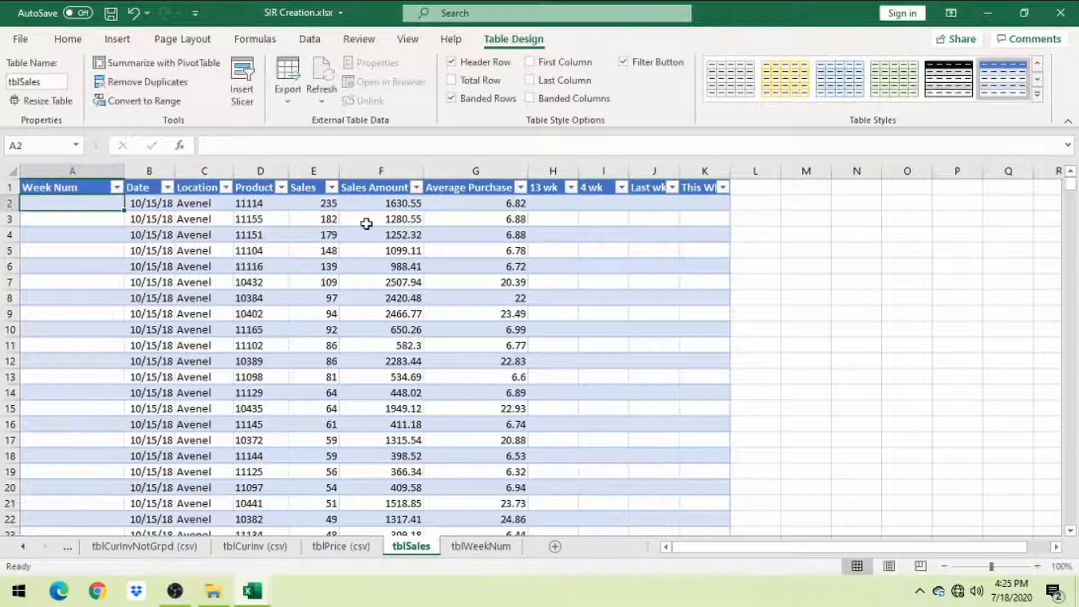
pyautogui.write('=')
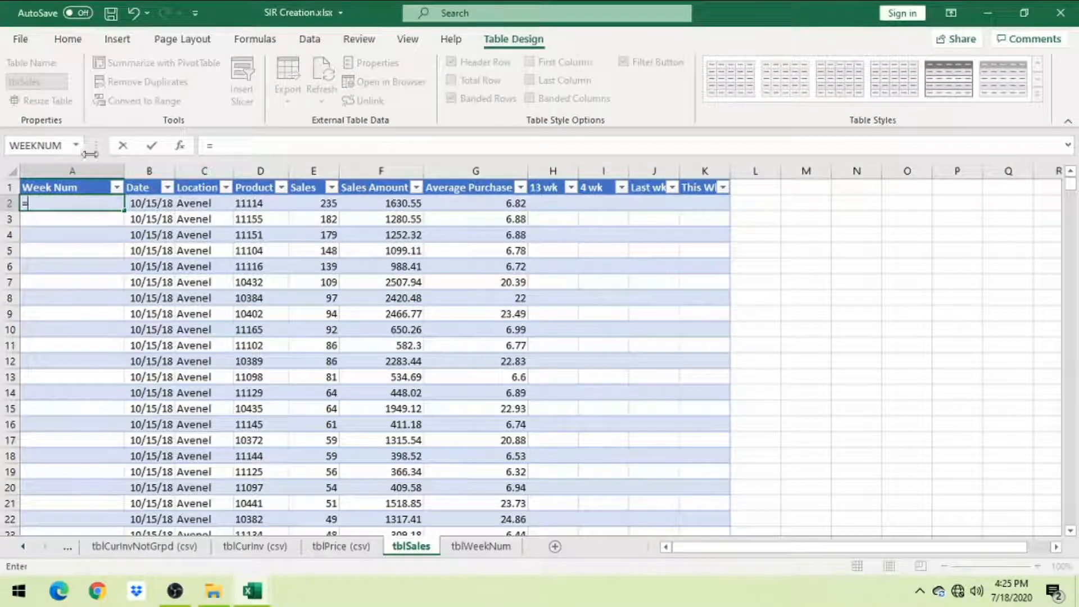
pyautogui.click(77, 151)
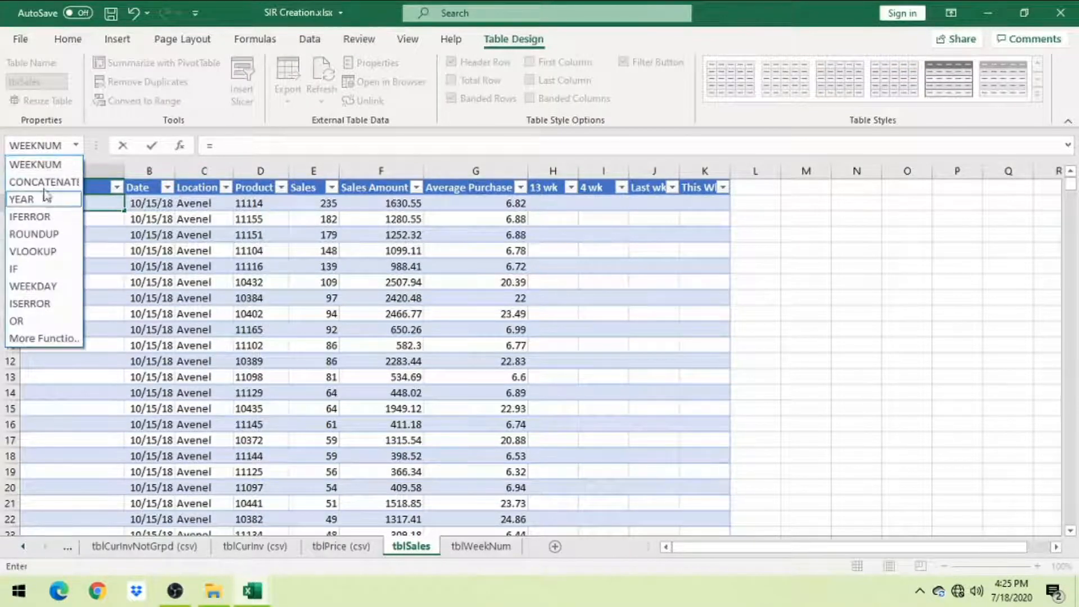
pyautogui.click(49, 182)
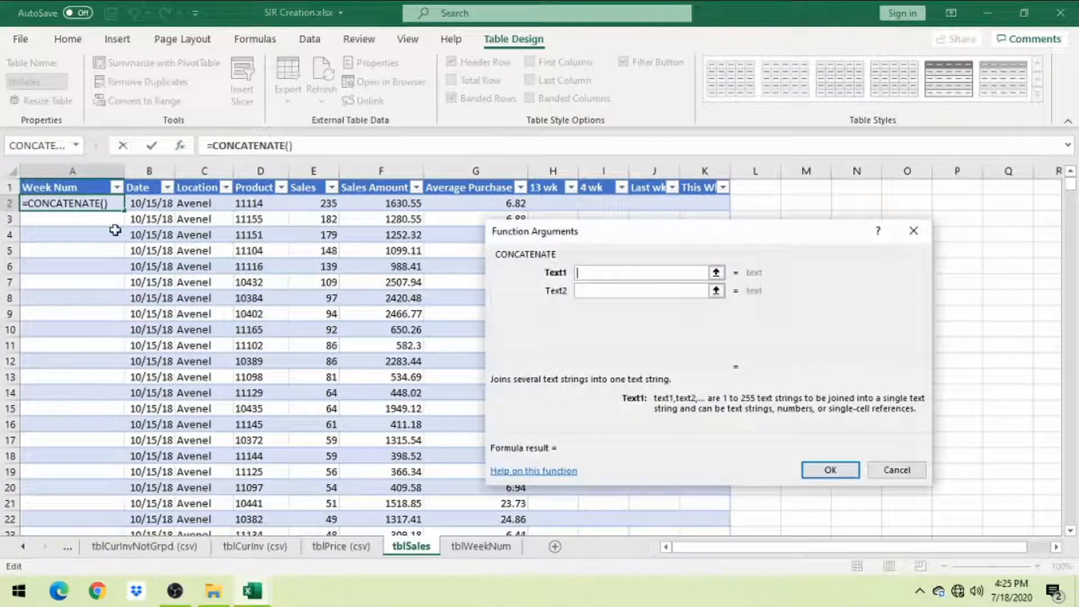
pyautogui.click(77, 148)
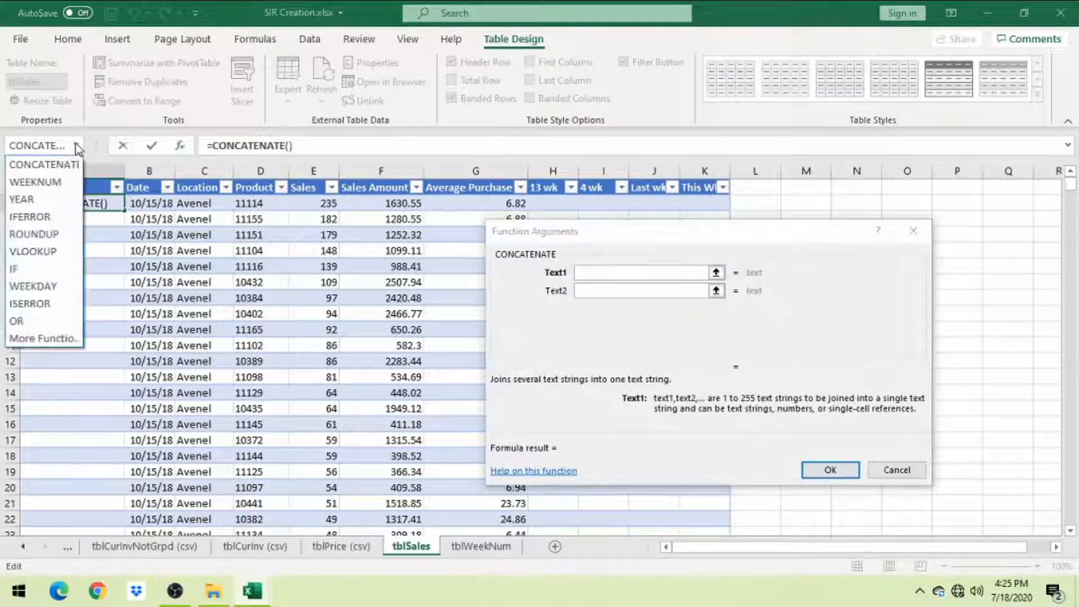
pyautogui.click(40, 177)
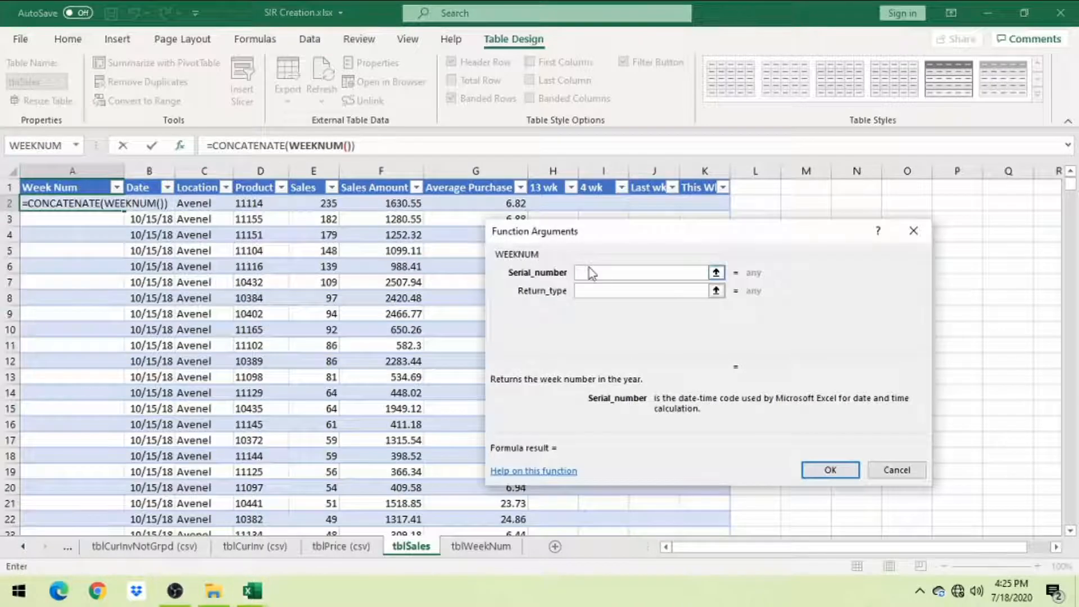
pyautogui.click(159, 204)
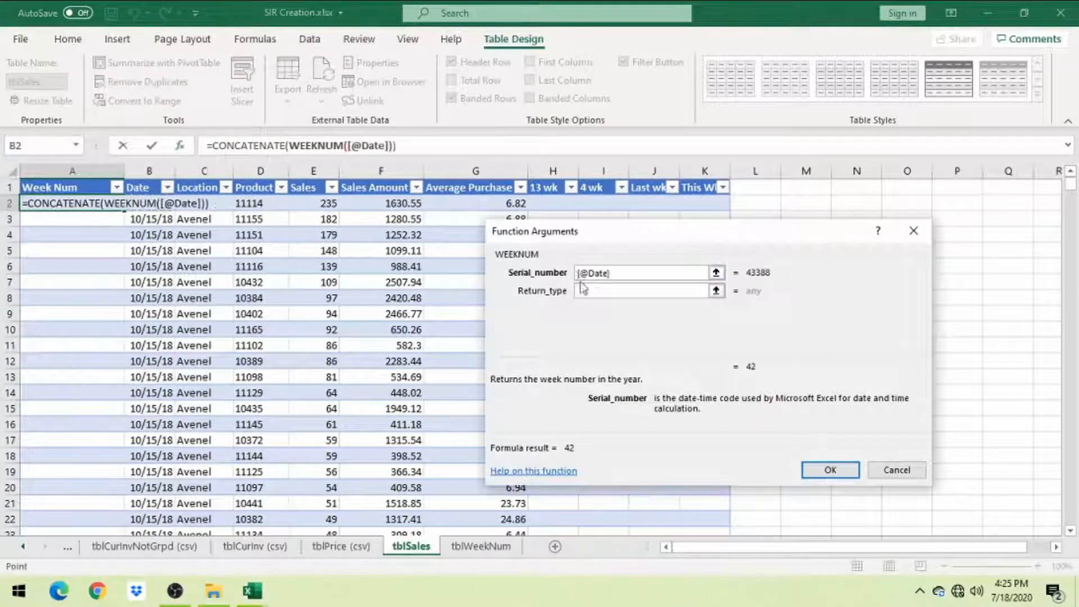
pyautogui.click(597, 291)
pyautogui.write('2')
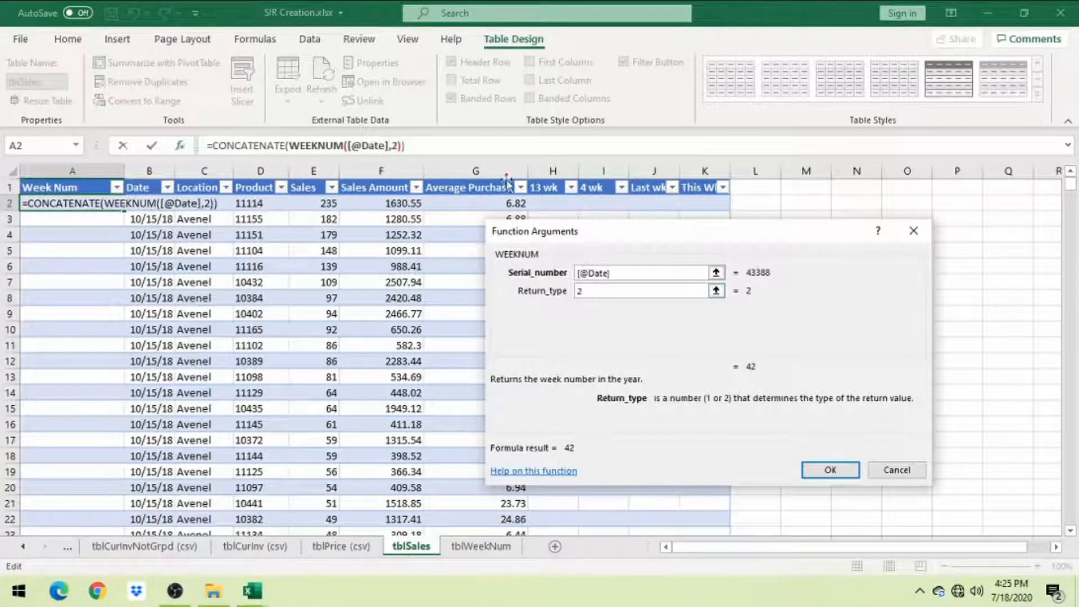
# Set the second text of the tblSales CONCATENATE formula to "-".
pyautogui.click(251, 146)
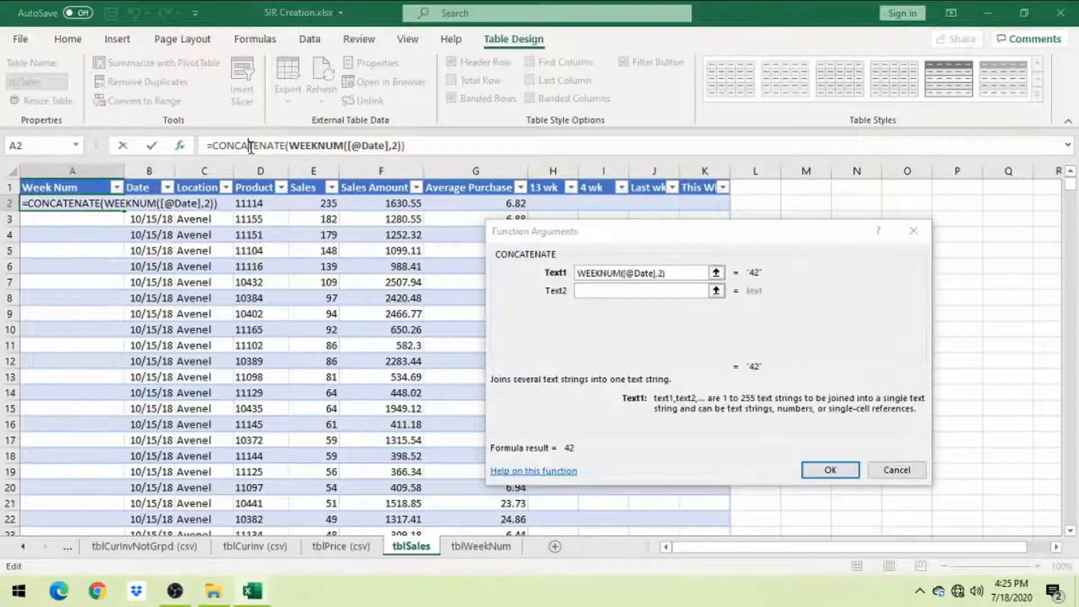
pyautogui.click(610, 292)
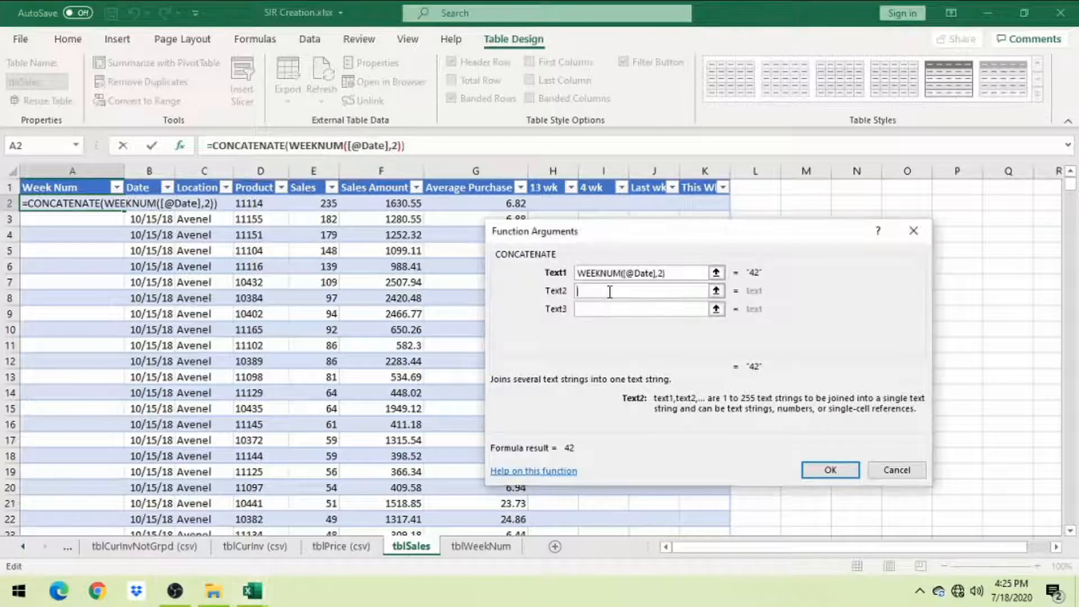
pyautogui.write('"-"')
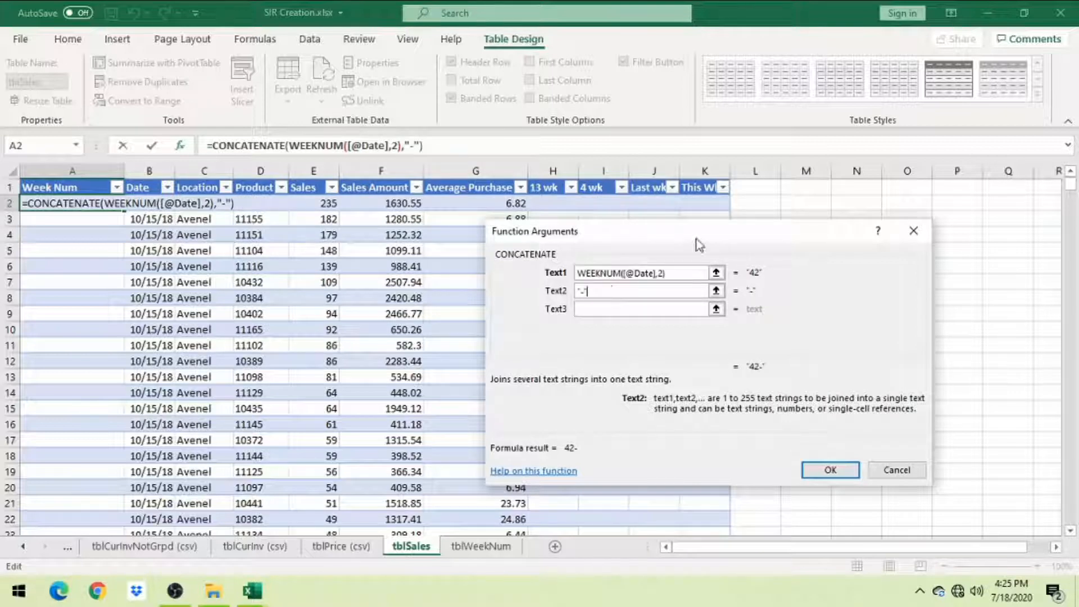
pyautogui.click(614, 309)
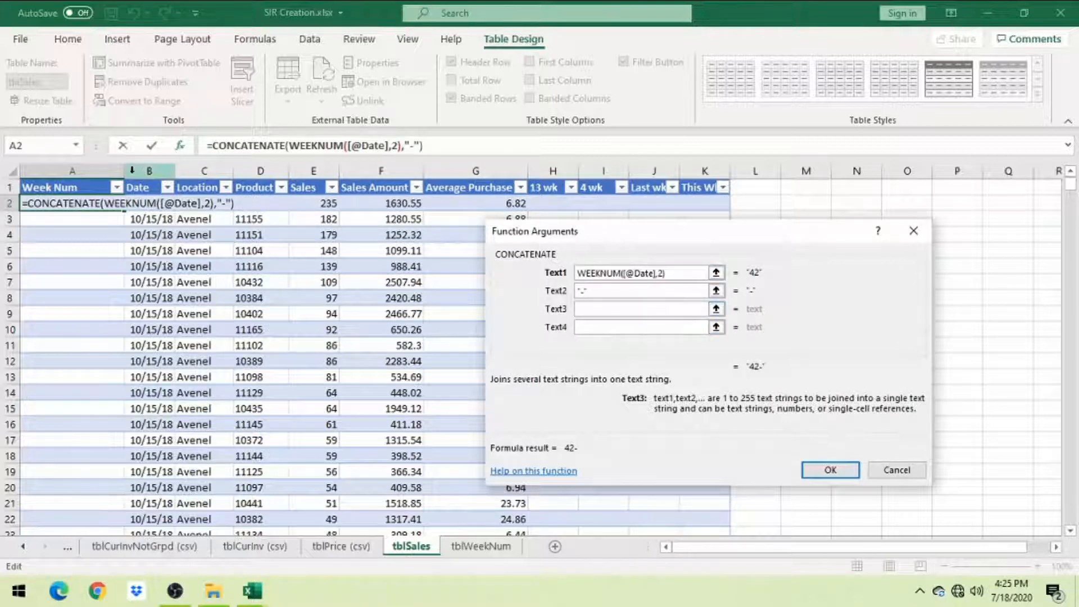
pyautogui.click(77, 145)
pyautogui.click(44, 202)
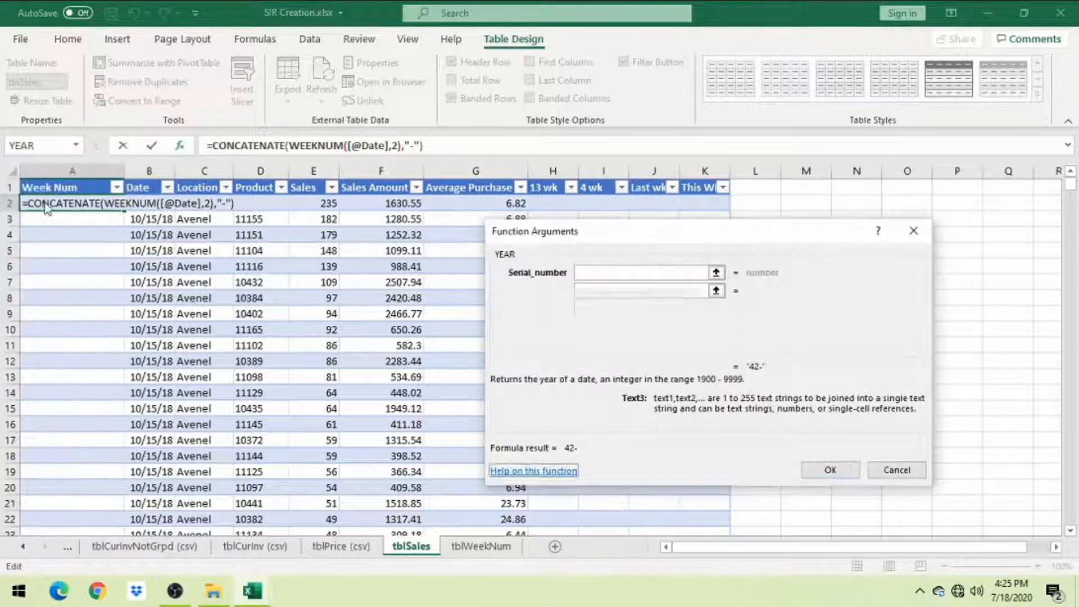
pyautogui.click(153, 203)
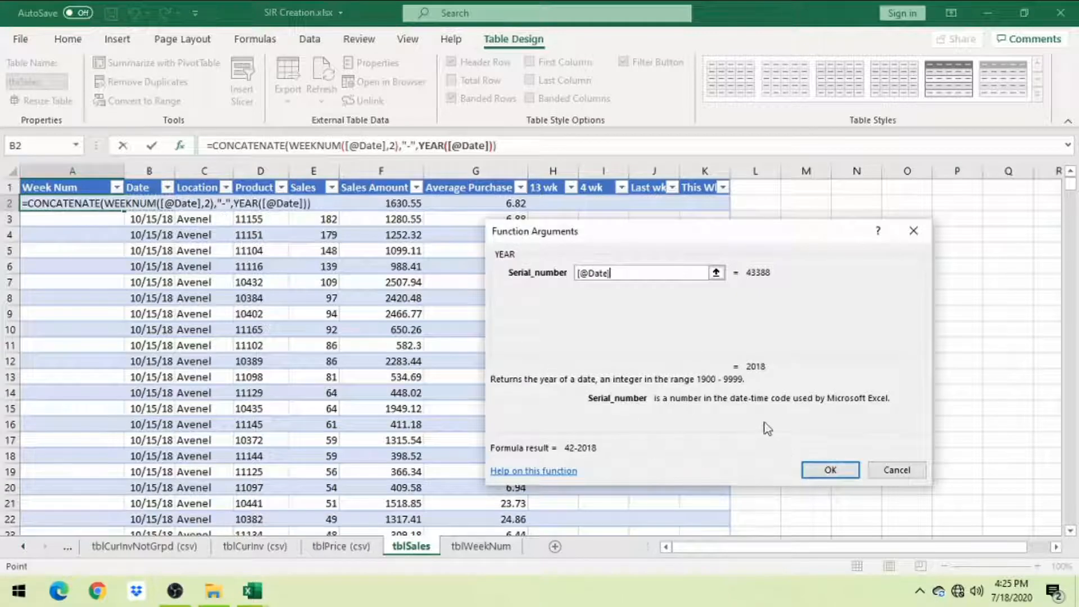
pyautogui.click(831, 471)
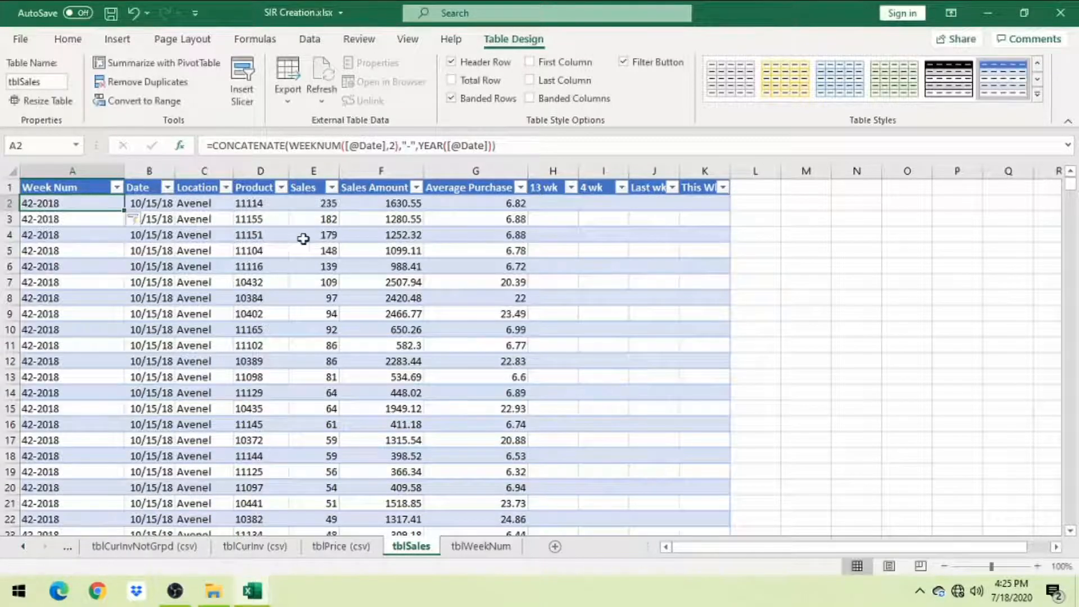
# Start an IF formula in H2 of tblSales' 13 wk column, with VLOOKUP nested as the logical test.
pyautogui.click(552, 203)
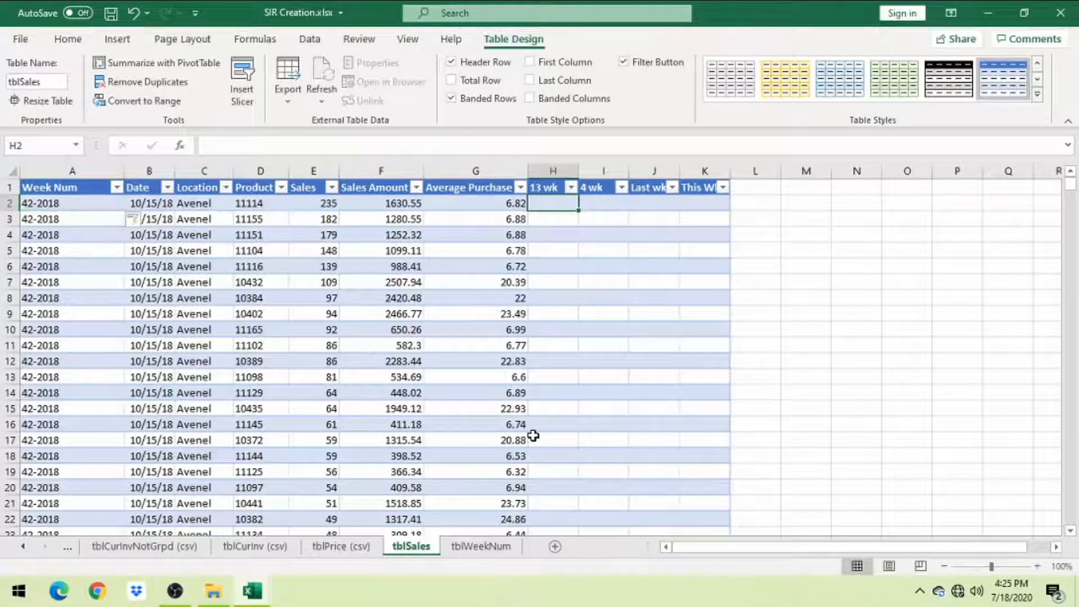
pyautogui.hotkey('ctrl', 'pagedown')
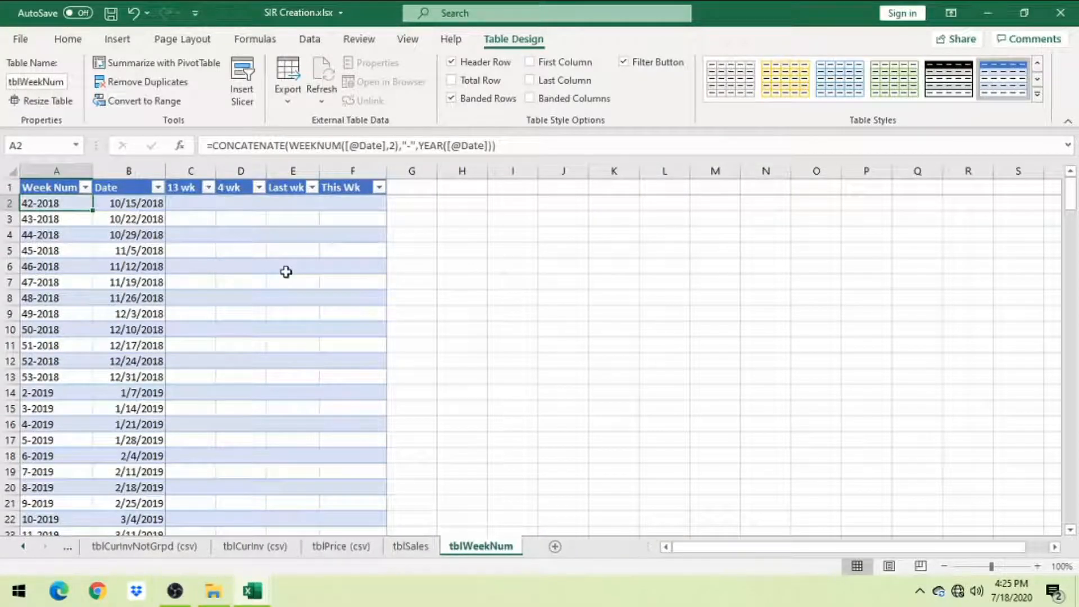
pyautogui.scroll(-13, 286, 271)
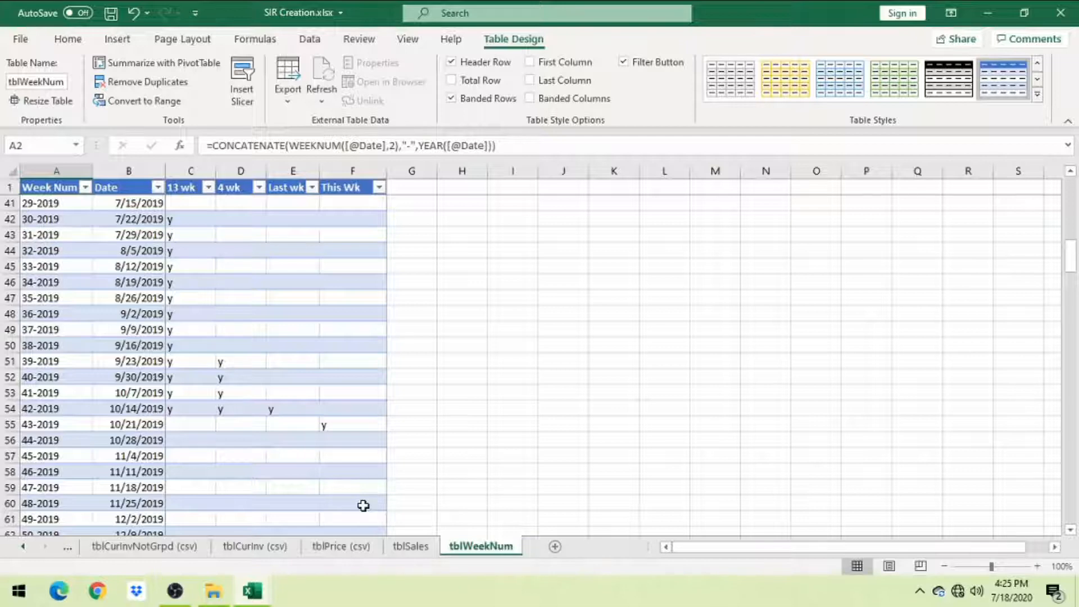
pyautogui.hotkey('ctrl', 'pageup')
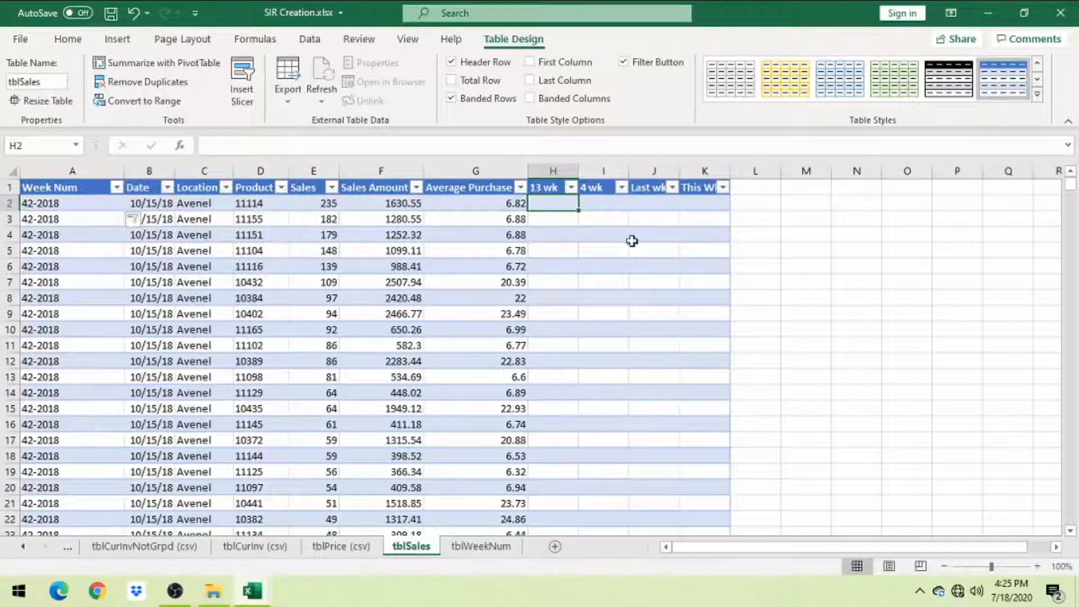
pyautogui.write('=')
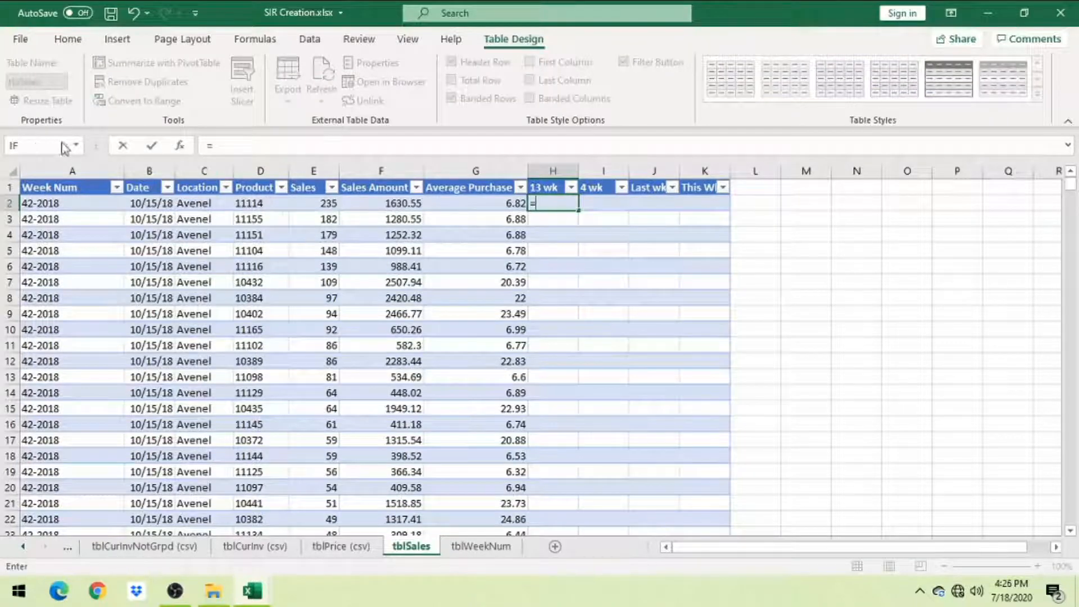
pyautogui.click(32, 147)
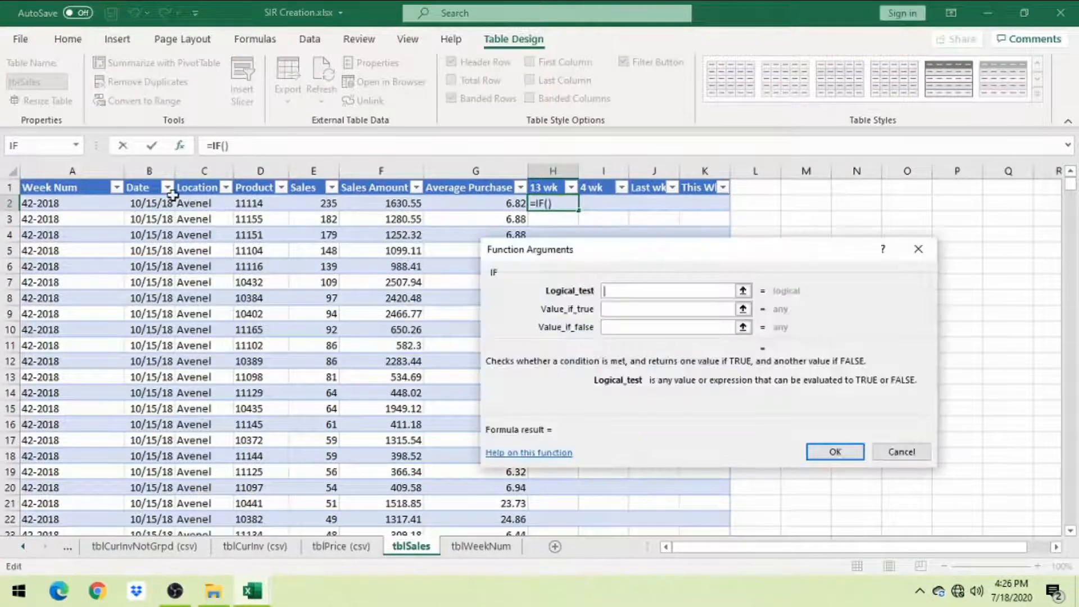
pyautogui.click(76, 146)
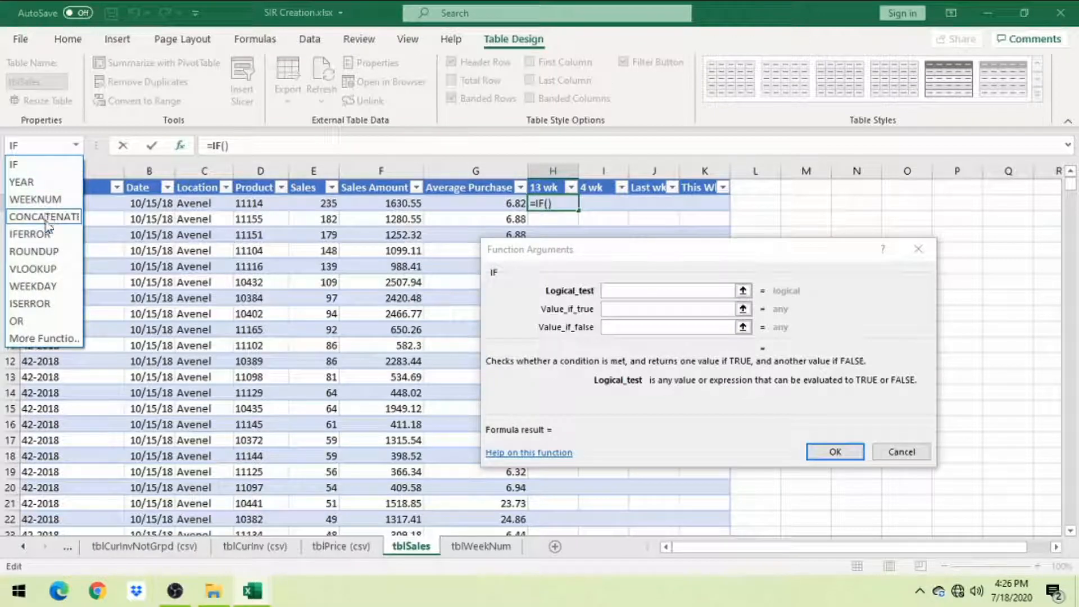
pyautogui.click(33, 269)
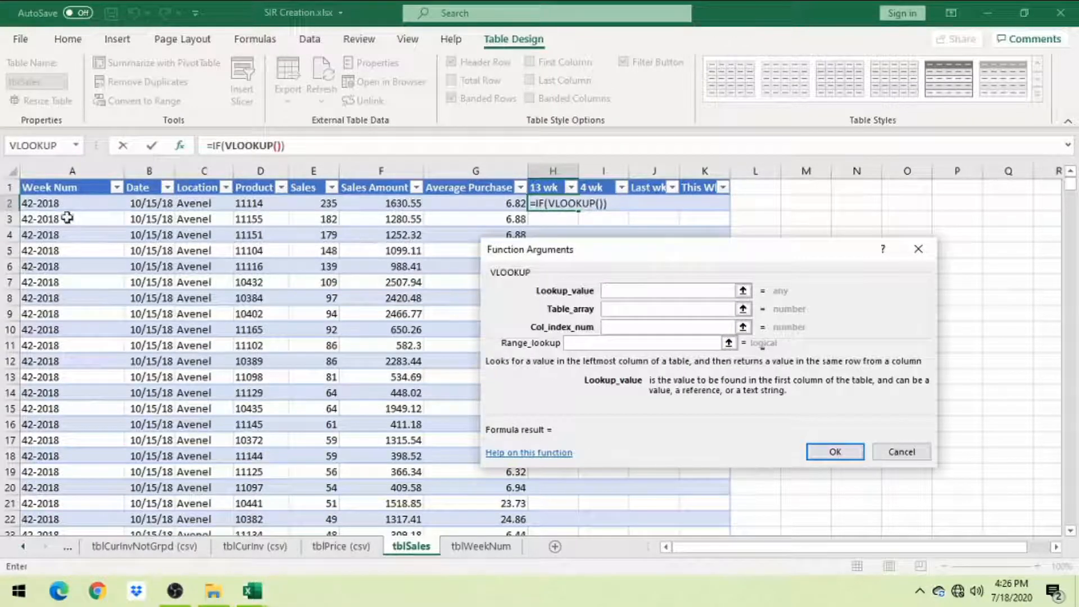
# Set the VLOOKUP arguments to lookup value [@[Week Num]], table array tblWeekNum, column index 3 and range lookup false.
pyautogui.click(53, 203)
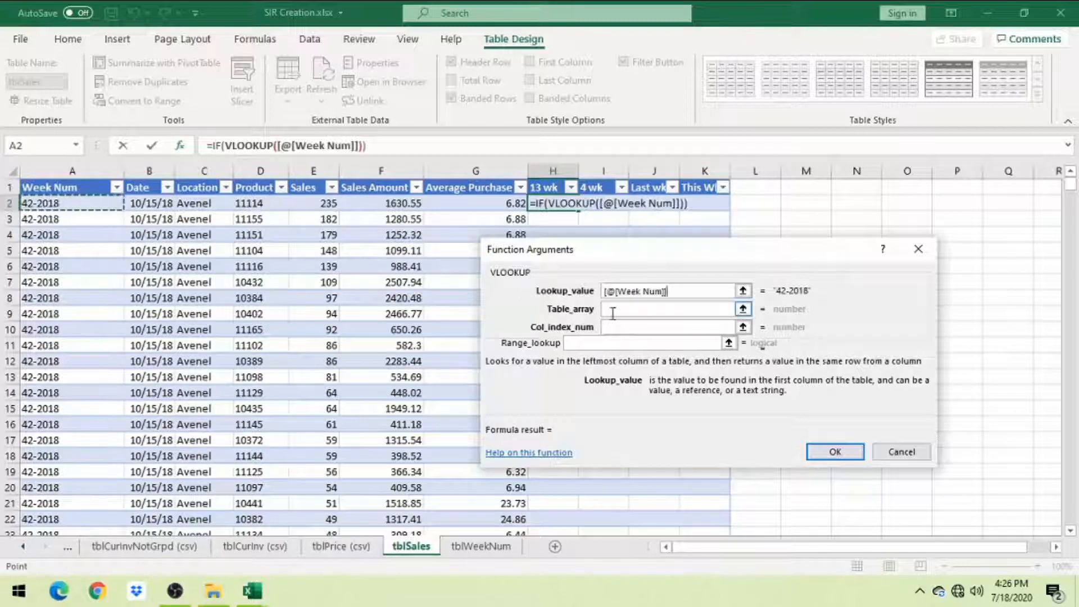
pyautogui.click(656, 308)
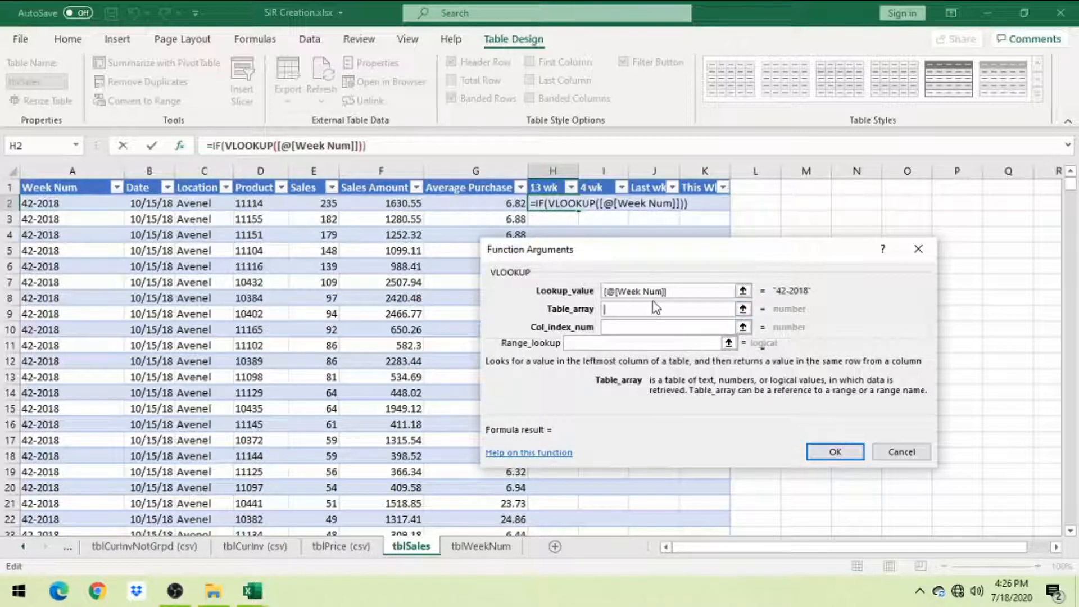
pyautogui.write('tblWeekNum')
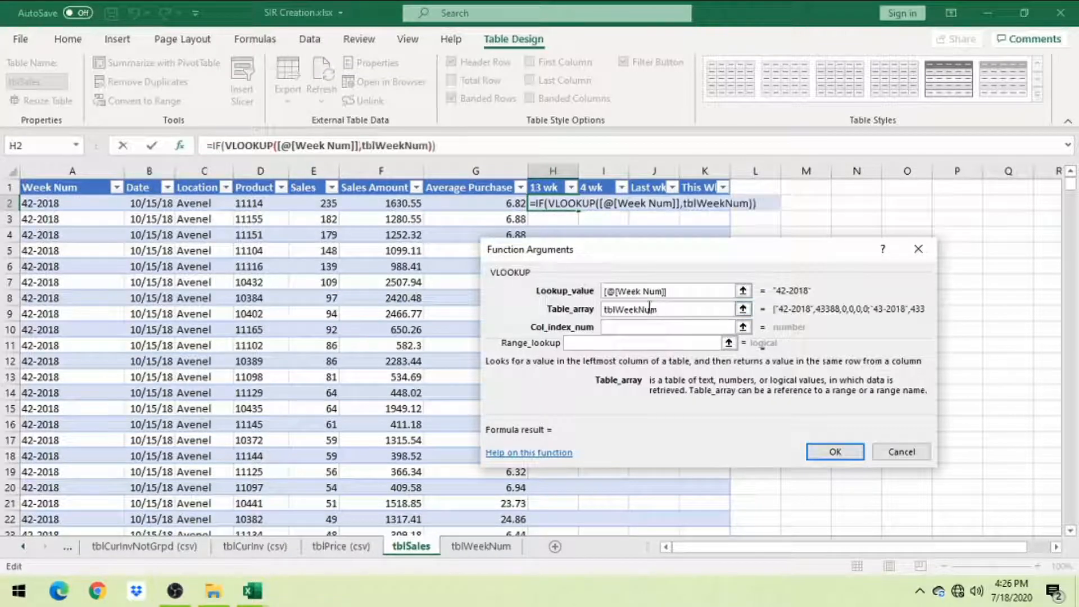
pyautogui.click(633, 328)
pyautogui.write('3')
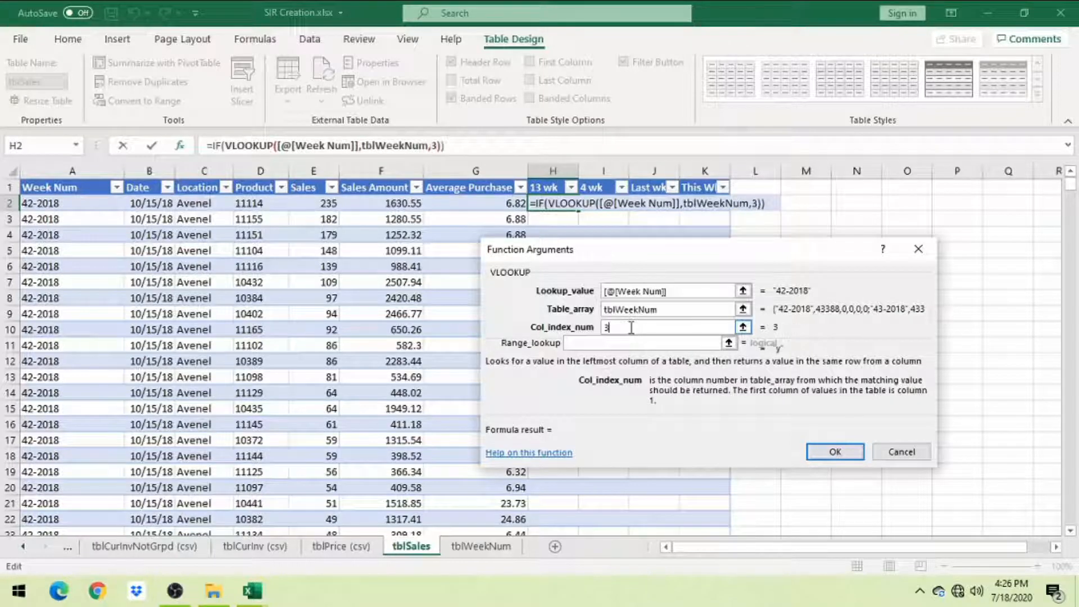
pyautogui.click(619, 344)
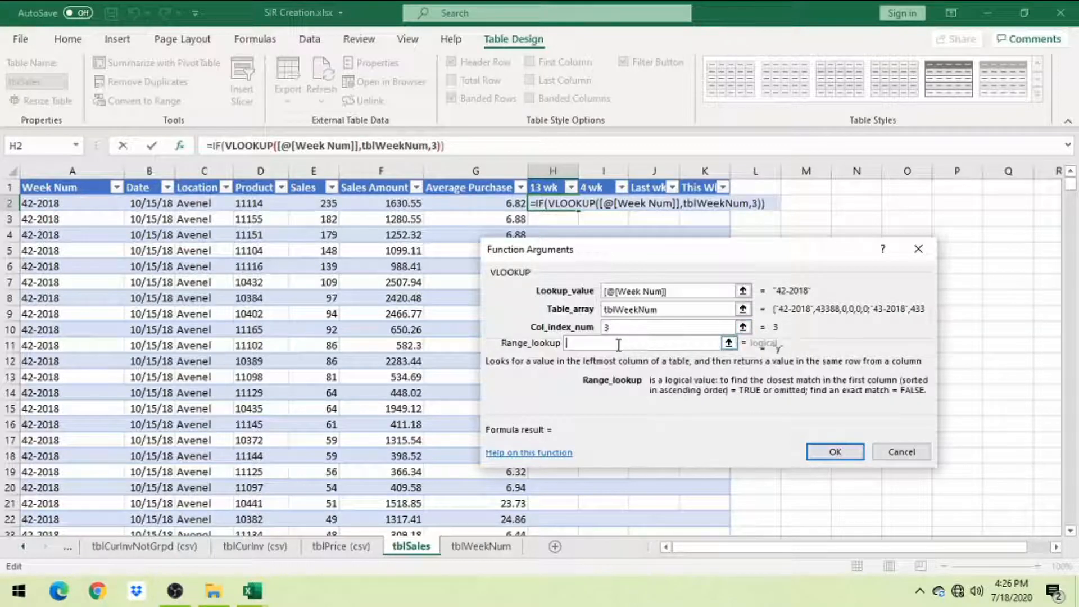
pyautogui.write('false')
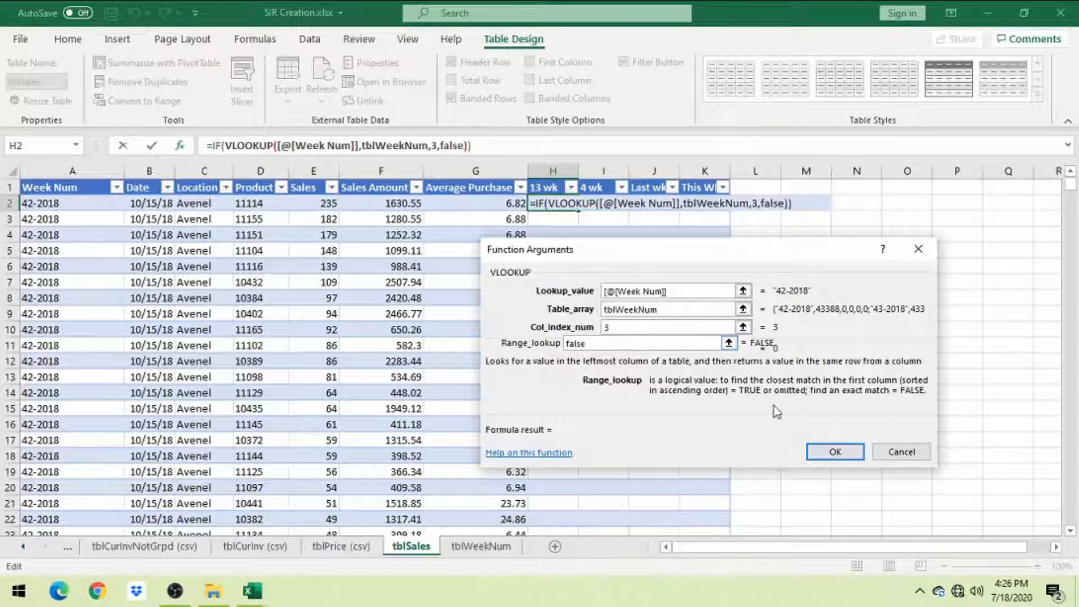
# Complete the IF test with ="y", return "y" if true and "n" if false, and apply the formula to the 13 wk column.
pyautogui.click(216, 146)
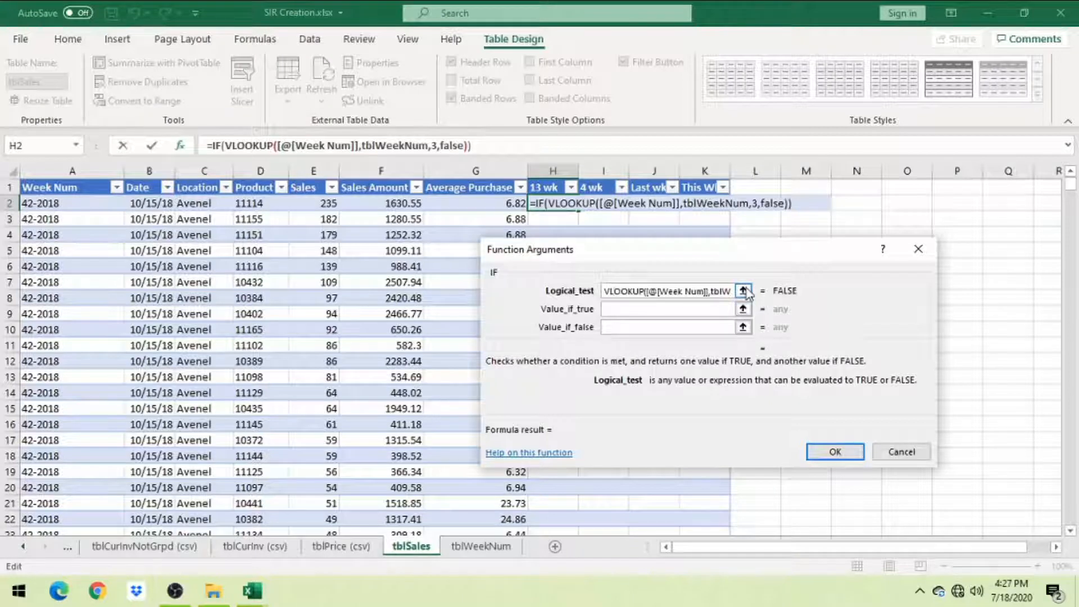
pyautogui.press('End')
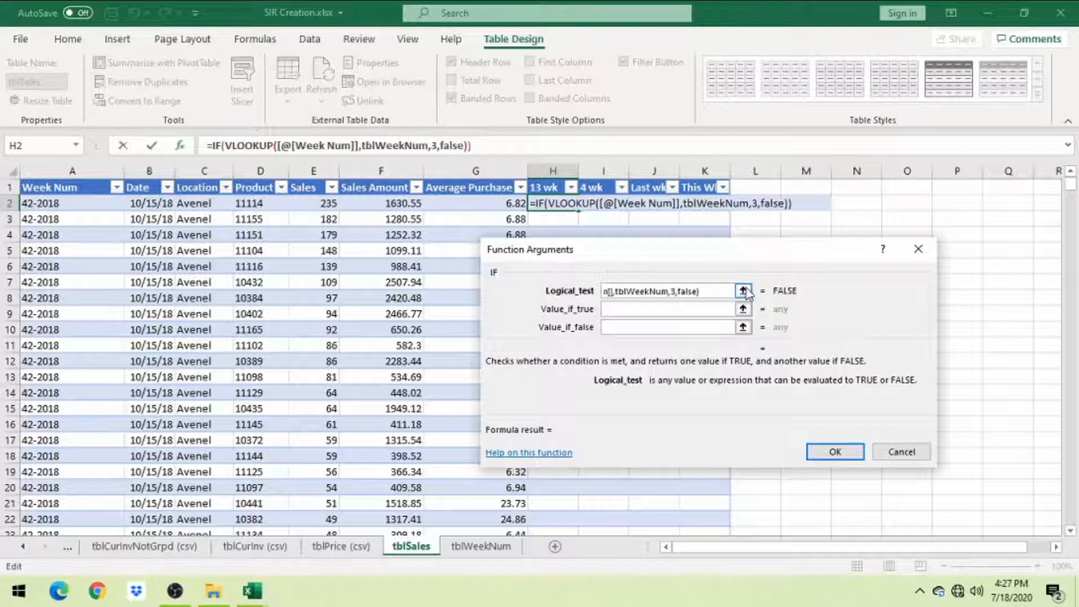
pyautogui.write('="y')
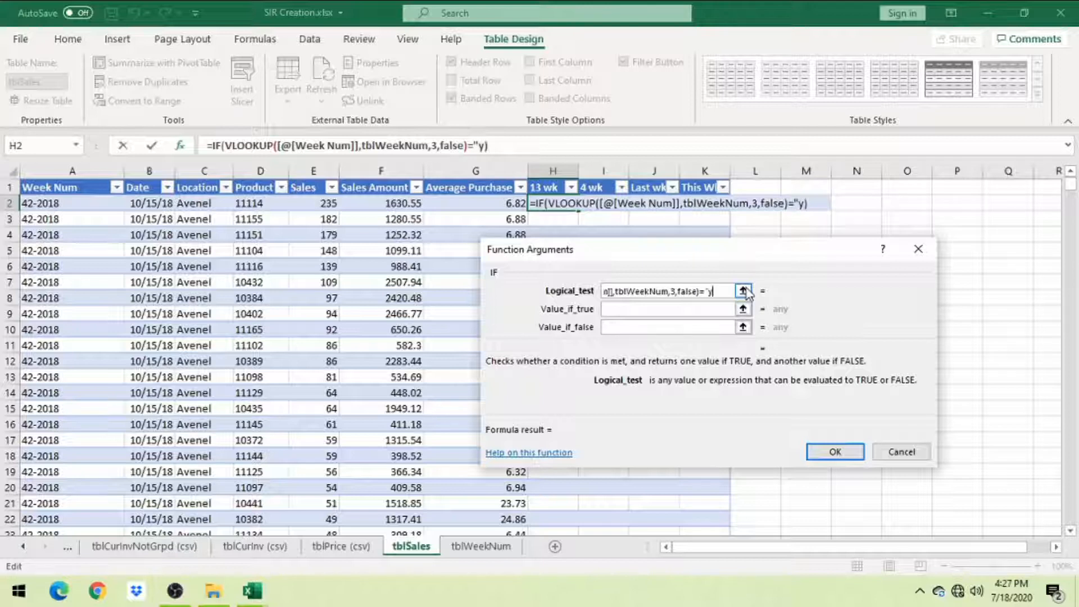
pyautogui.click(682, 310)
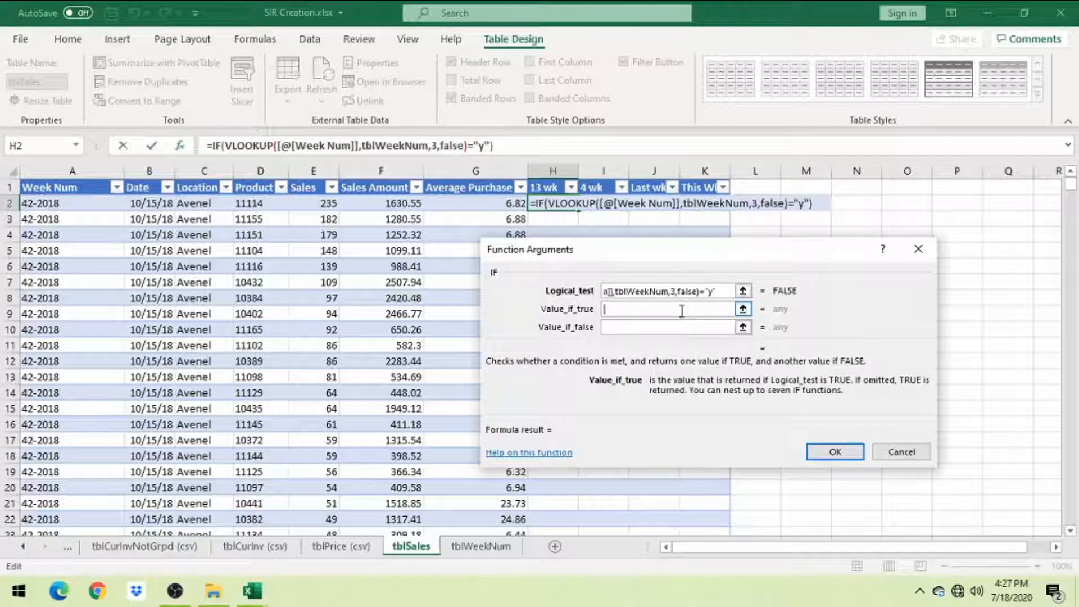
pyautogui.write('y')
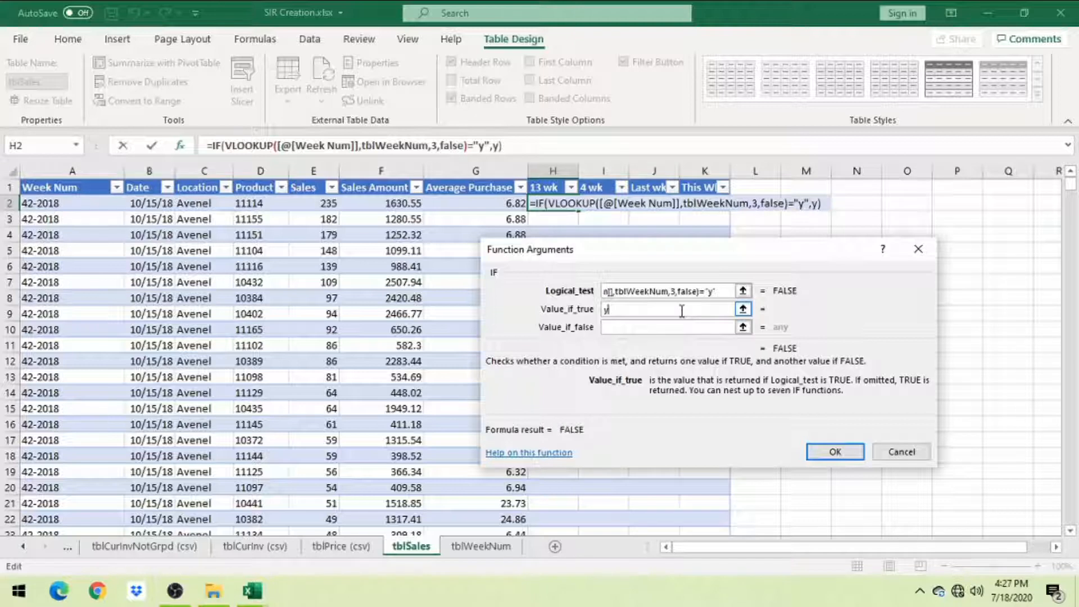
pyautogui.click(654, 326)
pyautogui.write('n')
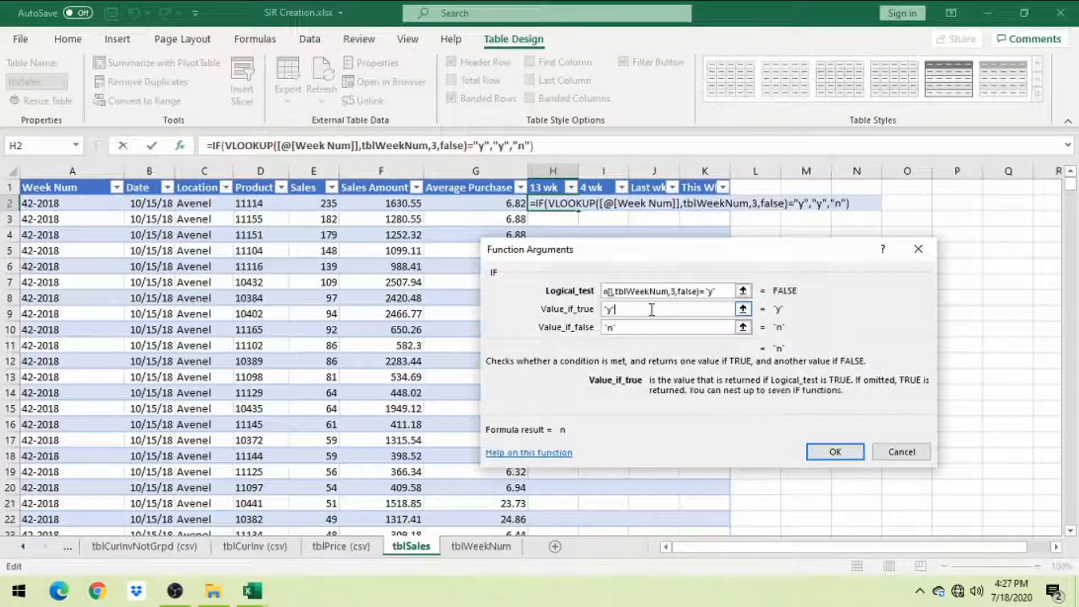
pyautogui.click(820, 451)
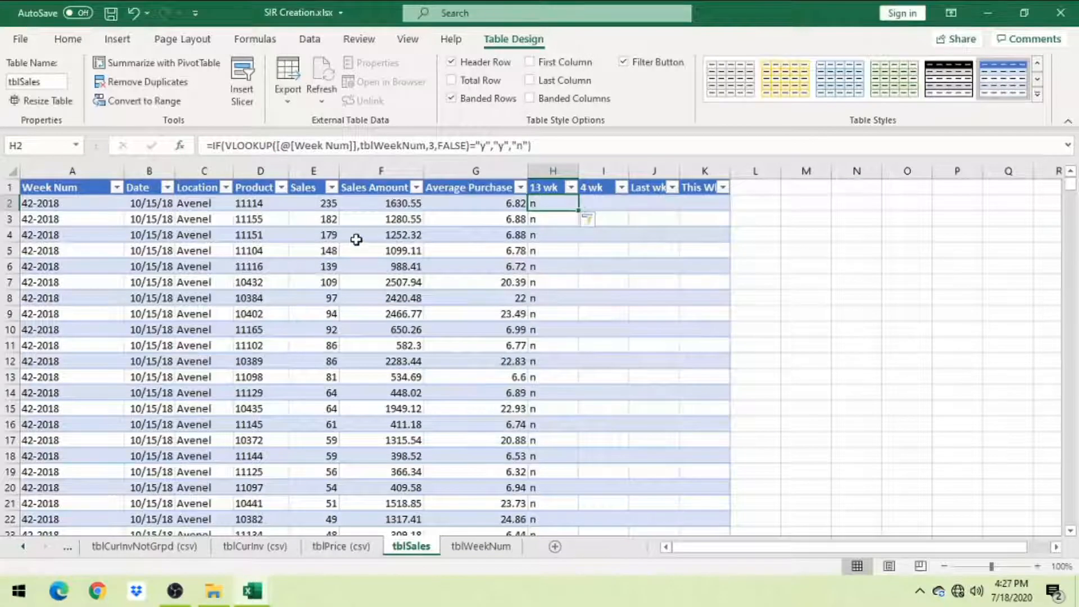
# Filter the 13 wk column of tblSales to show only the y rows.
pyautogui.click(570, 188)
pyautogui.click(416, 387)
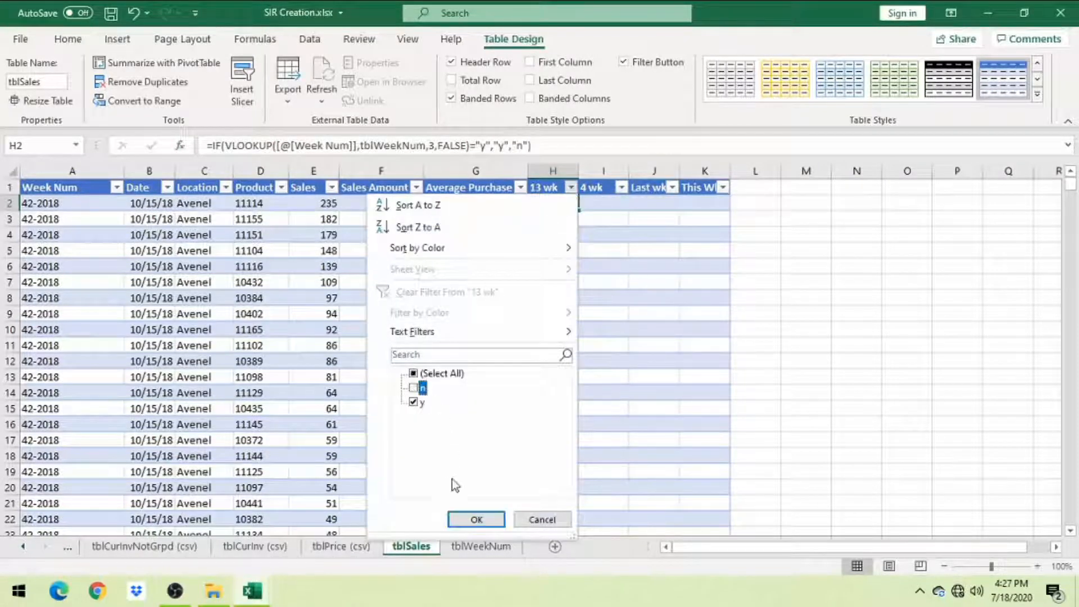
pyautogui.click(474, 520)
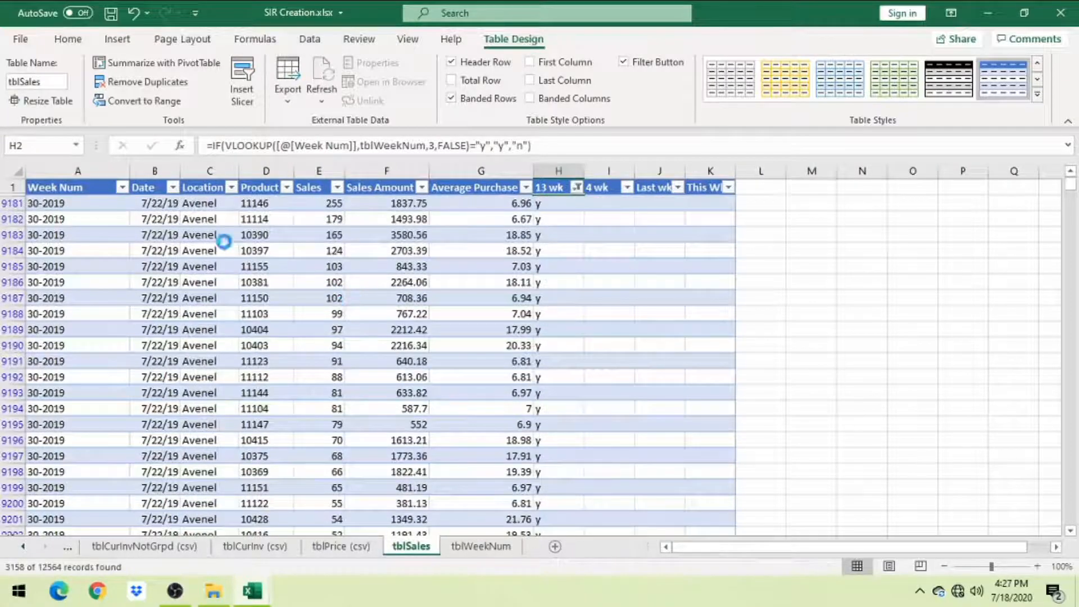
# Sort the filtered tblSales rows by Date from newest to oldest and clear the filter.
pyautogui.click(162, 204)
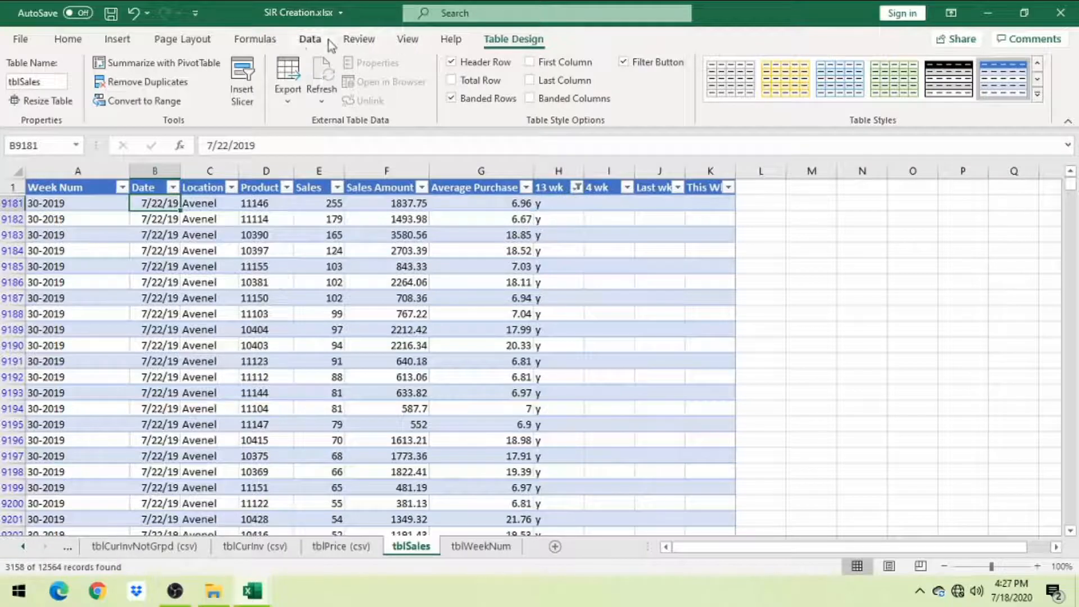
pyautogui.click(310, 39)
pyautogui.click(437, 94)
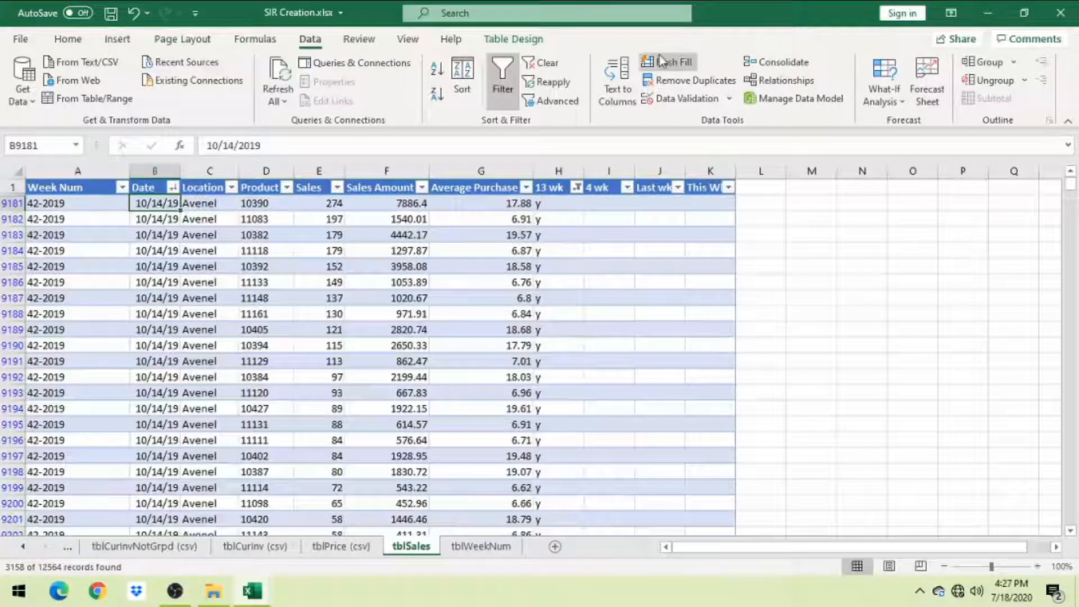
pyautogui.click(547, 67)
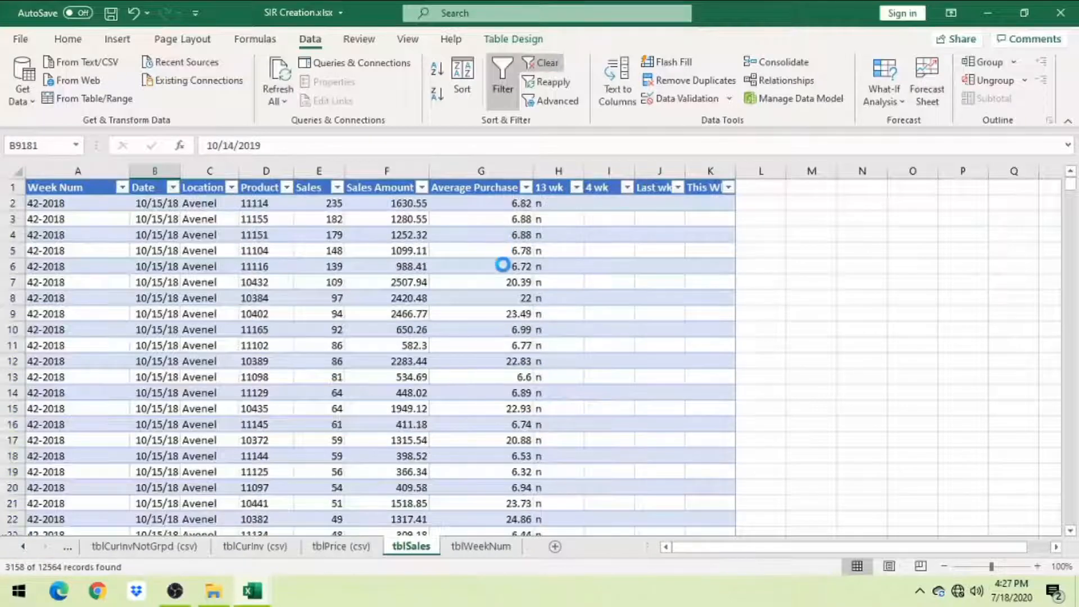
# Prefix the 13 wk formula in H2 of tblSales with the letter l so it is stored as plain text.
pyautogui.click(549, 202)
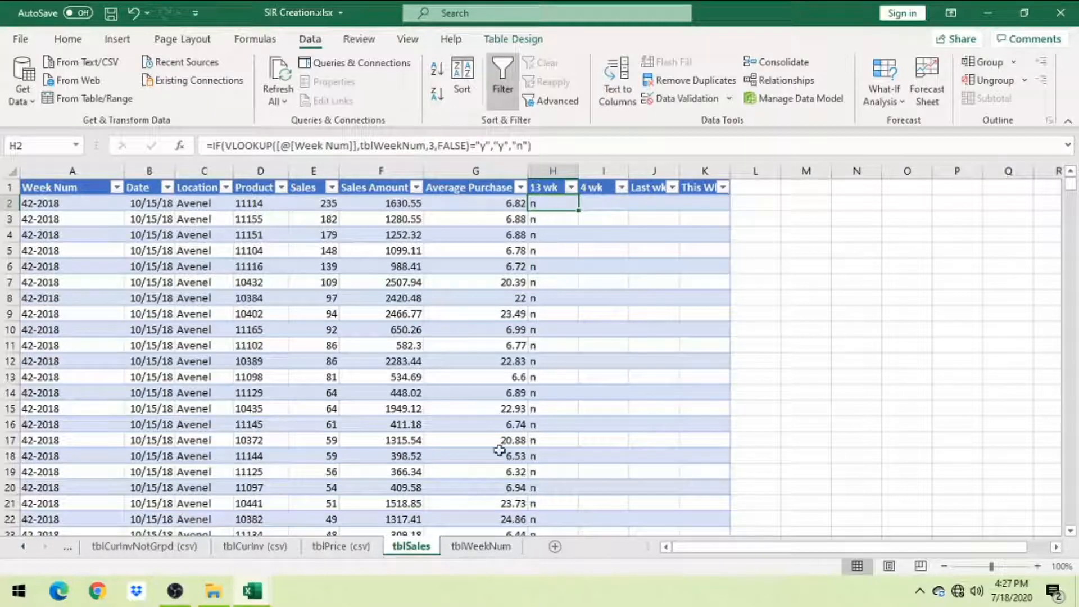
pyautogui.click(496, 556)
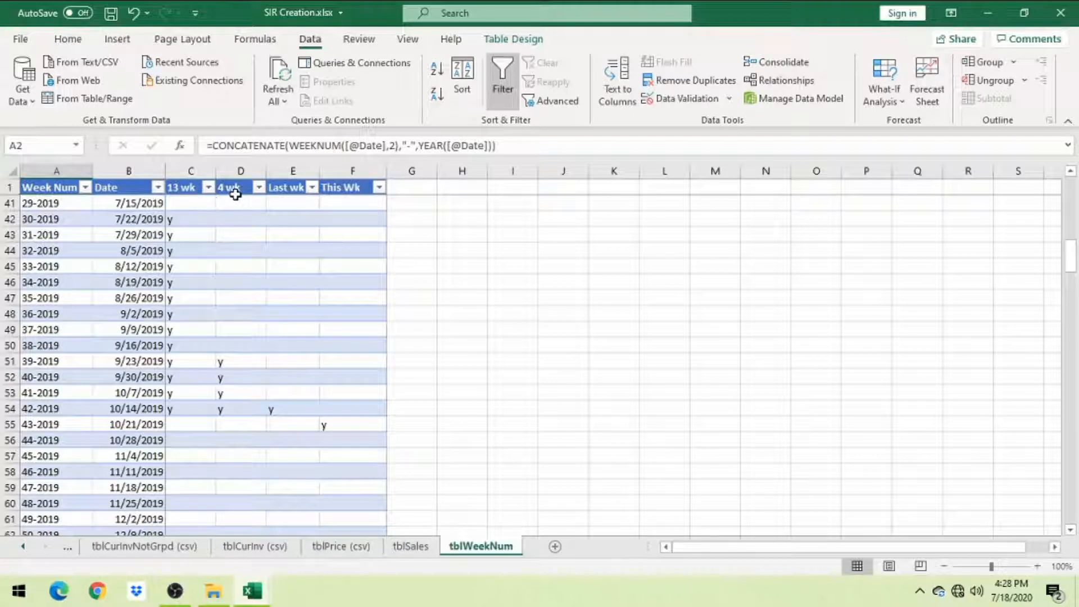
pyautogui.click(432, 546)
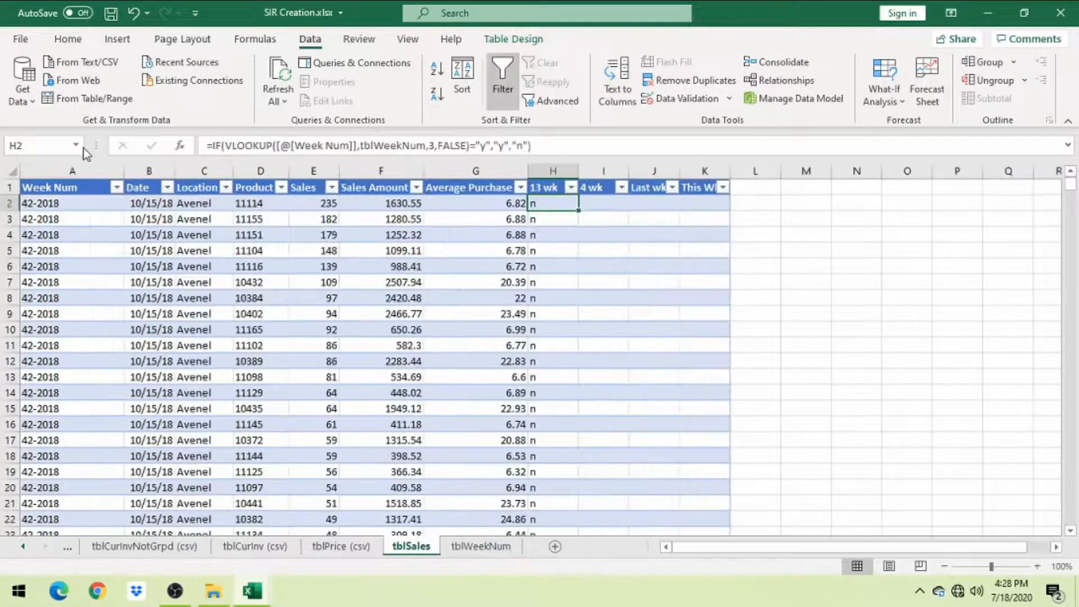
pyautogui.click(206, 145)
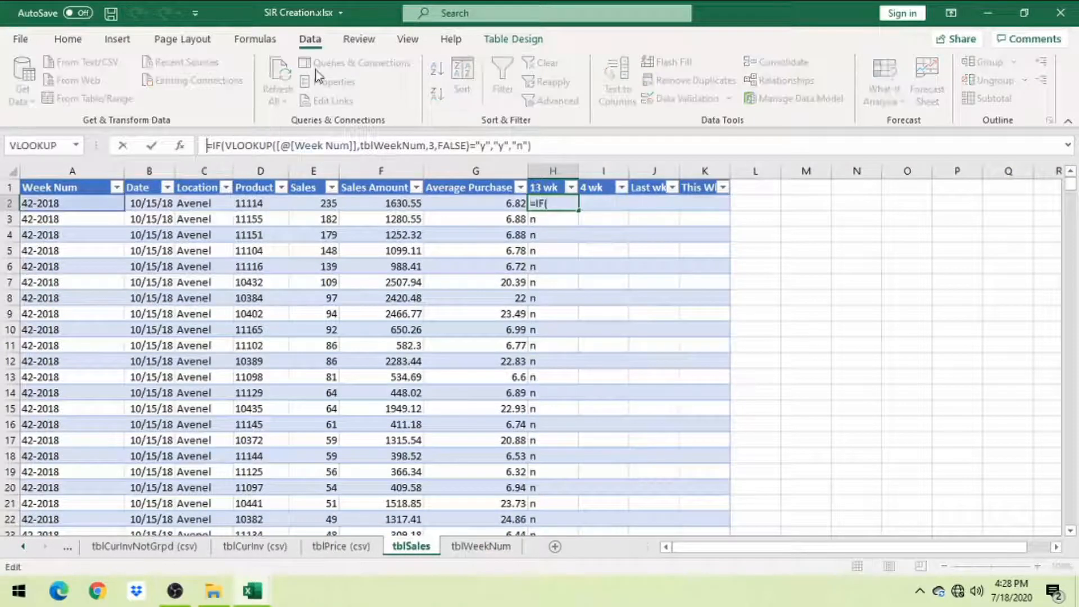
pyautogui.press('Return')
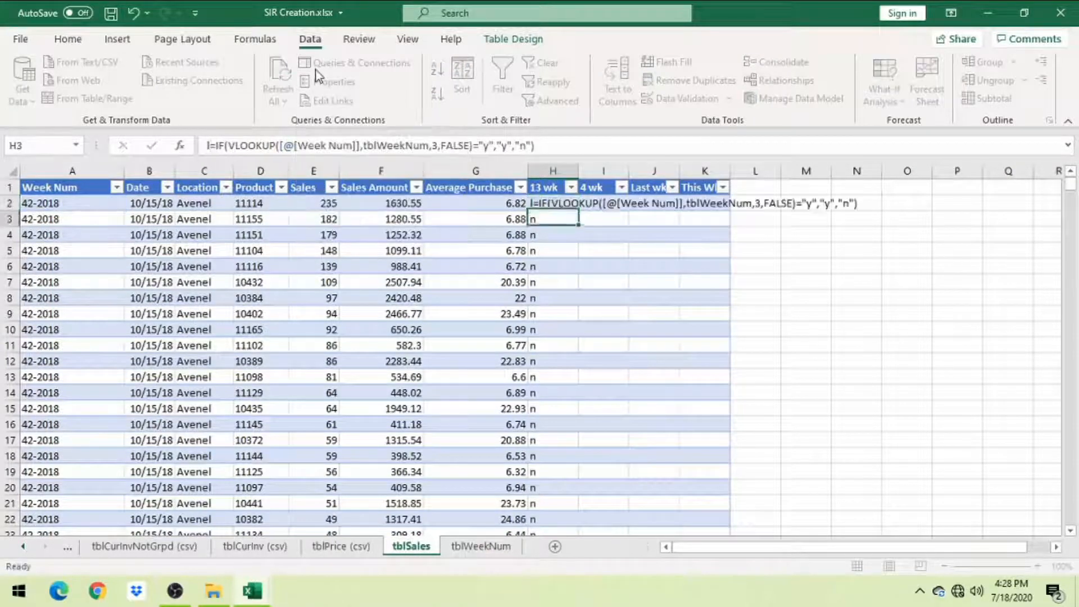
# Fill the formula text from H2 across row 2 into the 4 wk, Last wk and This Wk columns.
pyautogui.click(554, 203)
pyautogui.rightClick(554, 202)
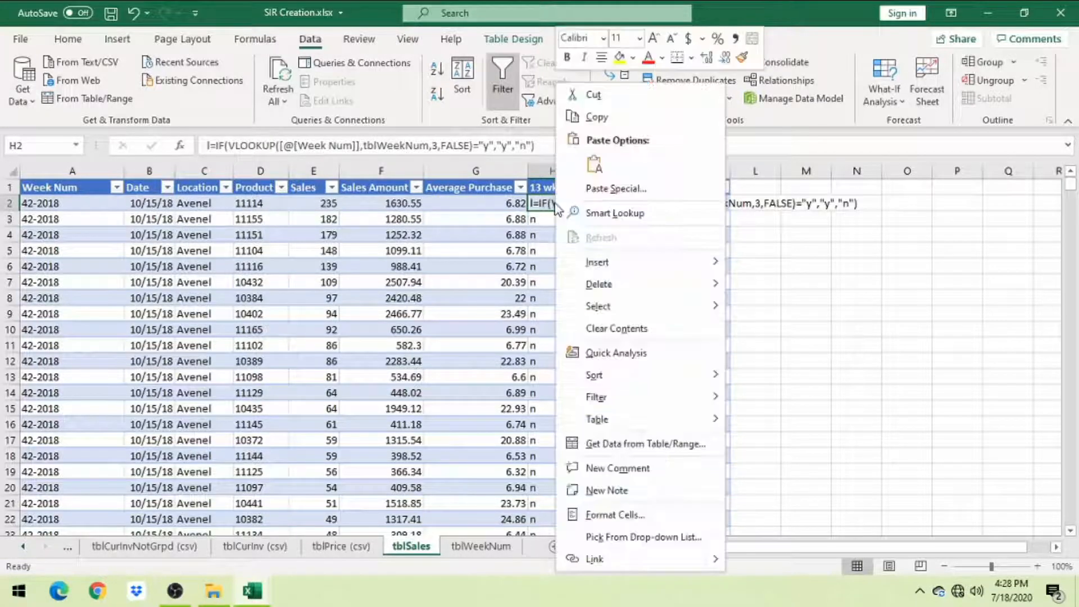
pyautogui.click(592, 117)
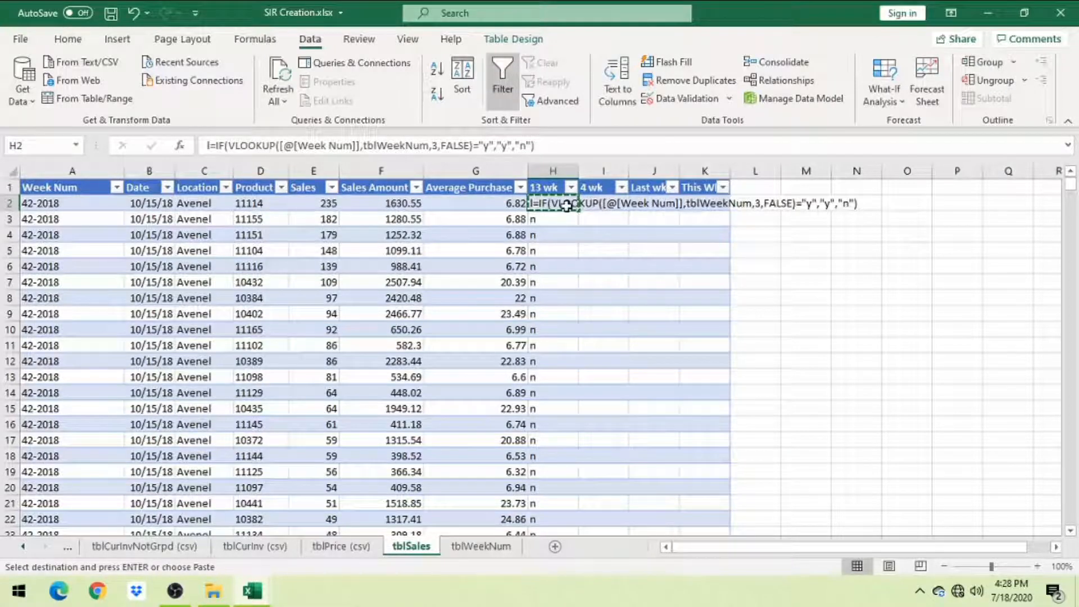
pyautogui.moveTo(577, 211); pyautogui.dragTo(714, 212)
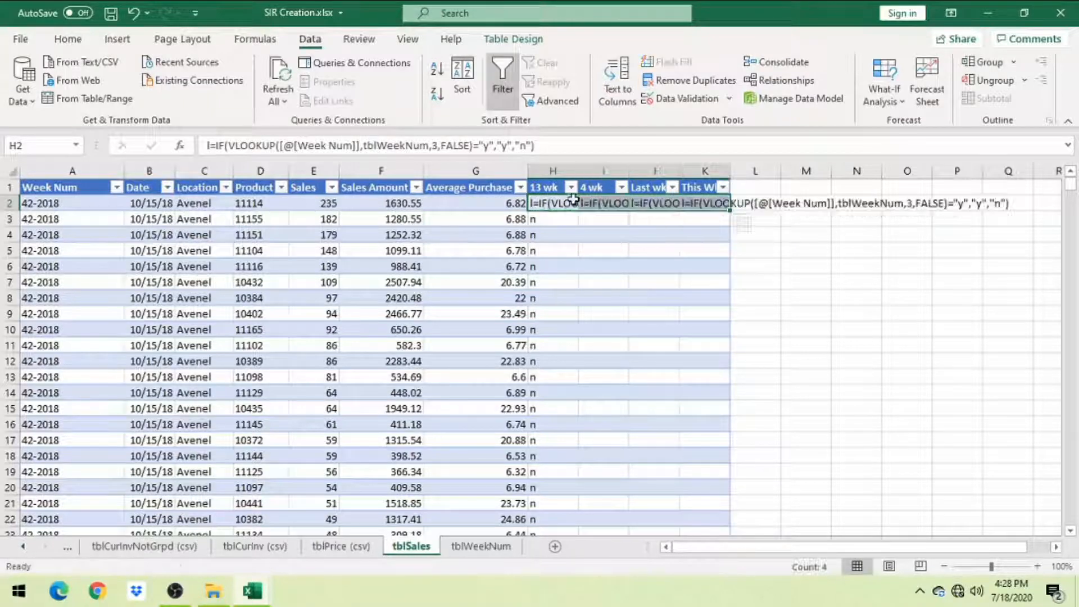
pyautogui.click(559, 211)
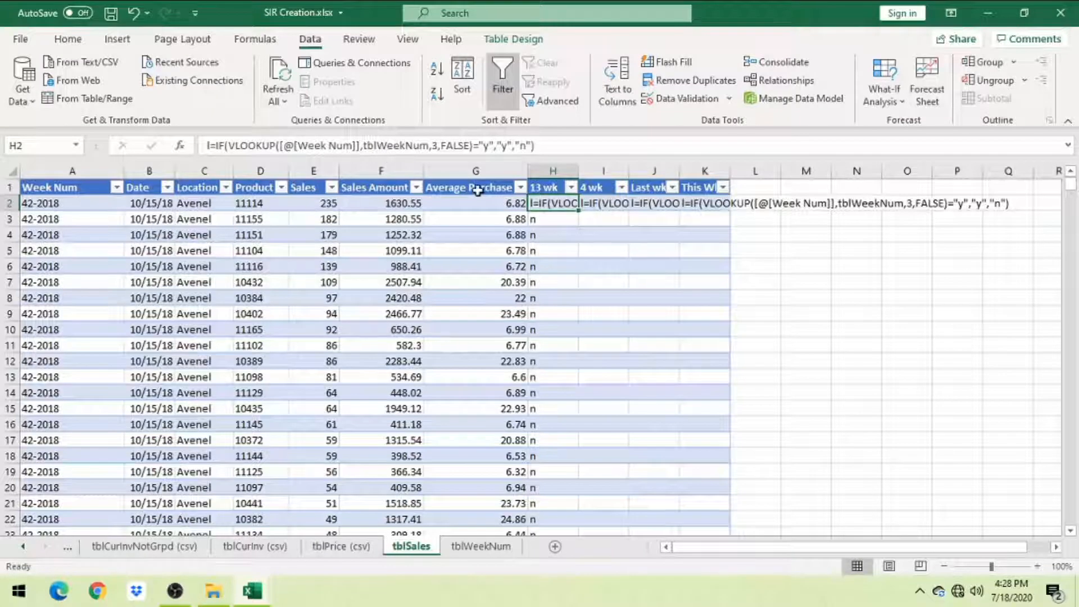
# Remove the leading l from the 13 wk text in H2 of tblSales to restore its formula.
pyautogui.click(206, 145)
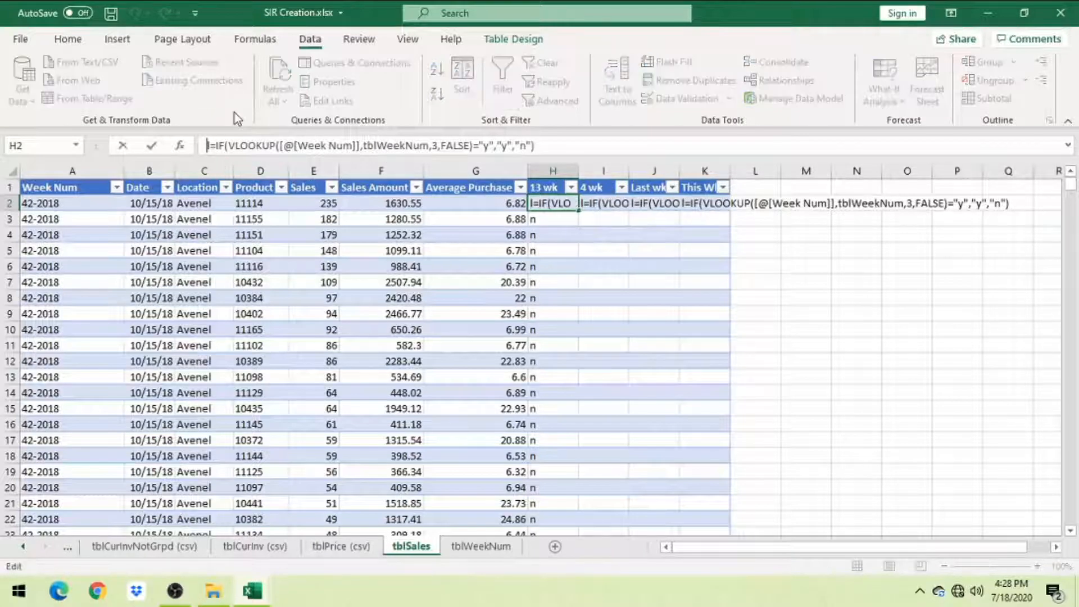
pyautogui.press('Delete')
pyautogui.press('Return')
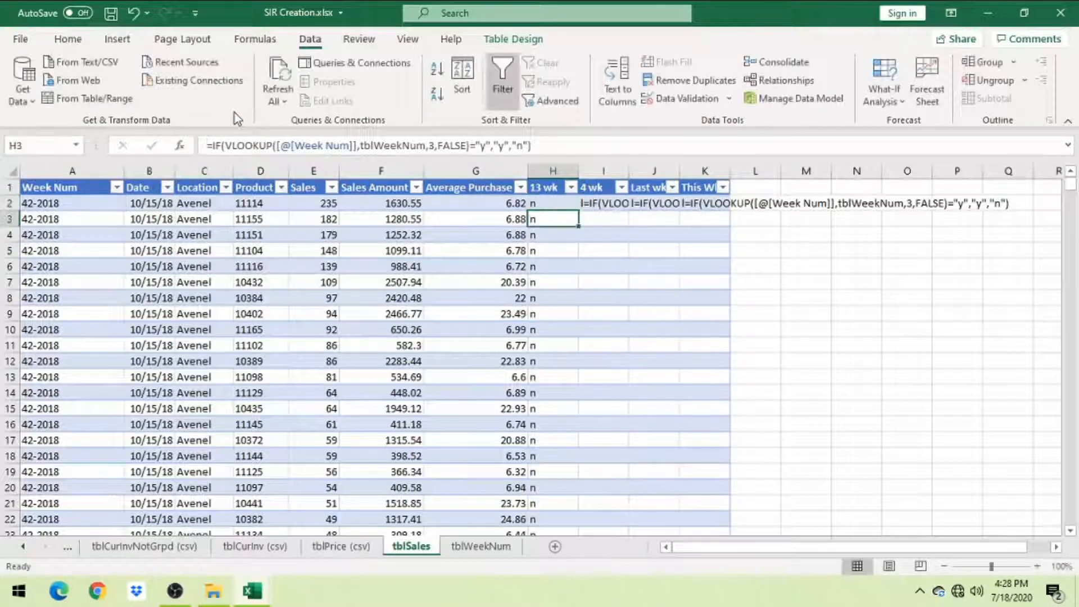
# Set the VLOOKUP column index in the 4 wk cell I2 to 4 and remove the leading l to activate the formula.
pyautogui.click(609, 204)
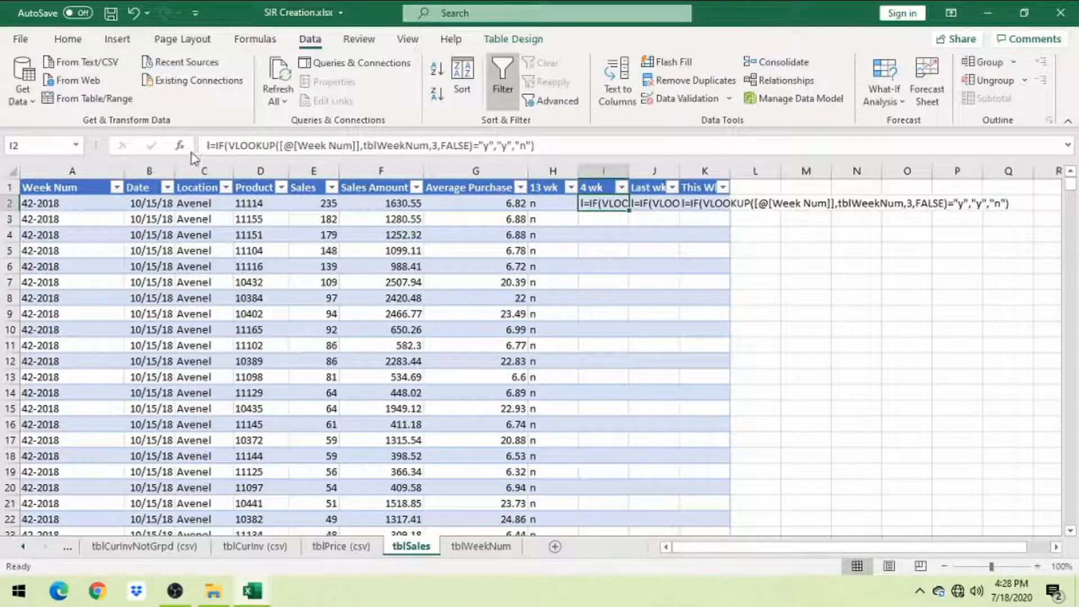
pyautogui.click(438, 144)
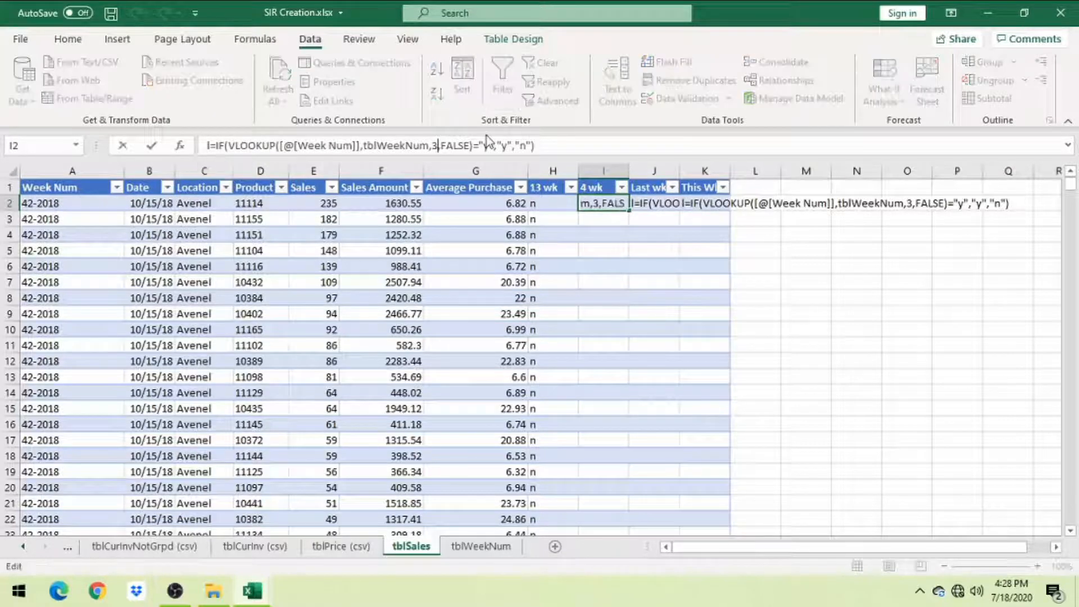
pyautogui.press('BackSpace')
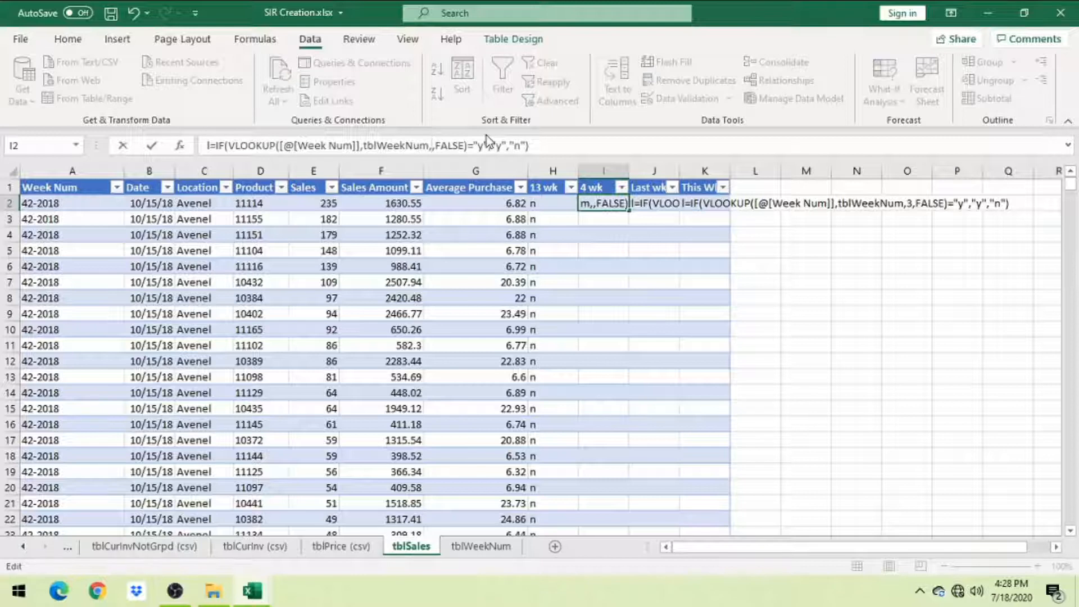
pyautogui.write('4')
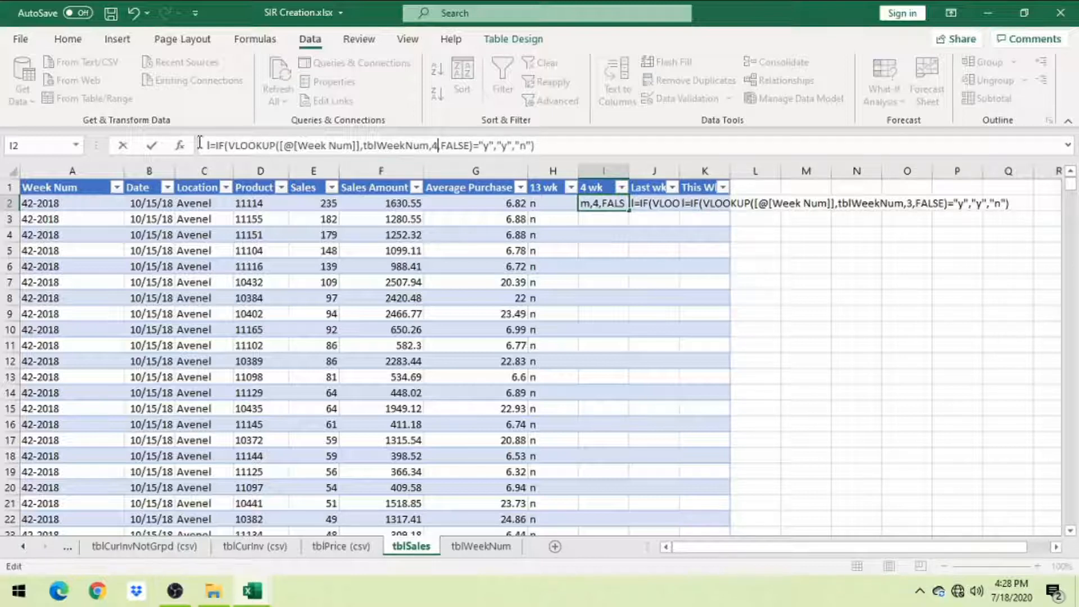
pyautogui.click(206, 145)
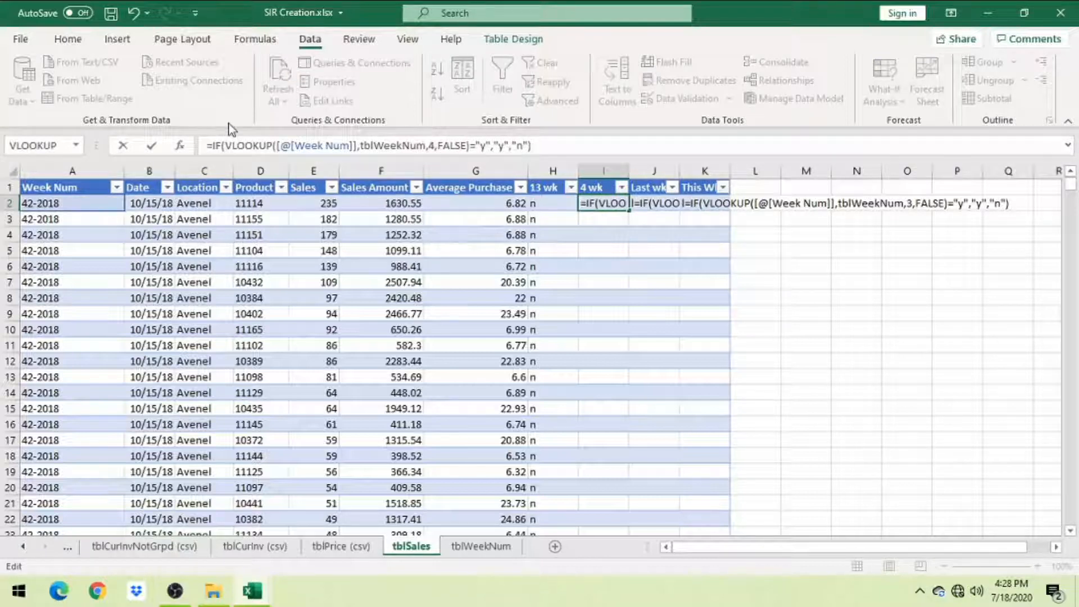
pyautogui.press('Return')
# Set the VLOOKUP column index in the Last wk cell J2 to 5 and remove the leading l to activate the formula.
pyautogui.click(634, 207)
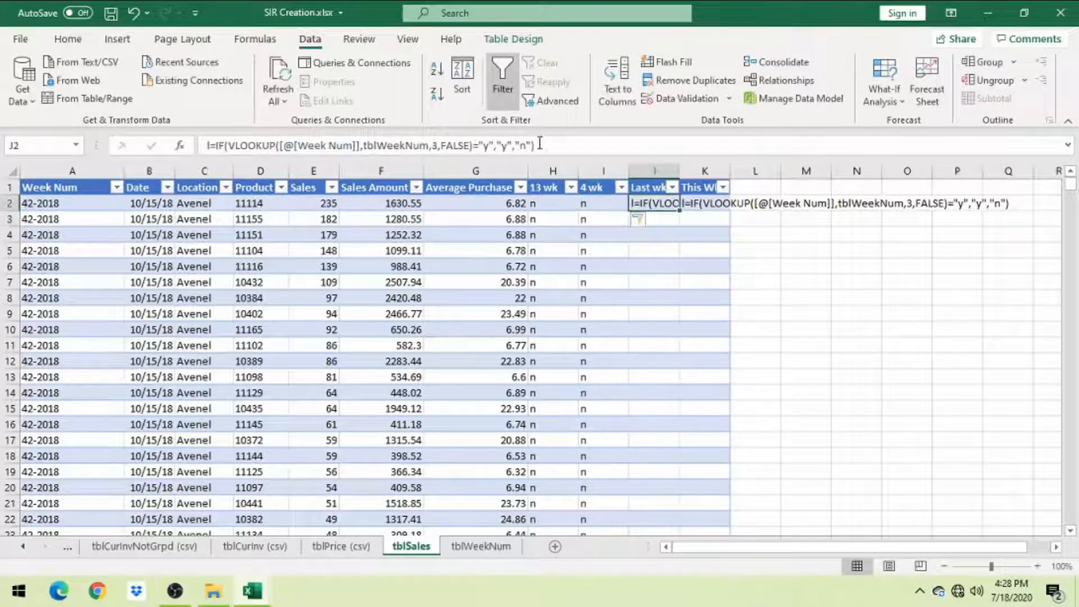
pyautogui.click(439, 145)
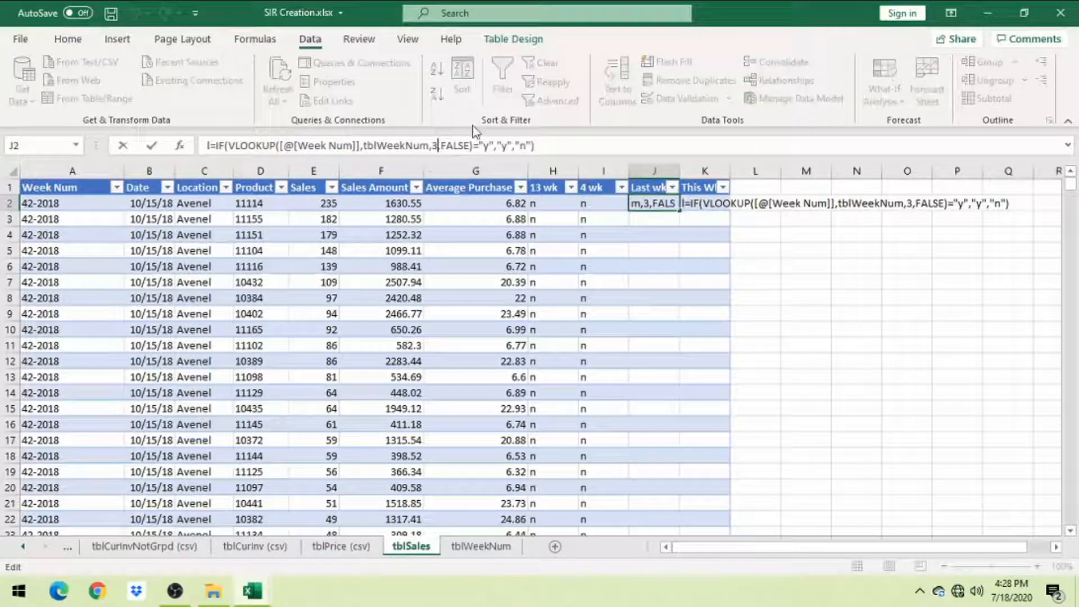
pyautogui.press('BackSpace')
pyautogui.write('5')
pyautogui.click(200, 145)
pyautogui.press('Delete')
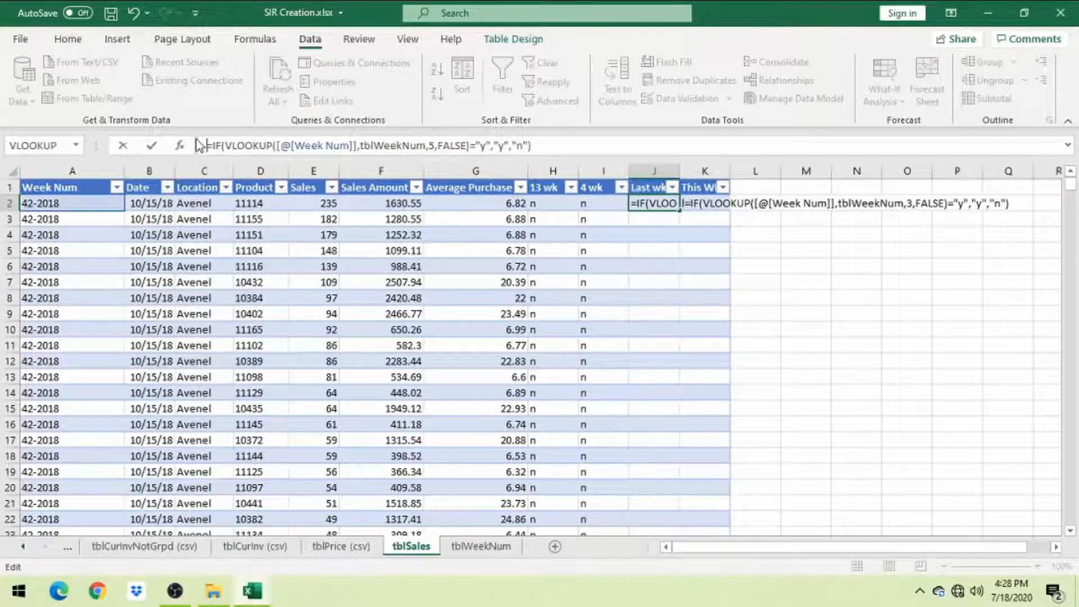
pyautogui.press('Tab')
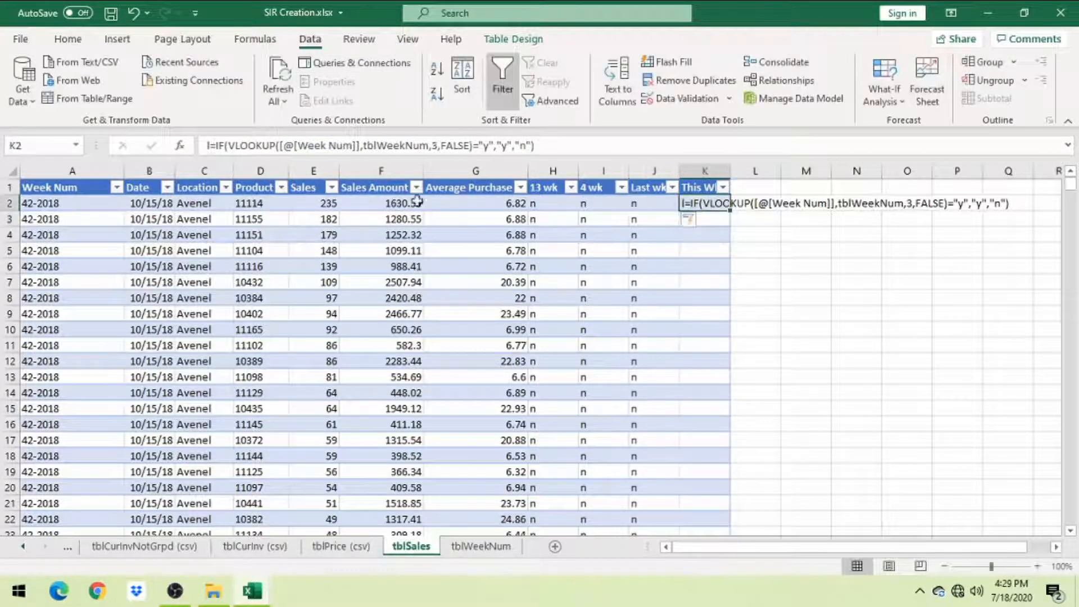
# Remove the leading l from the This Wk cell K2 and set its VLOOKUP column index to 6.
pyautogui.click(203, 144)
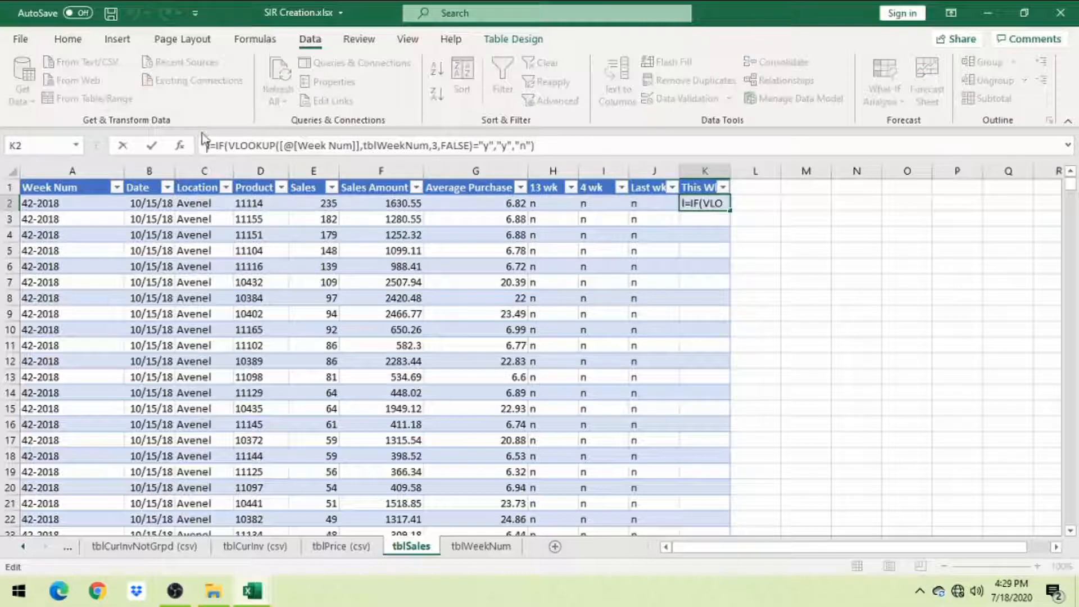
pyautogui.press('Delete')
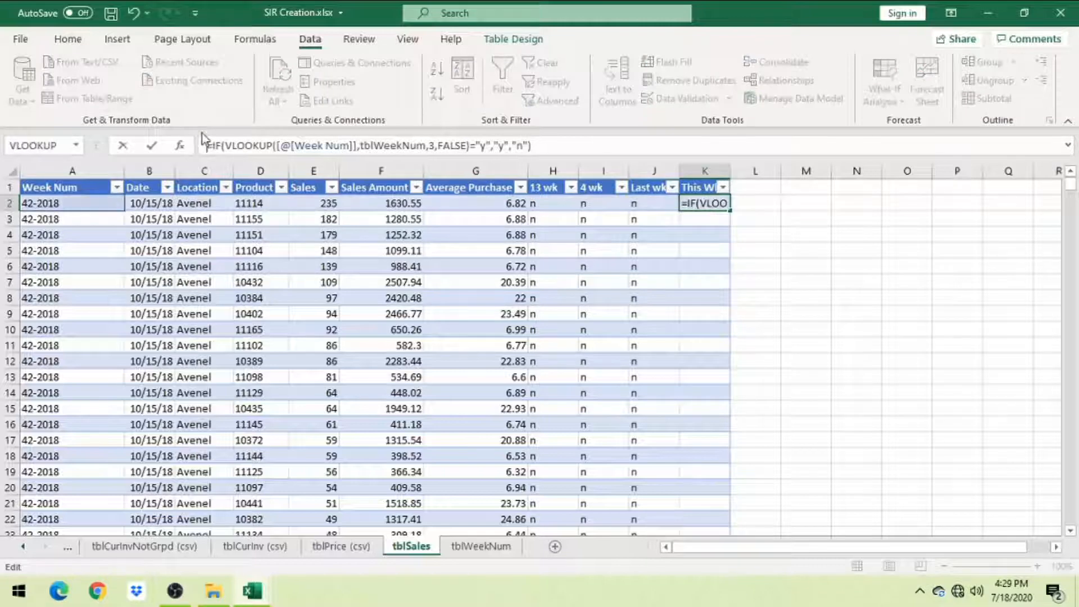
pyautogui.click(436, 146)
pyautogui.press('BackSpace')
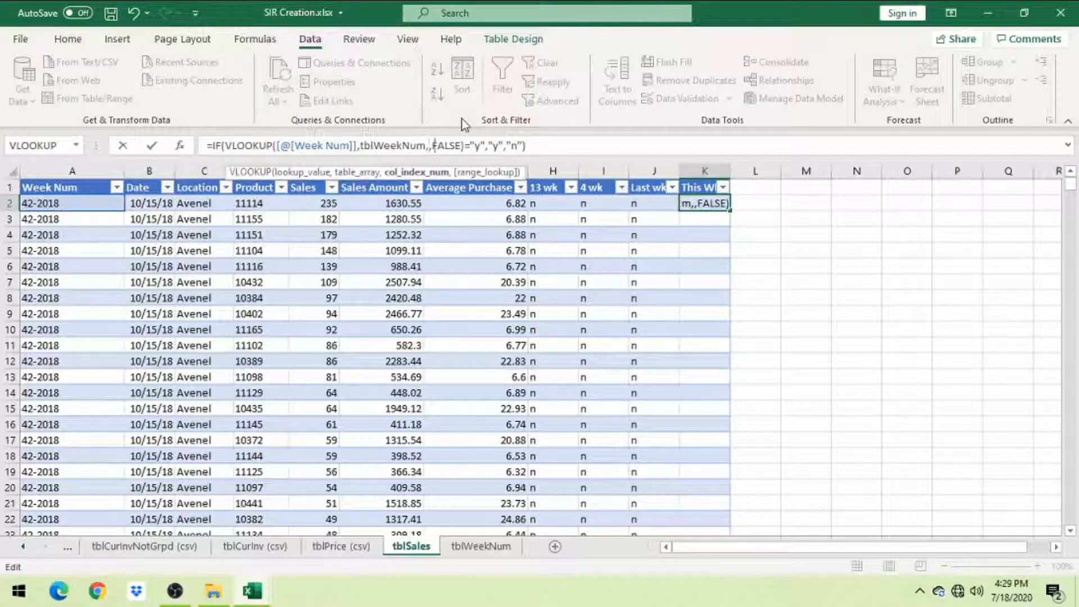
pyautogui.write('6')
pyautogui.press('Return')
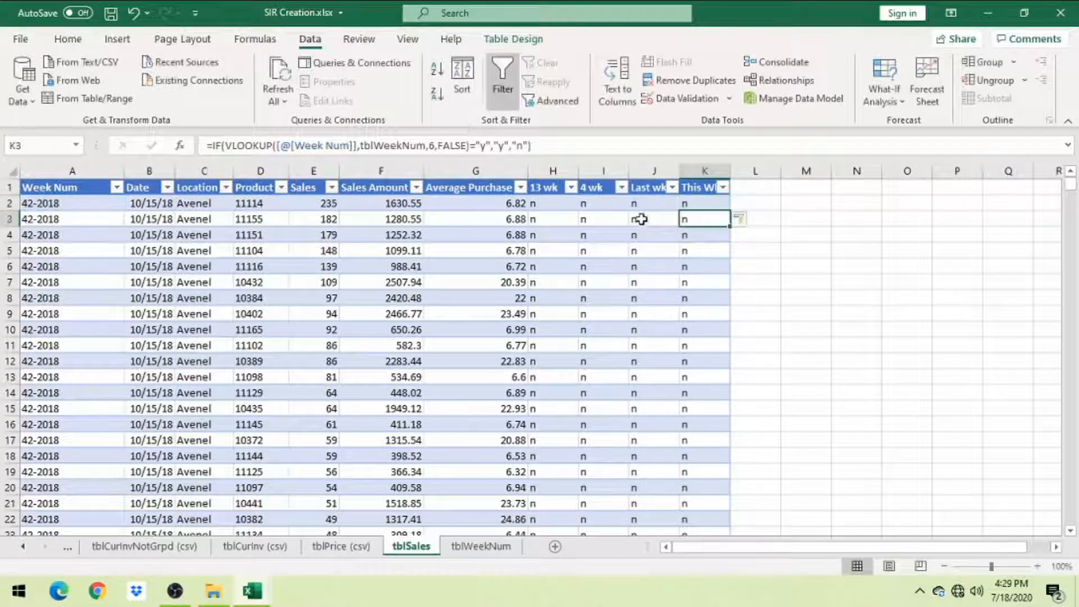
# Filter the This Wk column to only the y rows to review their weeks and dates, and clear the filter.
pyautogui.click(723, 187)
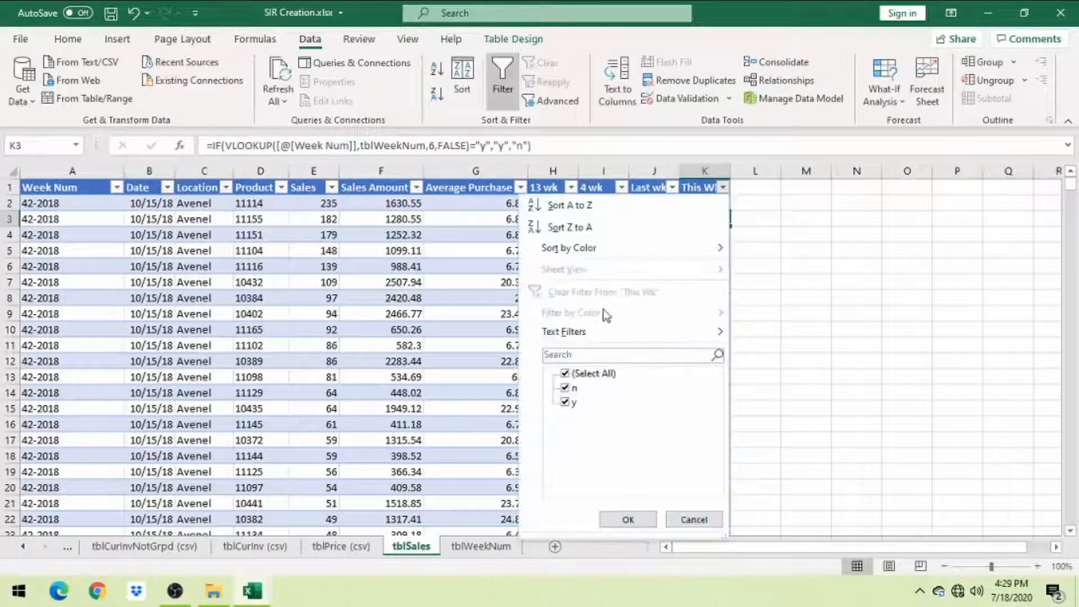
pyautogui.click(564, 388)
pyautogui.click(628, 519)
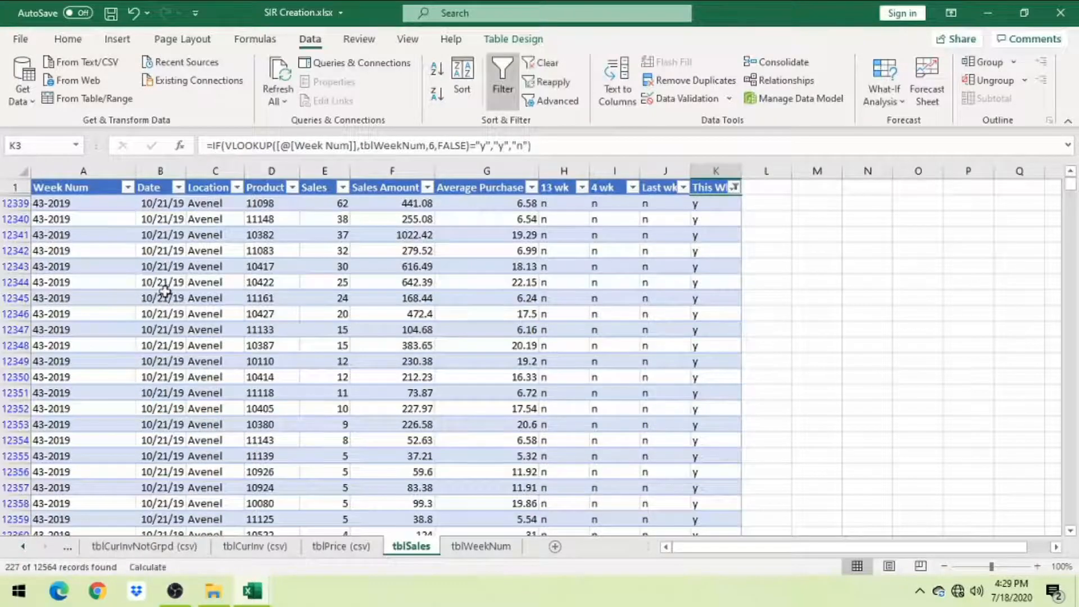
pyautogui.scroll(-8, 175, 345)
pyautogui.scroll(-17, 175, 345)
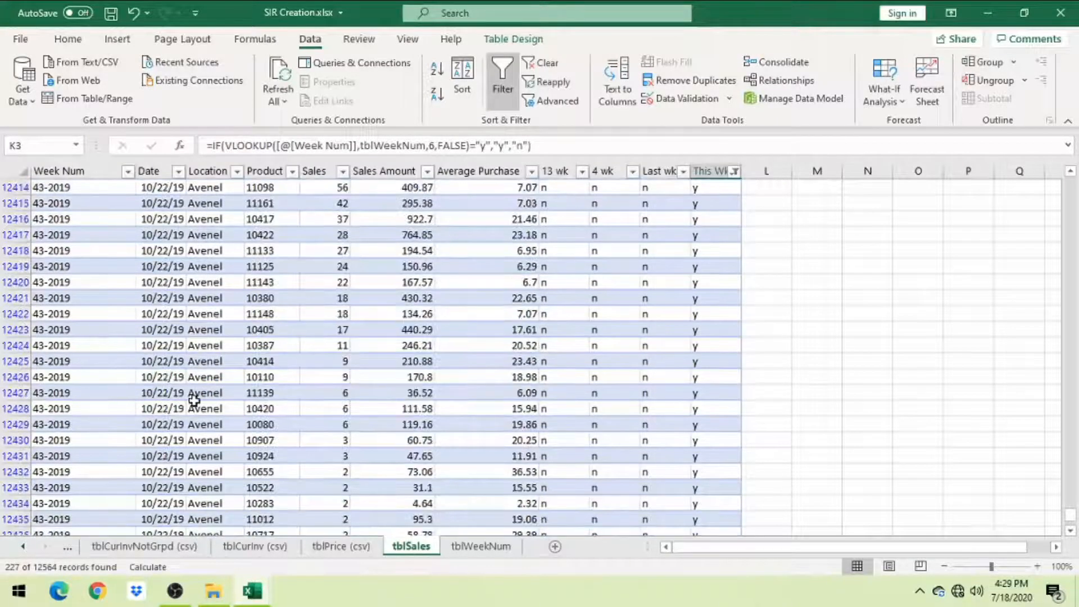
pyautogui.scroll(-20, 194, 400)
pyautogui.scroll(6, 169, 438)
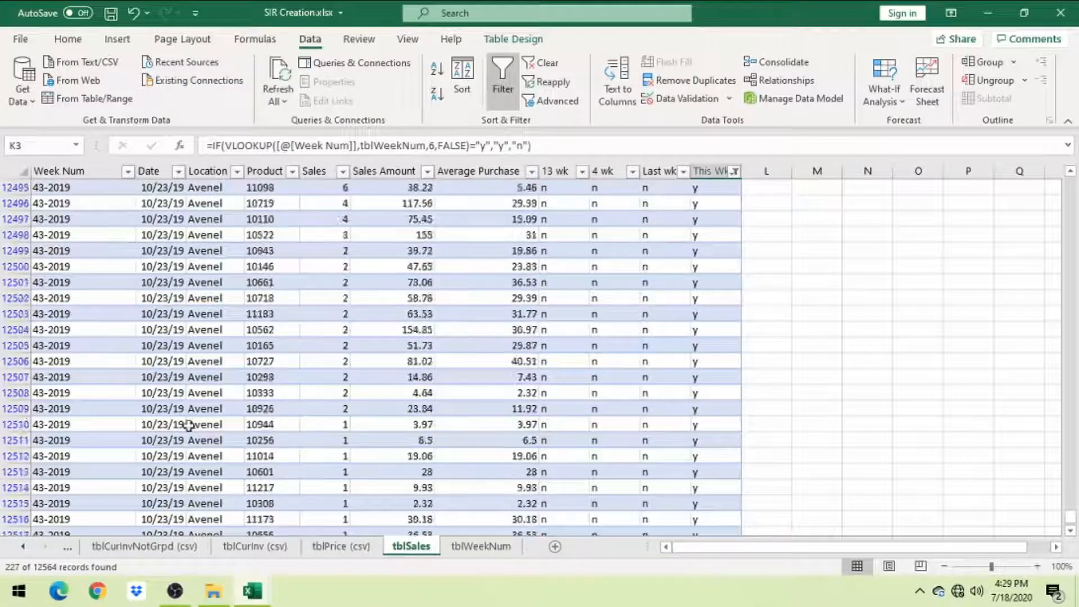
pyautogui.hotkey('ctrl', 'Home')
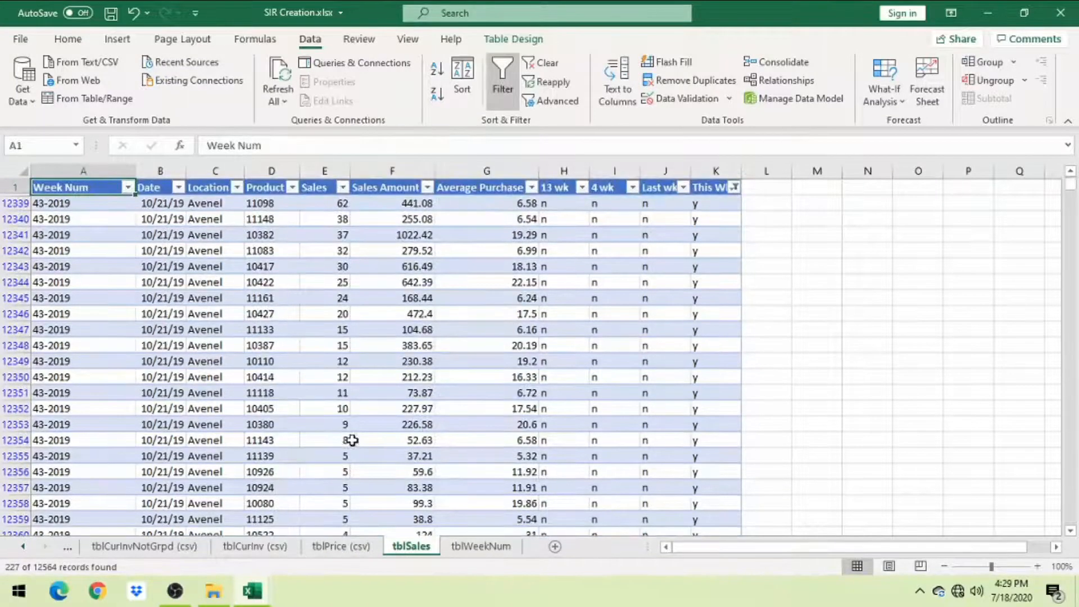
pyautogui.click(195, 199)
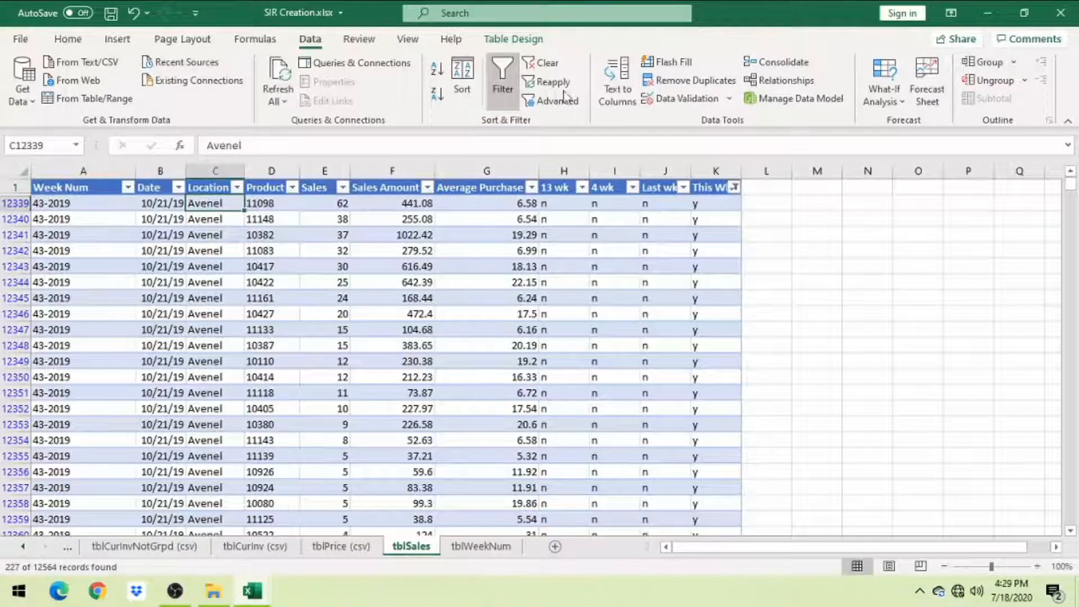
pyautogui.click(539, 63)
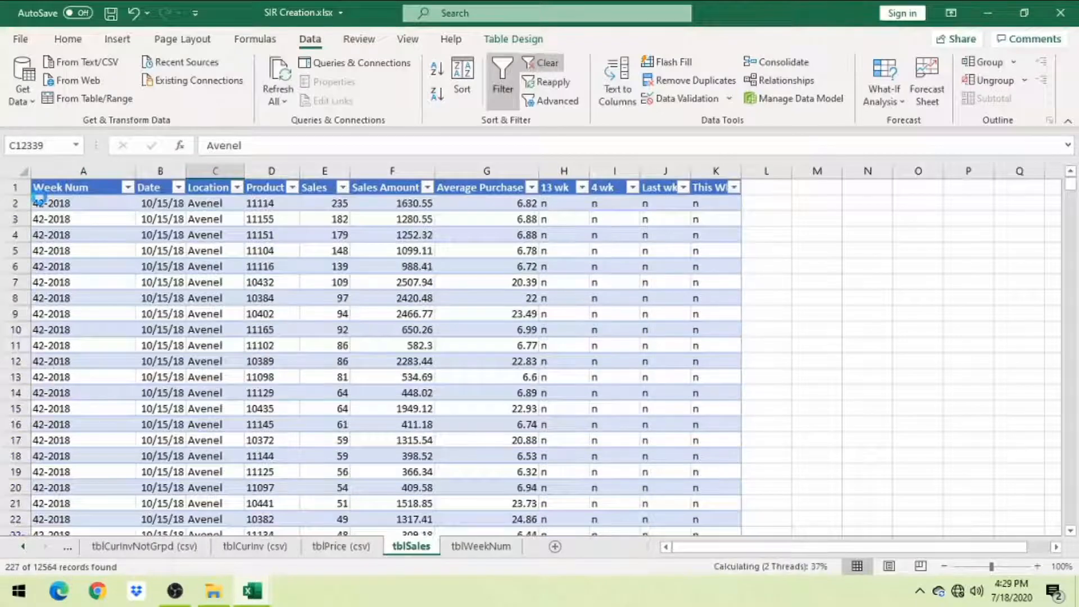
pyautogui.click(77, 204)
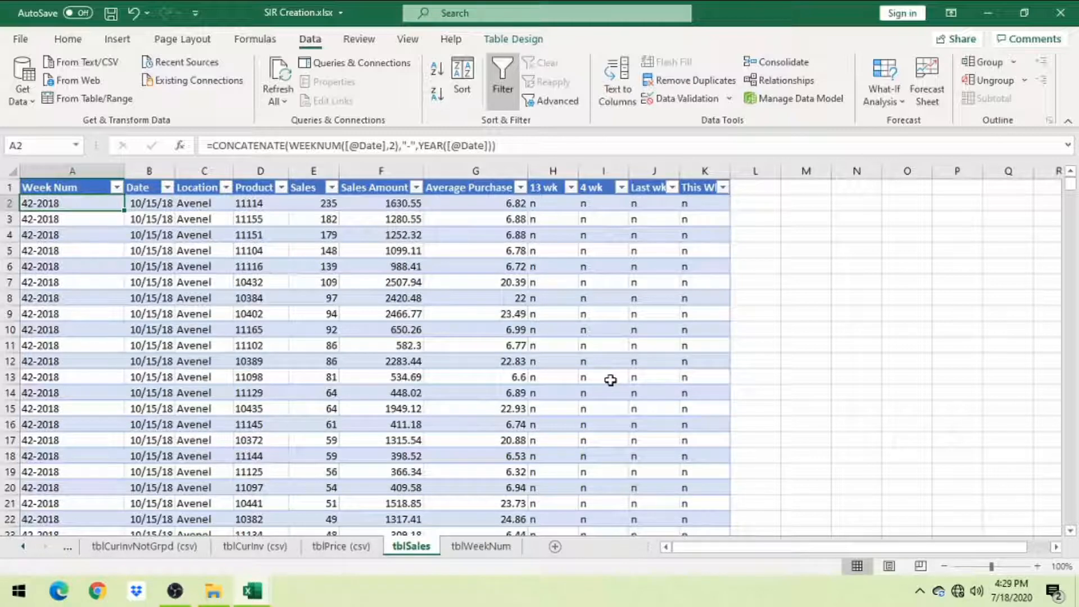
pyautogui.click(612, 362)
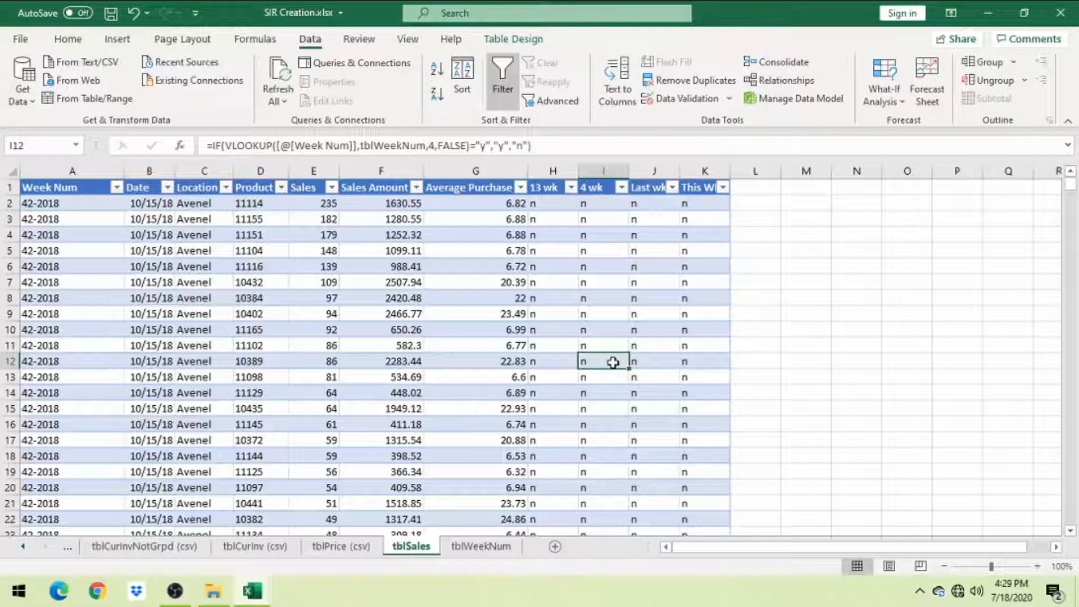
# Insert a PivotTable based on tblSales on a new worksheet.
pyautogui.click(97, 204)
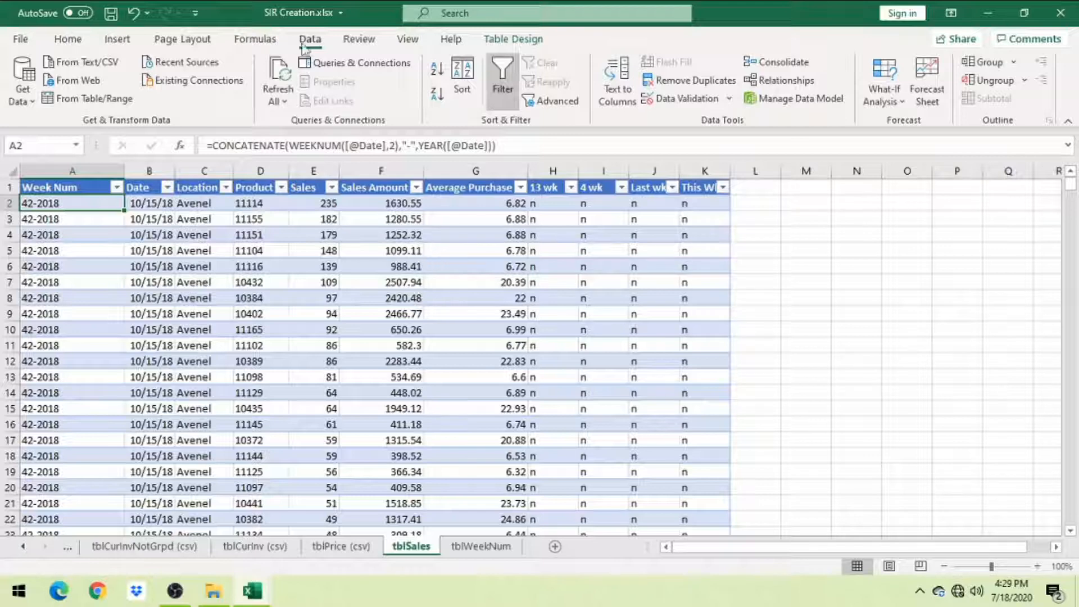
pyautogui.click(118, 38)
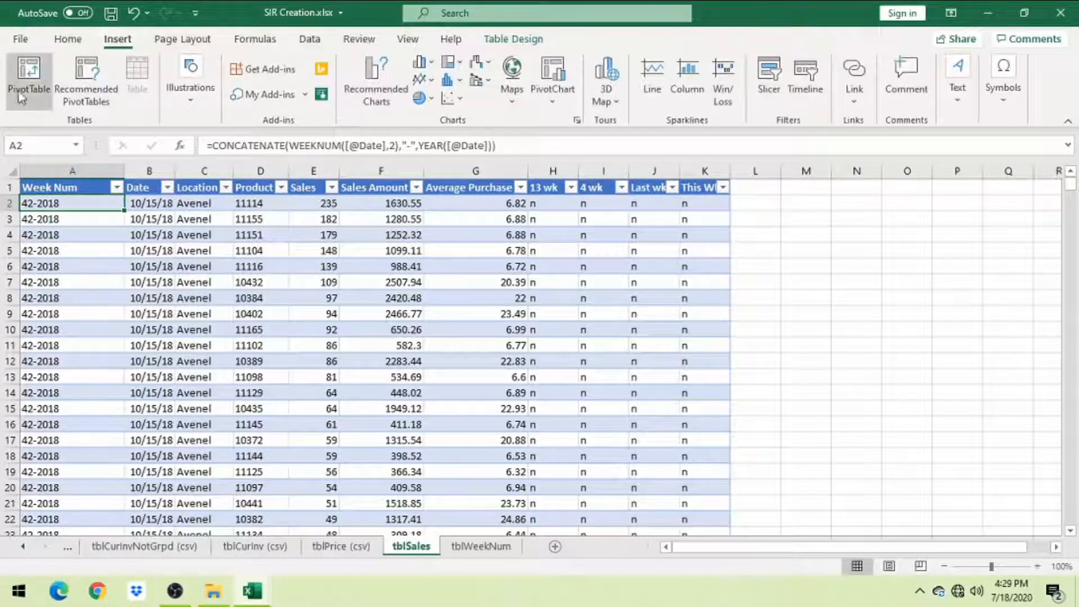
pyautogui.click(29, 73)
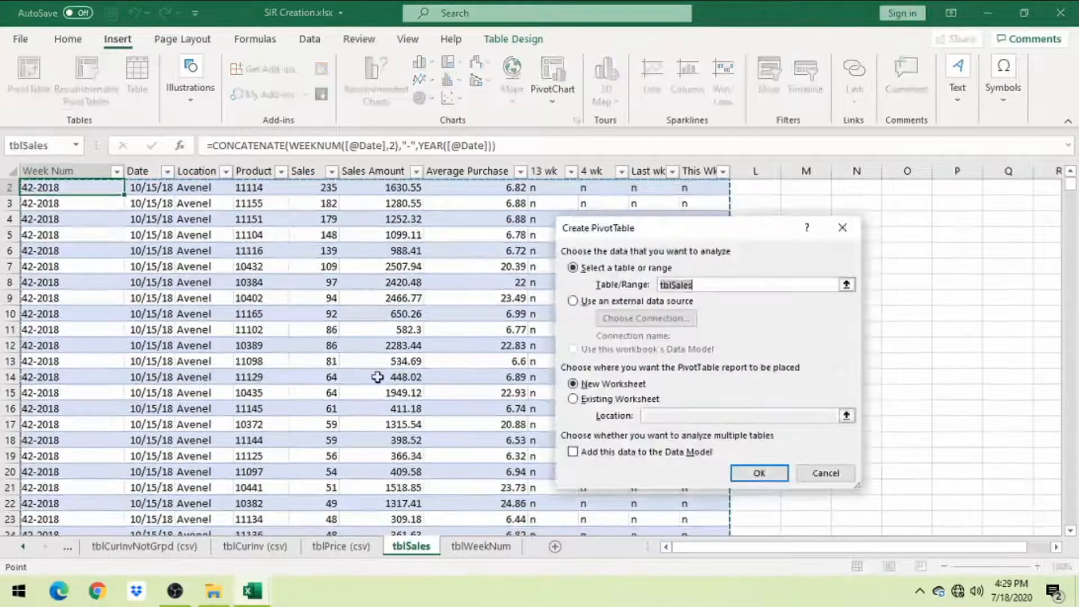
pyautogui.click(757, 473)
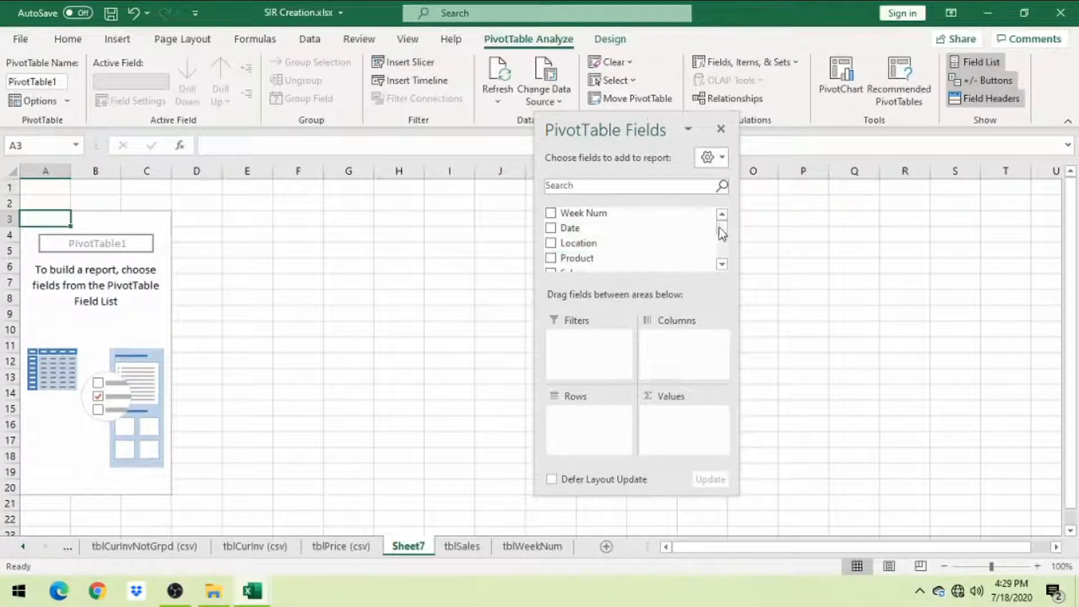
# Add 13 wk as the PivotTable's report filter and Product as its row field.
pyautogui.moveTo(722, 229); pyautogui.dragTo(590, 351)
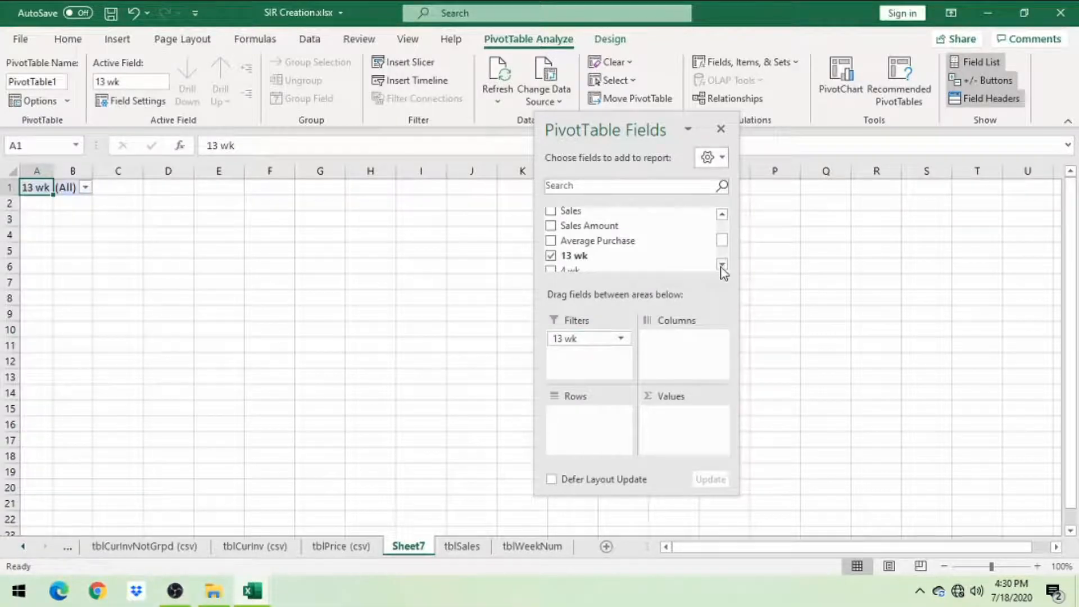
pyautogui.scroll(-2, 722, 267)
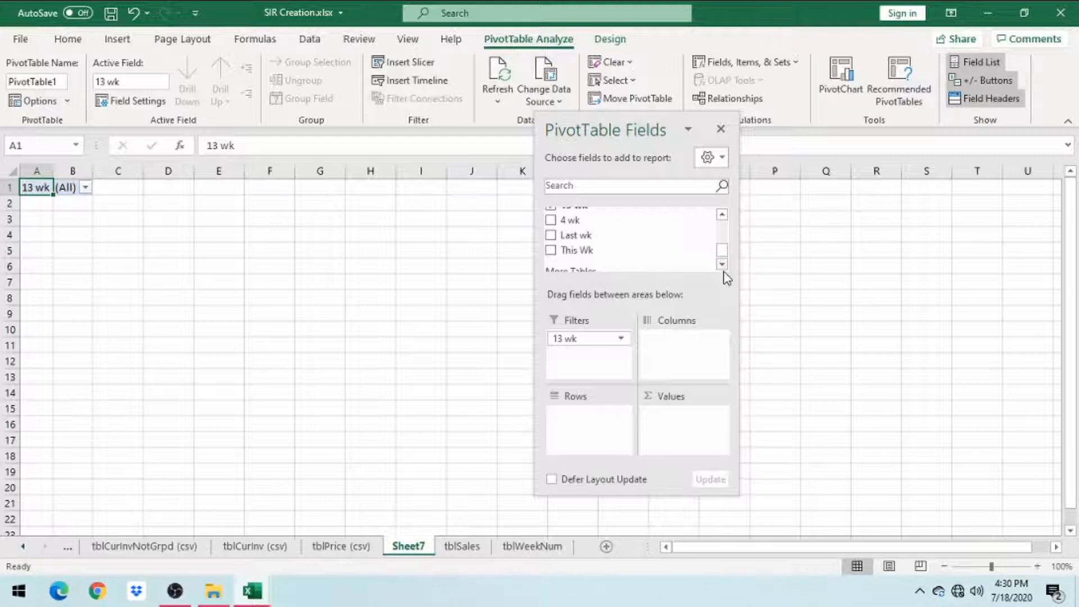
pyautogui.scroll(3, 614, 246)
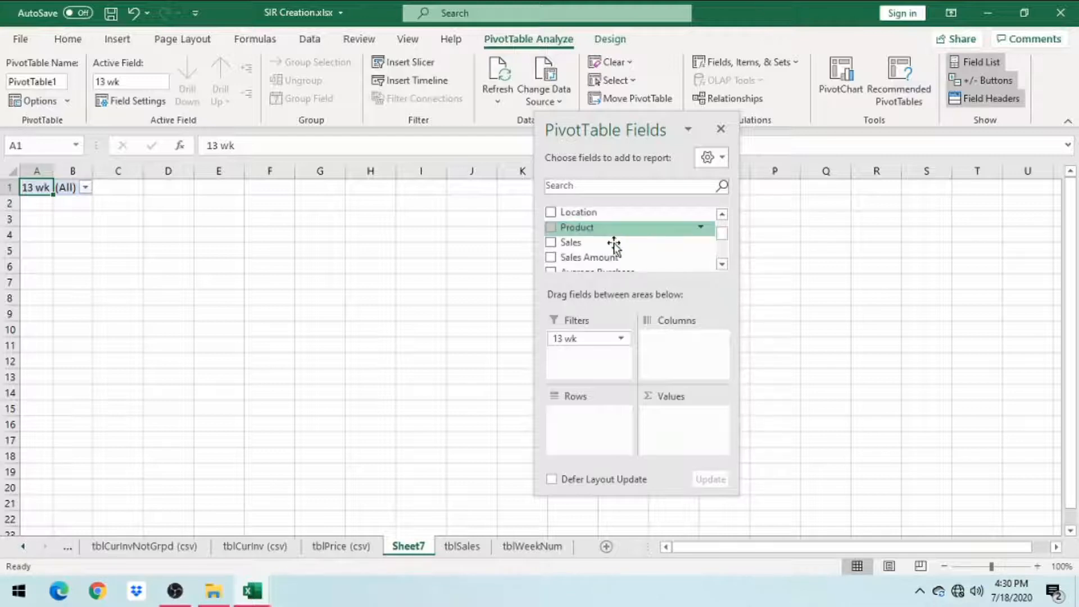
pyautogui.click(614, 245)
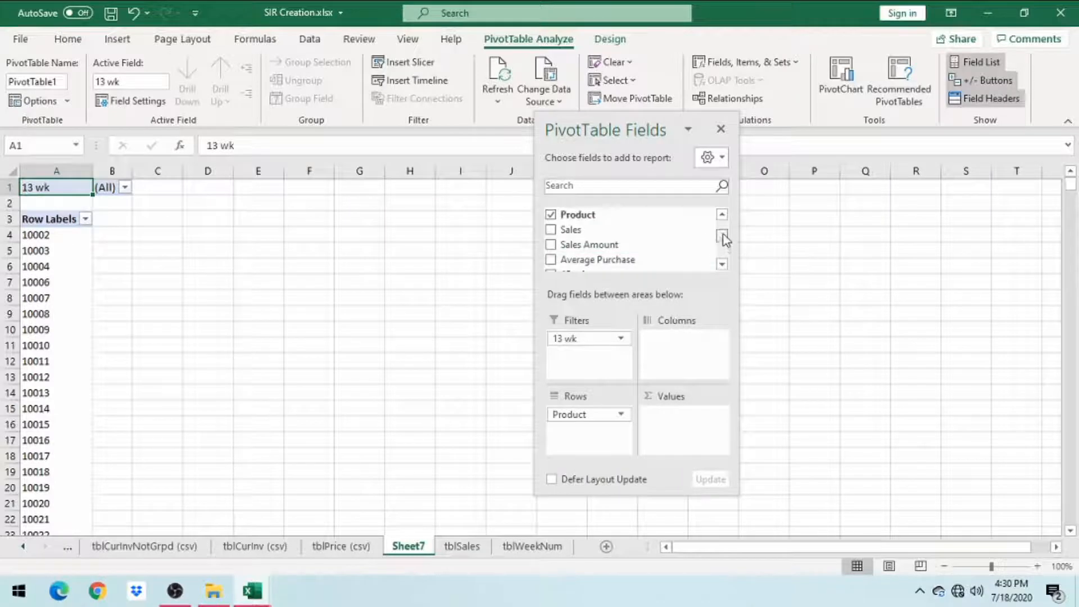
# Add Week Num to the PivotTable's values as a count and close the field list.
pyautogui.moveTo(721, 236); pyautogui.dragTo(724, 228)
pyautogui.moveTo(611, 218); pyautogui.dragTo(677, 428)
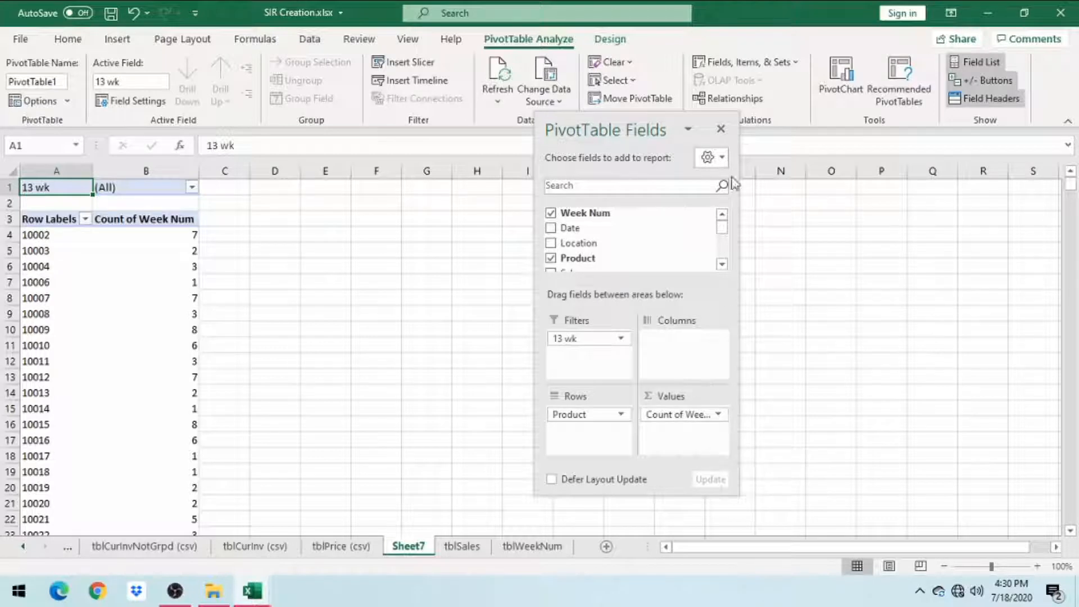
pyautogui.click(721, 131)
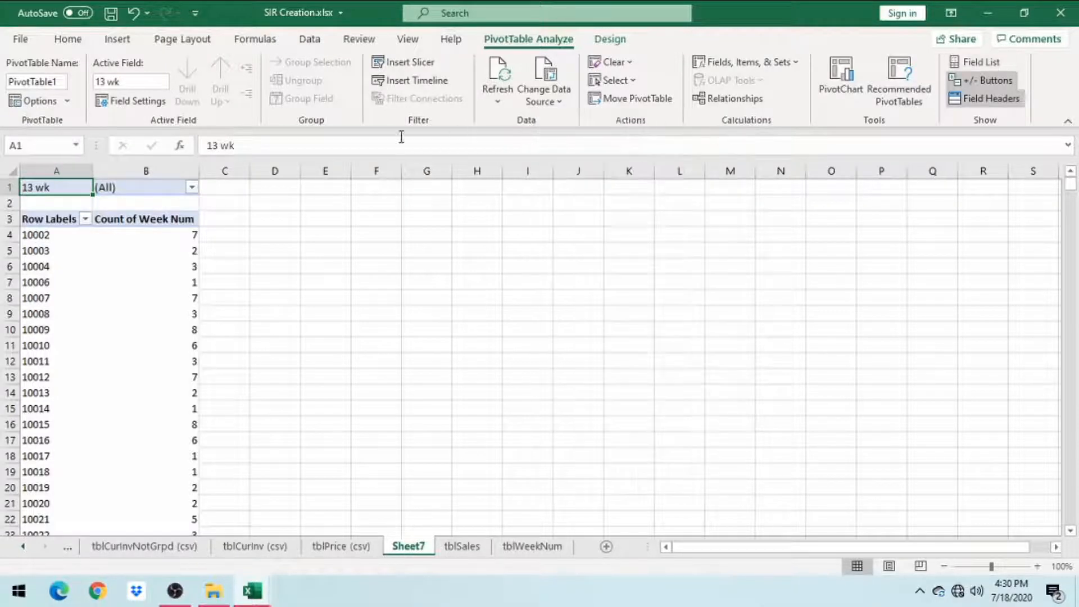
pyautogui.click(170, 234)
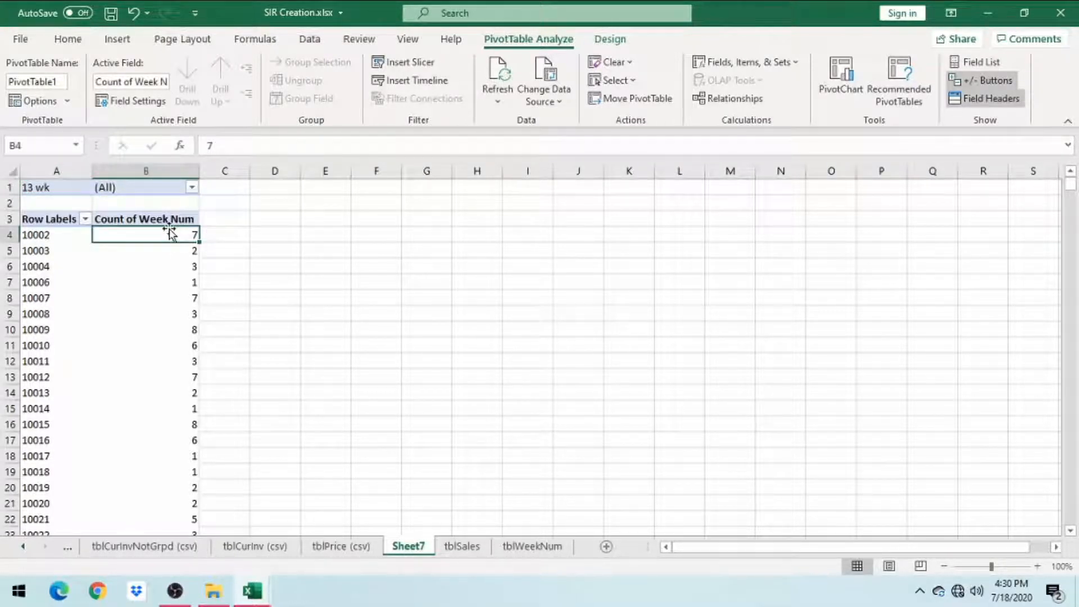
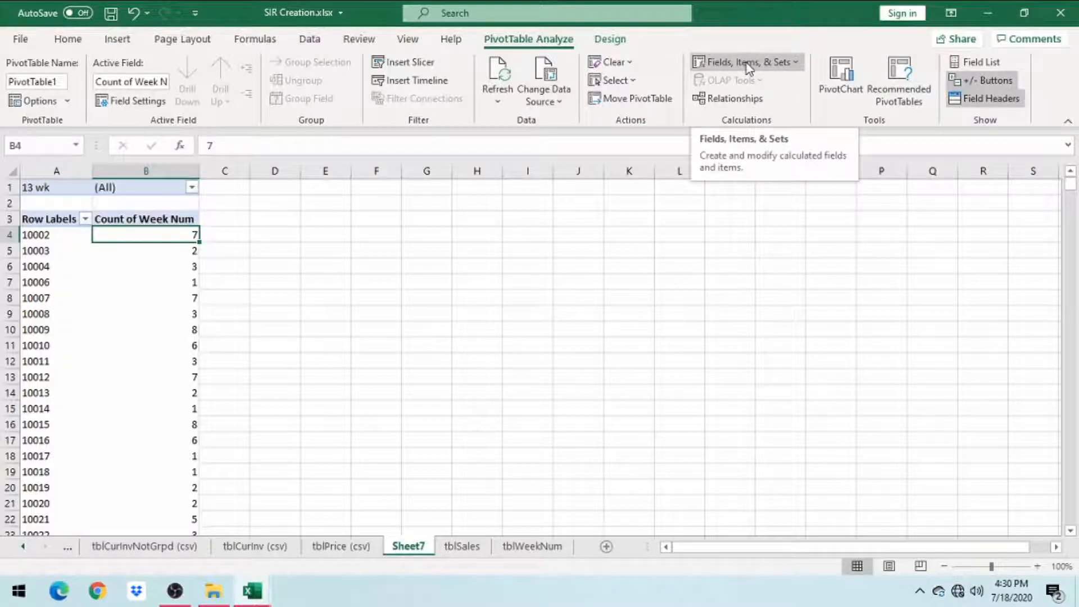
# Add a calculated field named clc 13 wk avg units to the PivotTable with the formula = Sales/13.
pyautogui.click(746, 63)
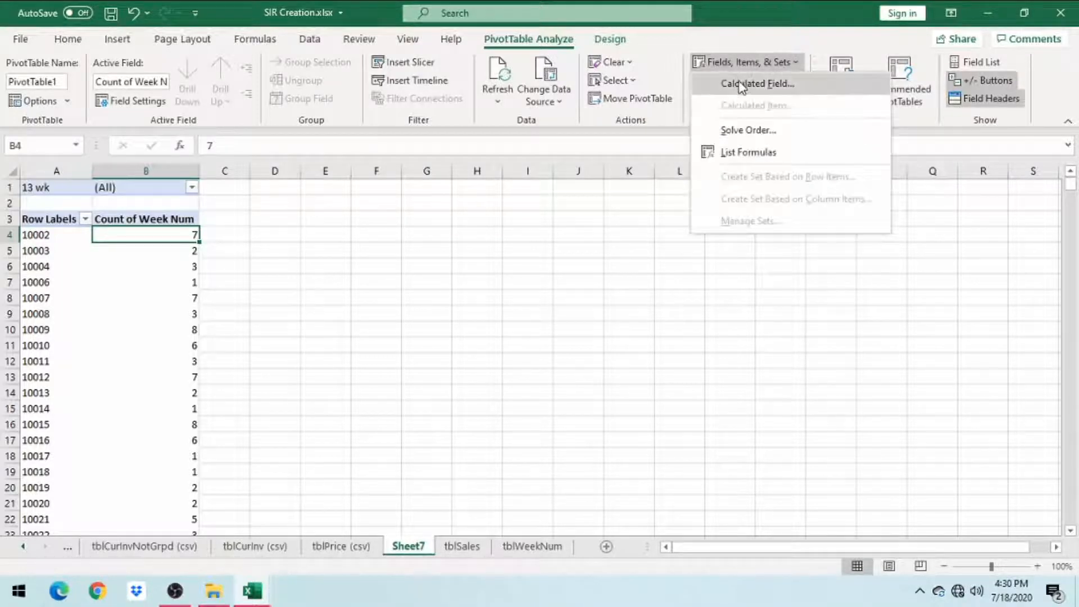
pyautogui.click(740, 84)
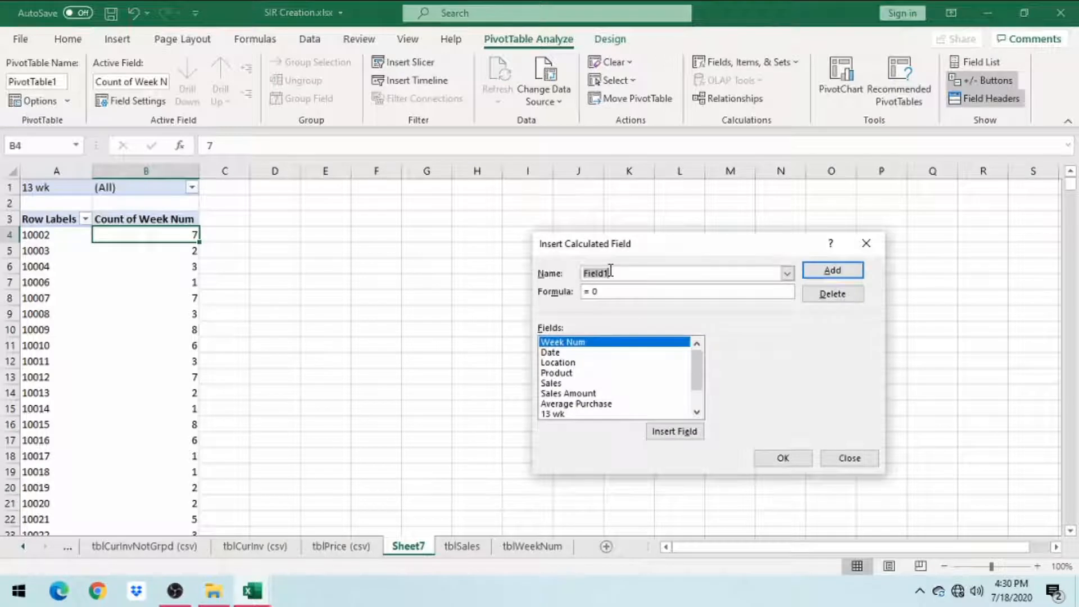
pyautogui.write('d')
pyautogui.write('wk av')
pyautogui.write('g units')
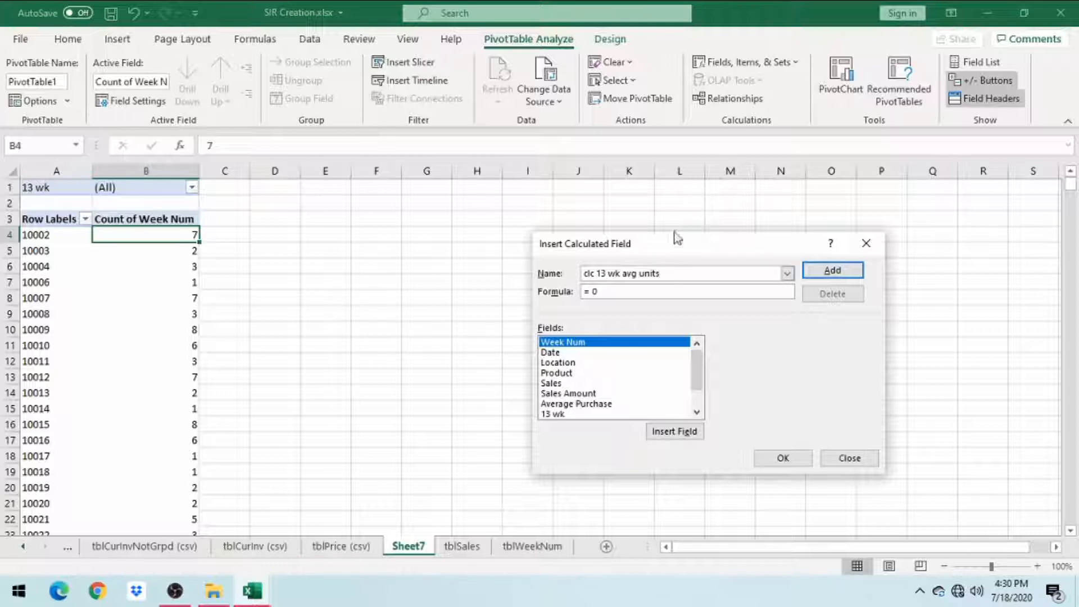
pyautogui.click(619, 292)
pyautogui.click(559, 383)
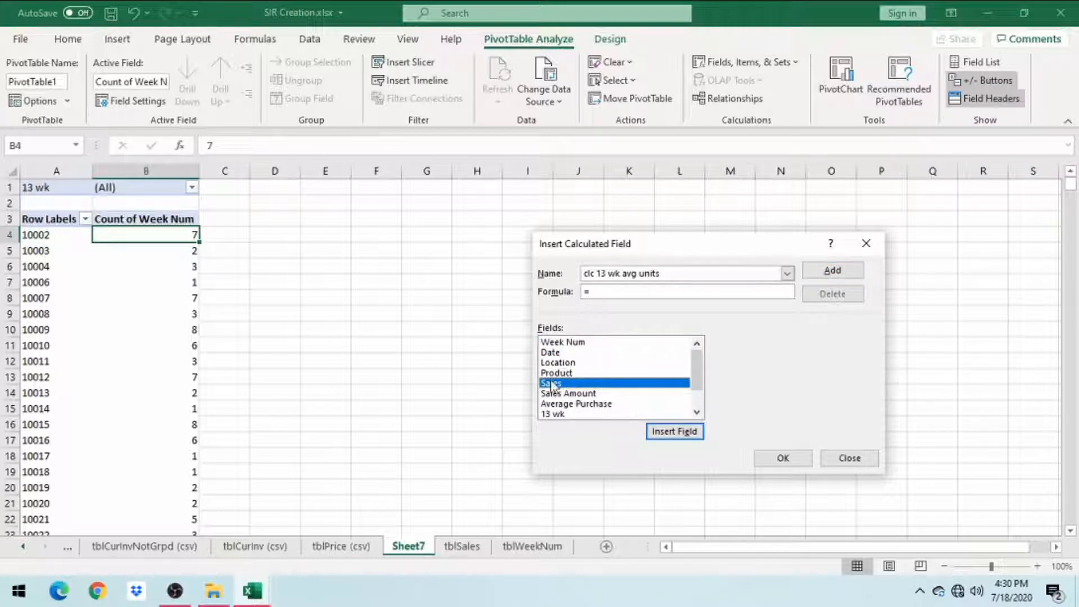
pyautogui.click(662, 432)
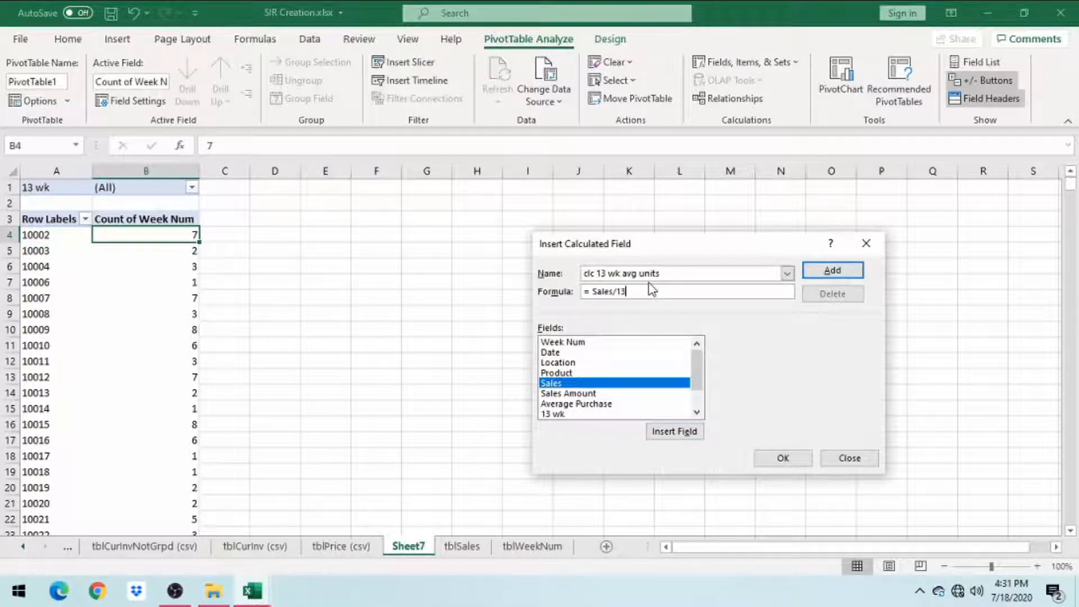
pyautogui.click(794, 460)
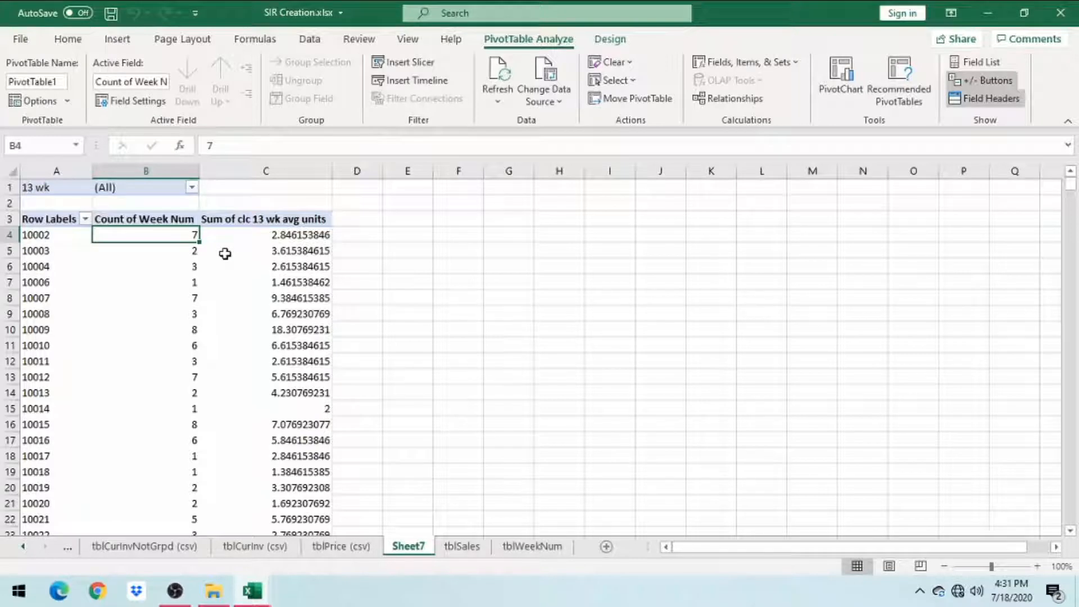
# Add a second calculated field named clc 13 wk avg Dollars with the formula = 'Sales Amount'/13.
pyautogui.moveTo(225, 254)
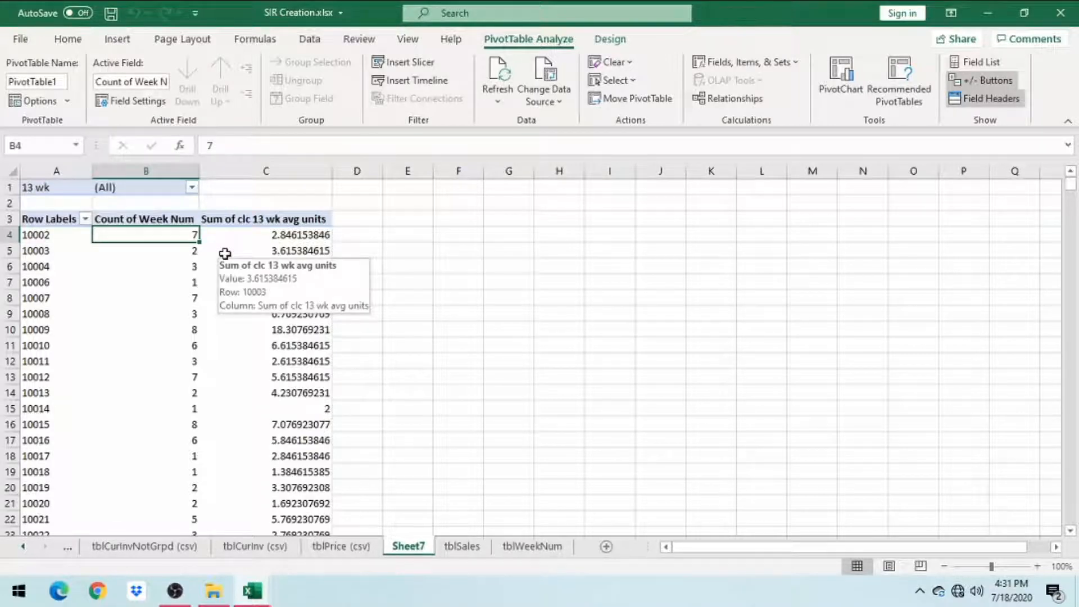
pyautogui.click(264, 235)
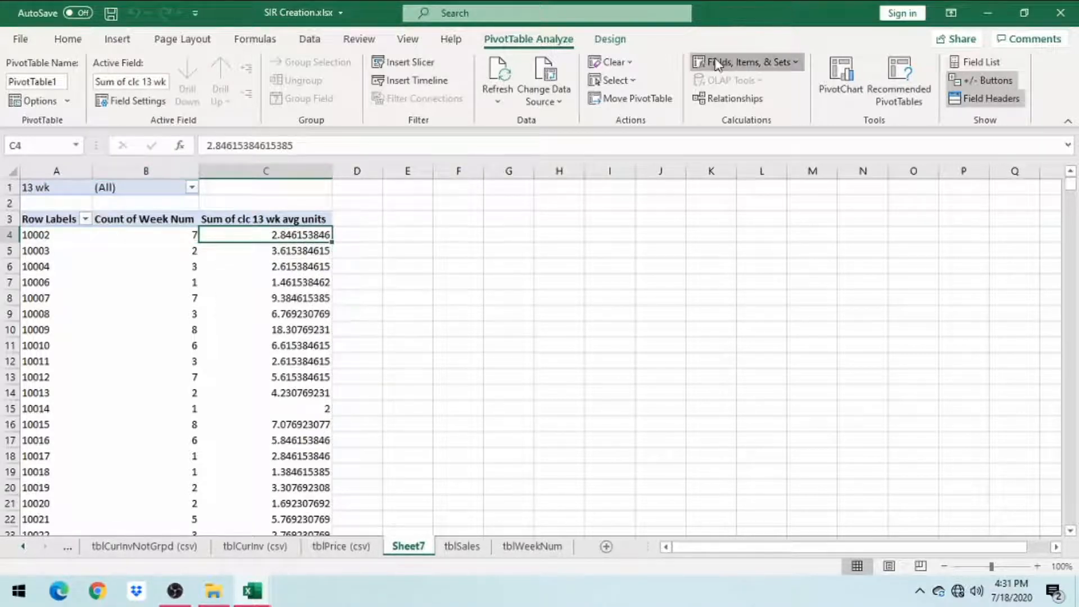
pyautogui.click(716, 62)
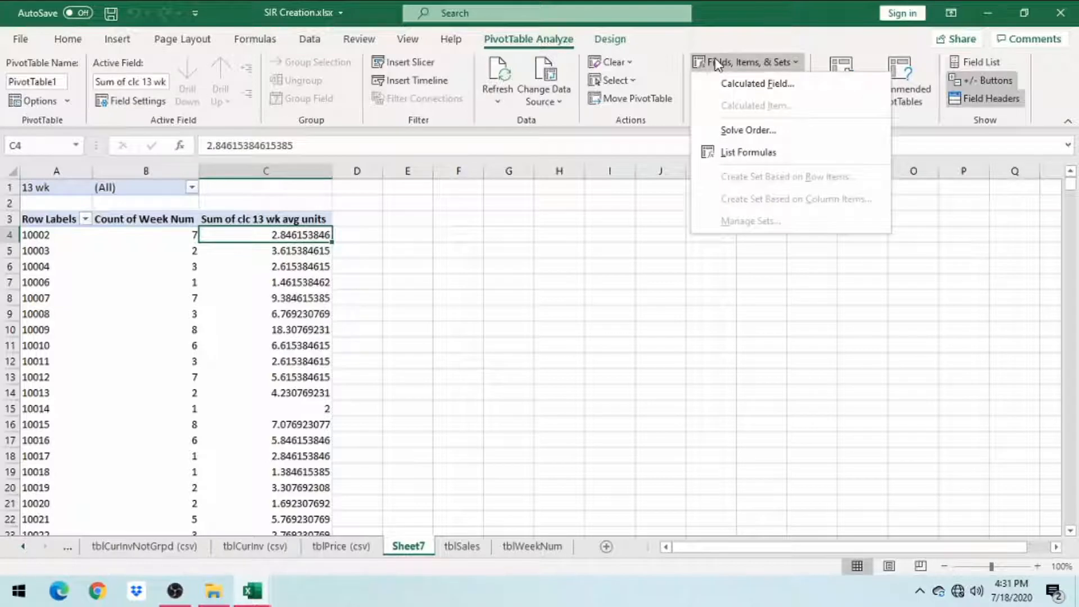
pyautogui.click(730, 83)
pyautogui.write('clc')
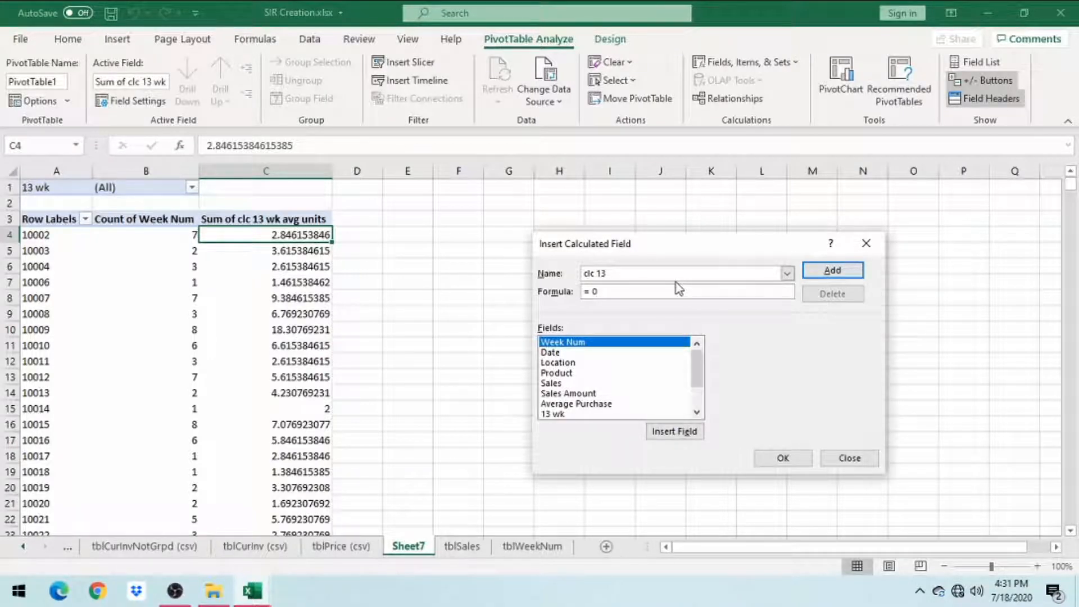
pyautogui.write('13 wk avg Dollars')
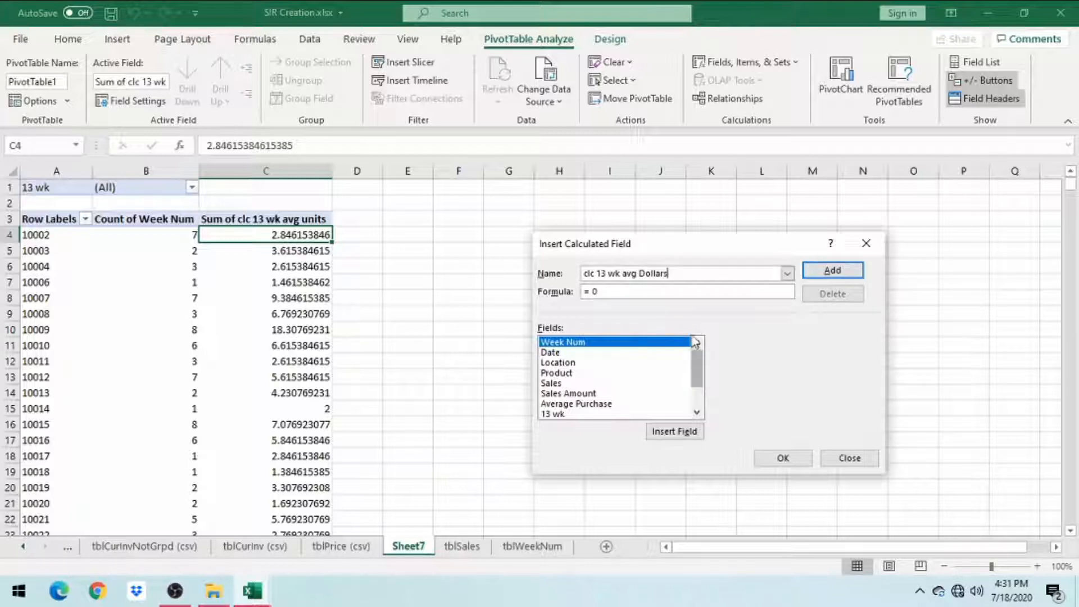
pyautogui.click(616, 292)
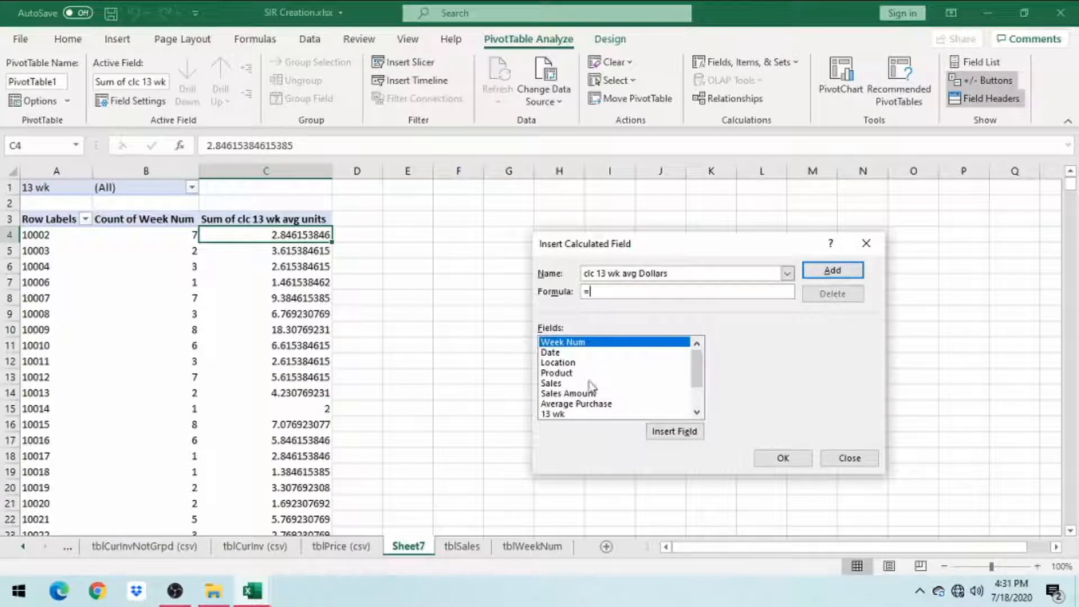
pyautogui.doubleClick(566, 393)
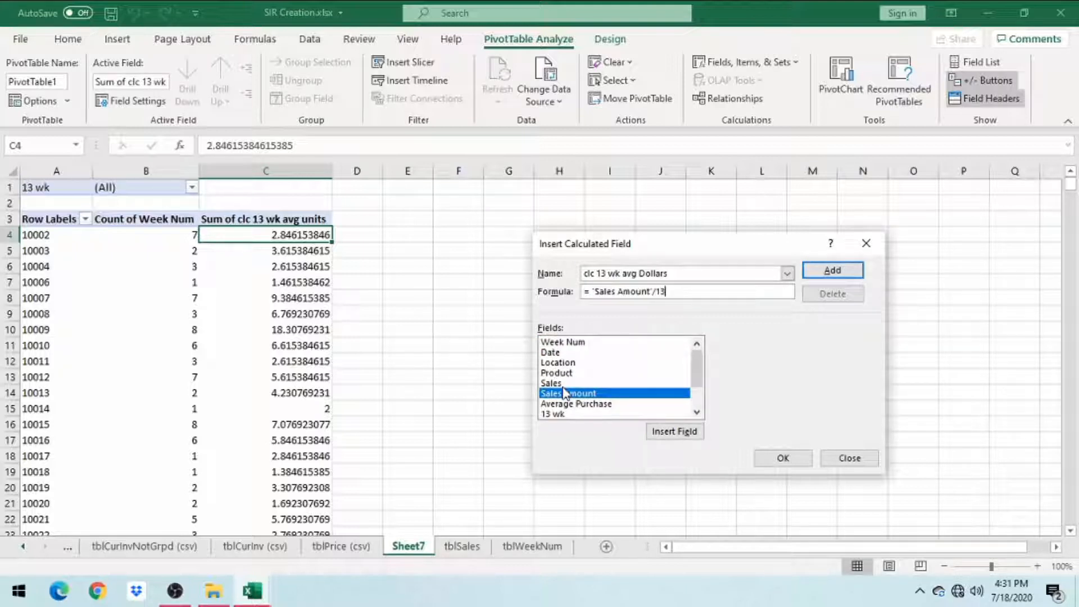
pyautogui.click(779, 460)
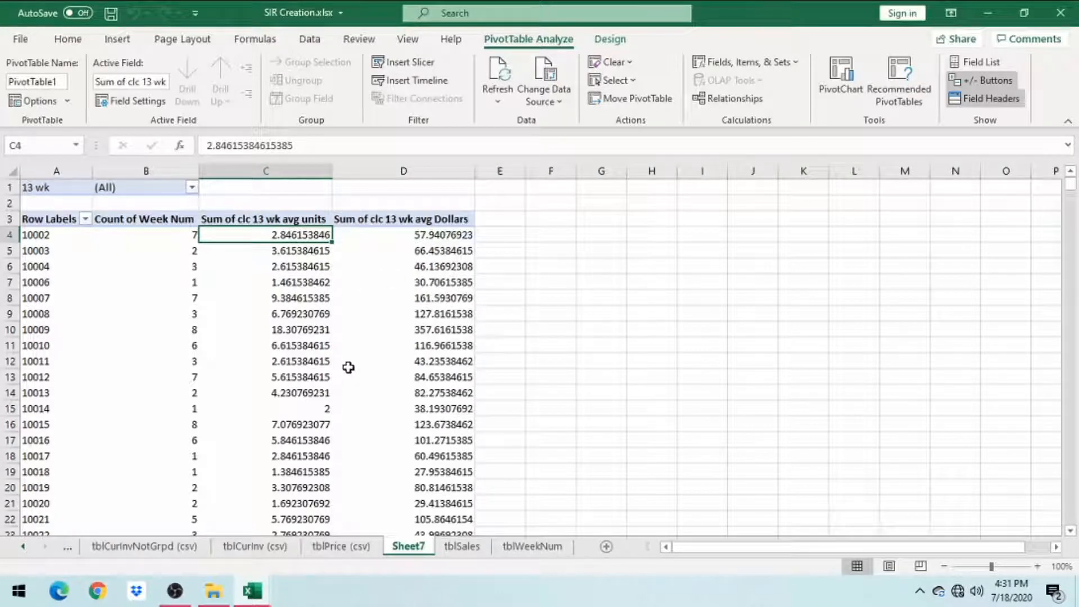
# Rename the PivotTable's worksheet as pvt13Avg.
pyautogui.doubleClick(425, 551)
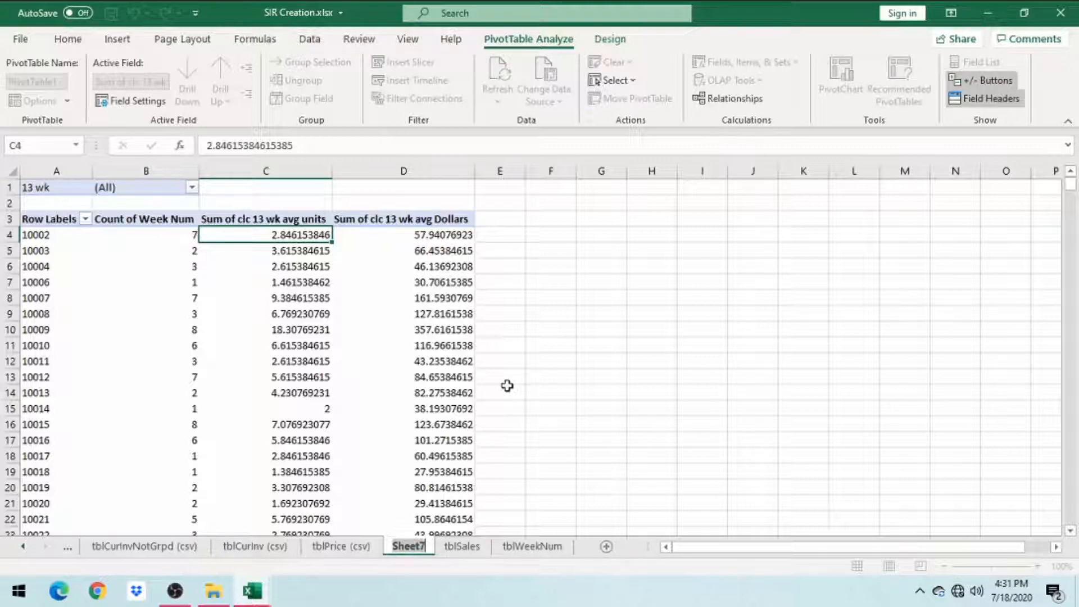
pyautogui.write('pvt')
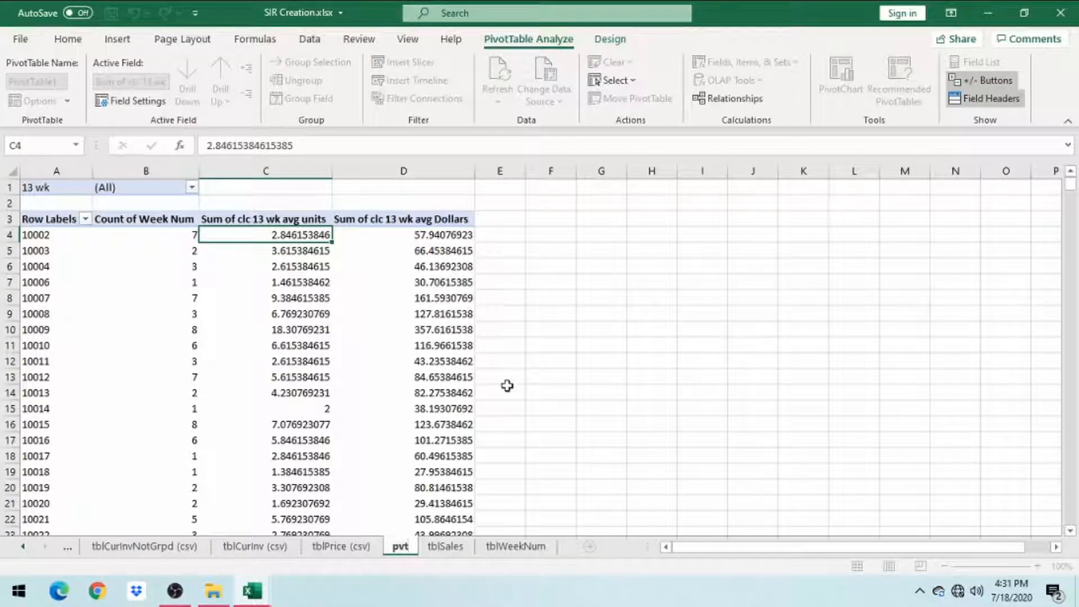
pyautogui.write('13')
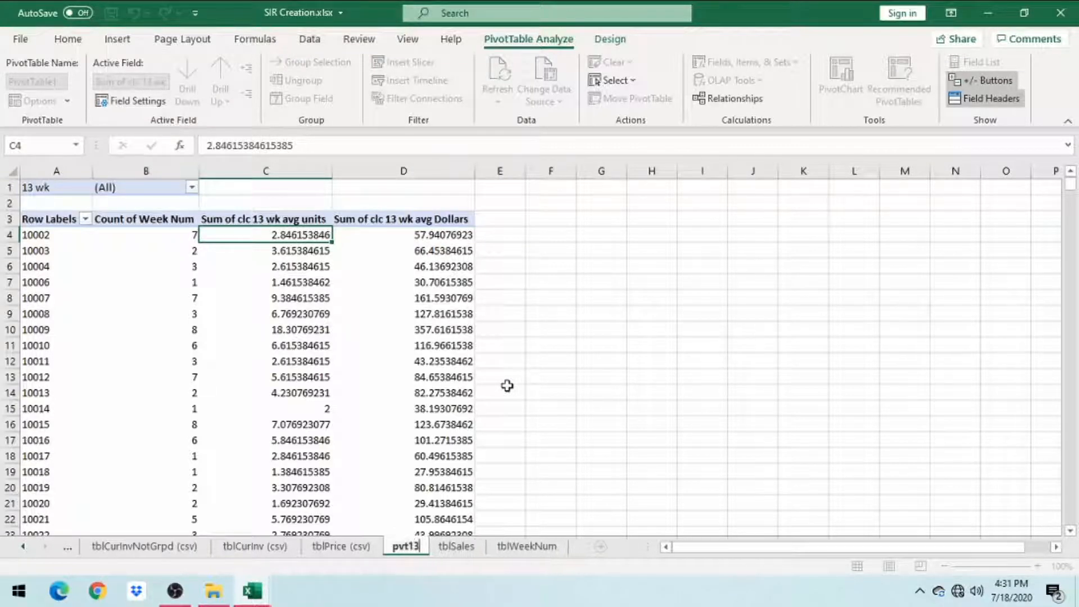
pyautogui.press('BackSpace')
pyautogui.write('Avg')
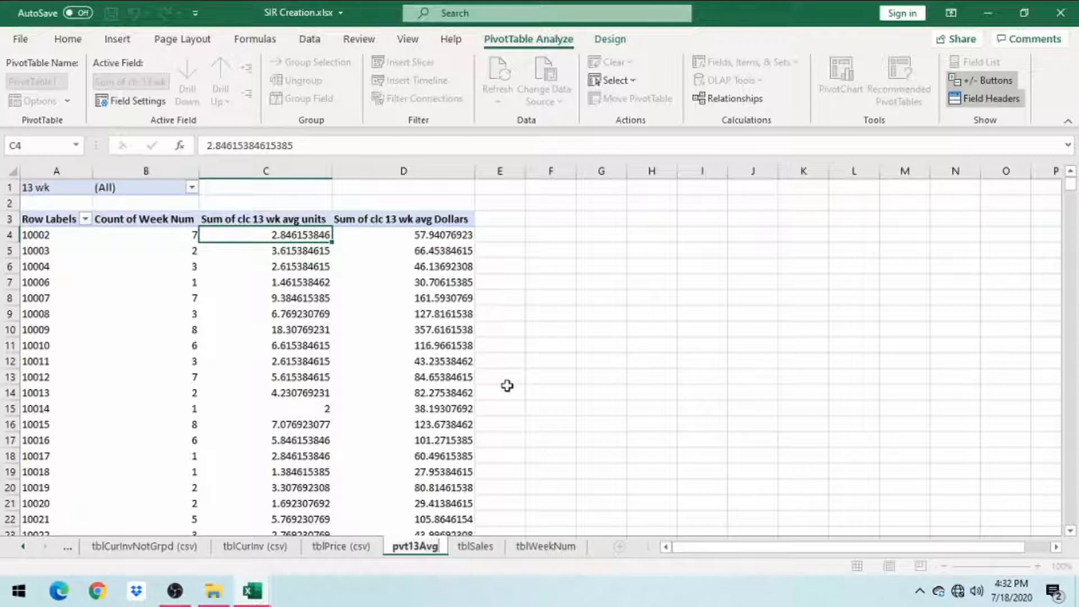
pyautogui.click(376, 286)
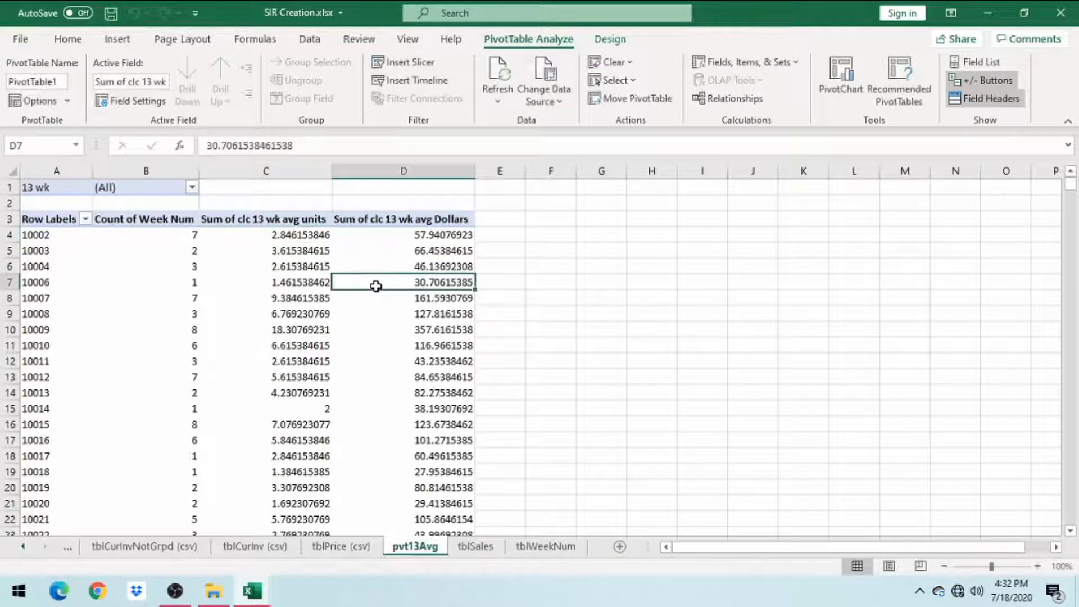
# Copy the worksheet name and use it to rename the PivotTable as pvt13Avg.
pyautogui.doubleClick(394, 546)
pyautogui.hotkey('ctrl', 'c')
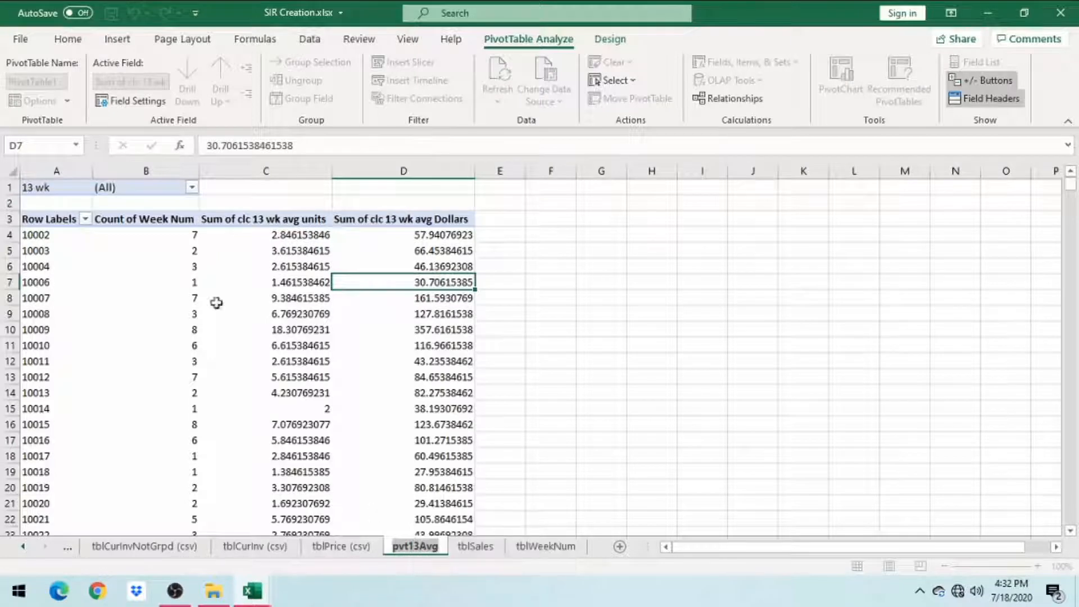
pyautogui.click(64, 244)
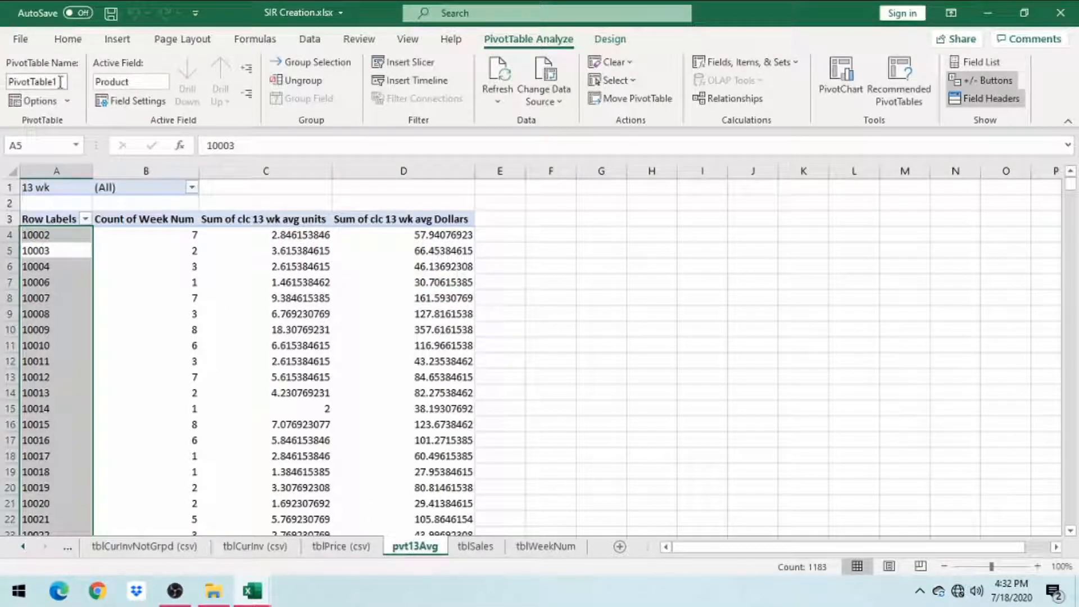
pyautogui.click(67, 81)
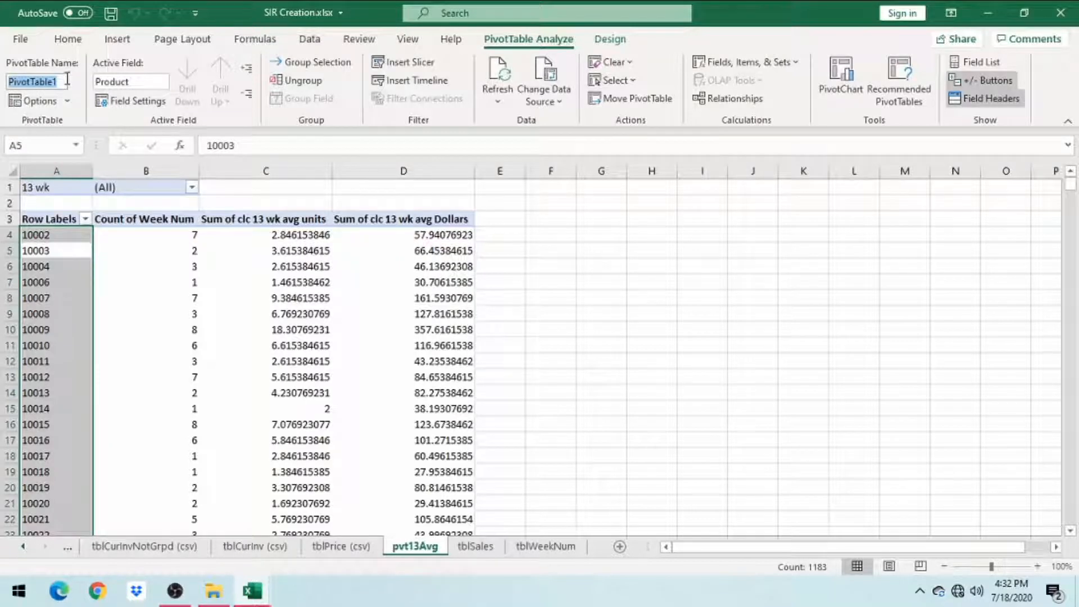
pyautogui.hotkey('ctrl', 'v')
pyautogui.press('Return')
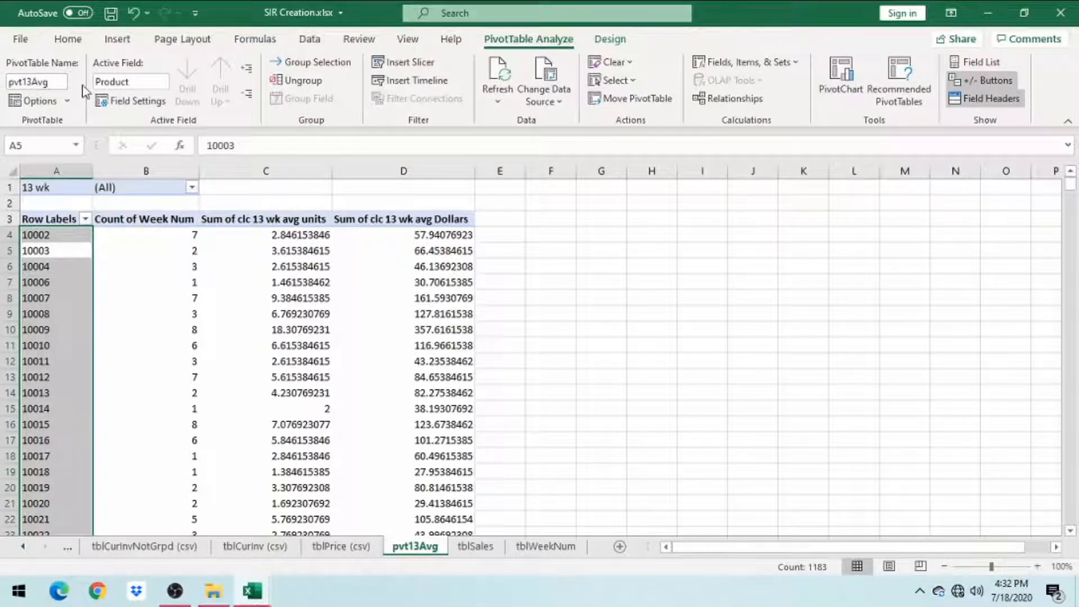
pyautogui.click(107, 268)
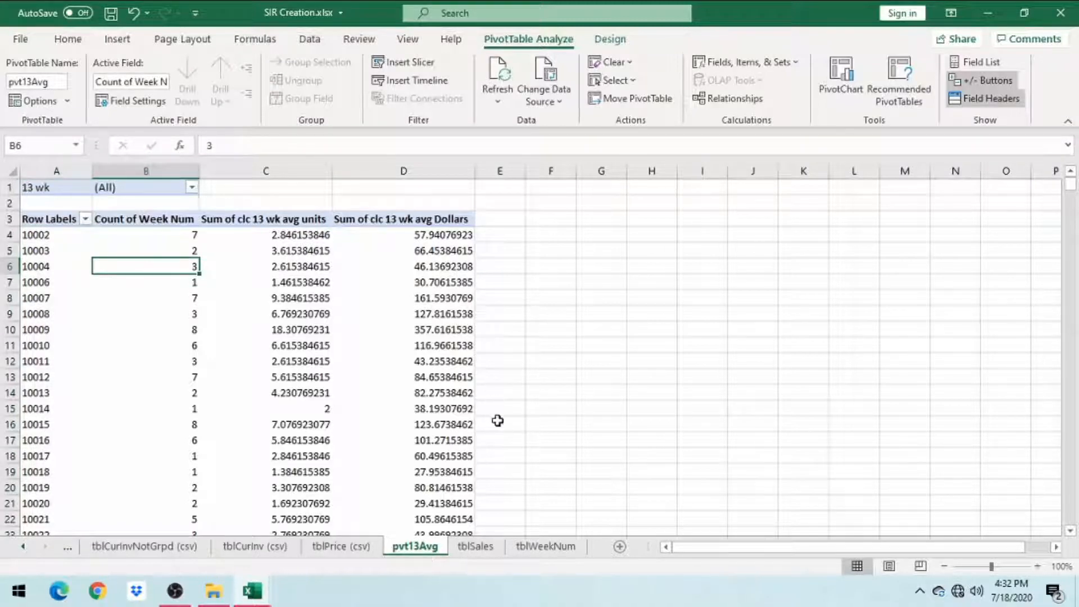
# Set the PivotTable's 13 wk report filter to y.
pyautogui.click(177, 236)
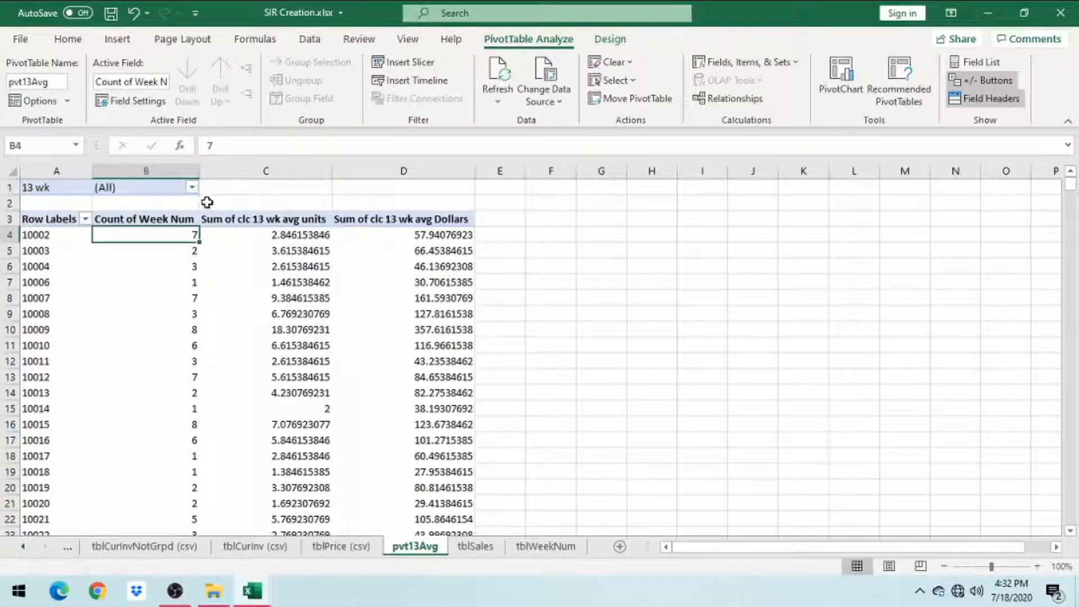
pyautogui.click(192, 187)
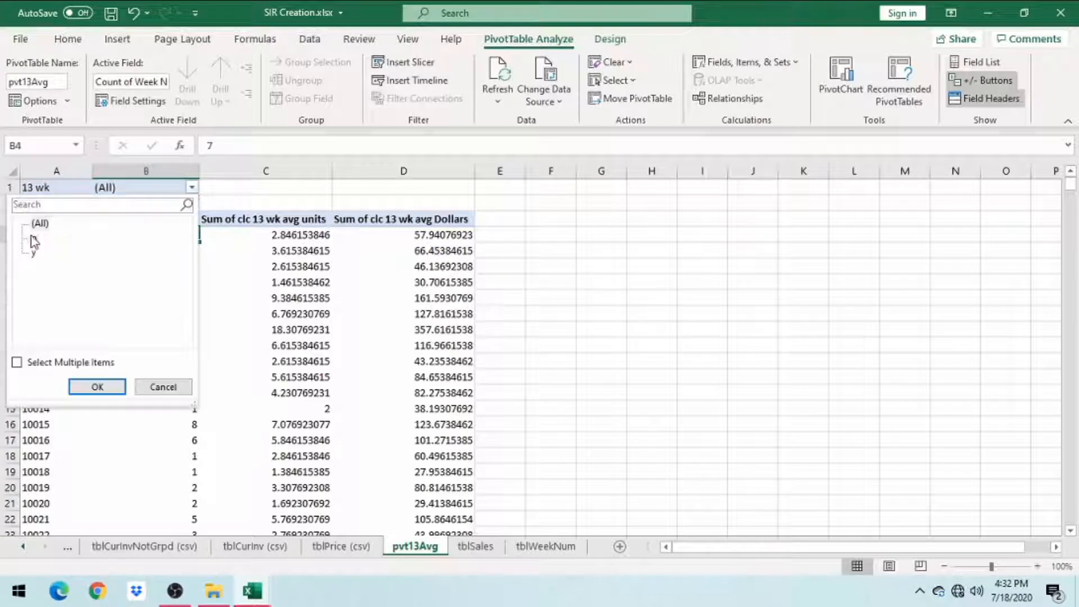
pyautogui.click(35, 254)
pyautogui.click(94, 386)
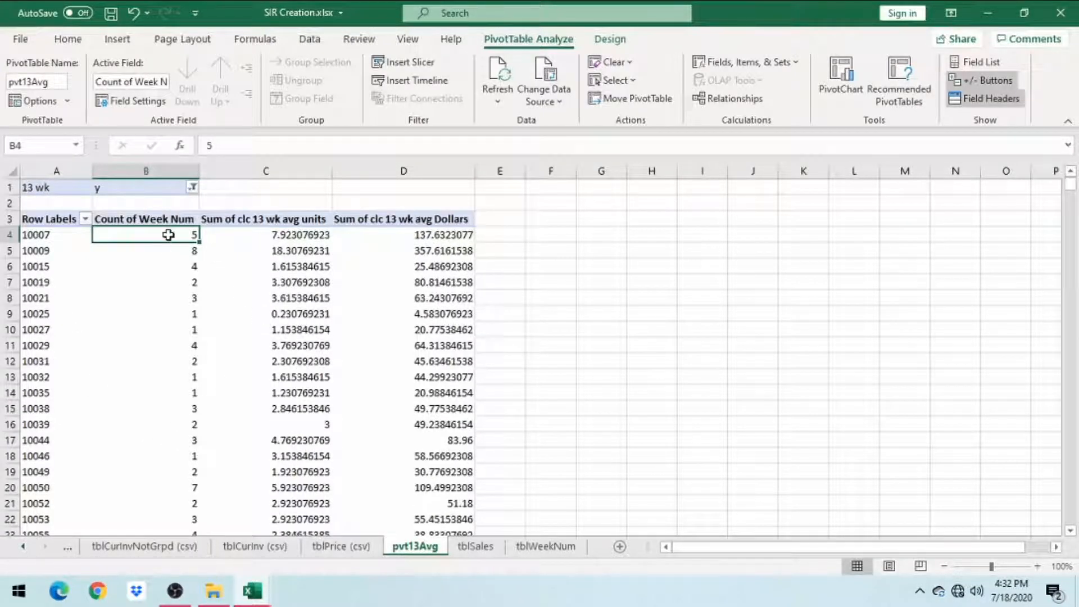
# Check the 13-week averages for the first product in the PivotTable and copy its product number, 10007.
pyautogui.click(262, 239)
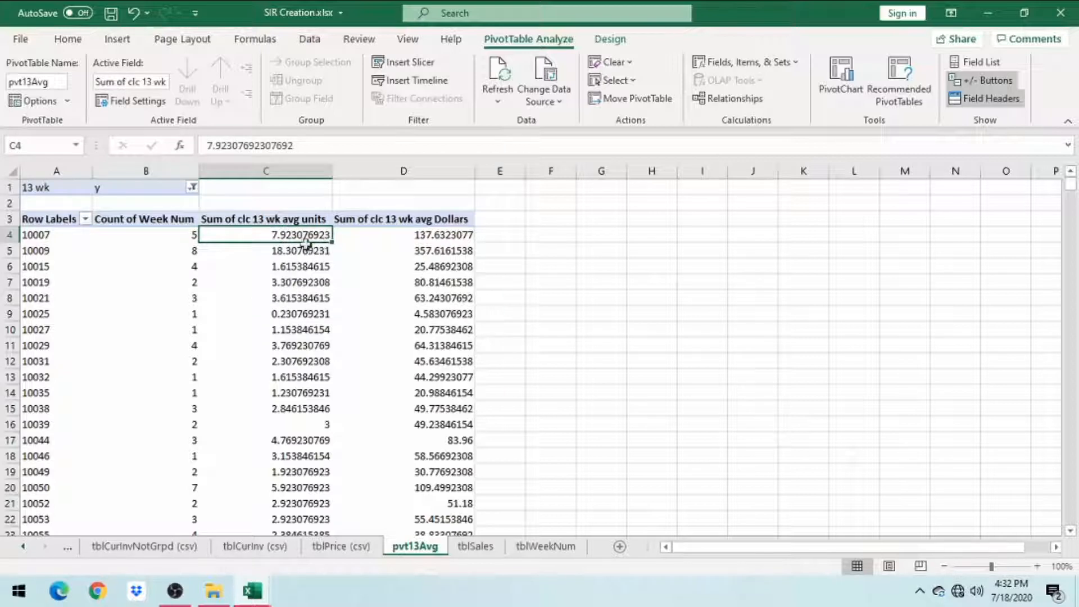
pyautogui.click(40, 235)
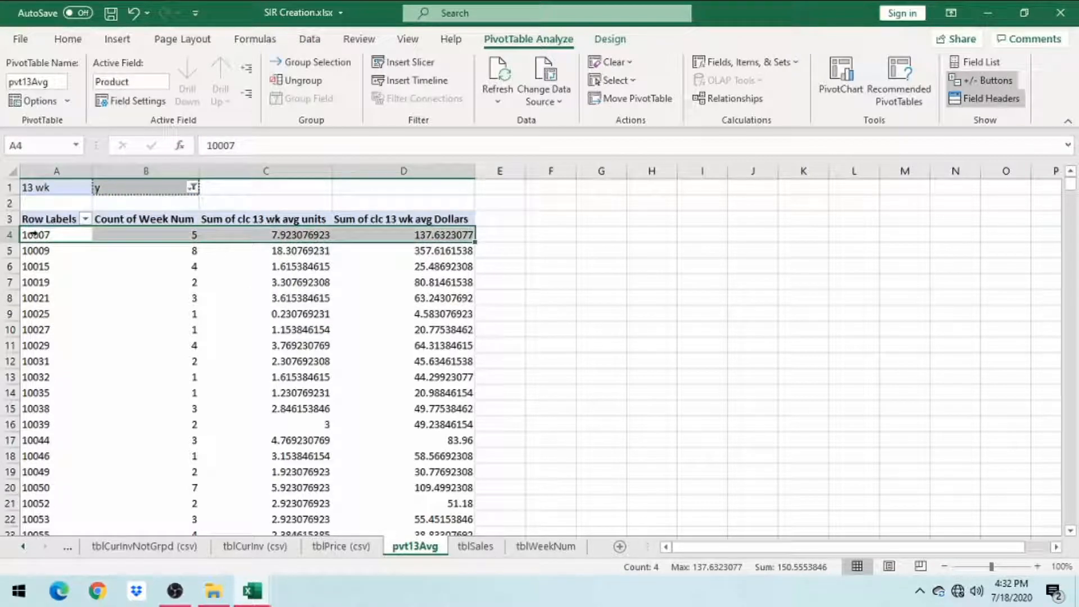
pyautogui.click(83, 235)
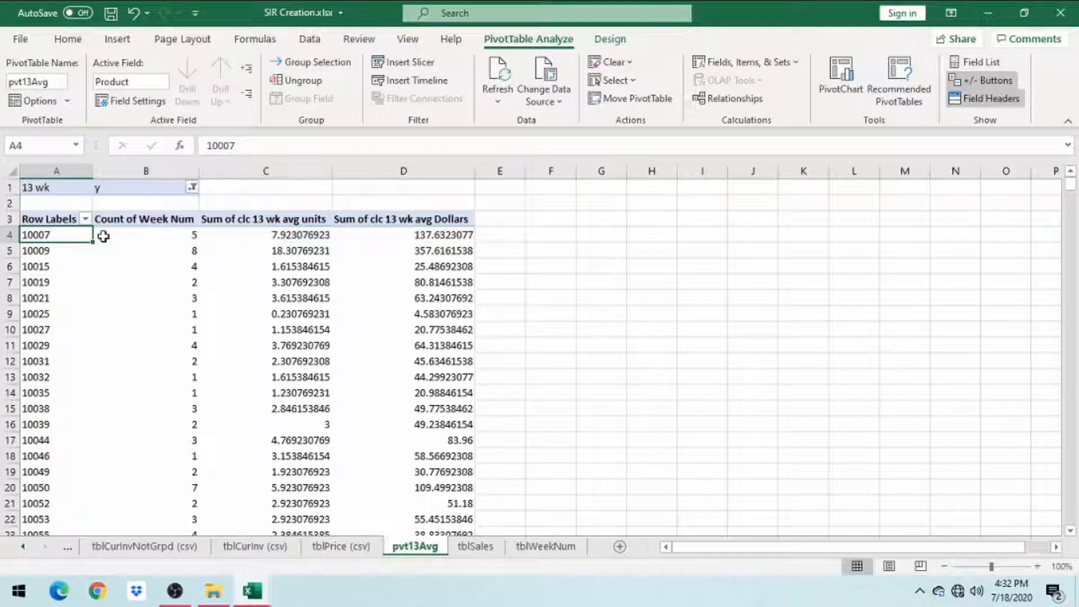
pyautogui.moveTo(103, 236)
pyautogui.hotkey('ctrl', 'c')
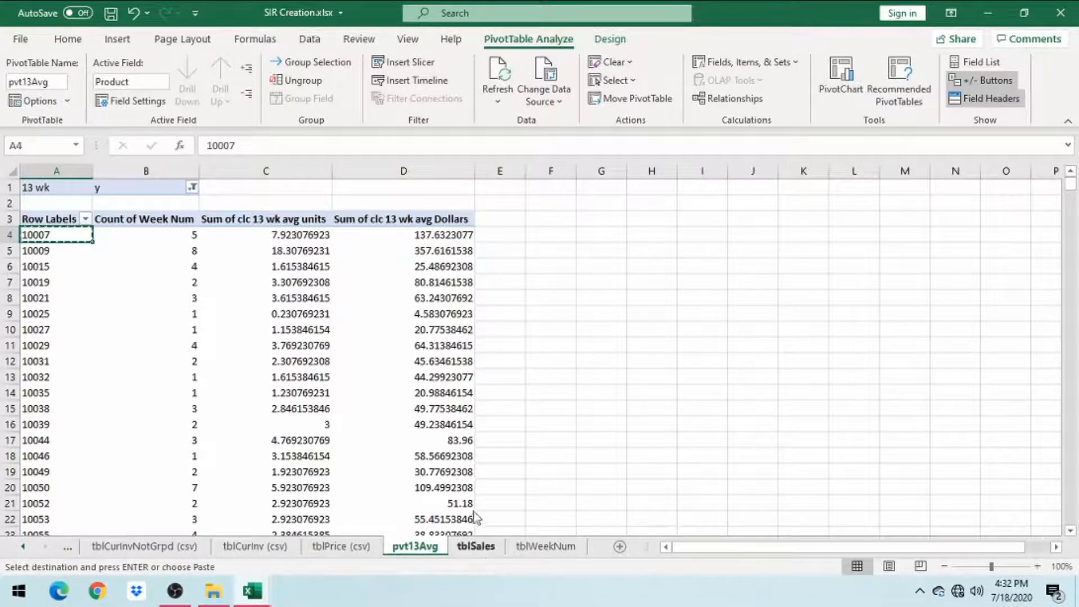
# Filter the Product column of tblSales to show only product 10007.
pyautogui.click(478, 546)
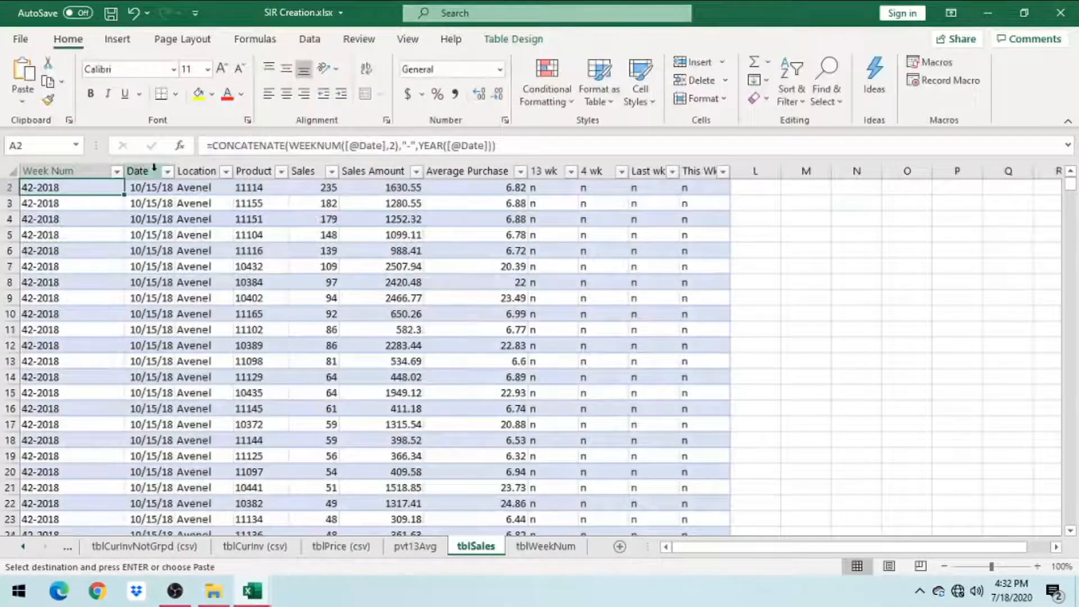
pyautogui.click(280, 171)
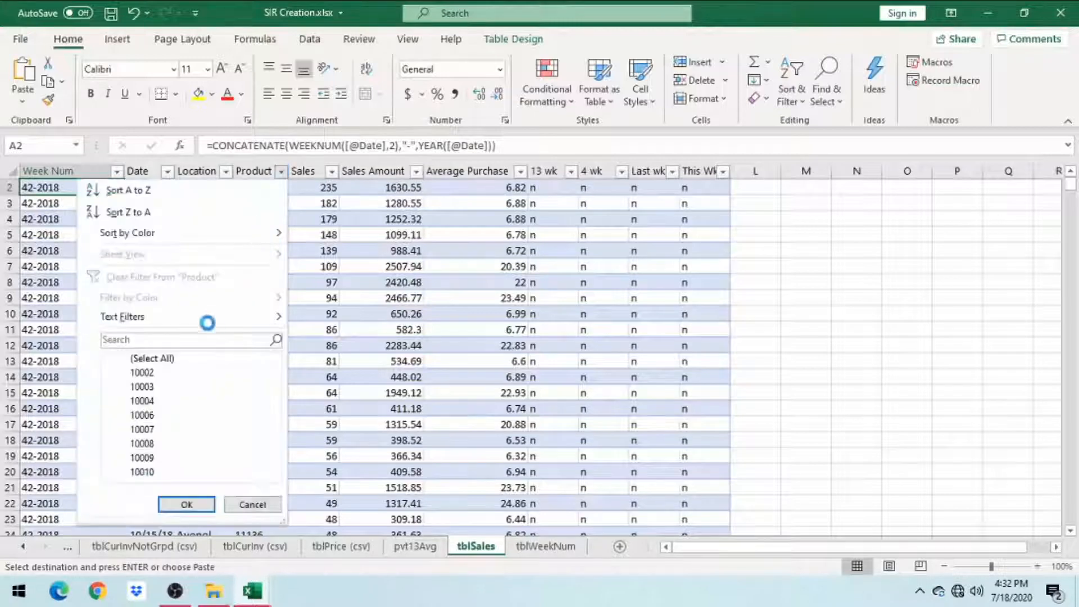
pyautogui.click(191, 340)
pyautogui.write('10007')
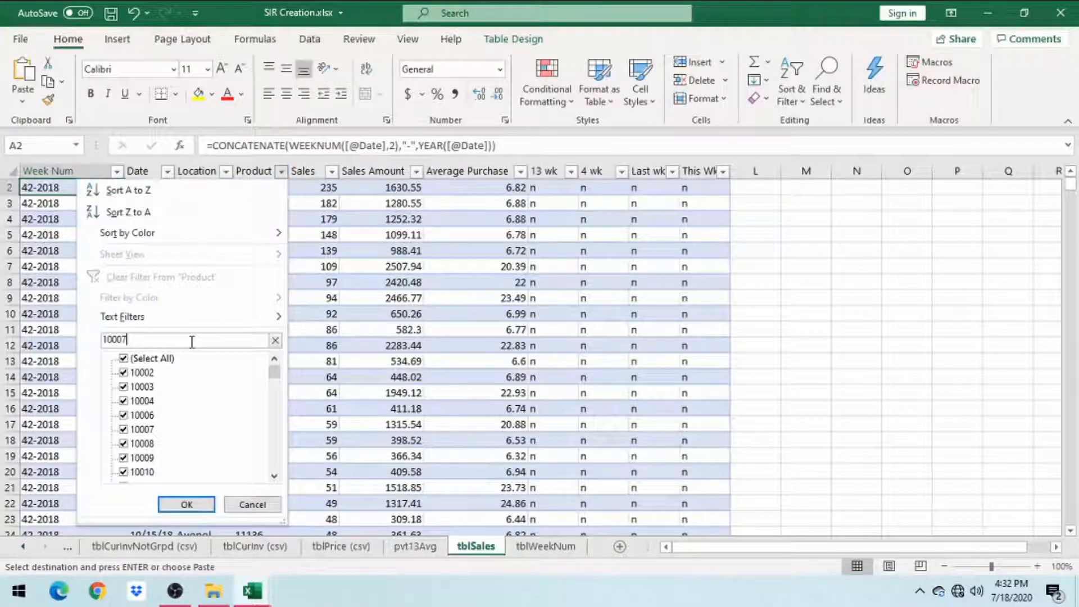
pyautogui.press('Return')
pyautogui.hotkey('ctrl', 'c')
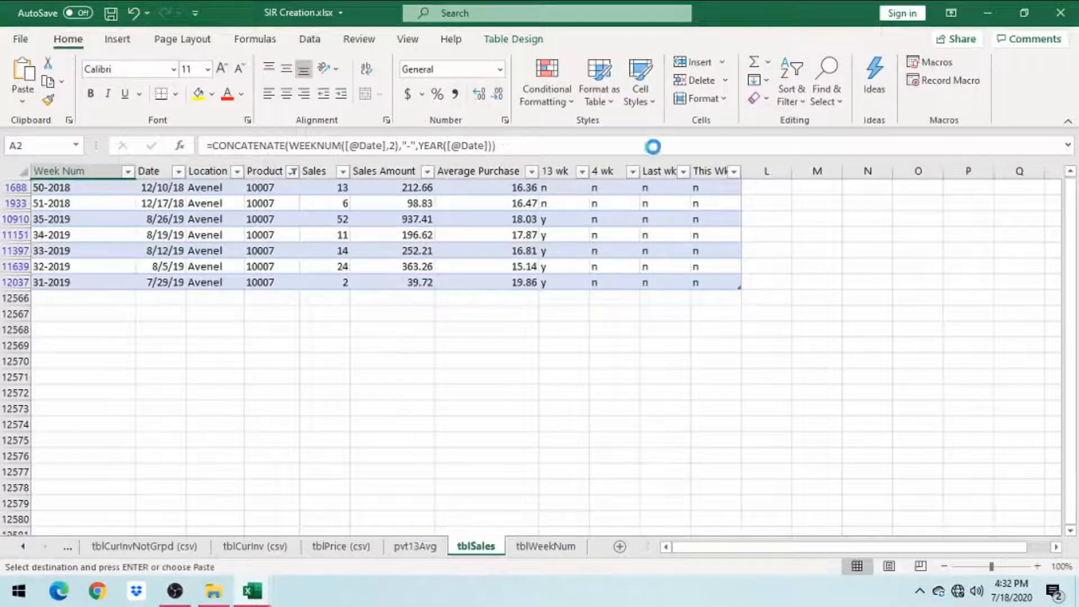
# Filter the 13 wk column of tblSales to show only the y rows.
pyautogui.scroll(1, 669, 154)
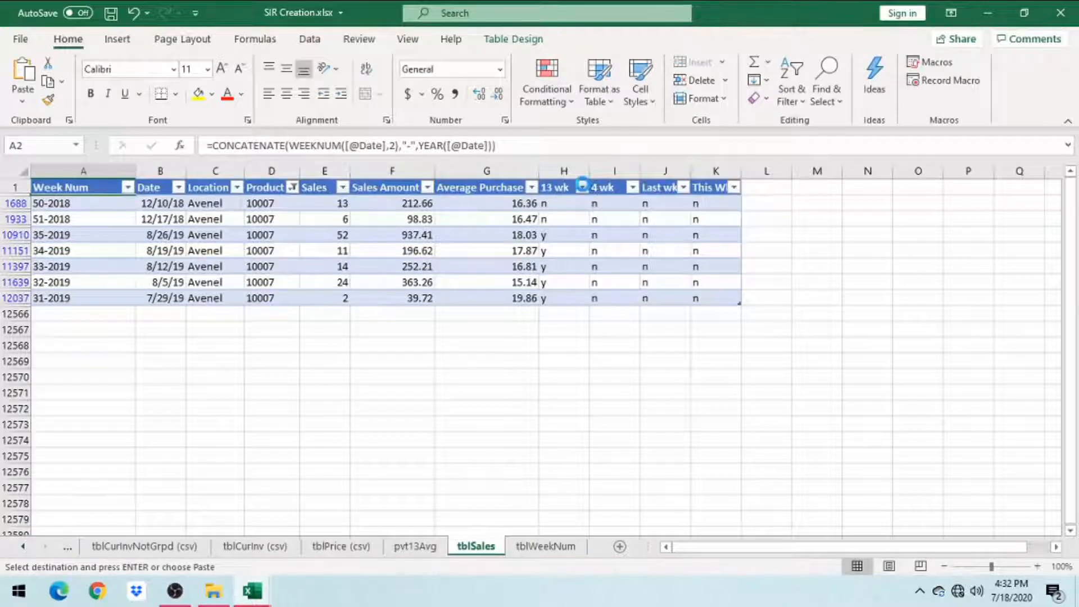
pyautogui.click(582, 187)
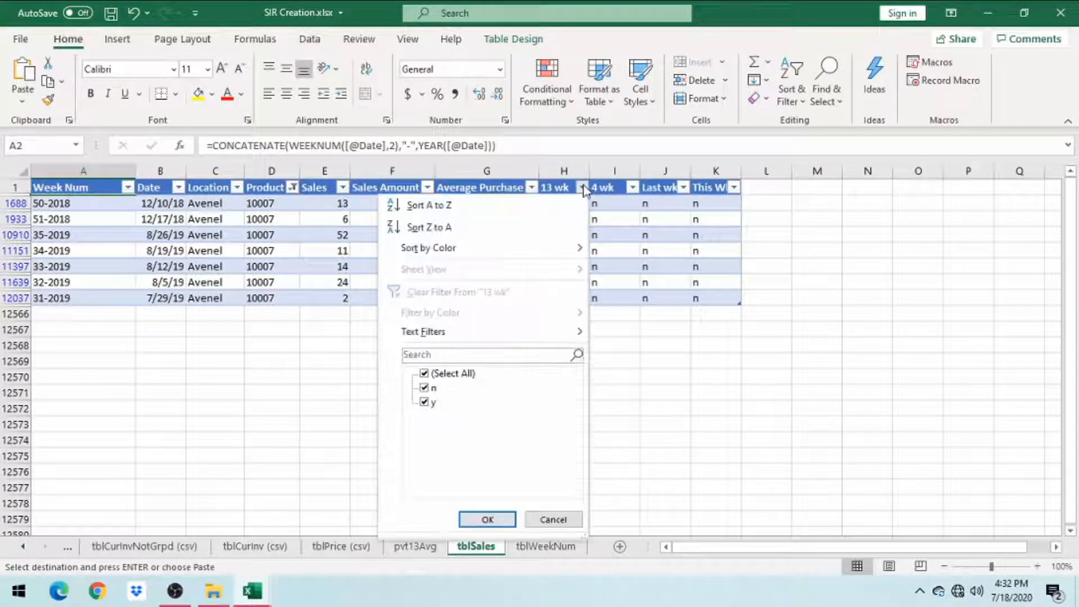
pyautogui.click(424, 388)
pyautogui.click(486, 518)
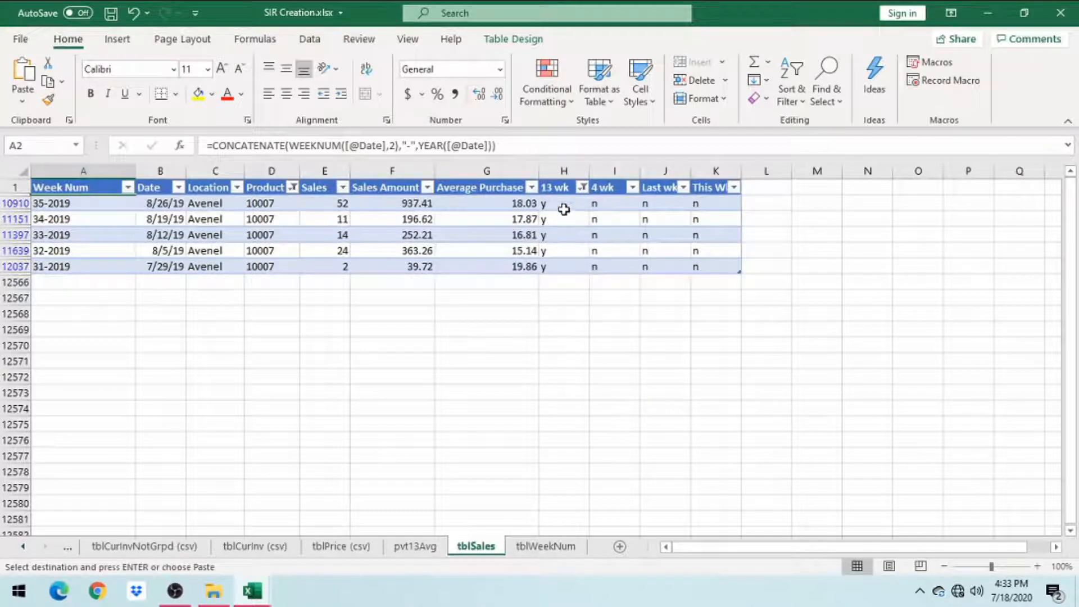
# Check the count of the filtered 13 wk entries and the sum of the filtered Sales Amount values in tblSales.
pyautogui.moveTo(549, 203); pyautogui.dragTo(562, 265)
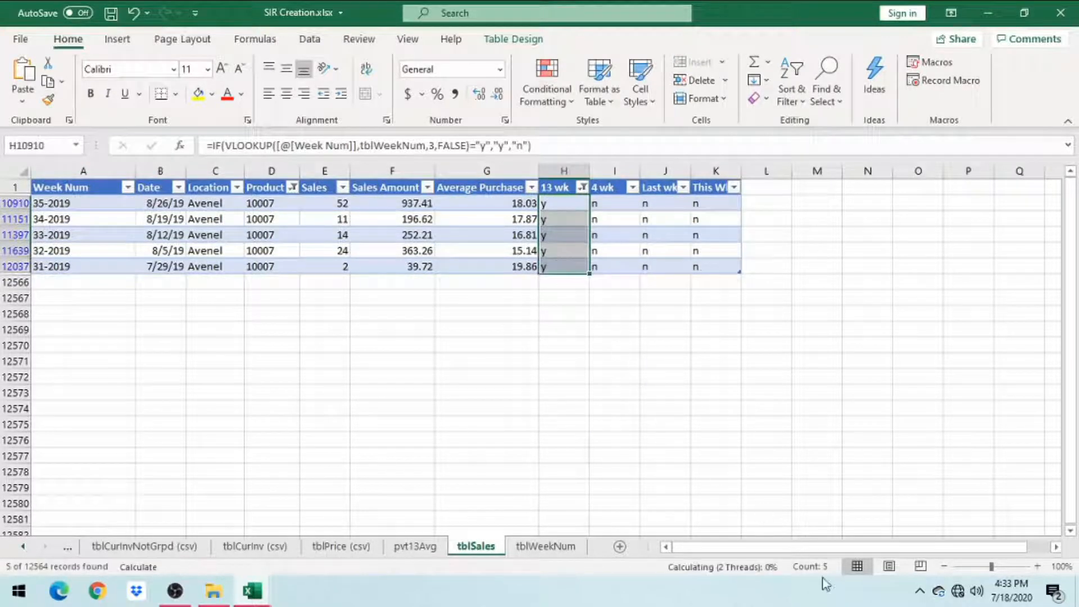
pyautogui.hotkey('ctrl', 'c')
pyautogui.hotkey('ctrl', 'v')
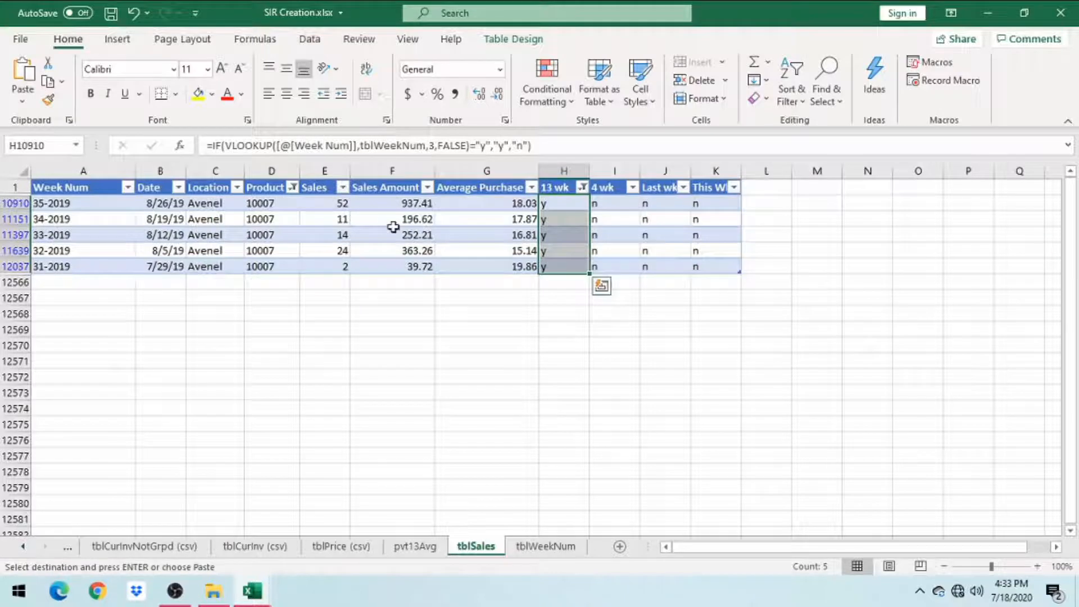
pyautogui.click(379, 219)
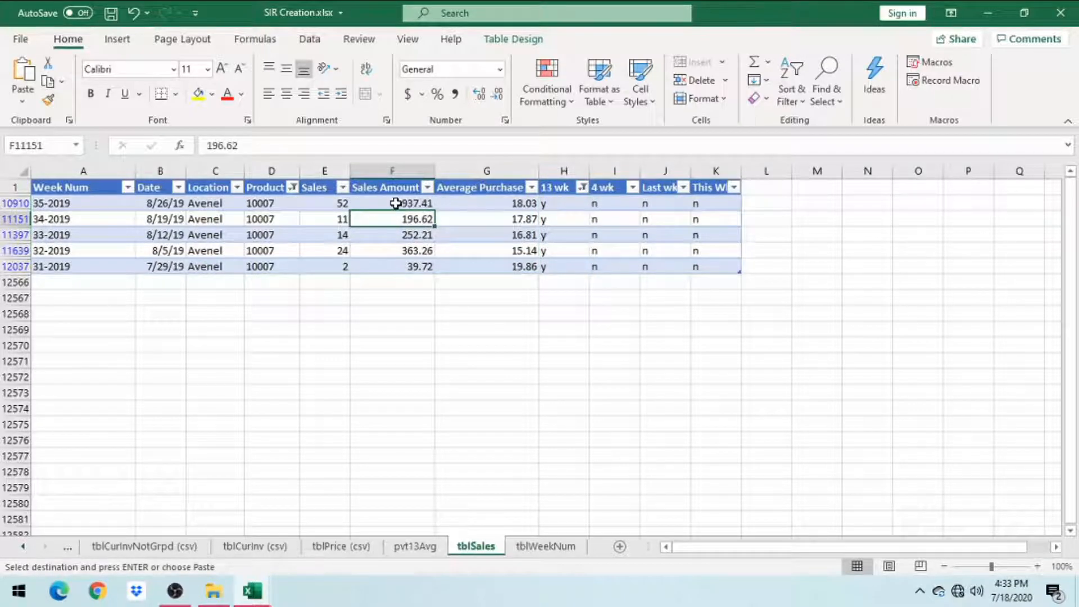
pyautogui.moveTo(392, 202); pyautogui.dragTo(421, 267)
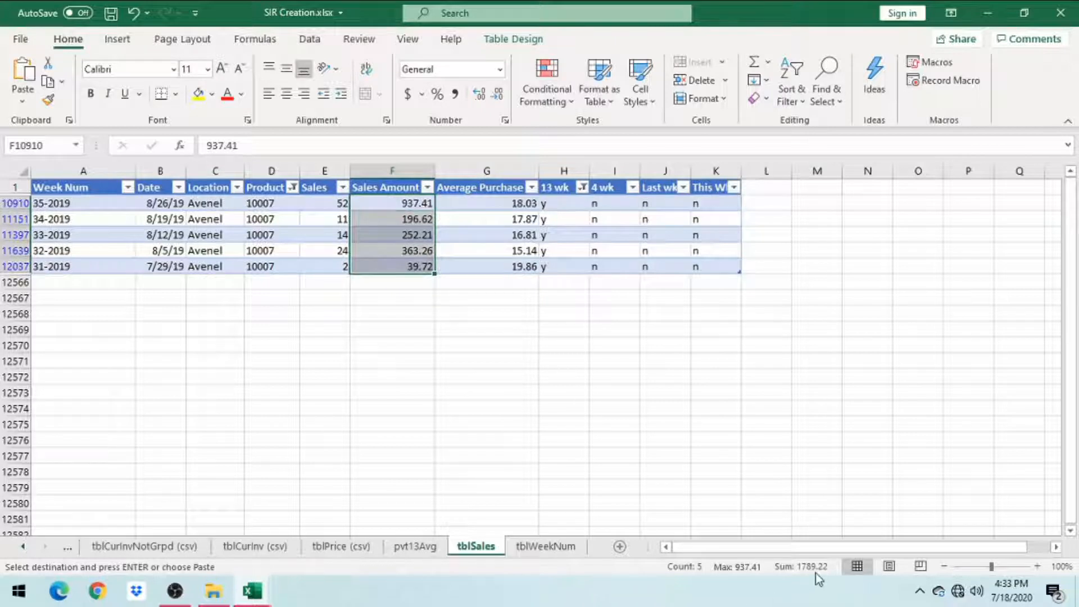
# Calculate the 13-week average dollars for product 10007 as =1789.22/13 in cell M11151 beside tblSales.
pyautogui.click(830, 219)
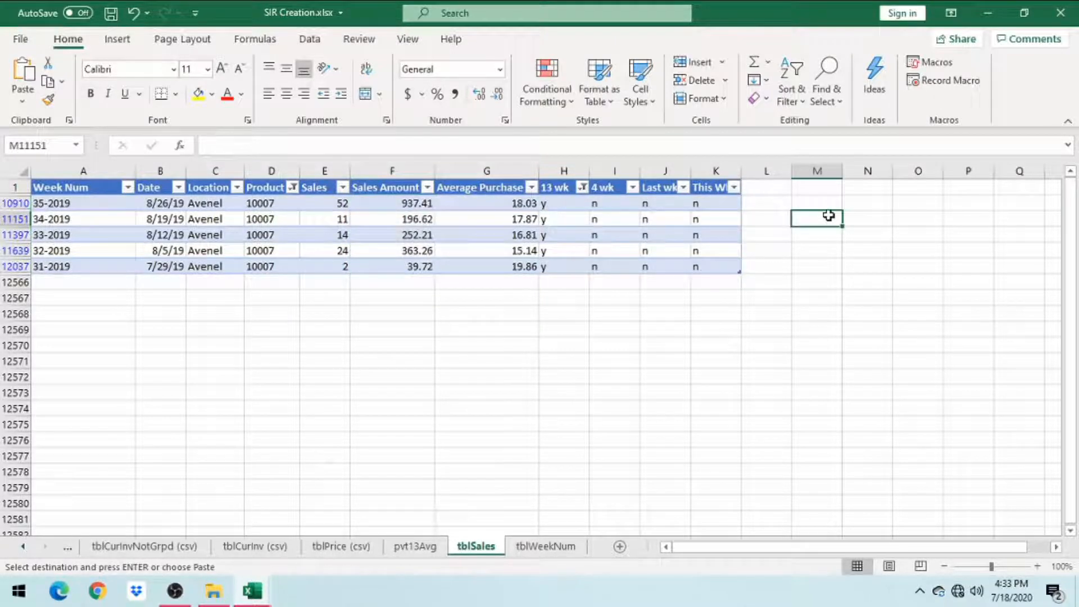
pyautogui.write('=1')
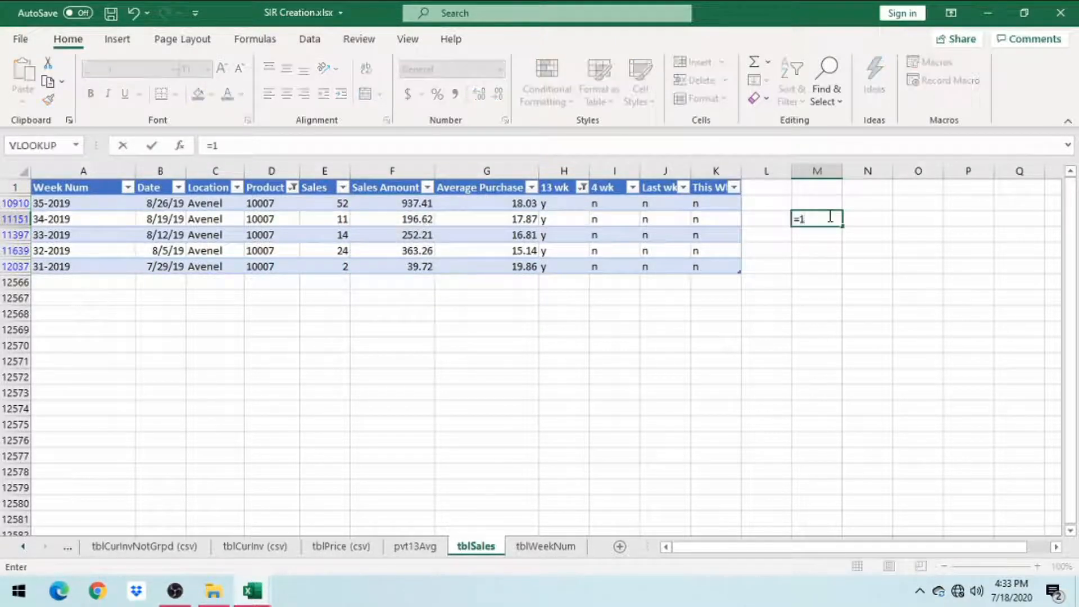
pyautogui.write('789.22/13')
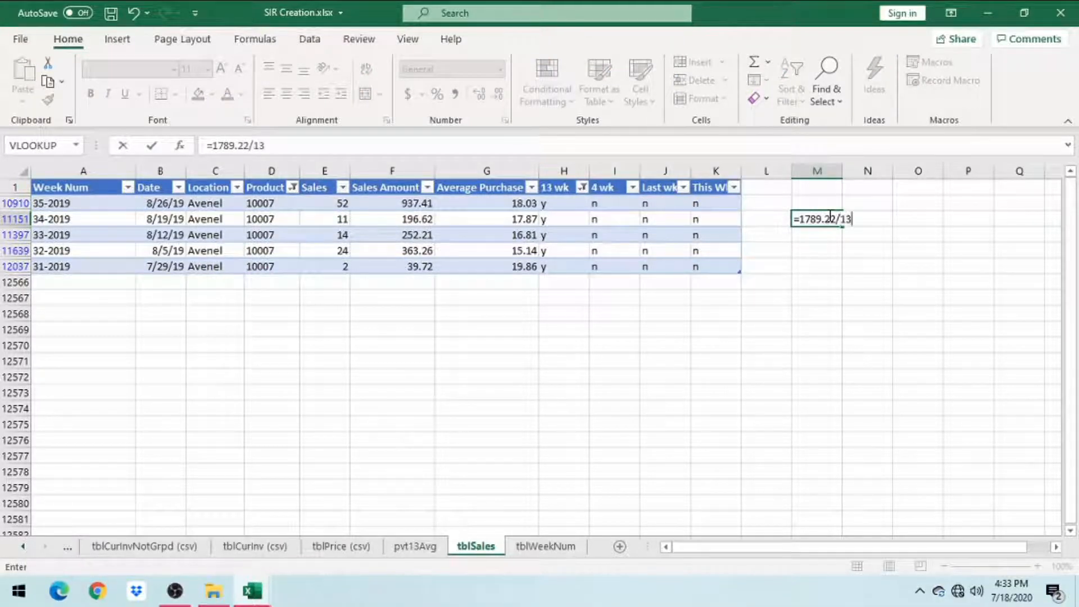
pyautogui.press('Return')
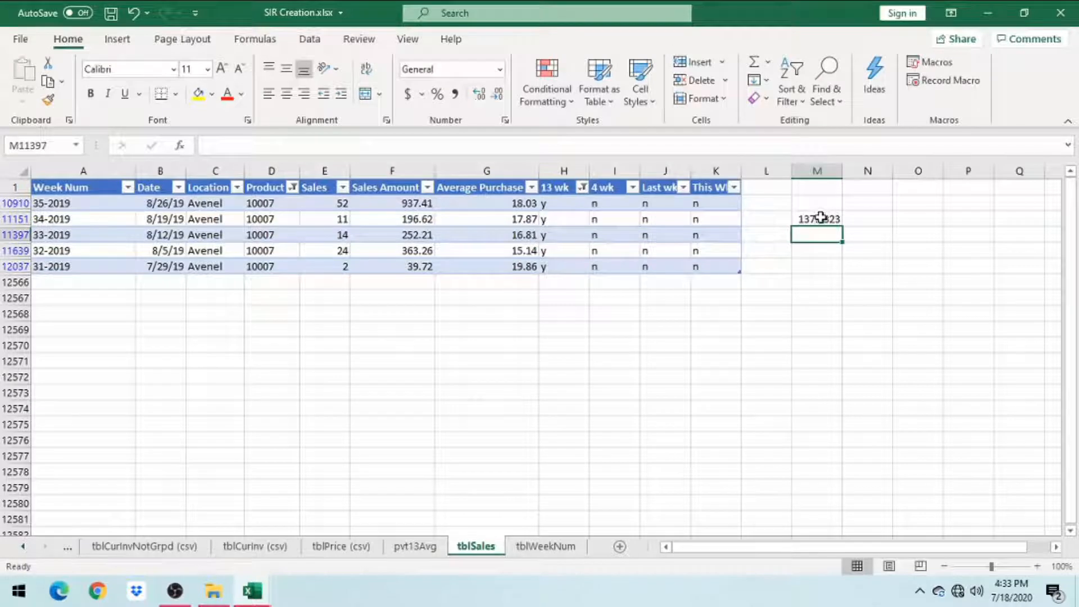
pyautogui.click(819, 219)
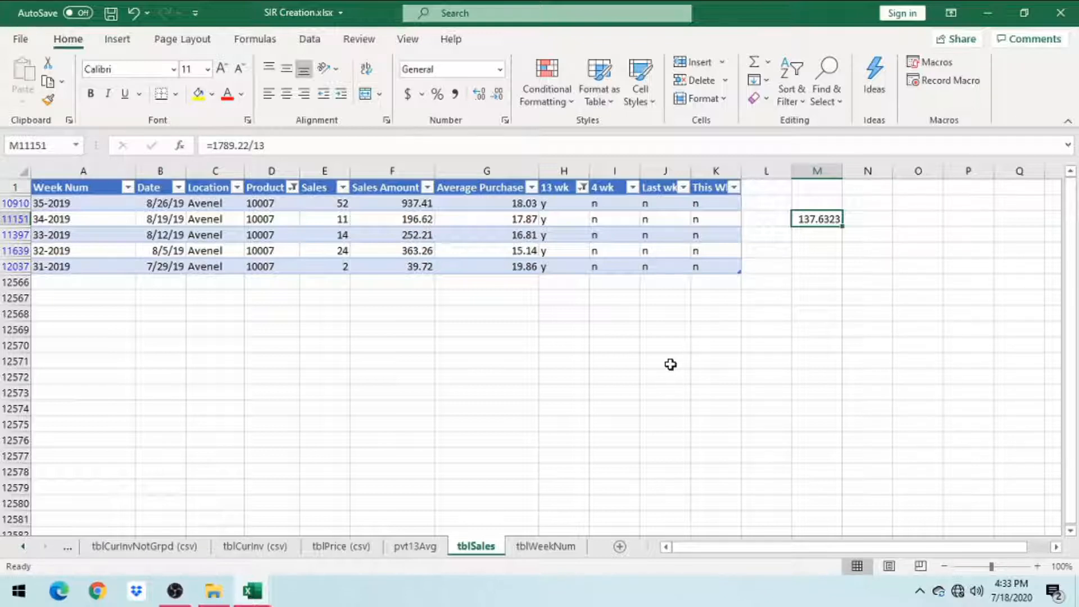
# Compare the manual result with the average dollars for product 10007 on pvt13Avg, and check its average units.
pyautogui.click(415, 546)
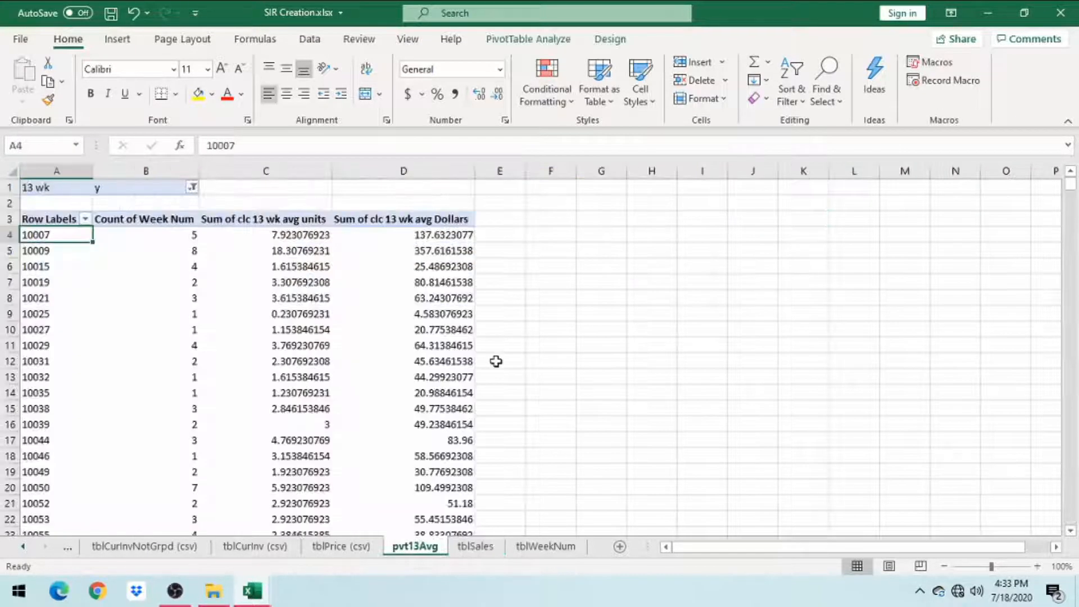
pyautogui.click(403, 233)
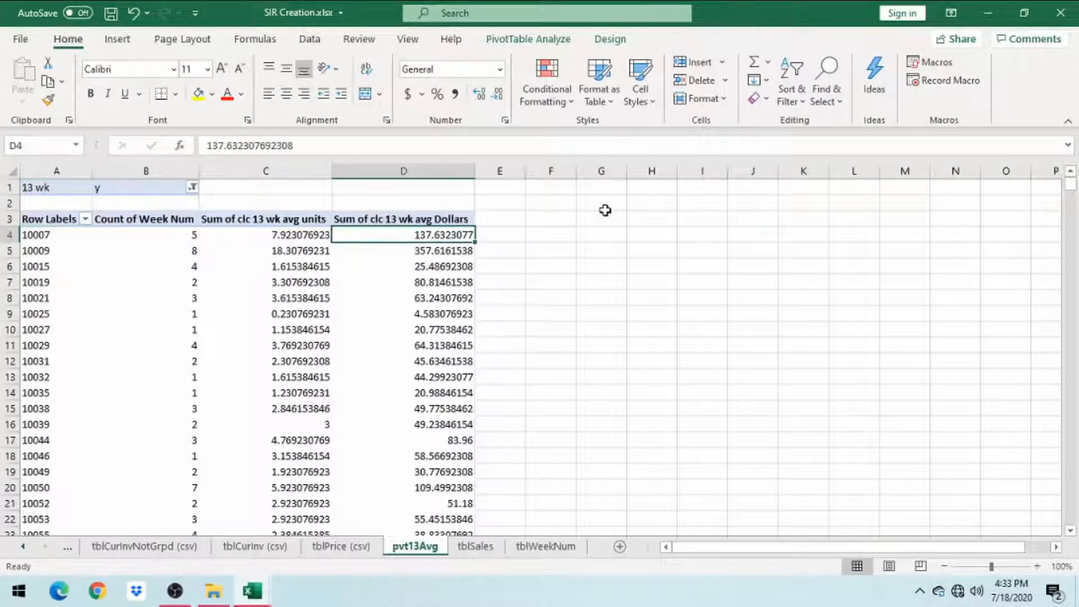
pyautogui.click(285, 235)
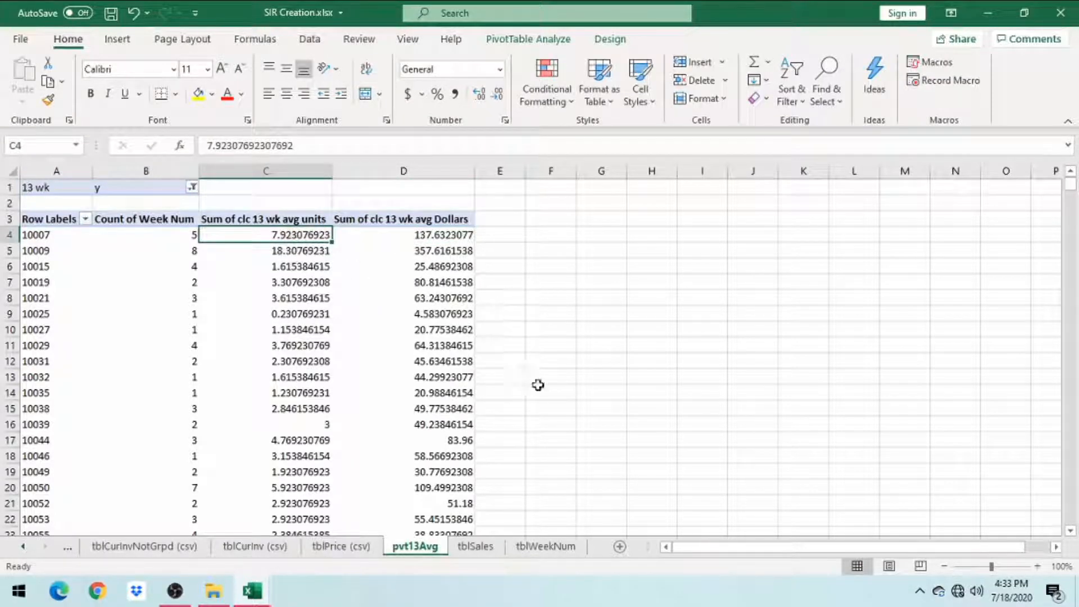
# Delete the manual check formula beside tblSales and return to the pvt13Avg sheet.
pyautogui.click(475, 546)
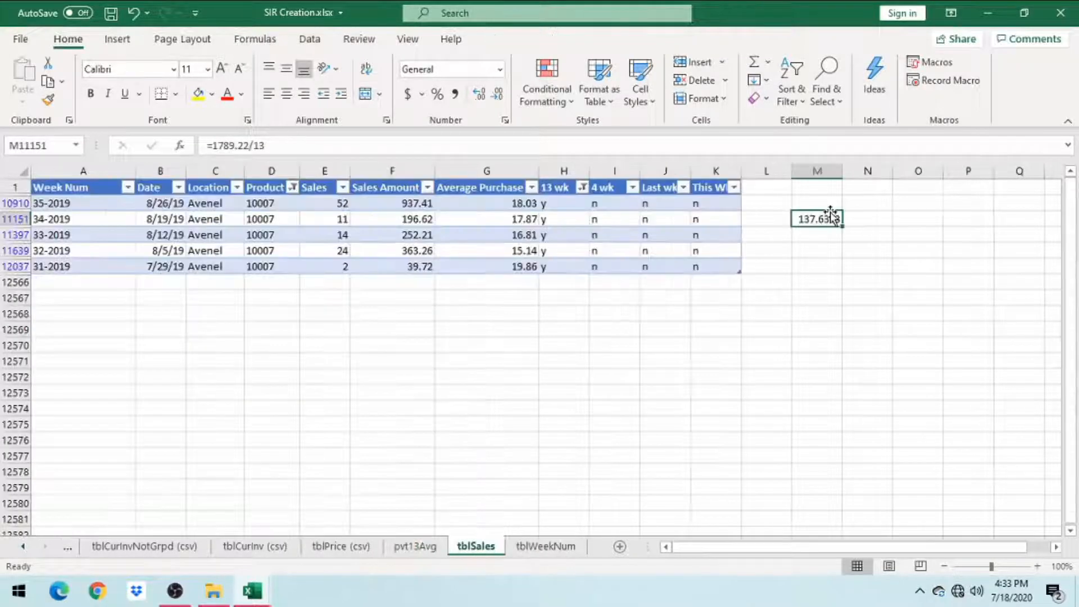
pyautogui.press('Delete')
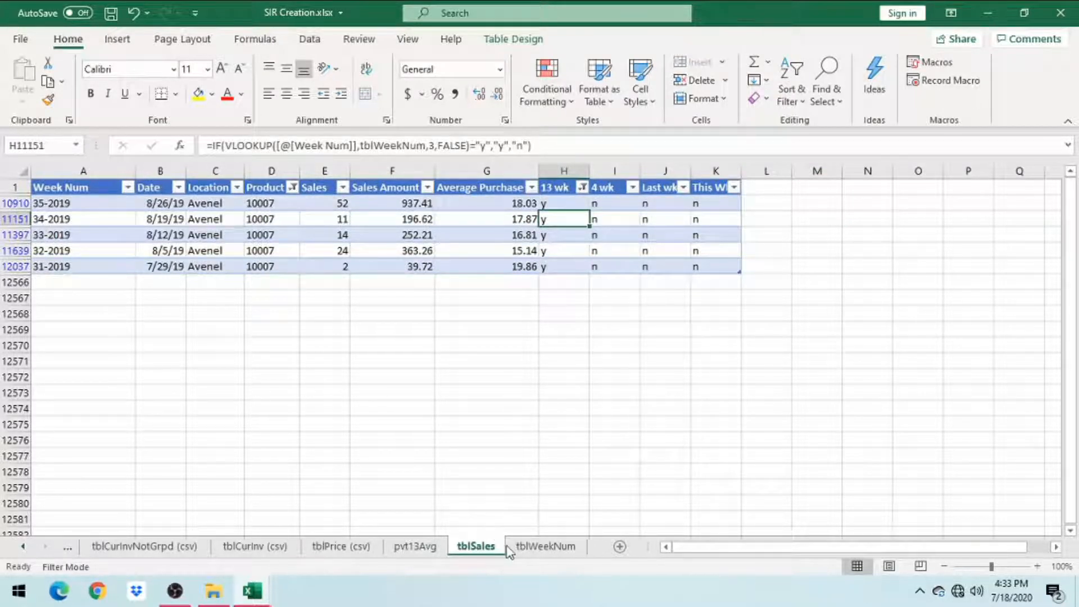
pyautogui.click(414, 545)
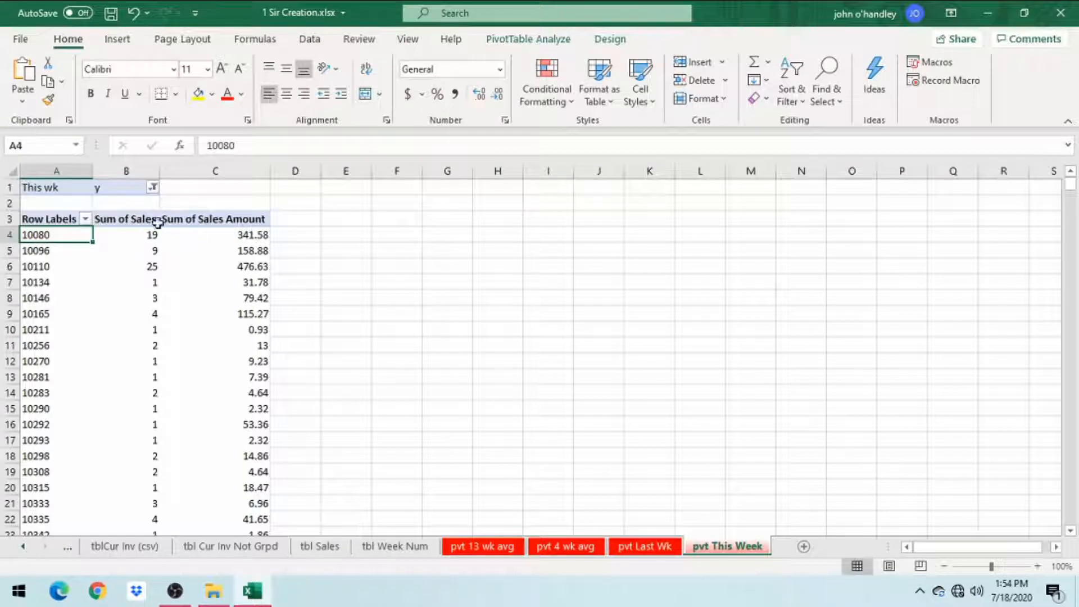
# Review the pvt Last Wk, pvt 4 wk avg and pvt 13 wk avg sheets in 1 Sir Creation.xlsx.
pyautogui.click(635, 550)
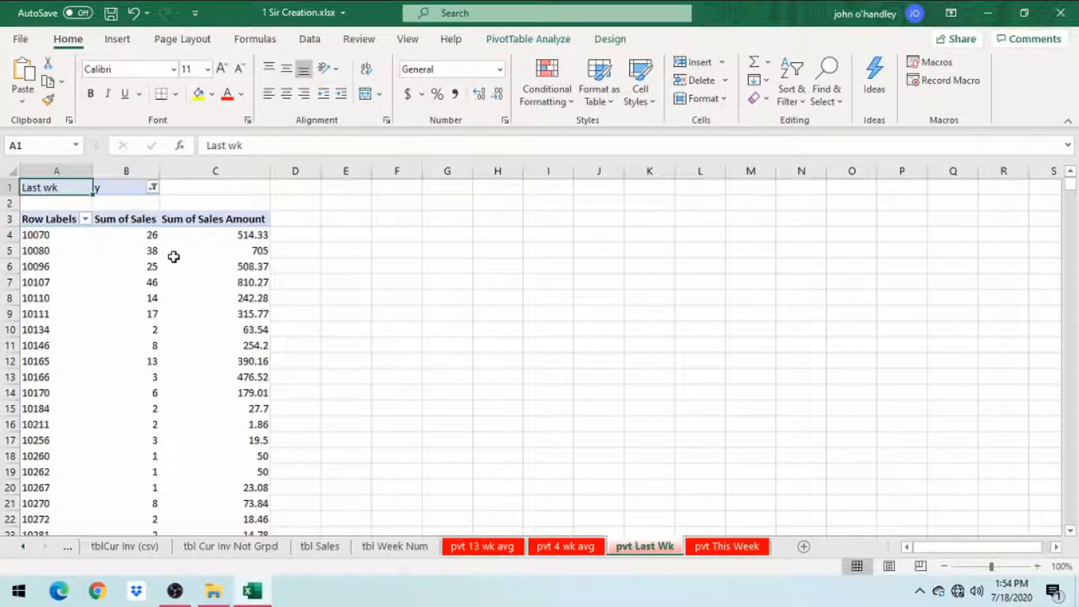
pyautogui.click(548, 546)
pyautogui.click(480, 548)
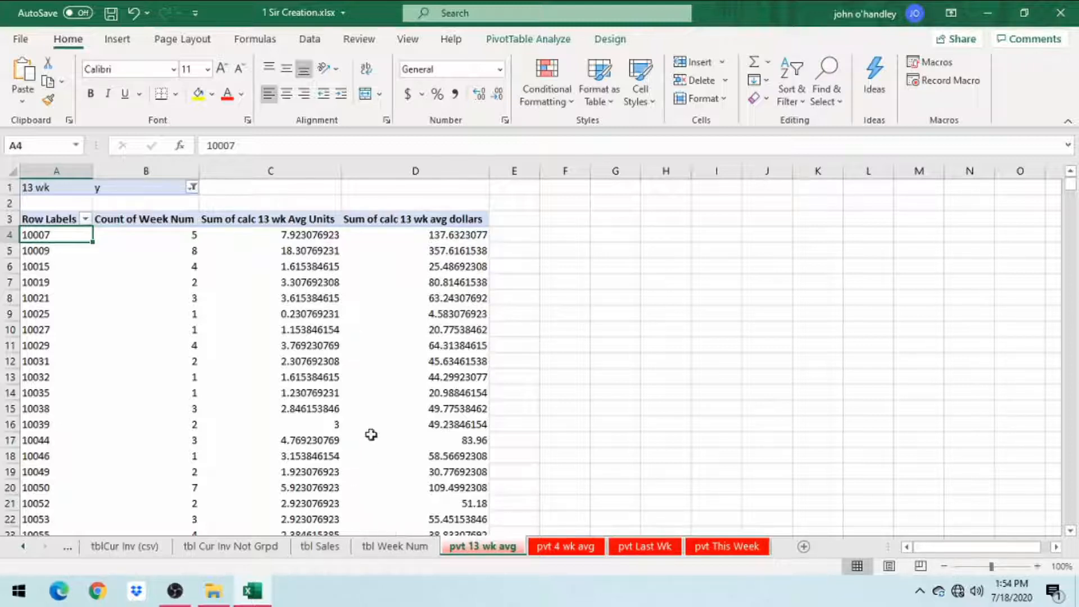
# Examine the empty Count of Lots column on tblProducts (csv) and the inventory rows on tblCur Inv (csv).
pyautogui.click(27, 547)
pyautogui.click(121, 546)
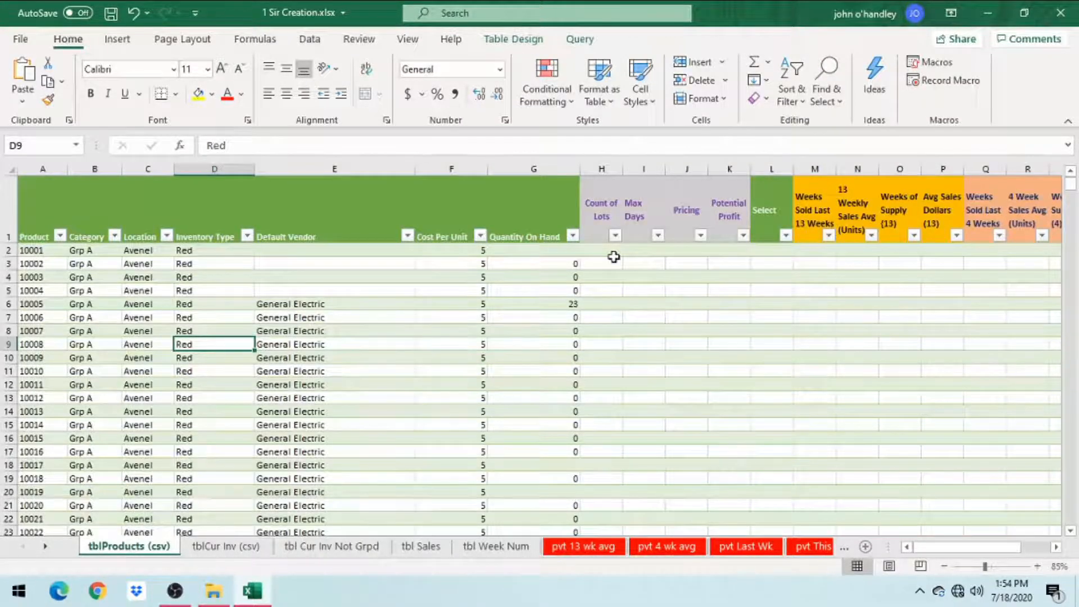
pyautogui.click(613, 253)
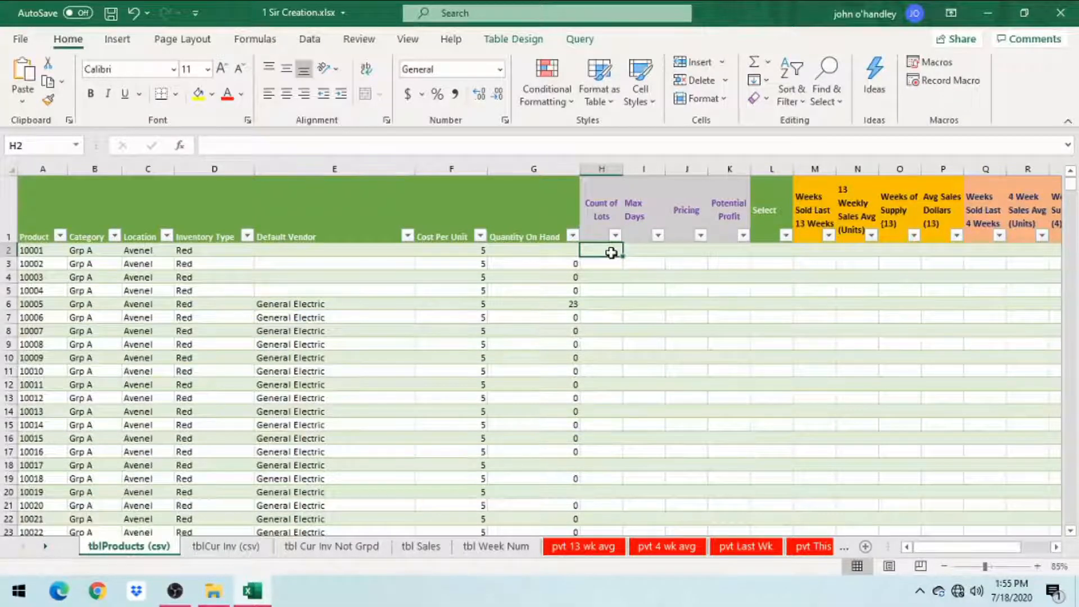
pyautogui.click(254, 546)
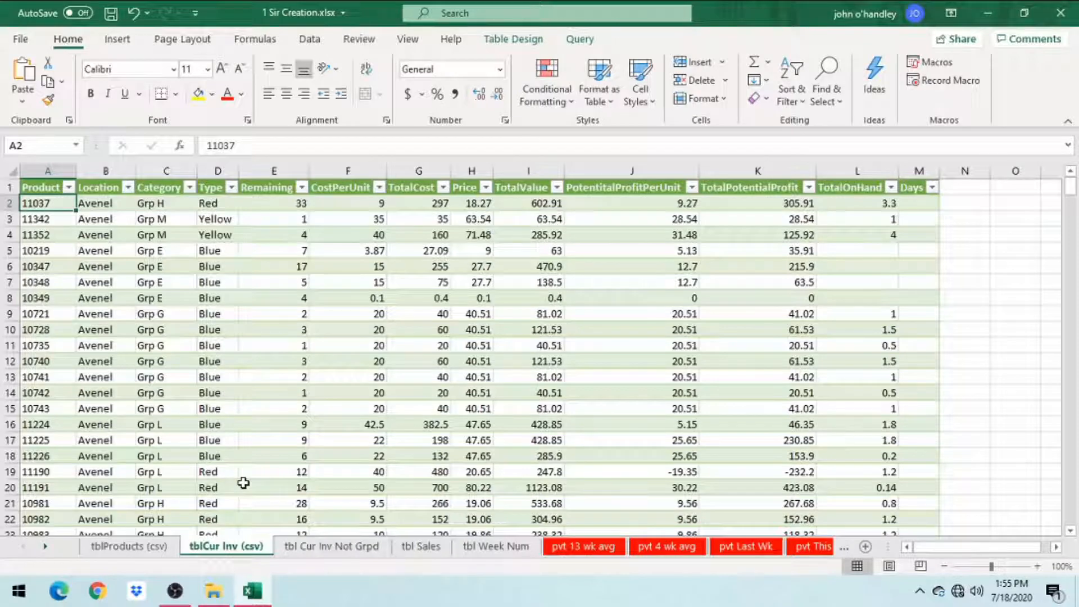
pyautogui.click(147, 547)
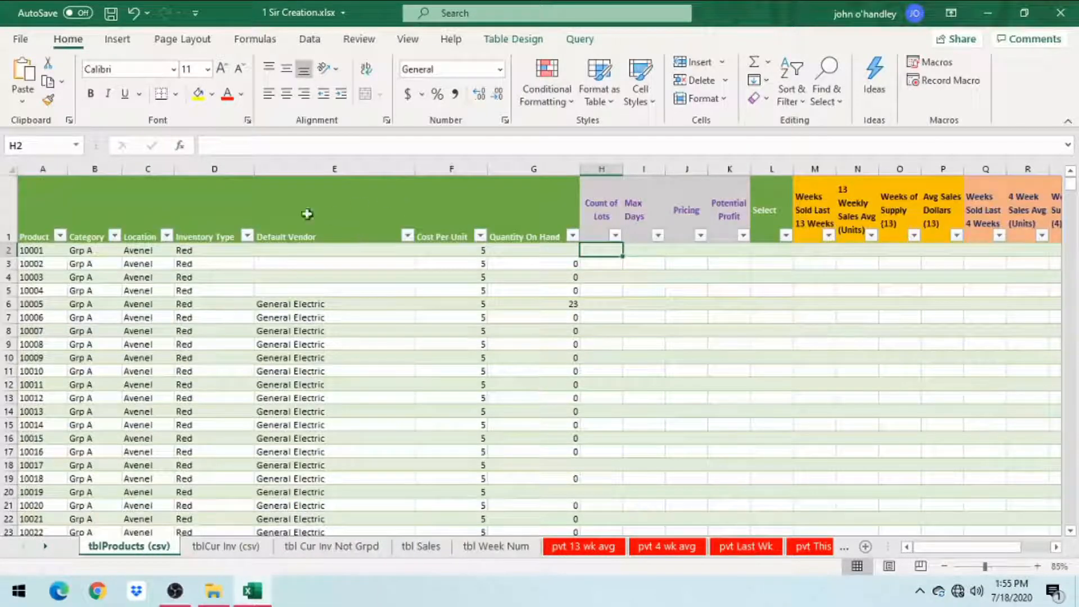
# Examine the Product column of tblProducts (csv) from its first to its last row, and return to the sheet's start.
pyautogui.click(214, 216)
pyautogui.click(55, 248)
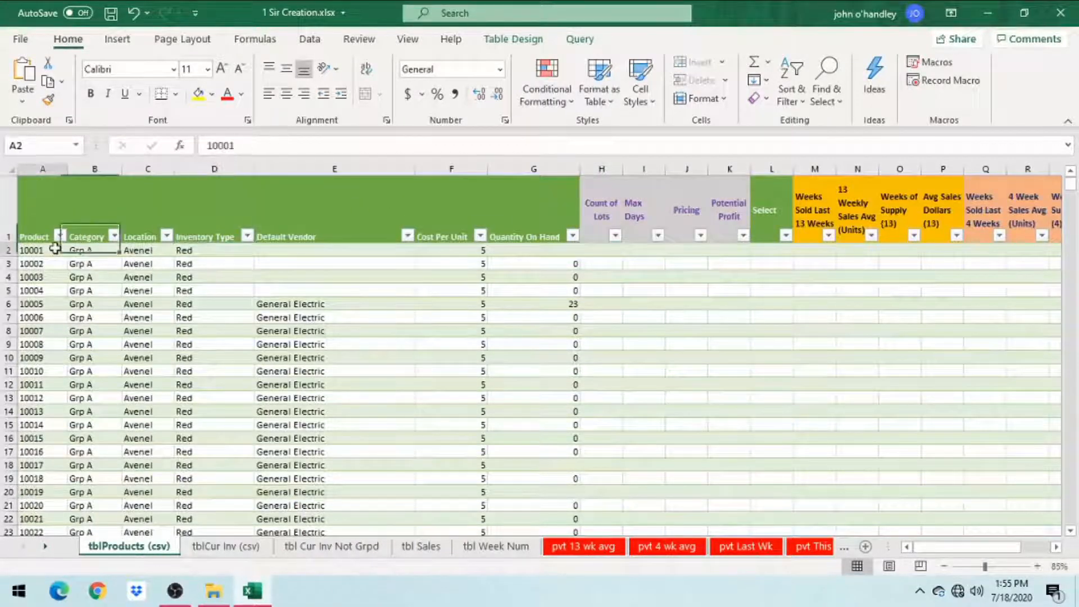
pyautogui.hotkey('ctrl', 'shift', 'Down')
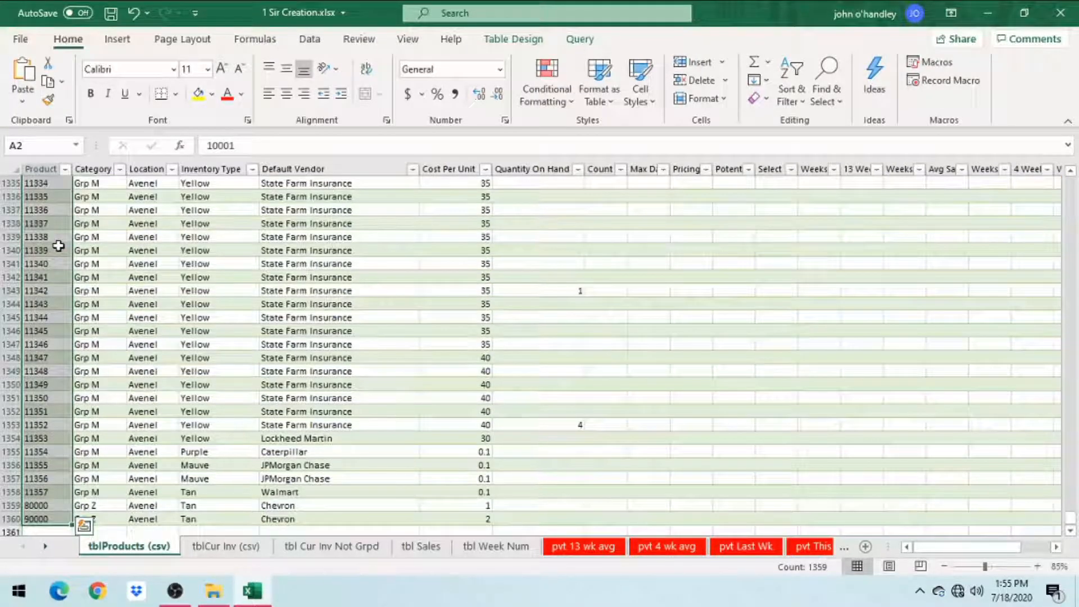
pyautogui.hotkey('ctrl', 'End')
pyautogui.hotkey('ctrl', 'Home')
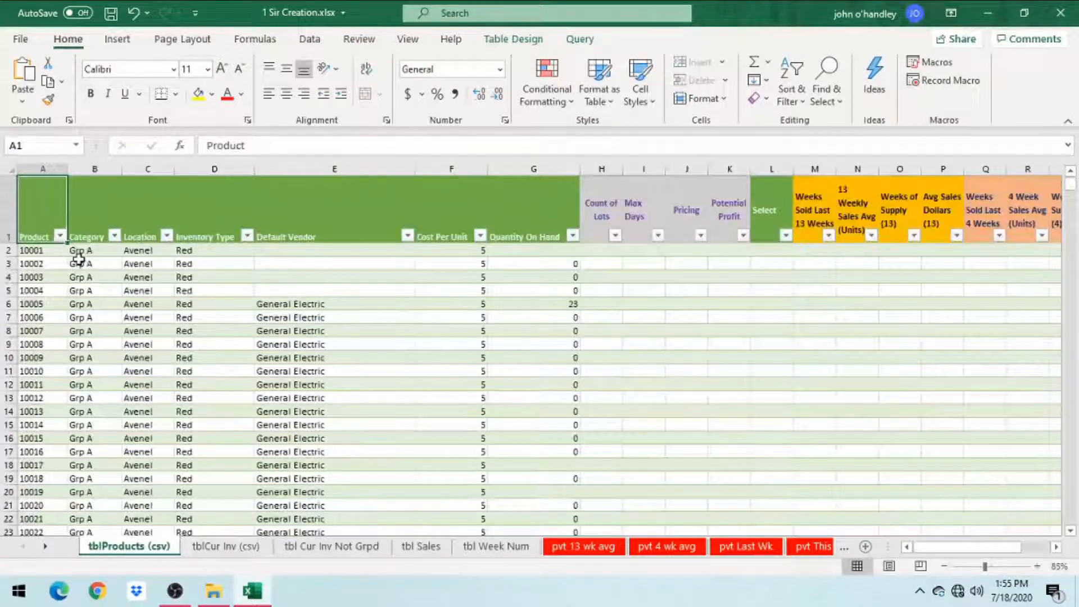
# Review the Inventory Type, Select and Count of Lots columns on tblProducts (csv), and look at the tbl Sales sheet.
pyautogui.click(194, 250)
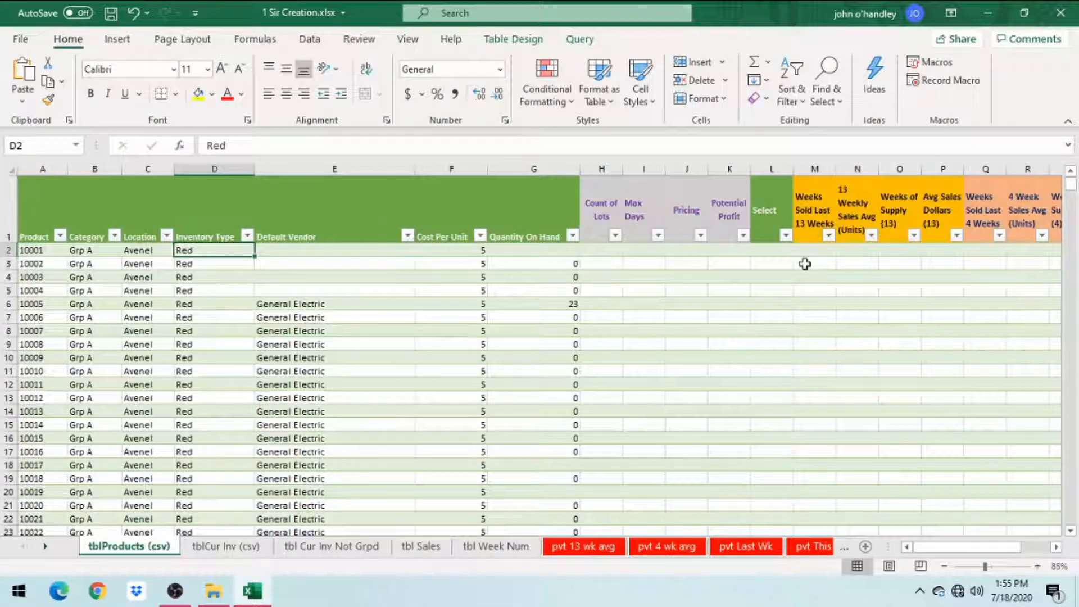
pyautogui.click(779, 251)
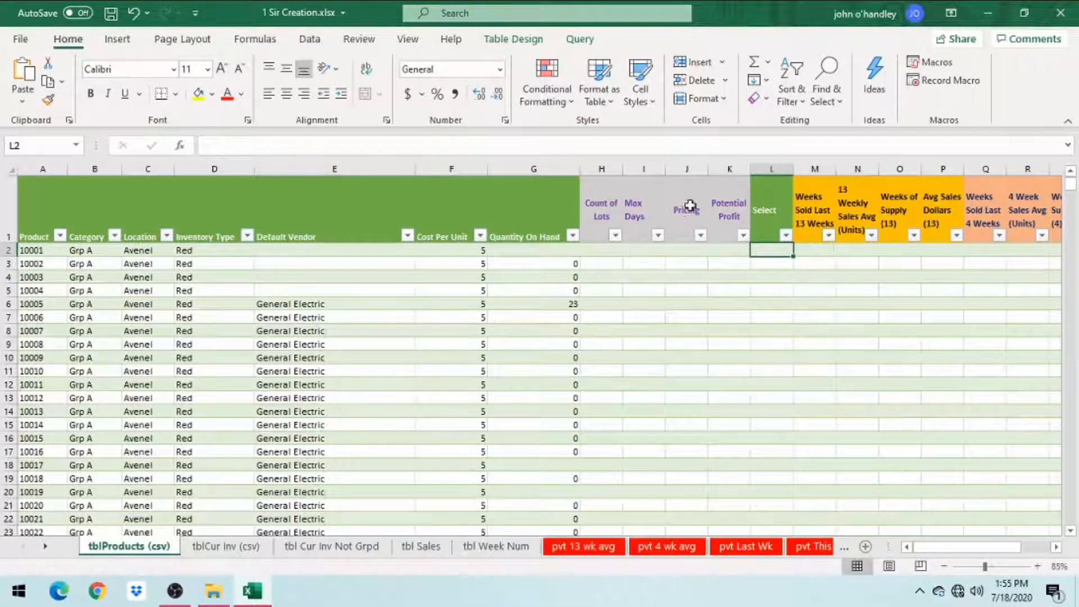
pyautogui.click(587, 209)
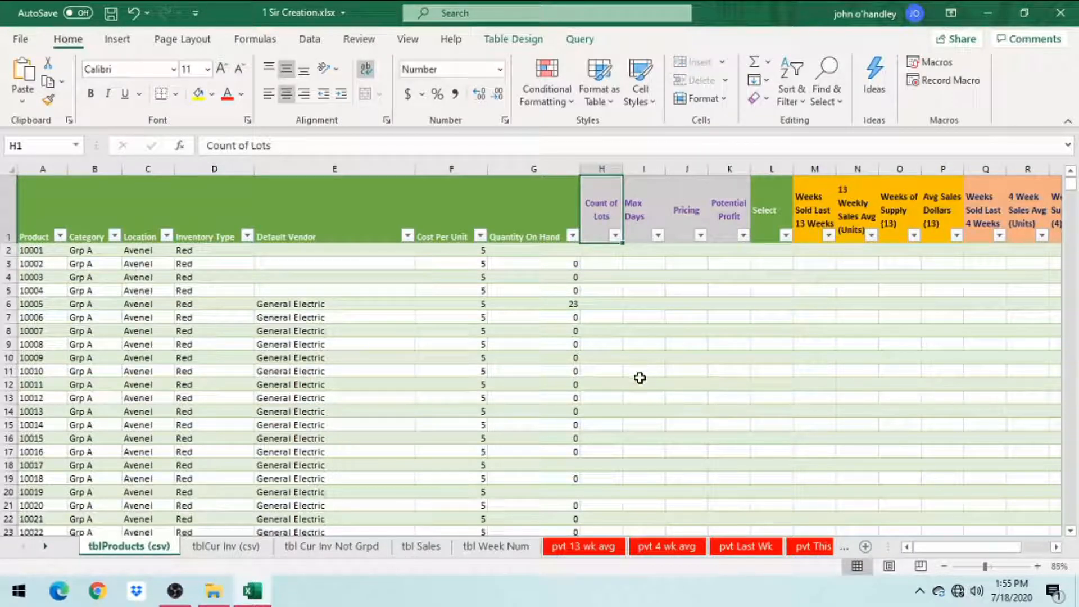
pyautogui.click(424, 554)
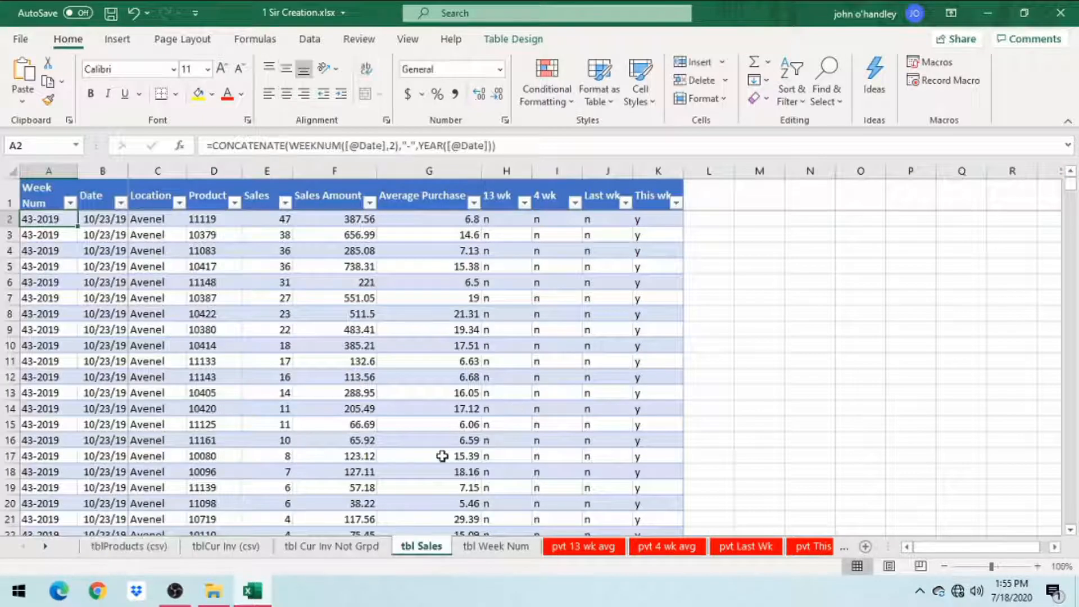
# Examine the Product column on the tbl Cur Inv Not Grpd sheet, from the first row down to product 11226.
pyautogui.click(354, 554)
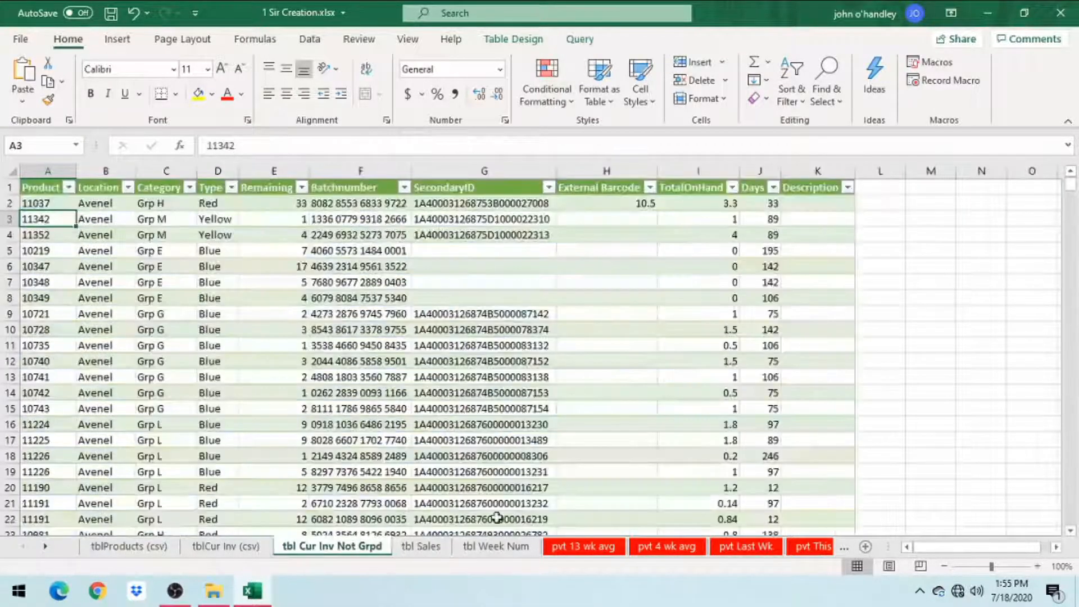
pyautogui.click(40, 203)
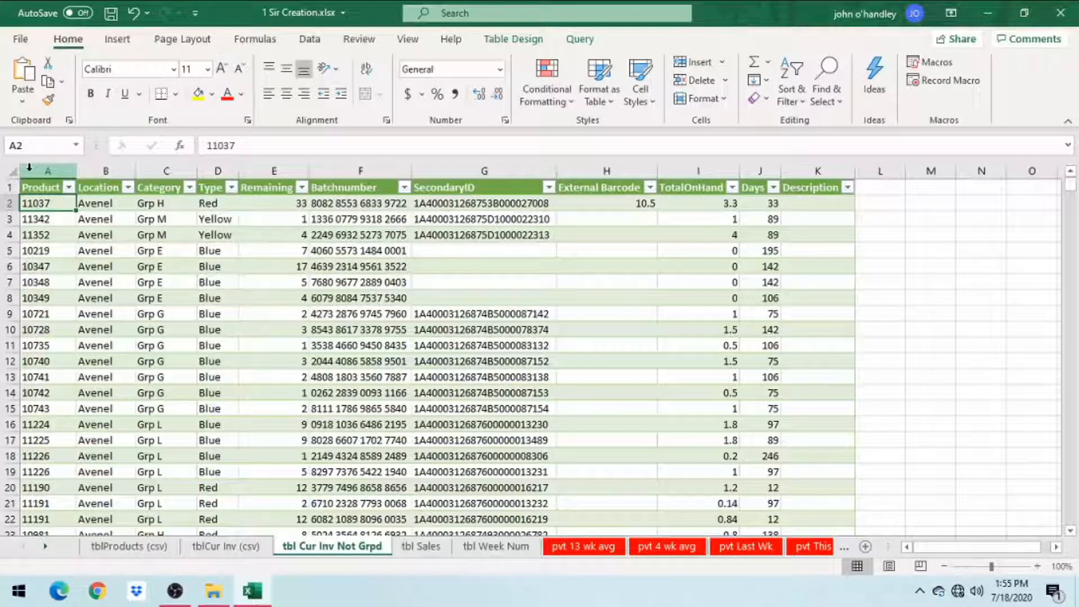
pyautogui.press('Down')
pyautogui.press('Down')
pyautogui.press('Down')
pyautogui.press('Down')
pyautogui.press('Down')
pyautogui.press('Down')
pyautogui.press('Down')
pyautogui.press('Down')
pyautogui.press('Down')
pyautogui.press('Down')
pyautogui.press('Down')
pyautogui.press('Down')
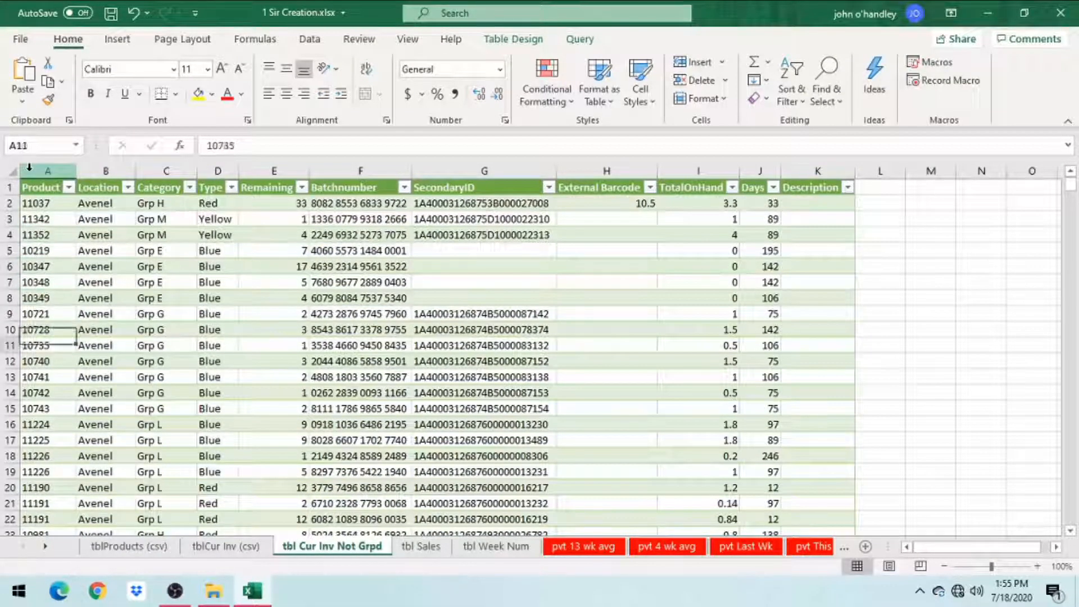
pyautogui.press('Down')
pyautogui.press('Down')
pyautogui.press('Down')
pyautogui.press('Down')
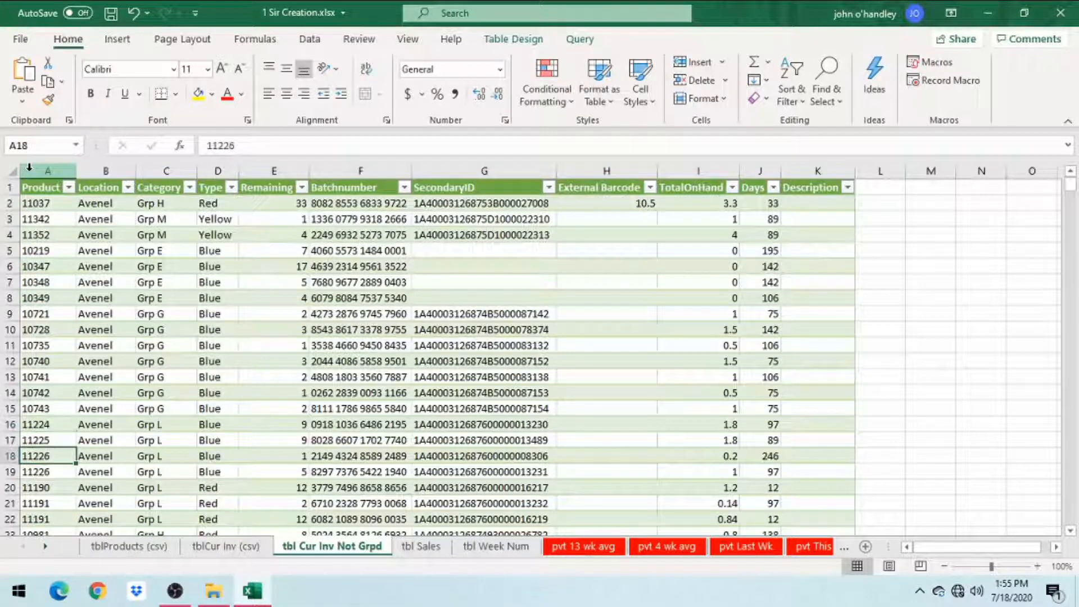
# Examine the first row for product 11226 across to Days and Description, and return to its Product cell.
pyautogui.press('Right')
pyautogui.press('Right')
pyautogui.press('Right')
pyautogui.press('Right')
pyautogui.press('Right')
pyautogui.press('Right')
pyautogui.press('Right')
pyautogui.press('Right')
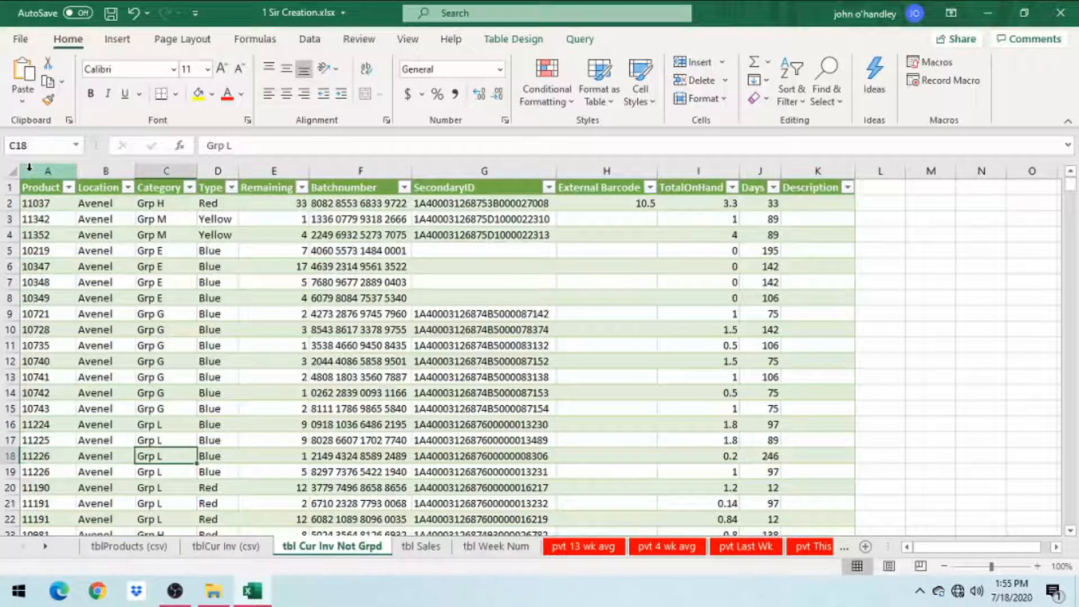
pyautogui.press('Right')
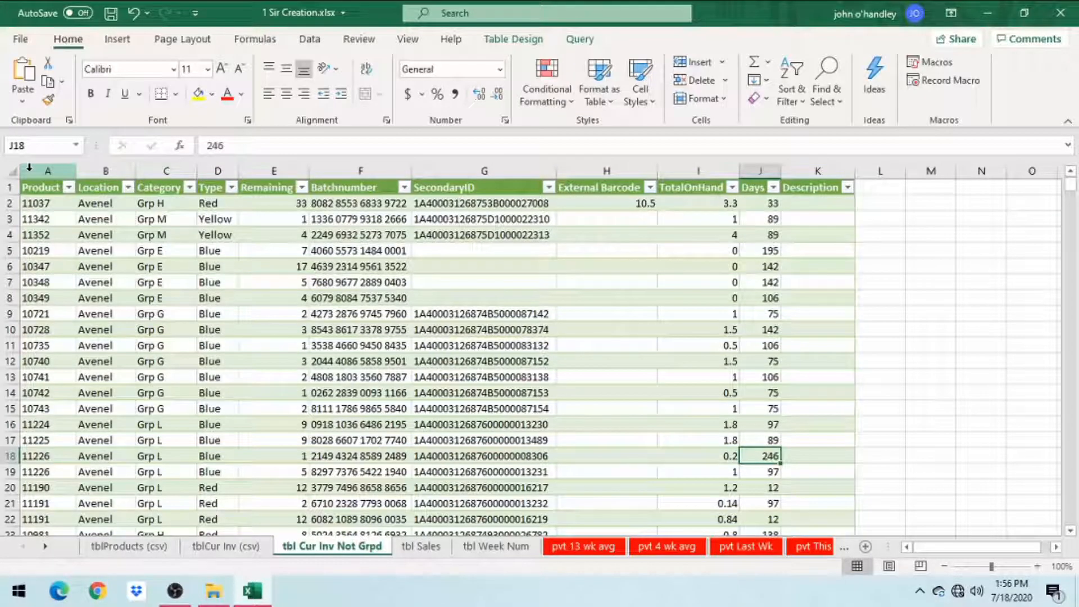
pyautogui.press('Left')
pyautogui.press('Left')
pyautogui.press('Left')
pyautogui.press('Right')
pyautogui.press('Right')
pyautogui.press('Right')
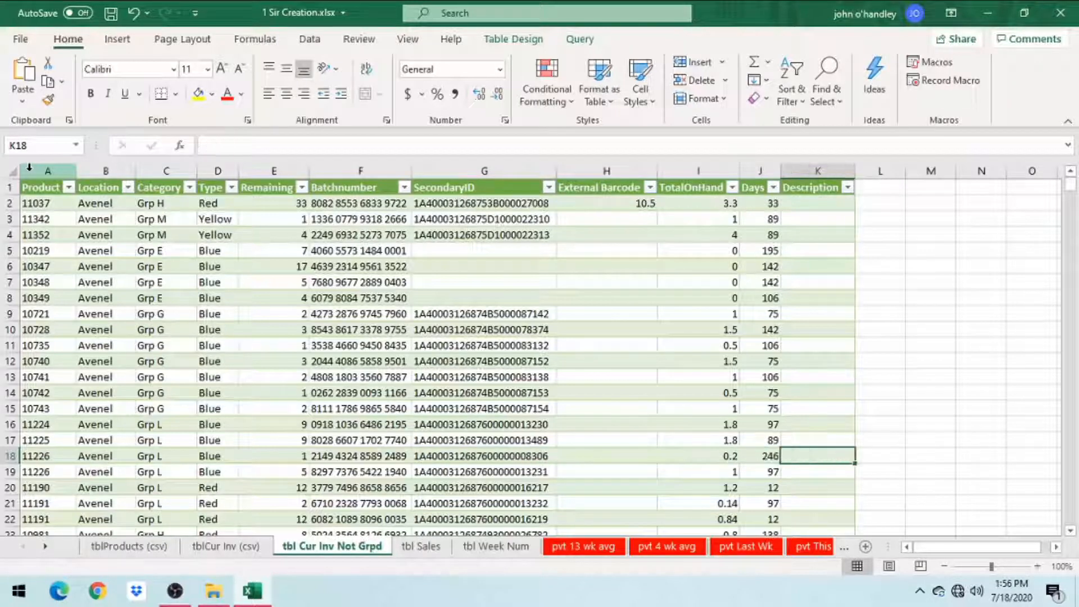
pyautogui.press('Left')
pyautogui.press('Left')
pyautogui.press('Left')
pyautogui.press('Left')
pyautogui.press('Left')
pyautogui.press('Left')
pyautogui.press('Left')
pyautogui.press('Left')
pyautogui.press('Left')
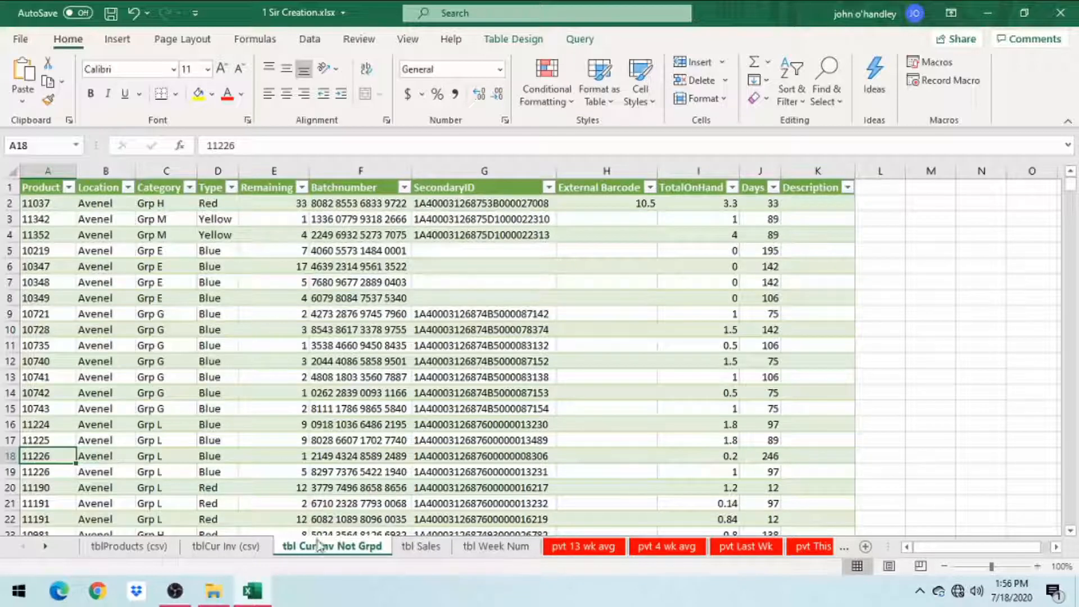
# Create a PivotTable from tblCurInvNotGrpd on a new worksheet.
pyautogui.click(64, 224)
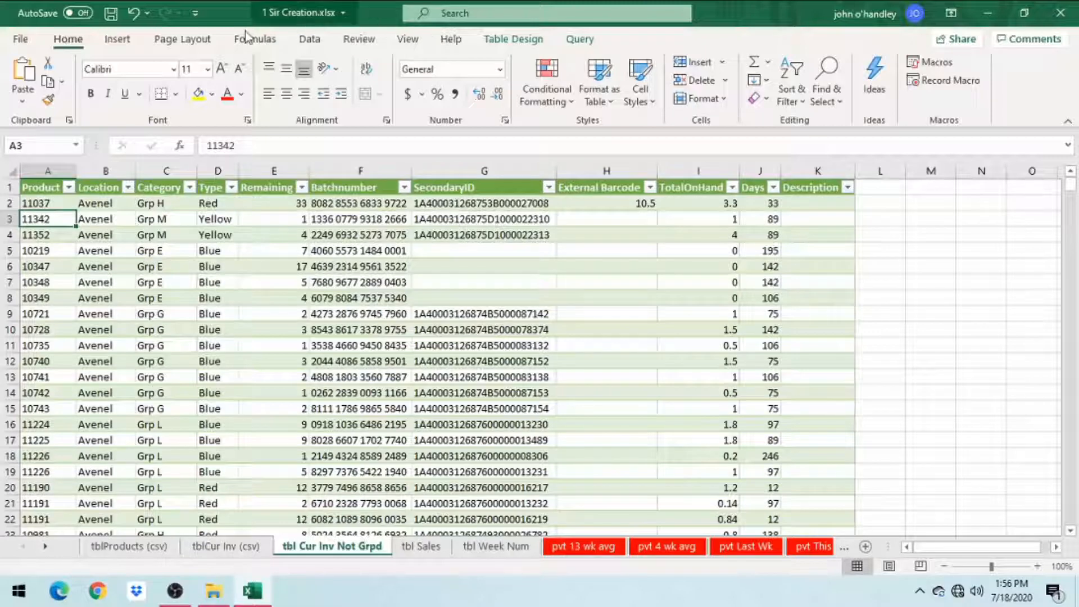
pyautogui.click(124, 44)
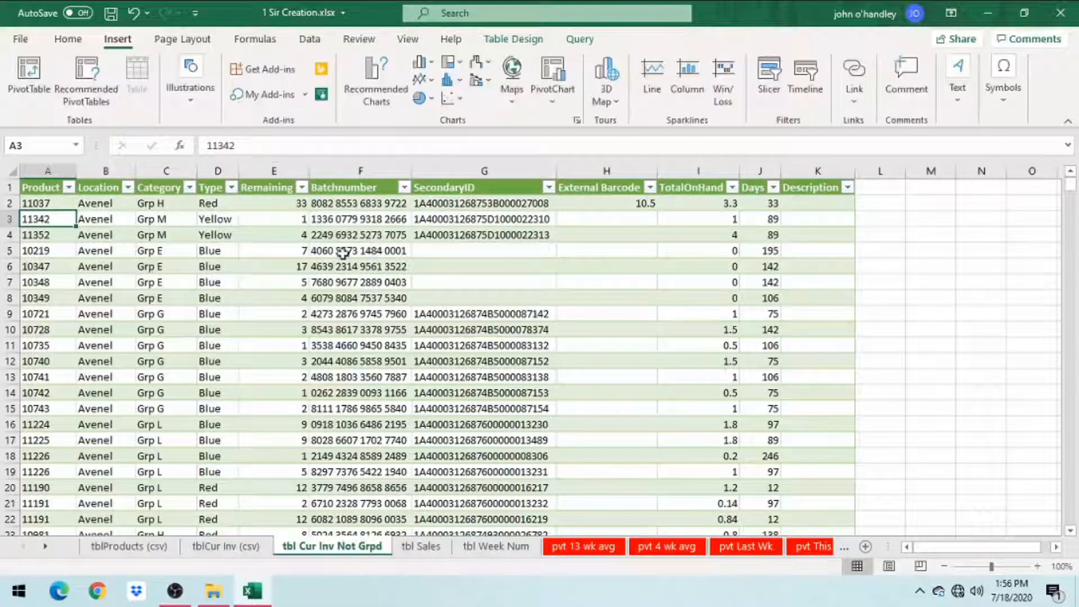
pyautogui.click(28, 78)
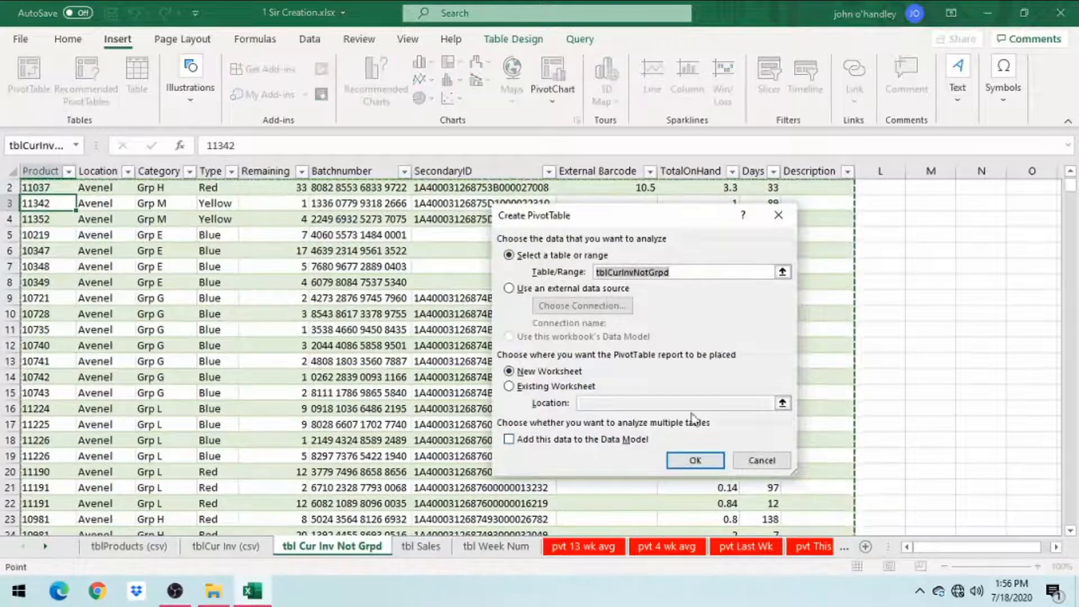
pyautogui.click(671, 458)
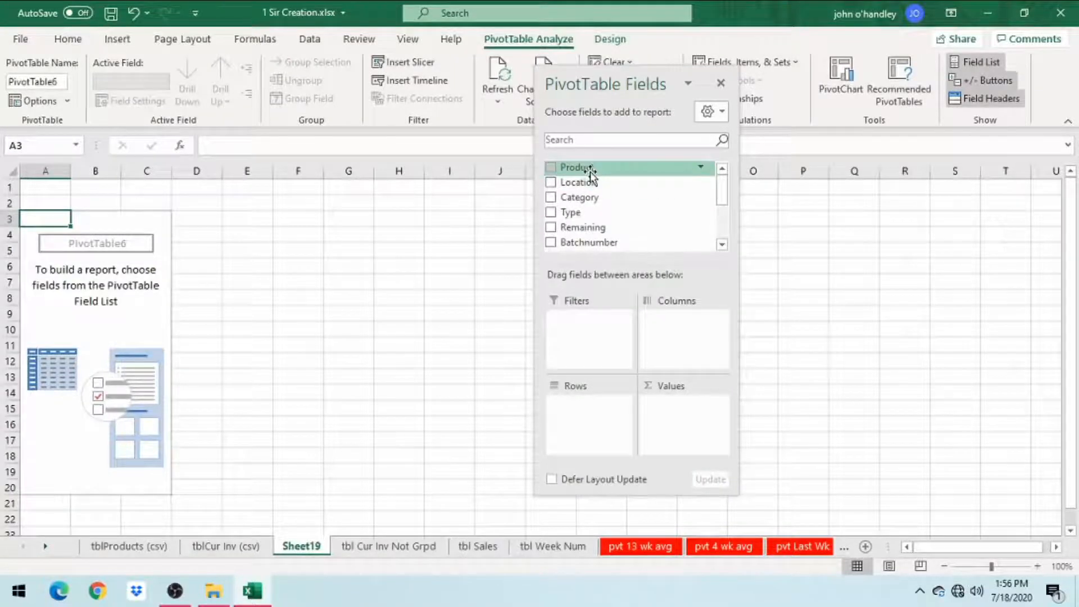
# Add Product to the PivotTable's rows and also to its values as a count.
pyautogui.moveTo(591, 177); pyautogui.dragTo(618, 410)
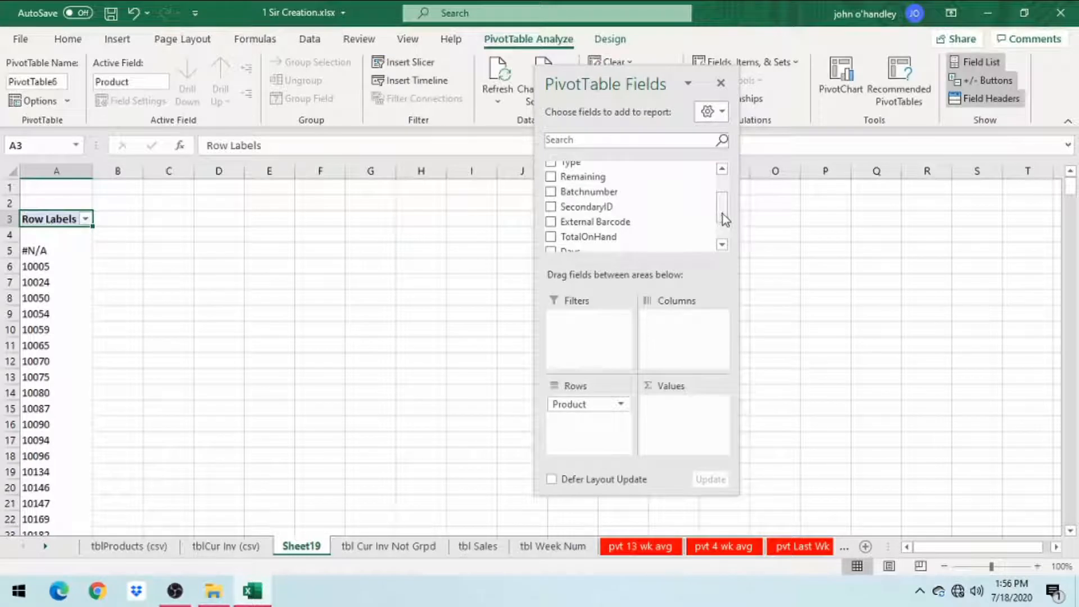
pyautogui.moveTo(722, 213); pyautogui.dragTo(719, 190)
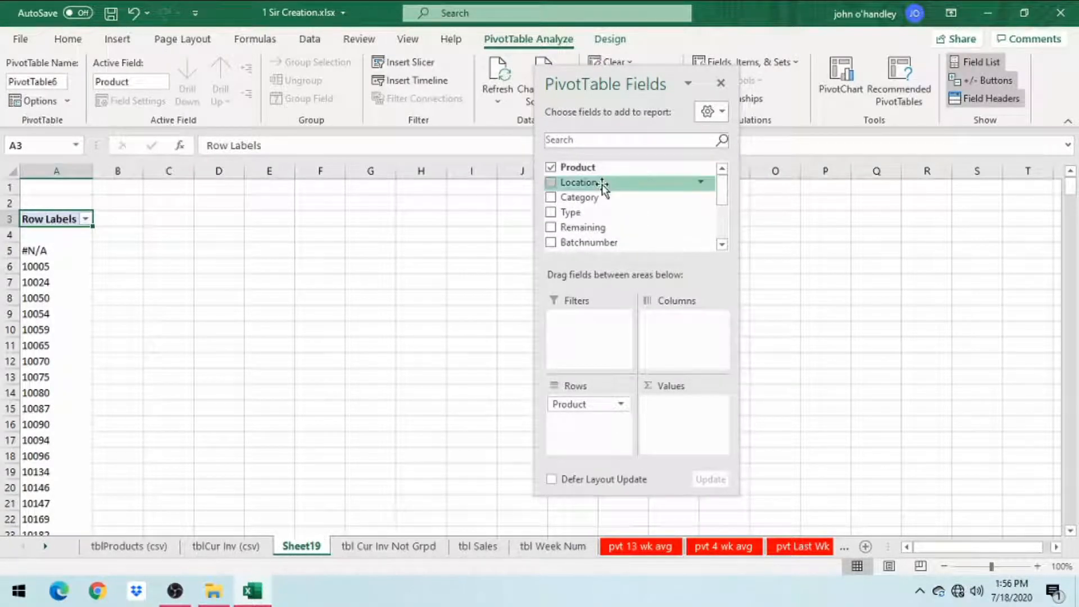
pyautogui.moveTo(598, 170); pyautogui.dragTo(676, 423)
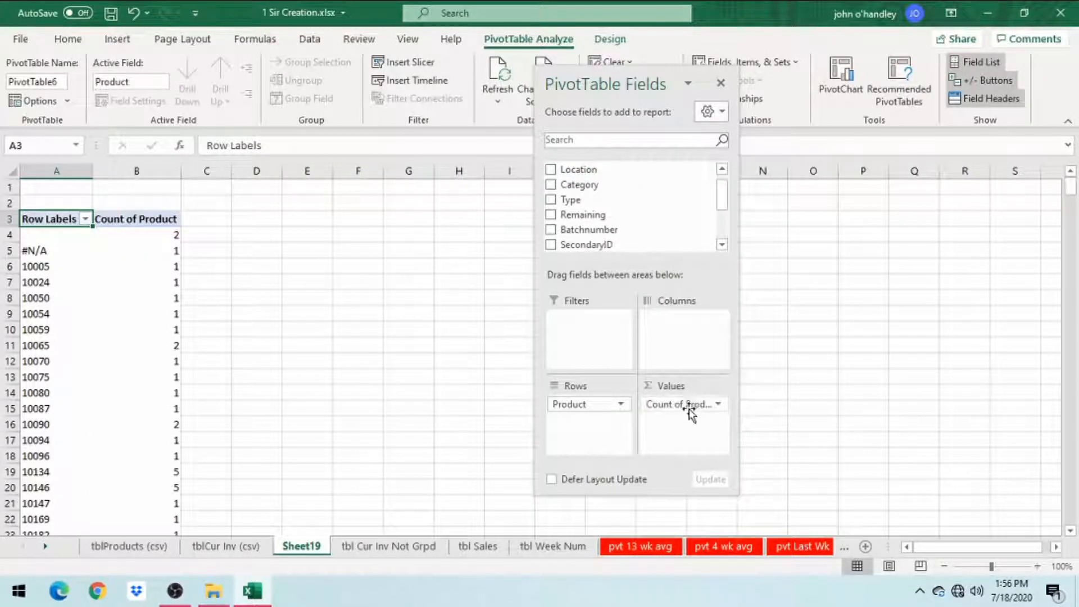
# Add Days to the PivotTable's values, summarize it by Max, and close the field list.
pyautogui.moveTo(722, 202); pyautogui.dragTo(723, 226)
pyautogui.moveTo(576, 219); pyautogui.dragTo(691, 440)
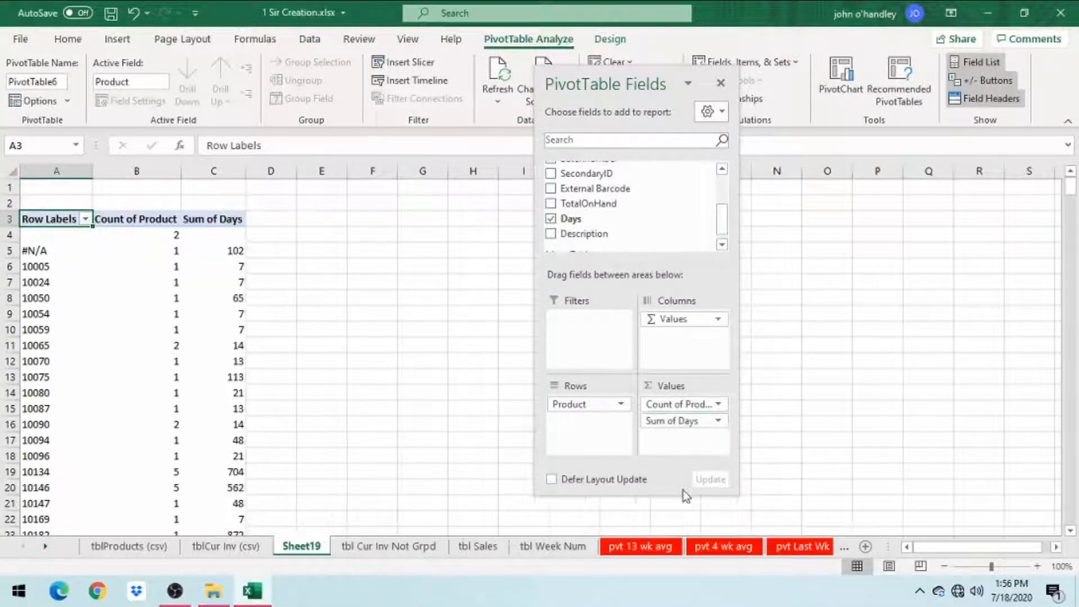
pyautogui.click(668, 423)
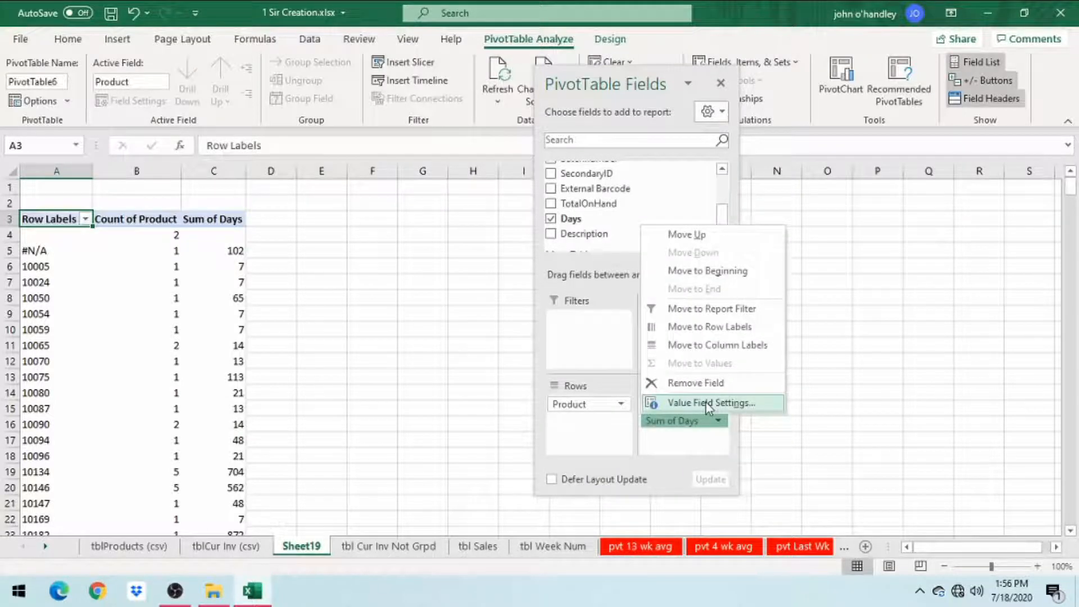
pyautogui.click(707, 404)
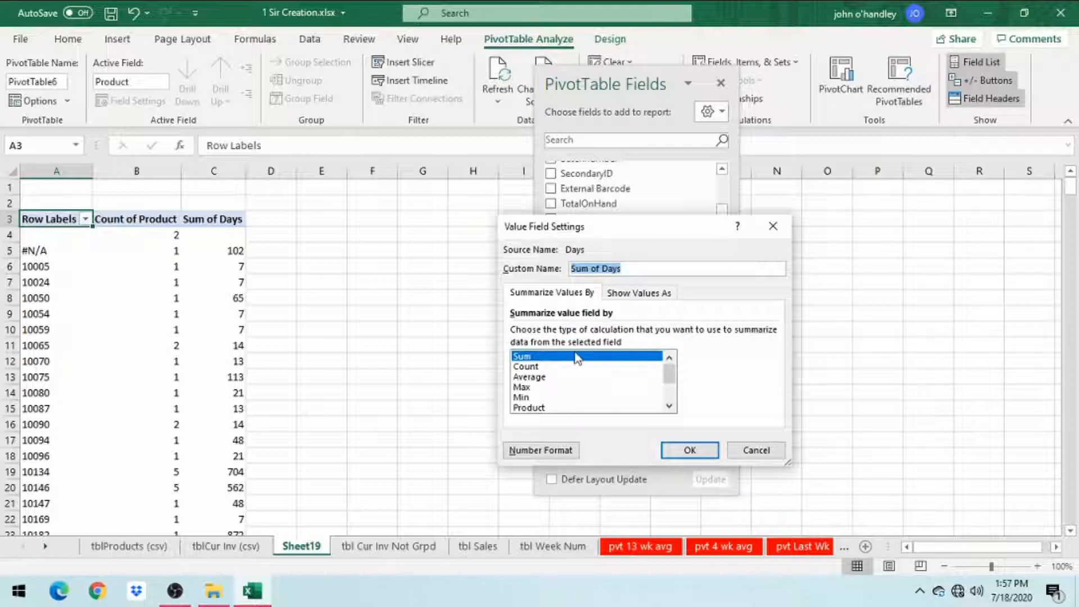
pyautogui.click(528, 387)
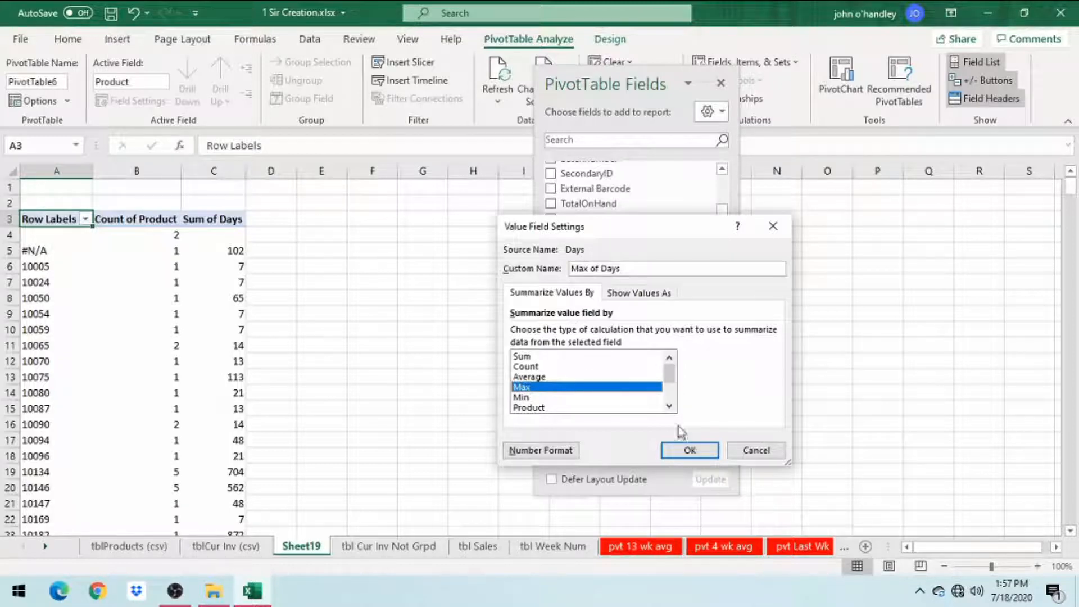
pyautogui.click(689, 455)
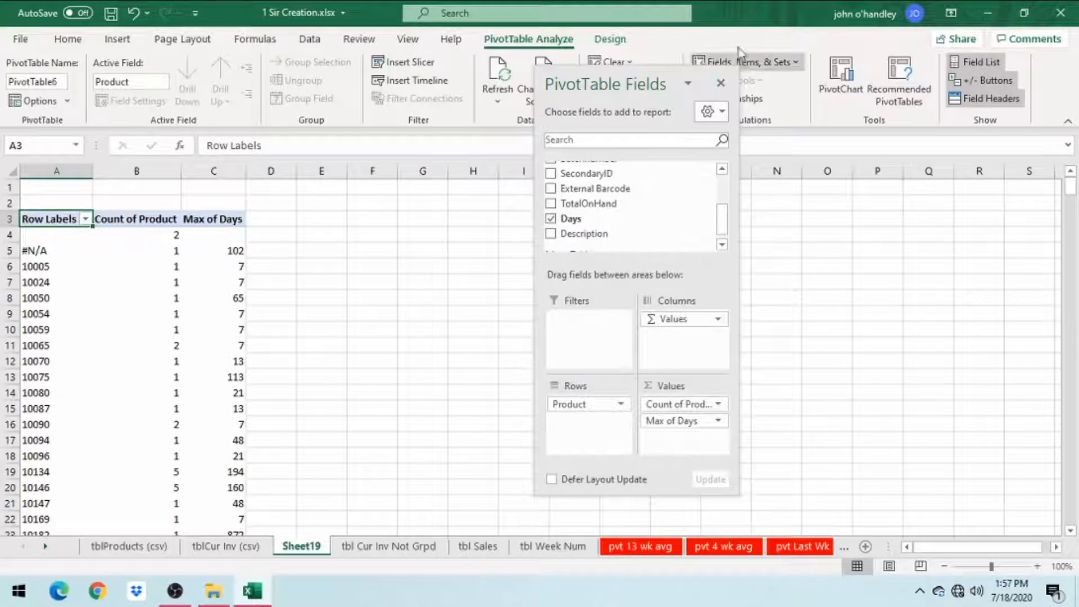
pyautogui.click(720, 84)
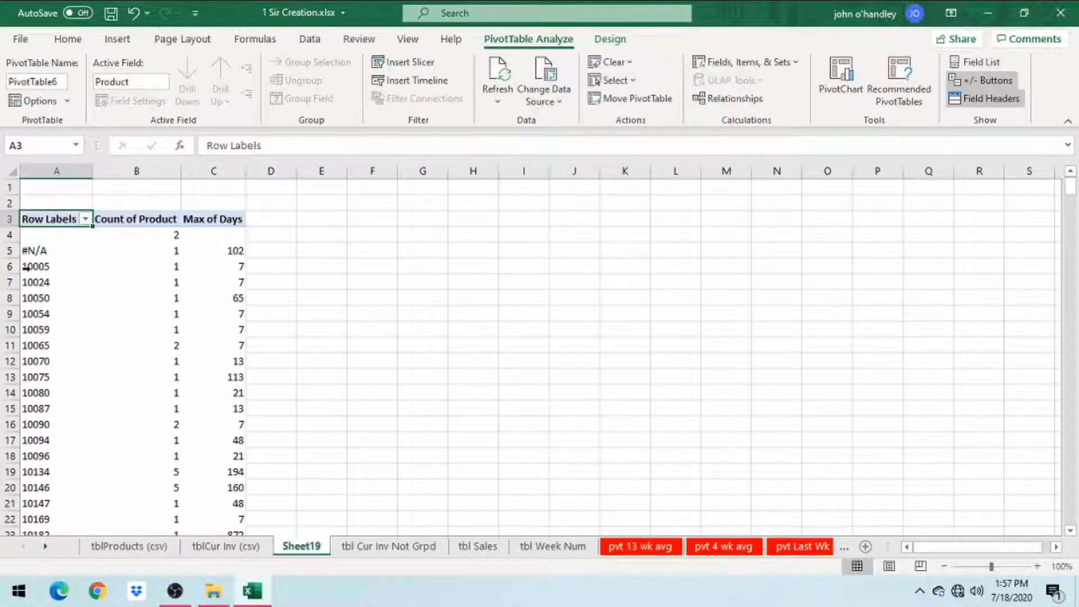
# Examine the Count of Product and Max of Days values for products 10005, 10090 and 10134.
pyautogui.click(32, 264)
pyautogui.click(66, 265)
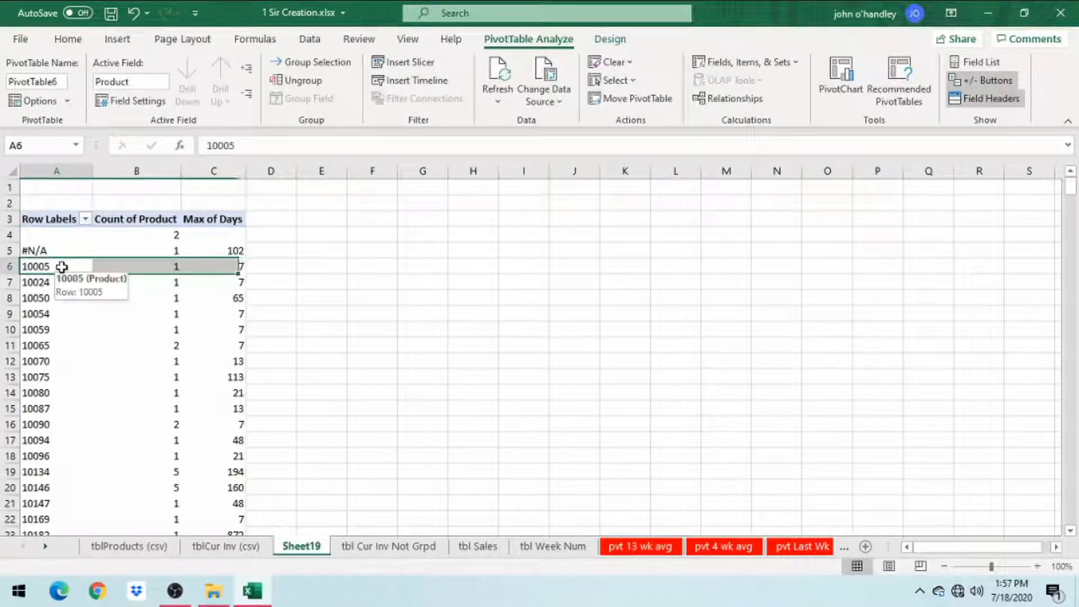
pyautogui.click(137, 267)
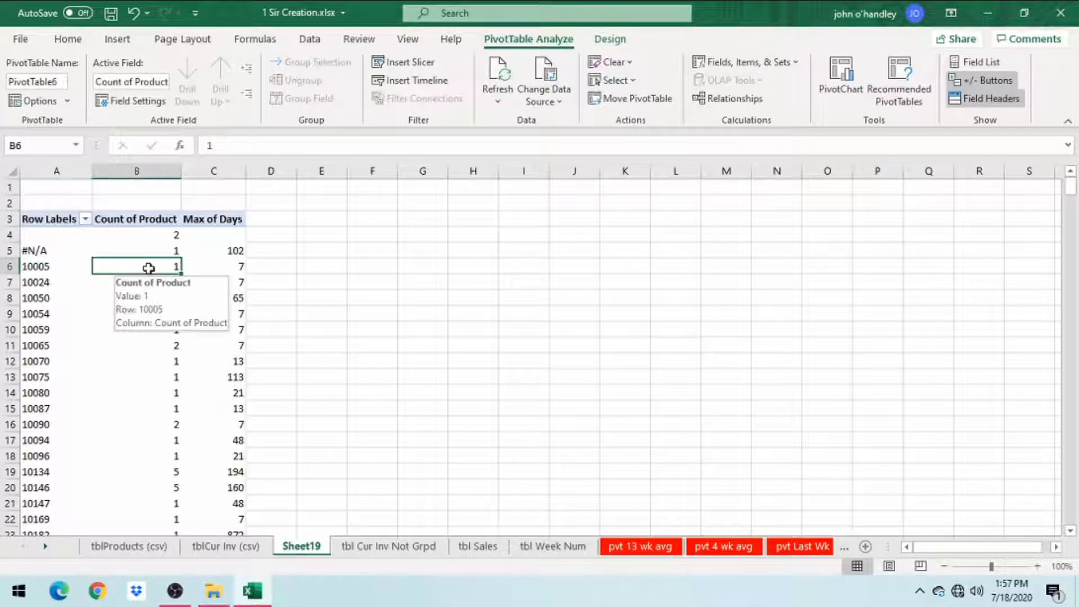
pyautogui.click(240, 269)
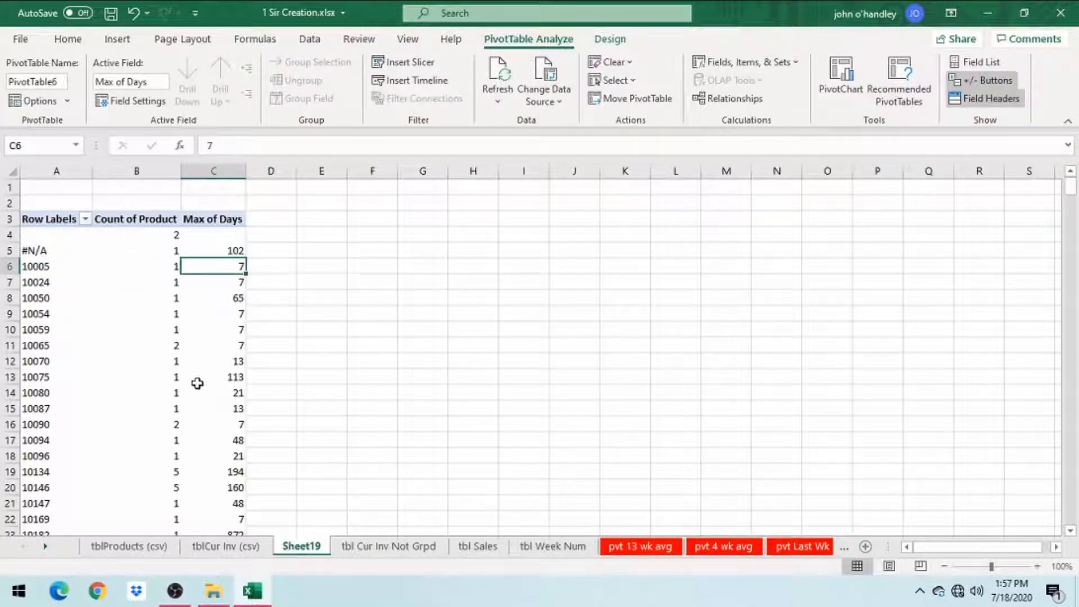
pyautogui.click(138, 422)
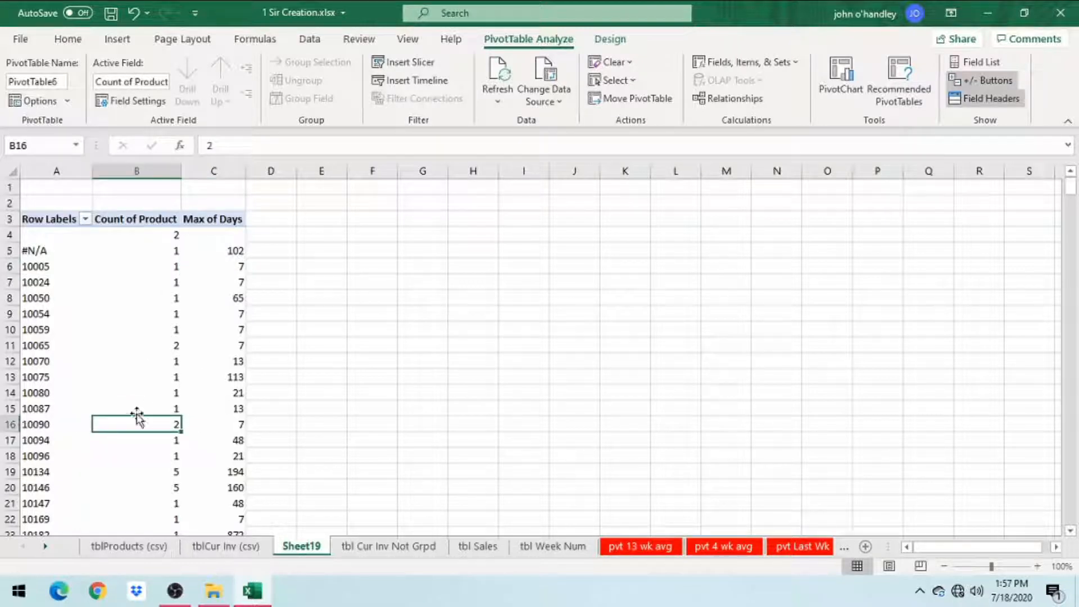
pyautogui.click(212, 426)
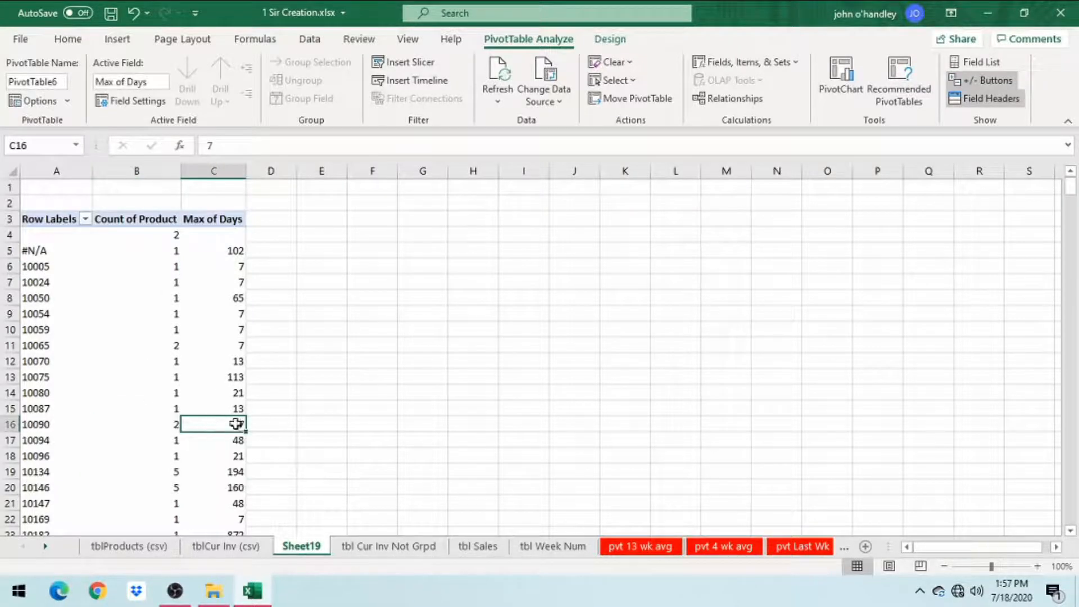
pyautogui.click(148, 472)
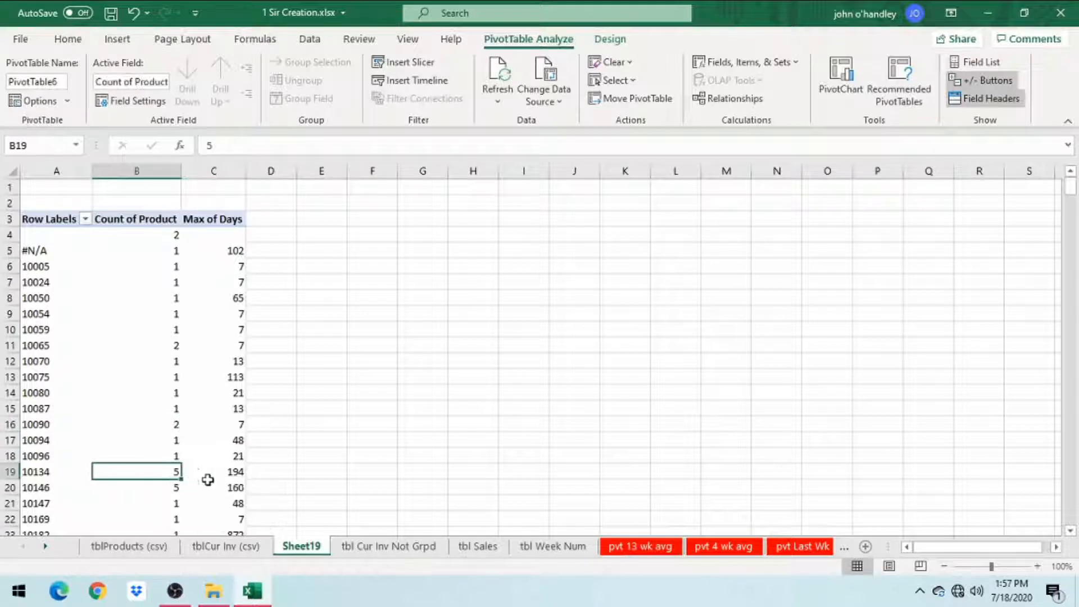
pyautogui.click(235, 474)
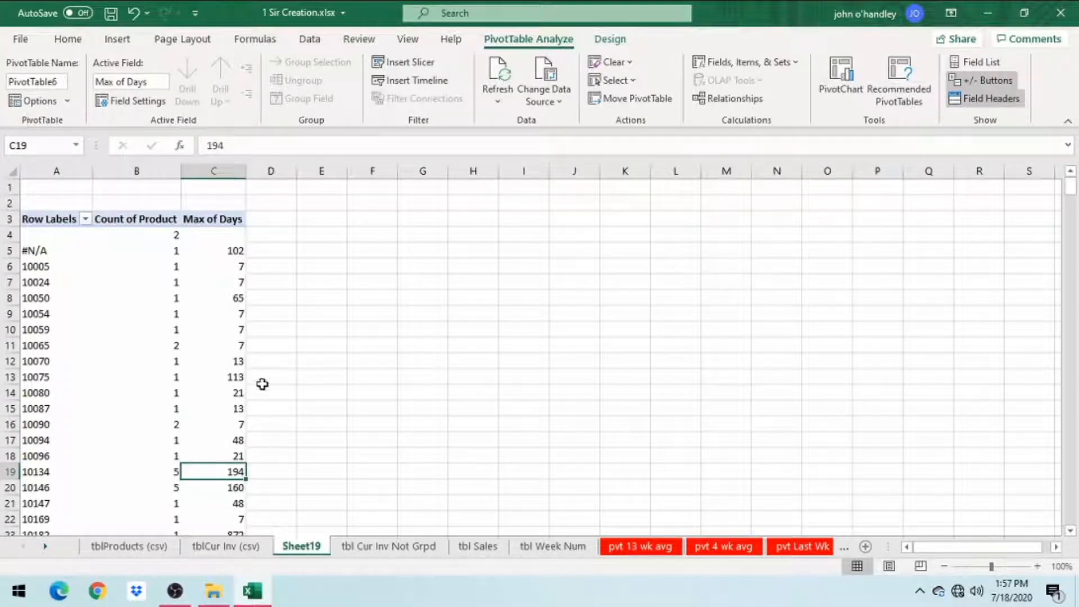
# Rename the new PivotTable worksheet as Pvt Count Max Days.
pyautogui.doubleClick(306, 546)
pyautogui.write('P')
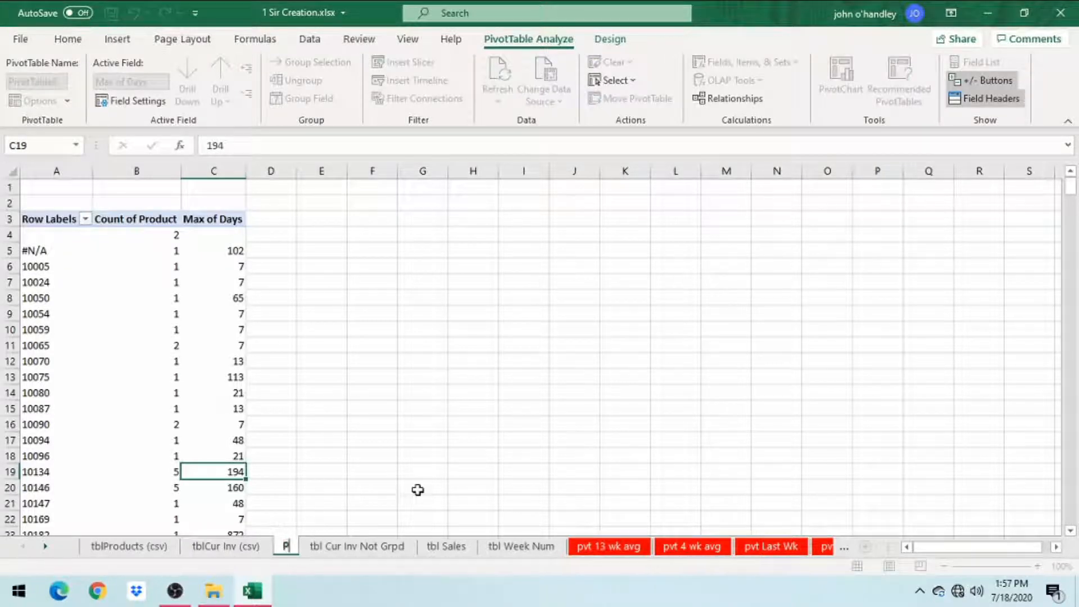
pyautogui.write('vt')
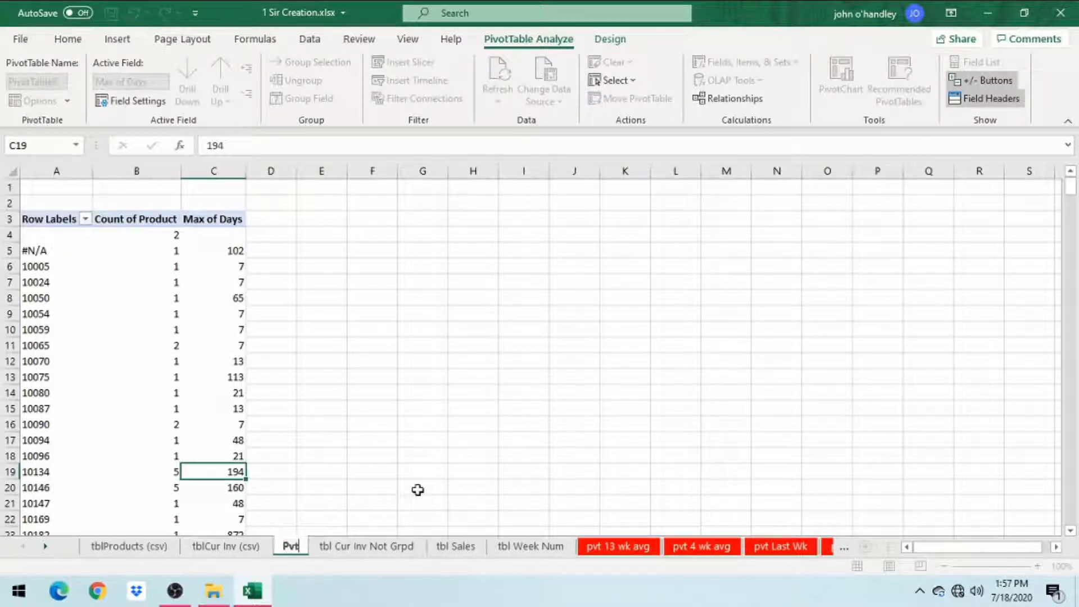
pyautogui.write(' Count Ma')
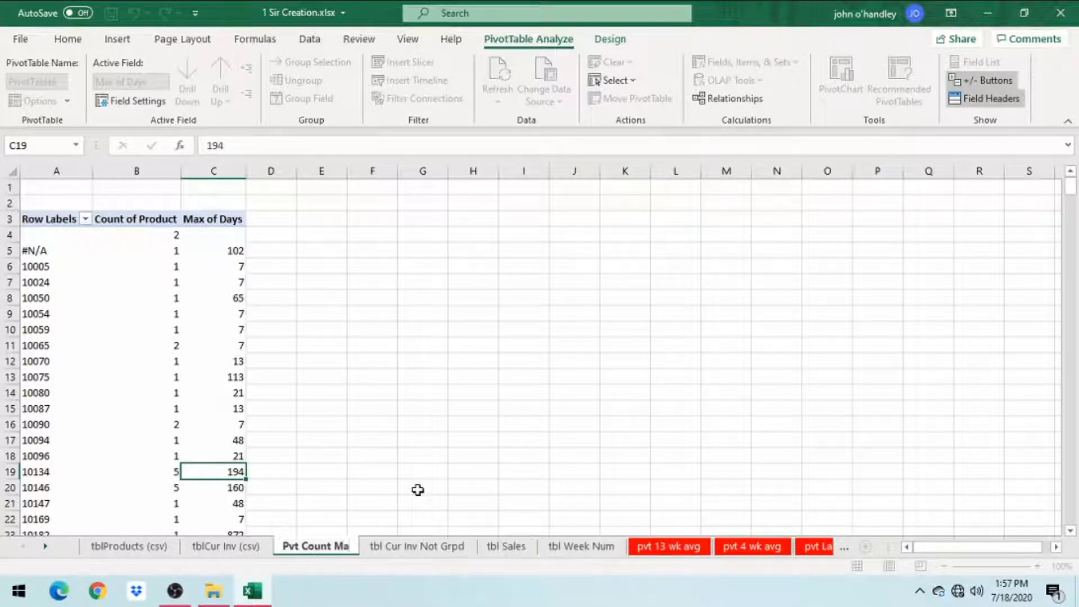
pyautogui.write('x D')
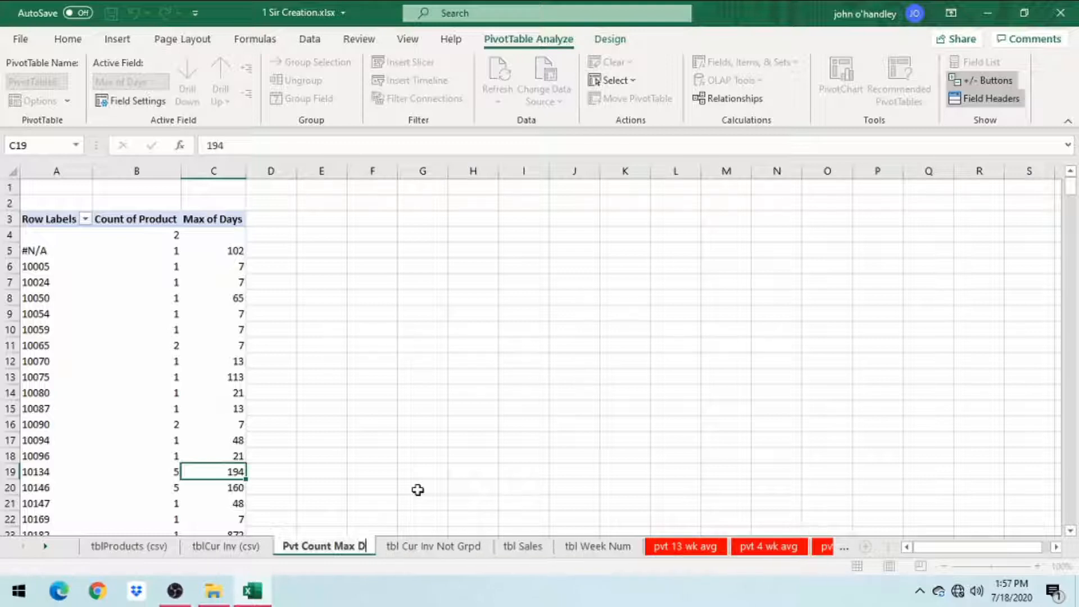
pyautogui.write('ays')
pyautogui.click(385, 484)
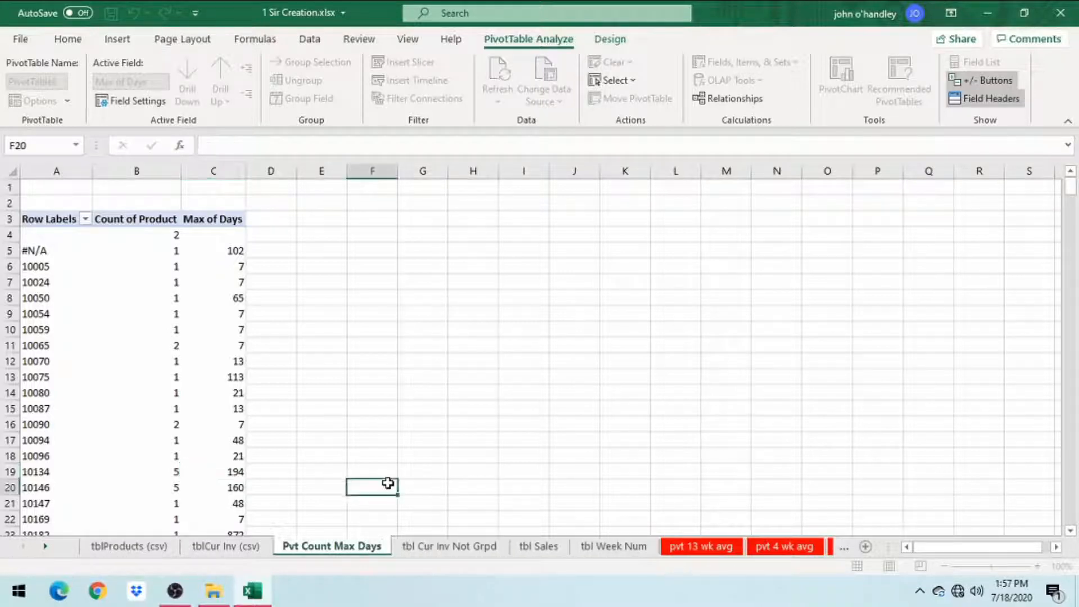
# Color the Pvt Count Max Days sheet tab red and move the sheet directly before pvt 13 wk avg.
pyautogui.rightClick(358, 552)
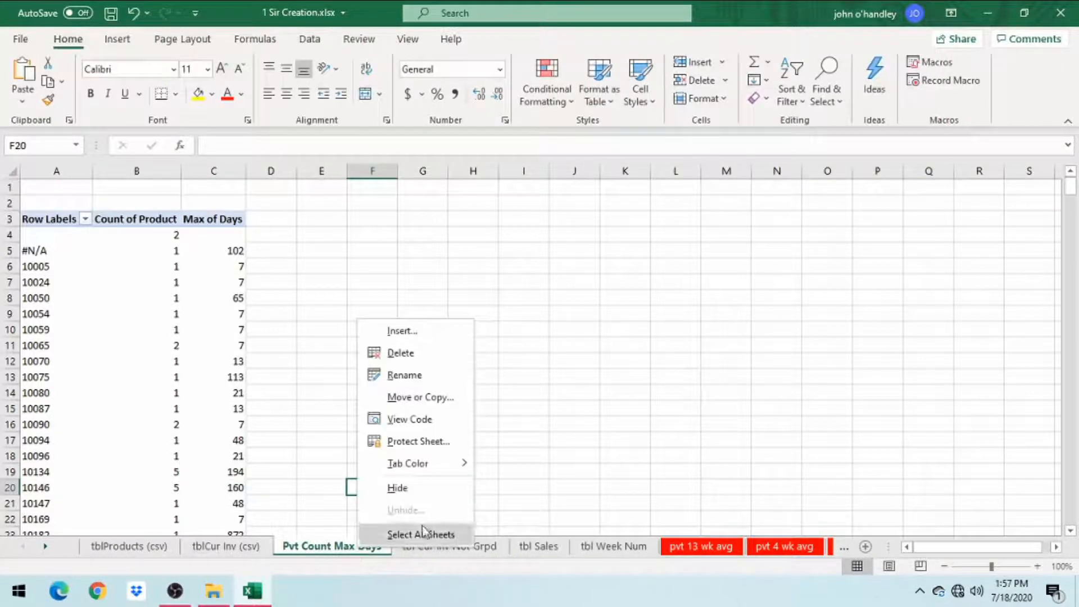
pyautogui.moveTo(429, 463)
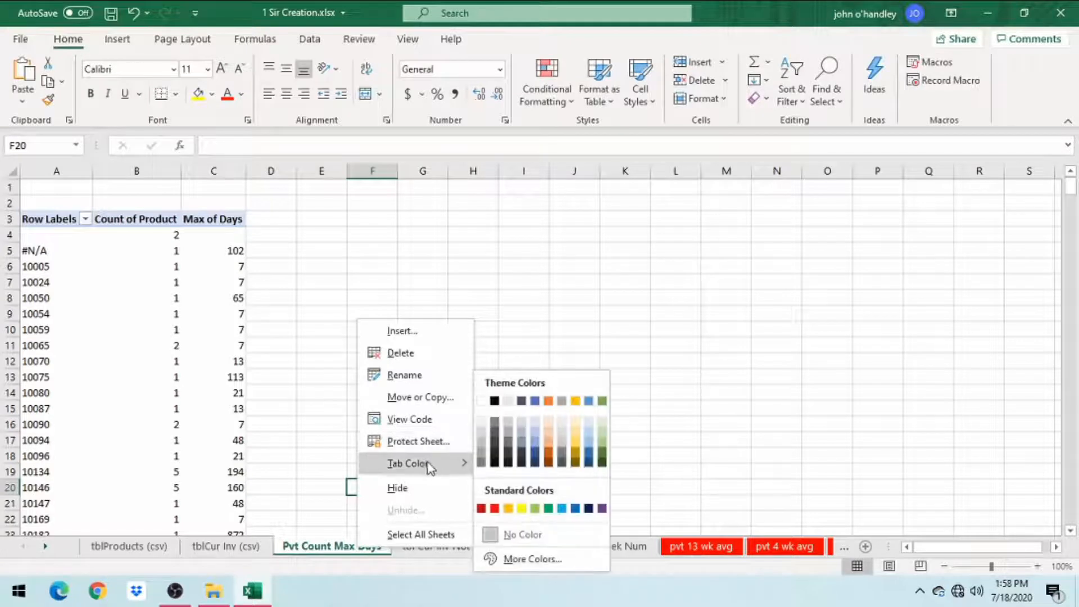
pyautogui.click(499, 509)
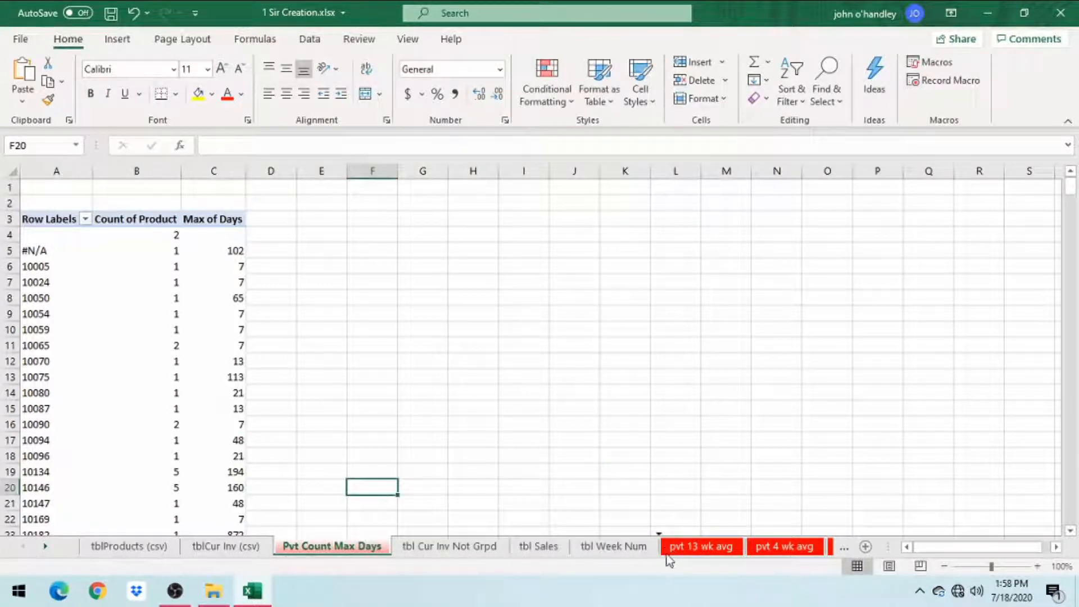
pyautogui.moveTo(669, 559); pyautogui.dragTo(660, 553)
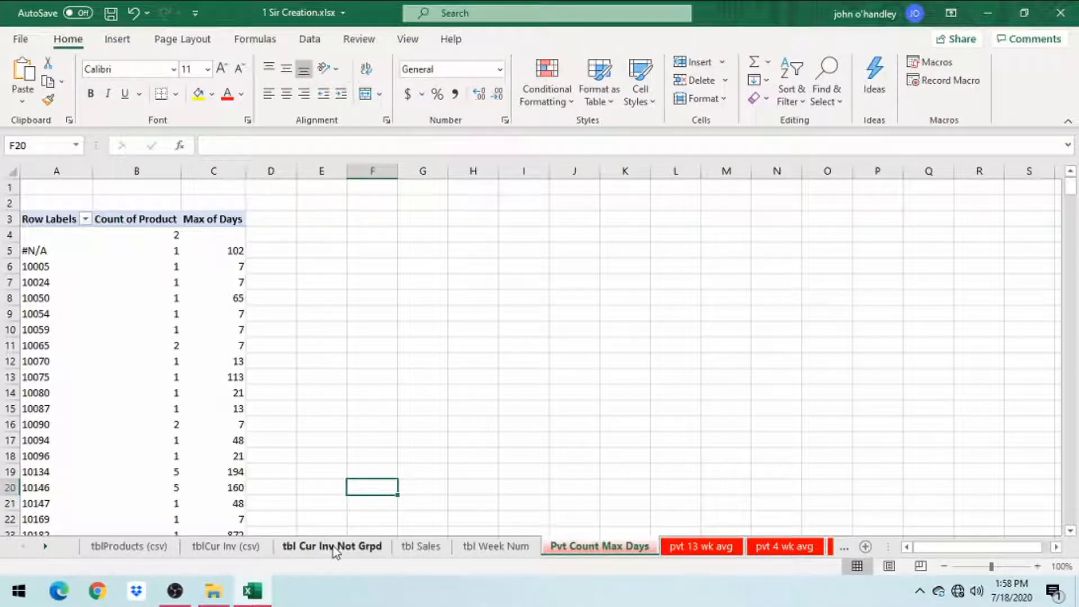
pyautogui.click(570, 472)
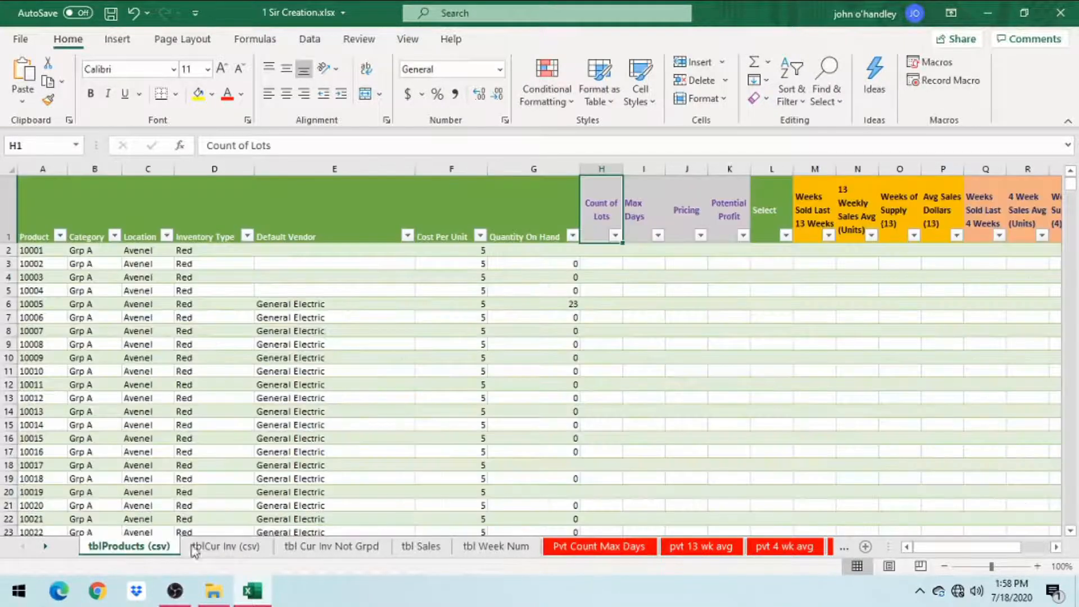
# In tblProducts' first Count of Lots cell, enter a GETPIVOTDATA formula referencing product 10005's Count of Product on Pvt Count Max Days.
pyautogui.click(118, 548)
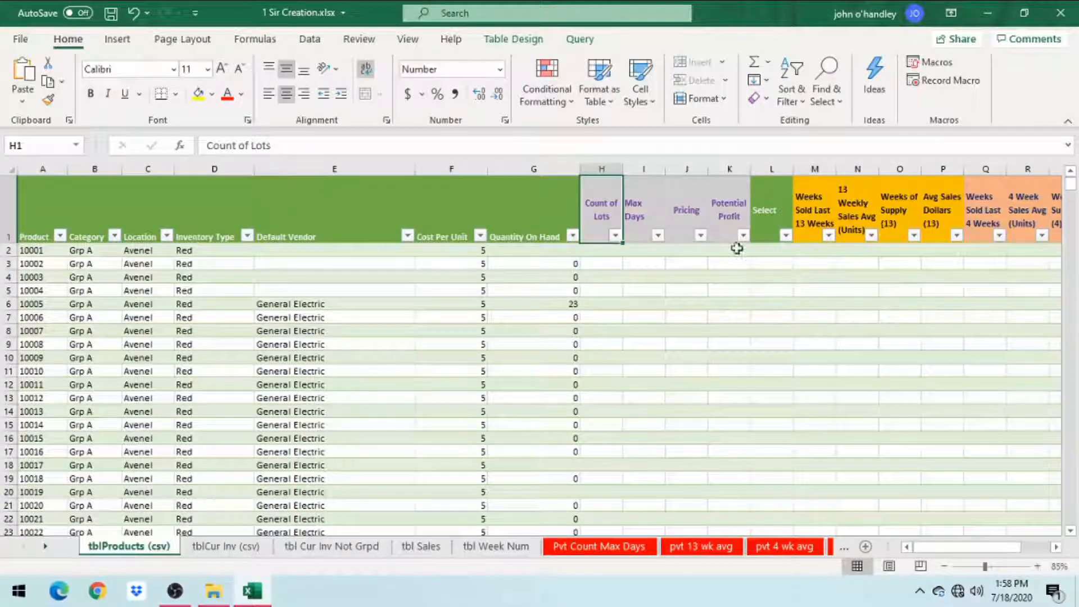
pyautogui.click(602, 255)
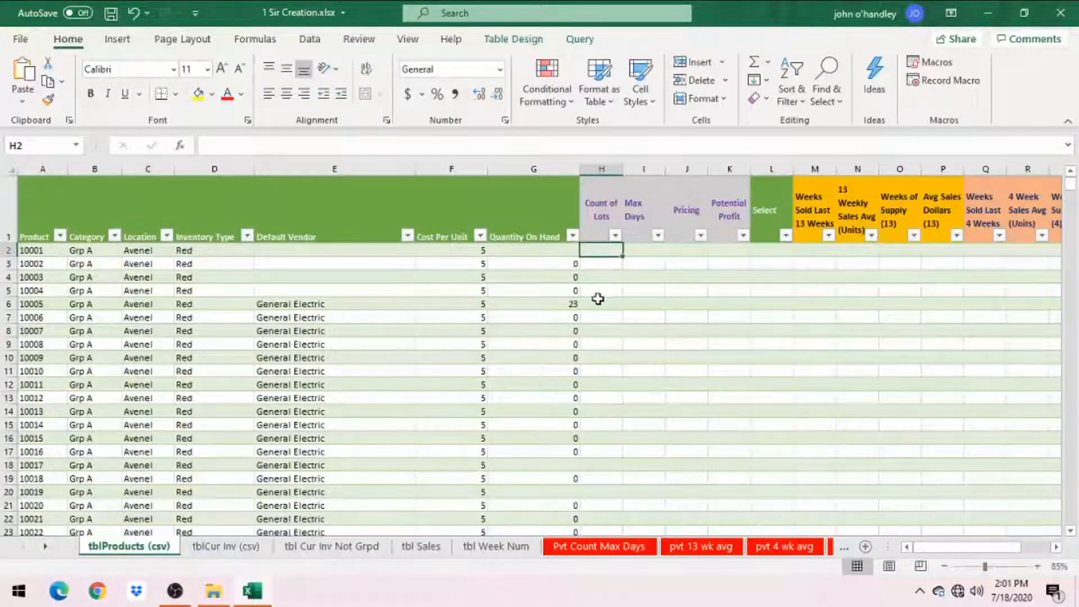
pyautogui.write('=')
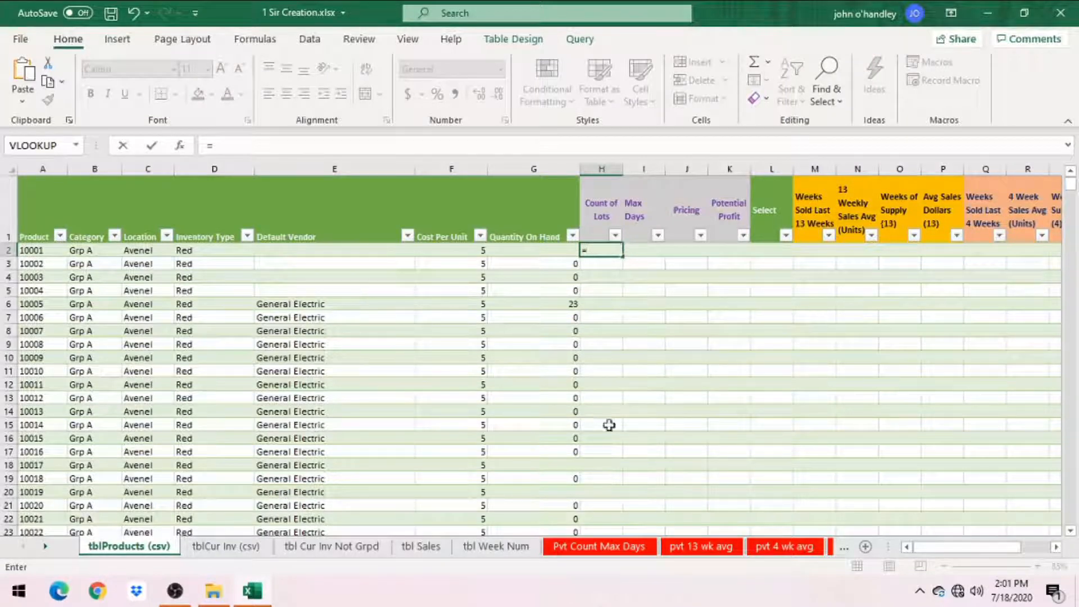
pyautogui.click(604, 548)
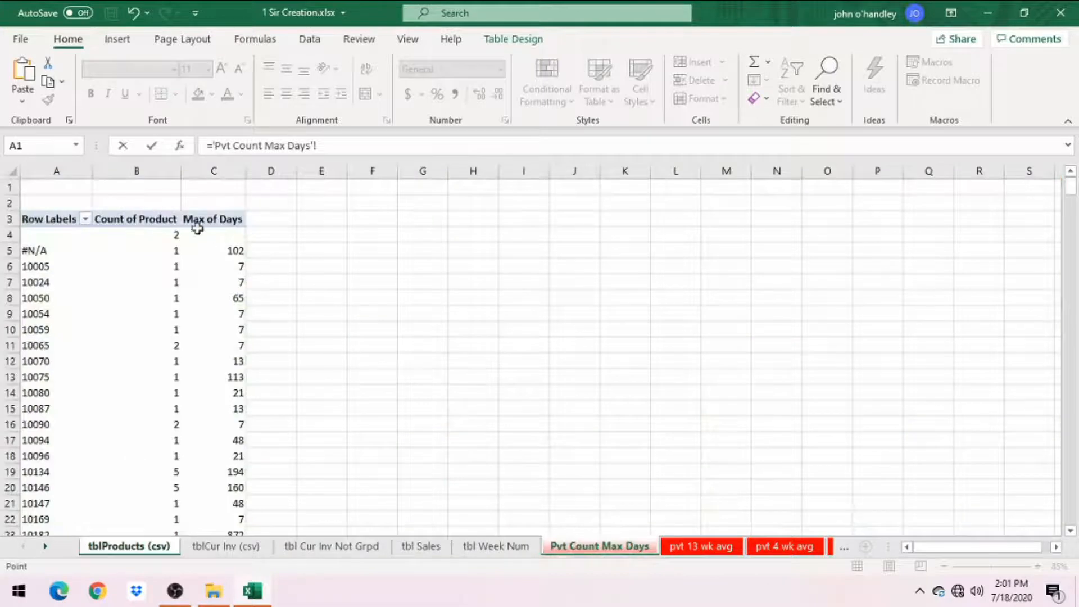
pyautogui.click(144, 266)
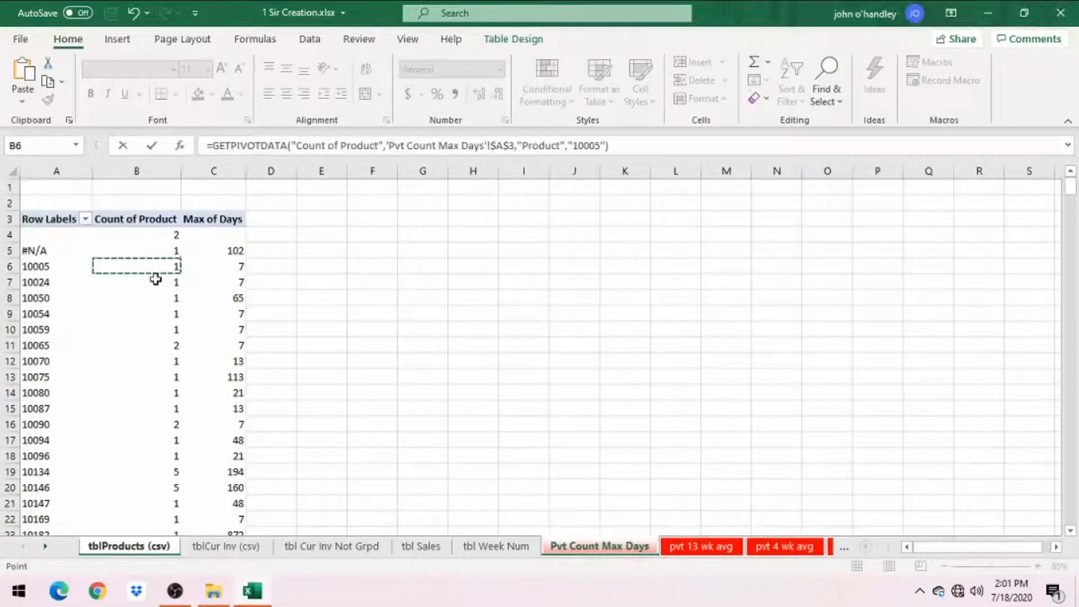
pyautogui.click(153, 148)
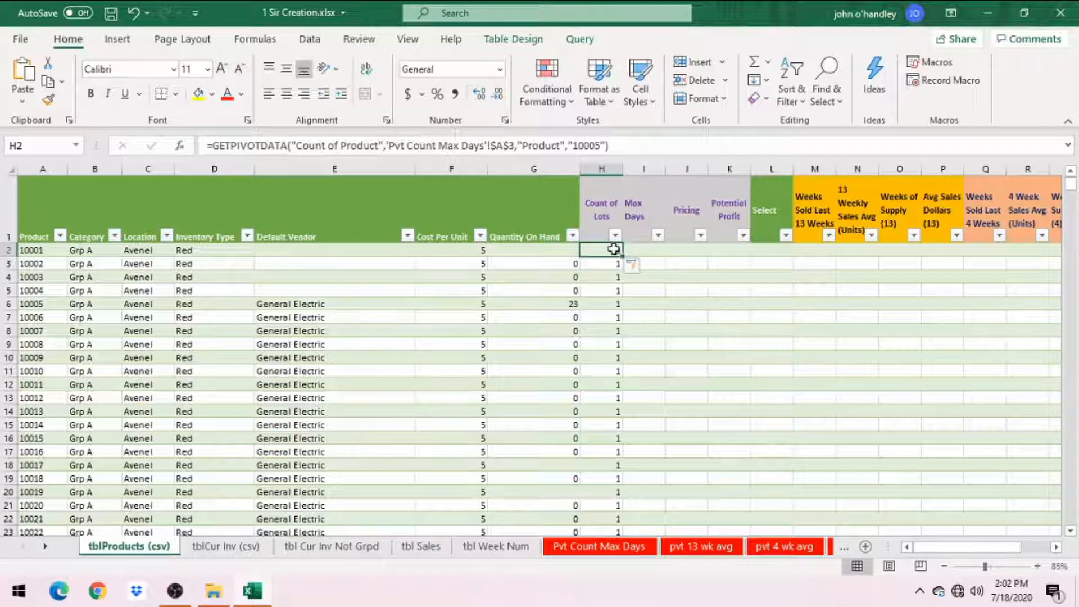
# Replace the hard-coded "10005" in the Count of Lots formula with a reference to the row's own product, [@[Product ]].
pyautogui.click(45, 263)
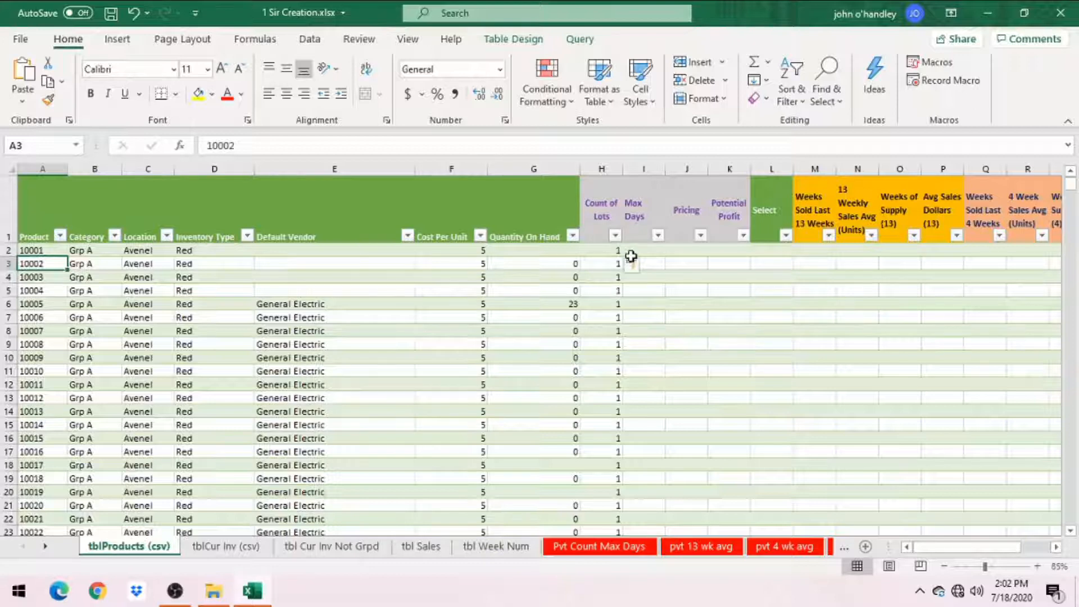
pyautogui.click(597, 547)
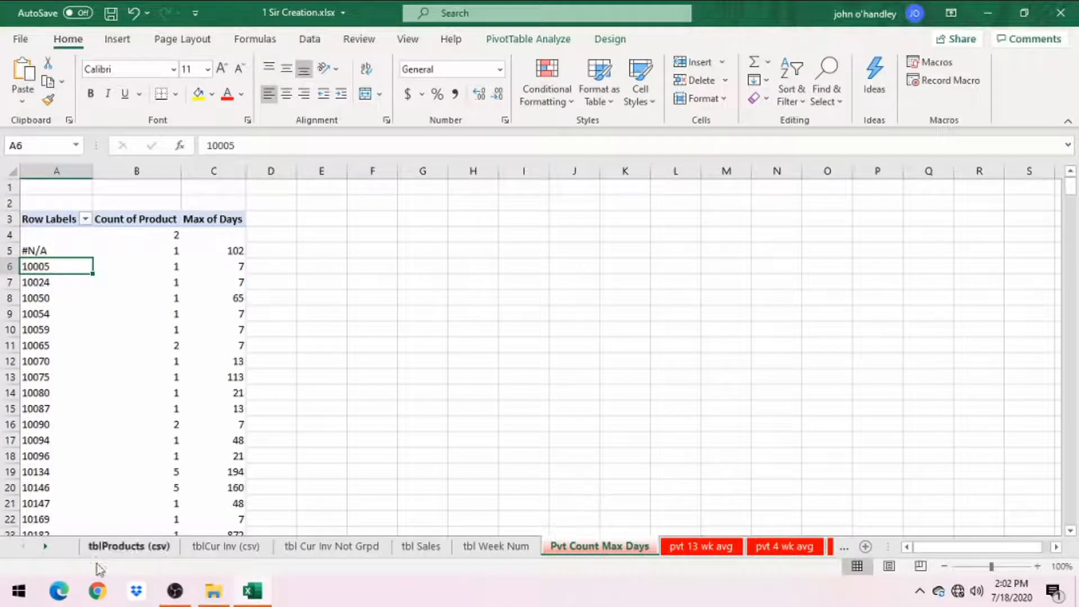
pyautogui.click(129, 545)
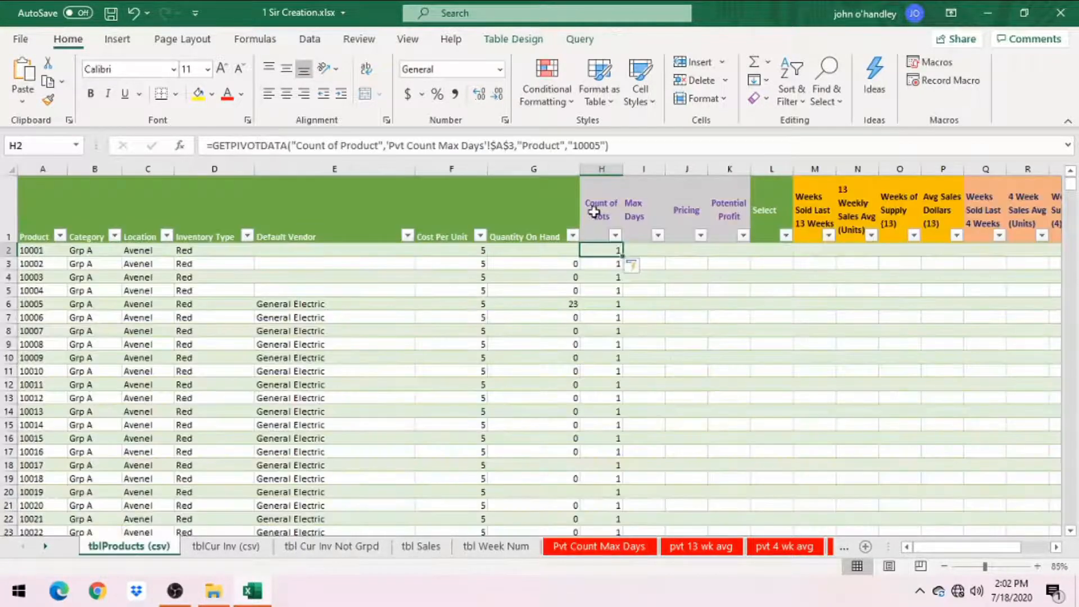
pyautogui.doubleClick(588, 144)
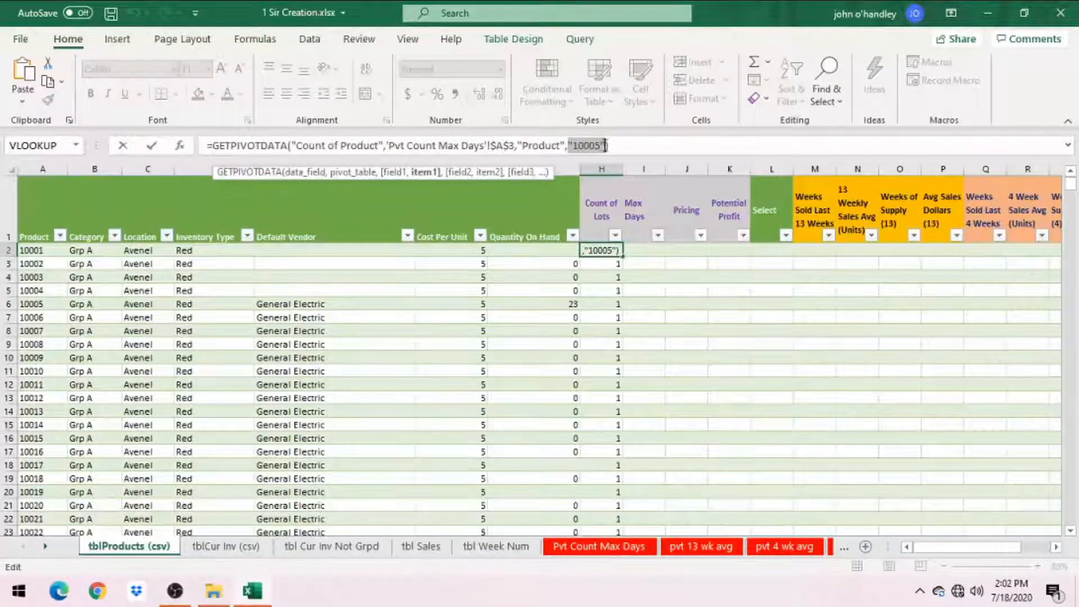
pyautogui.hotkey('shift', 'Right')
pyautogui.click(38, 251)
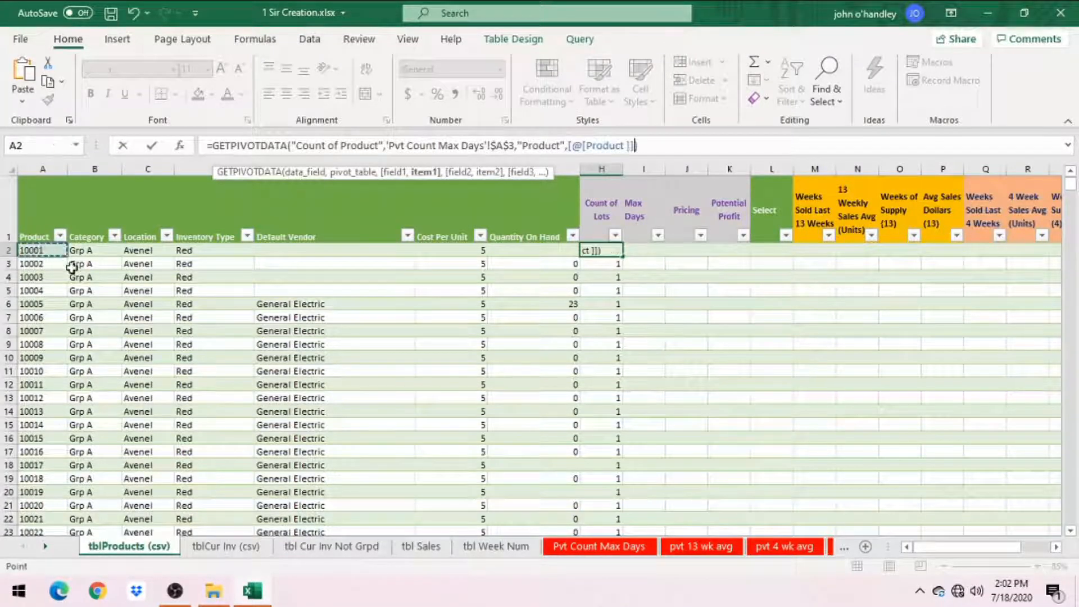
pyautogui.click(152, 147)
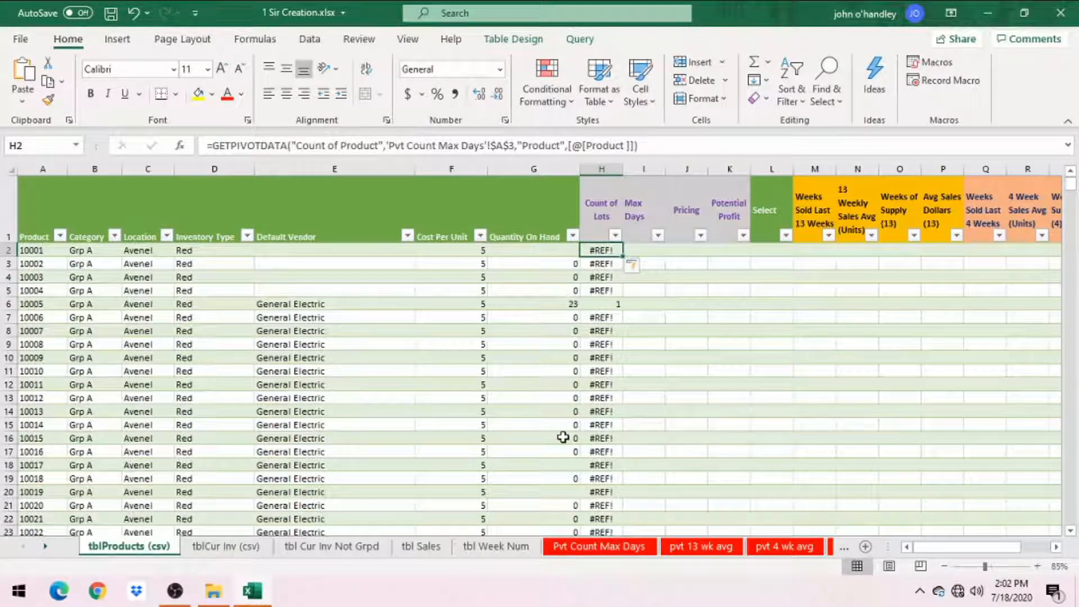
pyautogui.click(236, 548)
pyautogui.click(328, 549)
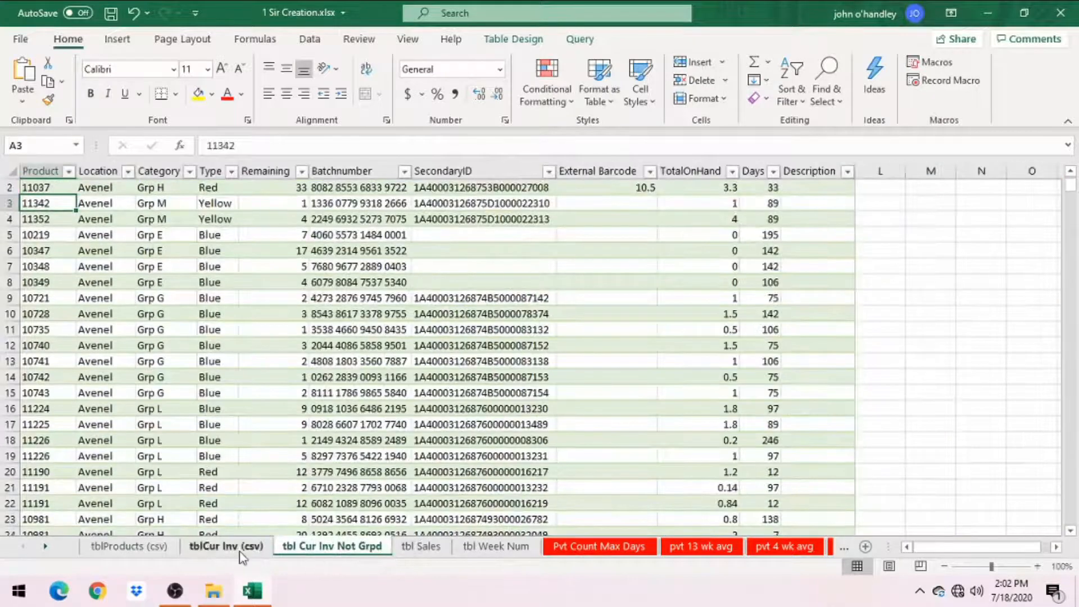
pyautogui.click(242, 552)
pyautogui.click(157, 550)
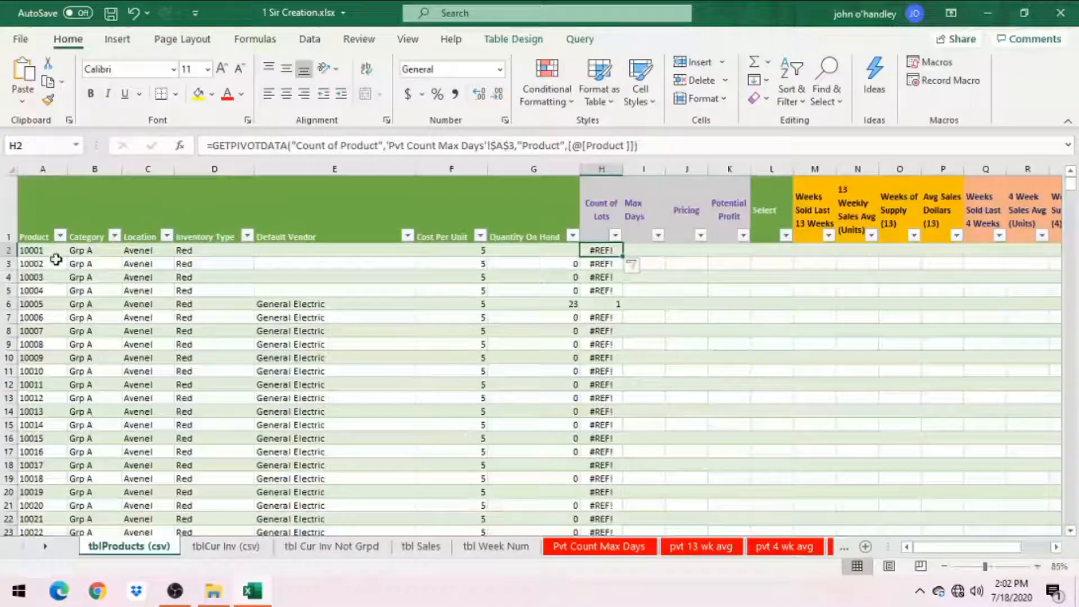
pyautogui.click(38, 251)
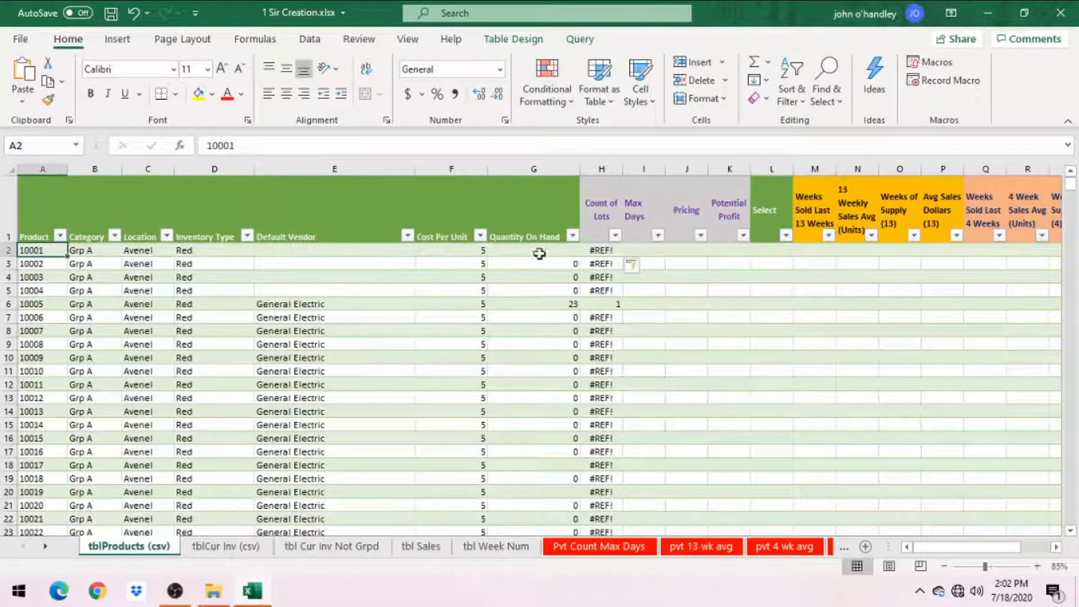
# Wrap the Count of Lots GETPIVOTDATA formula in IFERROR with 0 as the error value.
pyautogui.click(596, 251)
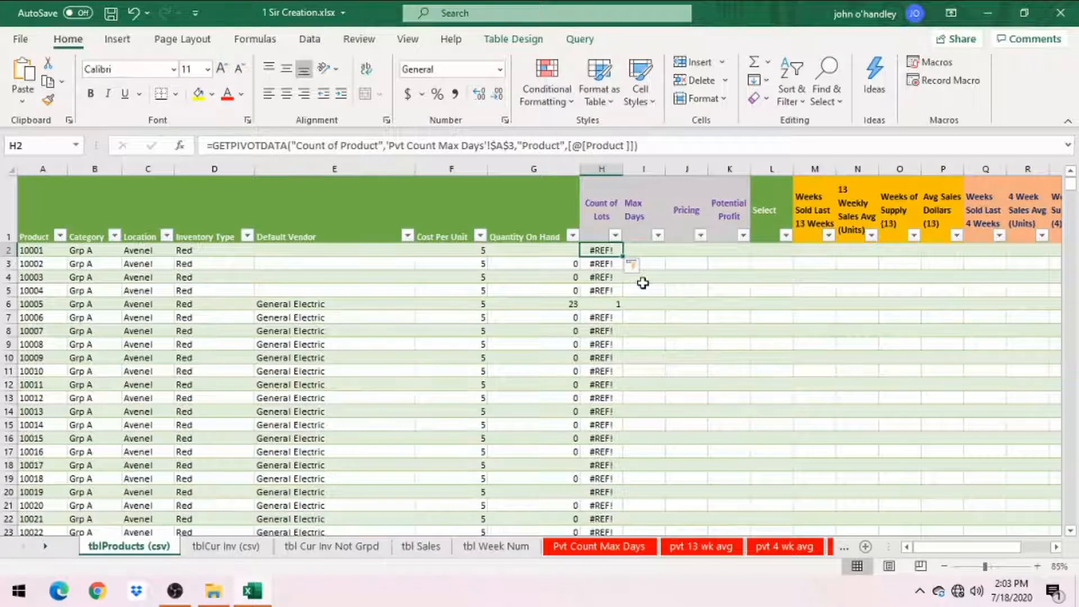
pyautogui.click(212, 147)
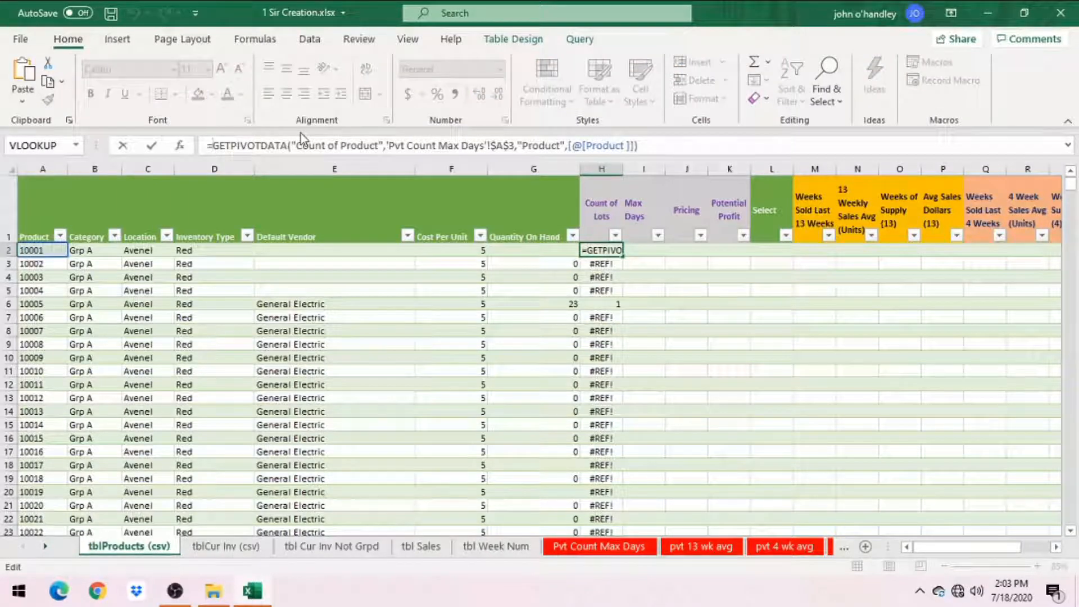
pyautogui.write('iferror')
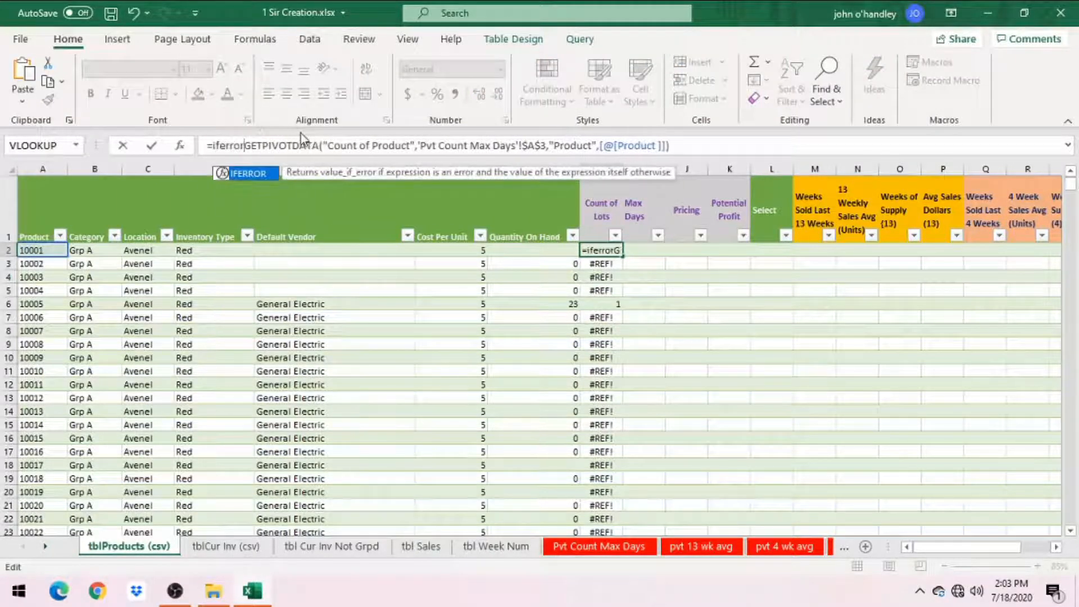
pyautogui.write('(')
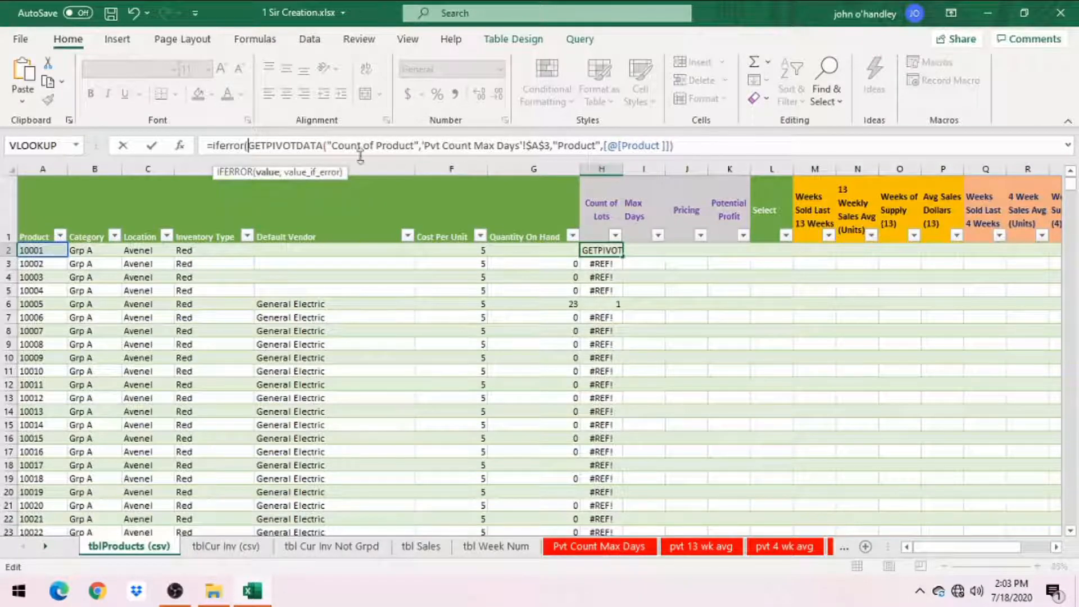
pyautogui.click(700, 147)
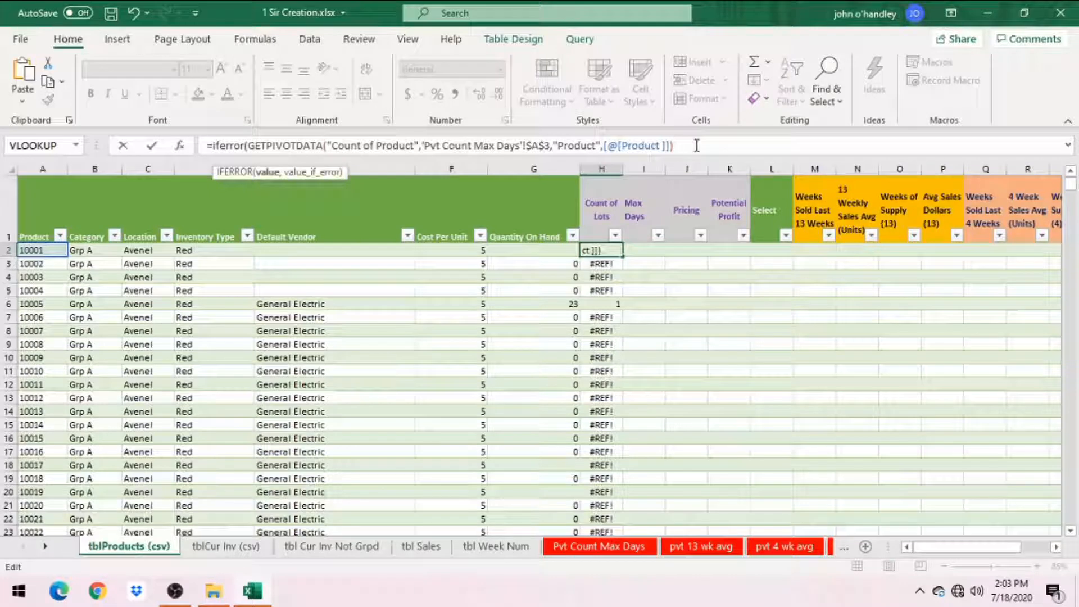
pyautogui.write(',')
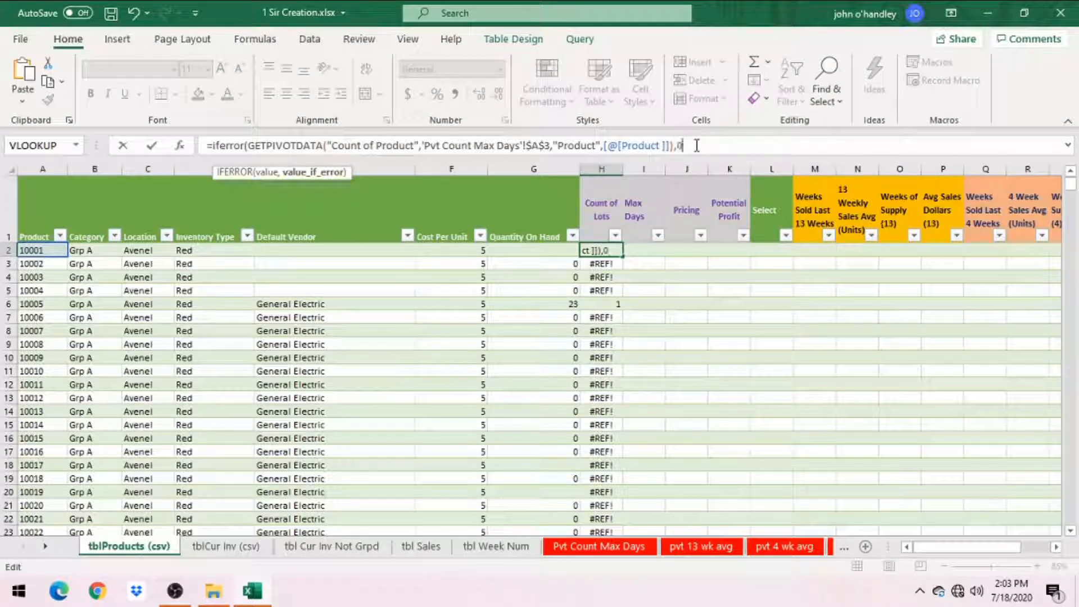
# Complete the Count of Lots formula's IFERROR wrapper in H2 with 0 as the value if error.
pyautogui.write('0)')
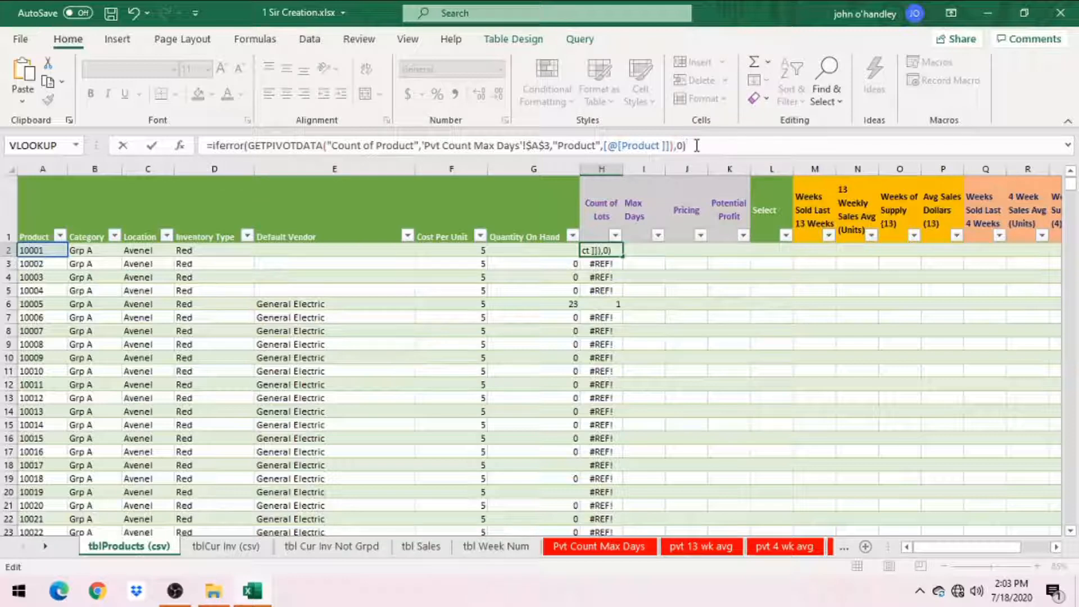
pyautogui.press('Return')
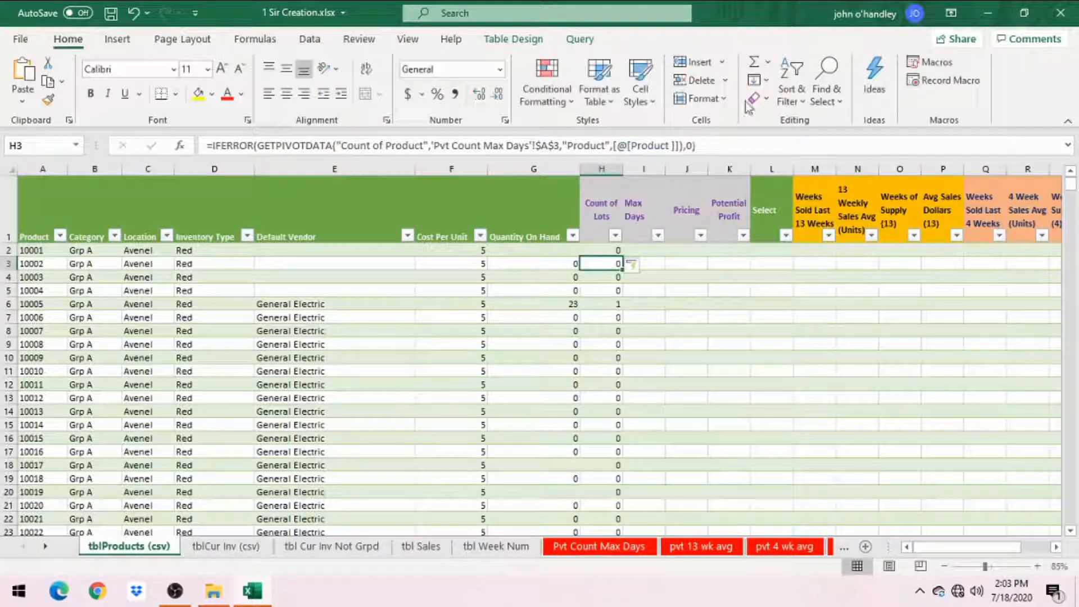
pyautogui.click(609, 249)
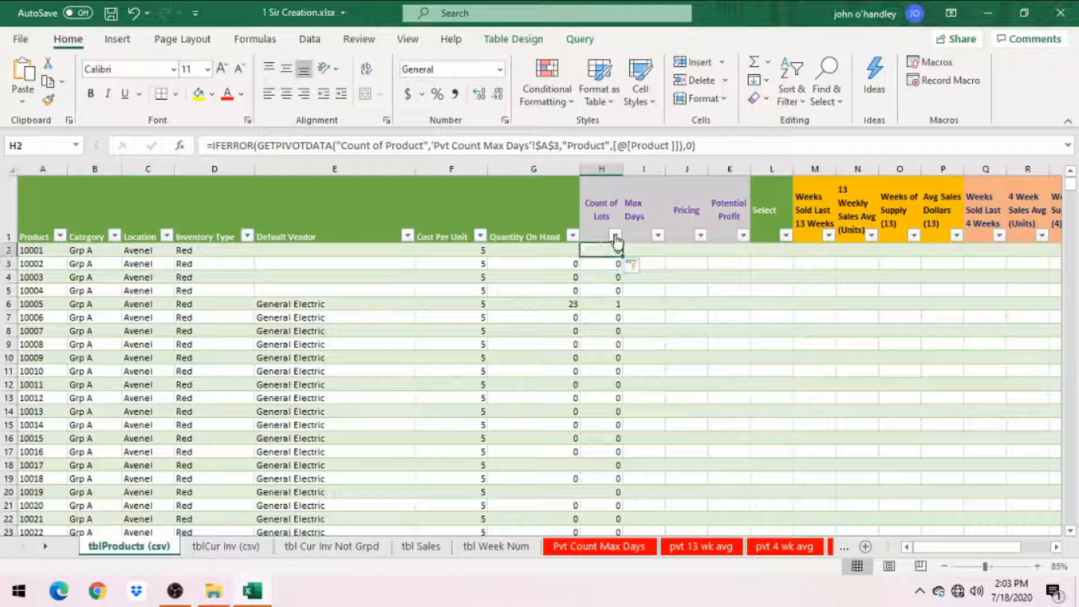
# In the first Max Days cell, enter an IFERROR formula that pulls product 10005's Max of Days from Pvt Count Max Days, with 0 on error.
pyautogui.click(640, 204)
pyautogui.press('Down')
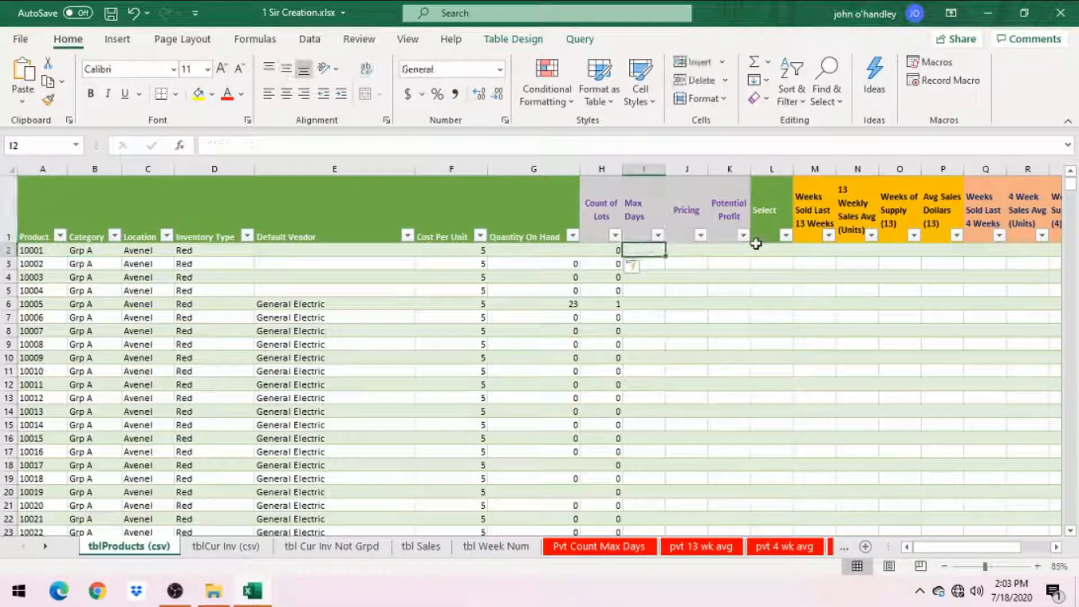
pyautogui.write('=')
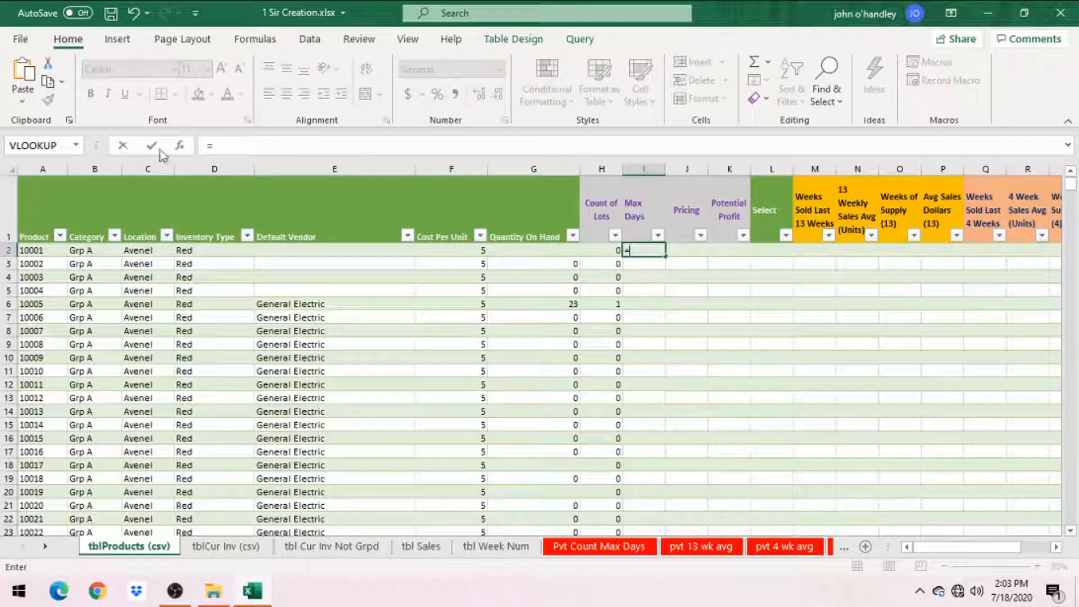
pyautogui.click(76, 145)
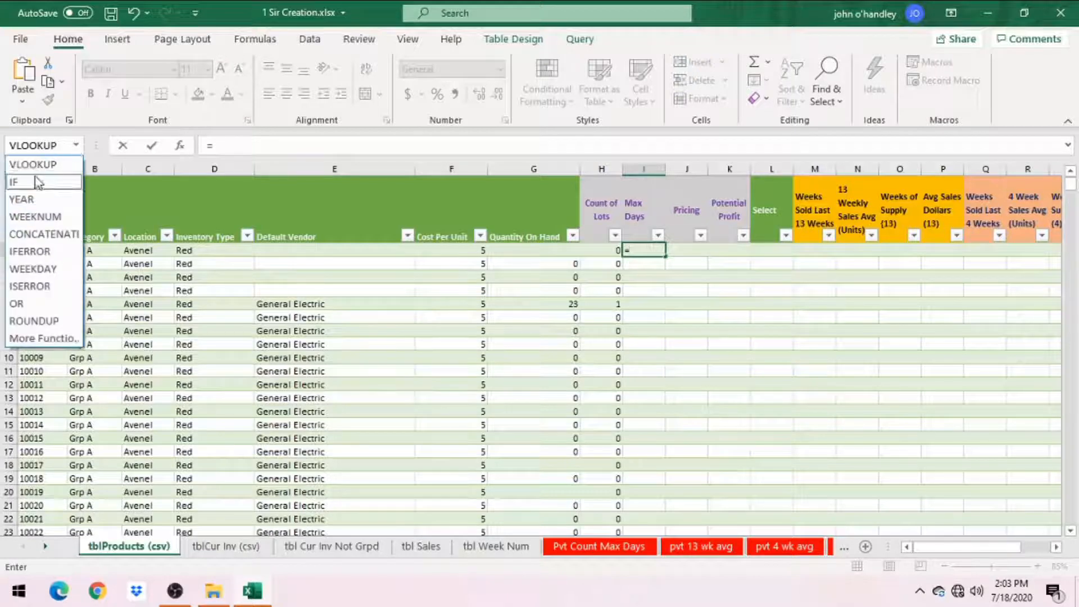
pyautogui.click(39, 251)
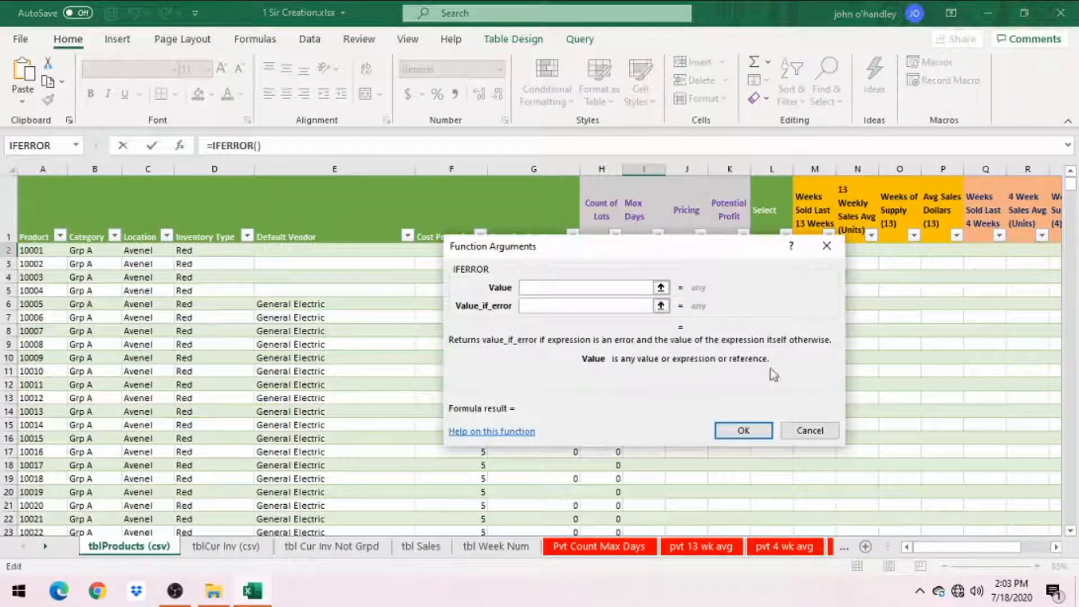
pyautogui.moveTo(693, 254); pyautogui.dragTo(522, 278)
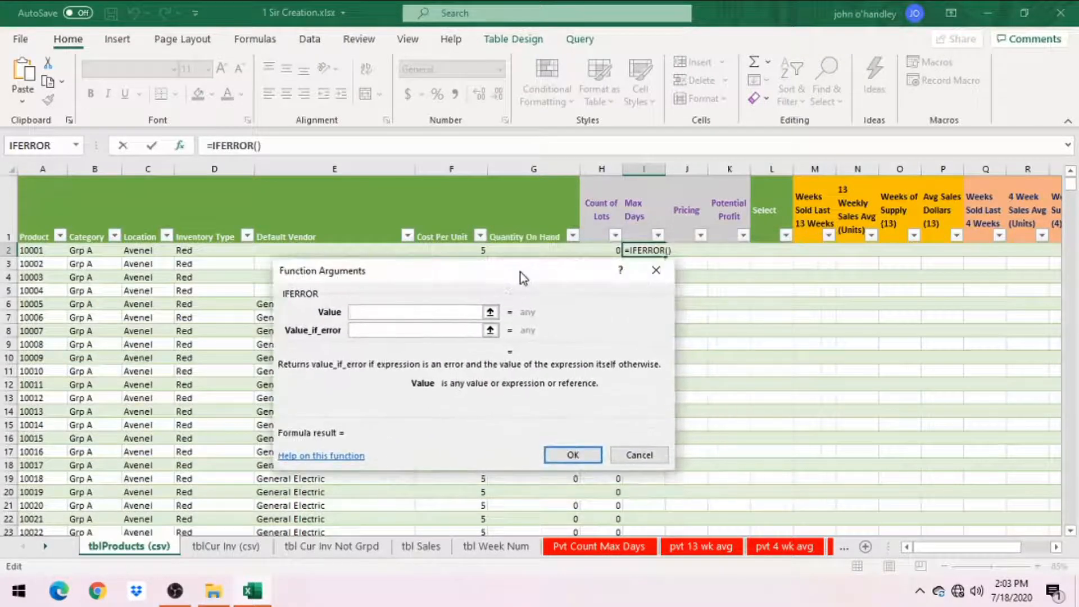
pyautogui.click(597, 549)
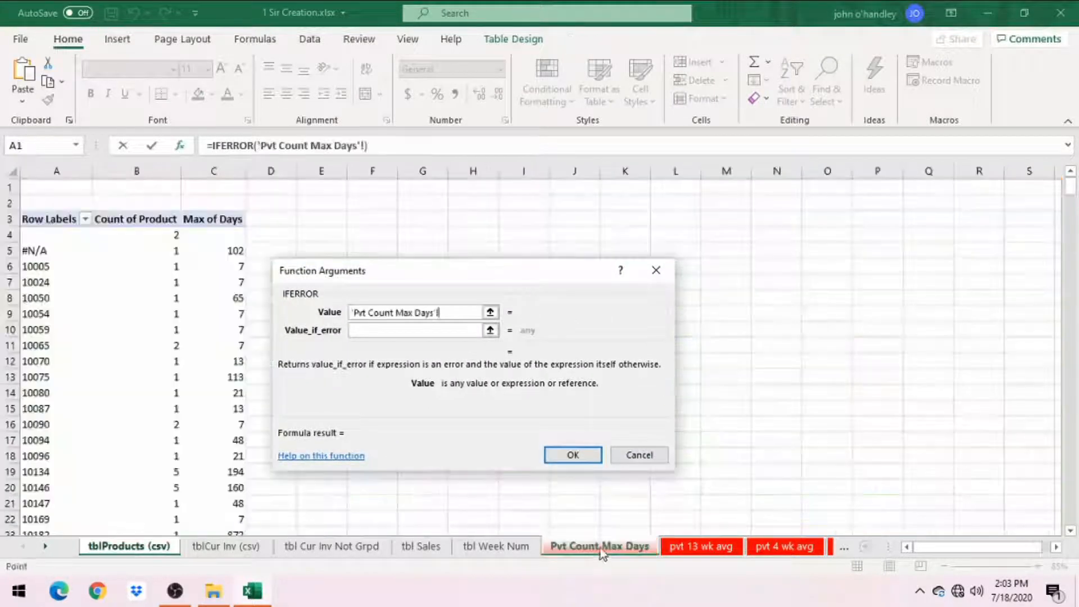
pyautogui.click(230, 266)
pyautogui.click(419, 330)
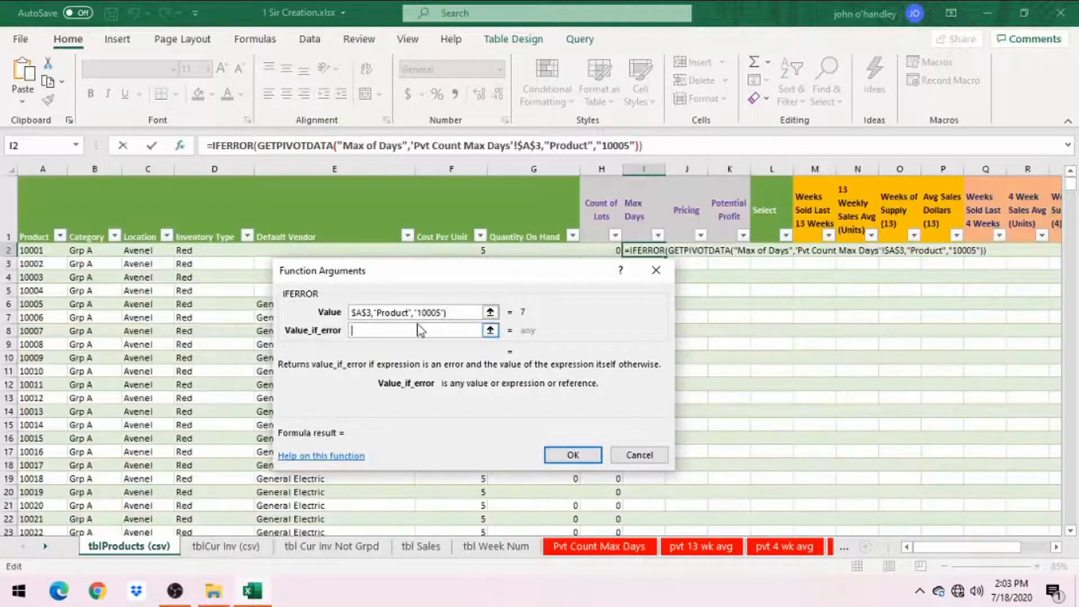
pyautogui.write('0')
pyautogui.press('Return')
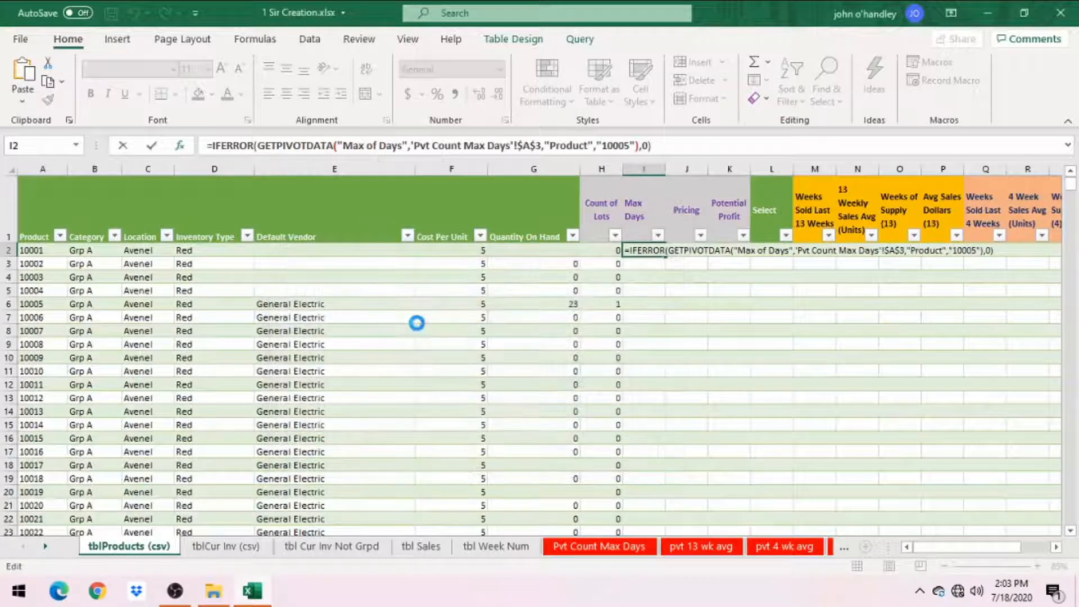
# Check the Max Days filter values and replace the fixed "10005" item in the formula with the row's Product reference.
pyautogui.click(658, 236)
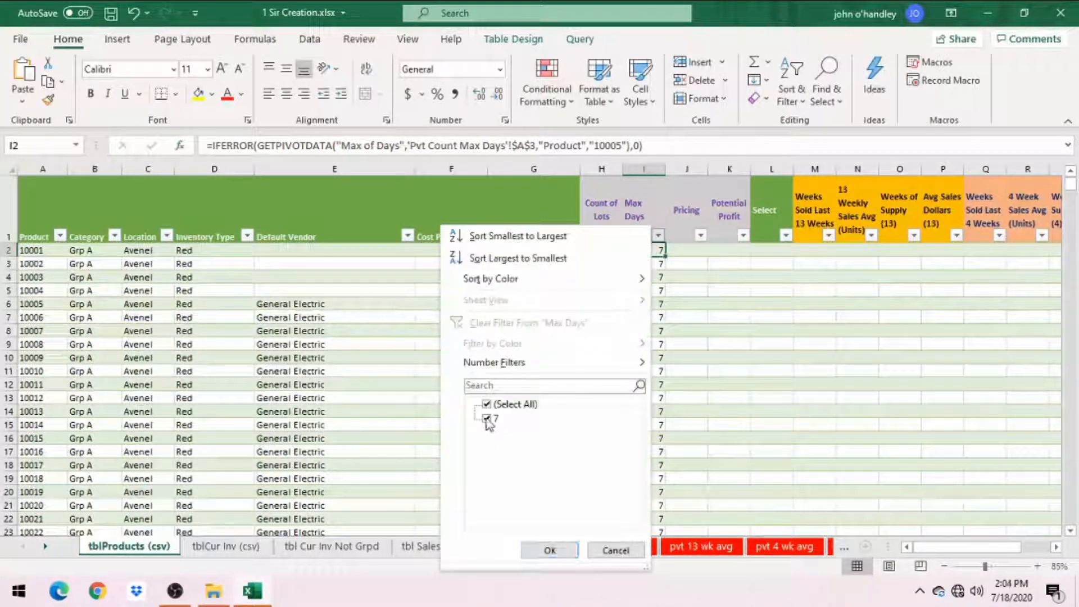
pyautogui.click(616, 550)
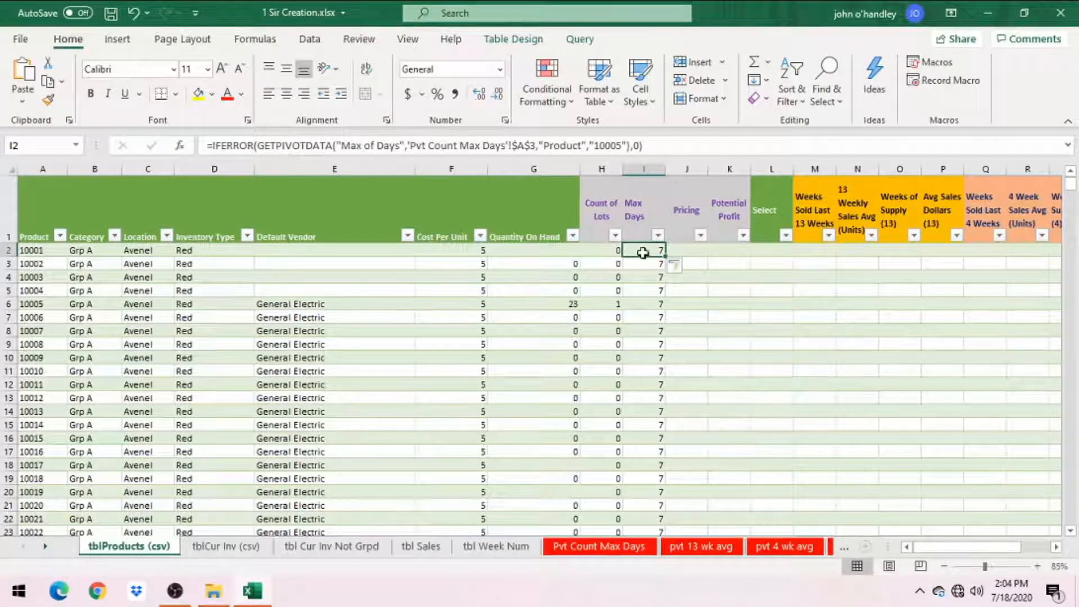
pyautogui.doubleClick(604, 145)
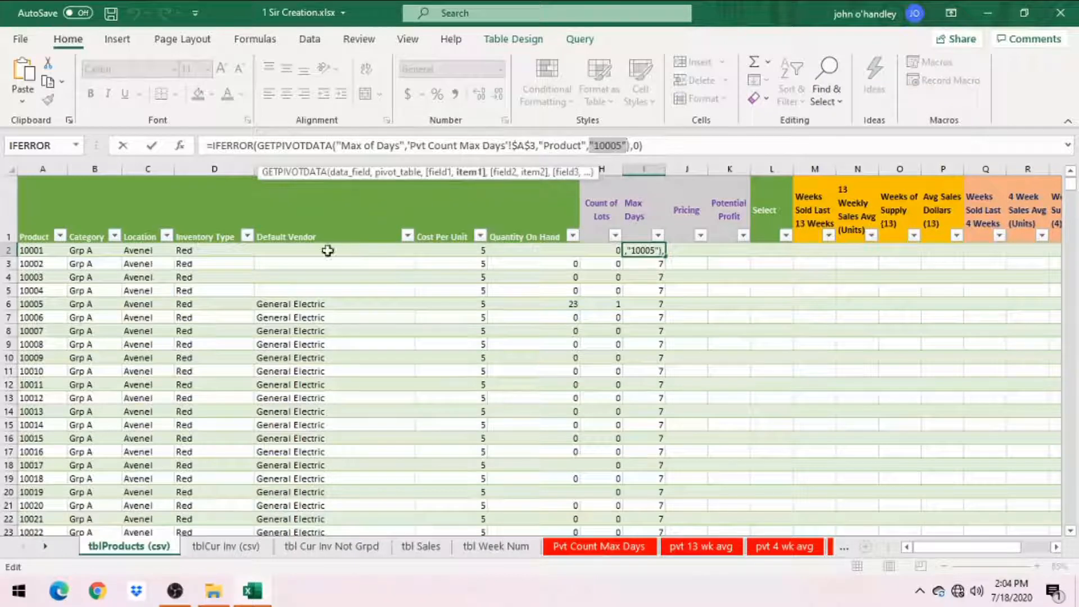
pyautogui.click(29, 250)
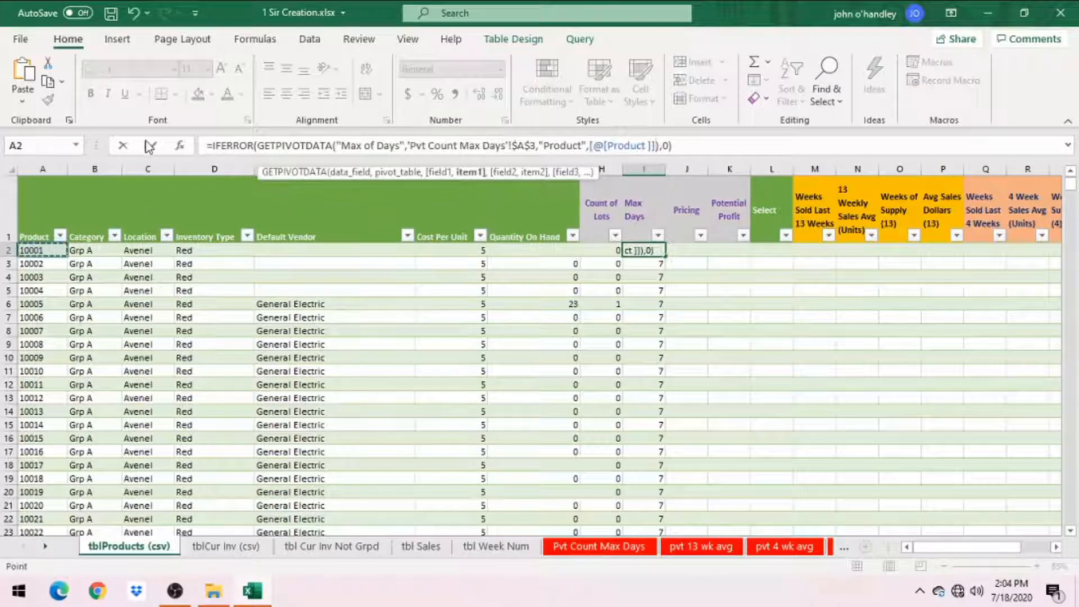
pyautogui.click(151, 145)
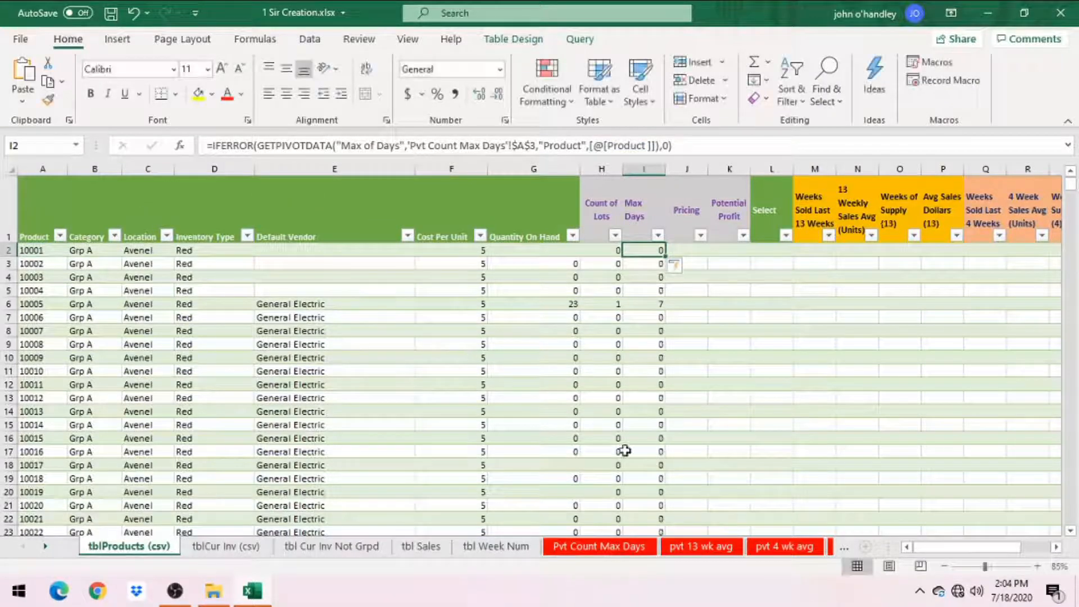
# Count all the product records by selecting the full Product column from A2 down, and return to the start of the sheet.
pyautogui.click(605, 306)
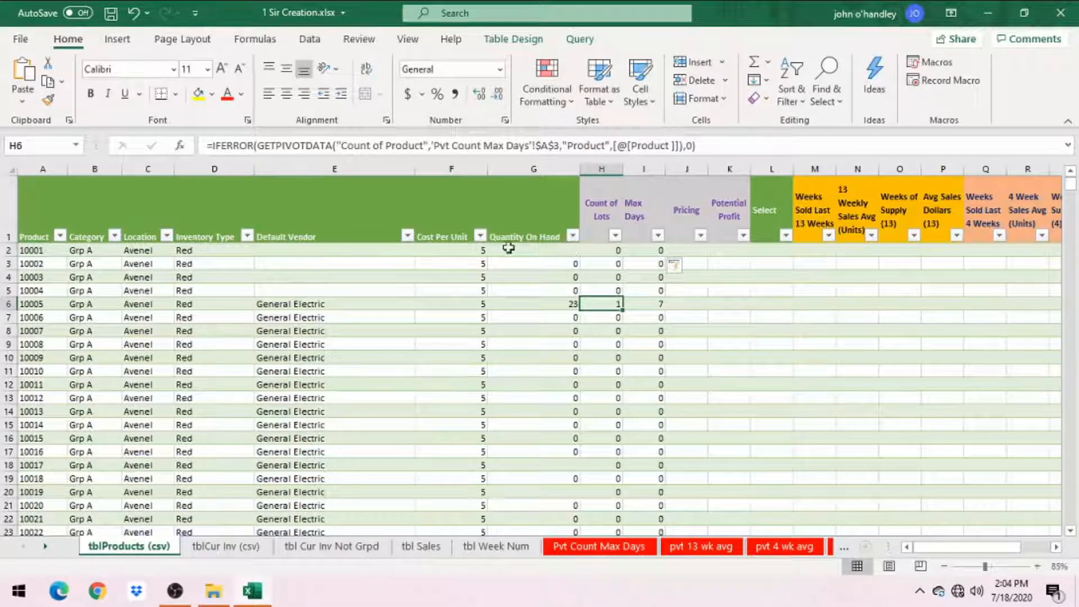
pyautogui.click(53, 253)
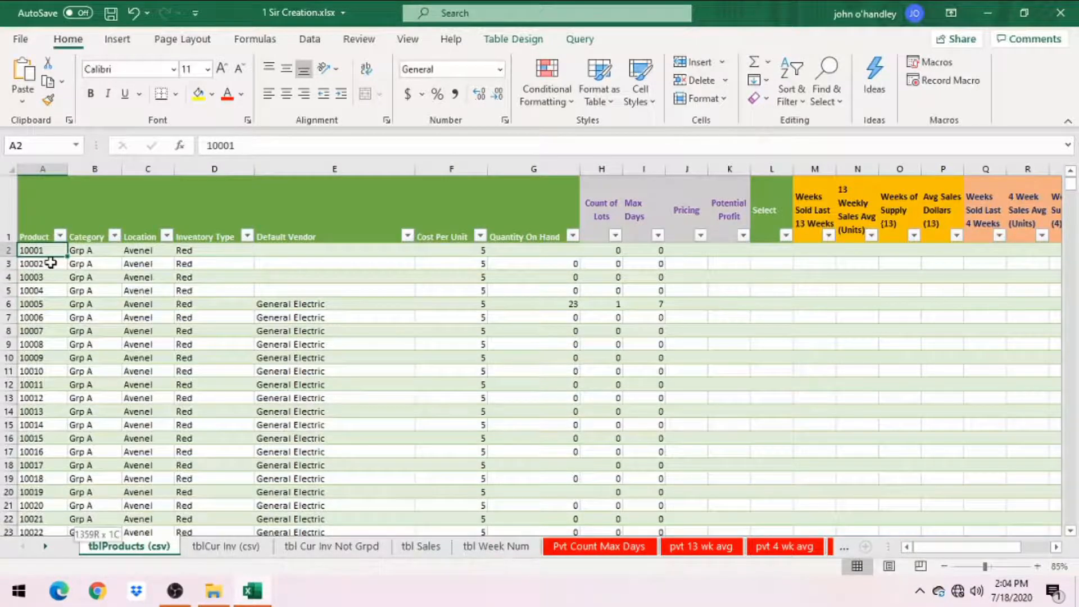
pyautogui.hotkey('ctrl', 'shift', 'Down')
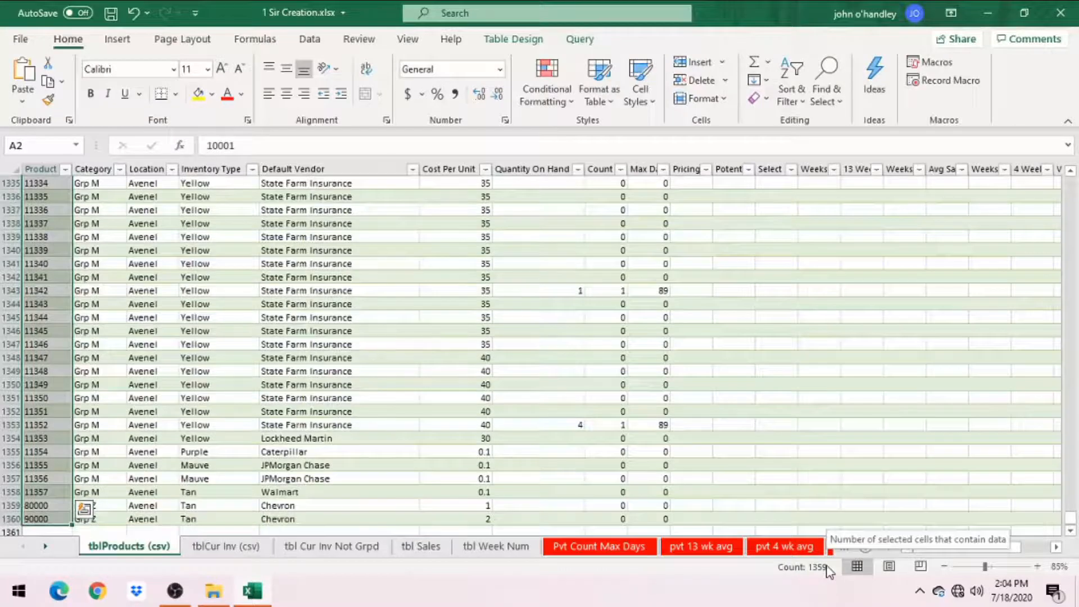
pyautogui.hotkey('ctrl', 'Home')
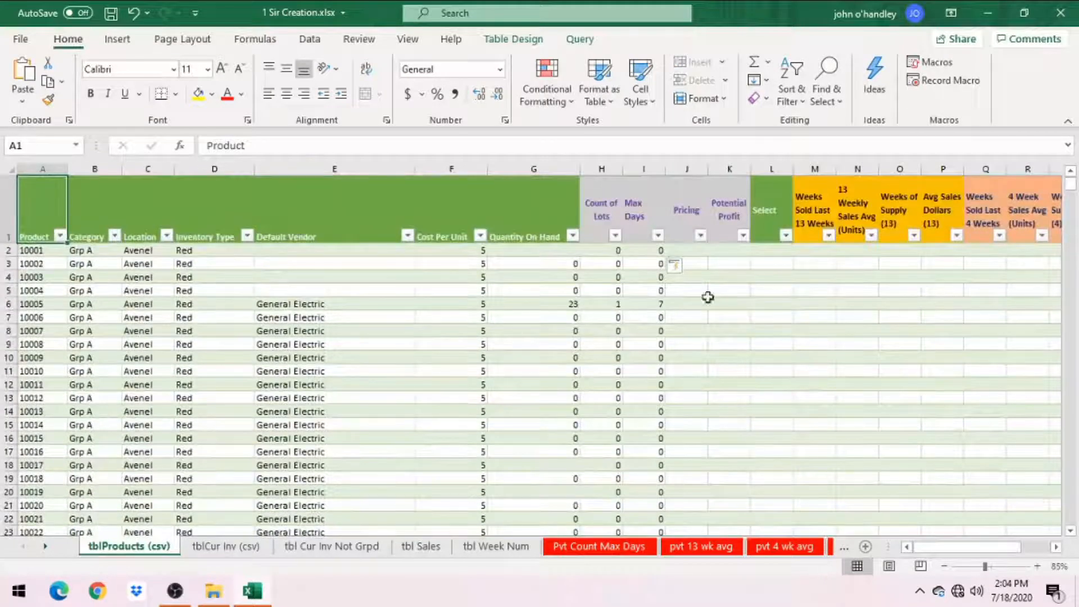
# Filter the Count of Lots column to exclude products with 0 lots.
pyautogui.click(612, 212)
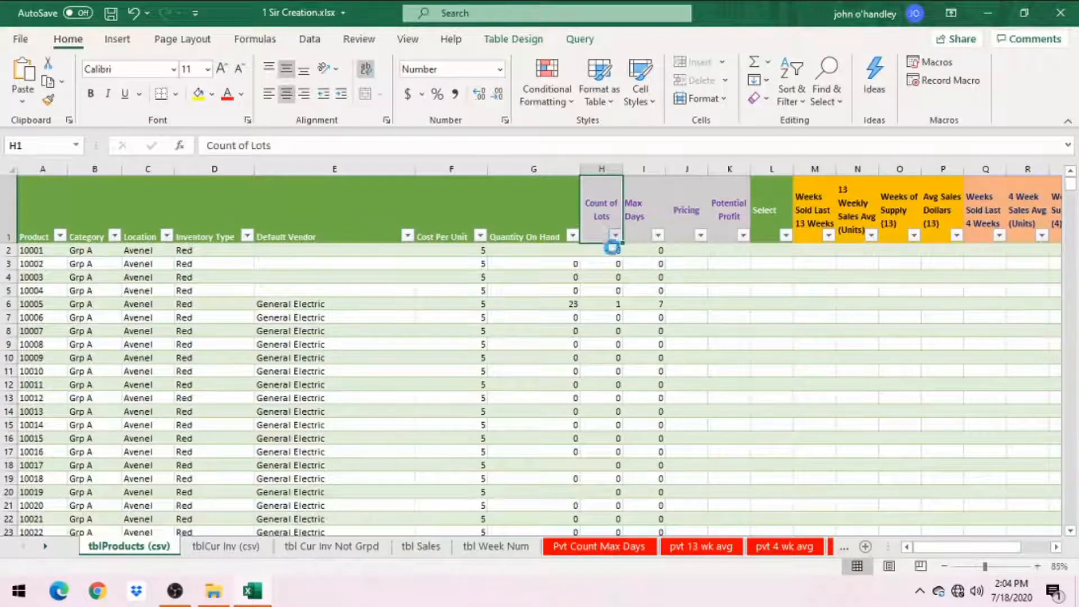
pyautogui.click(615, 236)
pyautogui.click(445, 418)
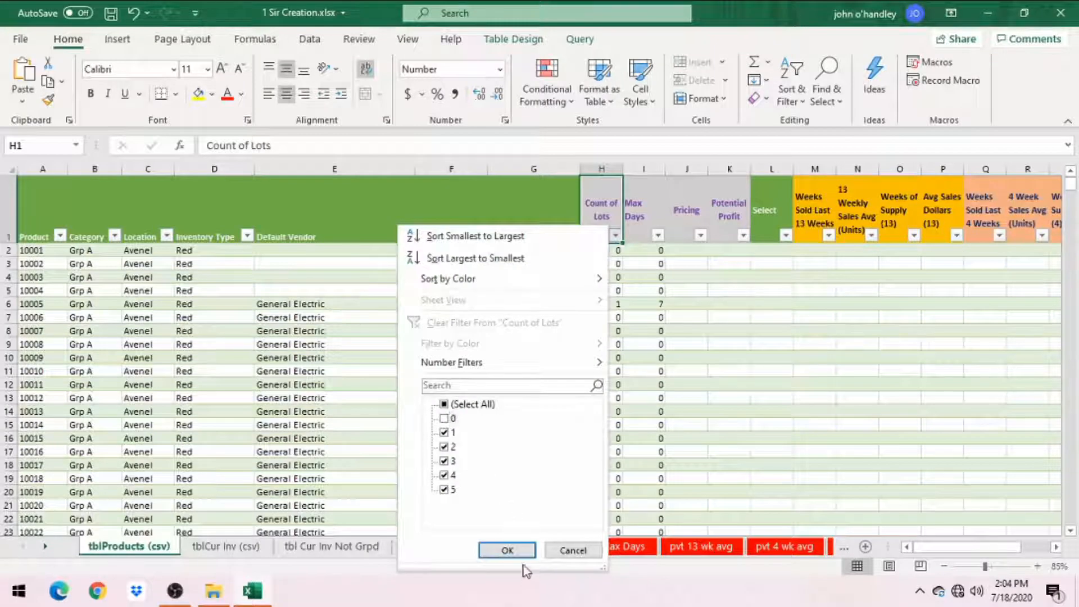
pyautogui.click(507, 550)
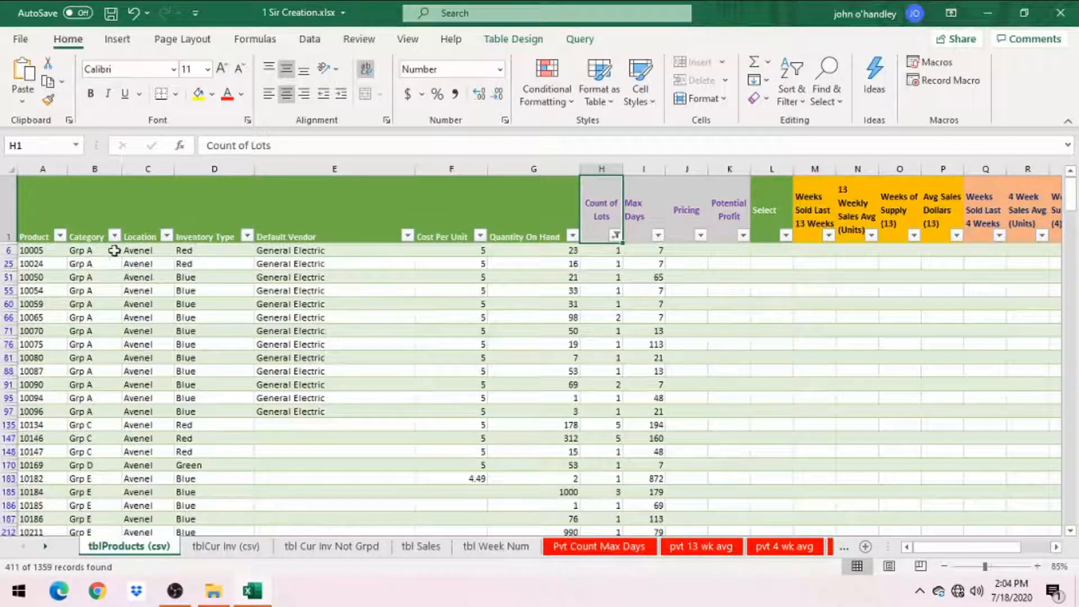
# Count the filtered products by selecting the visible Product column from A6 down, and return to the start of the sheet.
pyautogui.click(62, 249)
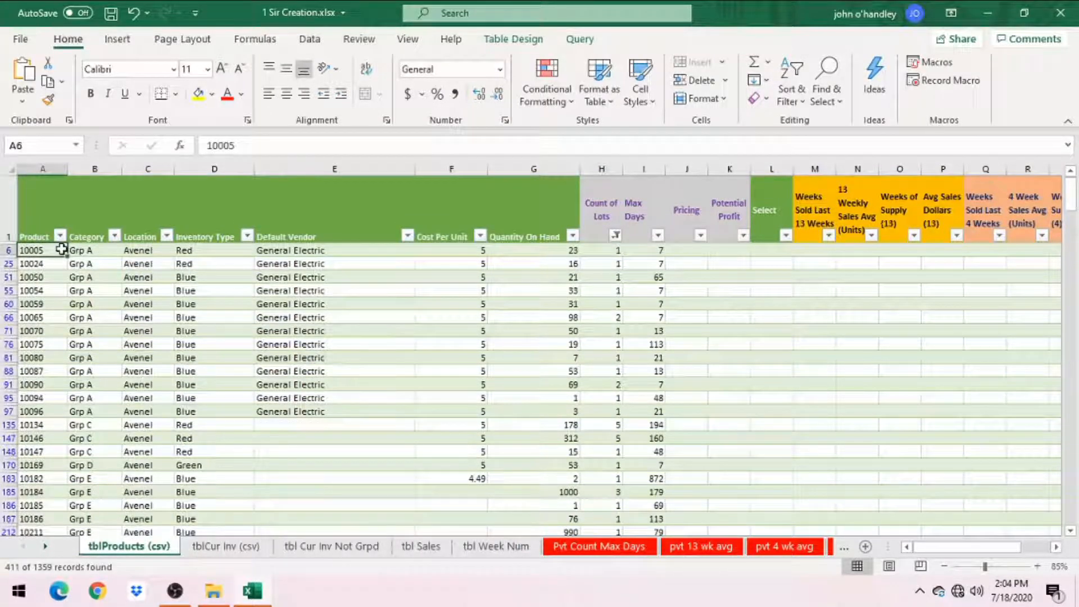
pyautogui.hotkey('ctrl', 'shift', 'Down')
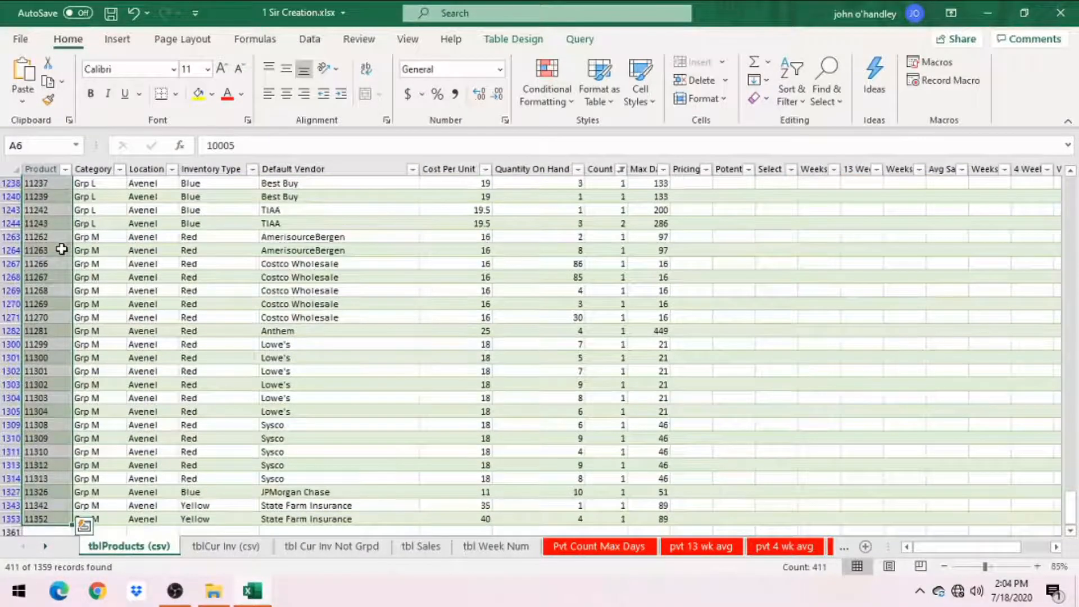
pyautogui.click(139, 263)
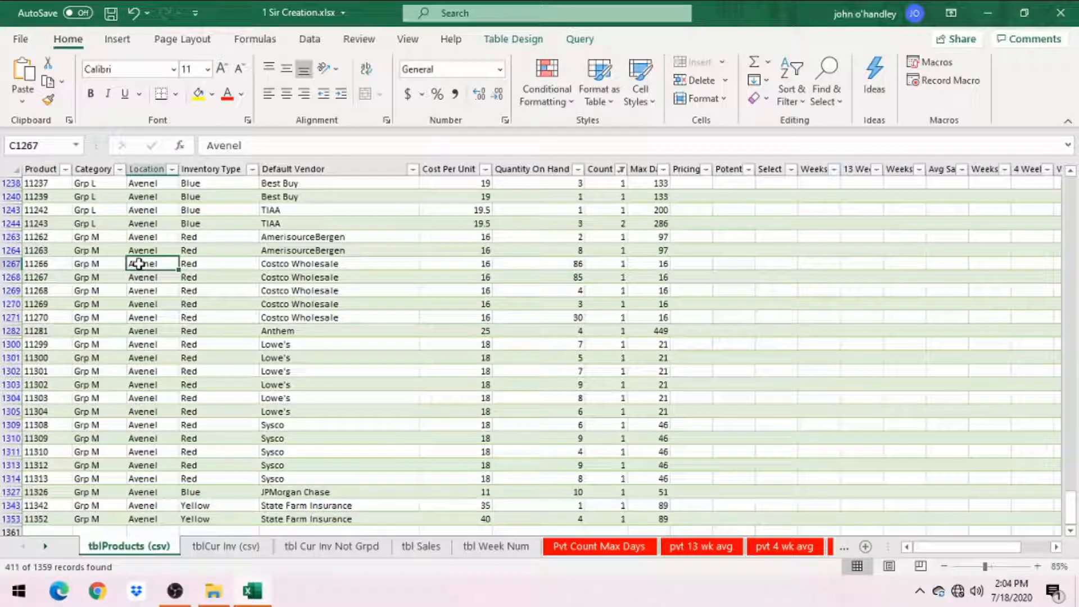
pyautogui.hotkey('ctrl', 'Home')
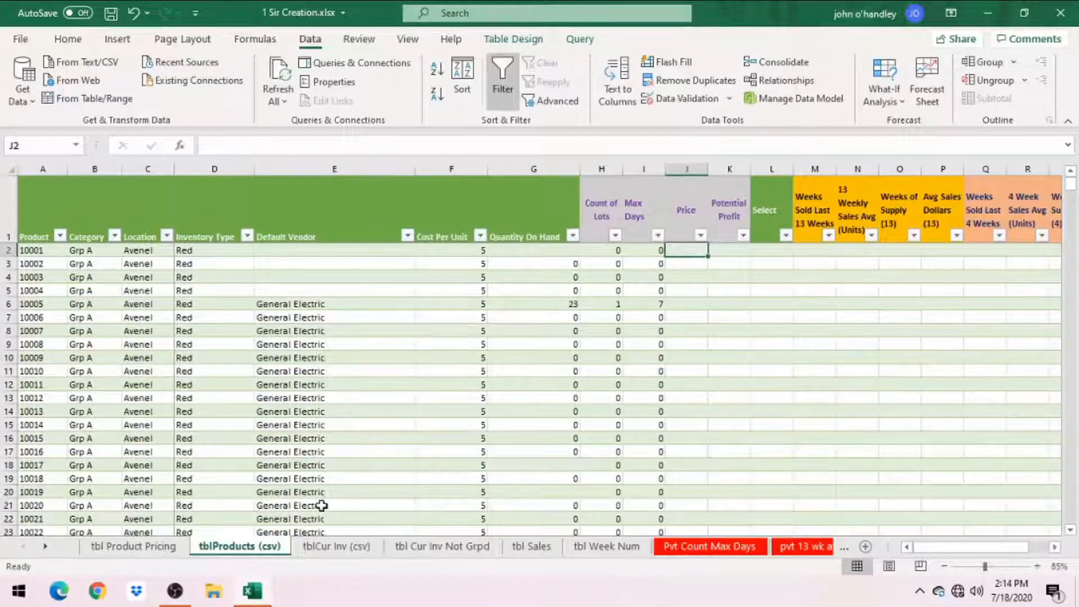
# Select the pricing table's name on the tbl Product Pricing sheet and return to the tblProducts (csv) sheet.
pyautogui.click(148, 547)
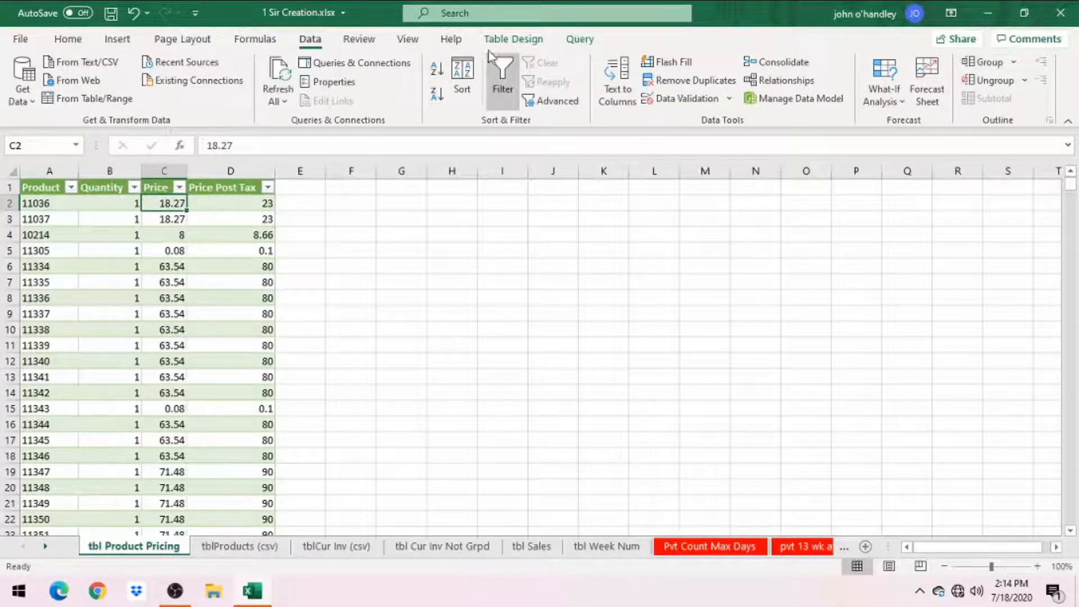
pyautogui.click(513, 39)
pyautogui.click(35, 83)
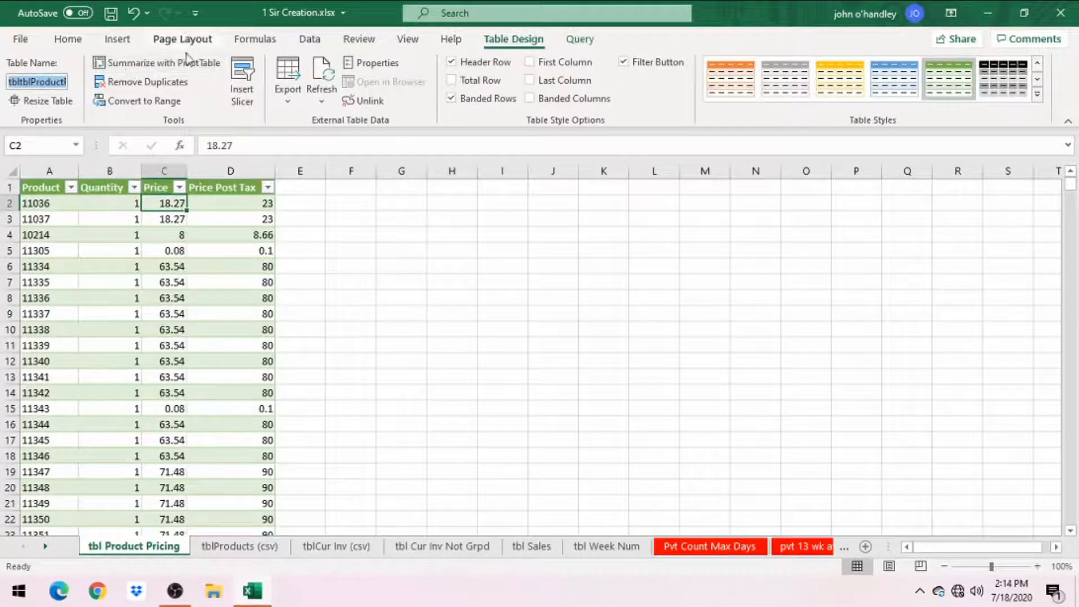
pyautogui.click(245, 552)
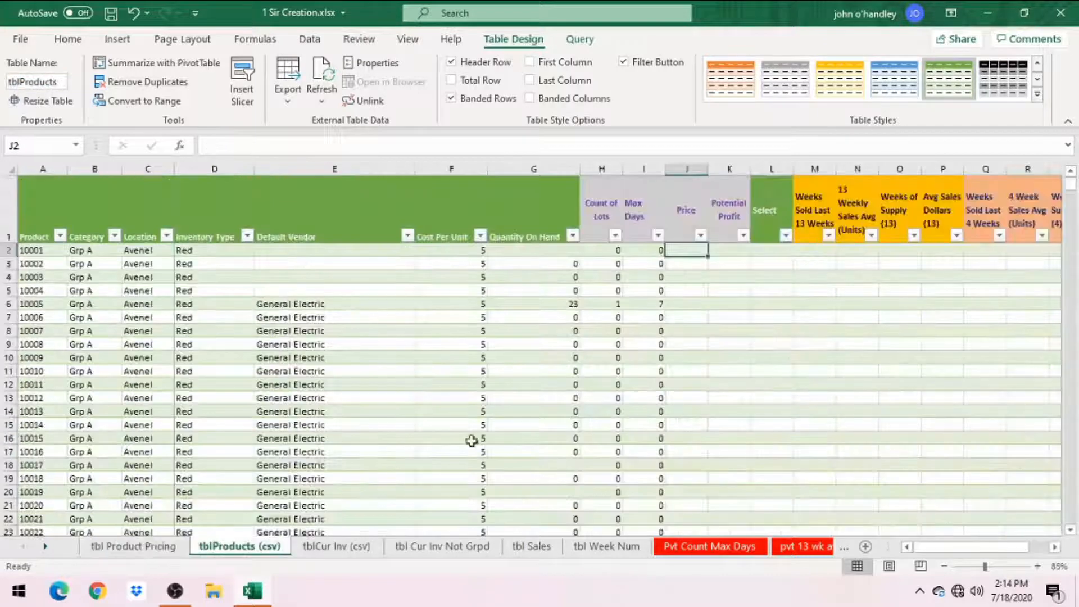
# Start an IFERROR formula in the first Price cell, J2, with a nested VLOOKUP as its value.
pyautogui.write('=')
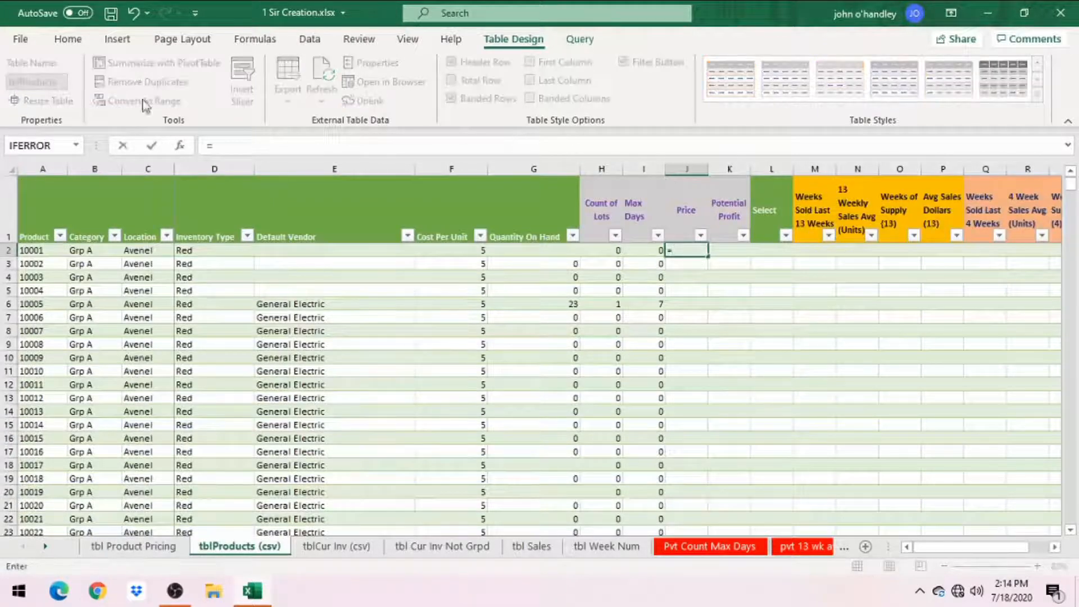
pyautogui.click(76, 145)
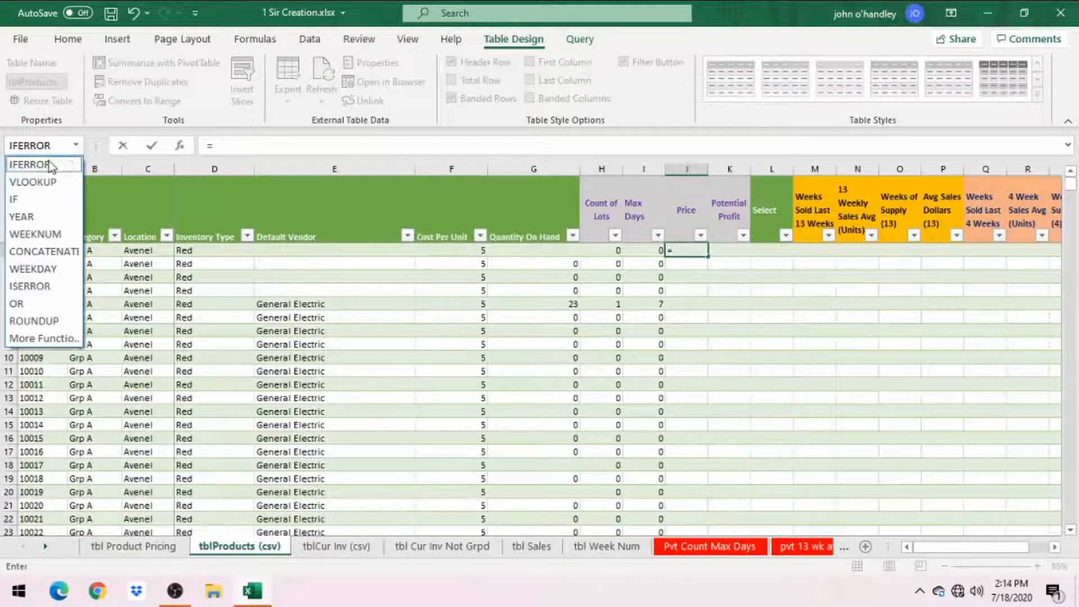
pyautogui.click(50, 165)
pyautogui.click(75, 146)
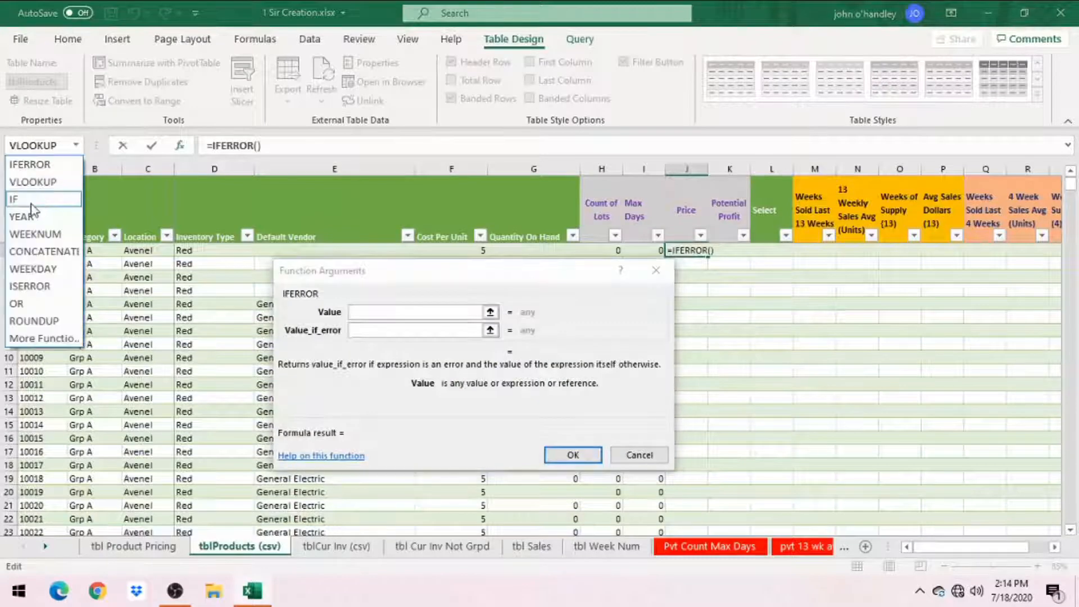
pyautogui.click(39, 185)
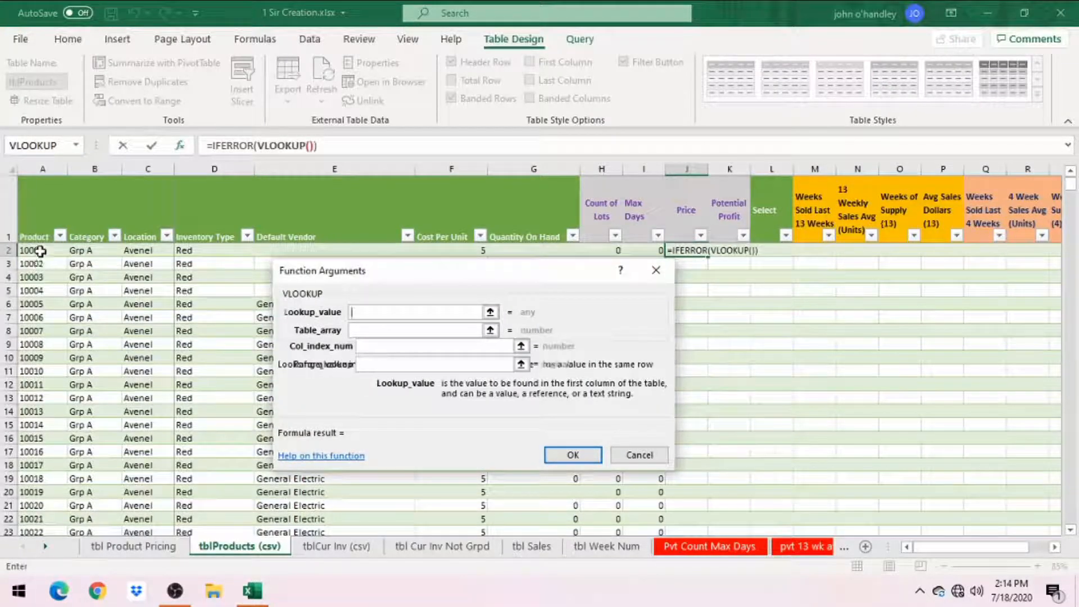
# Set the VLOOKUP to find the row's Product in tbltblProductPricing, column 3, range lookup false, and complete the Price formula.
pyautogui.click(34, 250)
pyautogui.click(426, 330)
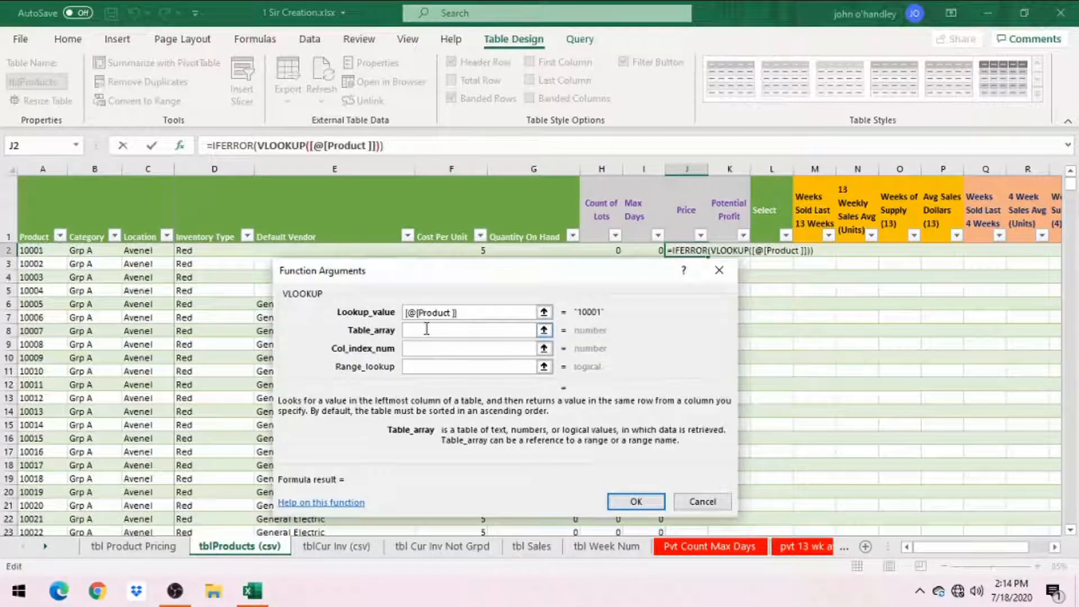
pyautogui.write('tbltblProductPricing')
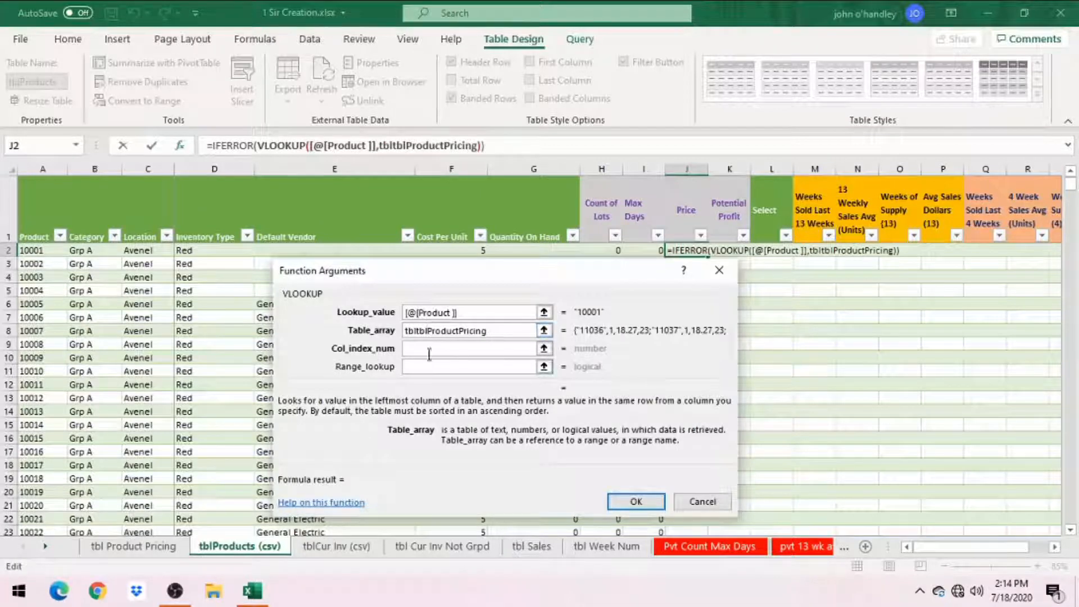
pyautogui.click(429, 348)
pyautogui.write('3')
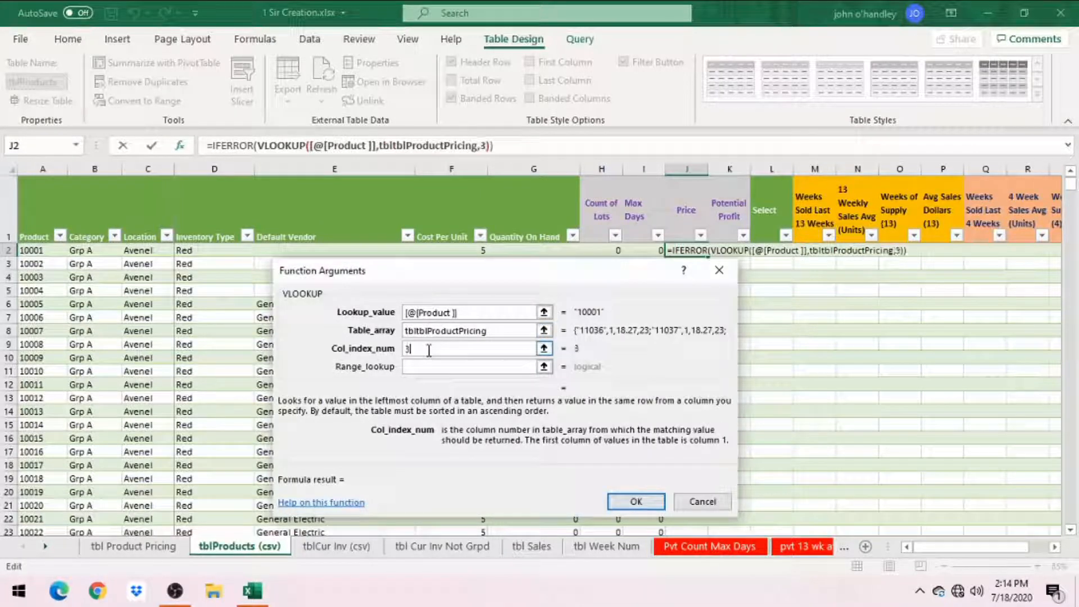
pyautogui.click(497, 369)
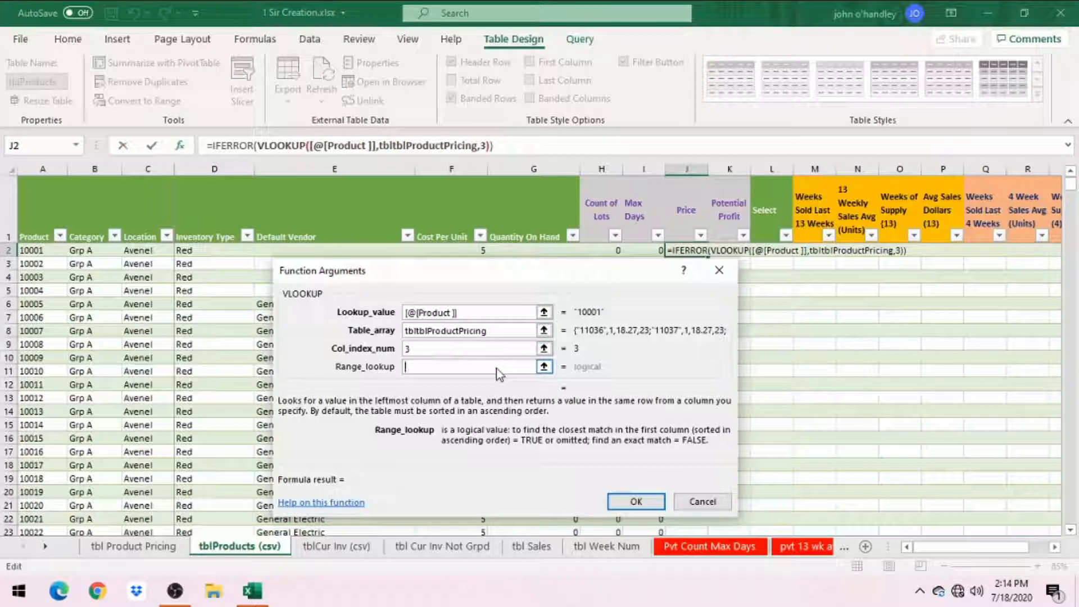
pyautogui.write('false')
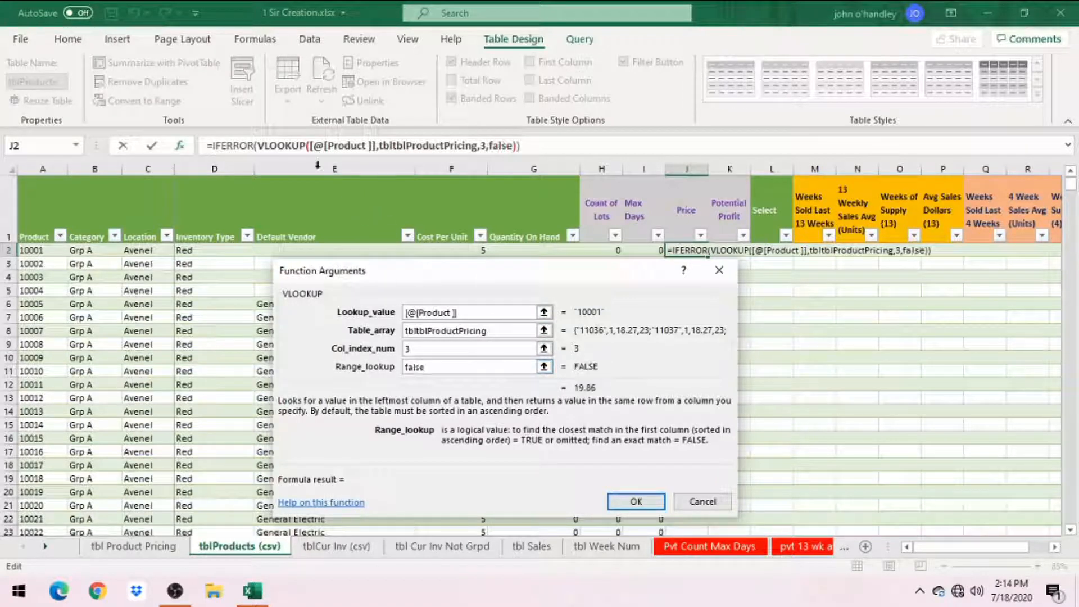
pyautogui.click(216, 146)
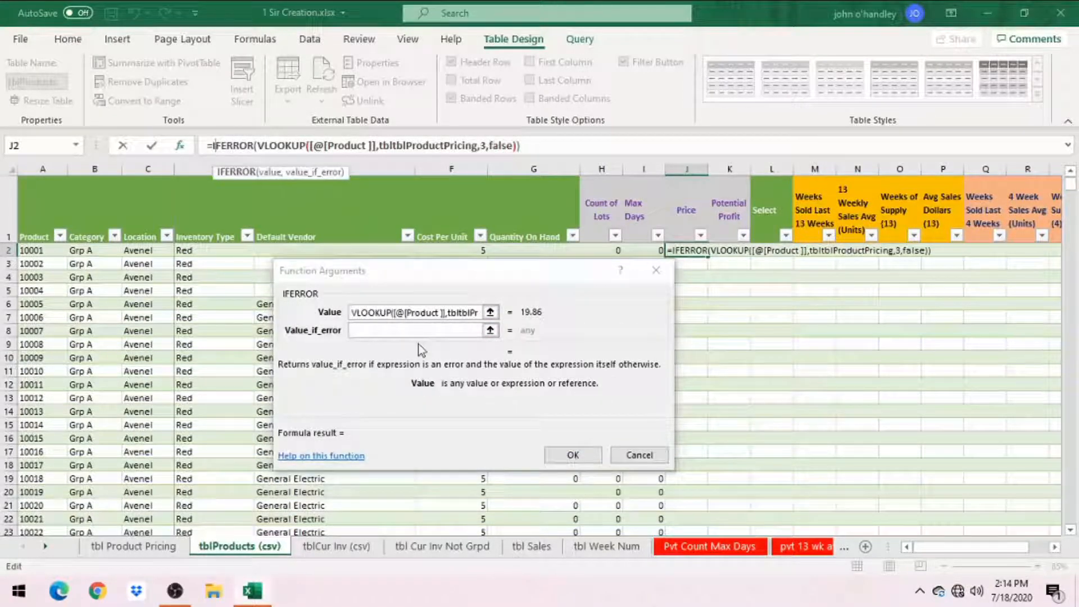
pyautogui.click(418, 365)
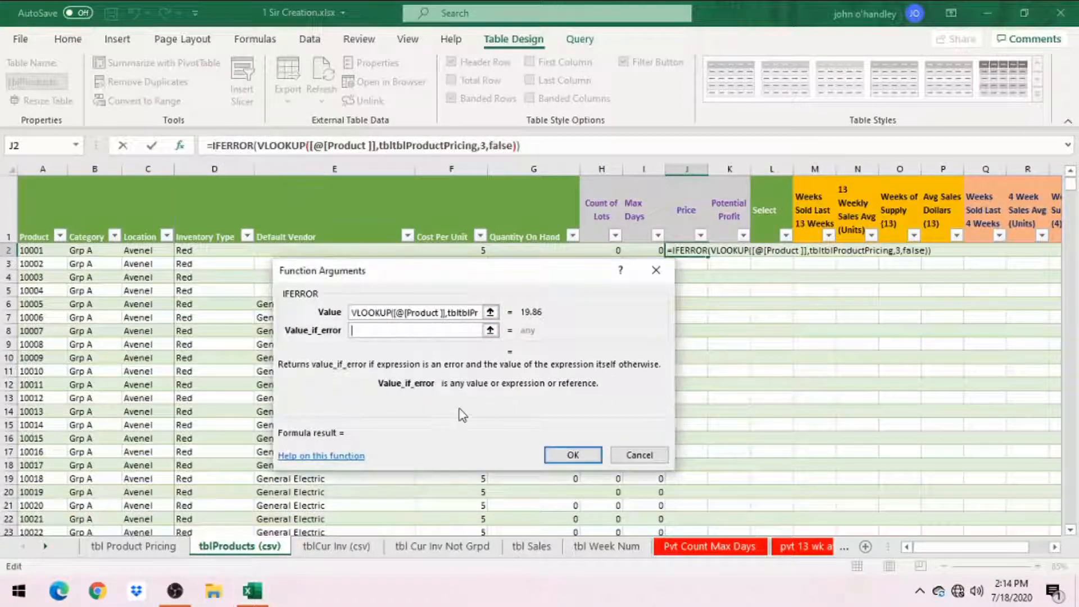
pyautogui.click(562, 453)
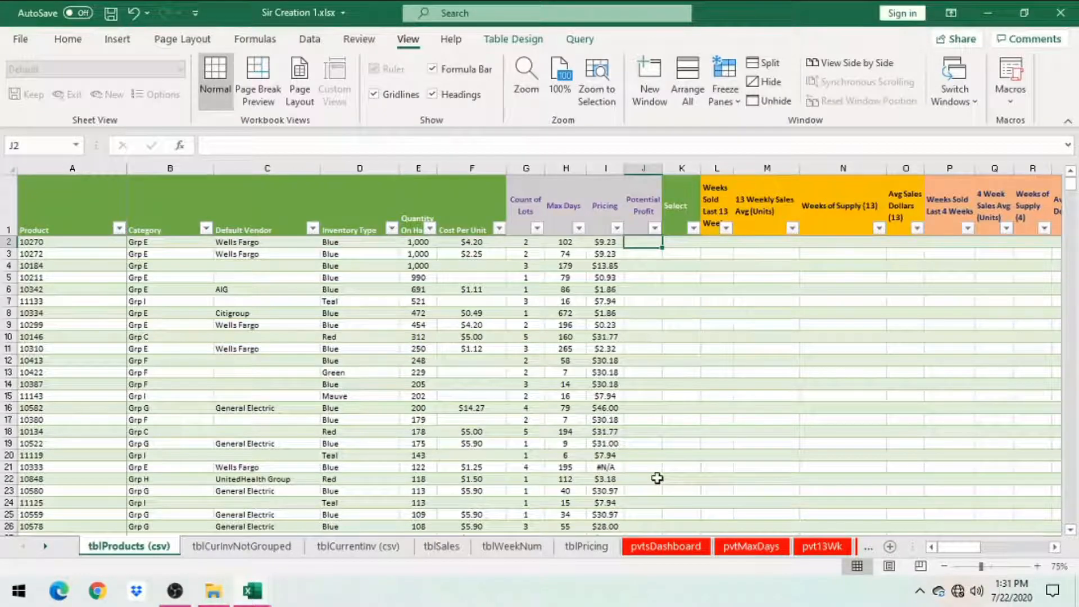
# On the tblCurrentInv (csv) sheet, count the columns from TotalPotentialProfit back to Product.
pyautogui.click(362, 551)
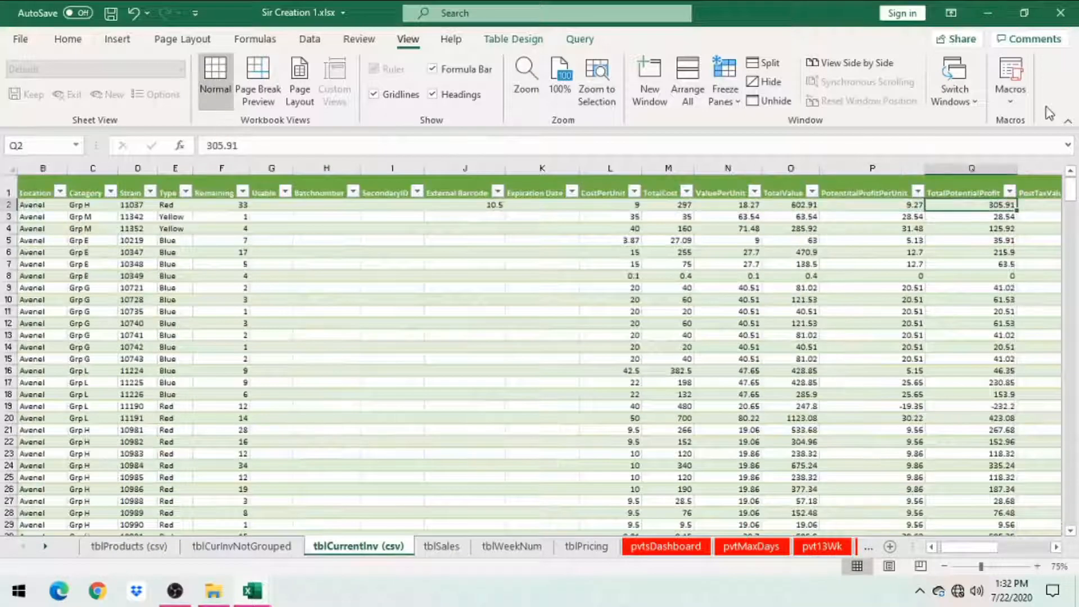
pyautogui.press('Left')
pyautogui.press('Left')
pyautogui.press('Left')
pyautogui.press('Left')
pyautogui.press('Left')
pyautogui.press('Left')
pyautogui.press('Left')
pyautogui.press('Left')
pyautogui.press('Left')
pyautogui.press('Left')
pyautogui.press('Left')
pyautogui.press('Left')
pyautogui.press('Left')
pyautogui.press('Left')
pyautogui.press('Left')
pyautogui.press('Left')
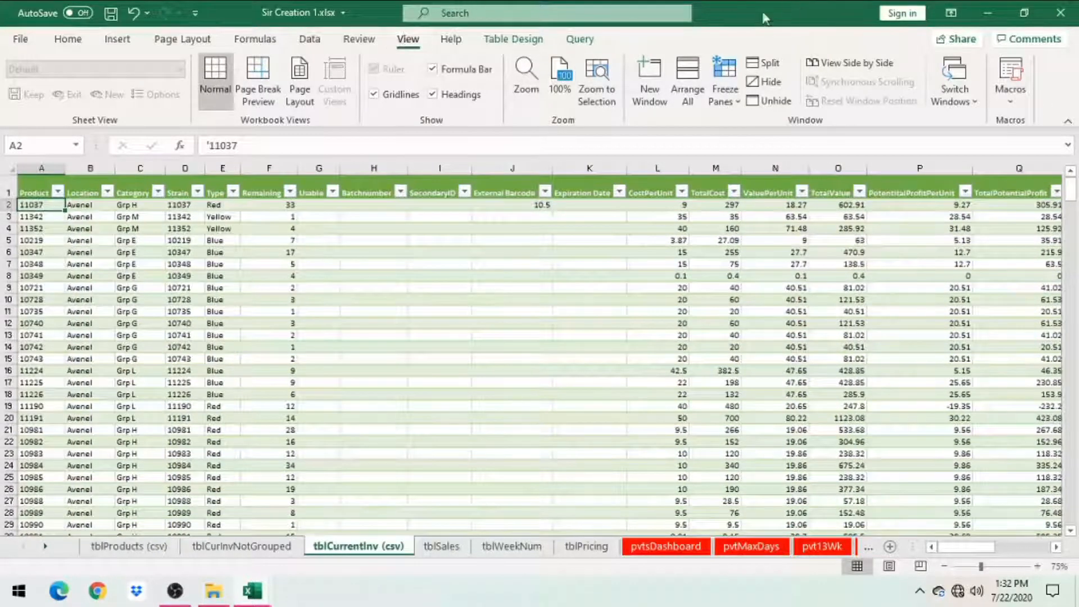
# Select the current inventory table's name and return to the tblProducts (csv) sheet.
pyautogui.click(522, 38)
pyautogui.click(39, 82)
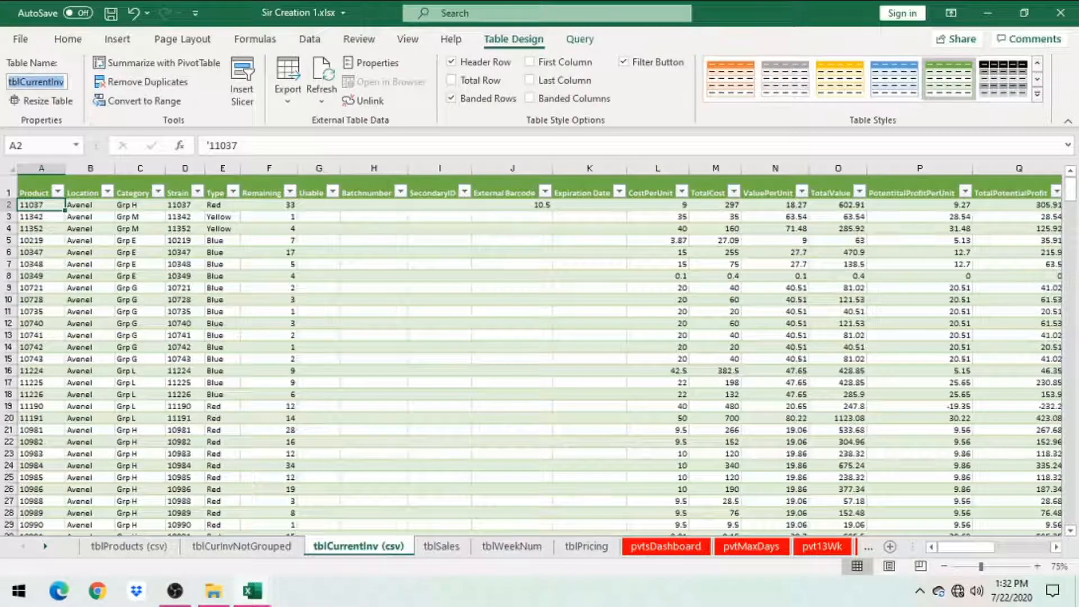
pyautogui.click(124, 547)
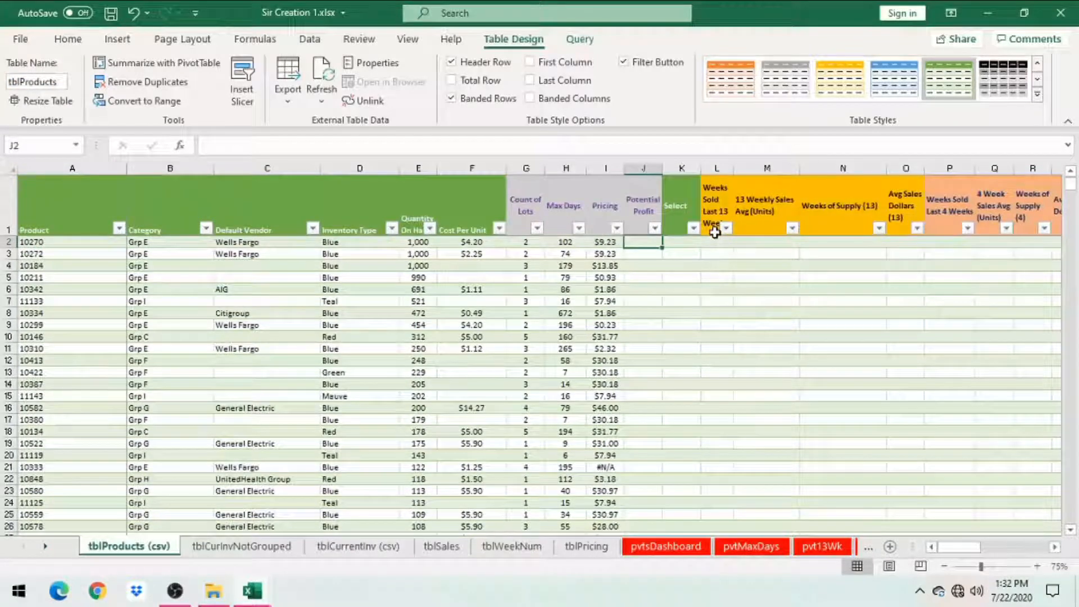
# Start an IFERROR formula in the first Potential Profit cell, J2, with a nested VLOOKUP as its value.
pyautogui.write('=')
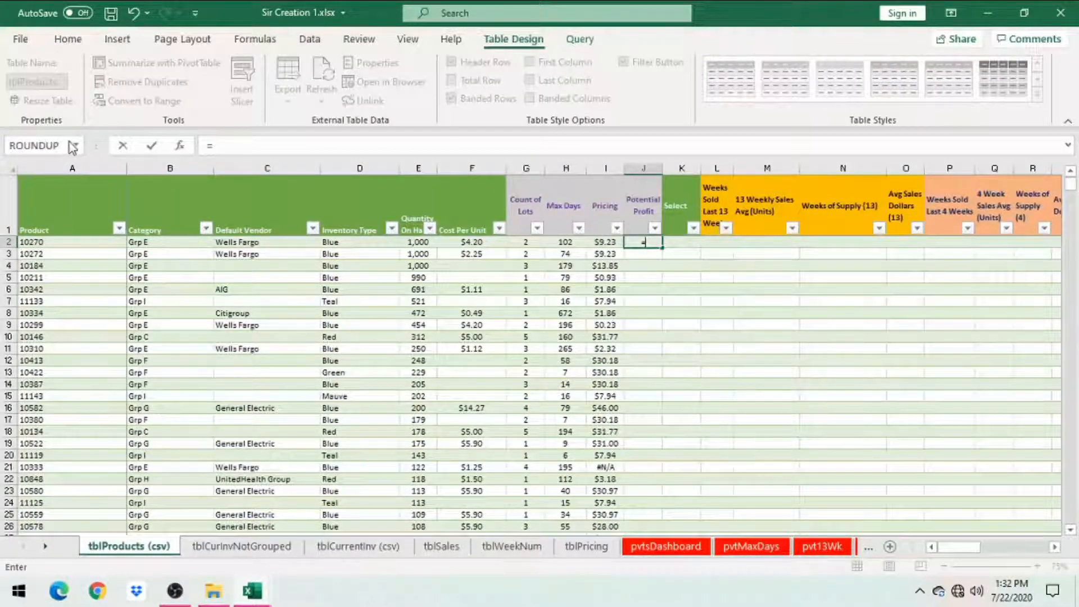
pyautogui.click(75, 145)
pyautogui.click(26, 186)
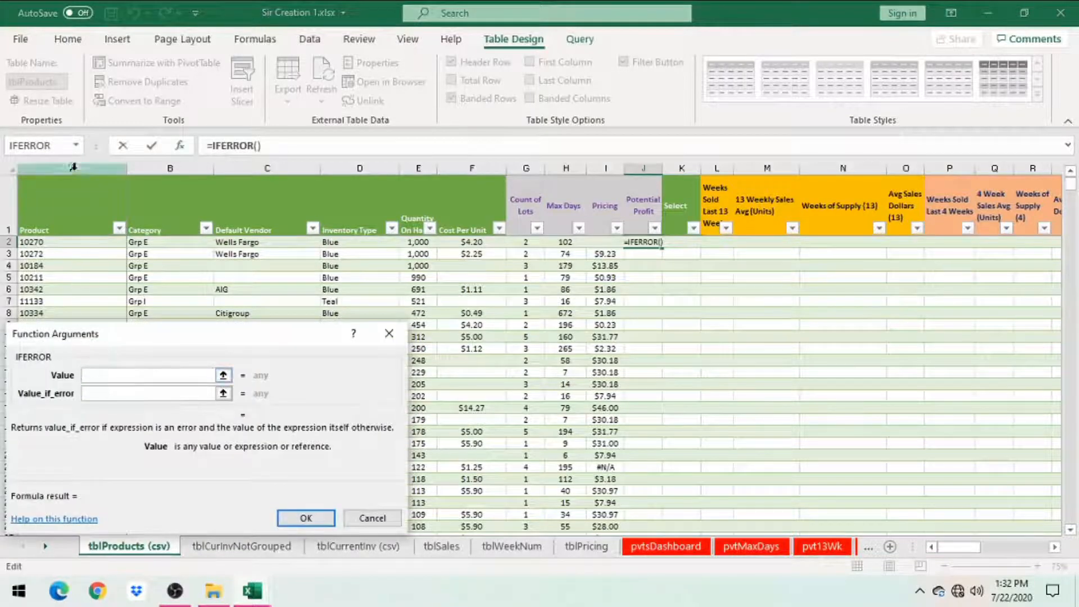
pyautogui.click(75, 145)
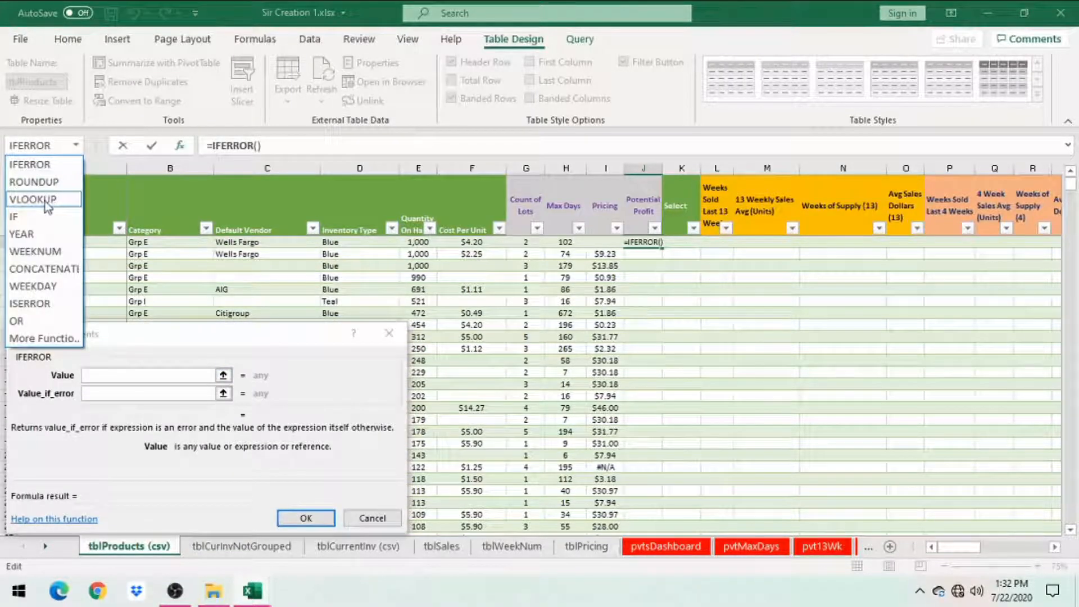
pyautogui.click(49, 199)
# Set the VLOOKUP to find the row's Product in tblCurrentInv, column 17, with range lookup false.
pyautogui.click(52, 242)
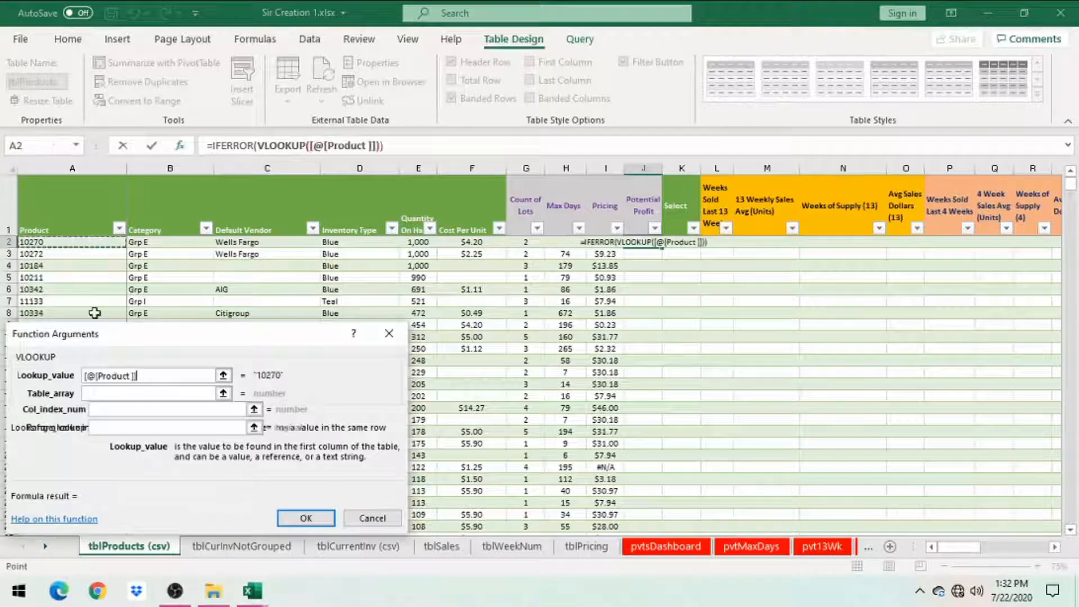
pyautogui.click(123, 393)
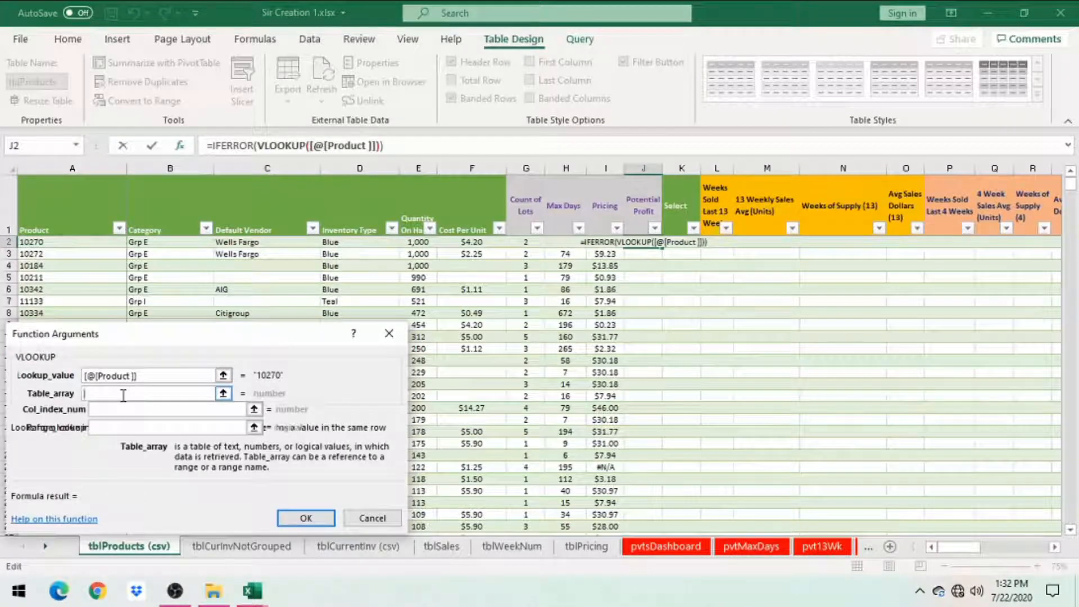
pyautogui.write('tblCurrentInv')
pyautogui.click(158, 409)
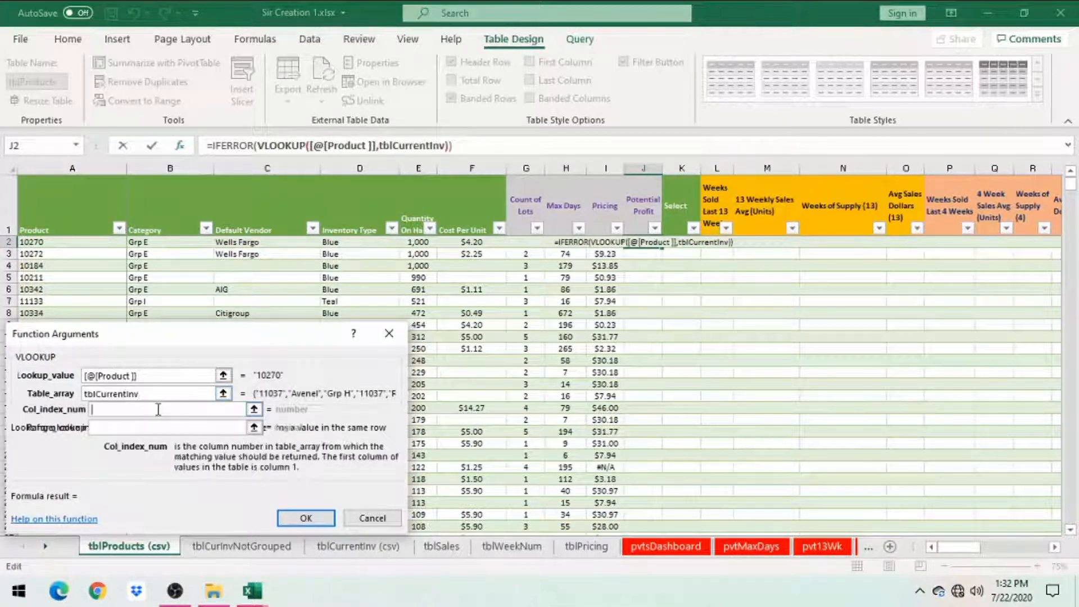
pyautogui.write('17')
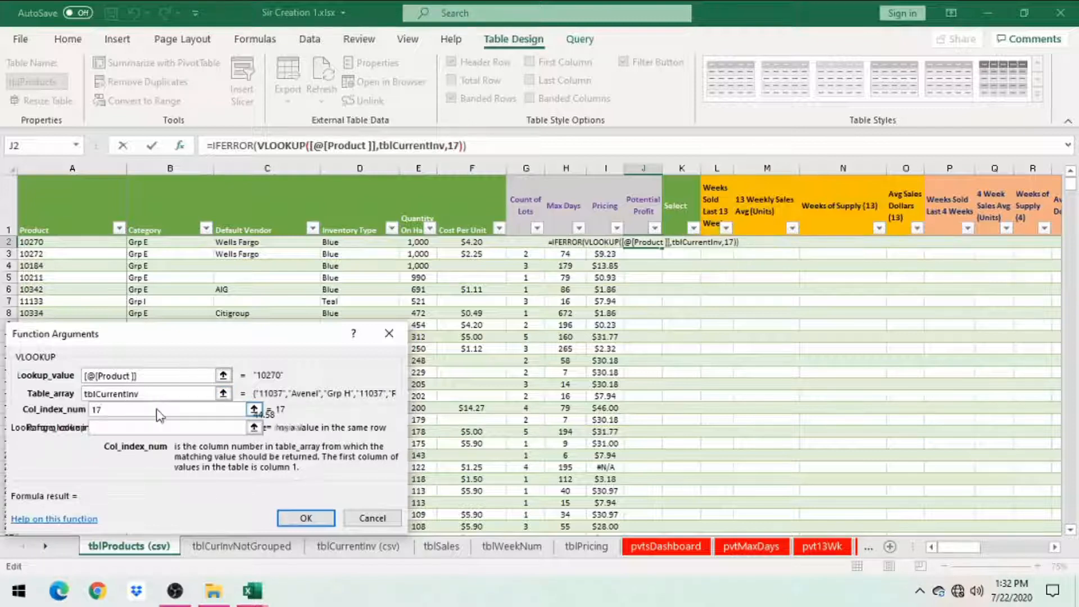
pyautogui.press('Tab')
pyautogui.write('false')
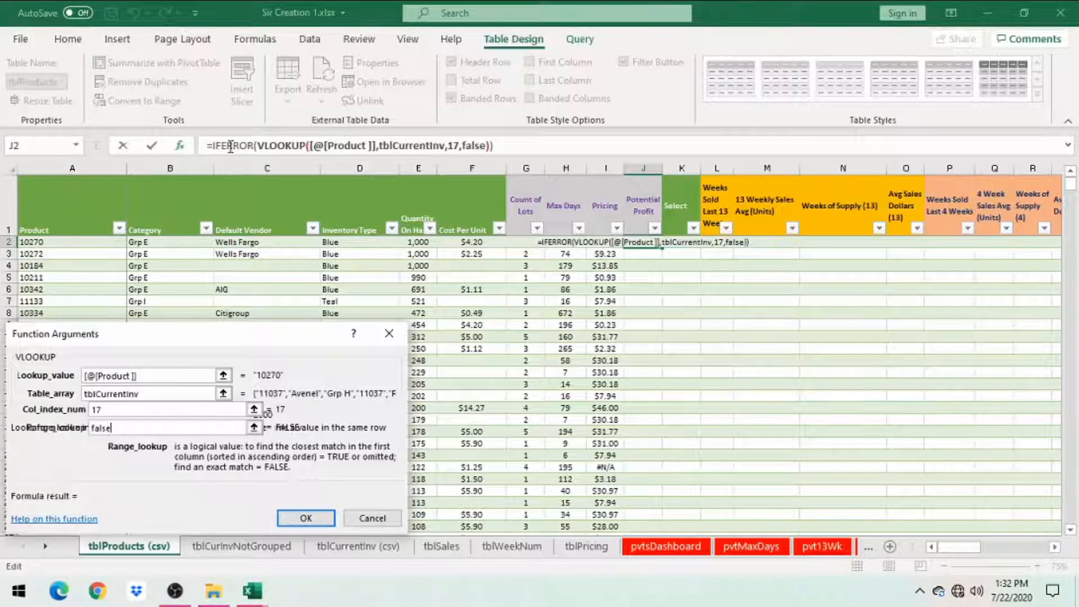
# Set the IFERROR fallback value to 0 and complete the Potential Profit formula.
pyautogui.click(228, 146)
pyautogui.click(141, 392)
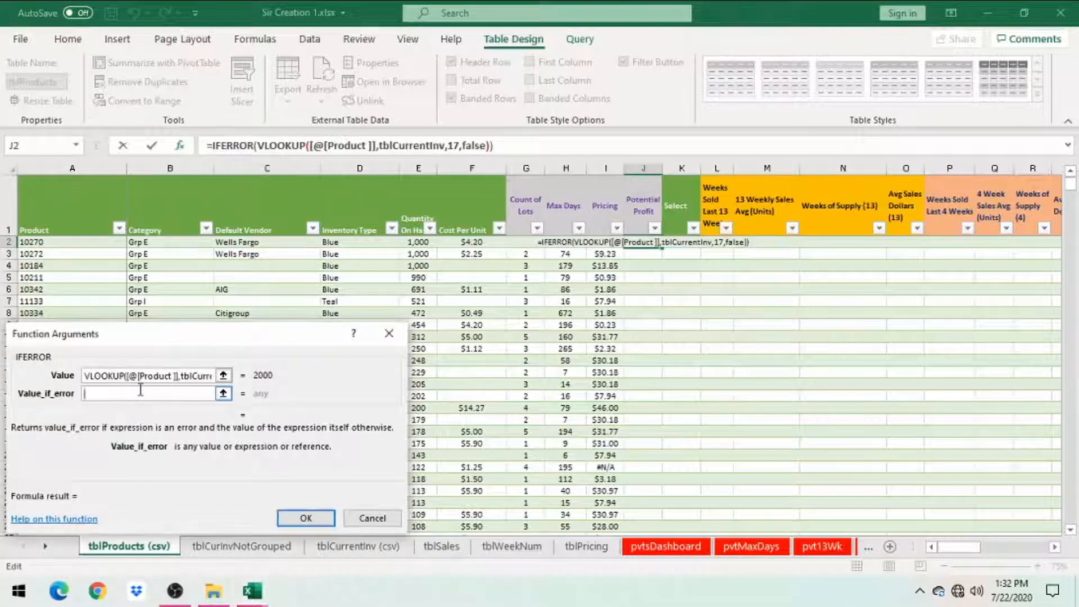
pyautogui.write('0')
pyautogui.press('Return')
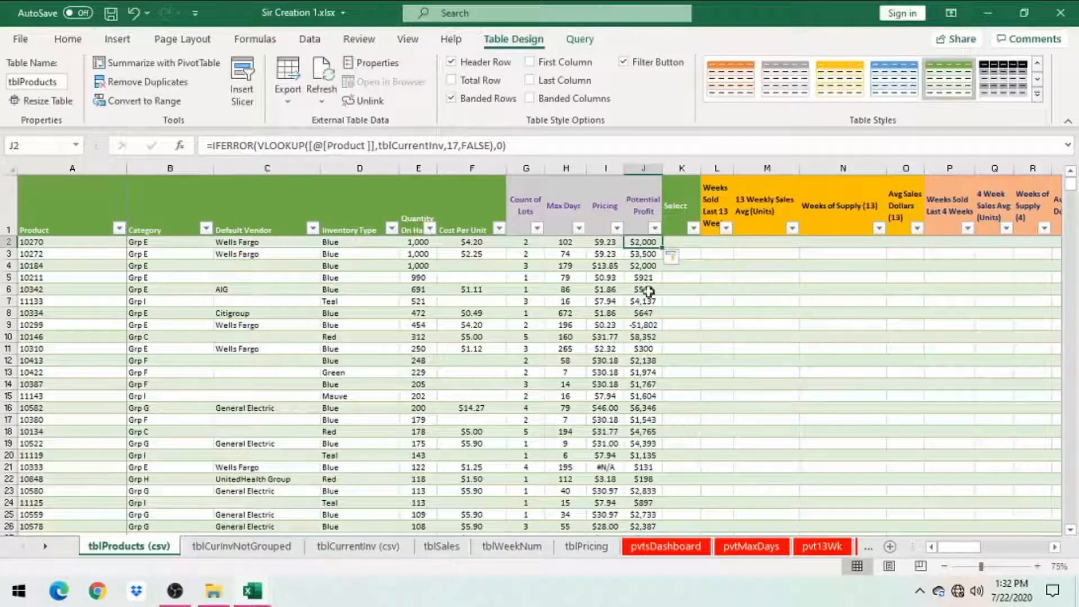
# Start an IFERROR formula in cell L2, the first row of the Weeks Sold Last 13 Weeks column.
pyautogui.click(680, 209)
pyautogui.press('Down')
pyautogui.press('Right')
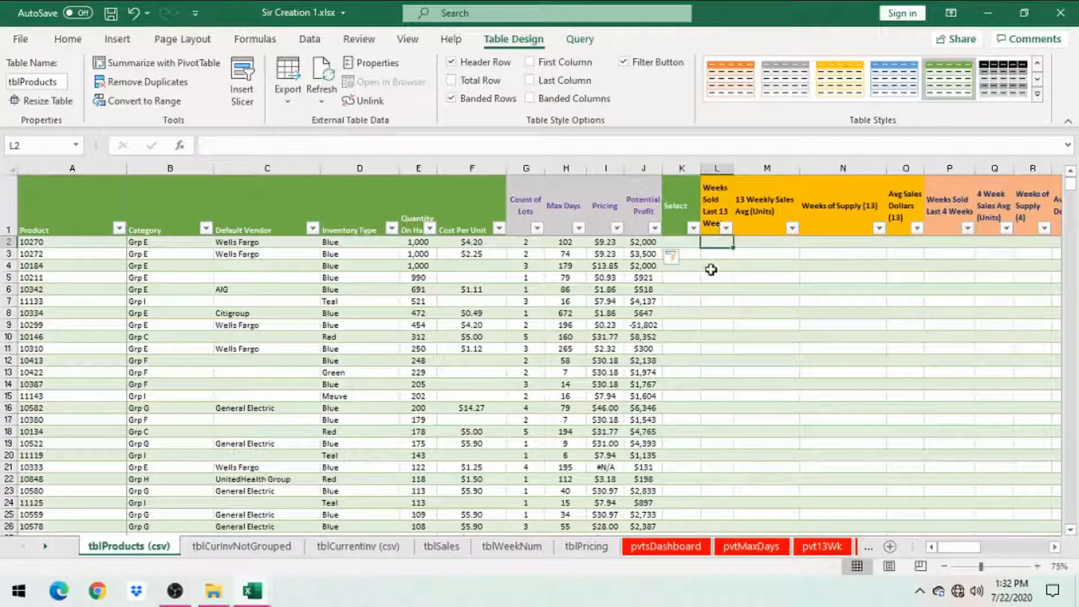
pyautogui.write('=')
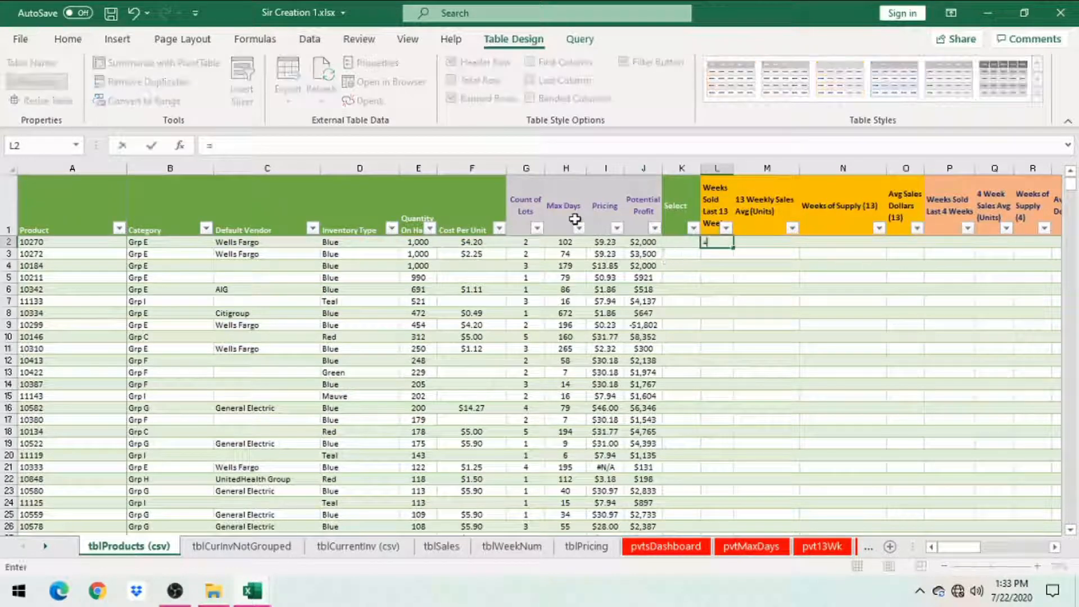
pyautogui.click(77, 148)
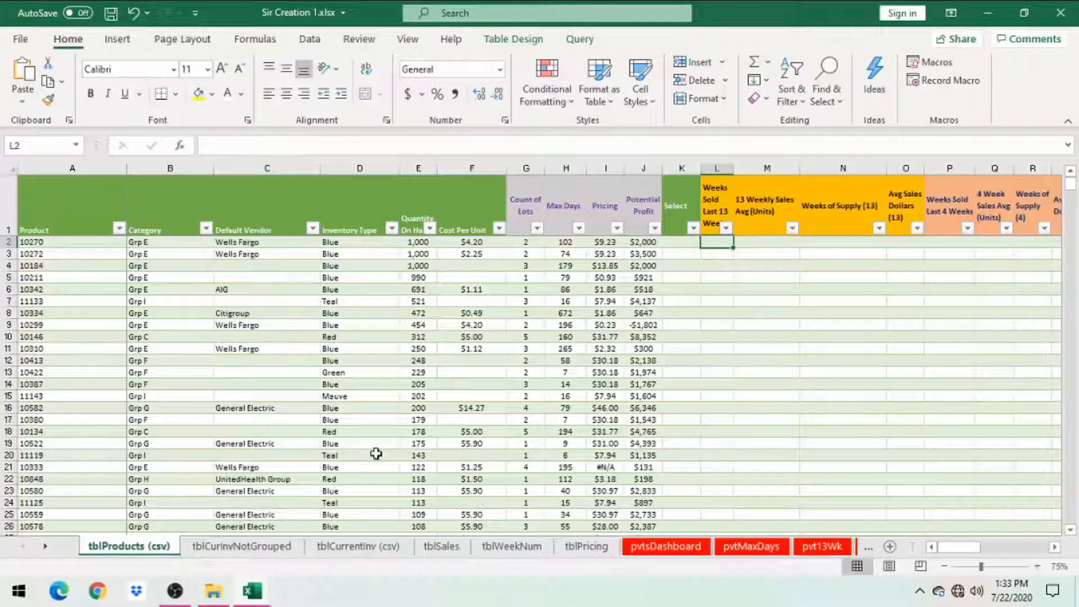
pyautogui.write('=')
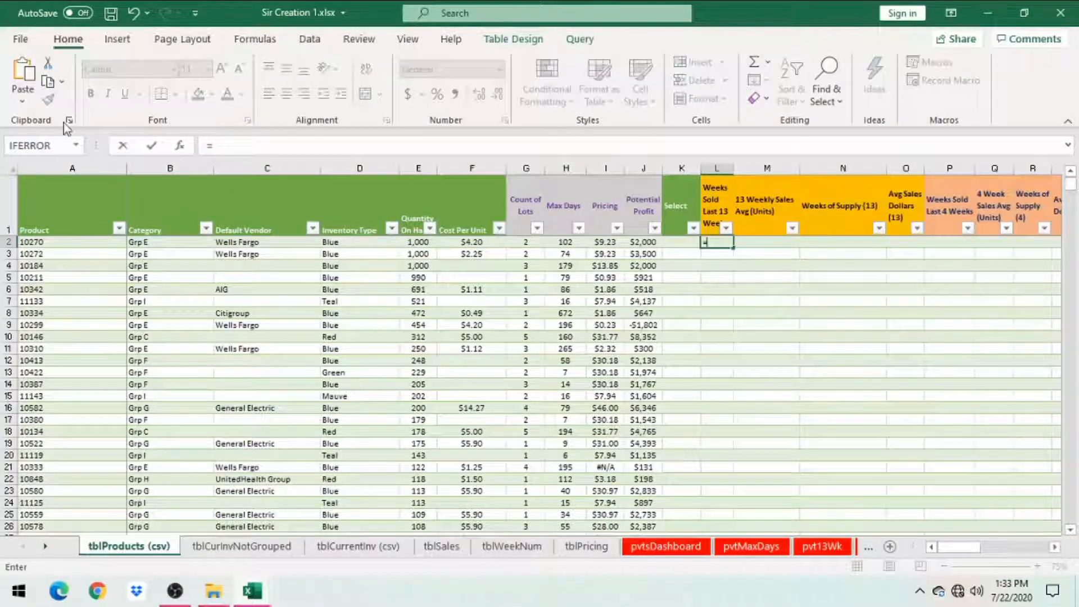
pyautogui.click(33, 146)
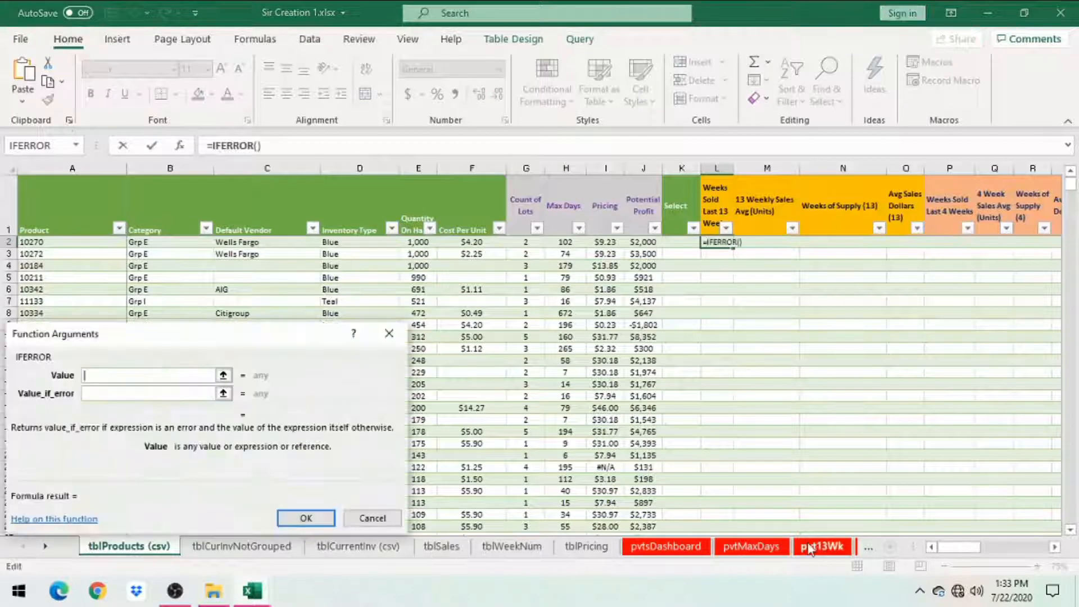
# Use product 10273's Count of 13 Wk Select from the pvt13Wk sheet as the IFERROR value, with 0 on error.
pyautogui.click(821, 546)
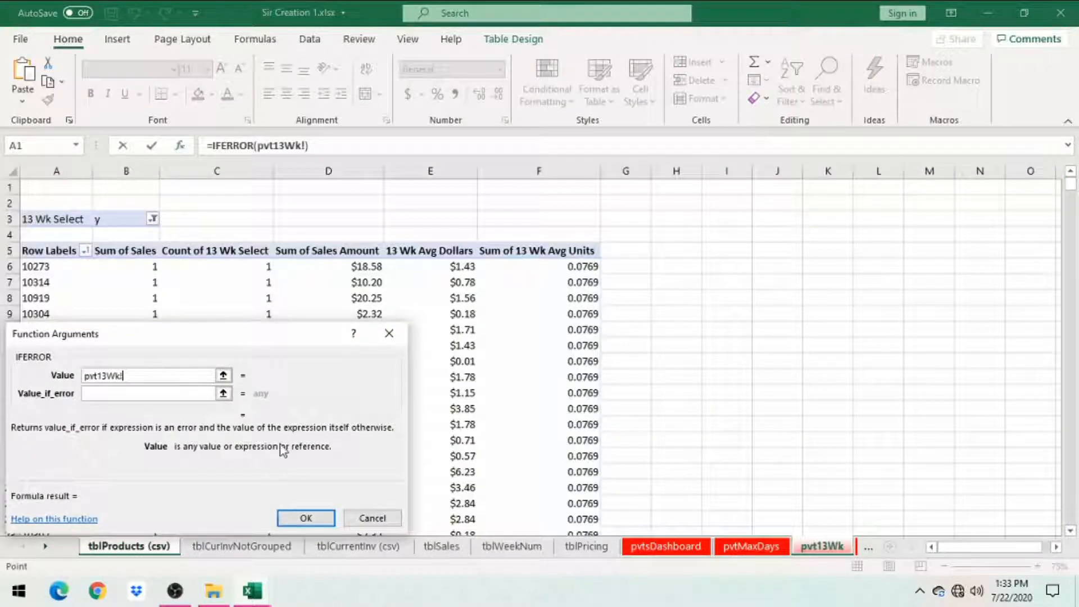
pyautogui.click(213, 266)
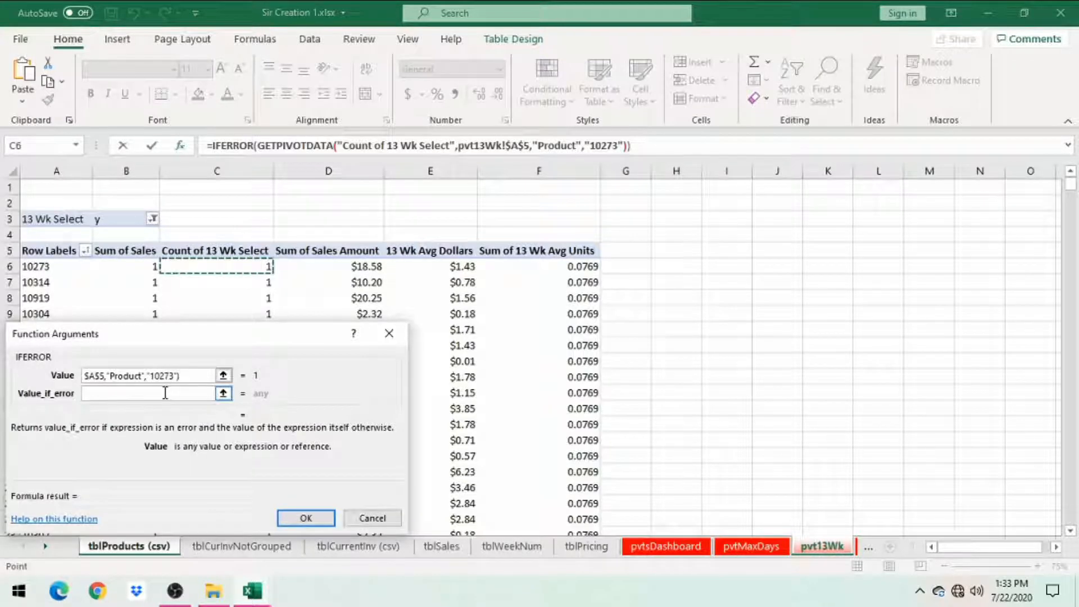
pyautogui.click(165, 393)
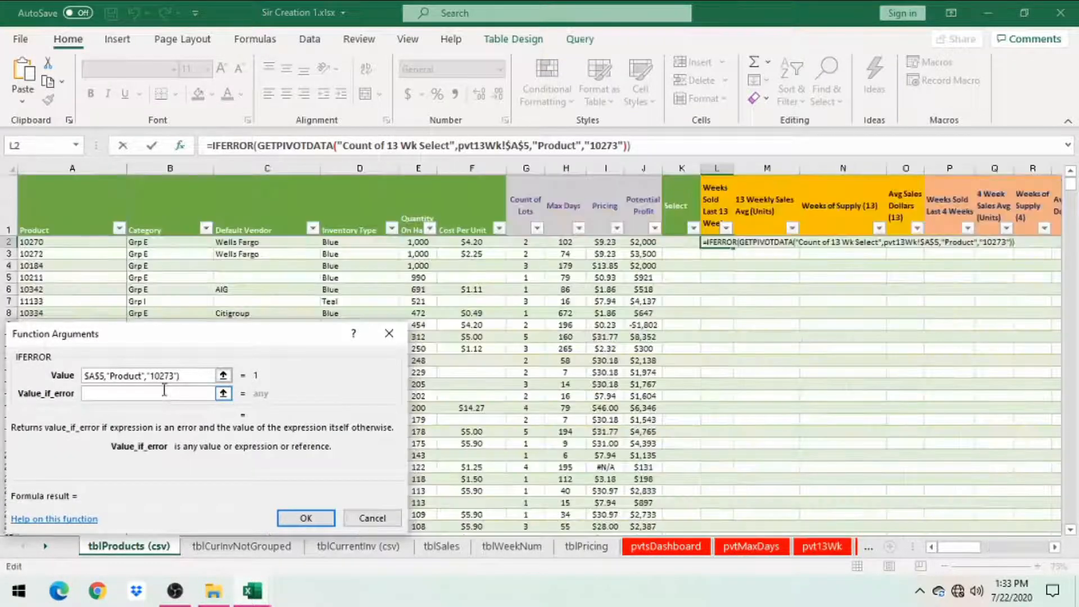
pyautogui.write('0')
pyautogui.press('Return')
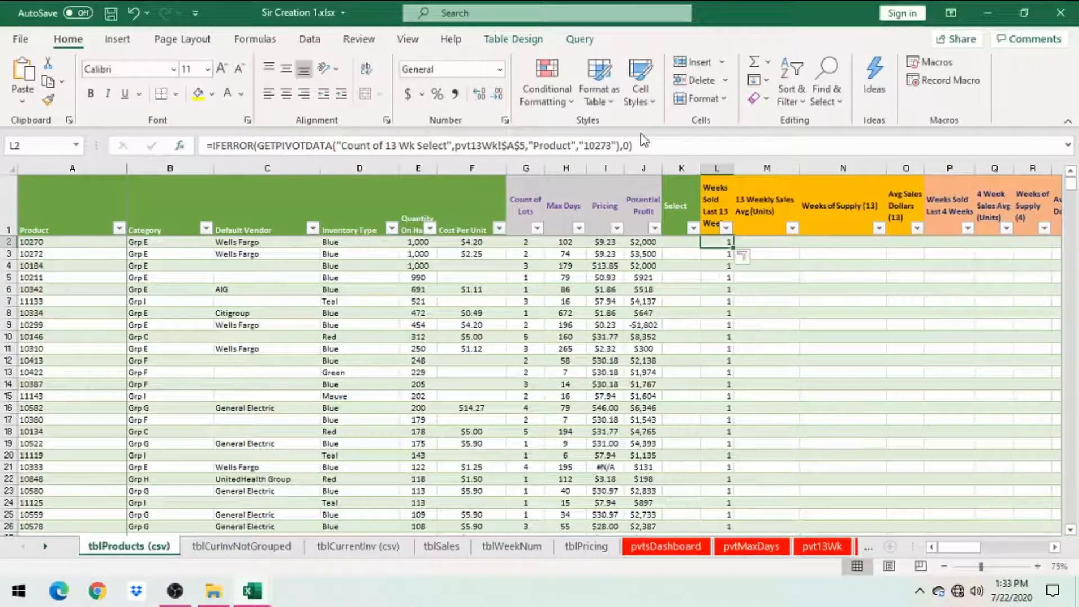
# Replace the fixed product "10273" in the Weeks Sold Last 13 Weeks formula with the row's own Product reference.
pyautogui.doubleClick(600, 146)
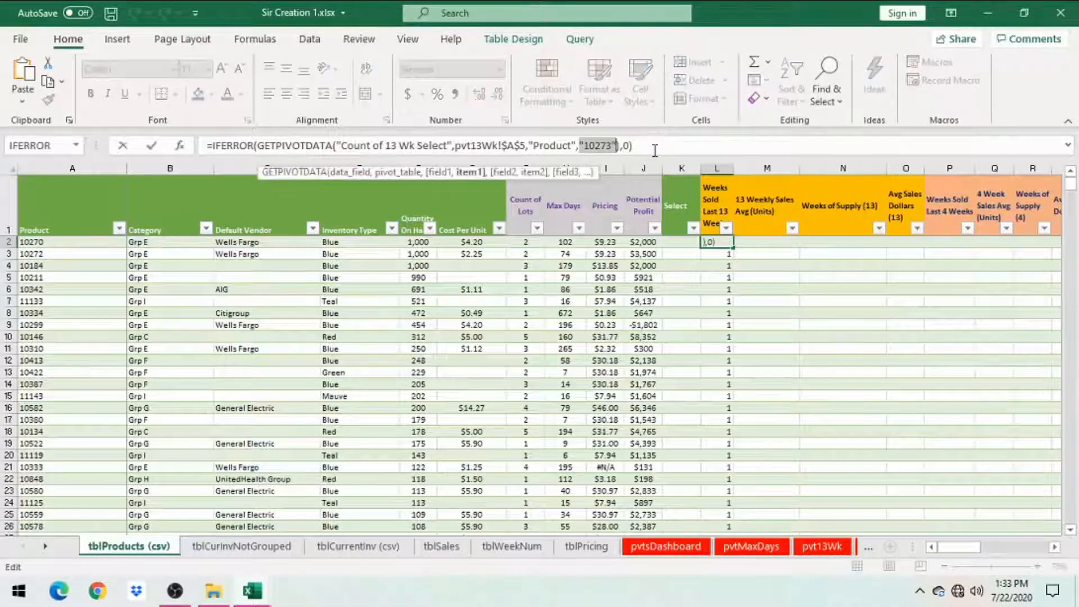
pyautogui.click(69, 245)
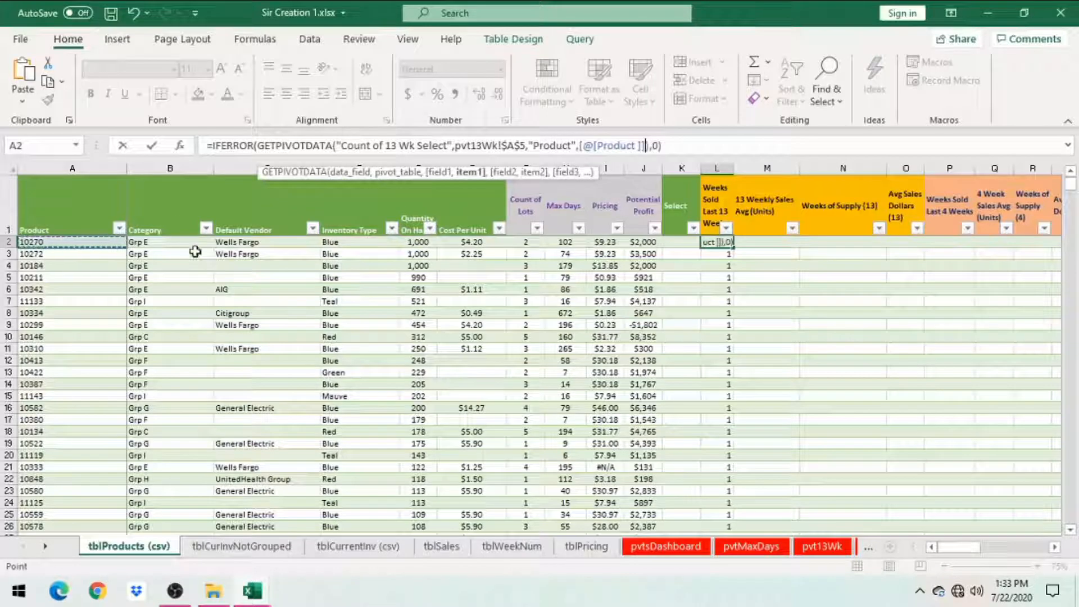
pyautogui.click(151, 146)
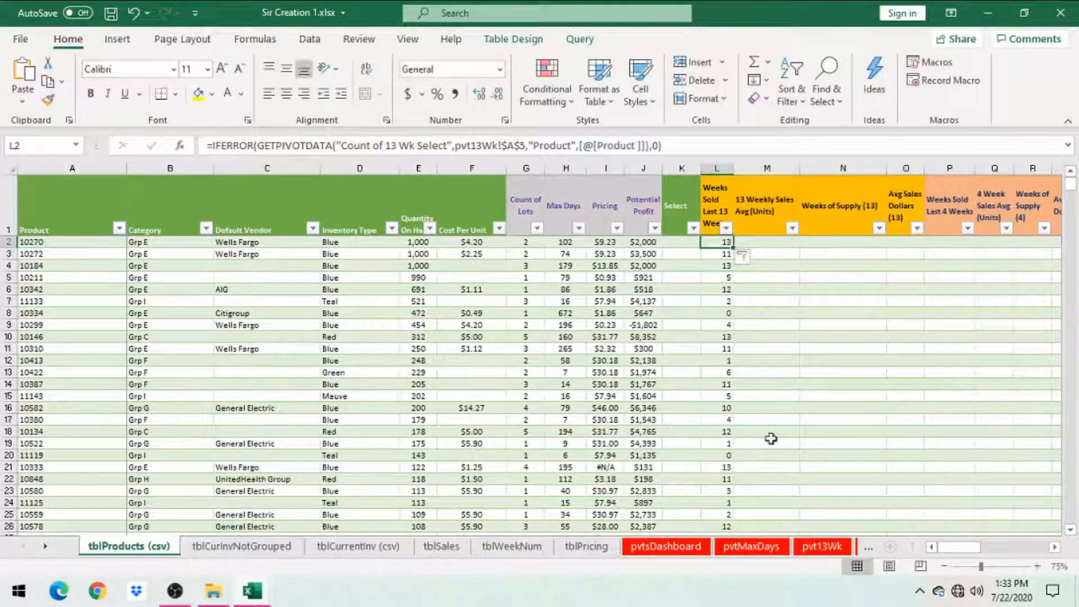
# Sort the pivot table on the pvt13Wk sheet by Sum of 13 Wk Avg Units, largest to smallest.
pyautogui.click(761, 231)
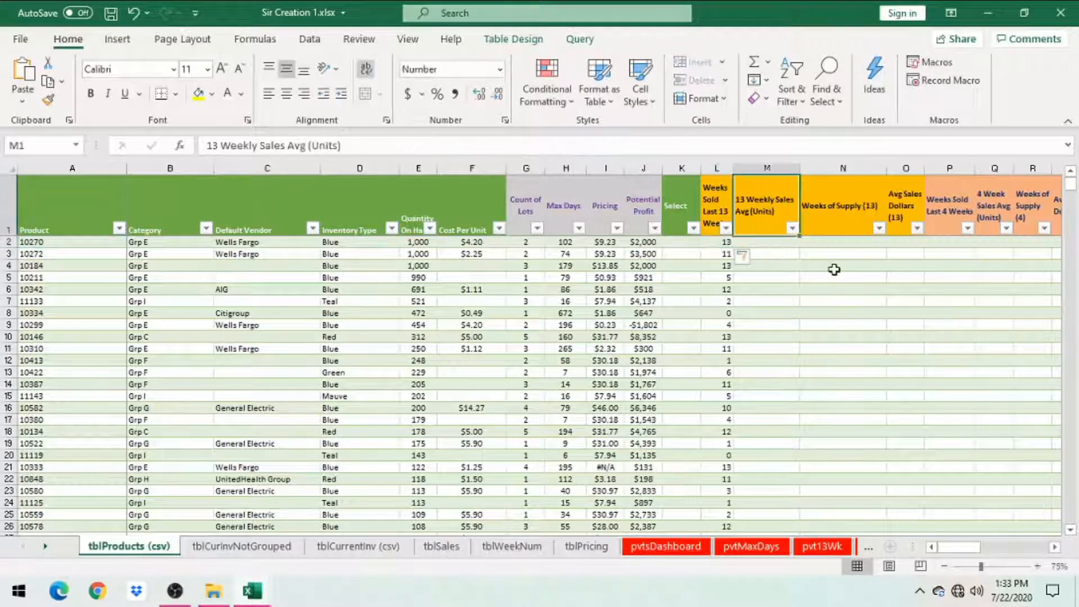
pyautogui.press('Down')
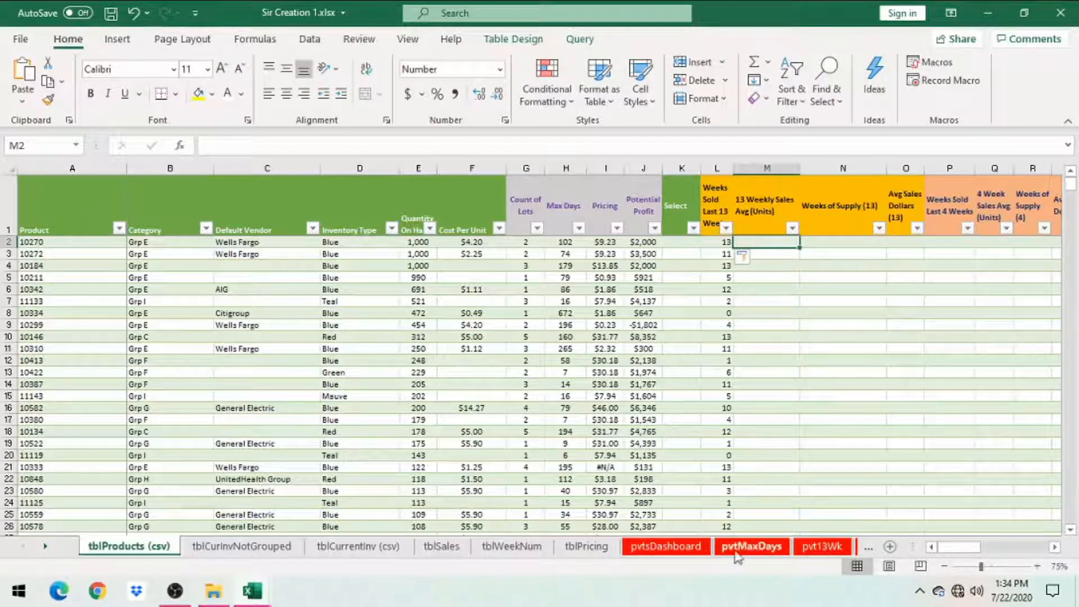
pyautogui.click(826, 547)
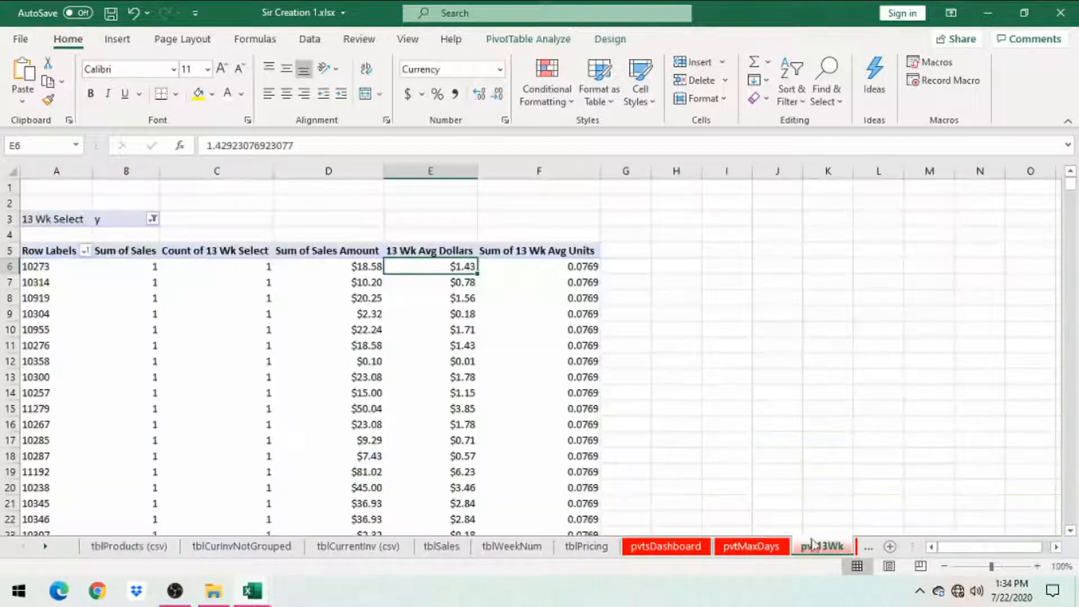
pyautogui.click(554, 272)
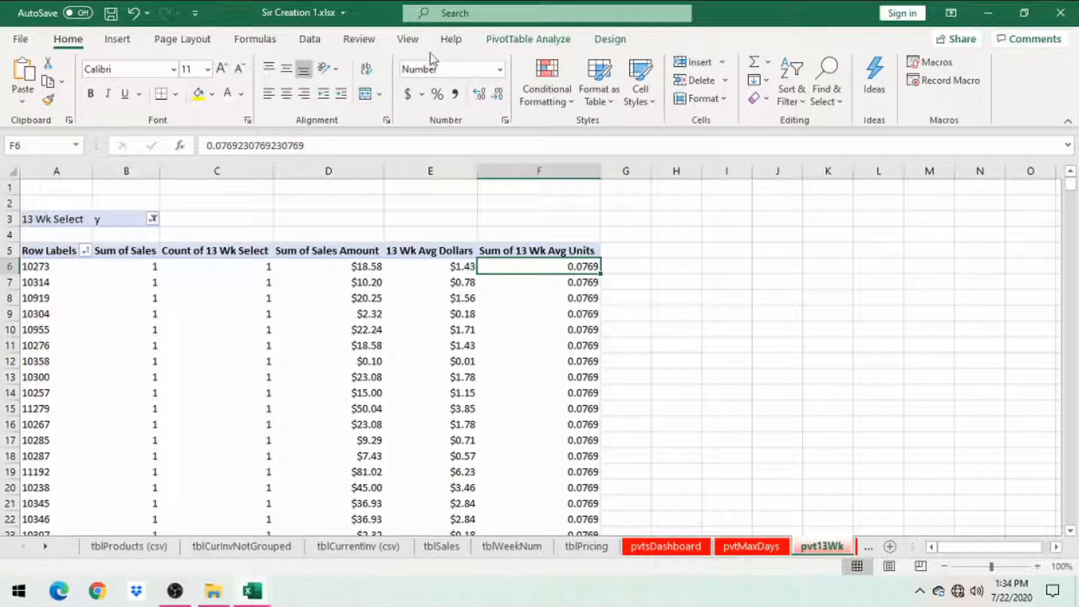
pyautogui.click(310, 39)
pyautogui.click(437, 94)
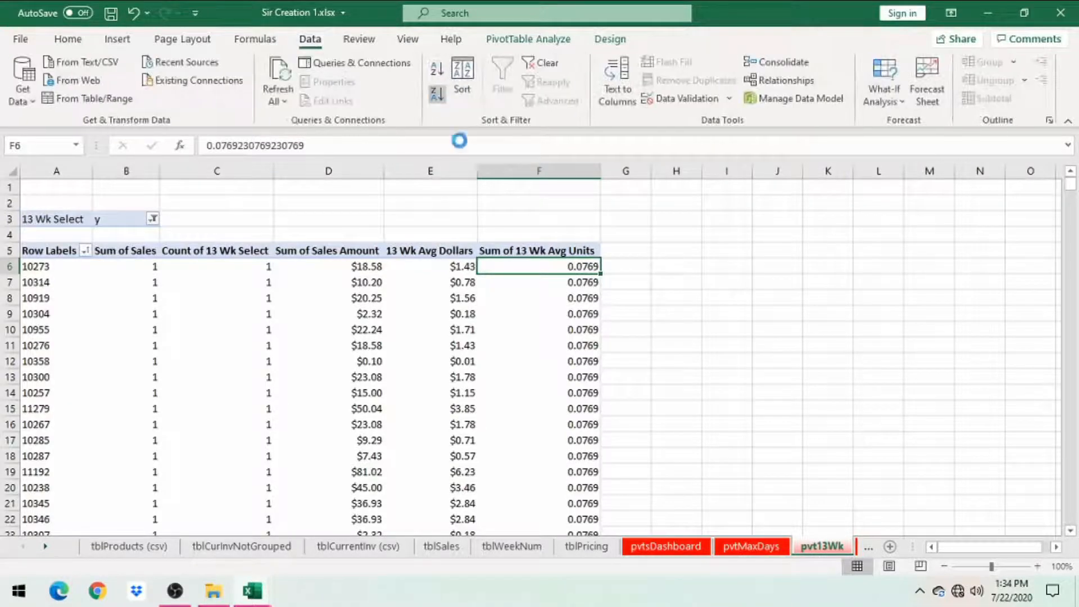
pyautogui.scroll(-2, 580, 350)
pyautogui.scroll(2, 579, 349)
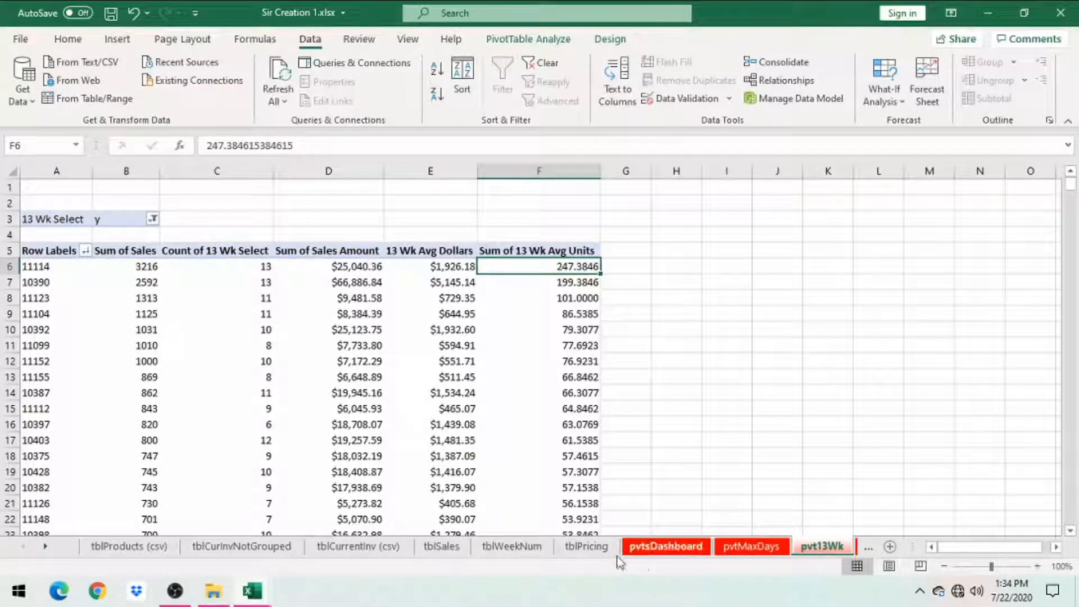
# Start an IFERROR formula with a nested ROUNDUP in cell M2, the first row of the 13 Weekly Sales Avg (Units) column.
pyautogui.click(120, 550)
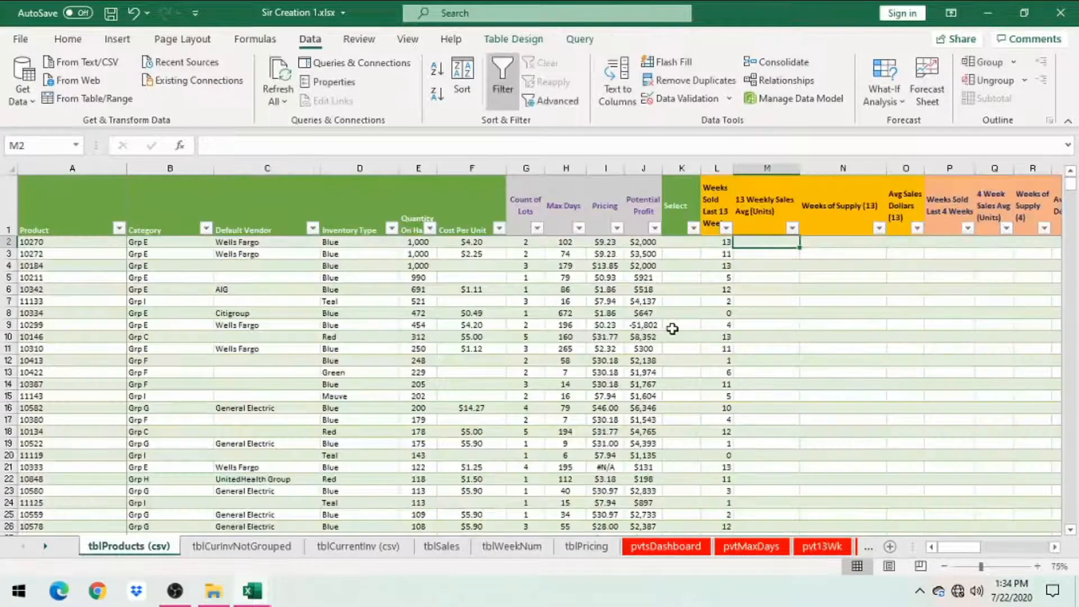
pyautogui.write('=')
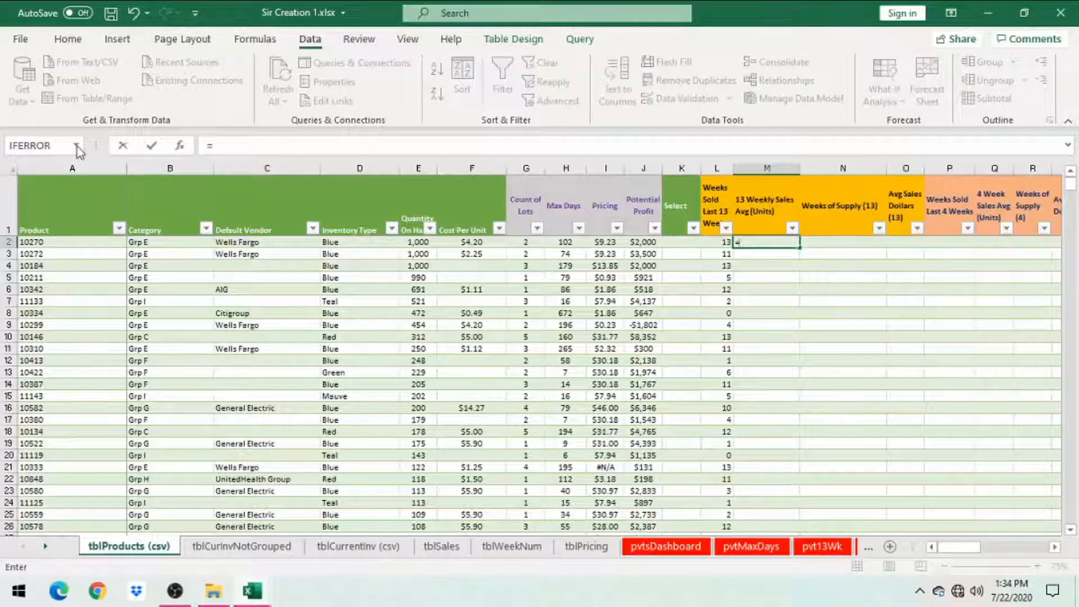
pyautogui.click(58, 149)
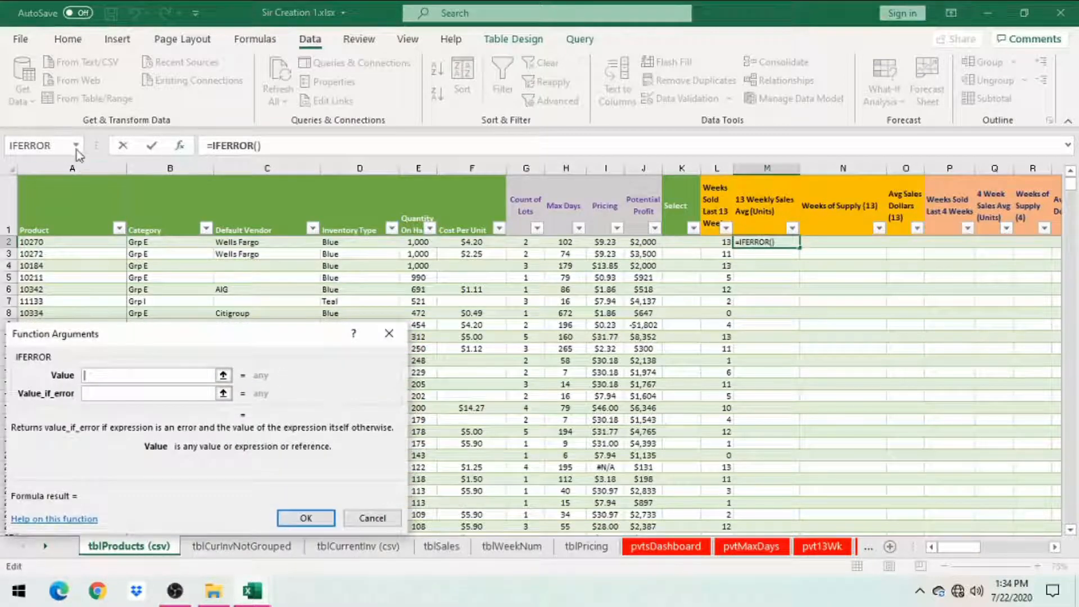
pyautogui.click(76, 146)
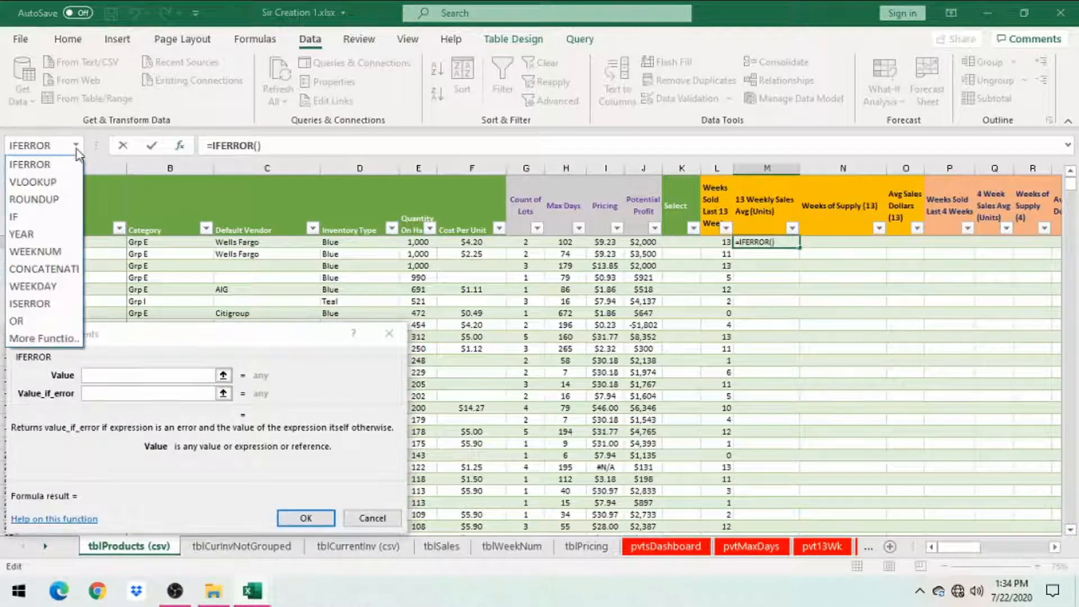
pyautogui.click(49, 203)
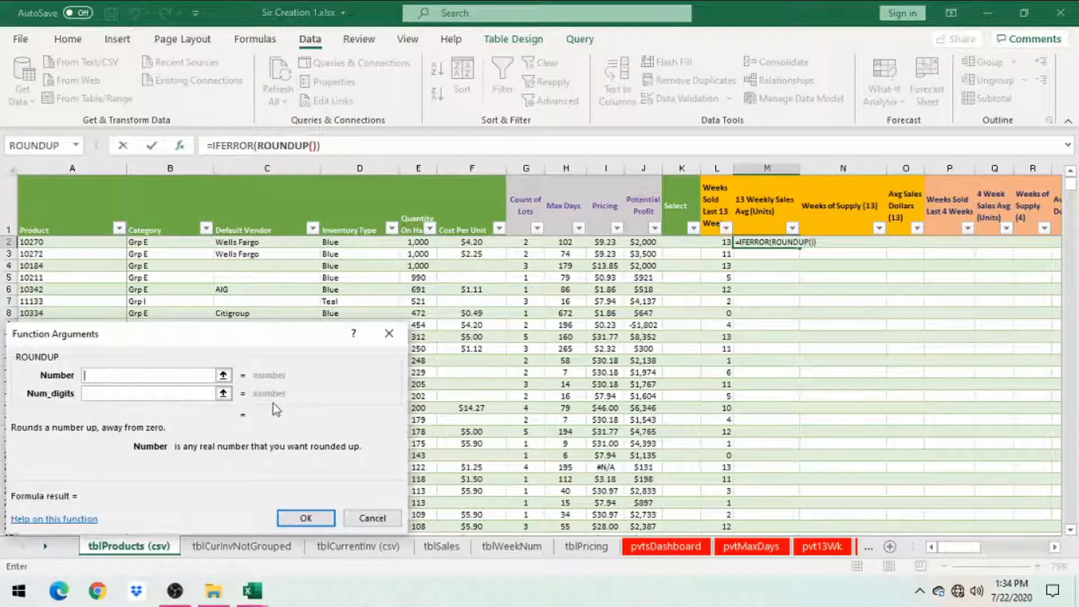
# Set ROUNDUP to round product 11114's Sum of 13 Wk Avg Units from the pvt13Wk sheet to 0 digits.
pyautogui.click(823, 548)
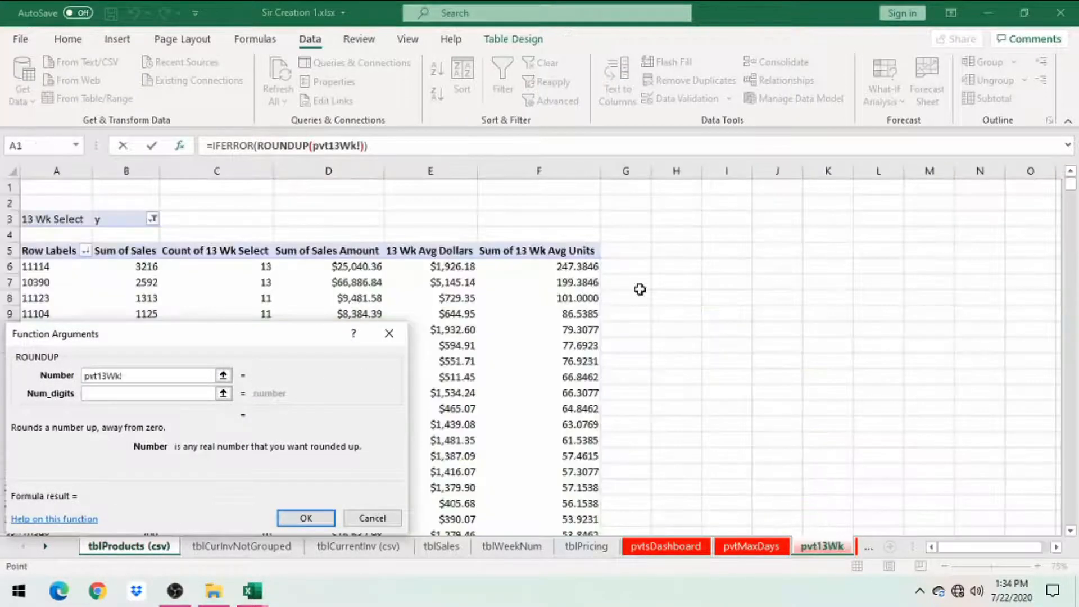
pyautogui.click(524, 266)
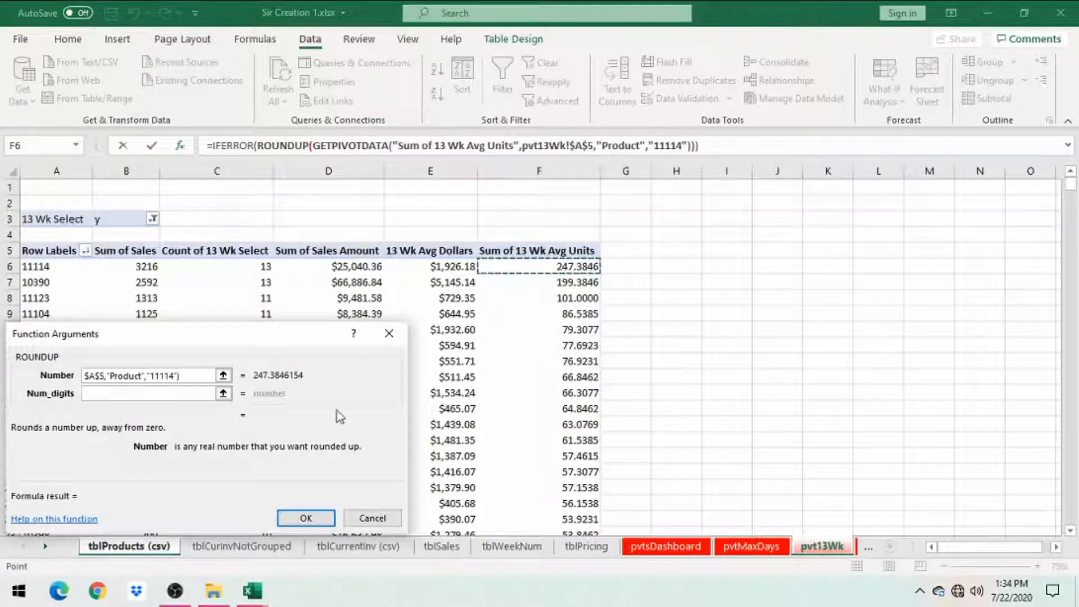
pyautogui.click(186, 393)
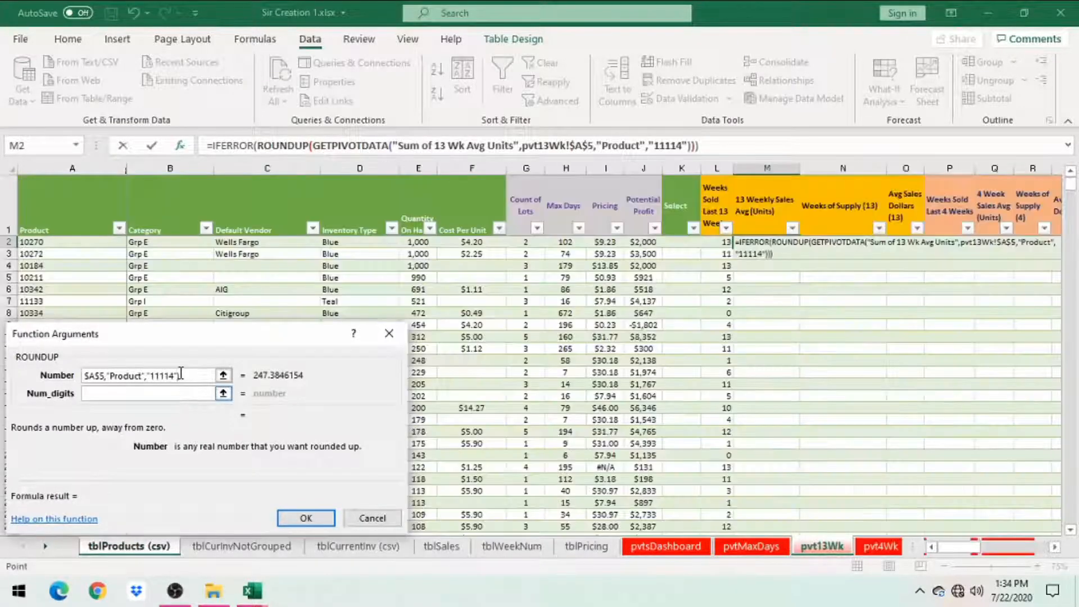
pyautogui.moveTo(201, 350); pyautogui.dragTo(276, 342)
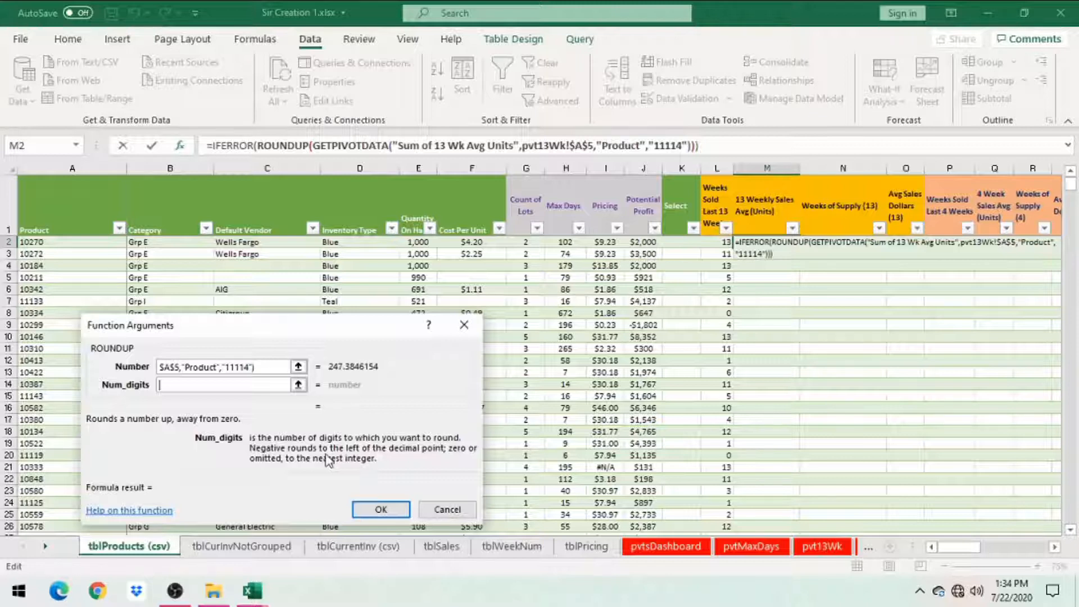
pyautogui.write('0')
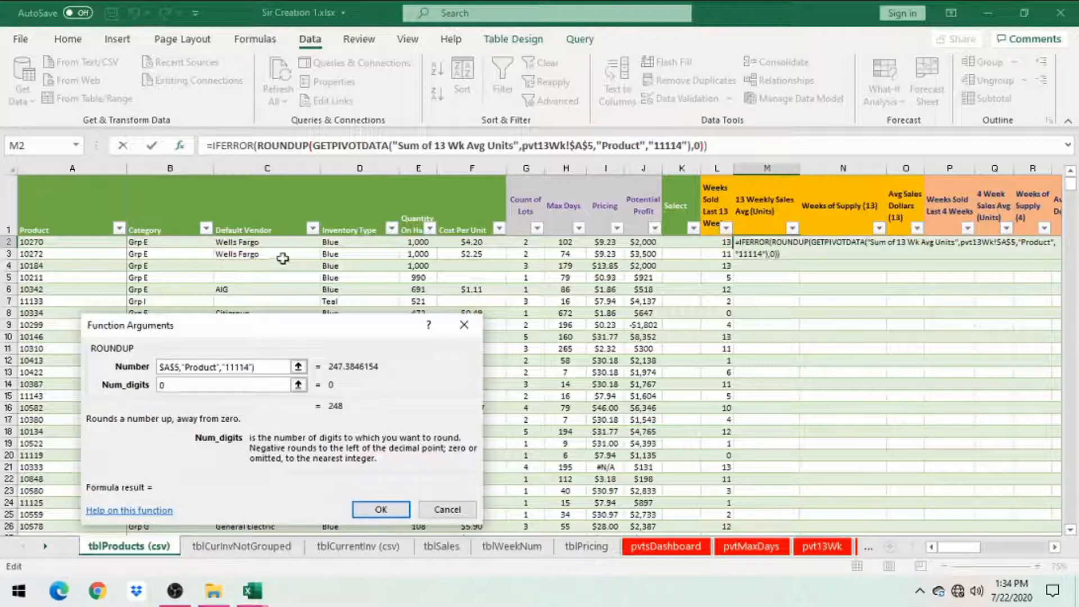
# Set the IFERROR fallback value to 0 and complete the 13 Weekly Sales Avg (Units) formula.
pyautogui.click(228, 145)
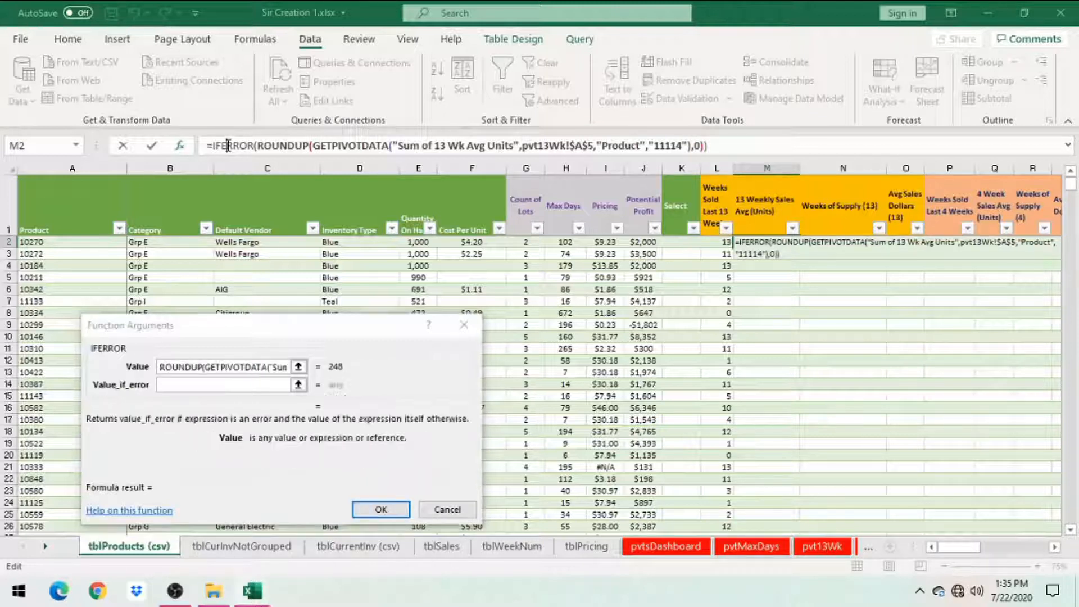
pyautogui.click(220, 385)
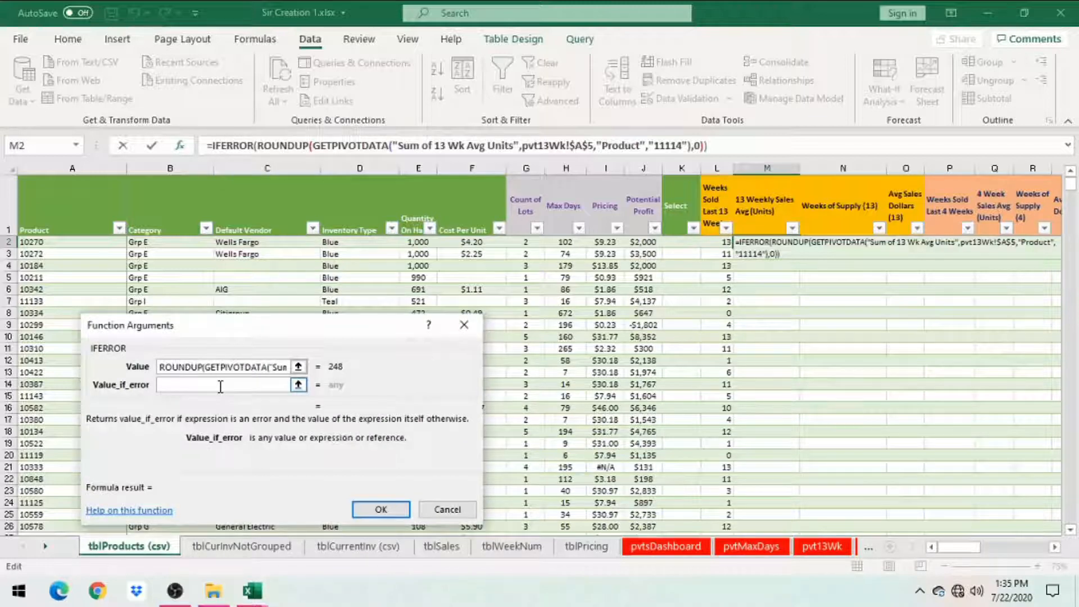
pyautogui.write('0')
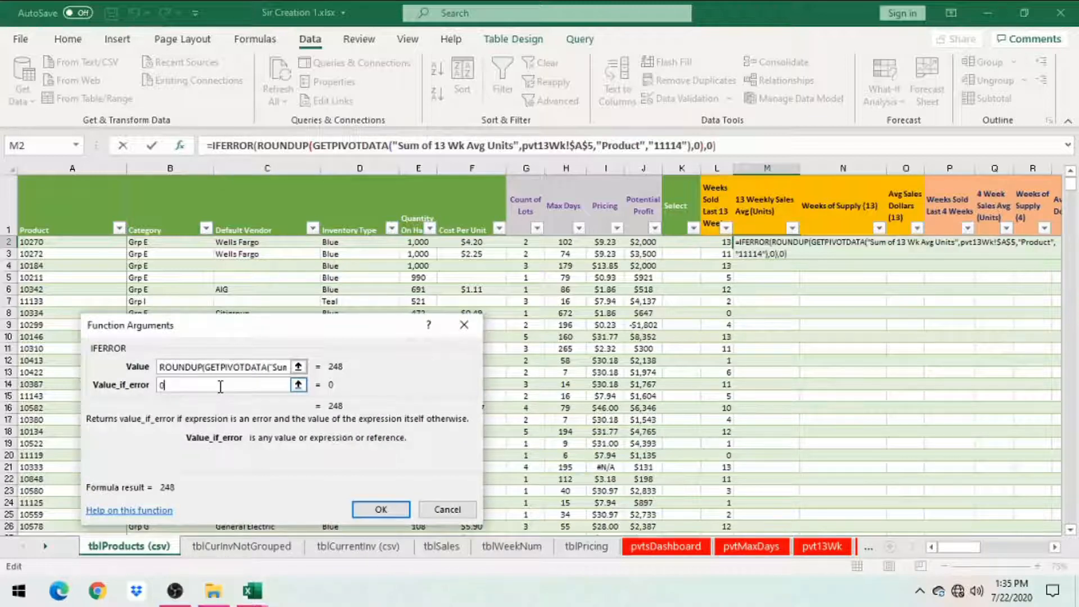
pyautogui.click(381, 510)
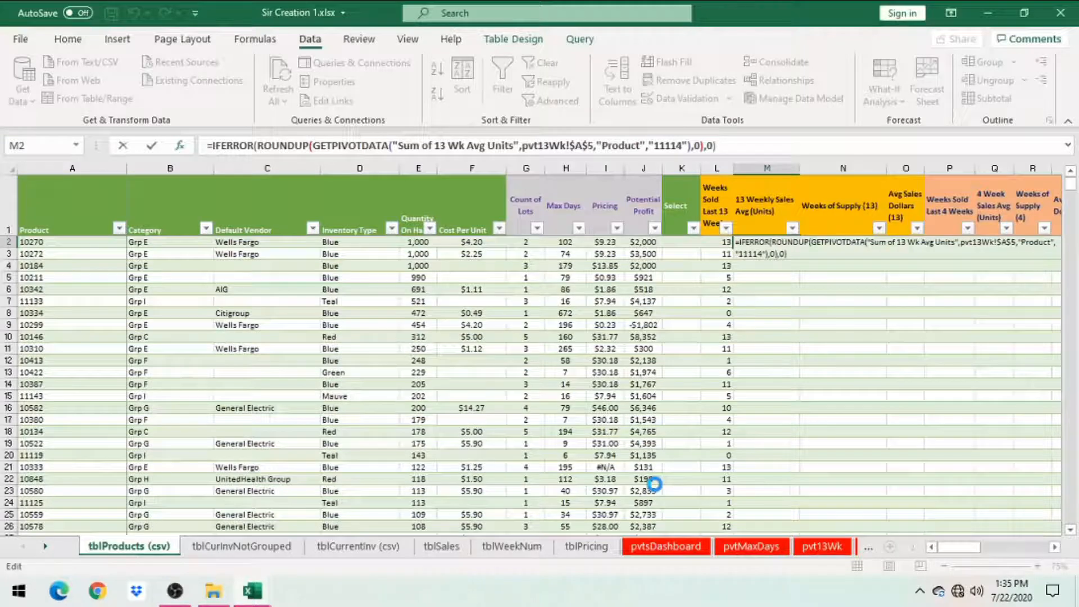
# Replace the fixed product "11114" in the 13 Weekly Sales Avg (Units) formula with the row's own Product reference.
pyautogui.doubleClick(659, 145)
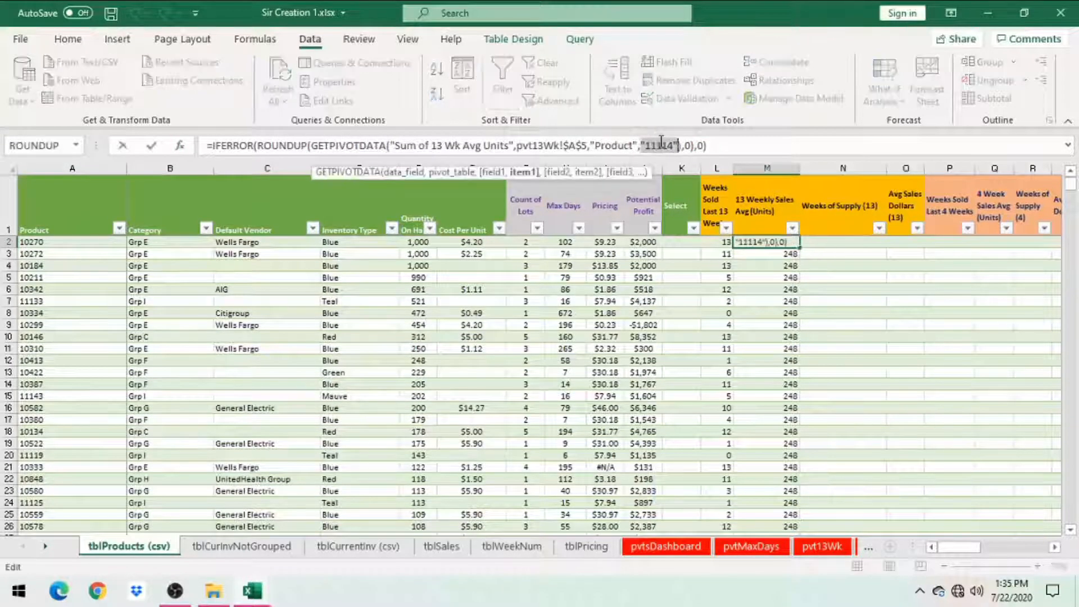
pyautogui.click(85, 244)
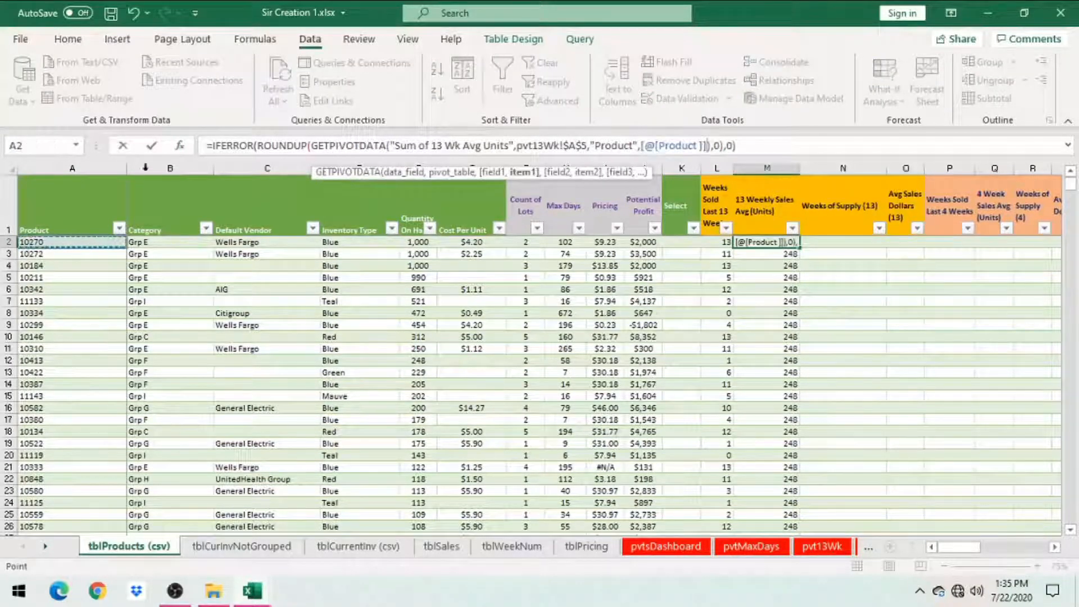
pyautogui.press('Return')
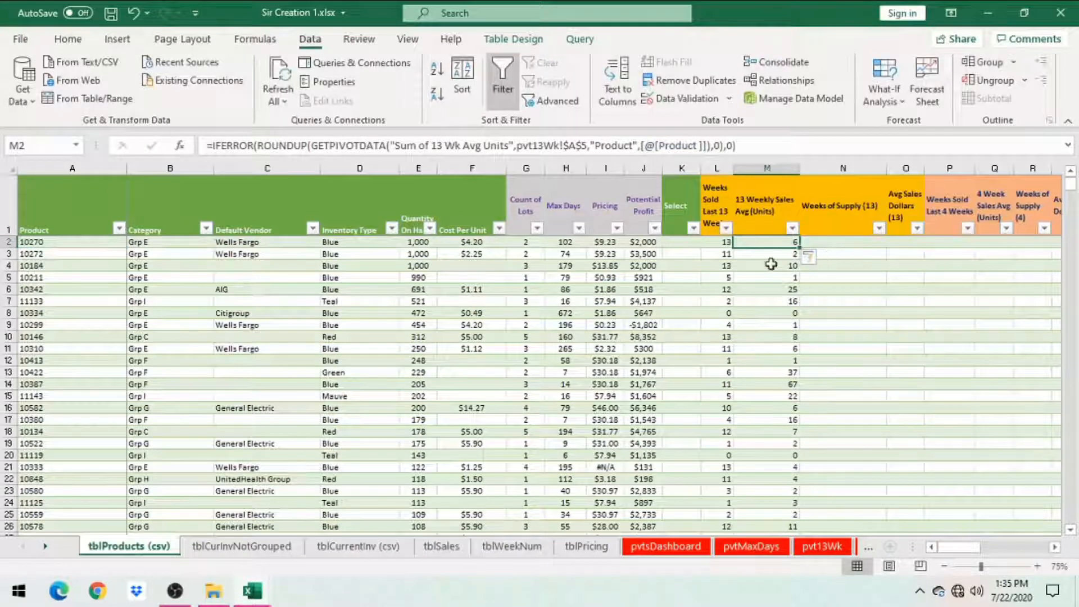
pyautogui.click(792, 229)
pyautogui.click(750, 547)
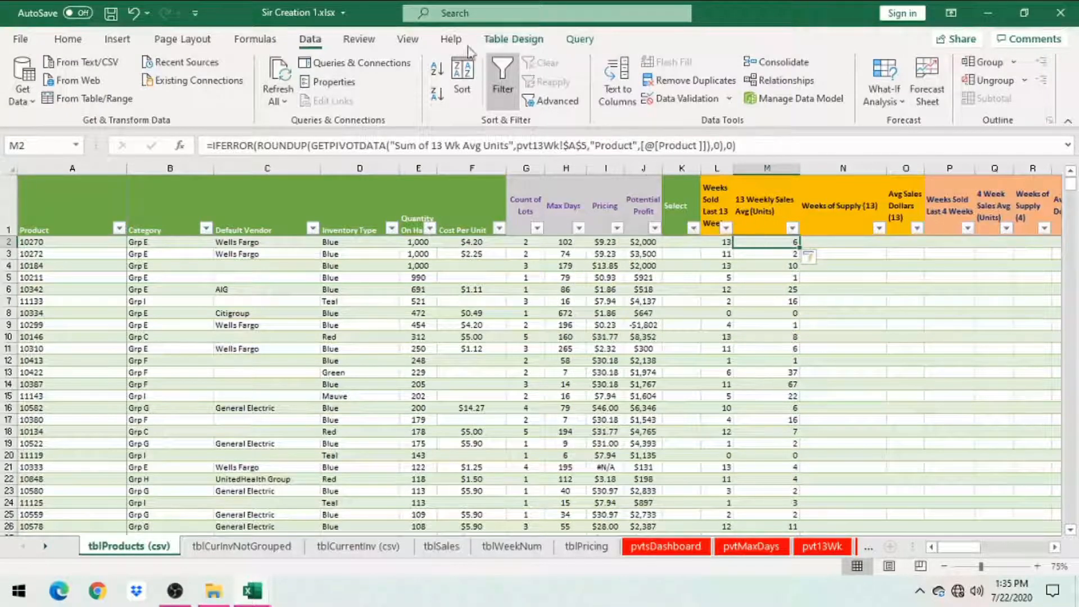
pyautogui.click(70, 41)
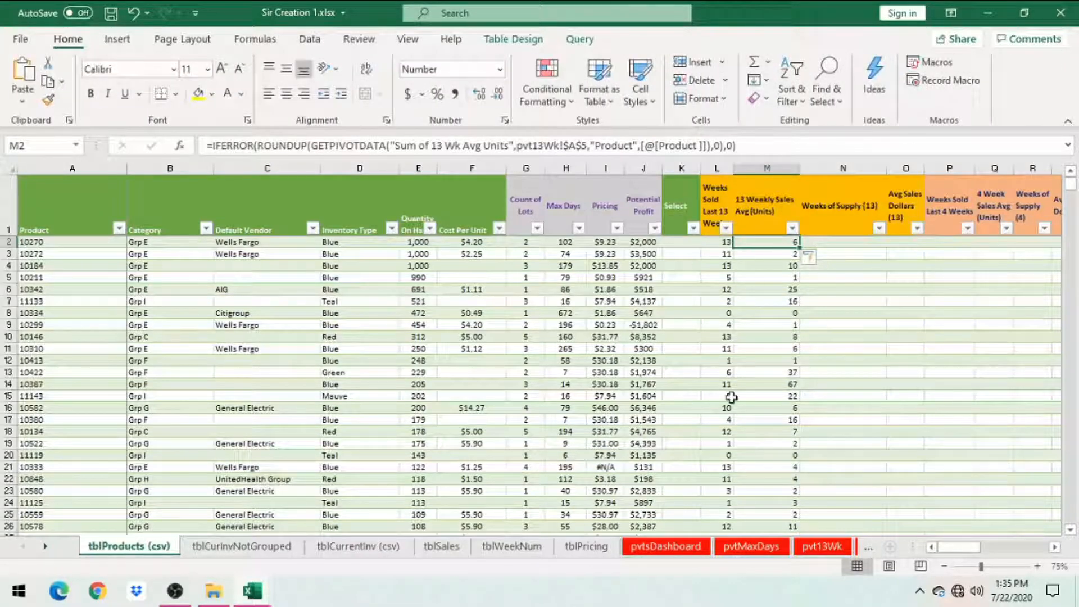
# Start an IFERROR formula in cell N2, Weeks of Supply (13), with Quantity On Hand divided by 13 Weekly Sales Avg (Units) as its value.
pyautogui.click(848, 215)
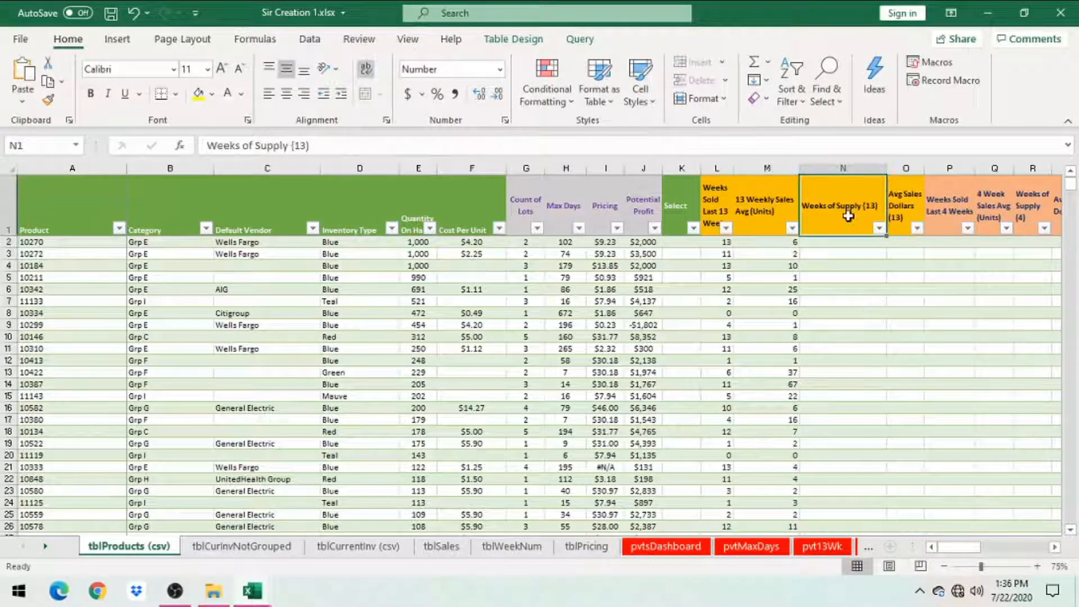
pyautogui.press('Down')
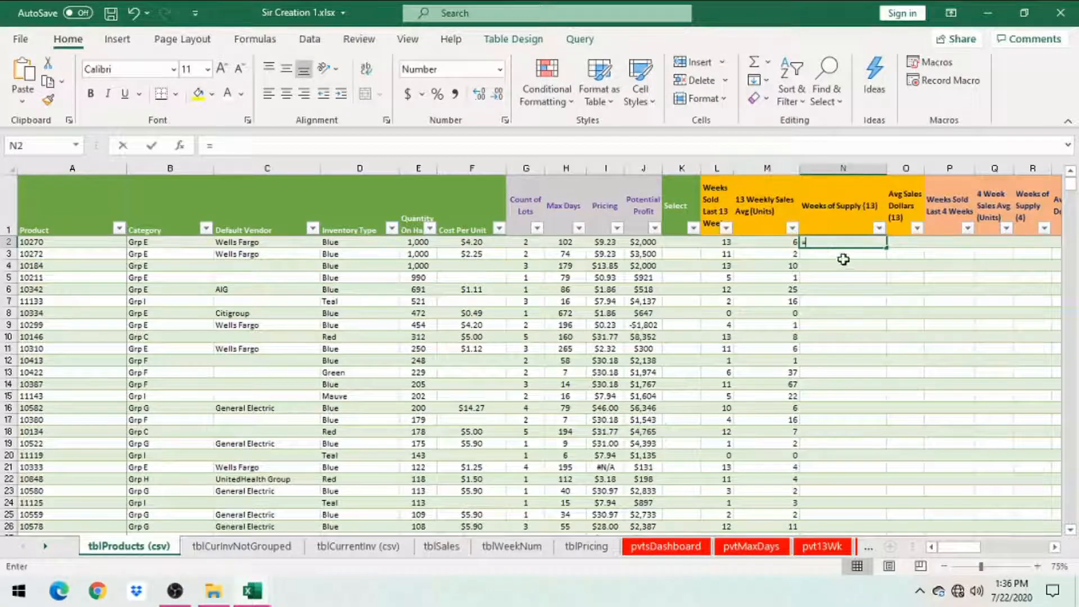
pyautogui.write('=')
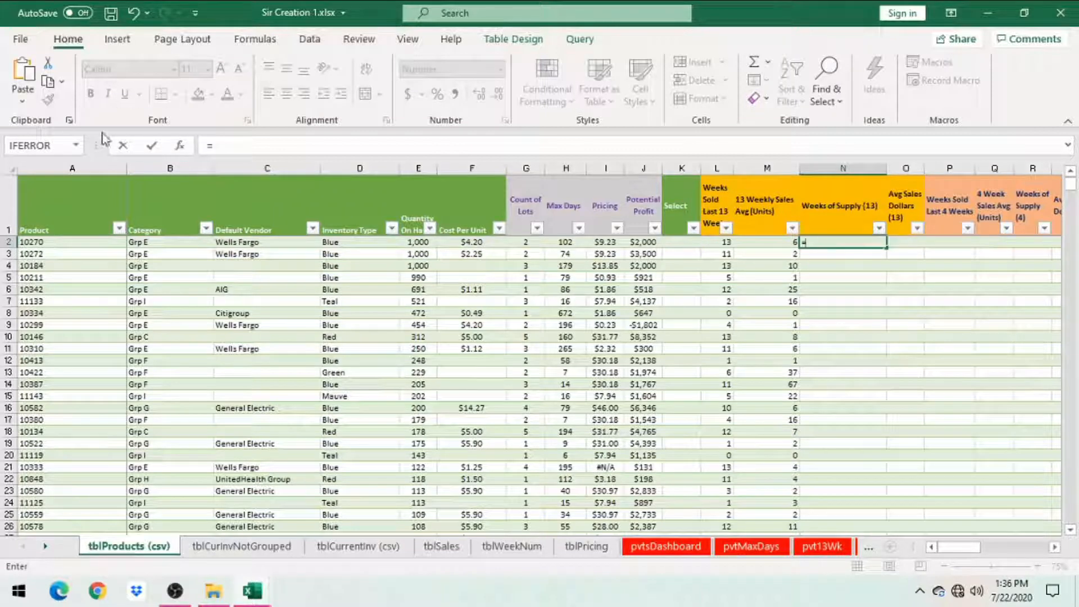
pyautogui.click(37, 146)
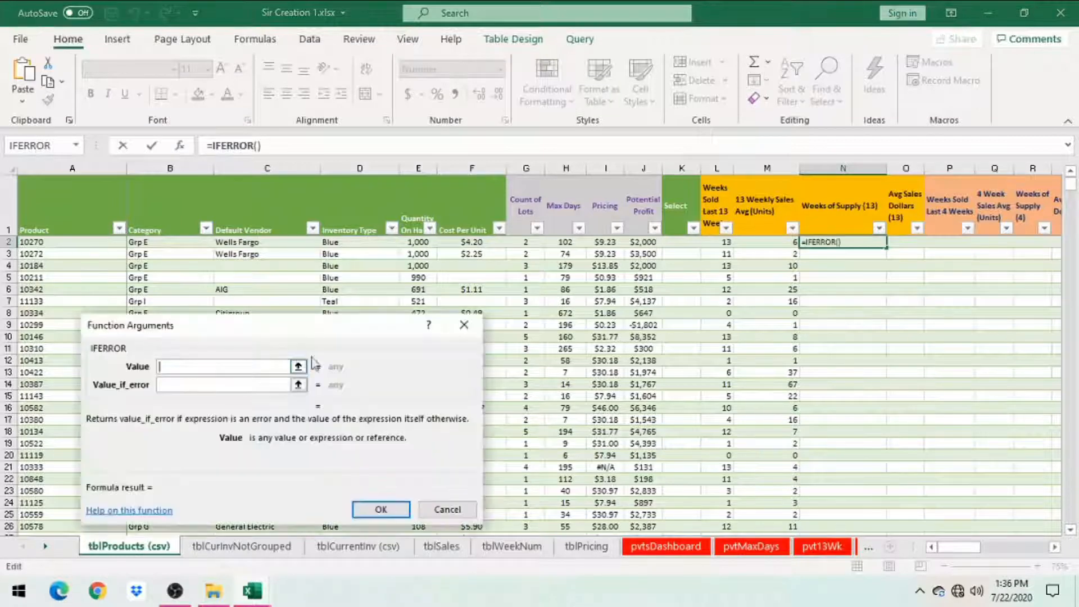
pyautogui.click(406, 242)
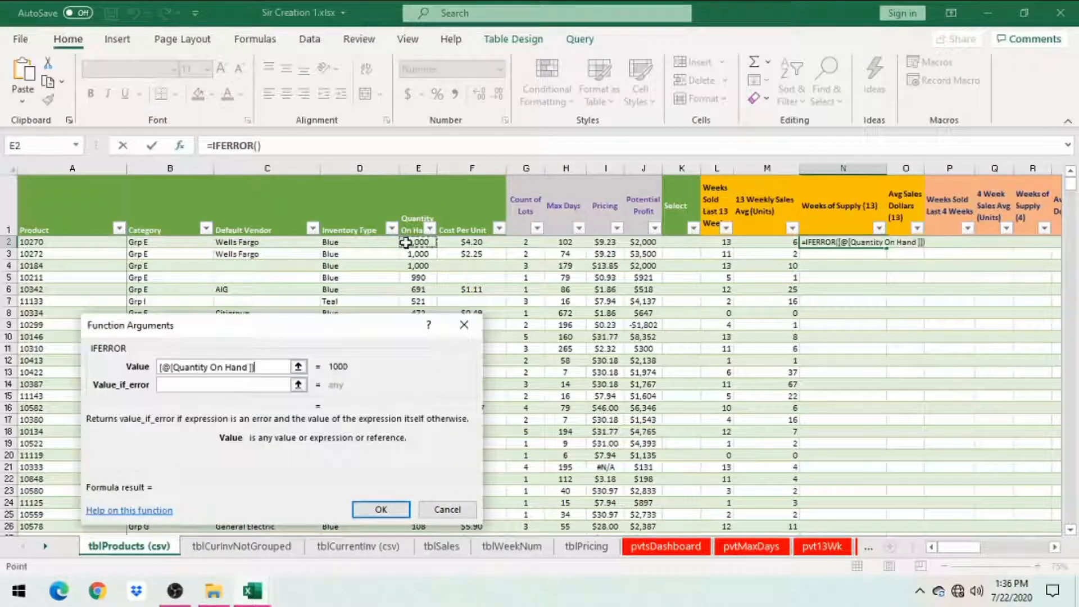
pyautogui.write('/')
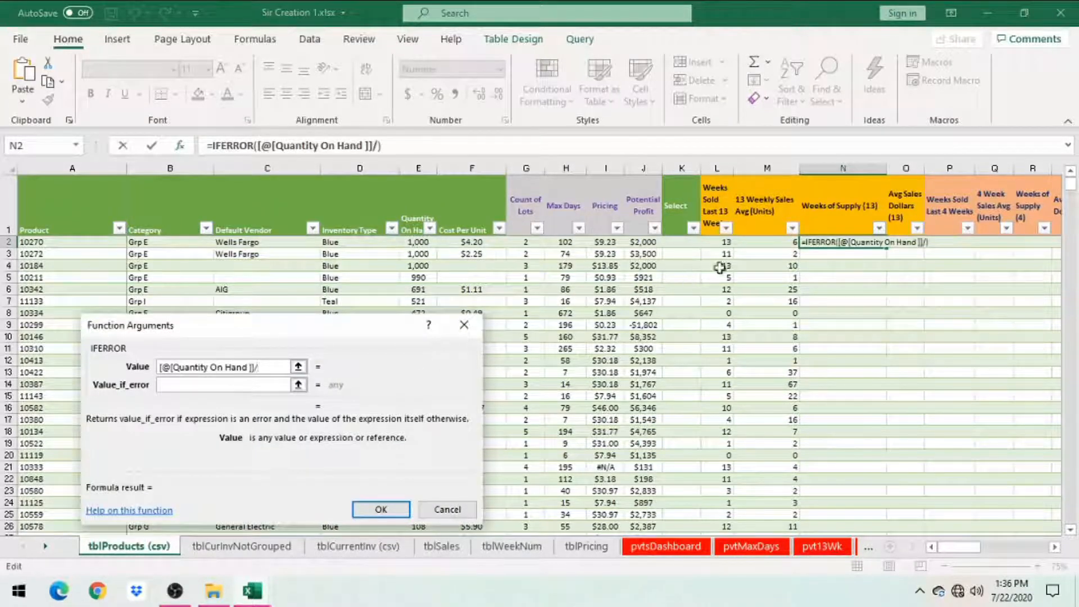
pyautogui.click(763, 241)
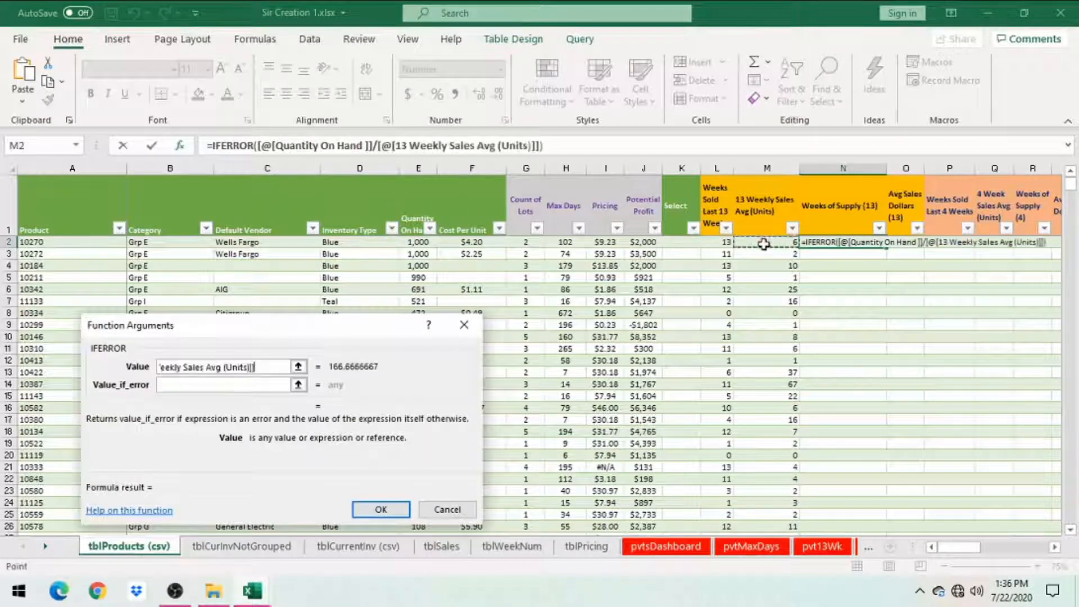
# Set the IFERROR fallback value to 0 and complete the Weeks of Supply (13) formula.
pyautogui.click(241, 386)
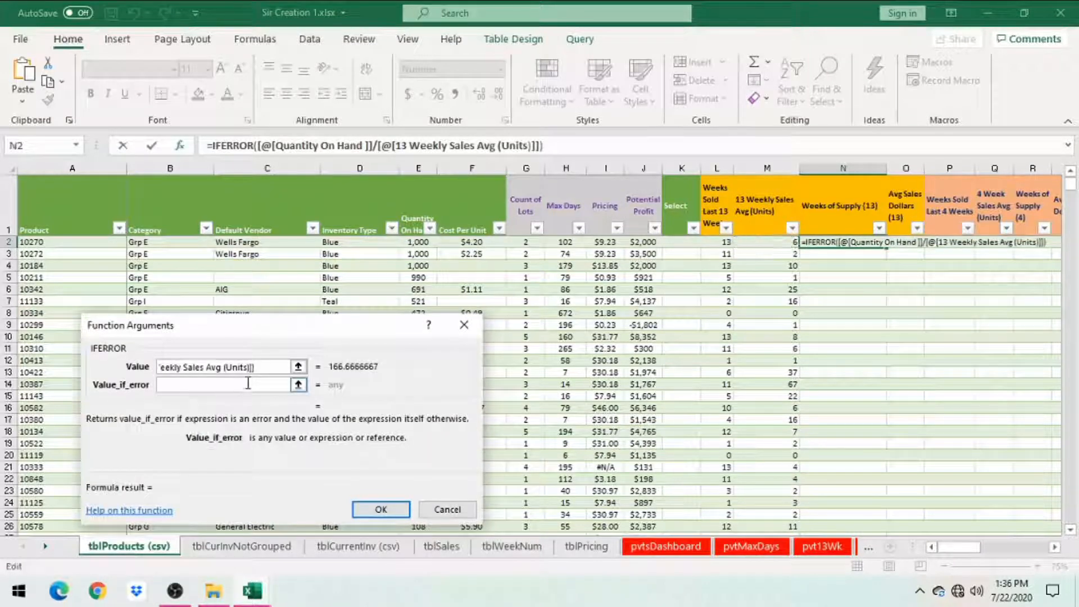
pyautogui.write('0')
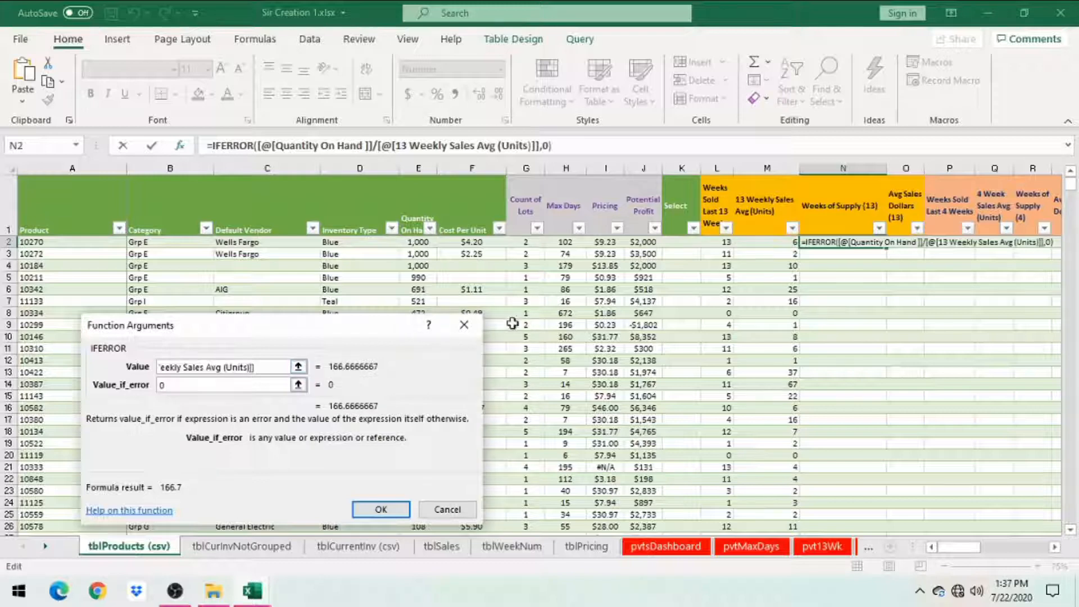
pyautogui.click(388, 508)
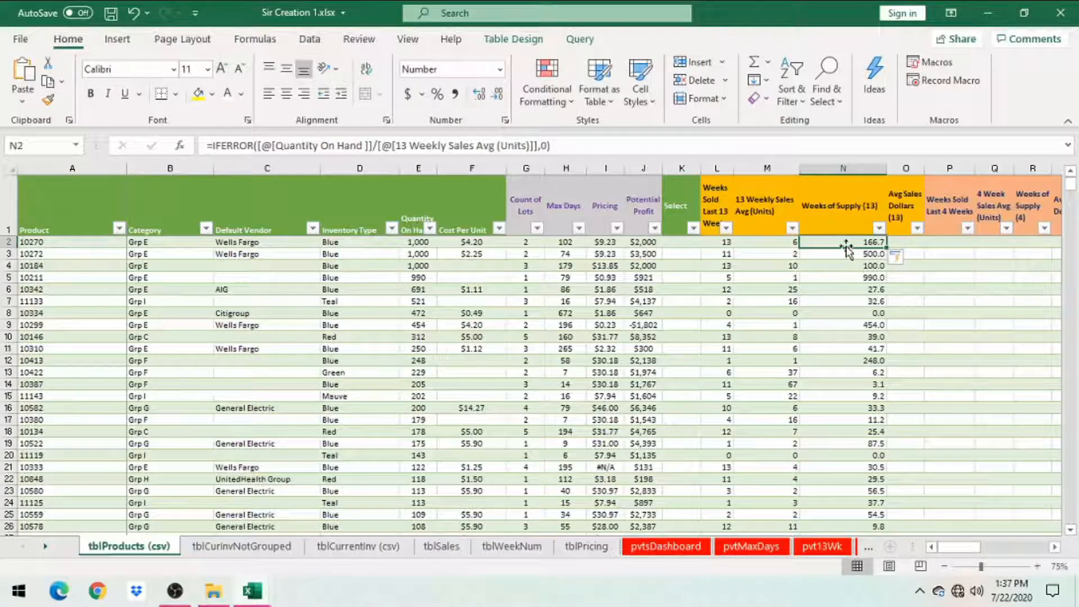
# Start an IFERROR formula in cell O2, Avg Sales Dollars (13), with product 11114's 13 Wk Avg Dollars from the pvt13Wk sheet as its value.
pyautogui.click(903, 217)
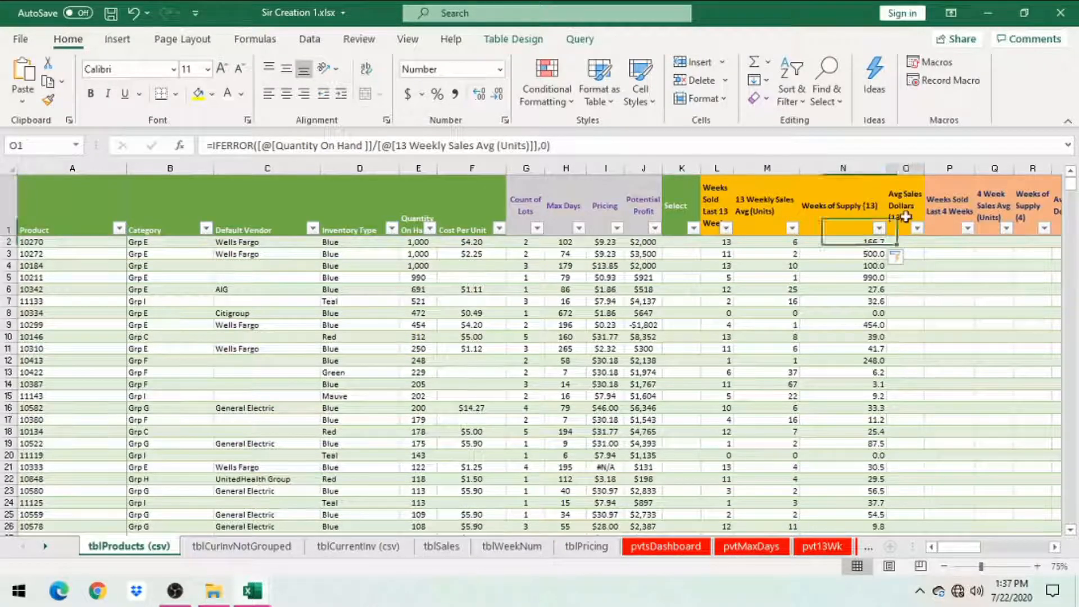
pyautogui.click(901, 244)
pyautogui.write('=')
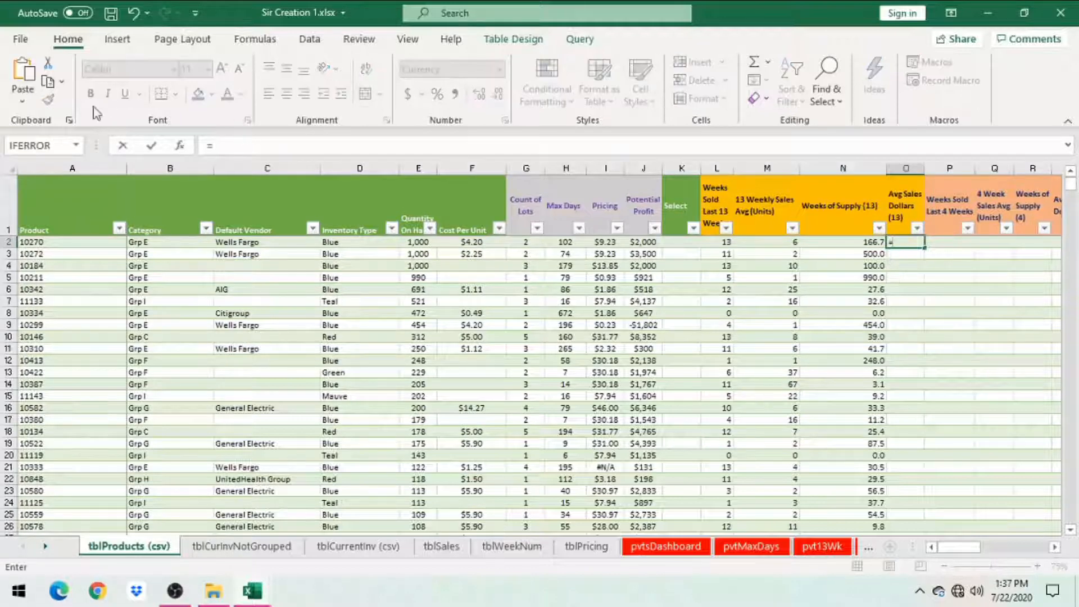
pyautogui.click(75, 145)
pyautogui.click(35, 162)
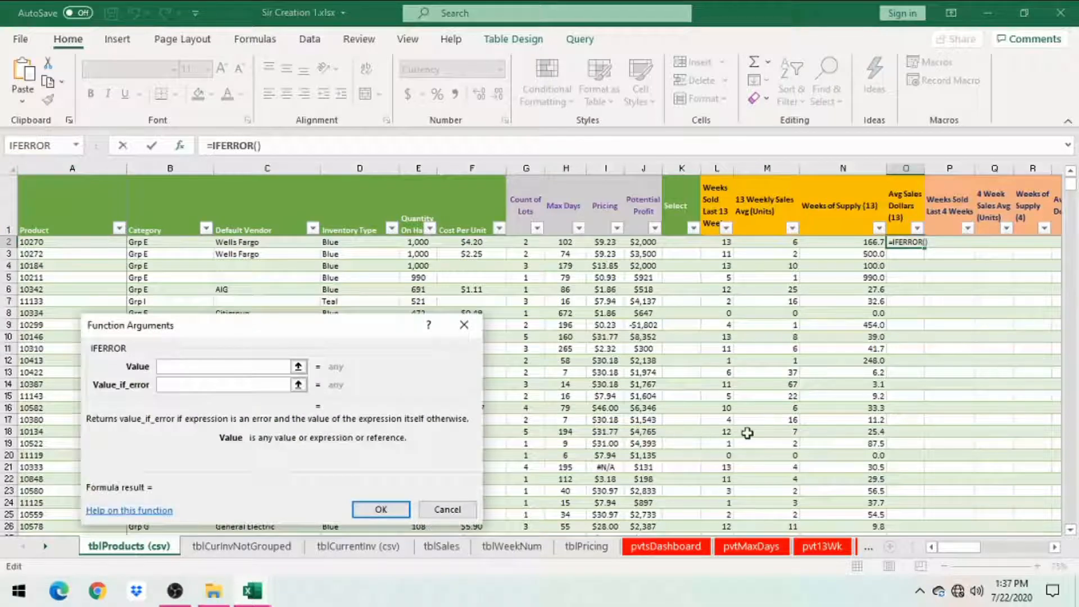
pyautogui.click(822, 546)
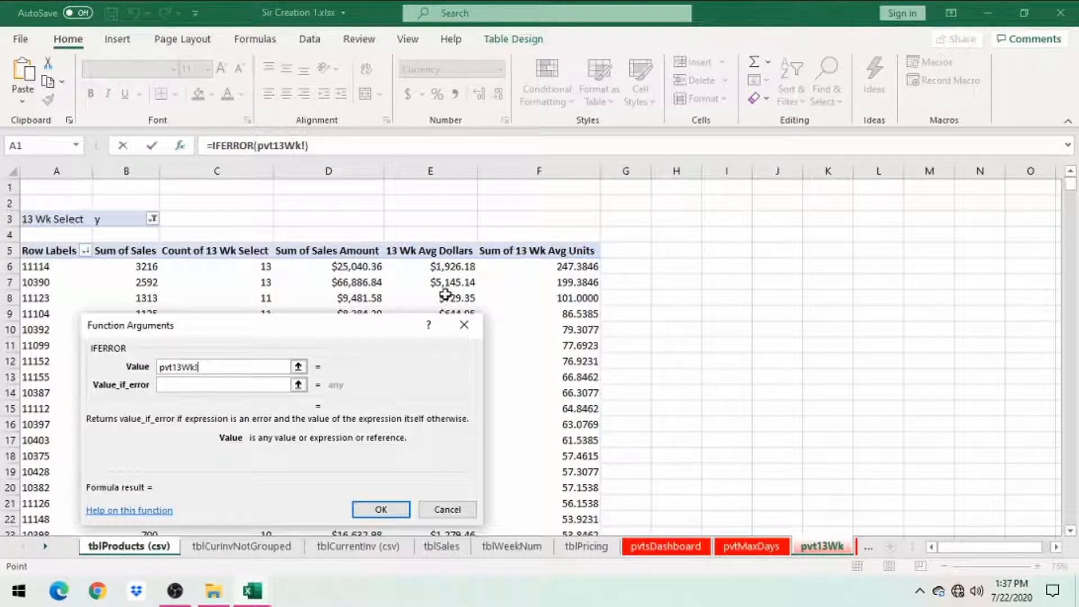
pyautogui.click(425, 267)
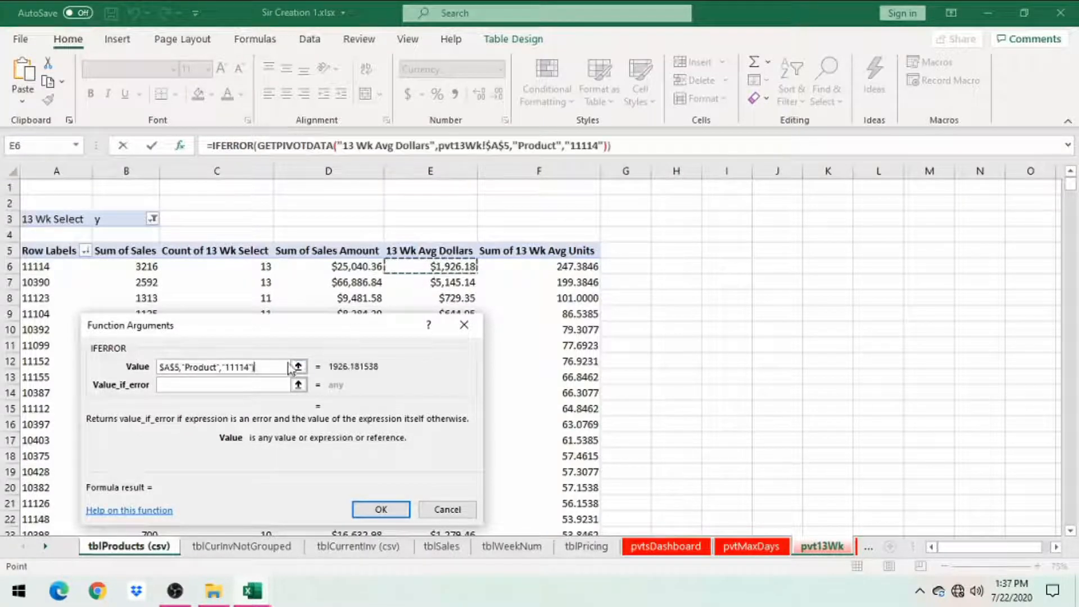
# Complete the Avg Sales Dollars (13) formula with an error fallback of 0 and autofit the width of column O.
pyautogui.click(262, 385)
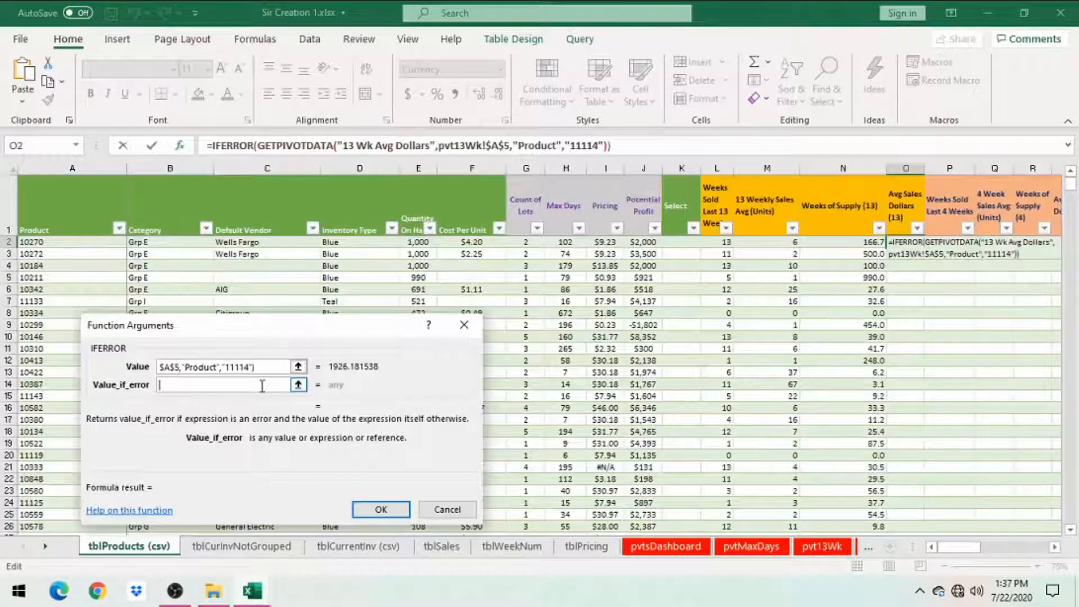
pyautogui.write('0')
pyautogui.click(381, 509)
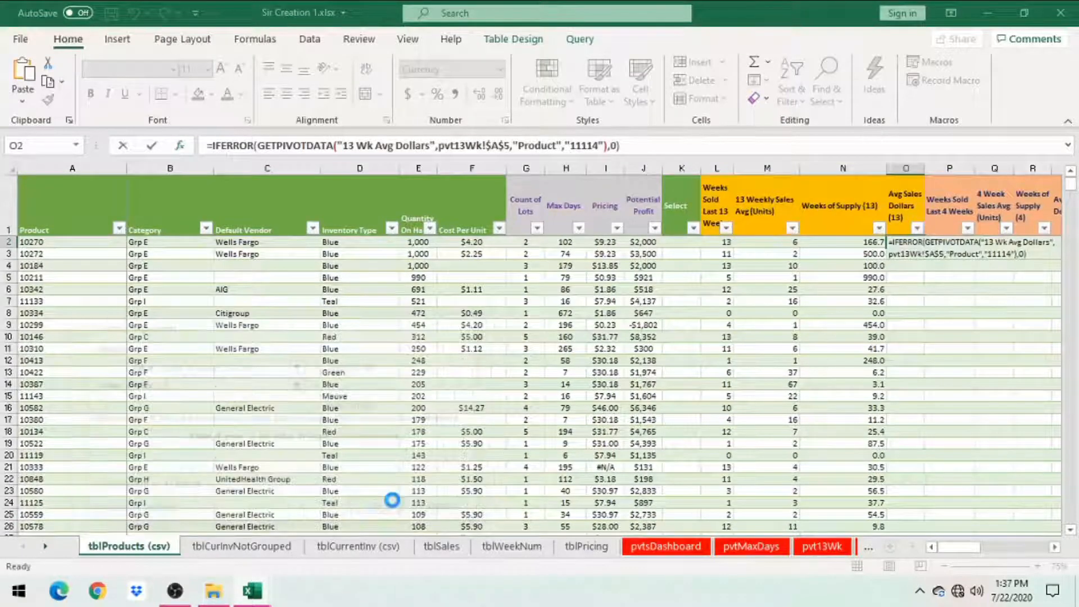
pyautogui.doubleClick(921, 168)
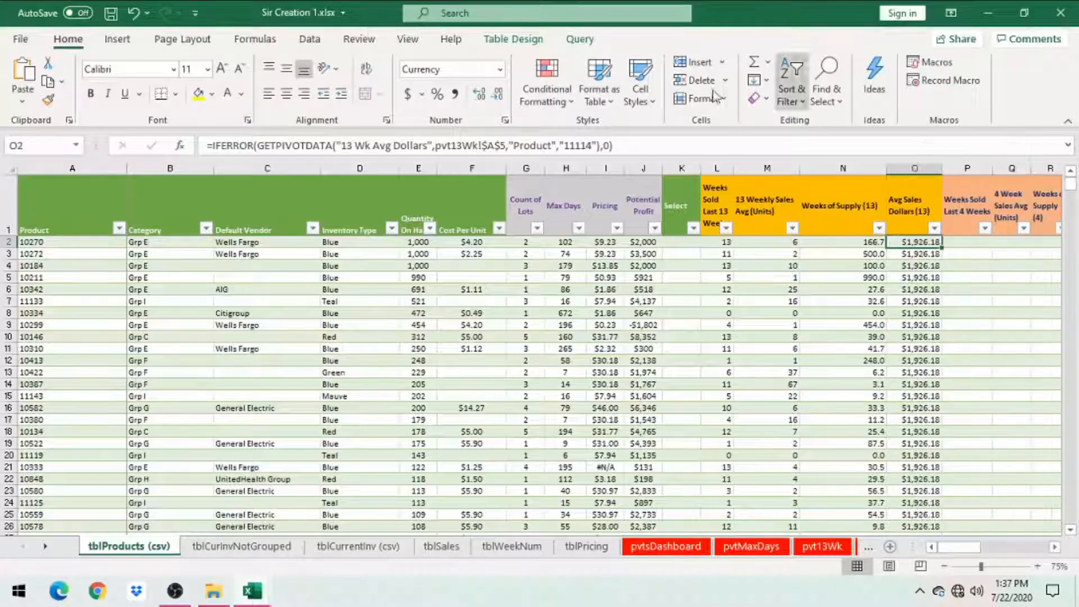
# Replace the fixed product "11114" in the Avg Sales Dollars (13) formula with the row's own Product reference.
pyautogui.doubleClick(583, 146)
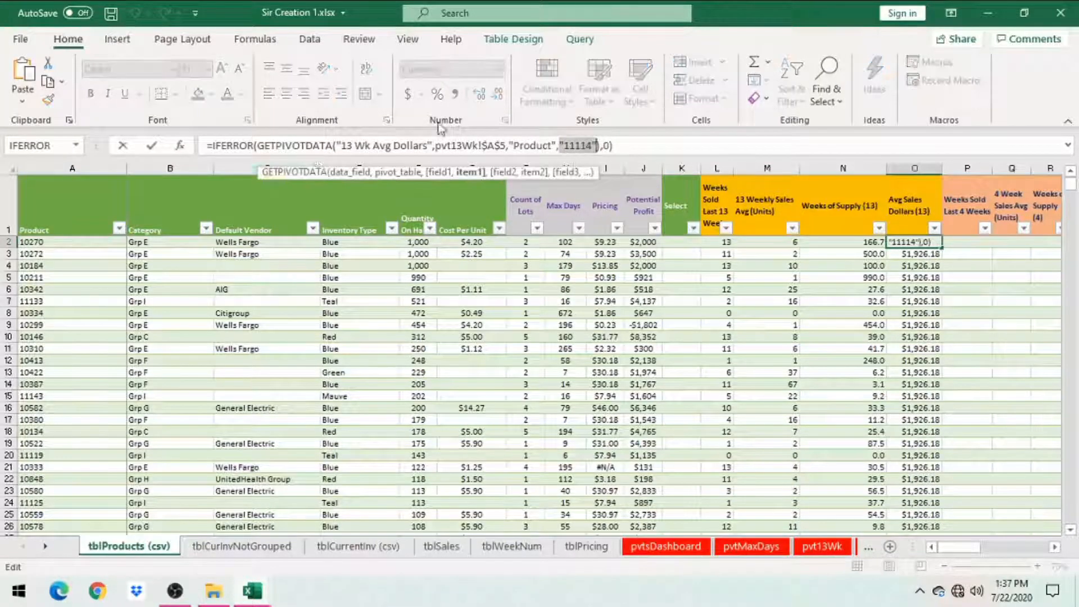
pyautogui.click(72, 244)
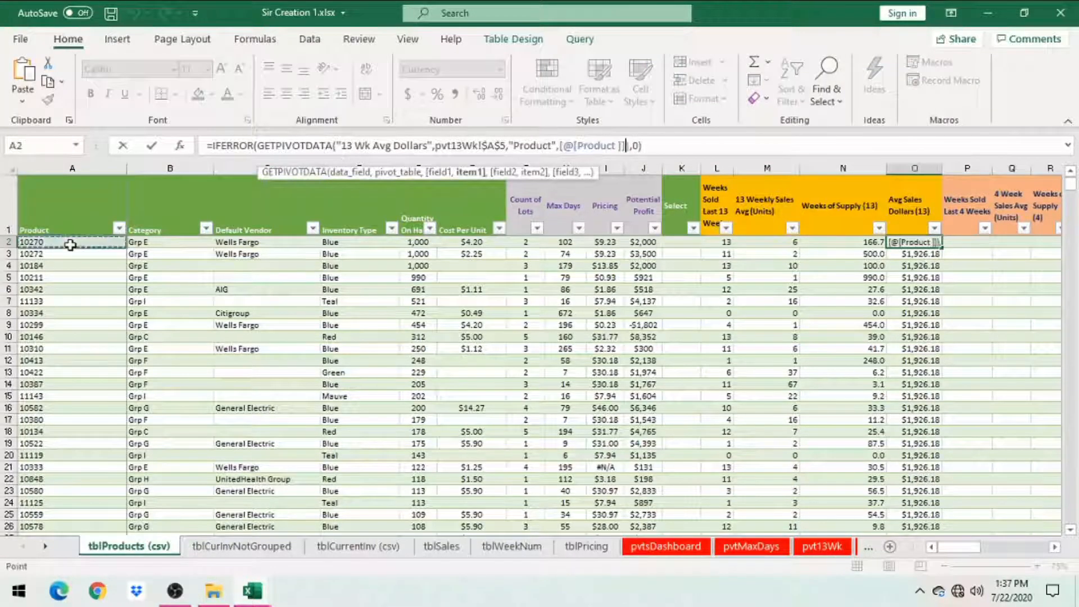
pyautogui.click(152, 147)
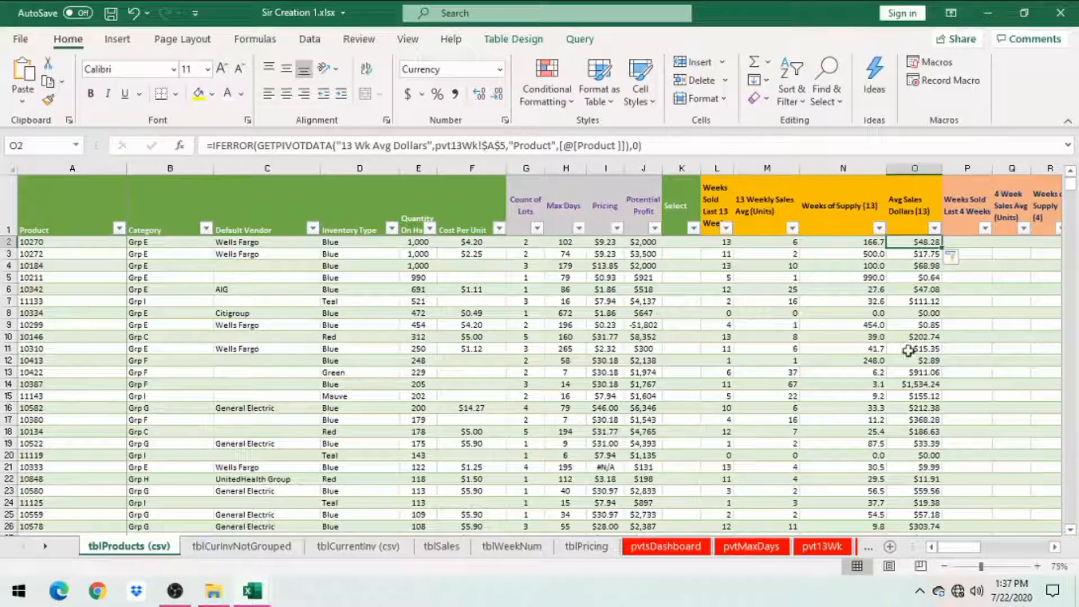
# Look over the filled 4-week, last-week and this-week sales columns, including the Weeks of Supply (4) formula.
pyautogui.click(968, 247)
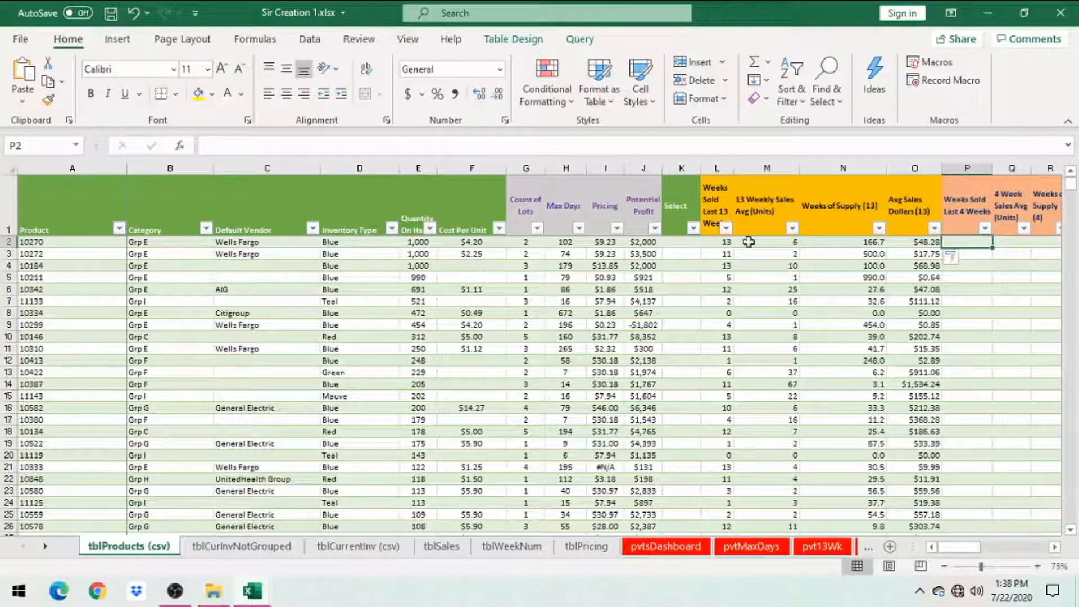
pyautogui.moveTo(976, 556); pyautogui.dragTo(990, 556)
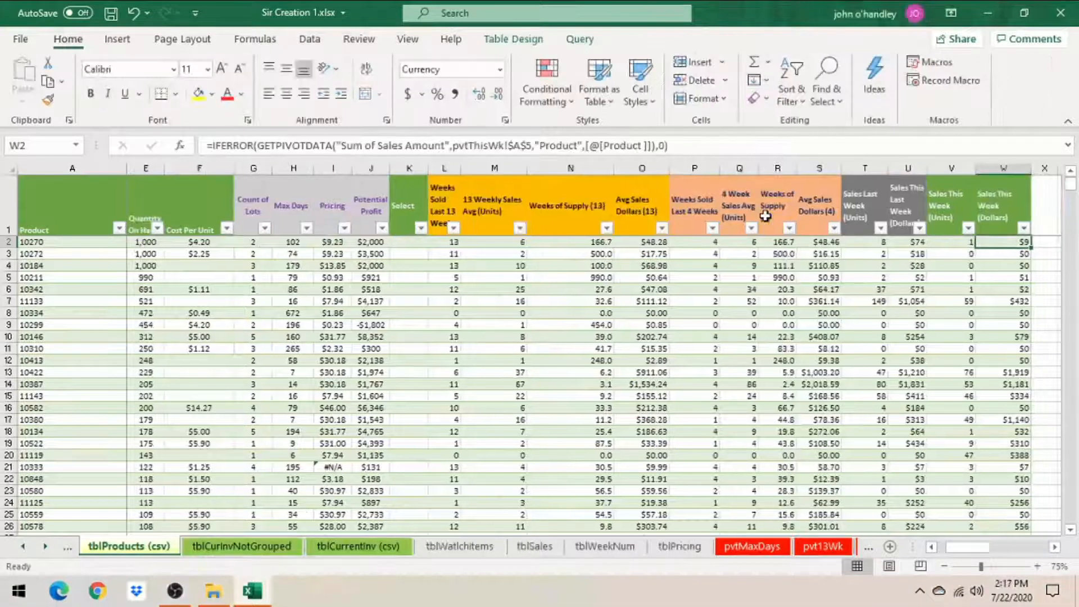
pyautogui.press('Left')
pyautogui.press('Left')
pyautogui.press('Left')
pyautogui.press('Left')
pyautogui.press('Left')
pyautogui.press('Left')
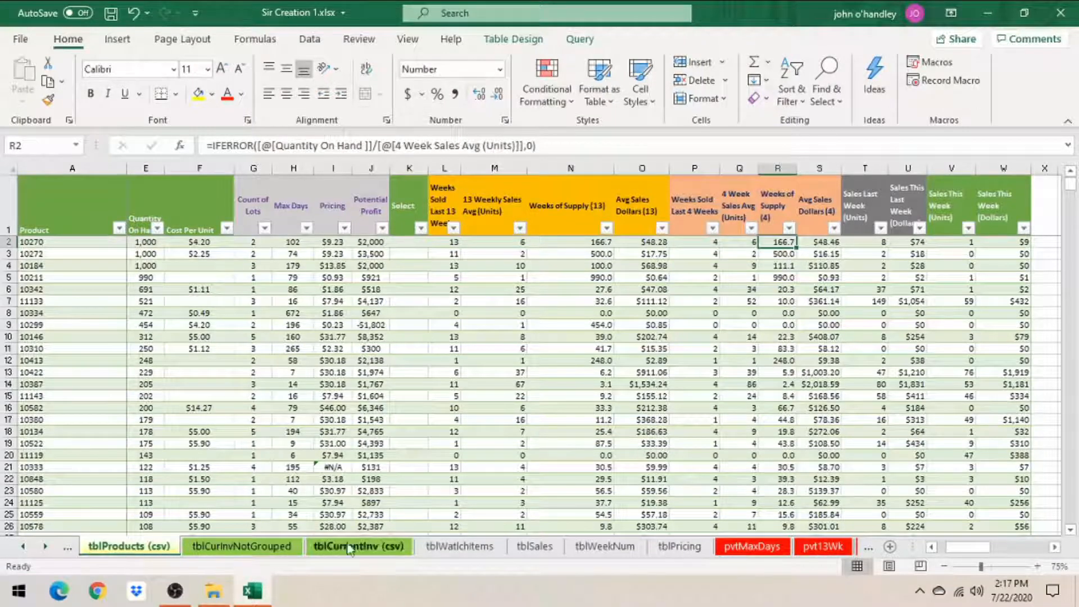
pyautogui.click(21, 547)
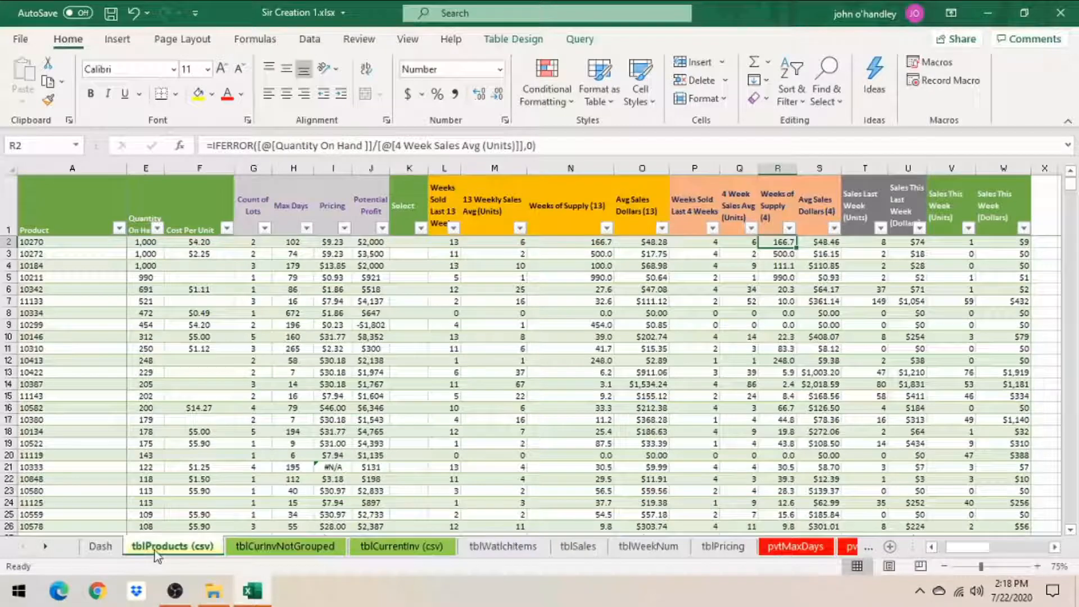
# Check the watch items table, and start an IF formula in cell K2, Select, with a nested OR as its logical test.
pyautogui.click(413, 204)
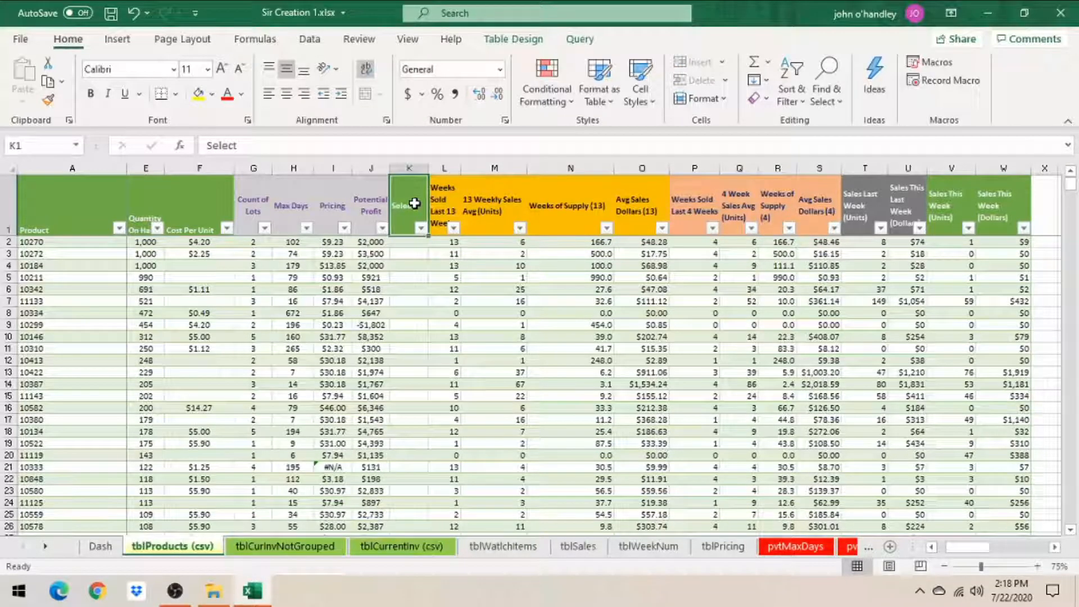
pyautogui.press('Down')
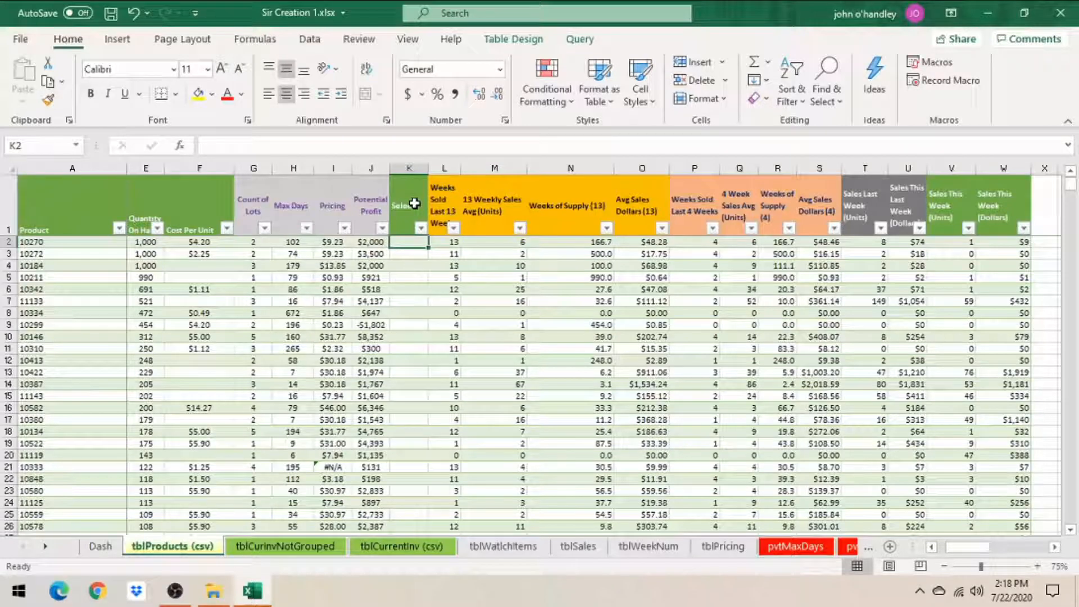
pyautogui.click(504, 549)
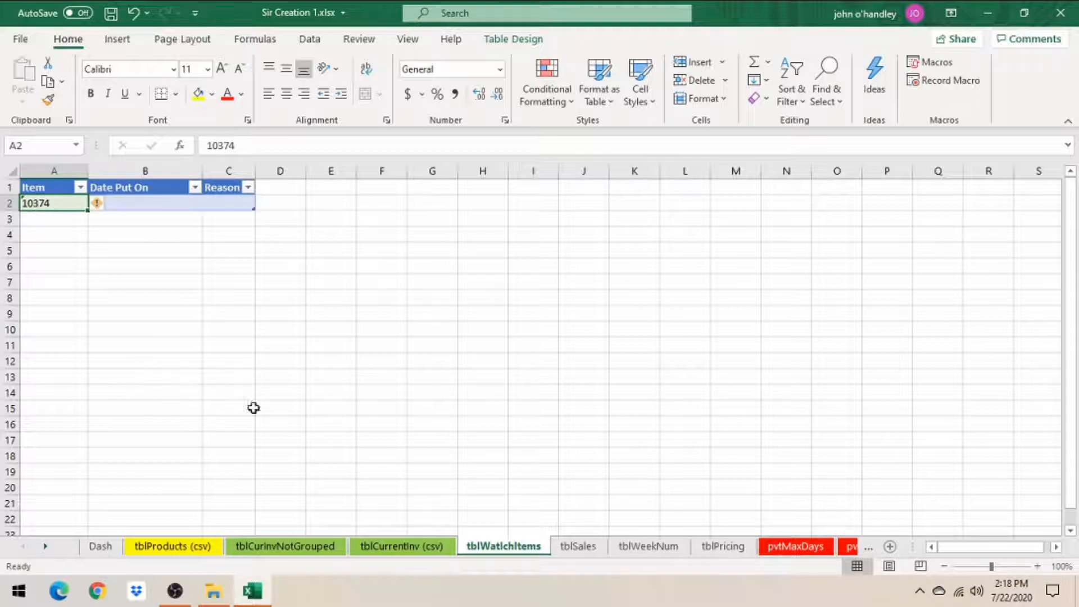
pyautogui.click(147, 545)
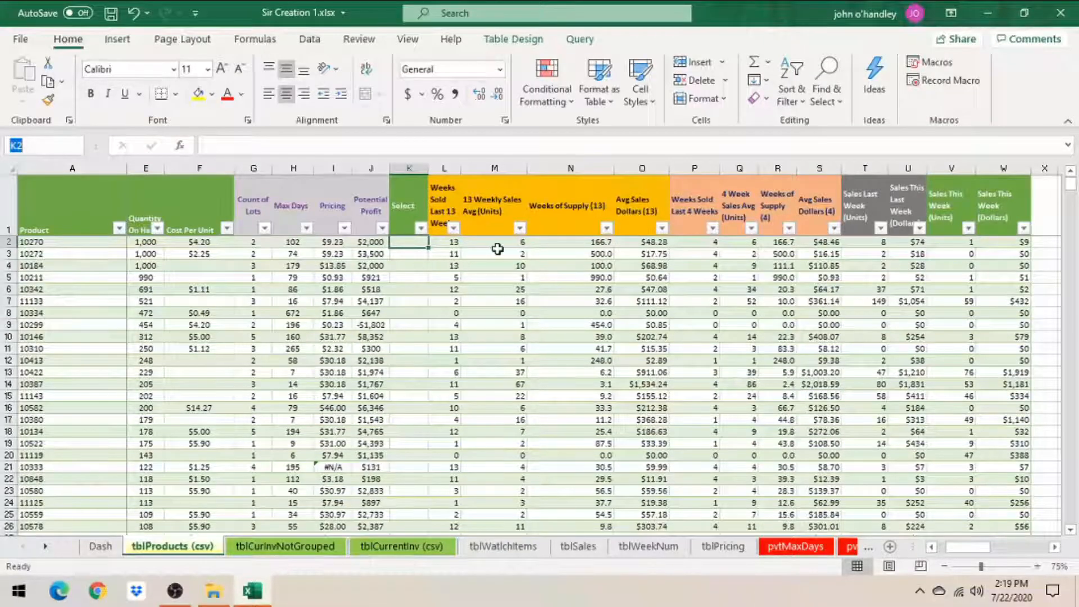
pyautogui.write('=')
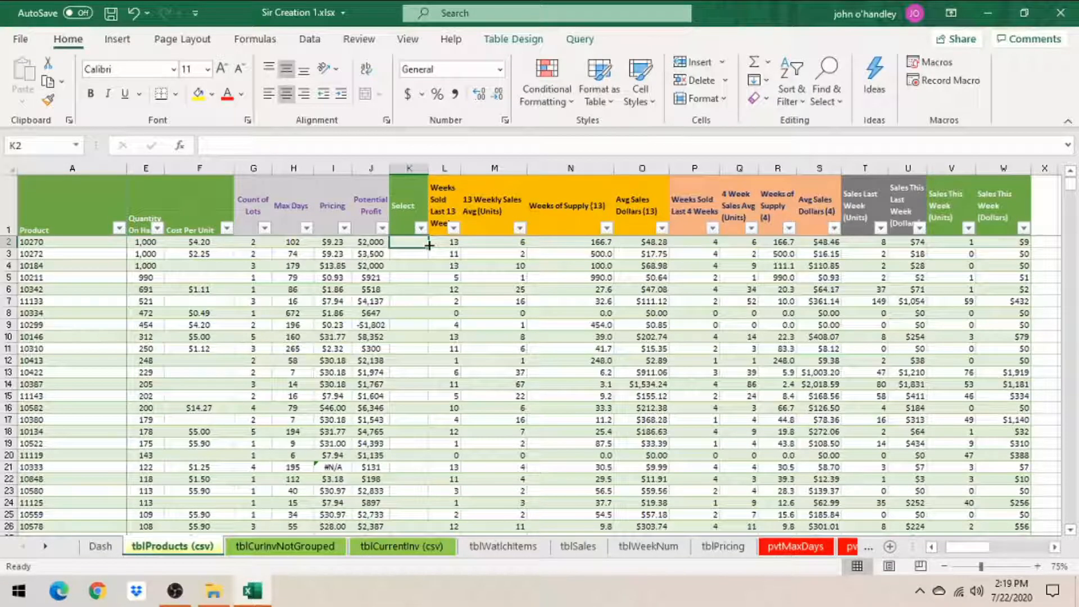
pyautogui.write('=')
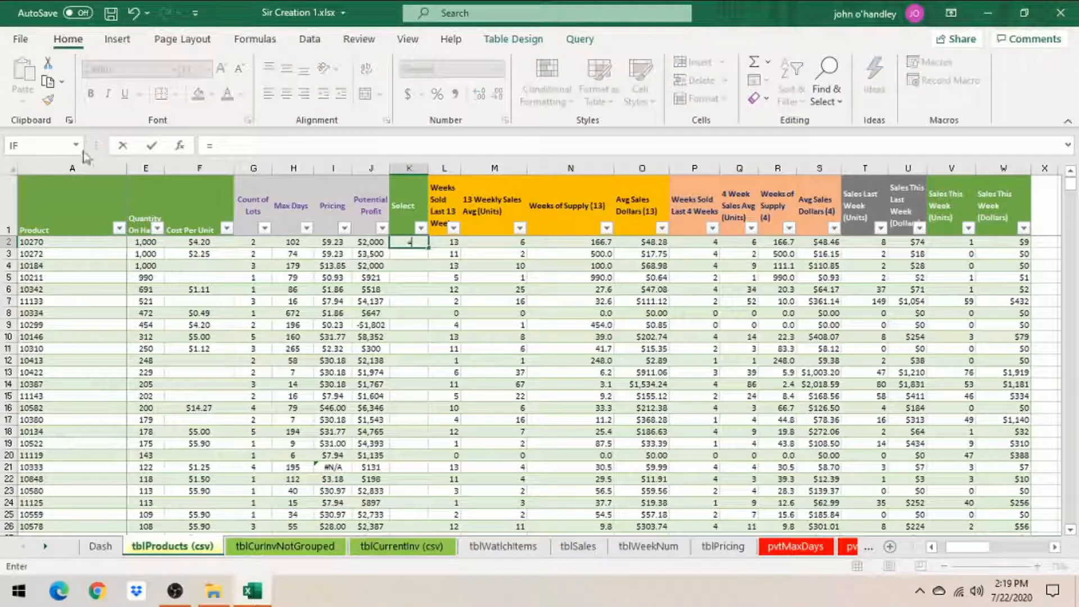
pyautogui.click(36, 148)
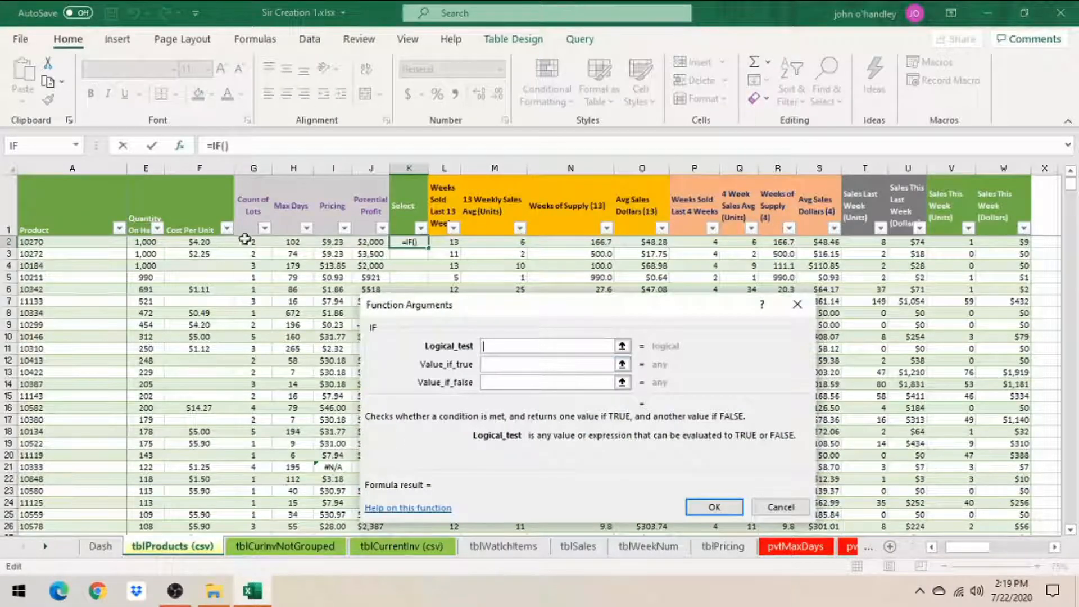
pyautogui.click(75, 145)
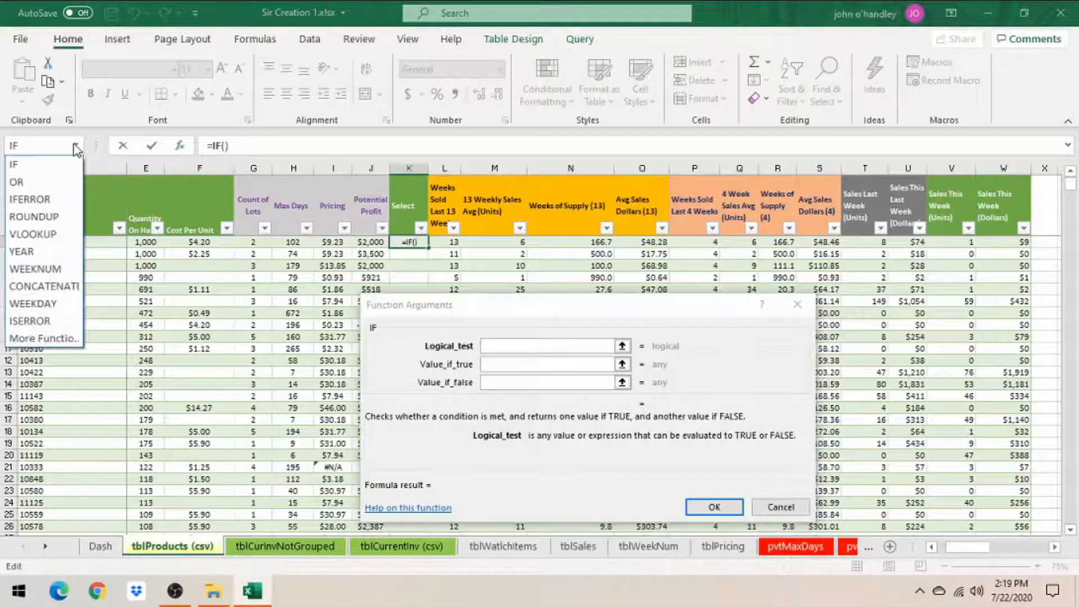
pyautogui.click(44, 182)
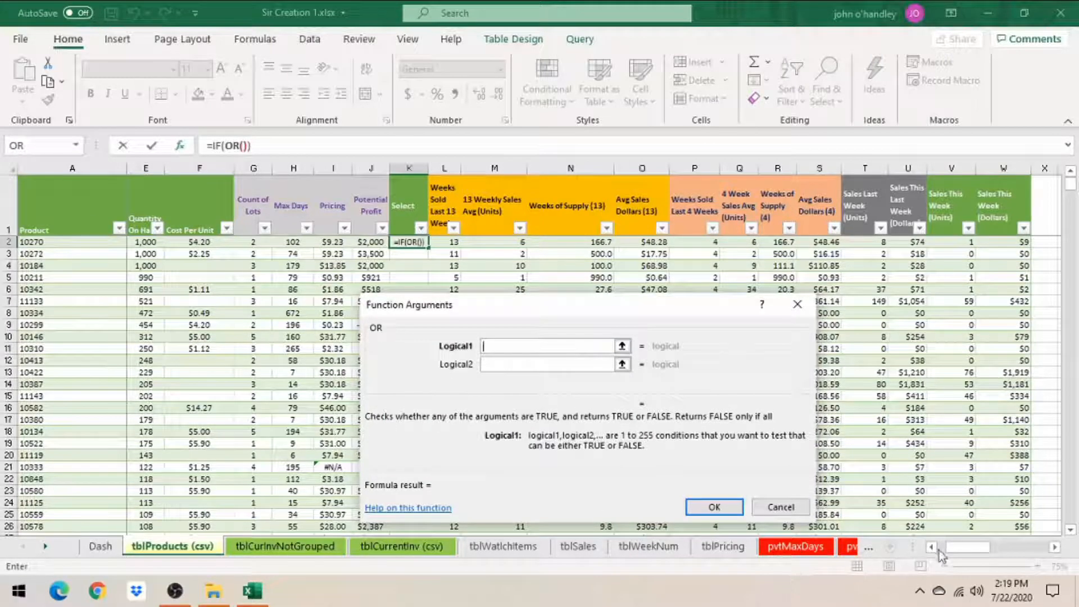
# Set the OR function's first condition to Quantity On Hand greater than 0.
pyautogui.moveTo(973, 548); pyautogui.dragTo(964, 548)
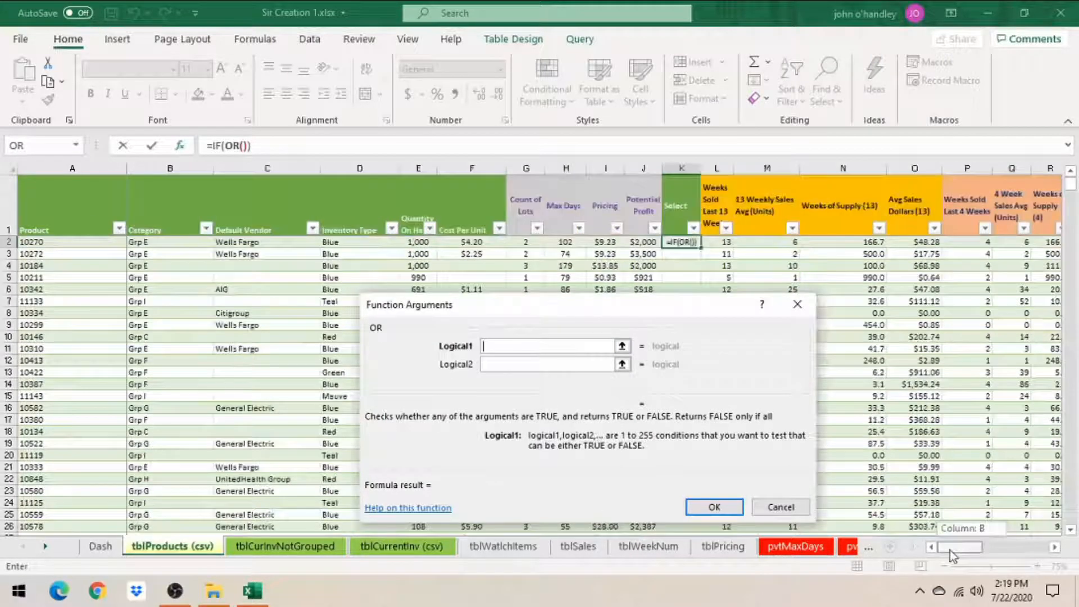
pyautogui.click(415, 245)
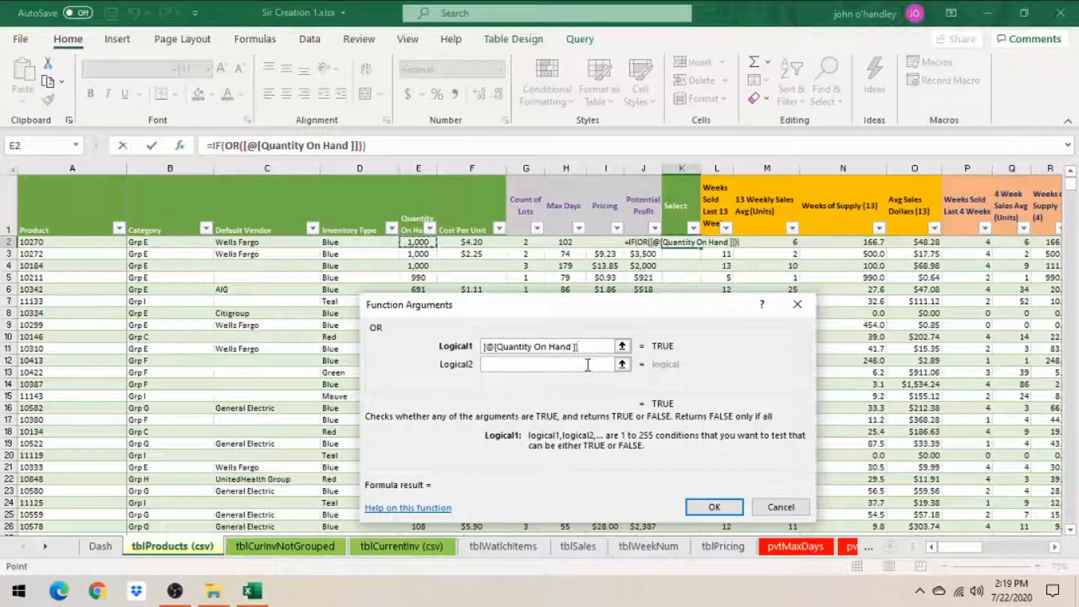
pyautogui.write('>0')
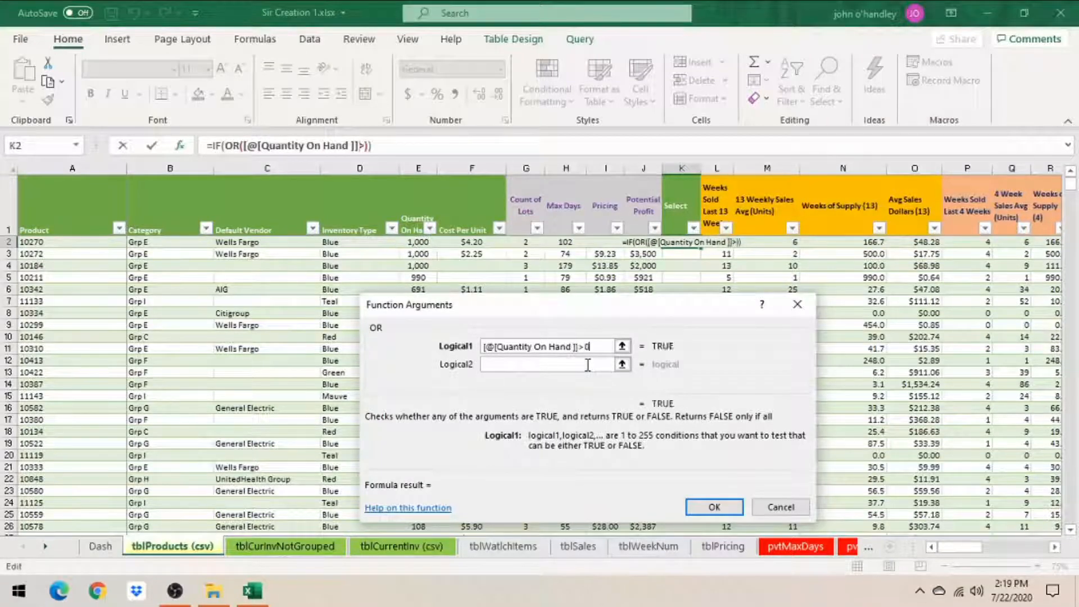
# Set the OR function's second condition to Weeks Sold Last 13 Weeks greater than 0 and open the third condition for entry.
pyautogui.click(579, 366)
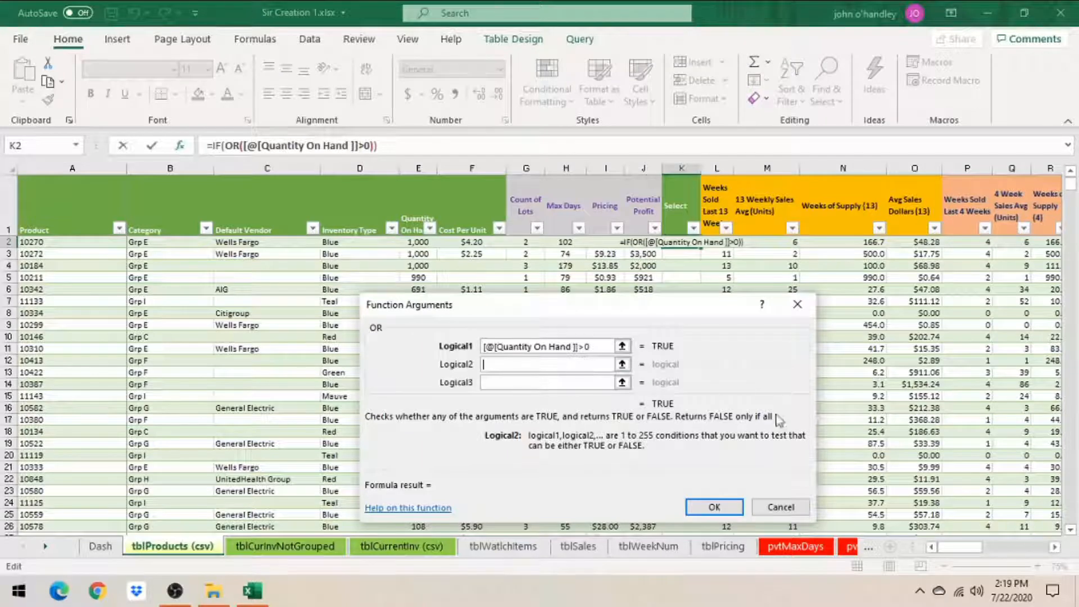
pyautogui.click(721, 246)
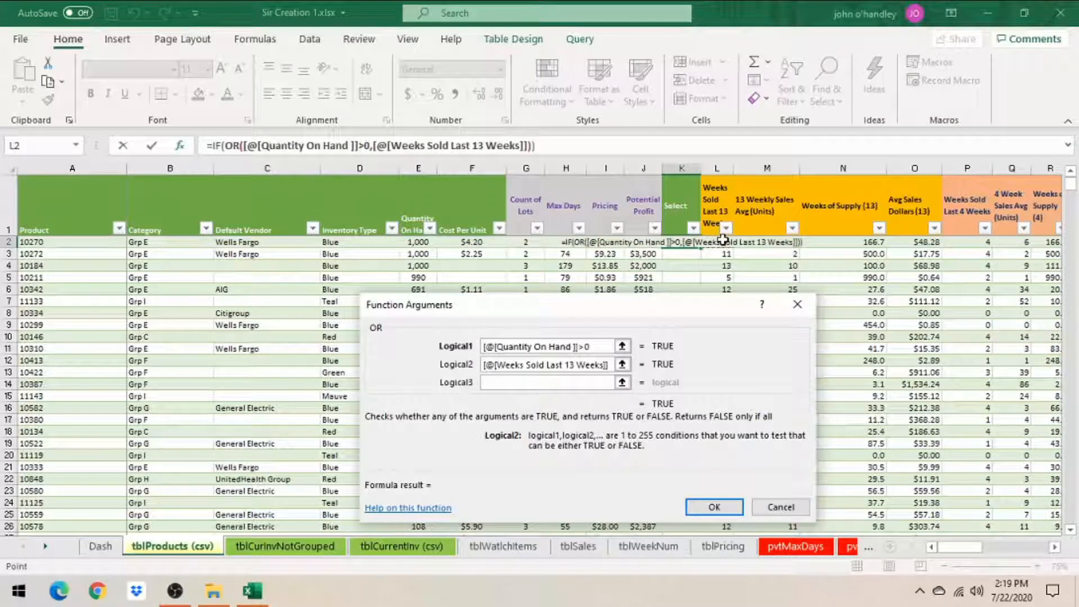
pyautogui.write('>')
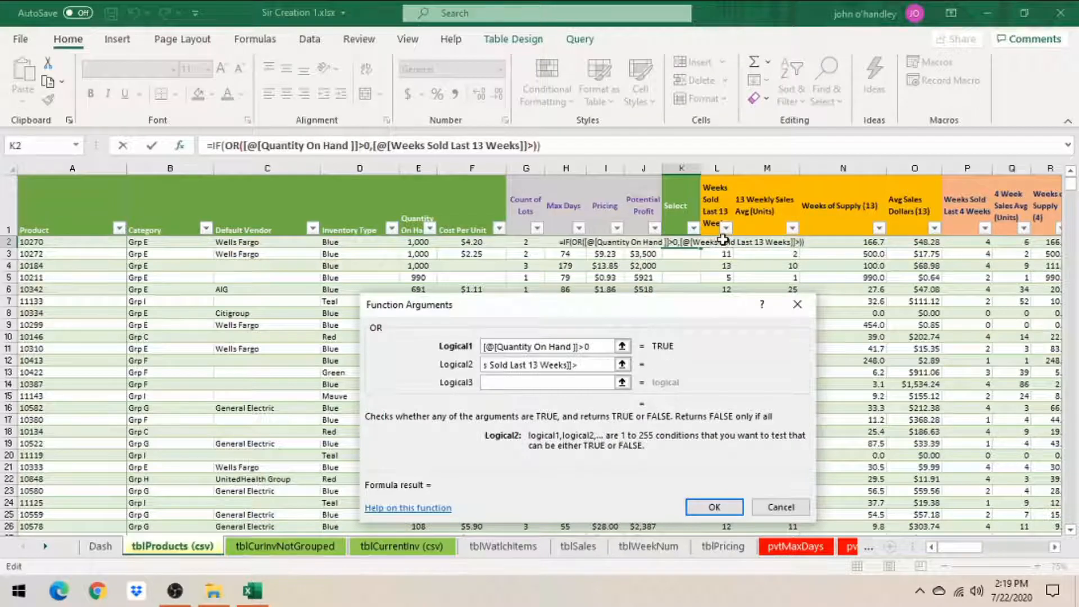
pyautogui.write('0')
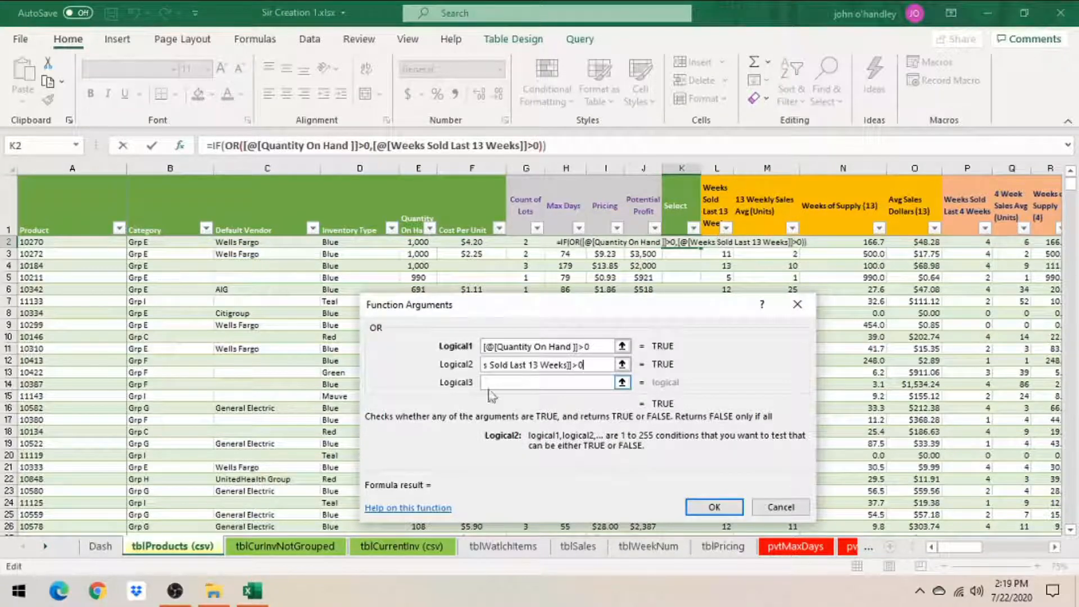
pyautogui.click(508, 380)
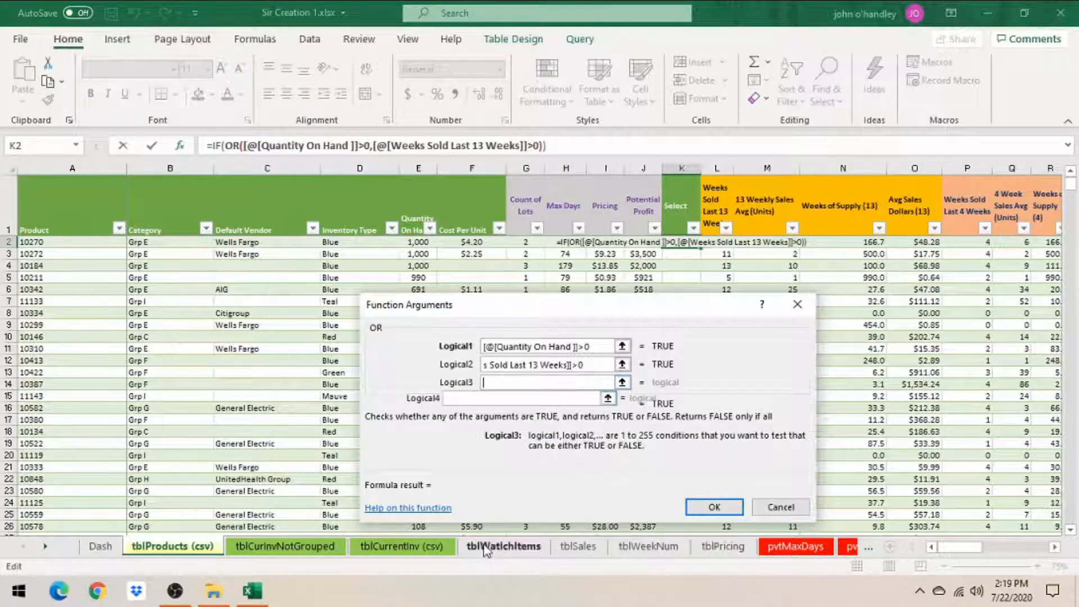
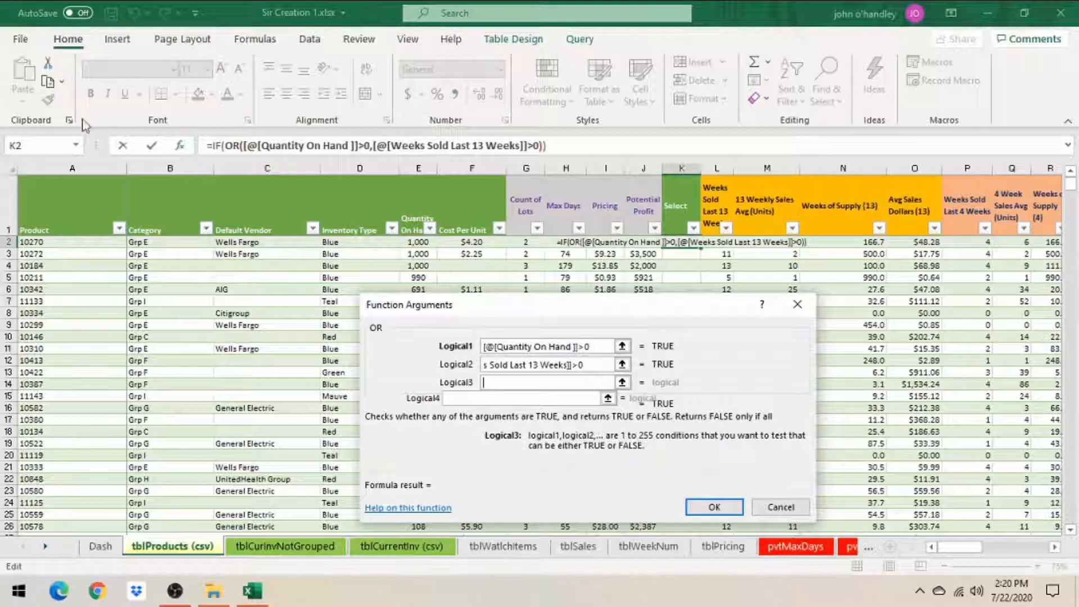
# Nest an ISERROR function containing a VLOOKUP as the OR function's third condition.
pyautogui.click(77, 146)
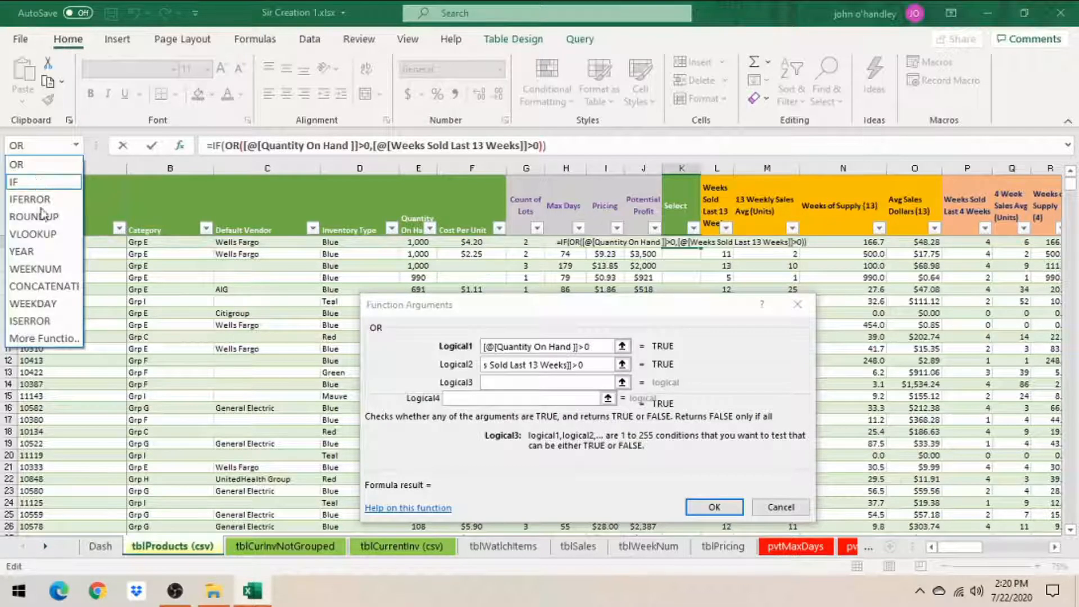
pyautogui.click(29, 321)
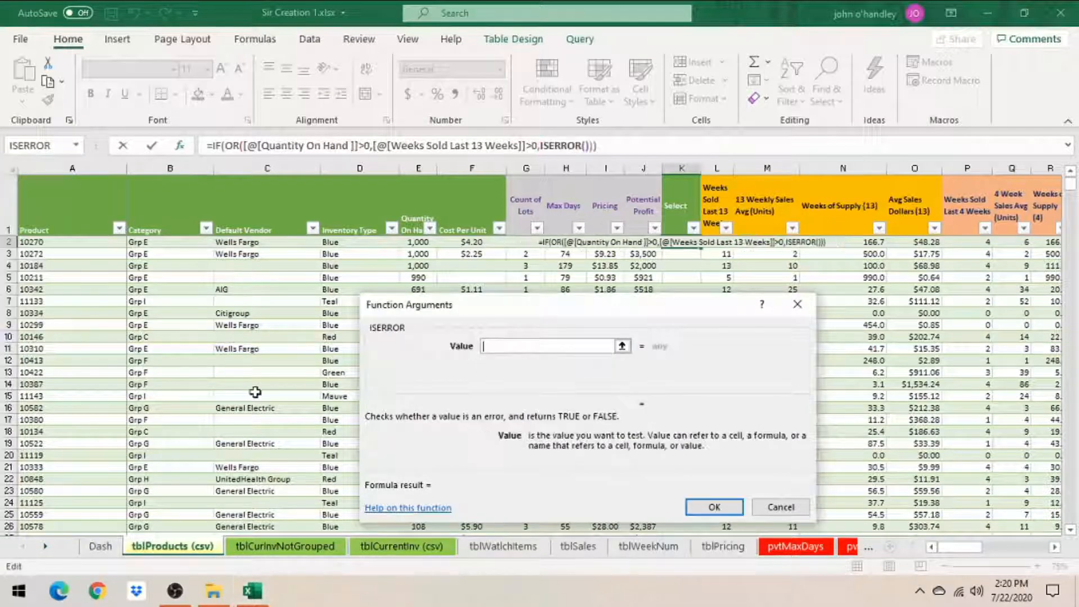
pyautogui.click(76, 145)
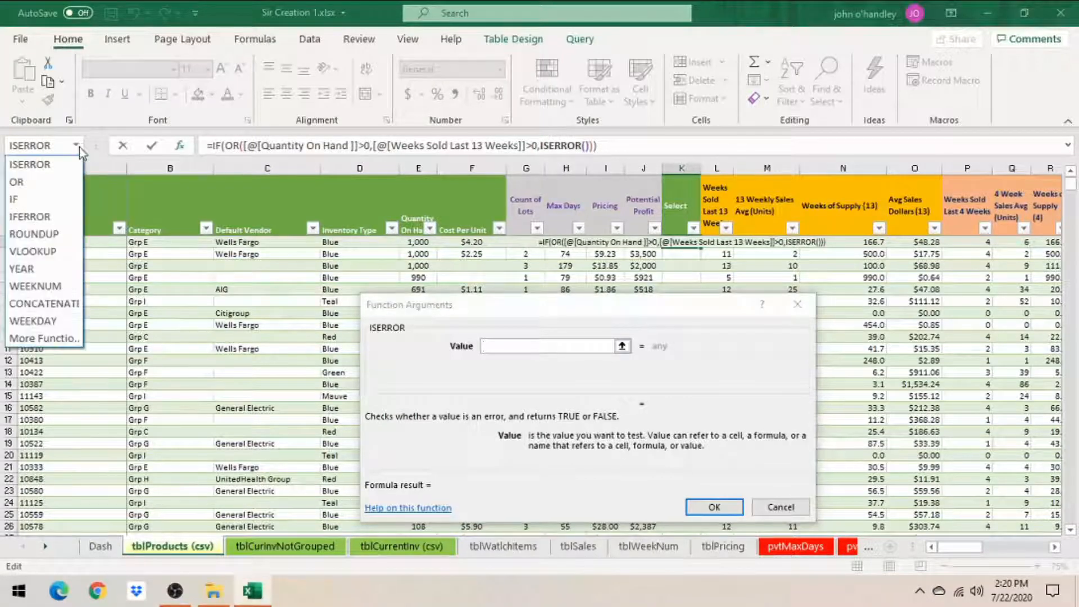
pyautogui.click(49, 252)
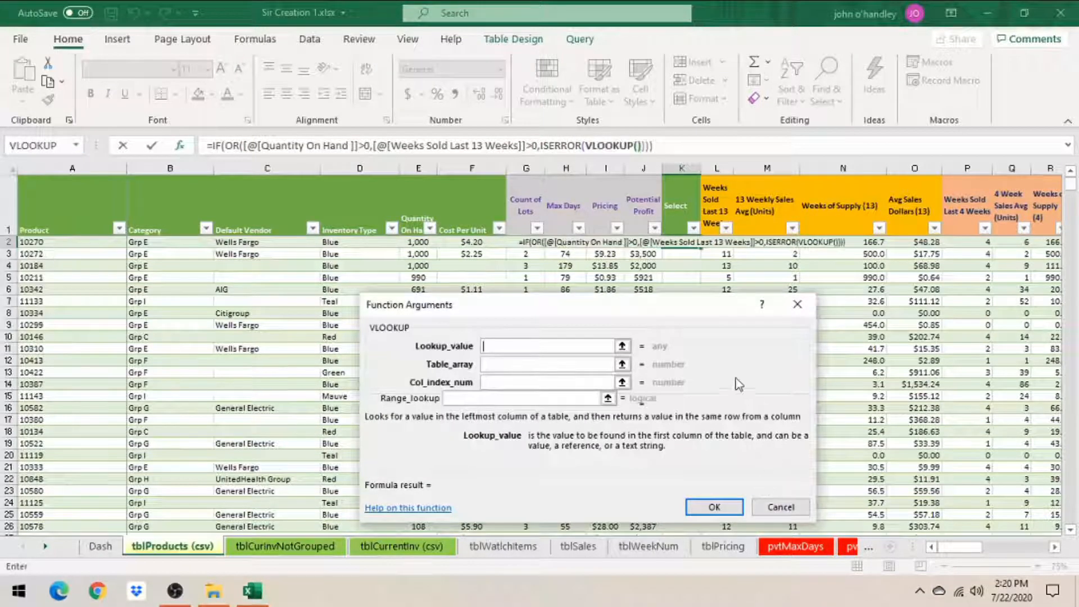
# Set the VLOOKUP to find the row's Product in tblWatchList, with column index 1 and range lookup false.
pyautogui.click(42, 244)
pyautogui.click(533, 364)
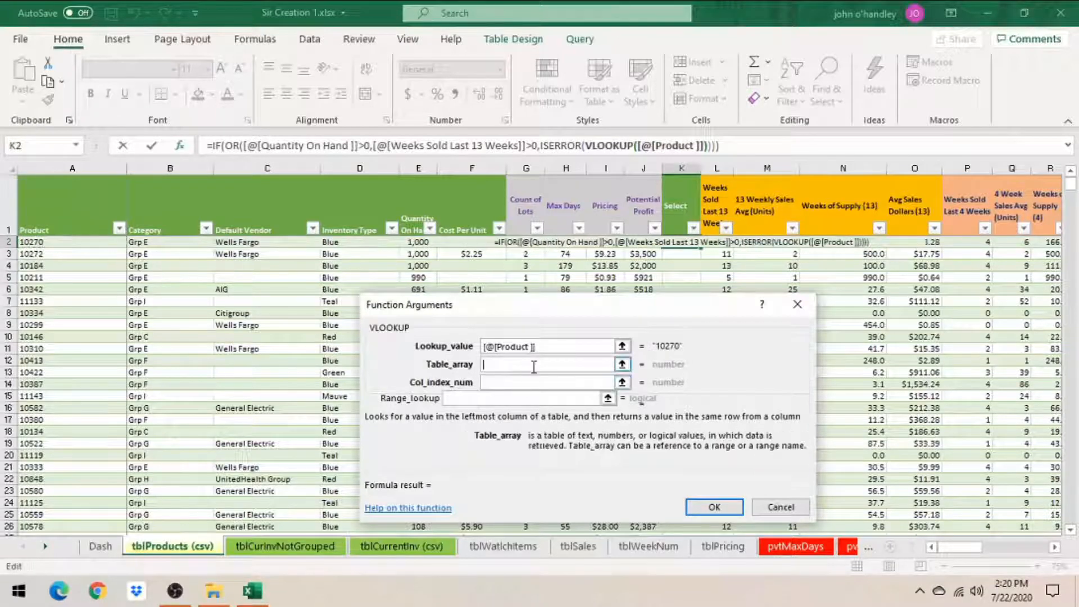
pyautogui.write('tbl')
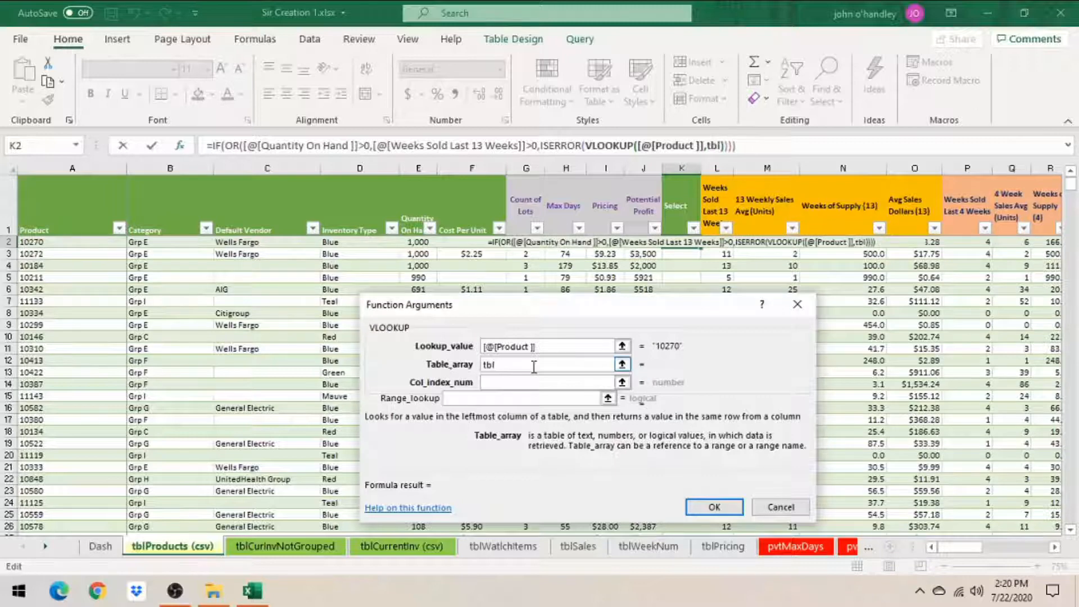
pyautogui.write('Watch')
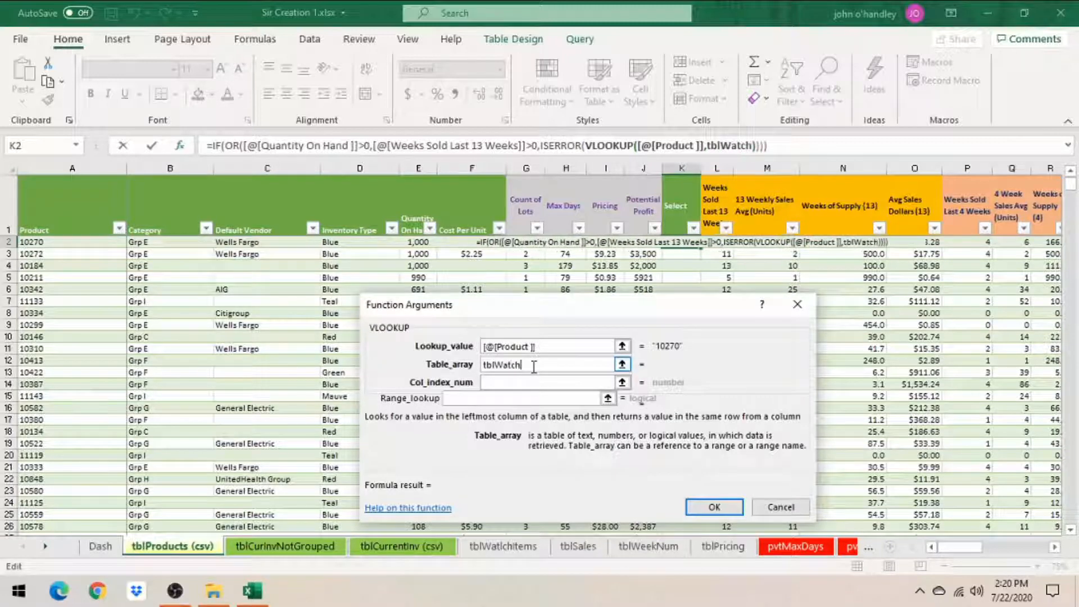
pyautogui.write('List')
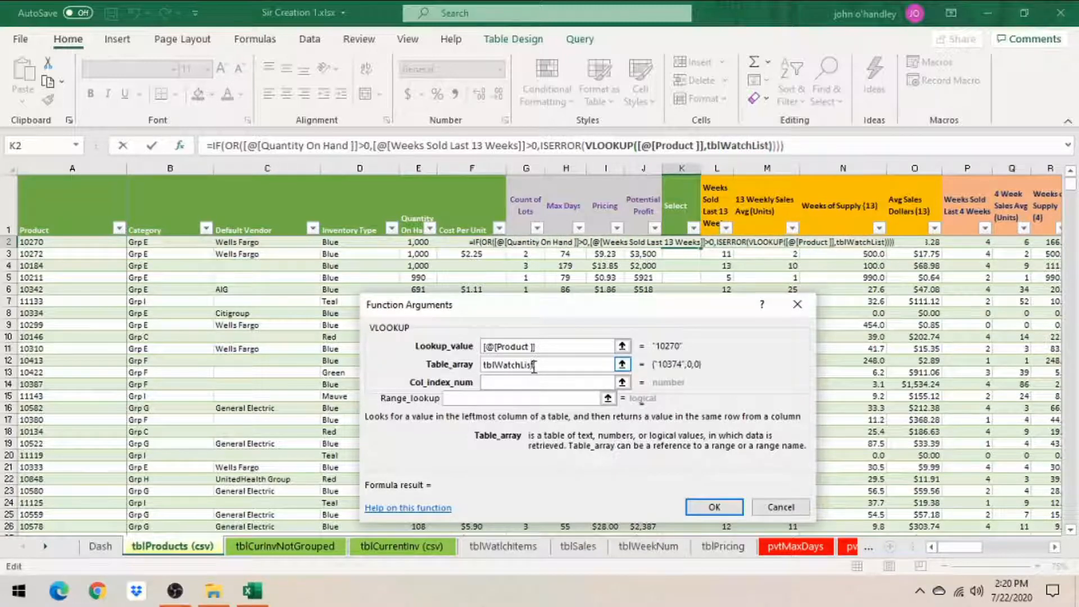
pyautogui.click(509, 384)
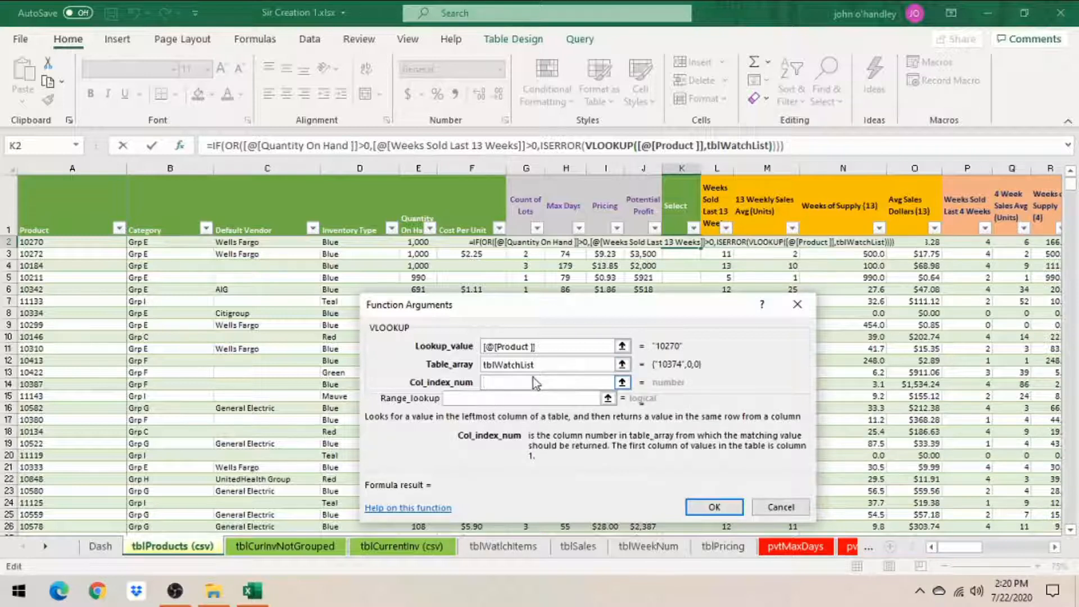
pyautogui.write('1')
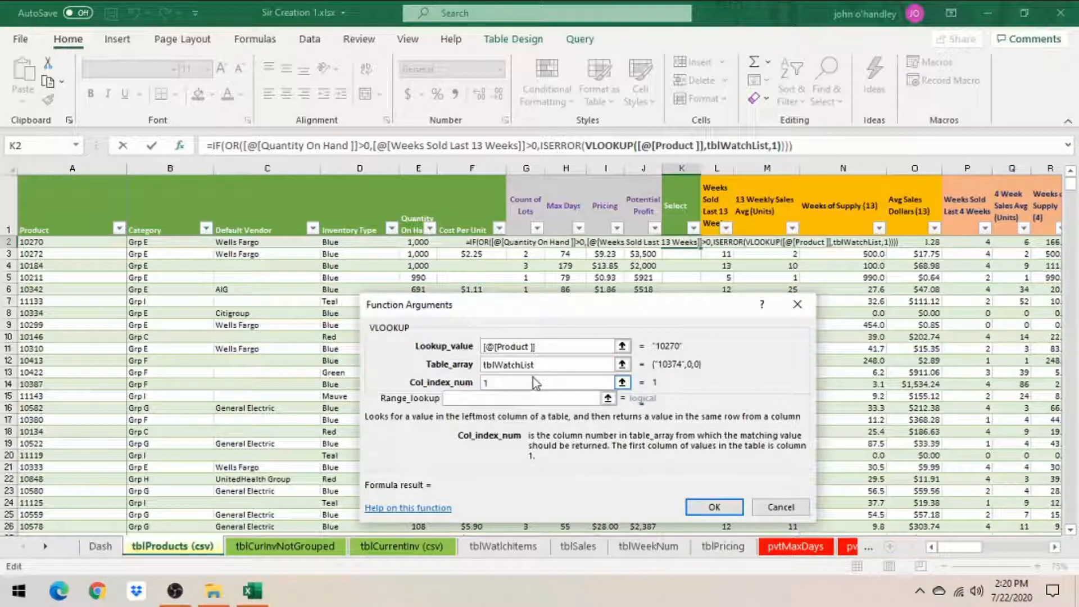
pyautogui.click(513, 399)
pyautogui.write('false')
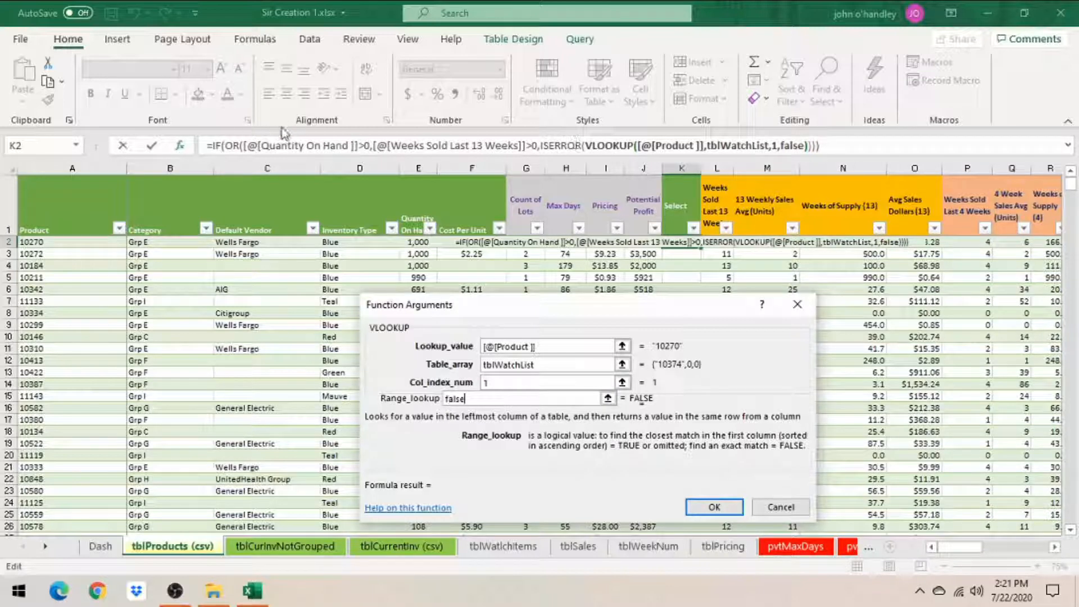
# Return to the OR function's arguments and append =false to the ISERROR condition in Logical3.
pyautogui.click(234, 145)
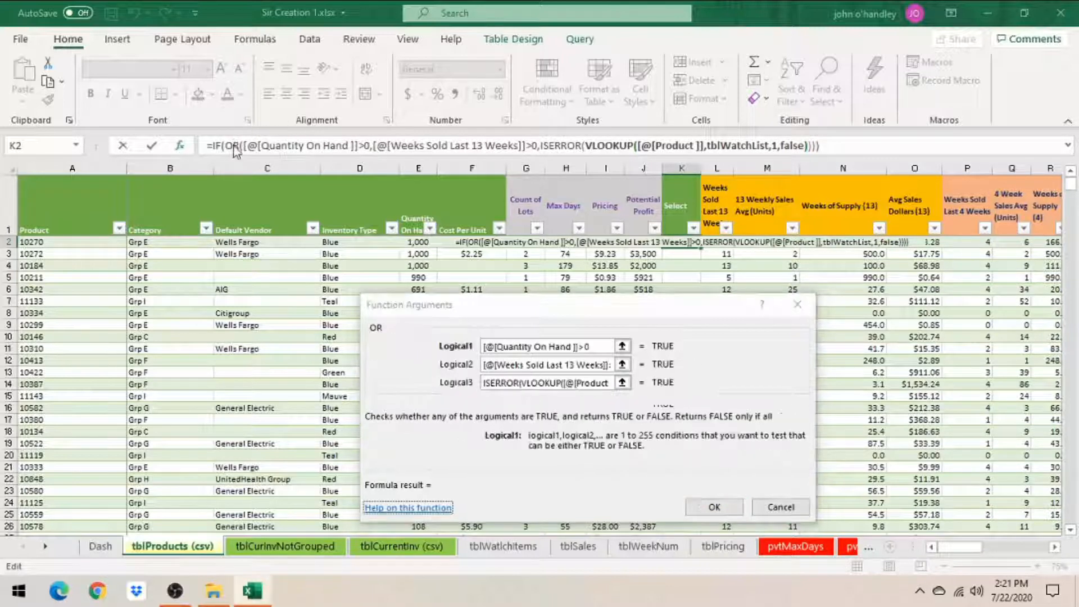
pyautogui.click(626, 304)
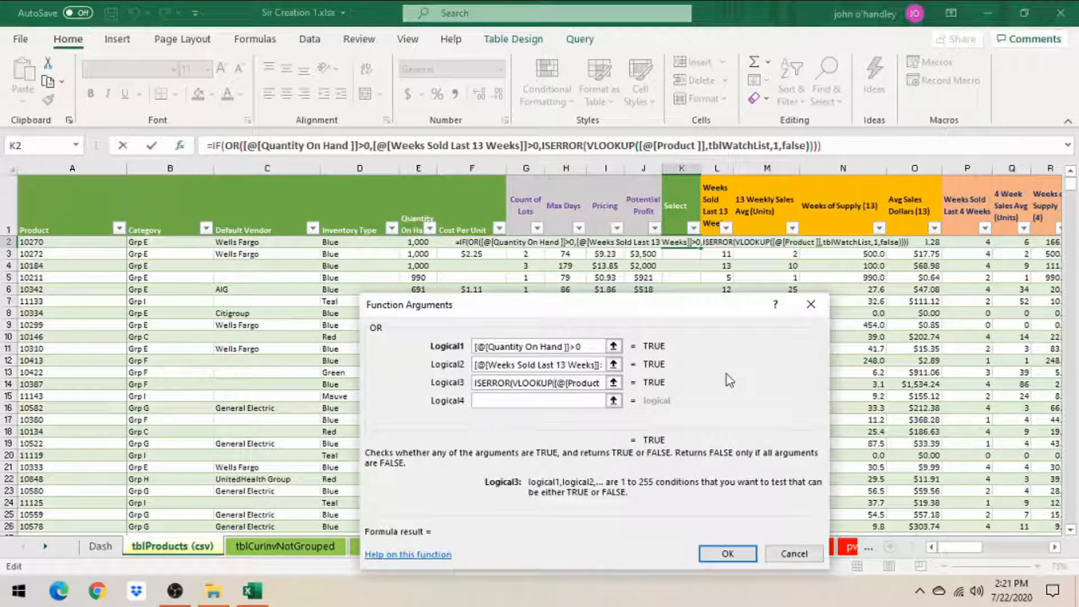
pyautogui.press('End')
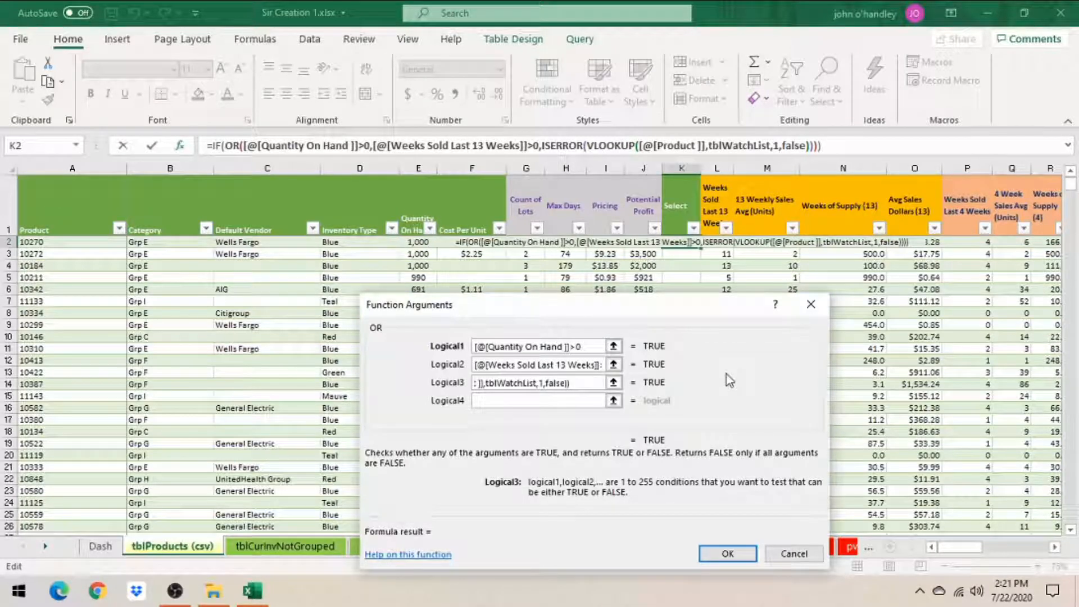
pyautogui.write('=')
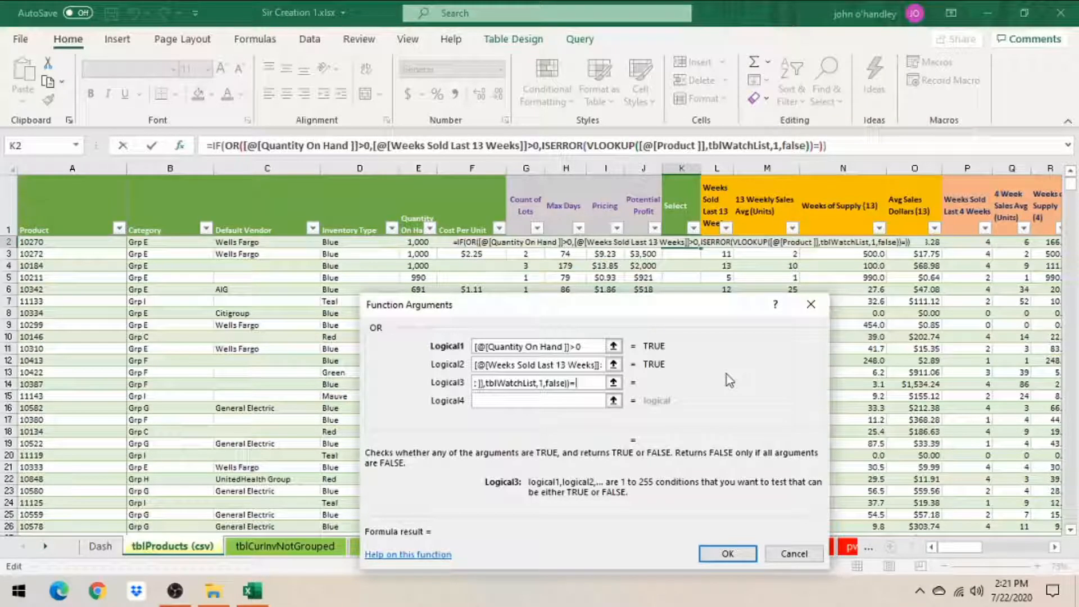
pyautogui.write('false')
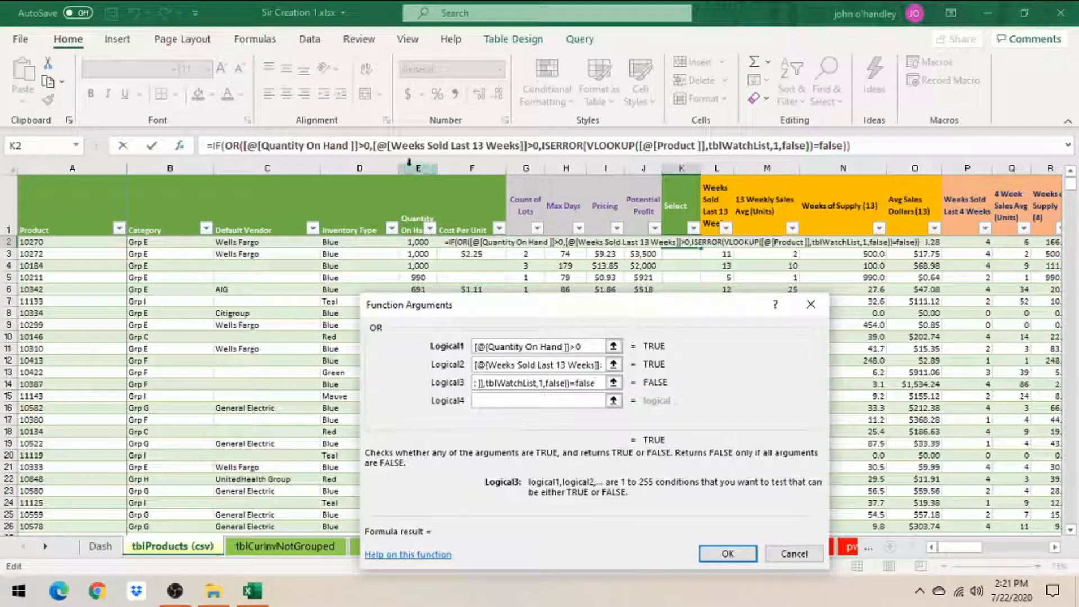
# Make the outer IF return "y" when true and "n" when false, and enter the formula in the Select column.
pyautogui.click(215, 146)
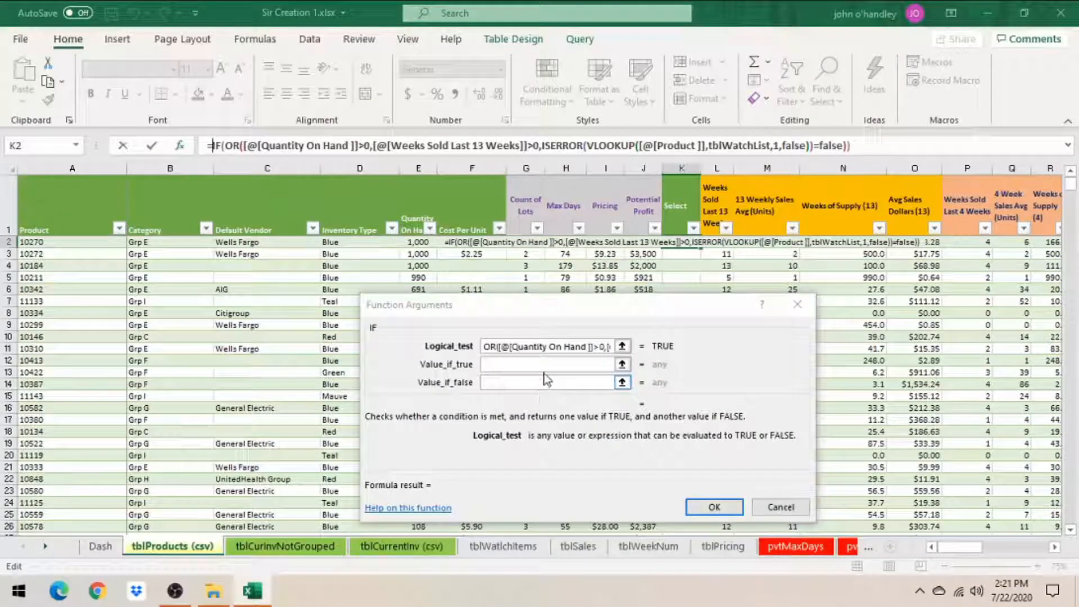
pyautogui.click(553, 363)
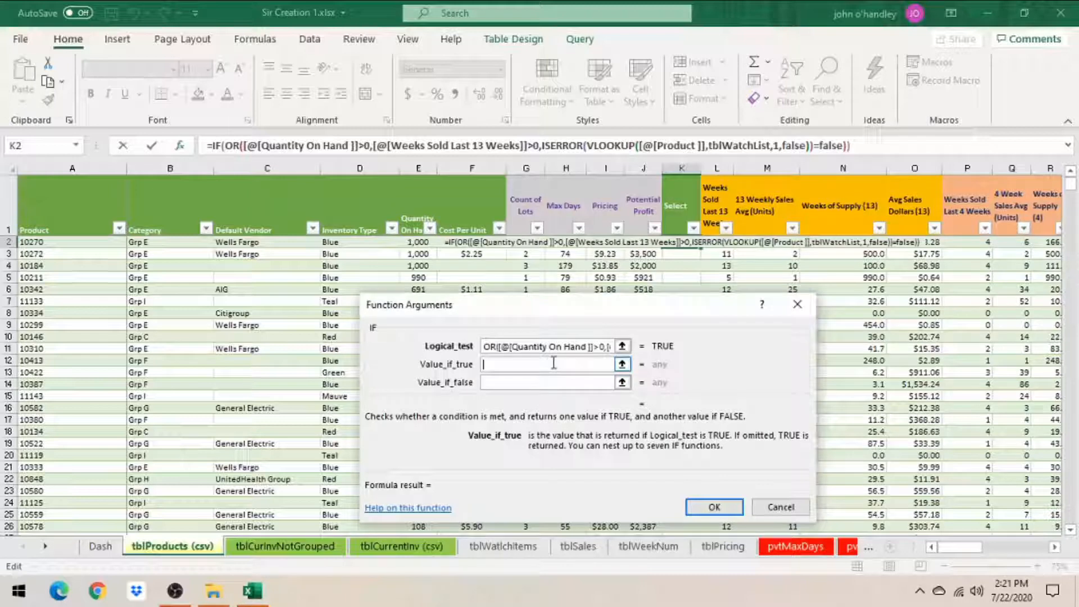
pyautogui.write('y')
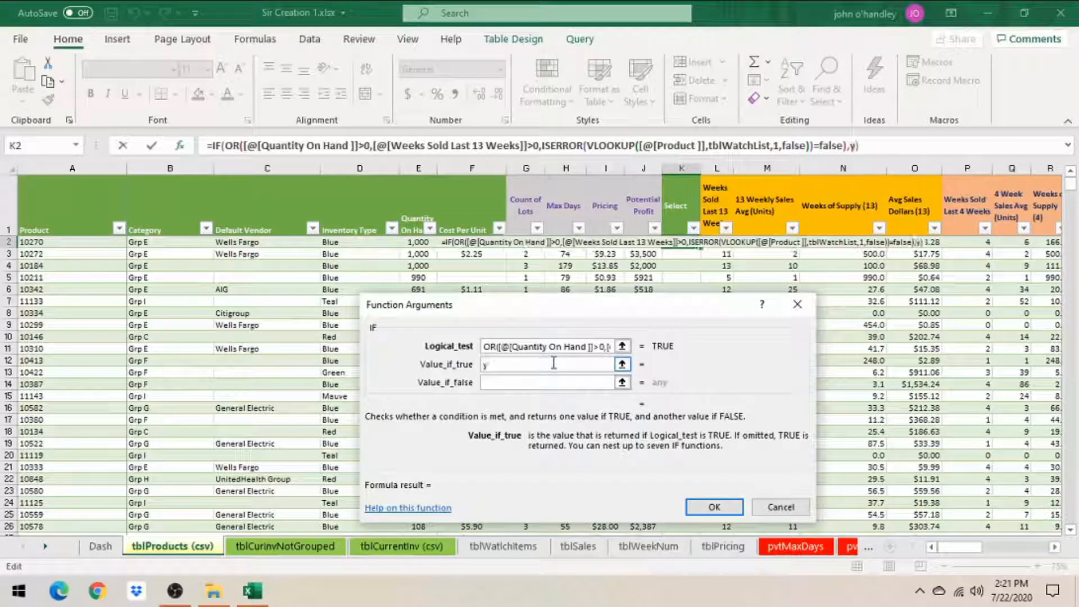
pyautogui.click(520, 383)
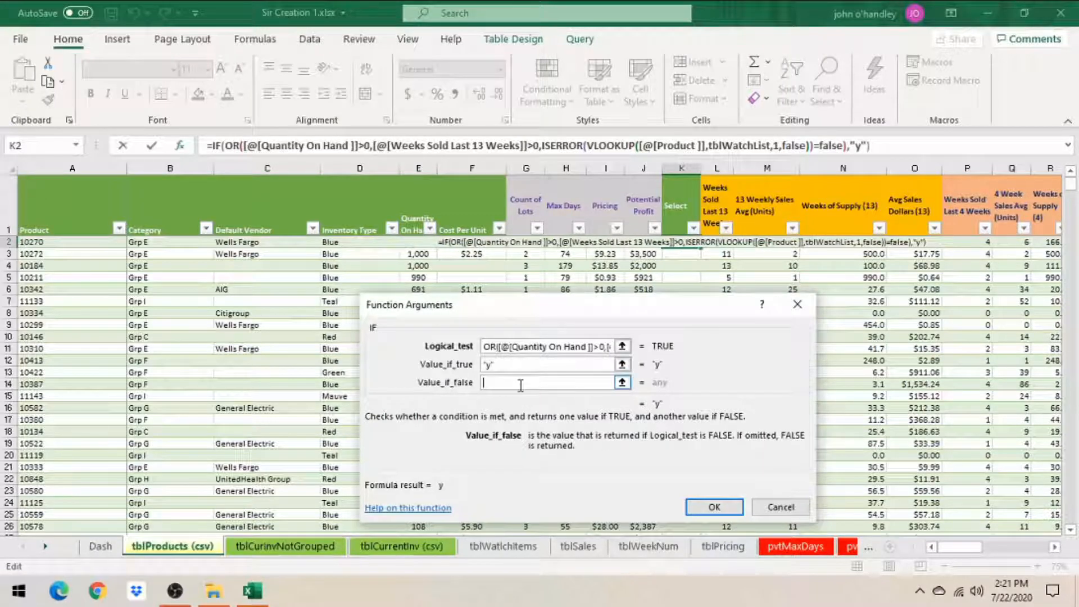
pyautogui.write('n')
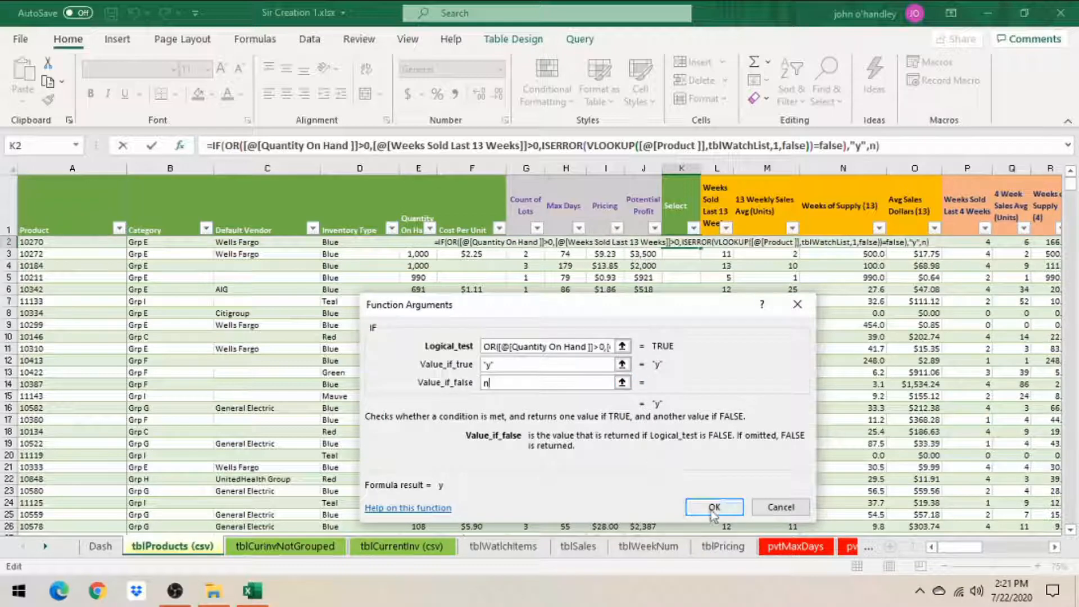
pyautogui.click(613, 364)
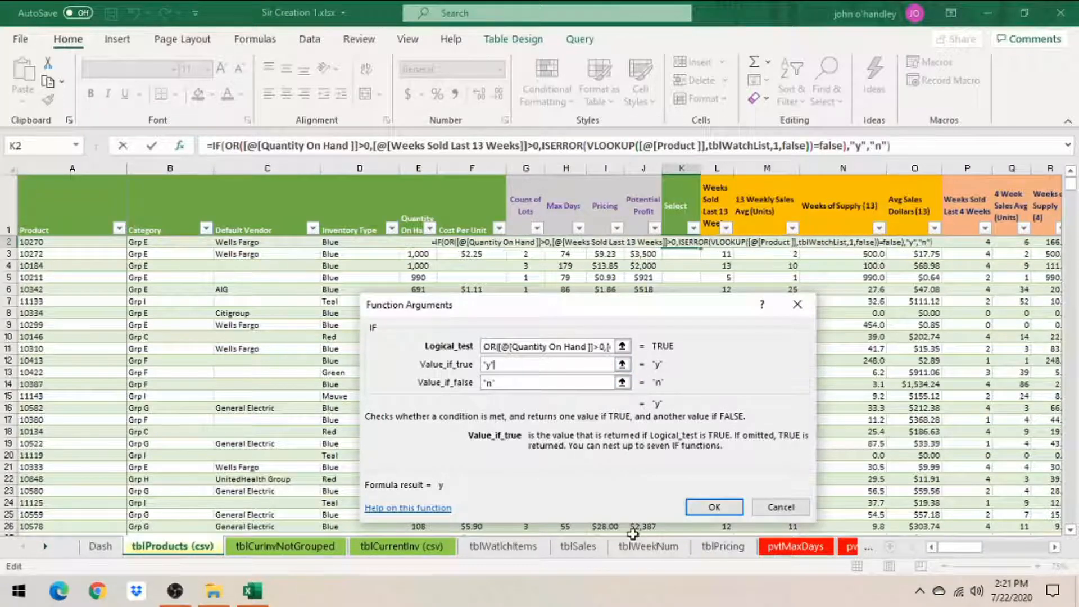
pyautogui.click(714, 507)
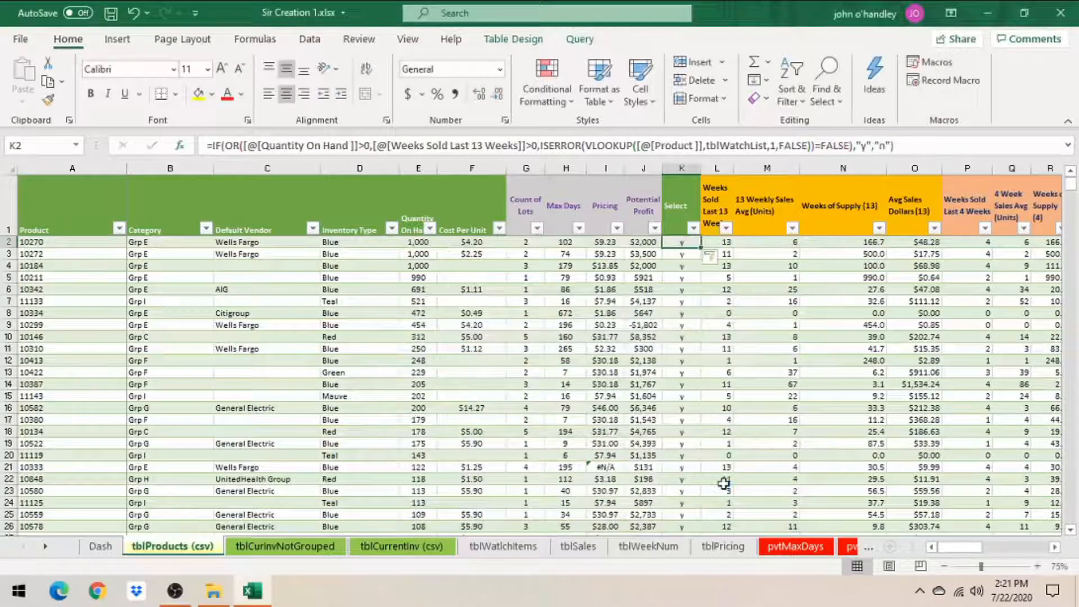
# Filter the products table to show only rows with a Quantity On Hand of 0.
pyautogui.click(690, 203)
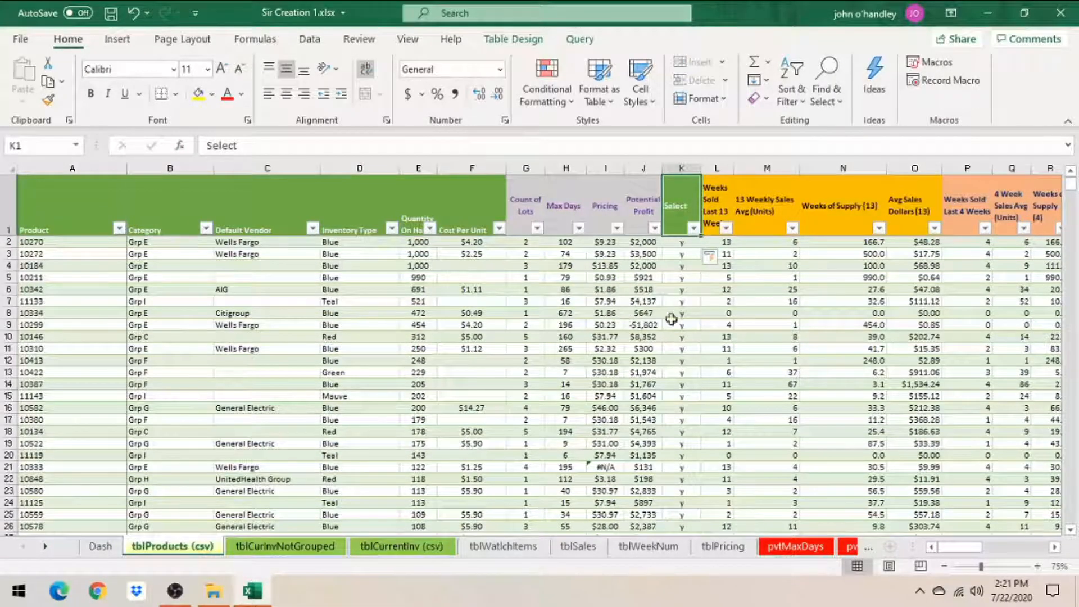
pyautogui.click(416, 218)
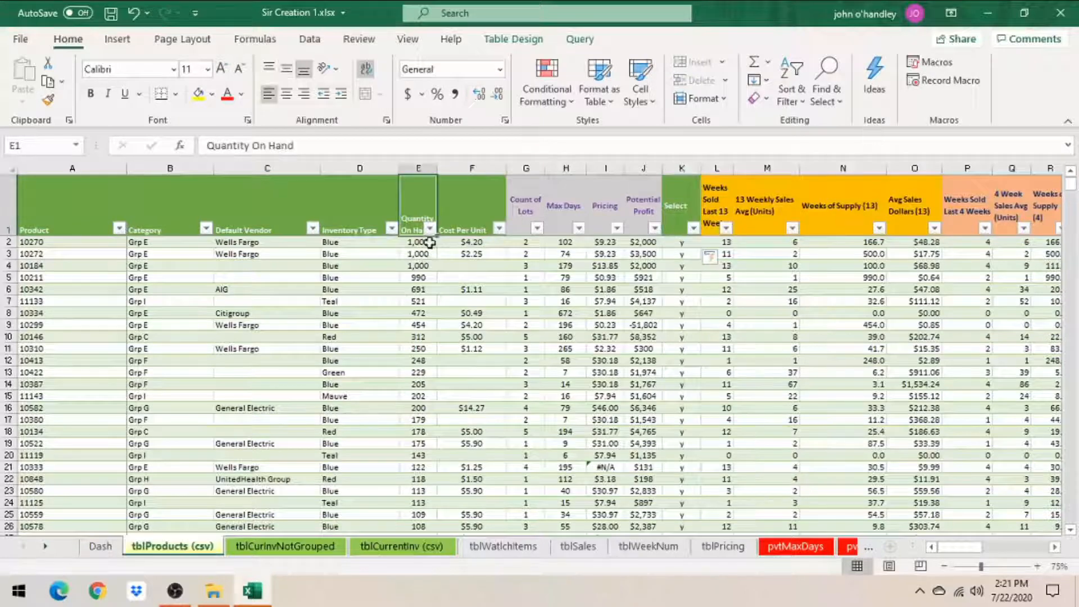
pyautogui.click(429, 228)
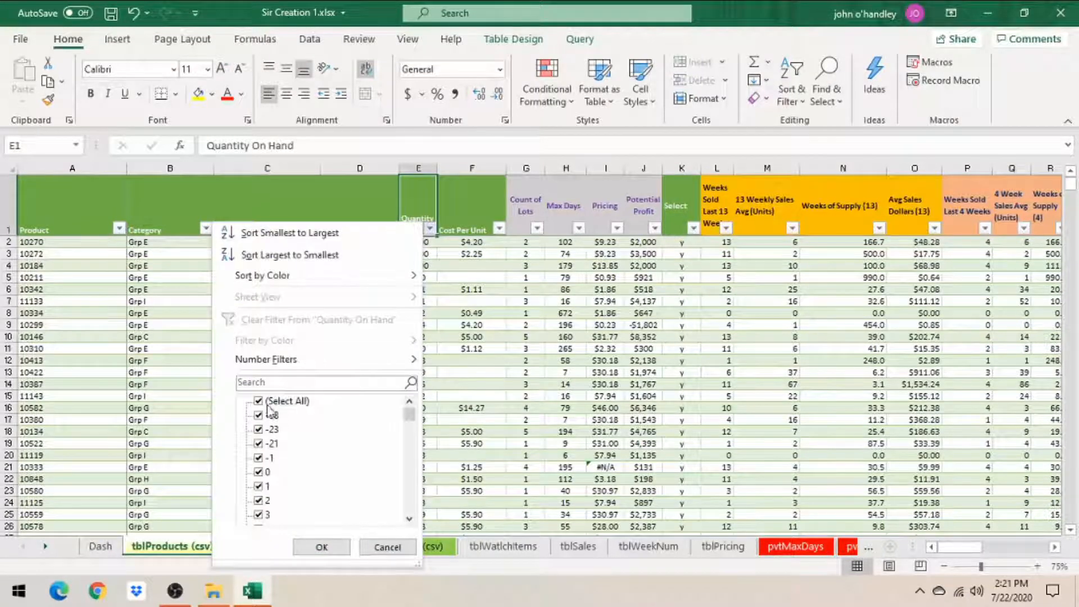
pyautogui.click(259, 402)
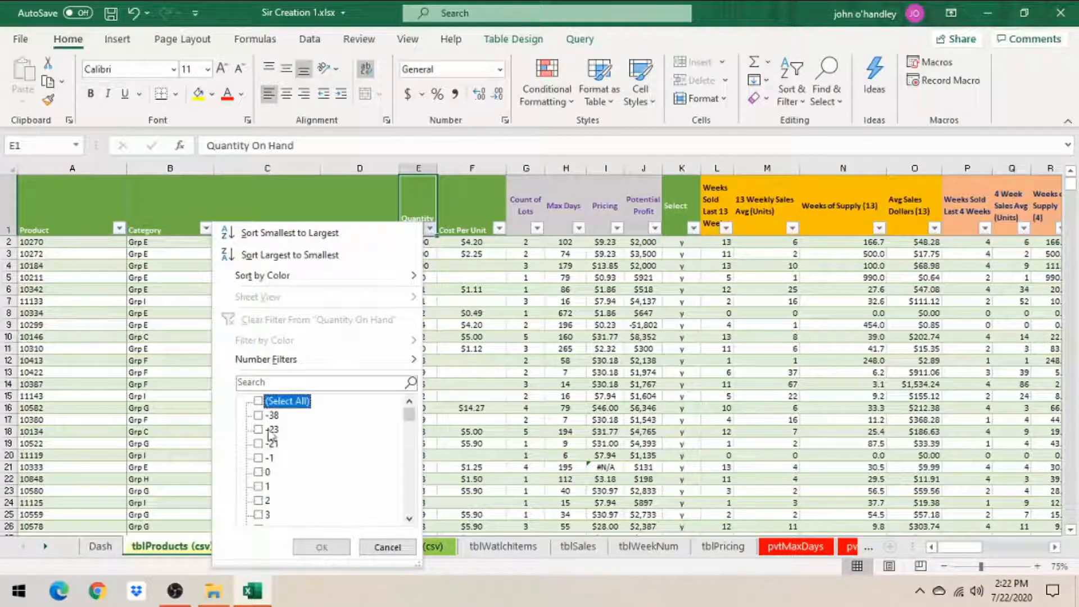
pyautogui.click(259, 471)
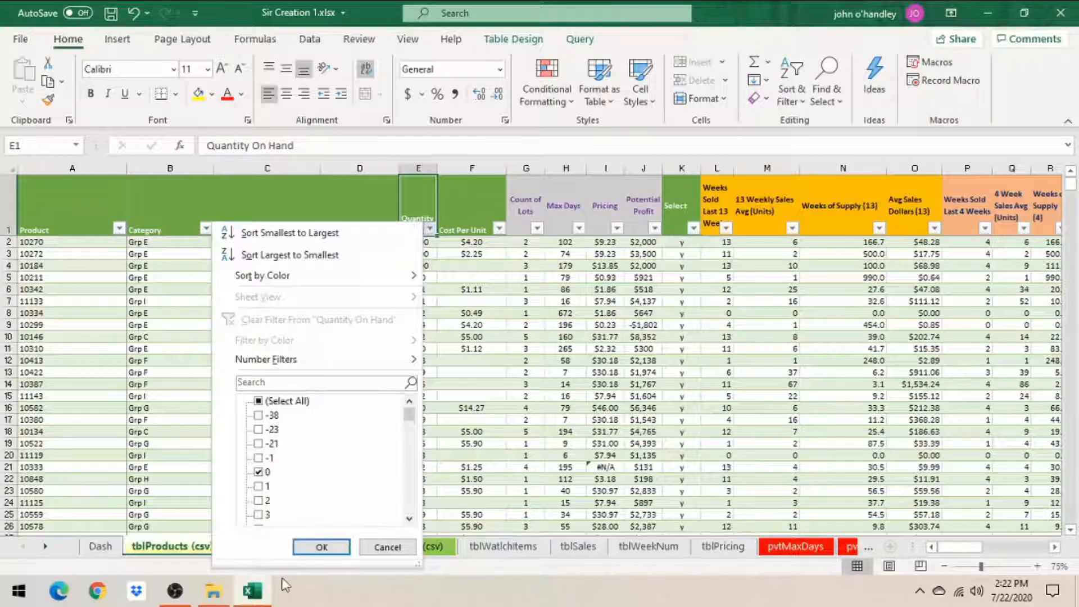
pyautogui.click(321, 547)
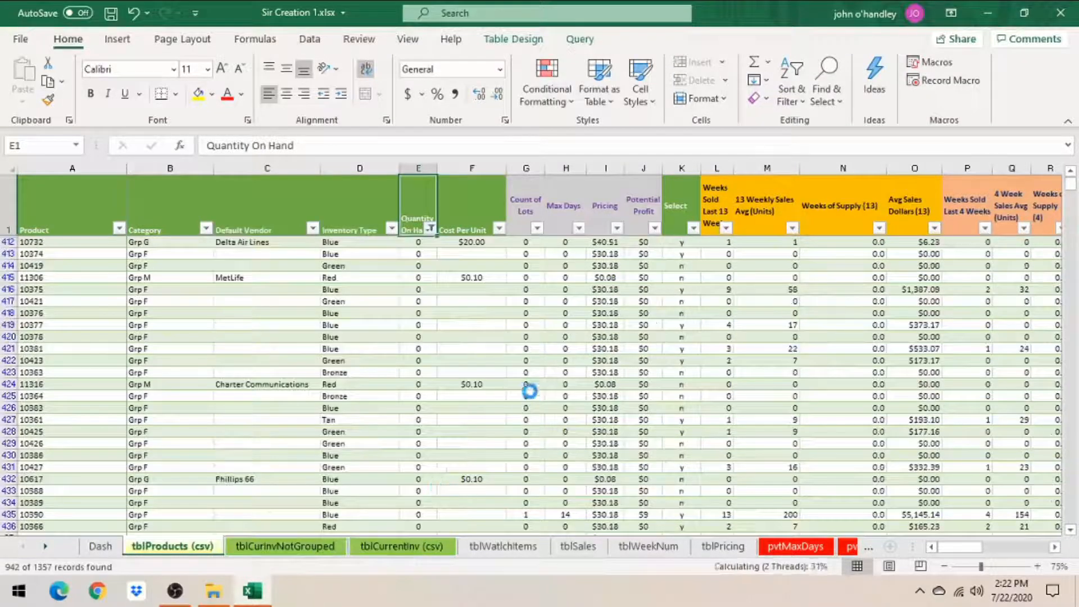
# Filter Weeks Sold Last 13 Weeks to 0 as well, and check the Select formula for product 10374.
pyautogui.click(711, 210)
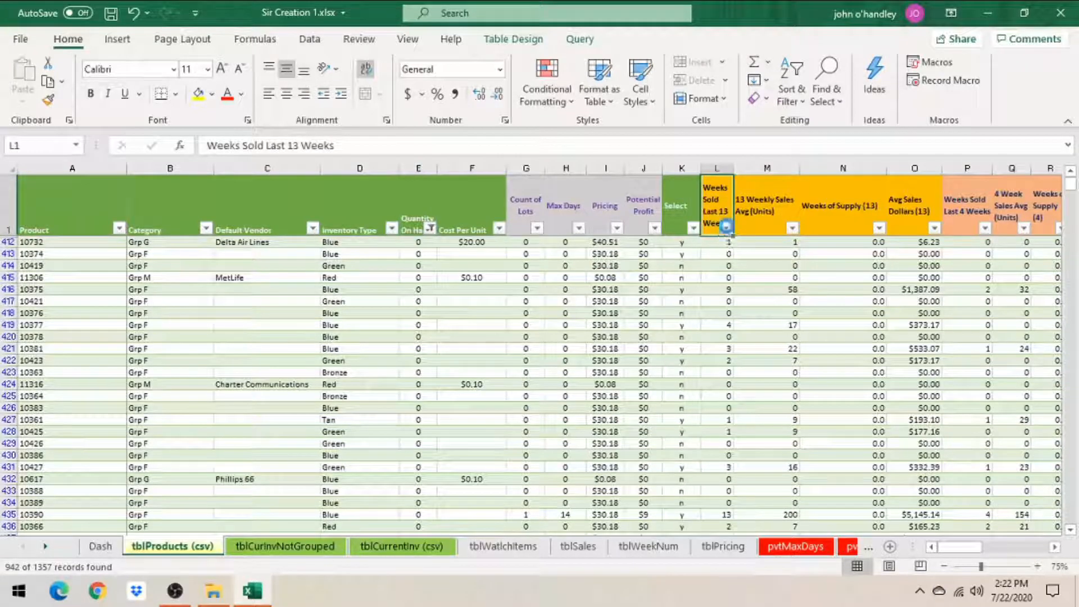
pyautogui.click(725, 227)
pyautogui.click(579, 400)
pyautogui.click(556, 414)
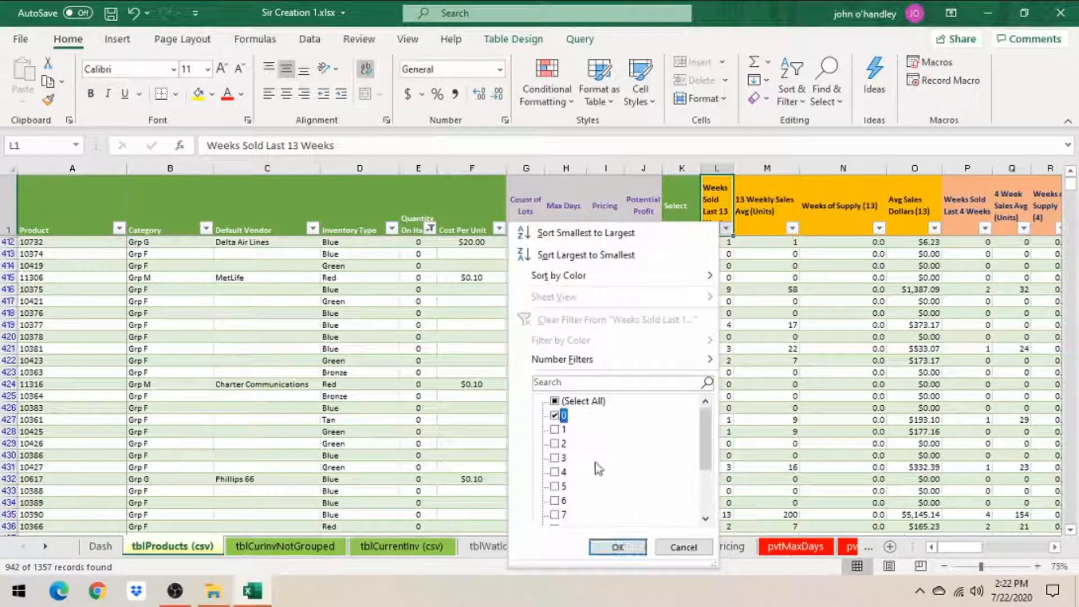
pyautogui.click(619, 548)
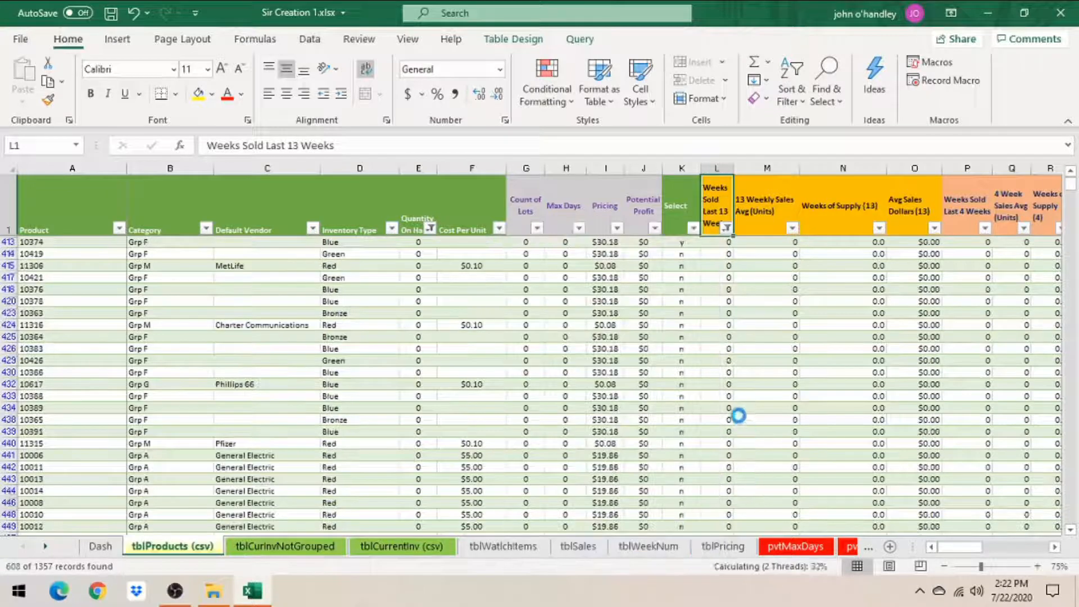
pyautogui.click(681, 205)
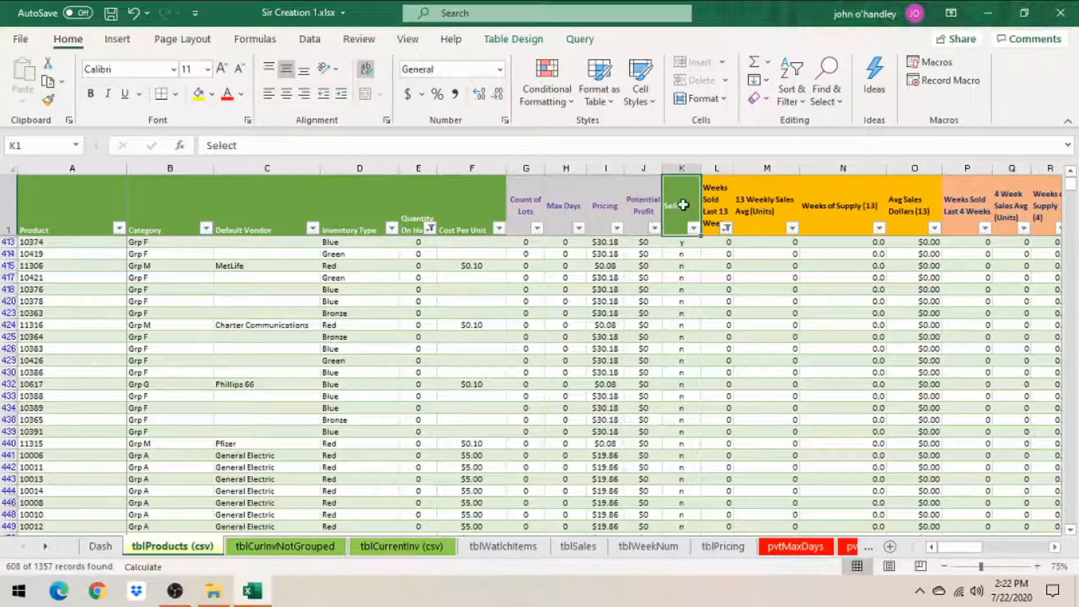
pyautogui.click(681, 242)
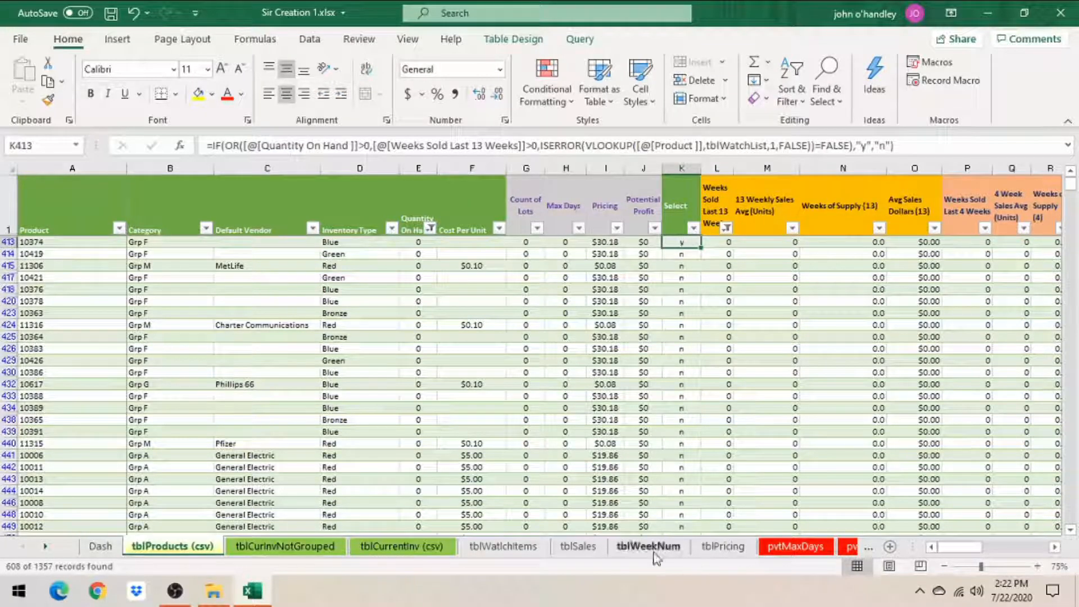
# Delete item 10374 from the watch list table and check product 10374's Select value in the products table.
pyautogui.click(525, 547)
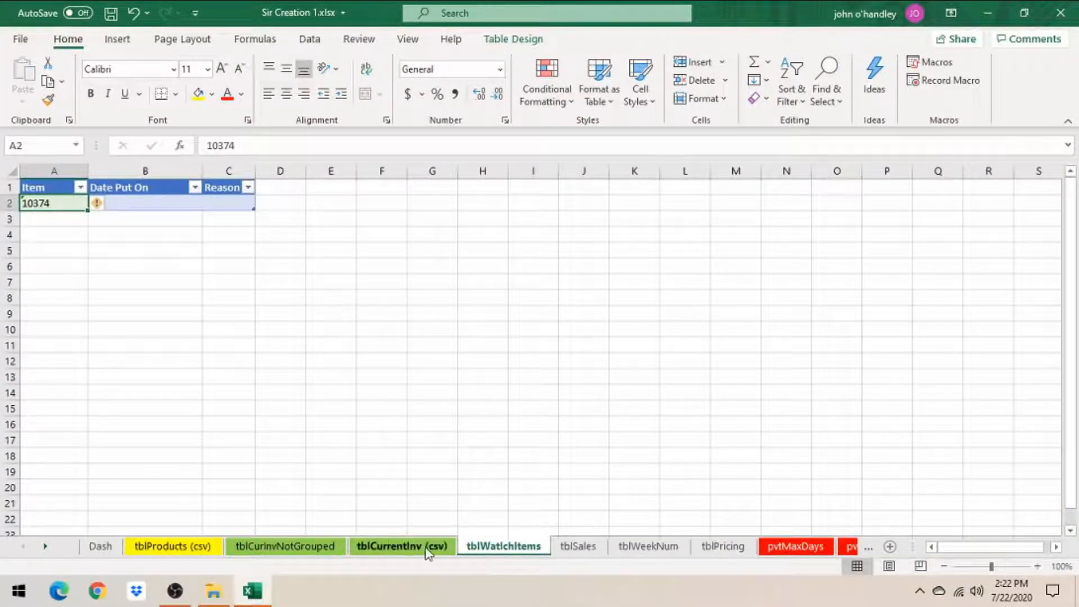
pyautogui.click(217, 550)
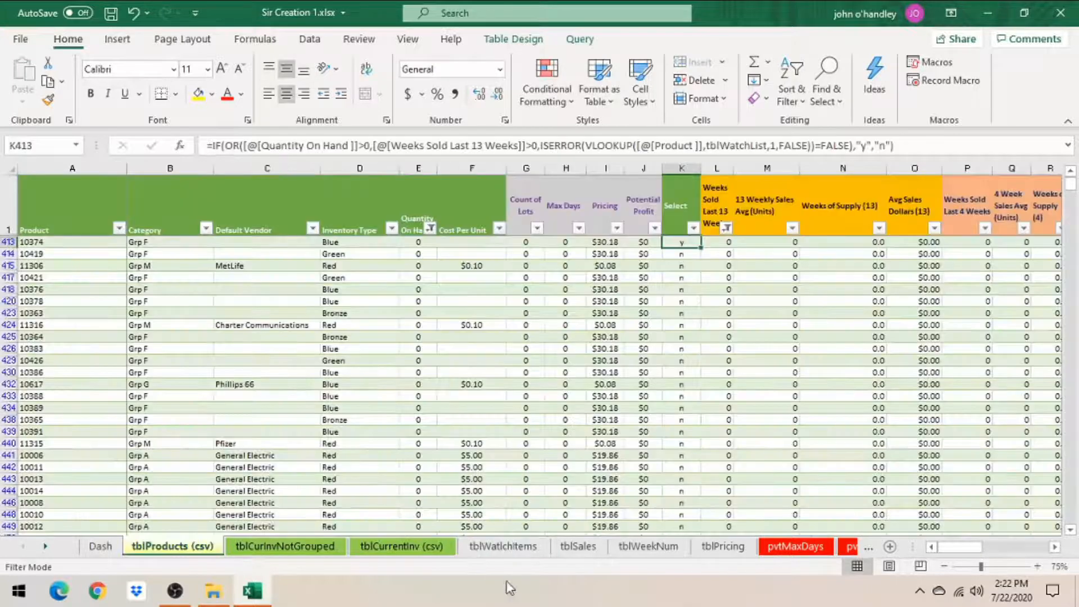
pyautogui.click(503, 546)
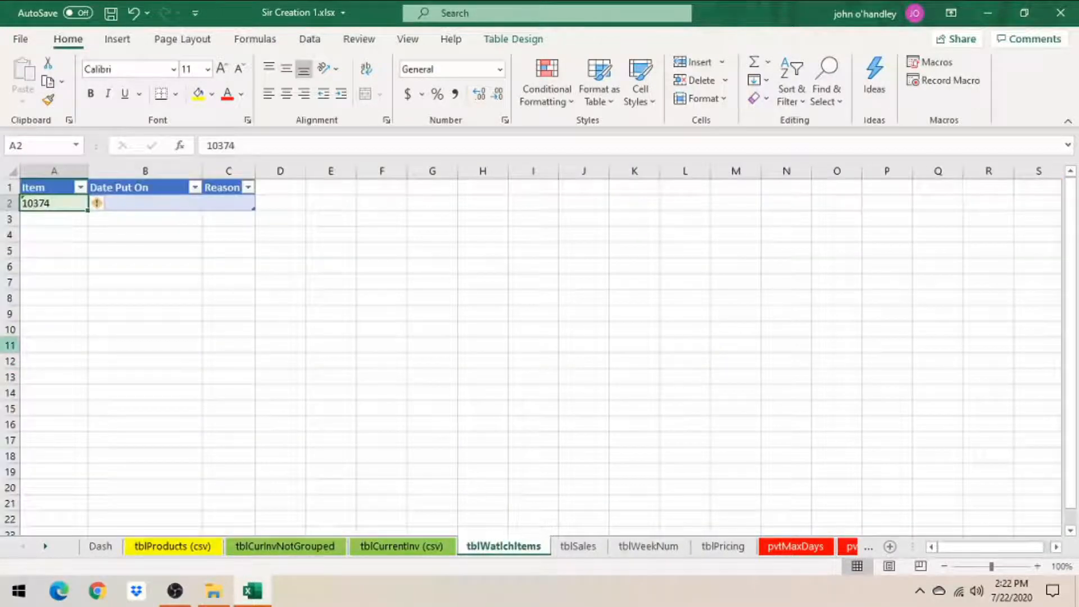
pyautogui.press('Delete')
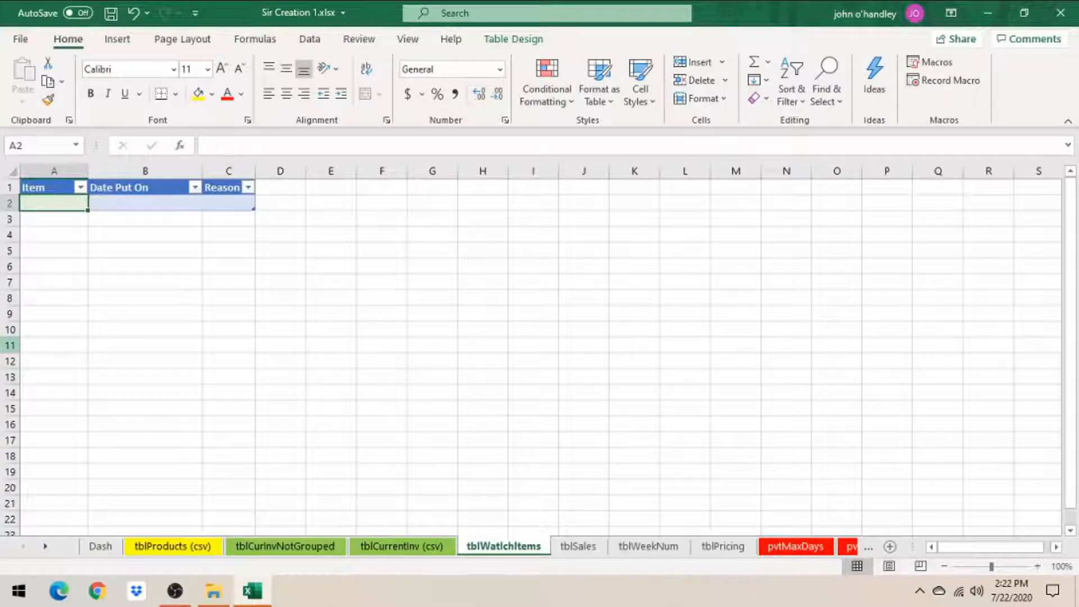
pyautogui.click(170, 548)
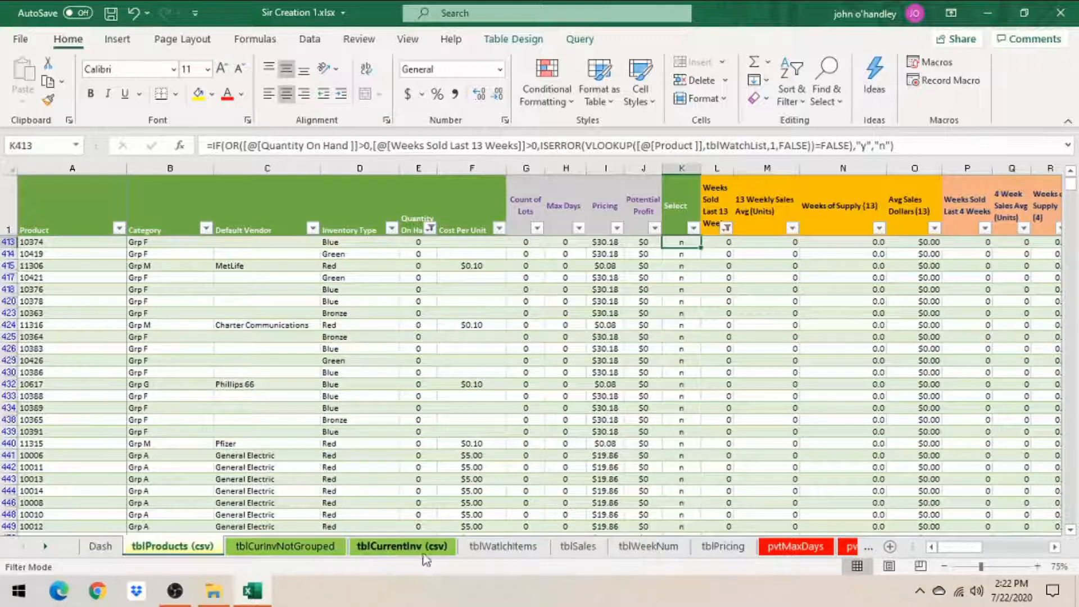
# Enter item 10374 as text in the watch list's Item column and recheck its Select value in the products table.
pyautogui.click(474, 548)
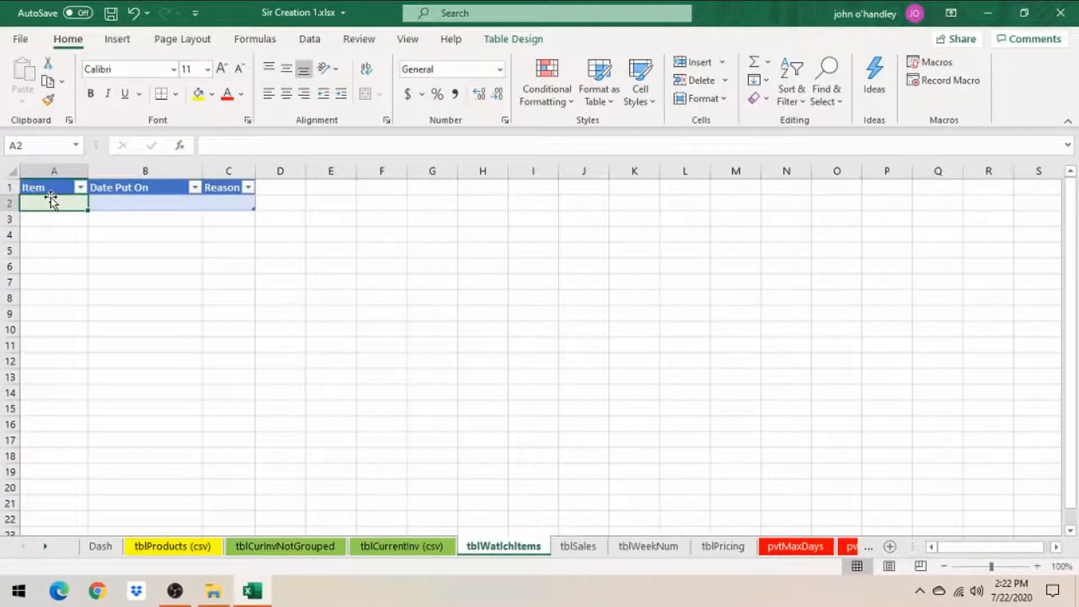
pyautogui.write("'")
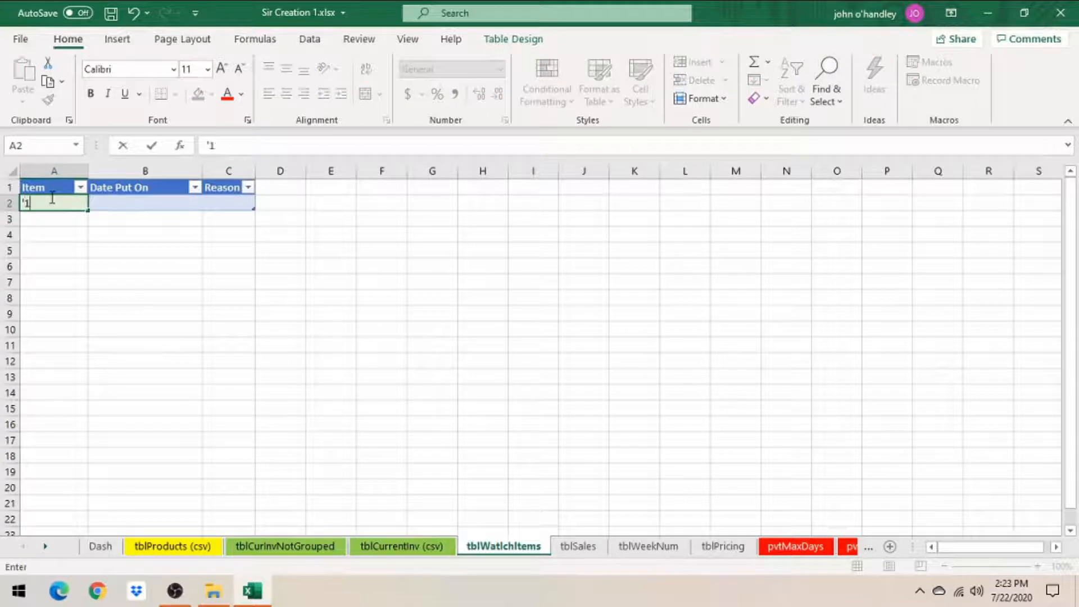
pyautogui.write('10374')
pyautogui.press('Return')
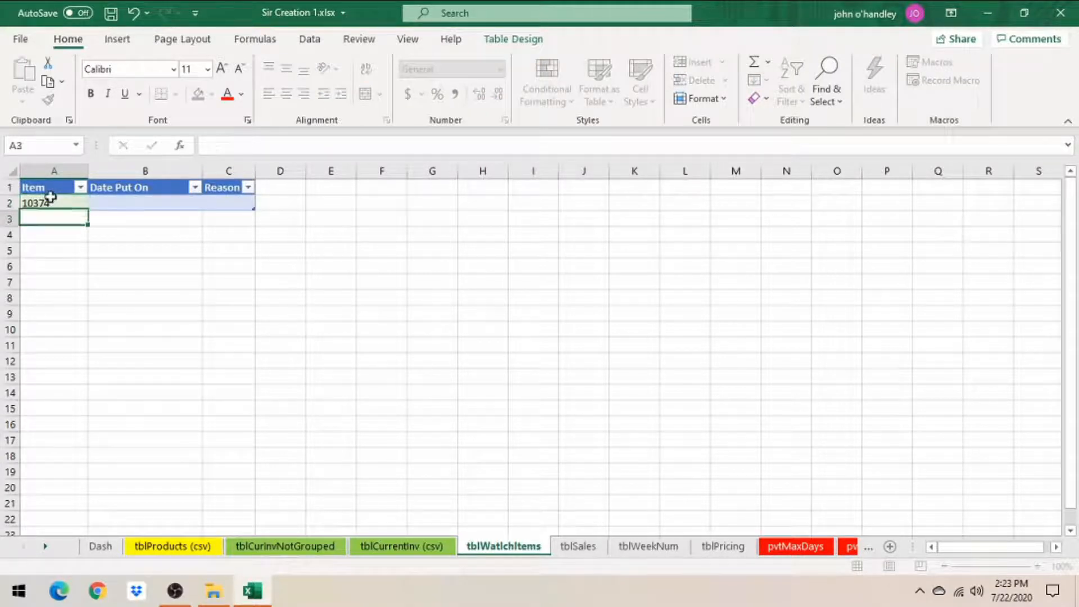
pyautogui.click(47, 203)
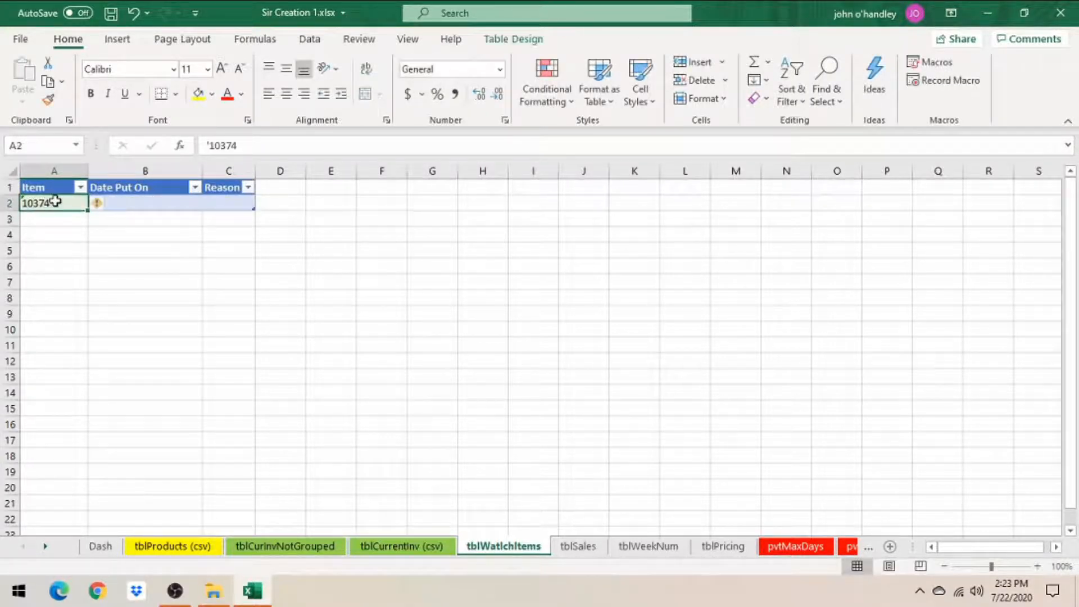
pyautogui.click(151, 551)
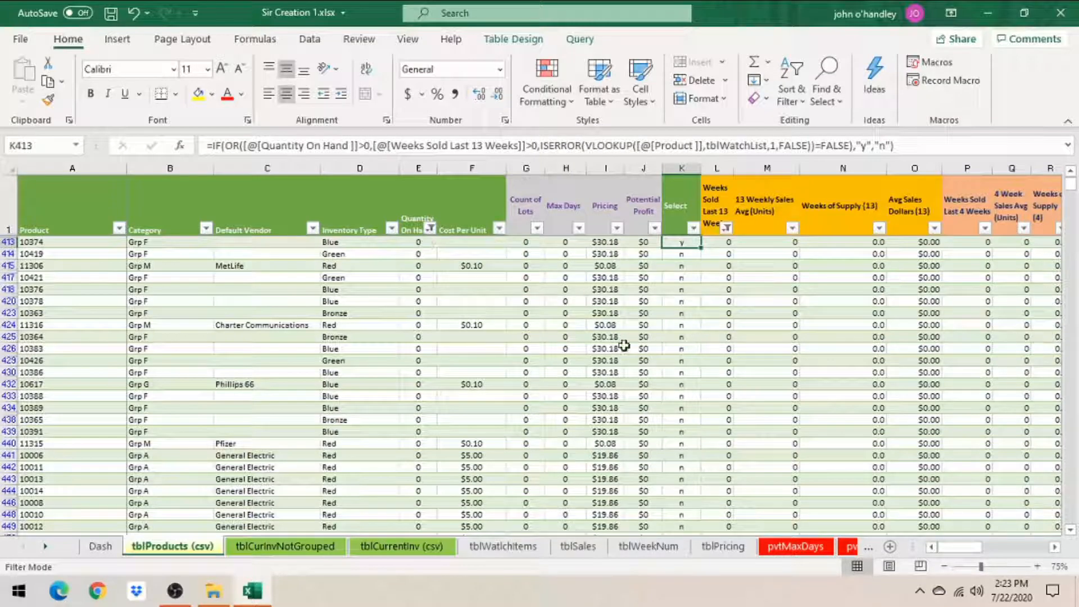
# Examine the products table's Select, Category and Product columns and the list of metrics on the Dash sheet.
pyautogui.click(525, 217)
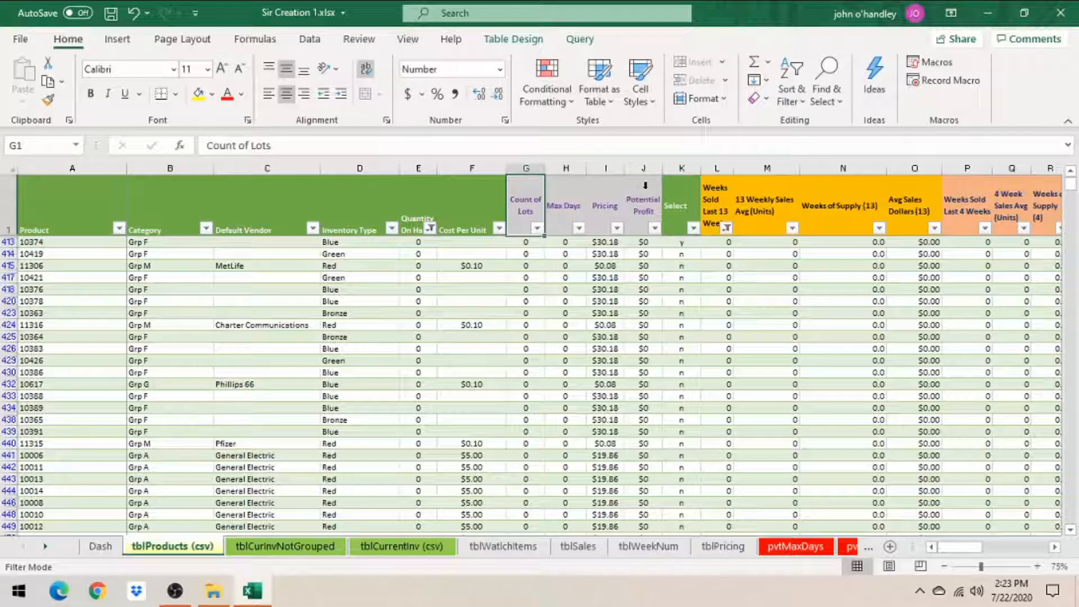
pyautogui.click(677, 205)
pyautogui.click(694, 228)
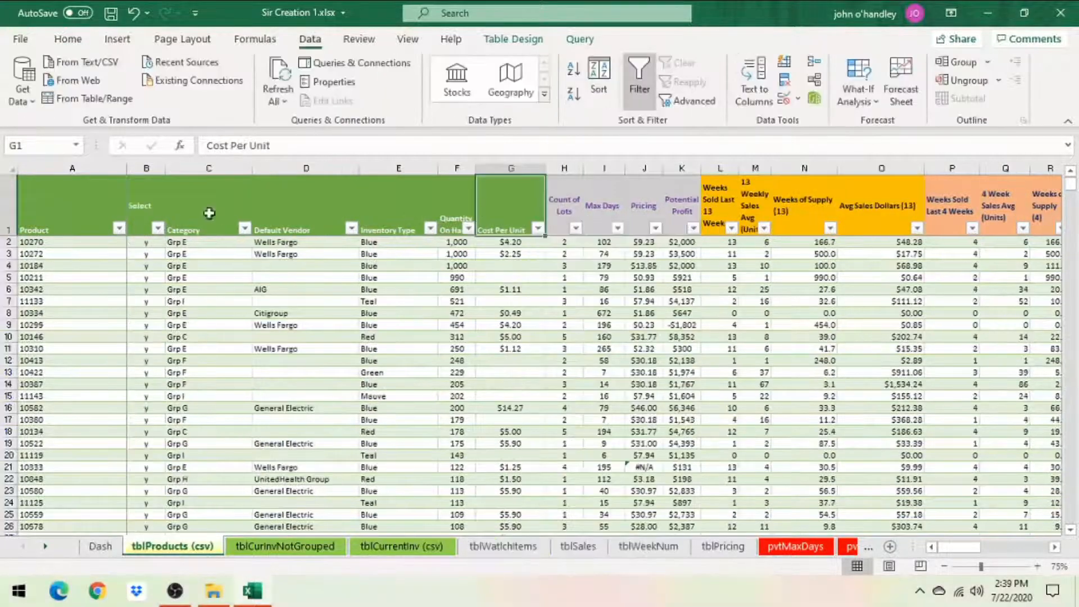
pyautogui.click(242, 212)
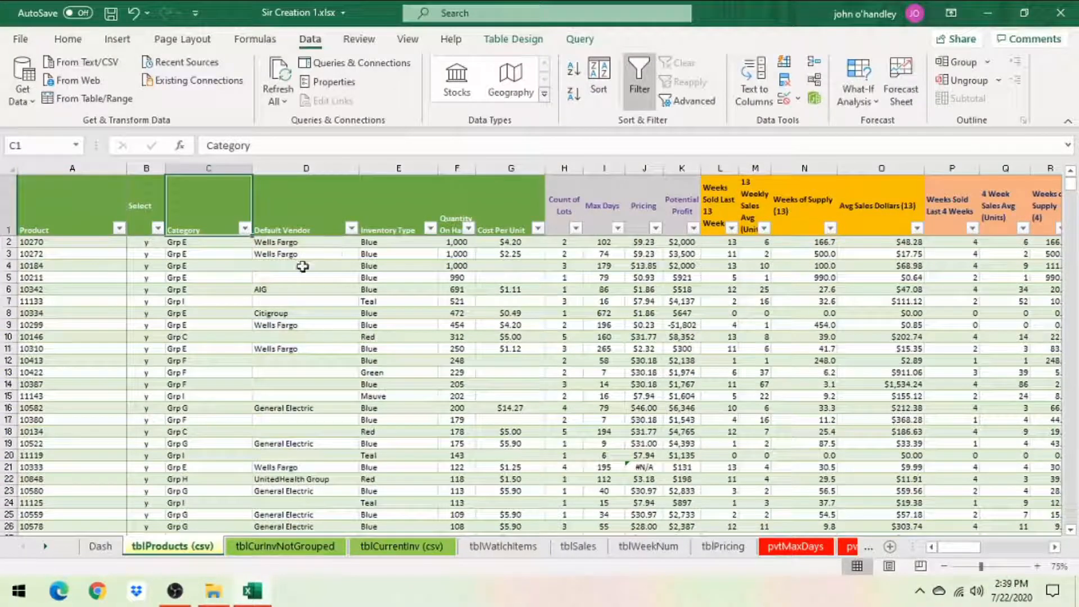
pyautogui.click(82, 212)
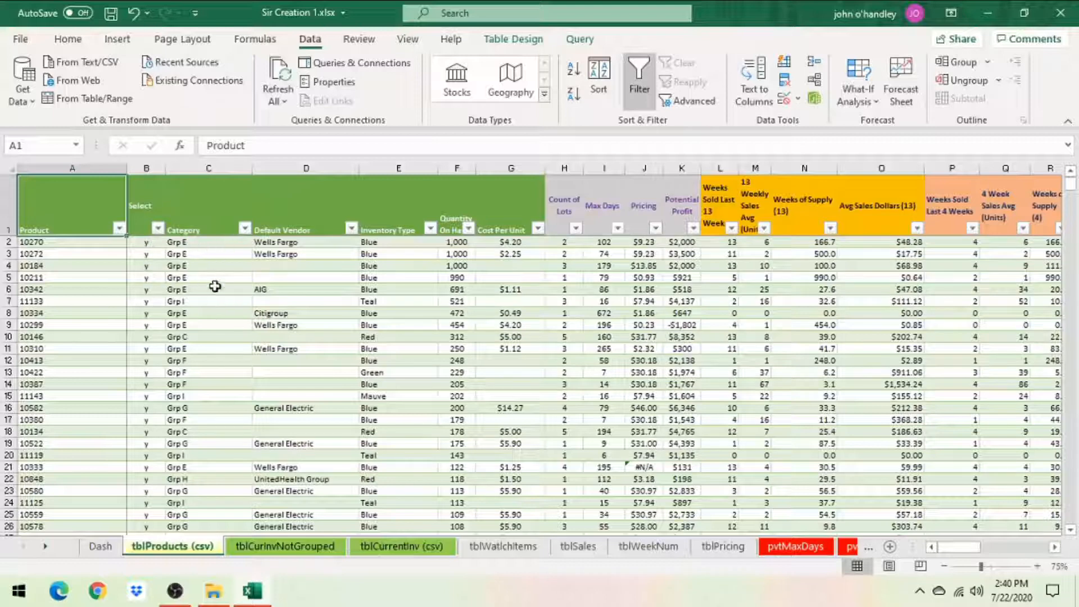
pyautogui.click(100, 546)
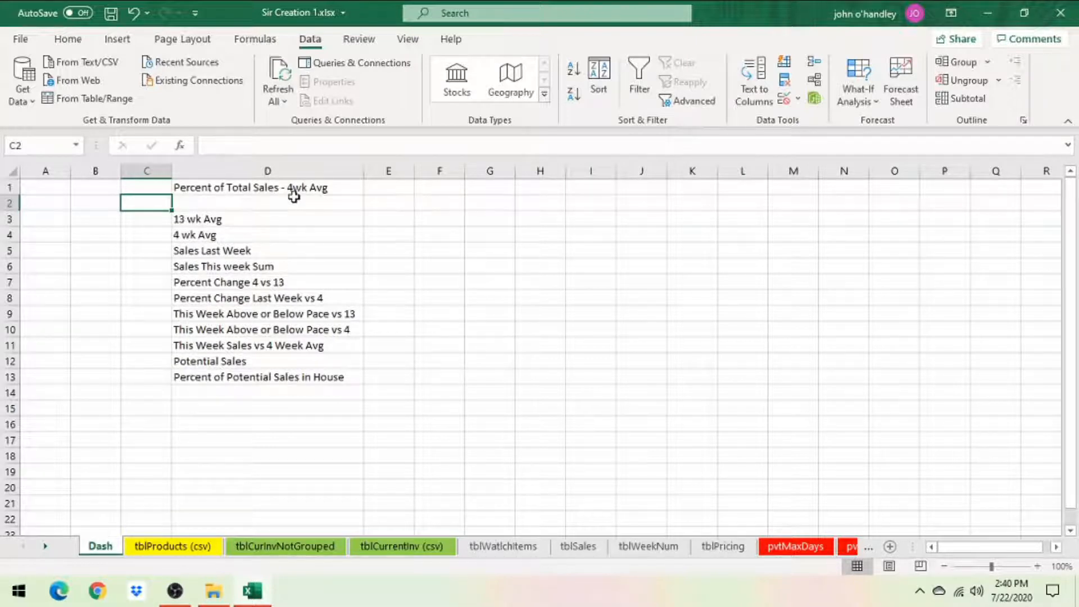
pyautogui.click(250, 220)
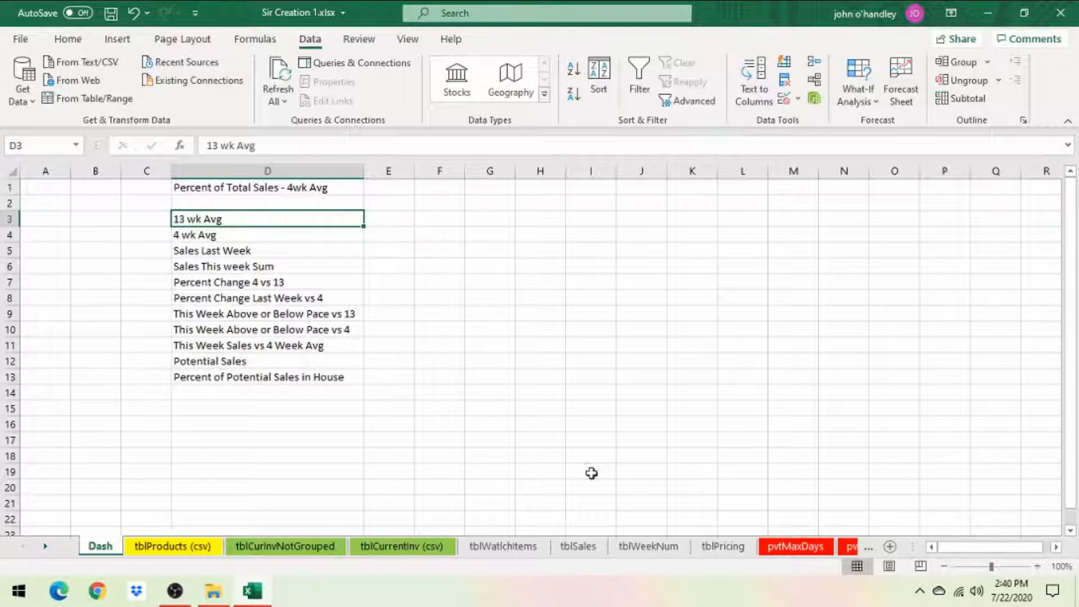
# Go through the columns of the first tblSales record and inspect the 13 Wk Select lookup formula.
pyautogui.click(583, 548)
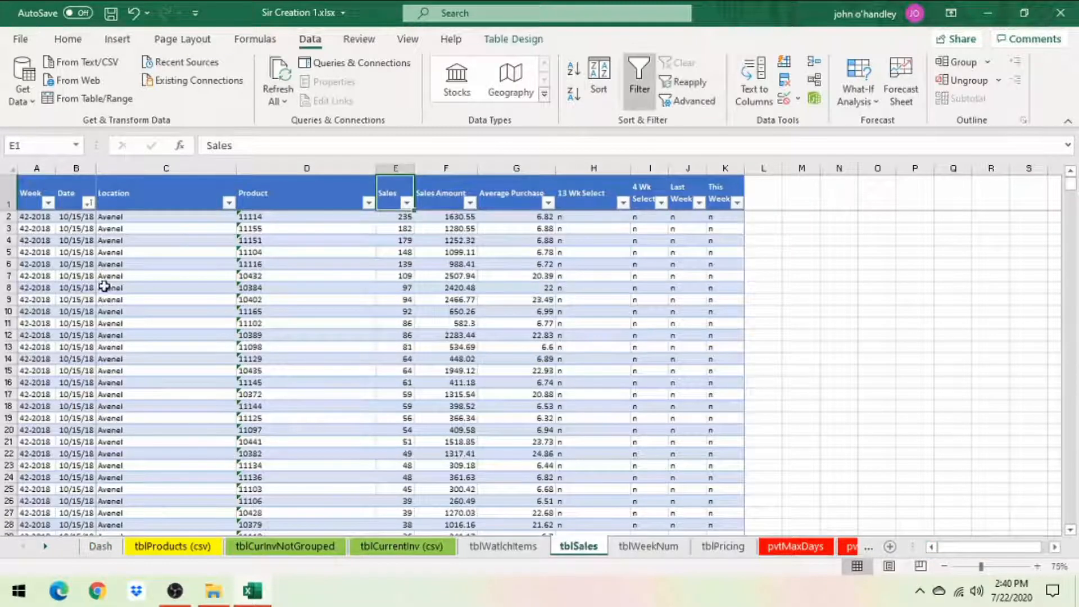
pyautogui.click(70, 194)
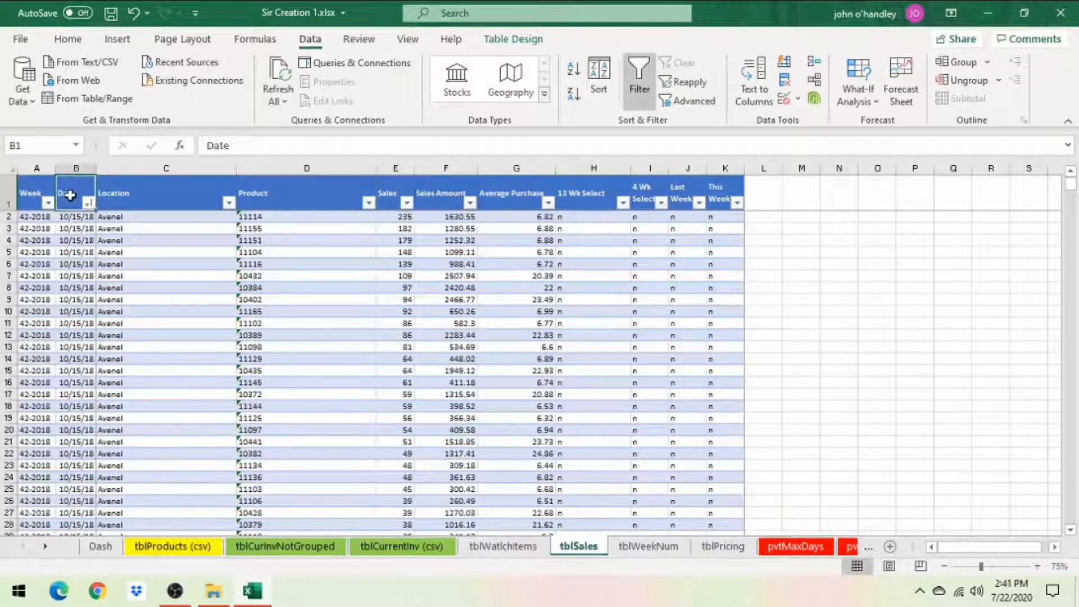
pyautogui.press('Left')
pyautogui.press('Down')
pyautogui.press('Right')
pyautogui.press('Right')
pyautogui.press('Right')
pyautogui.press('Right')
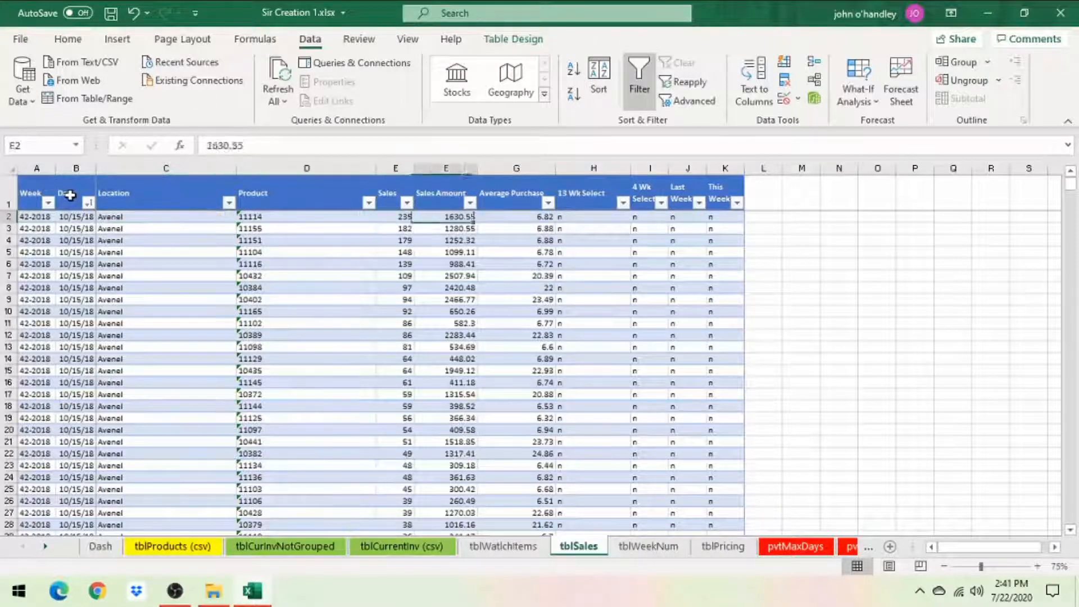
pyautogui.press('Right')
pyautogui.press('Right')
pyautogui.press('Right')
pyautogui.press('Right')
pyautogui.press('Left')
pyautogui.press('Left')
pyautogui.press('Right')
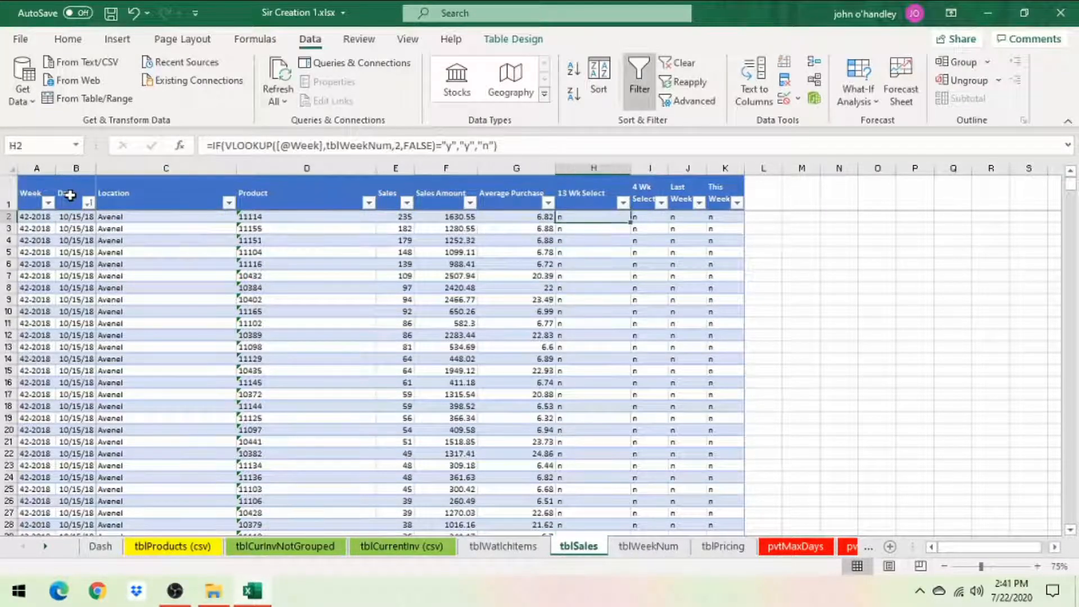
pyautogui.press('Right')
pyautogui.press('Right')
pyautogui.press('Right')
pyautogui.press('Right')
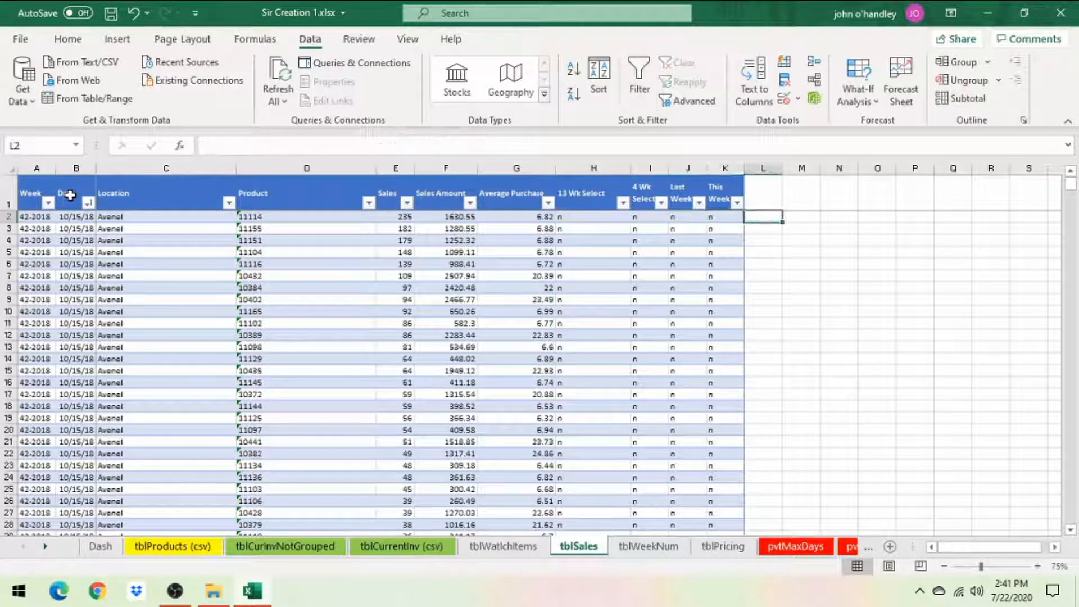
pyautogui.press('Left')
pyautogui.press('Left')
pyautogui.press('Left')
pyautogui.press('Left')
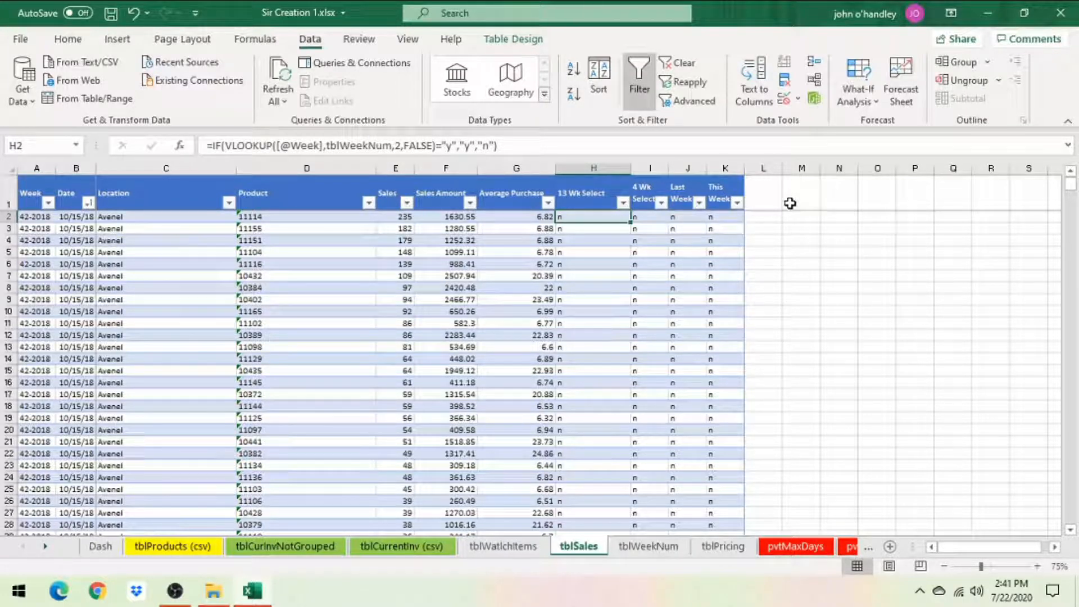
# Compare the sales table with the products table, checking the 4 Wk Select formula and the products' Category column.
pyautogui.click(167, 546)
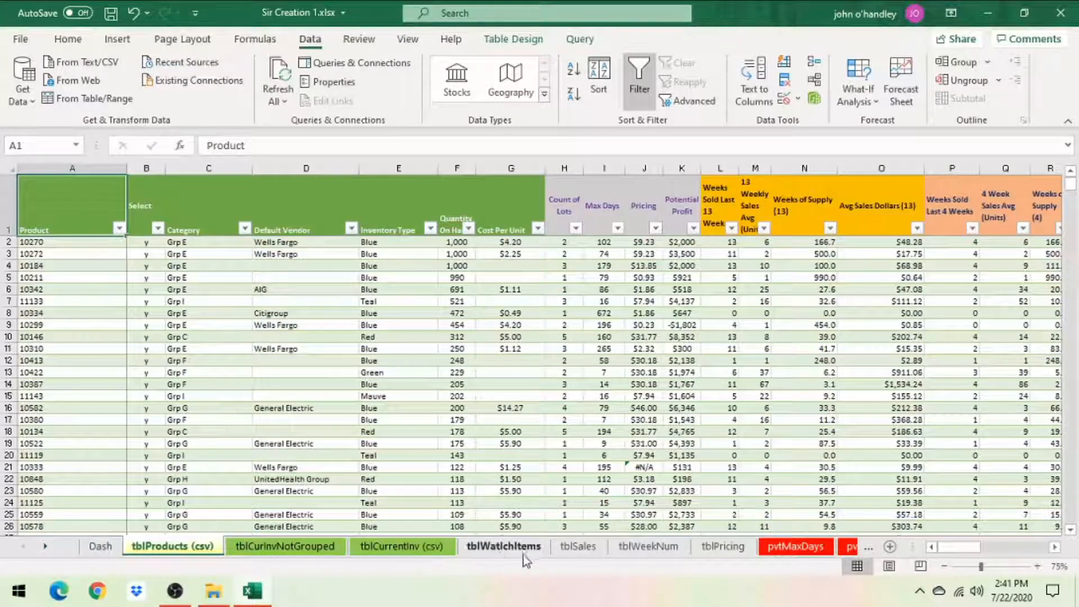
pyautogui.click(591, 555)
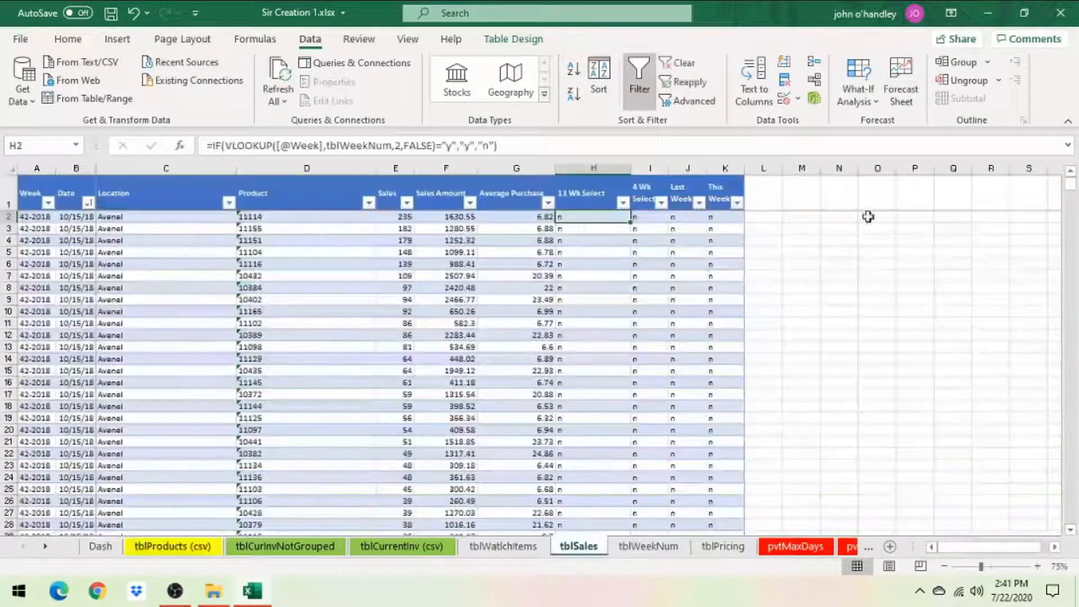
pyautogui.click(766, 189)
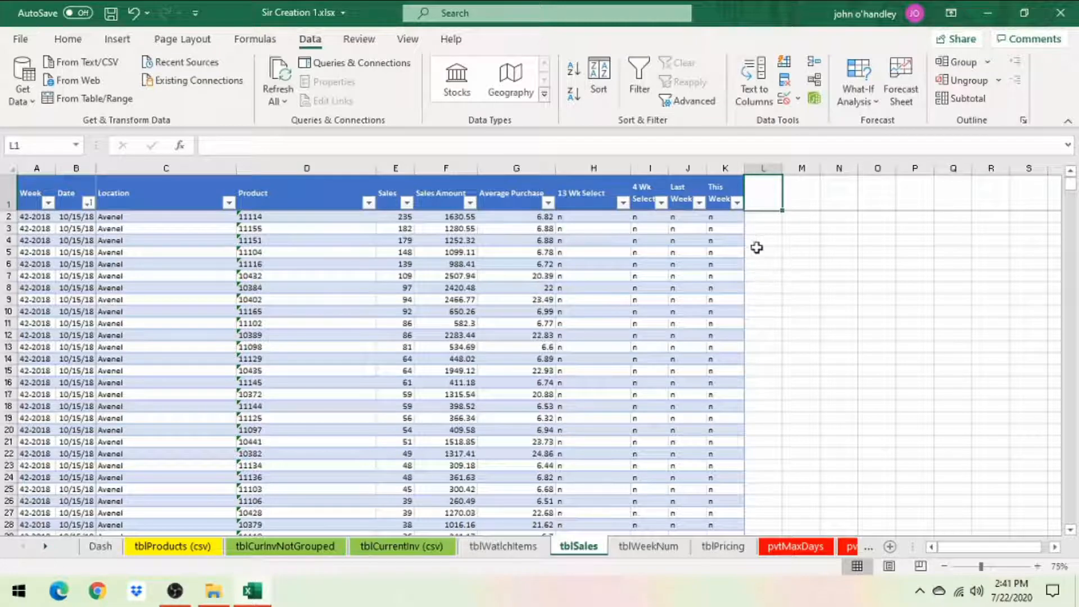
pyautogui.click(663, 219)
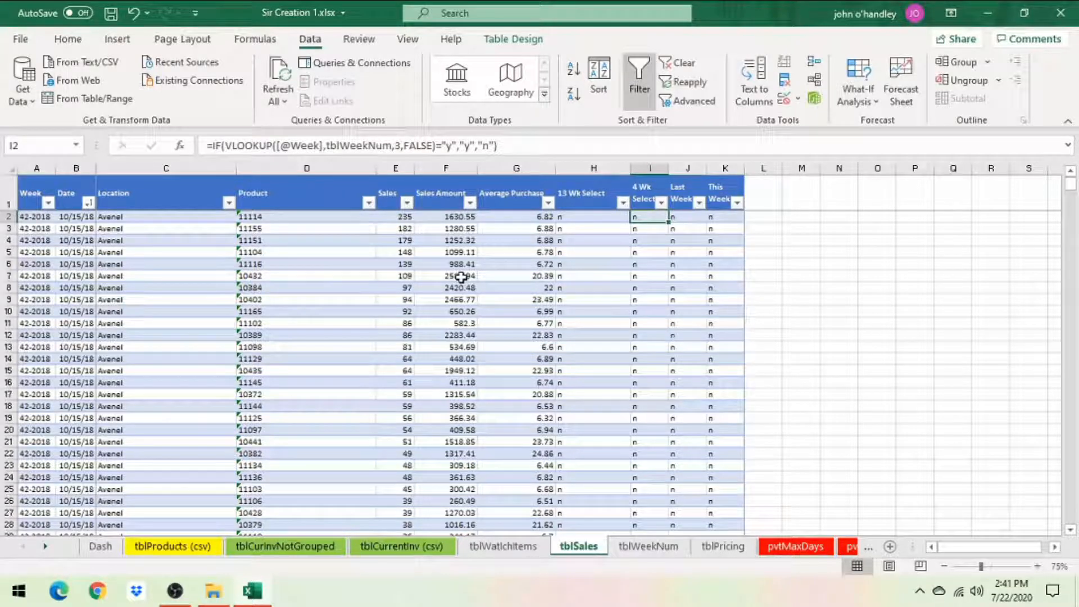
pyautogui.click(760, 196)
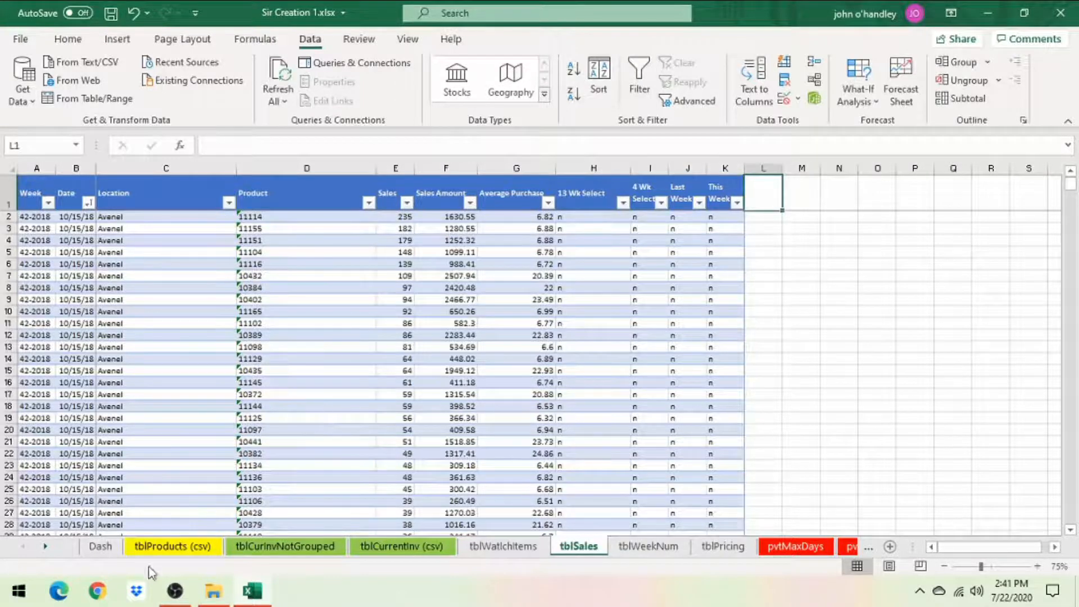
pyautogui.click(160, 546)
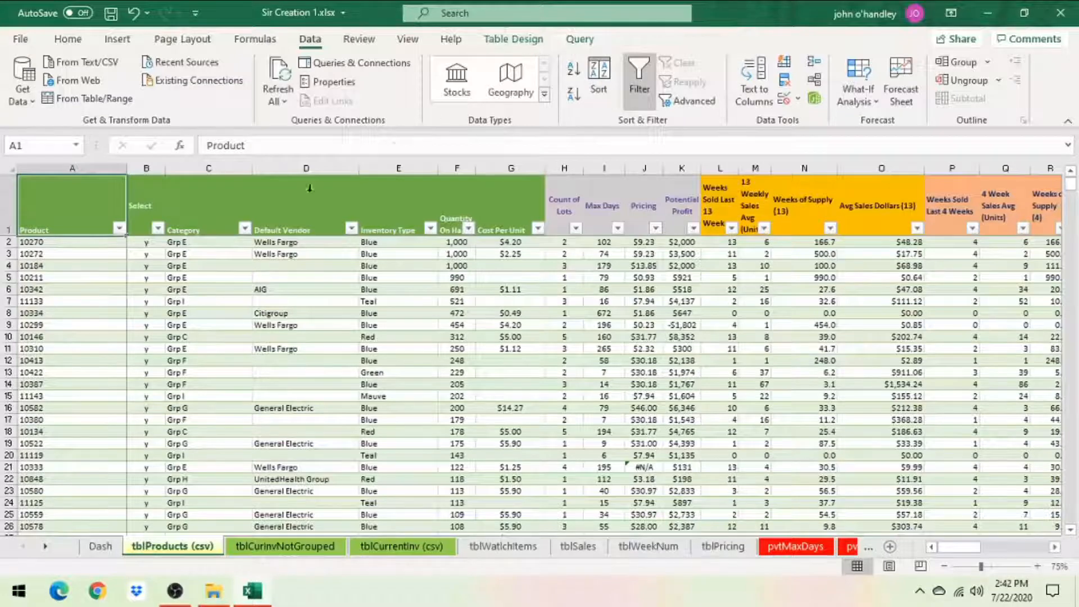
pyautogui.click(198, 240)
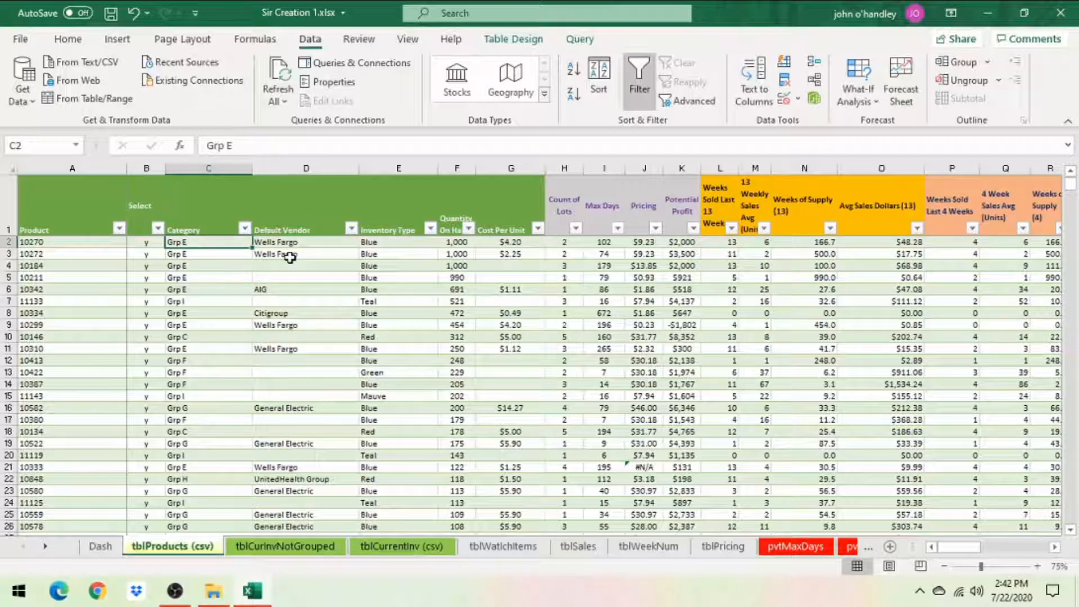
# Add a column headed Cat in L1, directly after This Week in the sales table.
pyautogui.click(578, 546)
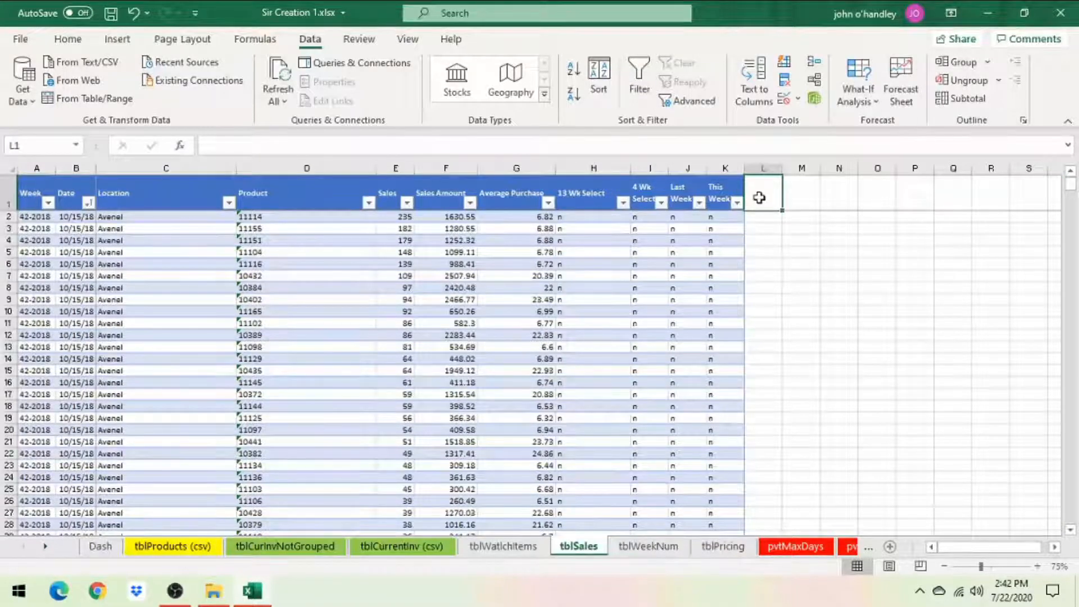
pyautogui.write('Cat')
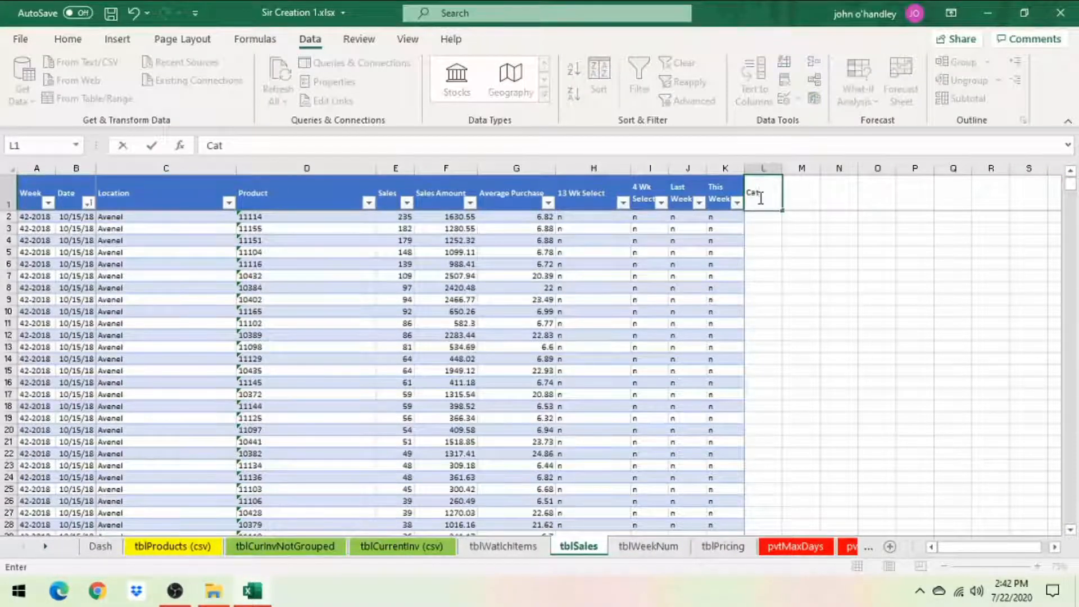
pyautogui.press('Return')
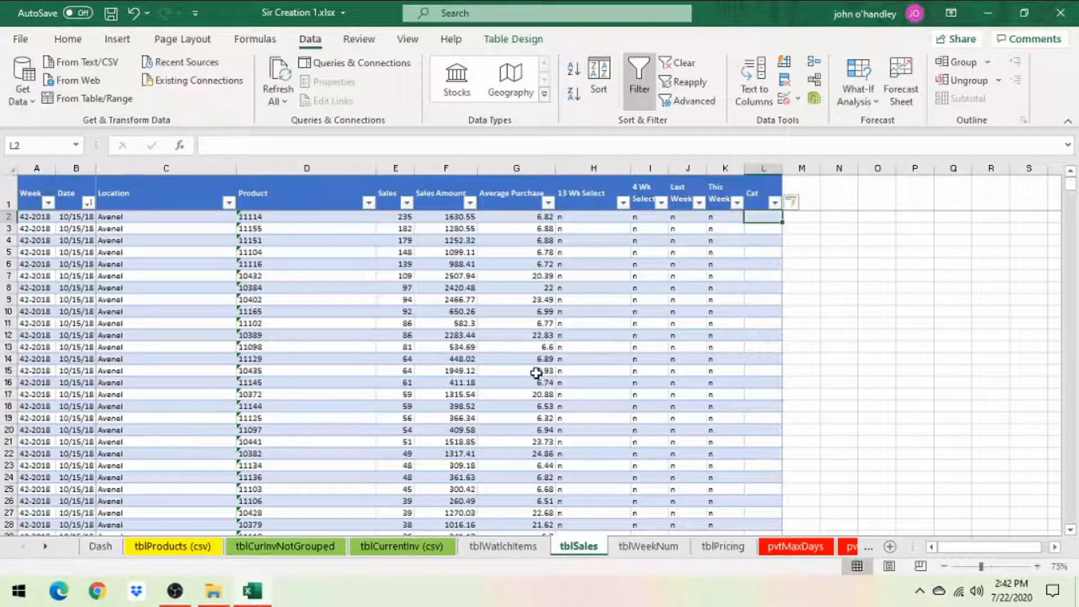
# Copy the name of the table on the tblProducts (csv) sheet, tblProducts.
pyautogui.click(177, 555)
pyautogui.click(513, 38)
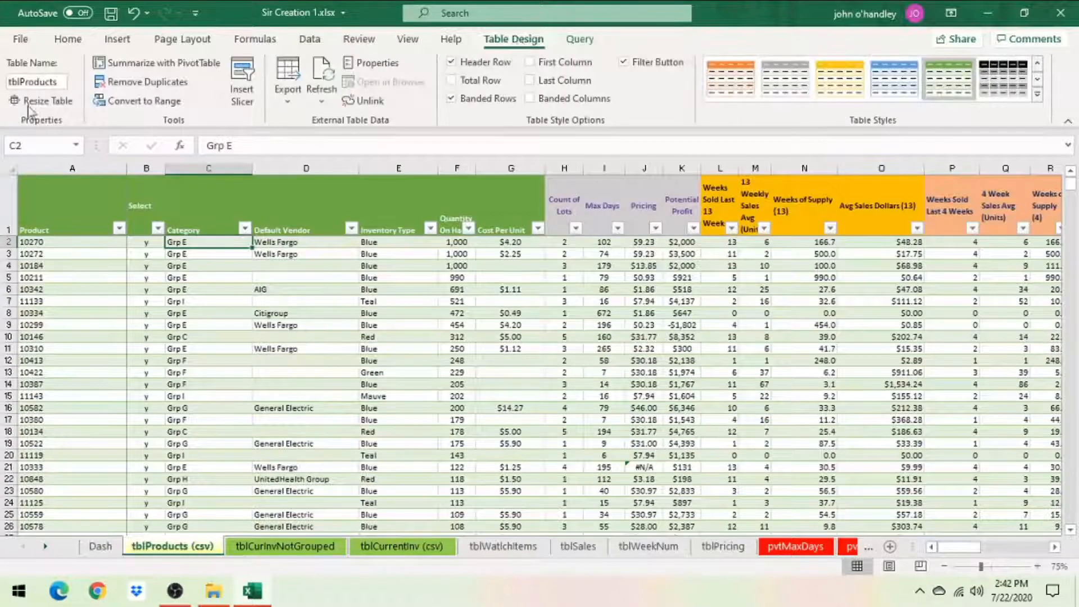
pyautogui.click(66, 84)
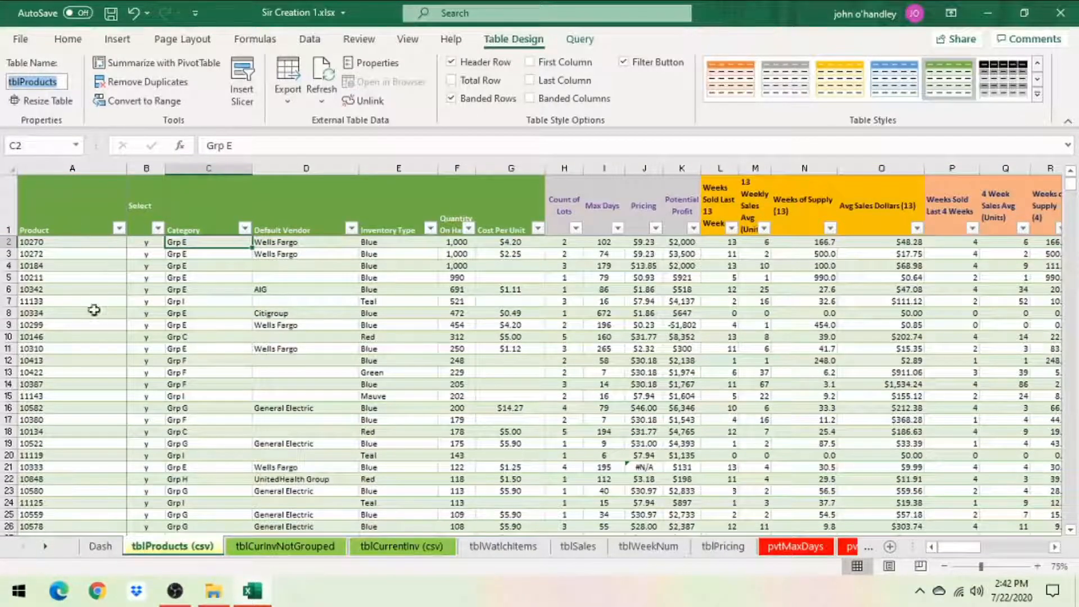
pyautogui.click(559, 549)
pyautogui.write('=')
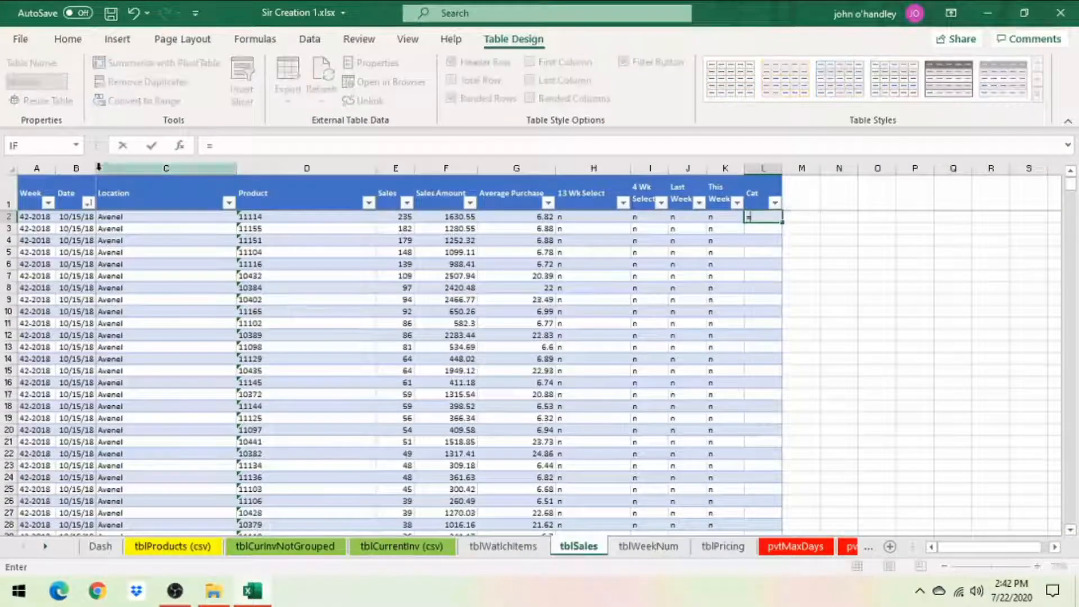
pyautogui.click(76, 145)
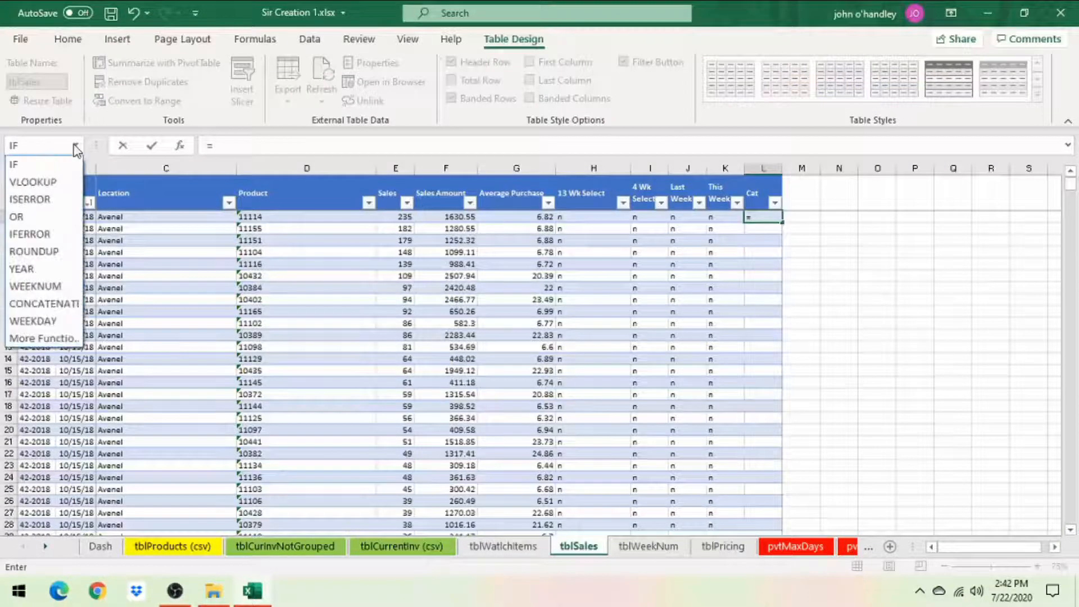
pyautogui.click(50, 182)
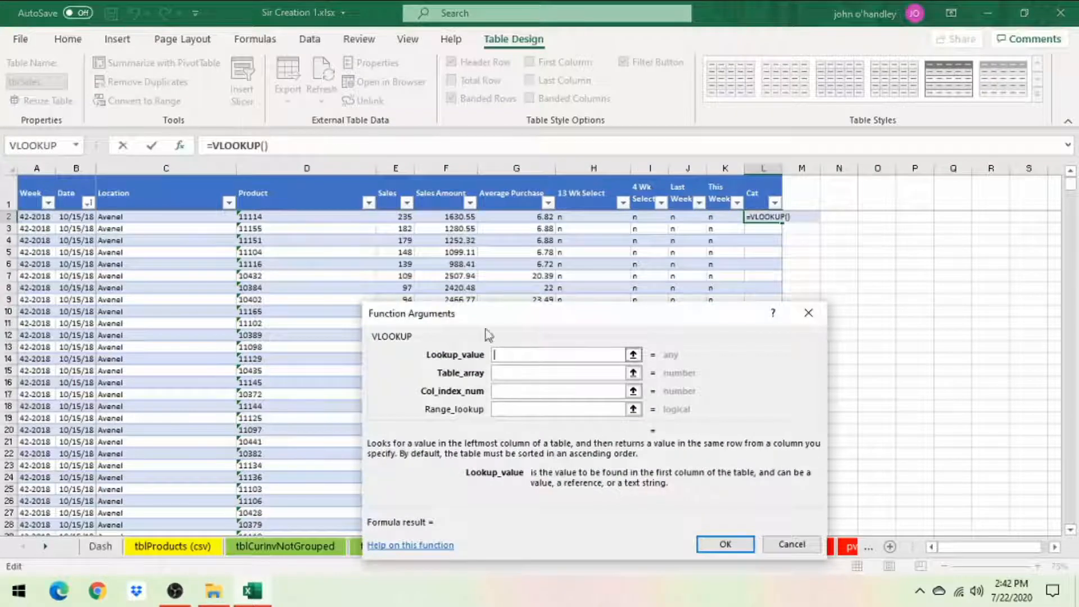
pyautogui.click(262, 217)
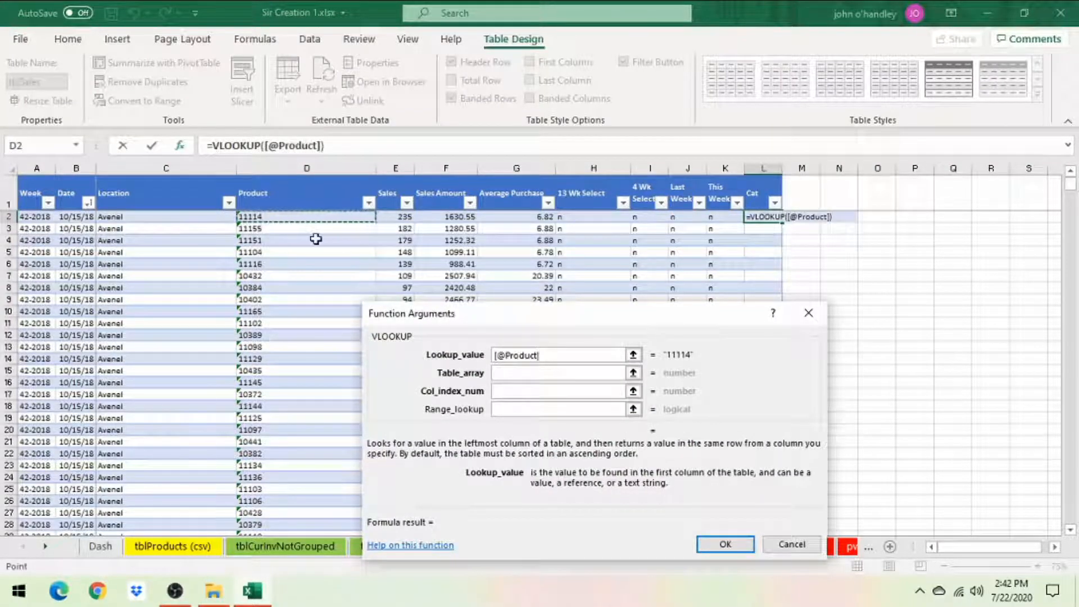
pyautogui.click(538, 372)
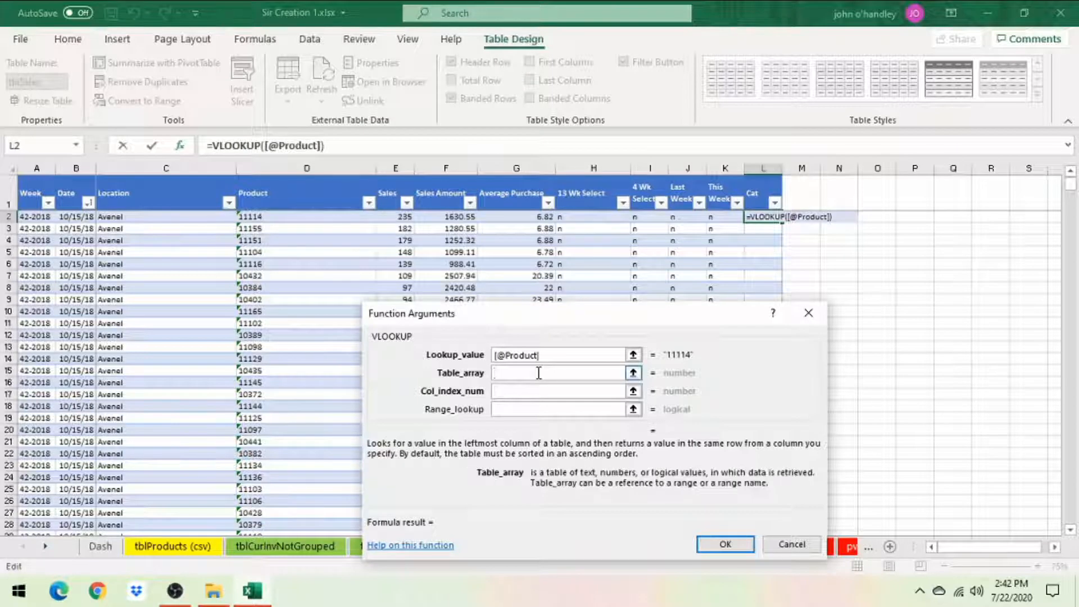
pyautogui.hotkey('ctrl', 'v')
# Complete the Cat VLOOKUP with column index 3 and range lookup false, and enter it in the column.
pyautogui.click(534, 392)
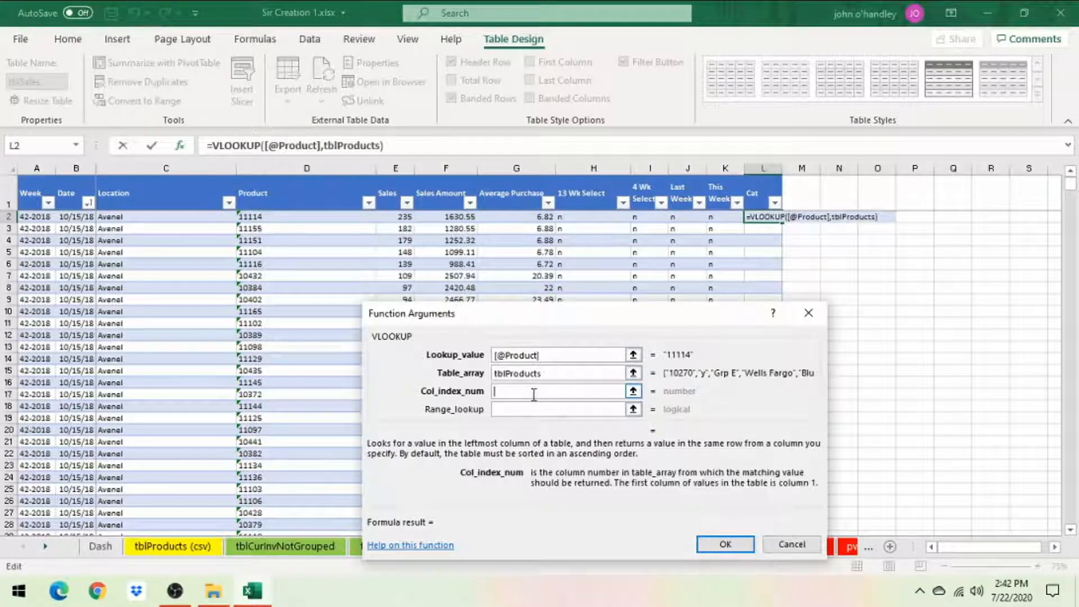
pyautogui.write('3')
pyautogui.press('Tab')
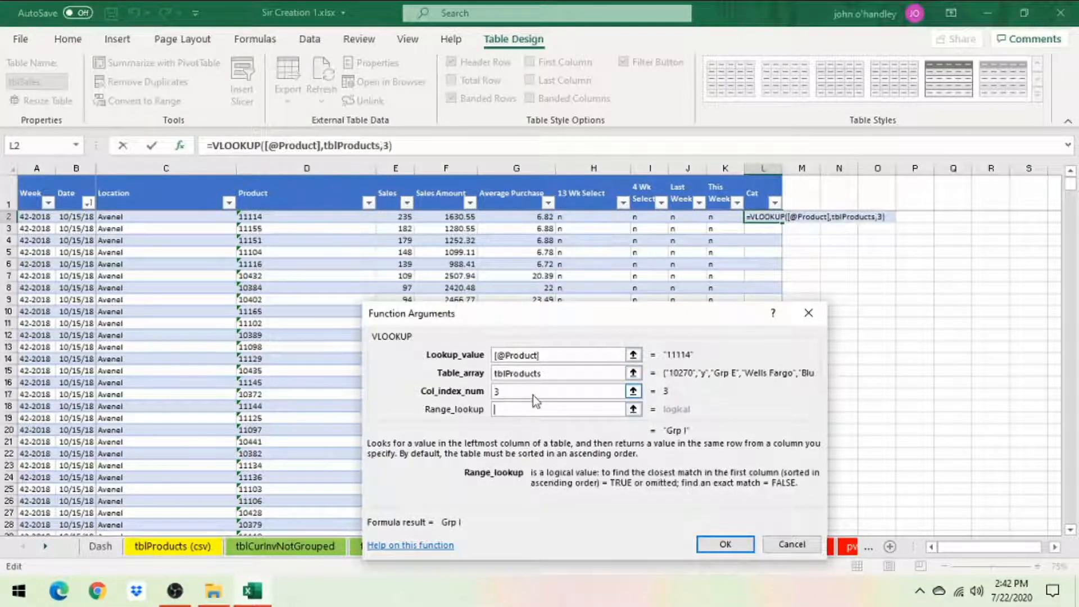
pyautogui.write('false')
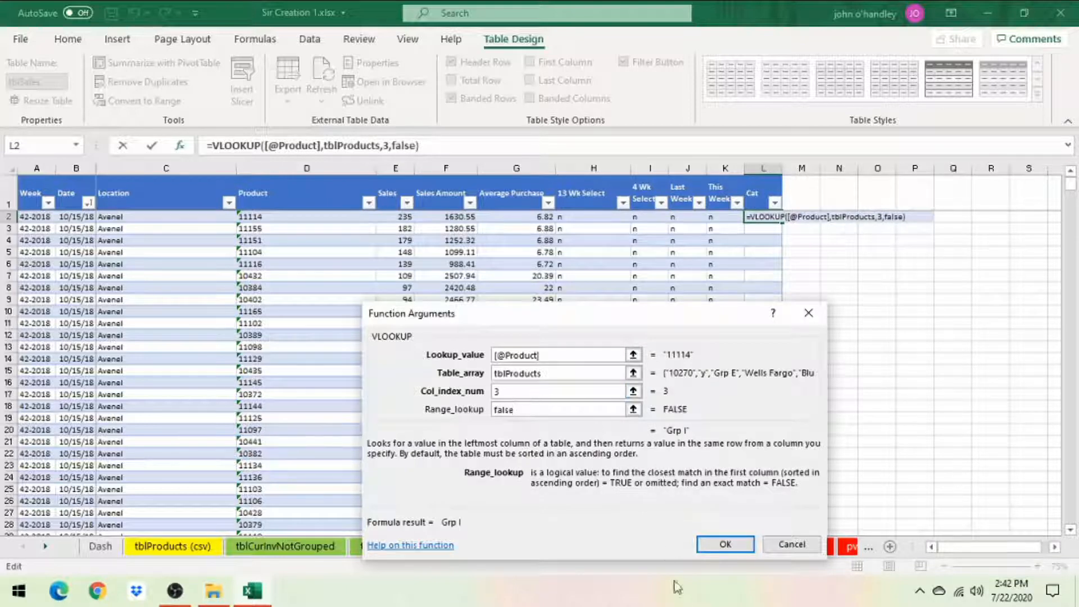
pyautogui.click(731, 547)
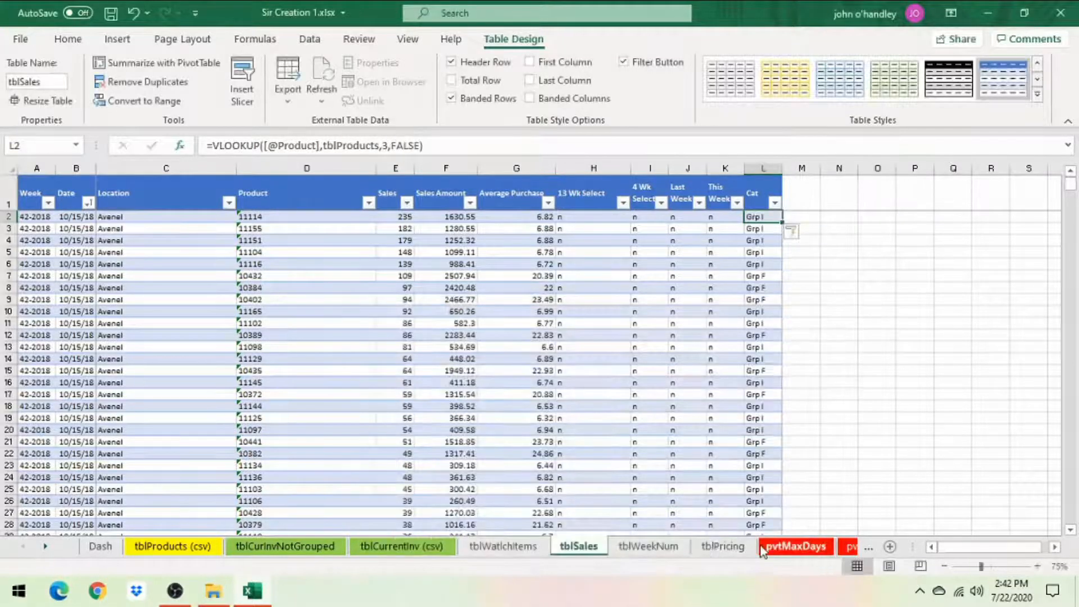
# Check the list of category groups available in the Cat column's filter without applying one.
pyautogui.click(761, 202)
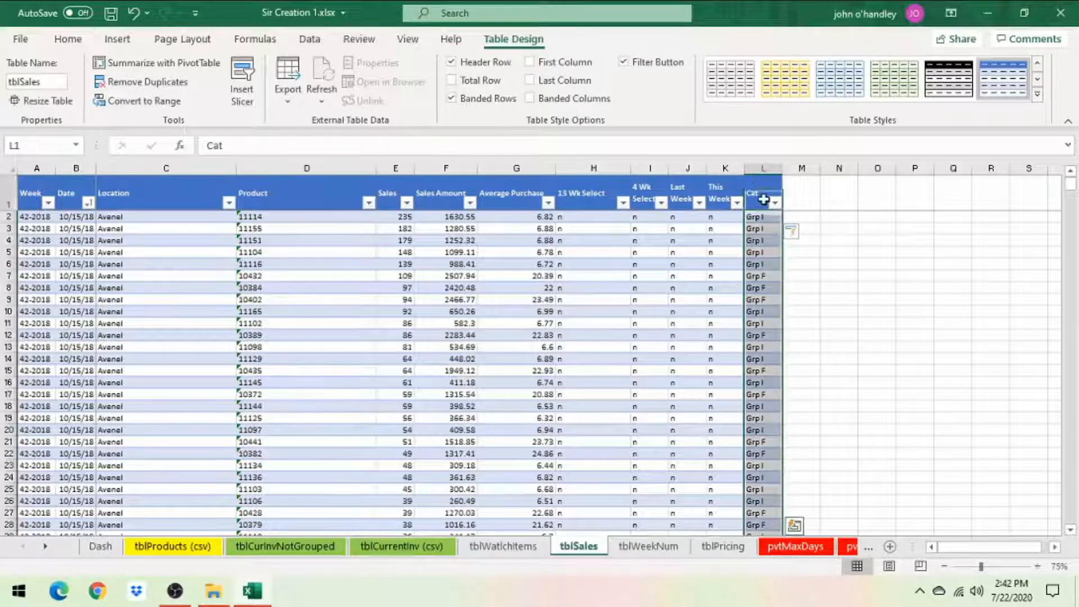
pyautogui.click(774, 205)
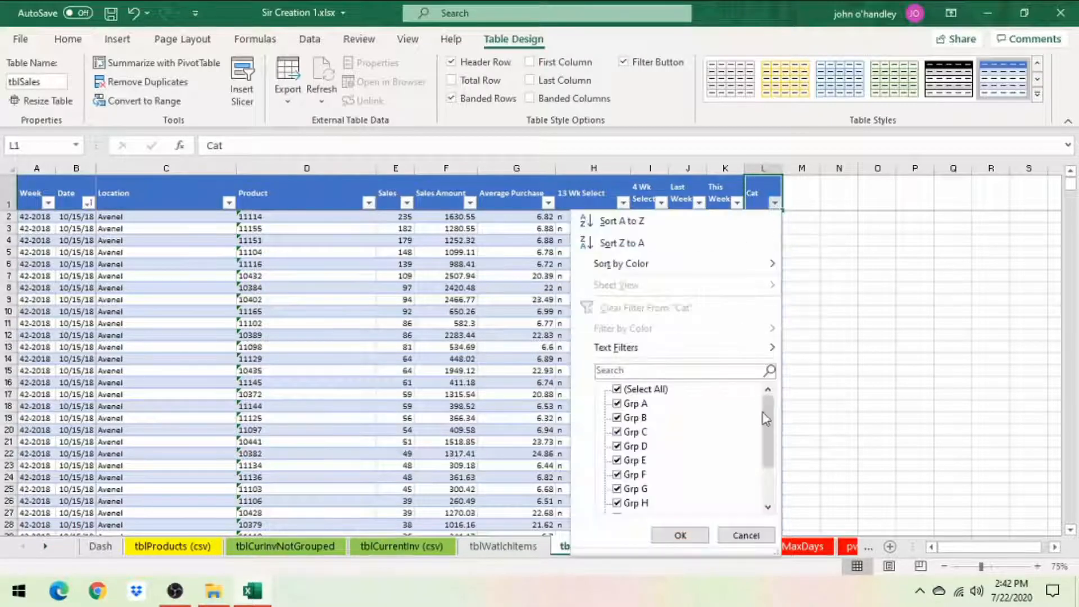
pyautogui.moveTo(766, 419)
pyautogui.mouseDown()
pyautogui.moveTo(760, 476)
pyautogui.moveTo(765, 406)
pyautogui.mouseUp()
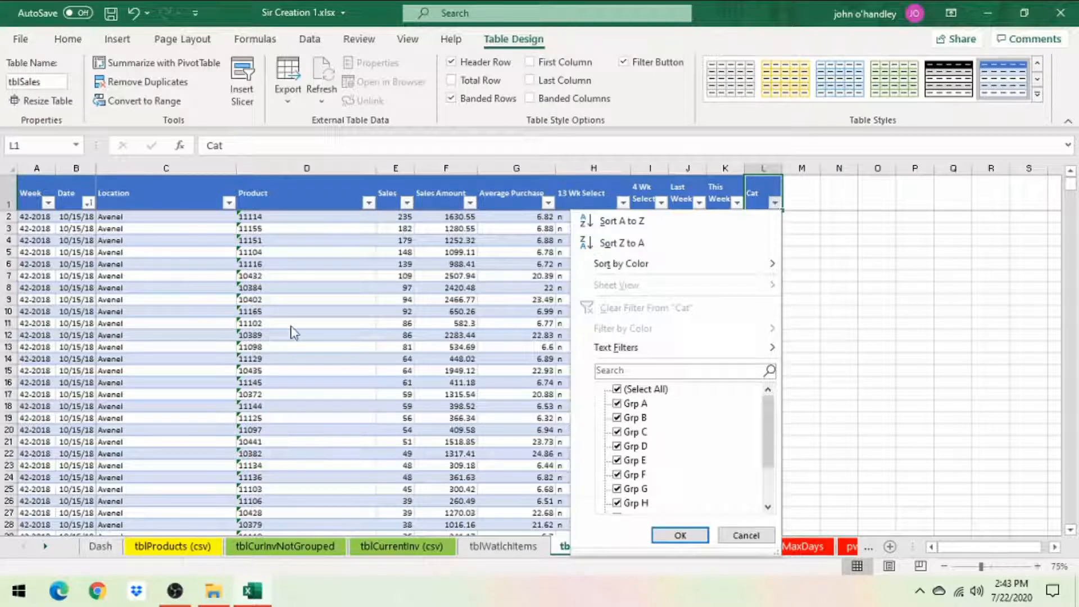
pyautogui.click(740, 536)
# Insert a PivotTable based on tblSales on a new worksheet.
pyautogui.click(762, 227)
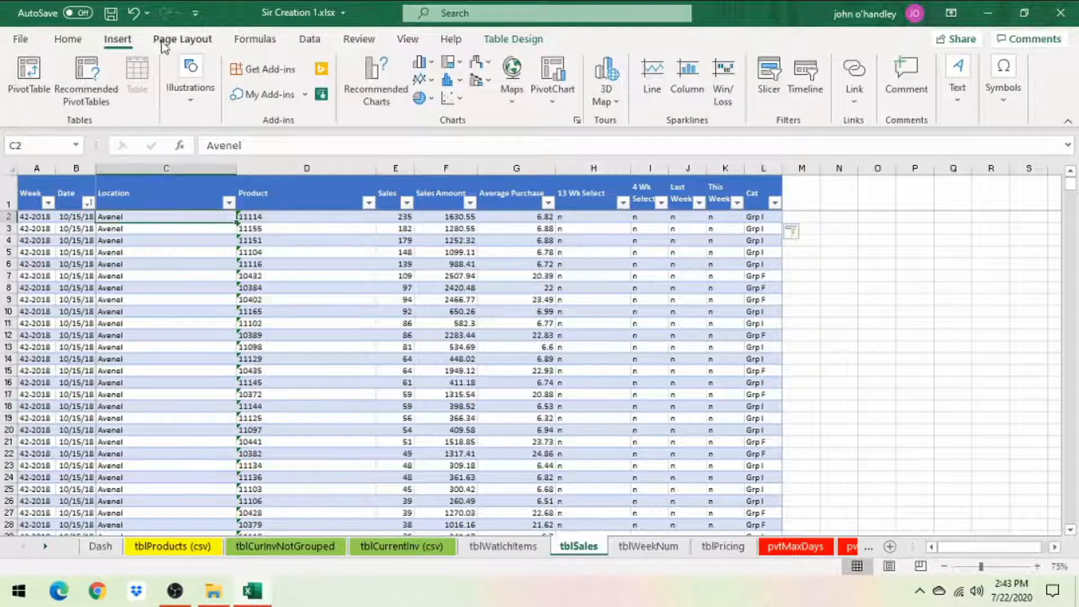
pyautogui.click(29, 76)
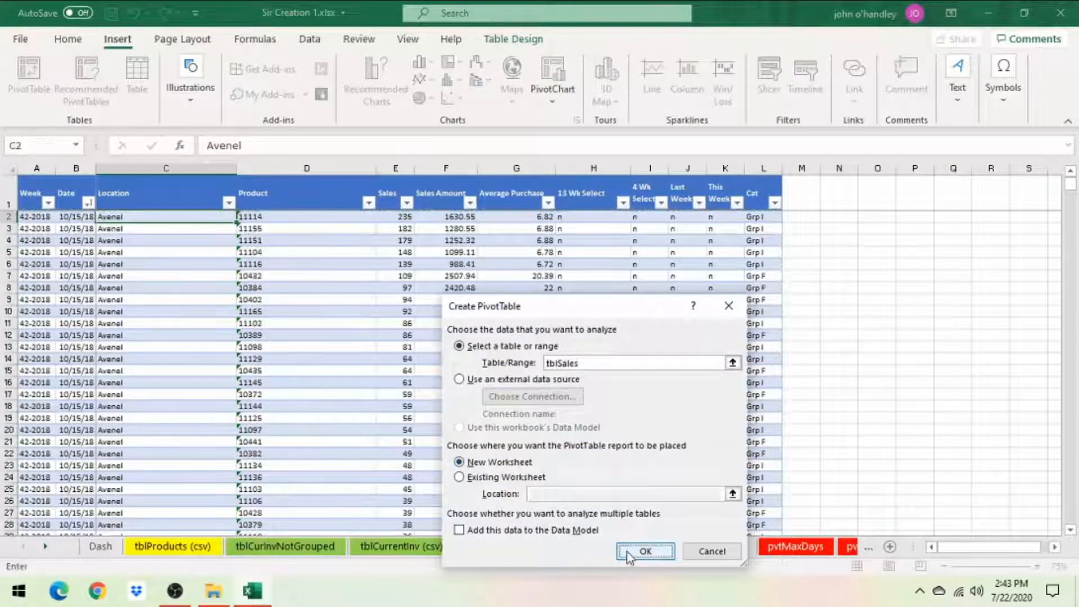
pyautogui.click(645, 551)
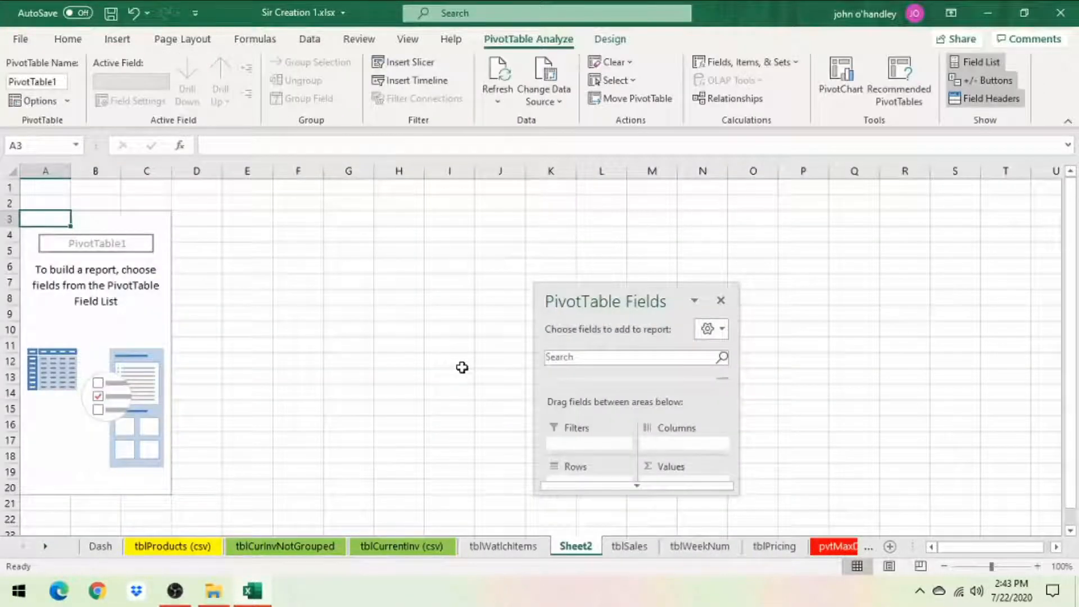
# Enlarge the field list and add 13 Wk Select as a report filter of the PivotTable.
pyautogui.moveTo(615, 285); pyautogui.dragTo(621, 119)
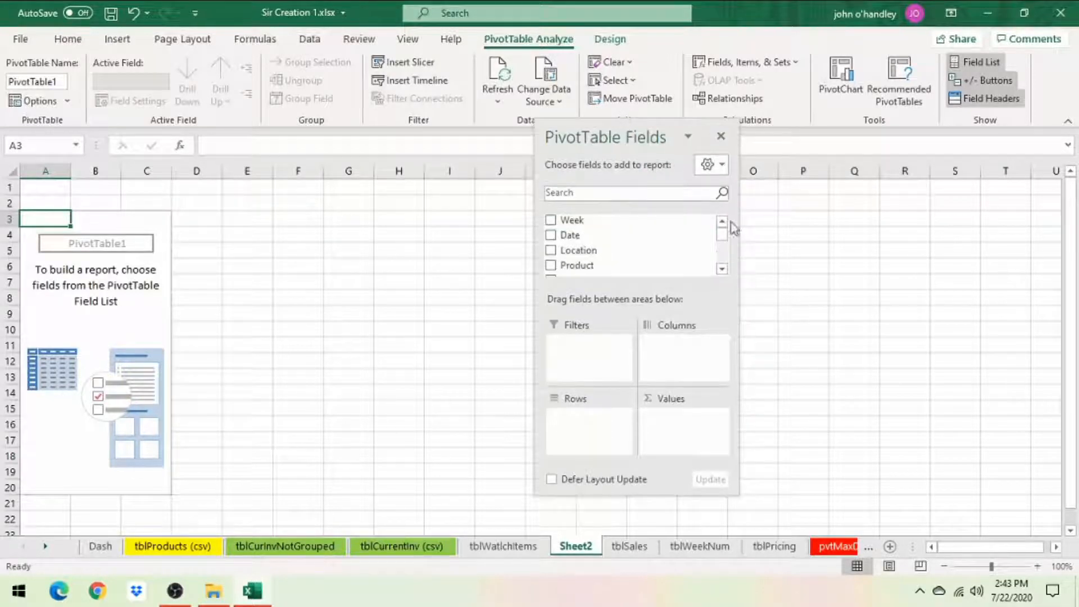
pyautogui.scroll(-5, 723, 251)
pyautogui.scroll(2, 722, 247)
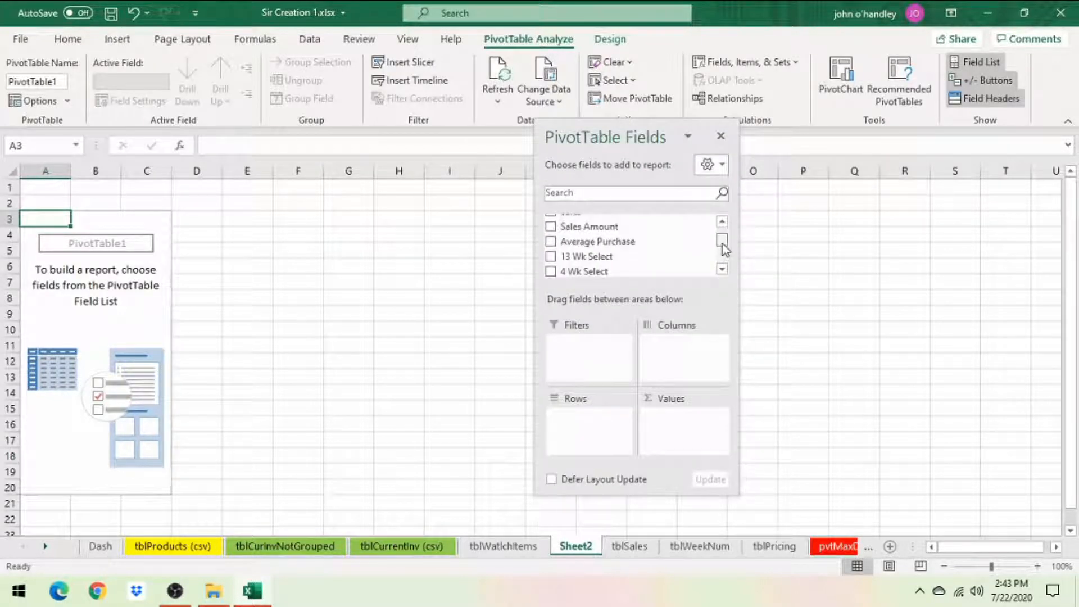
pyautogui.moveTo(602, 257); pyautogui.dragTo(600, 356)
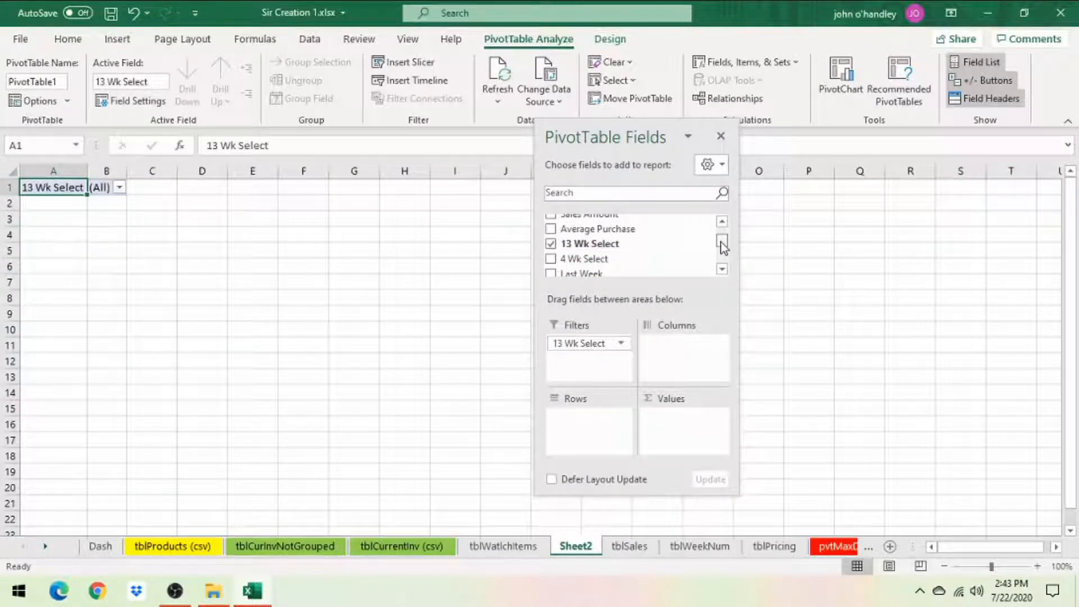
# Add Category as the row field of the PivotTable and close the field list.
pyautogui.moveTo(721, 242); pyautogui.dragTo(721, 233)
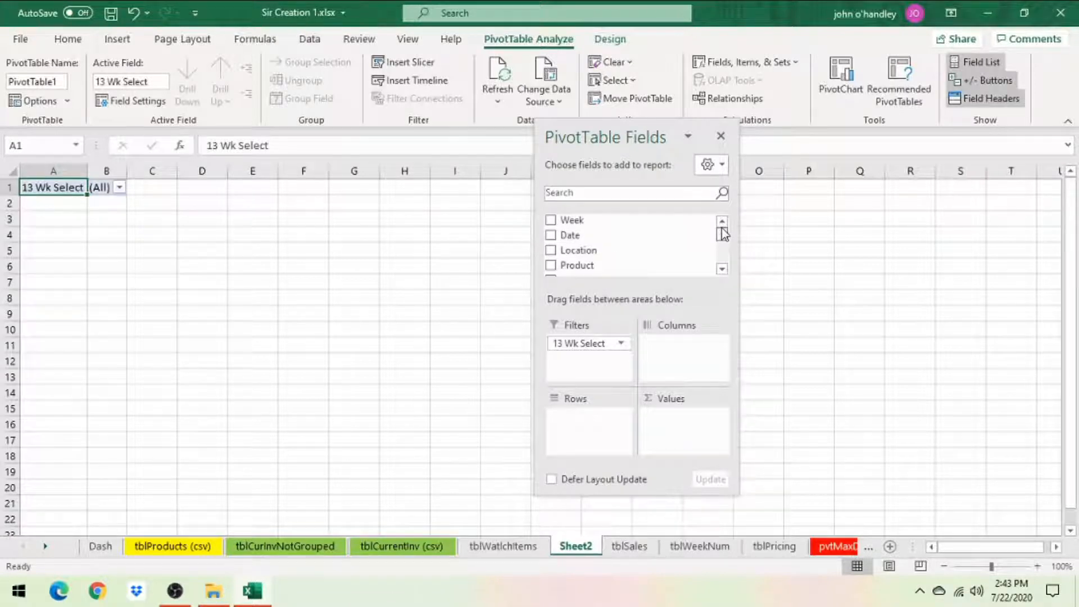
pyautogui.moveTo(722, 232); pyautogui.dragTo(725, 264)
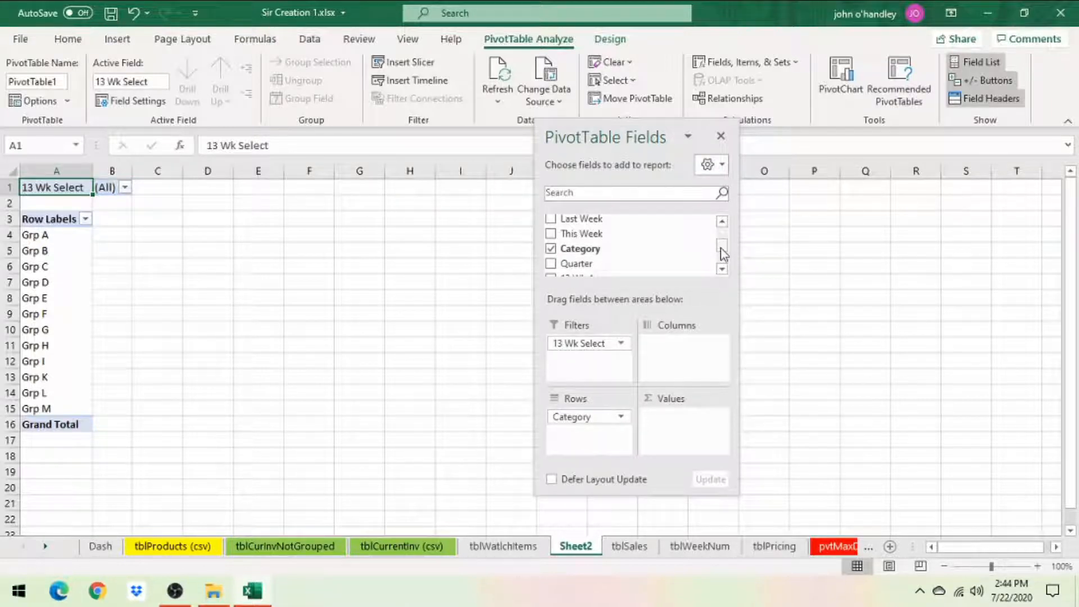
pyautogui.click(721, 137)
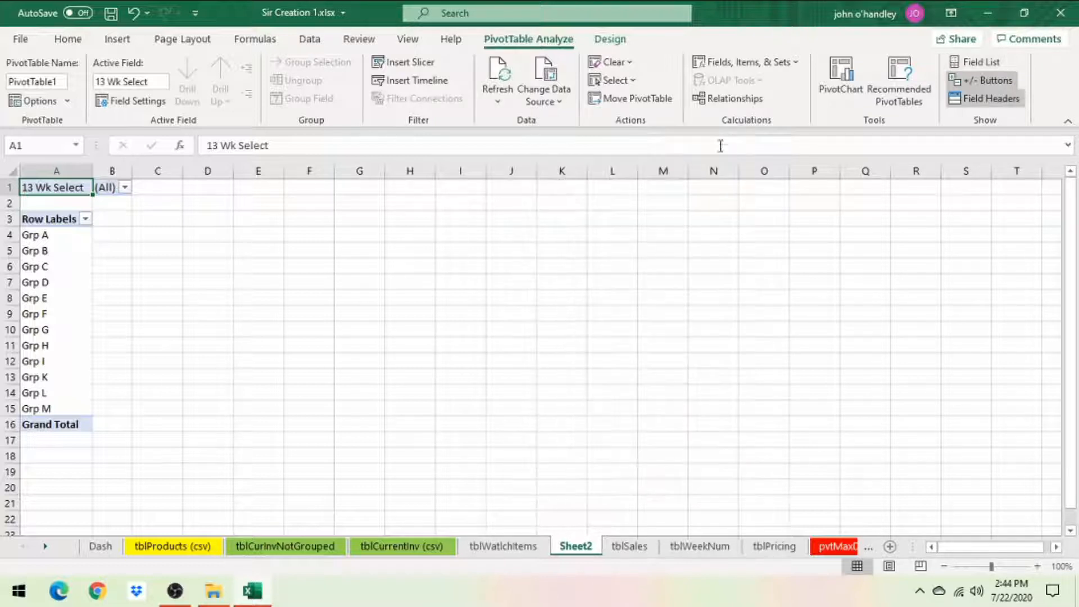
# Add a calculated field named clc 13 wk tot Dollars with the formula 'Sales Amount'/13 to the PivotTable.
pyautogui.click(53, 235)
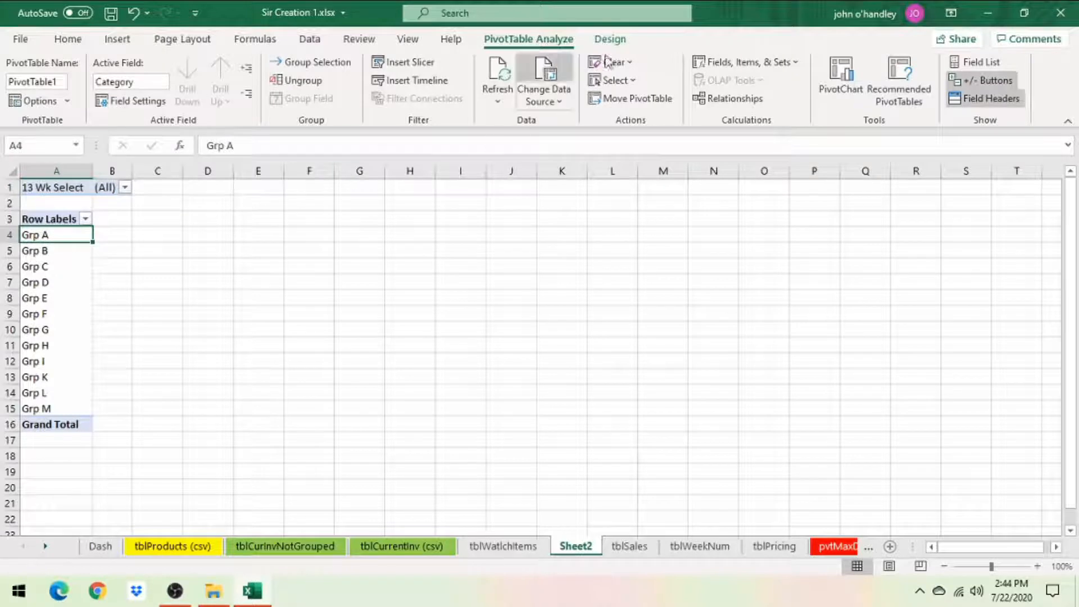
pyautogui.click(729, 63)
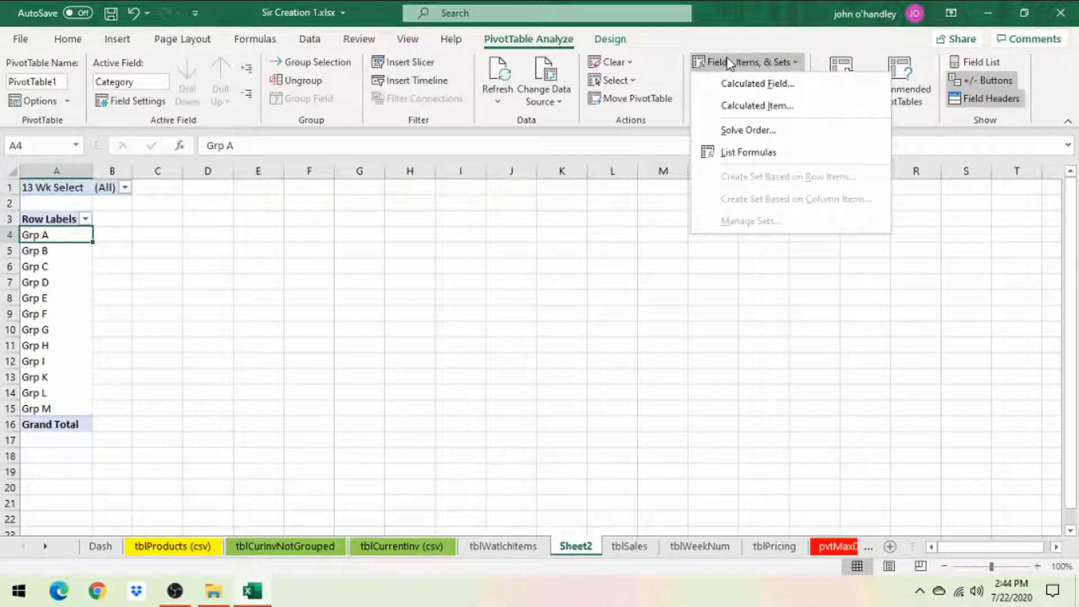
pyautogui.click(753, 83)
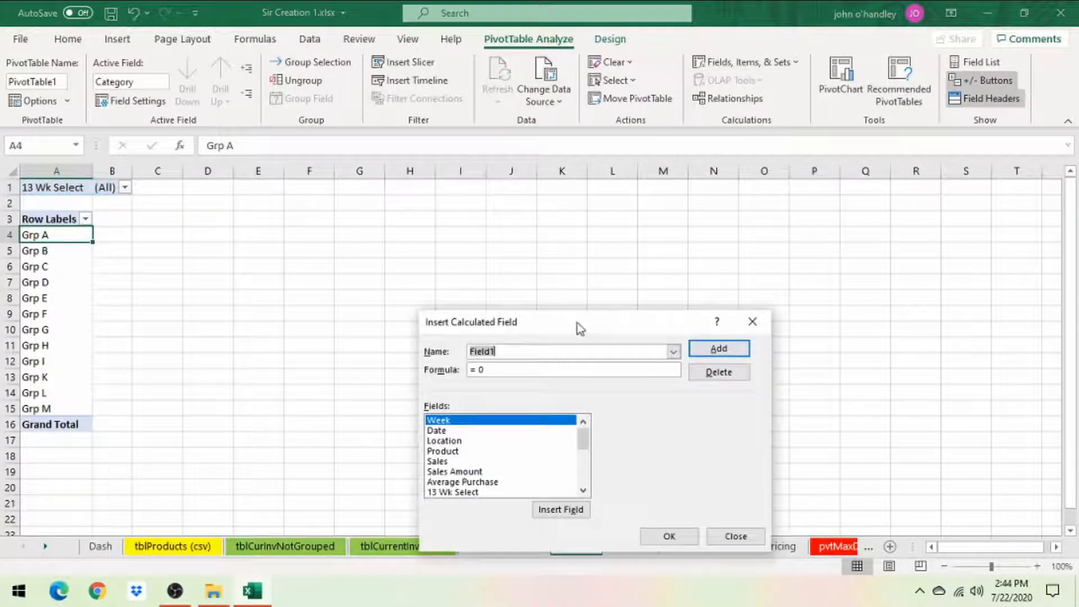
pyautogui.moveTo(578, 323); pyautogui.dragTo(584, 250)
pyautogui.write('d')
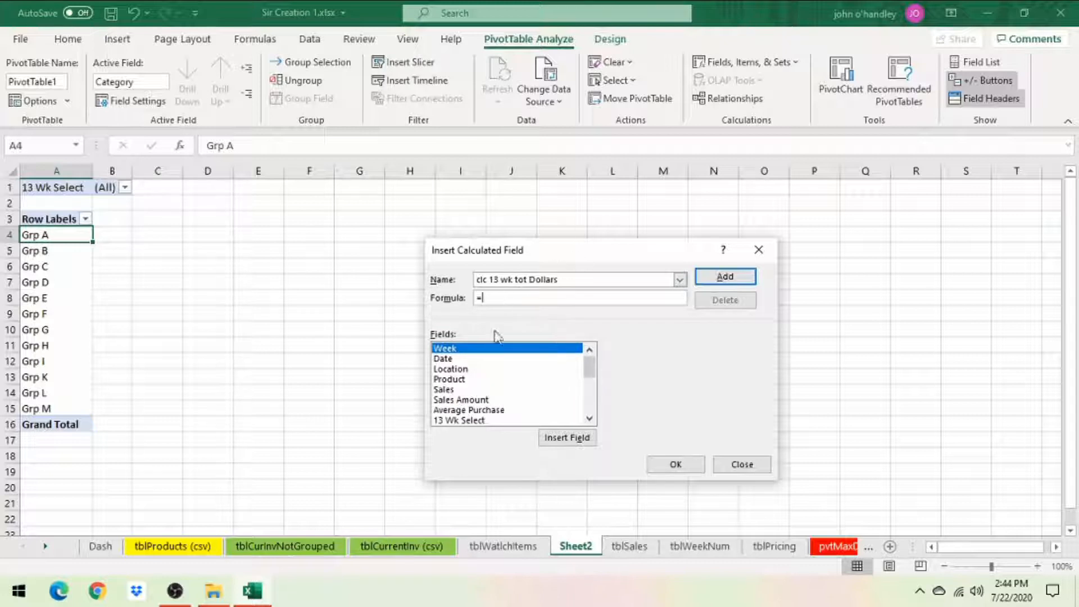
pyautogui.doubleClick(460, 399)
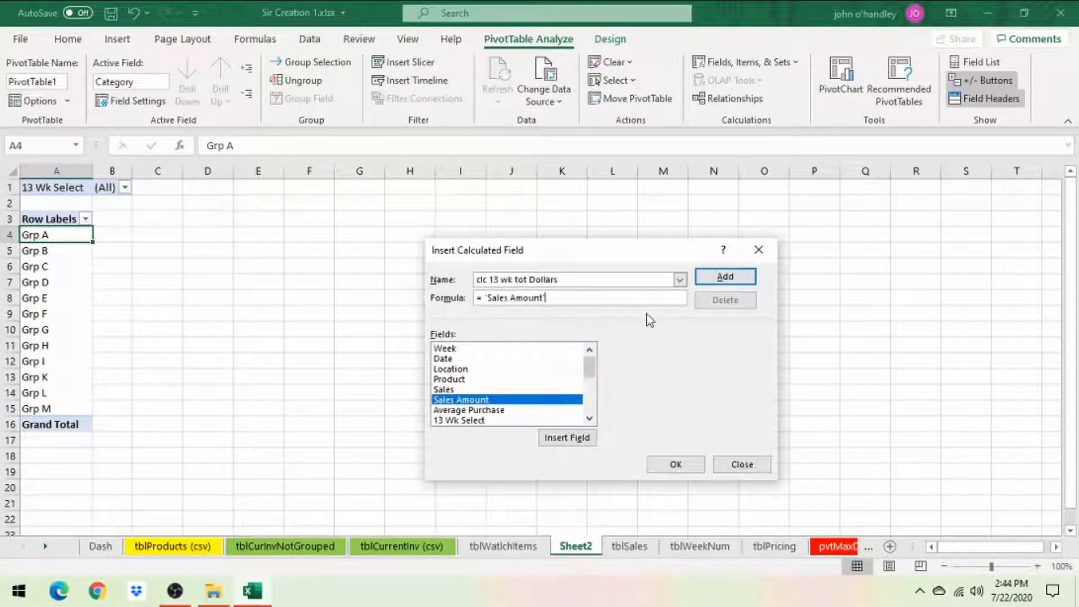
pyautogui.write('/13')
pyautogui.click(675, 464)
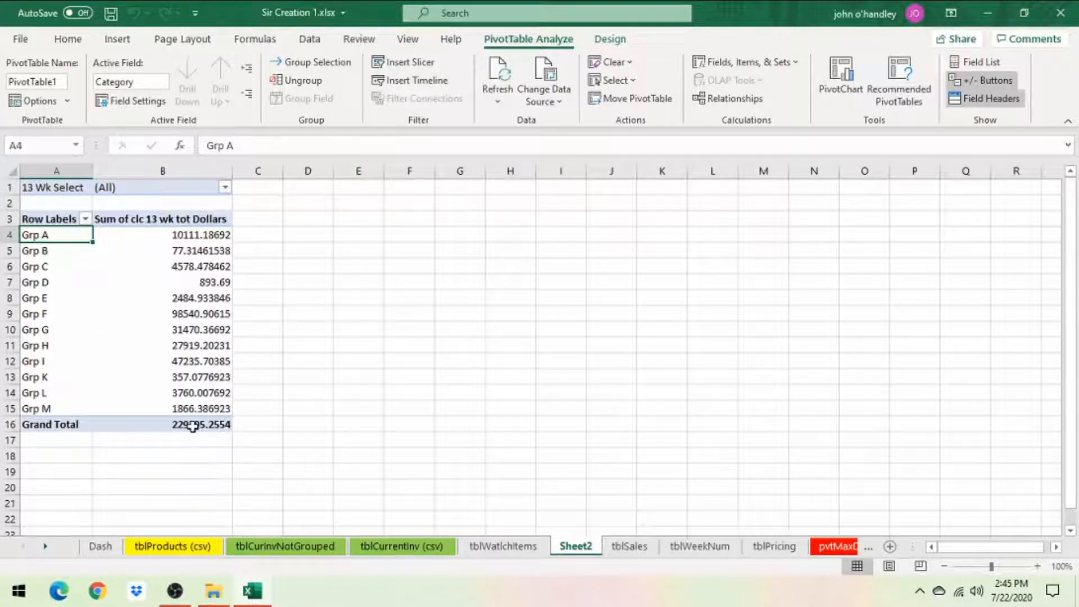
# Filter the PivotTable's 13 Wk Select to y and check the grand total.
pyautogui.click(193, 423)
pyautogui.click(225, 187)
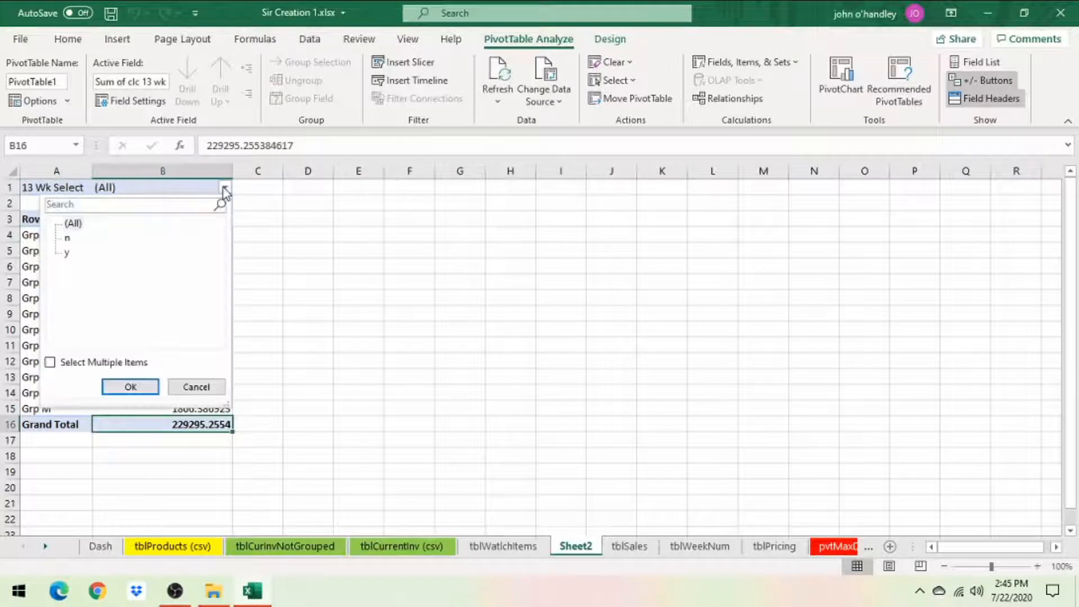
pyautogui.click(67, 253)
pyautogui.click(112, 387)
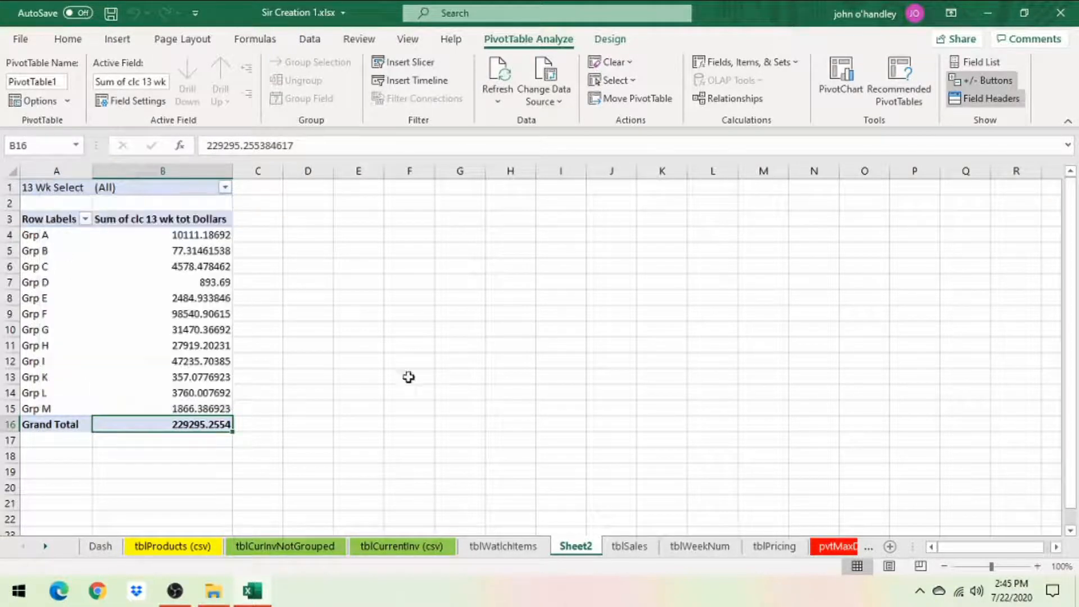
pyautogui.click(215, 409)
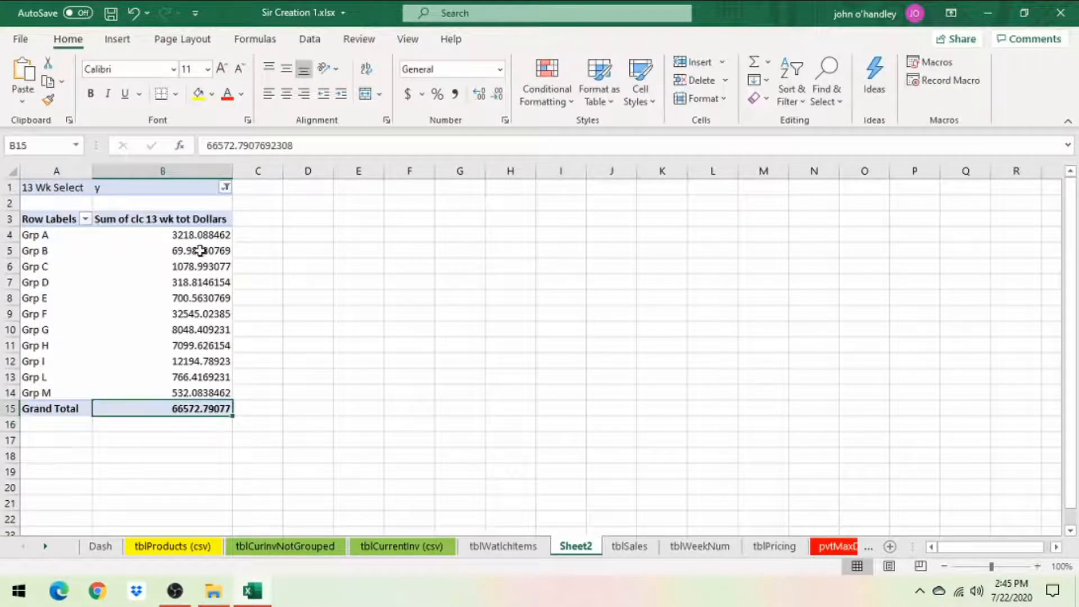
# Narrow column B and copy the whole 13-week PivotTable in A1:B15, including its report filter.
pyautogui.click(185, 235)
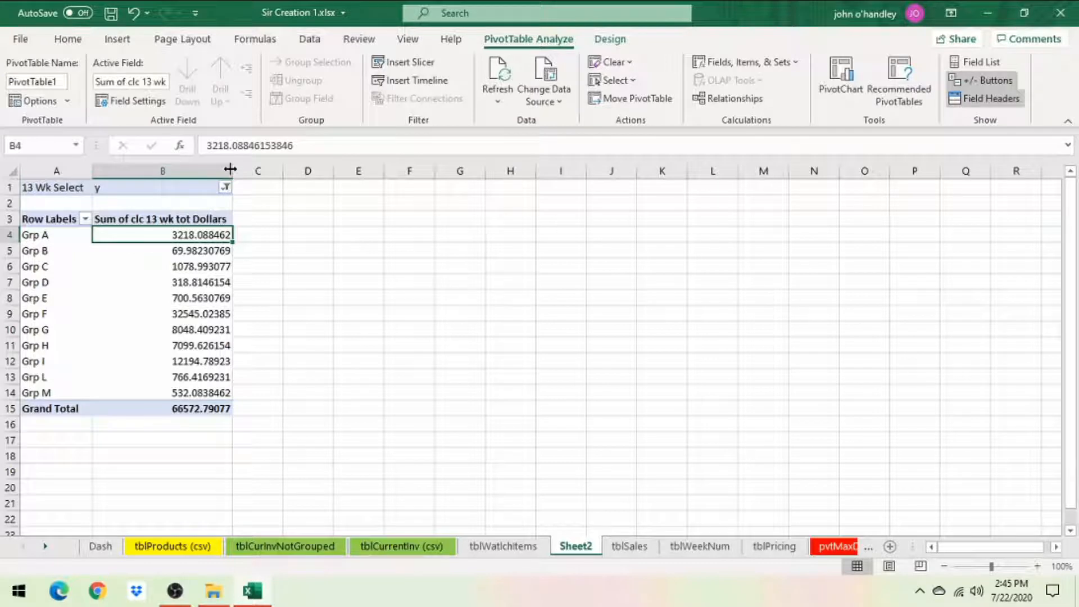
pyautogui.moveTo(231, 176); pyautogui.dragTo(176, 187)
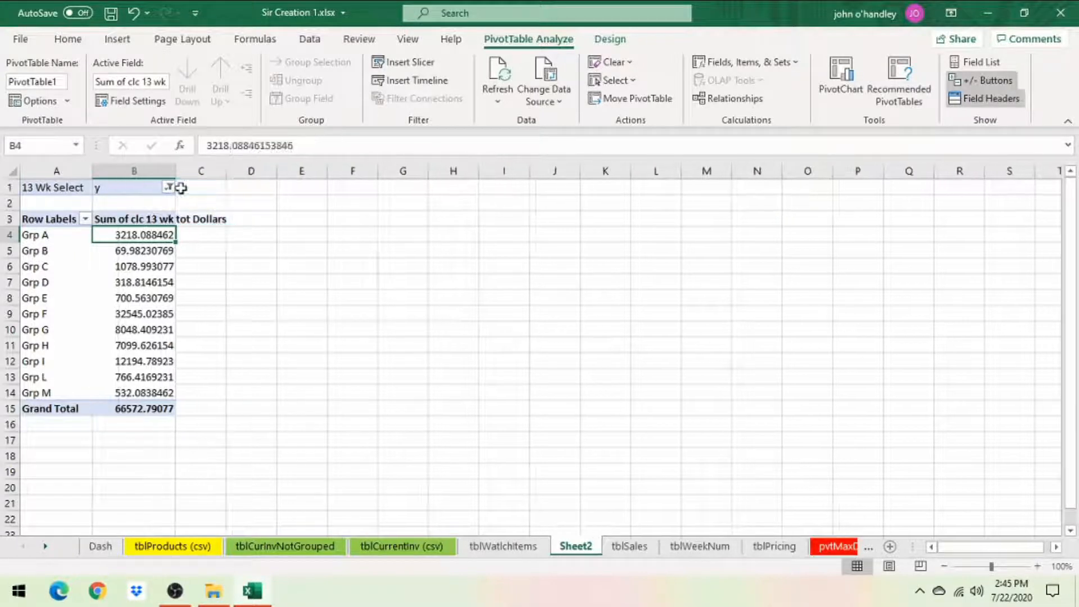
pyautogui.click(56, 190)
pyautogui.hotkey('shift', 'Right')
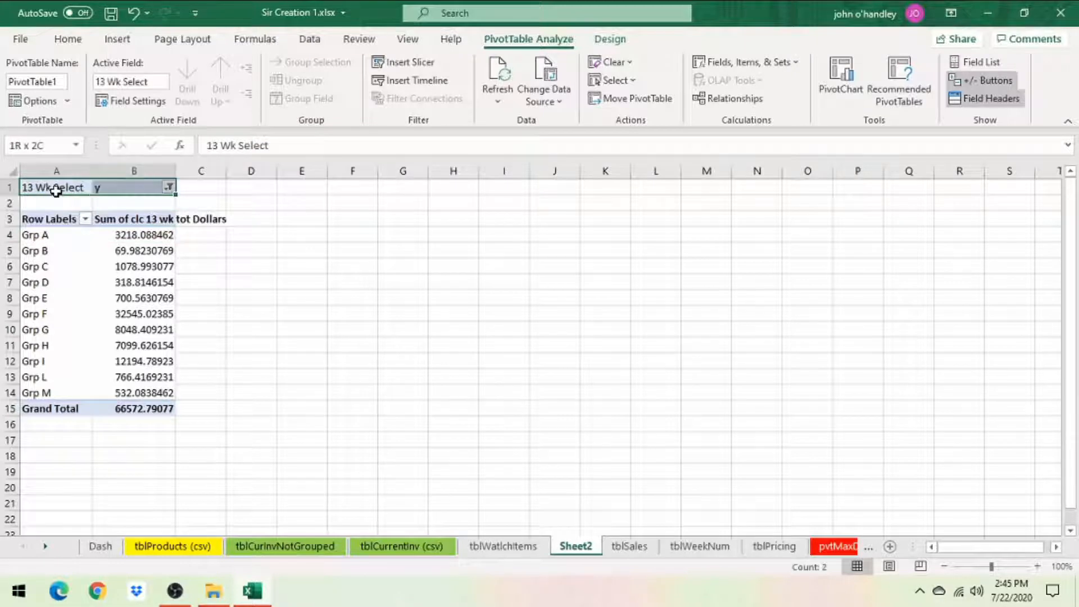
pyautogui.hotkey('shift', 'Down')
pyautogui.hotkey('shift', 'Down')
pyautogui.hotkey('shift', 'Down')
pyautogui.hotkey('shift', 'Down')
pyautogui.hotkey('shift', 'Down')
pyautogui.hotkey('shift', 'Down')
pyautogui.hotkey('shift', 'Down')
pyautogui.hotkey('shift', 'Down')
pyautogui.hotkey('shift', 'Down')
pyautogui.hotkey('shift', 'Down')
pyautogui.hotkey('shift', 'Down')
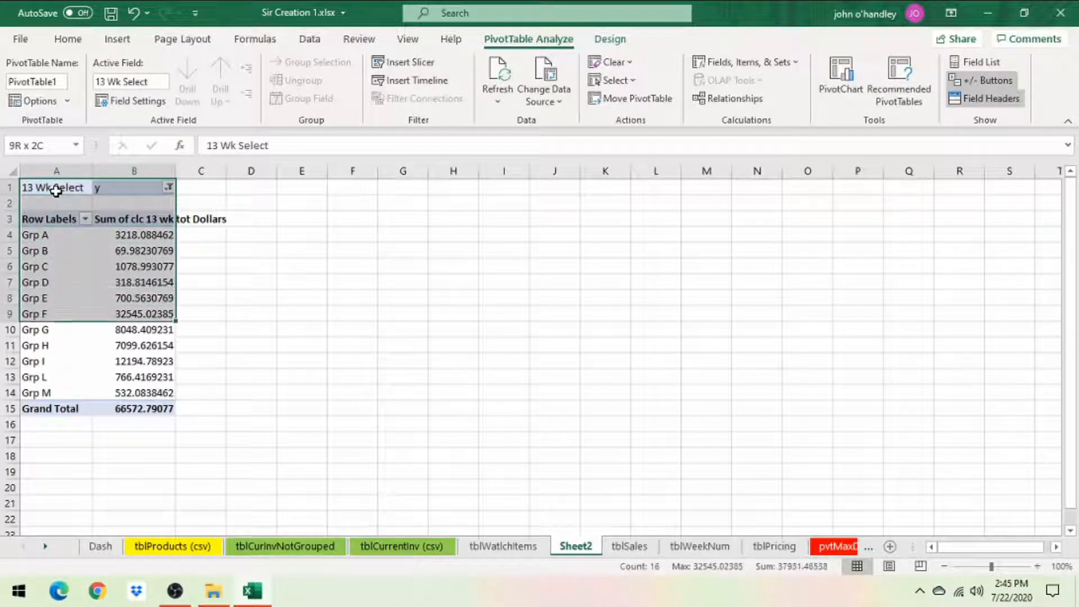
pyautogui.hotkey('shift', 'Down')
pyautogui.hotkey('shift', 'Down')
pyautogui.hotkey('shift', 'Down')
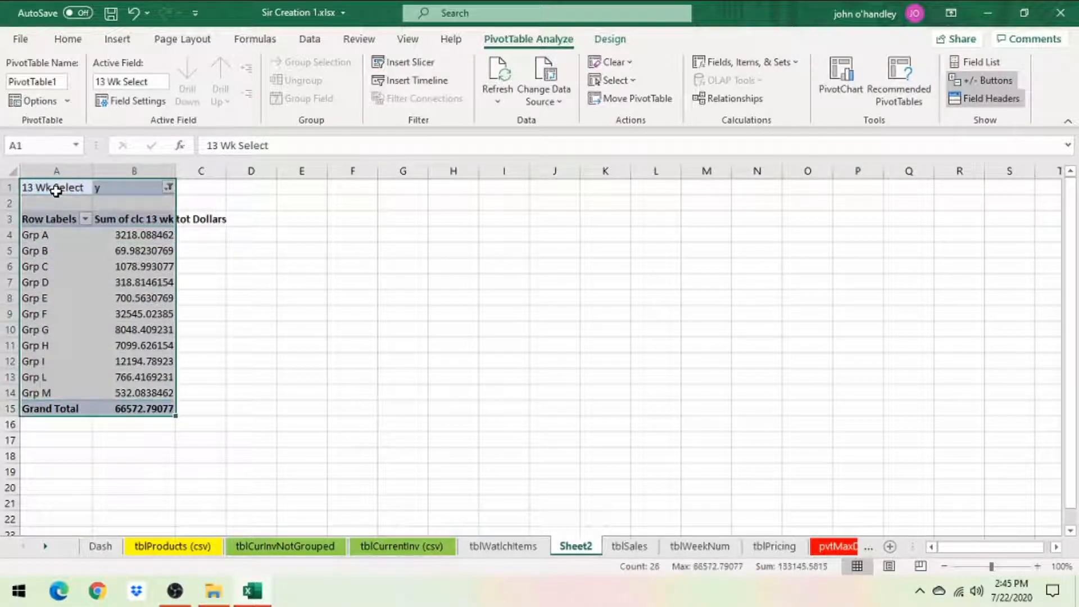
pyautogui.hotkey('ctrl', 'c')
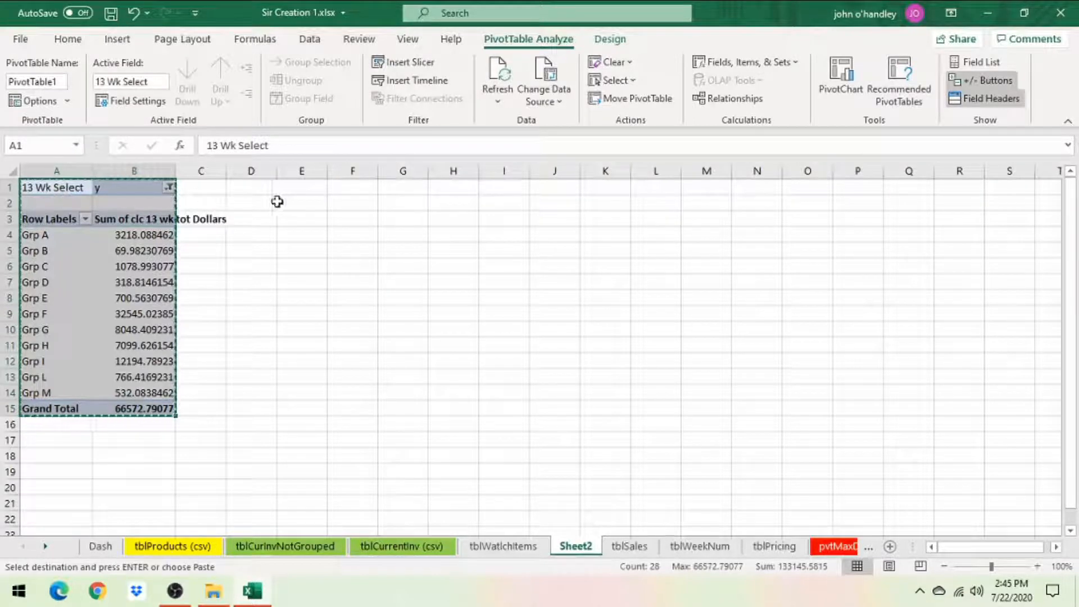
# Paste the copied PivotTable at cell D1 and widen columns D and E.
pyautogui.click(252, 185)
pyautogui.rightClick(252, 185)
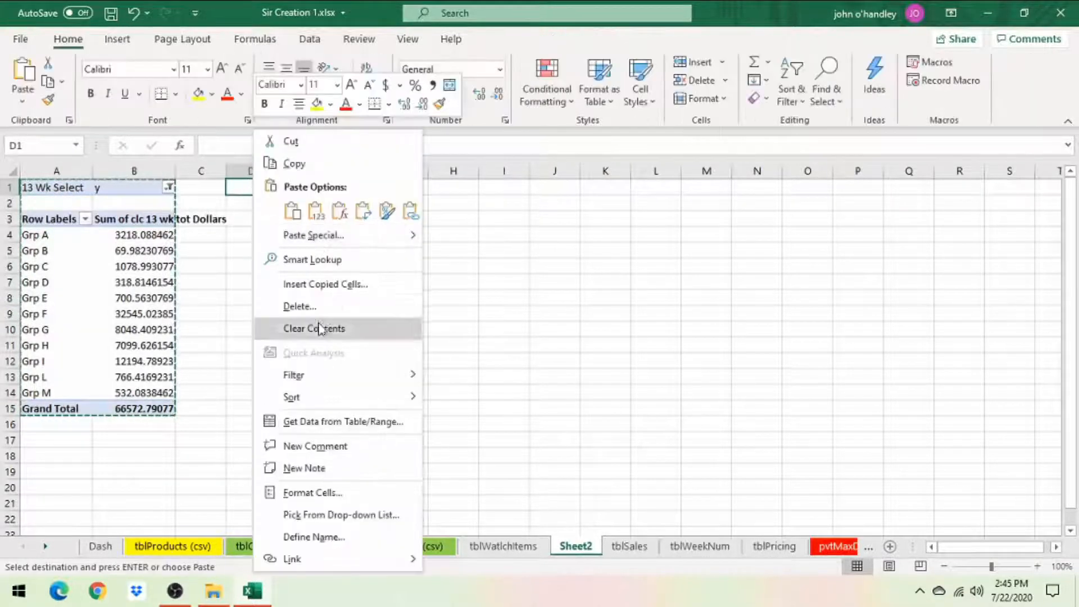
pyautogui.click(292, 211)
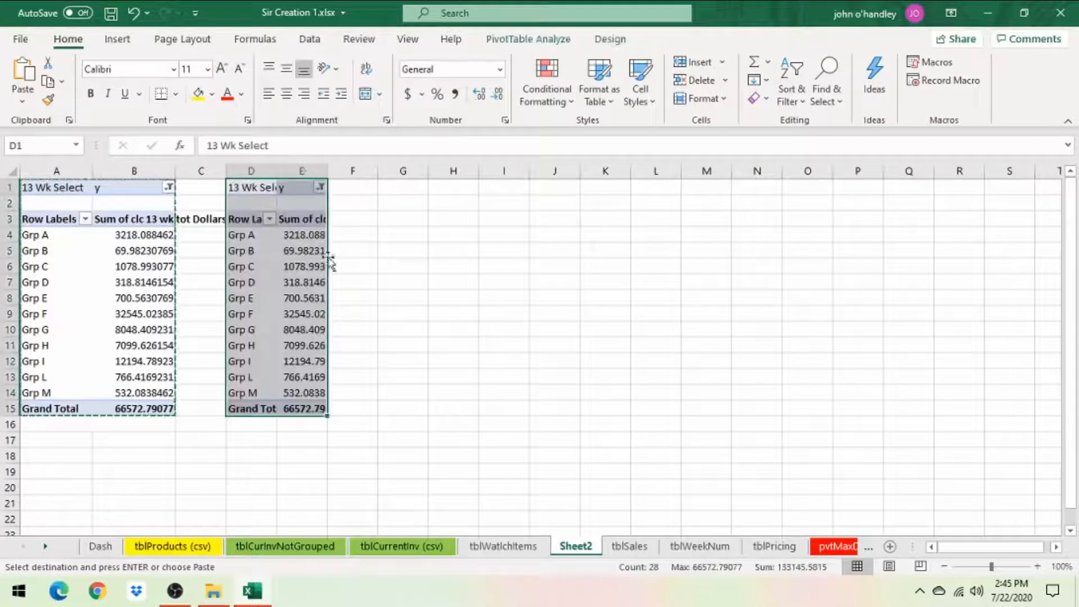
pyautogui.moveTo(328, 171); pyautogui.dragTo(382, 171)
pyautogui.moveTo(278, 170); pyautogui.dragTo(291, 170)
# Replace 13 Wk Select with 4 Wk Select as the report filter of the PivotTable at D1 and close the field list.
pyautogui.click(339, 187)
pyautogui.rightClick(340, 187)
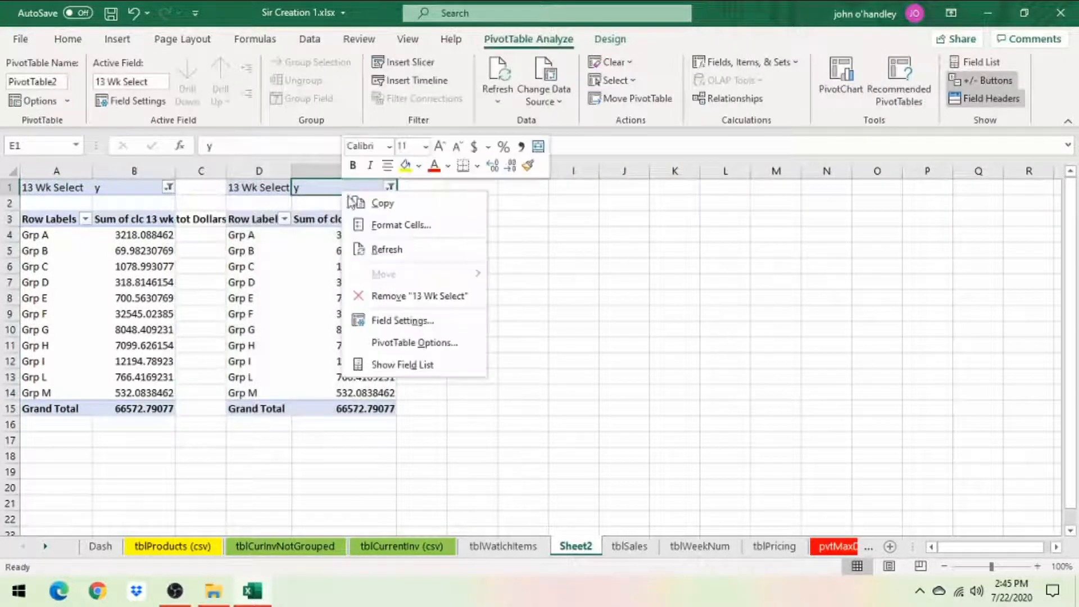
pyautogui.click(392, 364)
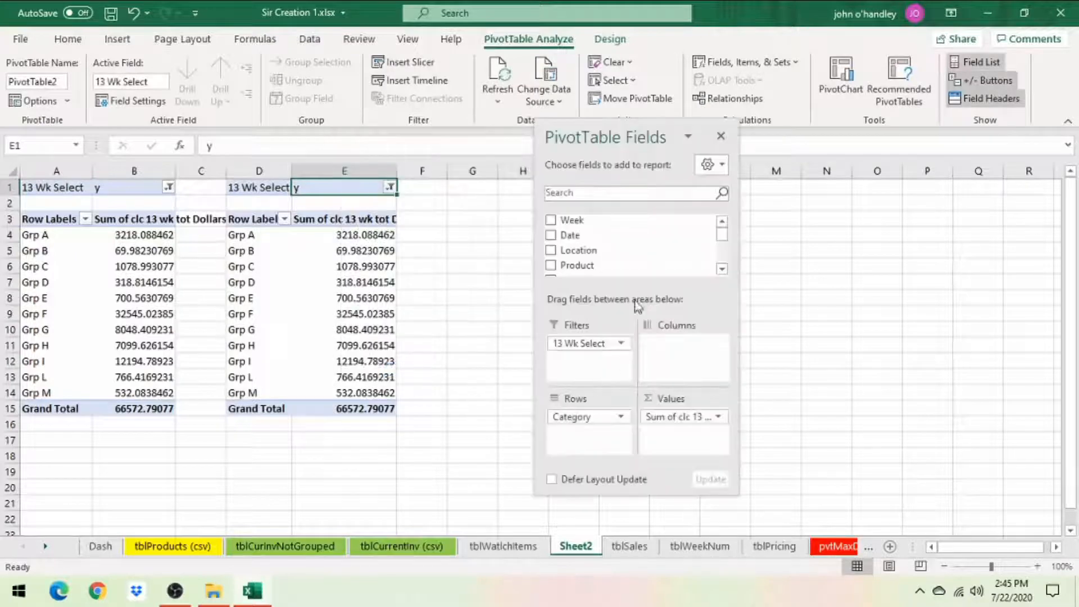
pyautogui.moveTo(722, 239); pyautogui.dragTo(723, 248)
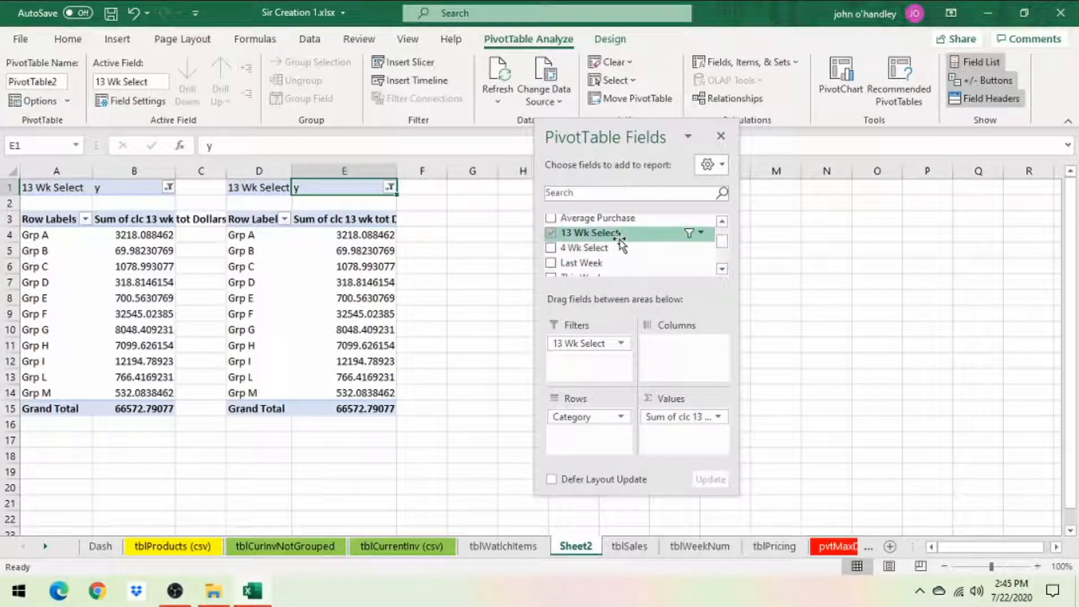
pyautogui.click(551, 233)
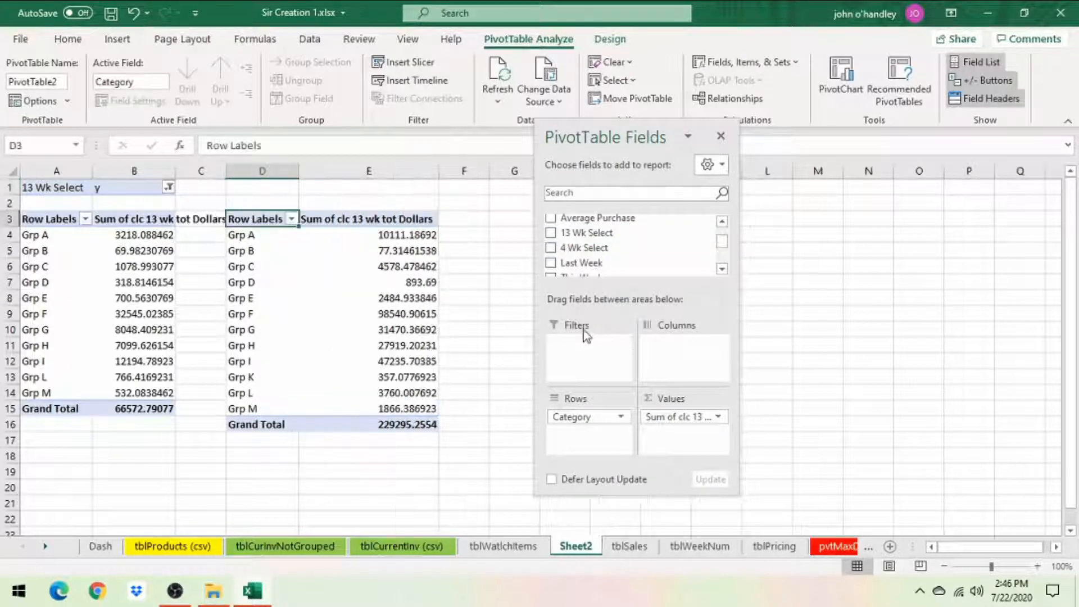
pyautogui.moveTo(590, 245); pyautogui.dragTo(597, 360)
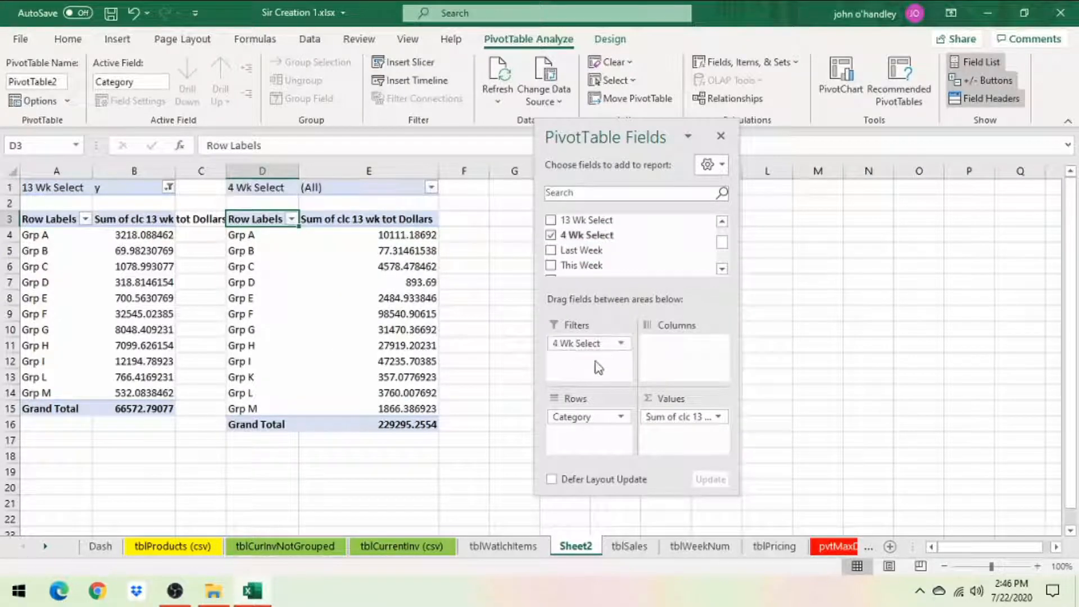
pyautogui.click(721, 138)
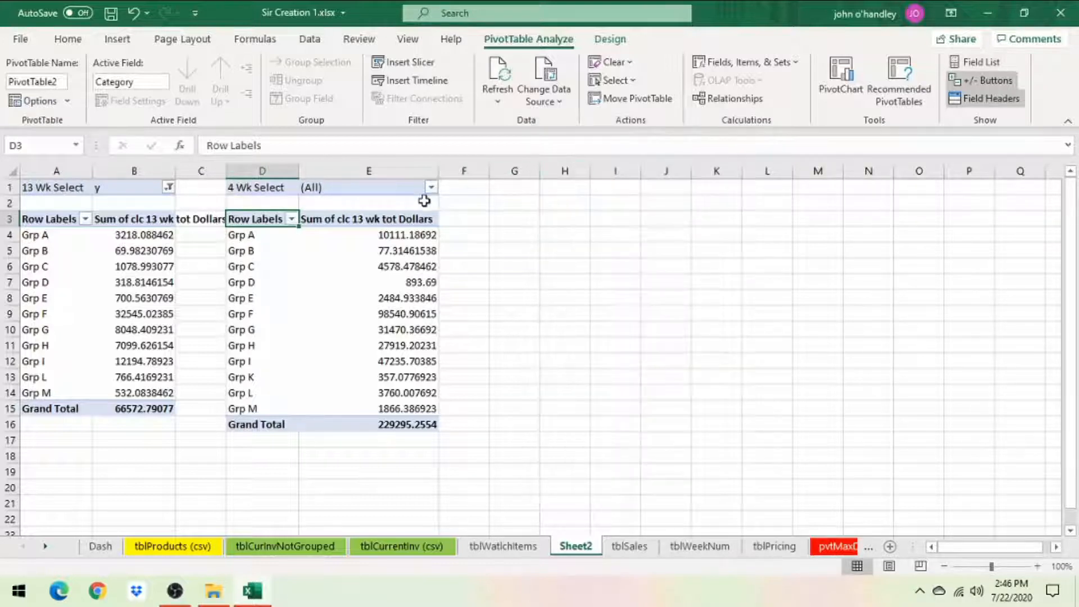
# Filter the second PivotTable's 4 Wk Select to y.
pyautogui.click(431, 187)
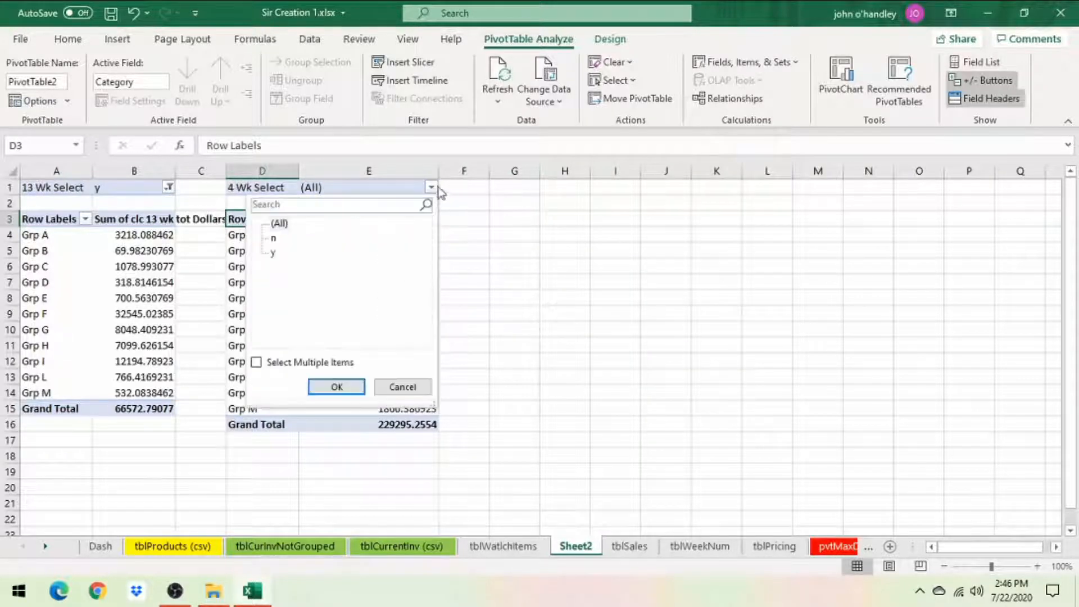
pyautogui.click(273, 256)
pyautogui.click(336, 387)
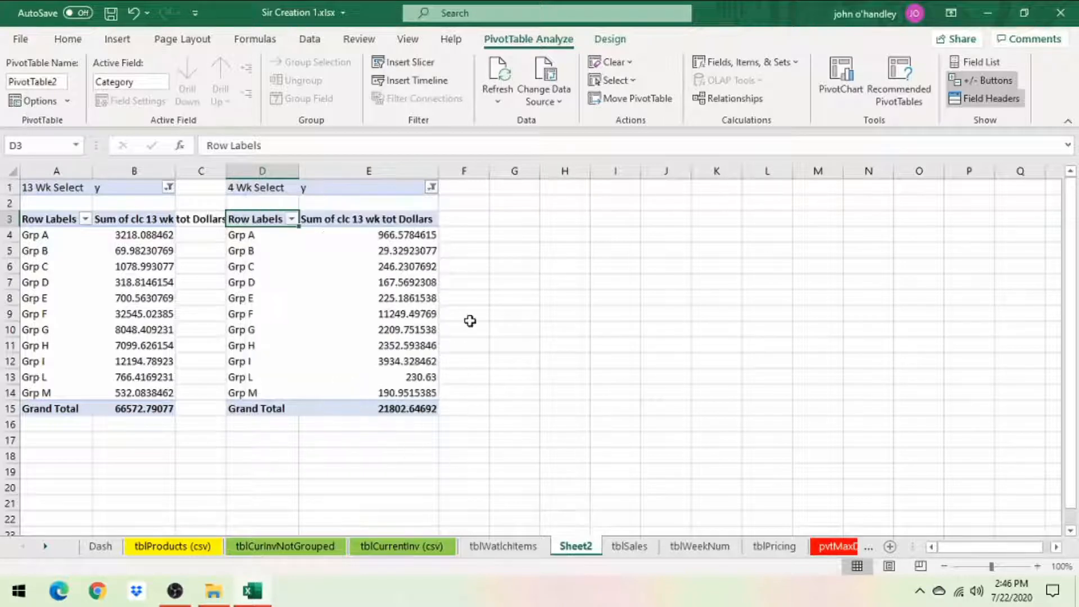
# Remove clc 13 wk tot Dollars from the values of the second PivotTable and close the field list.
pyautogui.click(362, 240)
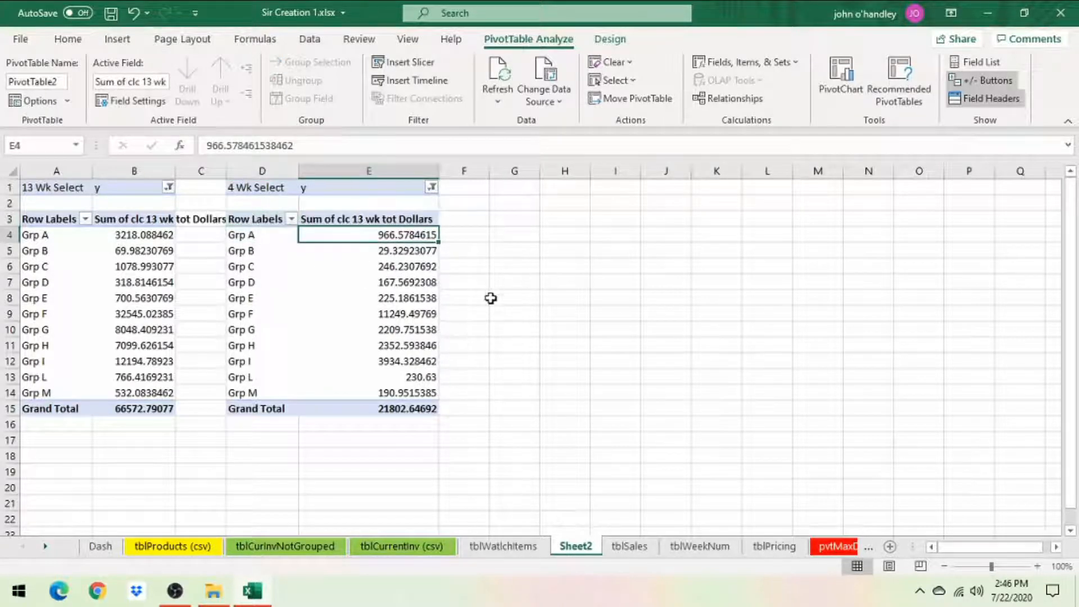
pyautogui.rightClick(376, 236)
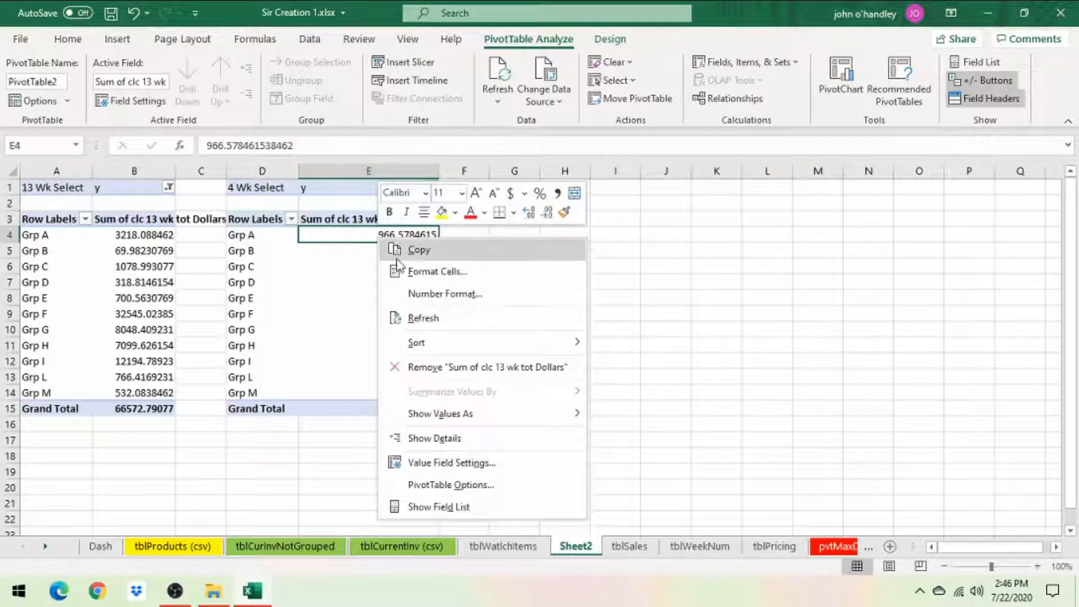
pyautogui.click(356, 234)
pyautogui.rightClick(356, 235)
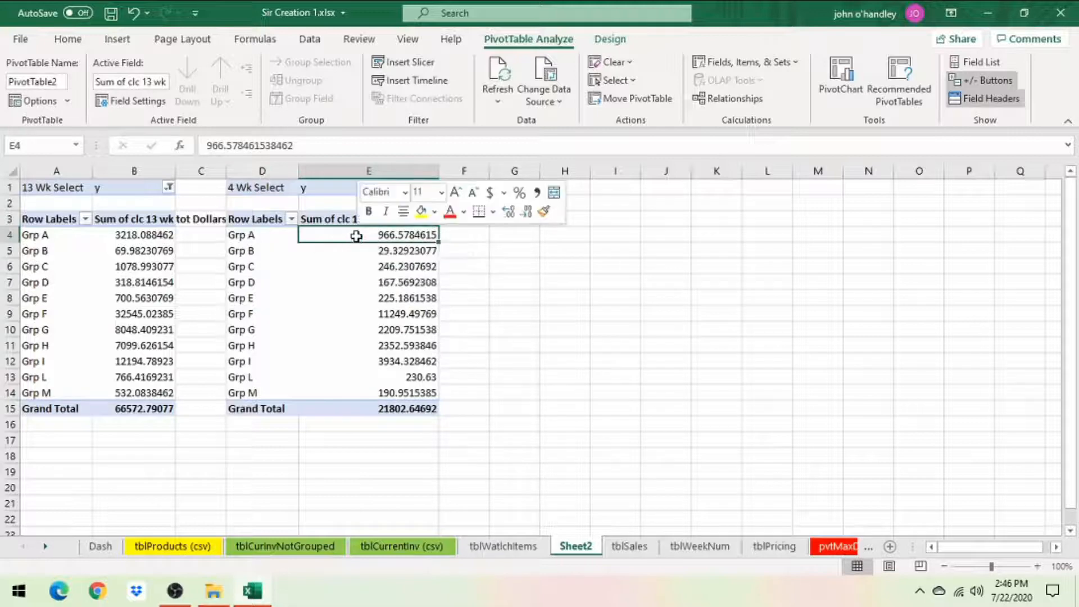
pyautogui.click(447, 507)
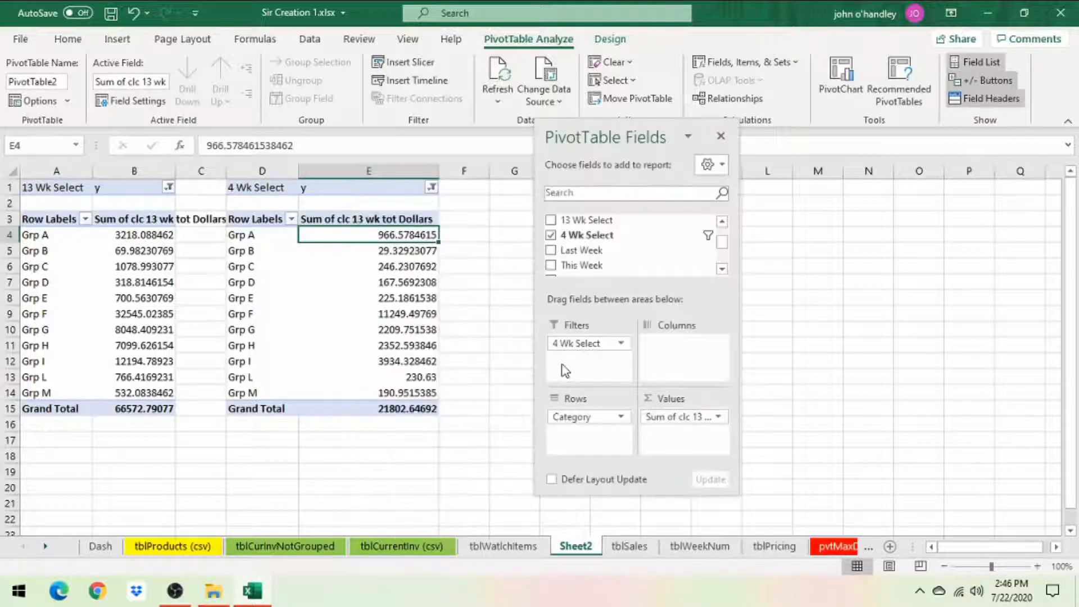
pyautogui.moveTo(719, 241); pyautogui.dragTo(719, 265)
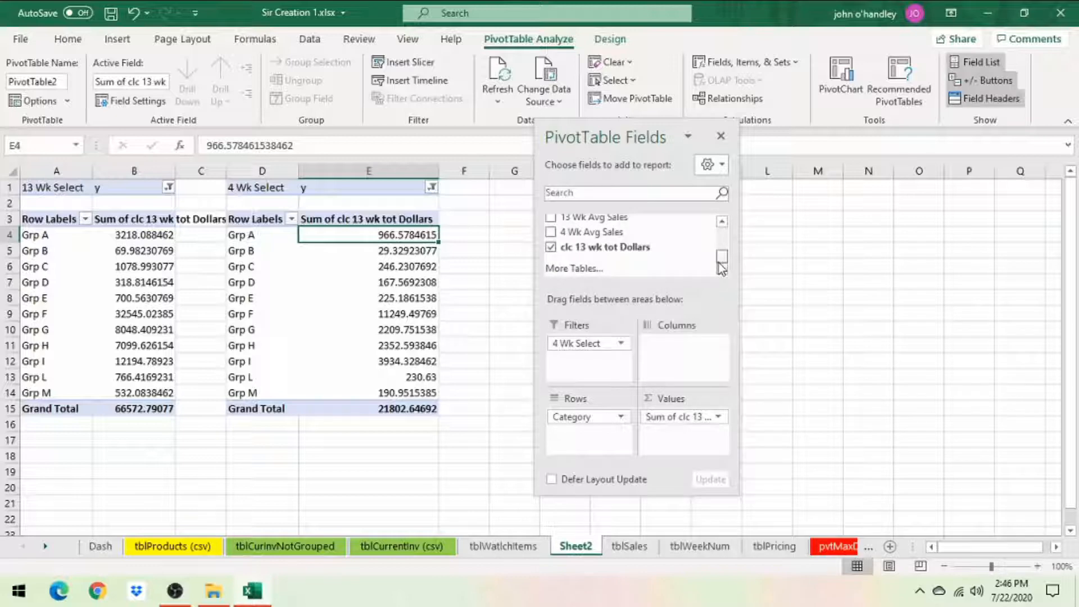
pyautogui.click(552, 252)
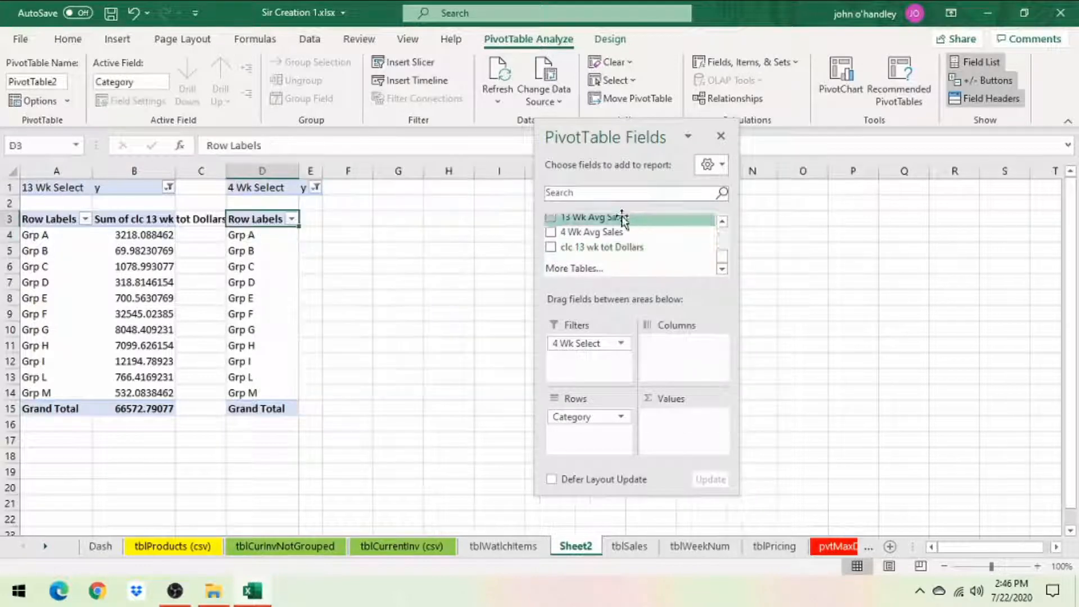
pyautogui.click(720, 136)
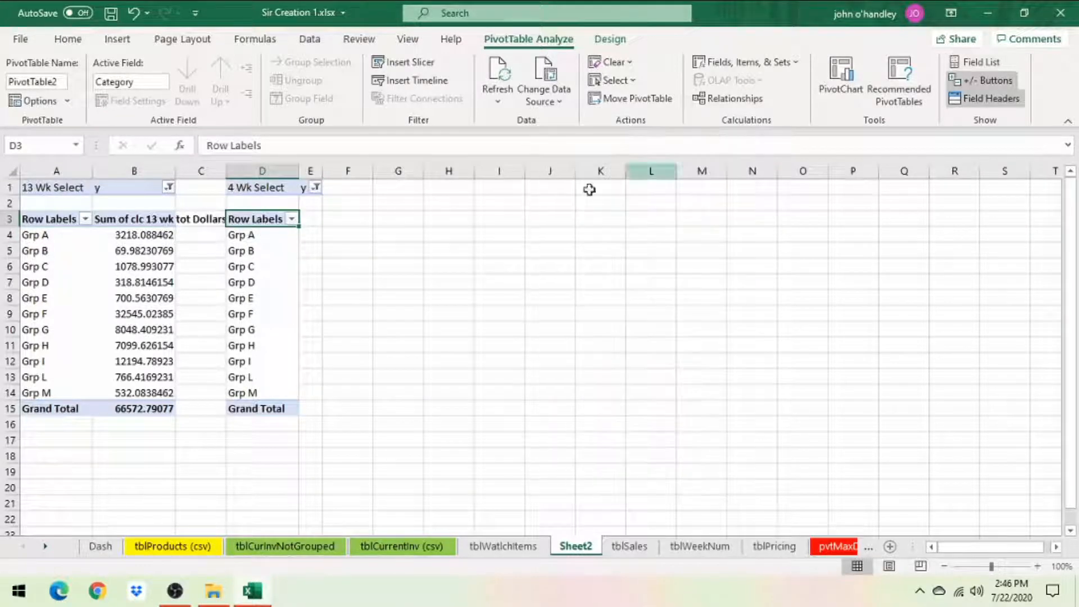
# Add a calculated field named clc 4 wk total Dollars avg with the formula 'Sales Amount'/4 to the second PivotTable.
pyautogui.click(757, 64)
pyautogui.click(751, 87)
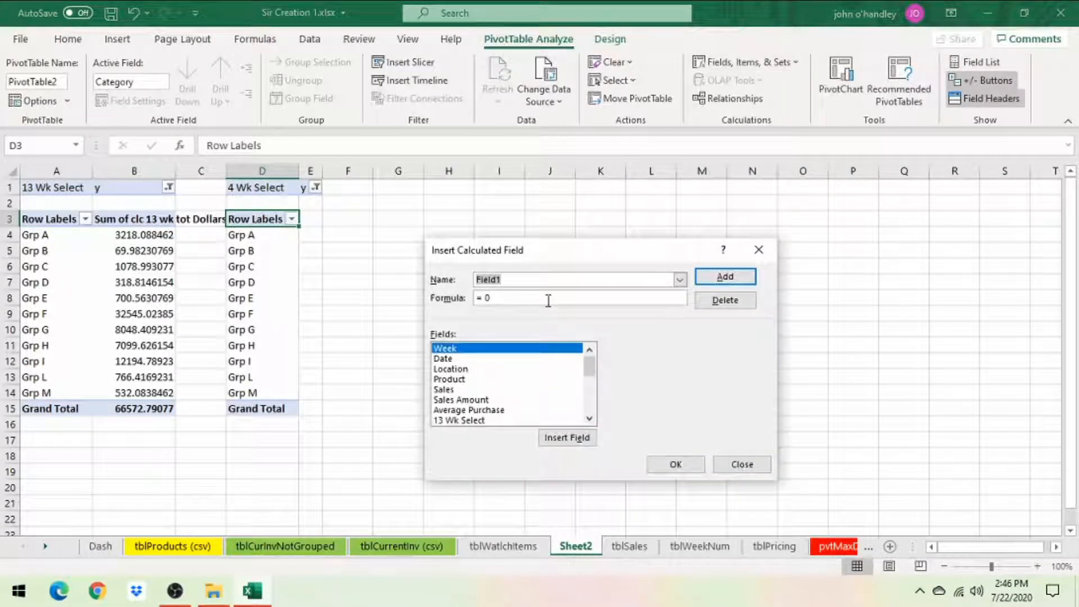
pyautogui.write('d')
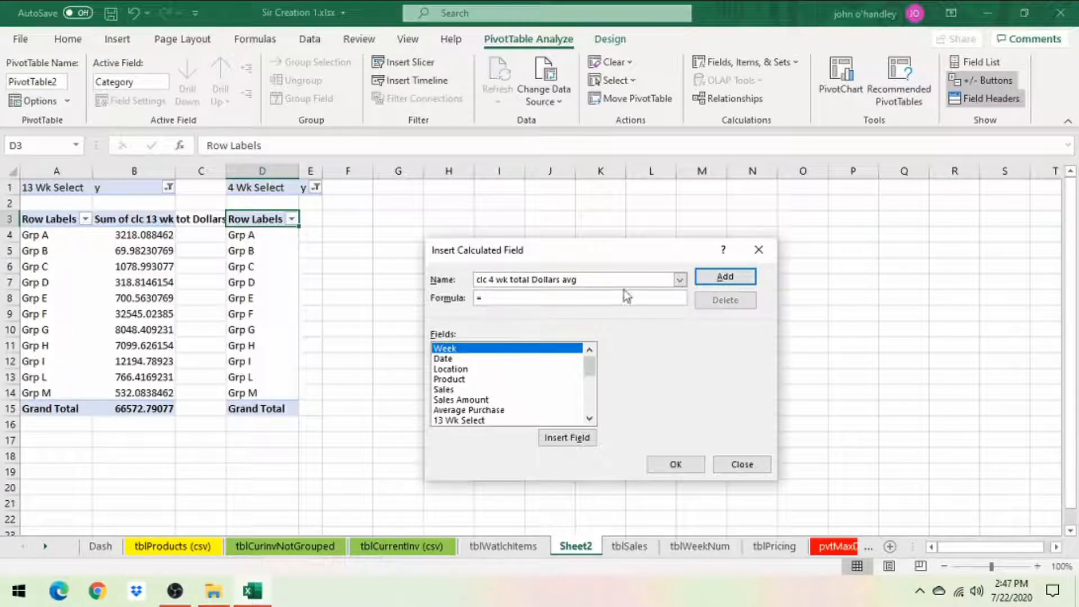
pyautogui.doubleClick(478, 400)
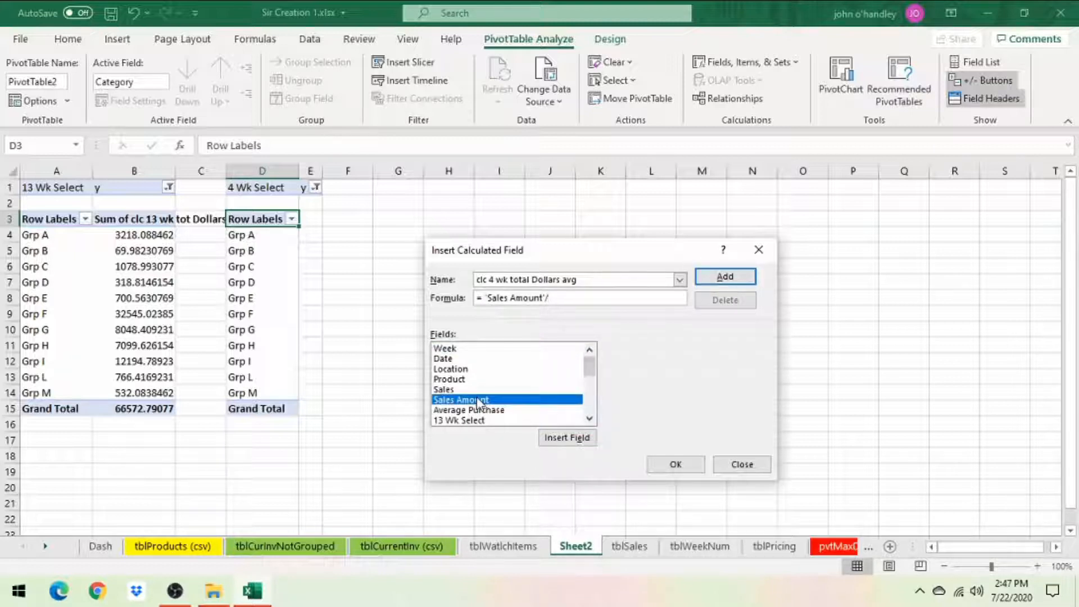
pyautogui.click(676, 465)
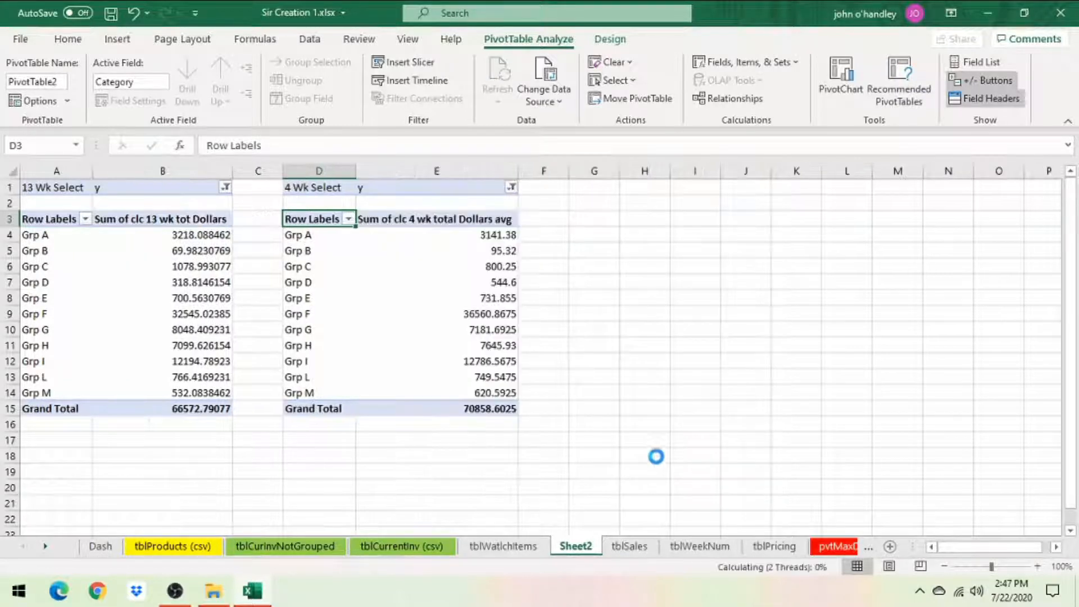
# Copy the 4-week PivotTable in D1:E15 and paste it at cell G1.
pyautogui.click(333, 228)
pyautogui.click(323, 187)
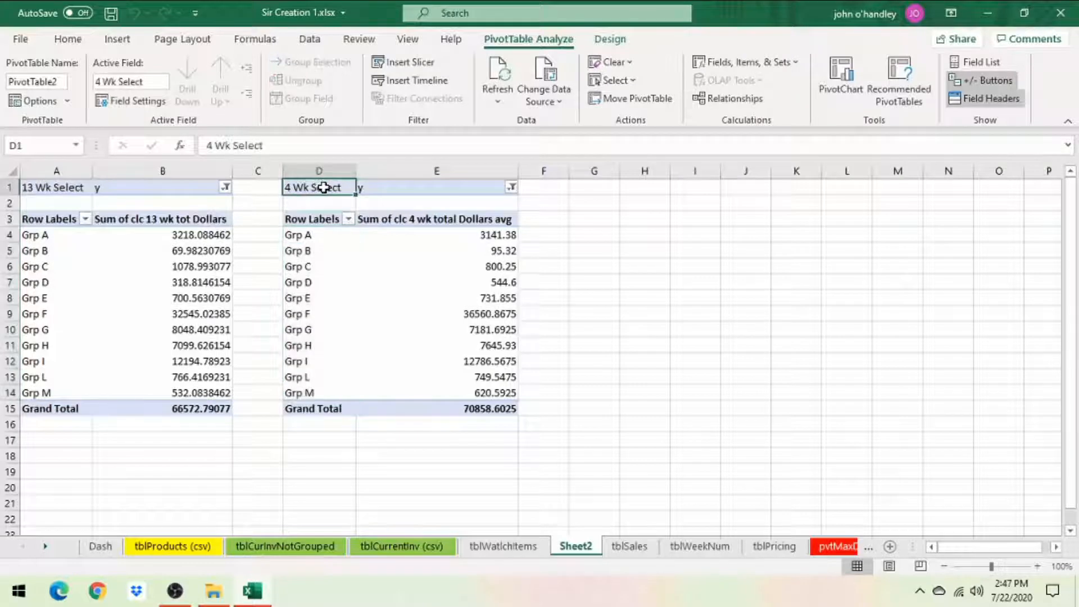
pyautogui.hotkey('shift', 'Right')
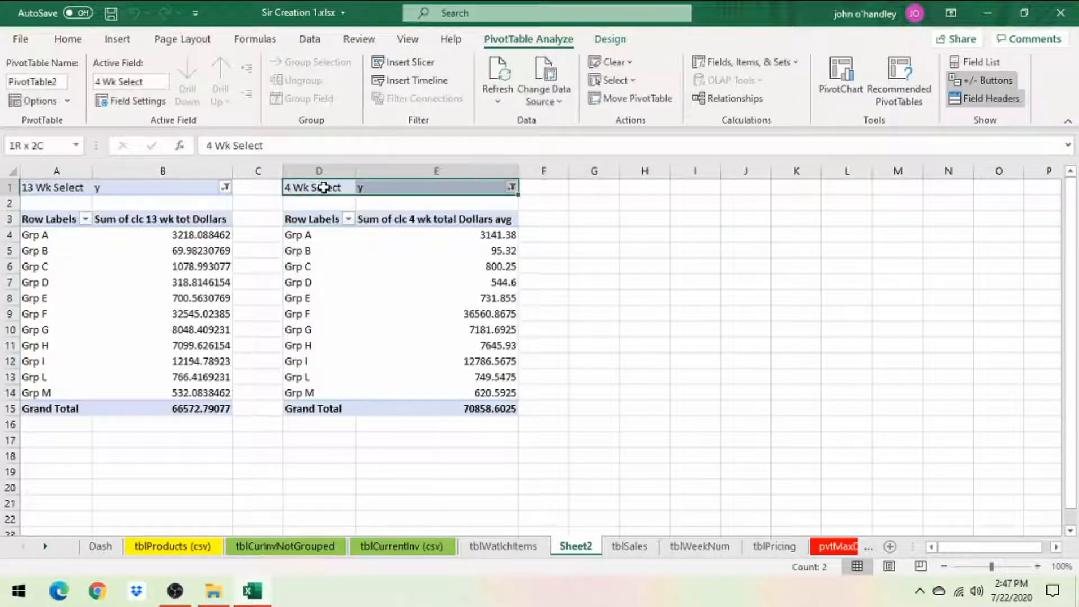
pyautogui.hotkey('shift', 'Down')
pyautogui.hotkey('shift', 'Down')
pyautogui.hotkey('shift', 'Down')
pyautogui.hotkey('shift', 'Down')
pyautogui.hotkey('shift', 'Down')
pyautogui.hotkey('shift', 'Down')
pyautogui.hotkey('shift', 'Down')
pyautogui.hotkey('shift', 'Down')
pyautogui.hotkey('shift', 'Down')
pyautogui.hotkey('shift', 'Down')
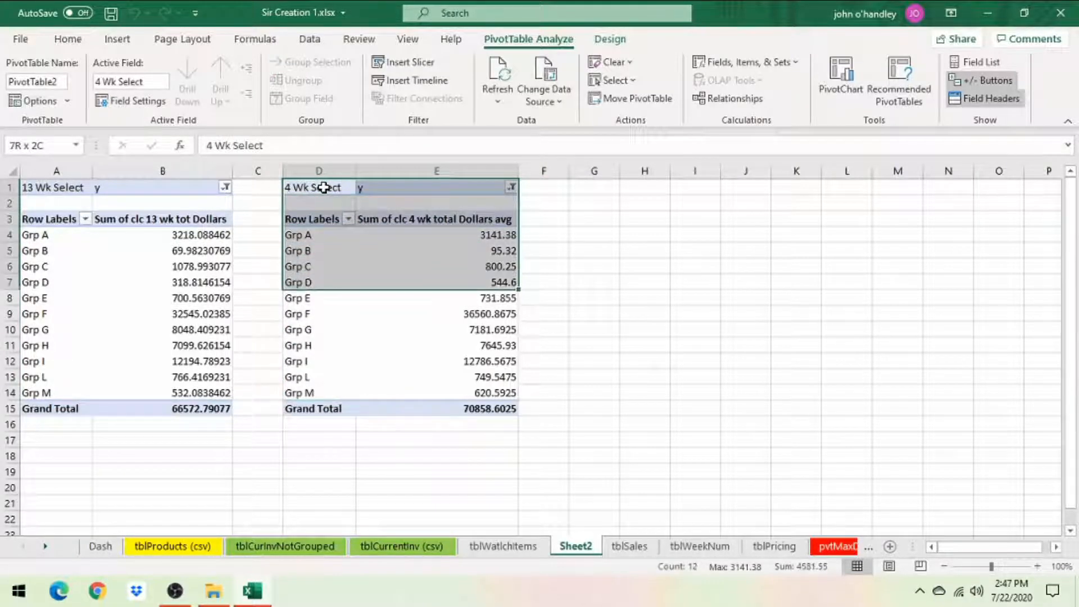
pyautogui.hotkey('shift', 'Down')
pyautogui.hotkey('shift', 'Down')
pyautogui.hotkey('shift', 'Down')
pyautogui.hotkey('shift', 'Down')
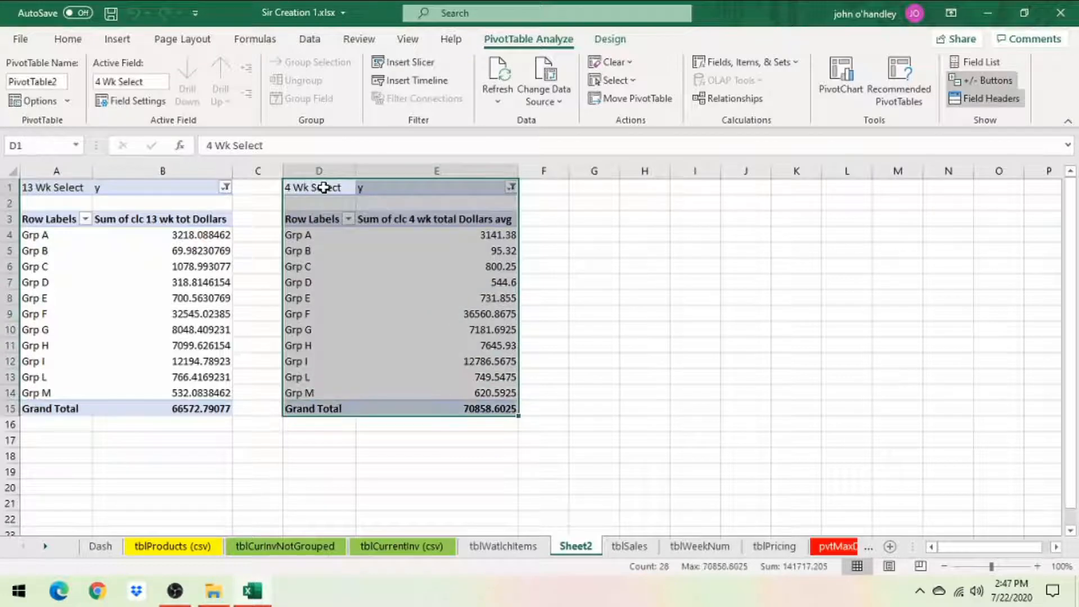
pyautogui.hotkey('ctrl', 'c')
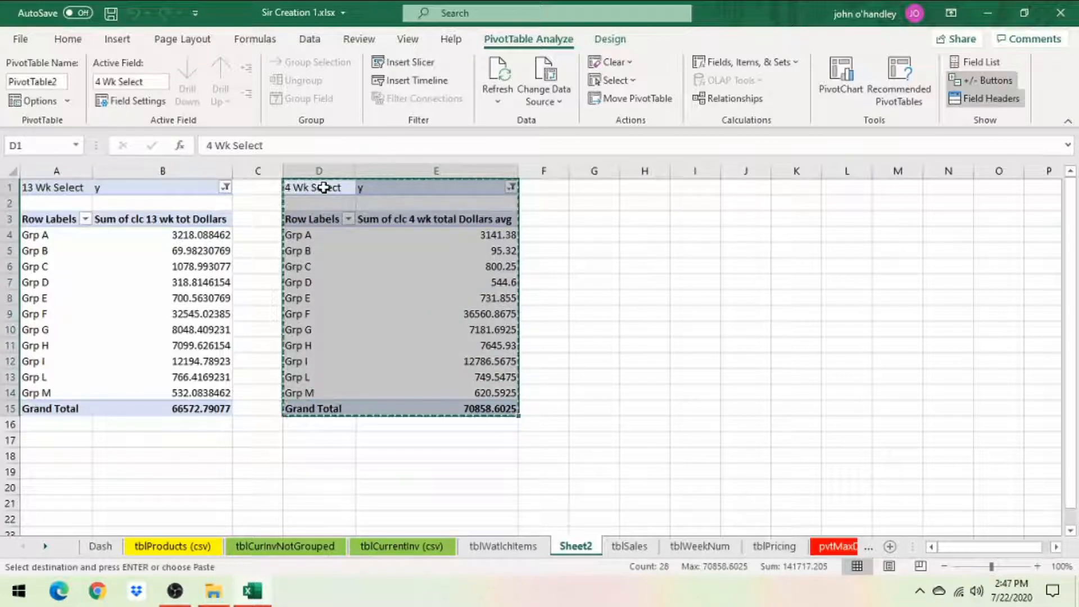
pyautogui.click(597, 188)
pyautogui.hotkey('ctrl', 'v')
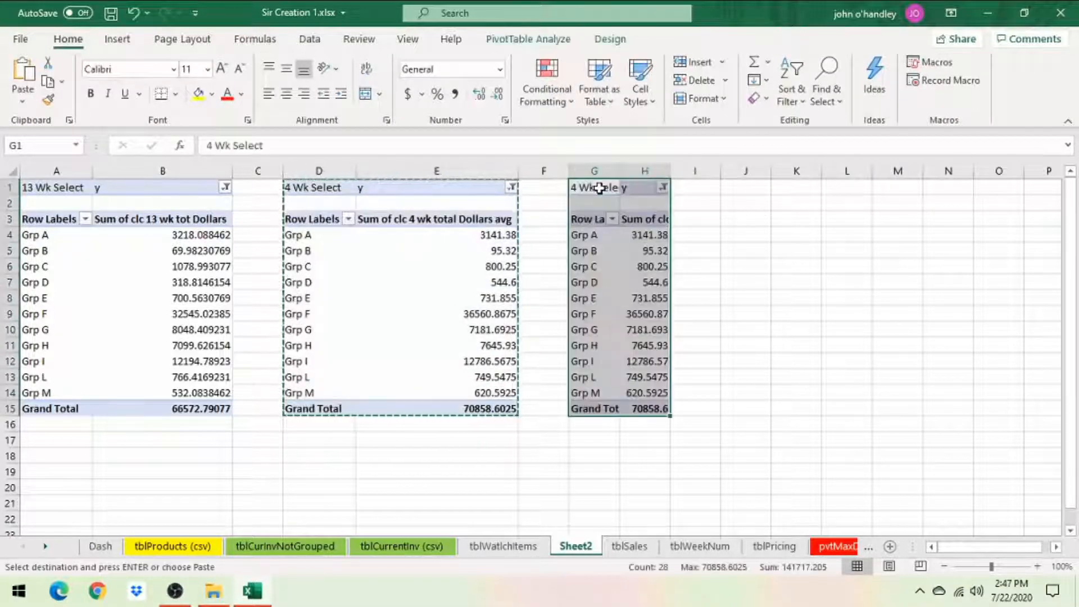
# Replace the 4 Wk Select report filter with Last Week in the third PivotTable at G1.
pyautogui.click(598, 233)
pyautogui.rightClick(600, 235)
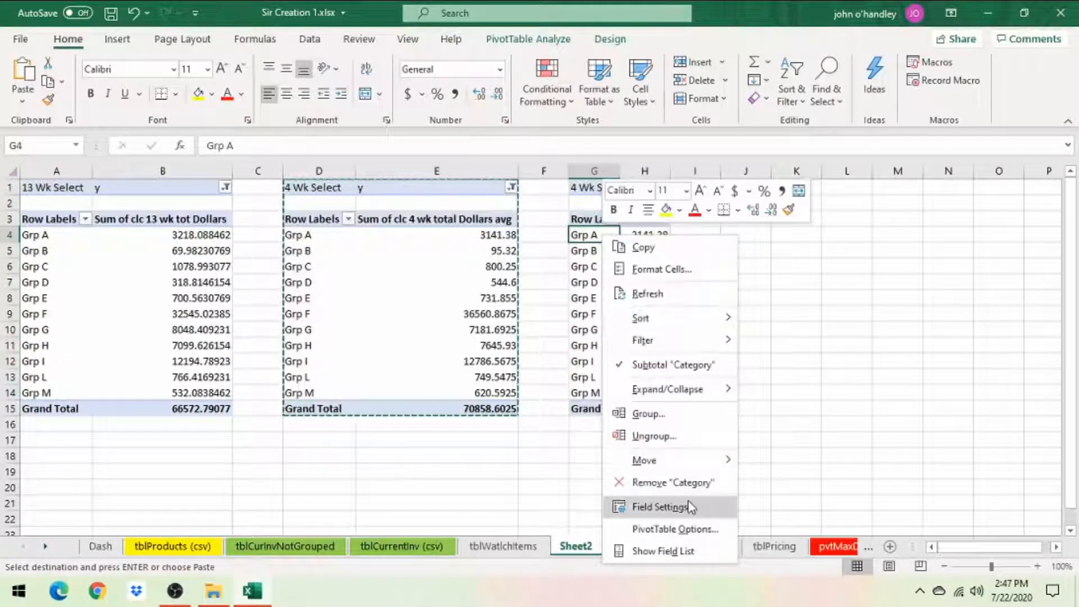
pyautogui.click(663, 550)
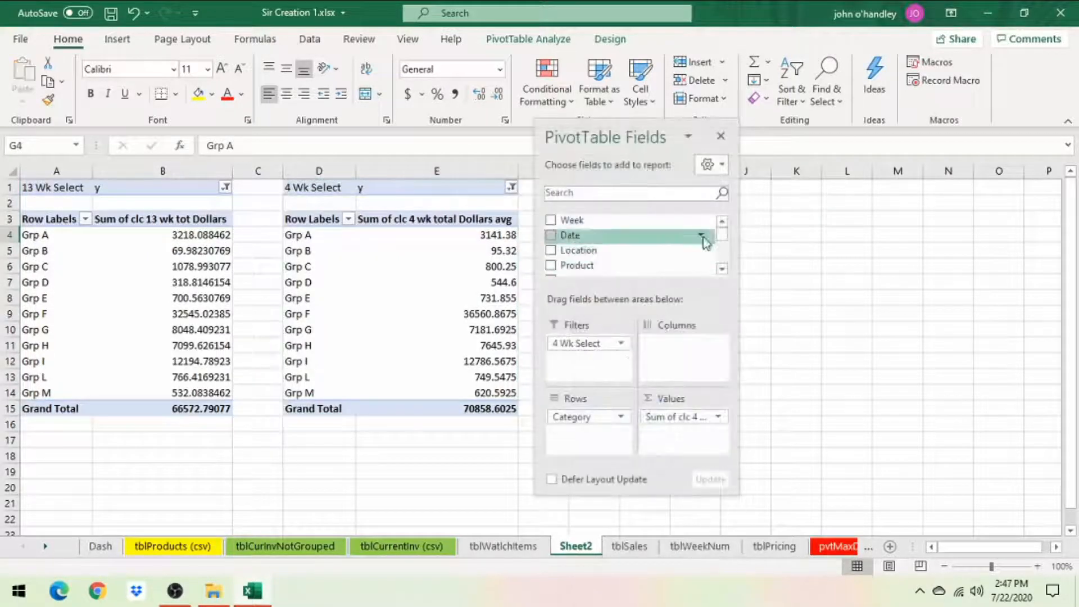
pyautogui.scroll(-4, 723, 237)
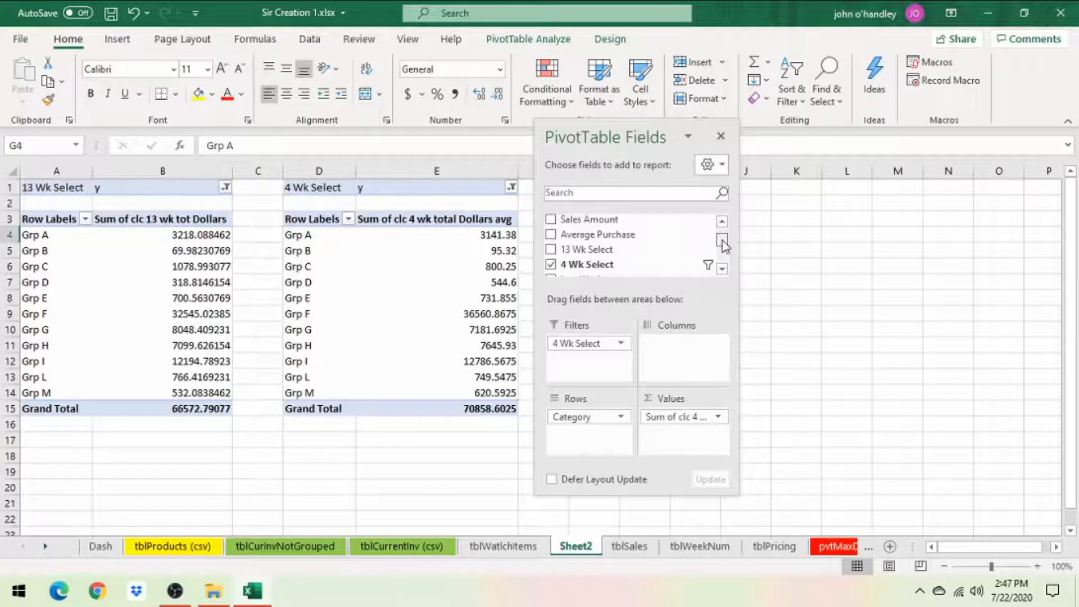
pyautogui.click(553, 264)
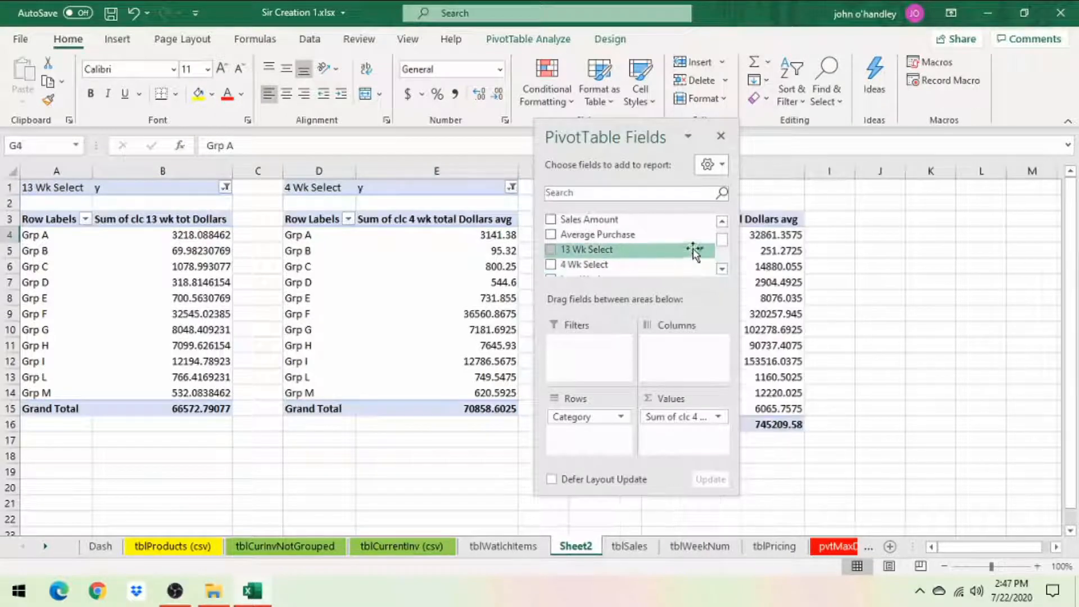
pyautogui.scroll(-1, 722, 246)
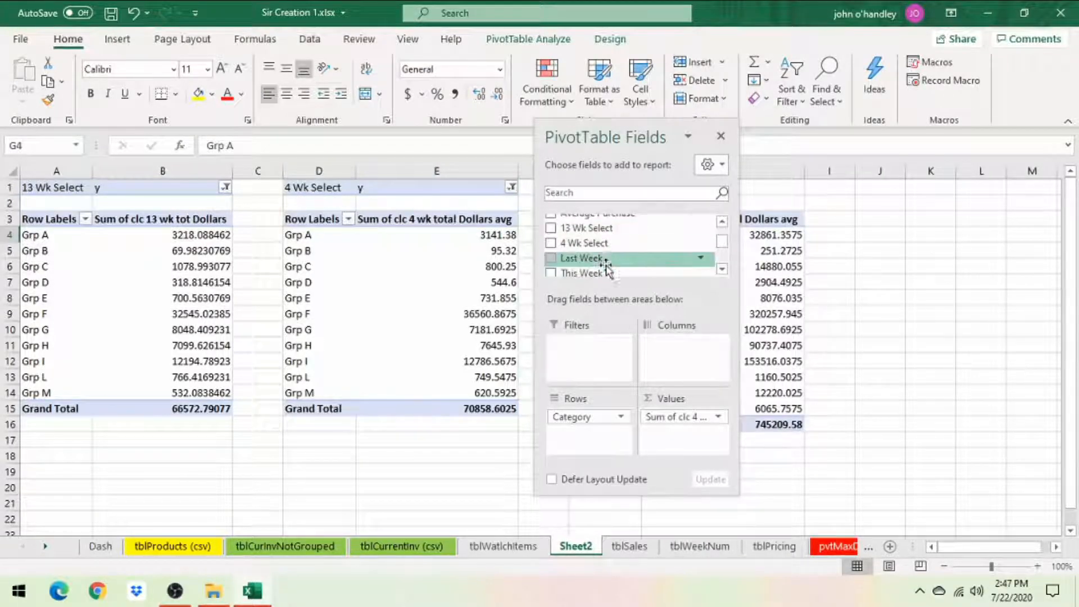
pyautogui.moveTo(595, 258); pyautogui.dragTo(605, 343)
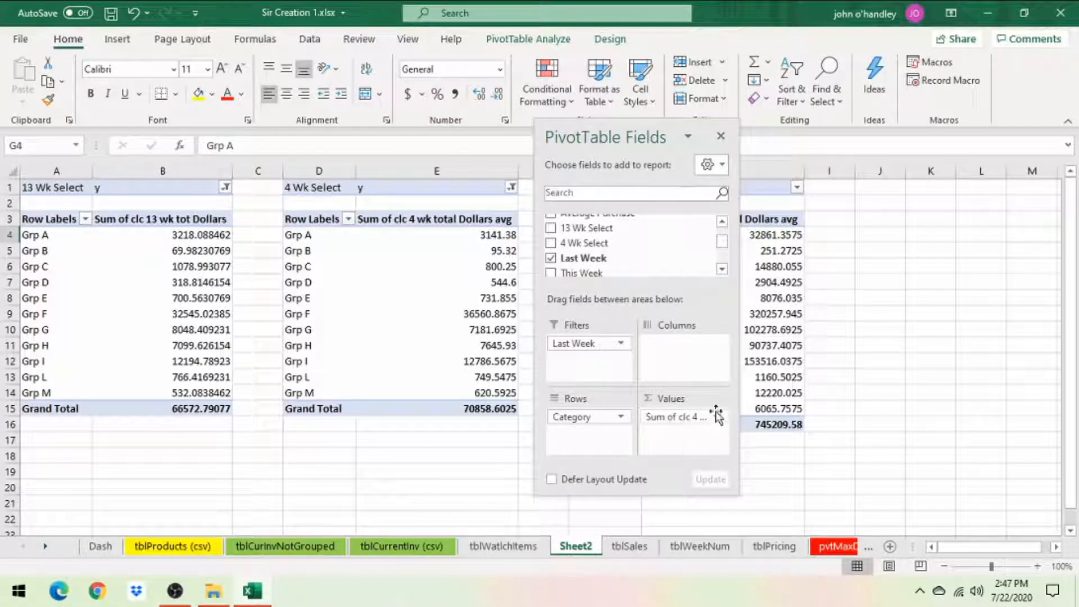
# Replace clc 4 wk total Dollars avg with Sales Amount in the values of the third PivotTable.
pyautogui.moveTo(723, 245); pyautogui.dragTo(721, 256)
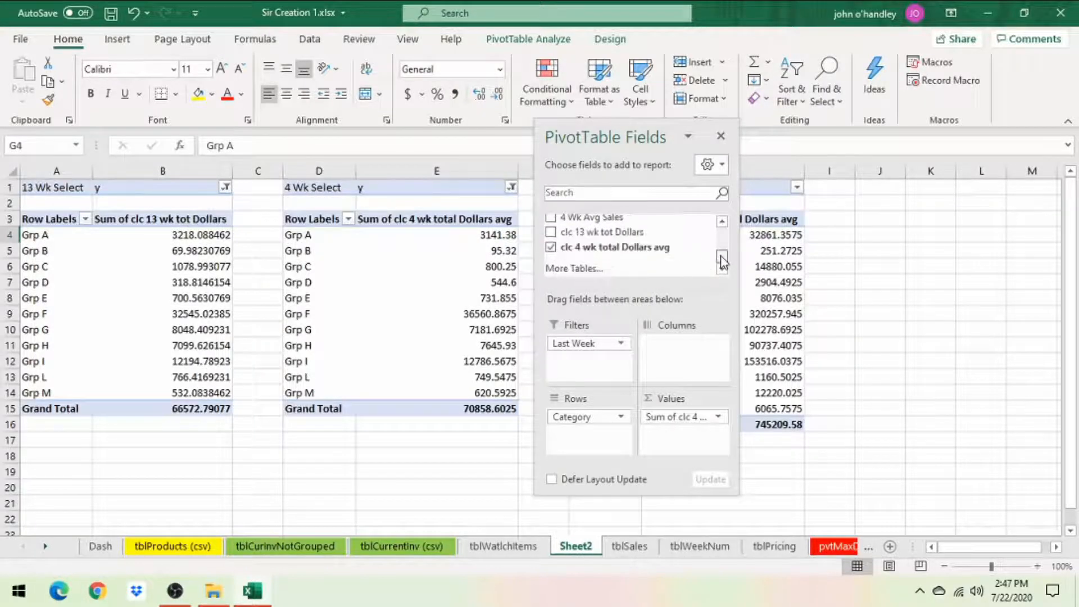
pyautogui.click(551, 248)
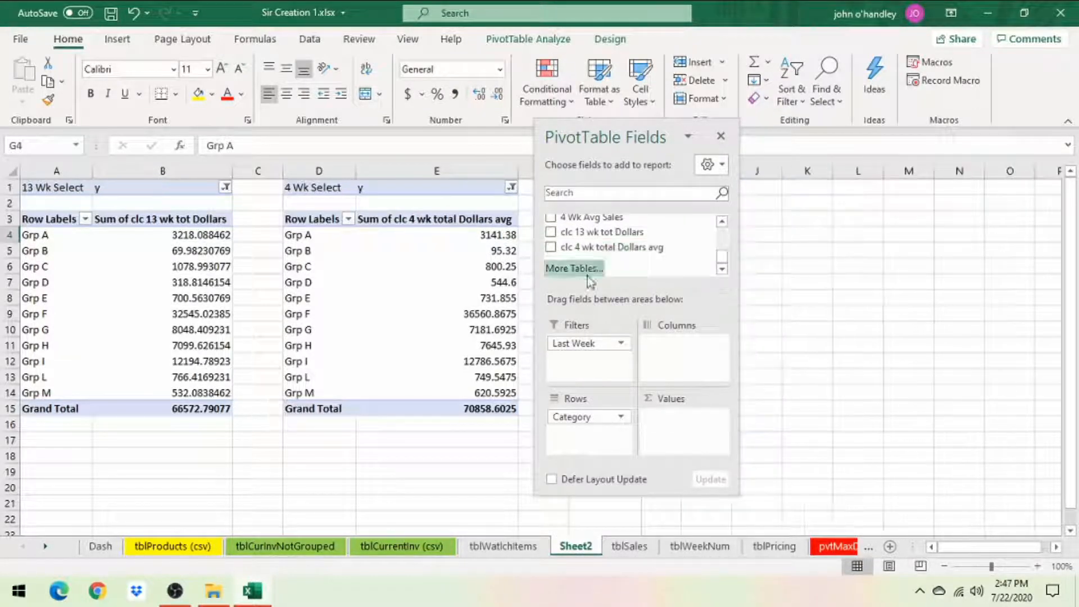
pyautogui.click(721, 223)
pyautogui.click(721, 222)
pyautogui.click(721, 223)
pyautogui.click(721, 222)
pyautogui.click(720, 223)
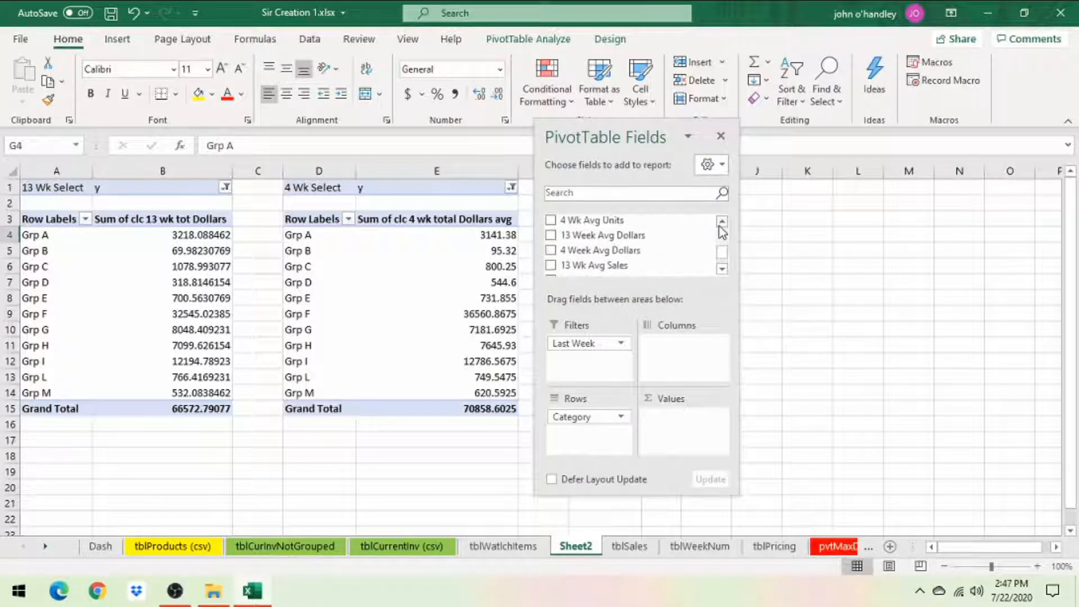
pyautogui.click(721, 222)
pyautogui.click(721, 222)
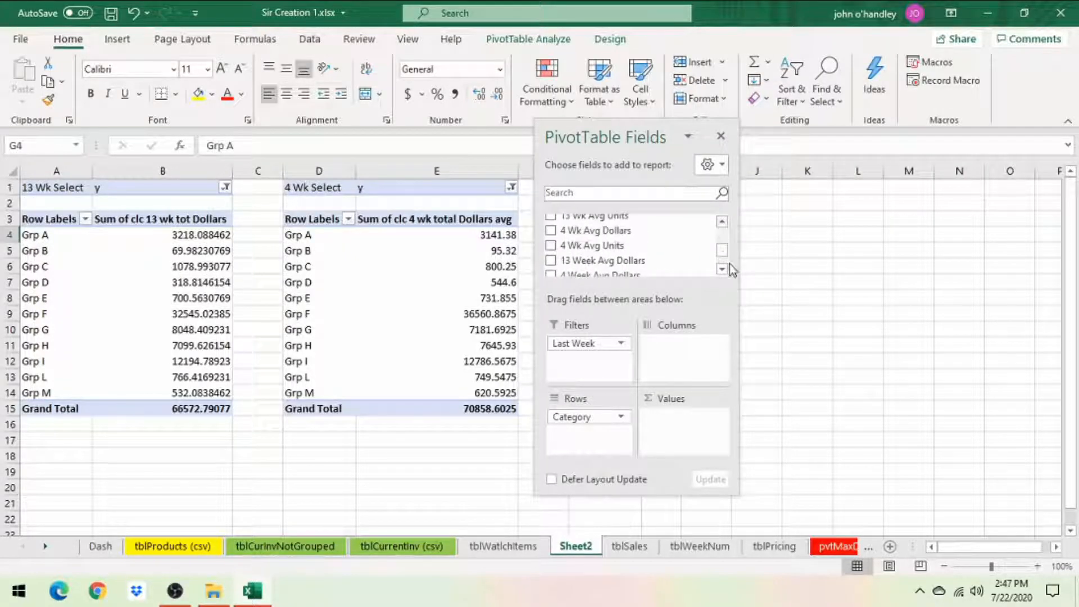
pyautogui.moveTo(723, 257); pyautogui.dragTo(723, 240)
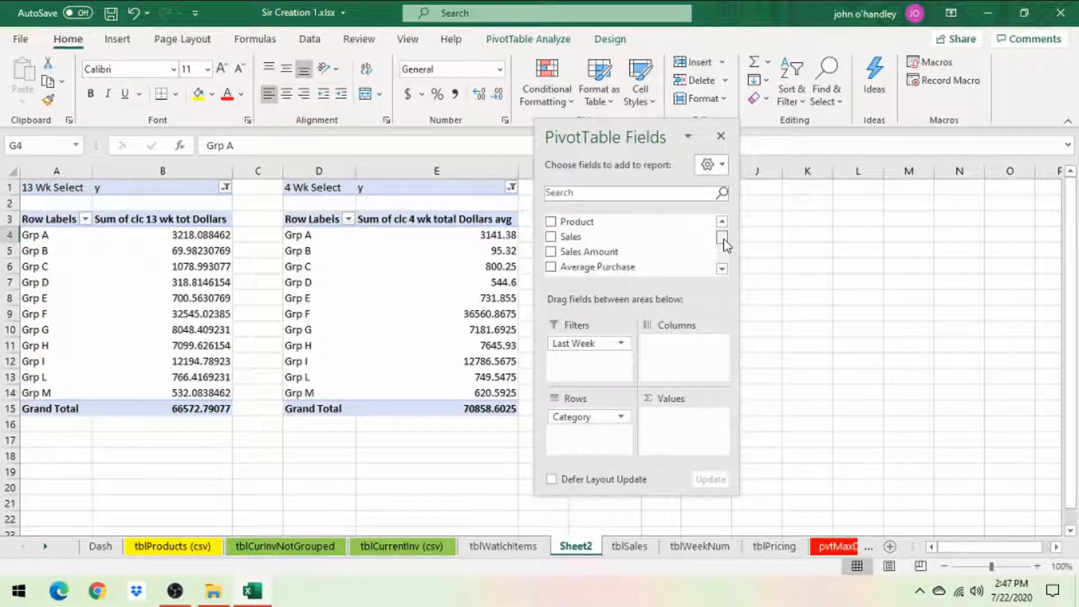
pyautogui.moveTo(617, 253); pyautogui.dragTo(680, 430)
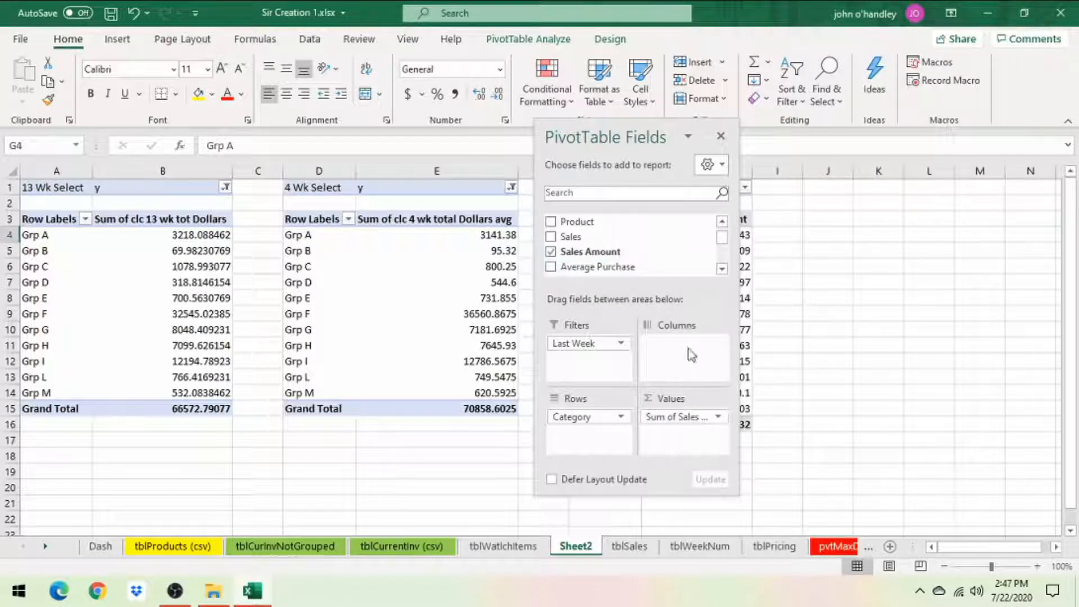
# Close the field list and filter the third PivotTable's Last Week to y.
pyautogui.click(721, 137)
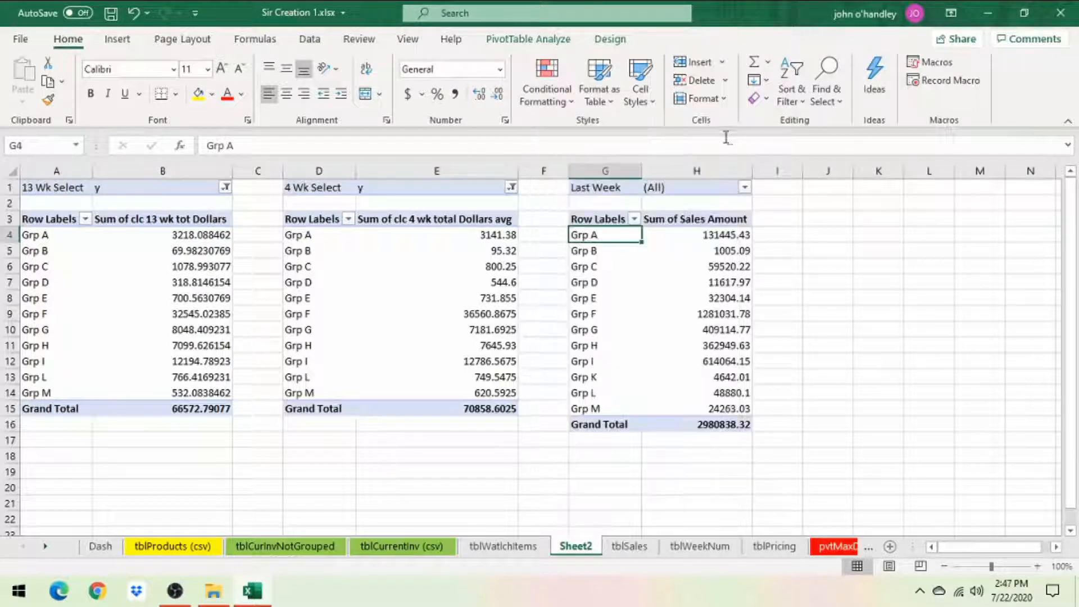
pyautogui.click(744, 187)
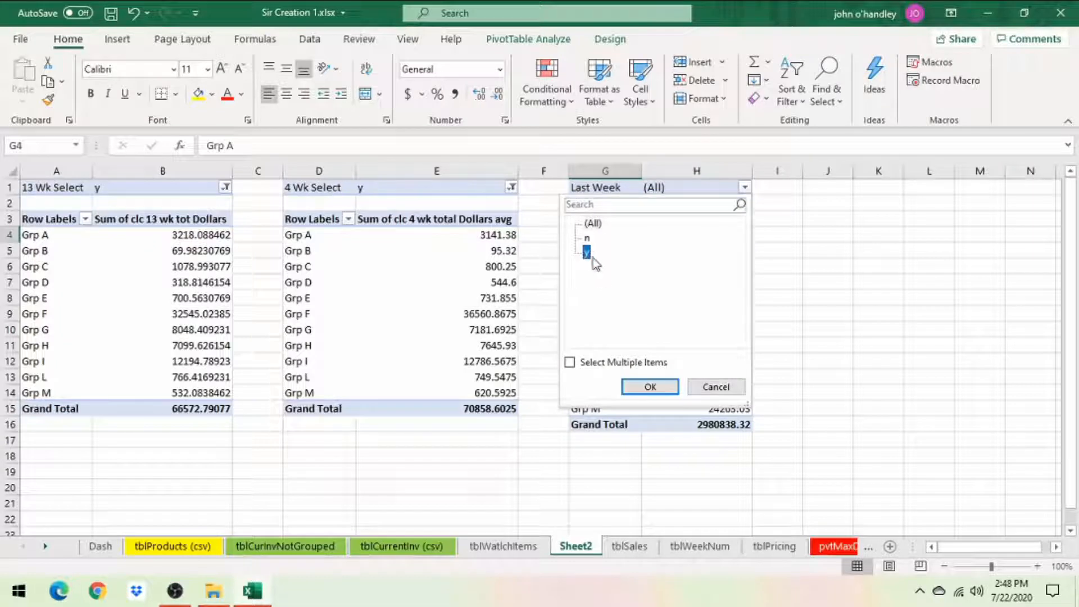
pyautogui.click(650, 386)
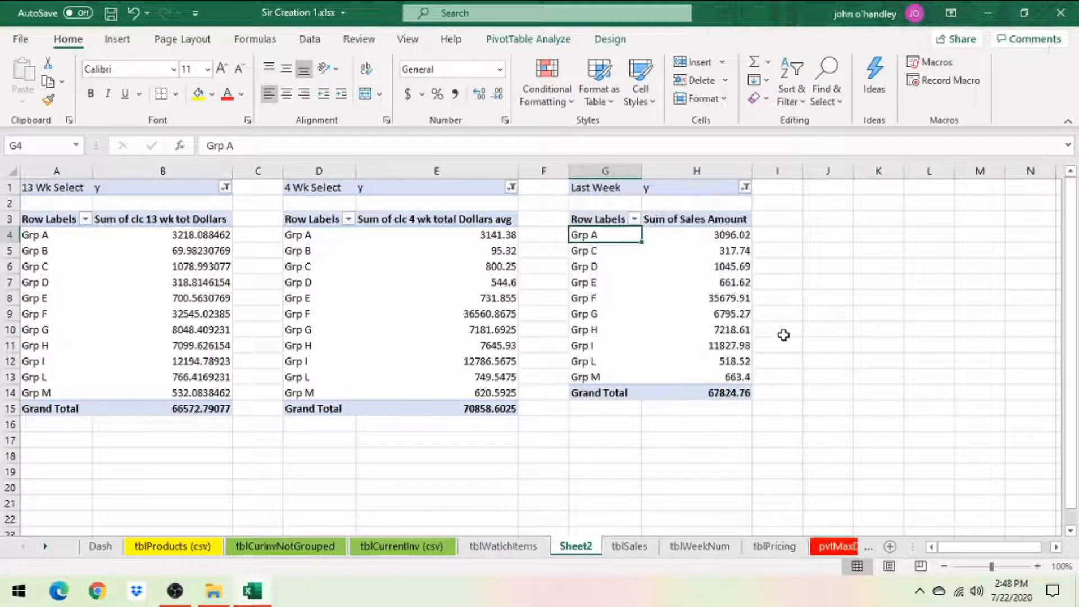
# Copy the Last Week PivotTable in G1:H14 and paste it at cell J1.
pyautogui.click(627, 187)
pyautogui.click(627, 183)
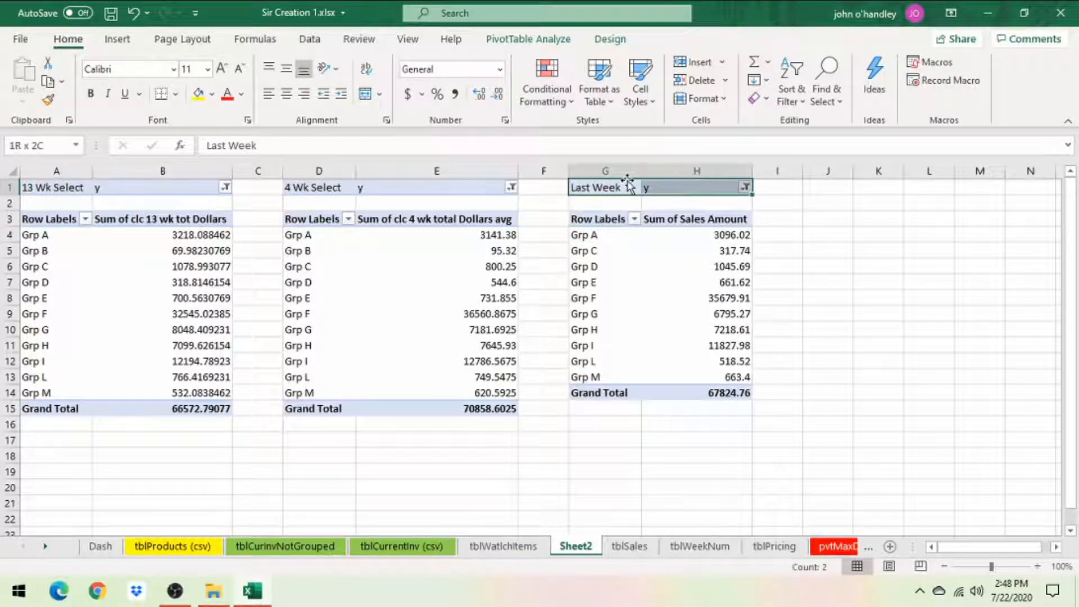
pyautogui.hotkey('shift', 'Down')
pyautogui.hotkey('shift', 'Down')
pyautogui.hotkey('shift', 'Down')
pyautogui.hotkey('shift', 'Down')
pyautogui.hotkey('shift', 'Down')
pyautogui.hotkey('shift', 'Down')
pyautogui.hotkey('shift', 'Down')
pyautogui.hotkey('shift', 'Down')
pyautogui.hotkey('shift', 'Down')
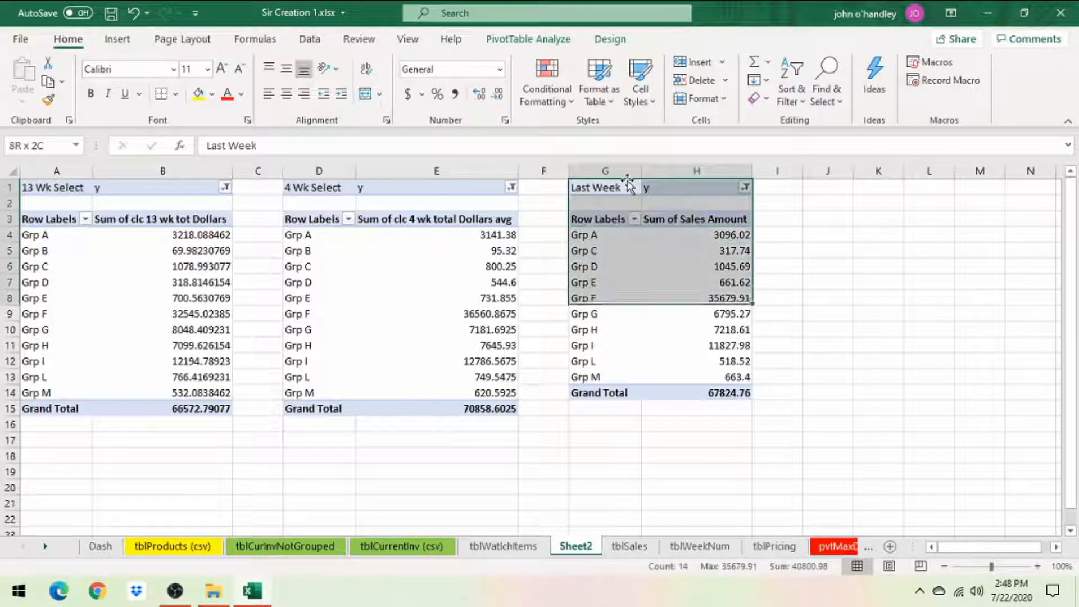
pyautogui.hotkey('shift', 'Down')
pyautogui.hotkey('shift', 'Down')
pyautogui.hotkey('shift', 'Down')
pyautogui.hotkey('shift', 'Down')
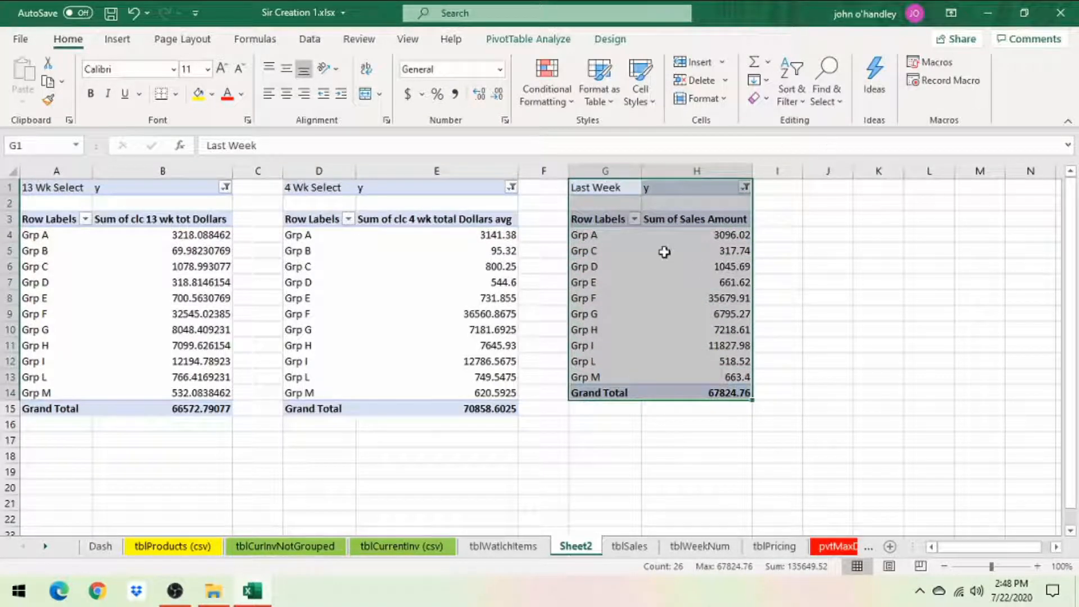
pyautogui.hotkey('ctrl', 'c')
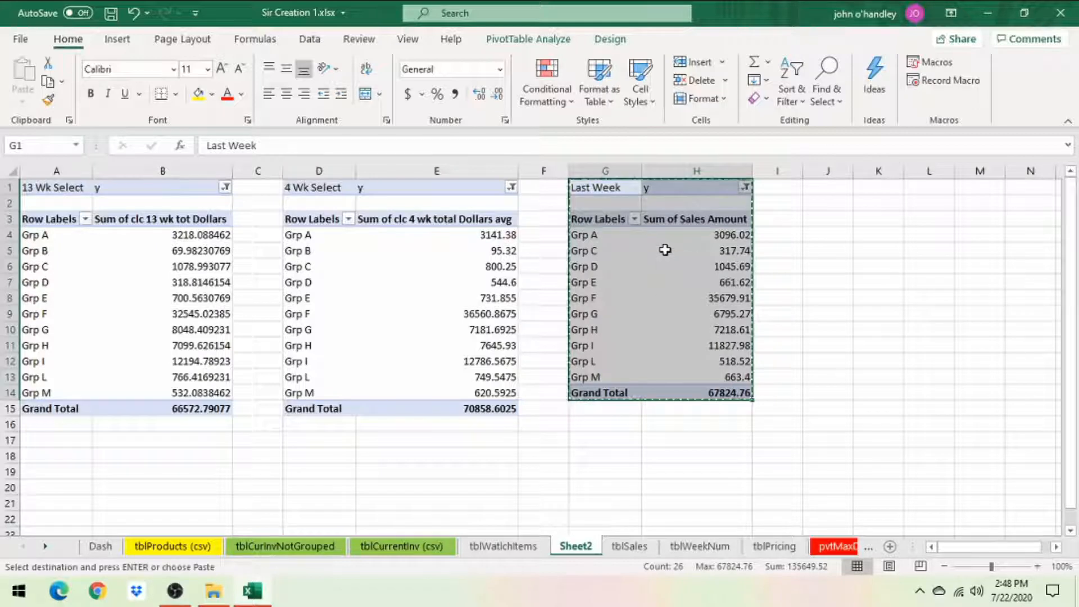
pyautogui.click(825, 189)
pyautogui.rightClick(825, 189)
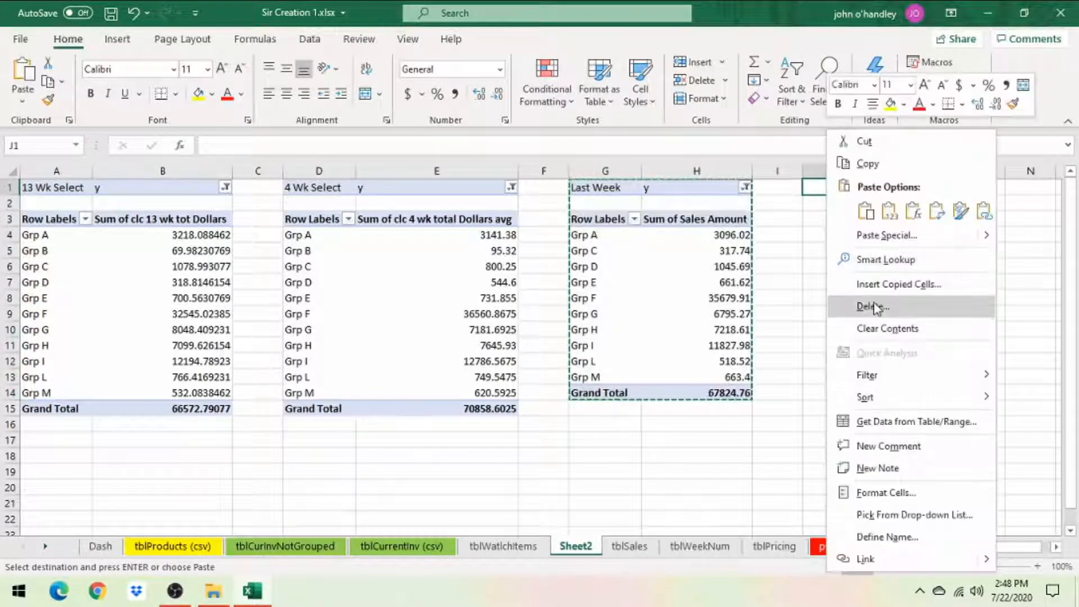
pyautogui.click(867, 210)
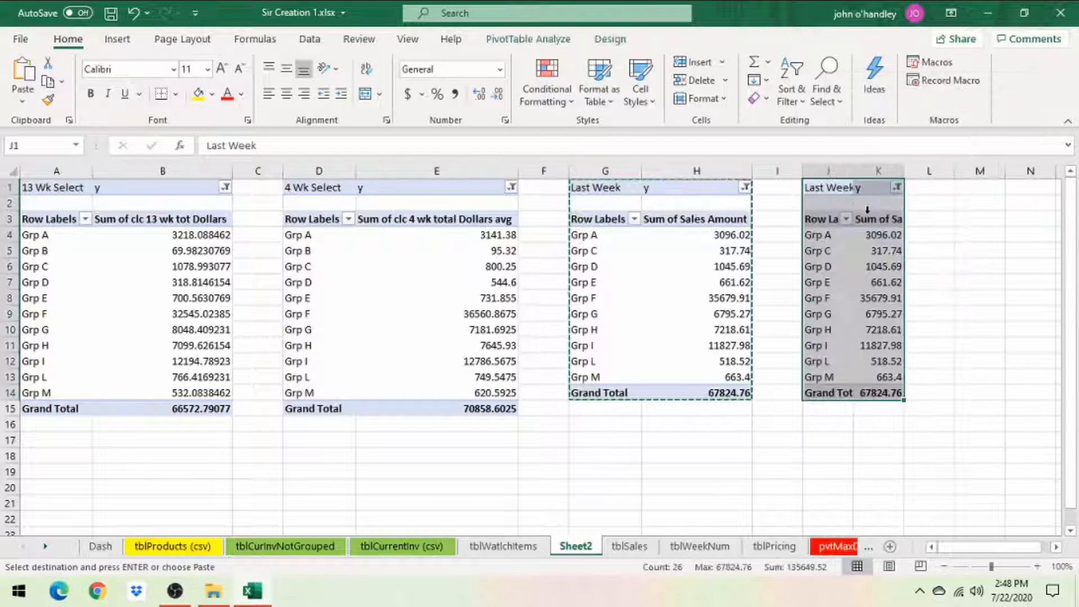
# Replace the Last Week report filter with This Week in the fourth PivotTable at J1.
pyautogui.click(826, 236)
pyautogui.rightClick(827, 236)
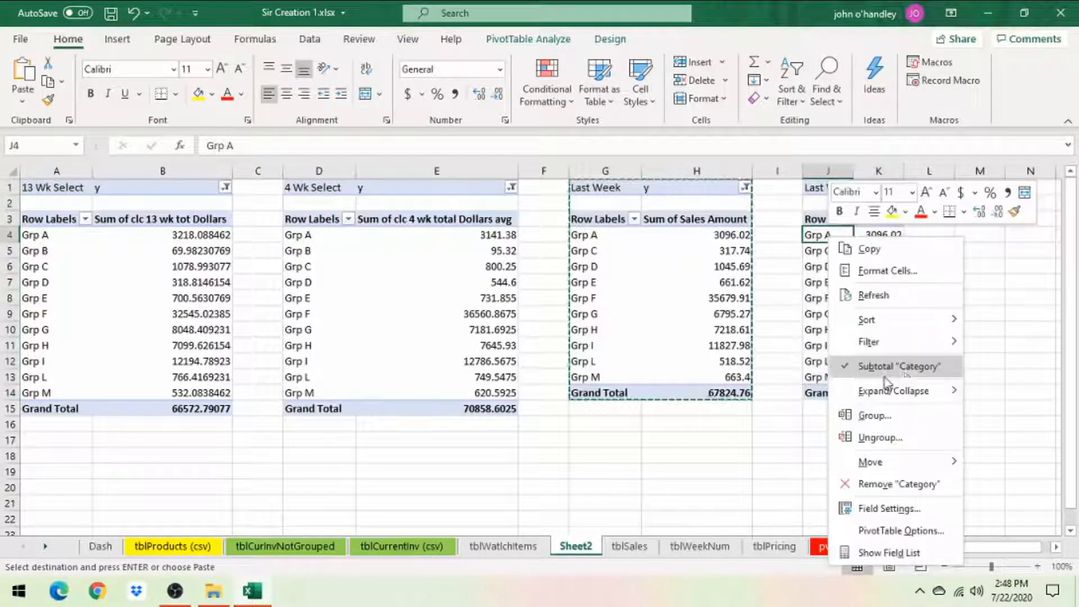
pyautogui.click(890, 550)
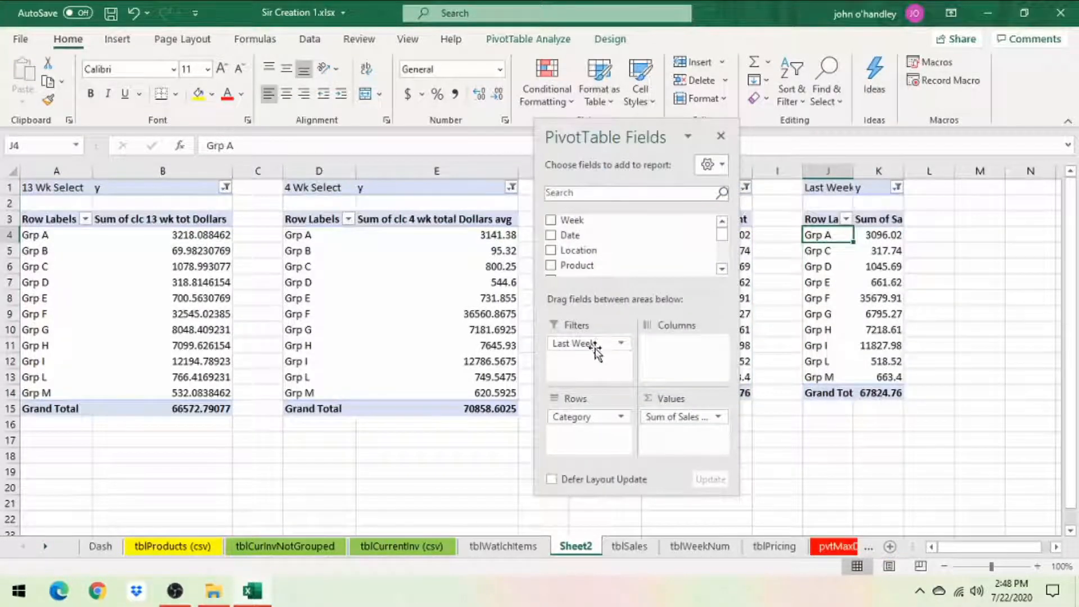
pyautogui.click(595, 346)
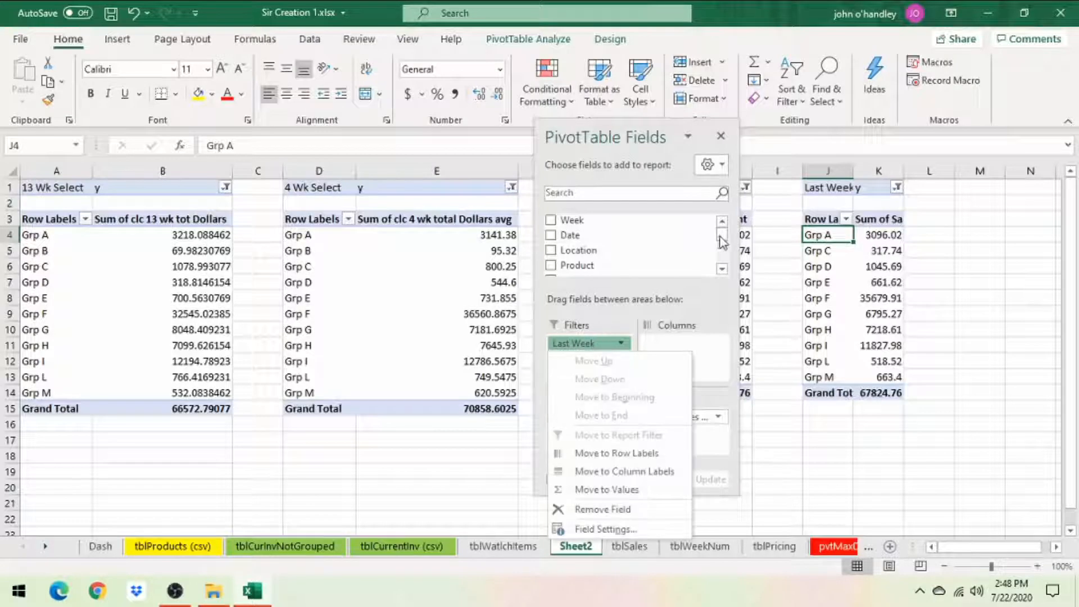
pyautogui.moveTo(722, 236); pyautogui.dragTo(722, 241)
pyautogui.scroll(-2, 722, 244)
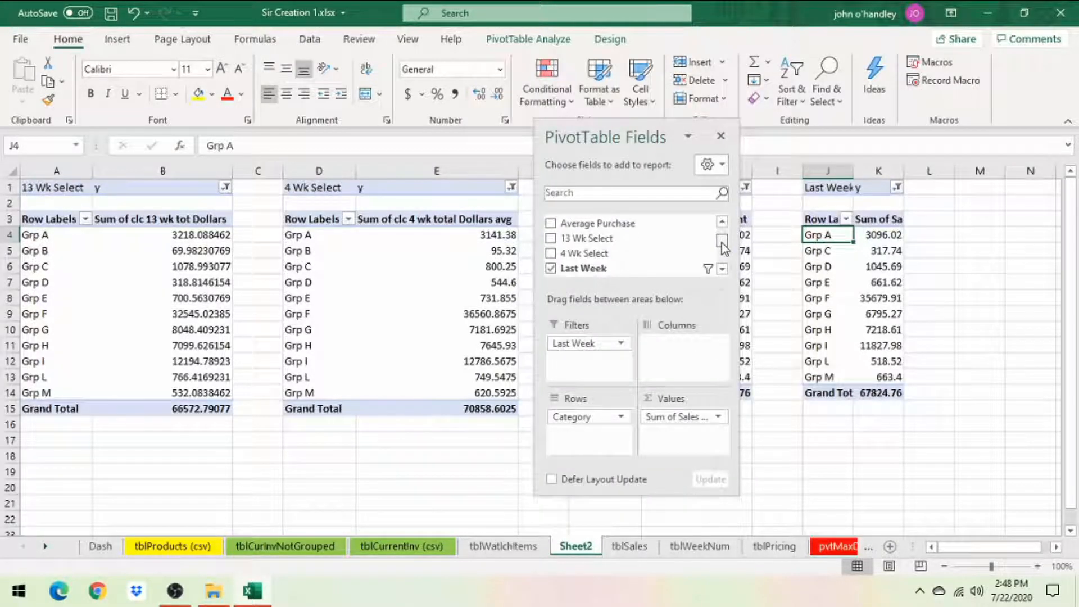
pyautogui.click(551, 269)
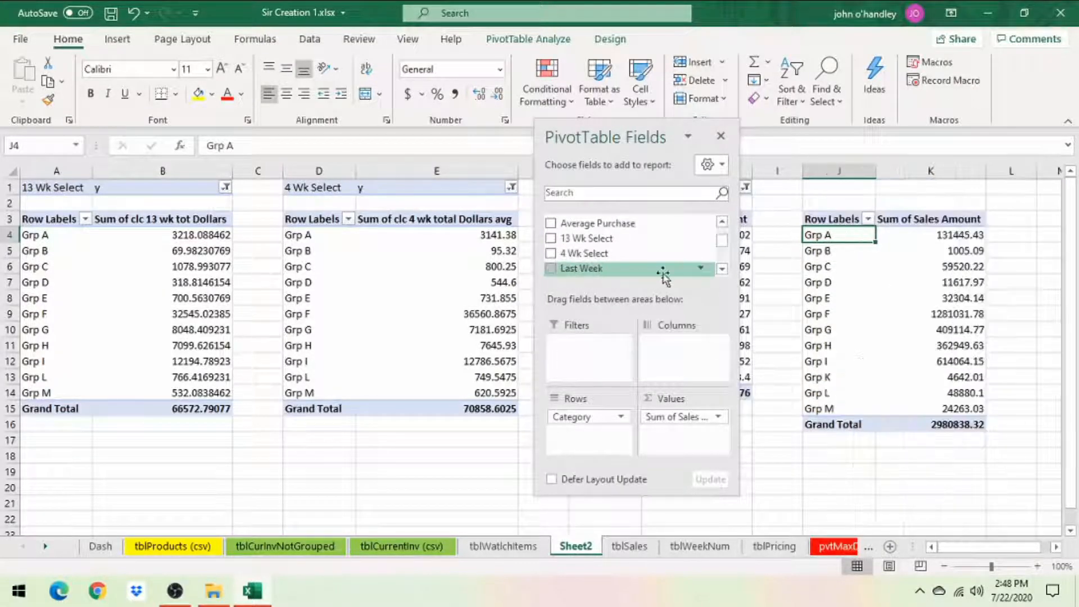
pyautogui.scroll(-1, 717, 275)
pyautogui.click(574, 271)
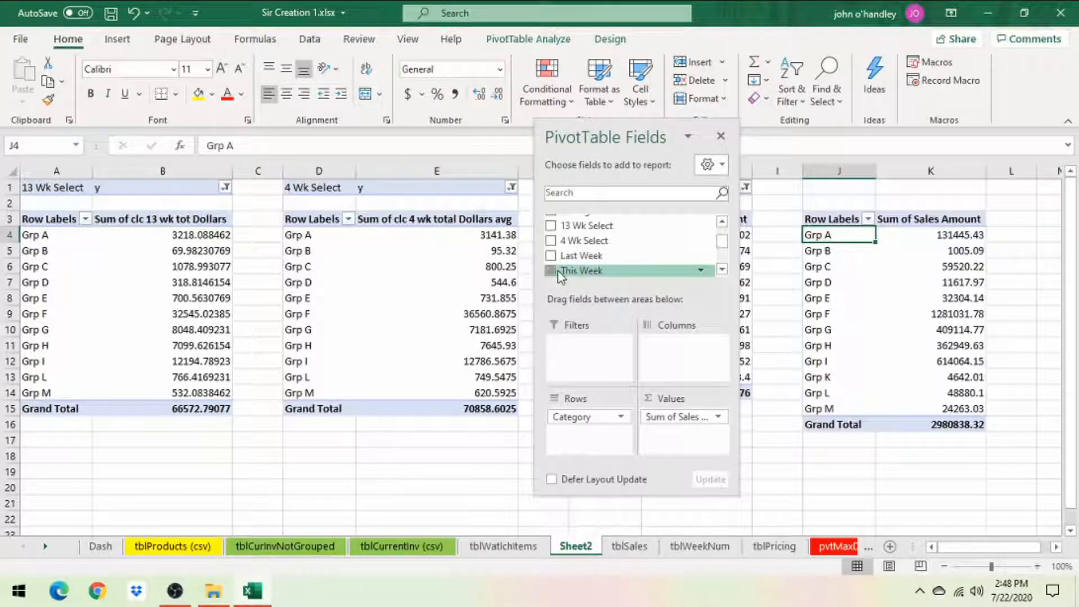
pyautogui.moveTo(576, 435); pyautogui.dragTo(584, 349)
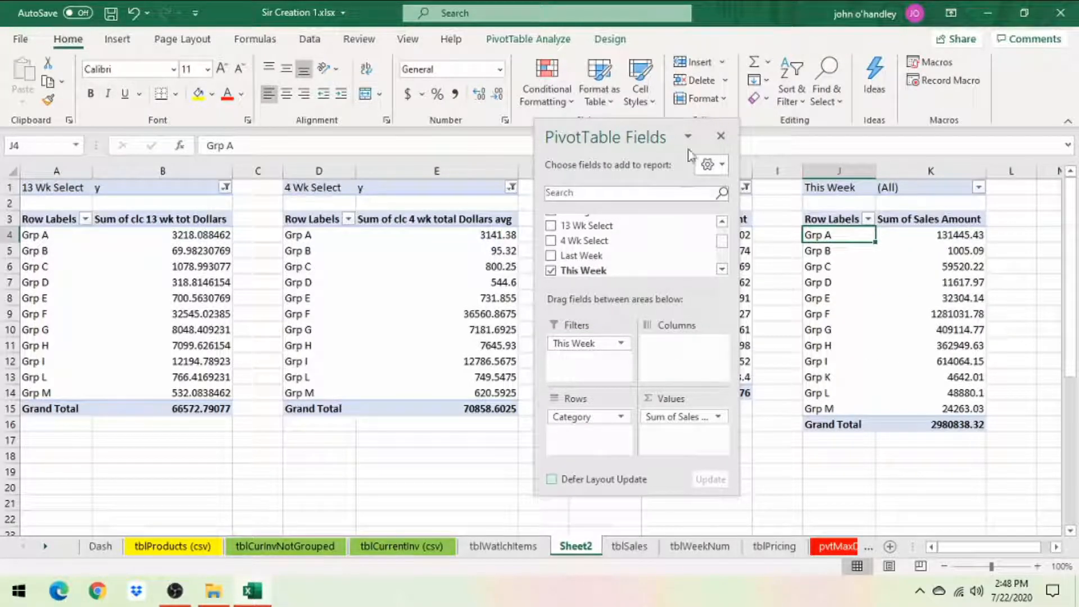
# Close the field list and filter the fourth PivotTable's This Week to y.
pyautogui.click(720, 137)
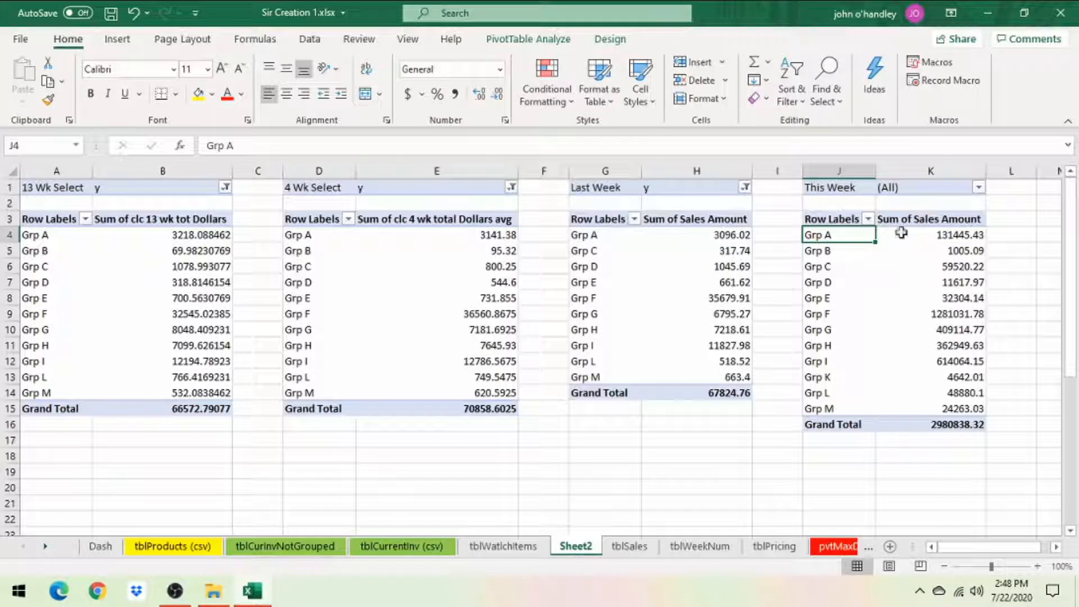
pyautogui.click(978, 192)
pyautogui.click(818, 253)
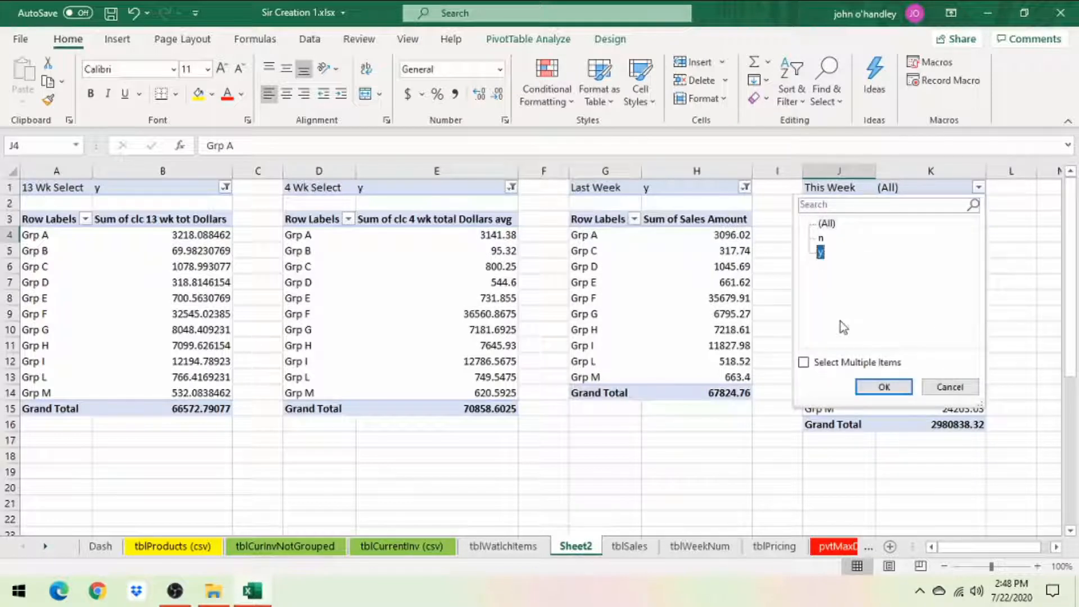
pyautogui.click(884, 388)
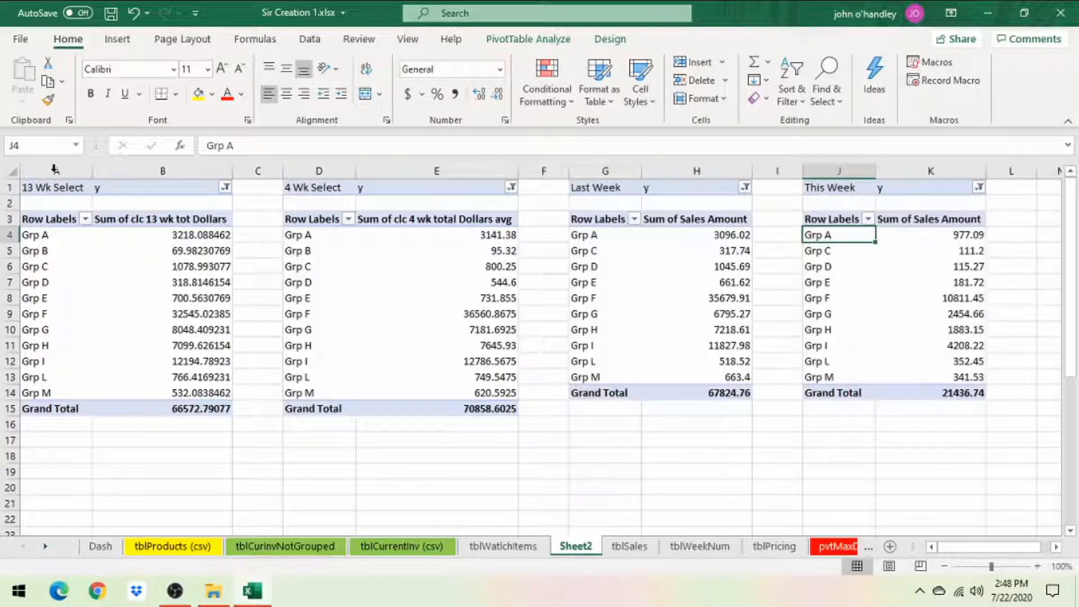
# Set the worksheet's zoom to a custom 85% and select cell M1.
pyautogui.click(408, 39)
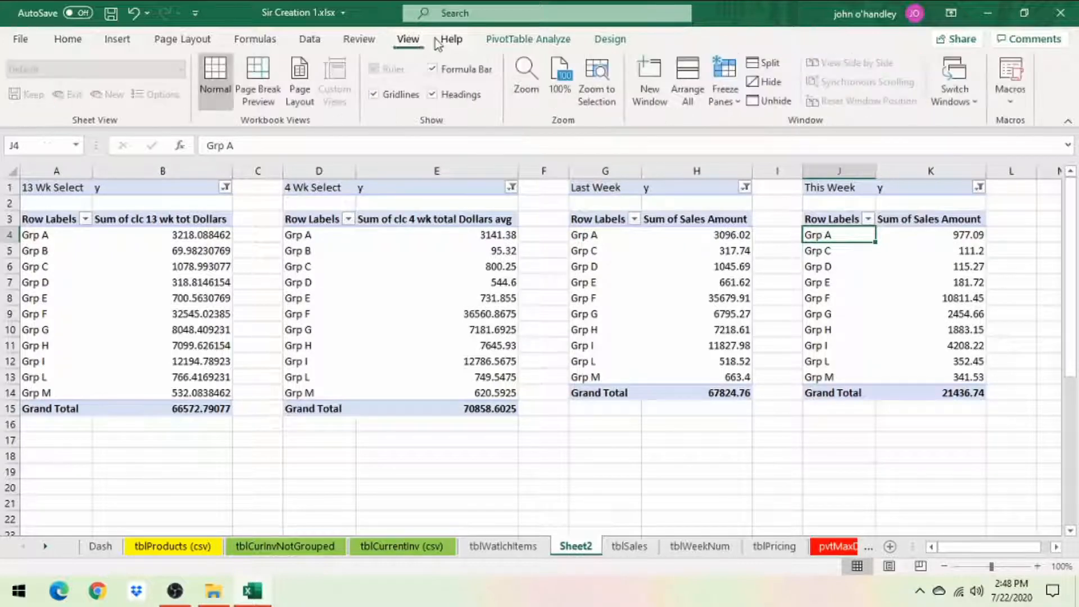
pyautogui.click(523, 73)
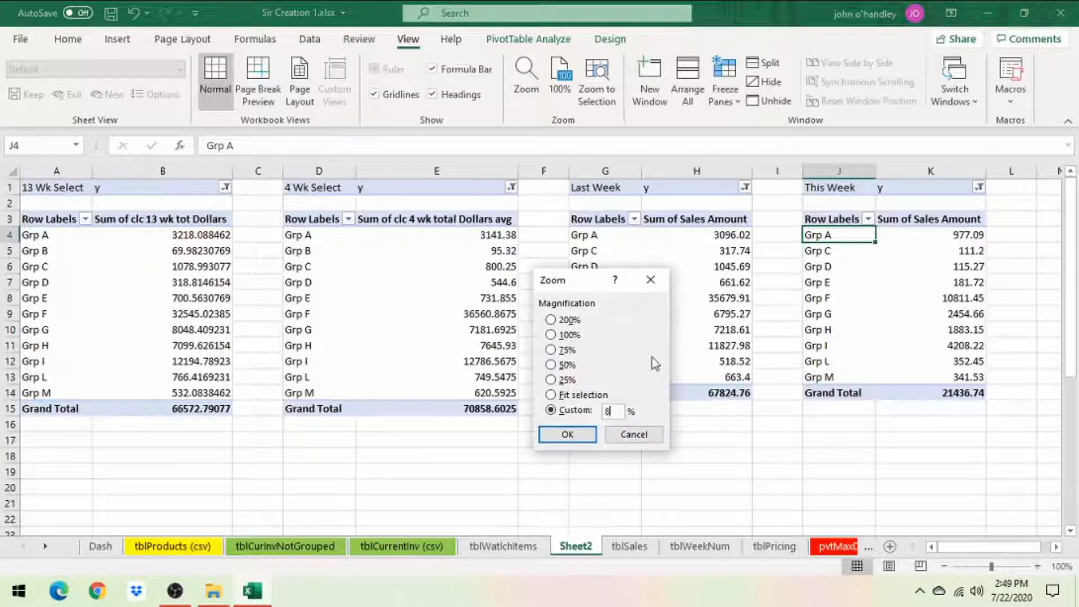
pyautogui.write('85')
pyautogui.press('Return')
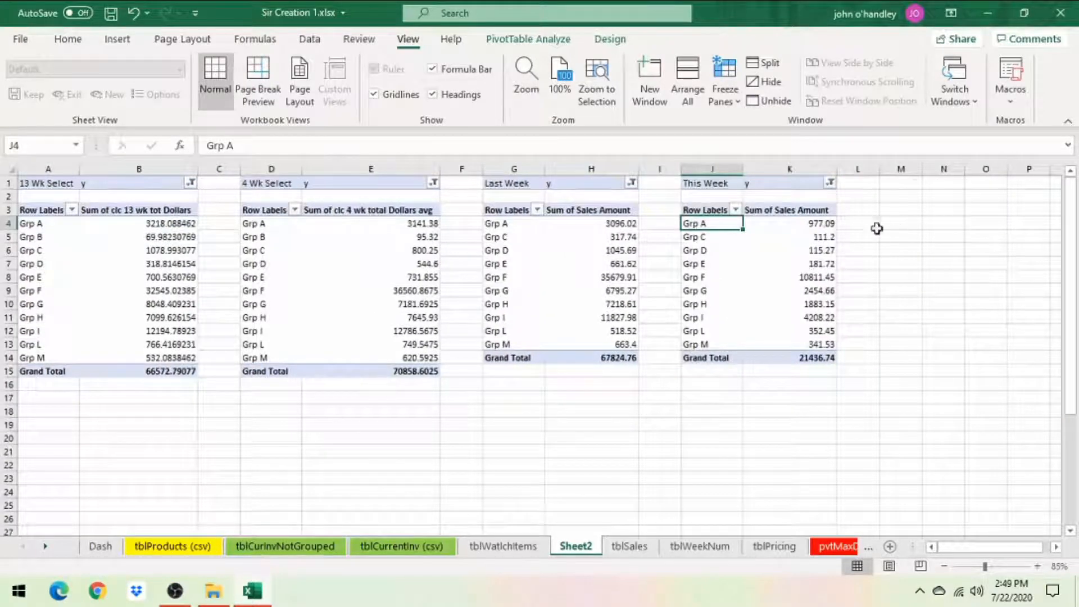
pyautogui.click(904, 185)
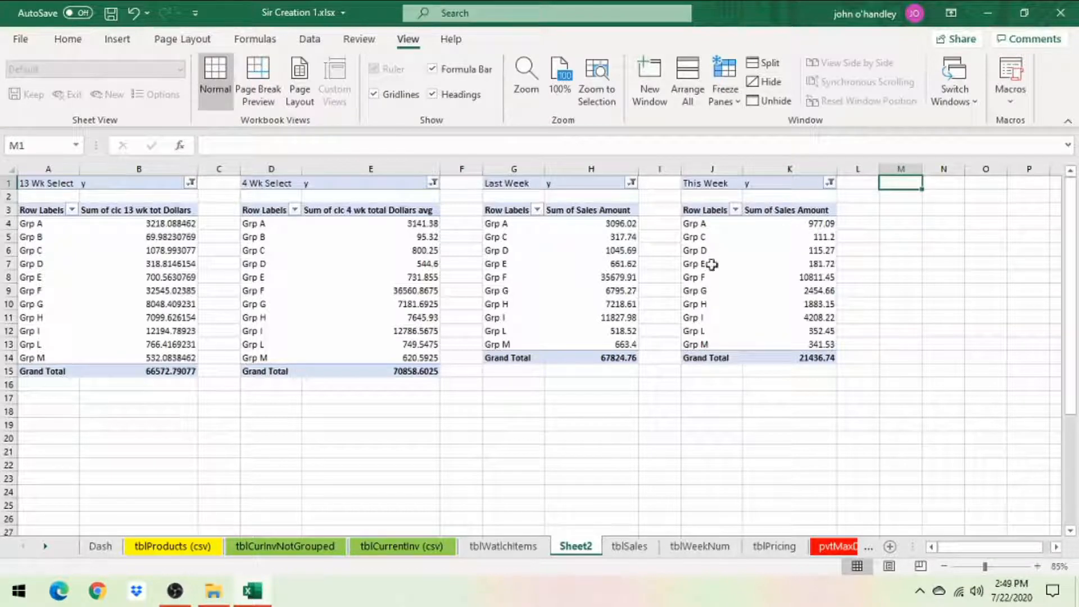
# Create a PivotTable from the tblProducts table on the existing worksheet Sheet2 at cell M1.
pyautogui.click(185, 546)
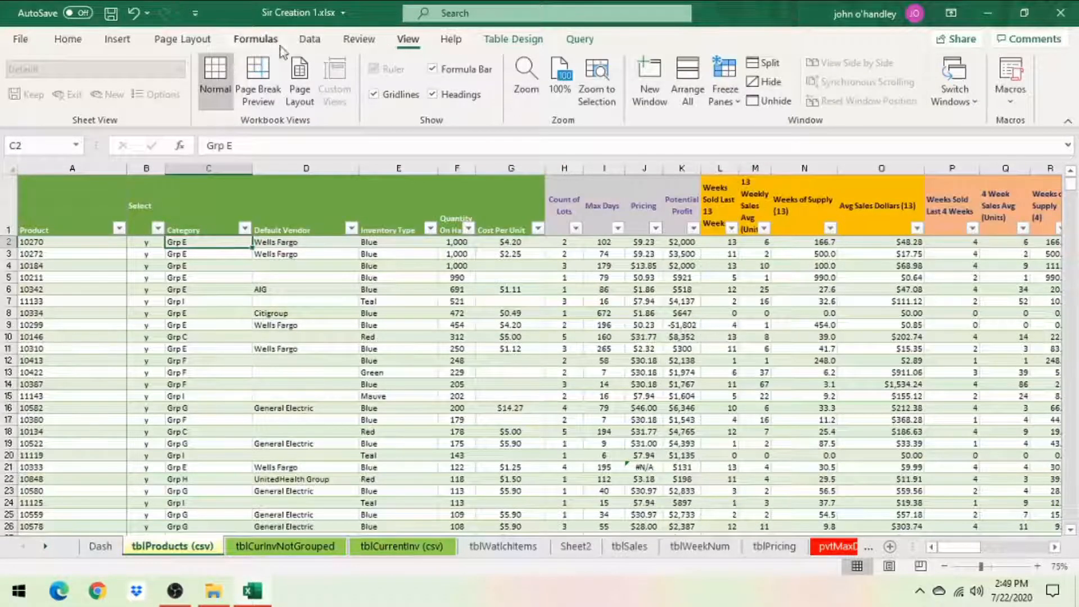
pyautogui.click(110, 41)
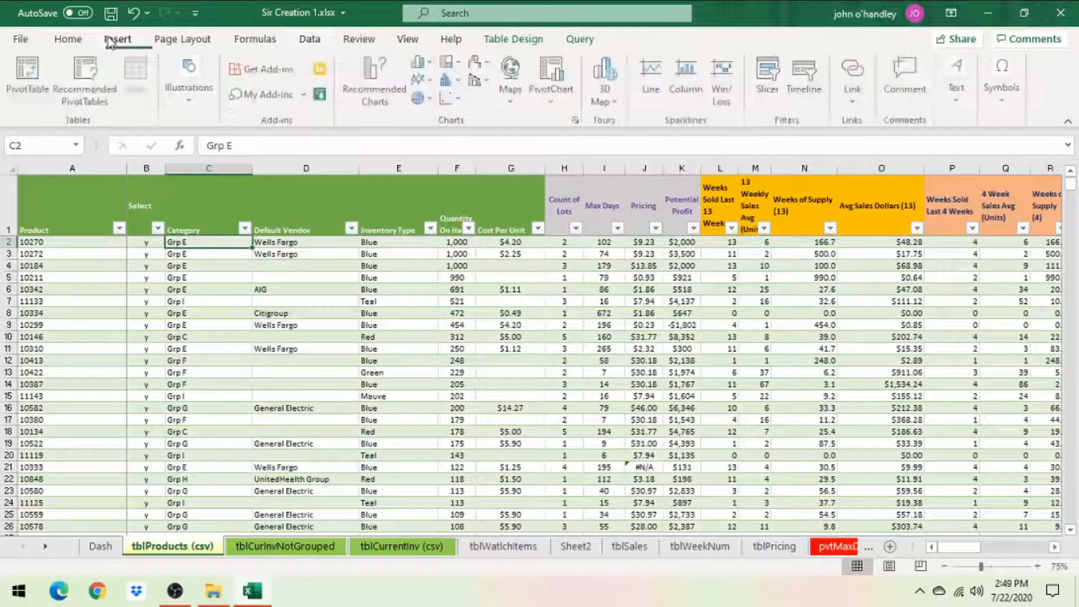
pyautogui.click(28, 78)
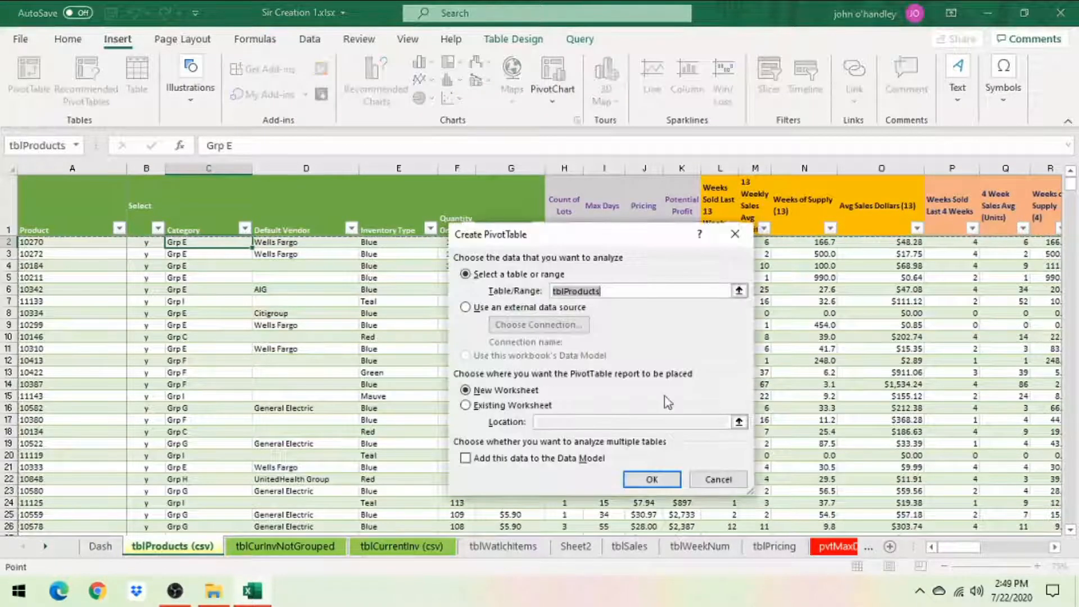
pyautogui.click(466, 406)
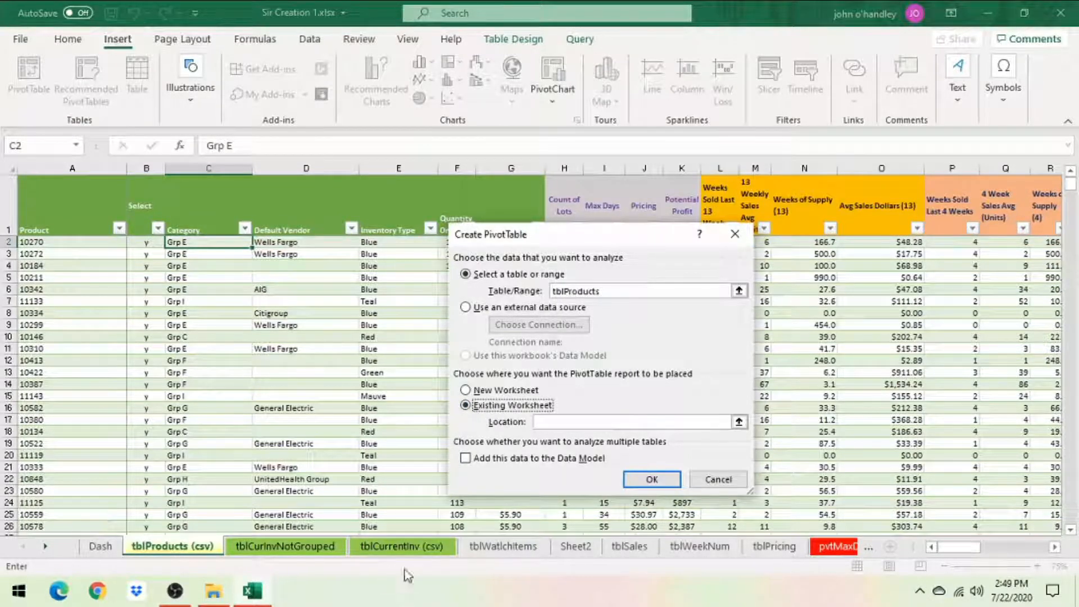
pyautogui.click(575, 545)
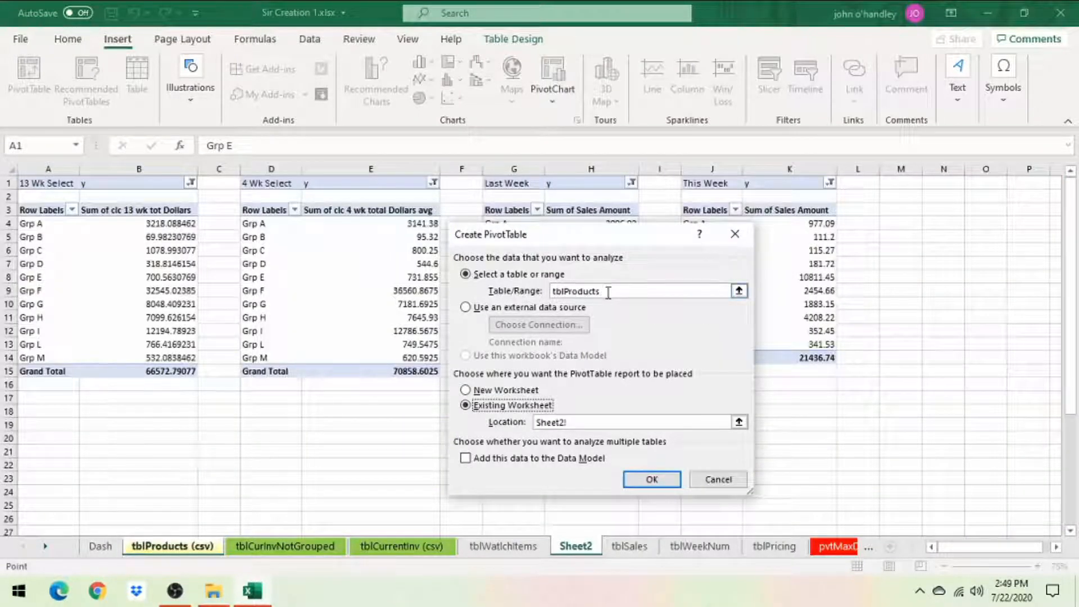
pyautogui.click(906, 184)
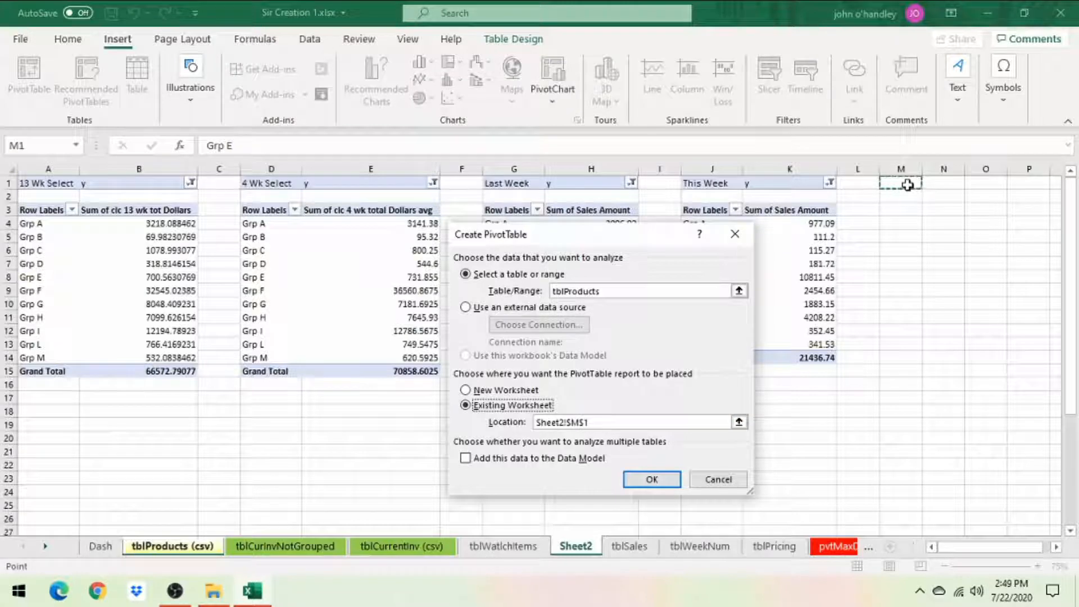
pyautogui.click(652, 479)
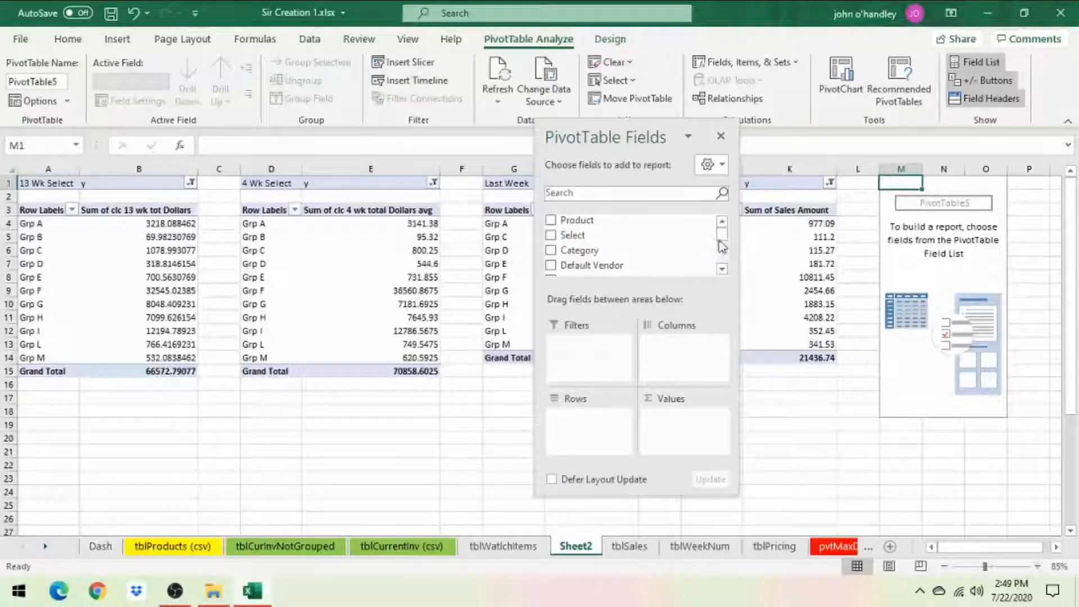
# Put Category in the new PivotTable's rows and the count of Product in its values, and close the field list.
pyautogui.moveTo(725, 242)
pyautogui.mouseDown()
pyautogui.moveTo(723, 251)
pyautogui.moveTo(724, 239)
pyautogui.mouseUp()
pyautogui.moveTo(590, 230); pyautogui.dragTo(620, 422)
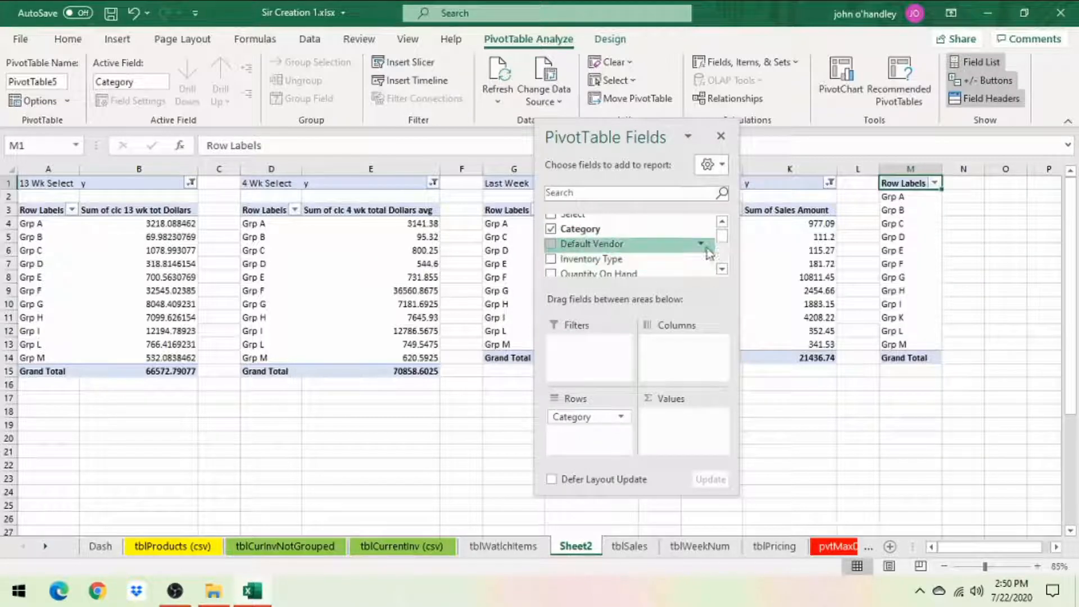
pyautogui.scroll(2, 709, 253)
pyautogui.moveTo(614, 221); pyautogui.dragTo(672, 437)
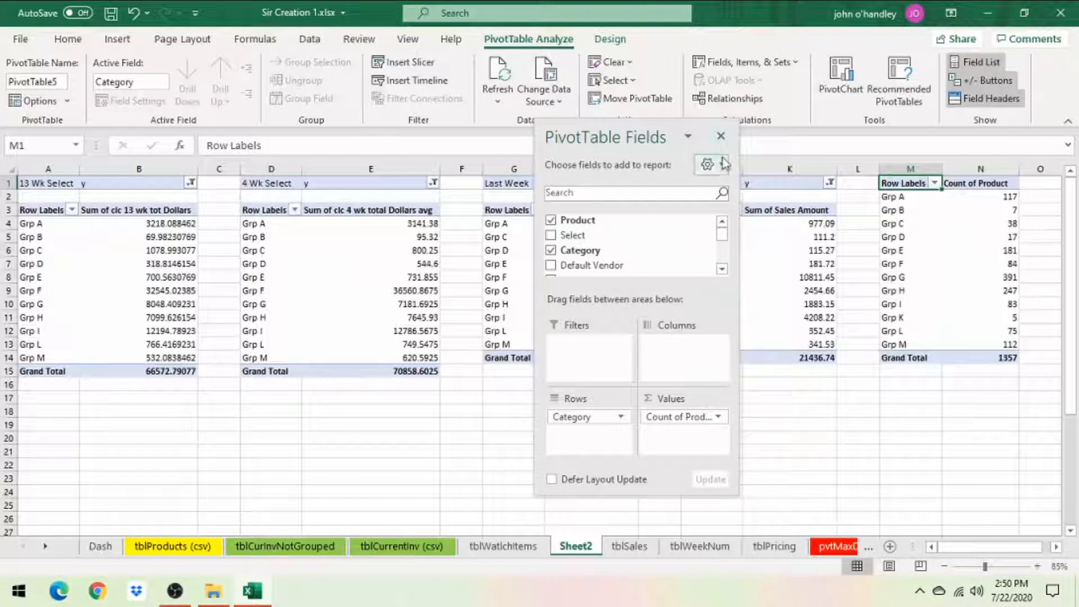
pyautogui.click(721, 136)
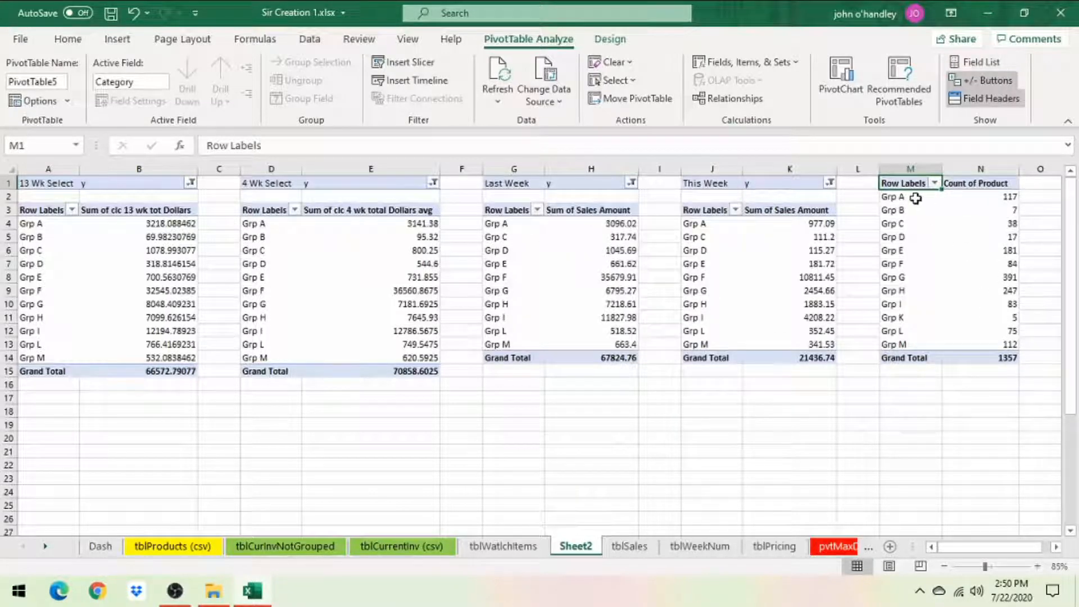
# Examine the category list in column M, the names of the 13-week and 4-week PivotTables, and the Dash layout.
pyautogui.moveTo(915, 197); pyautogui.dragTo(924, 343)
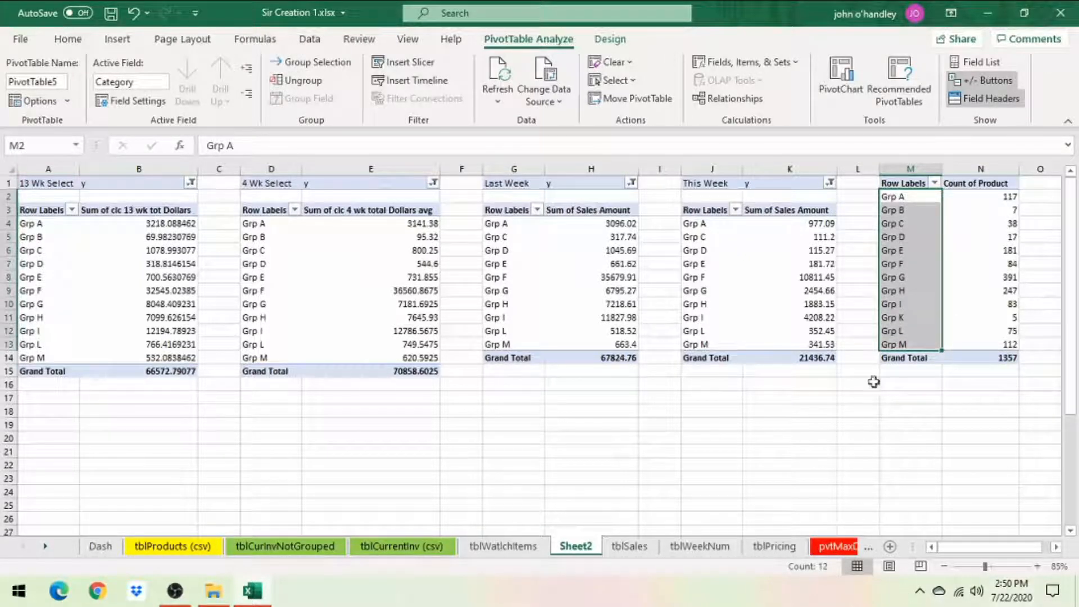
pyautogui.click(909, 291)
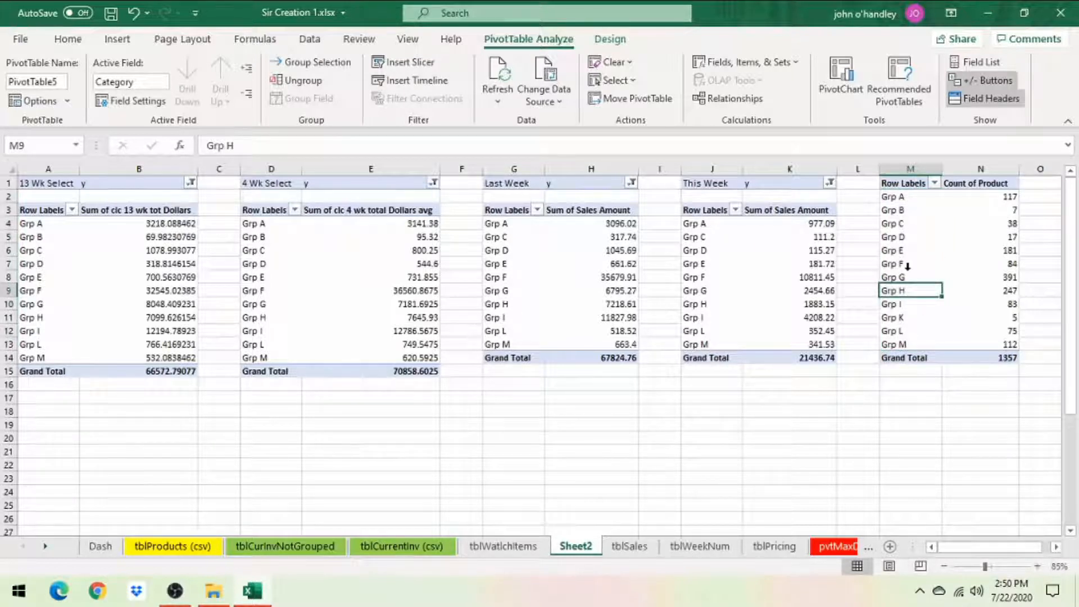
pyautogui.click(61, 236)
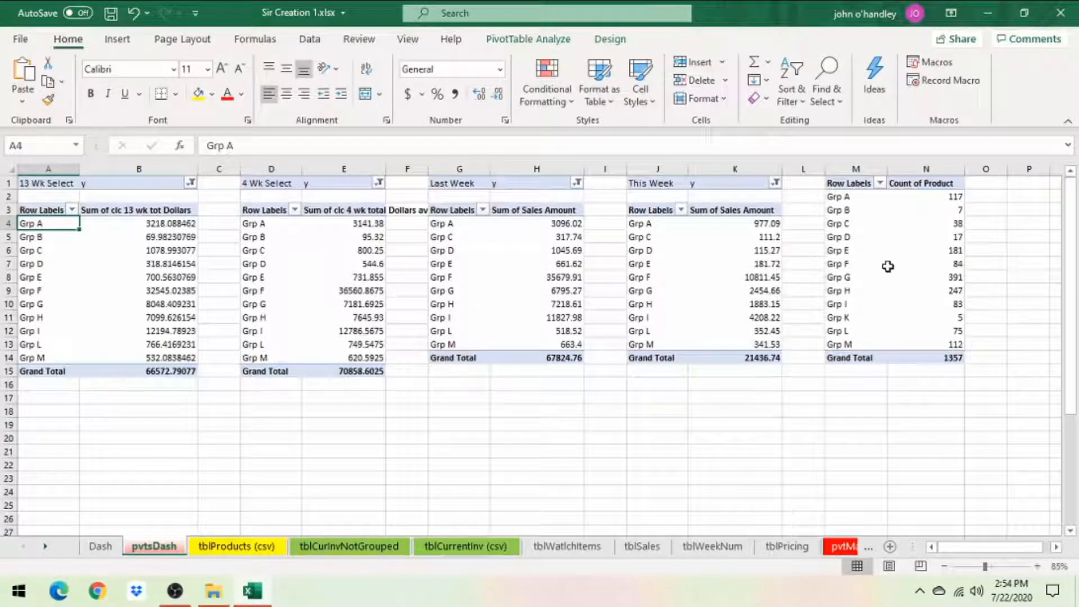
pyautogui.click(179, 262)
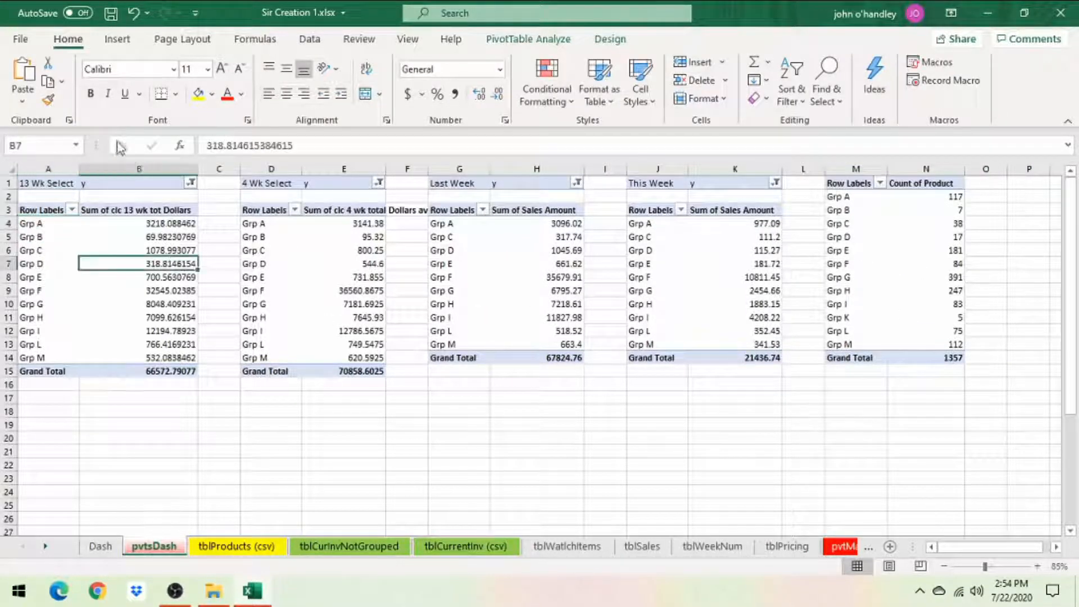
pyautogui.click(556, 40)
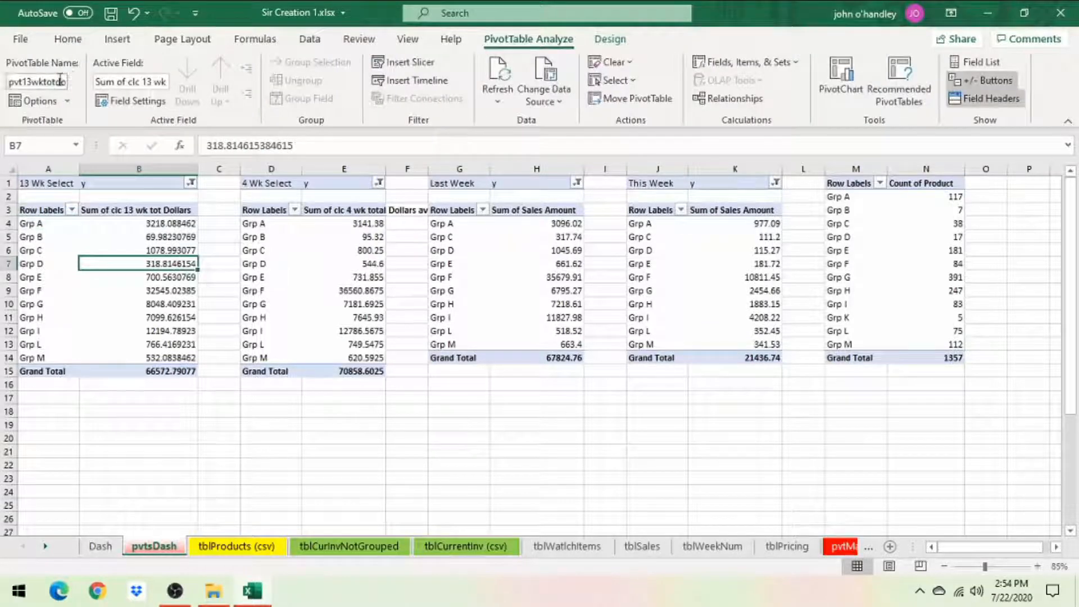
pyautogui.click(269, 226)
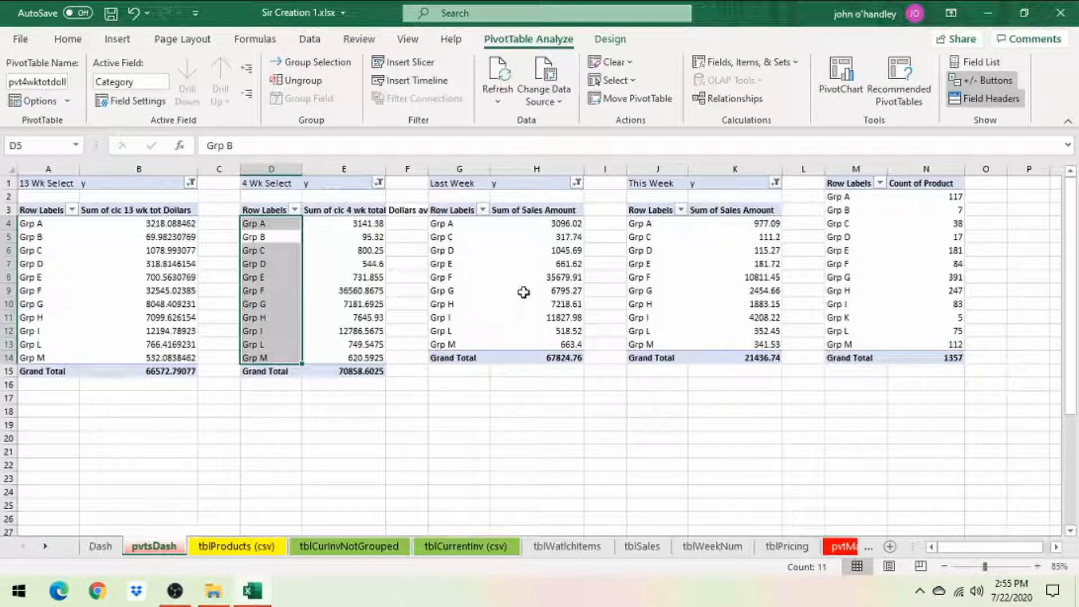
pyautogui.click(100, 545)
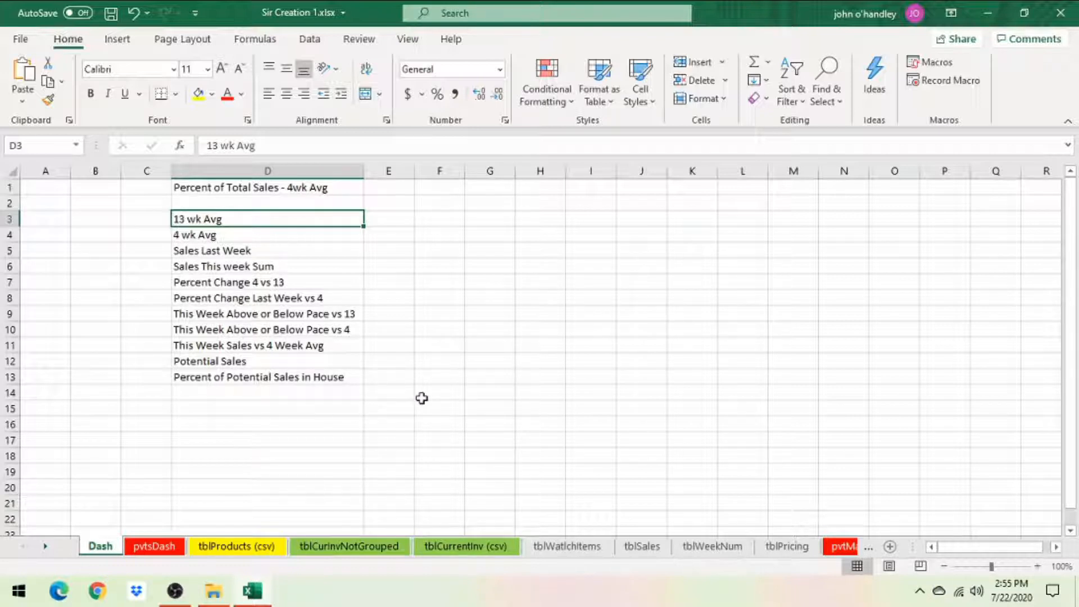
pyautogui.click(154, 545)
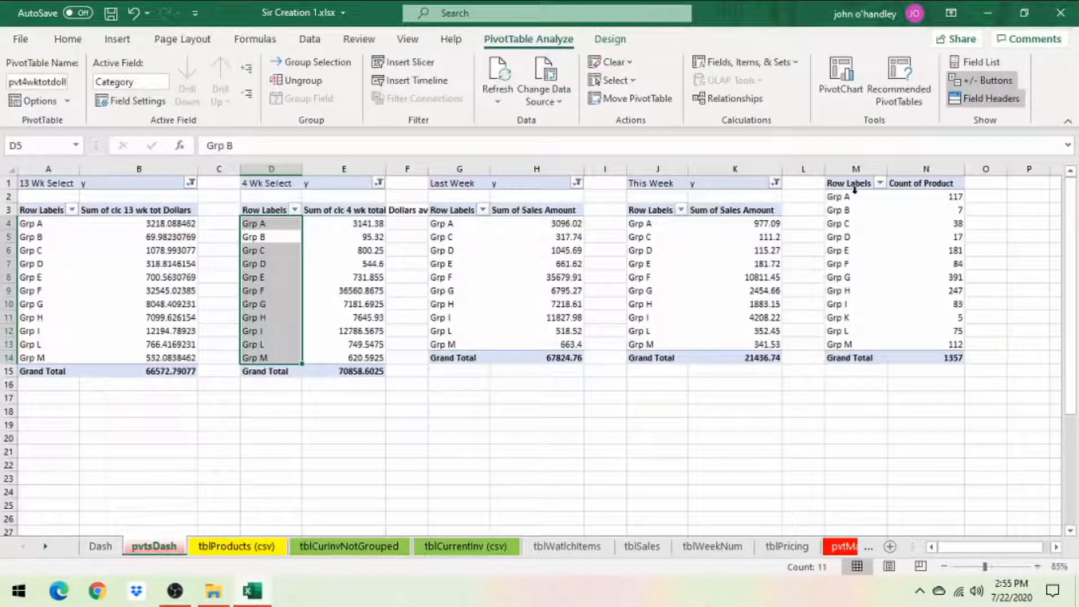
# Copy the category labels Grp A to Grp M from pvtsDash M2:M13 and paste them transposed at Dash cell E2.
pyautogui.moveTo(851, 196); pyautogui.dragTo(855, 338)
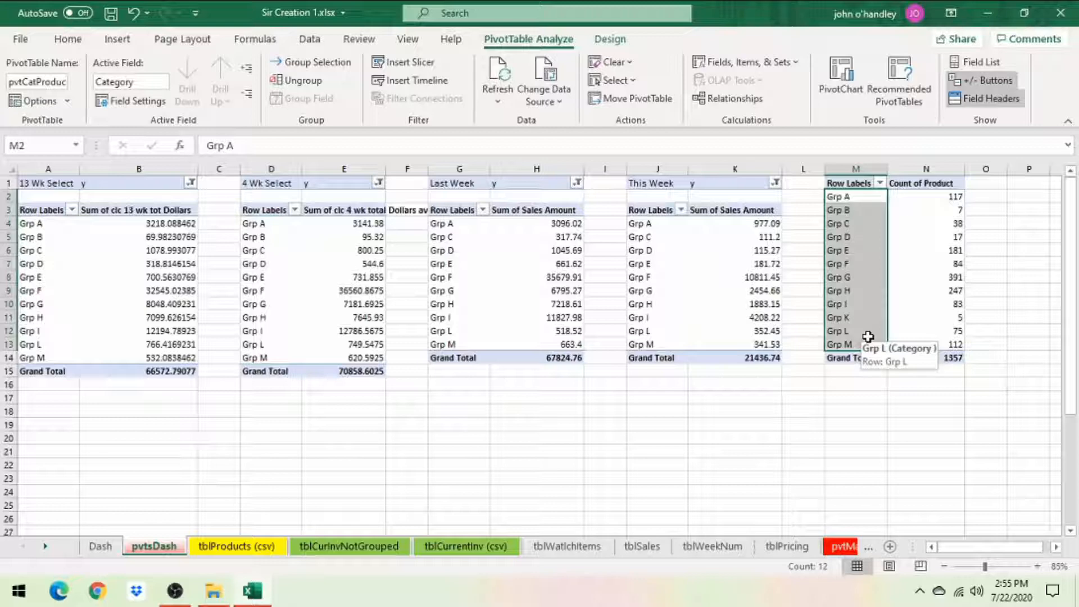
pyautogui.hotkey('ctrl', 'c')
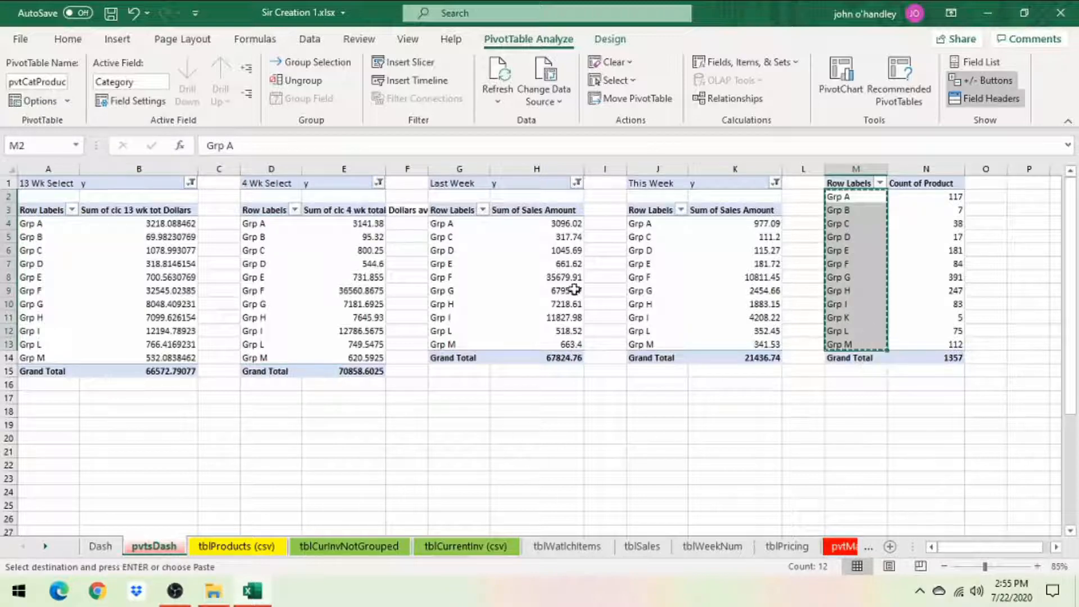
pyautogui.click(100, 546)
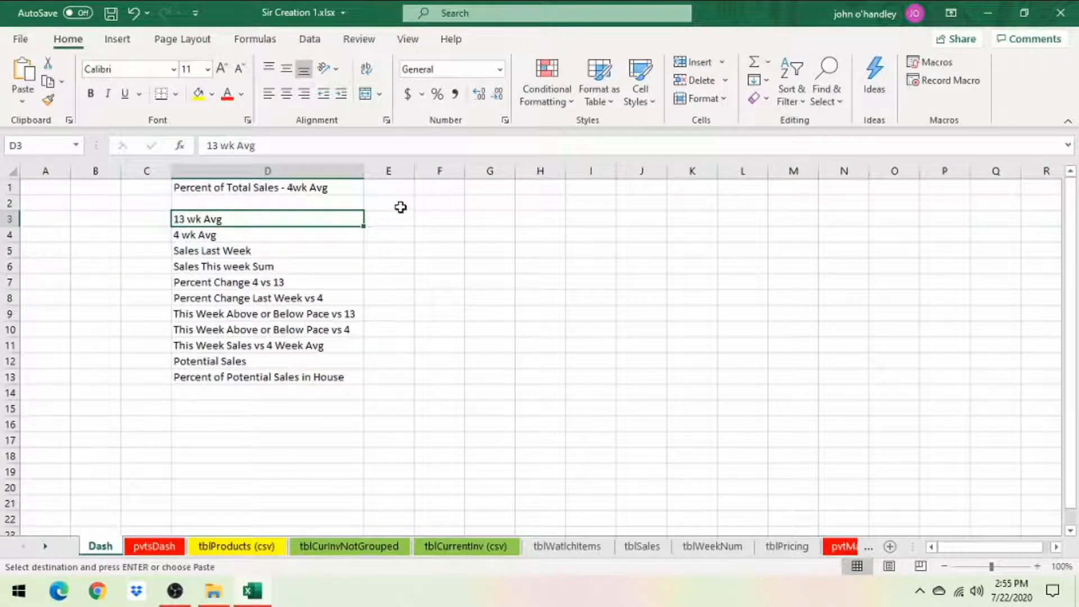
pyautogui.click(400, 204)
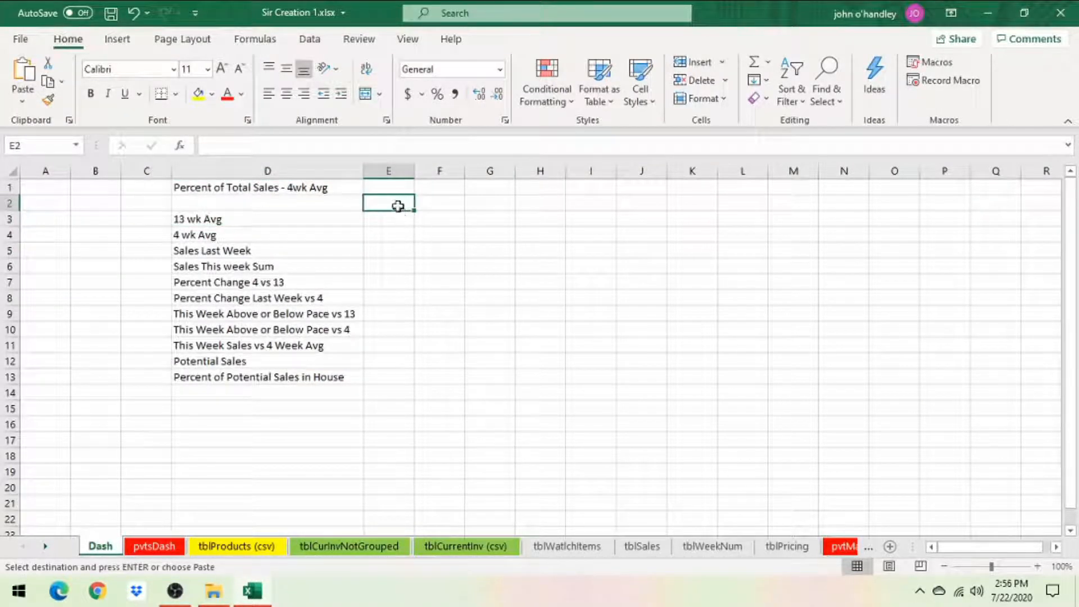
pyautogui.rightClick(398, 204)
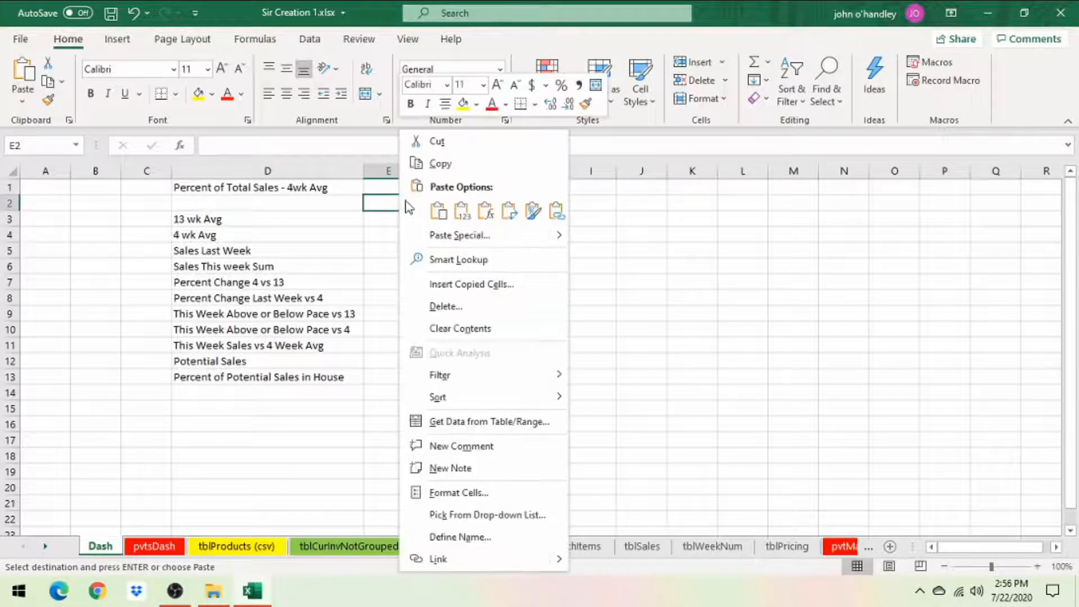
pyautogui.click(434, 240)
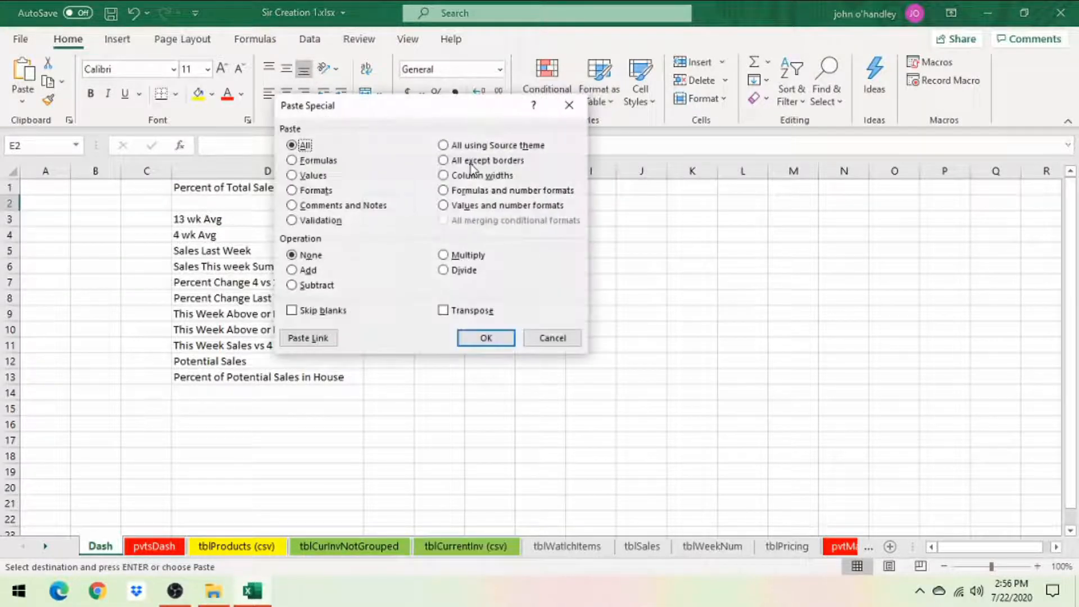
pyautogui.click(453, 313)
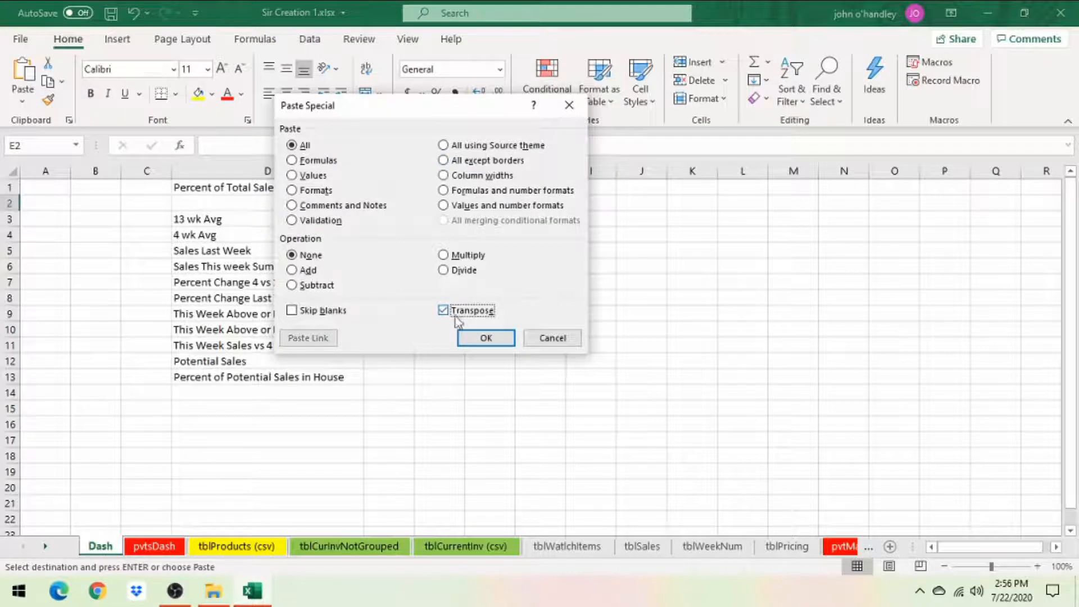
pyautogui.click(472, 339)
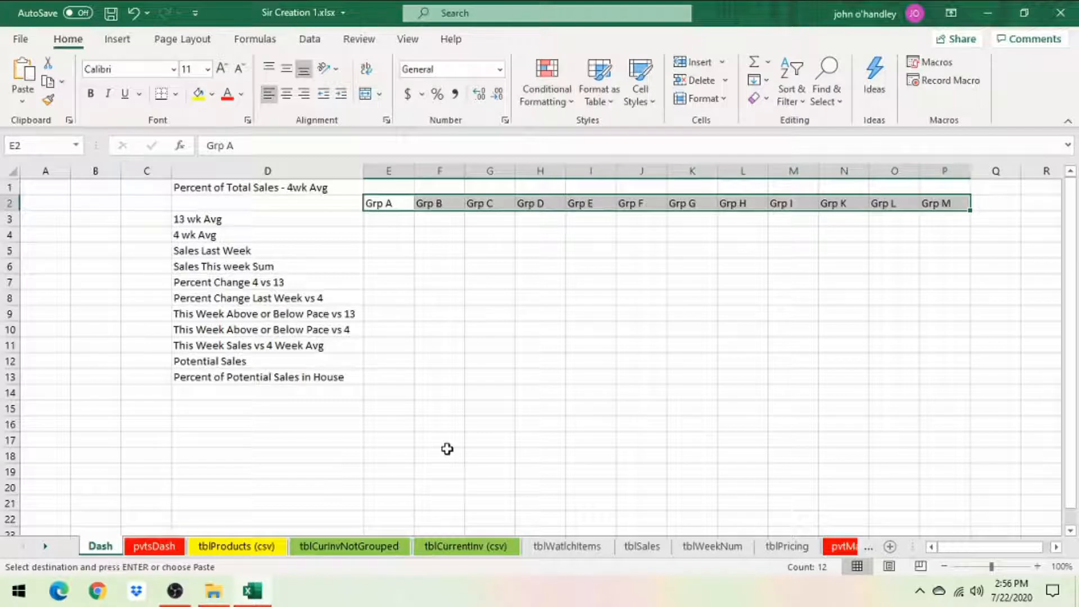
pyautogui.click(213, 548)
pyautogui.click(175, 547)
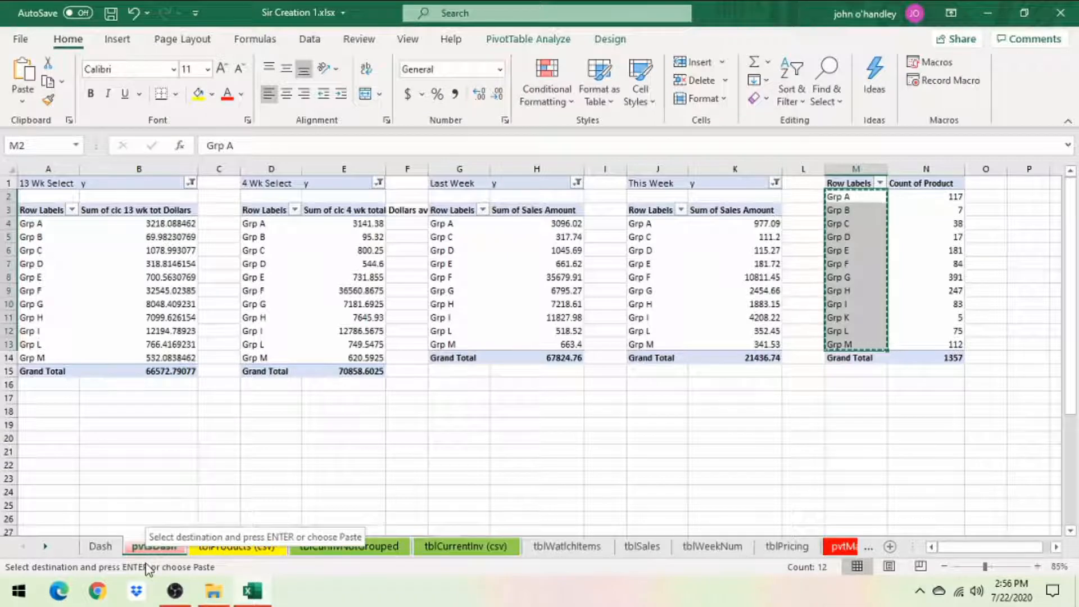
pyautogui.click(101, 546)
pyautogui.press('Down')
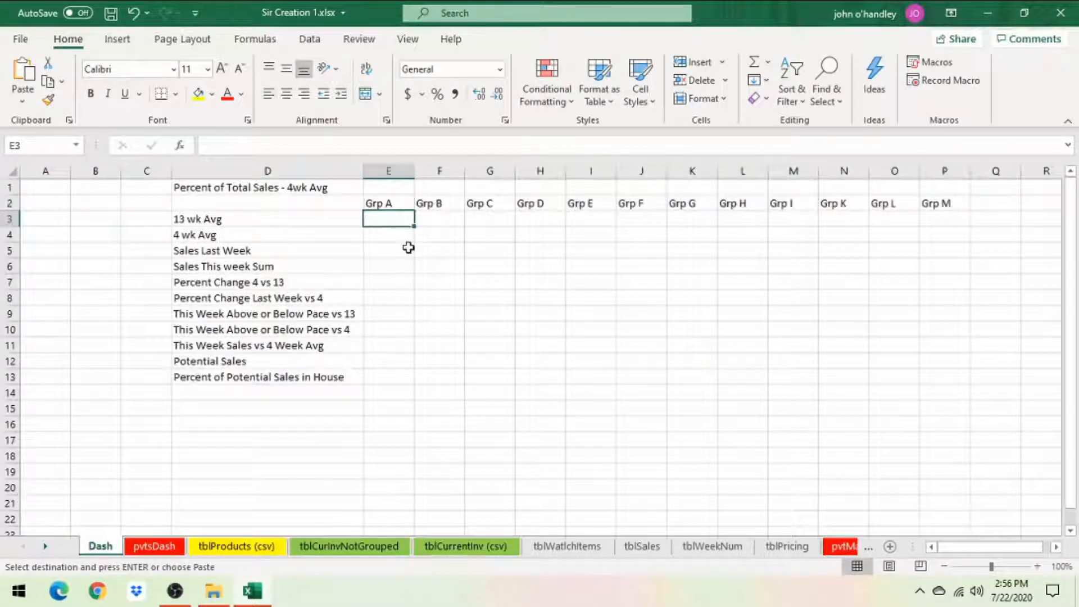
# Insert a blank column before the Grp A column on Dash and narrow the new column E.
pyautogui.click(386, 171)
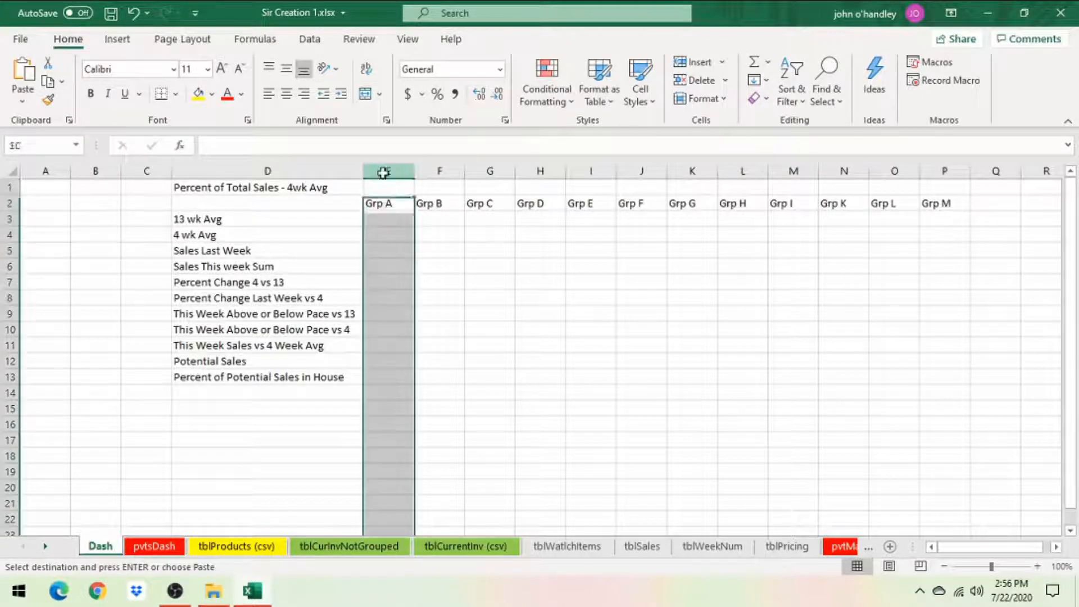
pyautogui.rightClick(384, 173)
pyautogui.click(426, 303)
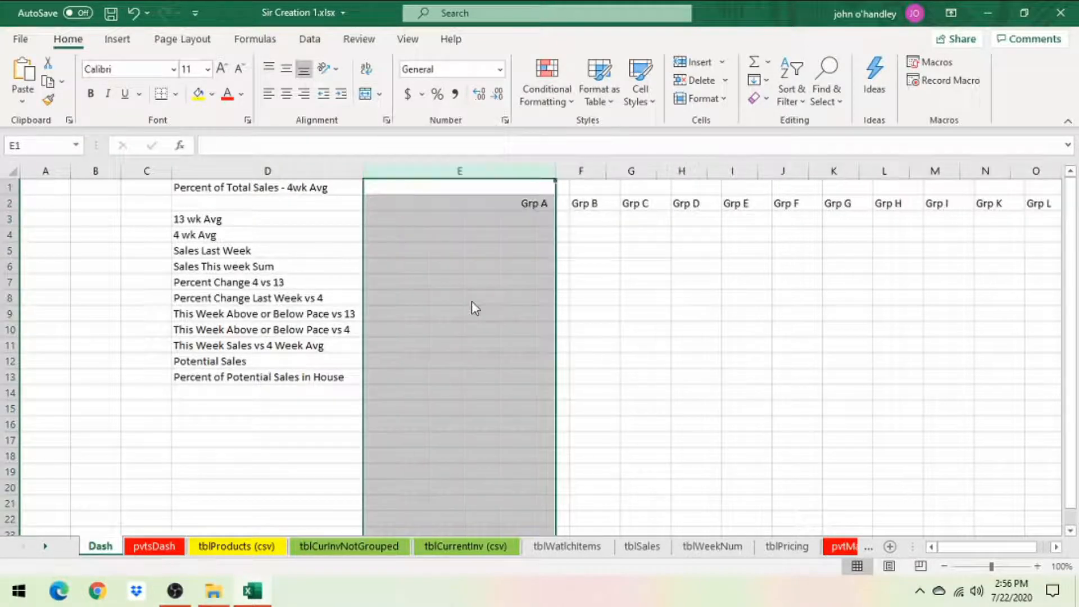
pyautogui.click(374, 203)
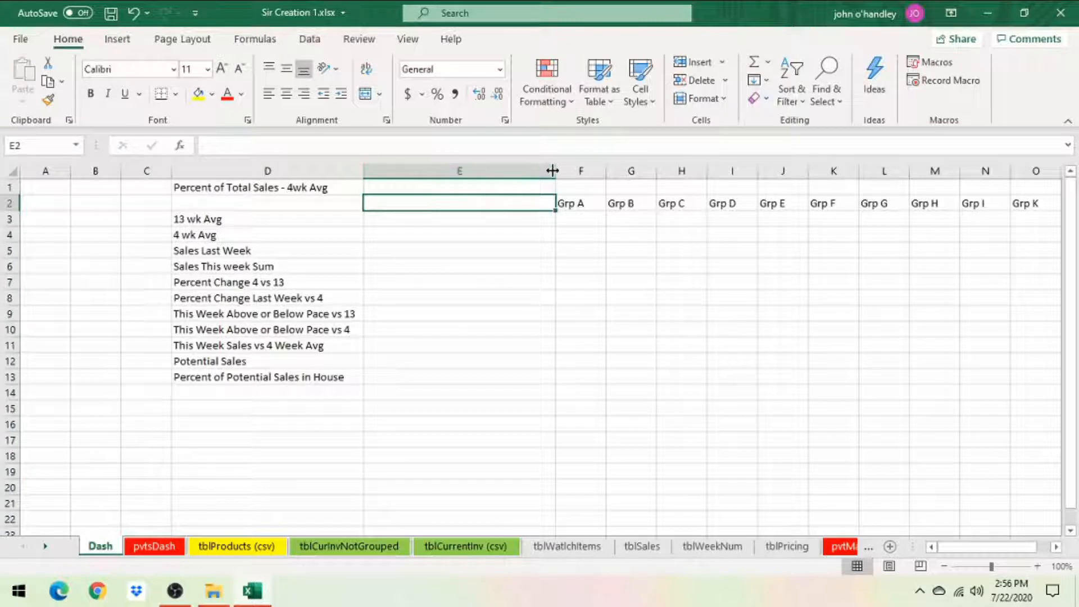
pyautogui.moveTo(555, 171); pyautogui.dragTo(428, 171)
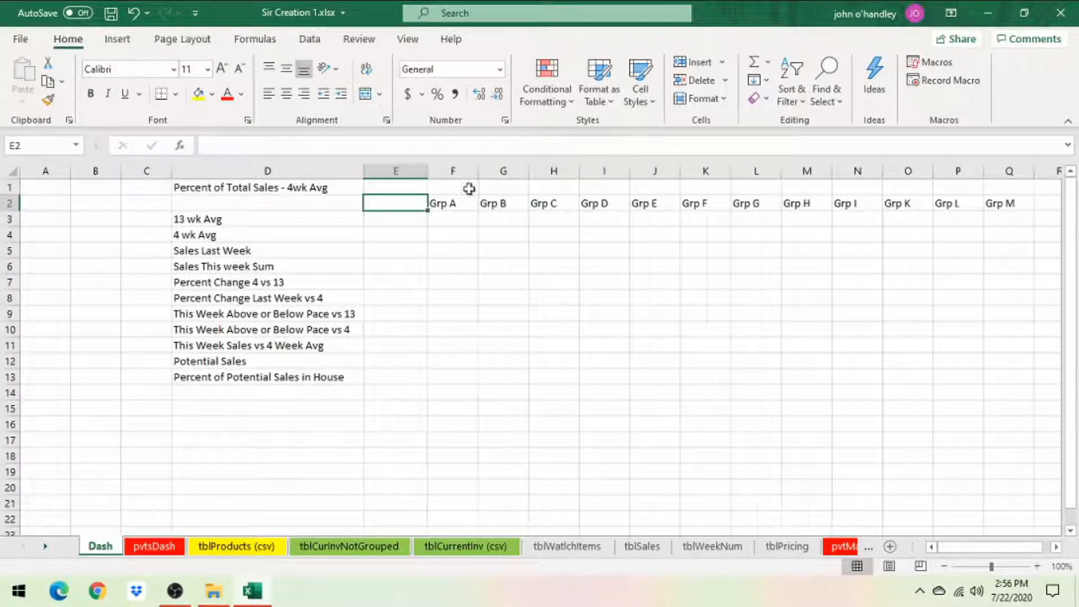
# In Dash cell E3, enter an IFERROR formula returning the 13-week PivotTable's grand total from pvtsDash B15, with 0 as the error value.
pyautogui.click(387, 219)
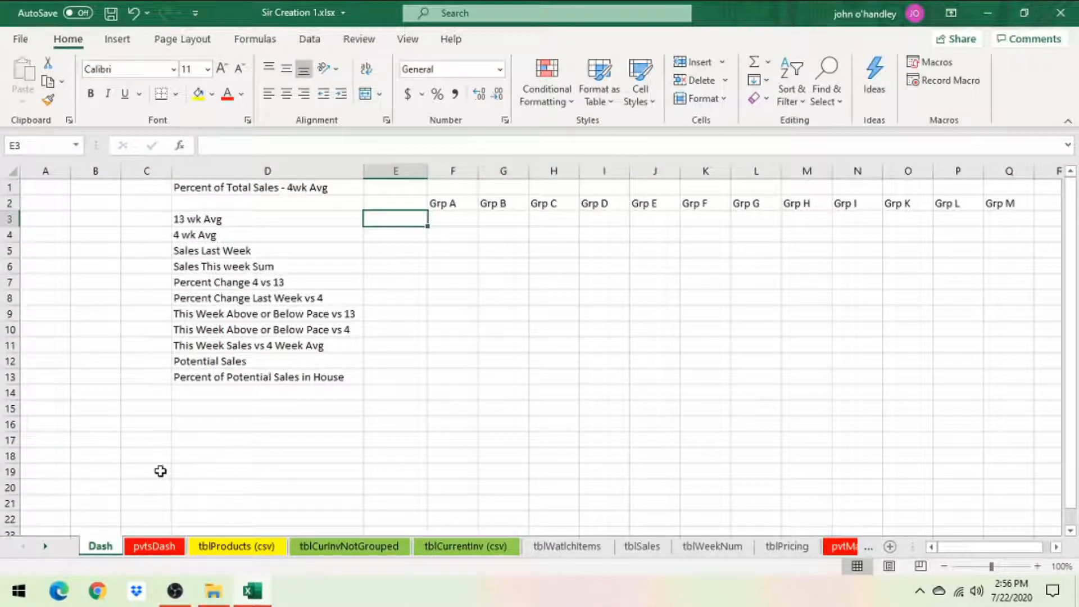
pyautogui.click(155, 547)
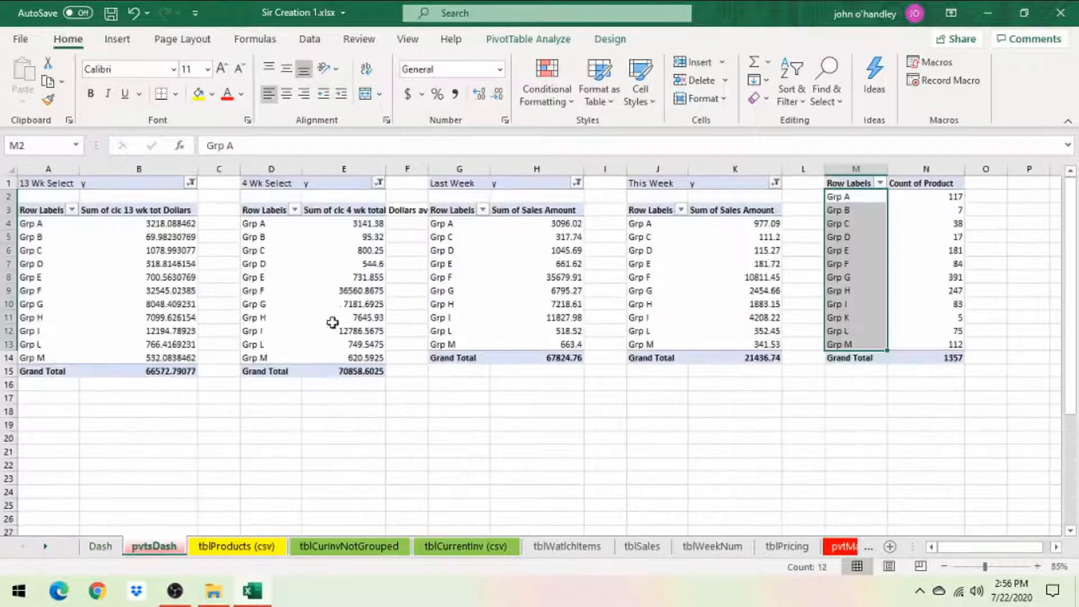
pyautogui.click(186, 373)
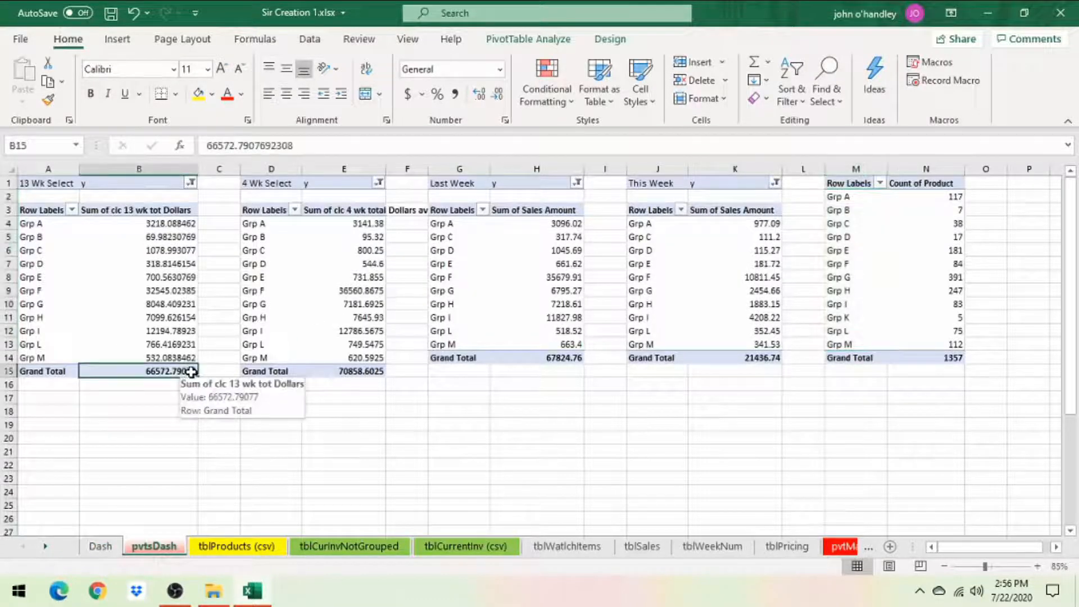
pyautogui.click(100, 546)
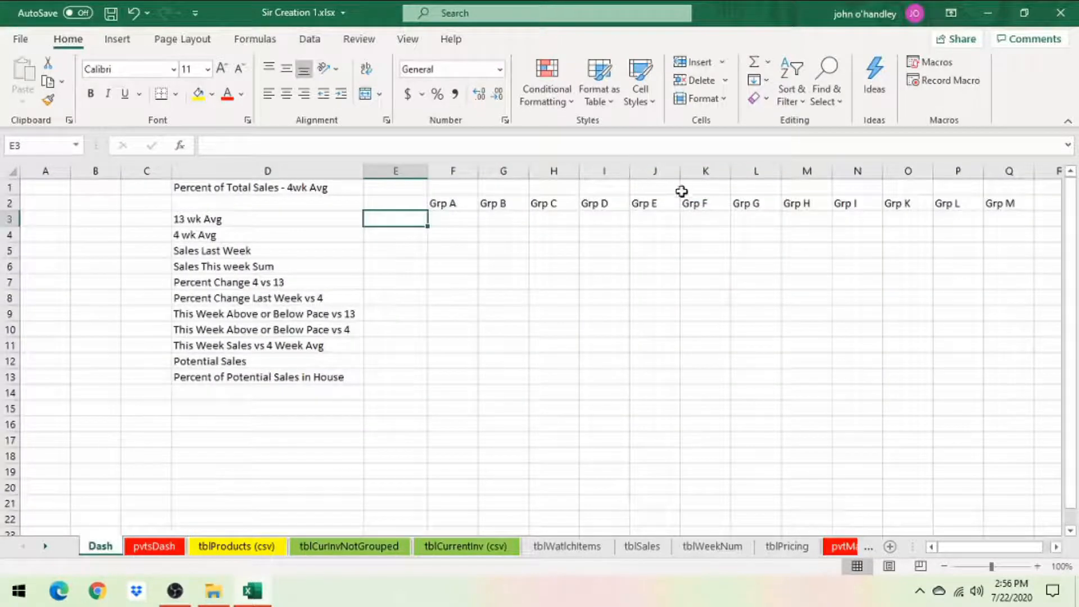
pyautogui.write('=')
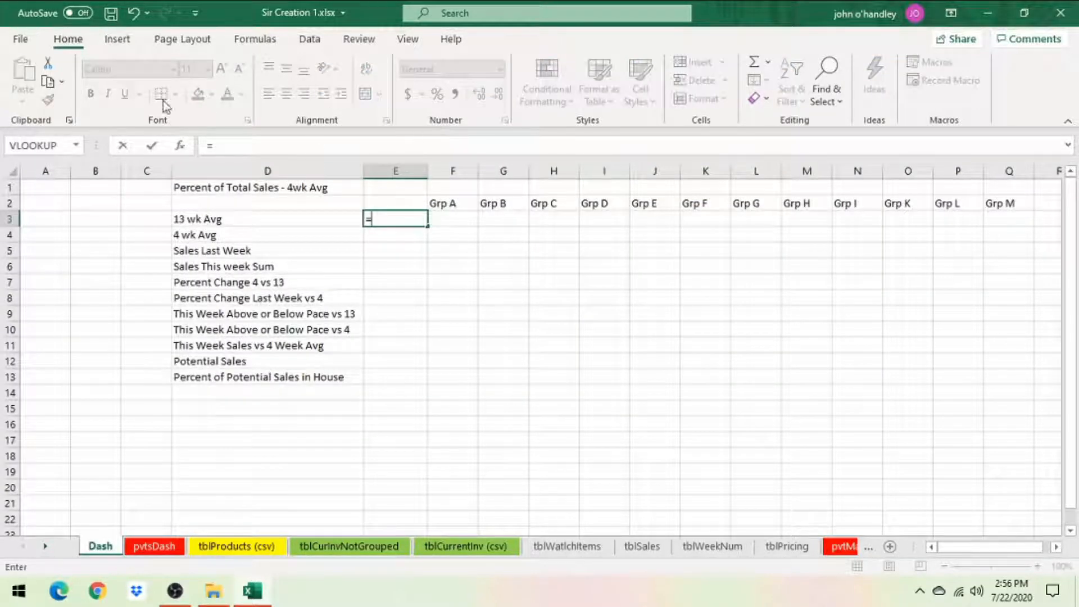
pyautogui.click(76, 145)
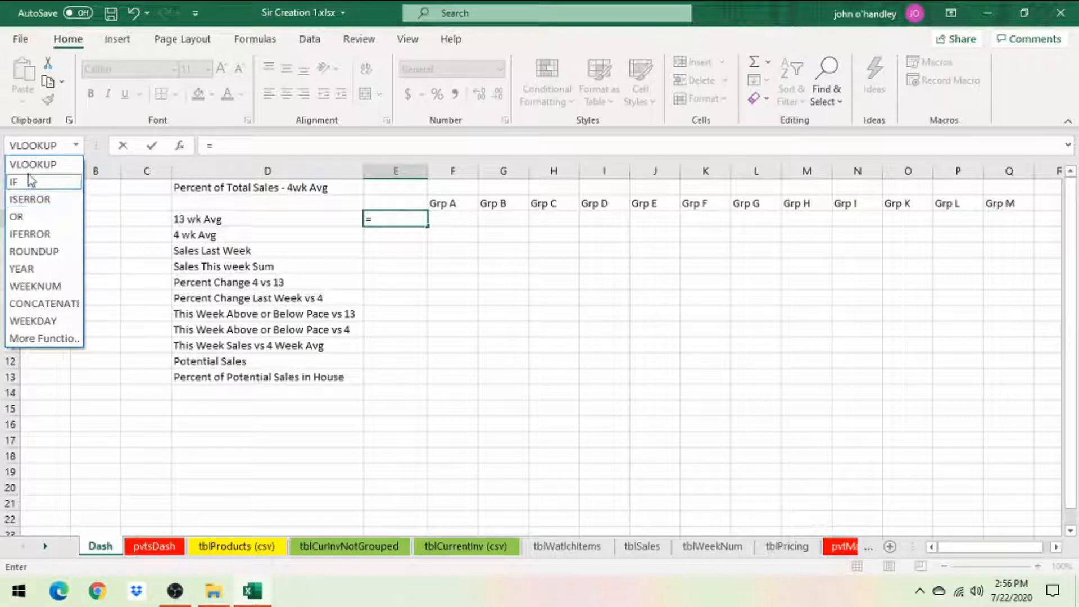
pyautogui.click(31, 234)
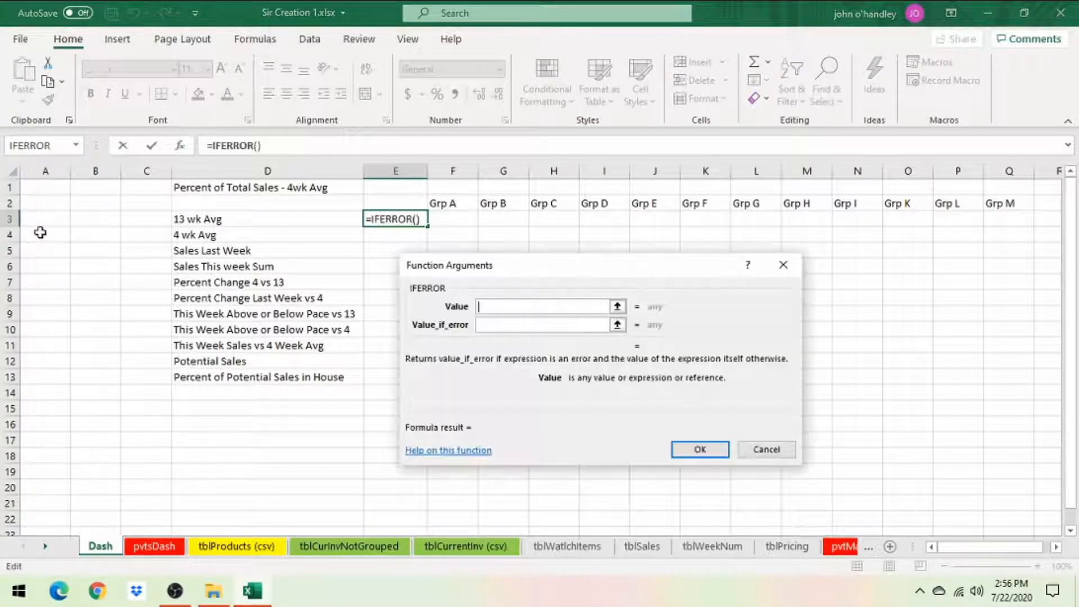
pyautogui.click(171, 546)
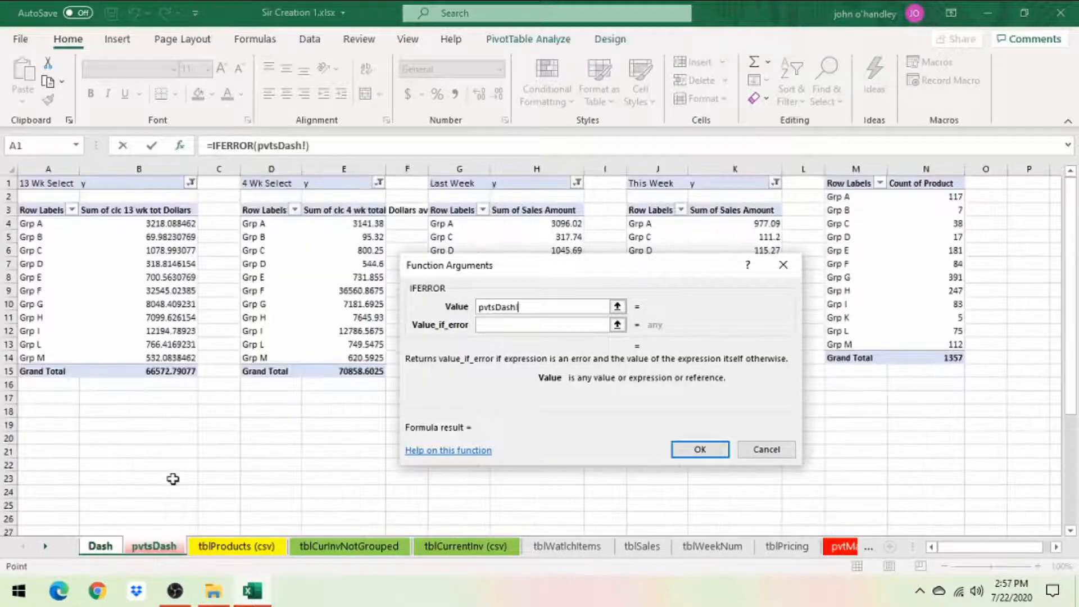
pyautogui.click(180, 369)
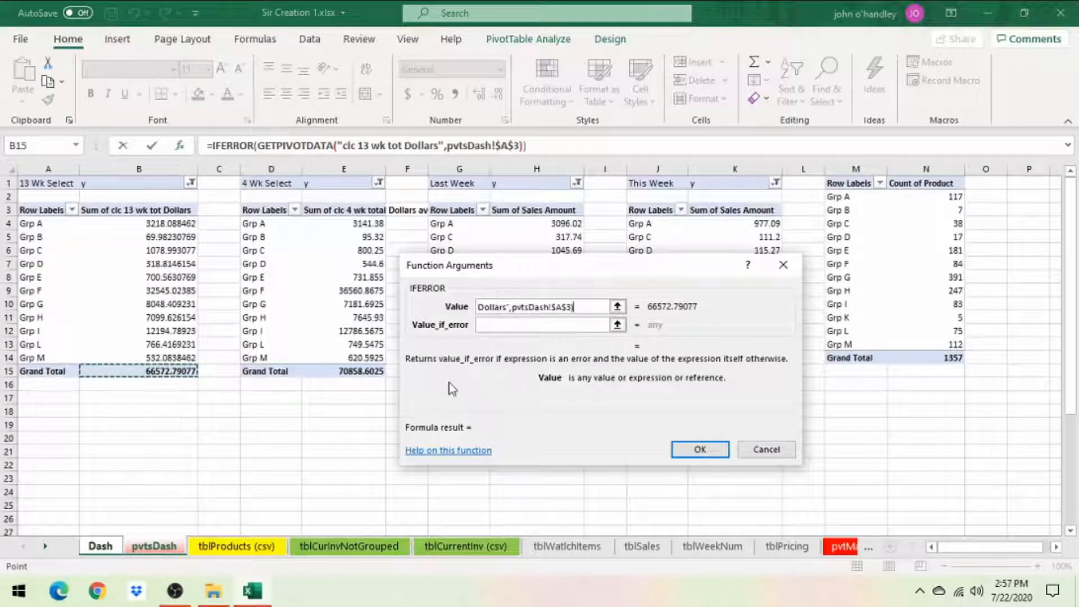
pyautogui.click(542, 325)
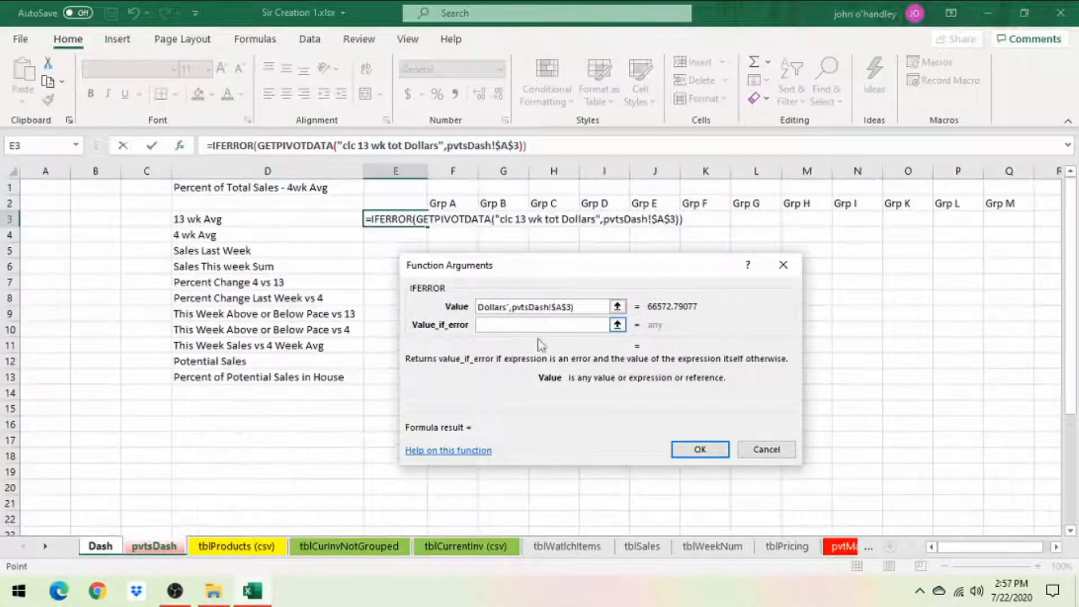
pyautogui.write('0')
pyautogui.press('Return')
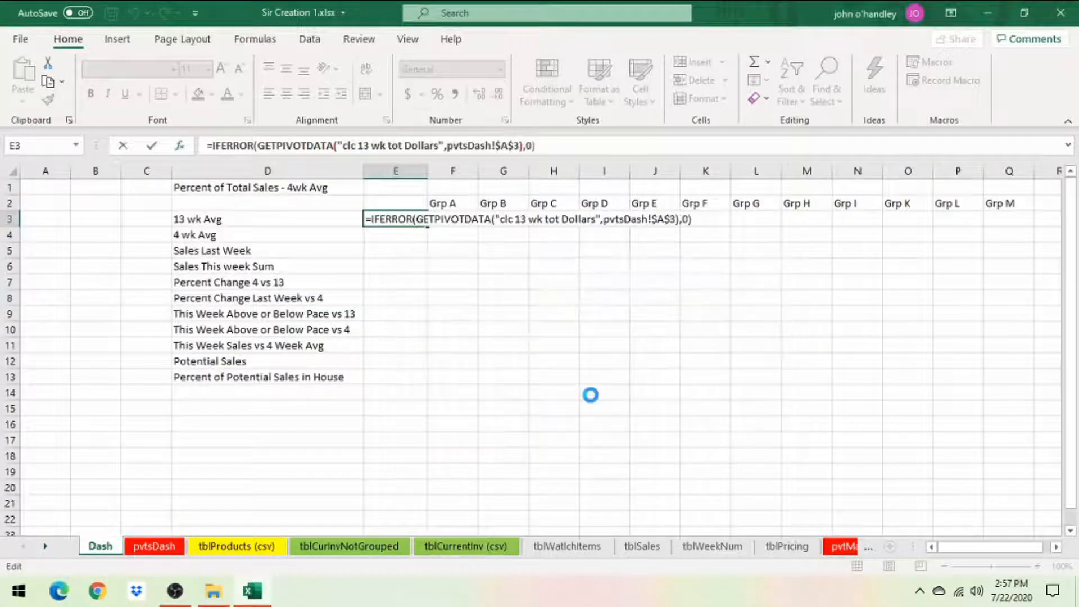
# In Dash cell E4, enter an IFERROR formula returning the 4-week PivotTable's grand total from pvtsDash, with 0 as the error value.
pyautogui.click(381, 235)
pyautogui.write('=')
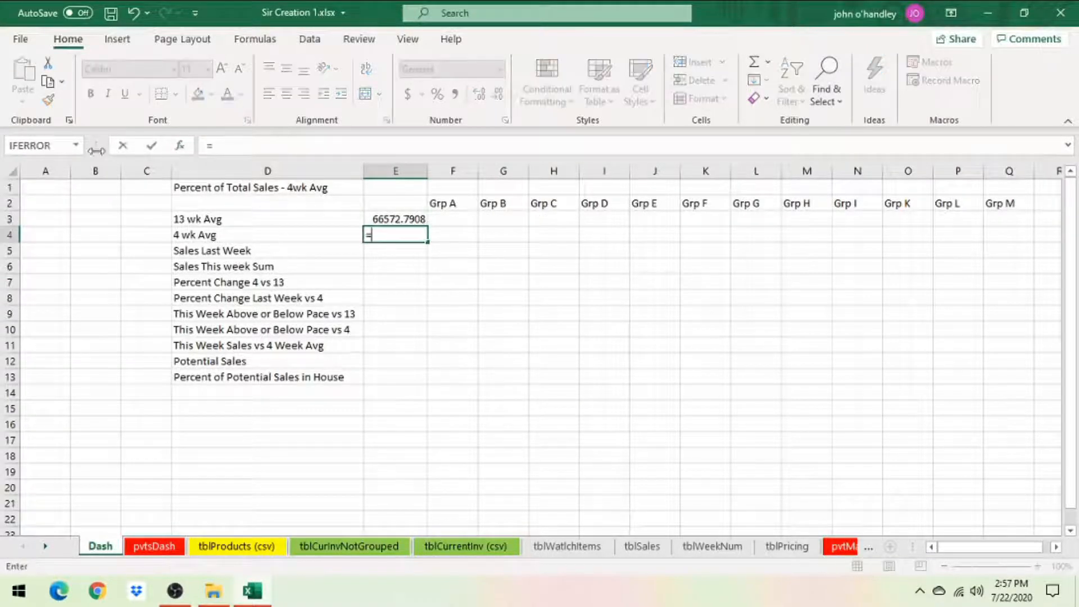
pyautogui.click(51, 146)
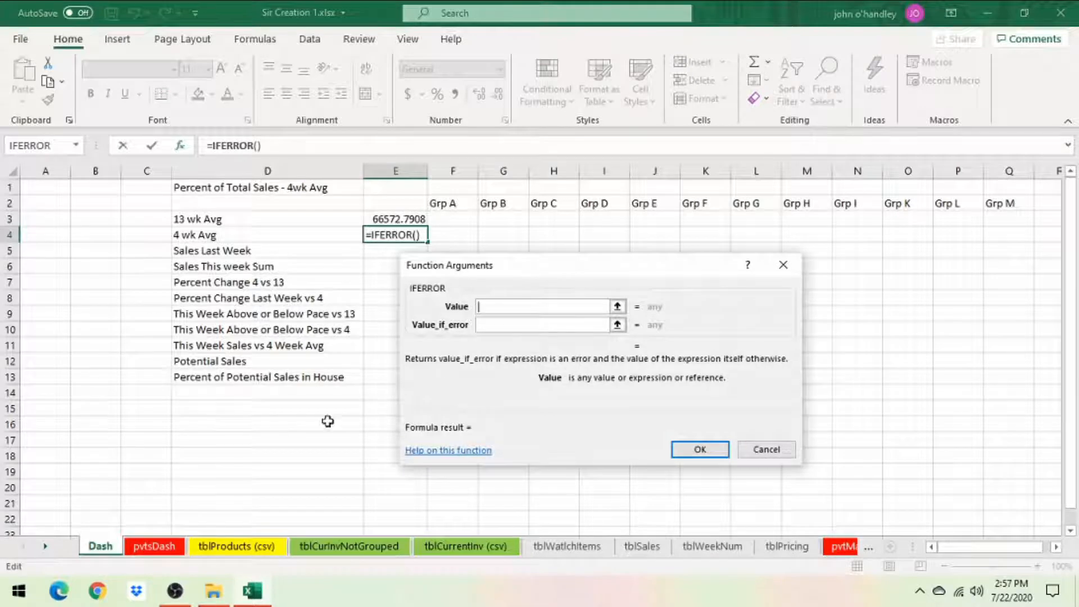
pyautogui.click(170, 548)
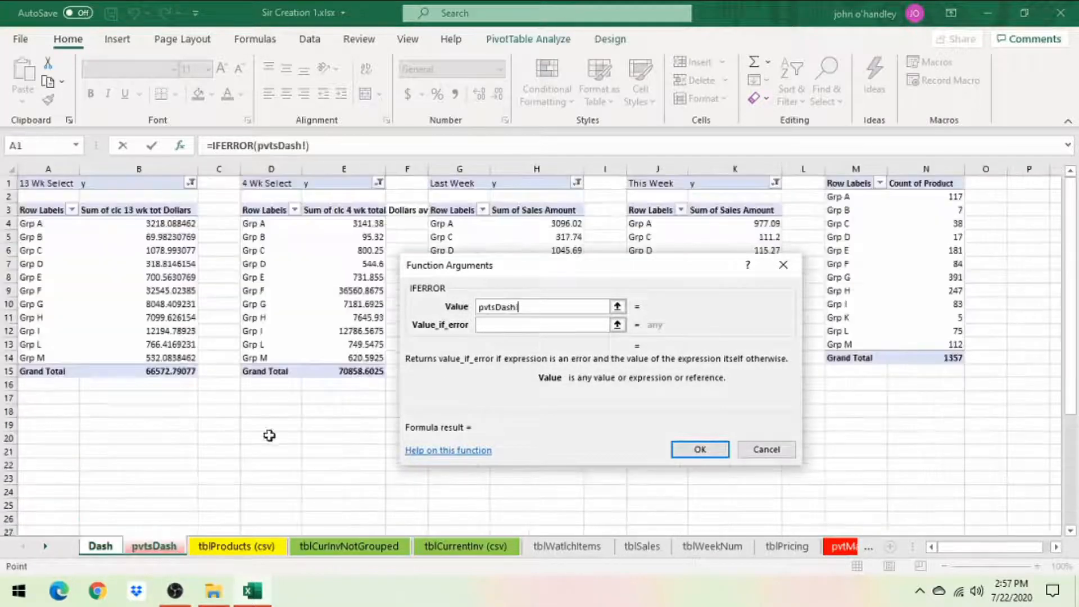
pyautogui.click(344, 371)
pyautogui.click(556, 325)
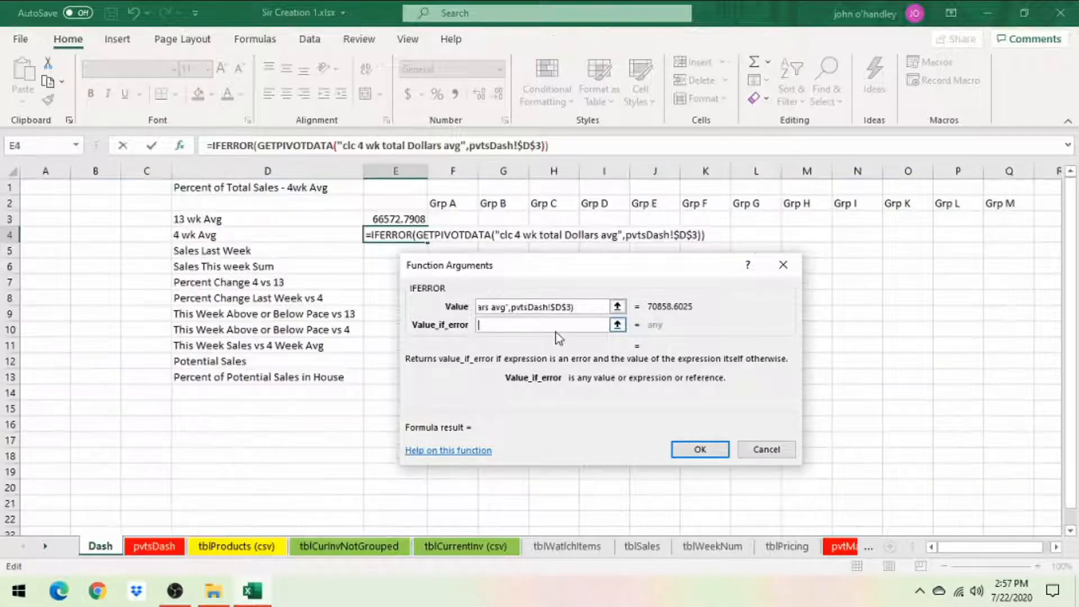
pyautogui.write('0')
pyautogui.press('Return')
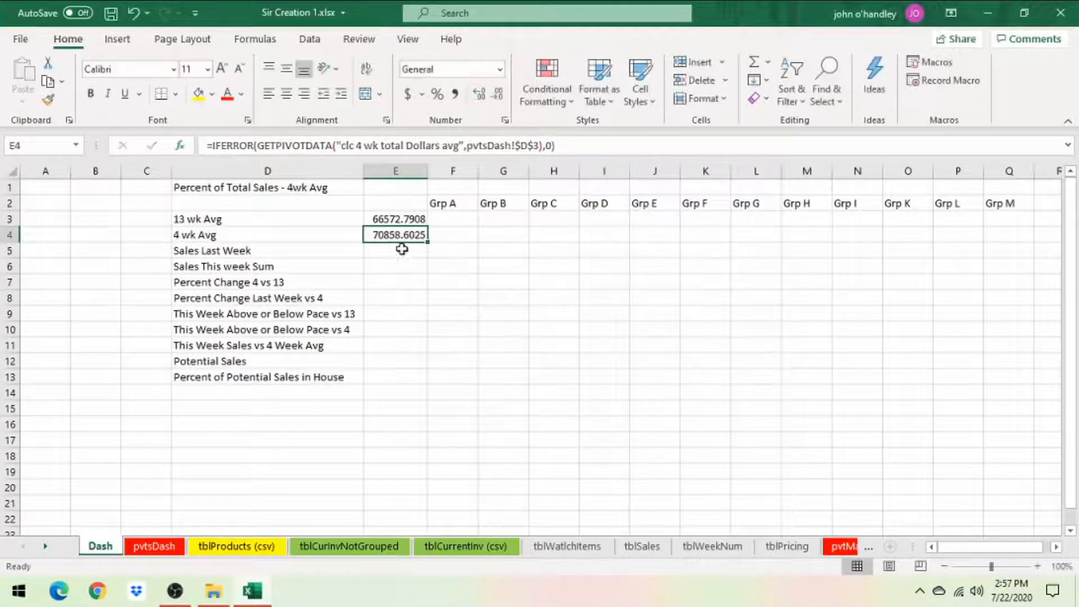
# Link Dash cell E5 to the grand total of the Last Week PivotTable on pvtsDash.
pyautogui.click(385, 254)
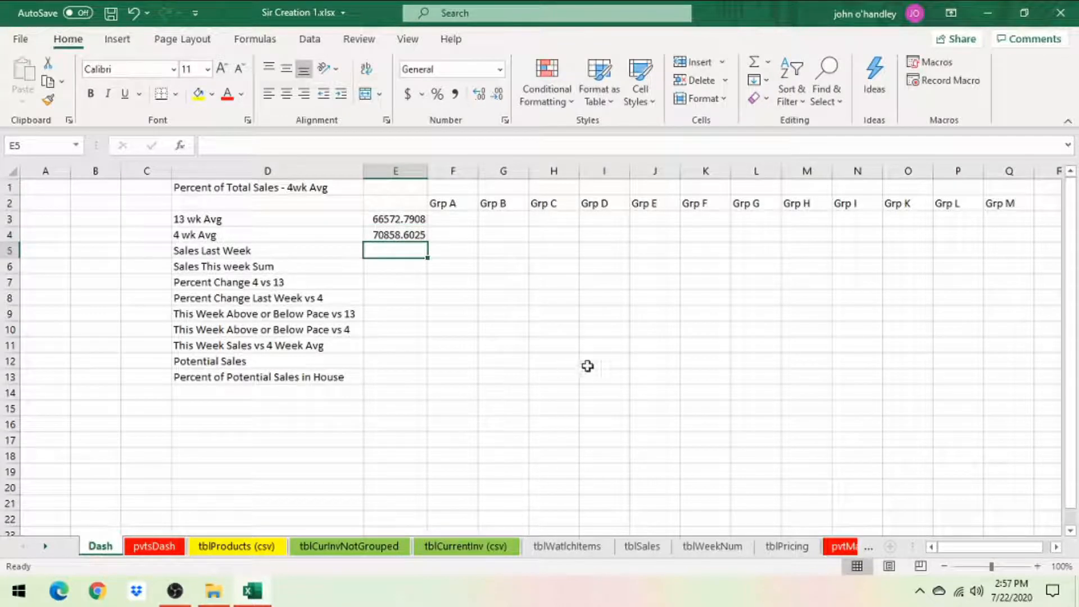
pyautogui.write('=')
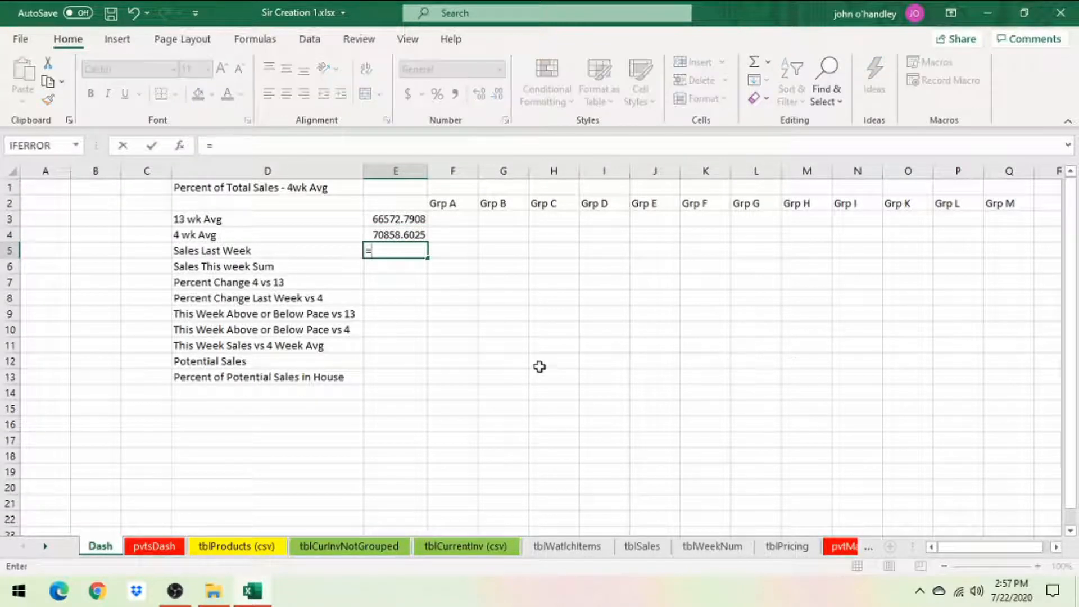
pyautogui.click(153, 546)
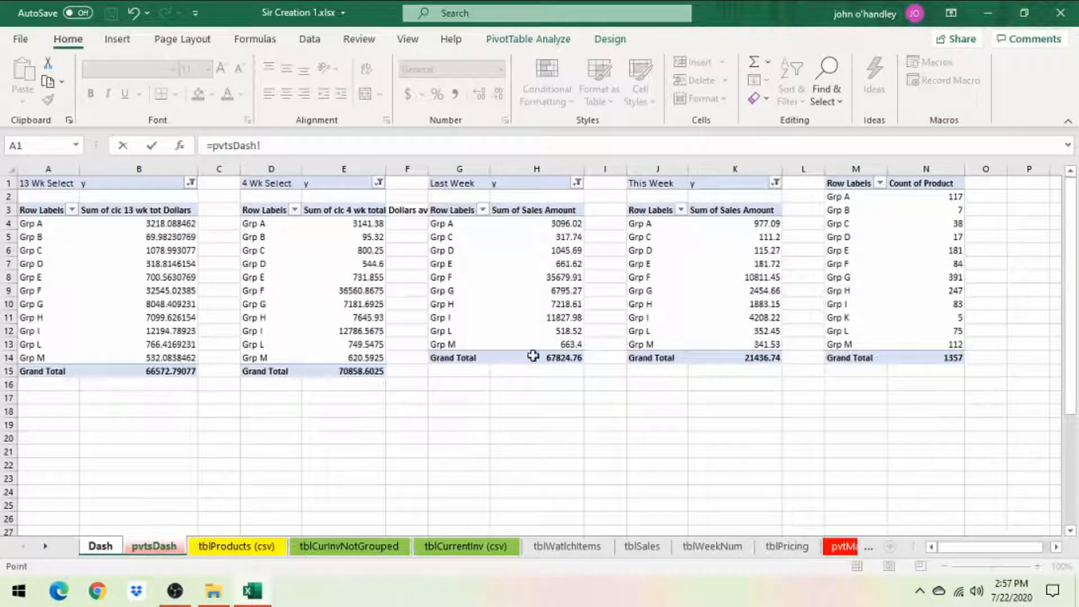
pyautogui.click(533, 356)
pyautogui.press('Return')
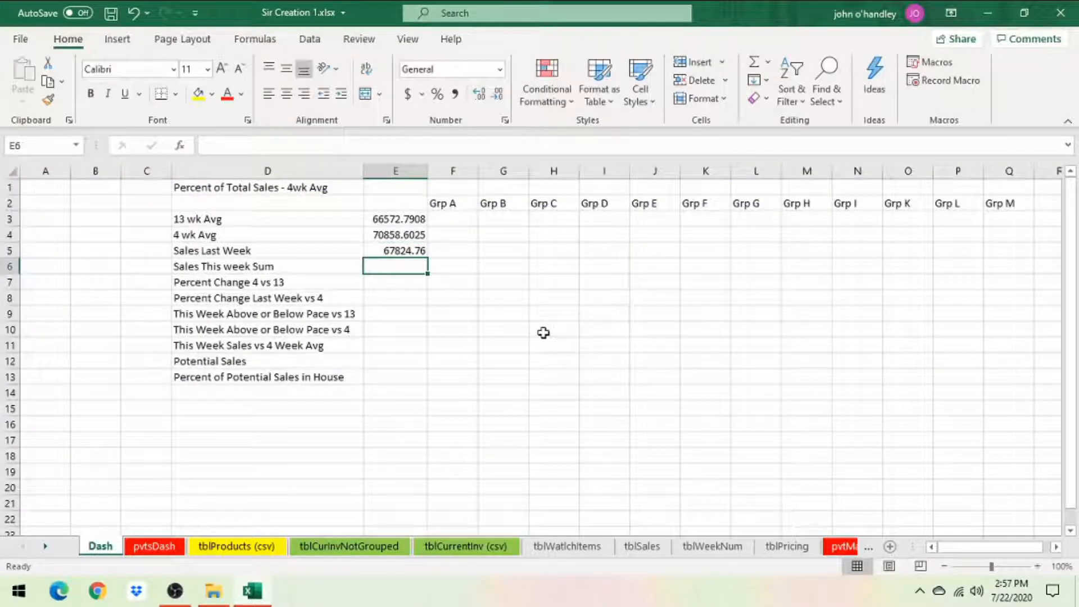
# Wrap the GETPIVOTDATA formula in E5 in IFERROR with 0 as the error value.
pyautogui.click(410, 252)
pyautogui.click(213, 147)
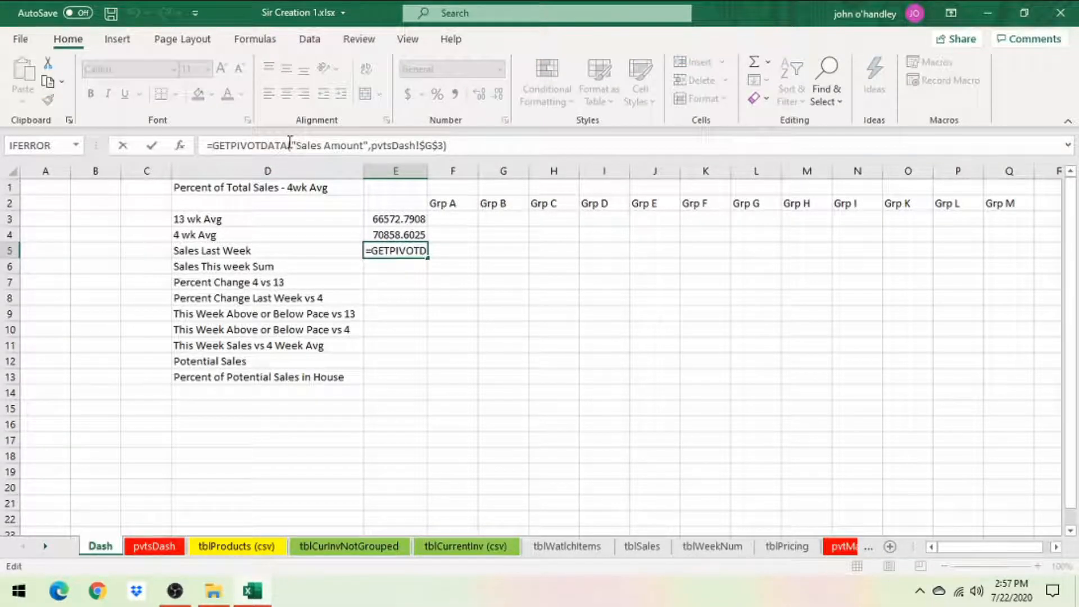
pyautogui.write('iferro')
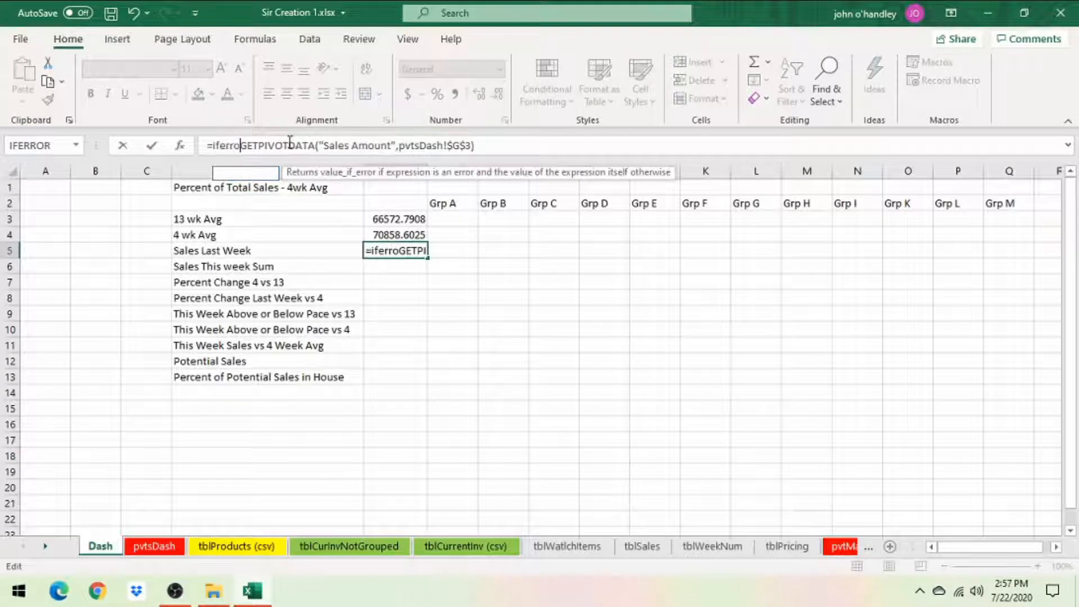
pyautogui.write('r(')
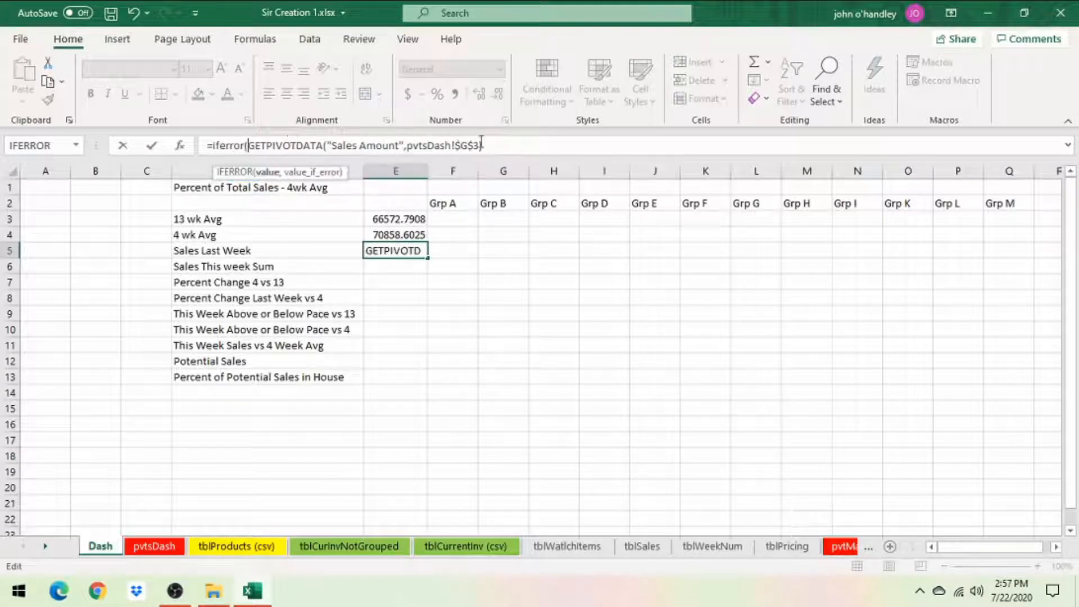
pyautogui.click(500, 148)
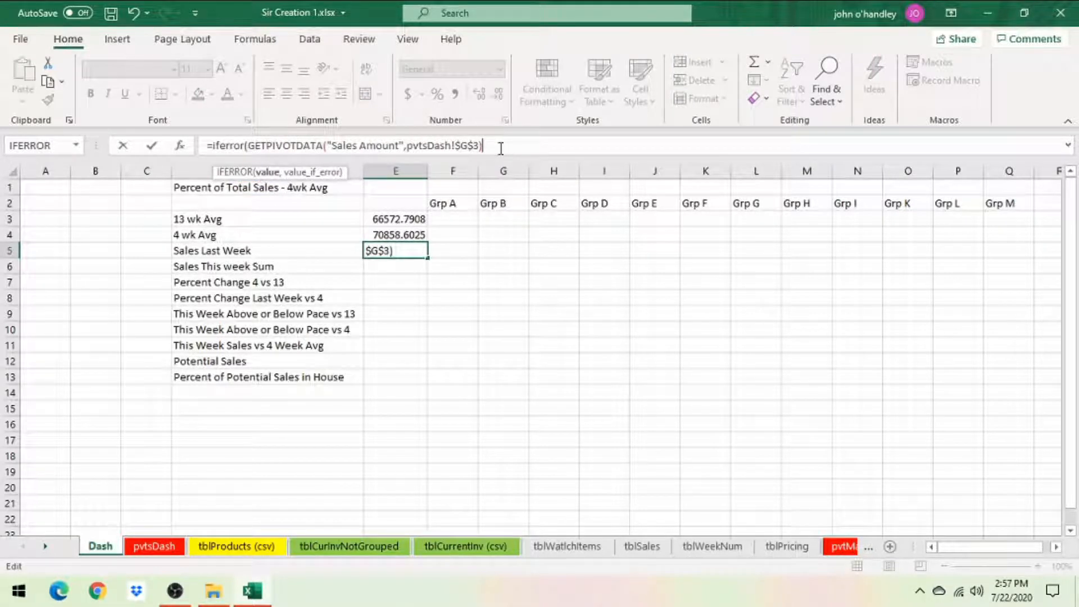
pyautogui.write(',')
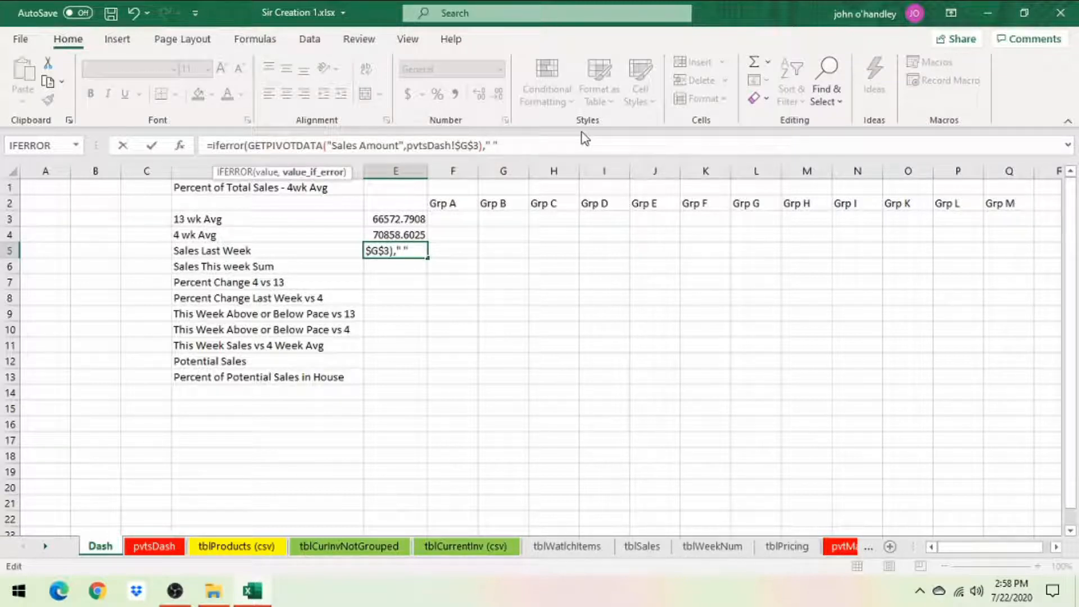
pyautogui.write(')')
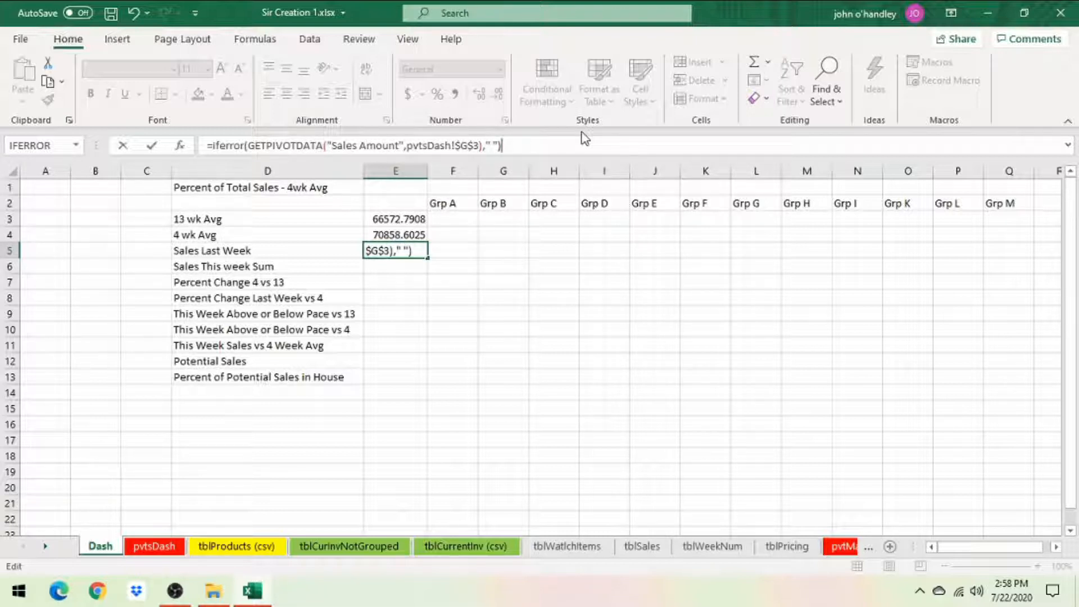
pyautogui.press('Left')
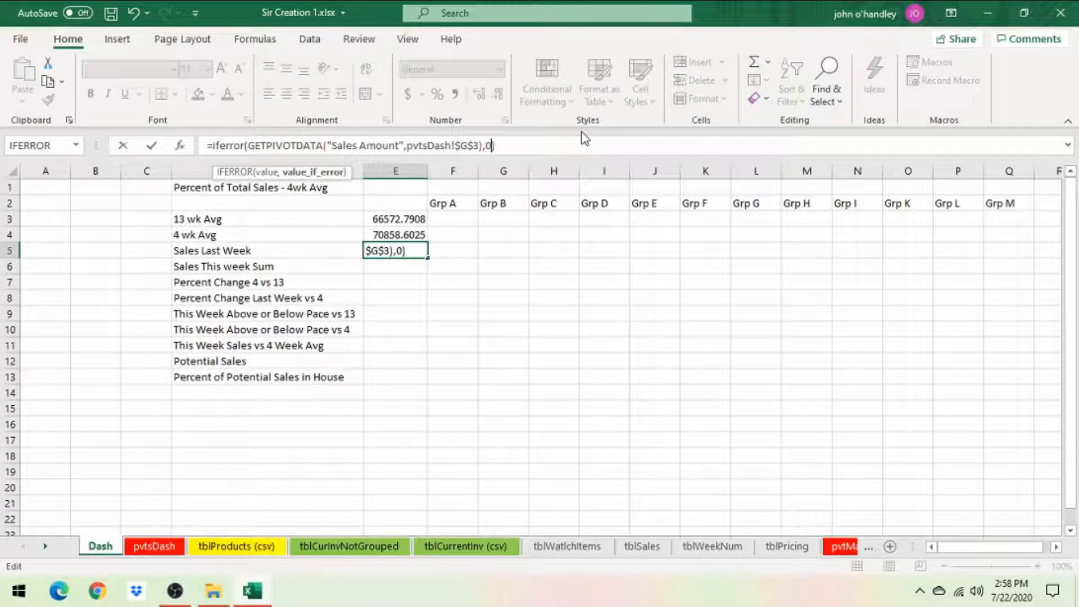
pyautogui.press('Return')
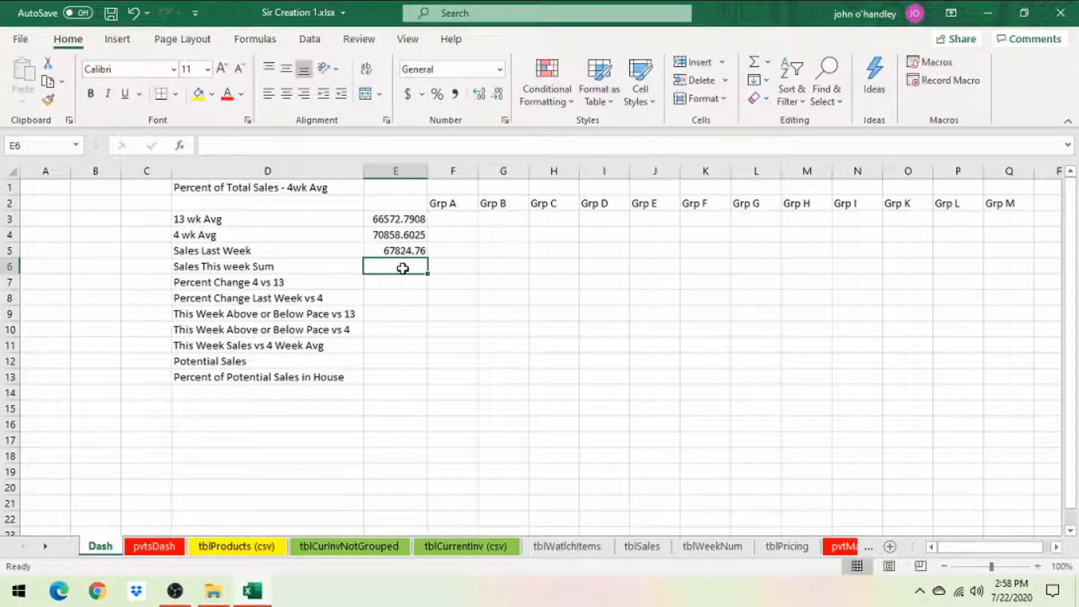
# In Dash cell E6, enter an IFERROR formula returning the This Week PivotTable's grand total from pvtsDash, with 0 as the error value.
pyautogui.write('=')
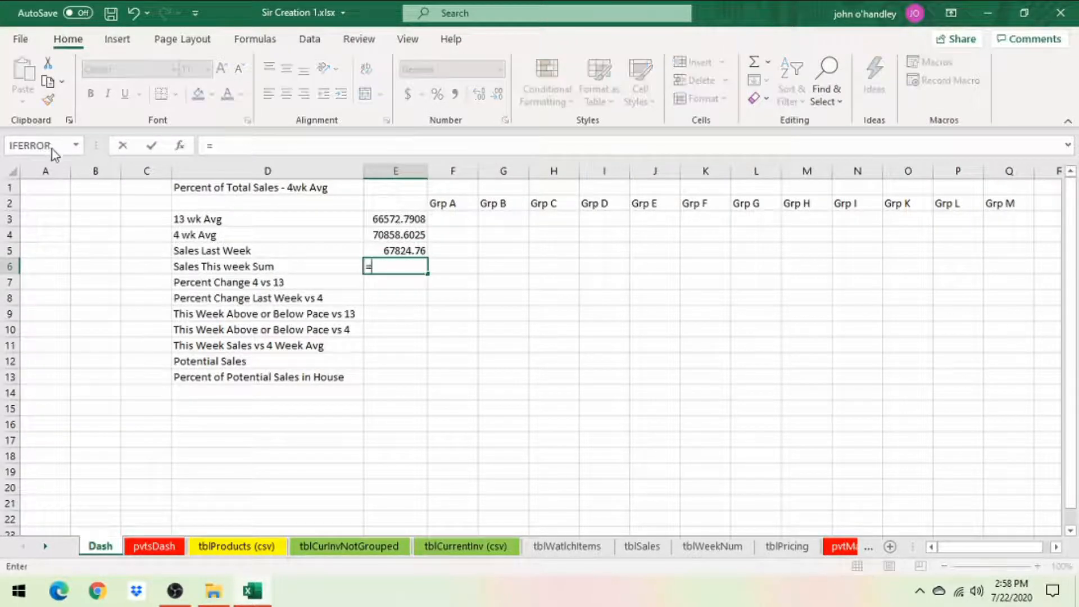
pyautogui.click(52, 147)
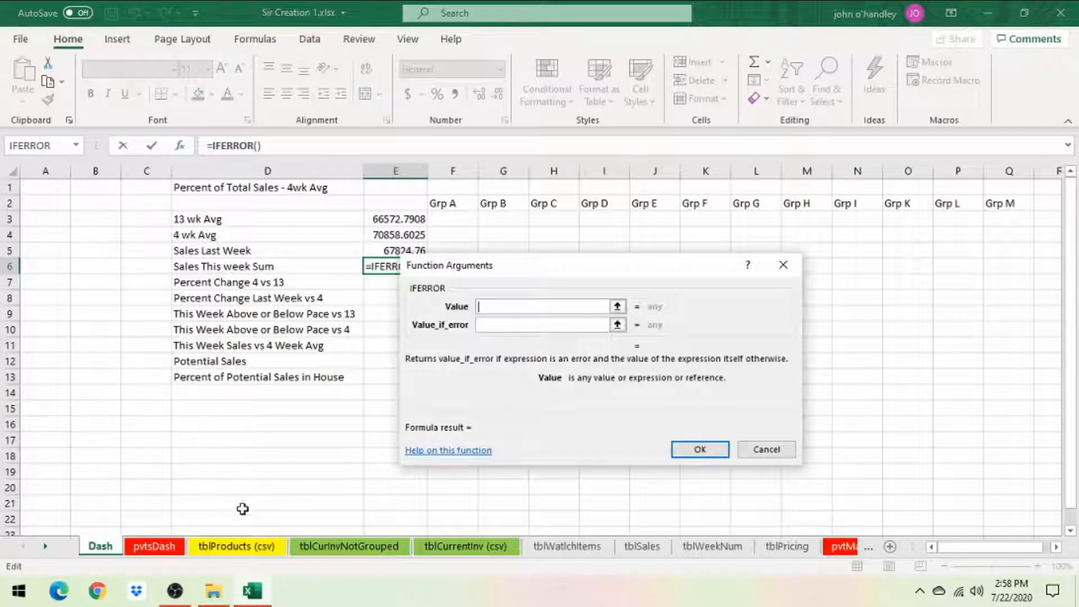
pyautogui.click(154, 545)
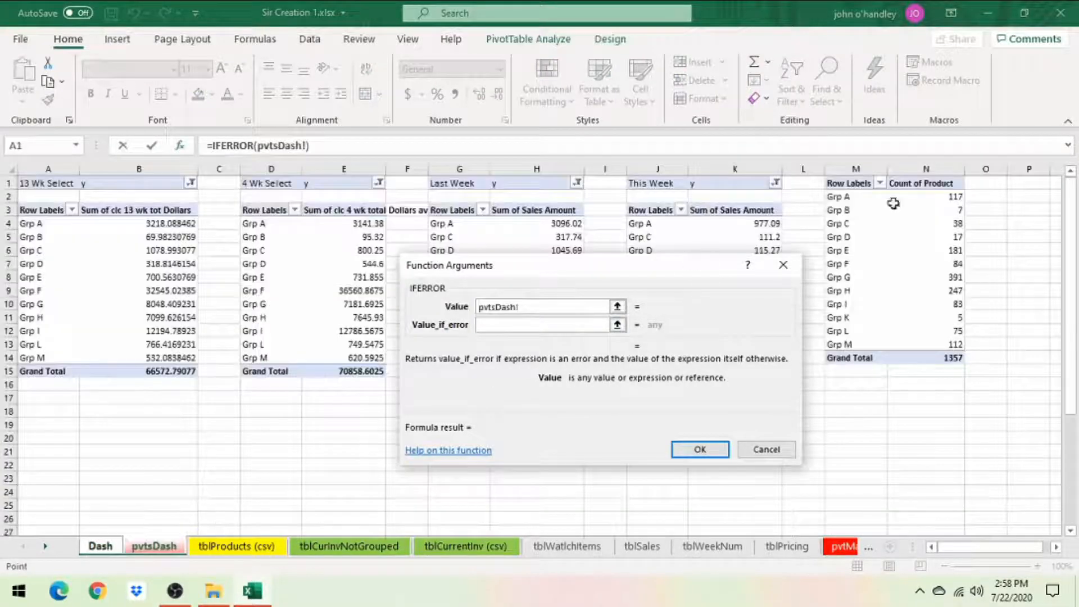
pyautogui.moveTo(690, 271); pyautogui.dragTo(477, 315)
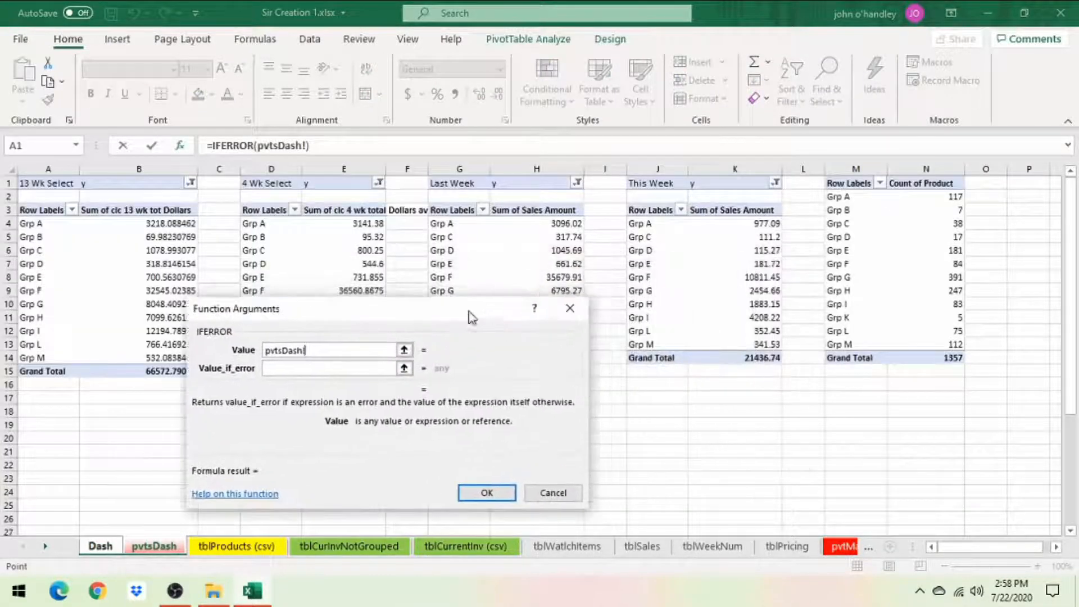
pyautogui.click(748, 359)
pyautogui.click(372, 366)
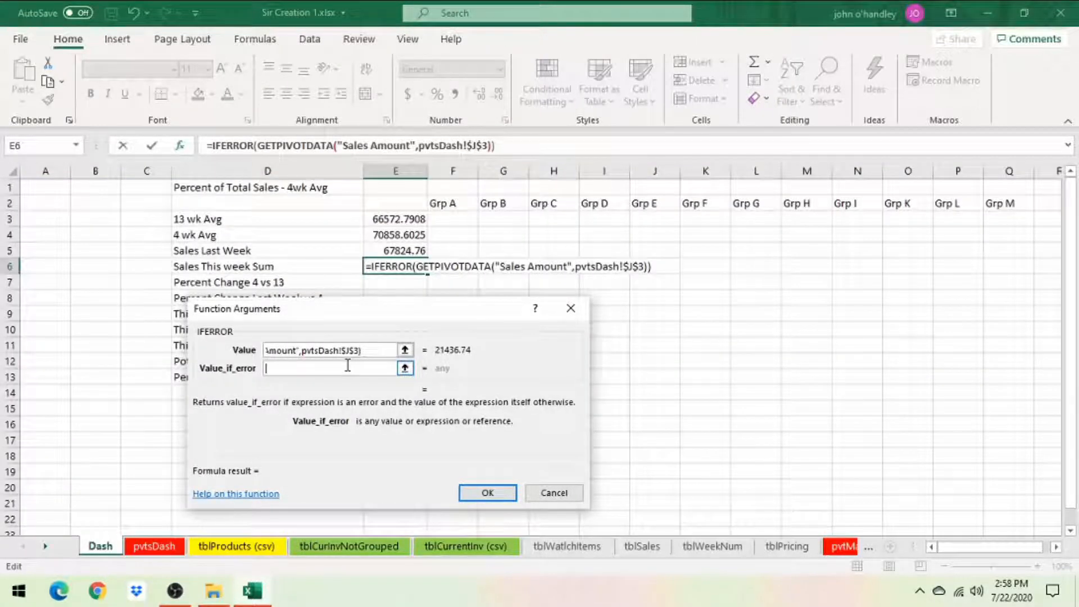
pyautogui.write('0')
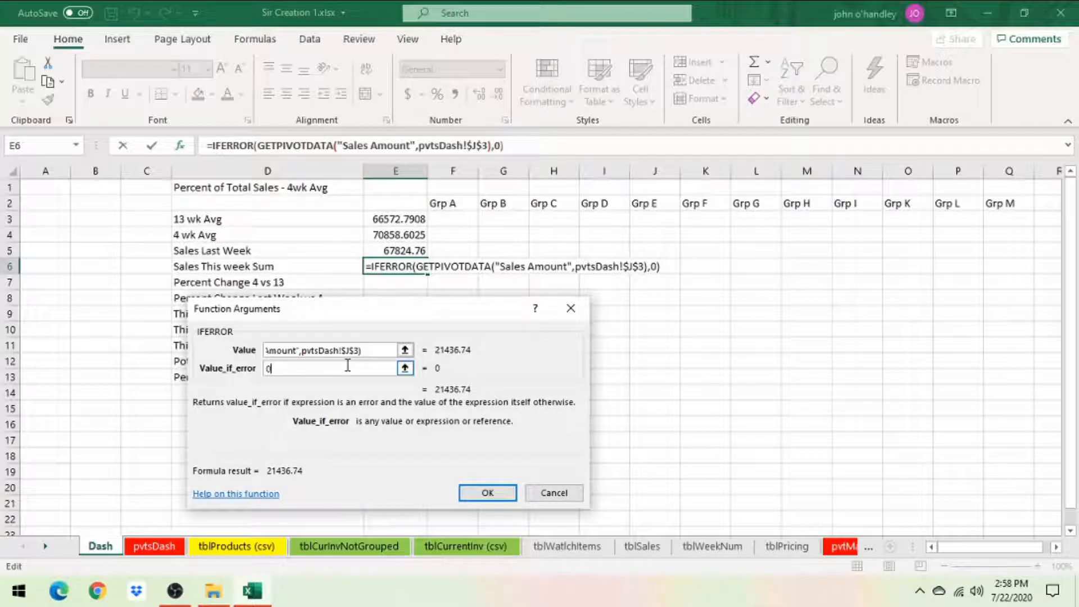
pyautogui.click(488, 493)
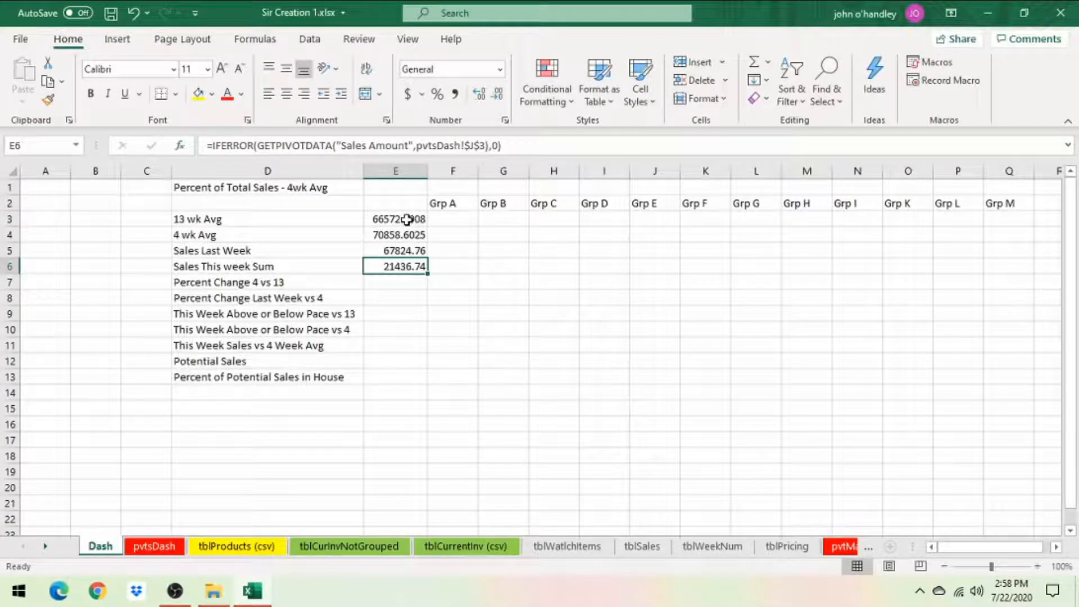
# Format the four sales totals in E3:E6 as Accounting dollars with no decimal places.
pyautogui.moveTo(407, 219); pyautogui.dragTo(397, 262)
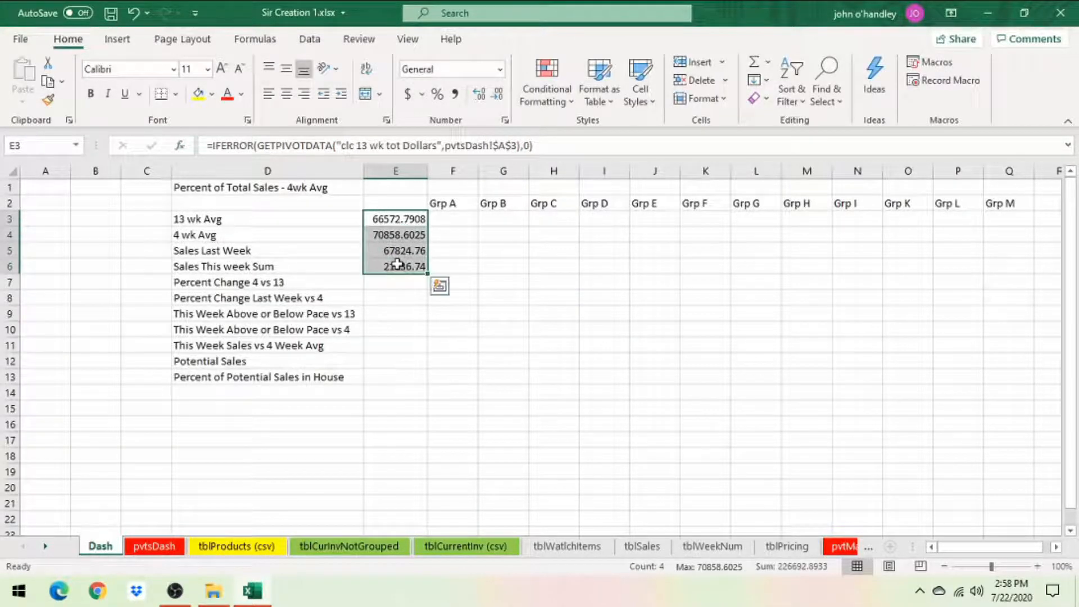
pyautogui.click(407, 94)
pyautogui.click(500, 69)
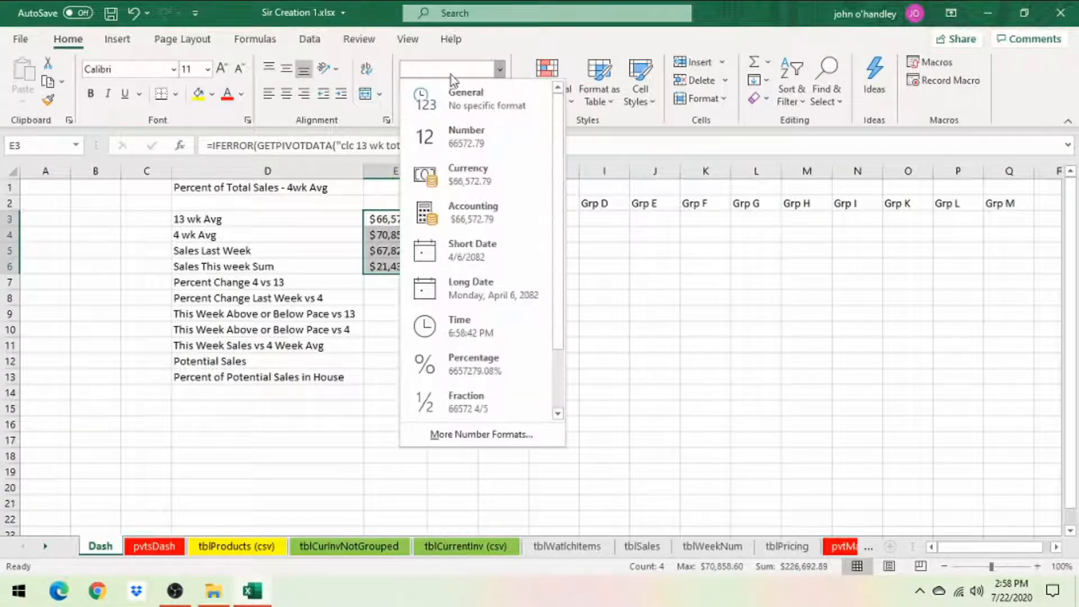
pyautogui.click(476, 53)
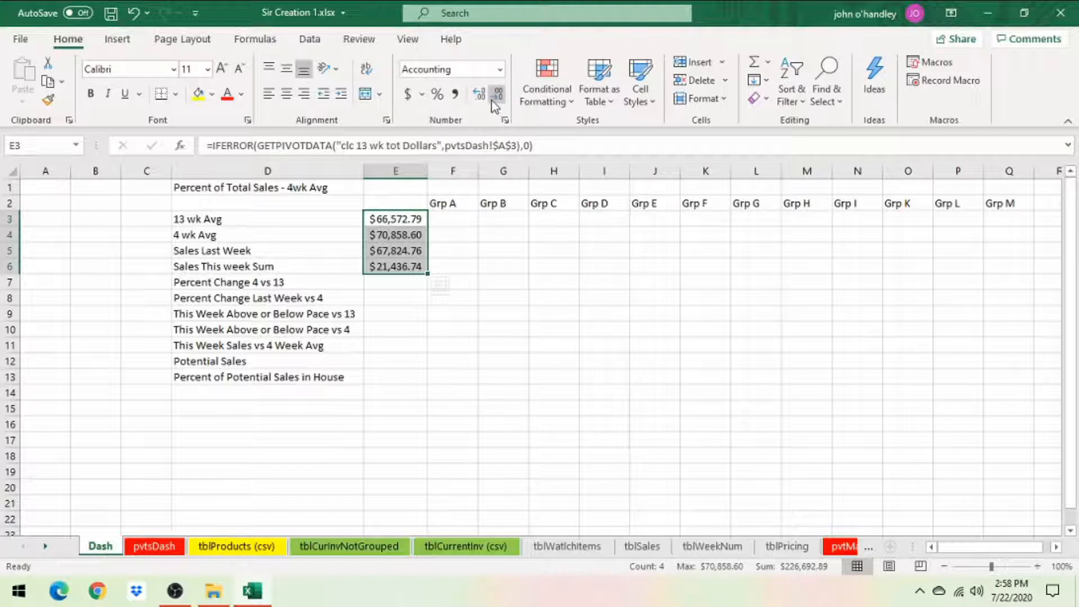
pyautogui.click(493, 99)
pyautogui.click(493, 99)
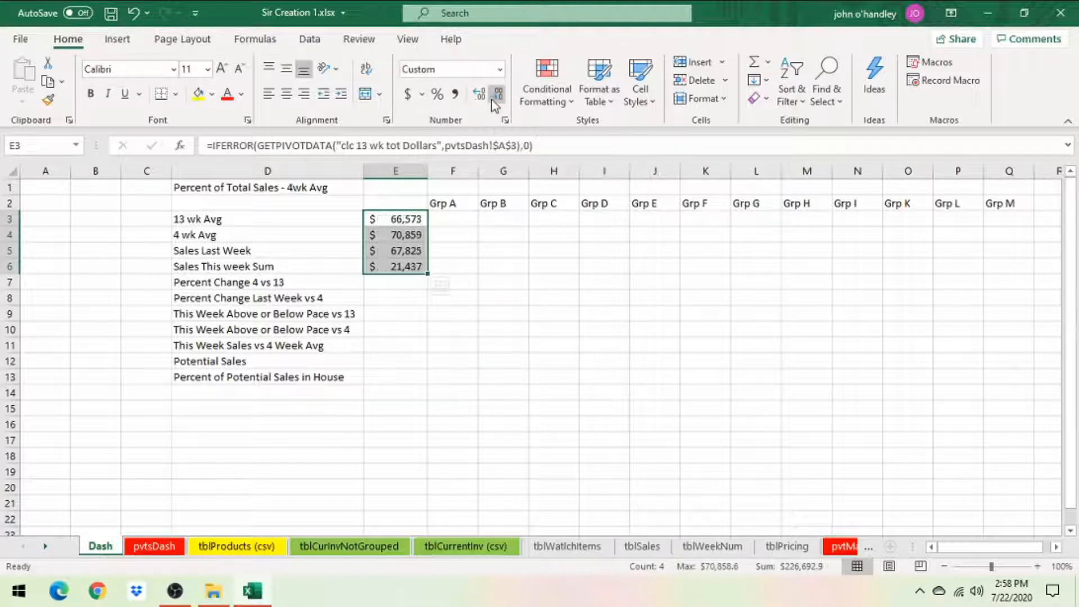
pyautogui.click(388, 282)
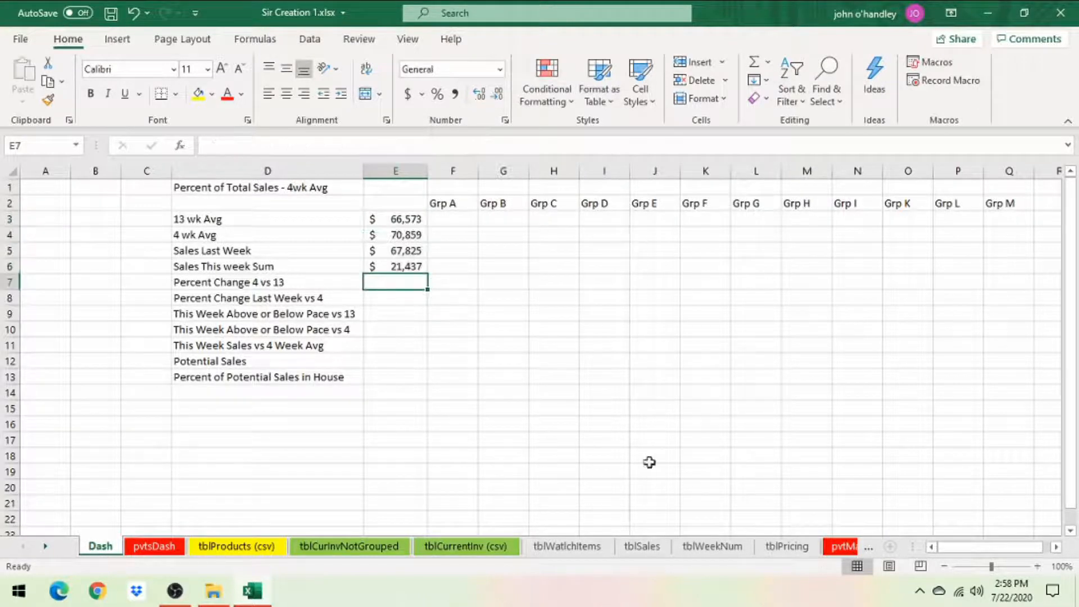
# In F3, enter an IFERROR formula returning Grp A's 13-week dollars from the pvtsDash pivot, or 0, and fill it across through Grp I.
pyautogui.click(456, 219)
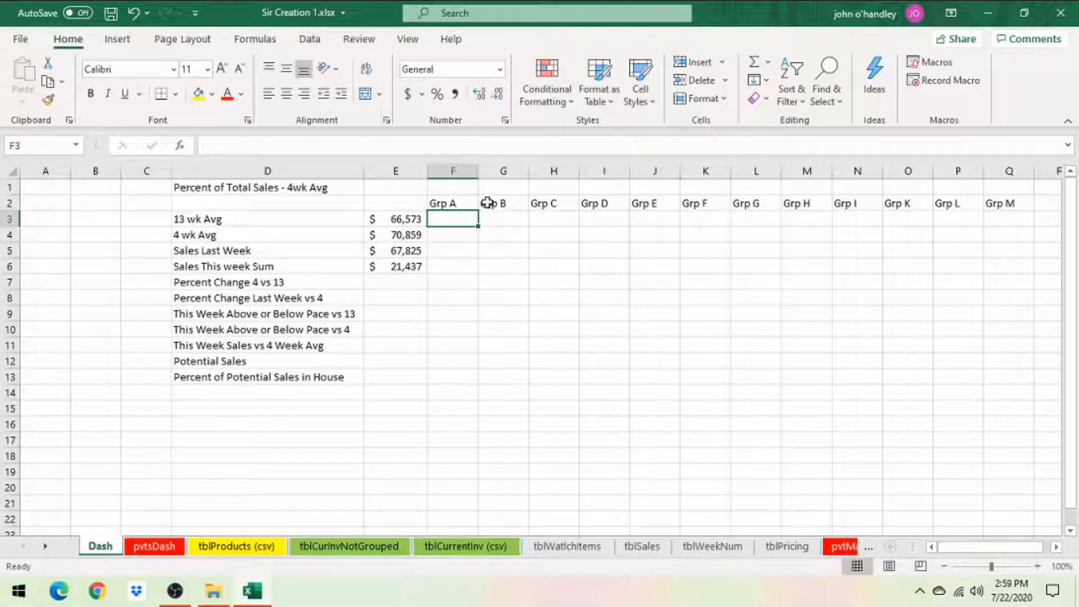
pyautogui.write('=')
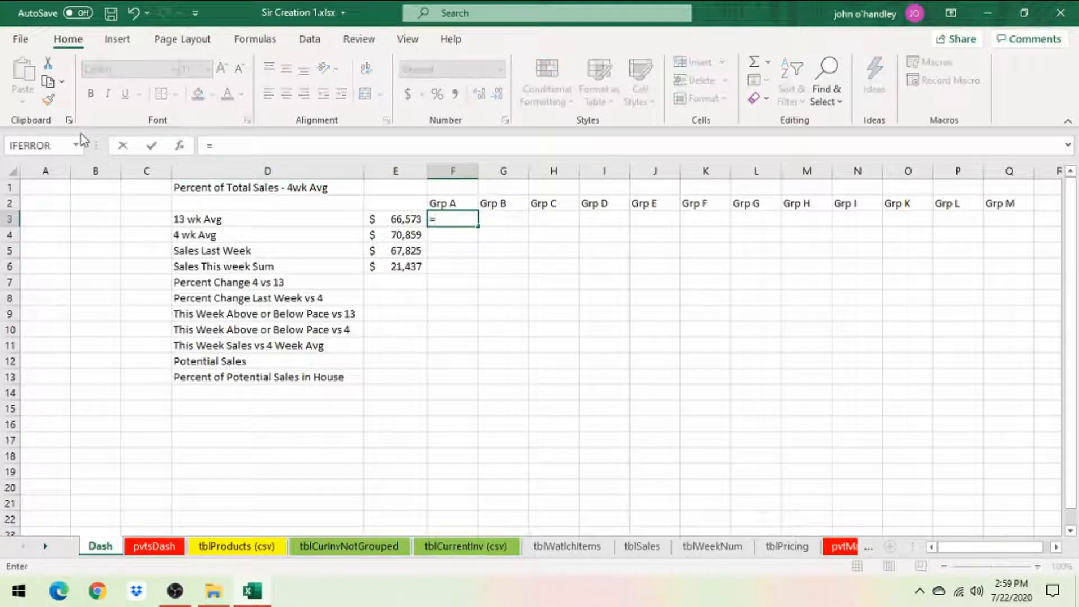
pyautogui.click(35, 145)
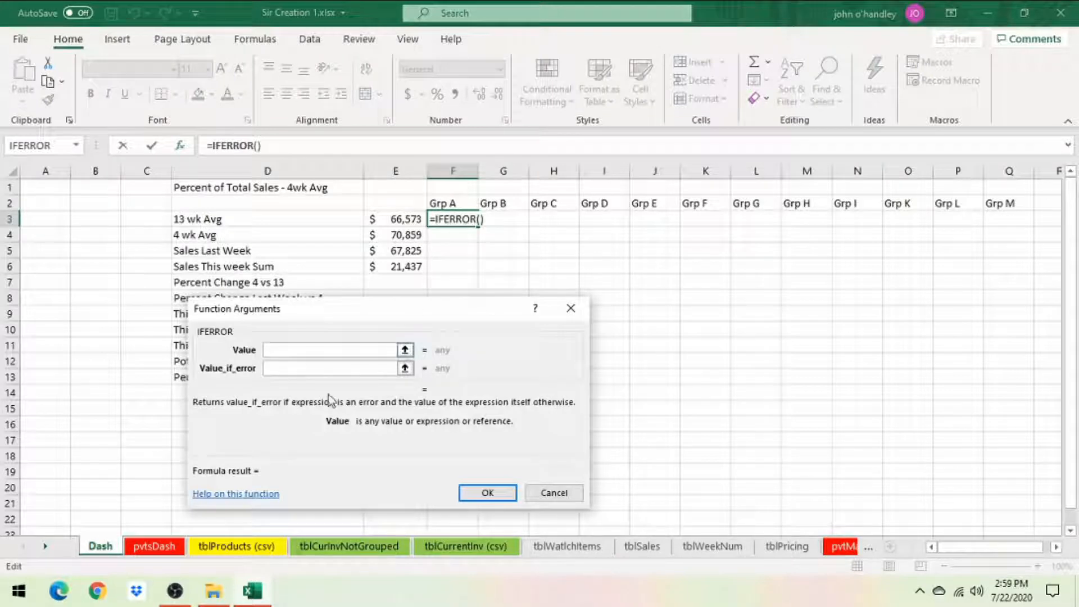
pyautogui.click(162, 551)
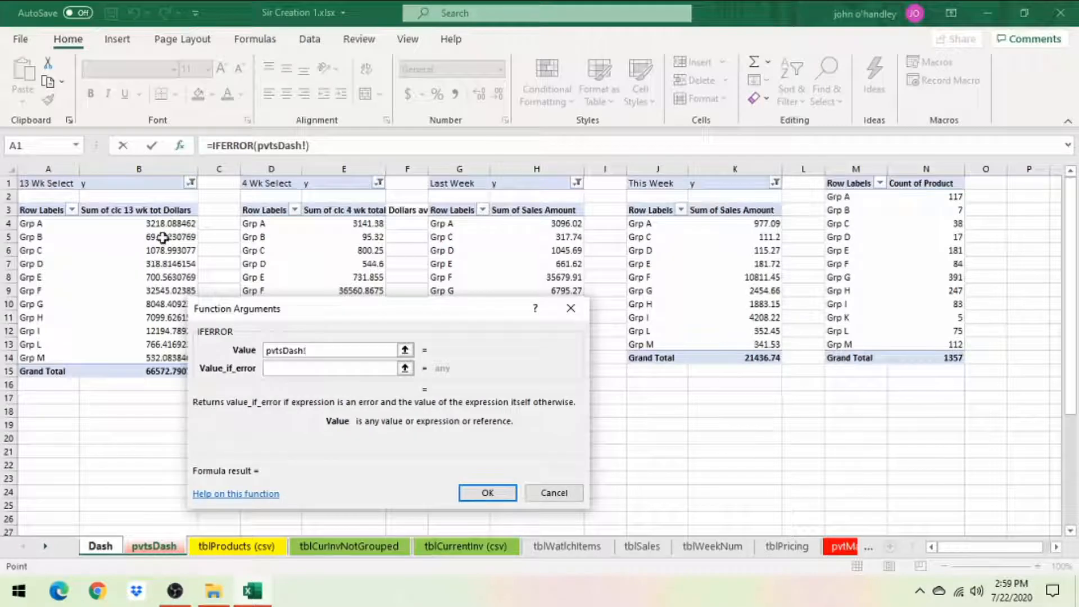
pyautogui.click(153, 223)
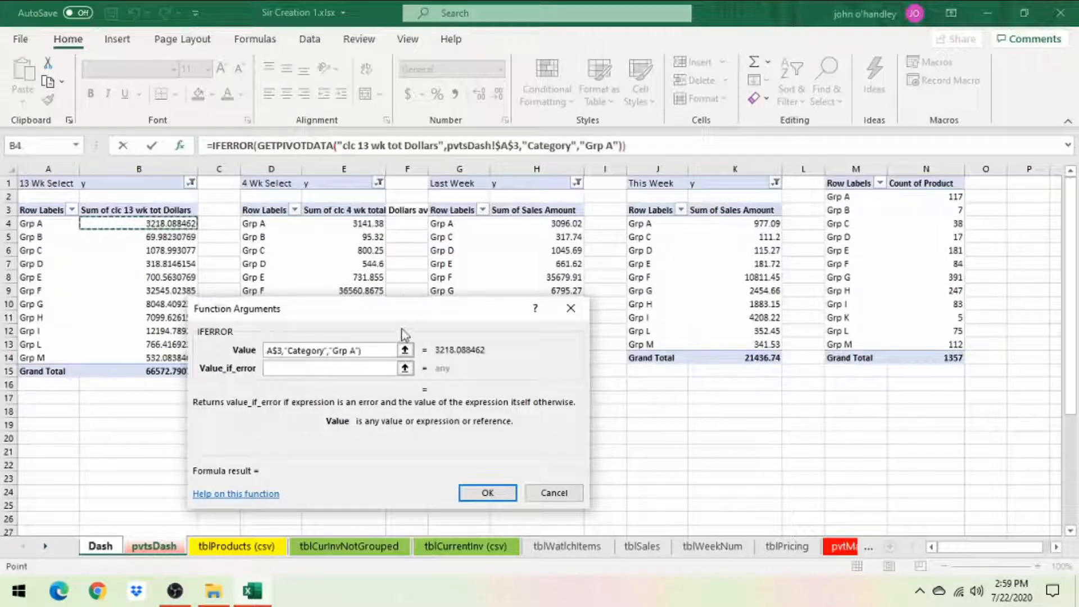
pyautogui.click(339, 370)
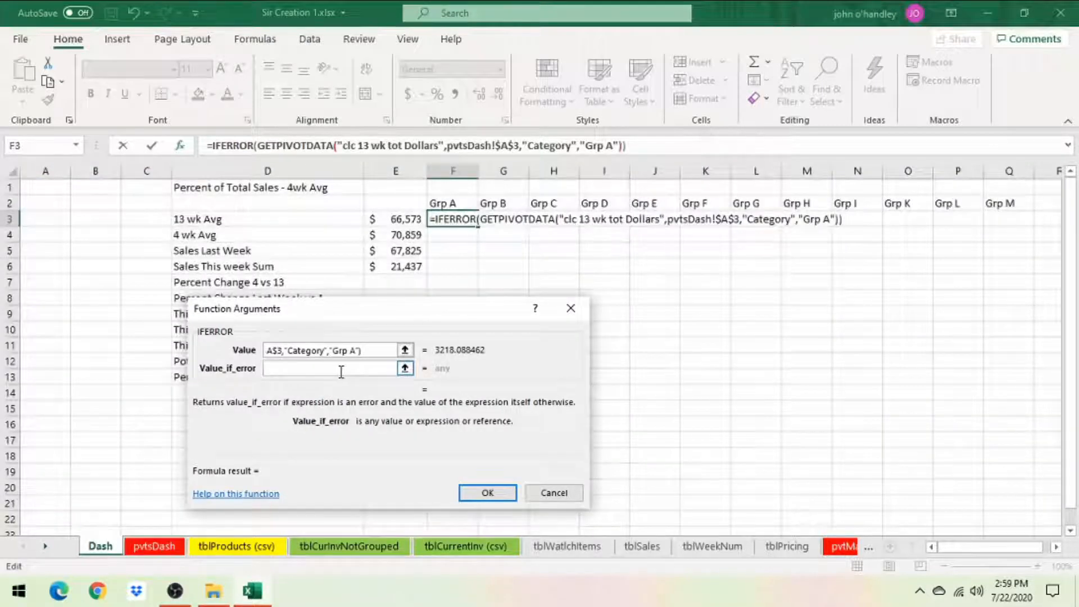
pyautogui.write('0')
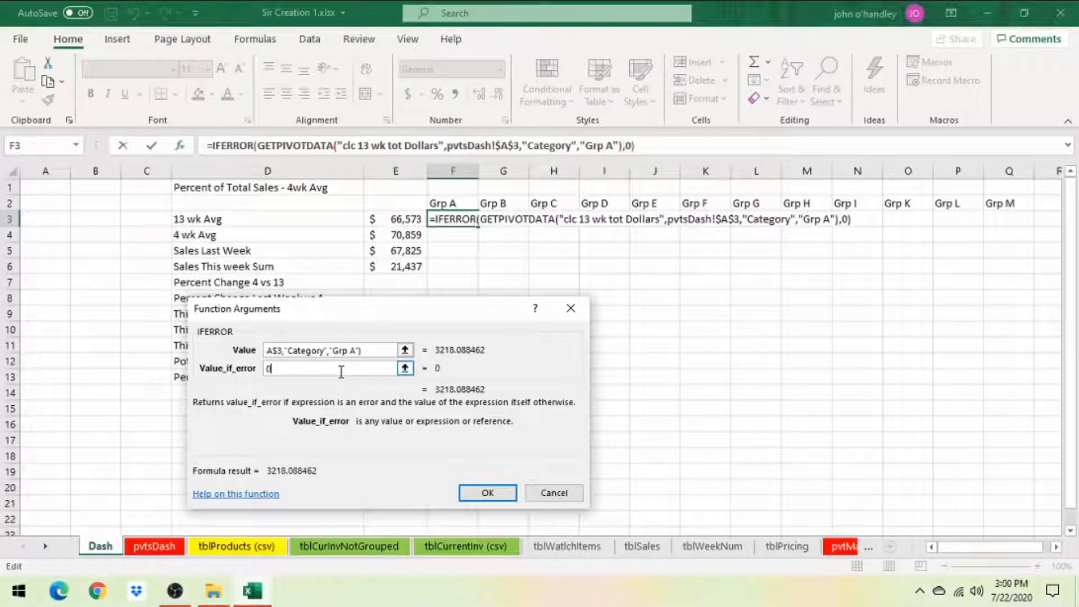
pyautogui.click(487, 493)
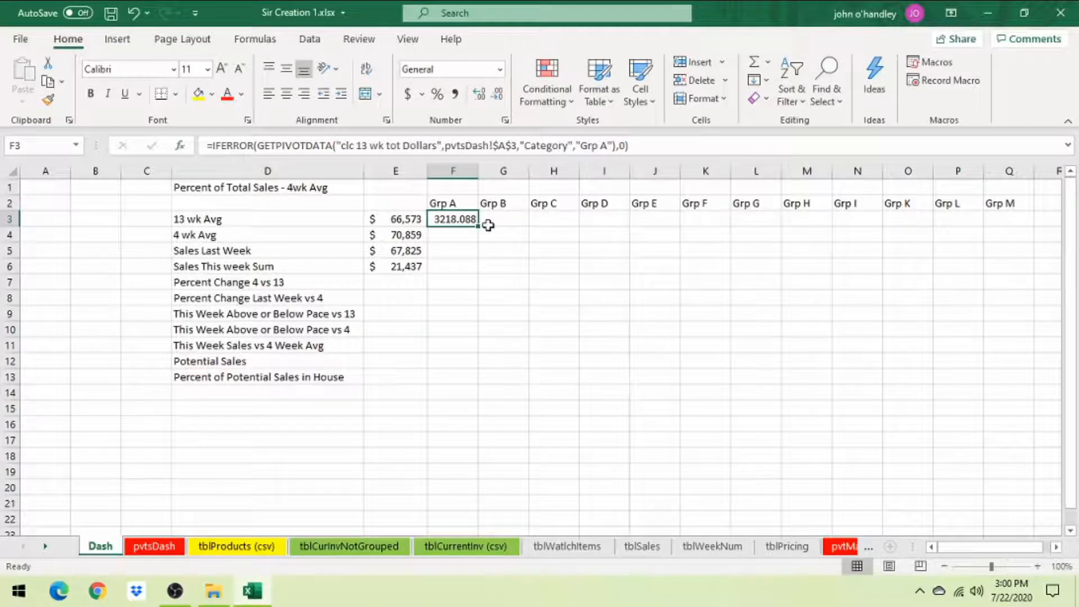
pyautogui.moveTo(479, 226); pyautogui.dragTo(868, 224)
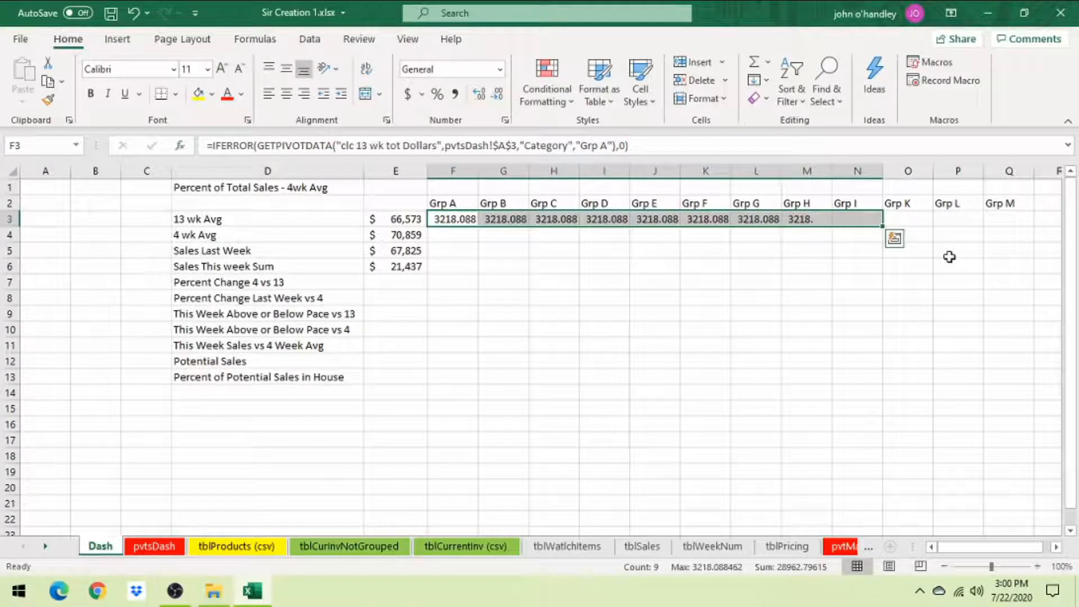
# Replace the hard-coded "Grp A" in F3's formula with a reference to F2 and fill it across row 3 through Grp M.
pyautogui.click(441, 222)
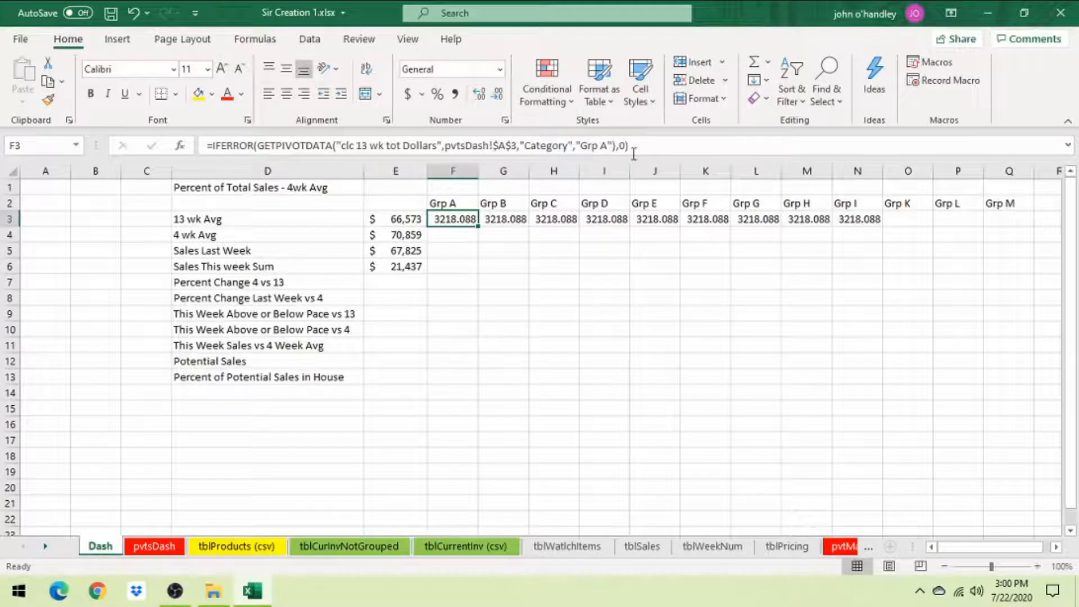
pyautogui.click(612, 145)
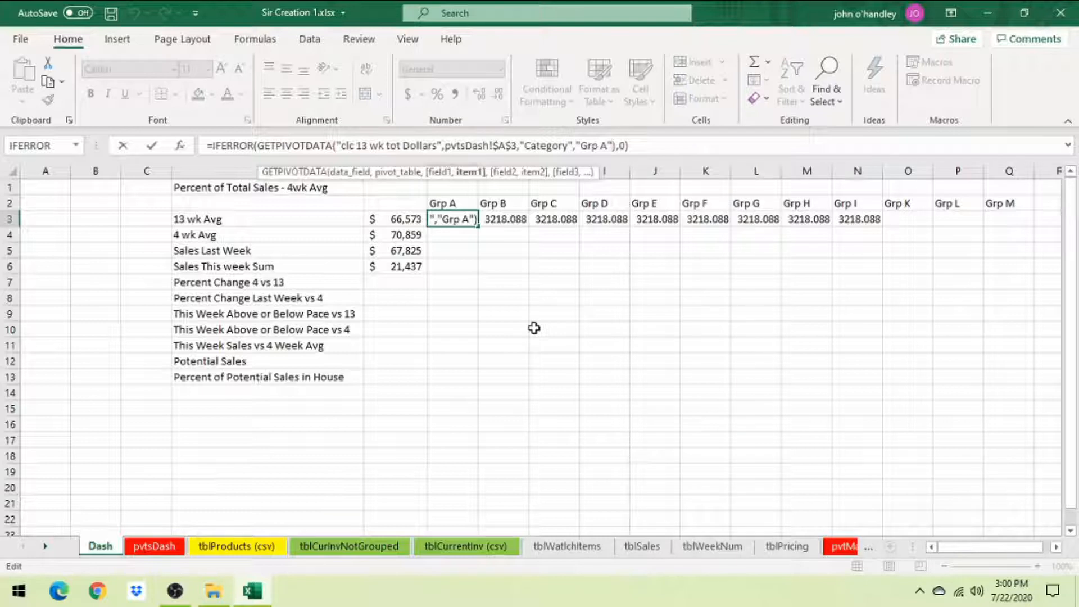
pyautogui.press('BackSpace')
pyautogui.press('BackSpace')
pyautogui.press('BackSpace')
pyautogui.press('BackSpace')
pyautogui.press('BackSpace')
pyautogui.press('BackSpace')
pyautogui.press('BackSpace')
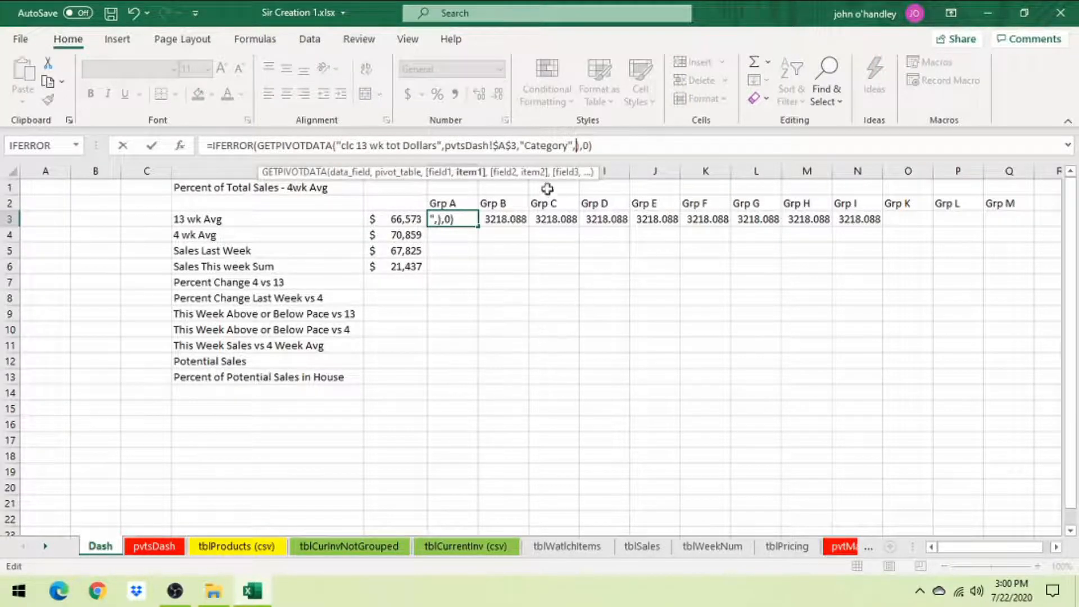
pyautogui.click(449, 204)
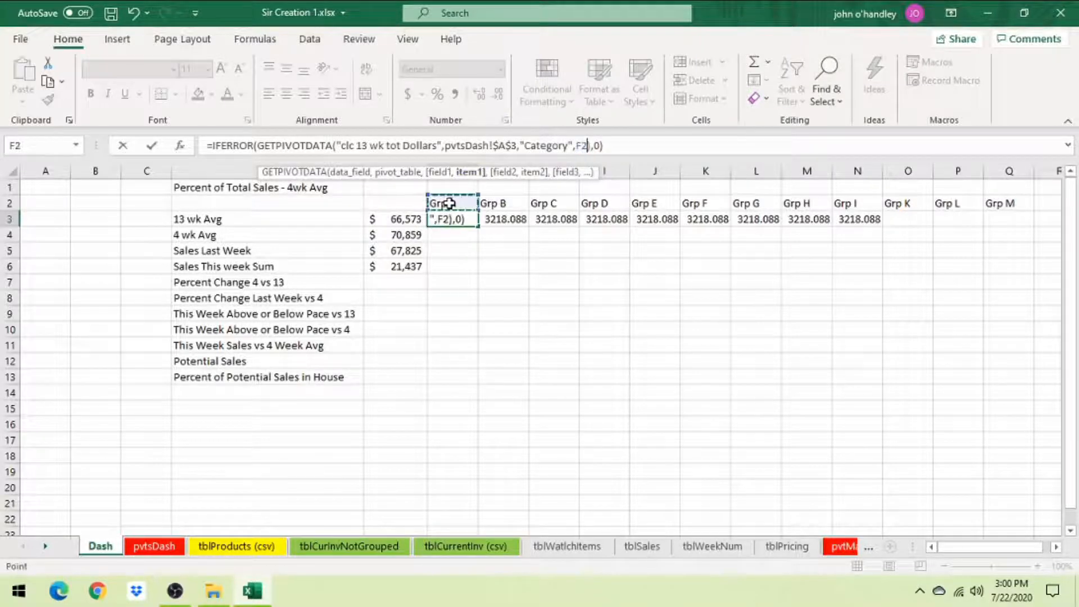
pyautogui.click(151, 146)
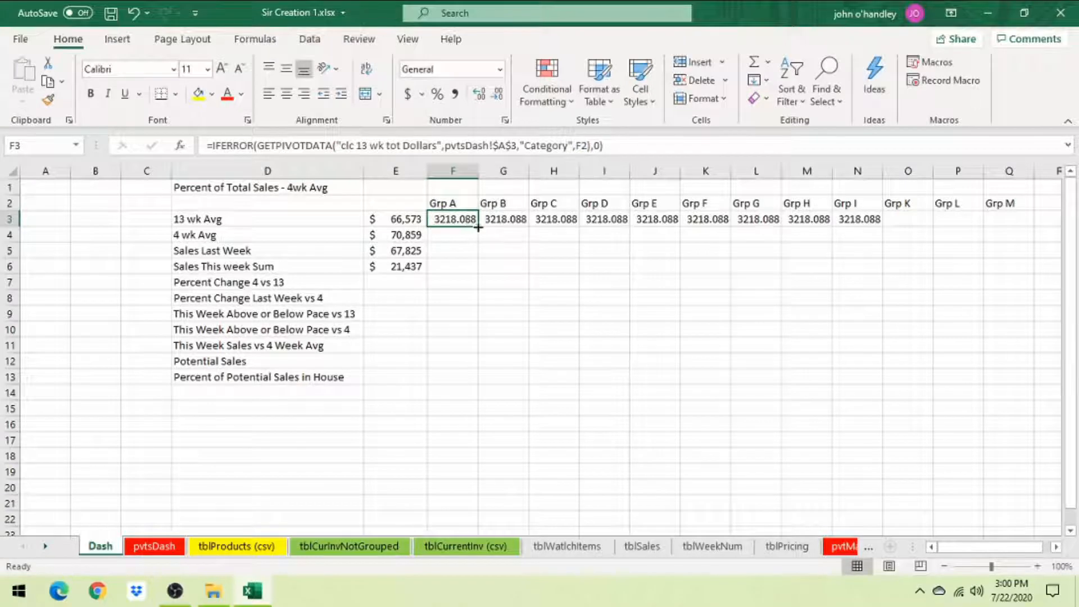
pyautogui.moveTo(471, 222); pyautogui.dragTo(1030, 223)
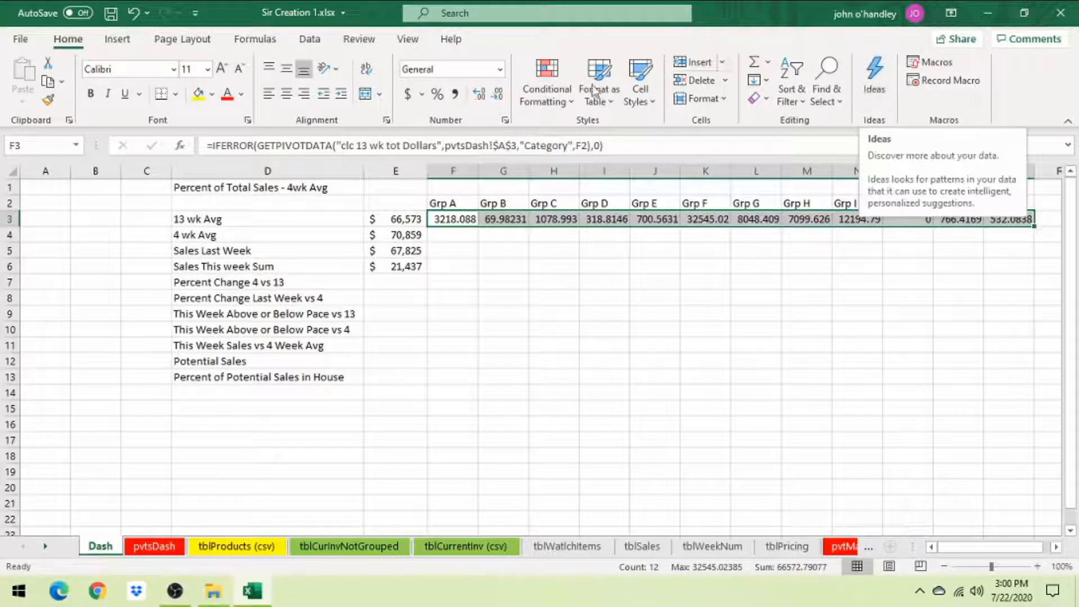
# In F4, enter an IFERROR formula returning Grp A's 4-week average dollars from the pvtsDash pivot, or 0 on error.
pyautogui.click(450, 232)
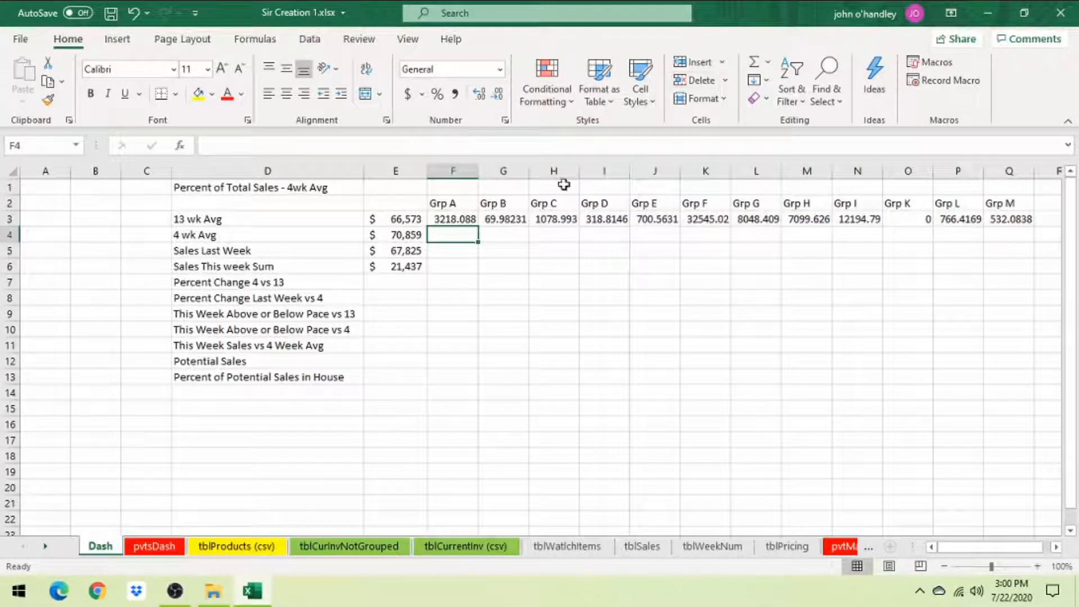
pyautogui.write('=')
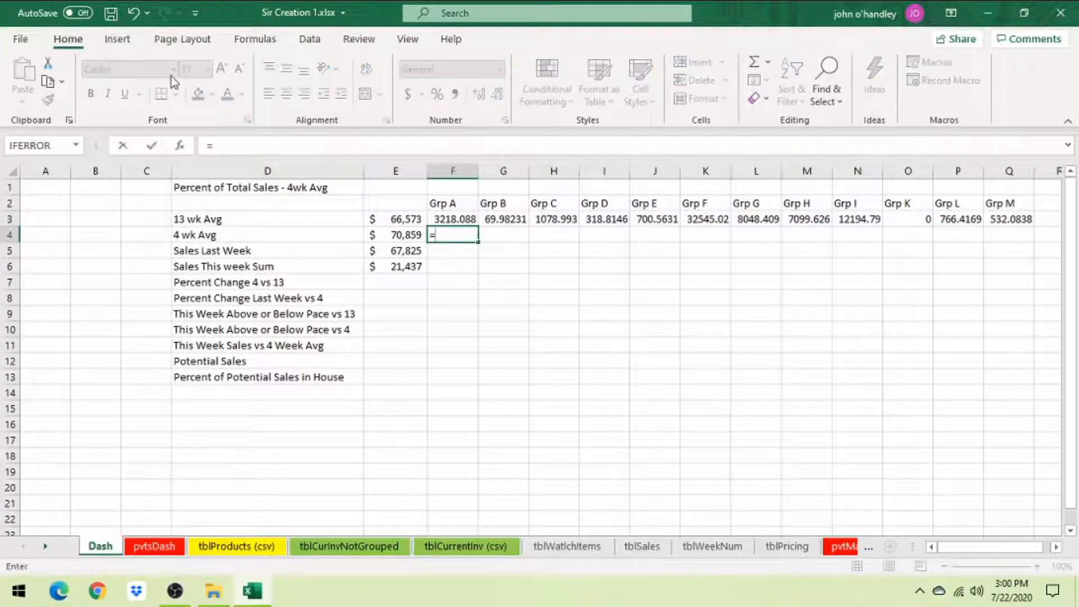
pyautogui.click(56, 145)
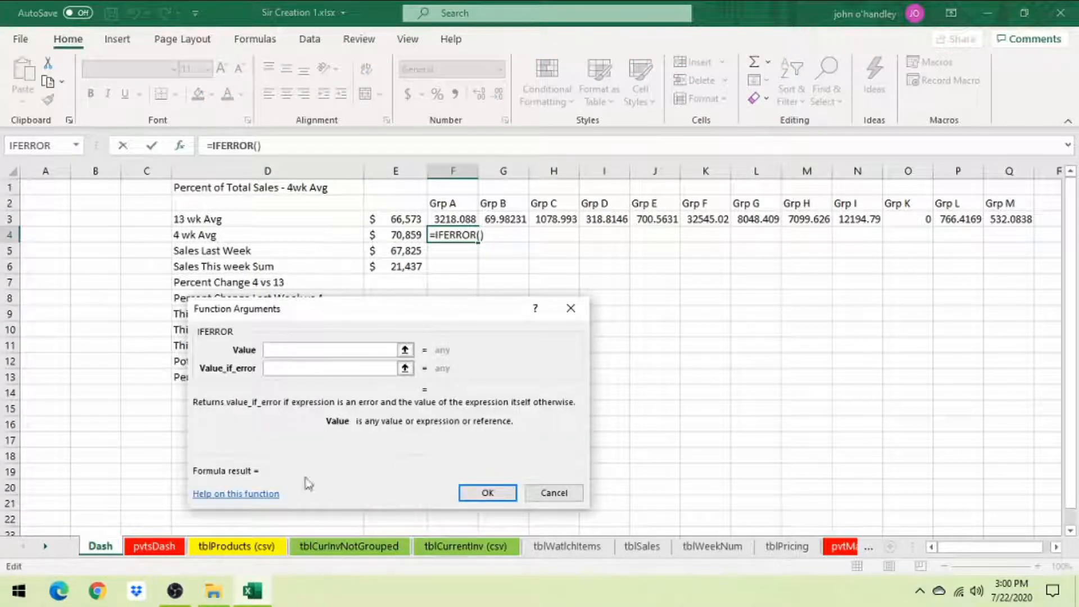
pyautogui.click(163, 556)
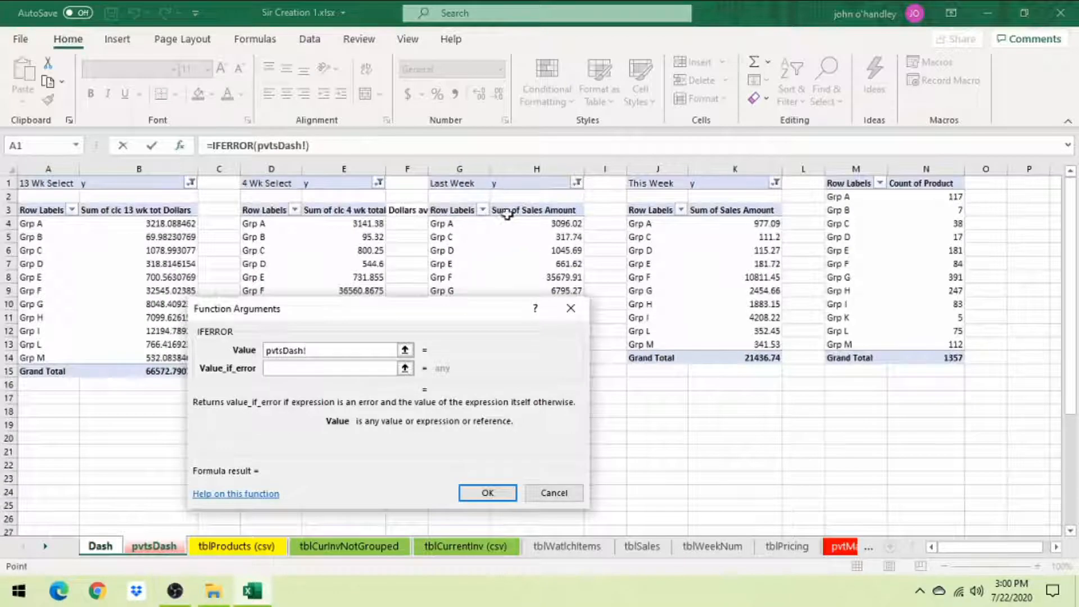
pyautogui.click(364, 224)
pyautogui.click(360, 368)
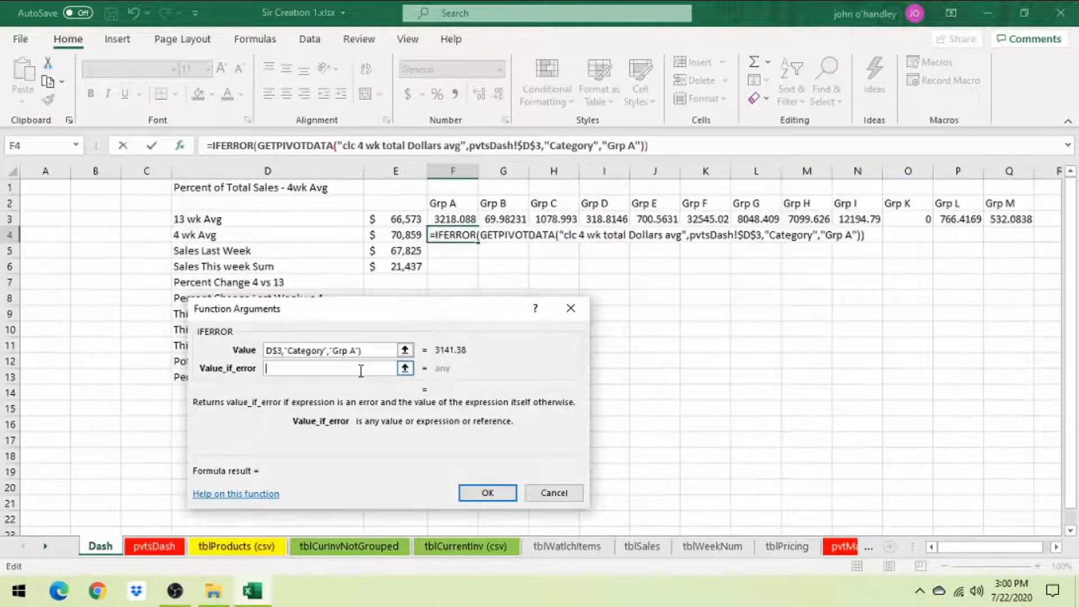
pyautogui.write('0')
pyautogui.press('Return')
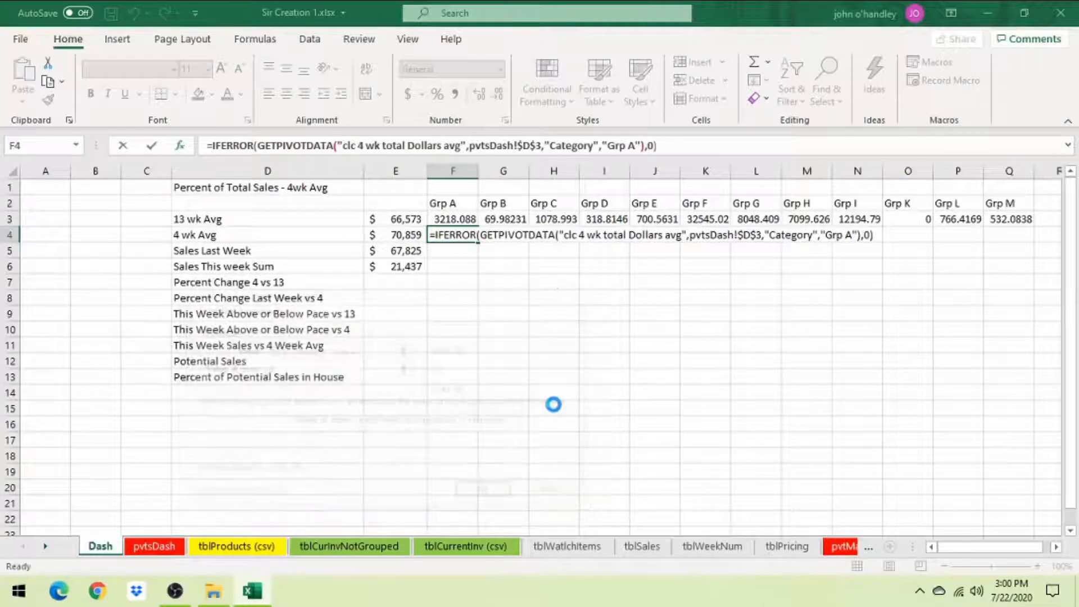
# Replace the hard-coded "Grp A" in F4's formula with a reference to F2 and fill it across row 4 through Grp M.
pyautogui.click(633, 145)
pyautogui.press('BackSpace')
pyautogui.press('BackSpace')
pyautogui.press('BackSpace')
pyautogui.press('BackSpace')
pyautogui.press('BackSpace')
pyautogui.press('BackSpace')
pyautogui.press('BackSpace')
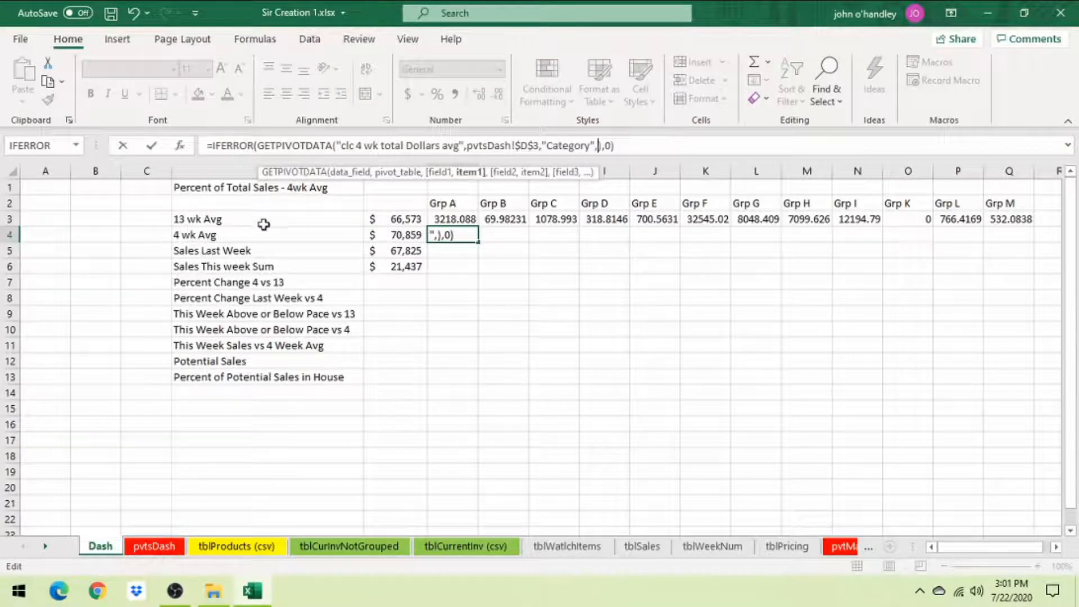
pyautogui.click(453, 204)
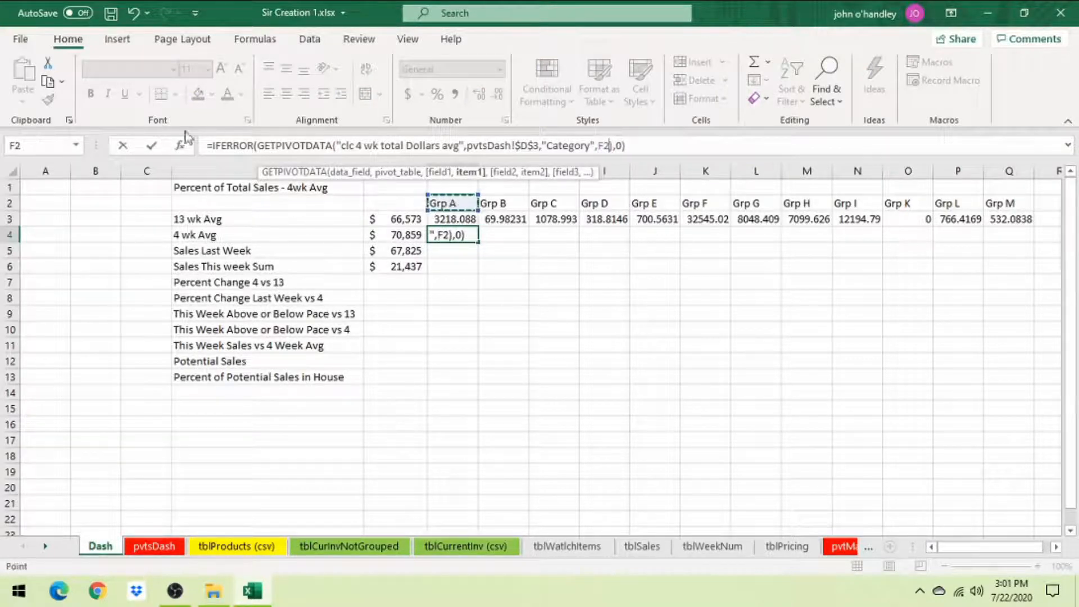
pyautogui.click(151, 145)
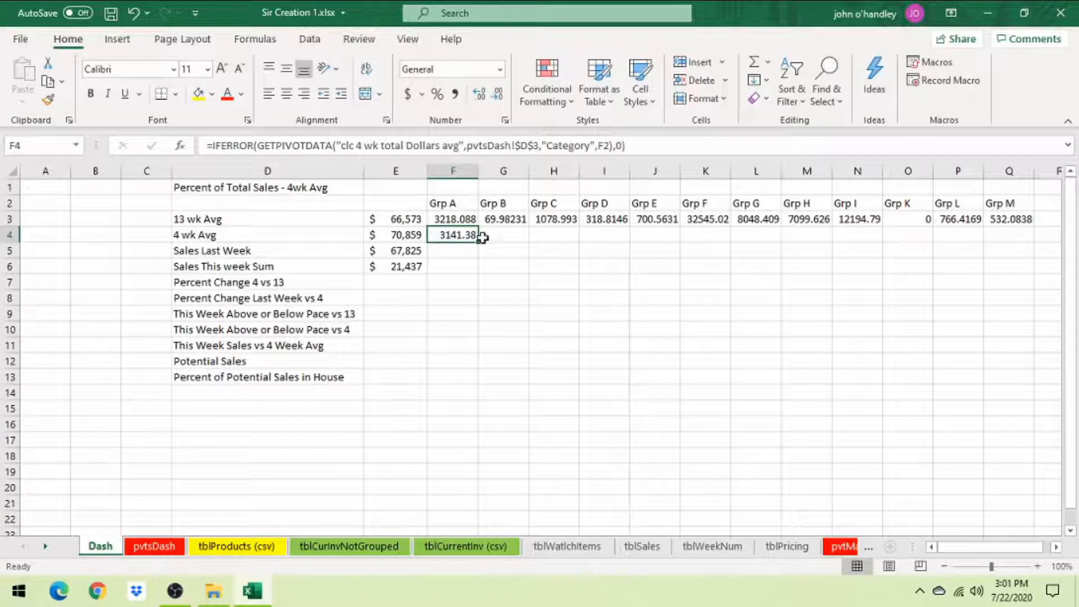
pyautogui.moveTo(478, 241); pyautogui.dragTo(1024, 251)
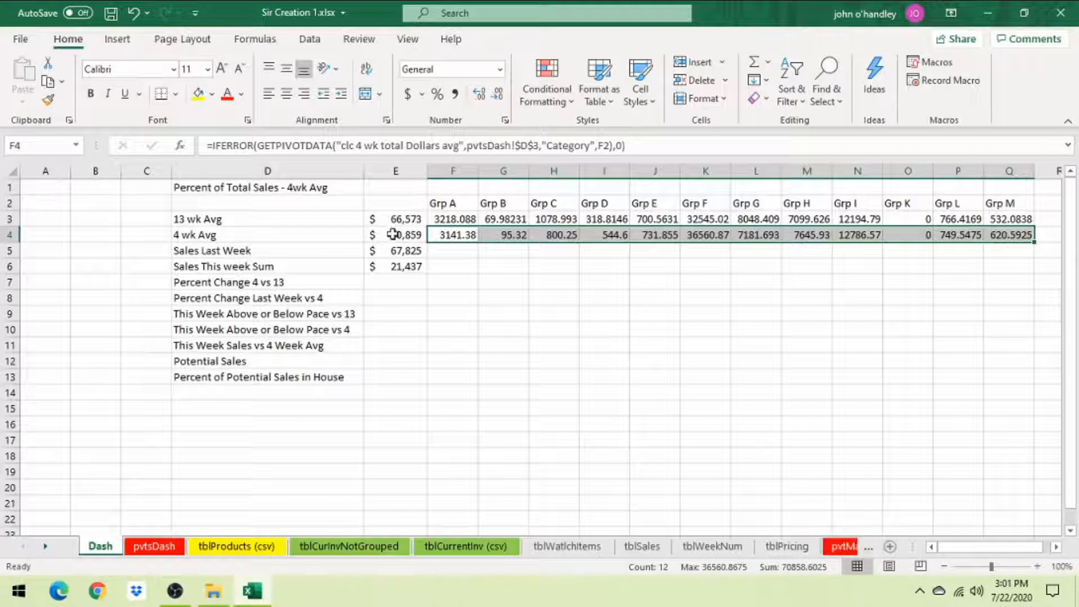
pyautogui.click(403, 235)
# In F5, enter an IFERROR formula returning Grp A's Sales Amount from the Last Week pivot on pvtsDash, or 0 on error.
pyautogui.click(447, 251)
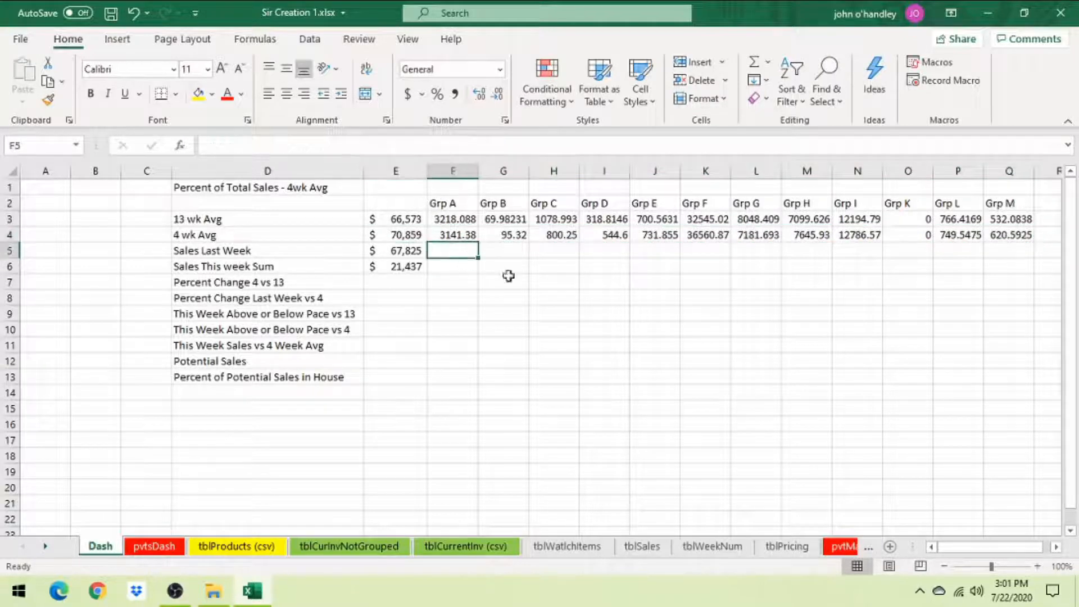
pyautogui.write('=')
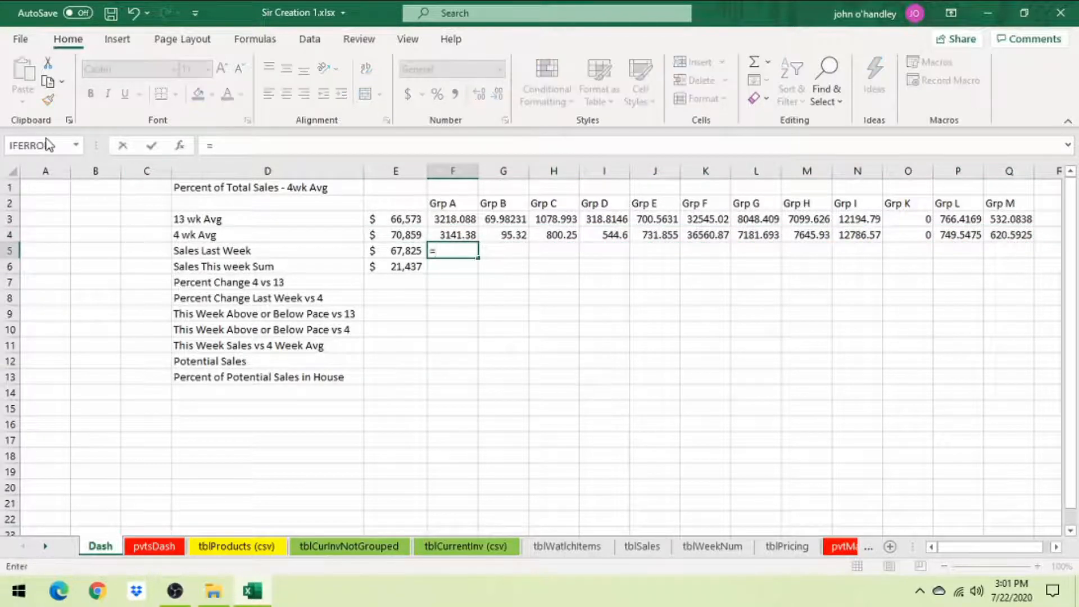
pyautogui.click(49, 146)
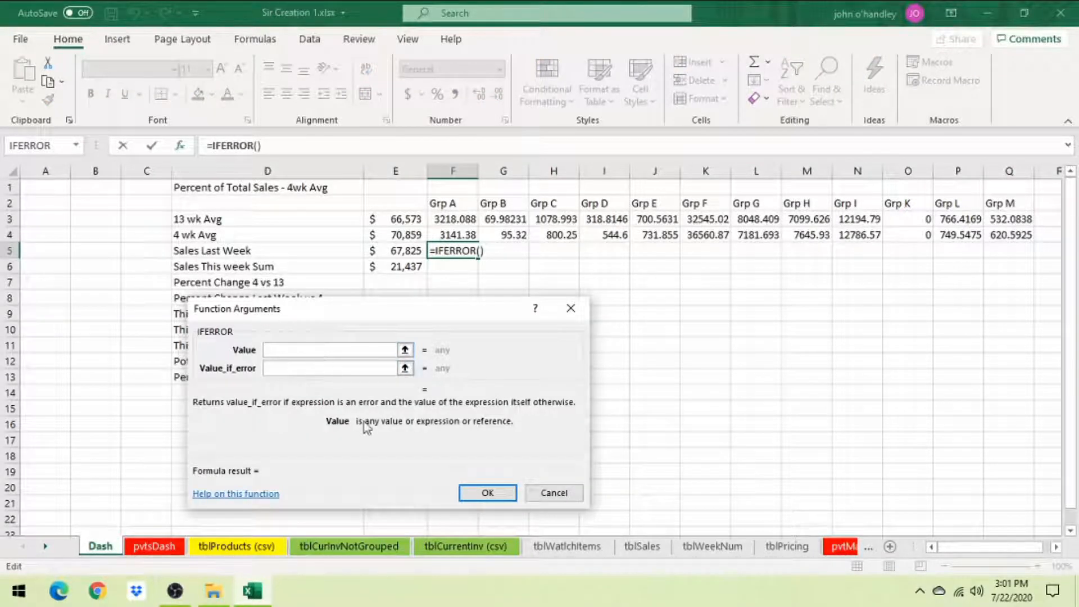
pyautogui.click(168, 546)
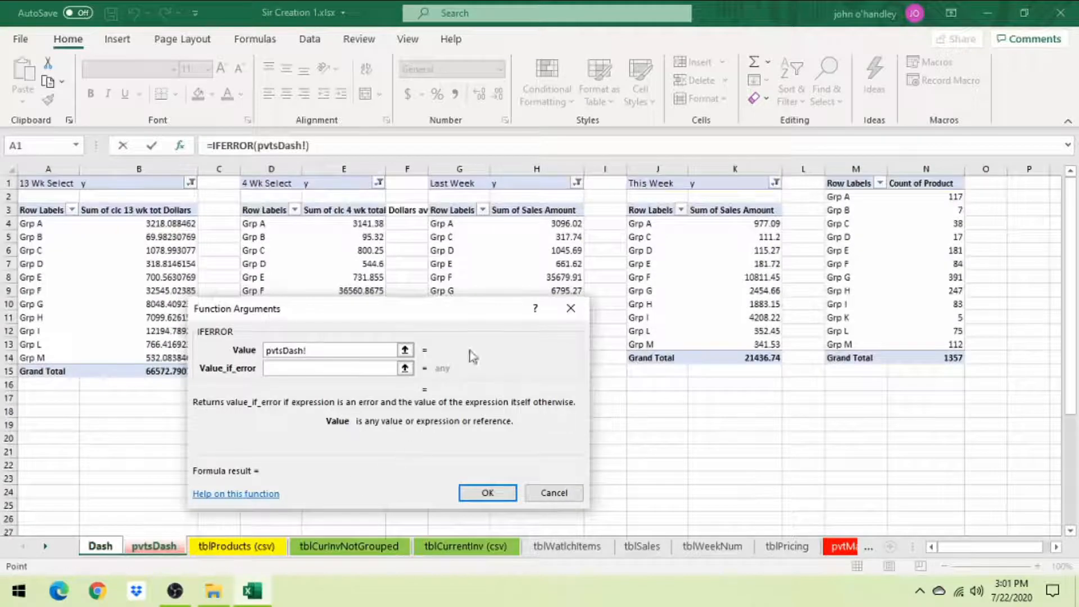
pyautogui.click(556, 225)
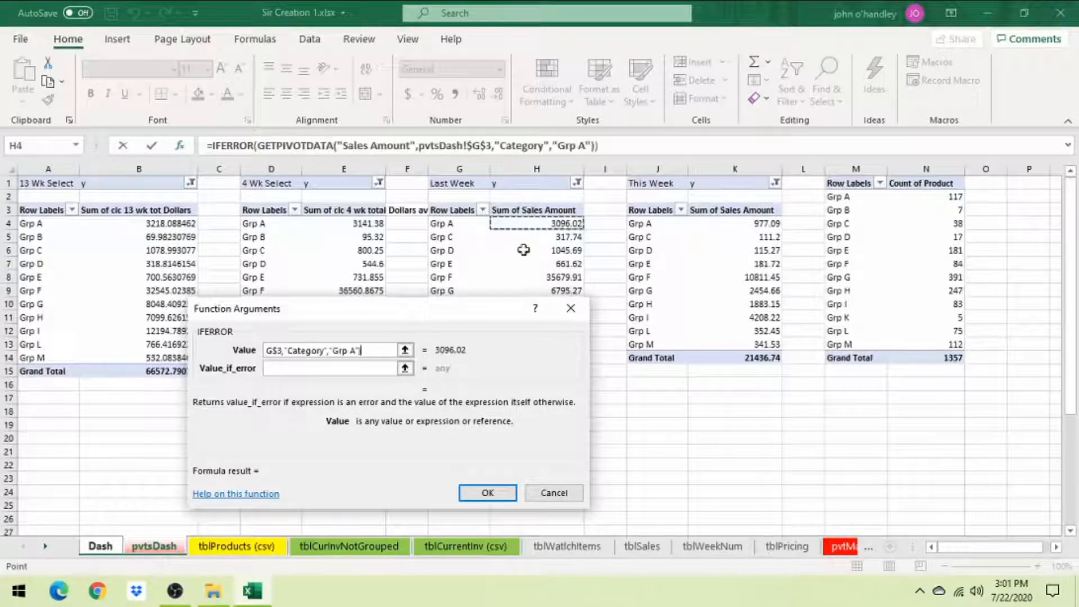
pyautogui.click(321, 369)
pyautogui.write('0')
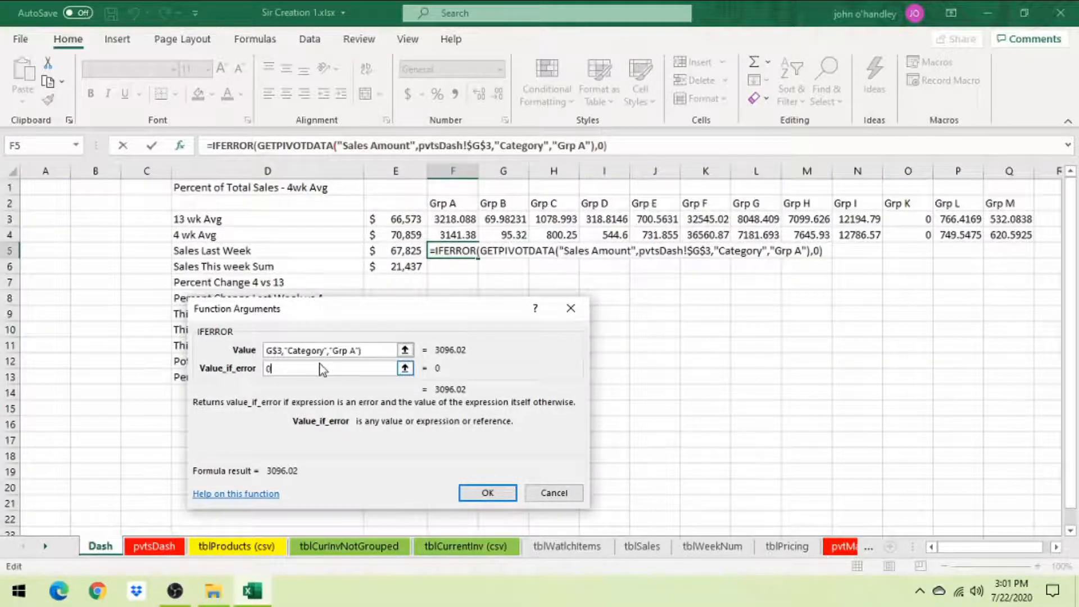
pyautogui.press('Return')
# Replace the hard-coded "Grp A" in F5's formula with a reference to F2 and fill it across row 5 through Grp M.
pyautogui.click(583, 145)
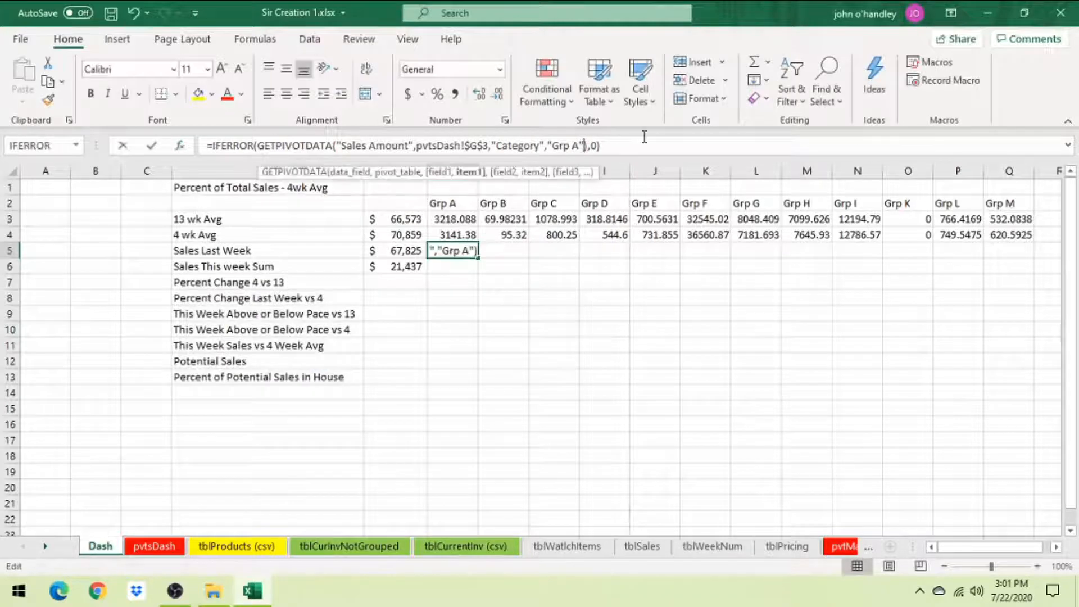
pyautogui.press('BackSpace')
pyautogui.press('BackSpace')
pyautogui.press('BackSpace')
pyautogui.press('BackSpace')
pyautogui.press('BackSpace')
pyautogui.press('BackSpace')
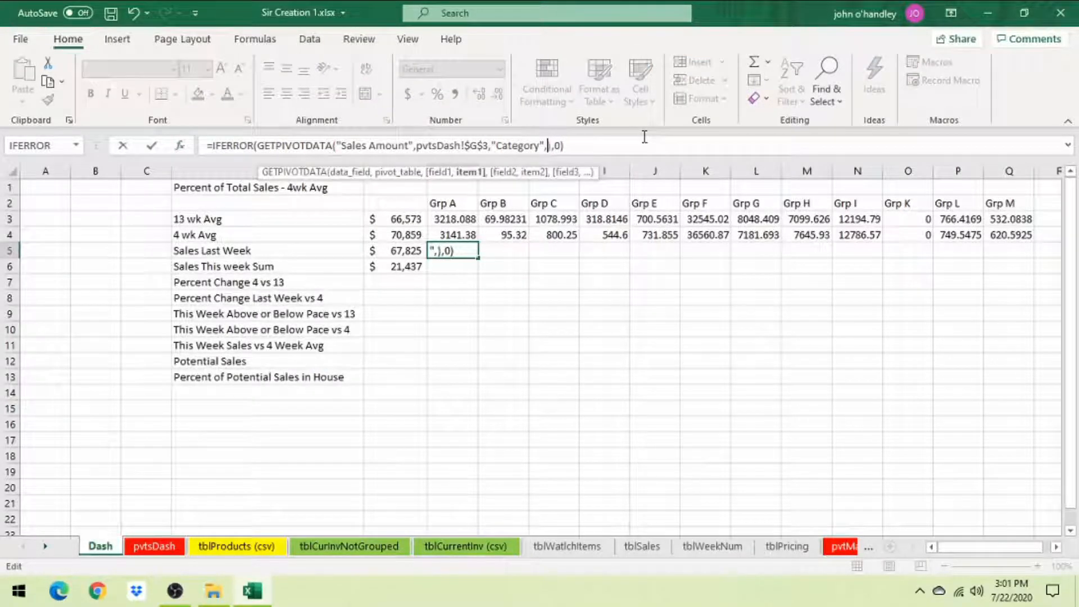
pyautogui.click(456, 204)
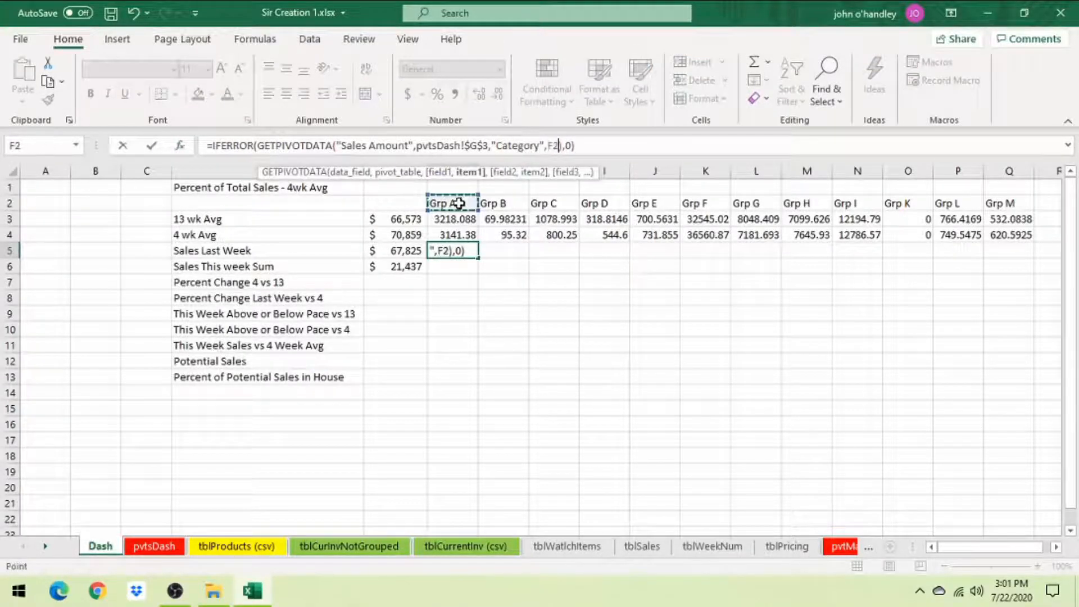
pyautogui.click(151, 145)
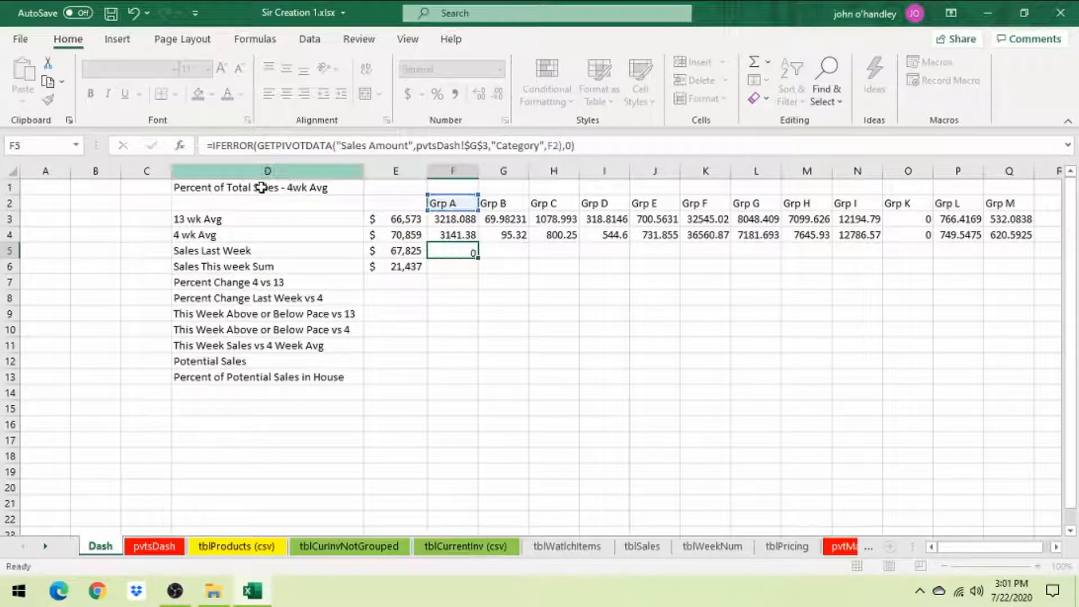
pyautogui.moveTo(477, 255); pyautogui.dragTo(1028, 264)
# In F6, enter an IFERROR formula returning Grp A's Sales Amount from the This Week pivot on pvtsDash, or 0 on error.
pyautogui.click(461, 269)
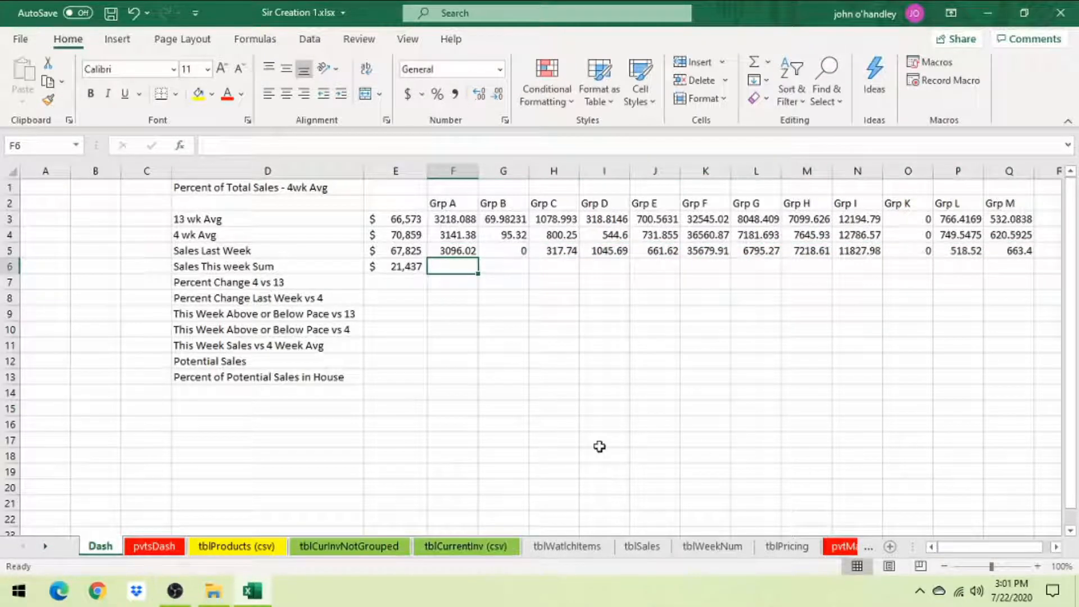
pyautogui.write('=')
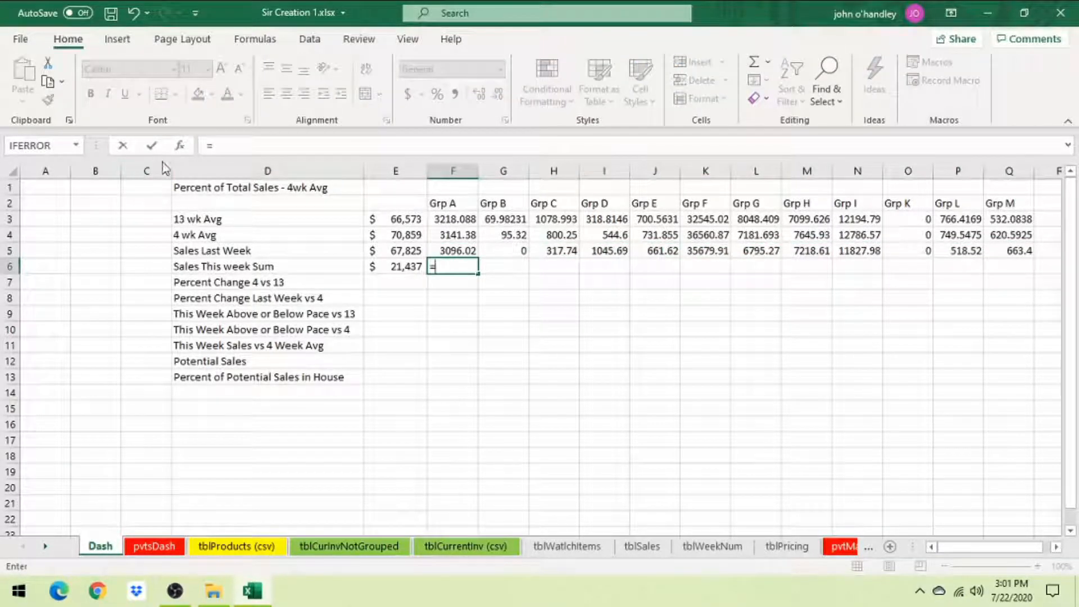
pyautogui.click(48, 144)
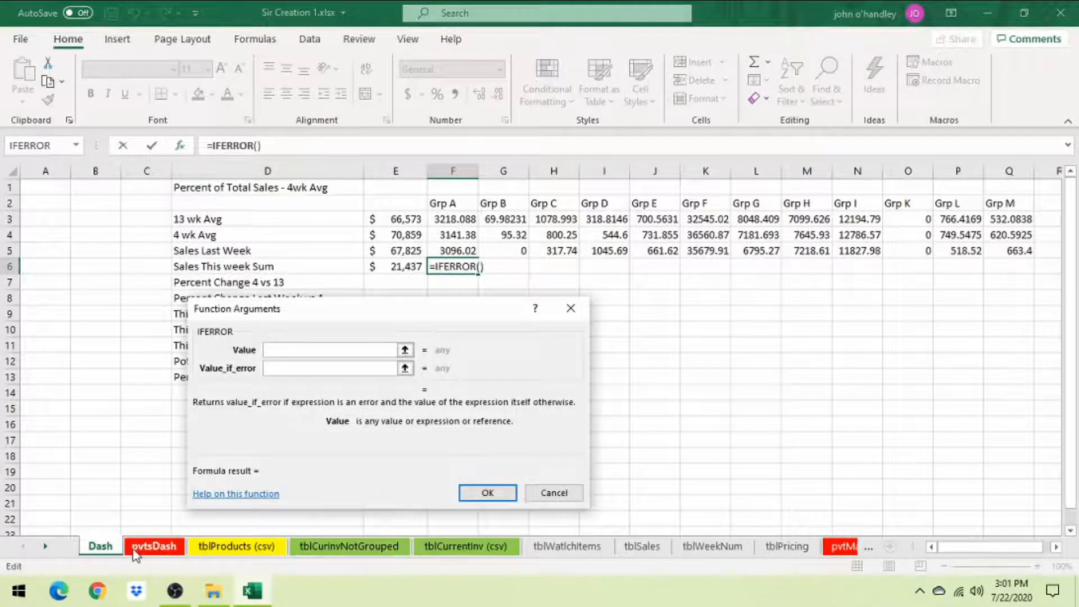
pyautogui.click(154, 546)
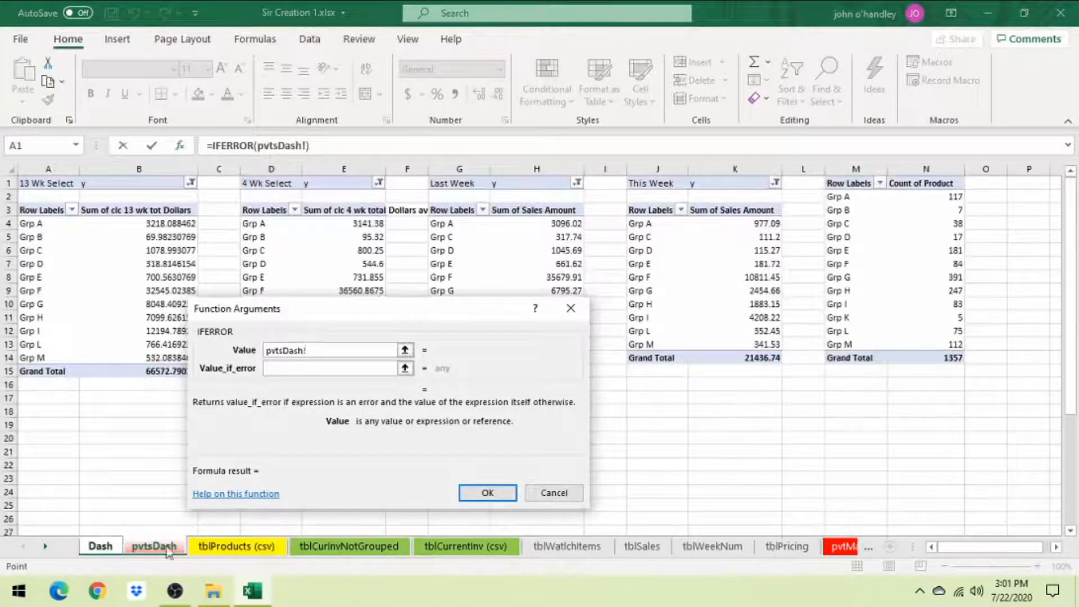
pyautogui.click(760, 222)
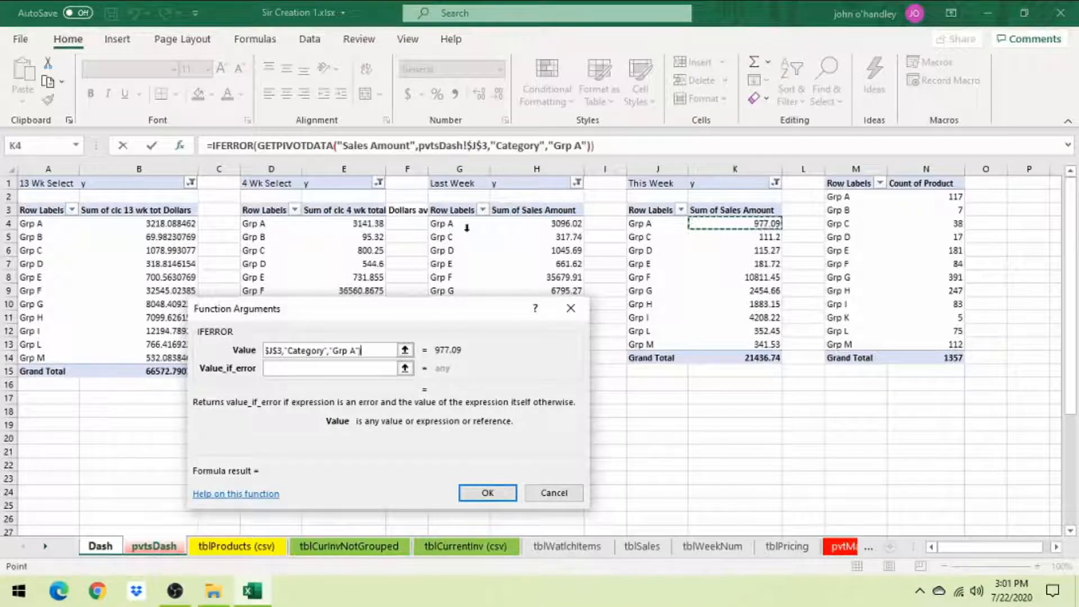
pyautogui.click(330, 365)
pyautogui.write('0')
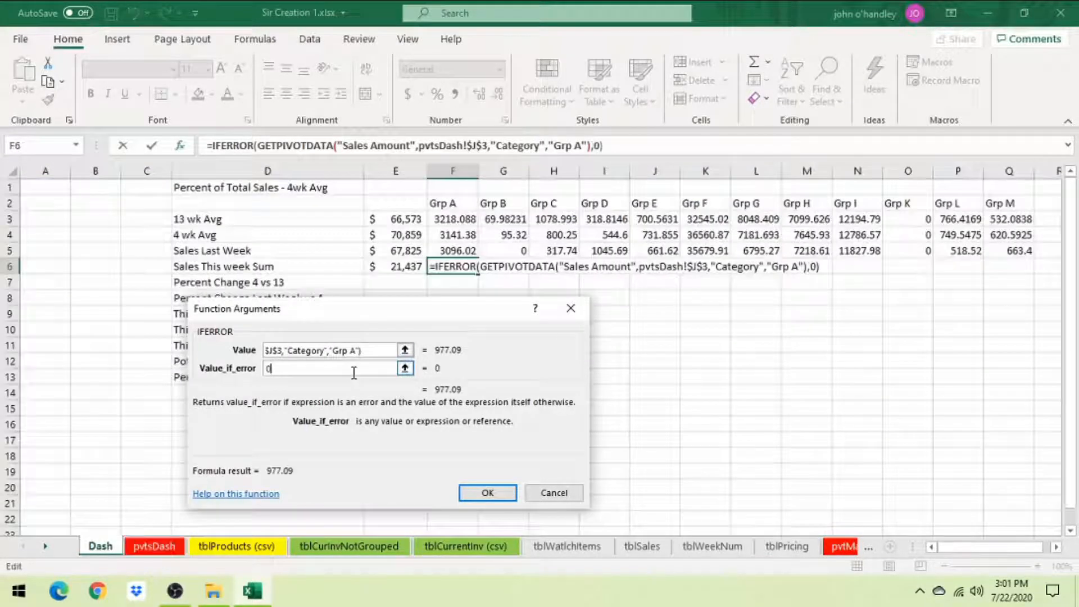
pyautogui.click(486, 494)
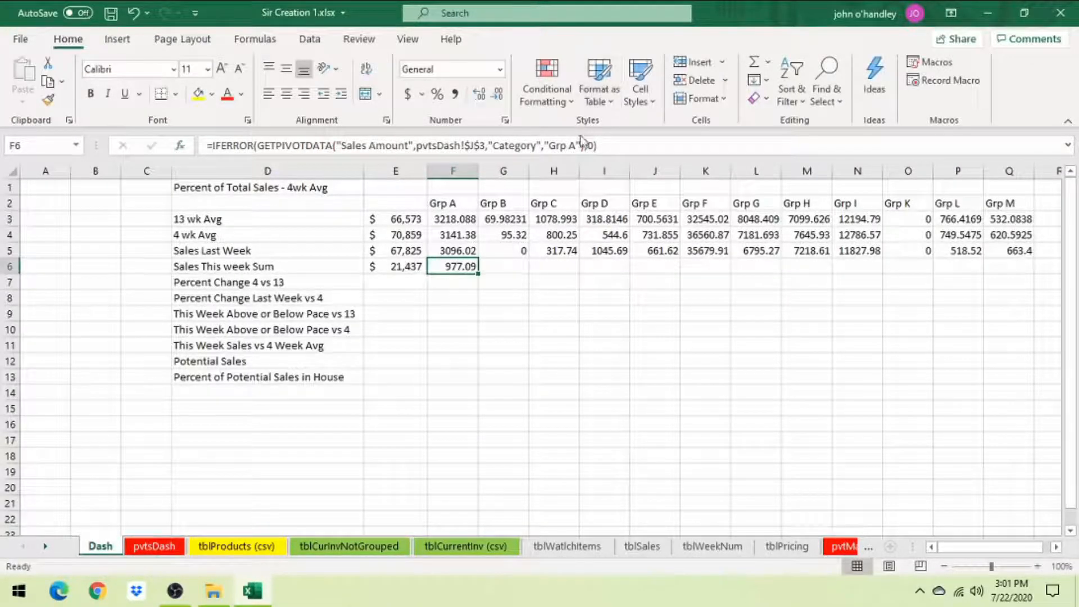
# Replace the hard-coded "Grp A" in F6's formula with a reference to F2 and fill it across row 6 through Grp M.
pyautogui.click(581, 142)
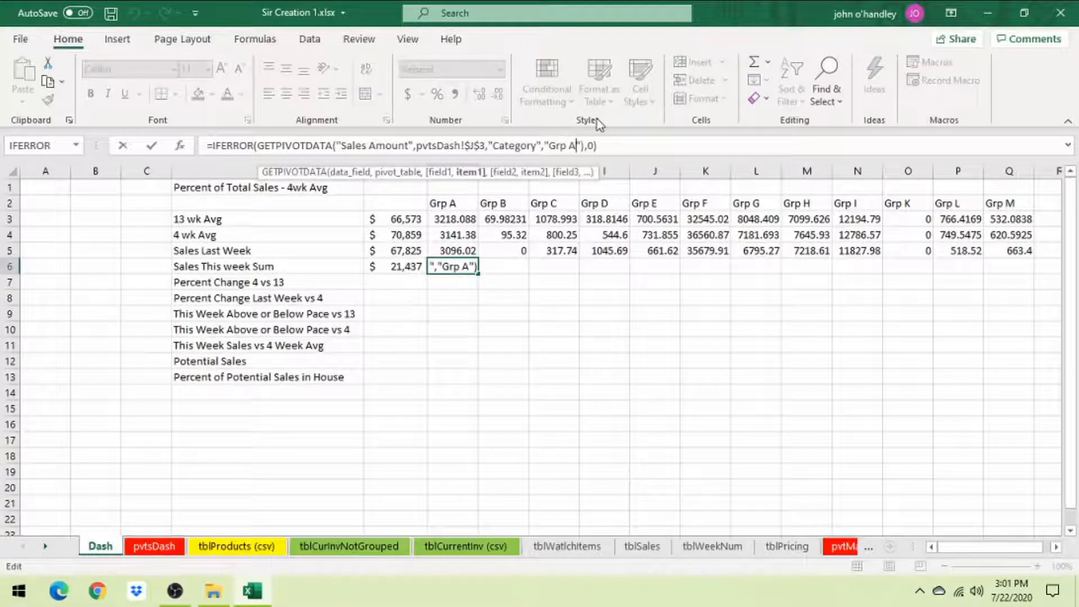
pyautogui.press('Delete')
pyautogui.press('BackSpace')
pyautogui.press('BackSpace')
pyautogui.press('BackSpace')
pyautogui.press('BackSpace')
pyautogui.press('BackSpace')
pyautogui.press('BackSpace')
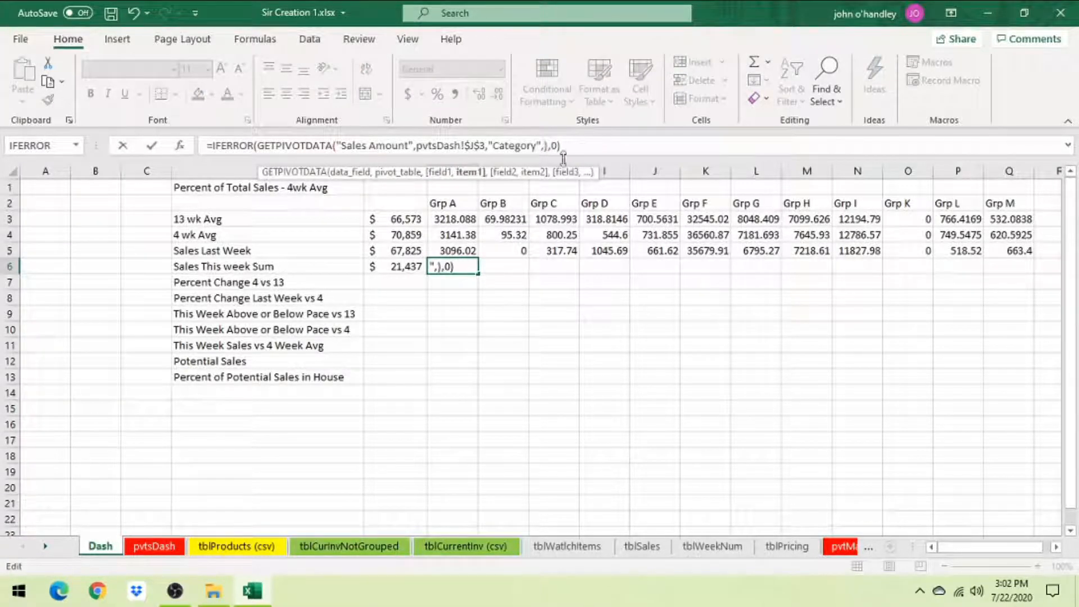
pyautogui.click(448, 203)
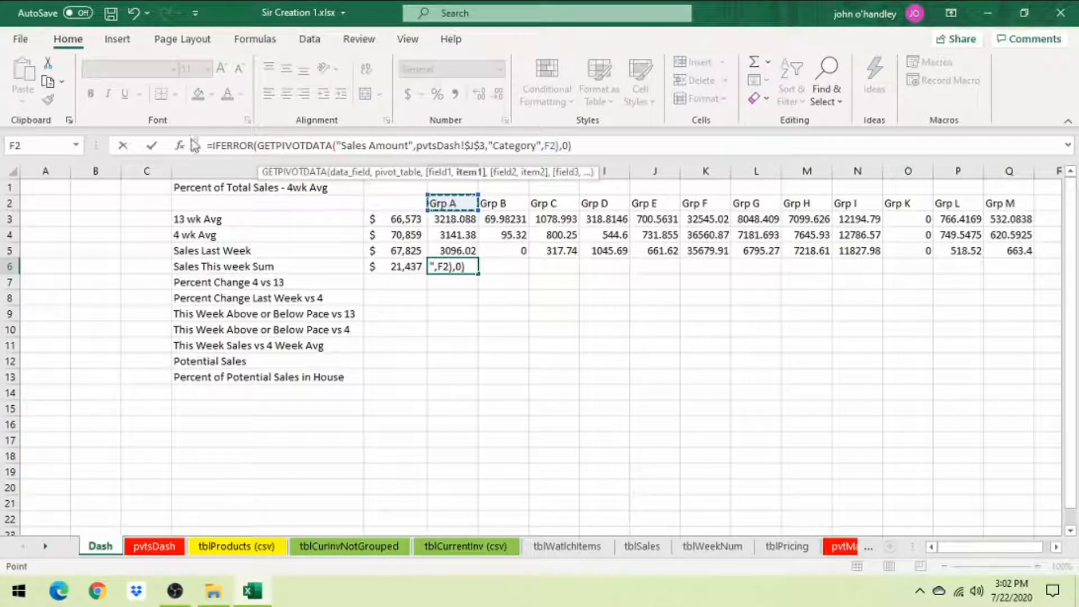
pyautogui.click(151, 146)
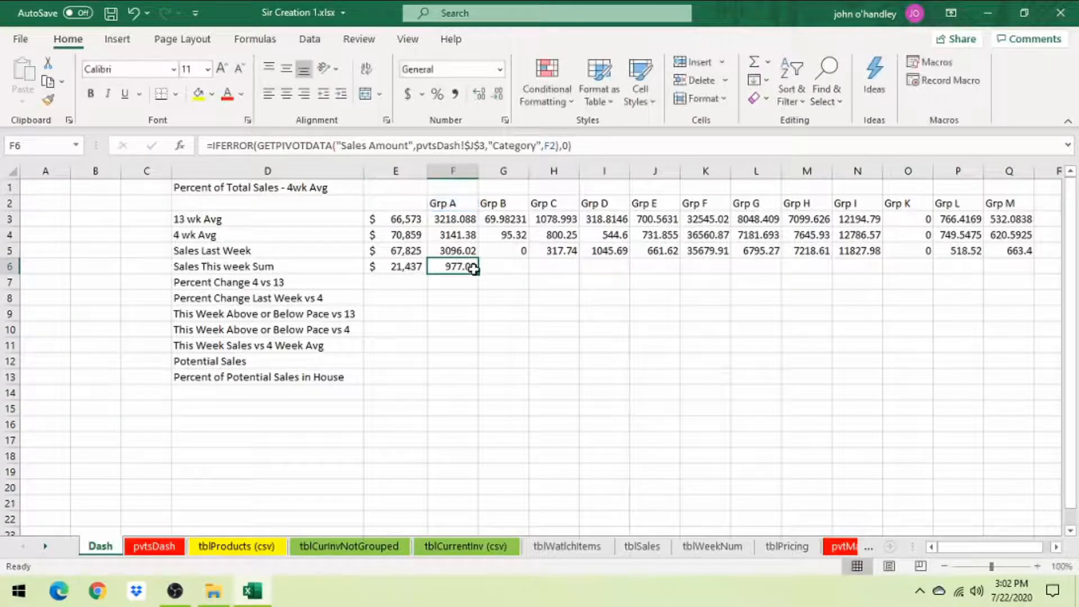
pyautogui.moveTo(479, 268); pyautogui.dragTo(1047, 272)
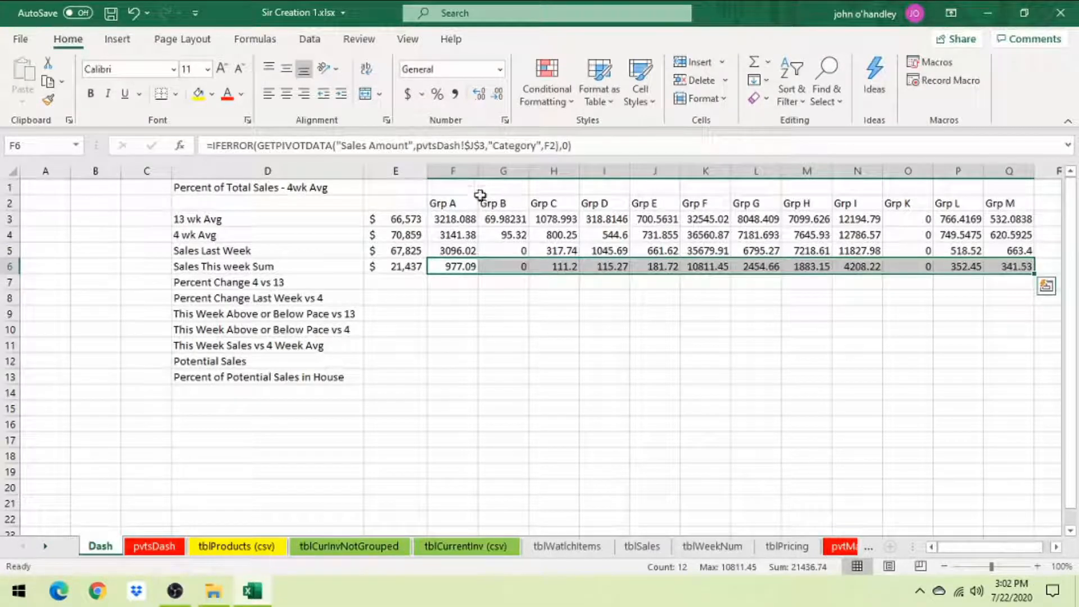
# Copy E3 and paste only its formatting onto the product group figures in F3:Q6.
pyautogui.click(413, 221)
pyautogui.rightClick(414, 223)
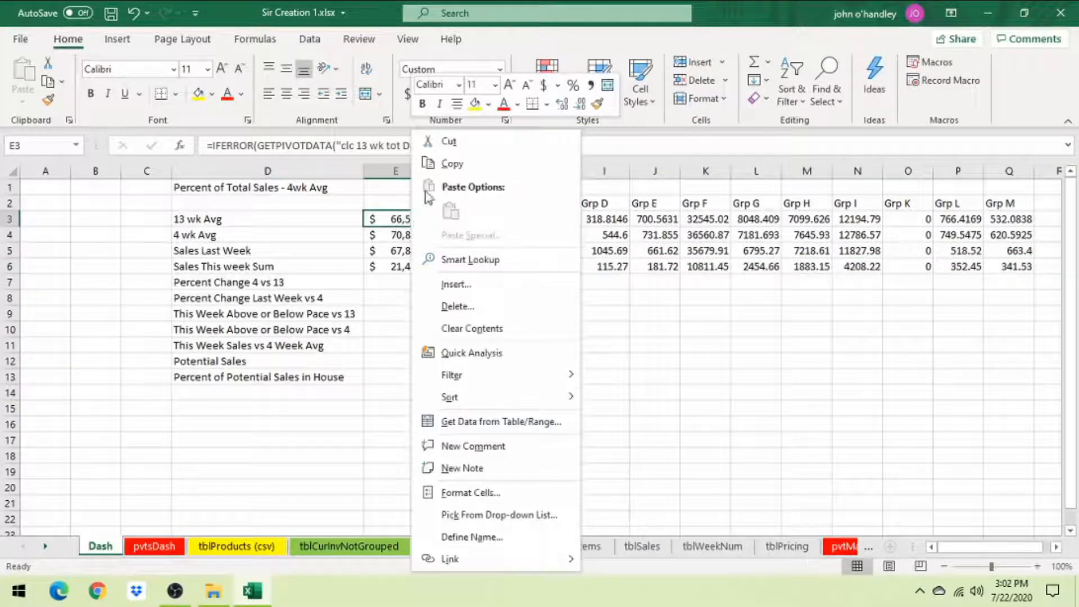
pyautogui.click(449, 163)
pyautogui.moveTo(458, 219); pyautogui.dragTo(1018, 266)
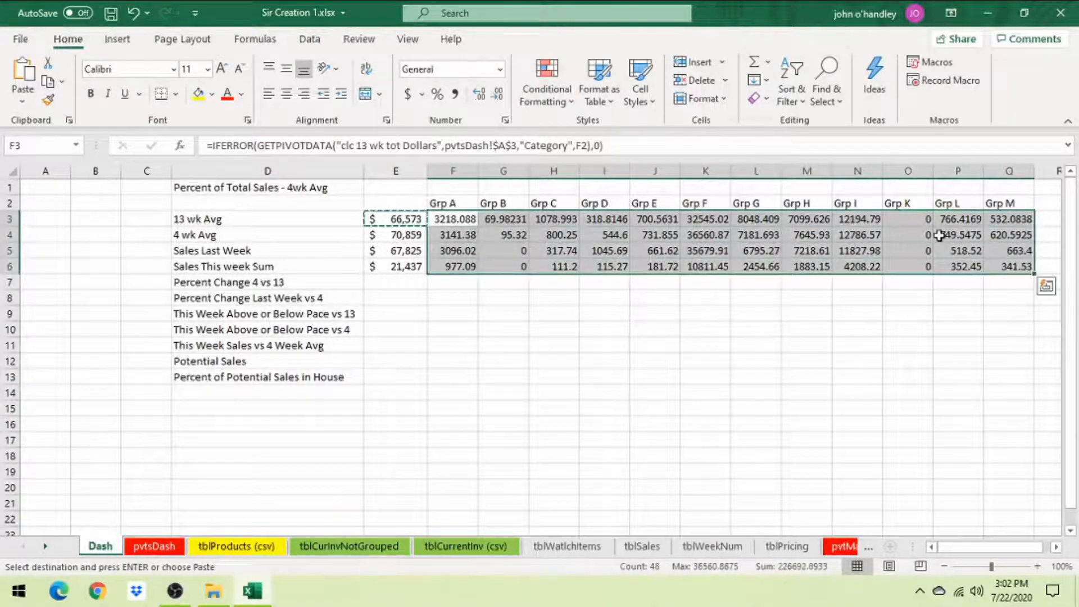
pyautogui.rightClick(940, 236)
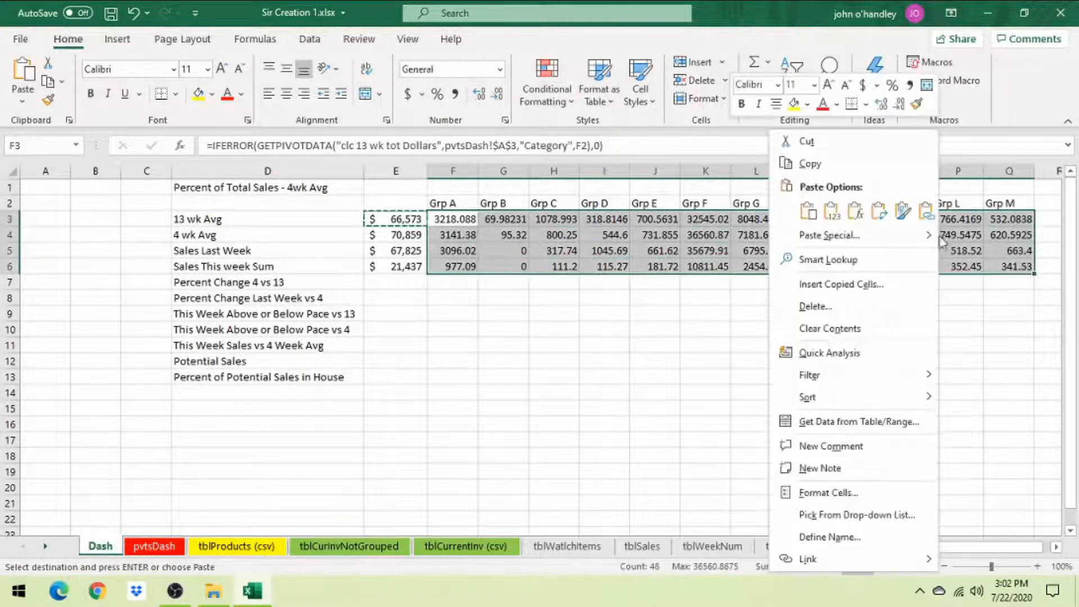
pyautogui.click(901, 212)
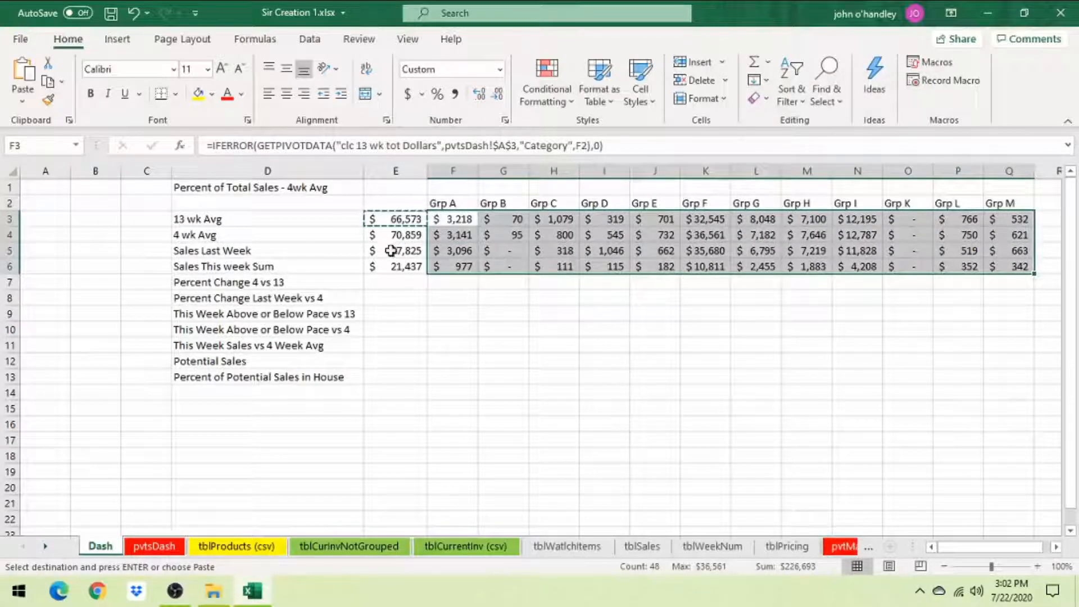
# Format E3:Q6 as Currency with the $ symbol and 0 decimal places.
pyautogui.click(392, 219)
pyautogui.moveTo(391, 220); pyautogui.dragTo(1019, 266)
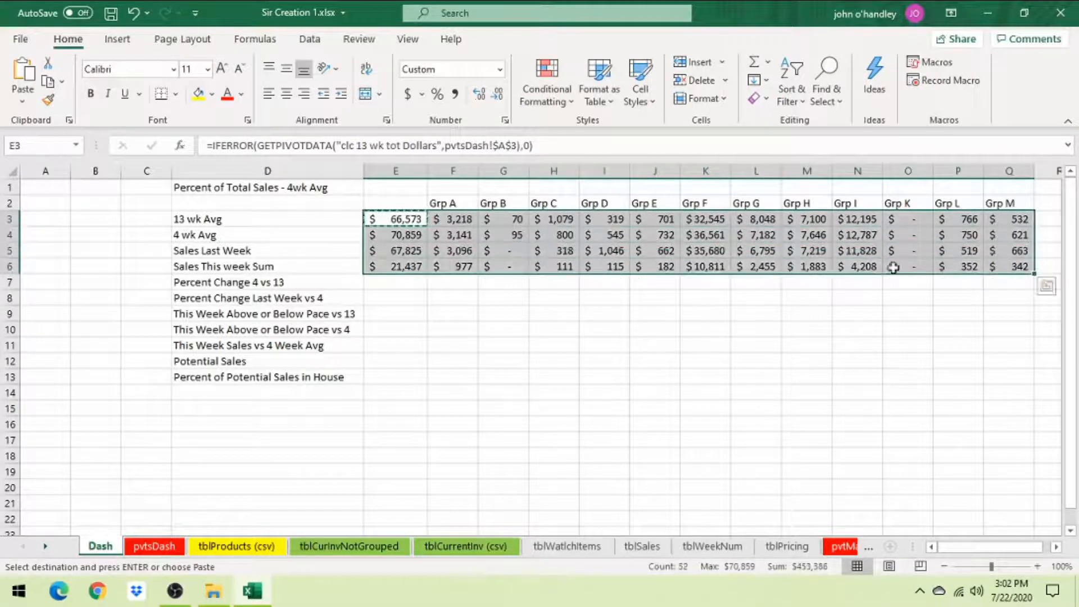
pyautogui.rightClick(793, 251)
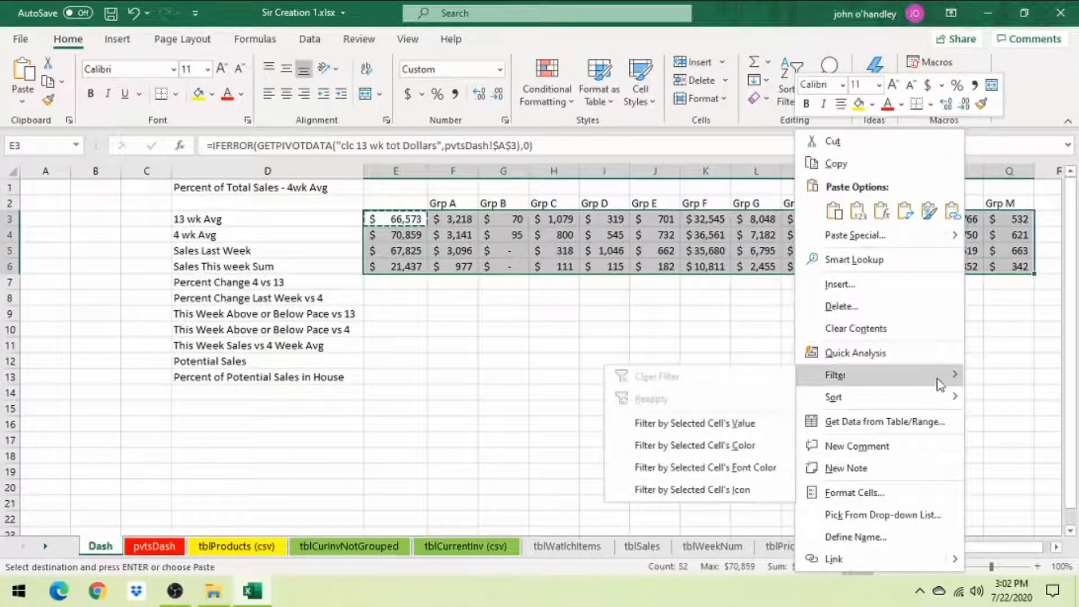
pyautogui.click(870, 494)
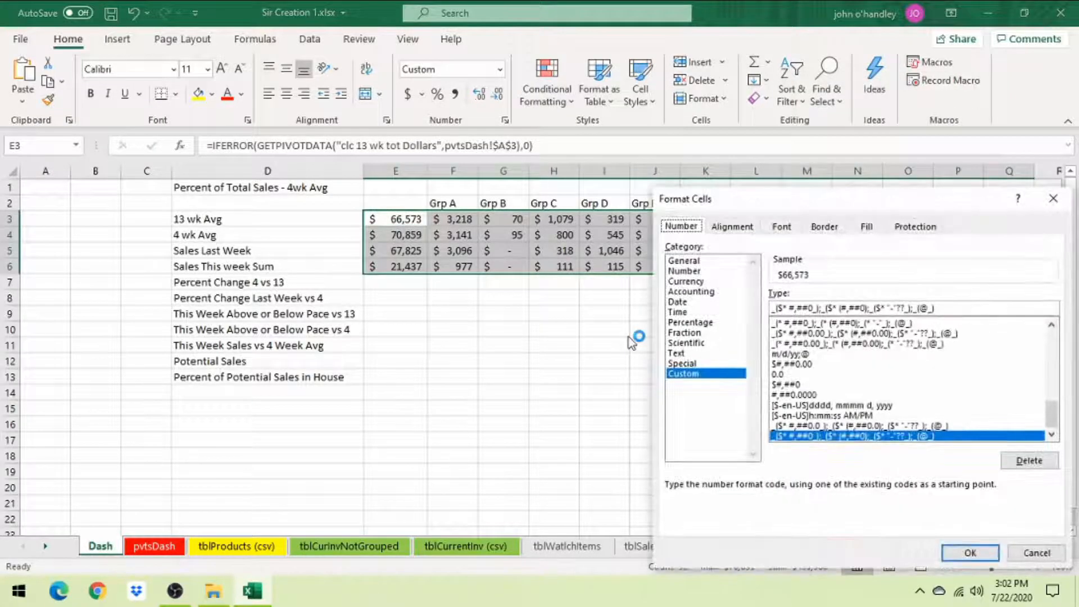
pyautogui.click(696, 281)
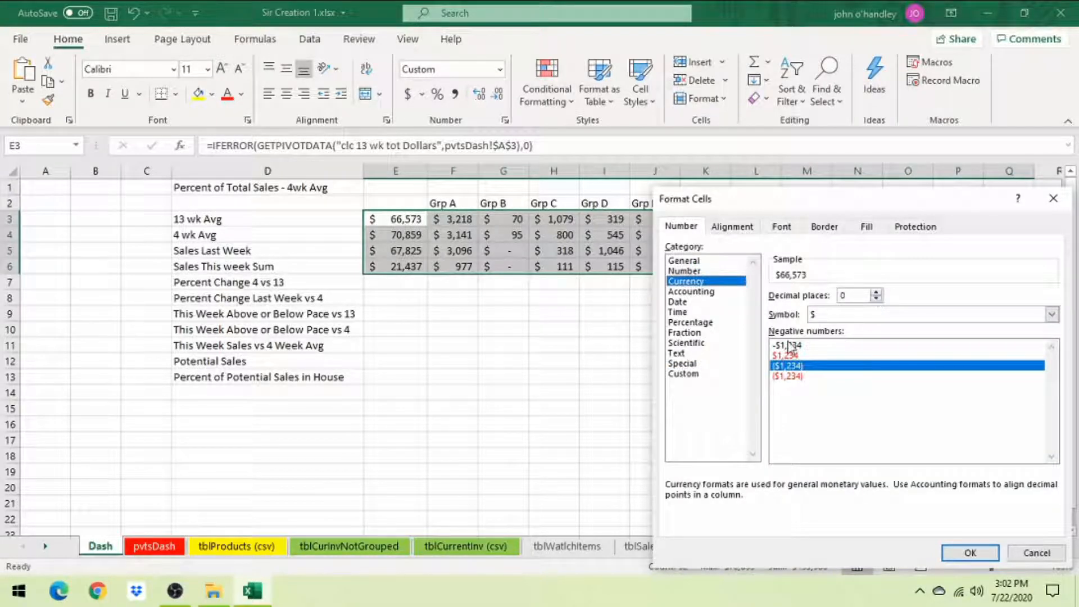
pyautogui.click(969, 553)
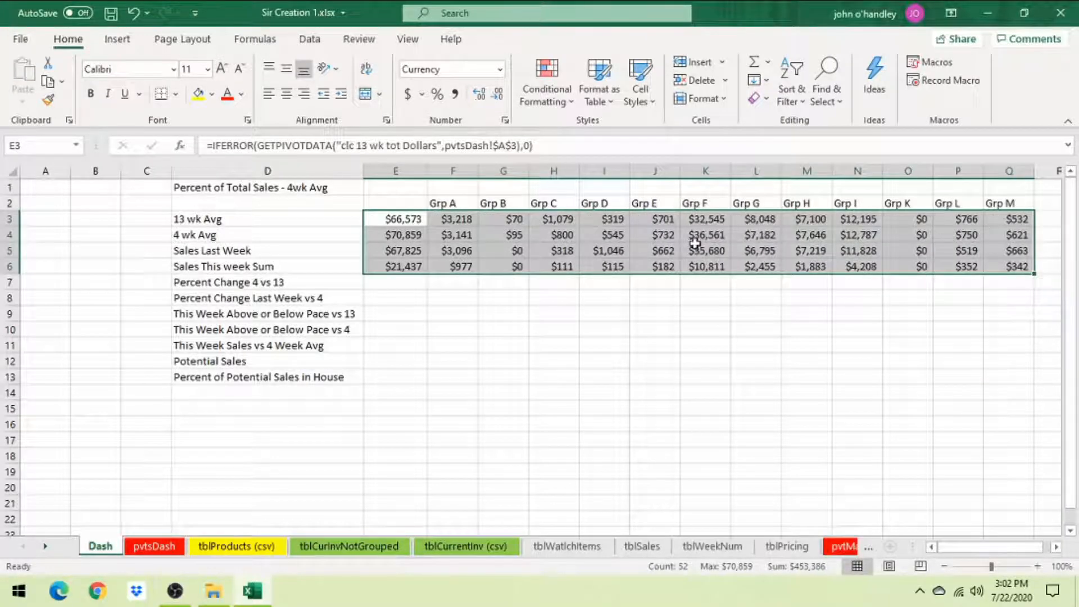
# In E7, enter =IFERROR((E4/E3)-1,0) for the 4 vs 13 week change and format it as a percentage with one decimal place.
pyautogui.click(445, 281)
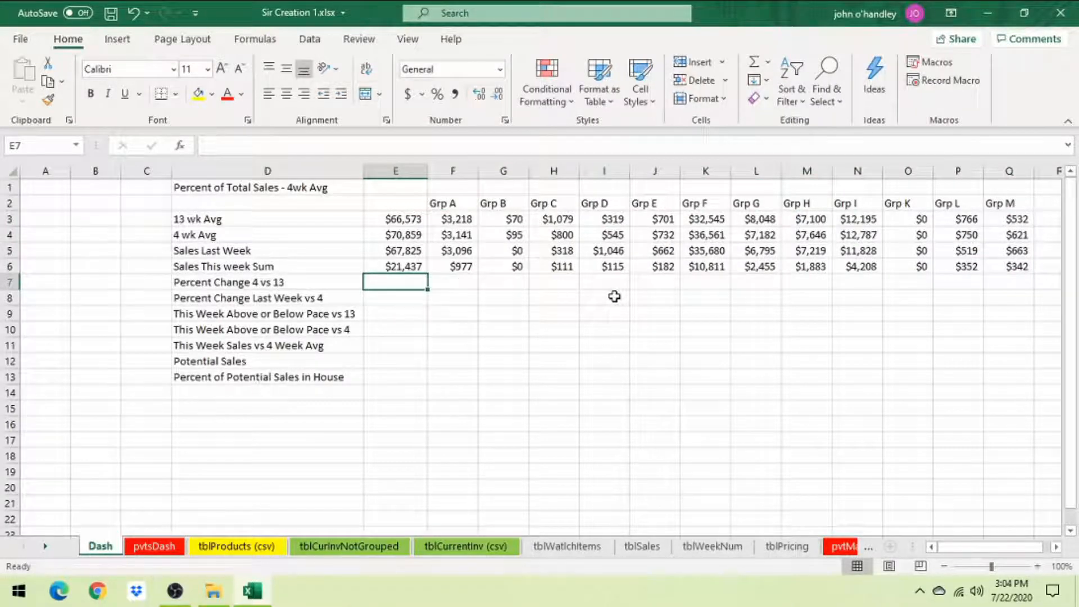
pyautogui.write('=')
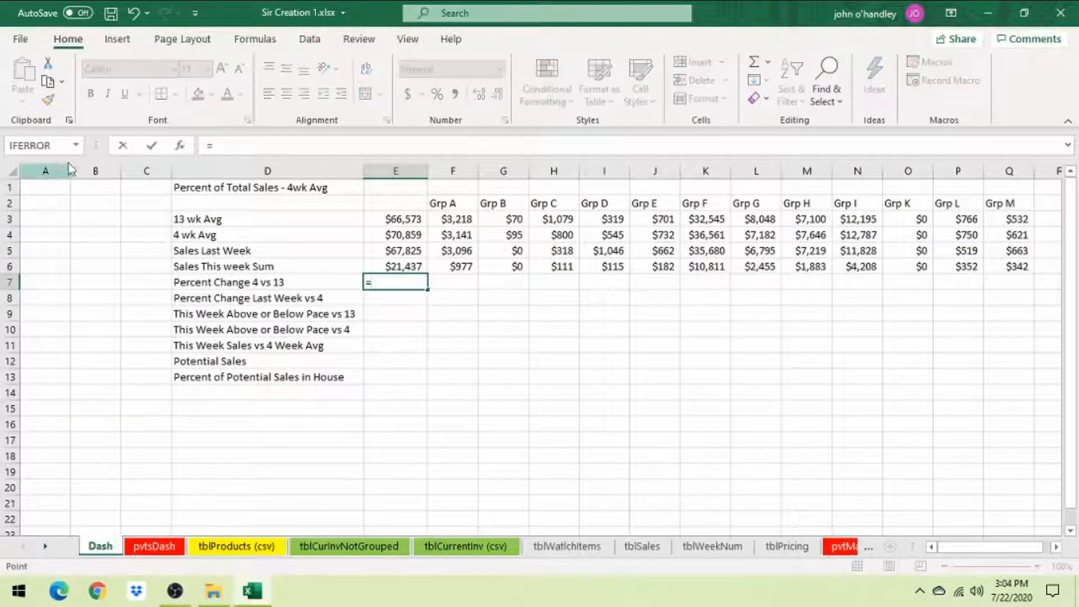
pyautogui.click(64, 147)
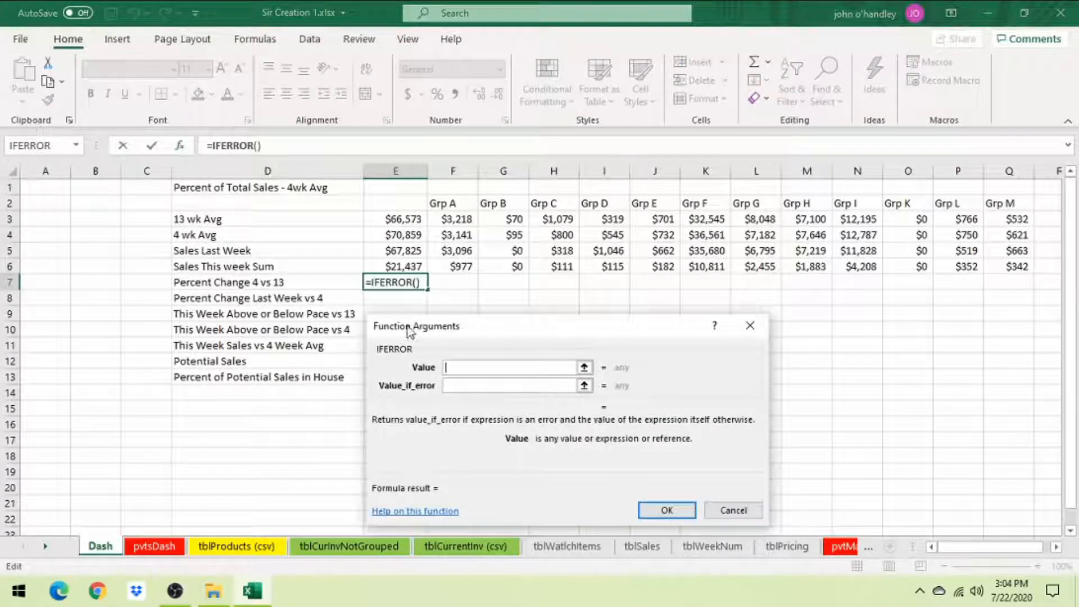
pyautogui.write('(')
pyautogui.click(413, 238)
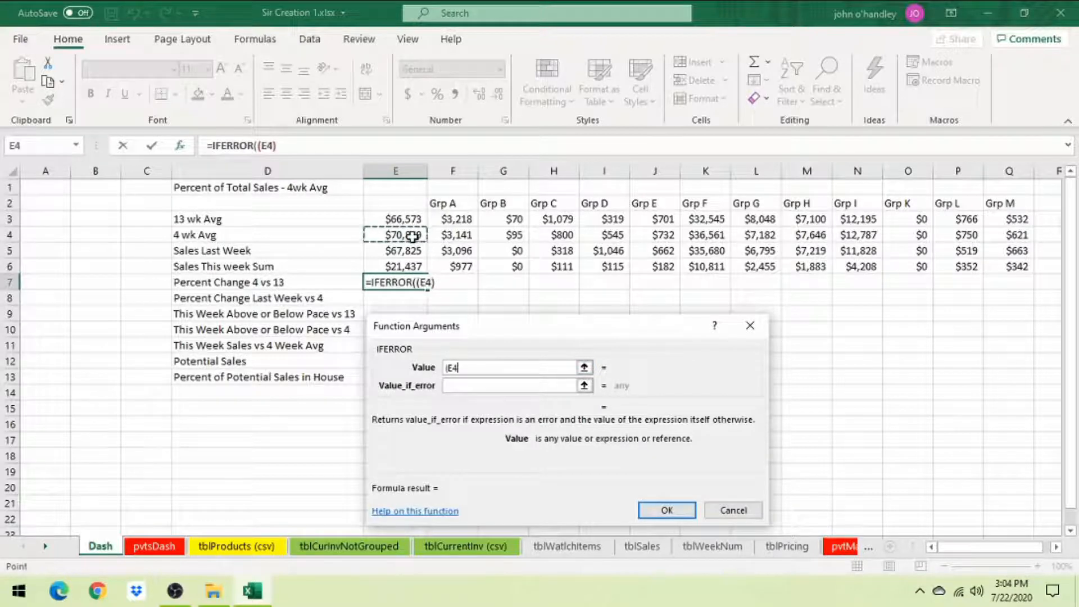
pyautogui.write('/')
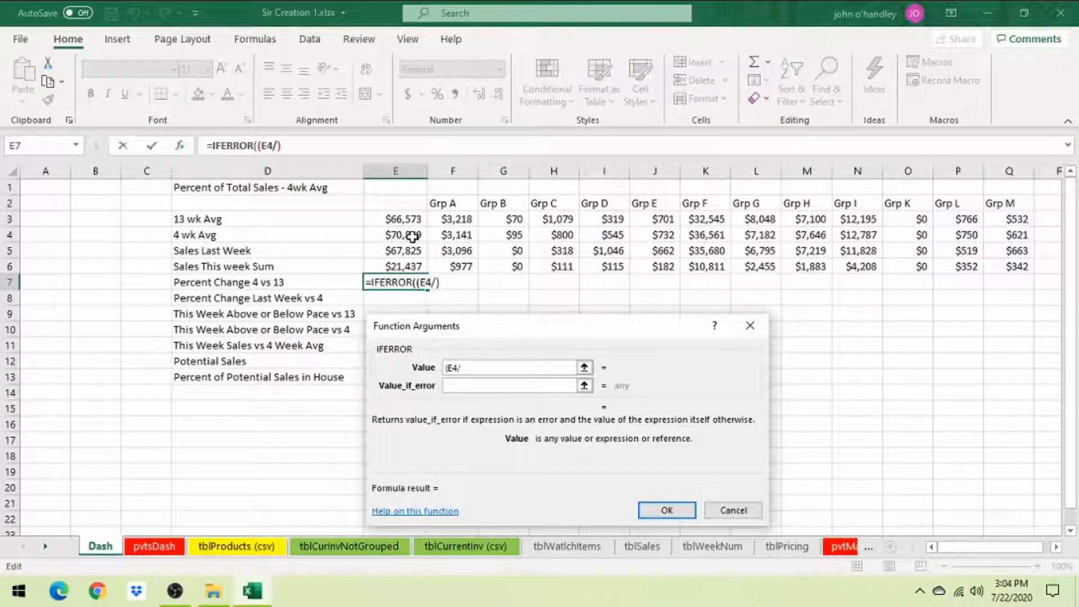
pyautogui.click(405, 219)
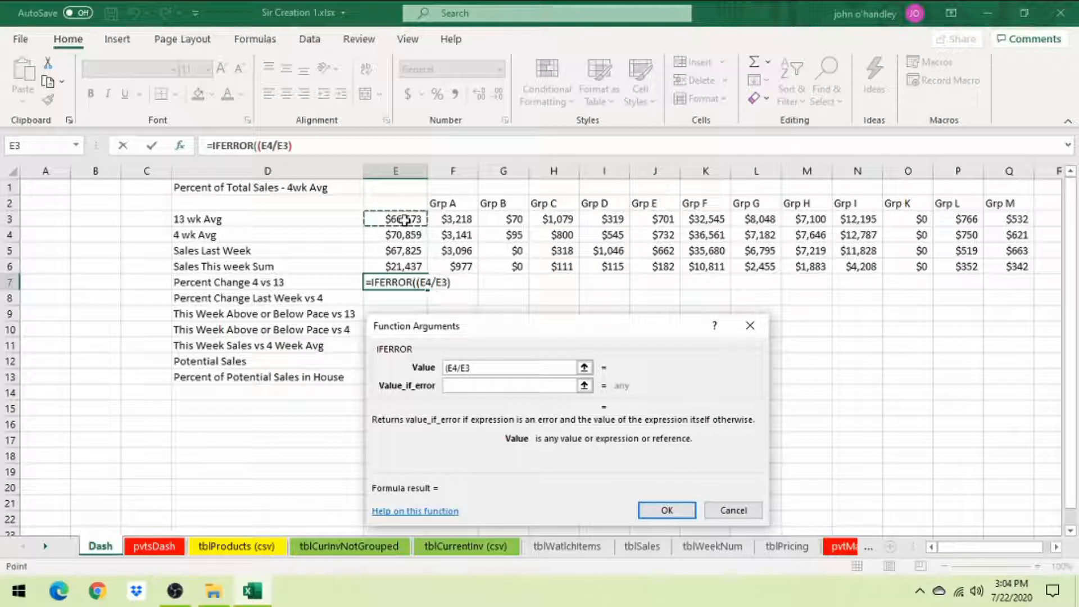
pyautogui.write(')-')
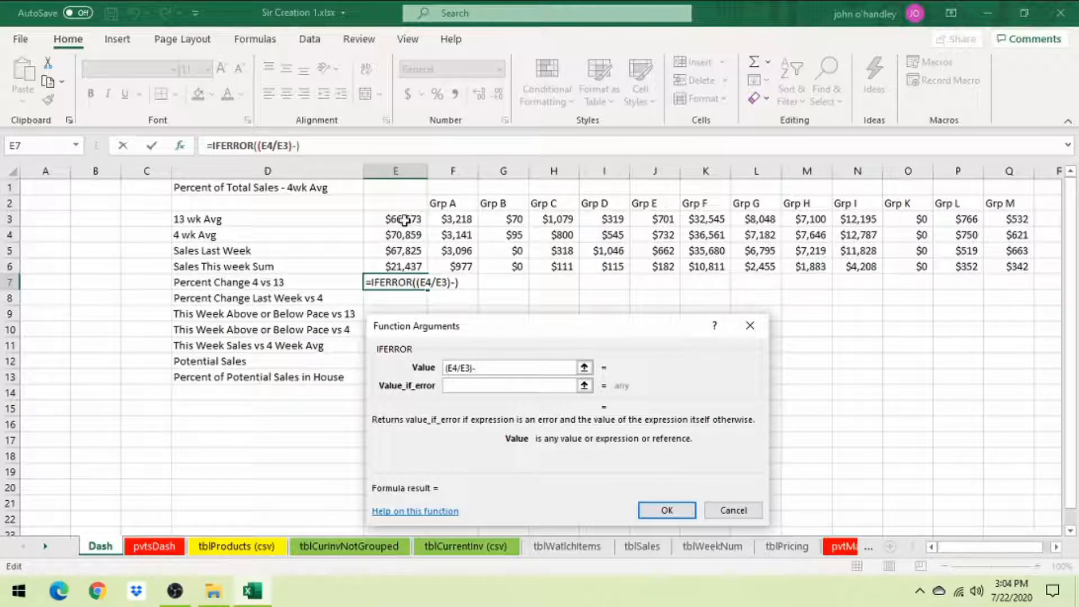
pyautogui.write('1')
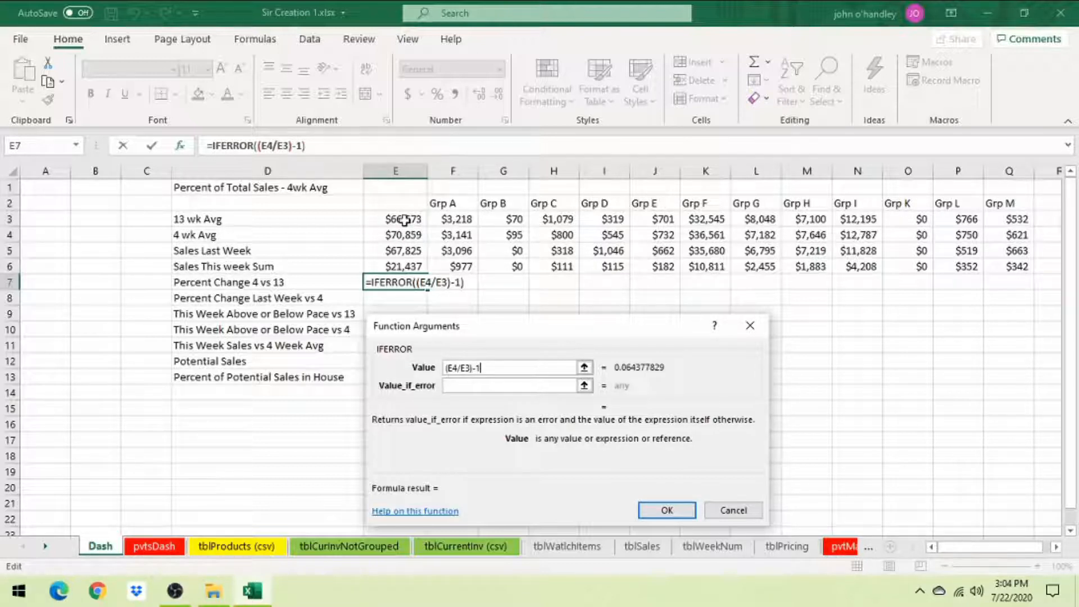
pyautogui.click(475, 386)
pyautogui.write('0')
pyautogui.press('Return')
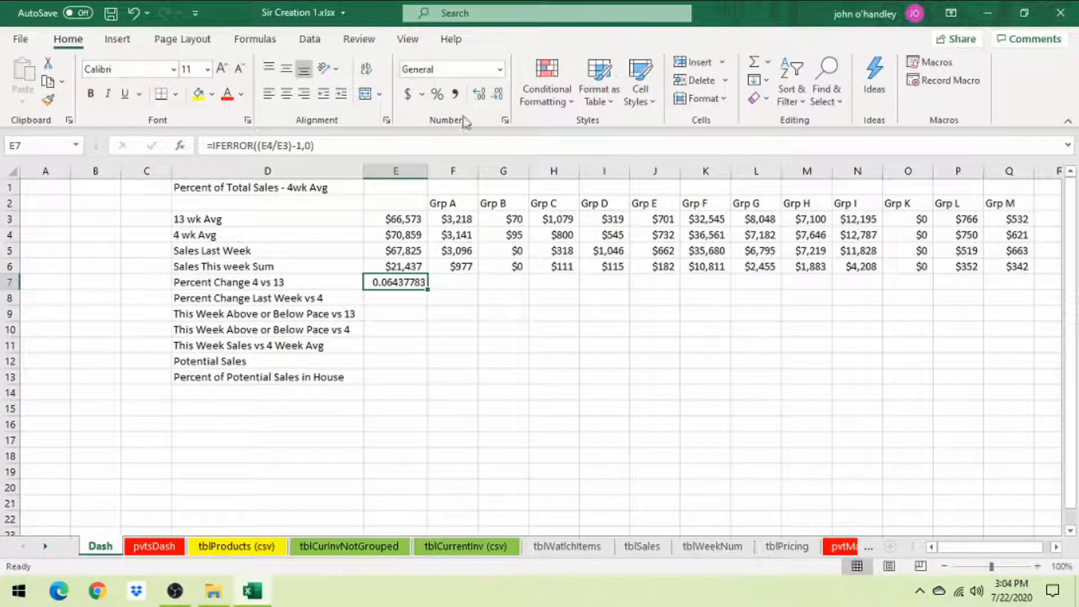
pyautogui.click(438, 95)
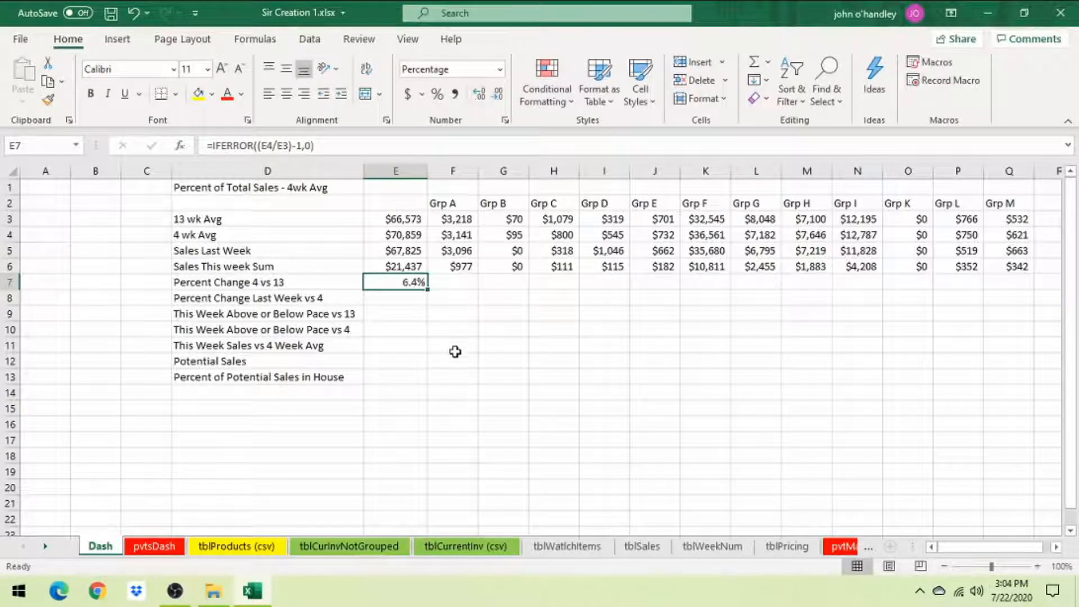
# In E8, enter =IFERROR((E5/E4)-1,0) for the percent change of last week's sales against the 4 week average.
pyautogui.click(415, 298)
pyautogui.click(414, 283)
pyautogui.press('Return')
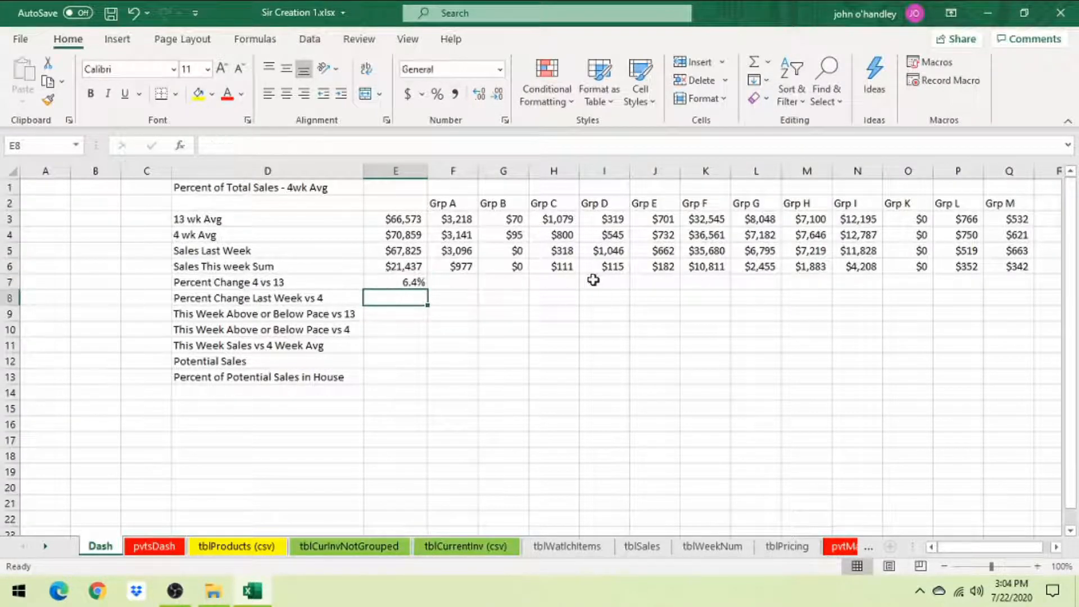
pyautogui.write('=')
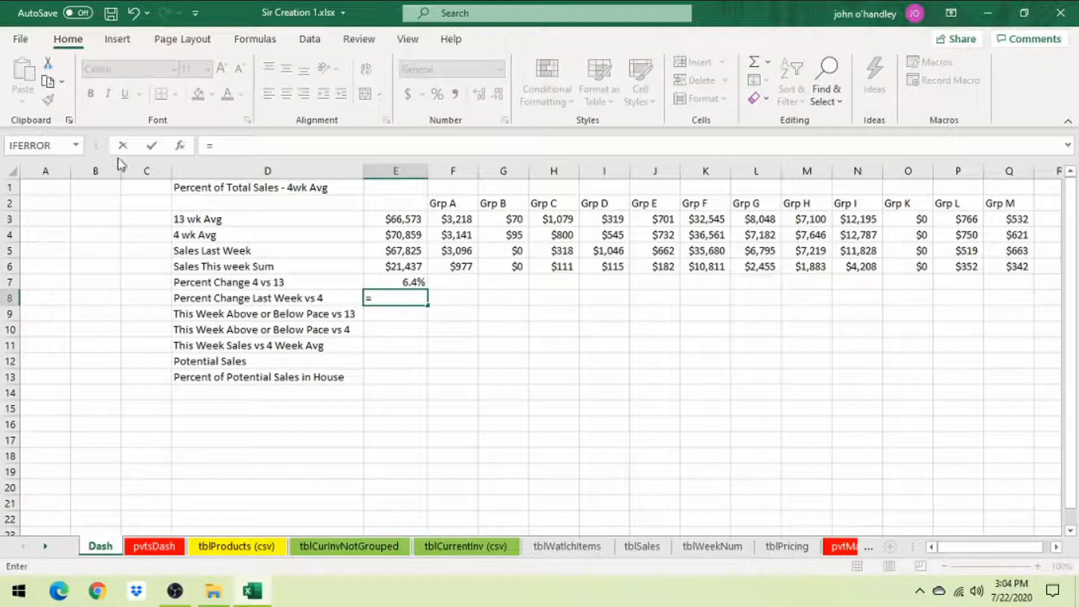
pyautogui.click(34, 145)
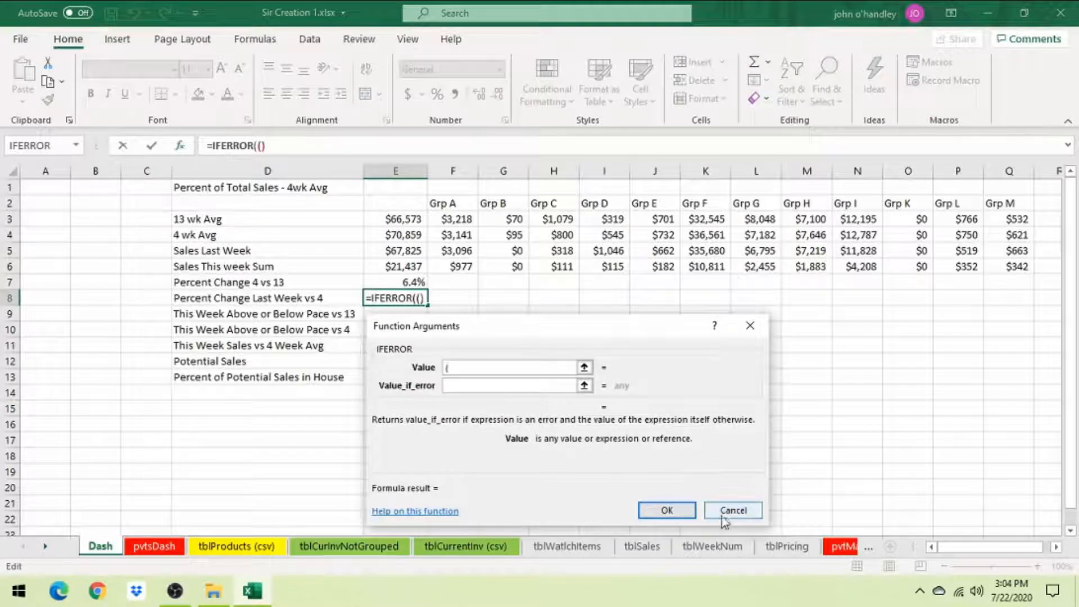
pyautogui.write('(')
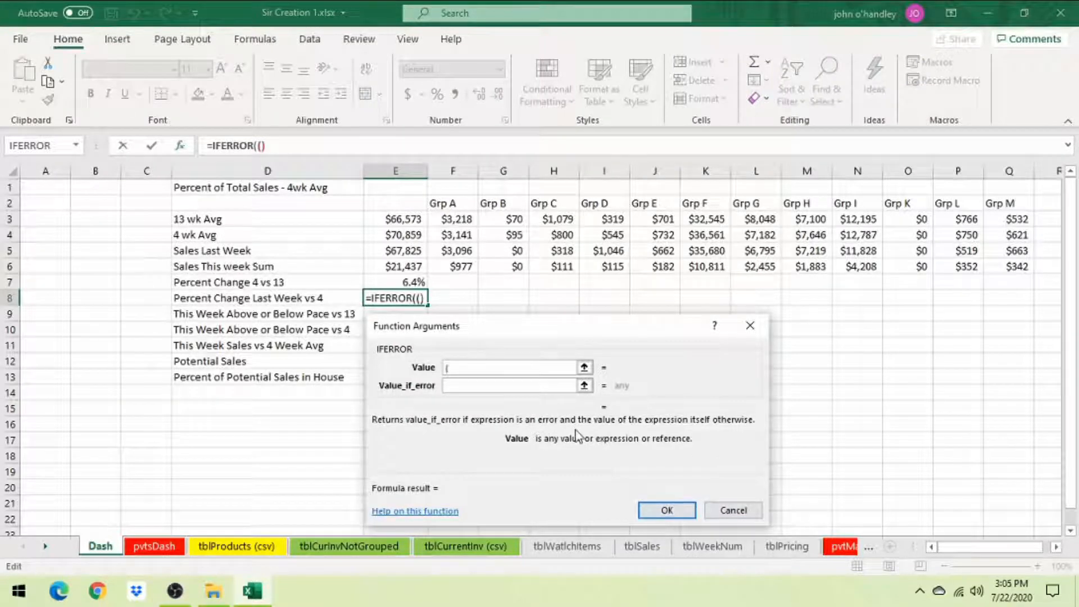
pyautogui.moveTo(529, 330); pyautogui.dragTo(526, 369)
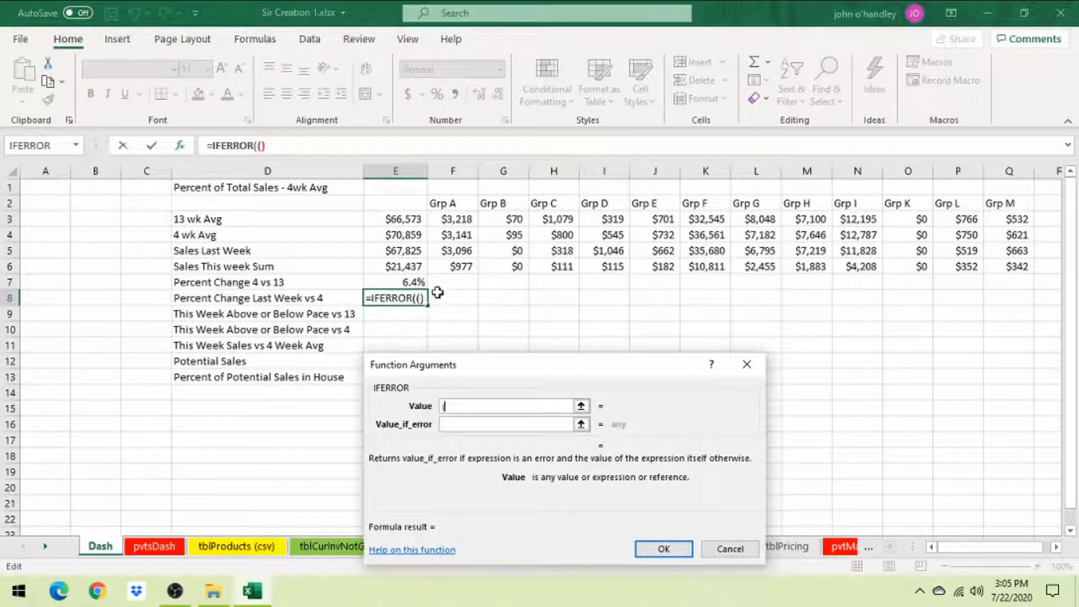
pyautogui.click(414, 251)
pyautogui.write('/')
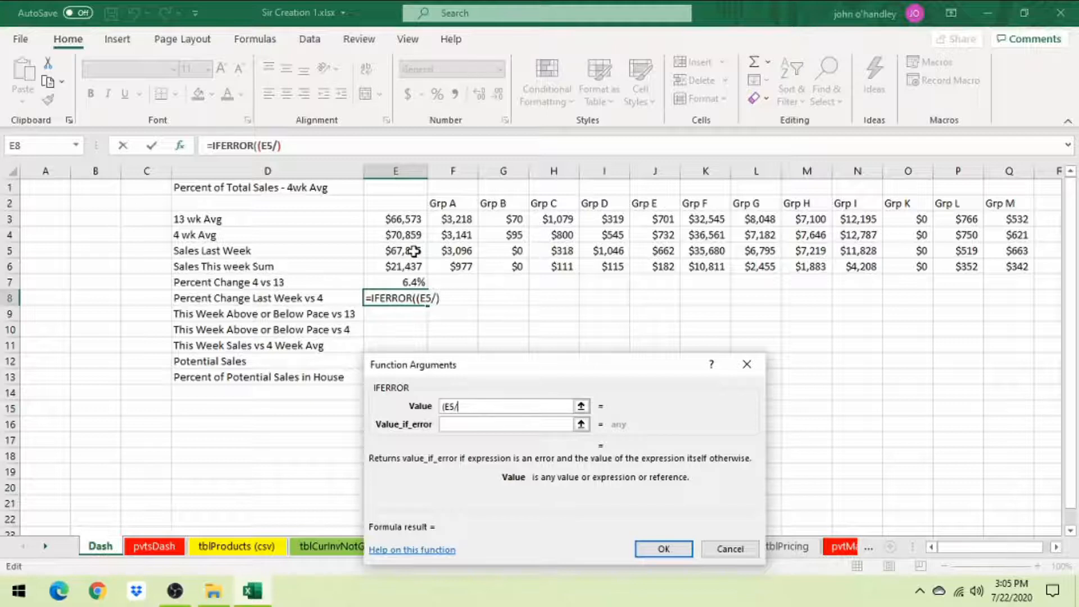
pyautogui.click(414, 236)
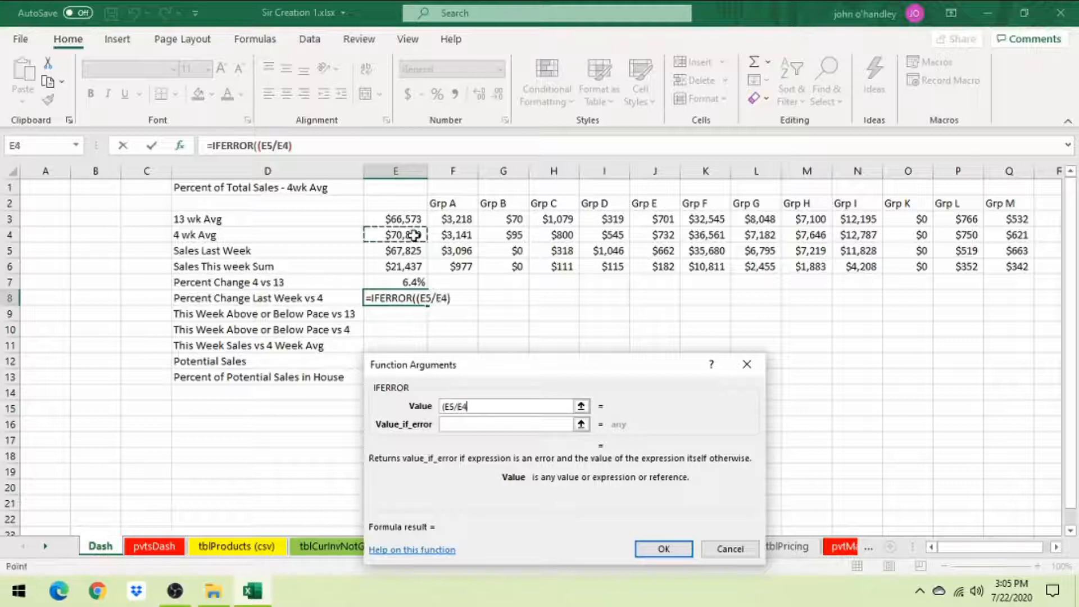
pyautogui.write(')')
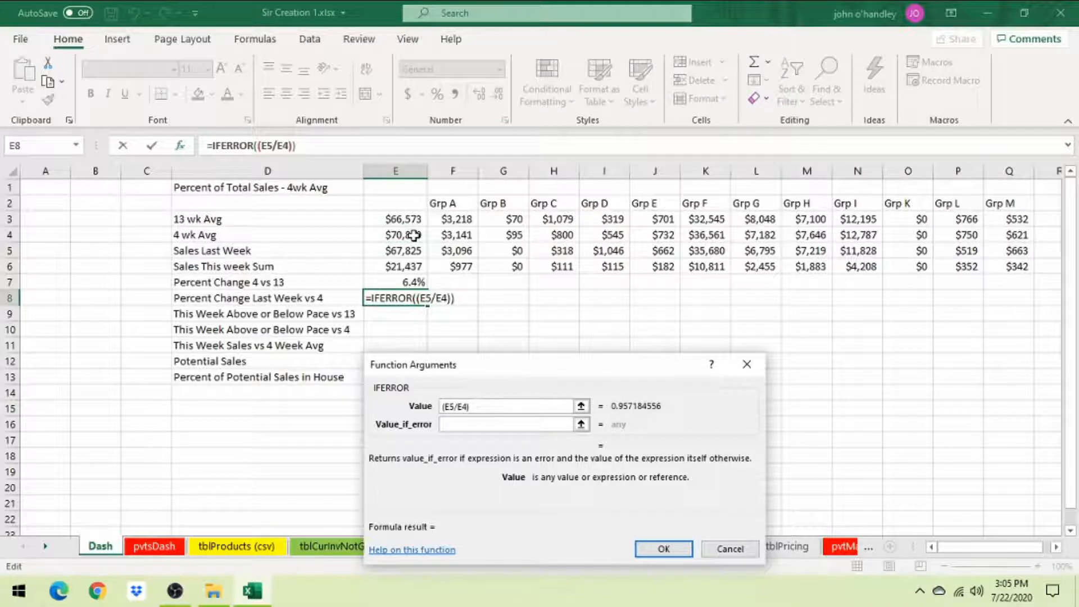
pyautogui.write('-1')
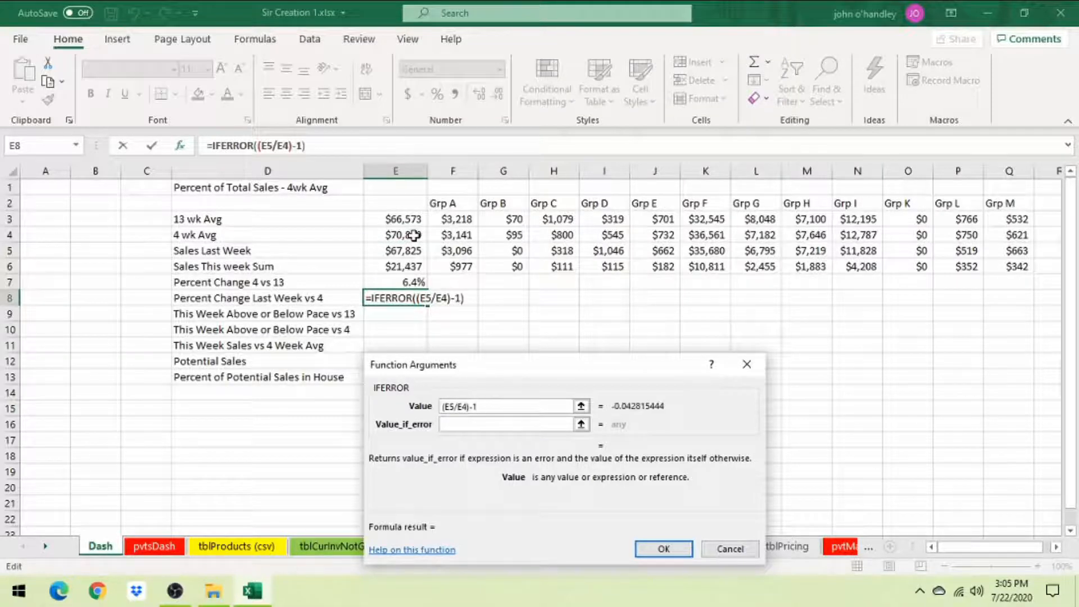
pyautogui.click(493, 423)
pyautogui.write('0')
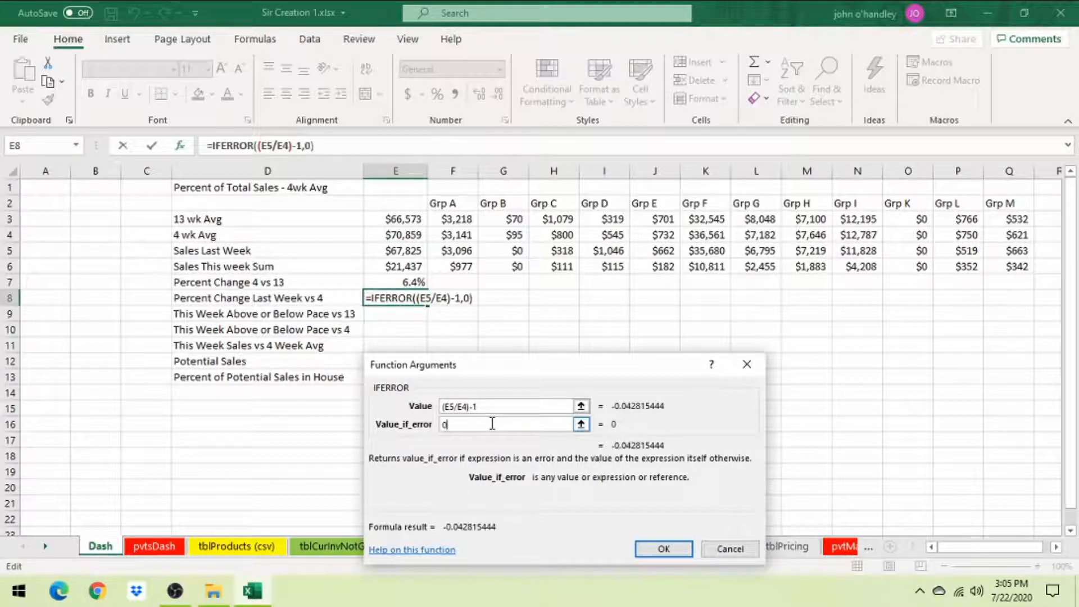
pyautogui.press('Return')
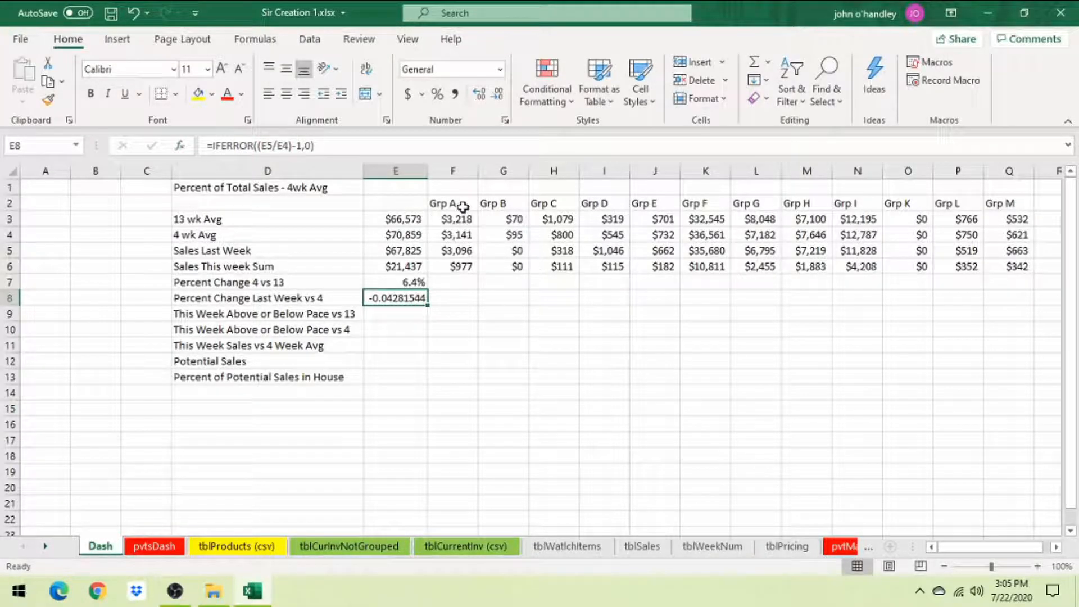
# Copy E7 and paste only its percentage formatting onto E8:E11.
pyautogui.click(416, 282)
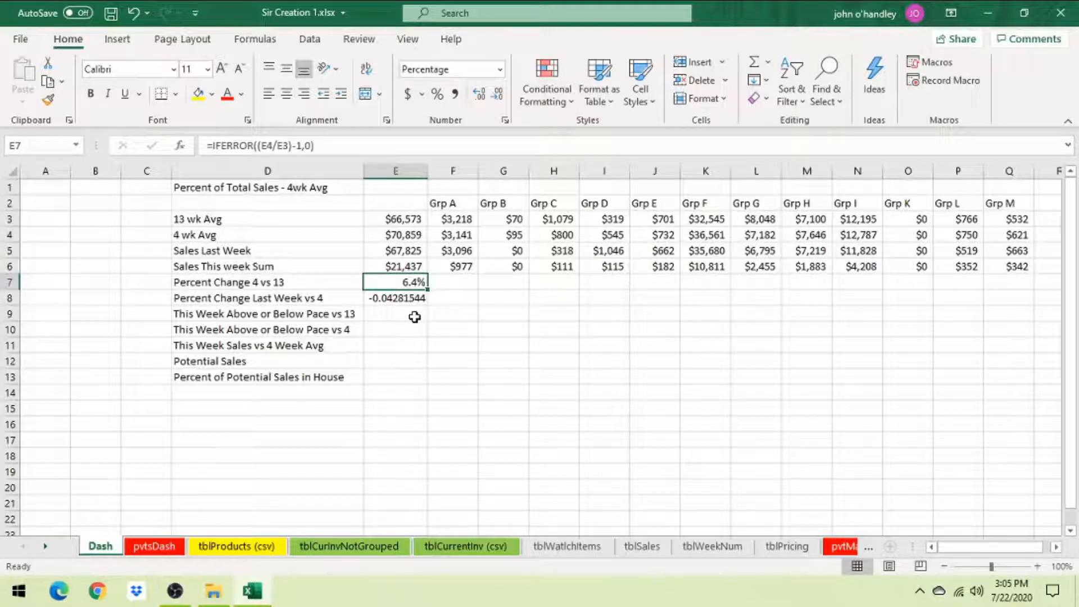
pyautogui.rightClick(414, 283)
pyautogui.press('Escape')
pyautogui.hotkey('ctrl', 'c')
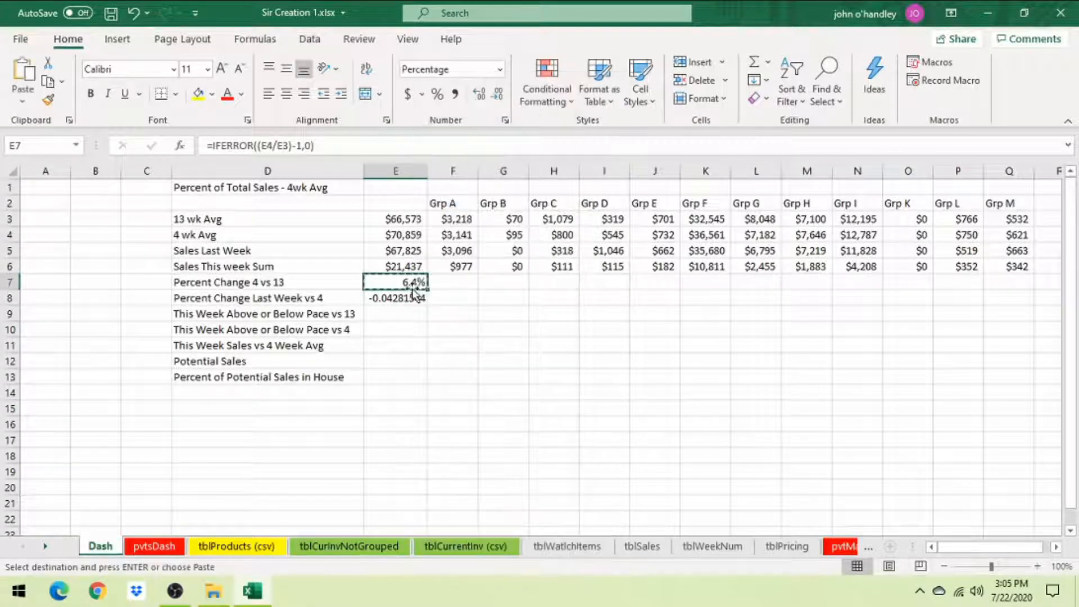
pyautogui.moveTo(407, 298); pyautogui.dragTo(407, 343)
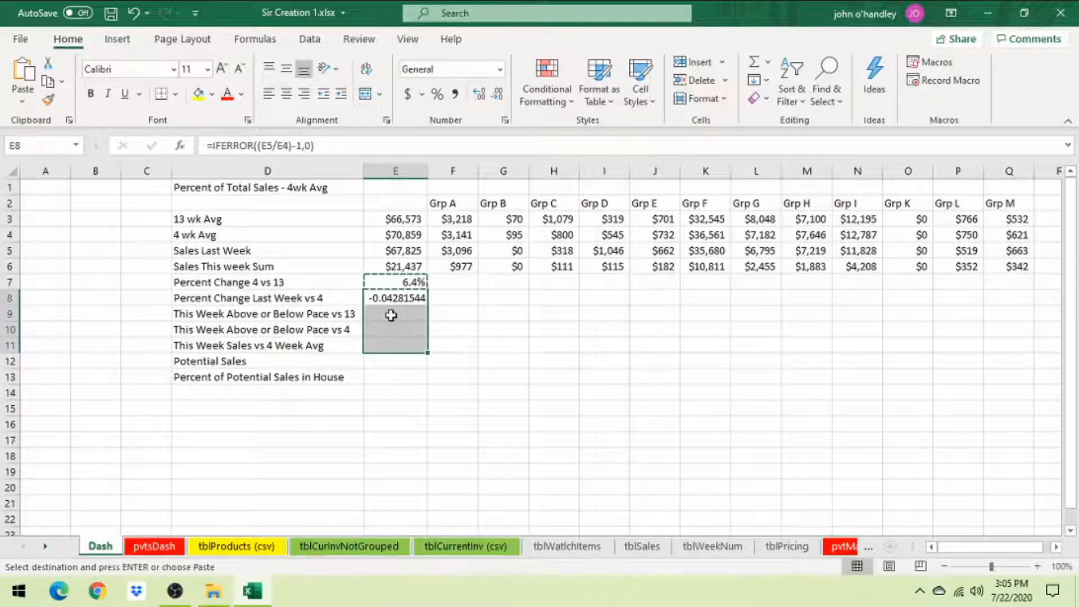
pyautogui.rightClick(391, 315)
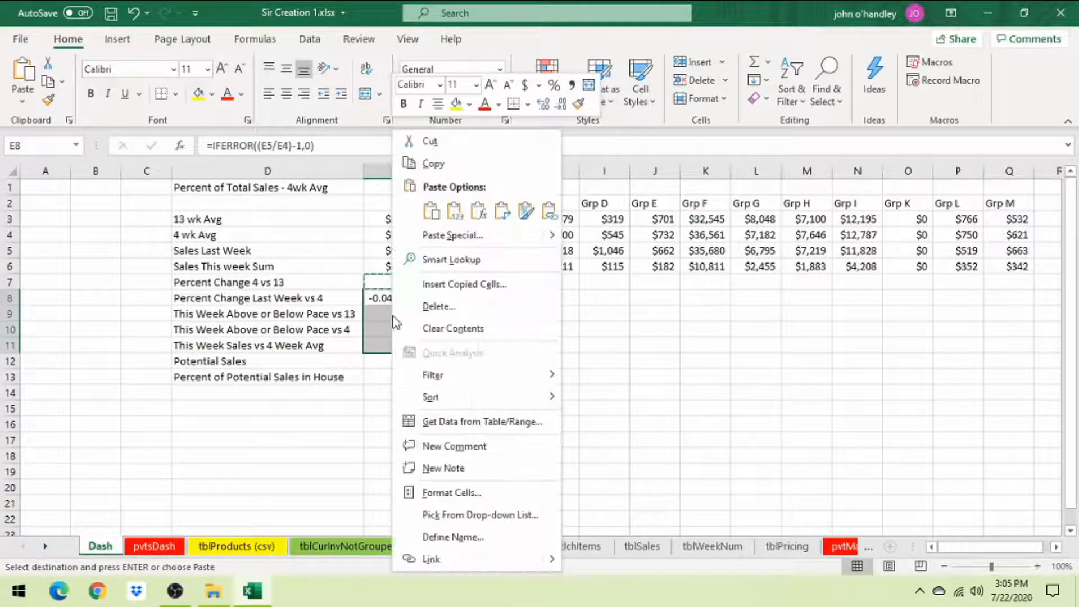
pyautogui.click(526, 212)
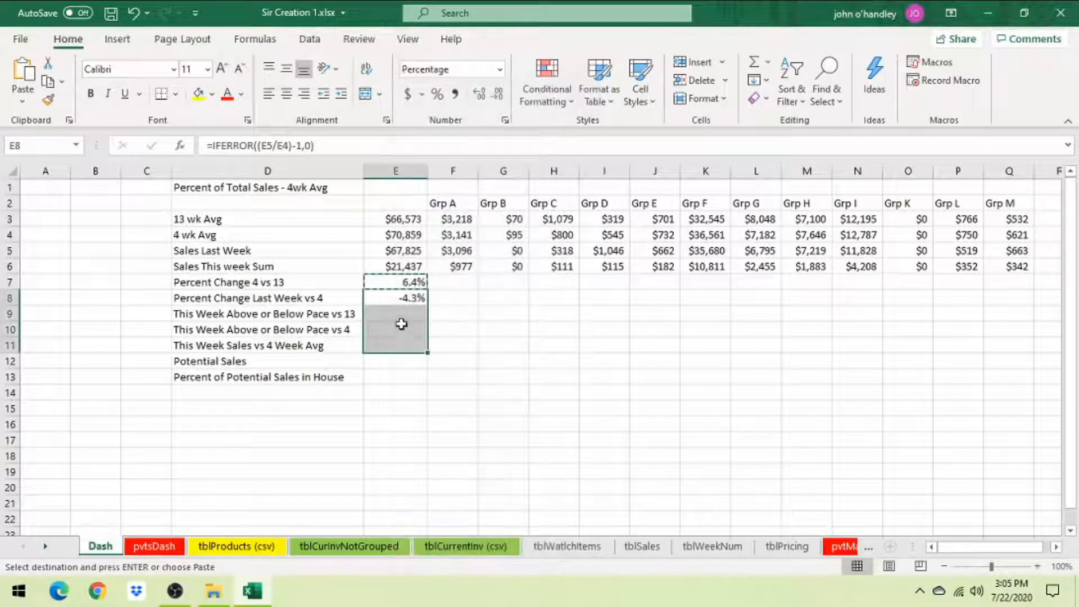
pyautogui.click(414, 281)
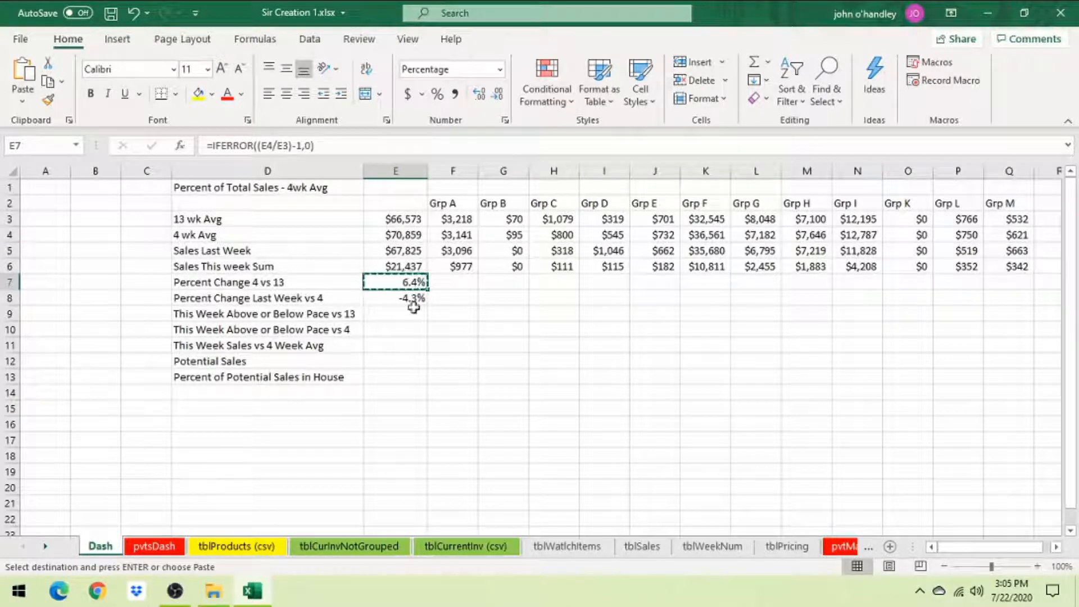
pyautogui.press('Escape')
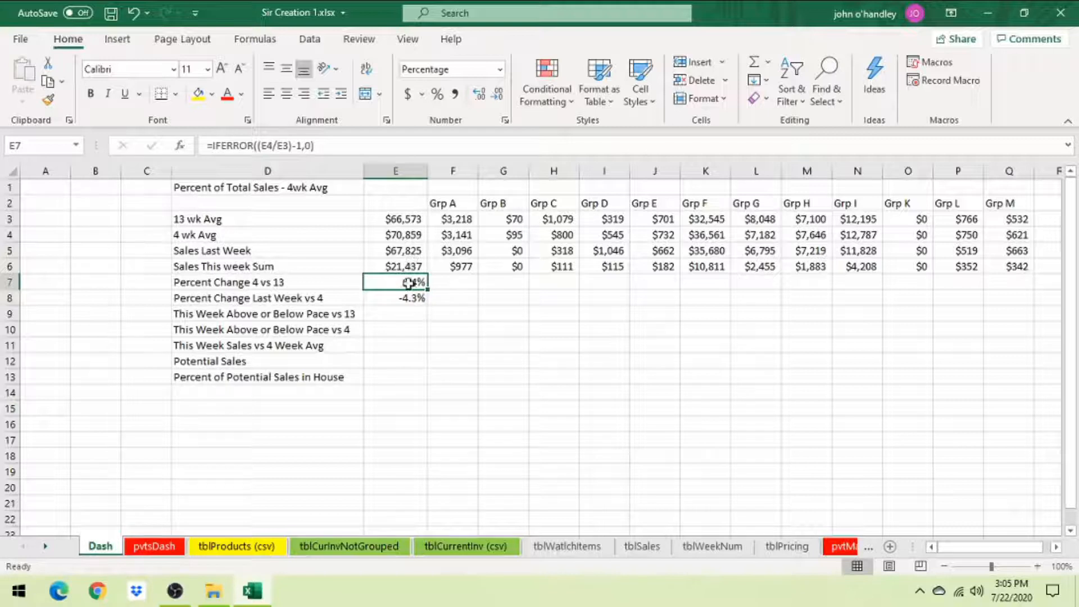
pyautogui.click(408, 252)
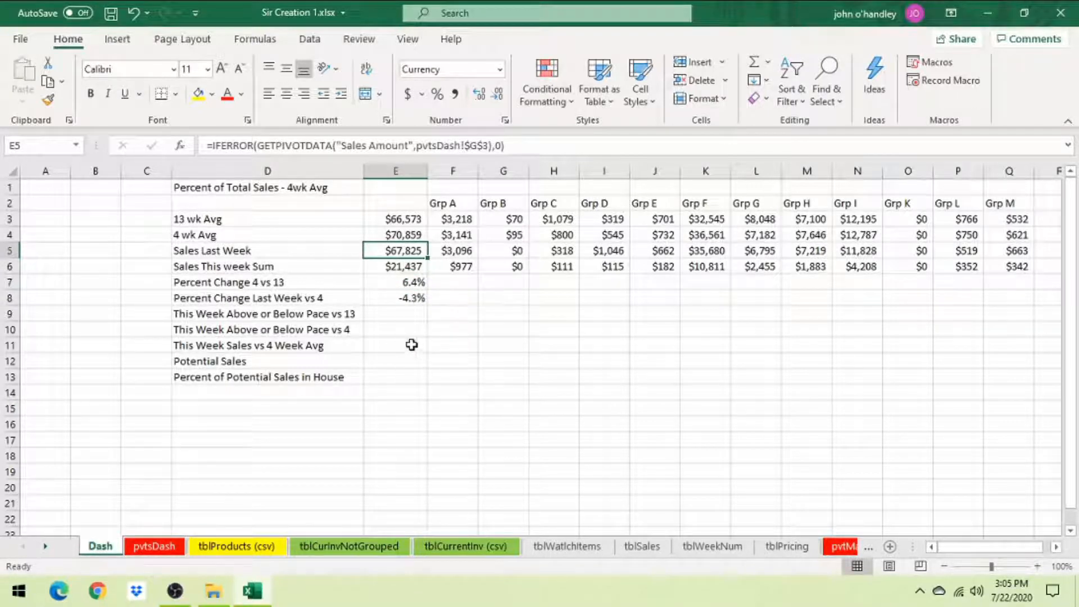
pyautogui.click(391, 315)
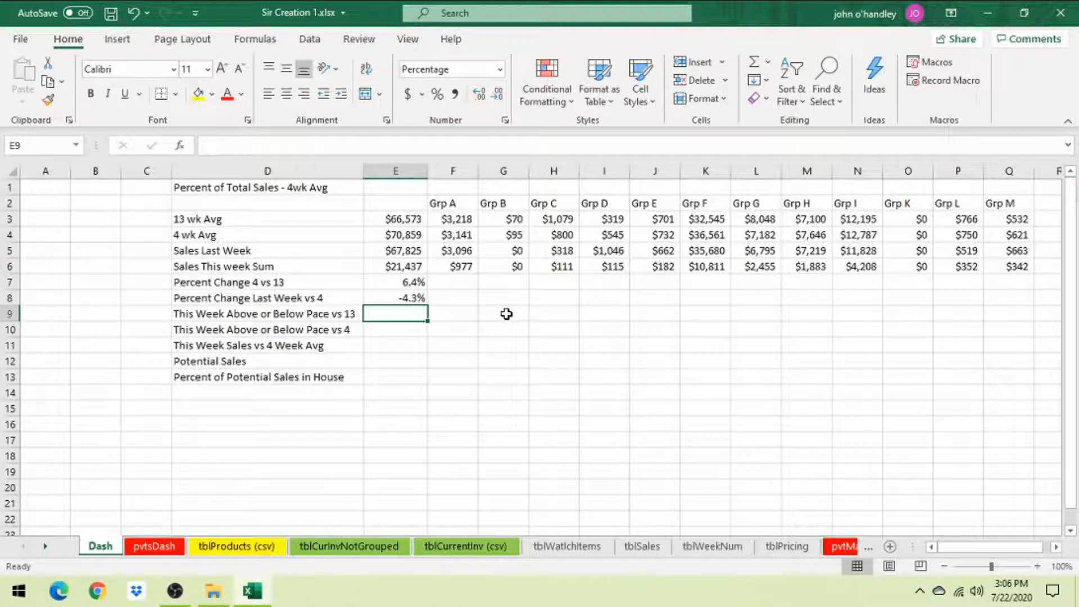
# Label A1 "For Pace" and enter the date 10/24/2019 in B1.
pyautogui.click(46, 187)
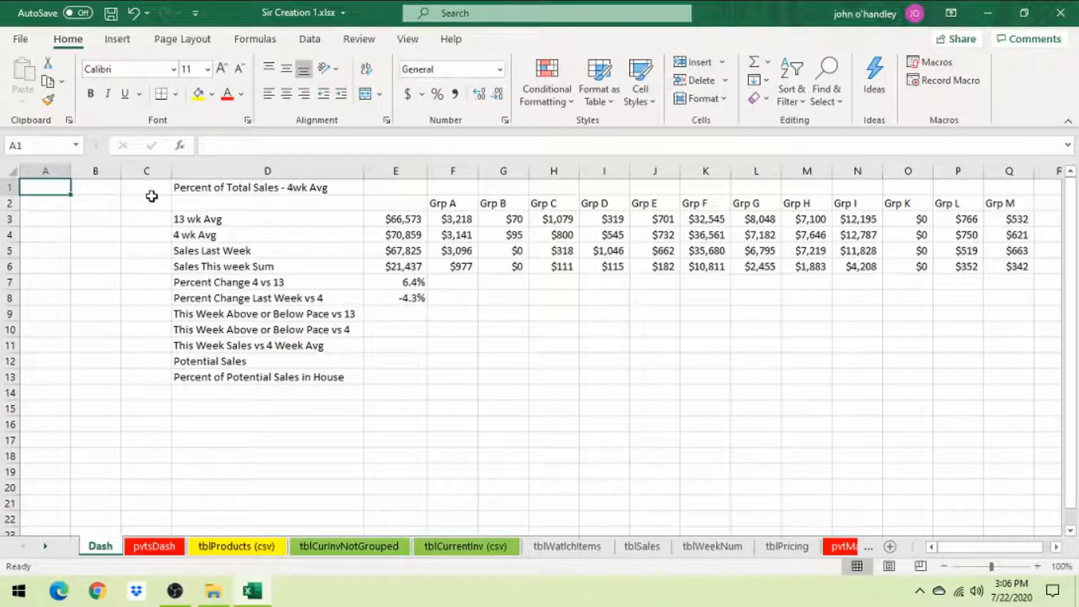
pyautogui.write('For')
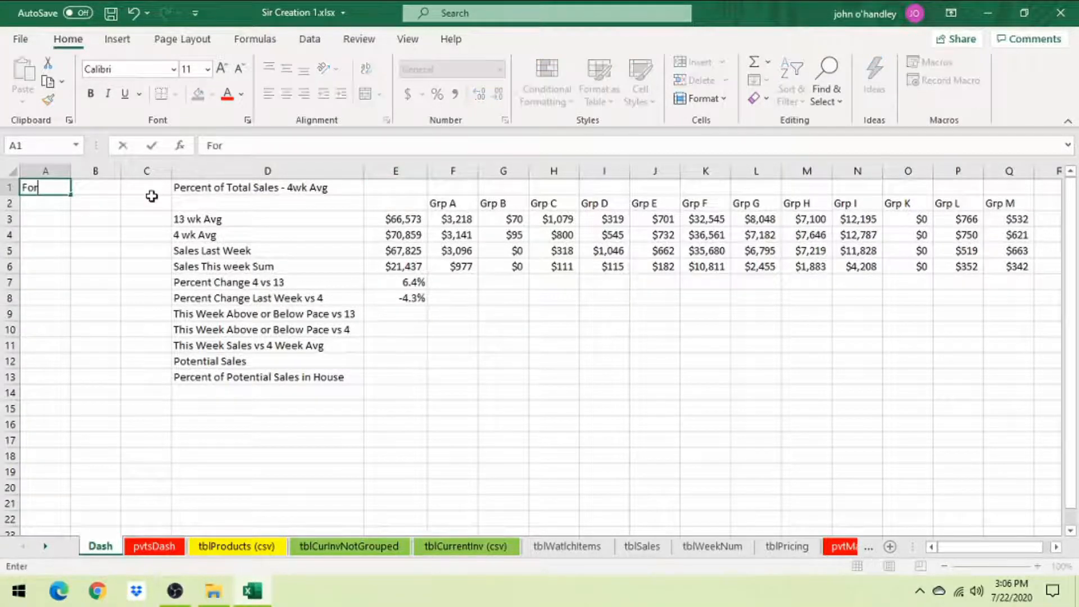
pyautogui.write(' Pace')
pyautogui.press('Tab')
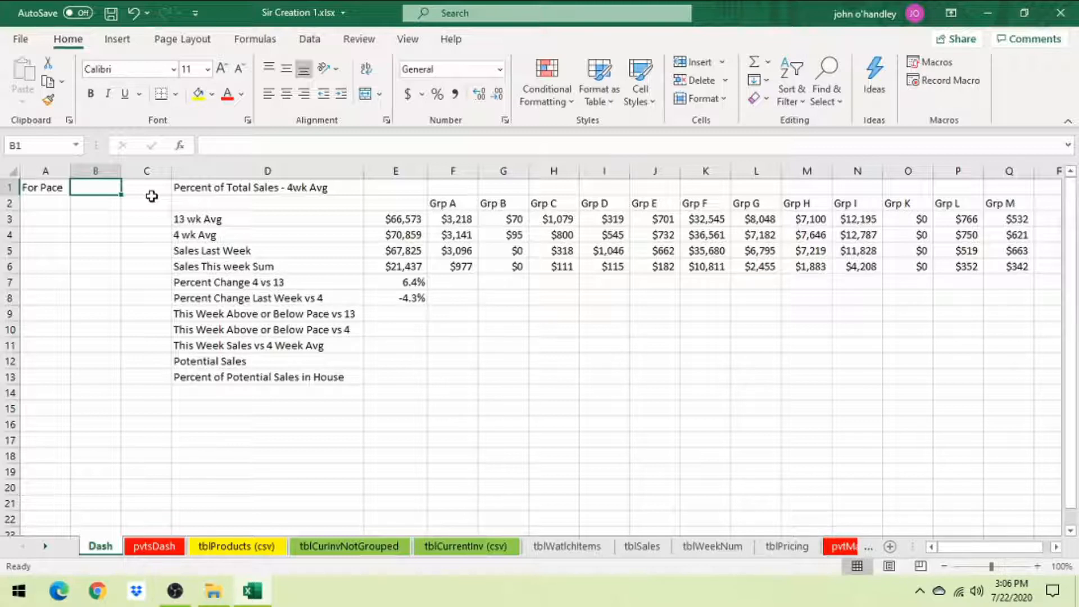
pyautogui.write('10/')
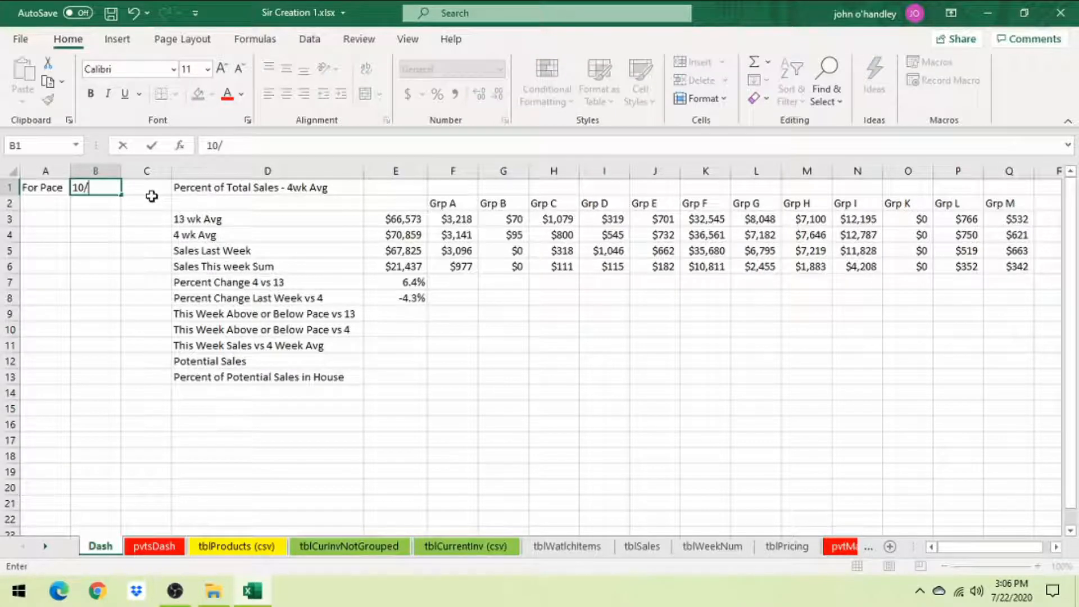
pyautogui.write('24/2019')
pyautogui.press('Return')
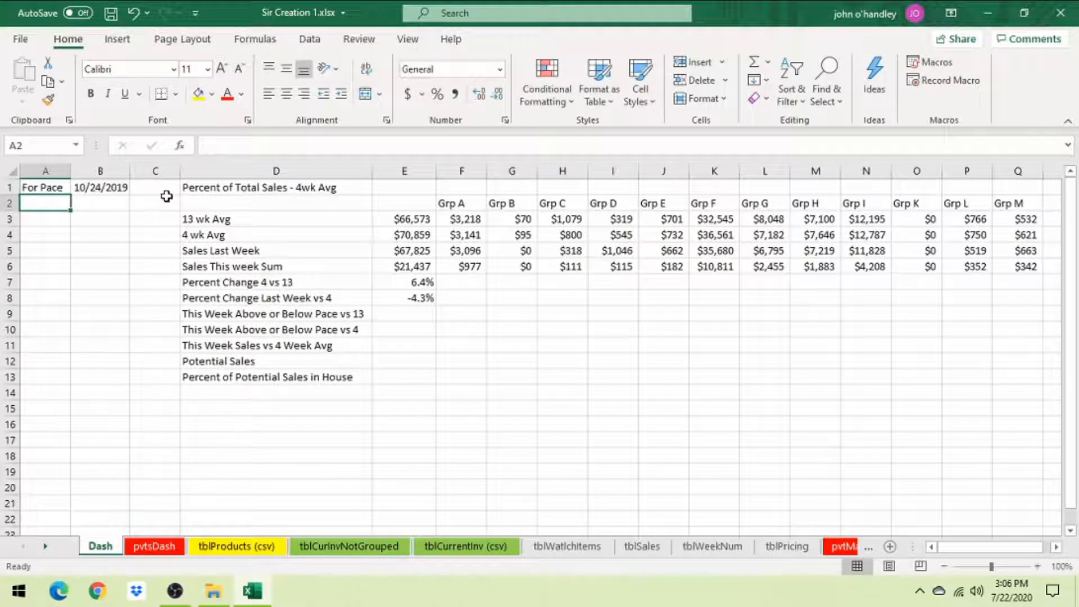
# Label A2 "Day num" and fill A3:A9 with the numbers 1 through 7.
pyautogui.click(160, 187)
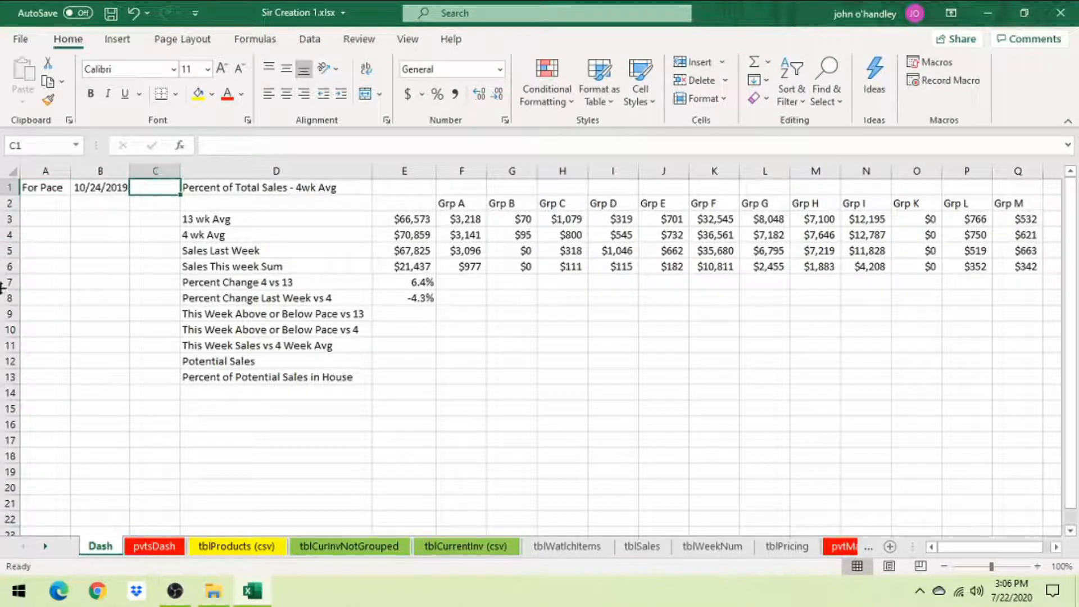
pyautogui.click(53, 207)
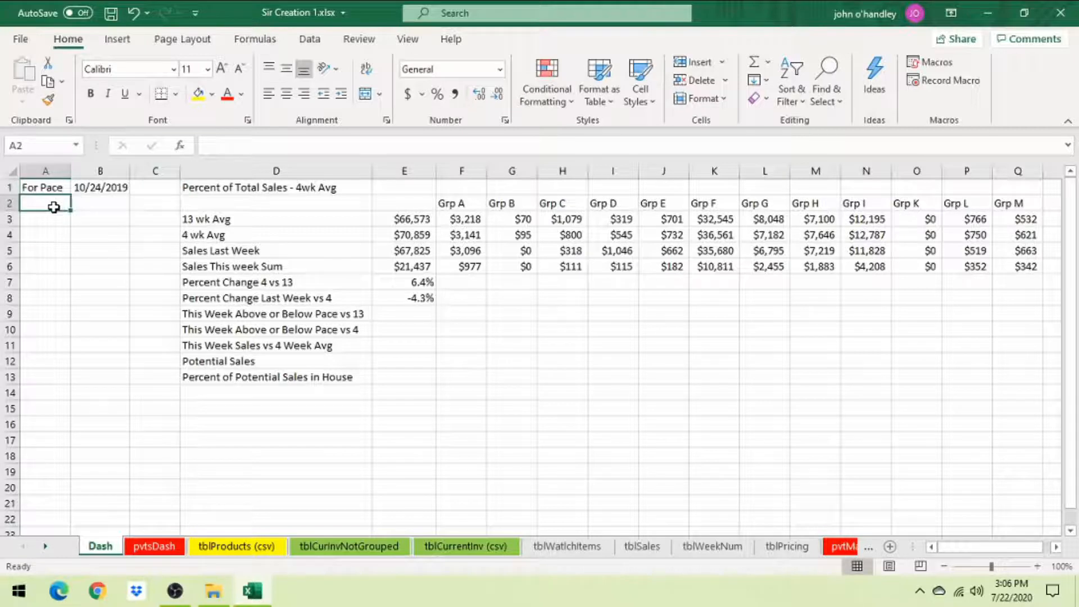
pyautogui.write('Day num')
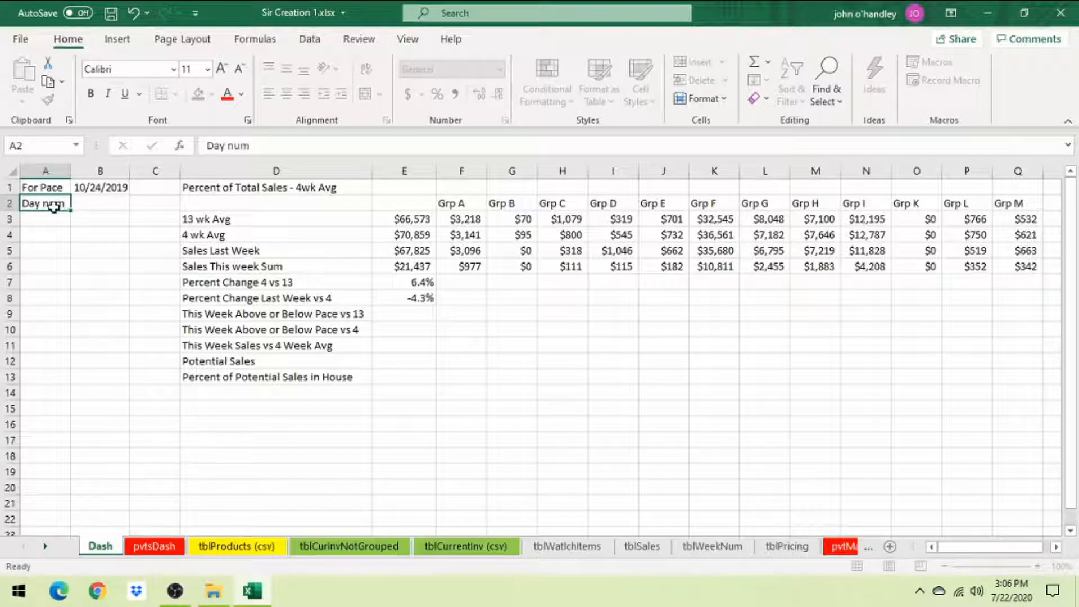
pyautogui.press('Return')
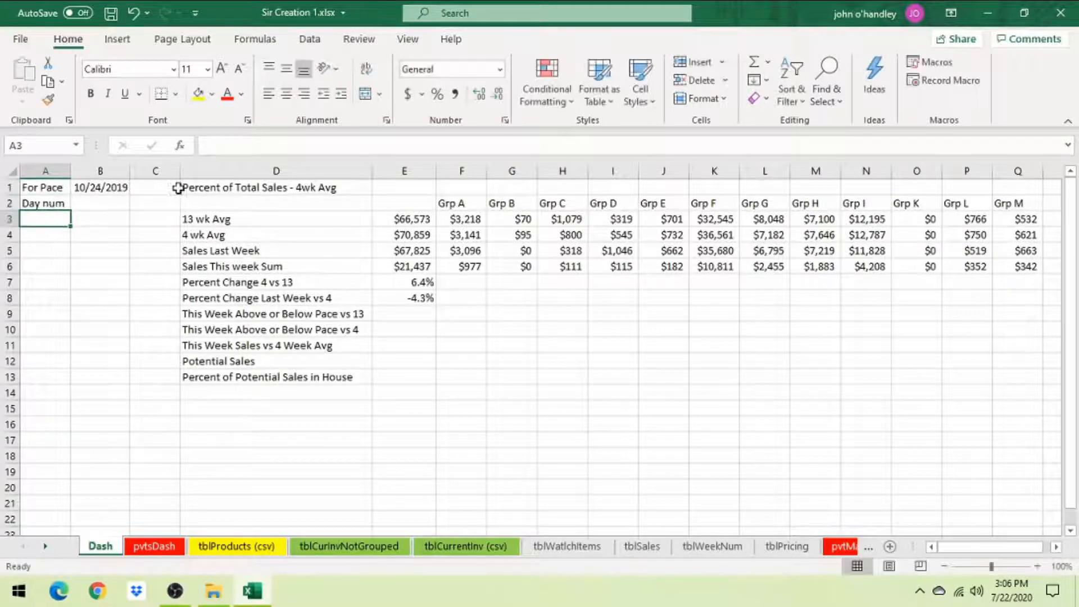
pyautogui.write('1')
pyautogui.press('Return')
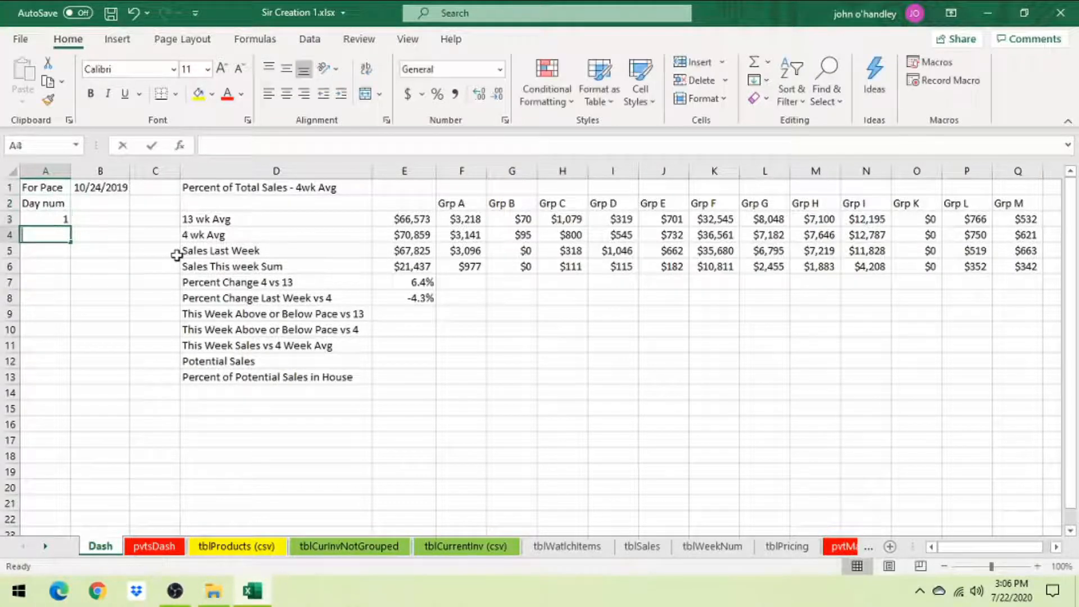
pyautogui.write('2')
pyautogui.press('Return')
pyautogui.moveTo(60, 219); pyautogui.dragTo(70, 323)
# Label B2 "Day" and fill B3:B9 with the weekday abbreviations Mon through Sun.
pyautogui.click(101, 209)
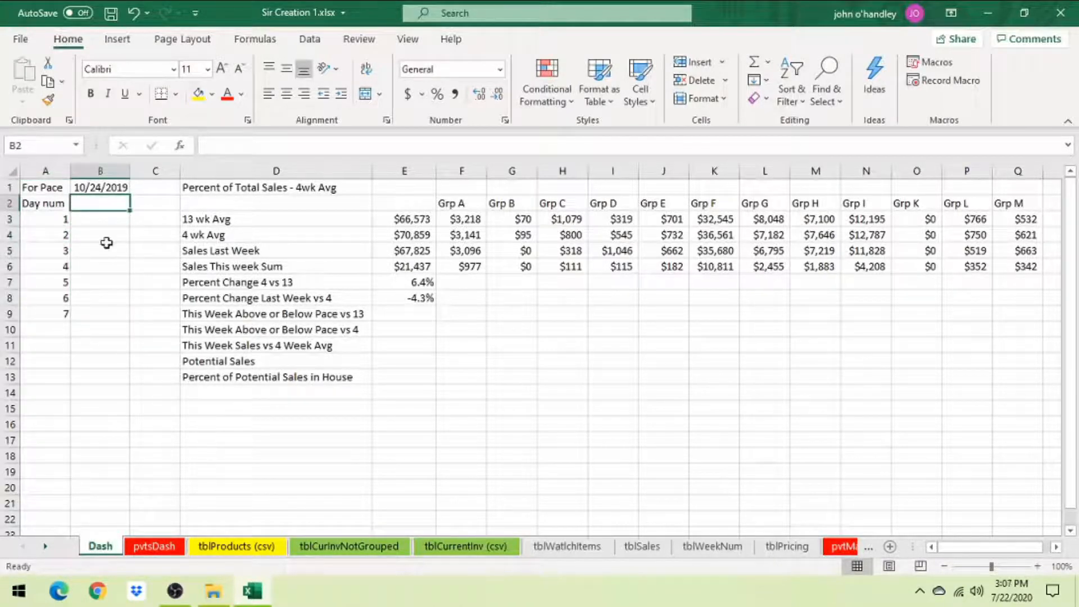
pyautogui.write('Day')
pyautogui.press('Return')
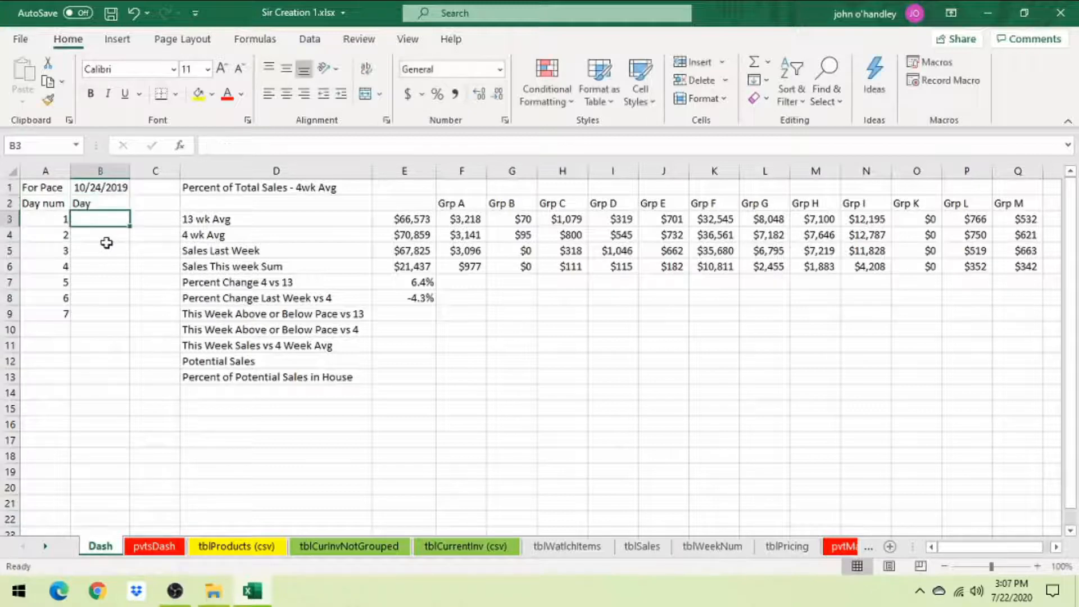
pyautogui.write('Mon')
pyautogui.press('Return')
pyautogui.write('Tue')
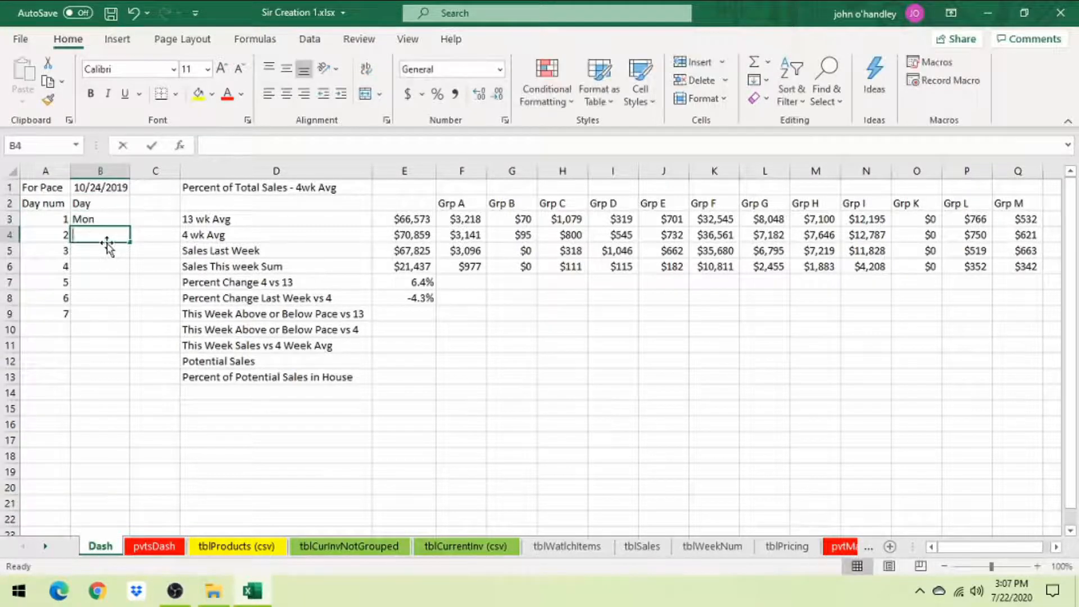
pyautogui.hotkey('ctrl', 'Return')
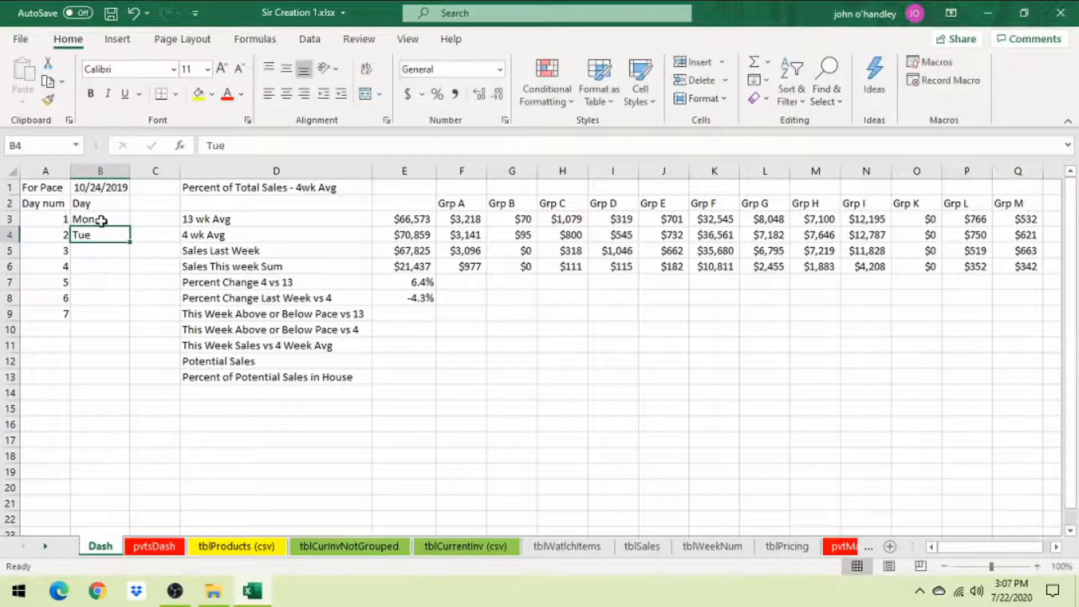
pyautogui.moveTo(101, 220); pyautogui.dragTo(122, 321)
# Label C2 "Percent" and format the day cells below it as percentages.
pyautogui.click(150, 203)
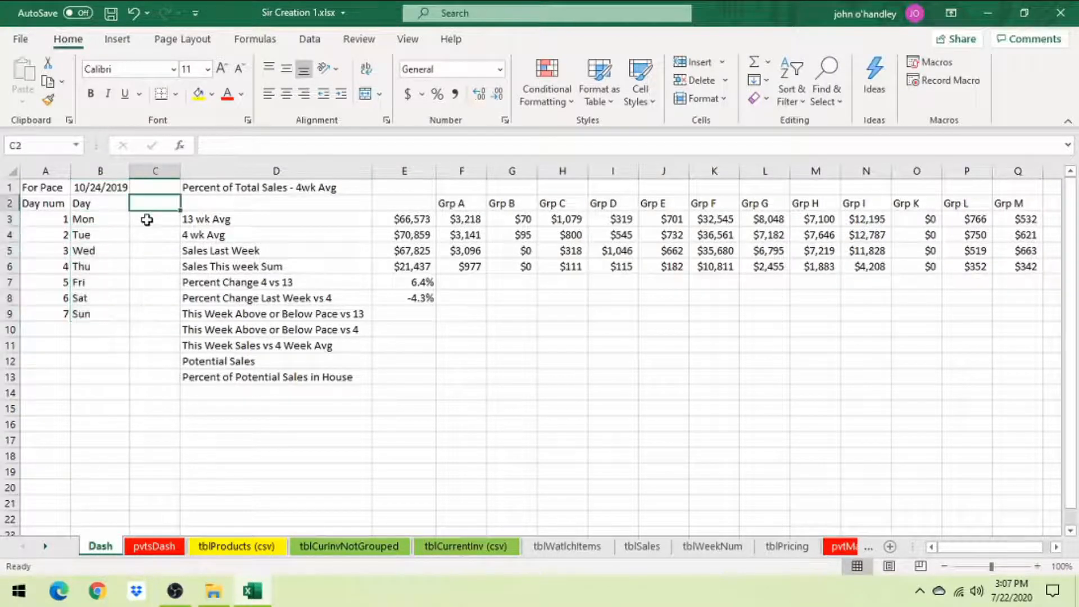
pyautogui.write('Percent')
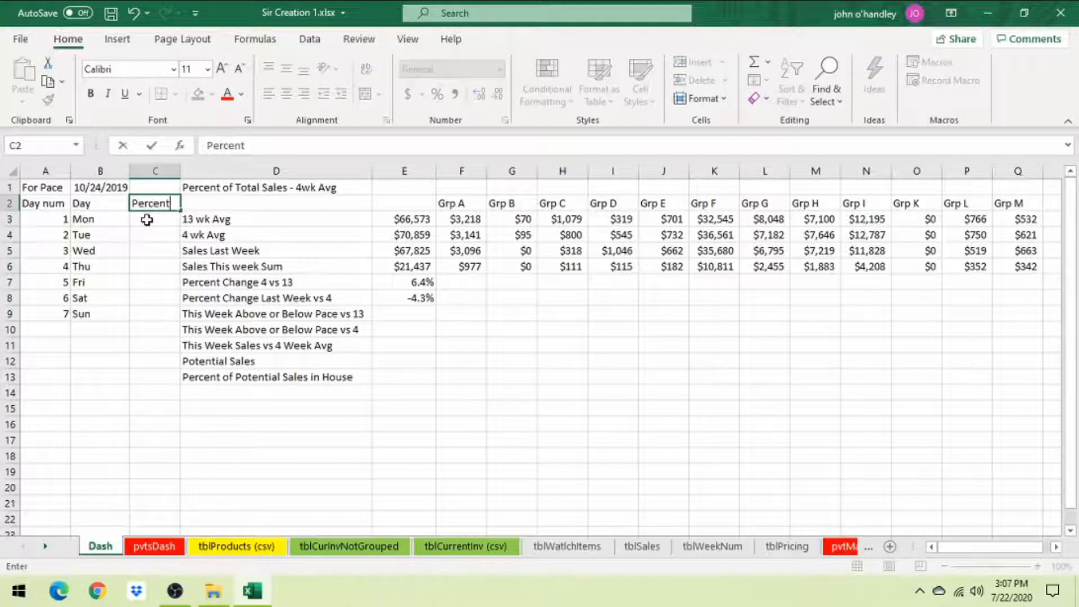
pyautogui.moveTo(146, 220); pyautogui.dragTo(147, 281)
pyautogui.click(94, 218)
pyautogui.click(158, 221)
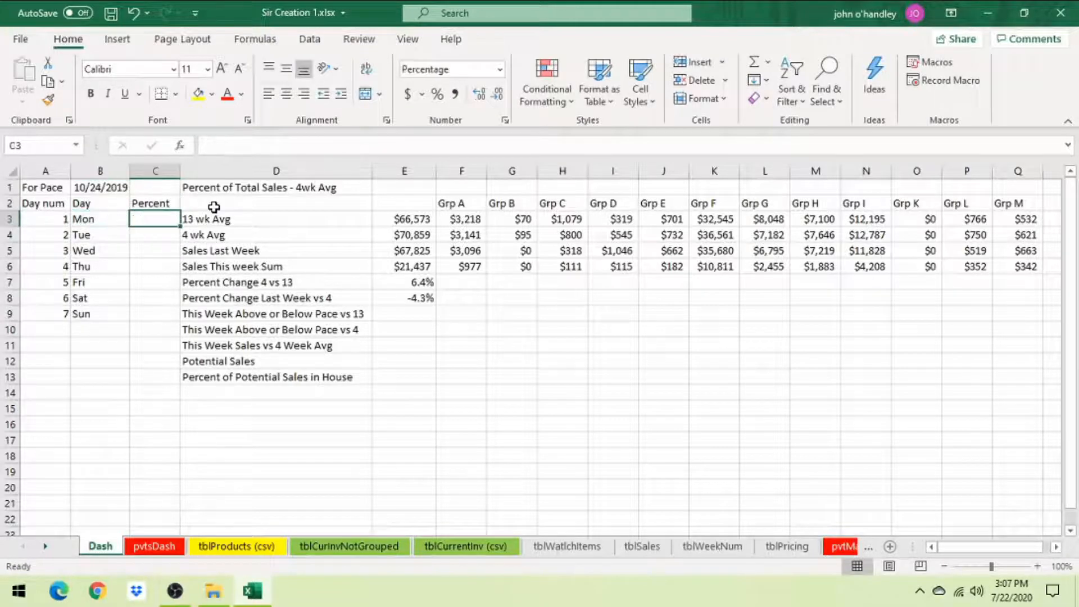
# Enter the cumulative percentages 10%, 20%, 30%, 40%, 60%, 80% and 100% for Mon through Sun in C3:C9.
pyautogui.write('10')
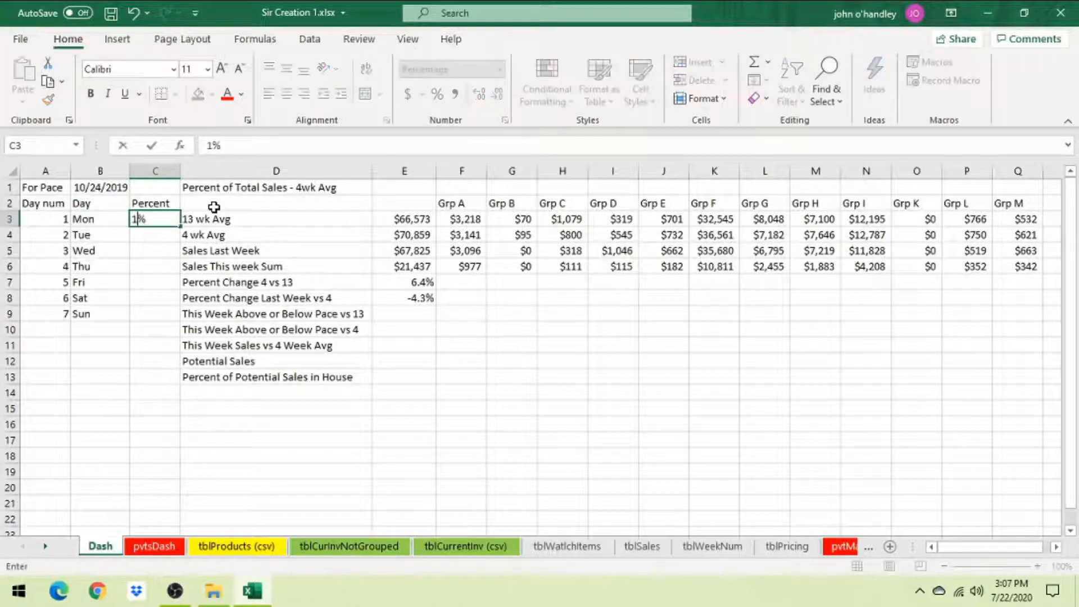
pyautogui.press('Return')
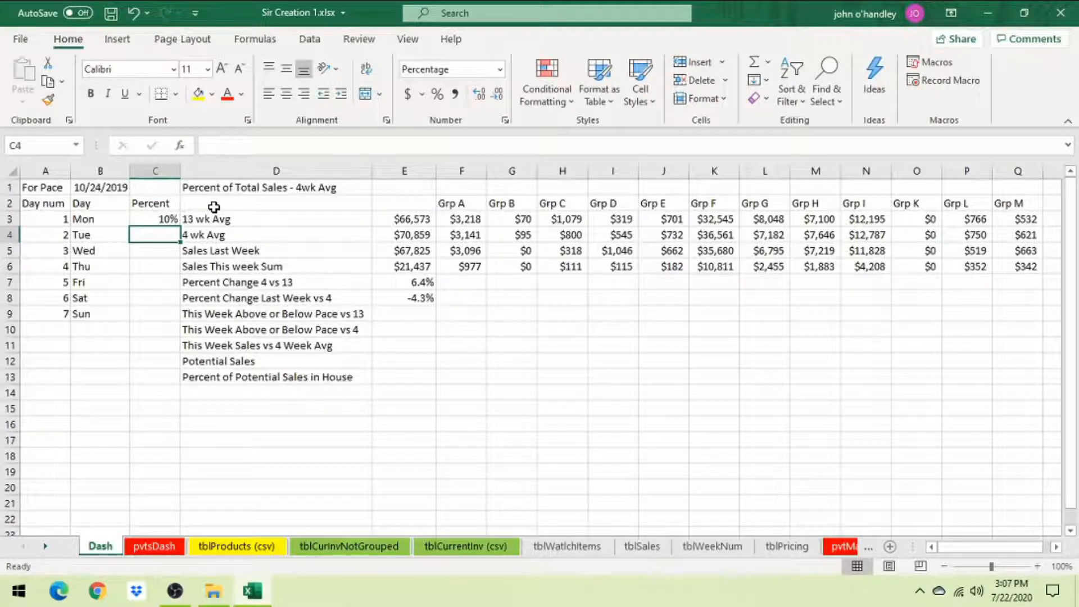
pyautogui.write('20')
pyautogui.press('Return')
pyautogui.write('30')
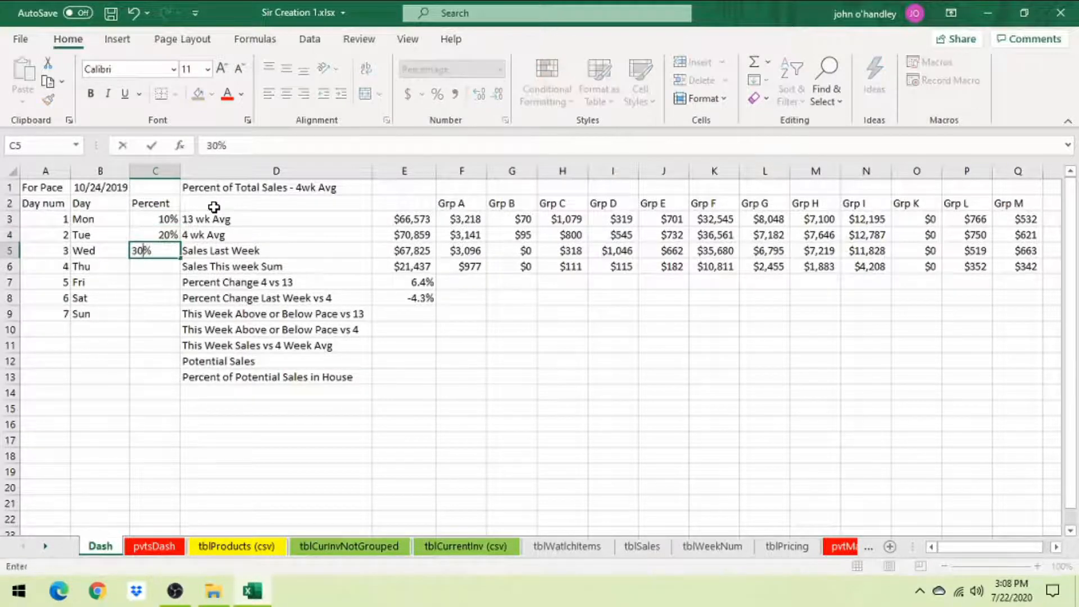
pyautogui.press('Return')
pyautogui.write('4')
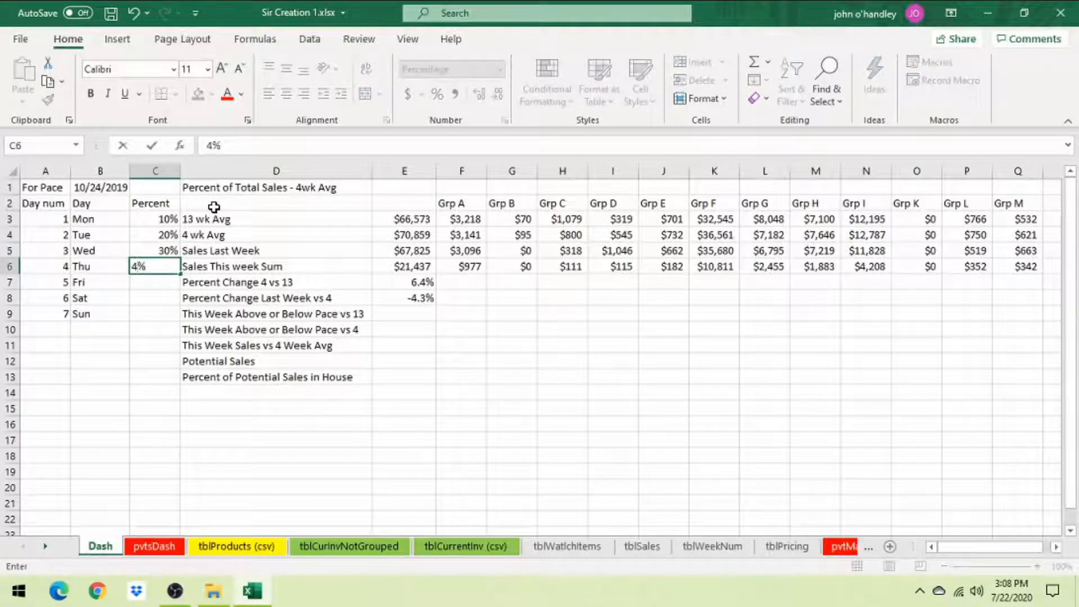
pyautogui.write('0')
pyautogui.press('Return')
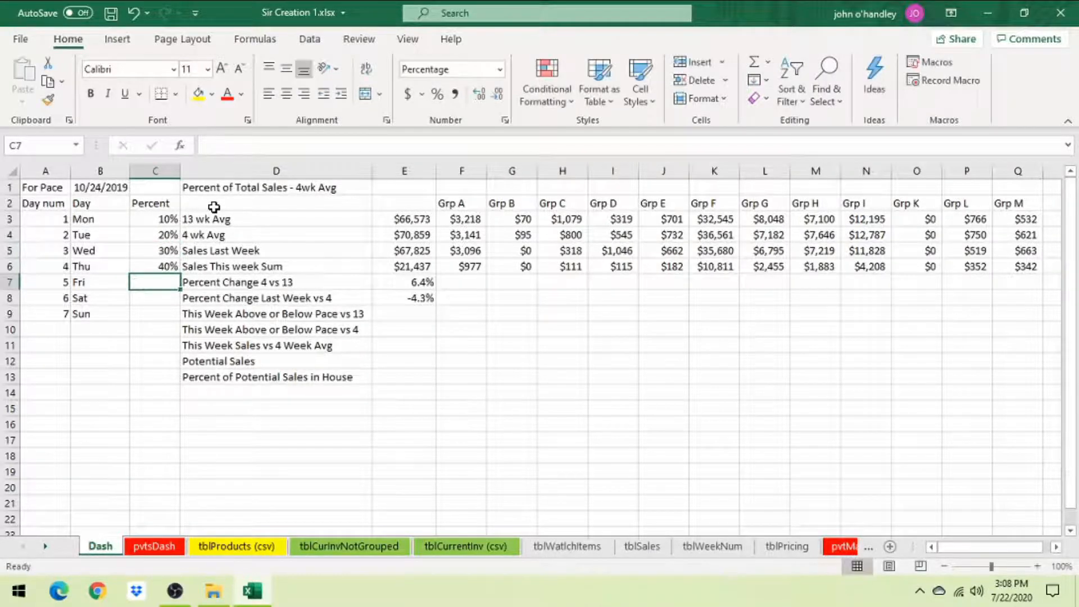
pyautogui.write('60')
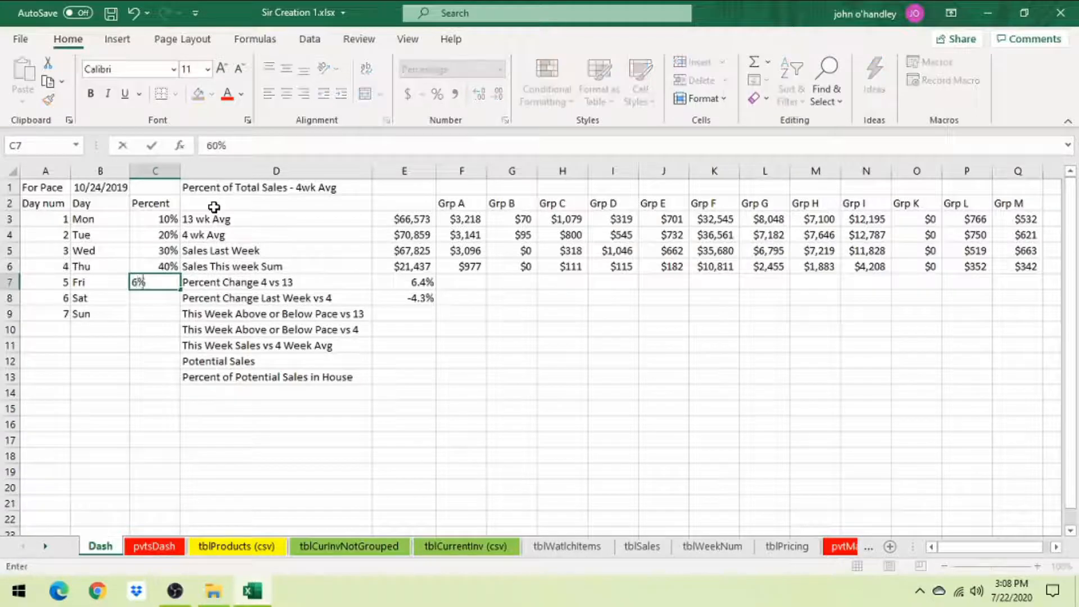
pyautogui.press('Return')
pyautogui.write('80')
pyautogui.press('Return')
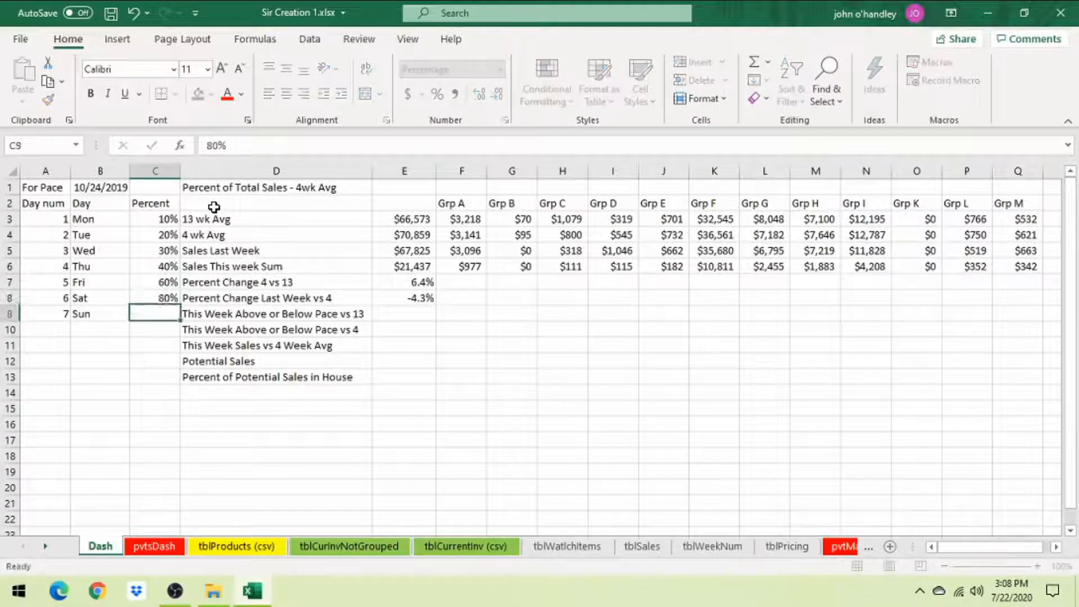
pyautogui.write('100')
pyautogui.press('Return')
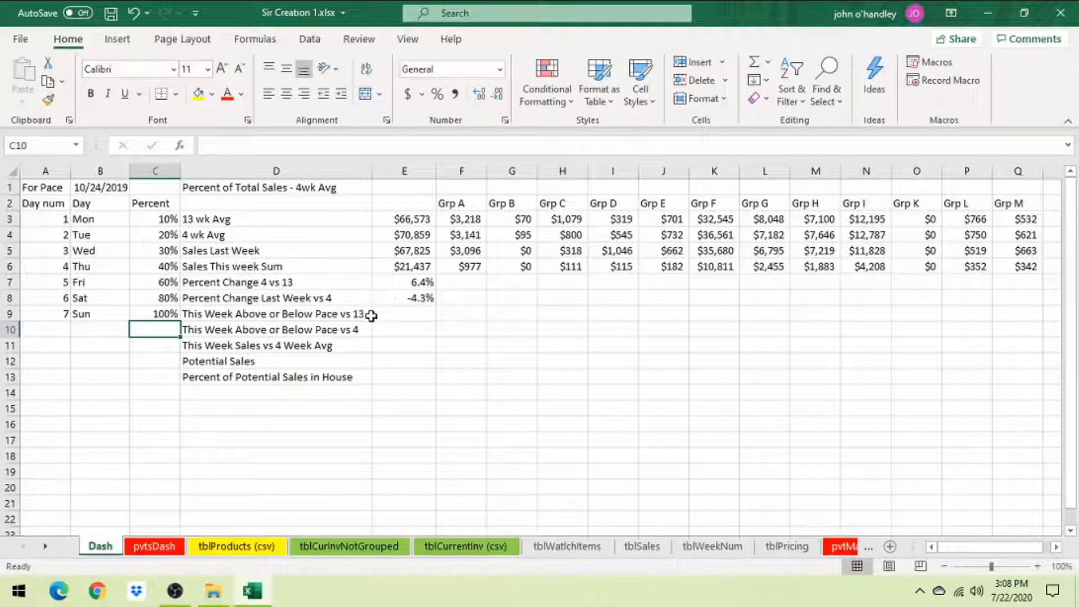
pyautogui.click(389, 315)
pyautogui.click(404, 267)
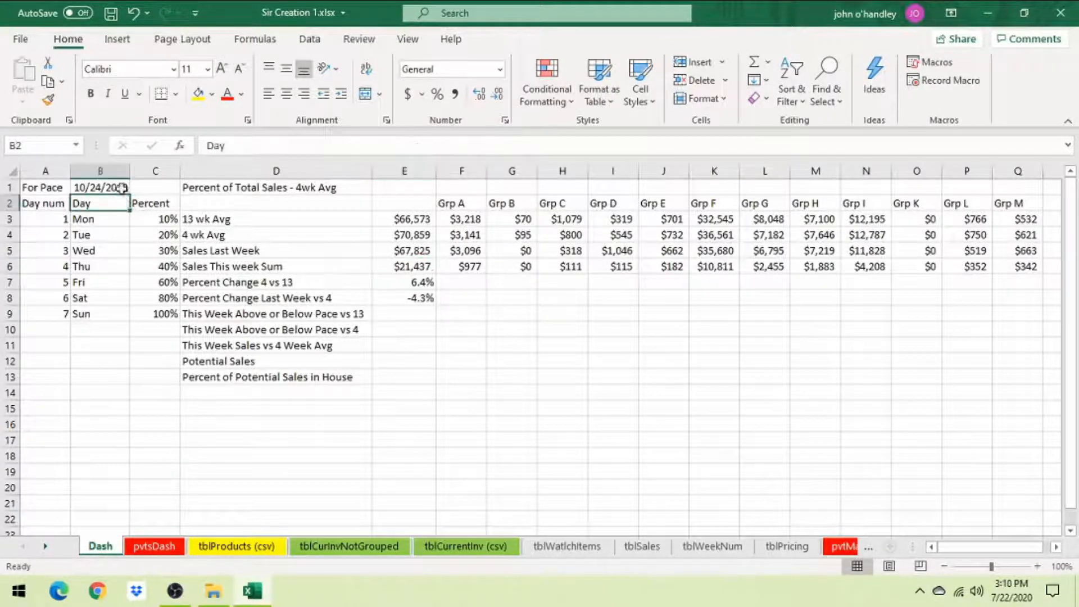
pyautogui.click(121, 187)
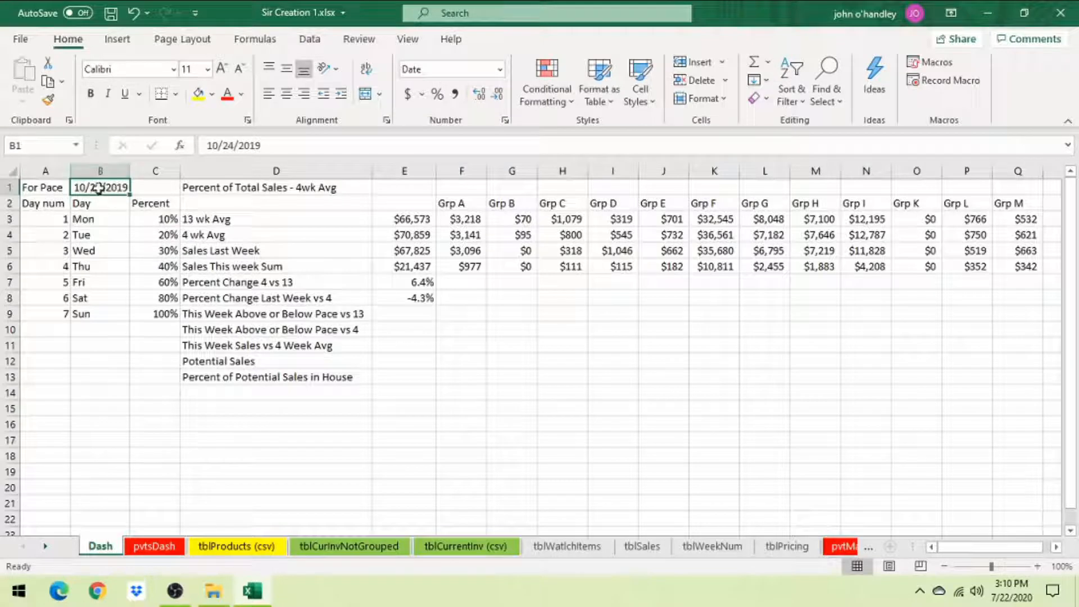
# In C1, insert the WEEKDAY function with B1 as serial number and return type 2, giving =WEEKDAY(B1,2).
pyautogui.click(156, 189)
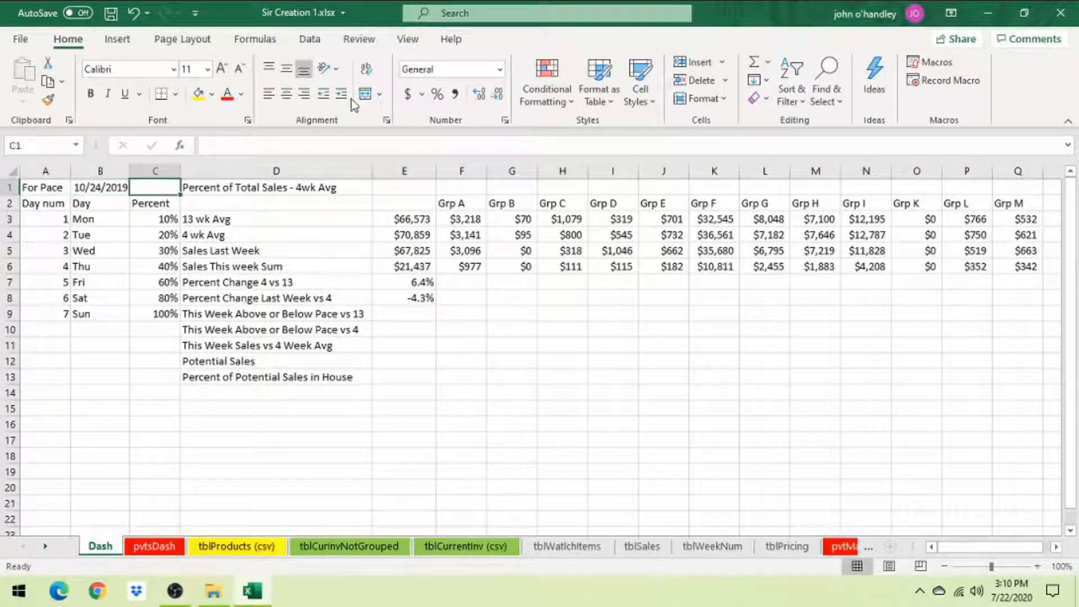
pyautogui.write('=')
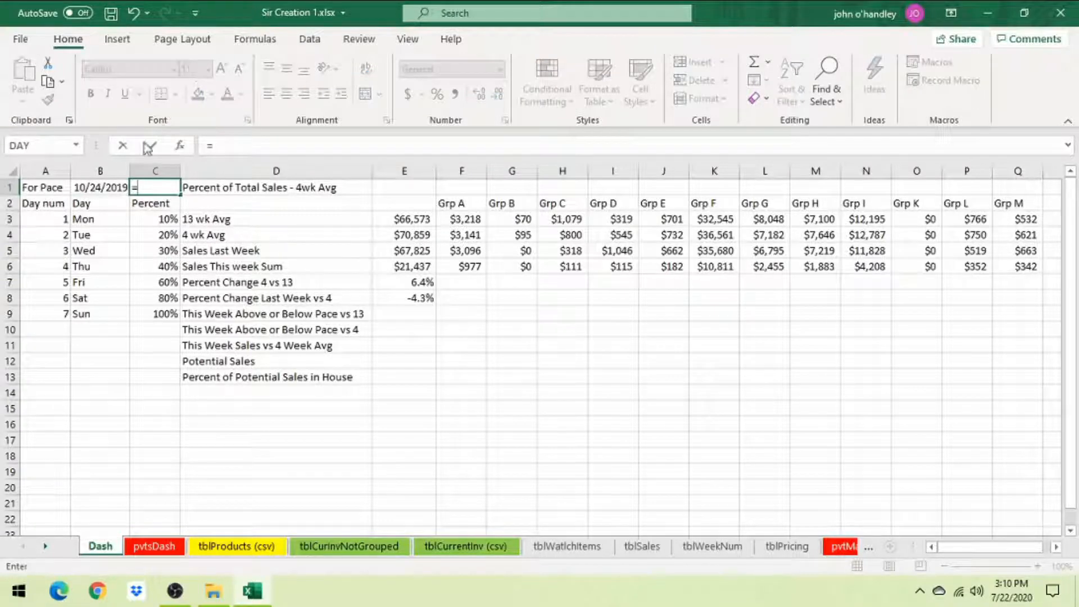
pyautogui.click(75, 145)
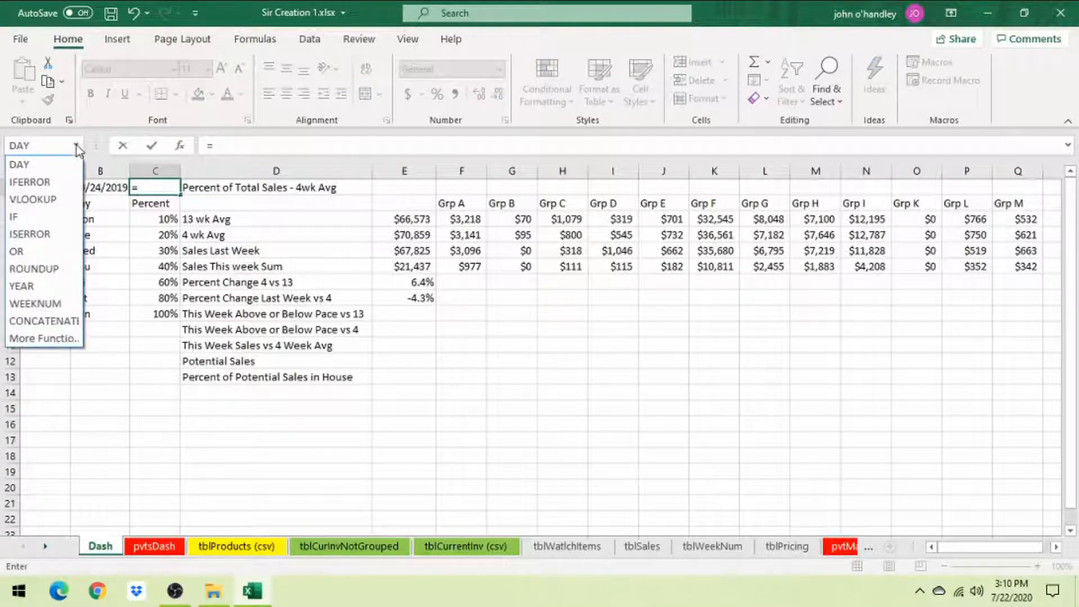
pyautogui.click(43, 338)
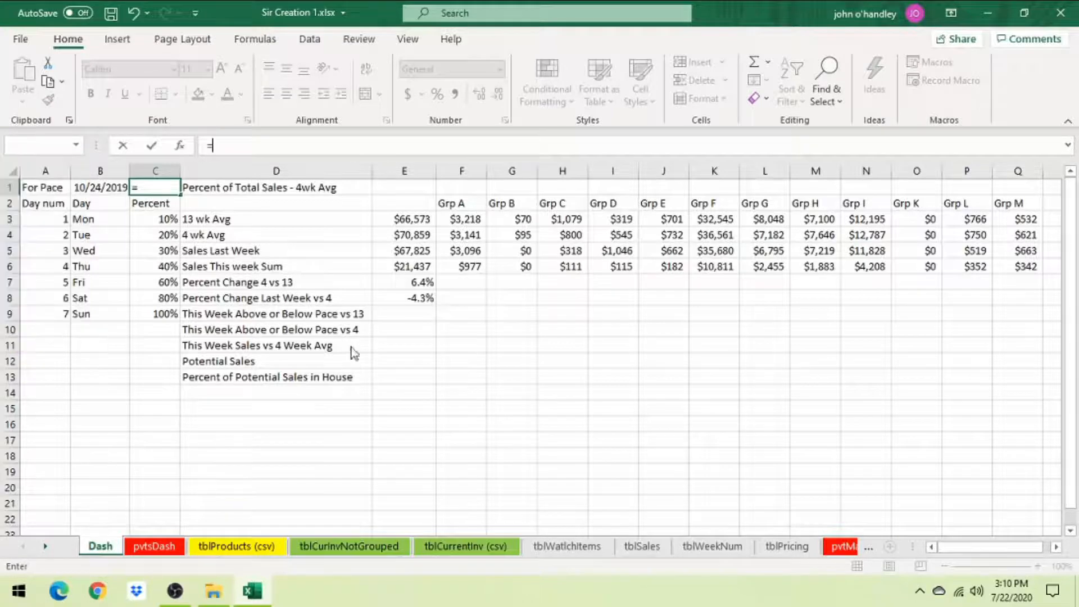
pyautogui.click(454, 439)
pyautogui.press('w')
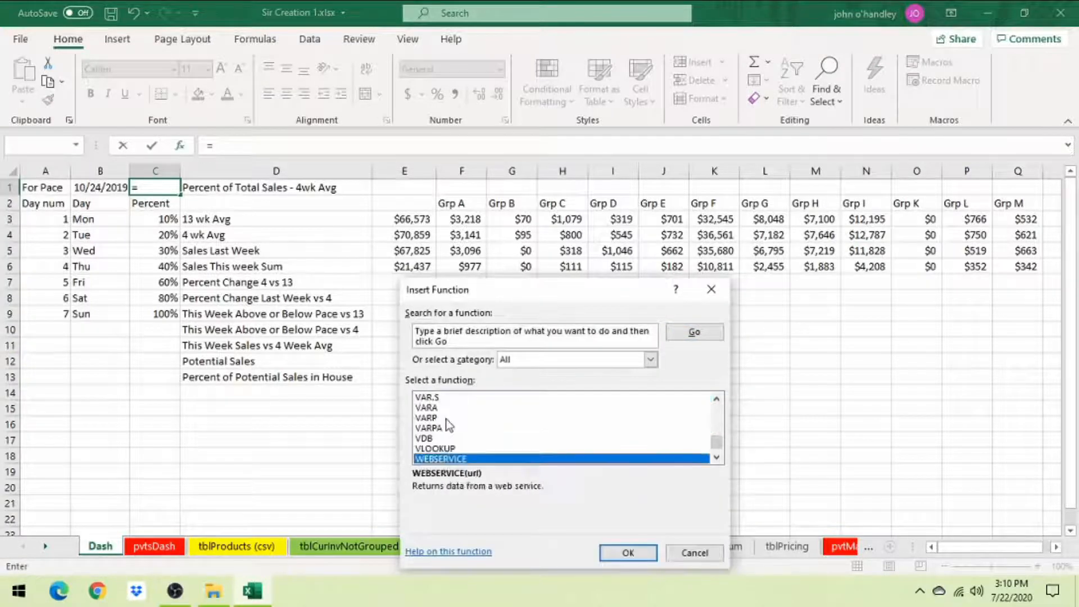
pyautogui.press('e')
pyautogui.press('w')
pyautogui.click(444, 438)
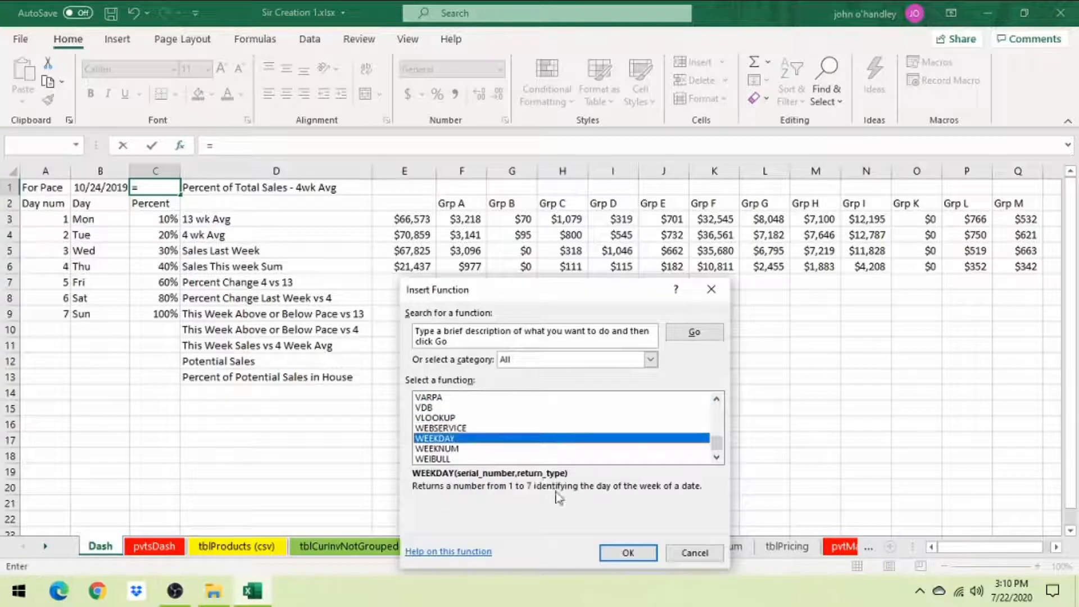
pyautogui.press('Return')
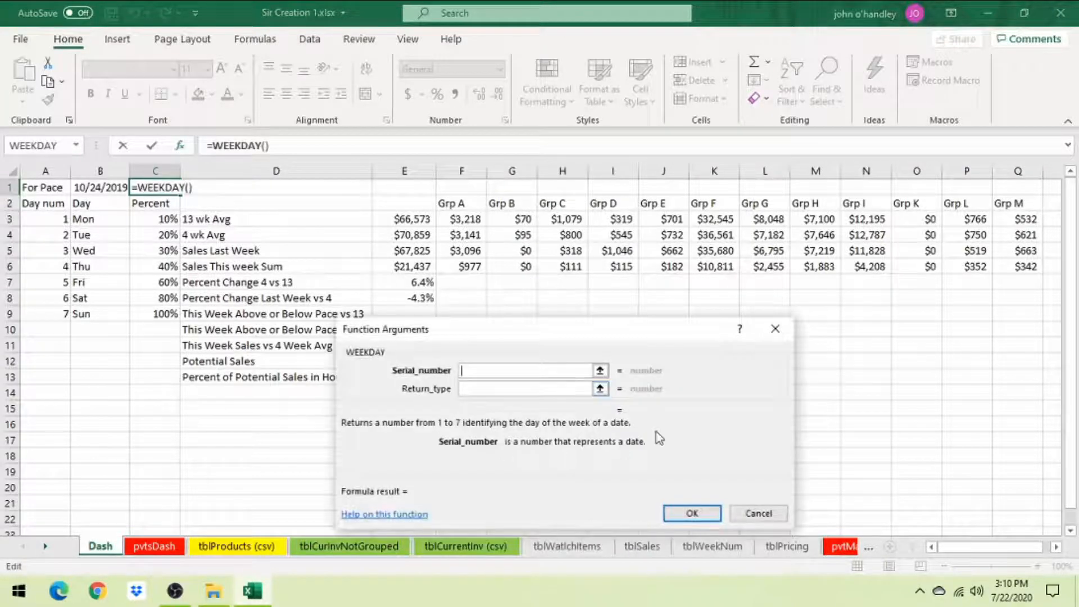
pyautogui.click(100, 188)
pyautogui.click(480, 389)
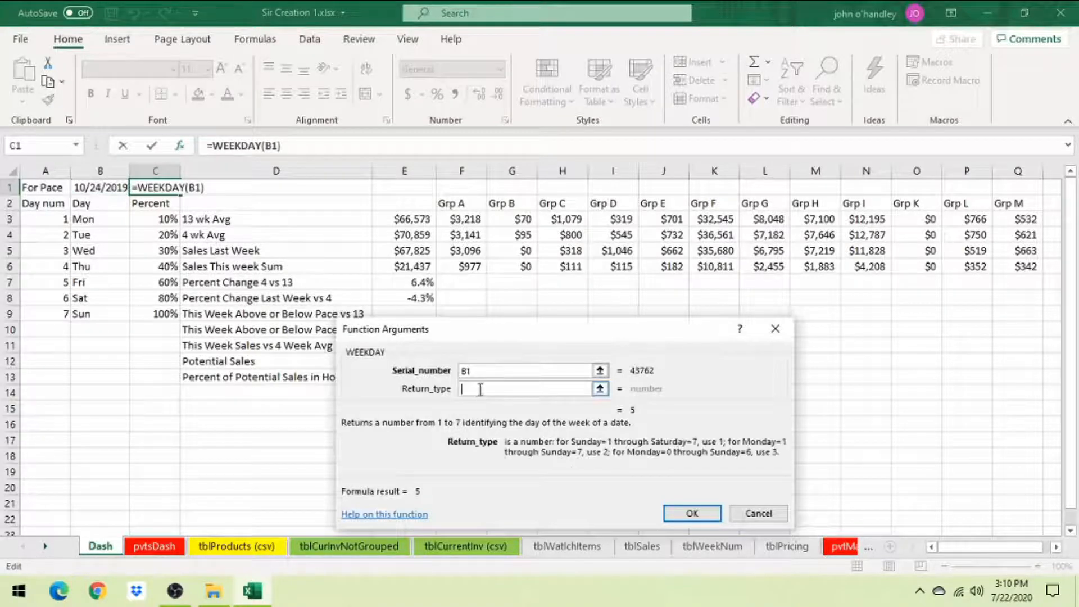
pyautogui.write('2')
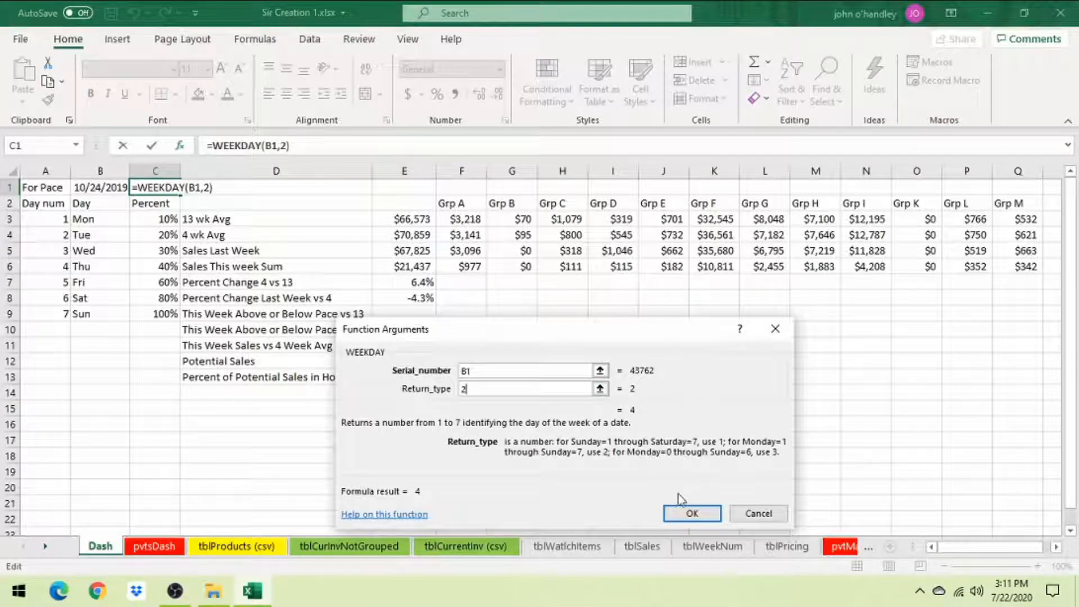
pyautogui.click(681, 514)
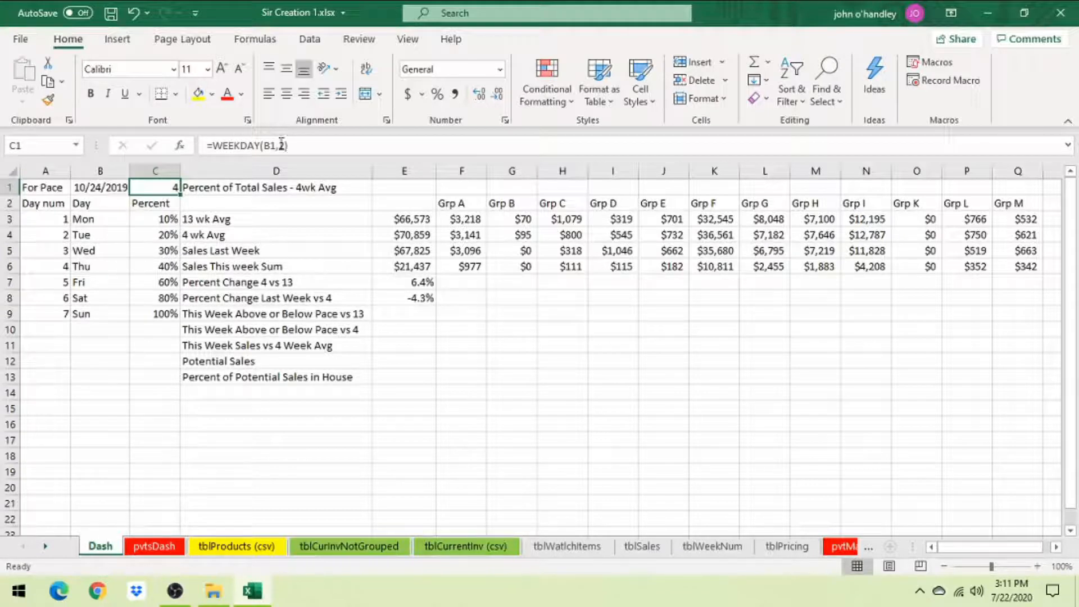
# Subtract 1 from the weekday formula in C1 so it reads =WEEKDAY(B1,2)-1.
pyautogui.click(304, 142)
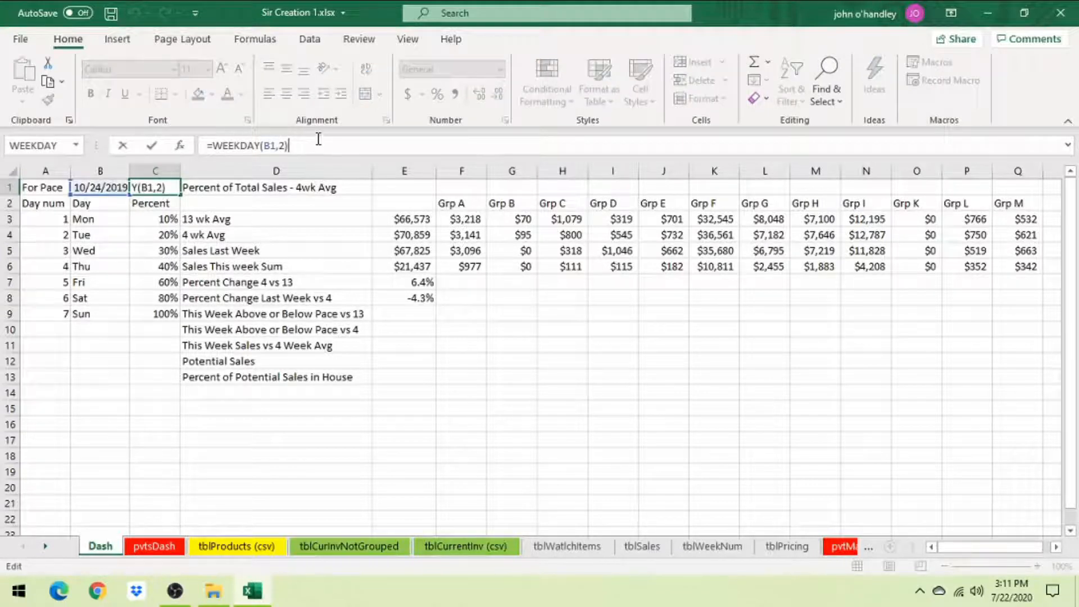
pyautogui.write('-1')
pyautogui.press('Return')
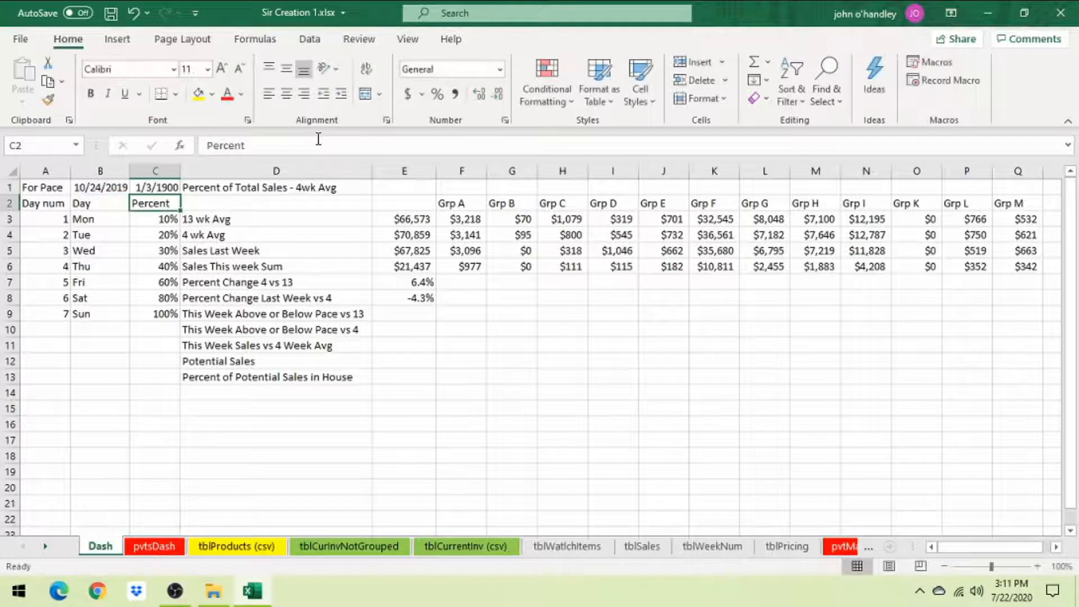
pyautogui.click(162, 191)
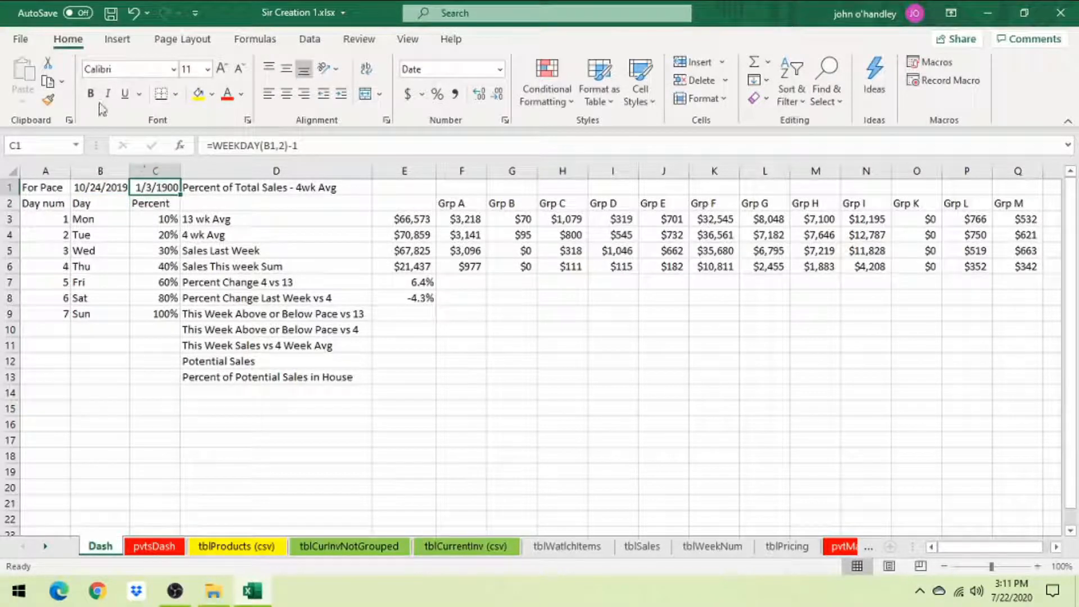
# Change the number format of the weekday formula in C1 from Date to General.
pyautogui.rightClick(147, 185)
pyautogui.click(234, 487)
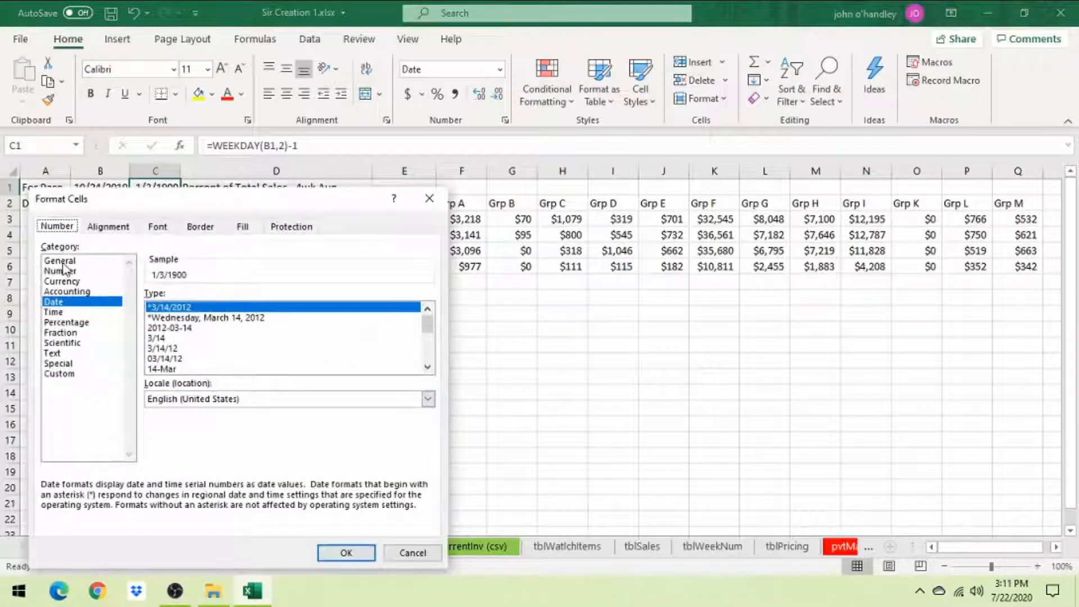
pyautogui.click(61, 260)
pyautogui.click(346, 553)
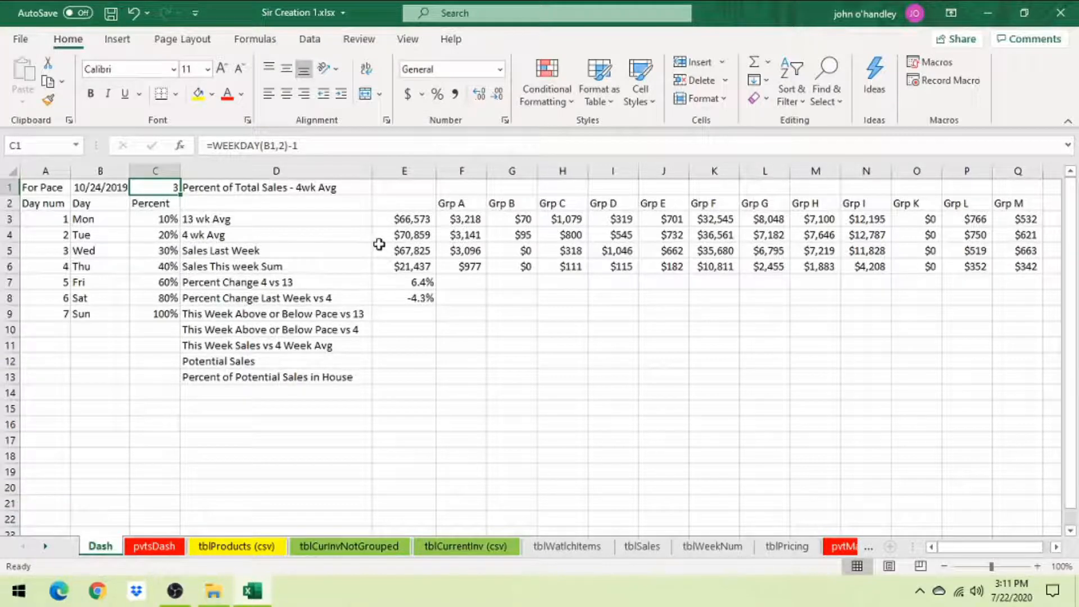
# In E9, start an IFERROR function whose value begins with this week's sales over the 13-week average, (E6/E3)-.
pyautogui.click(422, 313)
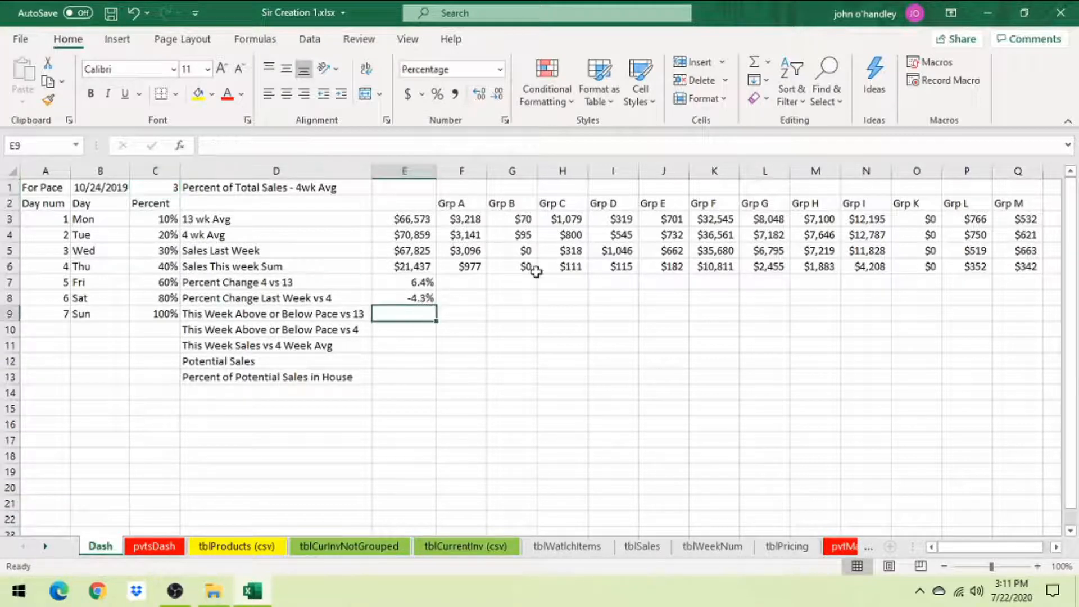
pyautogui.write('=')
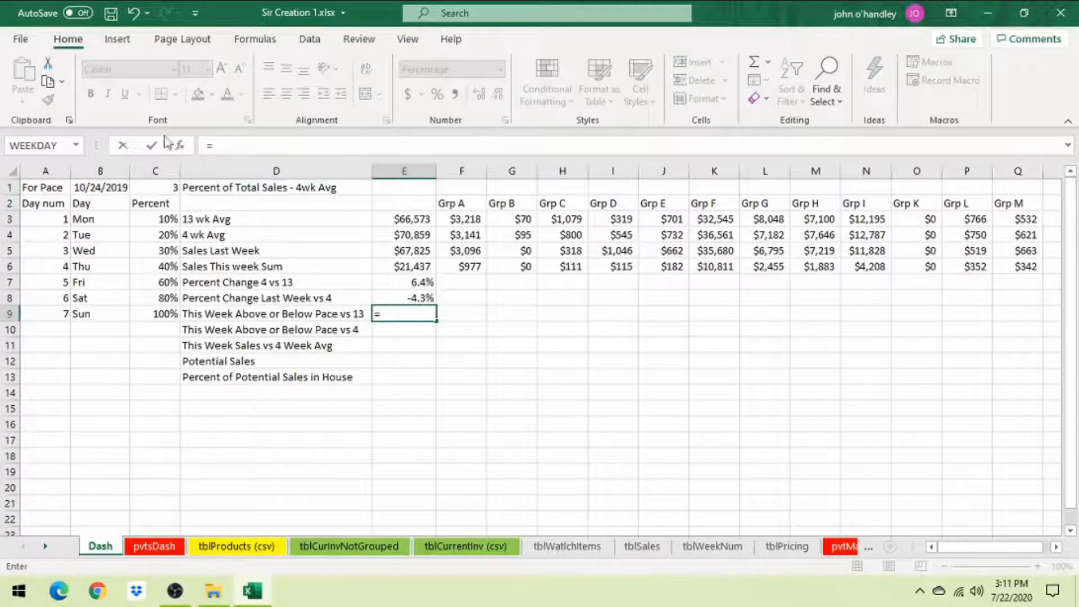
pyautogui.click(75, 145)
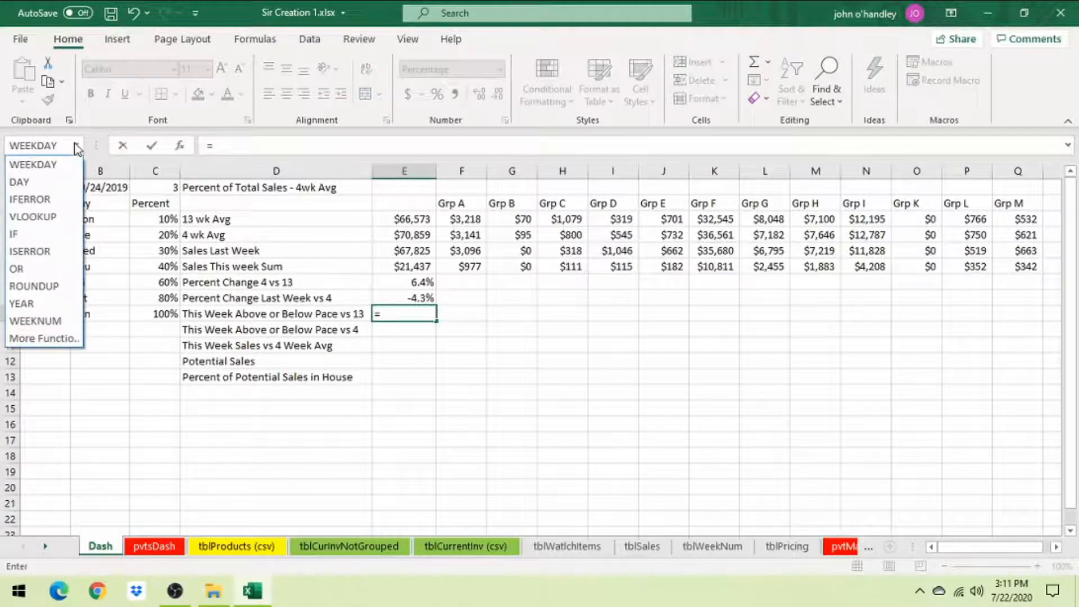
pyautogui.click(25, 203)
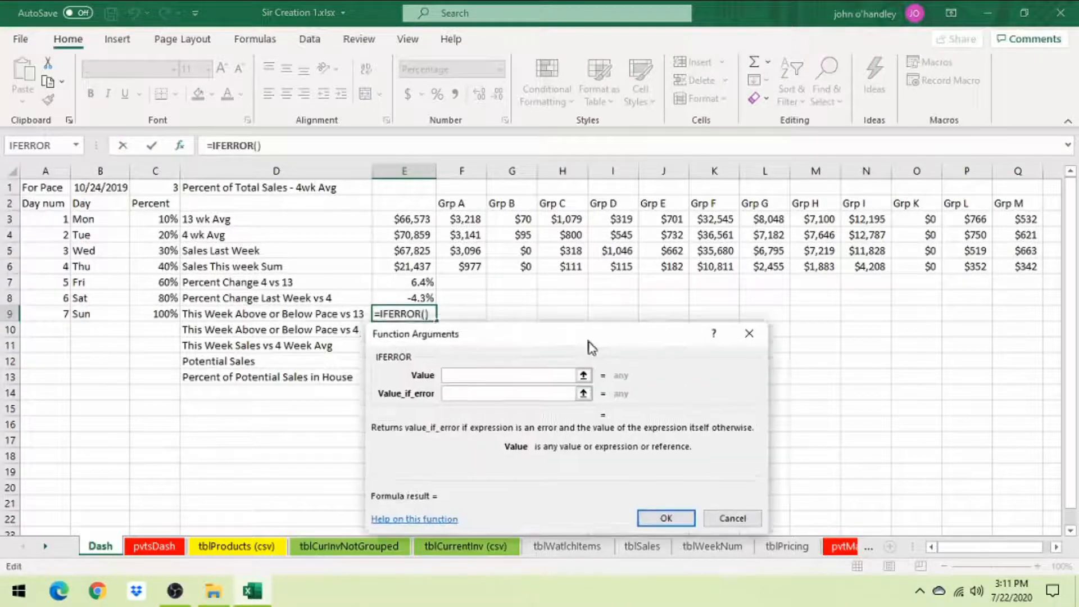
pyautogui.moveTo(588, 340); pyautogui.dragTo(618, 381)
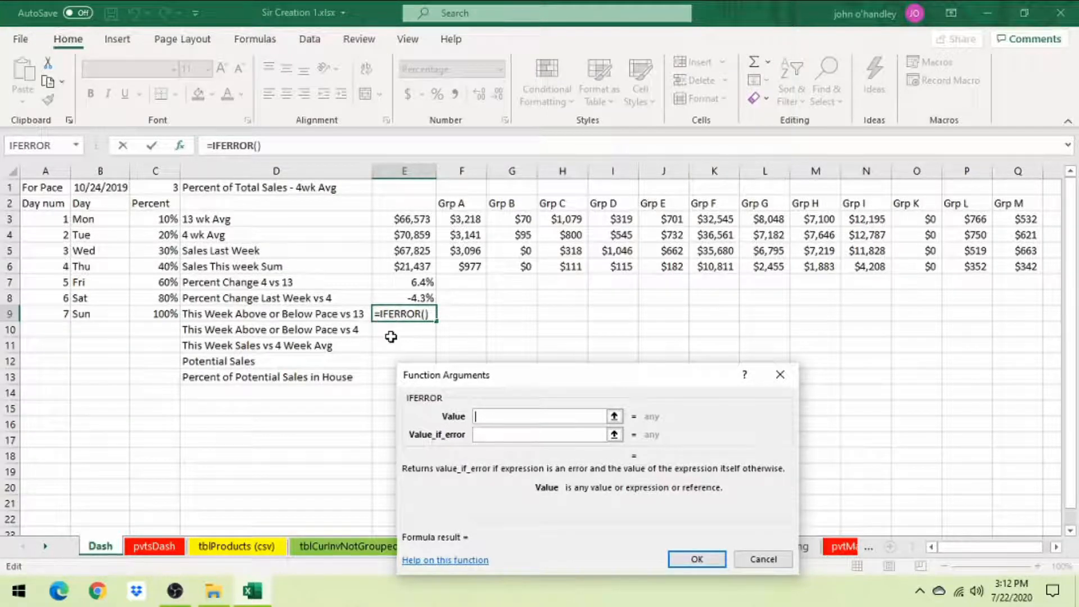
pyautogui.click(410, 266)
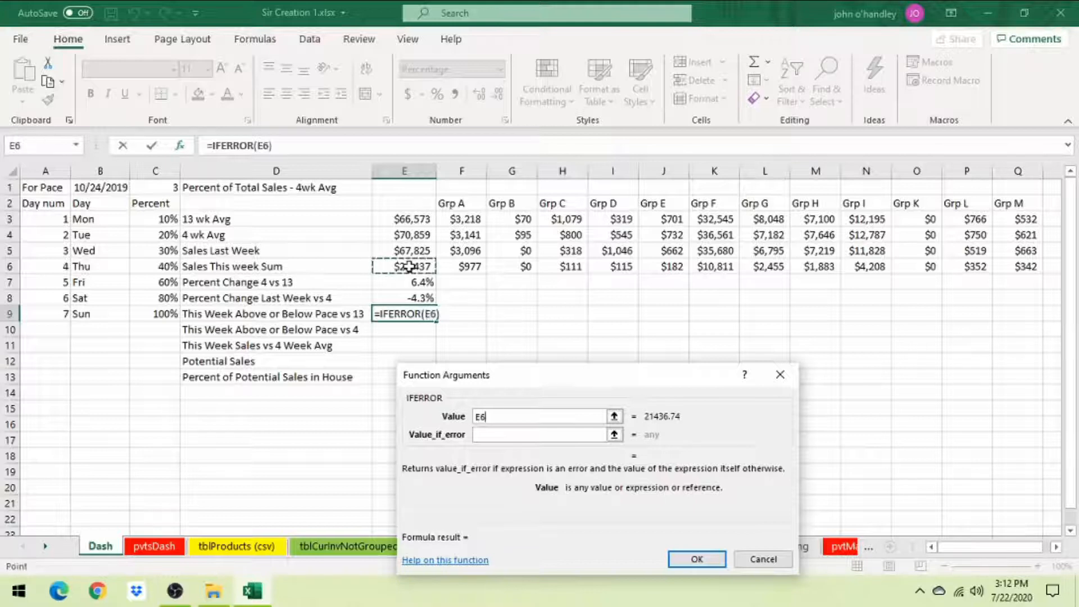
pyautogui.write('/')
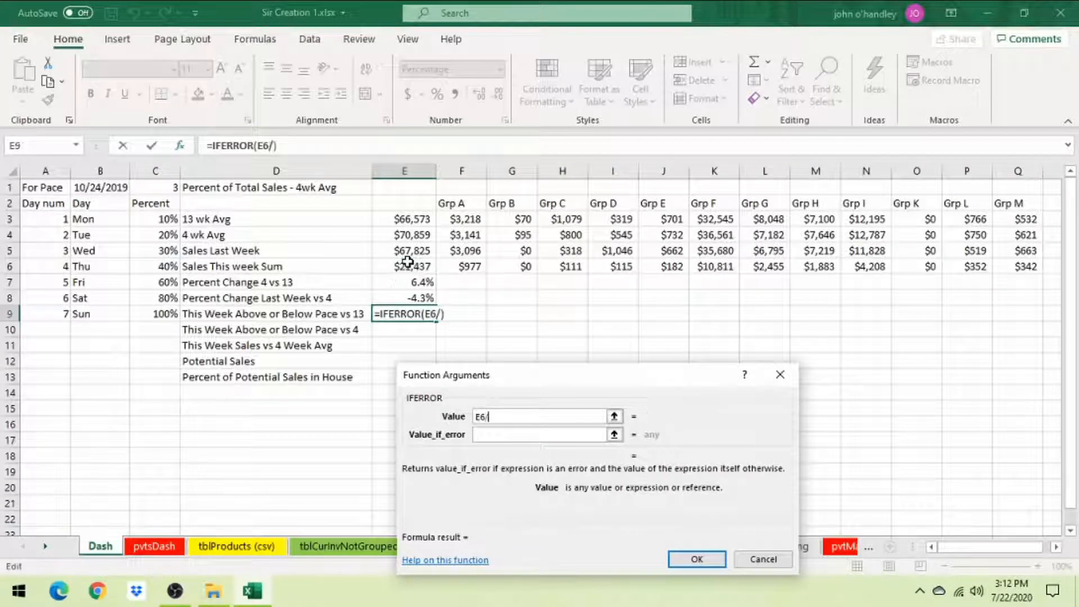
pyautogui.click(403, 220)
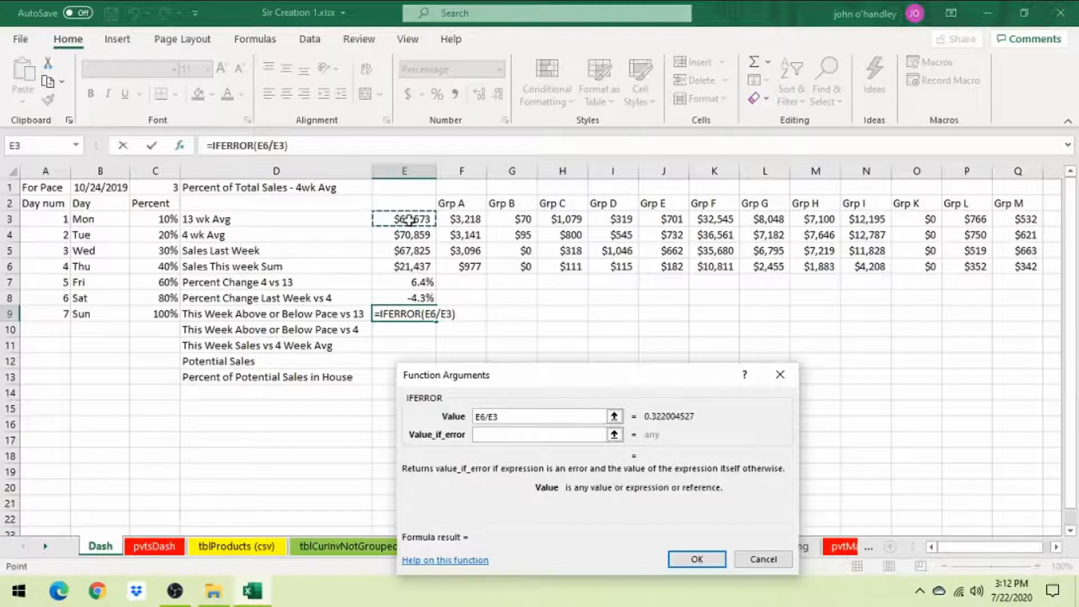
pyautogui.write(')')
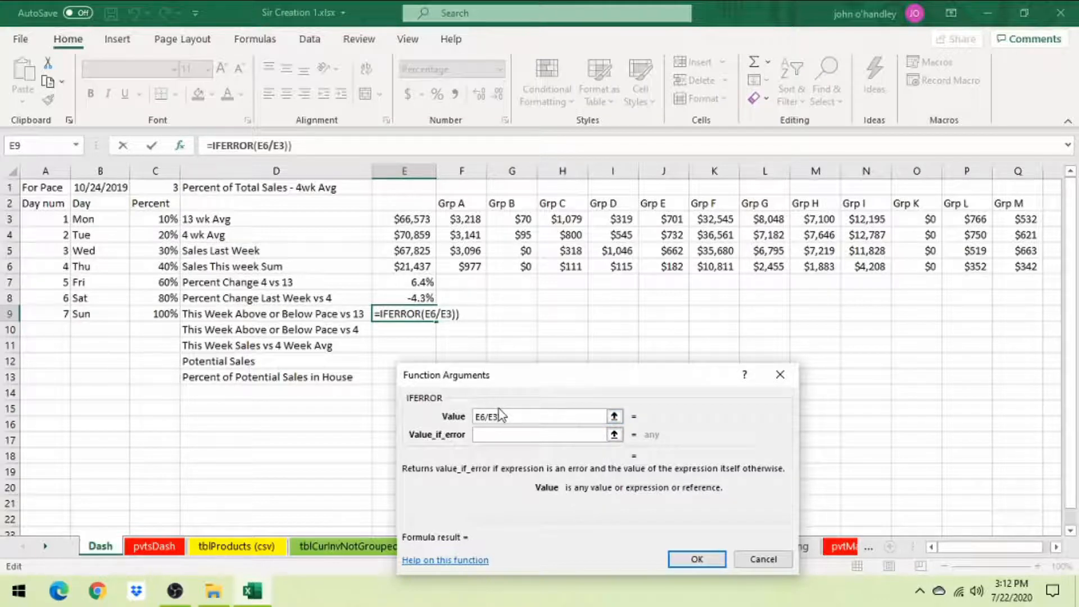
pyautogui.write('(')
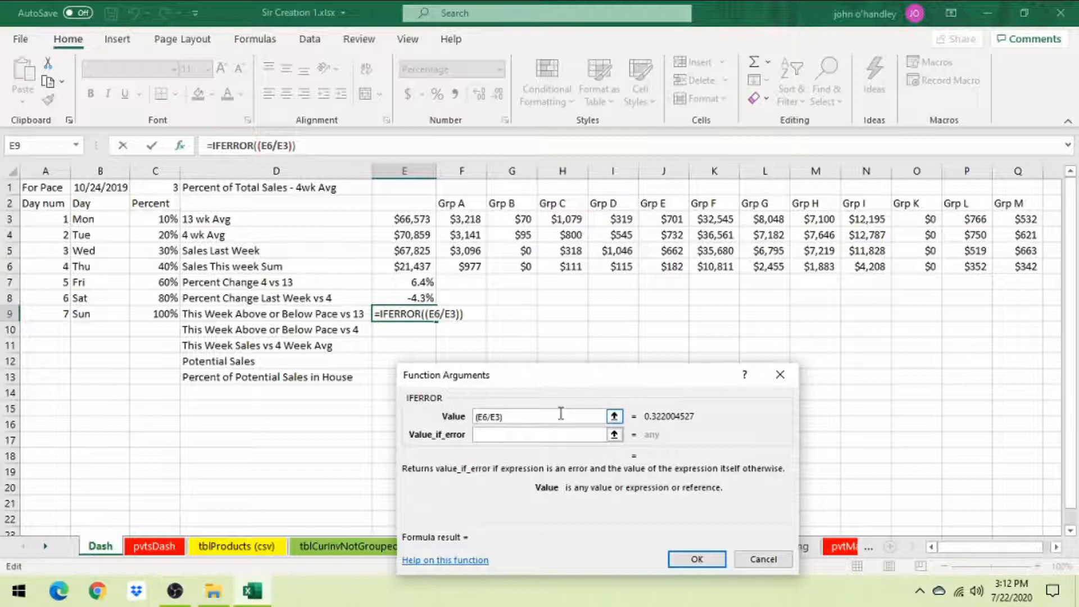
pyautogui.write('-')
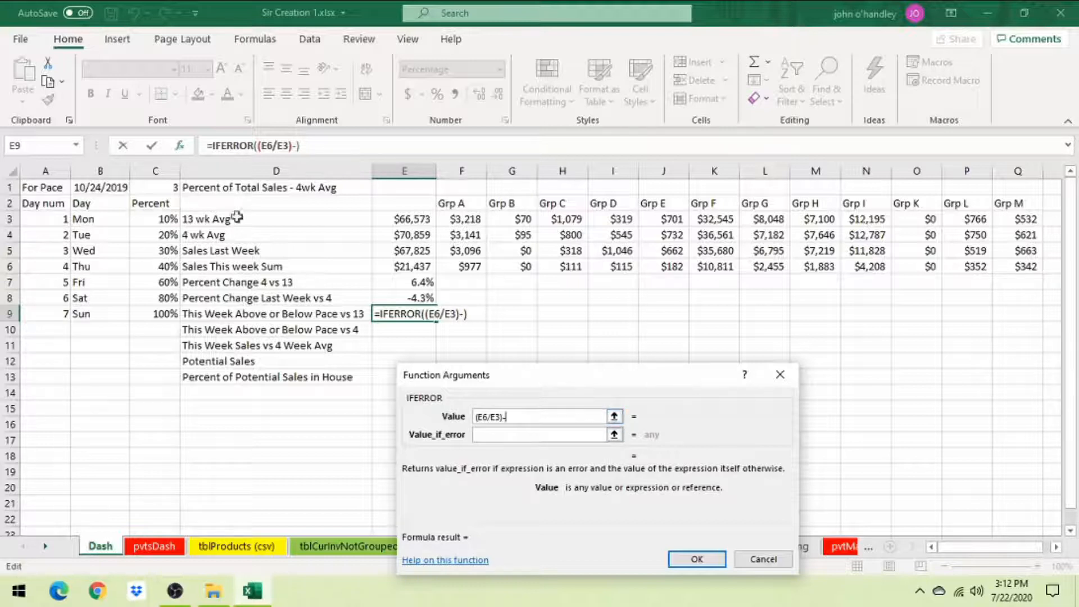
# Nest a VLOOKUP in the IFERROR value with lookup value C1, table array A2:C9, column index 3 and range lookup false.
pyautogui.click(77, 145)
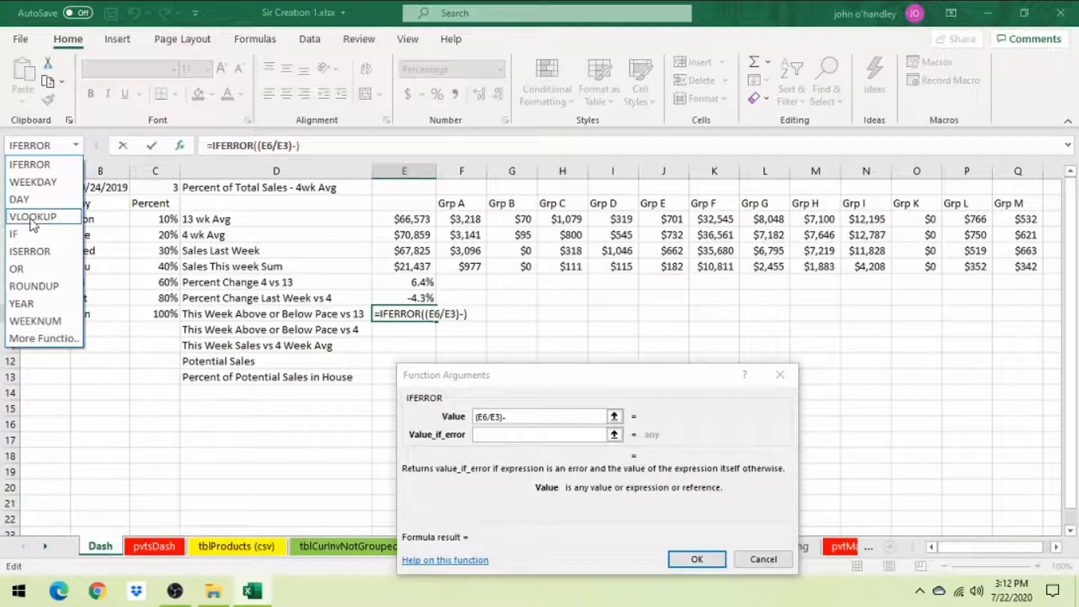
pyautogui.click(34, 217)
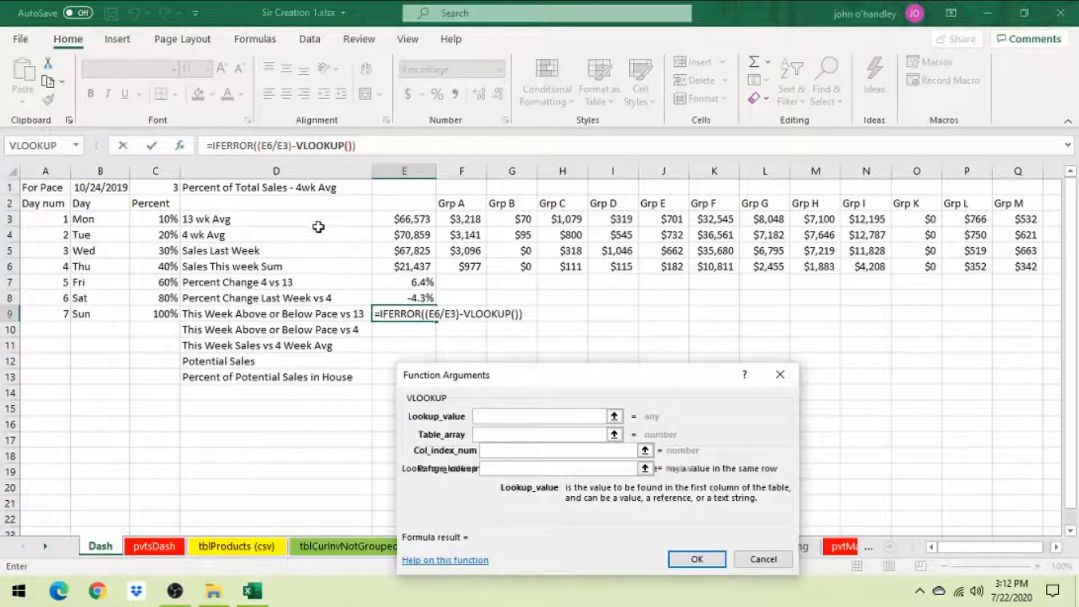
pyautogui.click(171, 187)
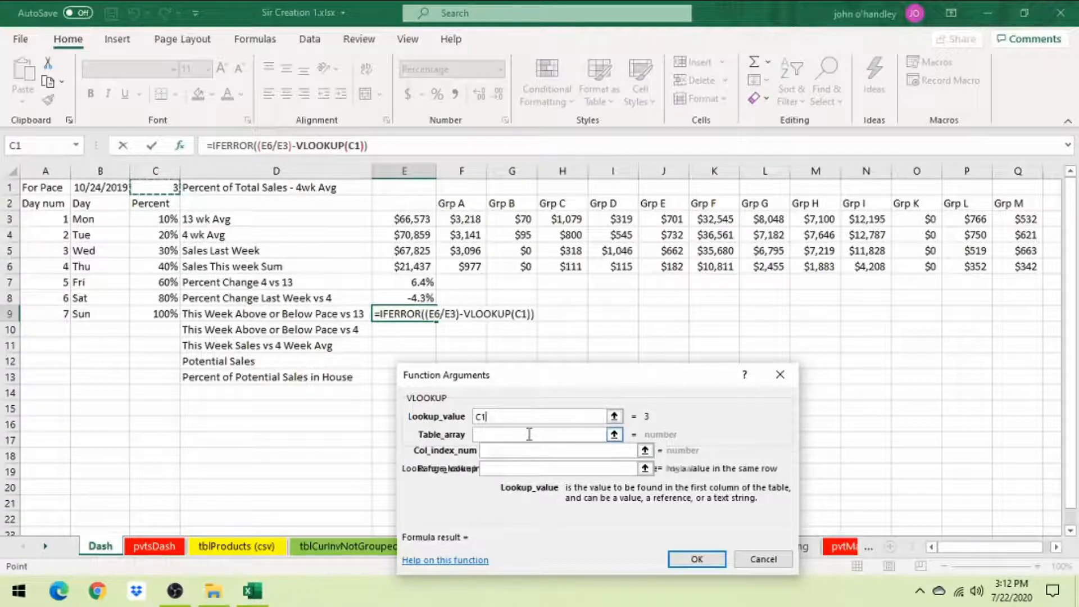
pyautogui.click(595, 434)
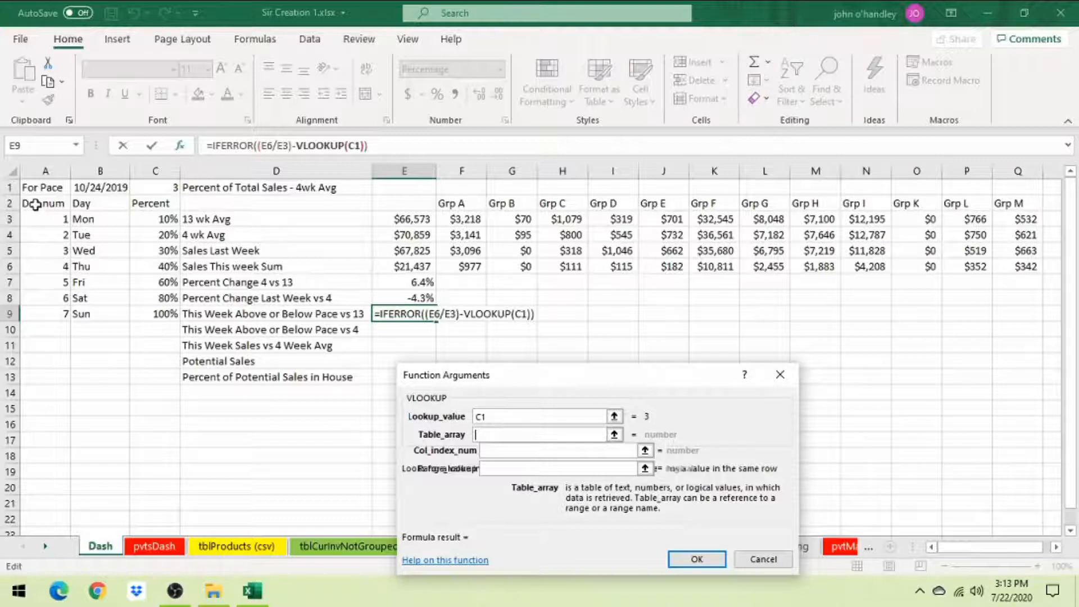
pyautogui.moveTo(35, 205); pyautogui.dragTo(135, 313)
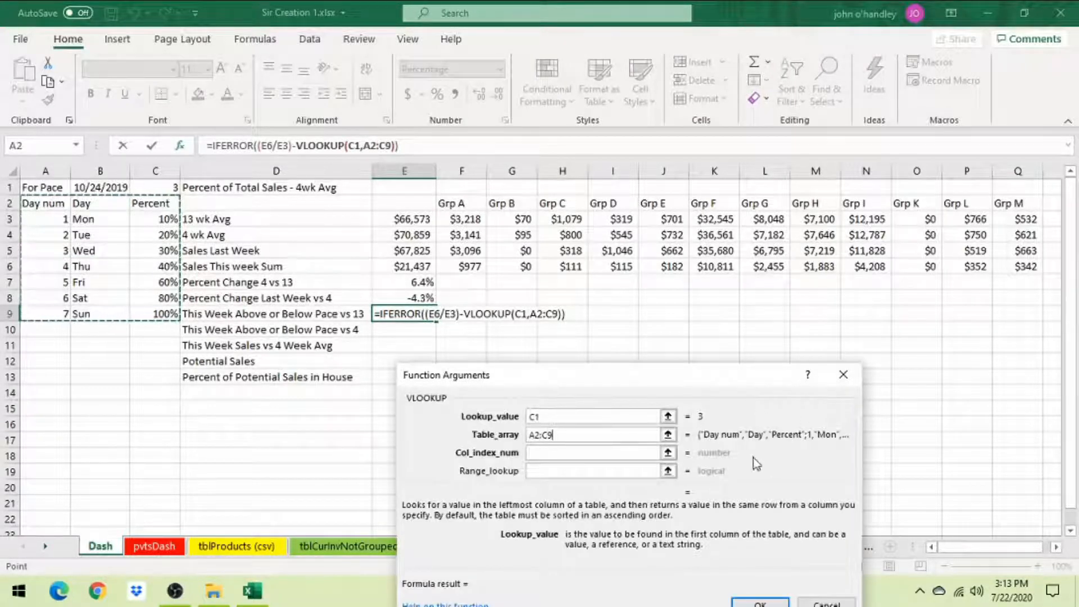
pyautogui.click(548, 458)
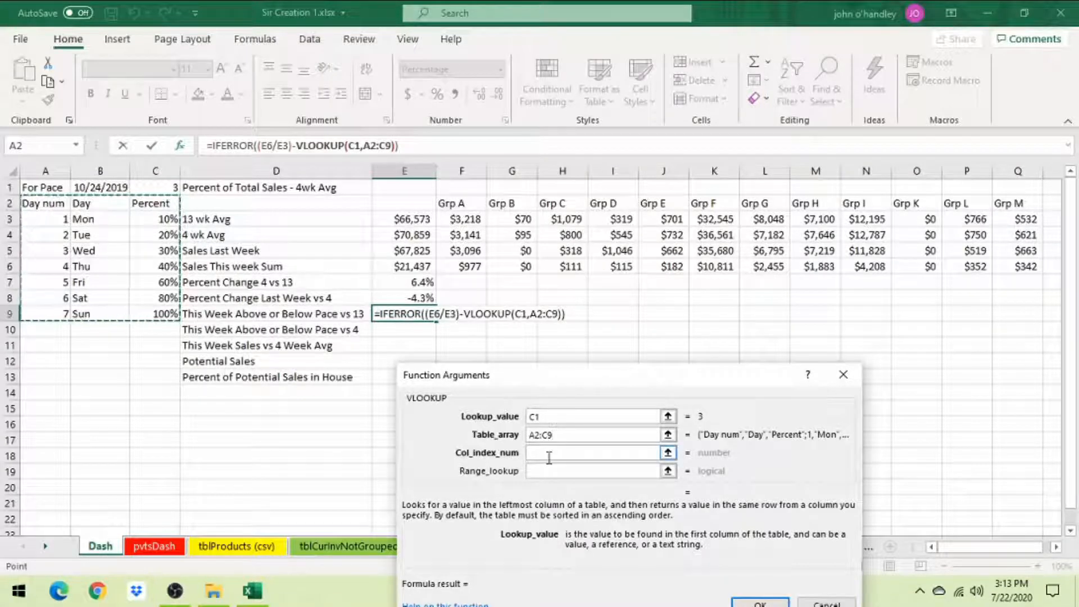
pyautogui.click(549, 458)
pyautogui.write('3')
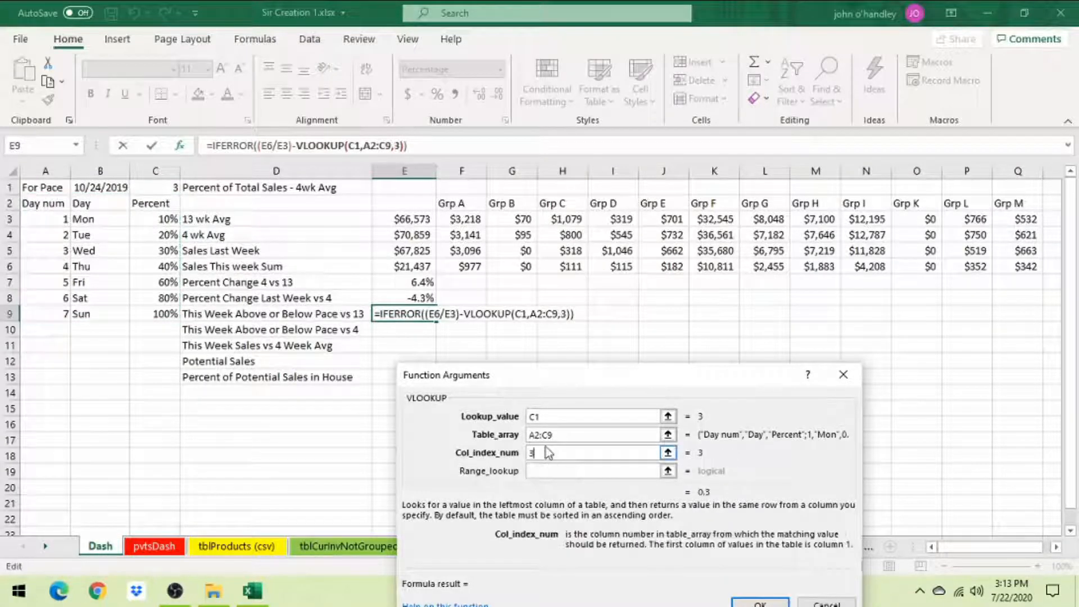
pyautogui.click(583, 470)
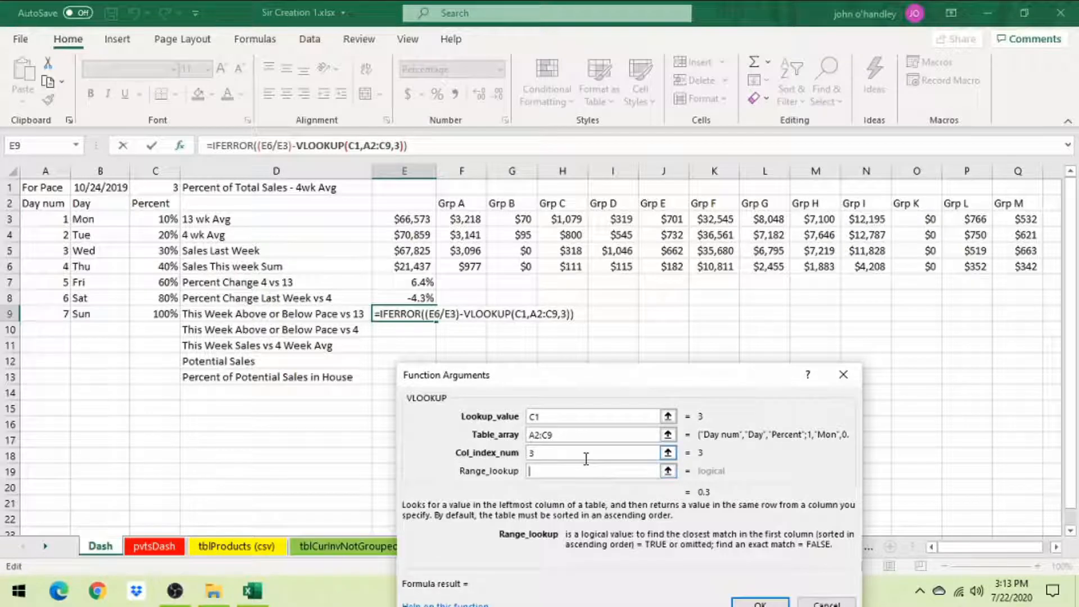
pyautogui.write('false')
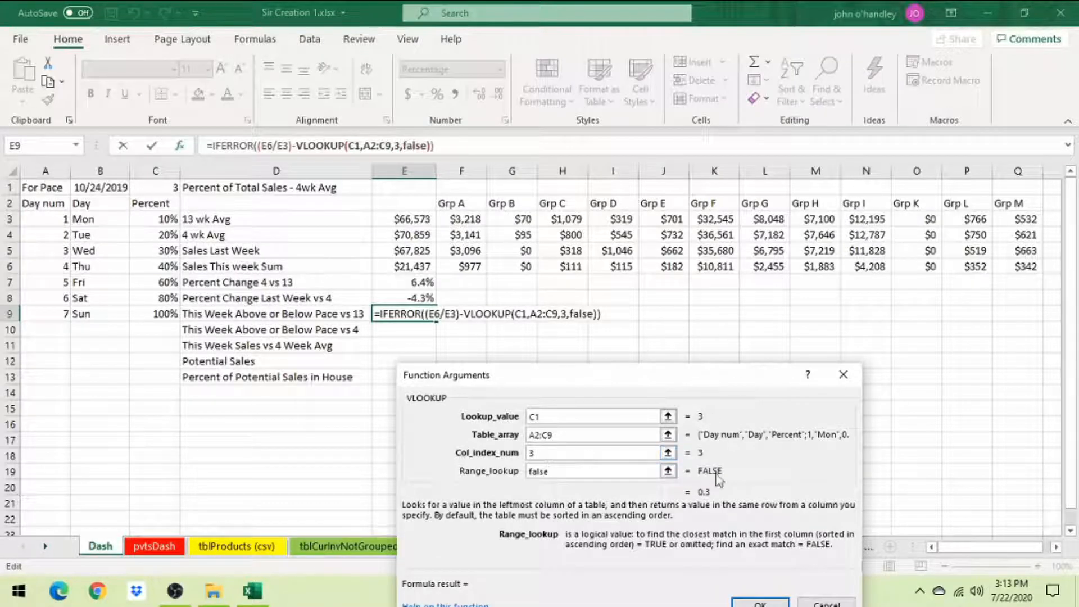
# Return to the outer IFERROR arguments, set the value if error to 0 and enter the formula in E9.
pyautogui.moveTo(733, 375); pyautogui.dragTo(761, 333)
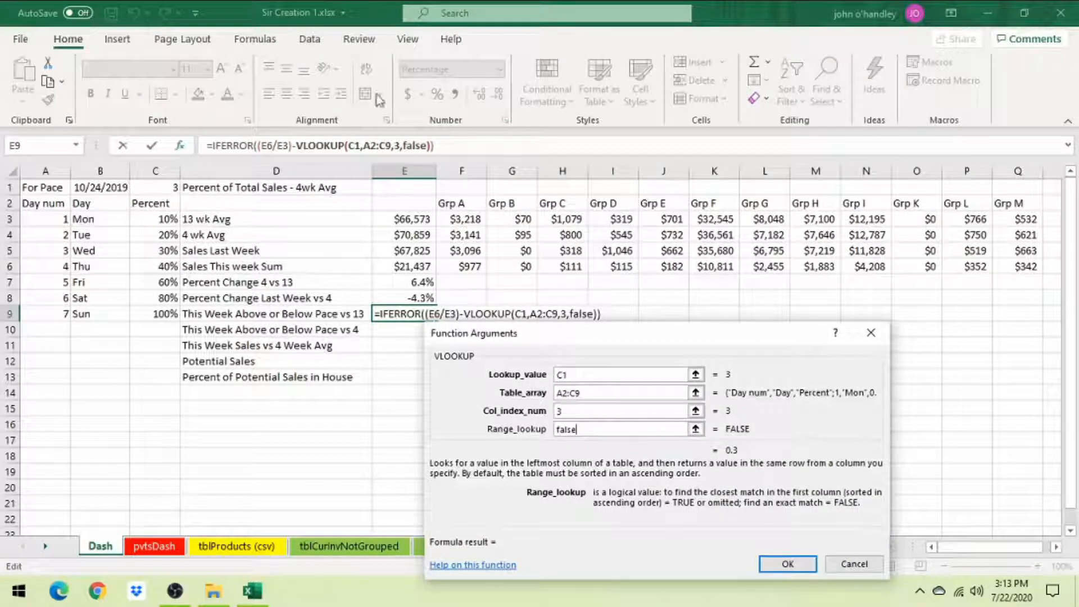
pyautogui.click(232, 147)
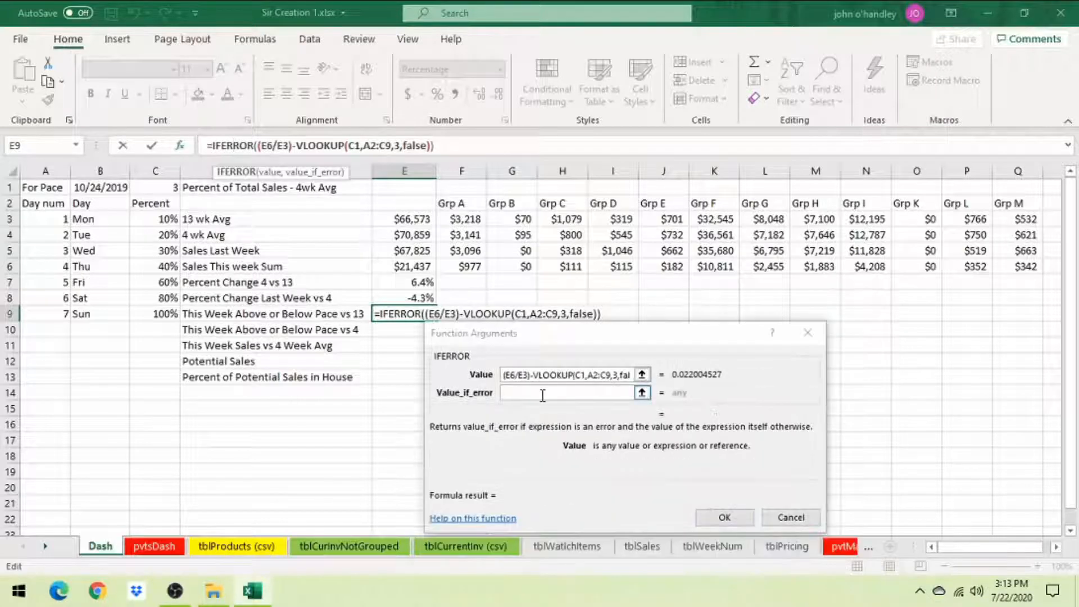
pyautogui.write('0')
pyautogui.press('Return')
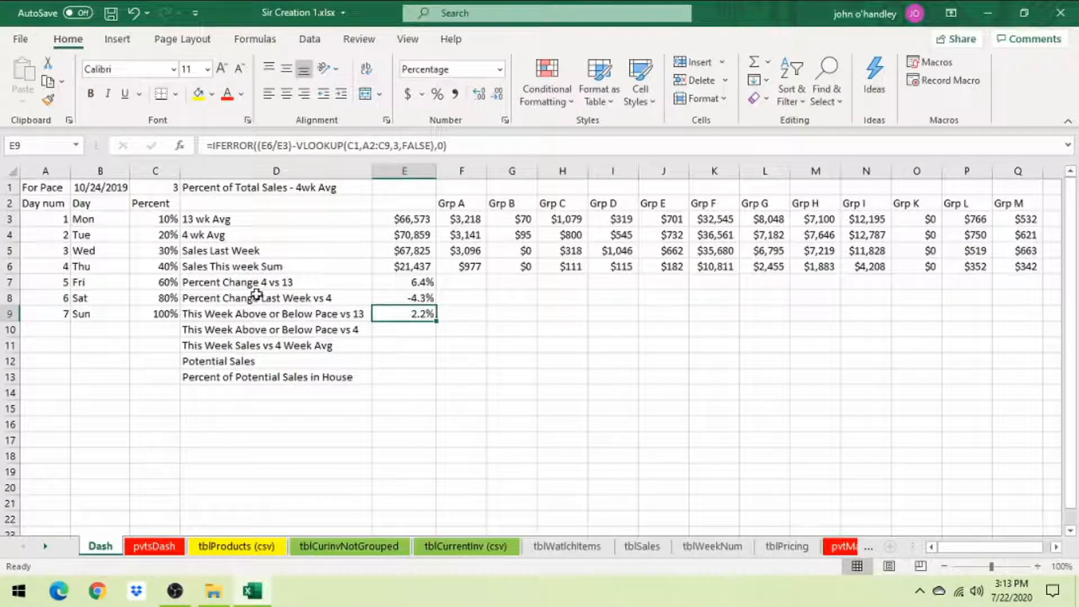
pyautogui.click(413, 266)
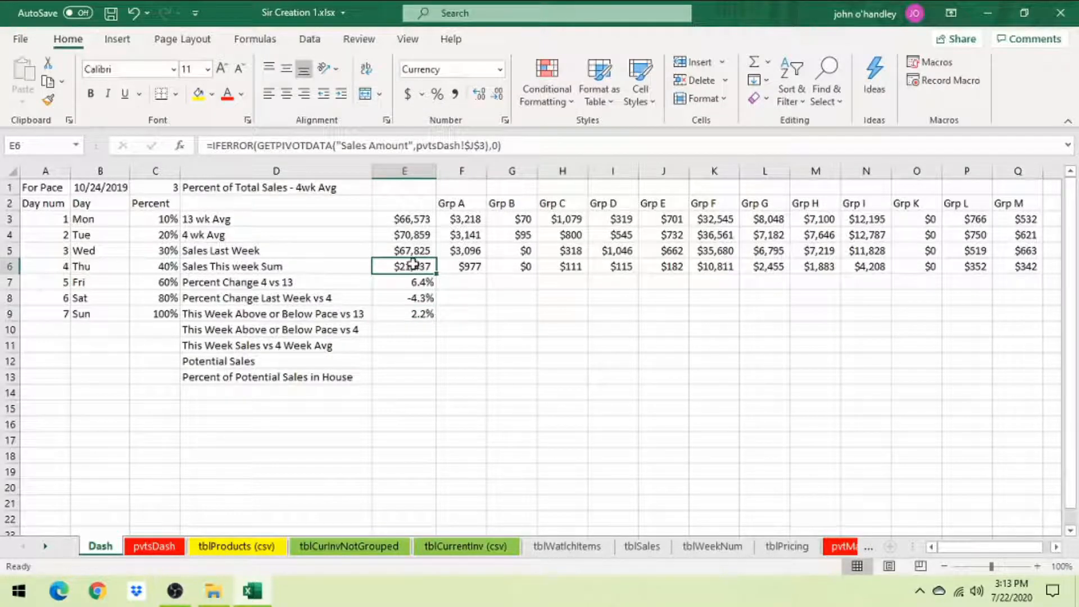
pyautogui.click(161, 251)
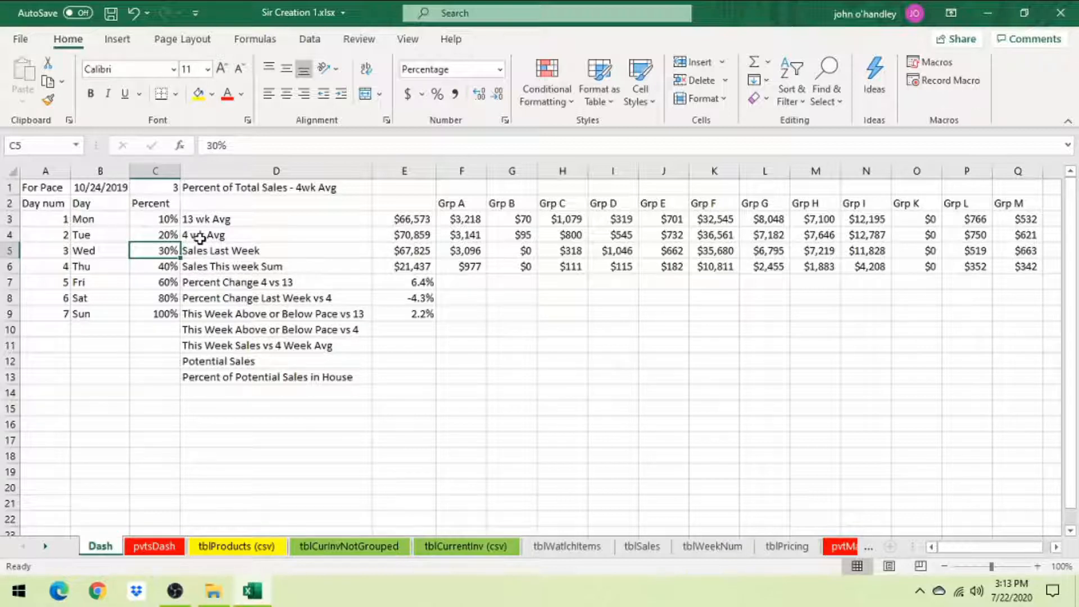
pyautogui.click(409, 316)
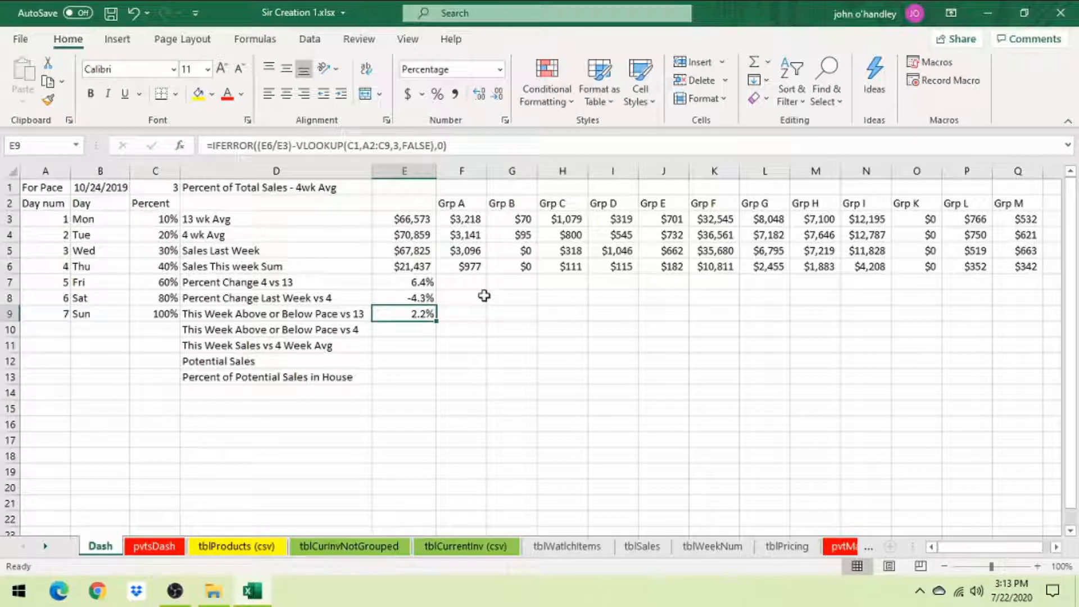
pyautogui.click(413, 332)
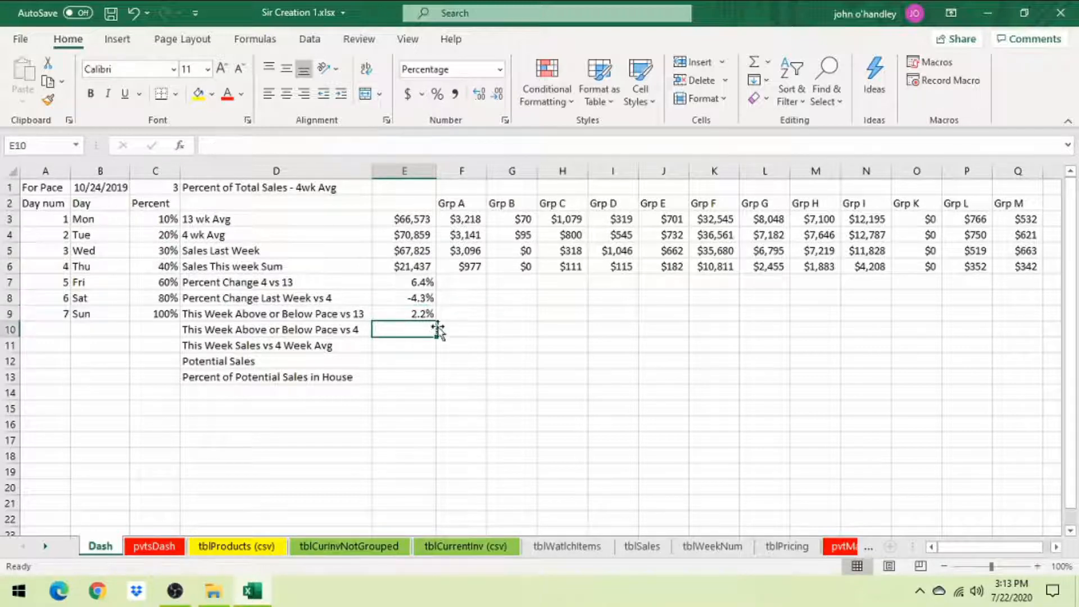
pyautogui.write('=')
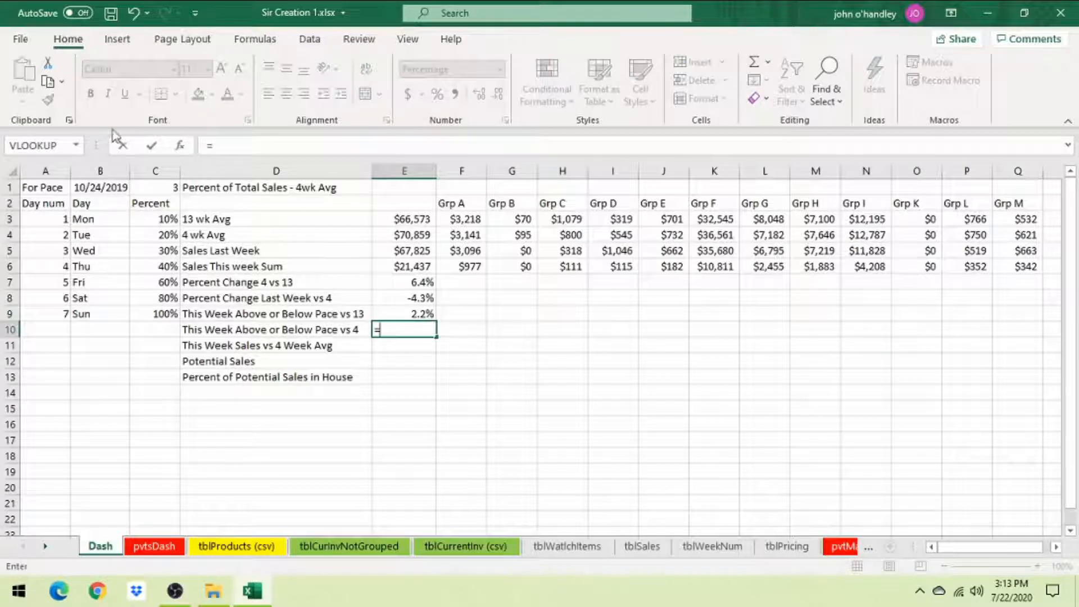
pyautogui.click(75, 145)
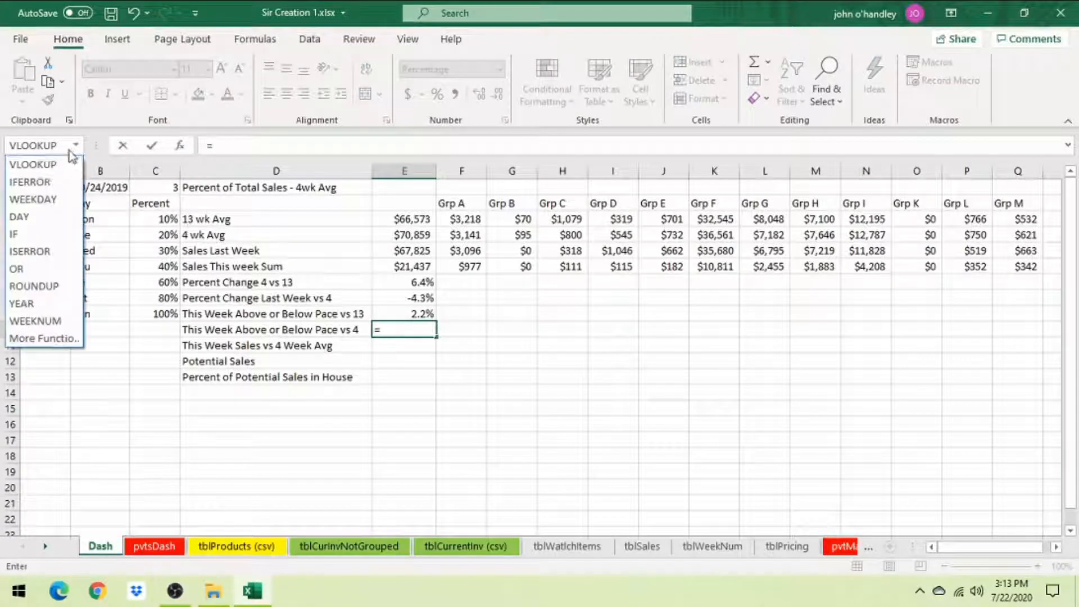
pyautogui.click(30, 181)
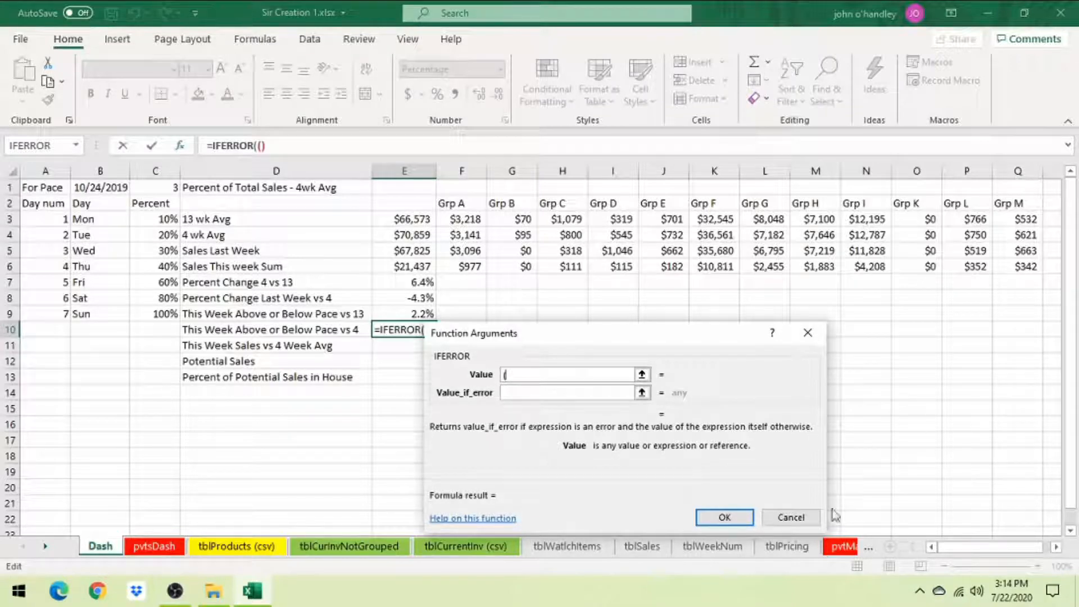
pyautogui.click(804, 518)
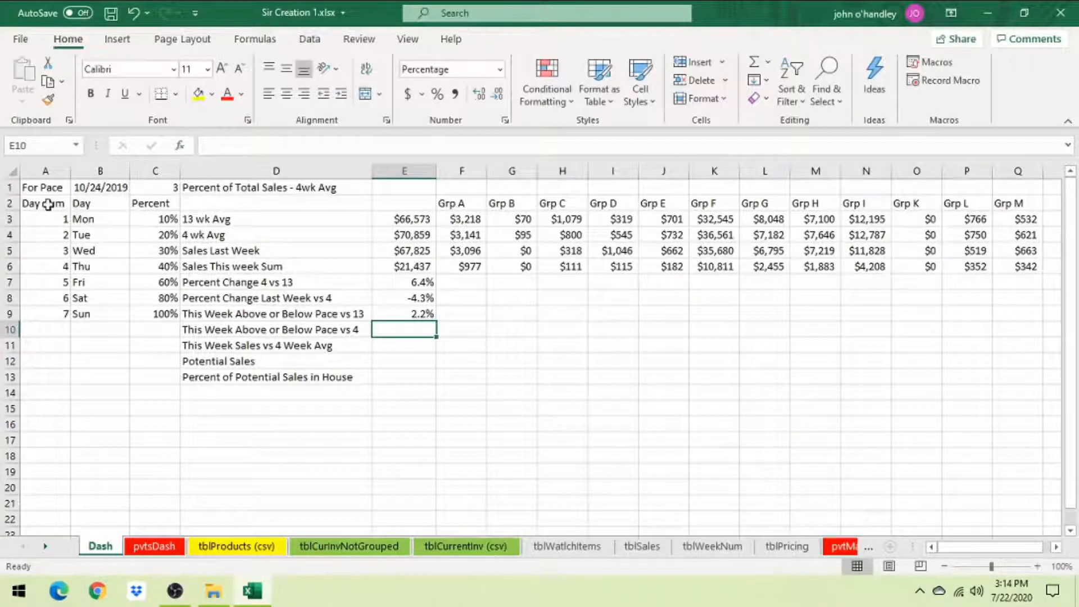
# Convert the day-percent range A2:C9 into a table with headers and name it tblPace.
pyautogui.moveTo(47, 204); pyautogui.dragTo(168, 315)
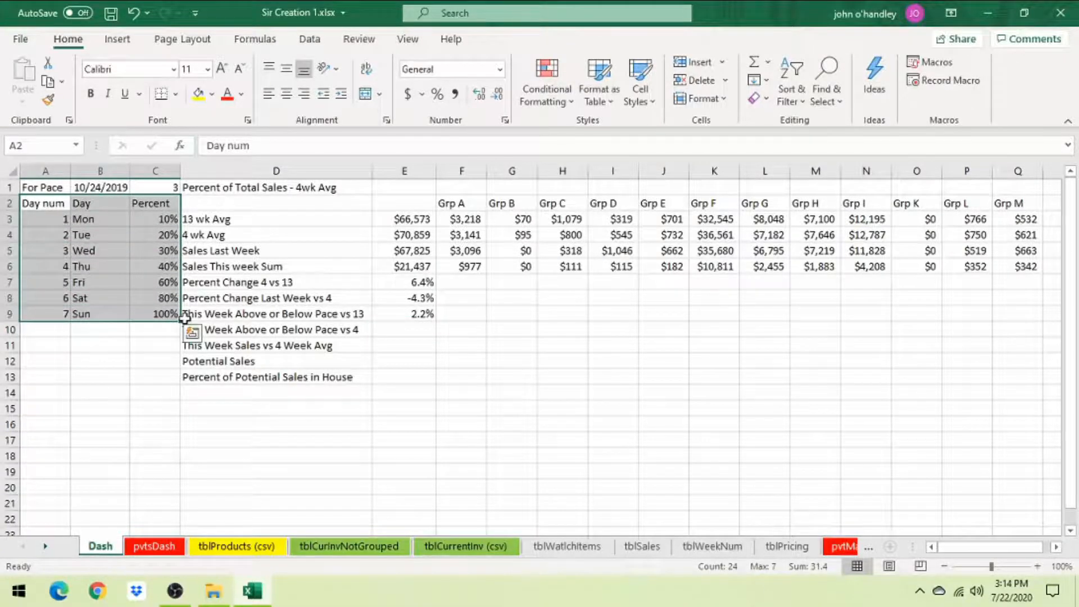
pyautogui.hotkey('ctrl', 't')
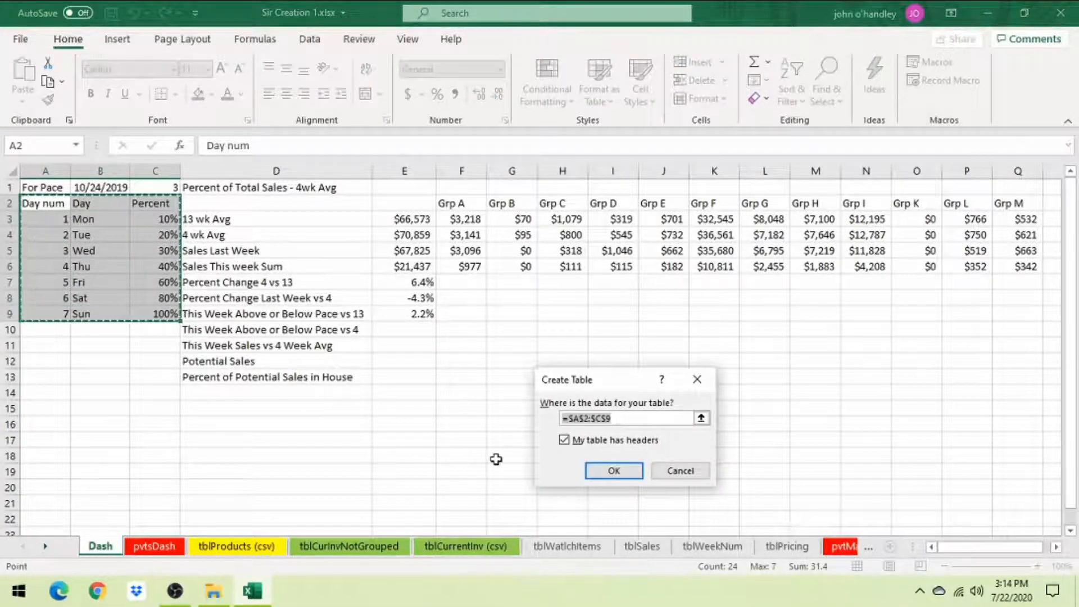
pyautogui.click(613, 471)
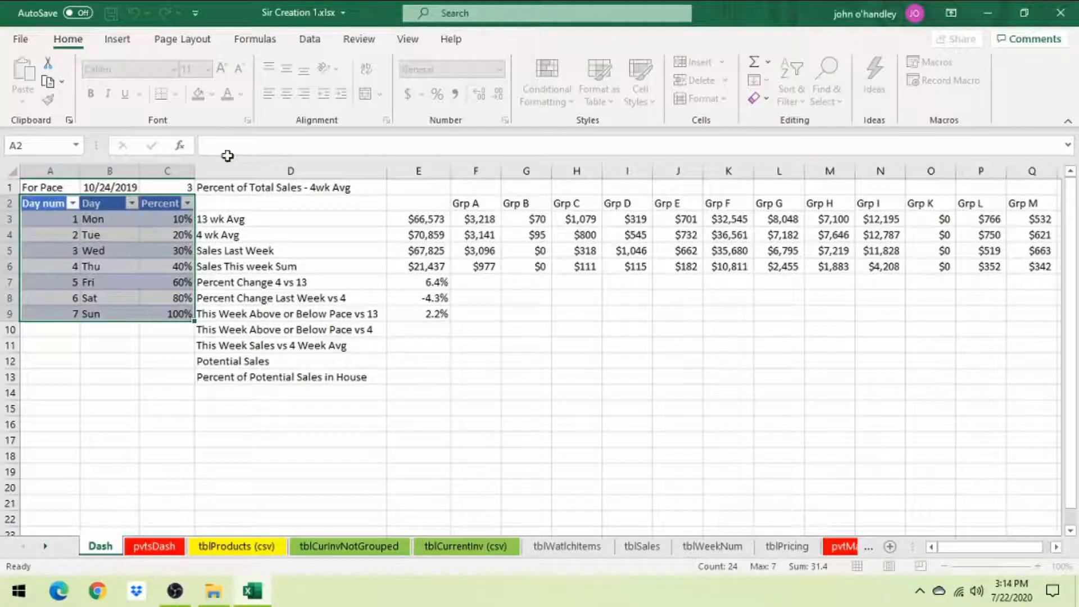
pyautogui.click(50, 81)
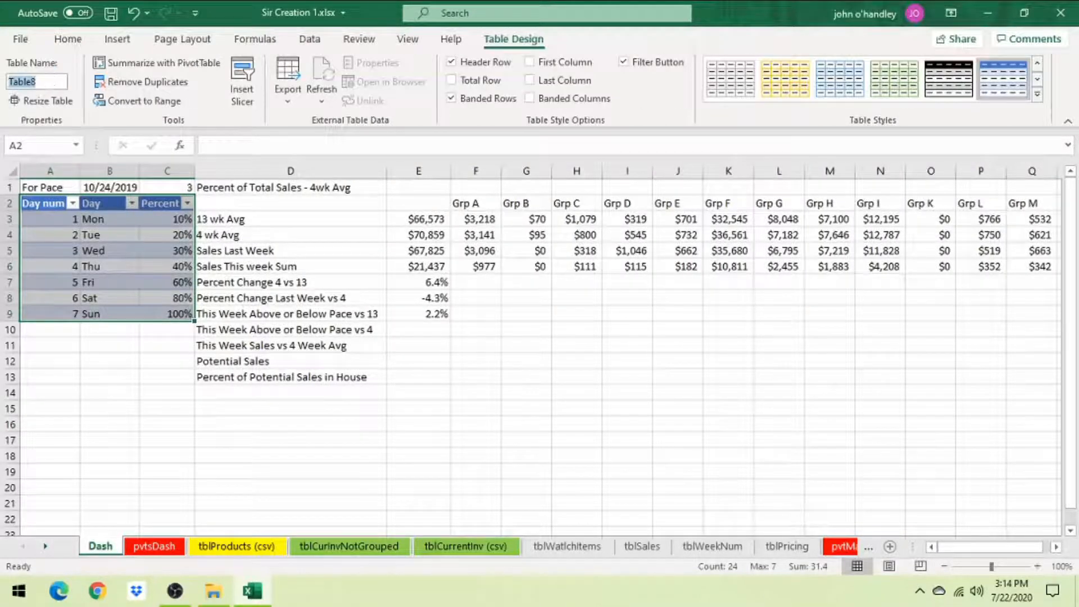
pyautogui.write('tblPac')
pyautogui.press('Return')
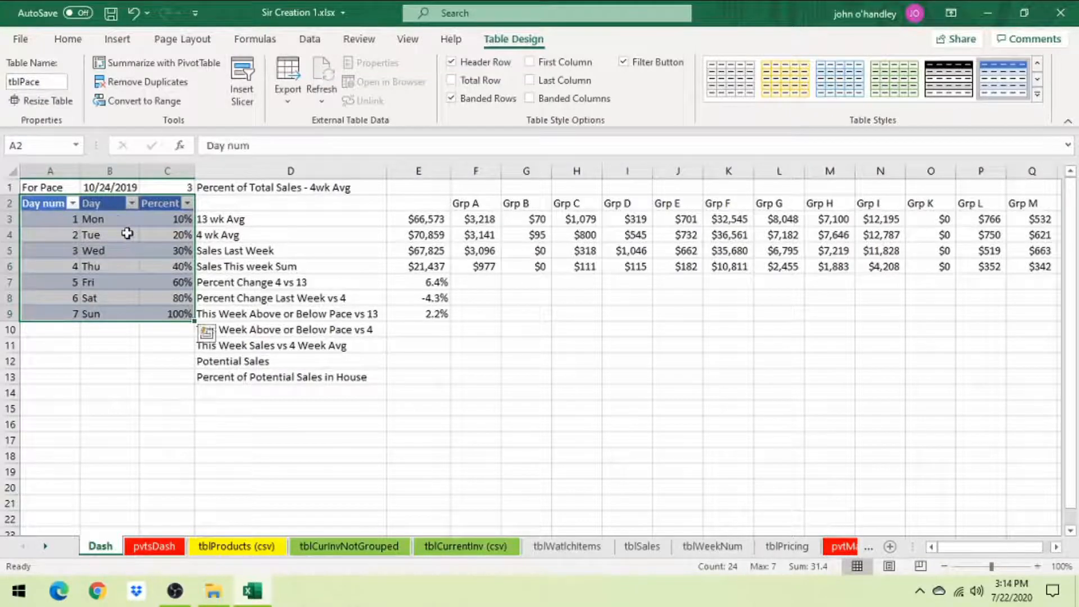
pyautogui.click(117, 219)
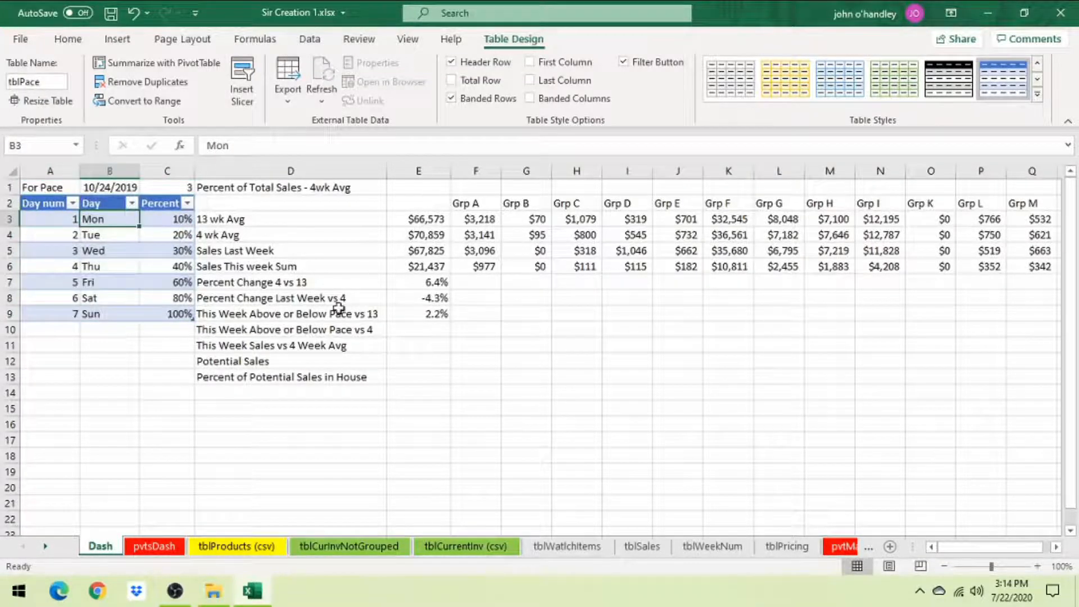
# Replace the A2:C9 table array in E9's VLOOKUP with tblPace.
pyautogui.click(422, 315)
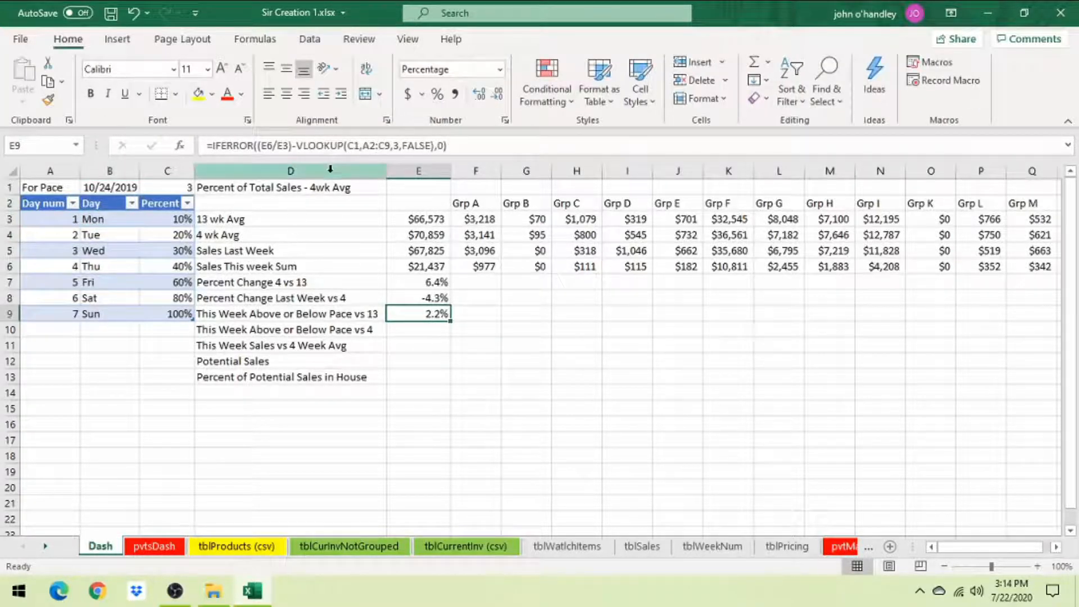
pyautogui.doubleClick(377, 145)
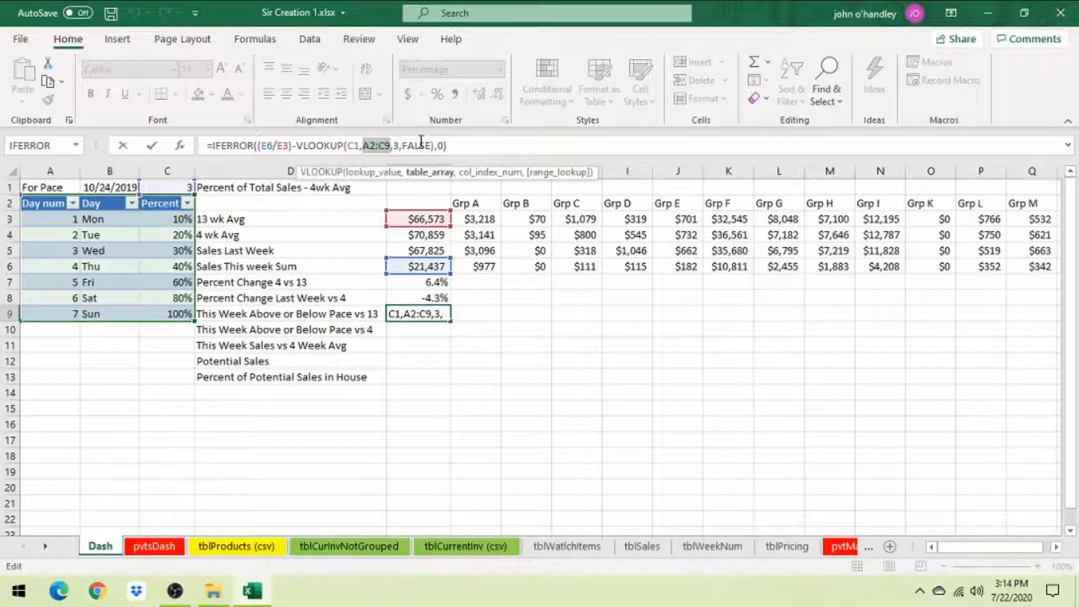
pyautogui.write('tbl')
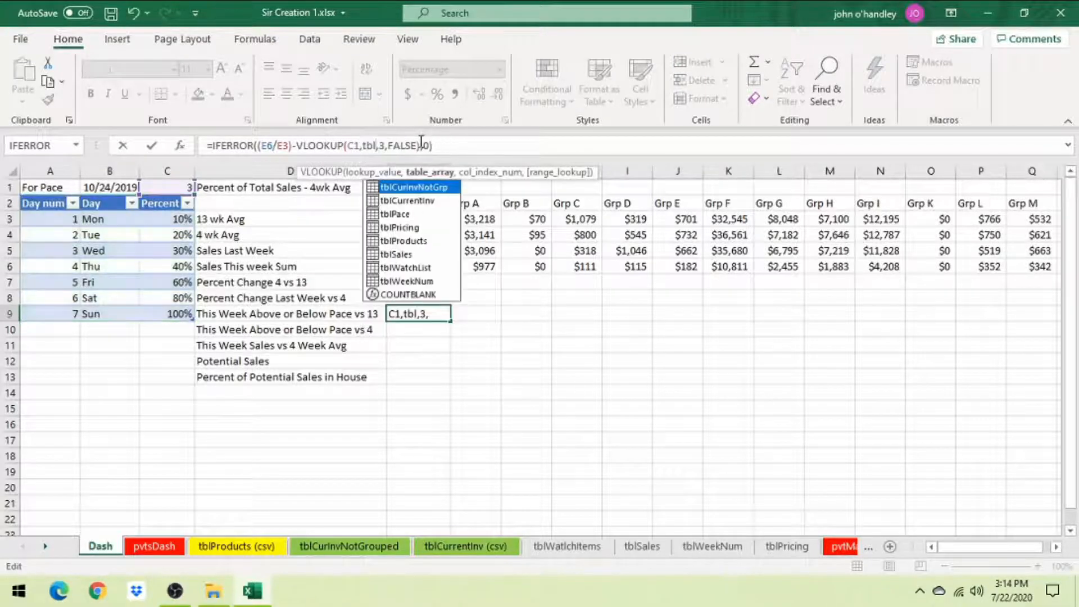
pyautogui.write('Pace')
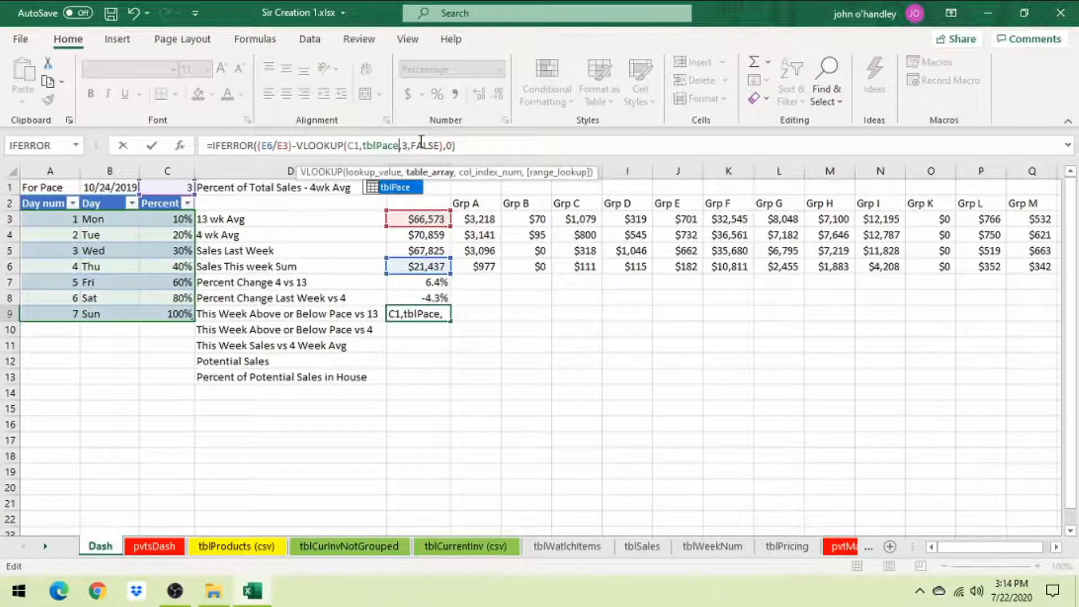
pyautogui.press('Return')
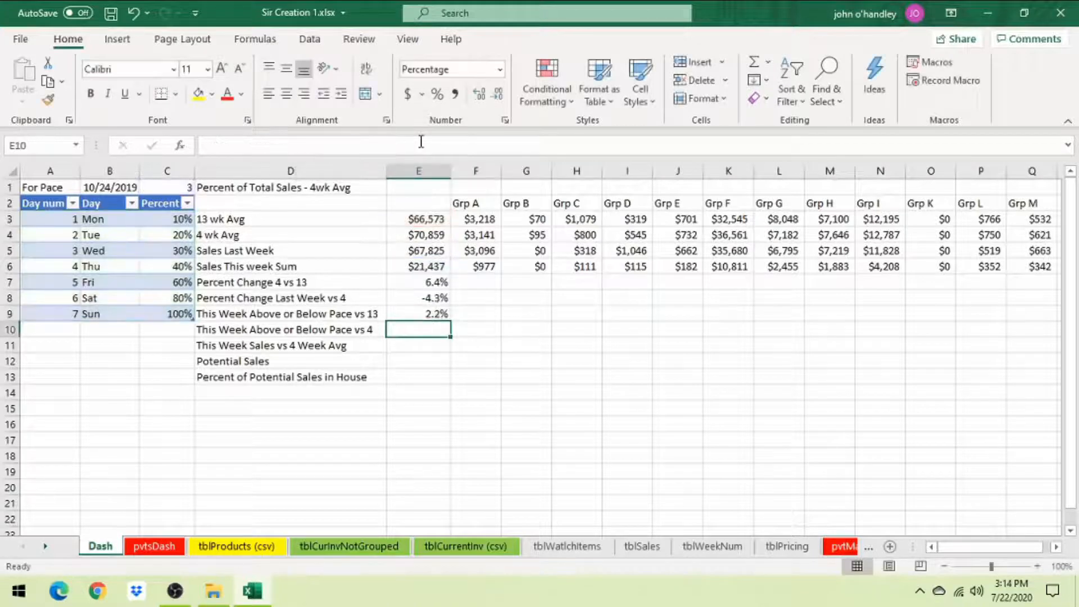
pyautogui.click(433, 313)
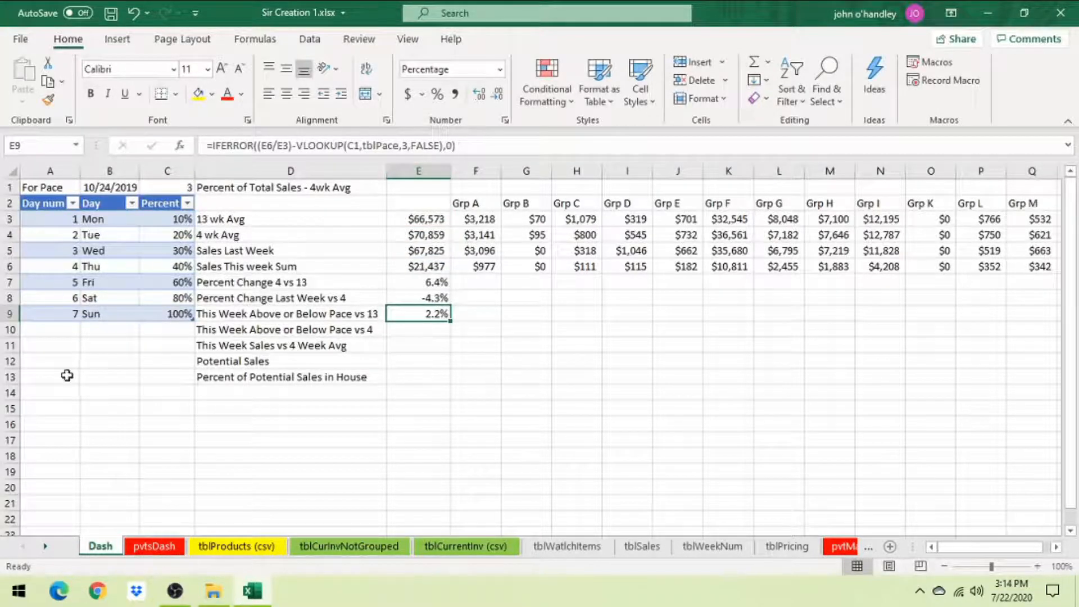
# In E10, start an IFERROR function whose value begins with this week's sales over the 4-week average, (E6/E4)-.
pyautogui.click(444, 331)
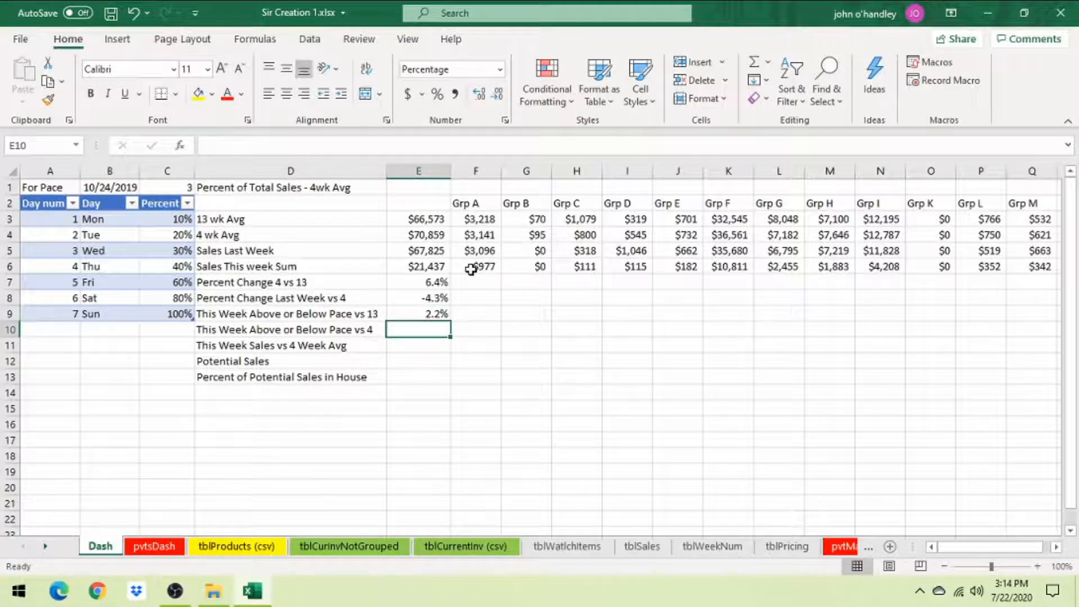
pyautogui.write('=')
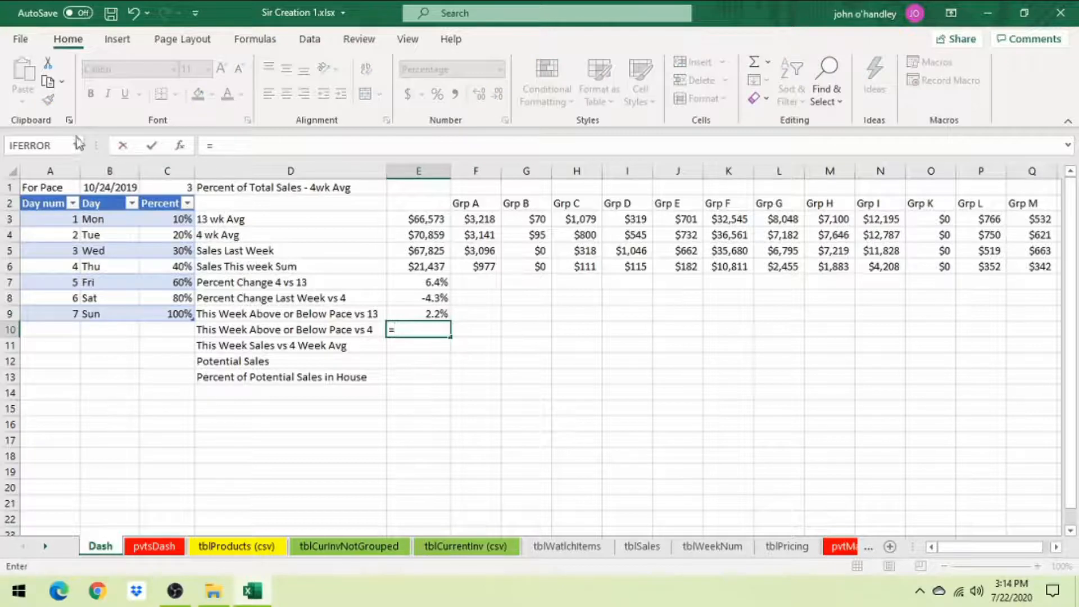
pyautogui.click(78, 147)
pyautogui.click(77, 147)
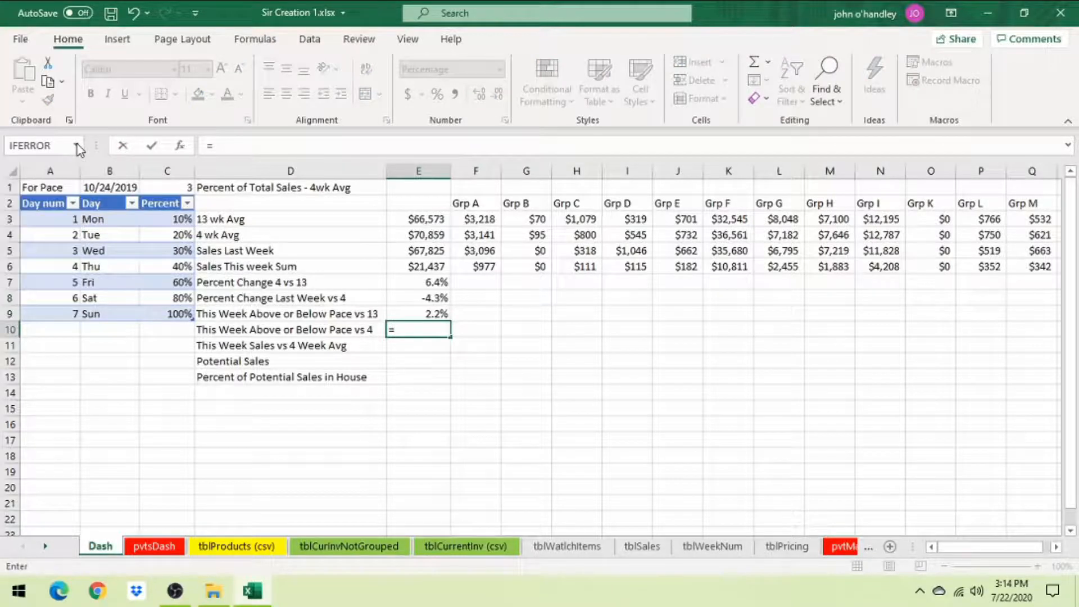
pyautogui.click(23, 147)
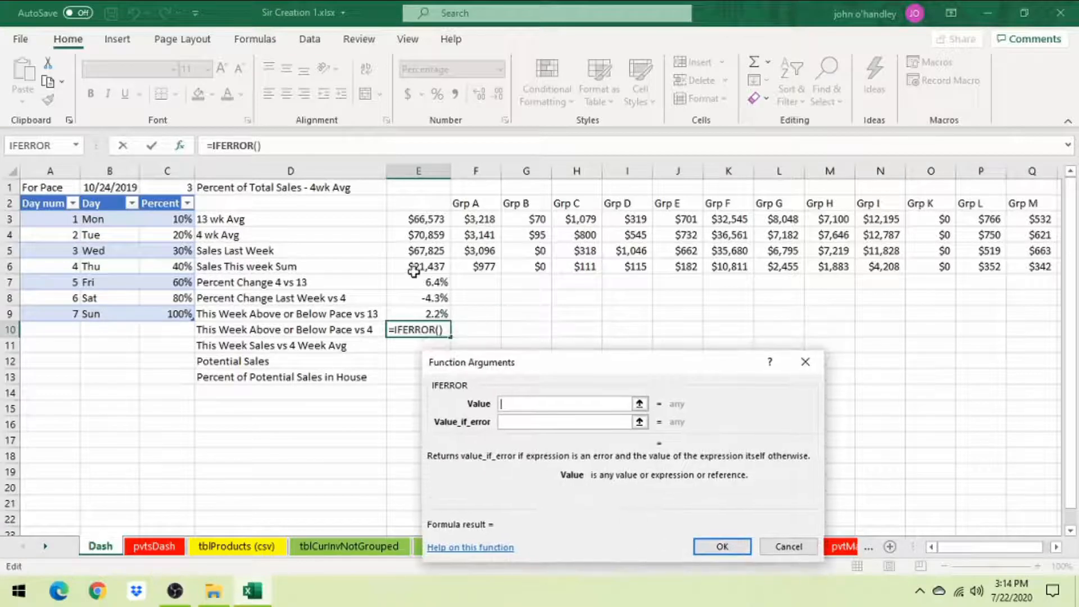
pyautogui.write('(')
pyautogui.click(400, 268)
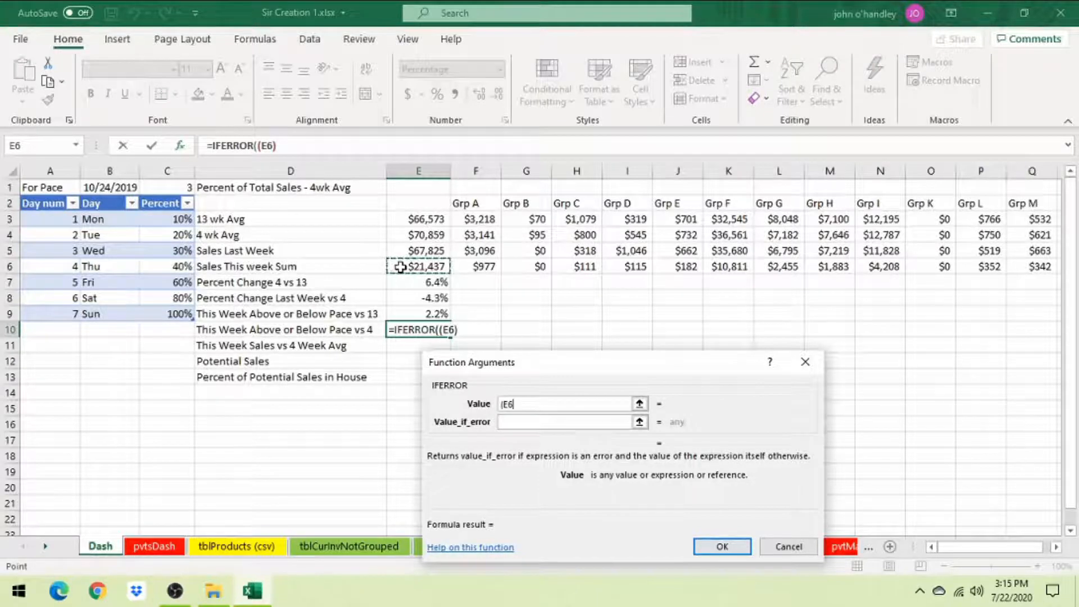
pyautogui.write('/')
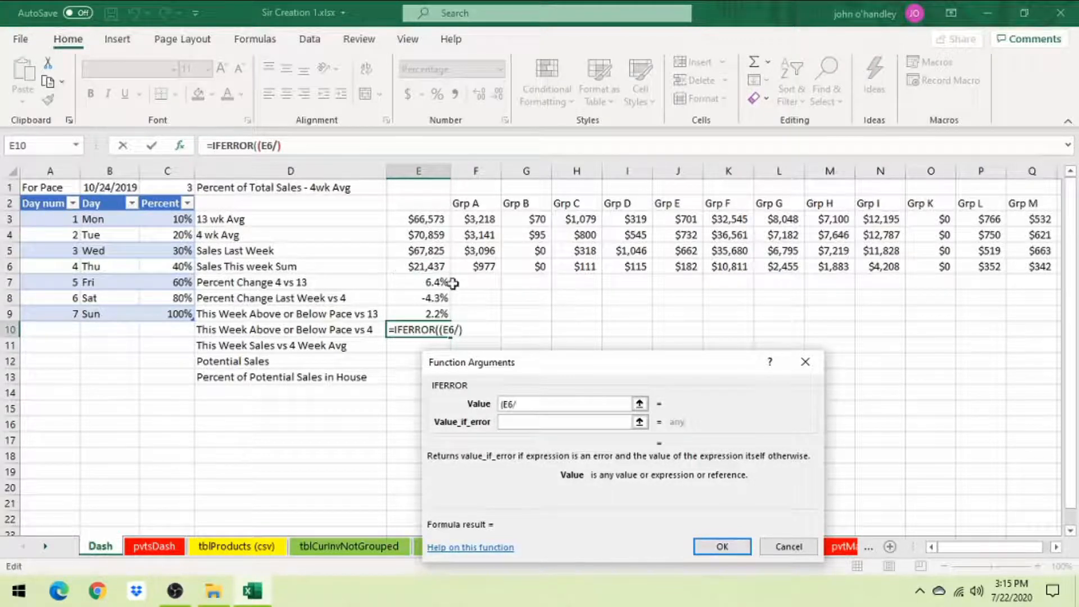
pyautogui.click(430, 236)
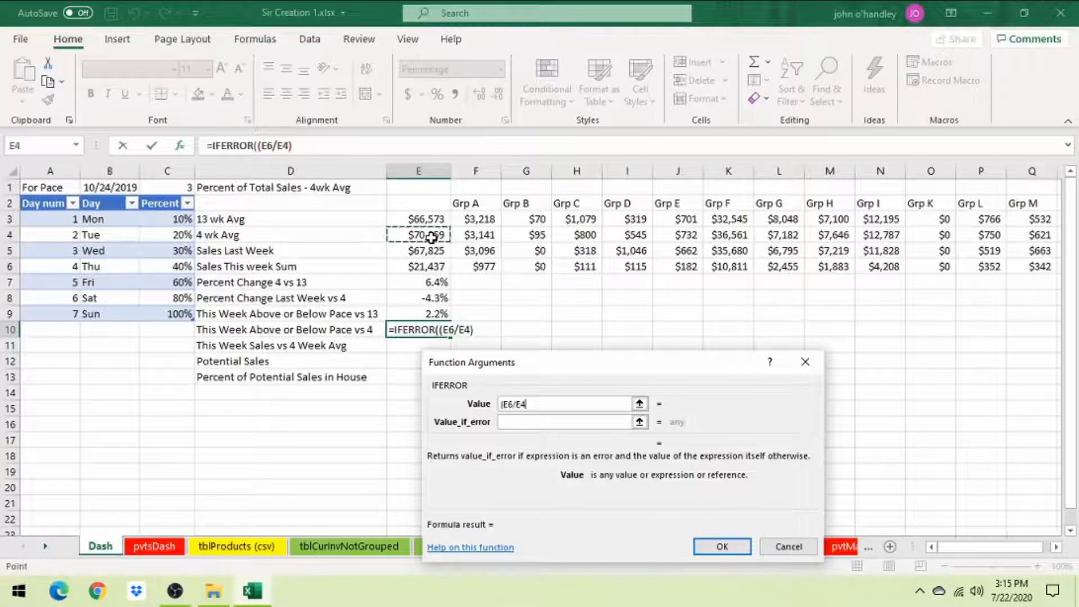
pyautogui.write(')')
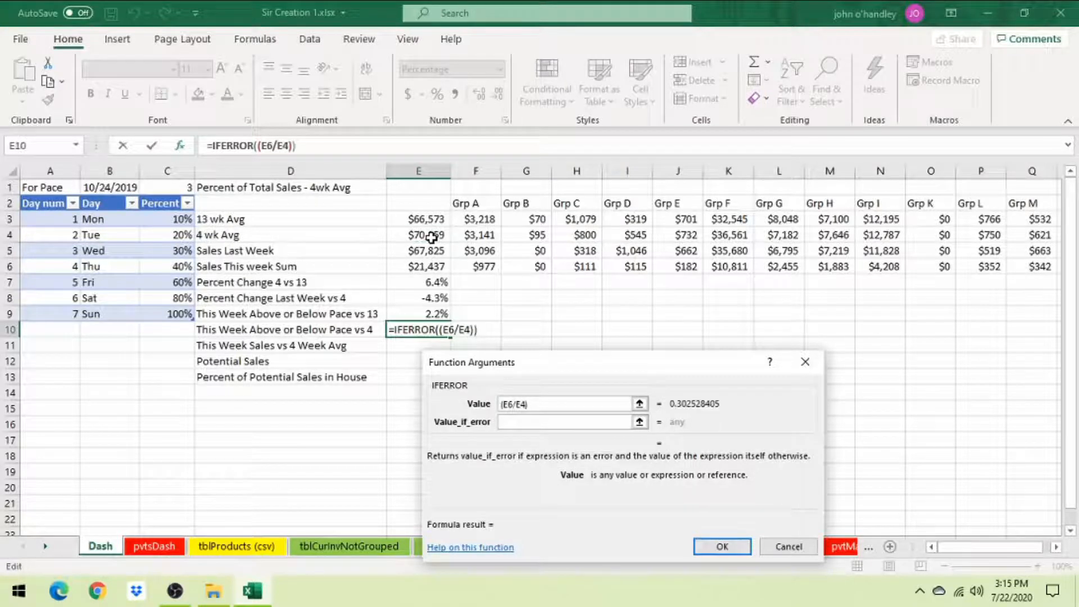
pyautogui.write('-')
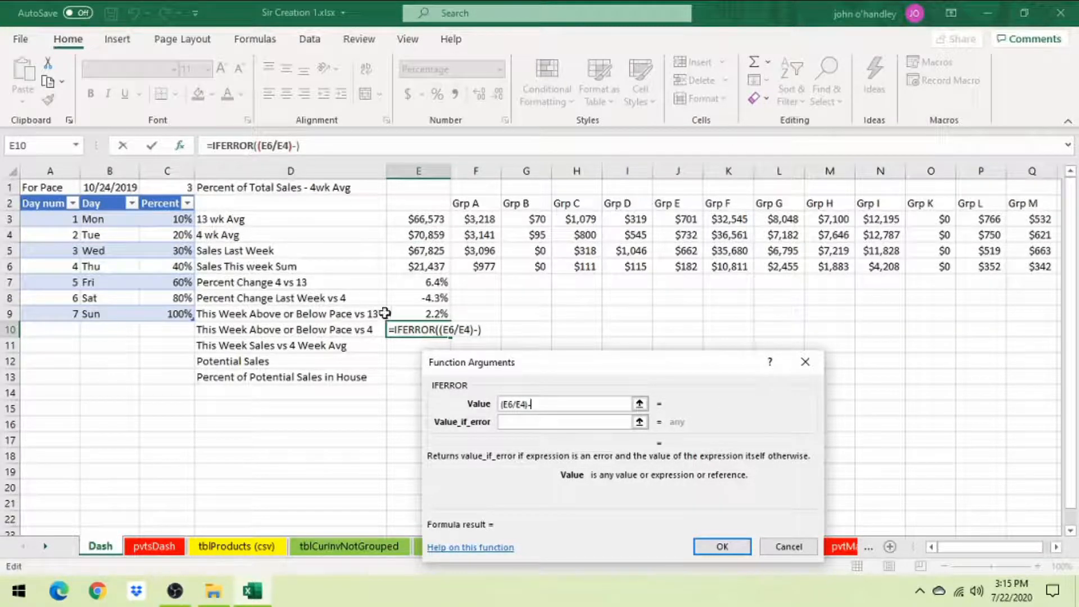
# Nest a VLOOKUP in E10's IFERROR value with lookup value C1, table array tblPace, column index 3 and range lookup false.
pyautogui.click(75, 145)
pyautogui.click(50, 182)
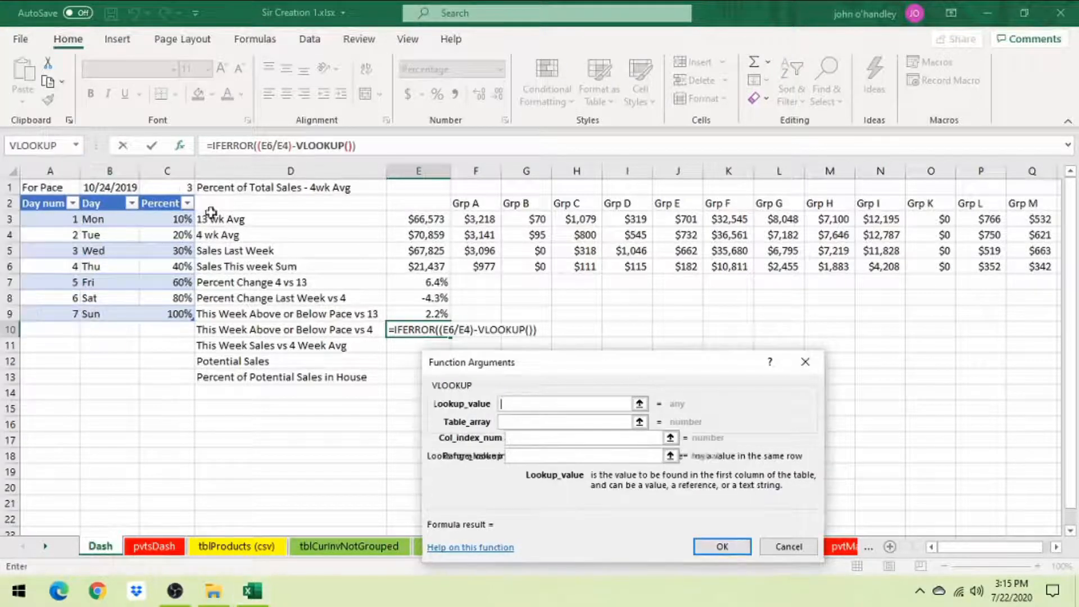
pyautogui.click(182, 188)
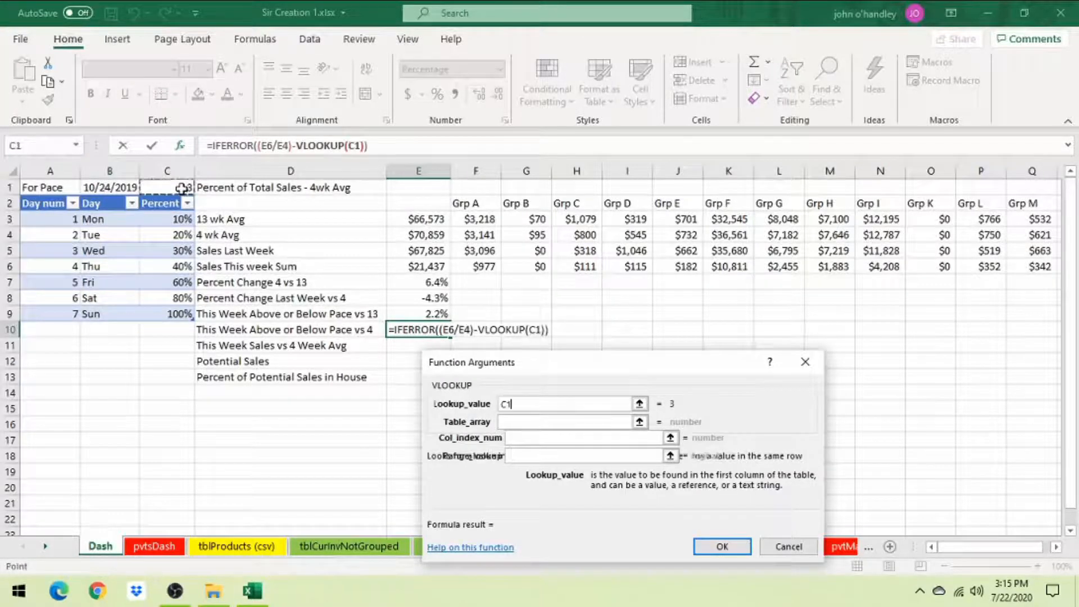
pyautogui.click(513, 422)
pyautogui.write('tbl')
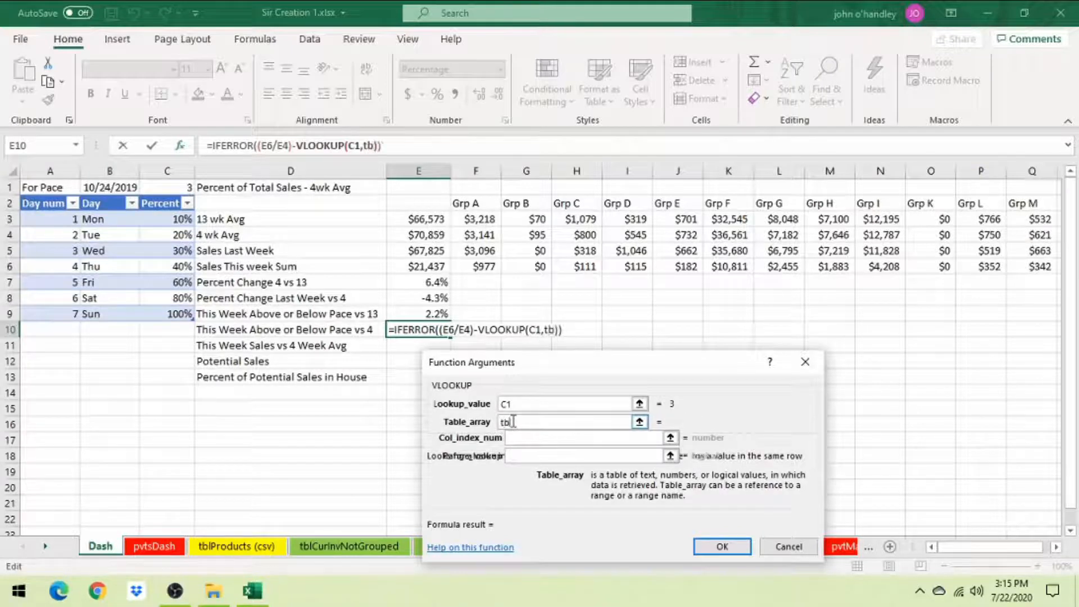
pyautogui.write('Pace')
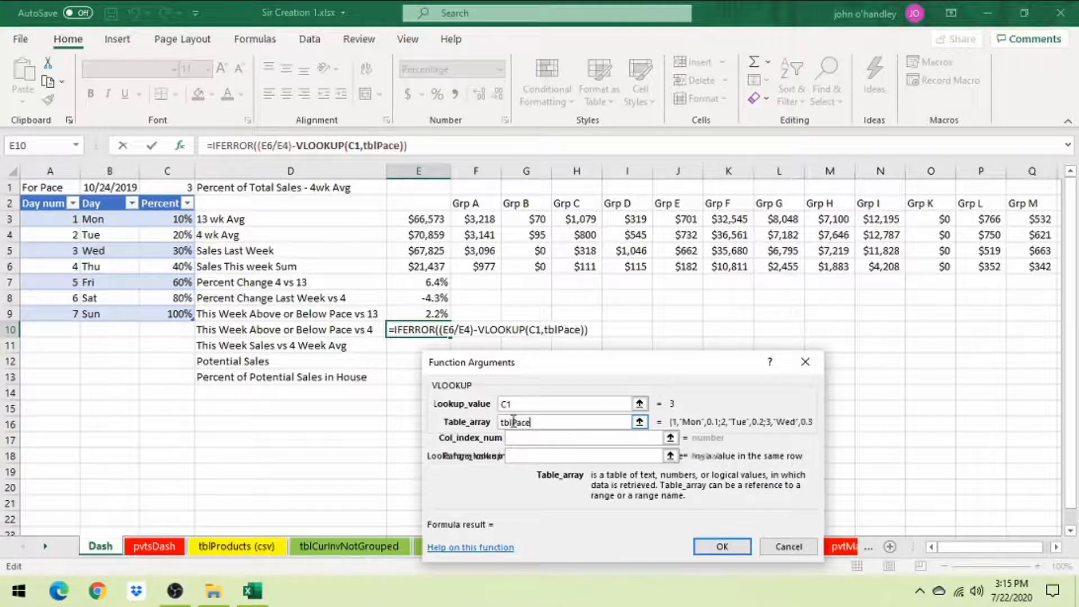
pyautogui.click(589, 437)
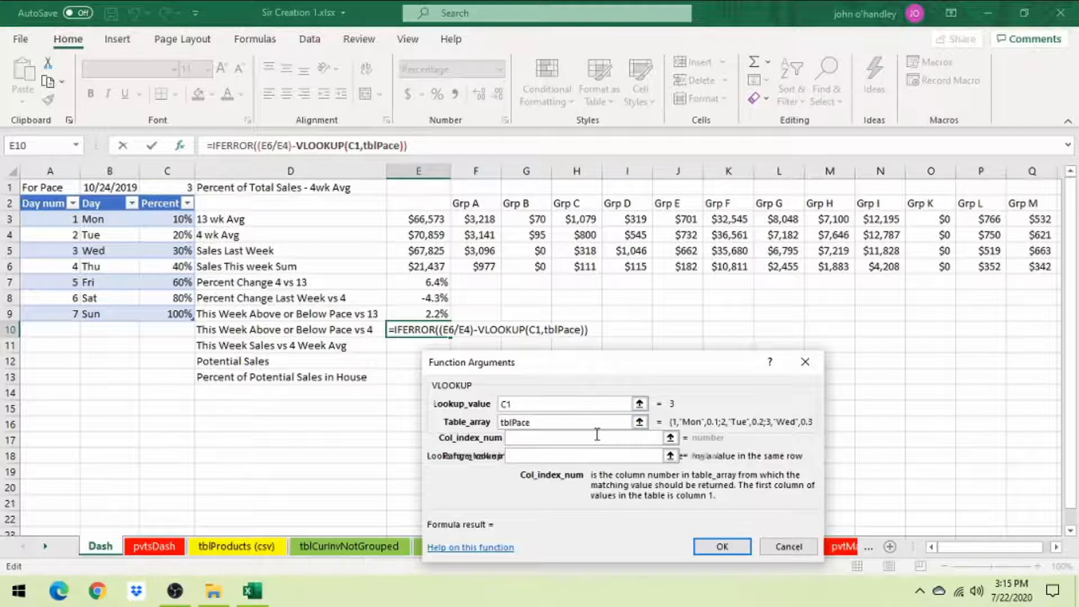
pyautogui.write('3')
pyautogui.press('Tab')
pyautogui.write('false')
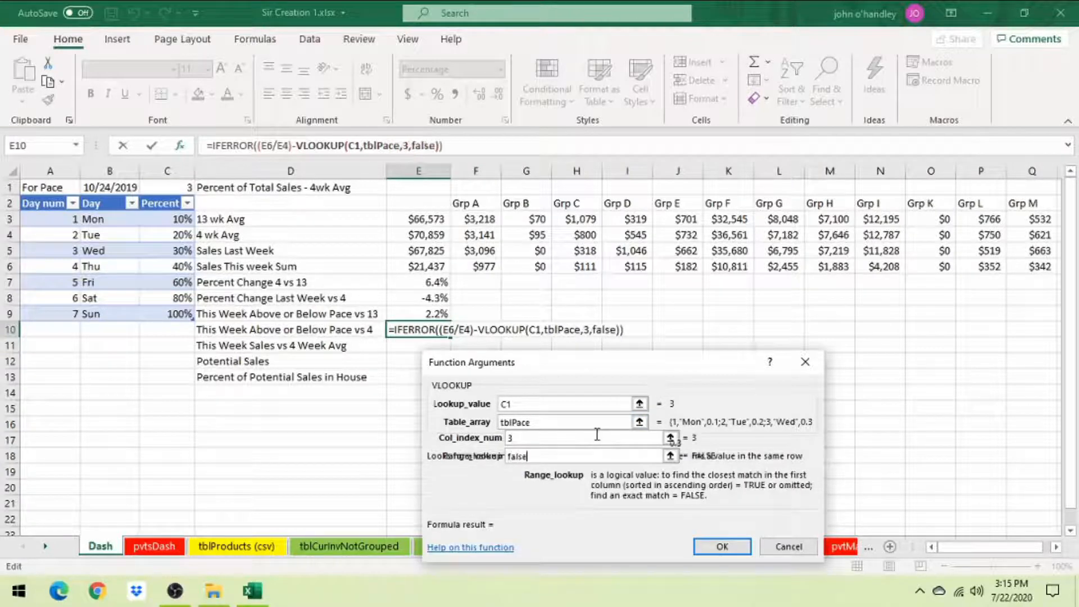
# Return to E10's outer IFERROR arguments, set the value if error to 0 and enter the formula.
pyautogui.click(234, 145)
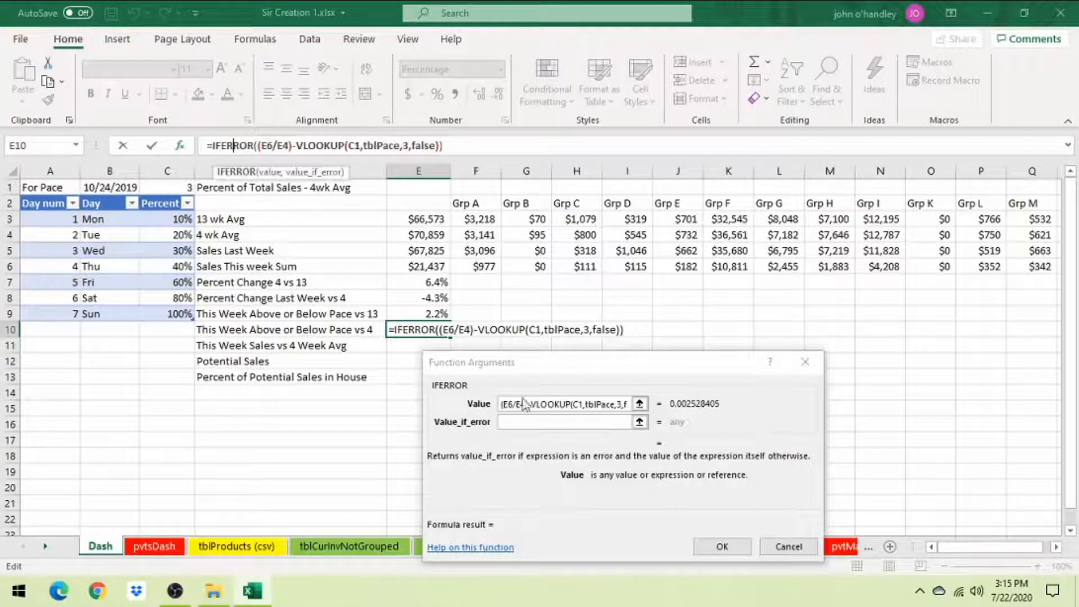
pyautogui.click(531, 423)
pyautogui.write('0')
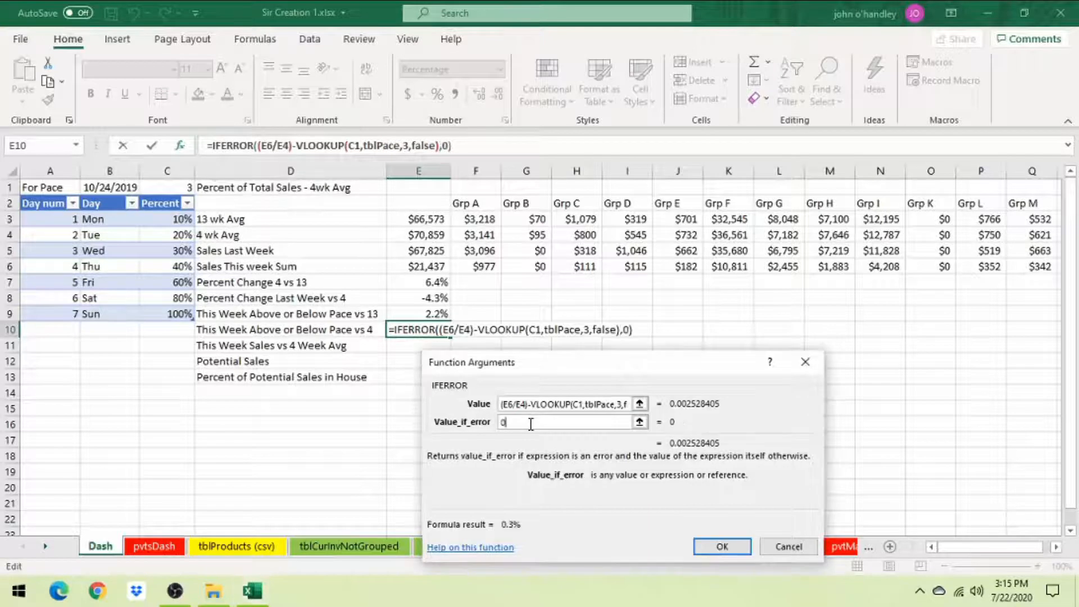
pyautogui.press('Return')
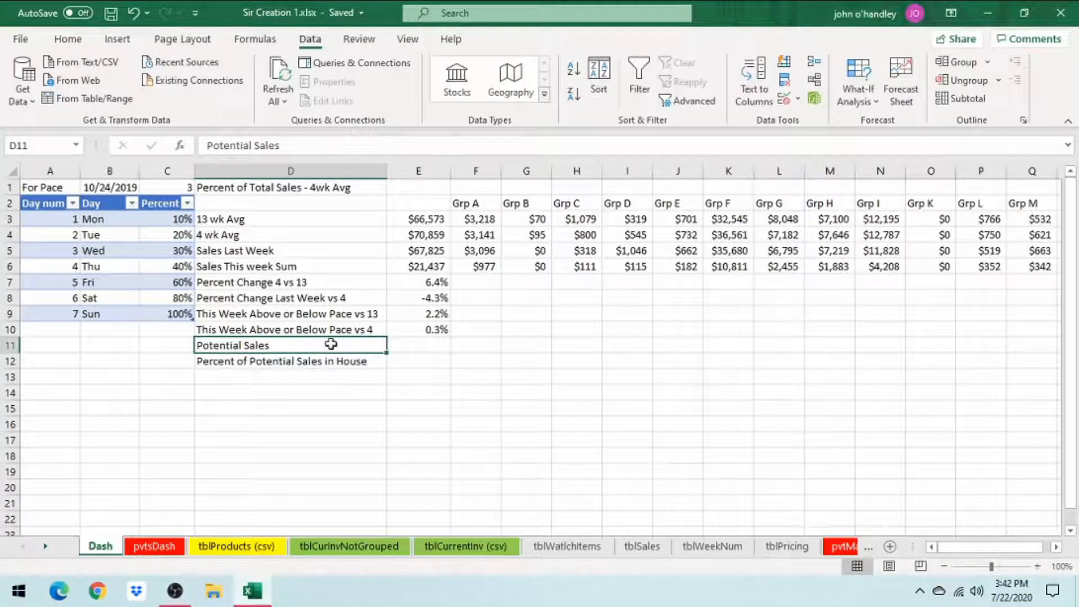
# Create a PivotTable from tblCurrentInv on the existing pvtsDash worksheet at cell P1.
pyautogui.click(412, 345)
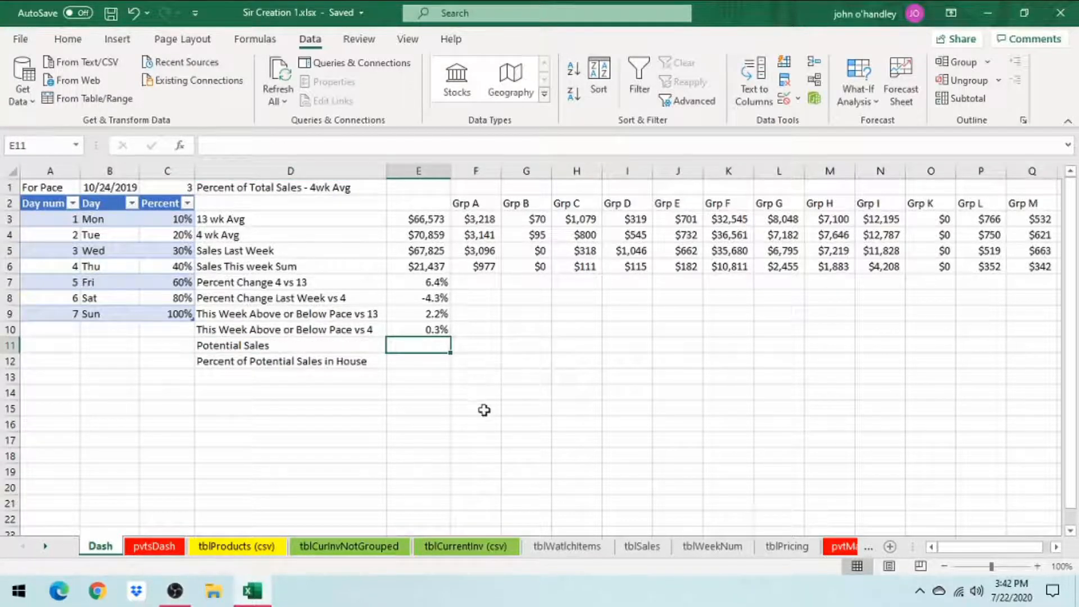
pyautogui.click(487, 547)
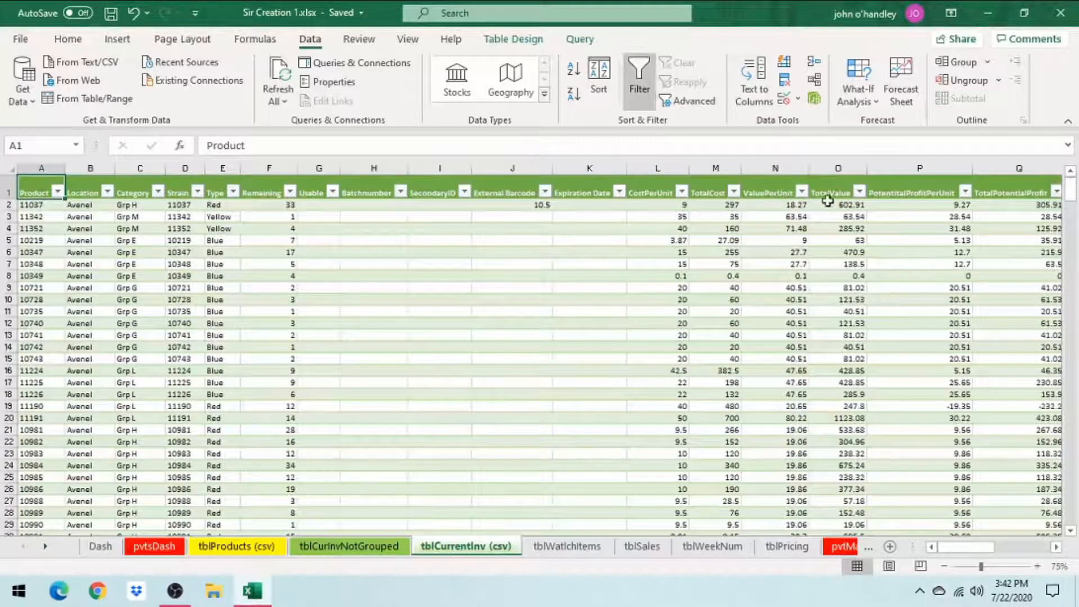
pyautogui.click(877, 186)
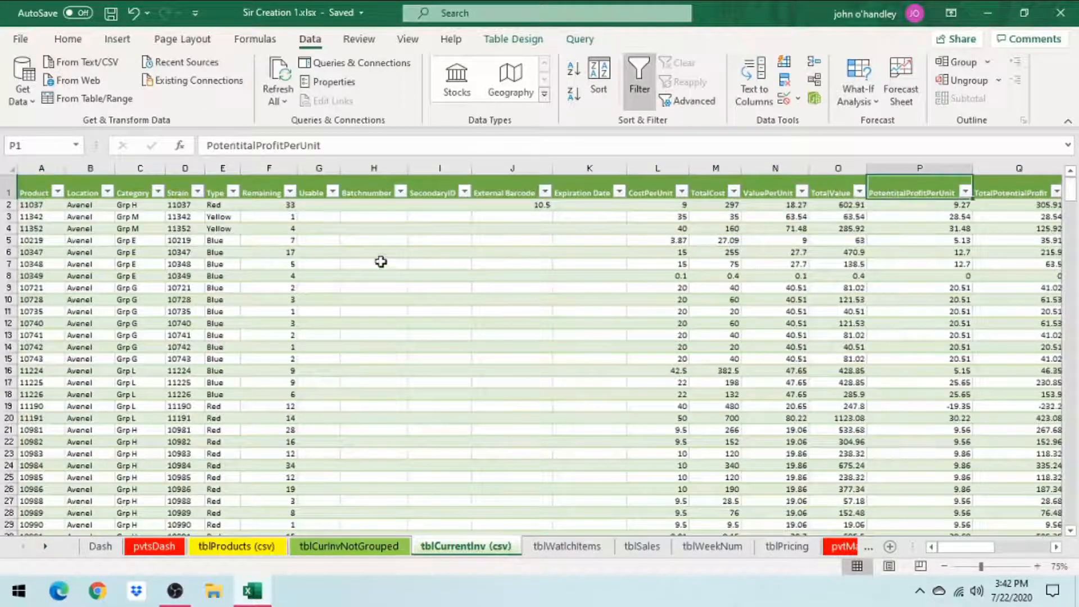
pyautogui.click(145, 203)
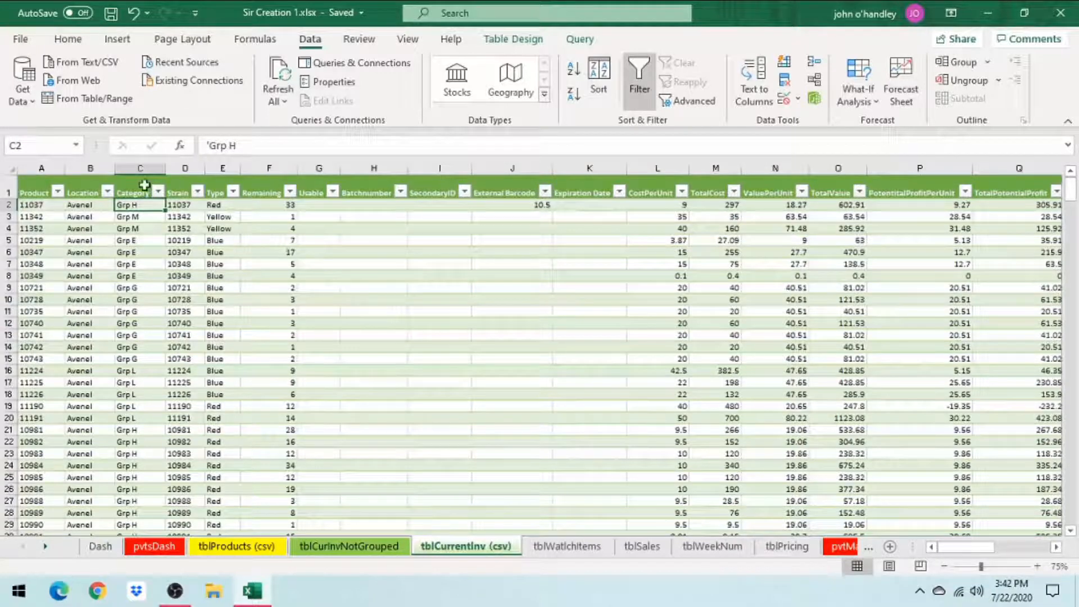
pyautogui.click(143, 190)
pyautogui.click(118, 39)
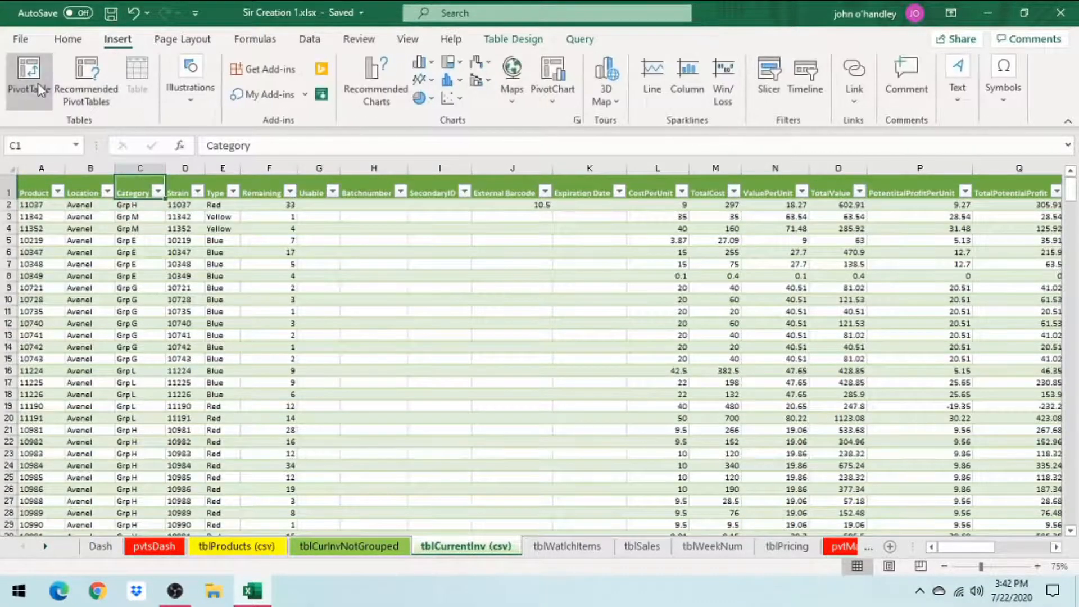
pyautogui.click(29, 73)
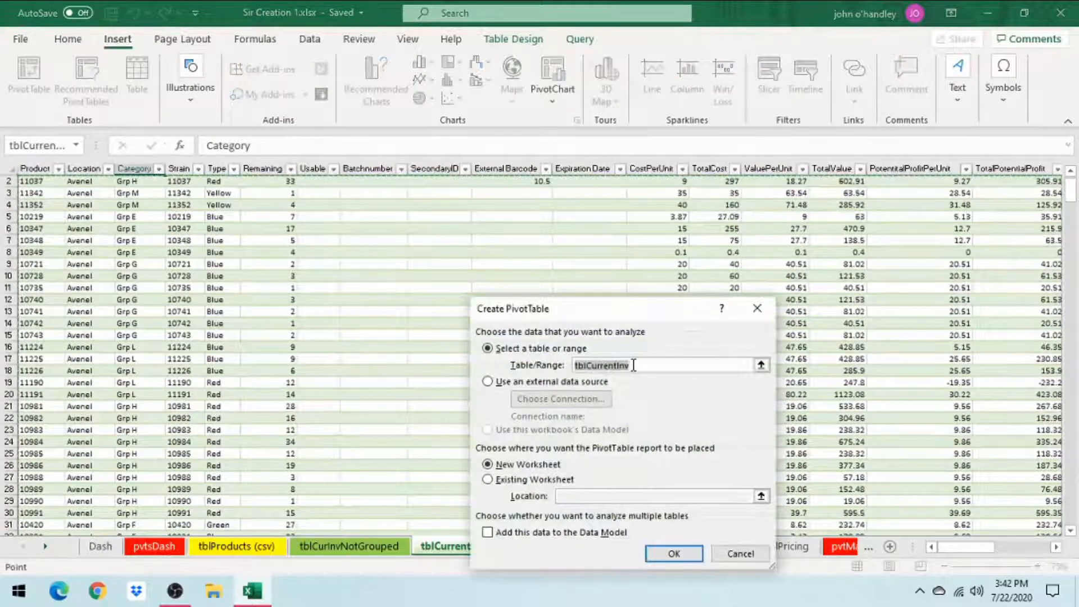
pyautogui.click(522, 480)
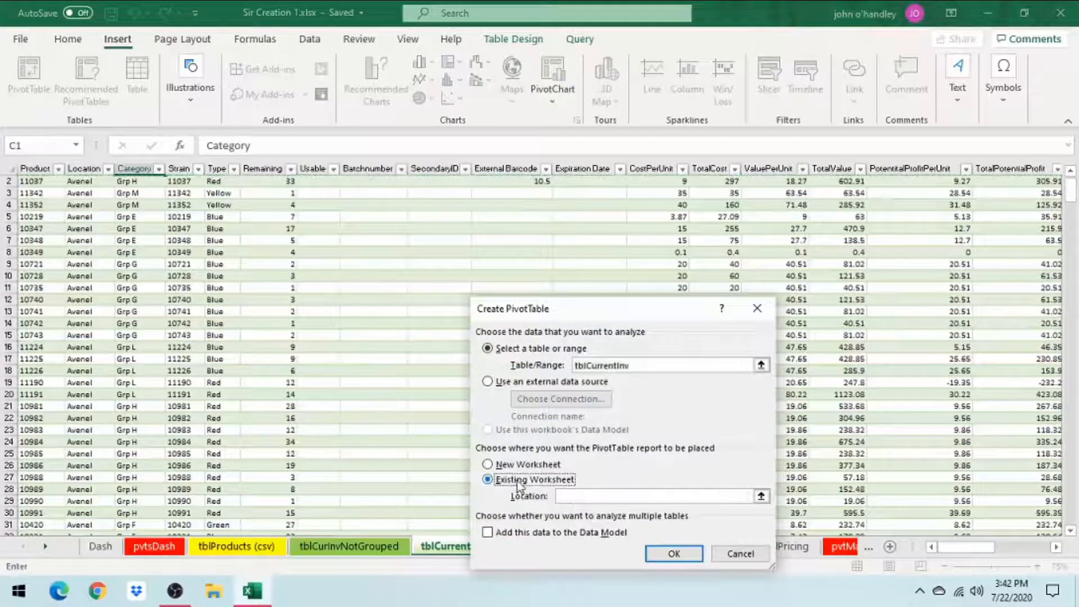
pyautogui.click(160, 548)
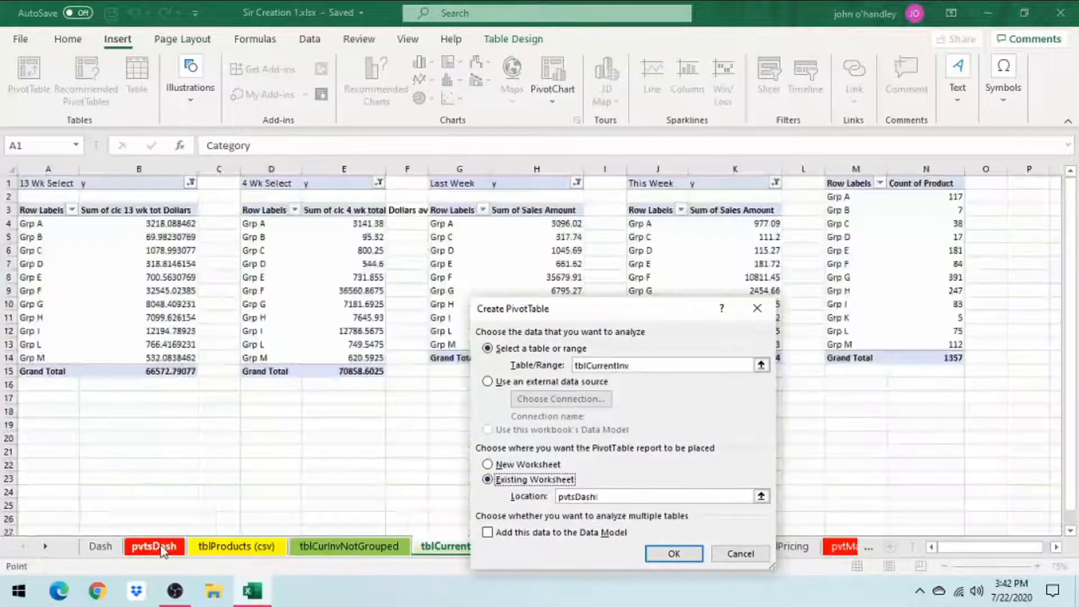
pyautogui.click(1029, 186)
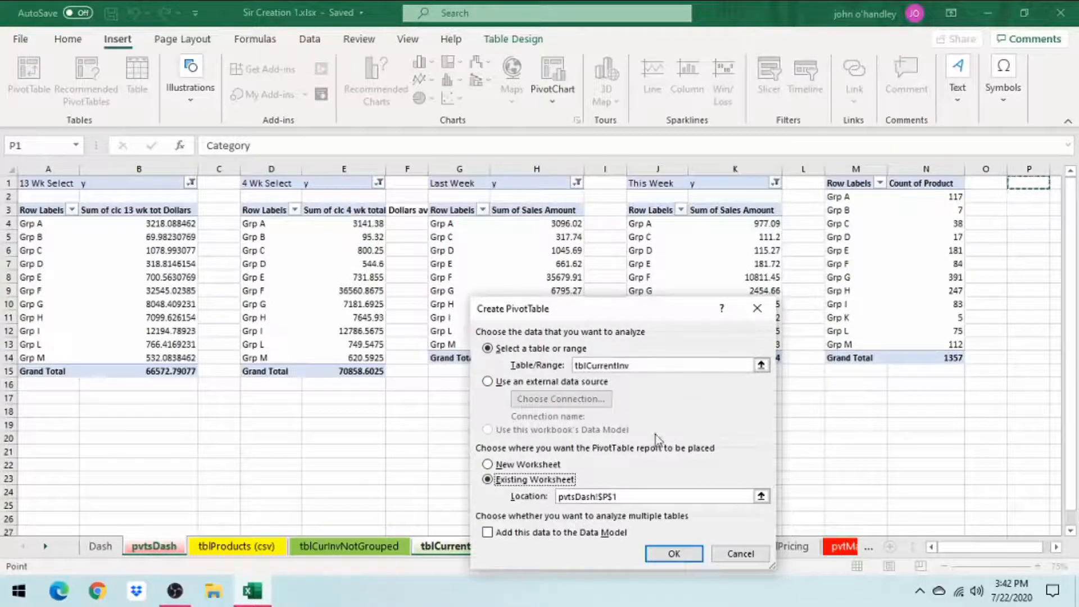
pyautogui.click(677, 554)
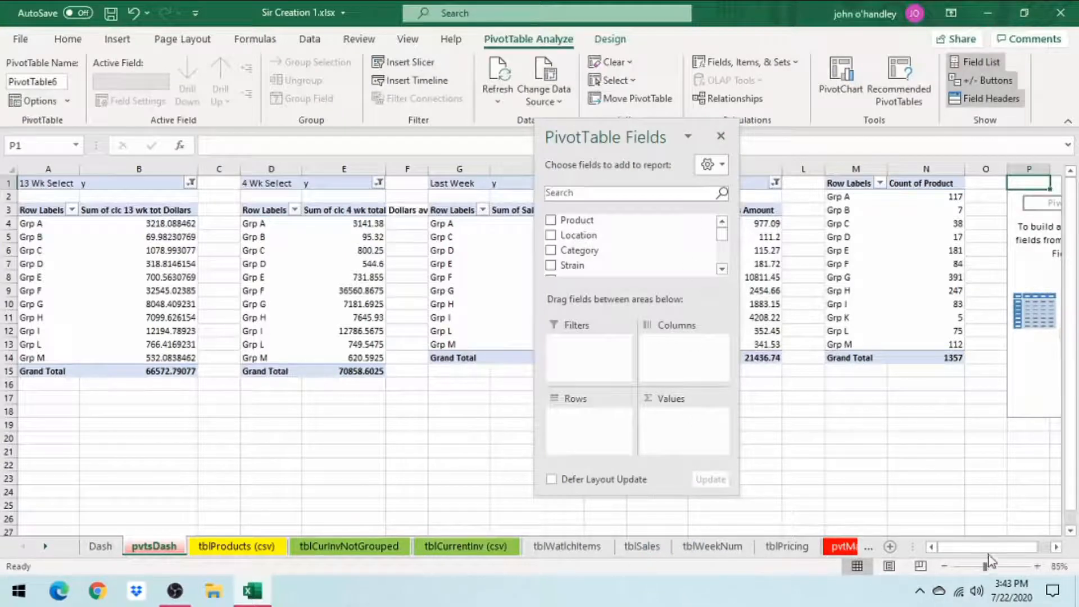
# Add the Category field to the new PivotTable's rows.
pyautogui.moveTo(991, 553); pyautogui.dragTo(1024, 558)
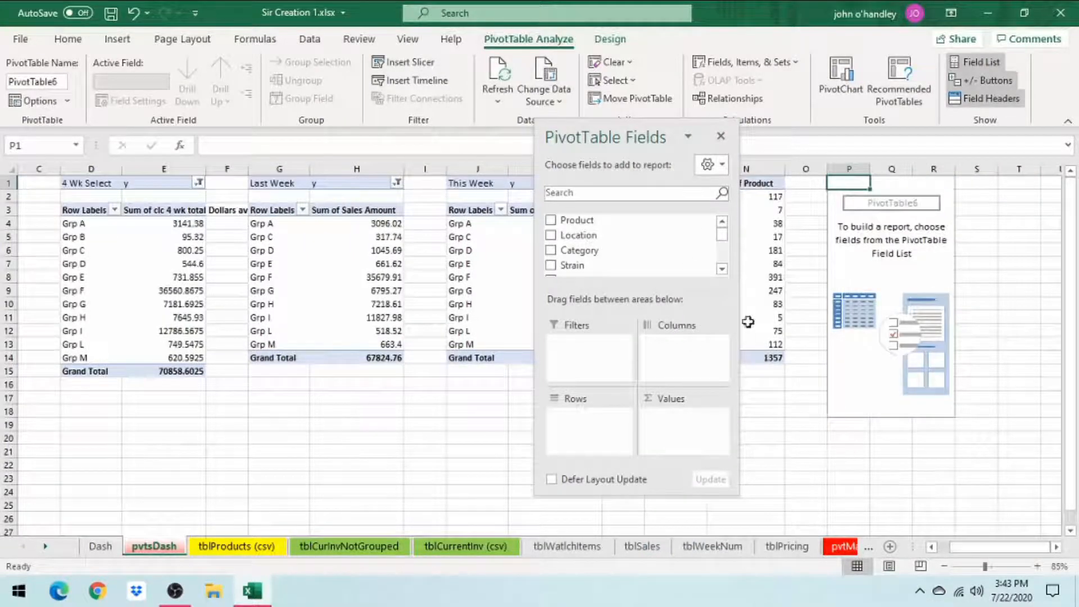
pyautogui.moveTo(723, 234); pyautogui.dragTo(724, 233)
pyautogui.moveTo(579, 250); pyautogui.dragTo(590, 427)
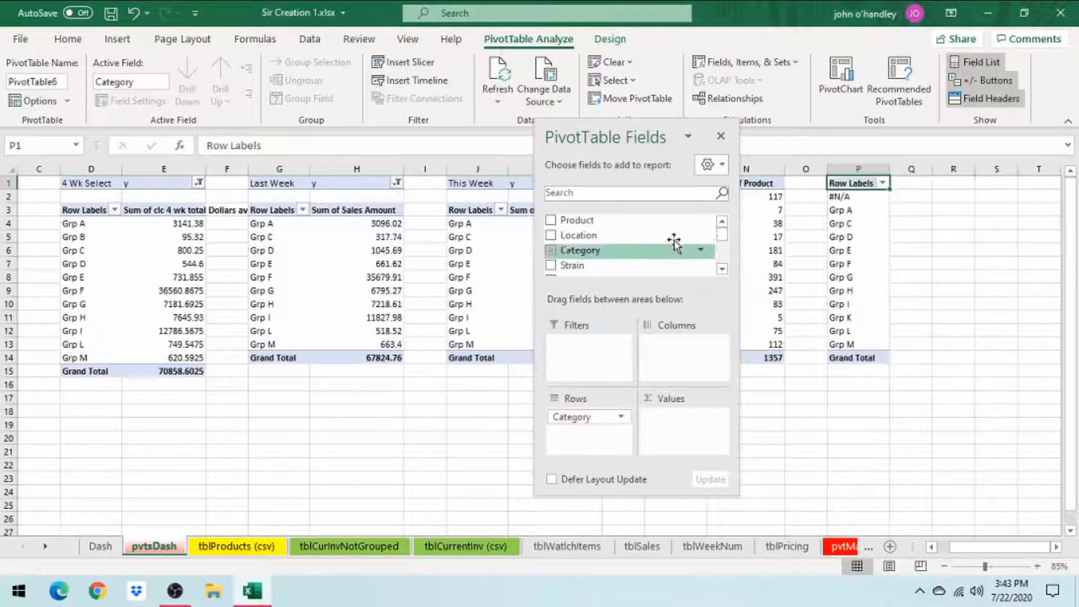
# Add TotalPotentialProfit to the values of the PivotTable at P1 and inspect its #N/A row and grand total.
pyautogui.click(722, 269)
pyautogui.click(722, 270)
pyautogui.click(722, 270)
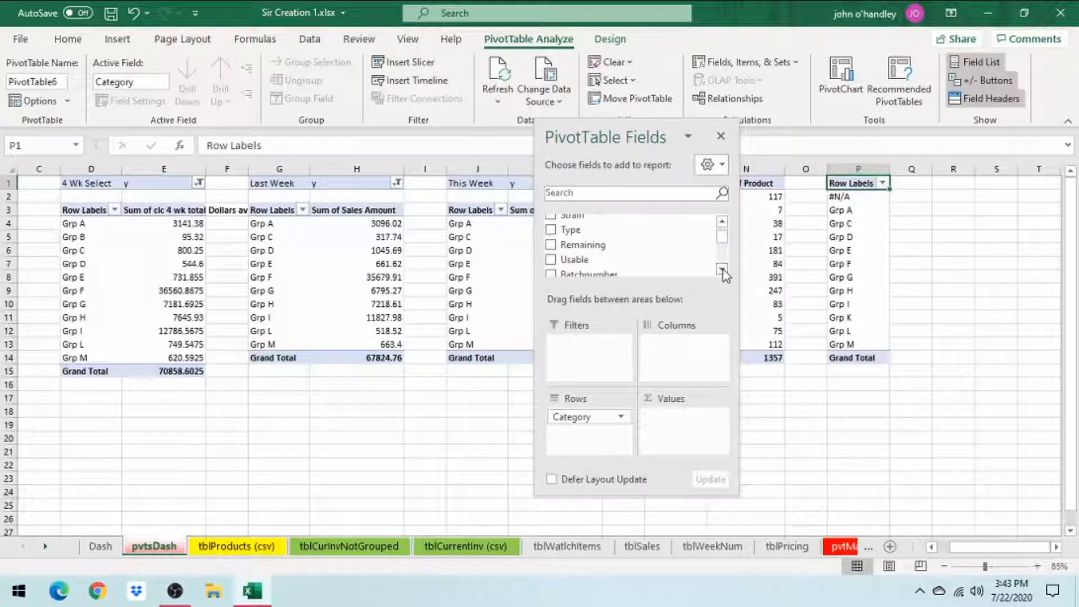
pyautogui.click(721, 269)
pyautogui.click(722, 269)
pyautogui.click(721, 269)
pyautogui.click(722, 269)
pyautogui.click(721, 269)
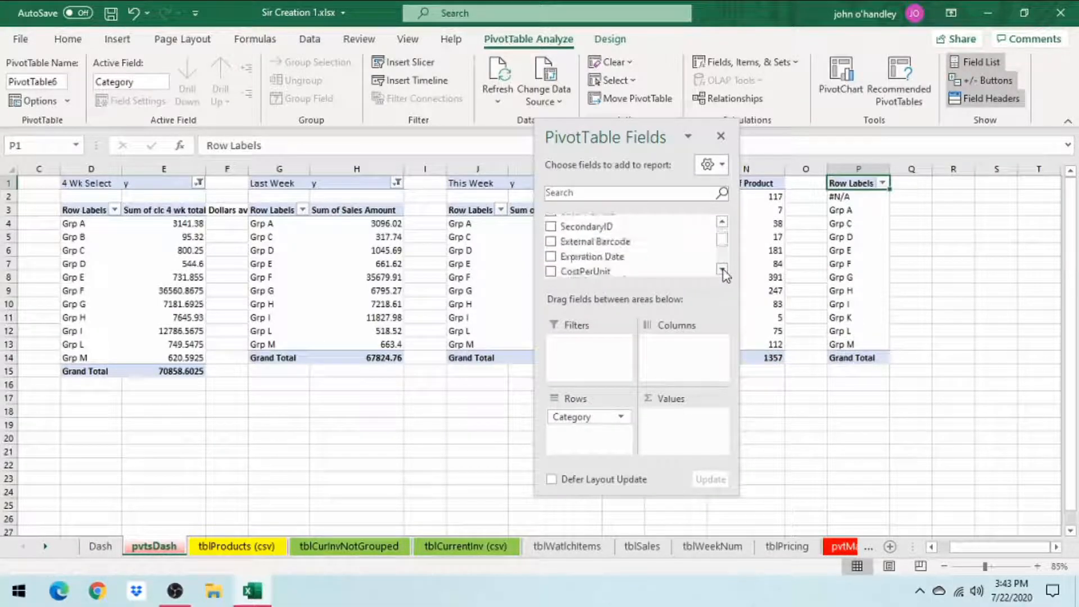
pyautogui.click(722, 269)
pyautogui.click(722, 269)
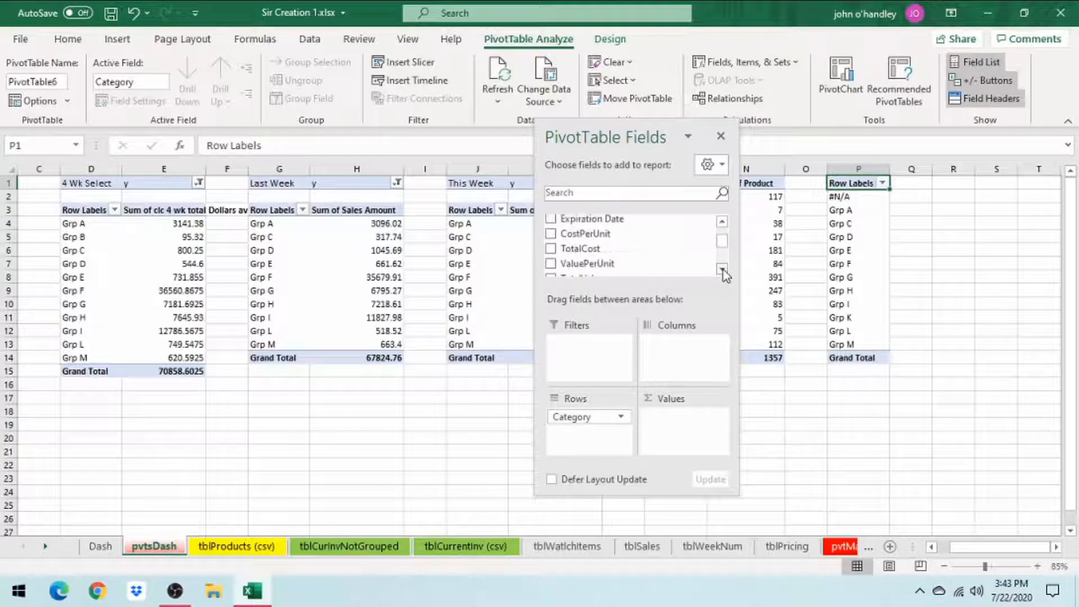
pyautogui.click(722, 269)
pyautogui.click(722, 269)
pyautogui.click(722, 269)
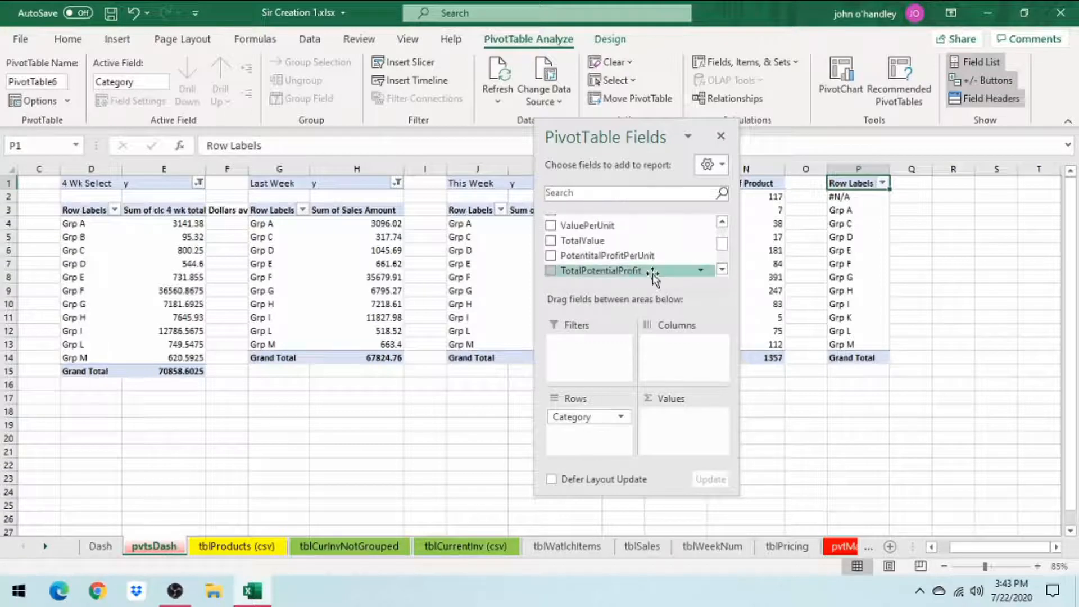
pyautogui.moveTo(607, 274); pyautogui.dragTo(686, 418)
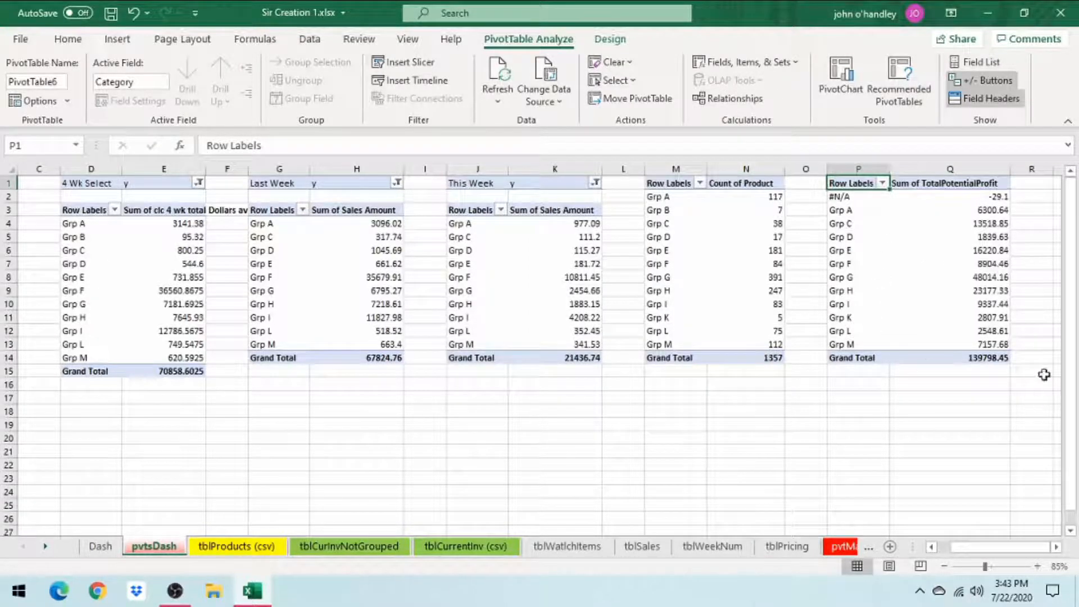
pyautogui.click(871, 197)
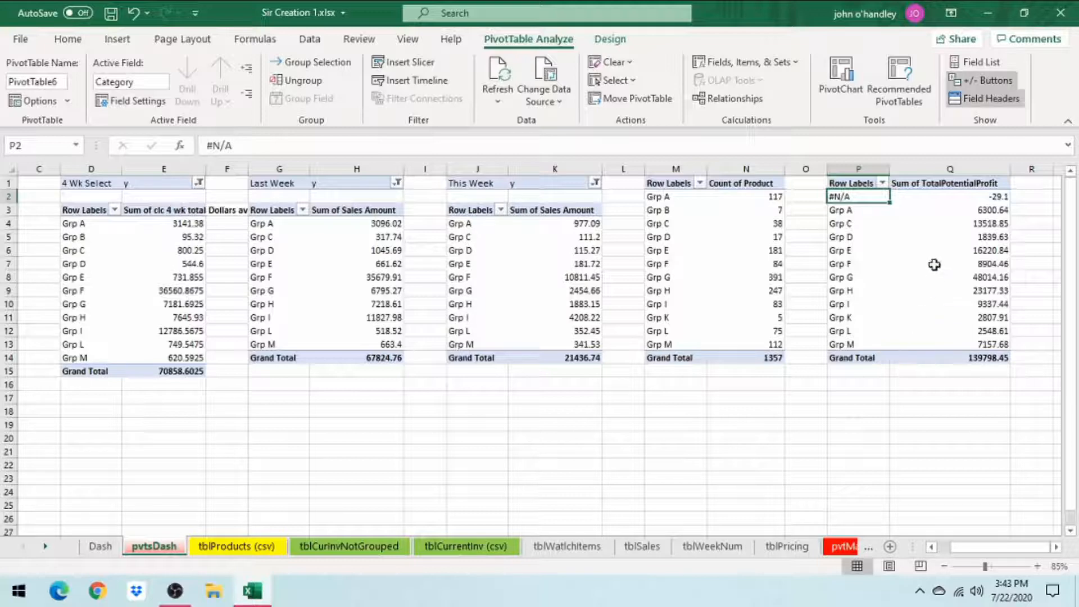
pyautogui.click(973, 358)
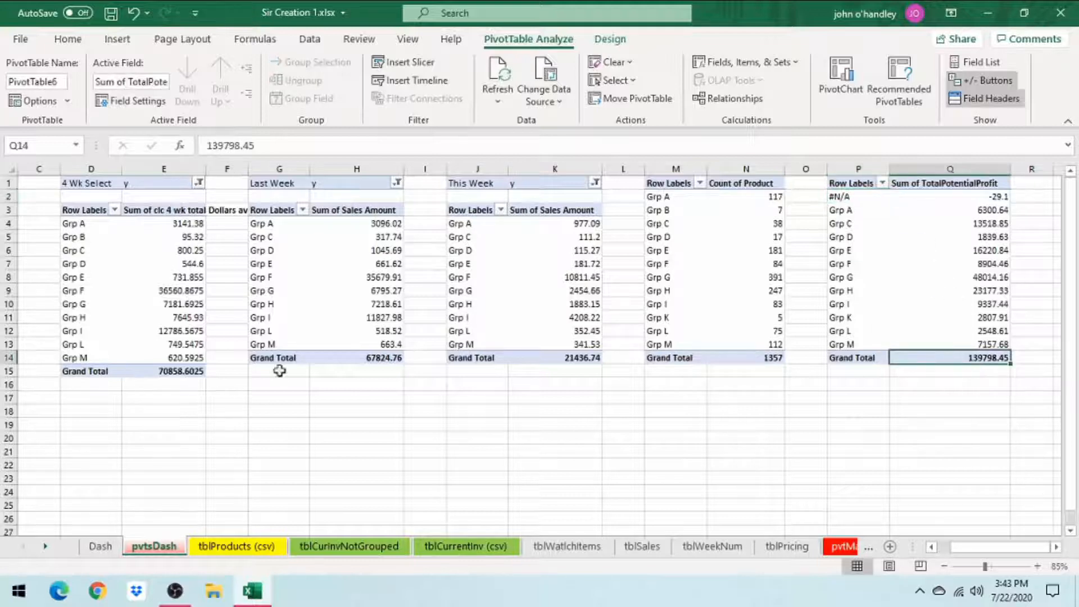
# In Dash E11, enter an IFERROR formula returning the grand total of TotalPotentialProfit from the pvtsDash PivotTable, with 0 if error.
pyautogui.click(100, 546)
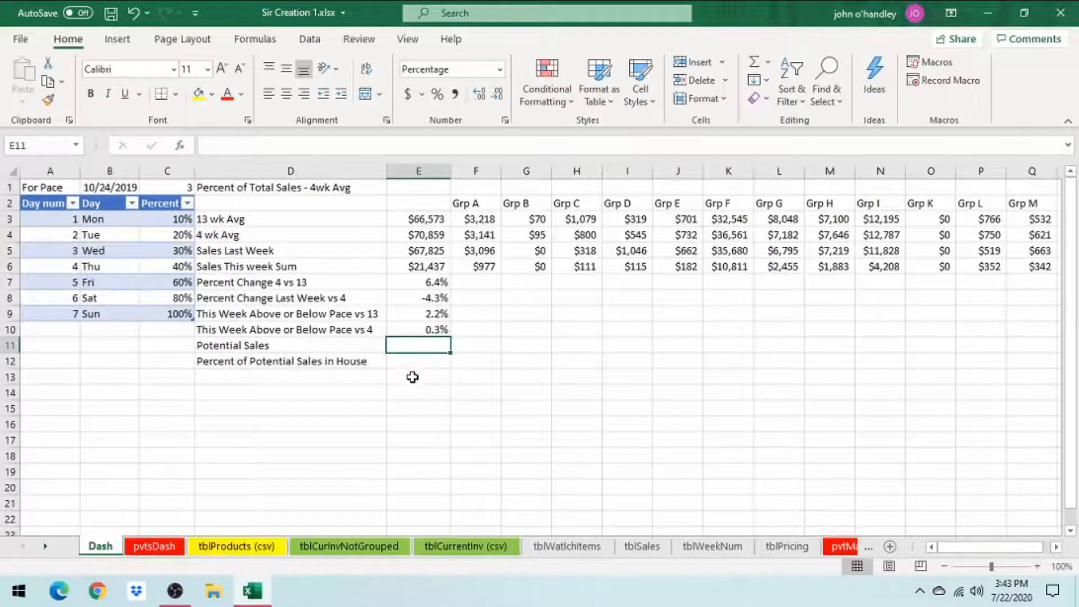
pyautogui.write('=')
pyautogui.click(76, 145)
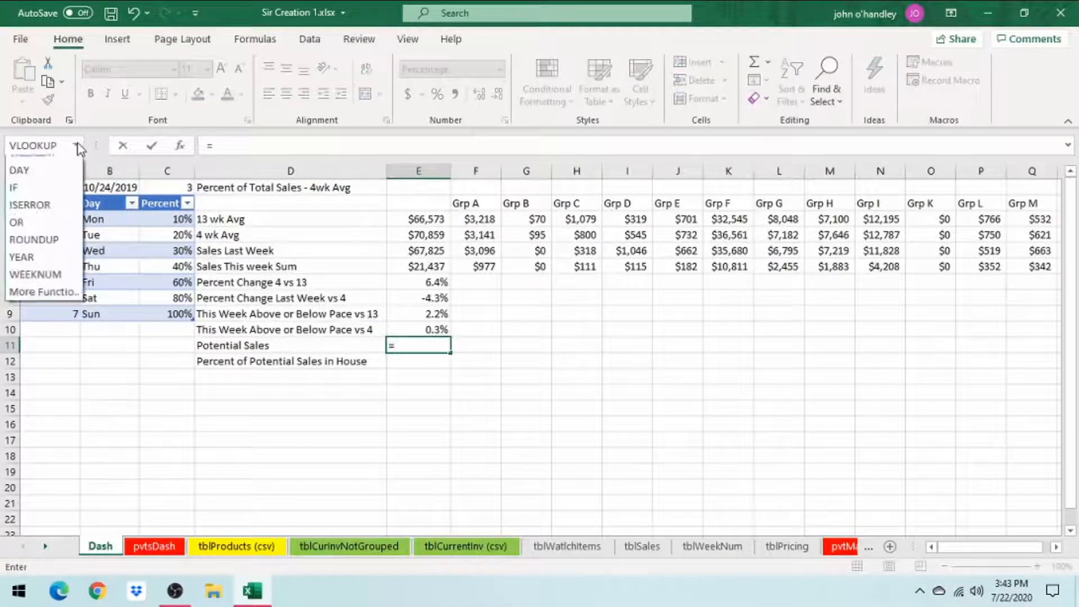
pyautogui.click(47, 181)
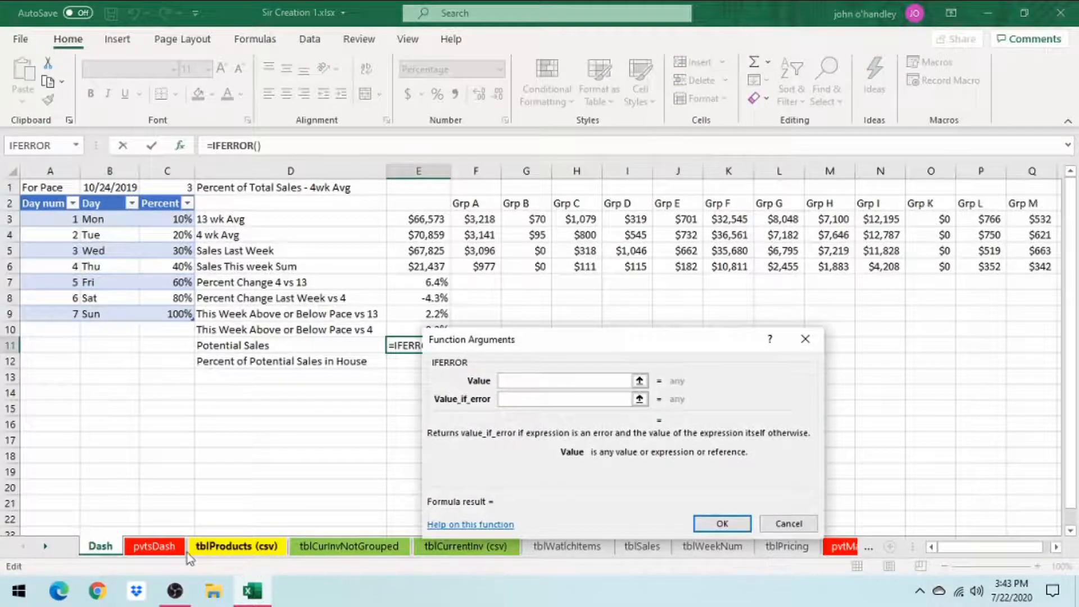
pyautogui.click(149, 549)
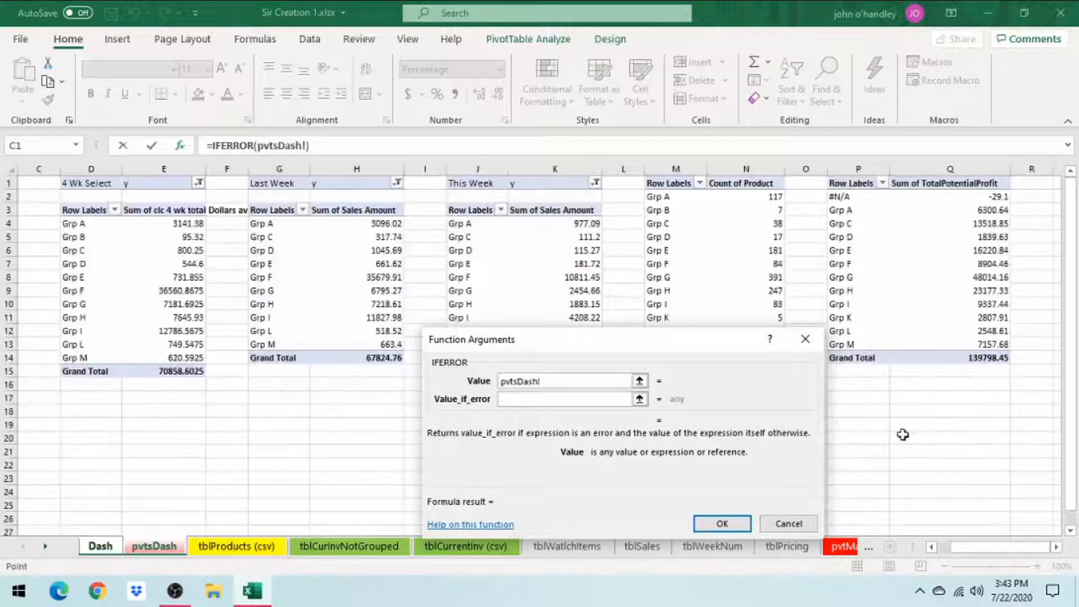
pyautogui.click(972, 358)
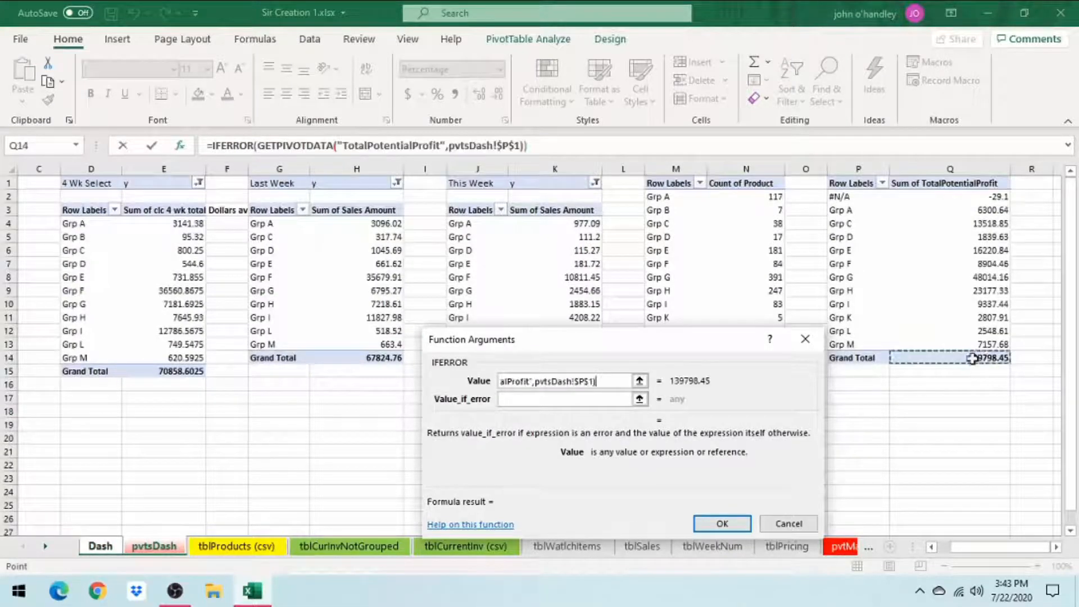
pyautogui.click(554, 399)
pyautogui.write('0')
pyautogui.click(722, 523)
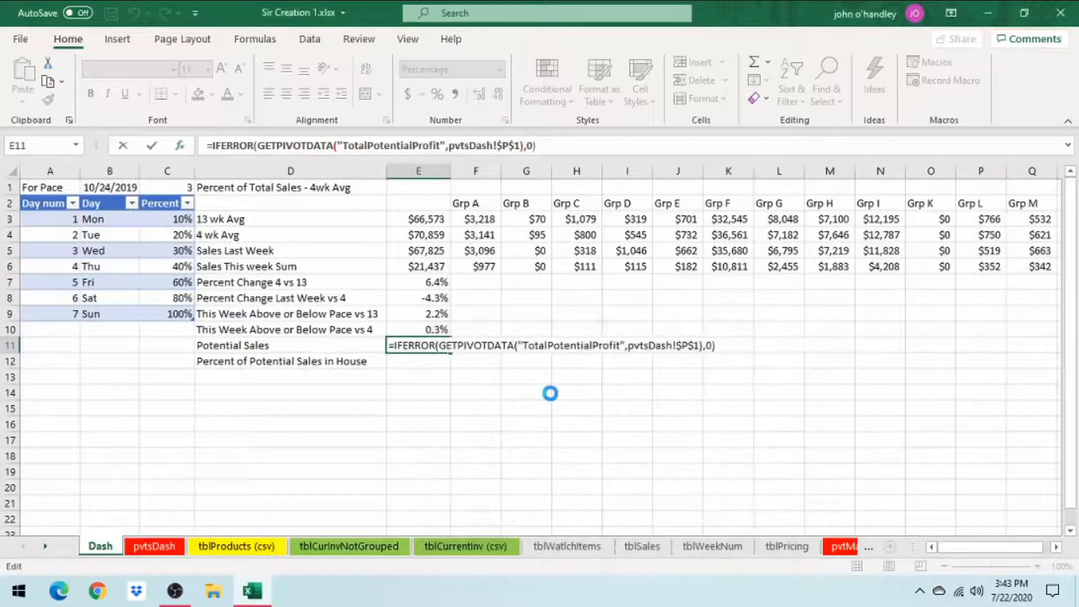
# Autofit column E and format E11 as Currency with 0 decimal places.
pyautogui.doubleClick(451, 173)
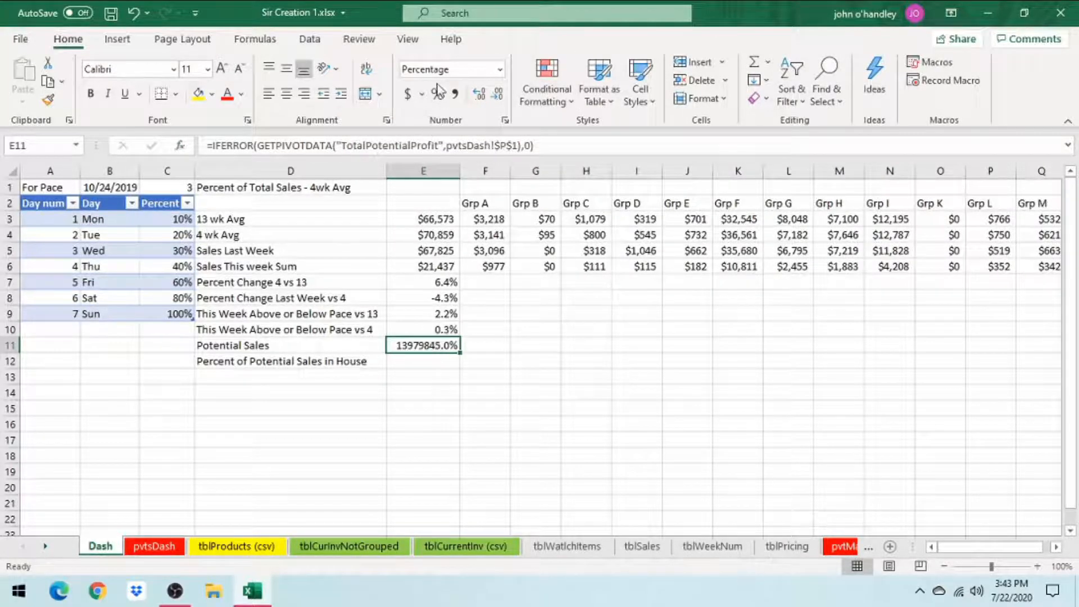
pyautogui.rightClick(433, 342)
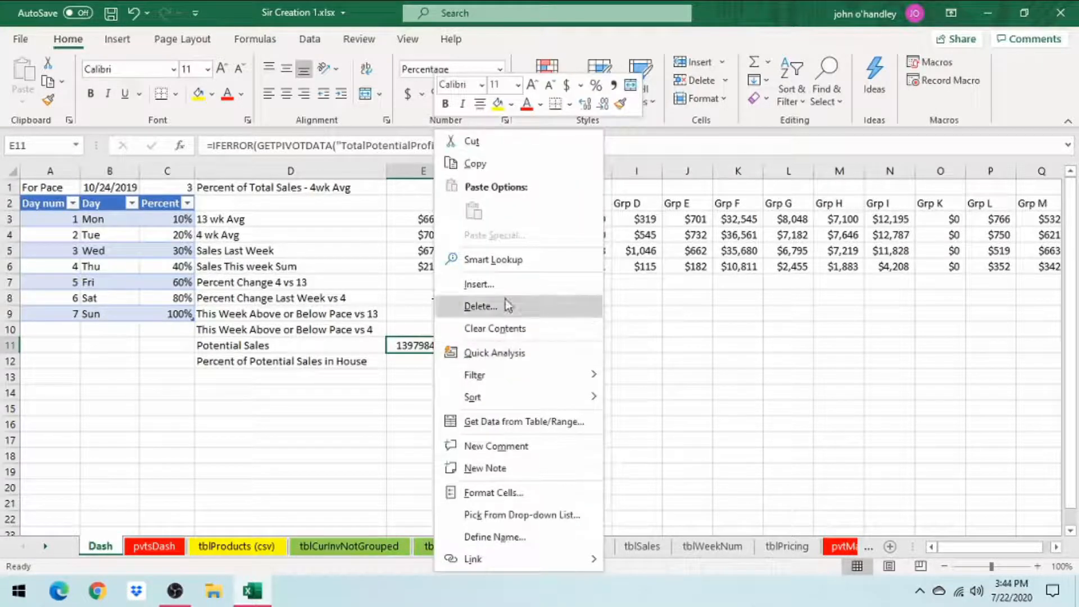
pyautogui.click(510, 489)
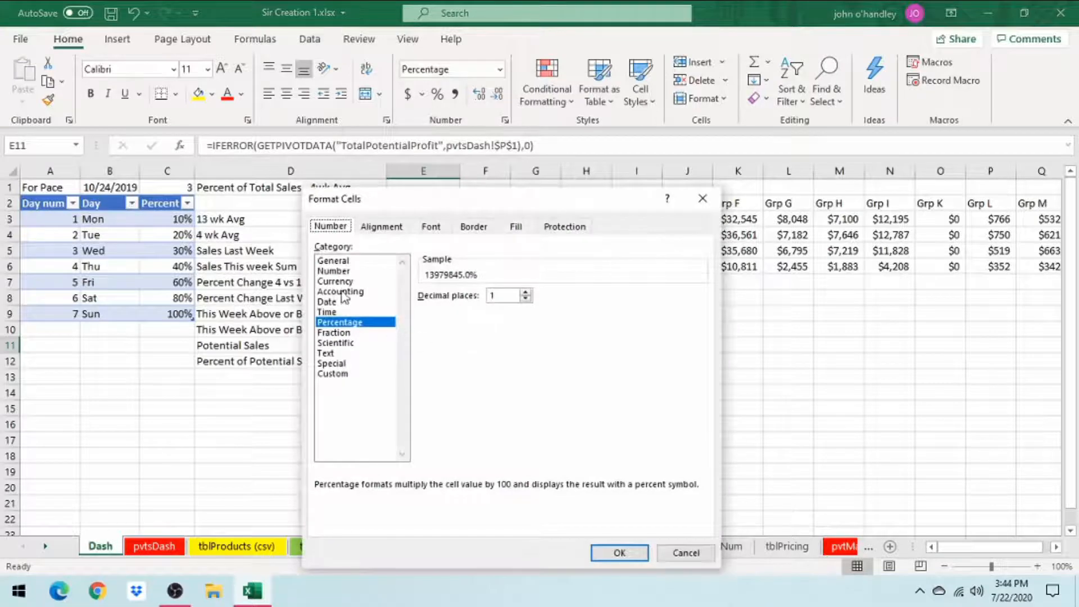
pyautogui.click(340, 281)
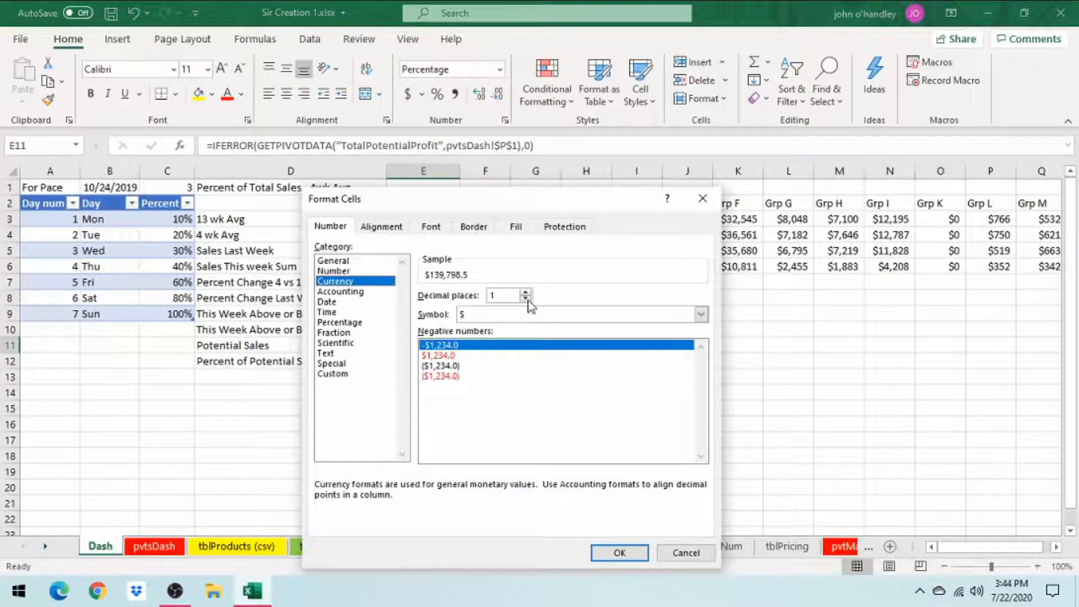
pyautogui.click(526, 298)
pyautogui.click(620, 552)
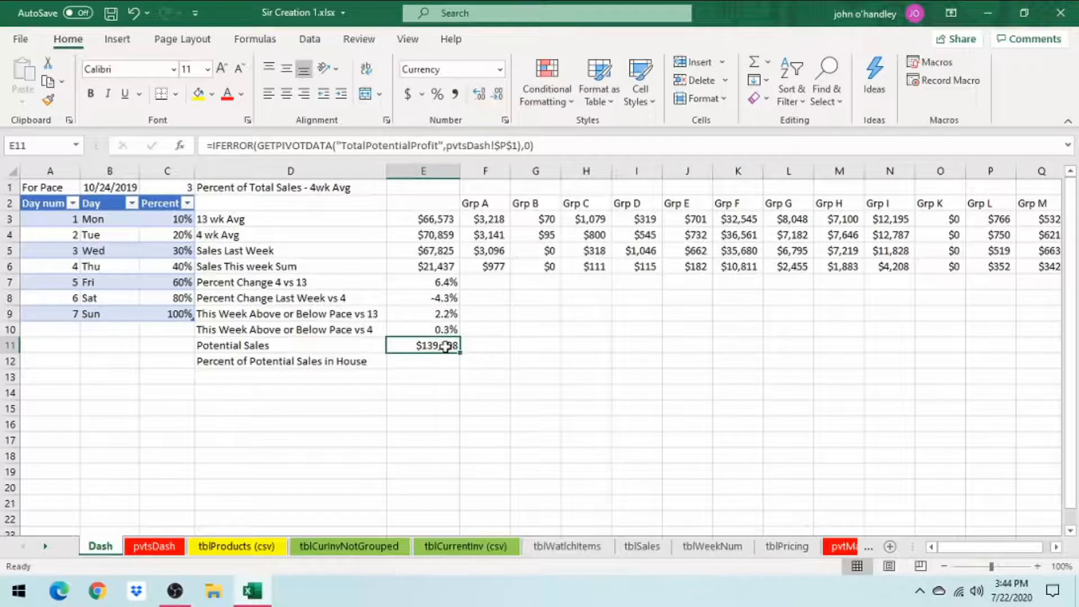
# In Dash F11, enter an IFERROR formula returning Grp A's TotalPotentialProfit from the pvtsDash PivotTable, with 0 if error, and fill it through Q11.
pyautogui.click(489, 345)
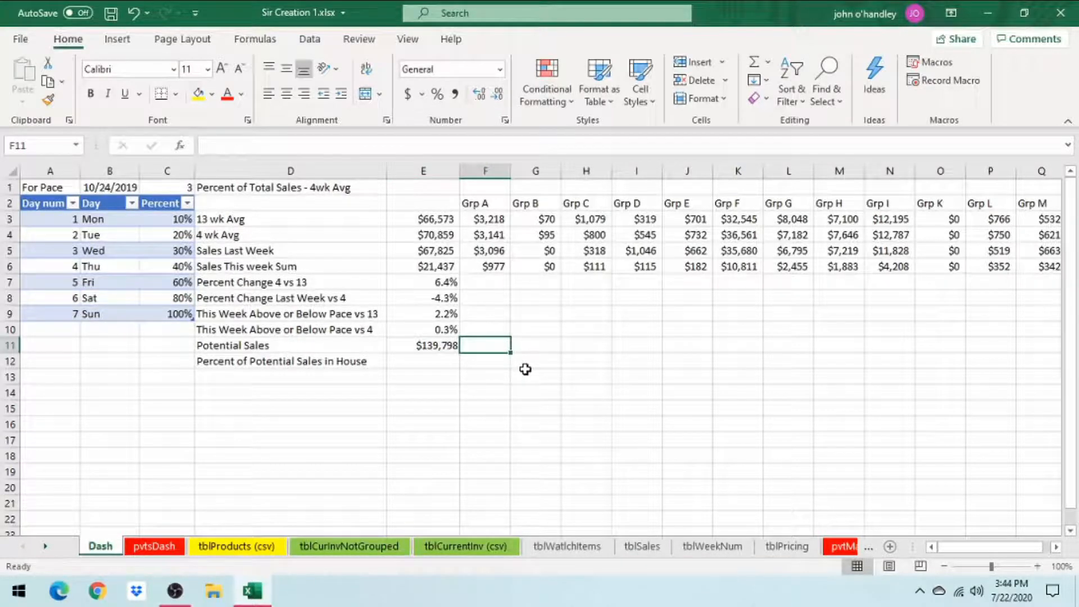
pyautogui.write('=')
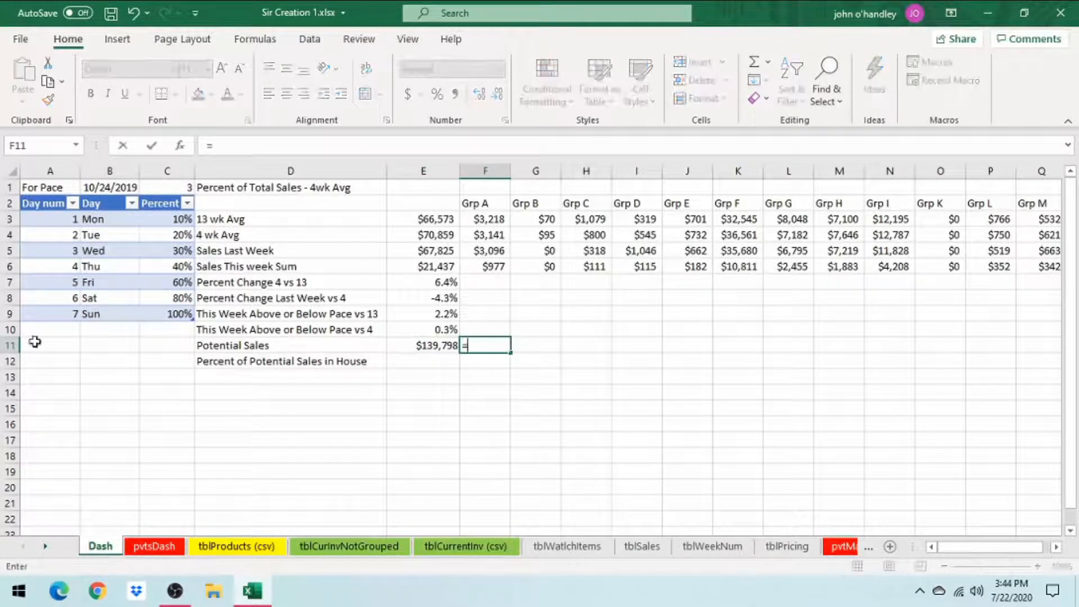
pyautogui.click(46, 147)
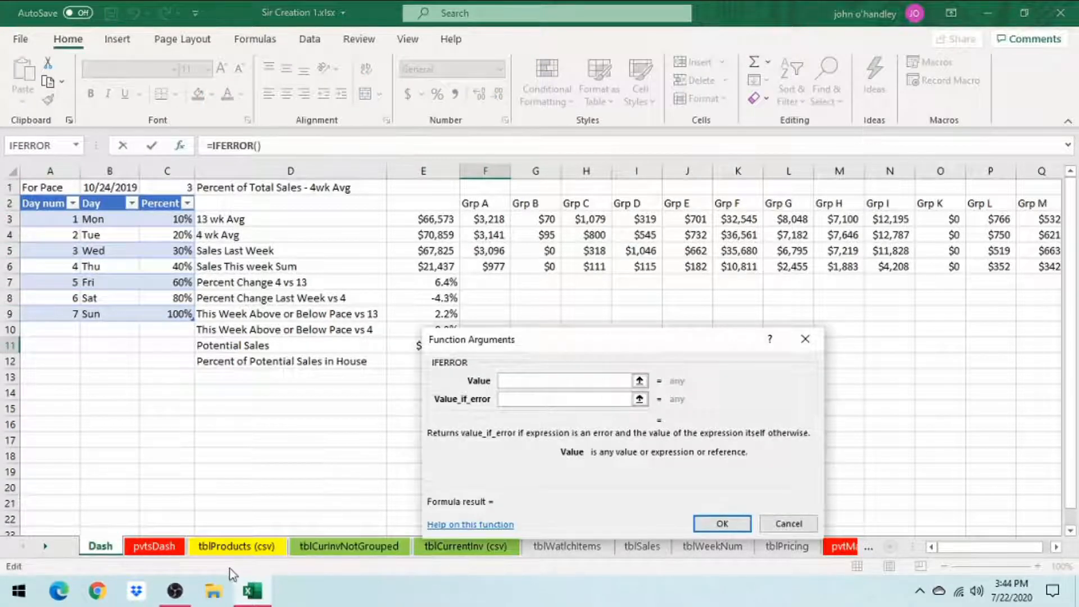
pyautogui.click(153, 546)
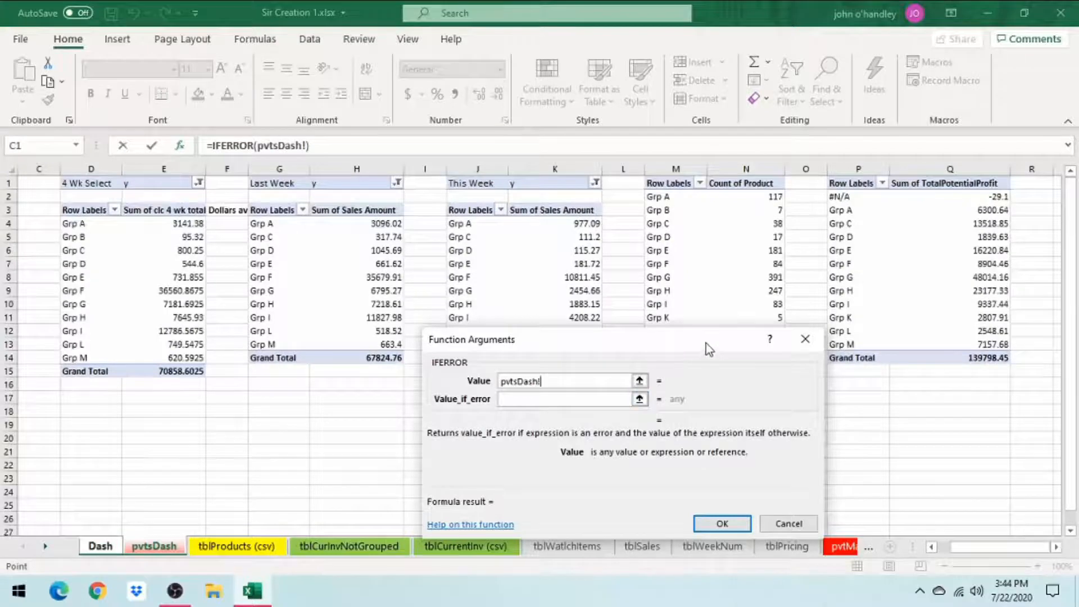
pyautogui.moveTo(709, 350); pyautogui.dragTo(608, 380)
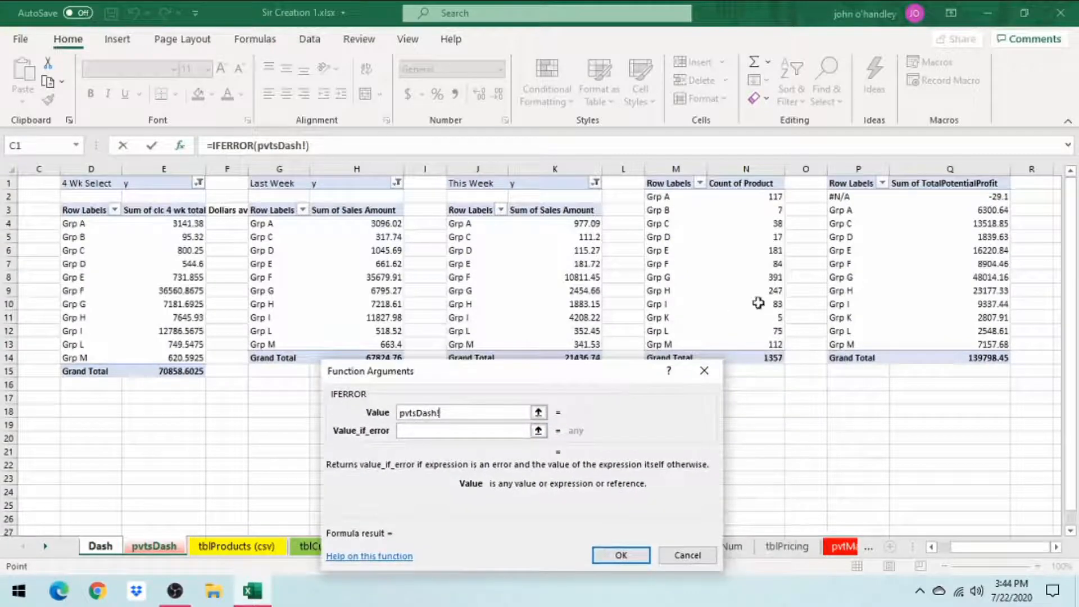
pyautogui.click(993, 209)
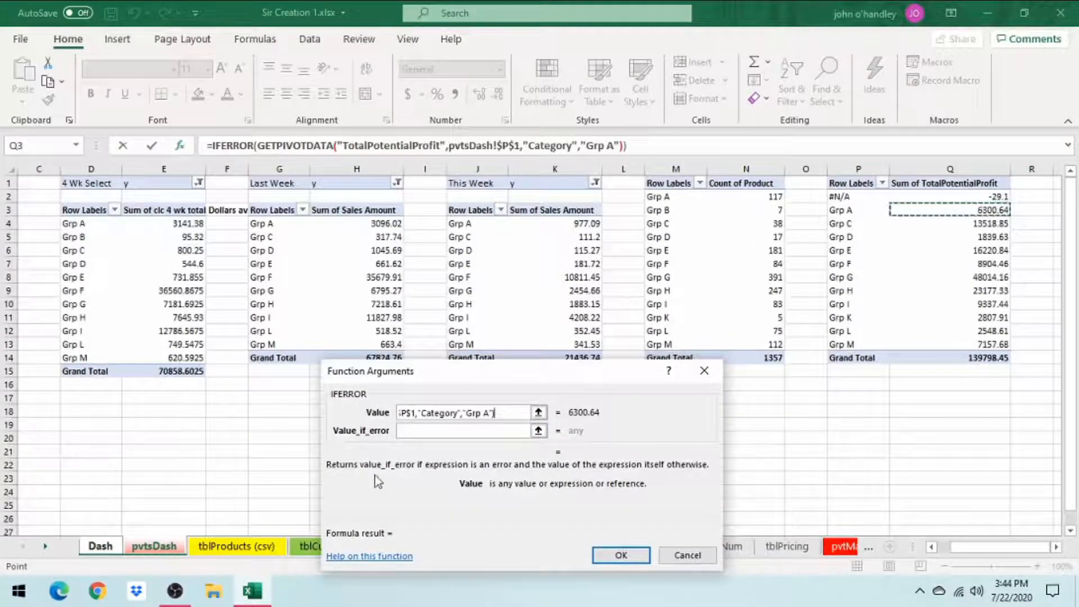
pyautogui.click(452, 431)
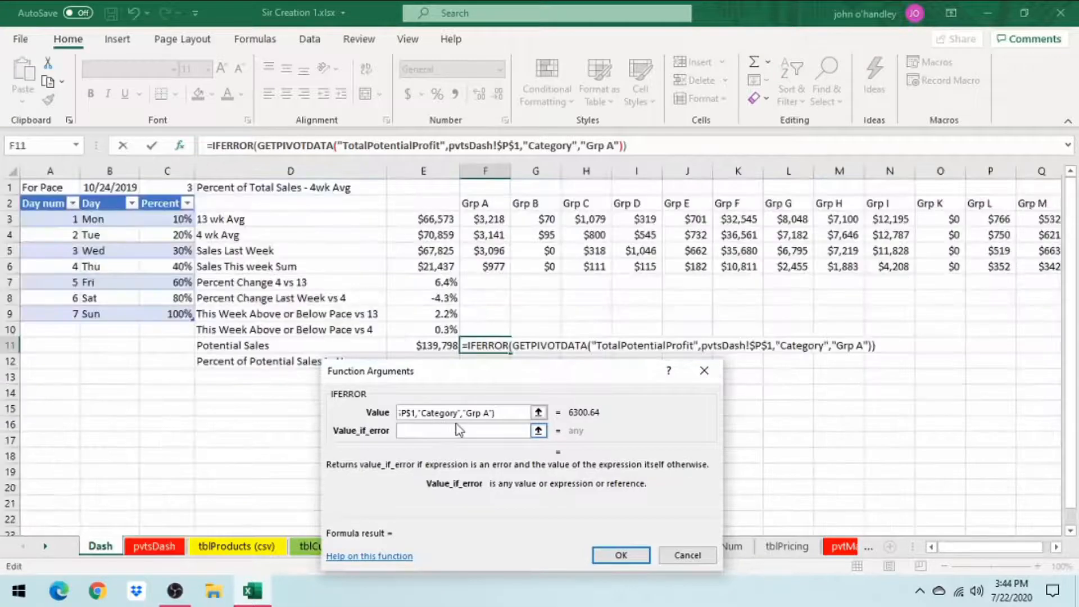
pyautogui.write('0')
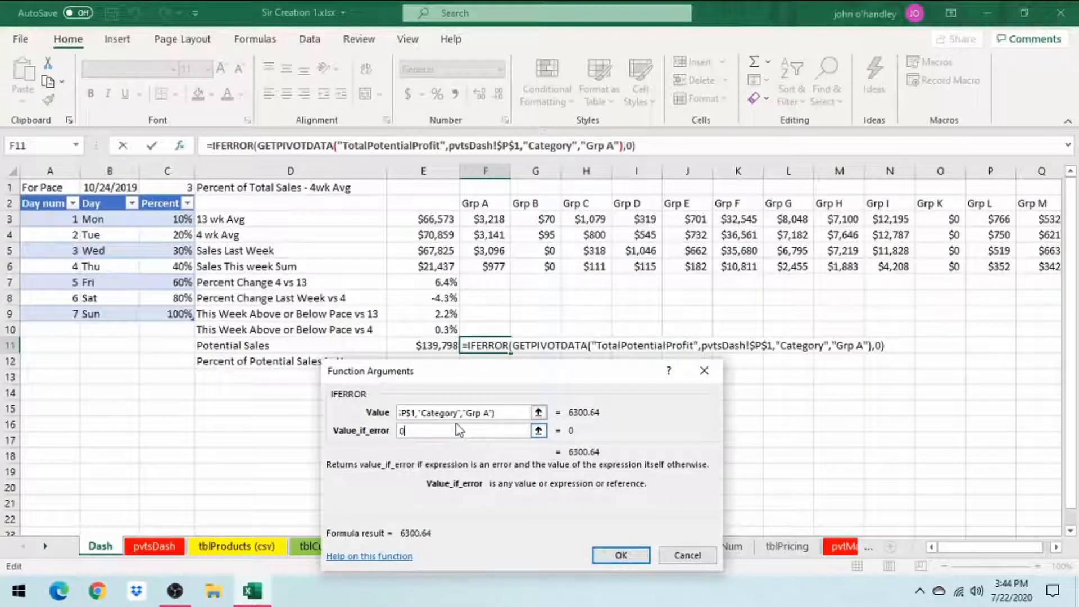
pyautogui.click(620, 554)
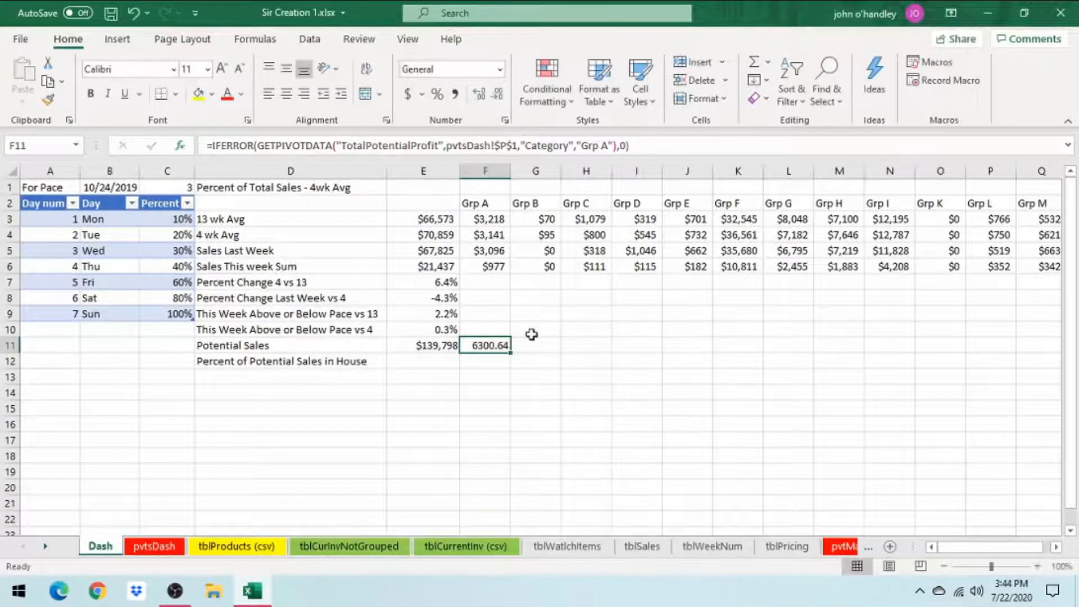
pyautogui.moveTo(511, 351); pyautogui.dragTo(998, 374)
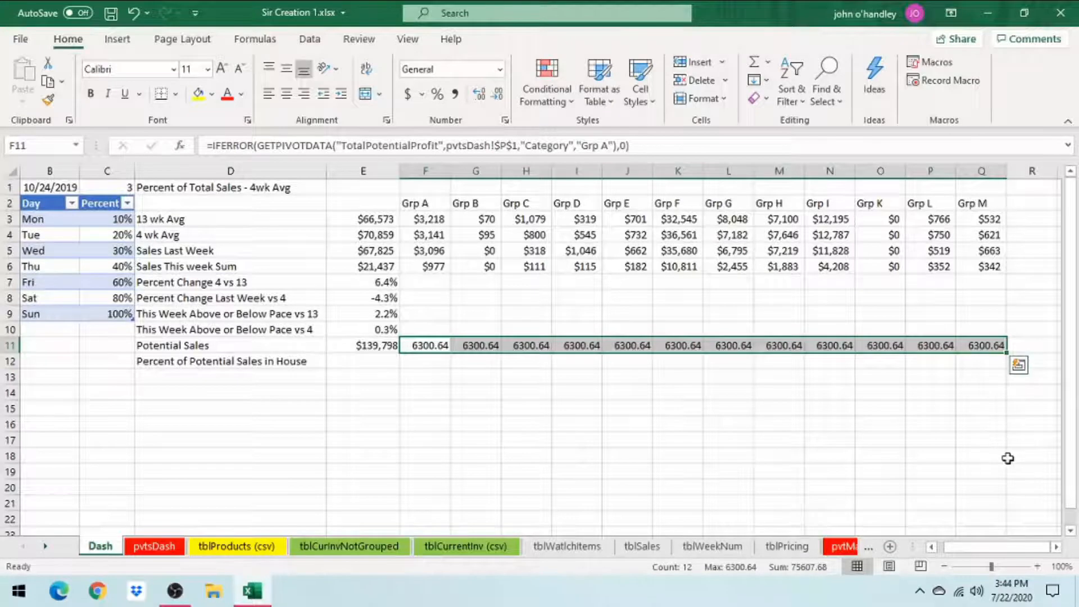
# Replace the literal "Grp A" in F11's formula with a reference to F2 and fill the corrected formula through Q11.
pyautogui.click(421, 345)
pyautogui.click(614, 145)
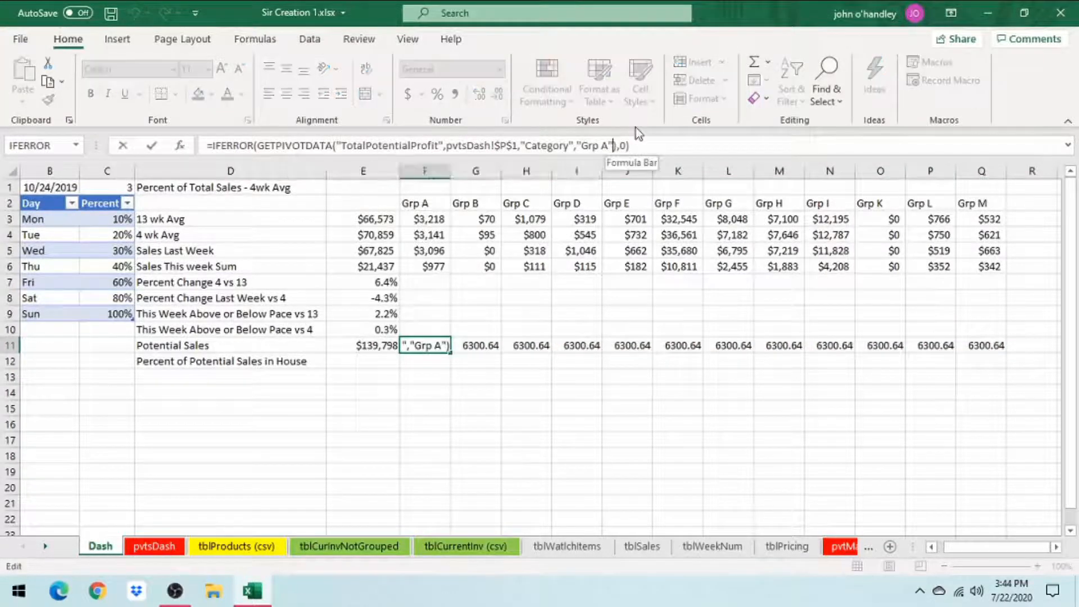
pyautogui.press('BackSpace')
pyautogui.press('BackSpace')
pyautogui.press('BackSpace')
pyautogui.press('BackSpace')
pyautogui.press('BackSpace')
pyautogui.press('BackSpace')
pyautogui.press('BackSpace')
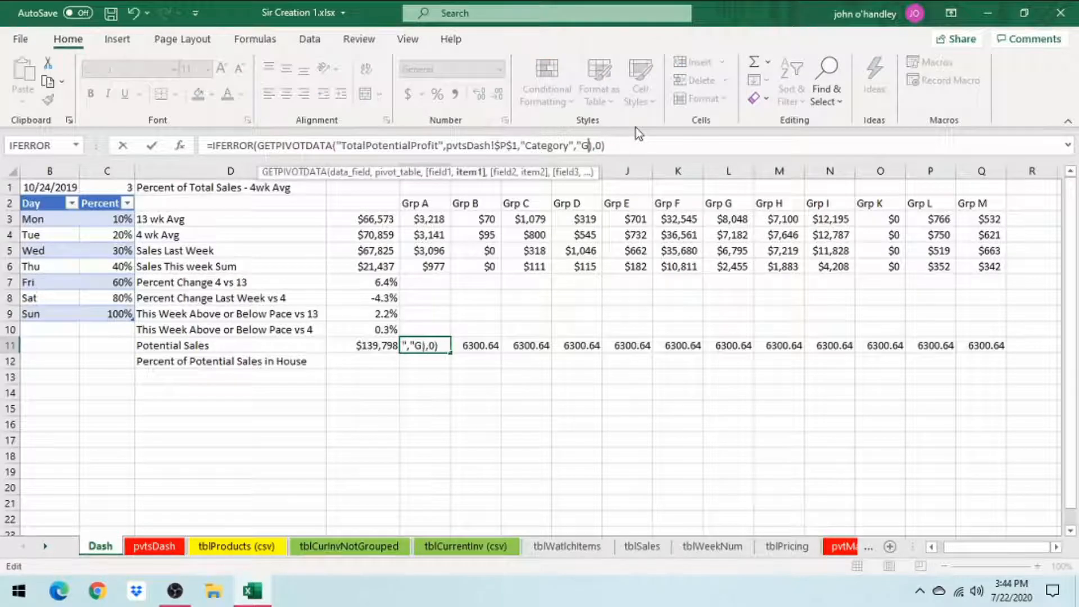
pyautogui.click(442, 203)
pyautogui.click(152, 146)
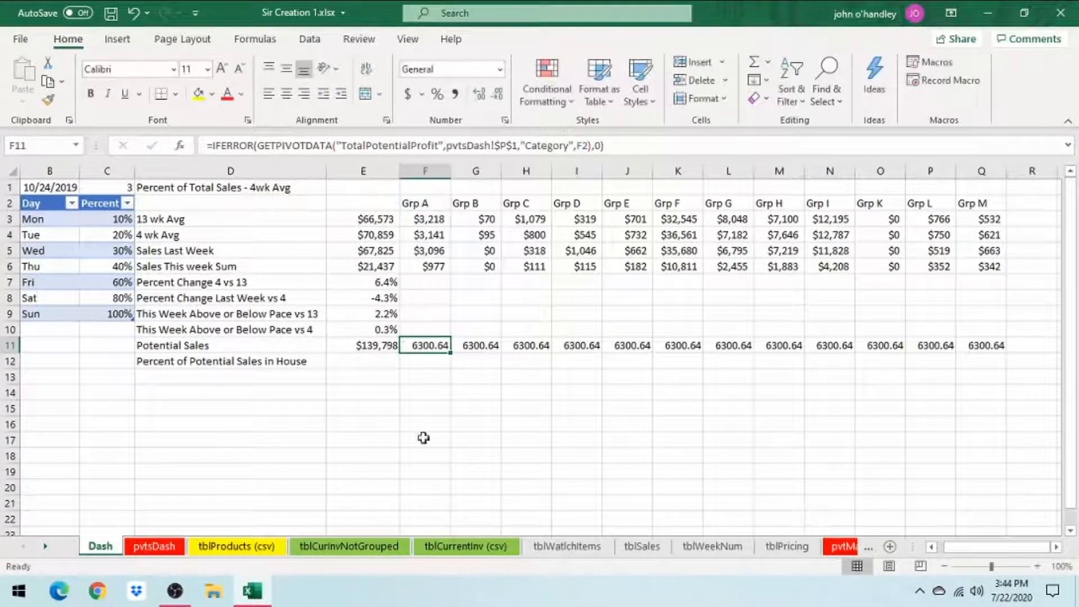
pyautogui.moveTo(449, 353); pyautogui.dragTo(990, 383)
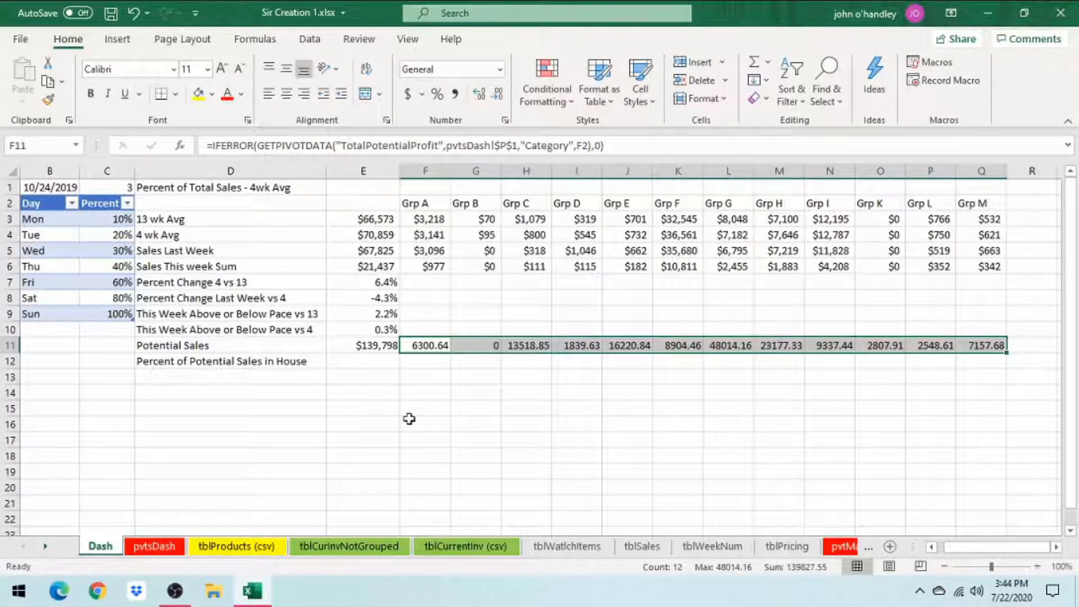
# In F12, enter an IFERROR formula dividing F11 by E11, with 0 if error.
pyautogui.click(412, 365)
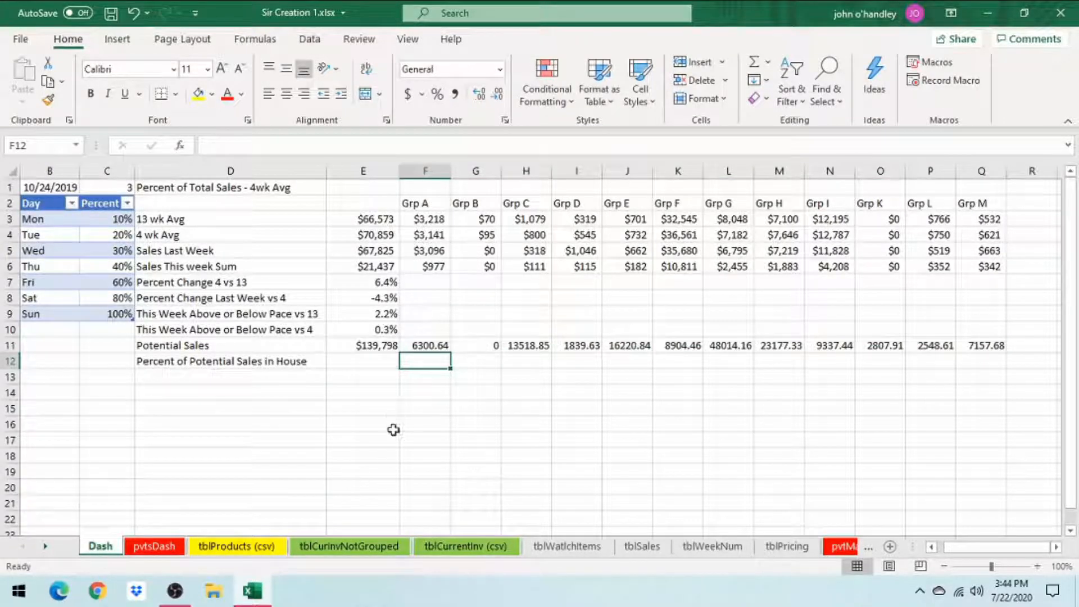
pyautogui.write('=')
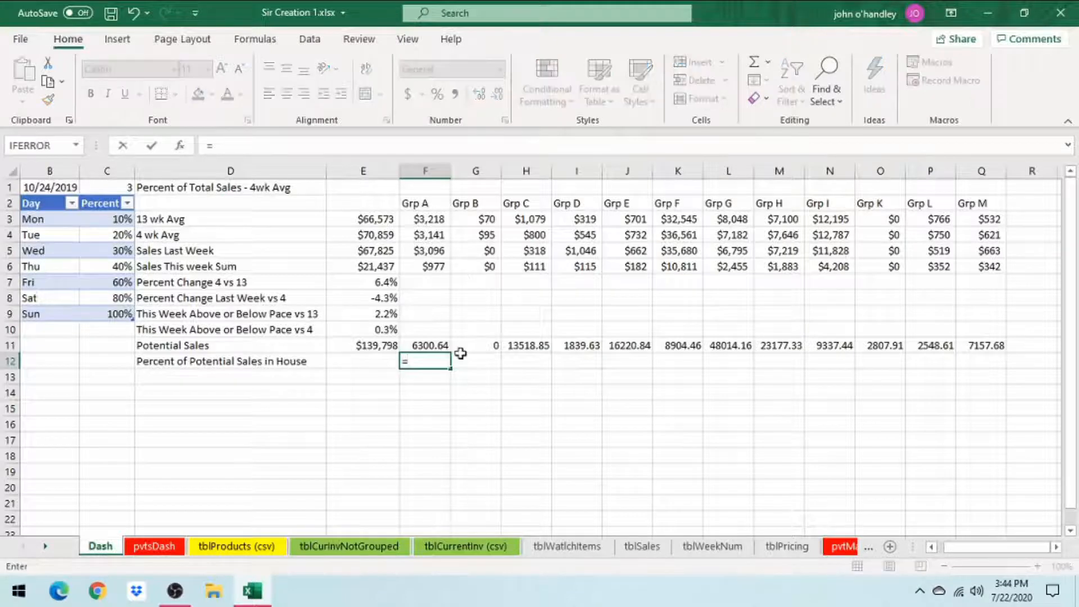
pyautogui.click(49, 145)
pyautogui.moveTo(404, 380); pyautogui.dragTo(445, 378)
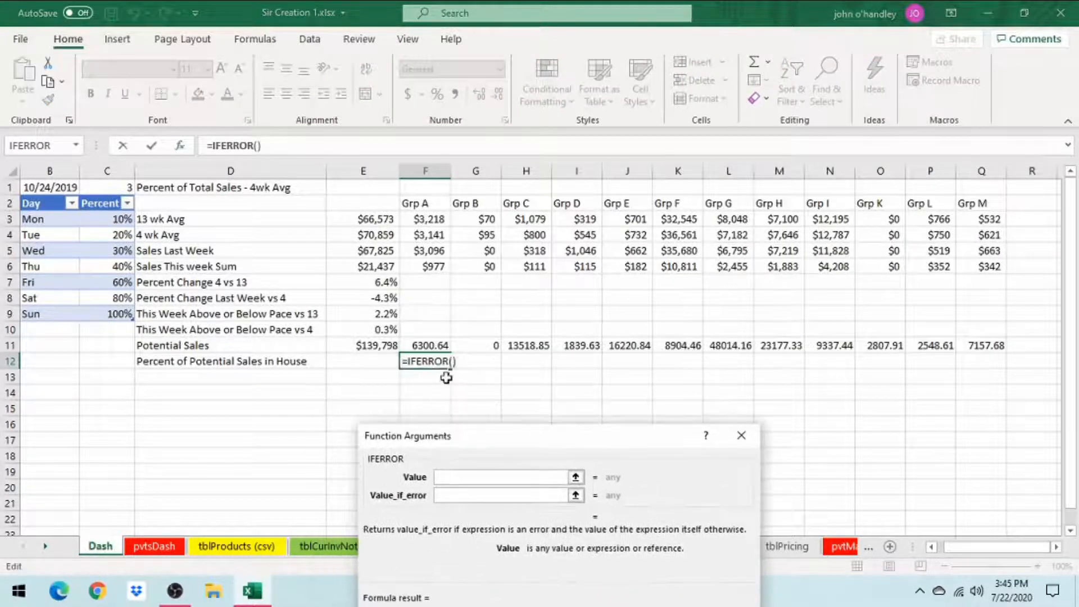
pyautogui.click(437, 346)
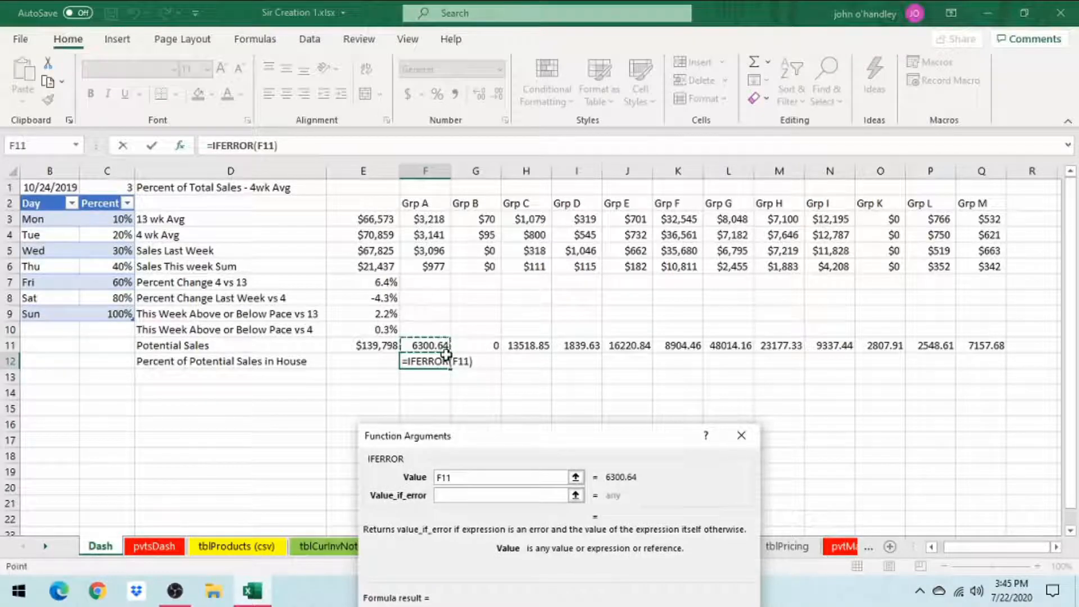
pyautogui.write('/')
pyautogui.click(375, 348)
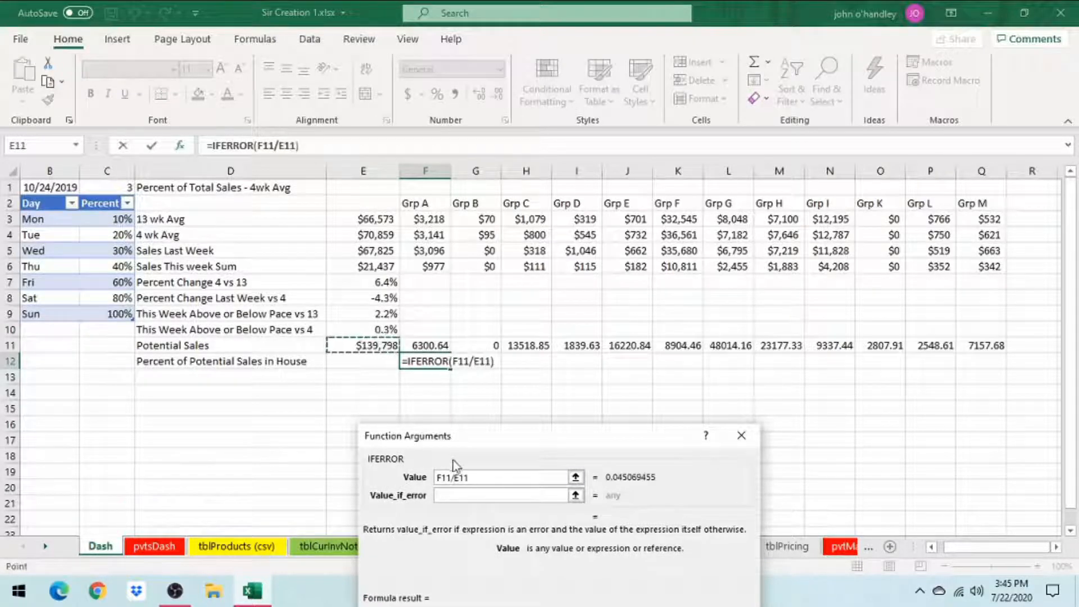
pyautogui.click(472, 494)
pyautogui.write('0')
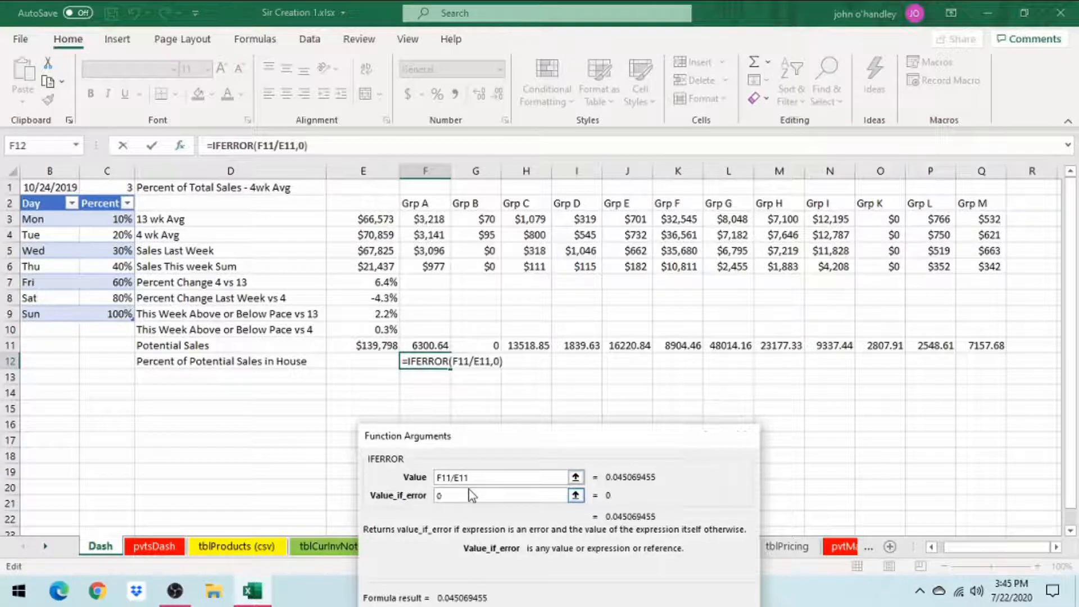
pyautogui.press('Return')
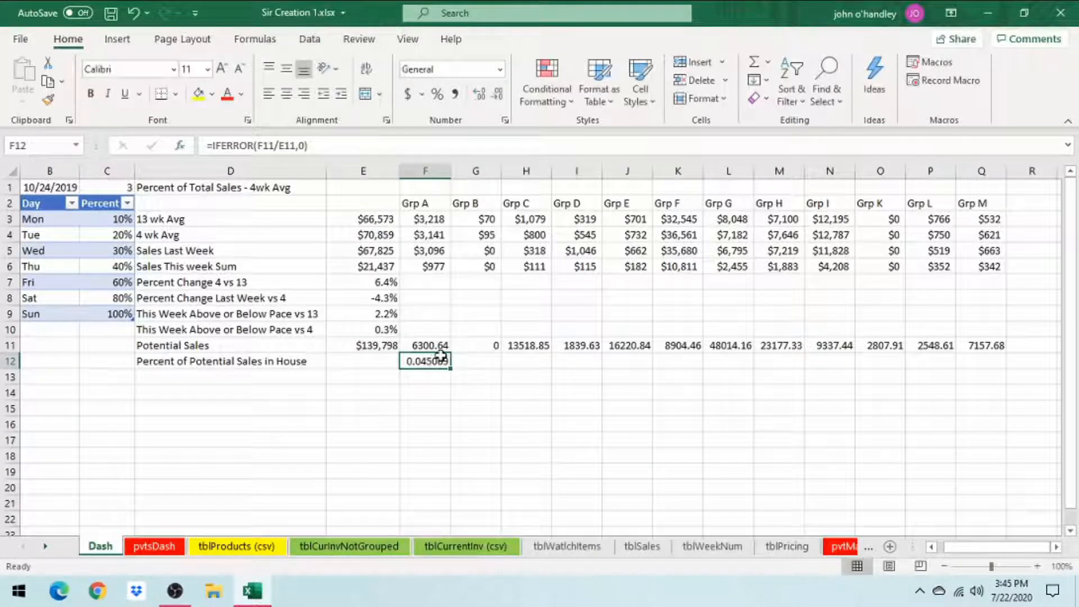
# Make the E11 reference in F12's formula absolute as $E$11.
pyautogui.click(388, 348)
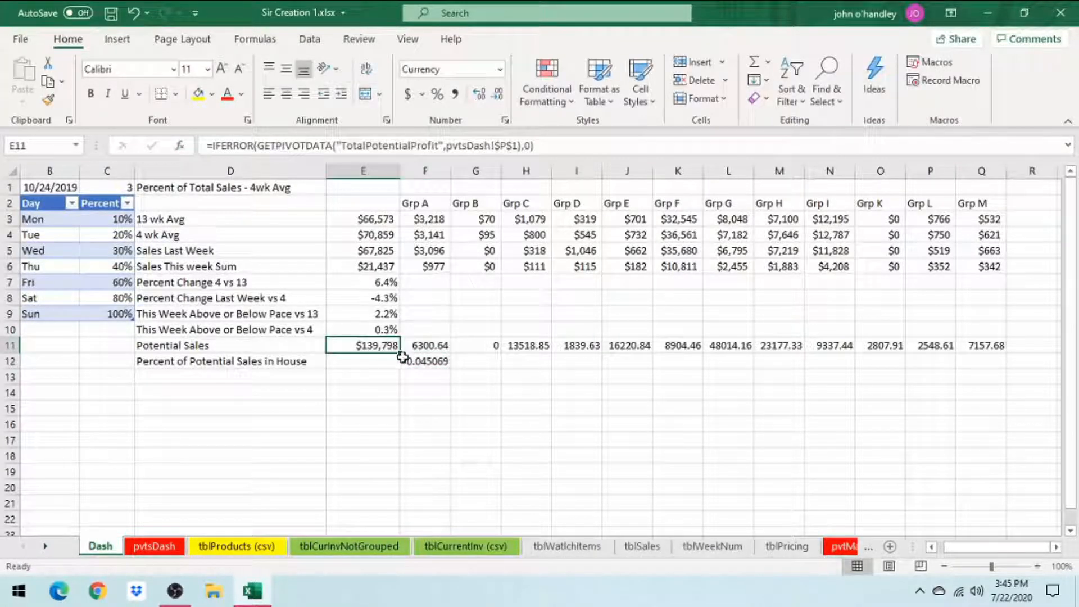
pyautogui.click(415, 360)
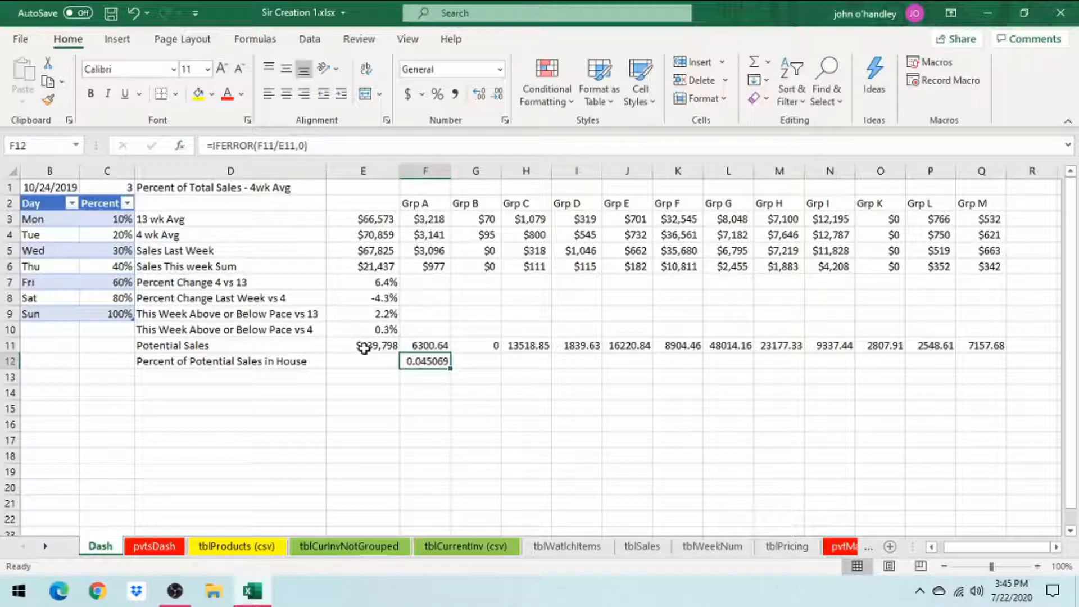
pyautogui.click(285, 145)
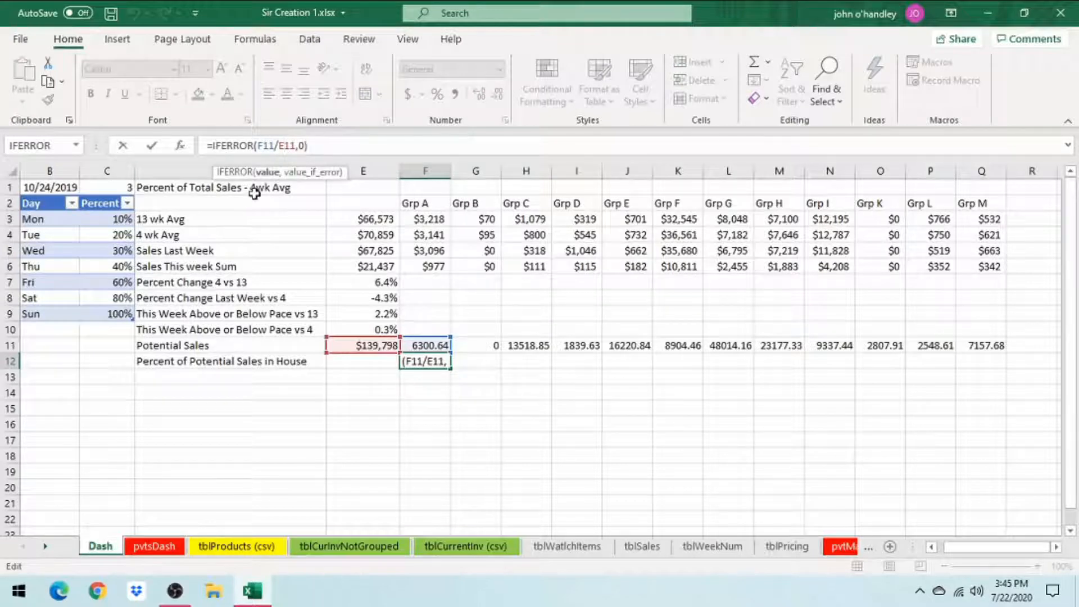
pyautogui.press('F4')
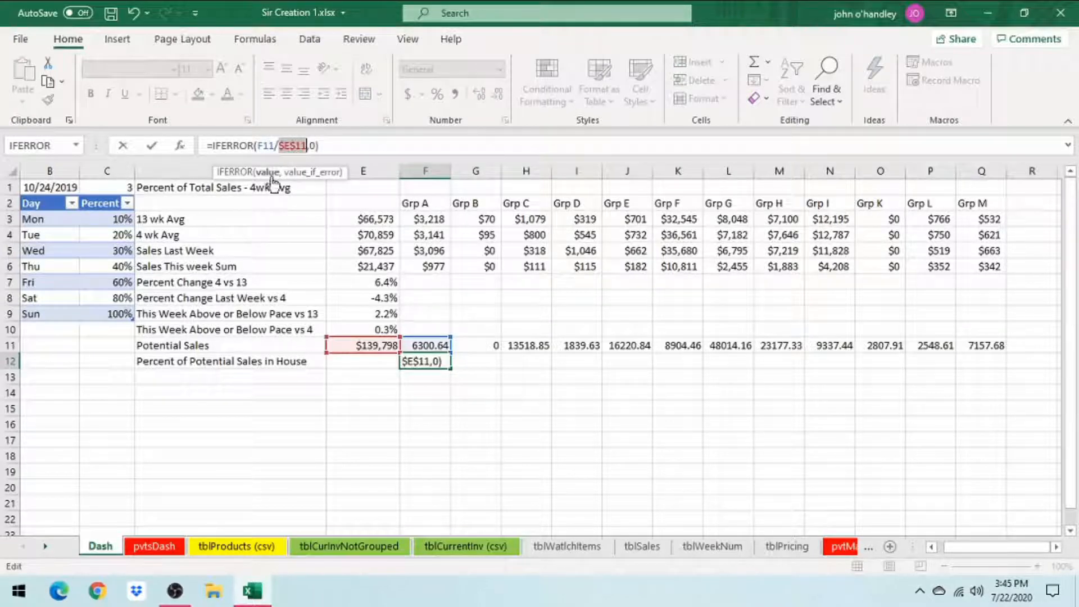
pyautogui.click(152, 145)
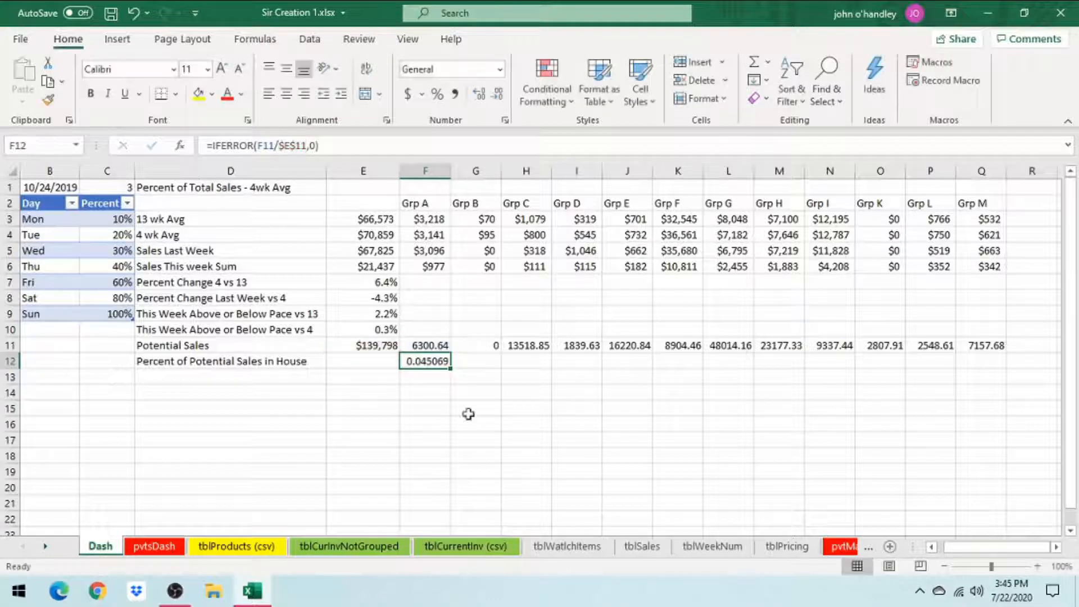
# Fill F12's formula through Q12 and format the range as percentages with one decimal place.
pyautogui.moveTo(450, 369); pyautogui.dragTo(999, 381)
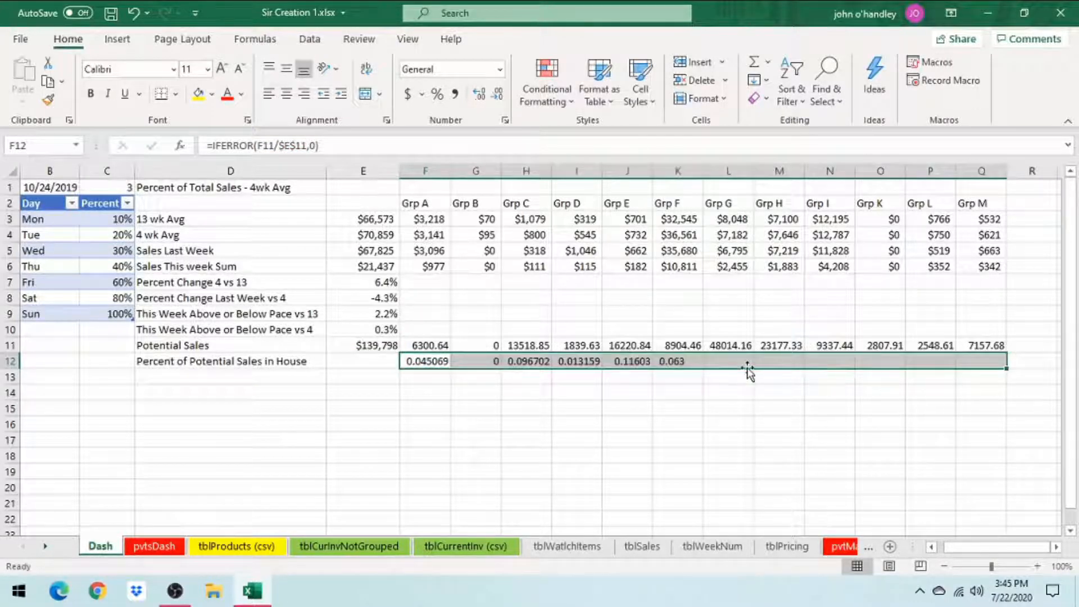
pyautogui.click(439, 95)
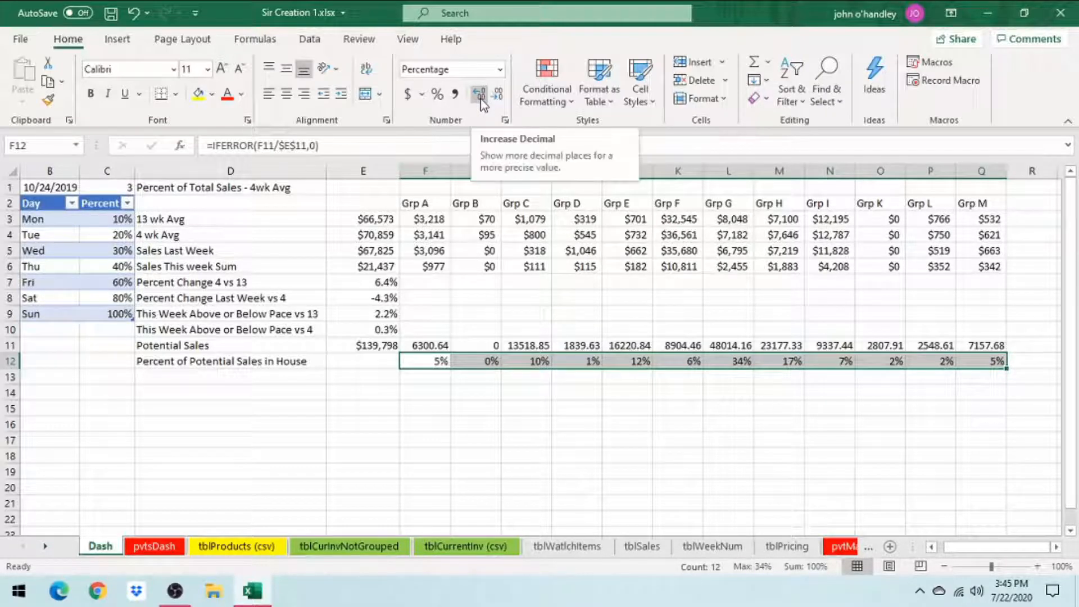
pyautogui.click(479, 95)
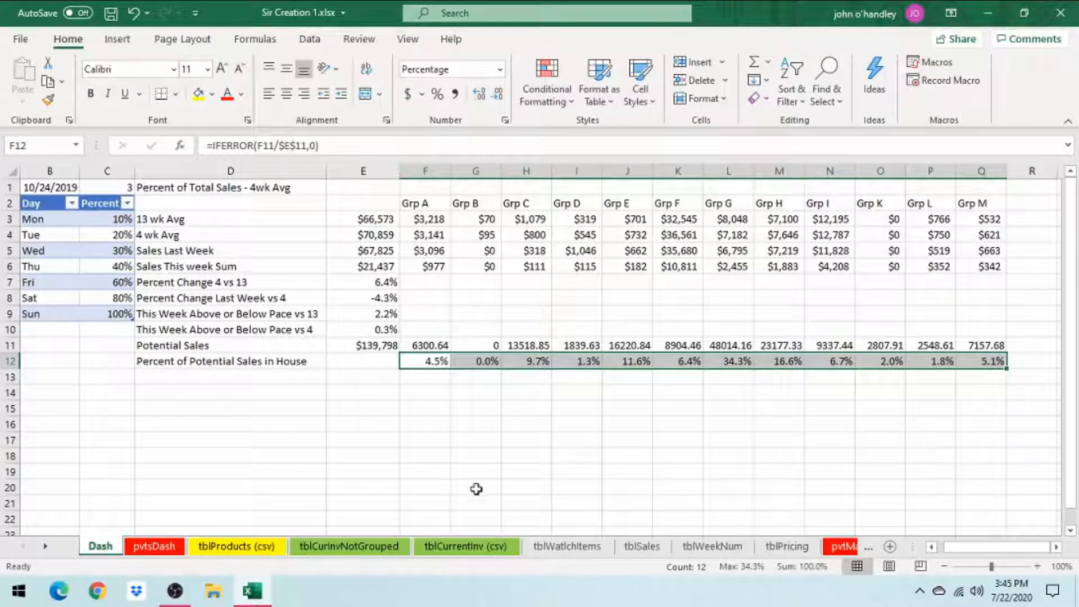
# Fill the percent-change formulas in E7 and E8 across the group columns through column Q.
pyautogui.click(438, 268)
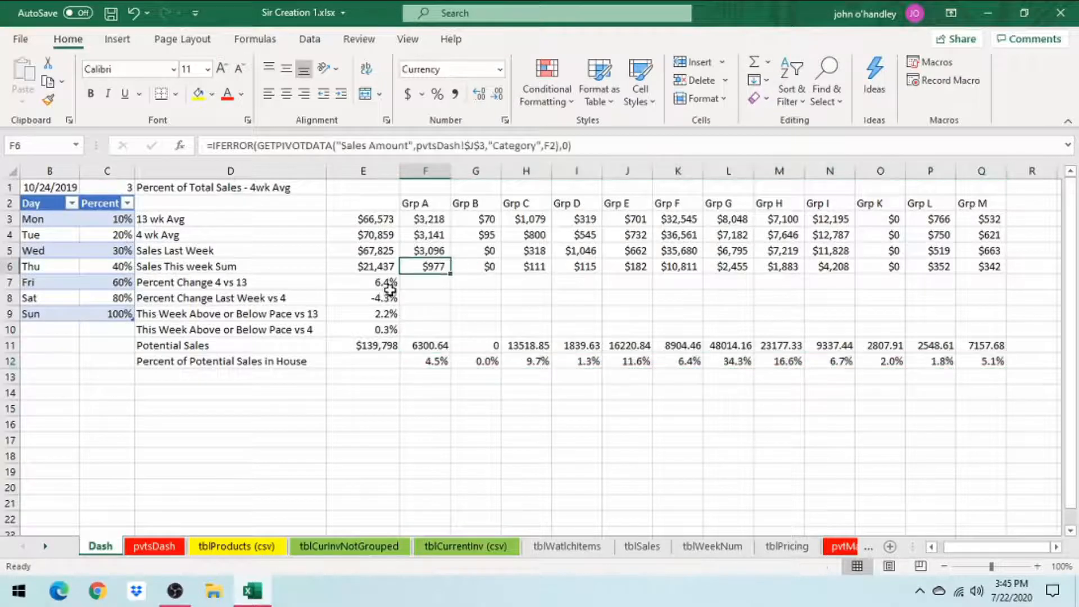
pyautogui.click(390, 288)
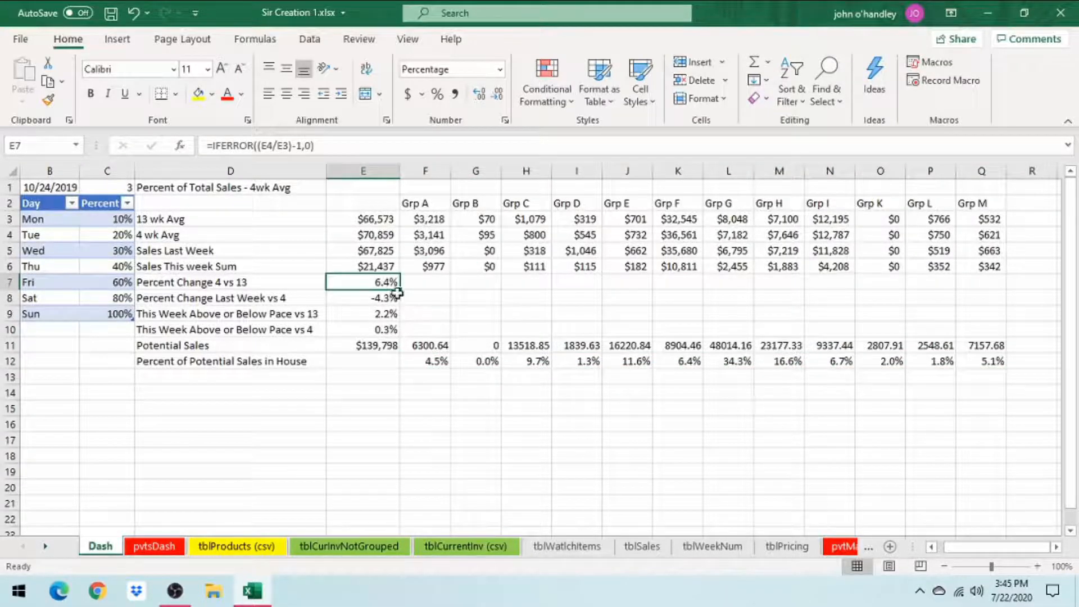
pyautogui.moveTo(404, 291); pyautogui.dragTo(998, 289)
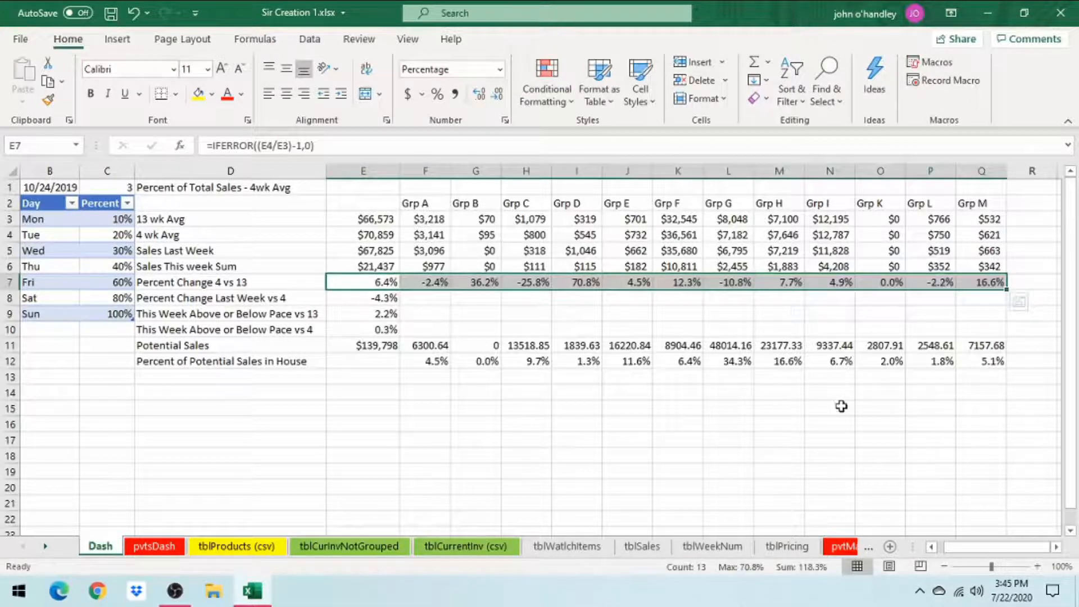
pyautogui.click(381, 297)
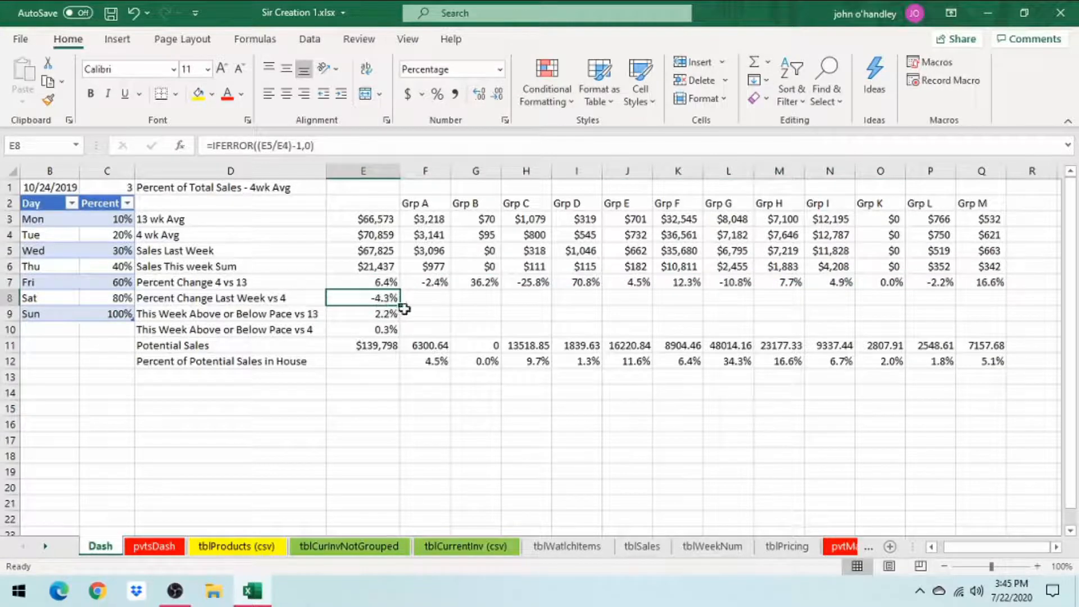
pyautogui.moveTo(399, 306); pyautogui.dragTo(1000, 309)
# Make the C1 reference in E9's pace formula absolute as $C$1 and fill the formula across through Q9.
pyautogui.click(376, 314)
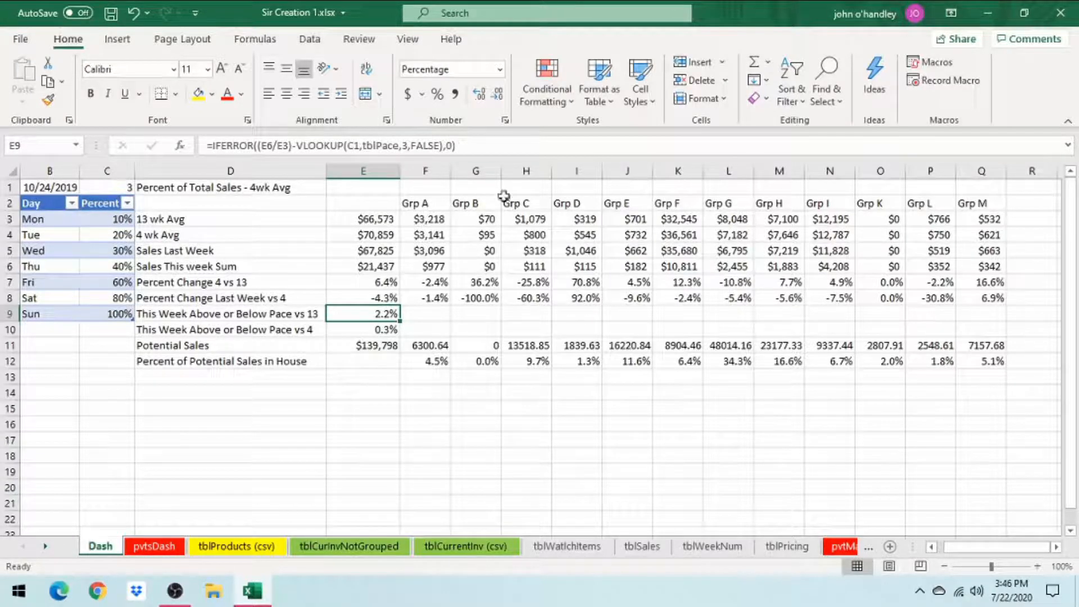
pyautogui.press('F2')
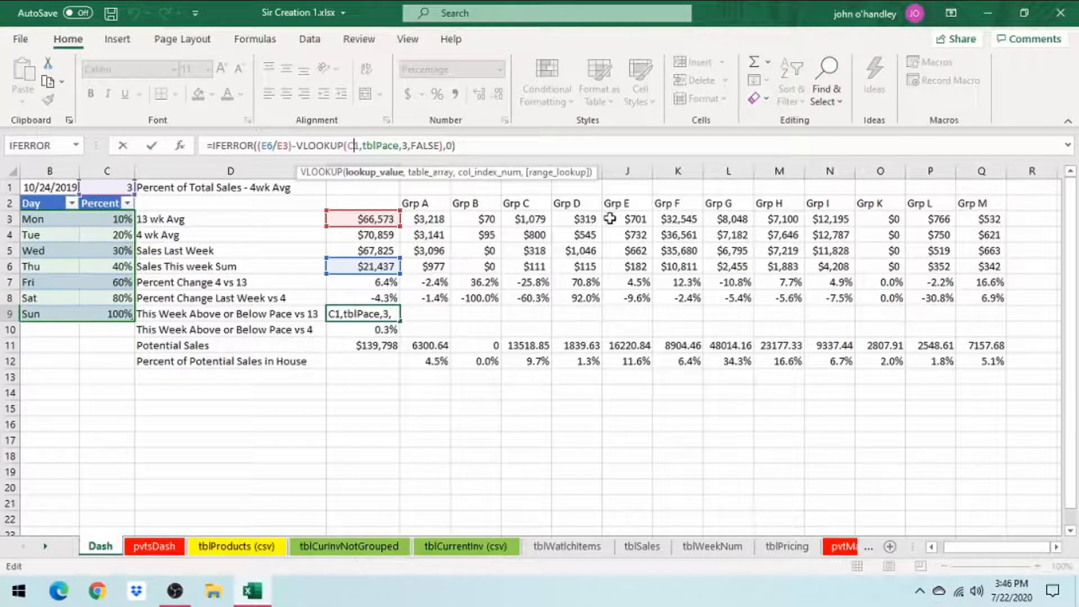
pyautogui.press('F4')
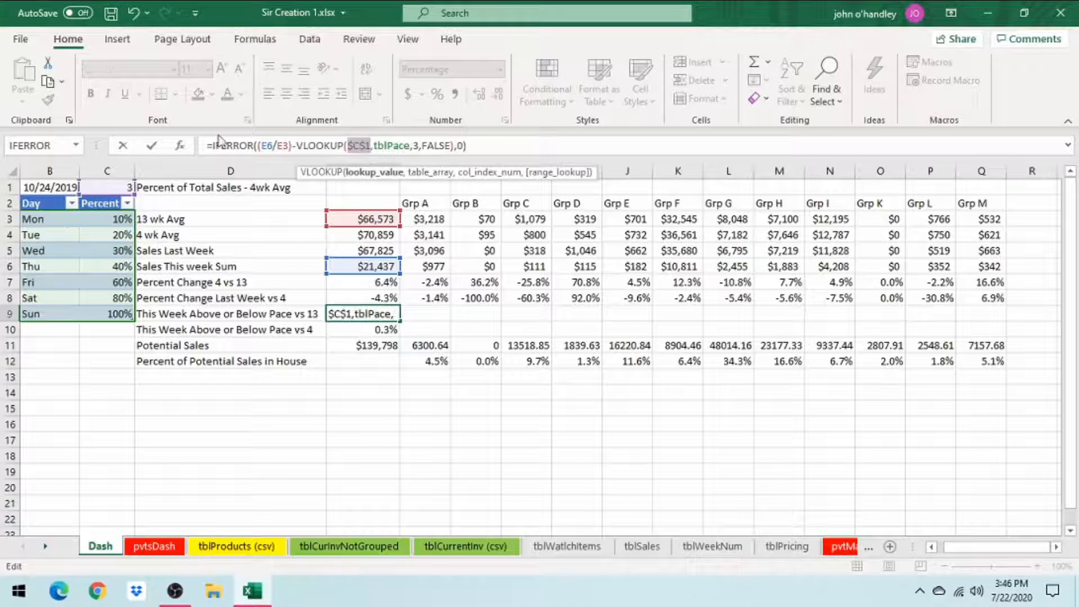
pyautogui.click(151, 145)
pyautogui.moveTo(398, 319); pyautogui.dragTo(998, 329)
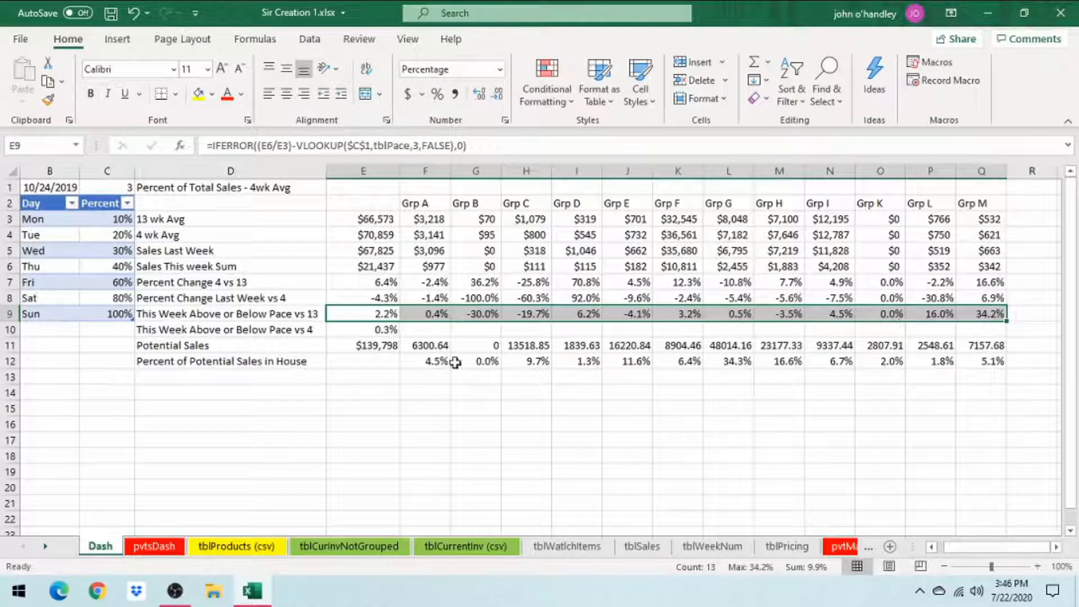
# Make the C1 lookup reference in E10's formula absolute as $C$1 and fill the formula across through column Q.
pyautogui.click(359, 330)
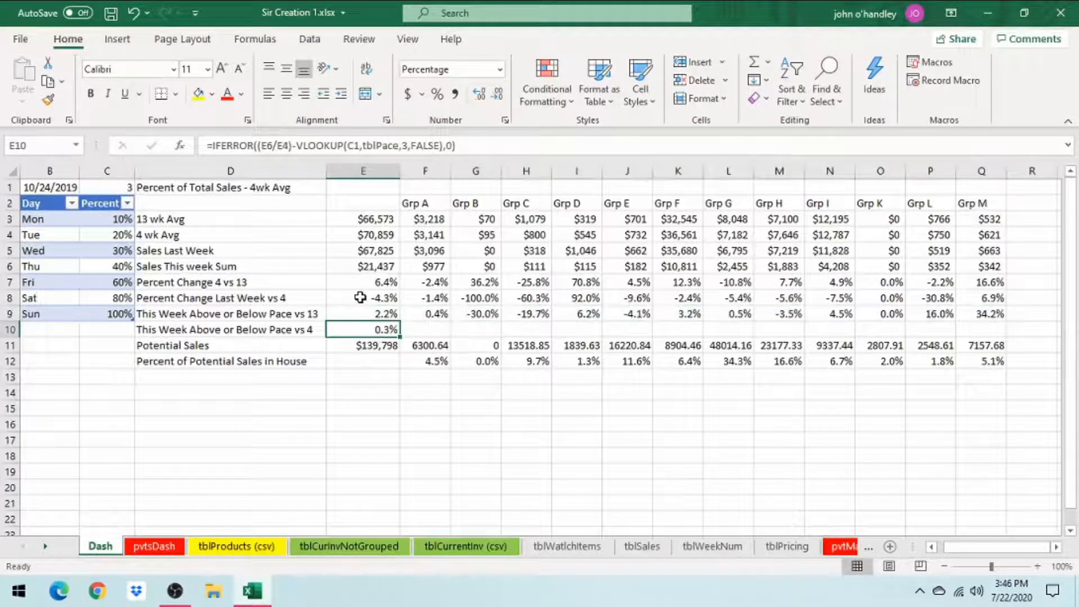
pyautogui.click(354, 145)
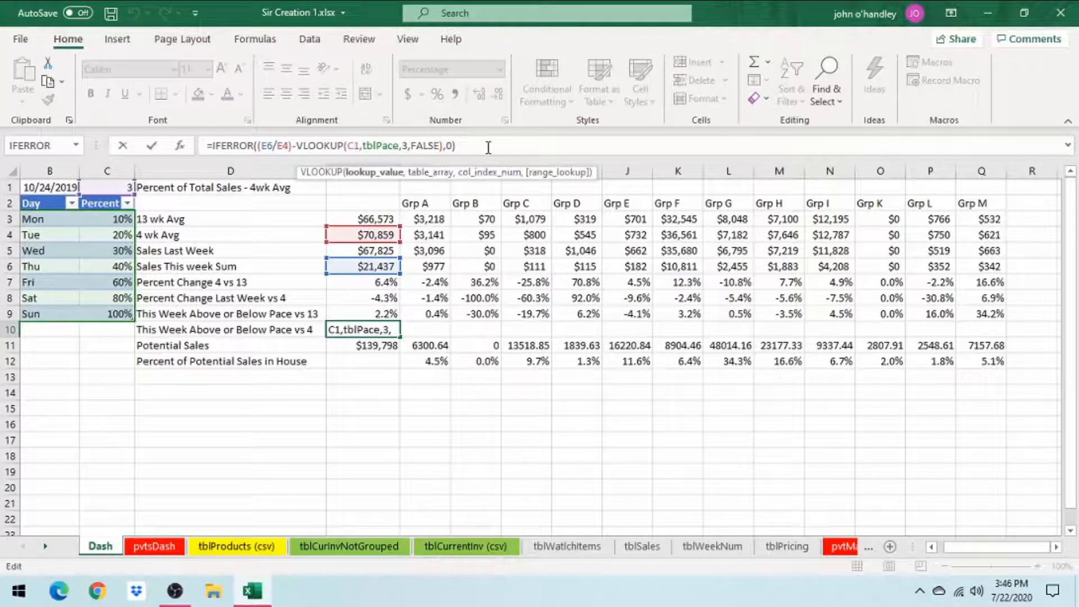
pyautogui.press('F4')
pyautogui.click(151, 145)
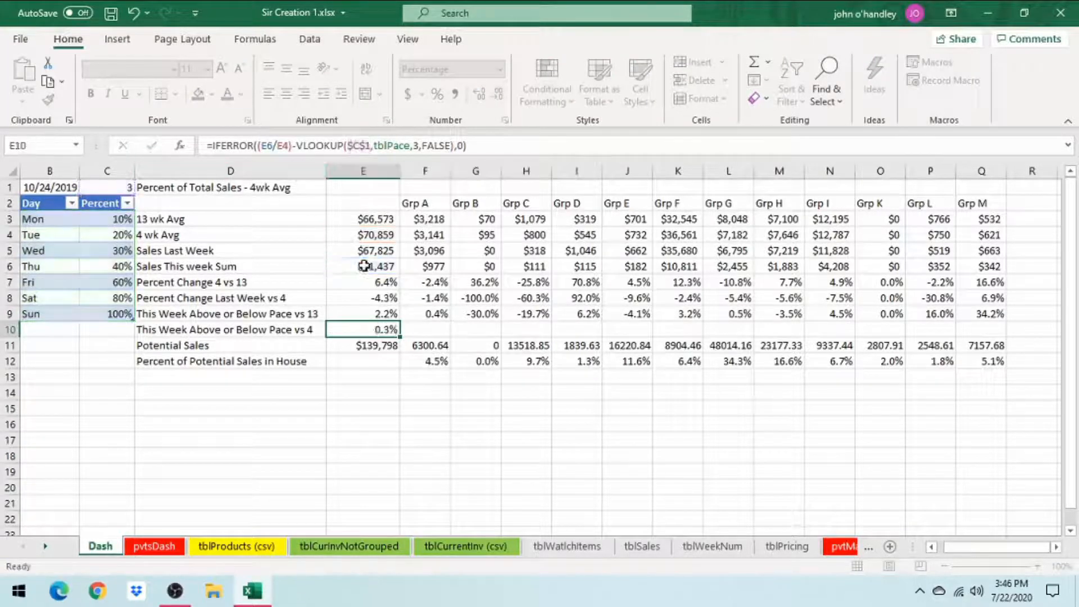
pyautogui.moveTo(401, 337); pyautogui.dragTo(1006, 337)
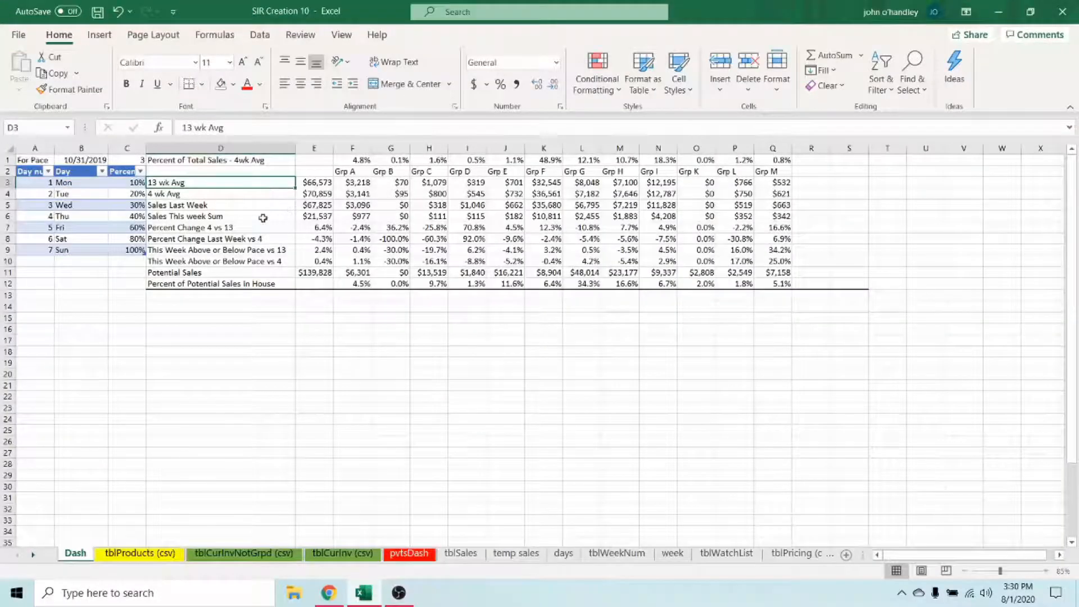
# Shade the row labels in D3:D6 and D12 with the standard light green fill color.
pyautogui.moveTo(205, 182); pyautogui.dragTo(224, 215)
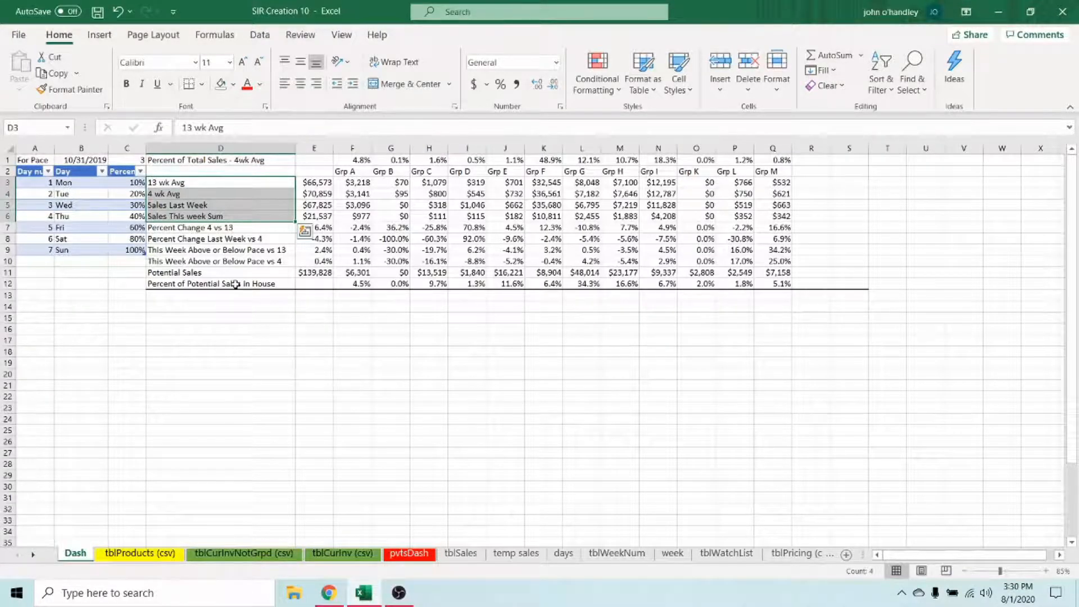
pyautogui.keyDown('ctrl'); pyautogui.click(235, 285); pyautogui.keyUp('ctrl')
pyautogui.click(234, 85)
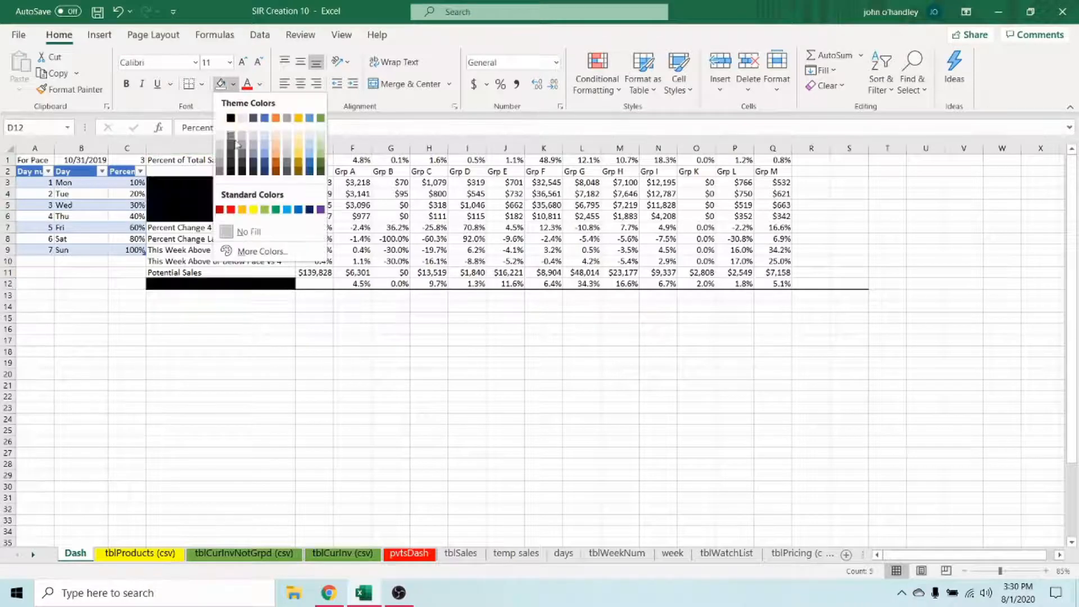
pyautogui.click(279, 213)
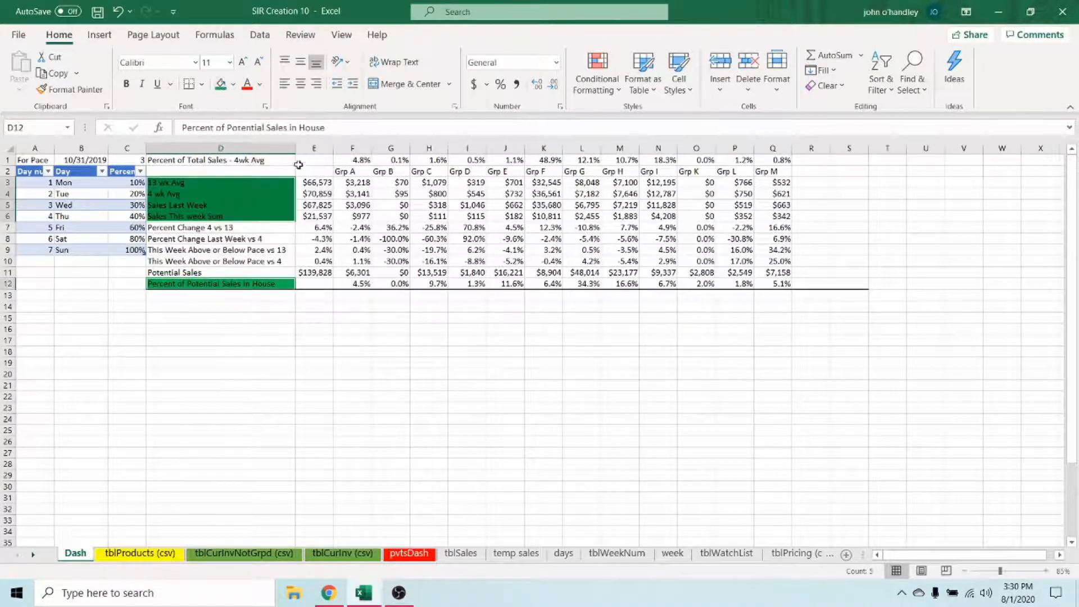
pyautogui.click(233, 84)
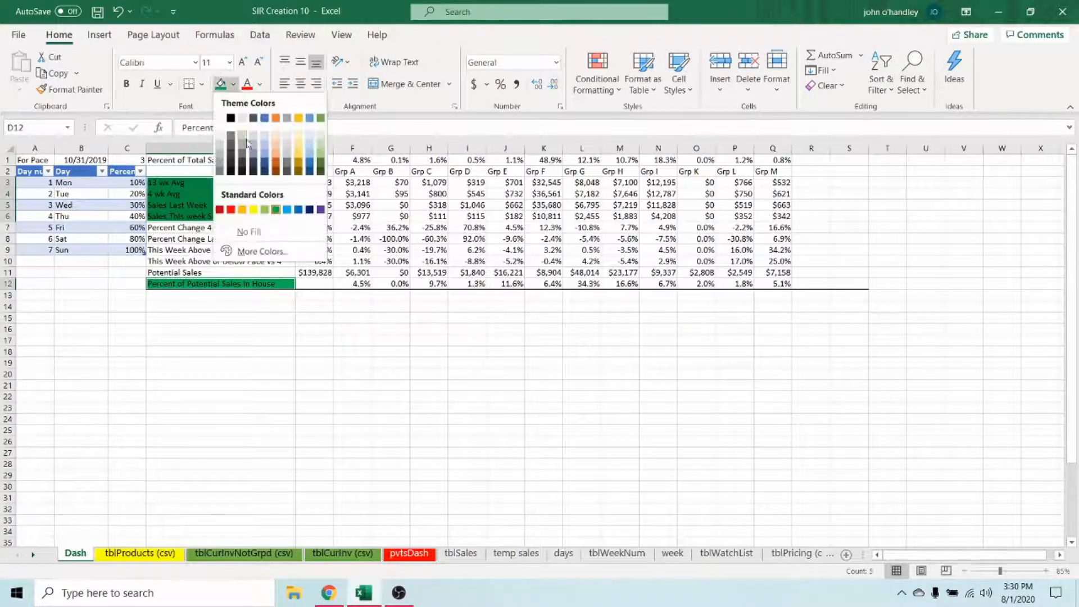
pyautogui.click(265, 210)
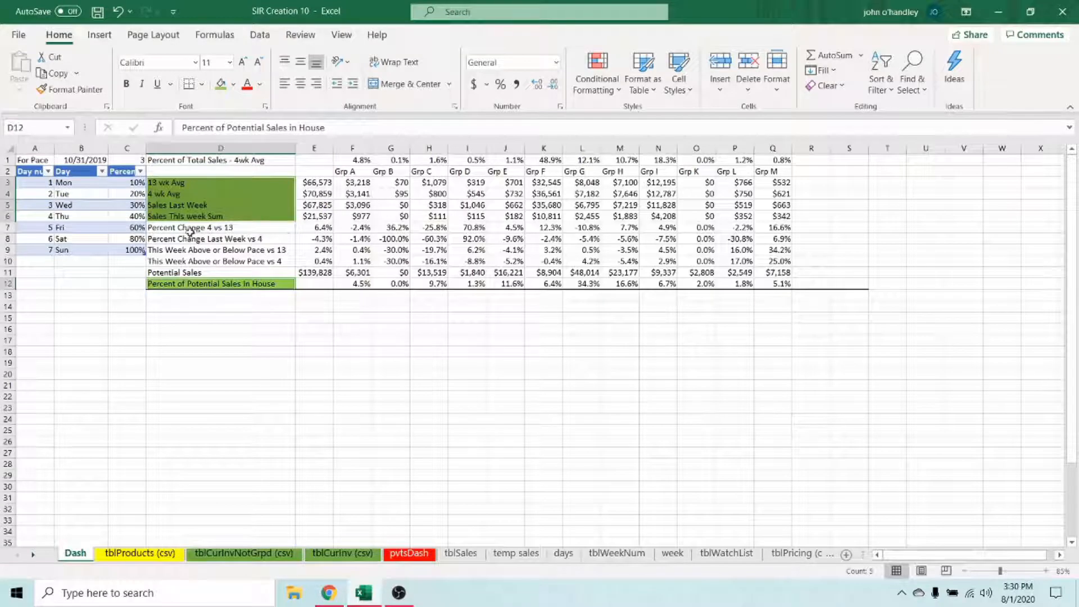
# Shade the Percent of Potential Sales label in D12 and the percent and pace labels in D7:D10 yellow.
pyautogui.click(225, 287)
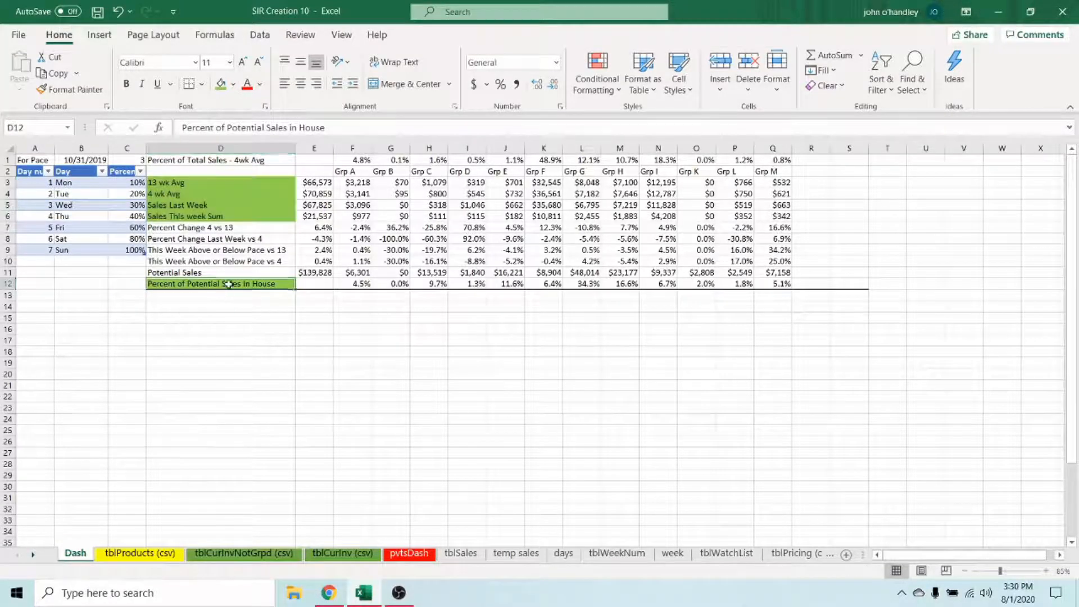
pyautogui.click(234, 85)
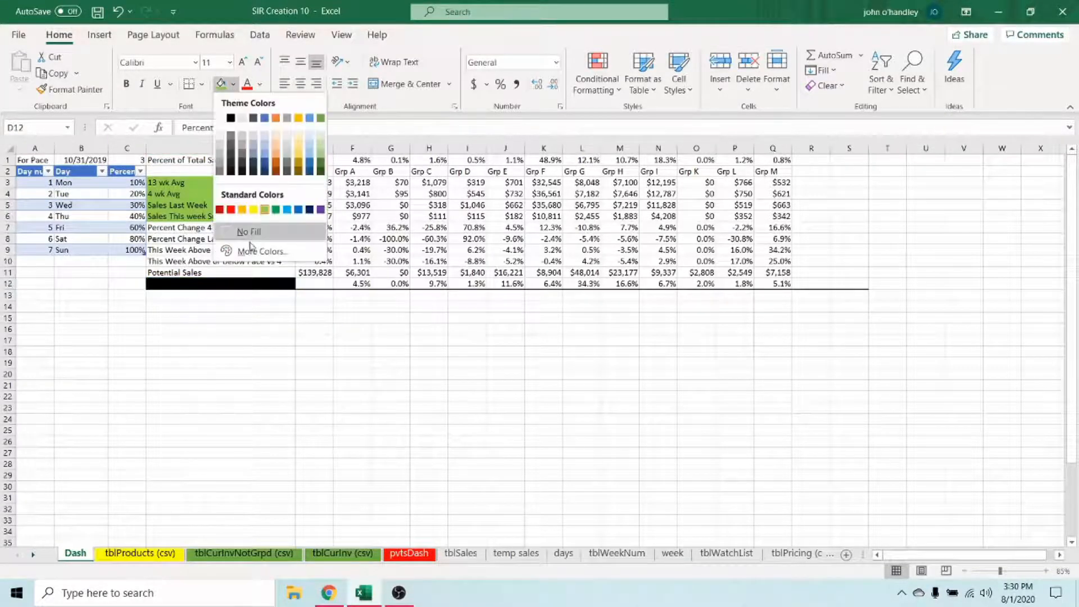
pyautogui.click(254, 209)
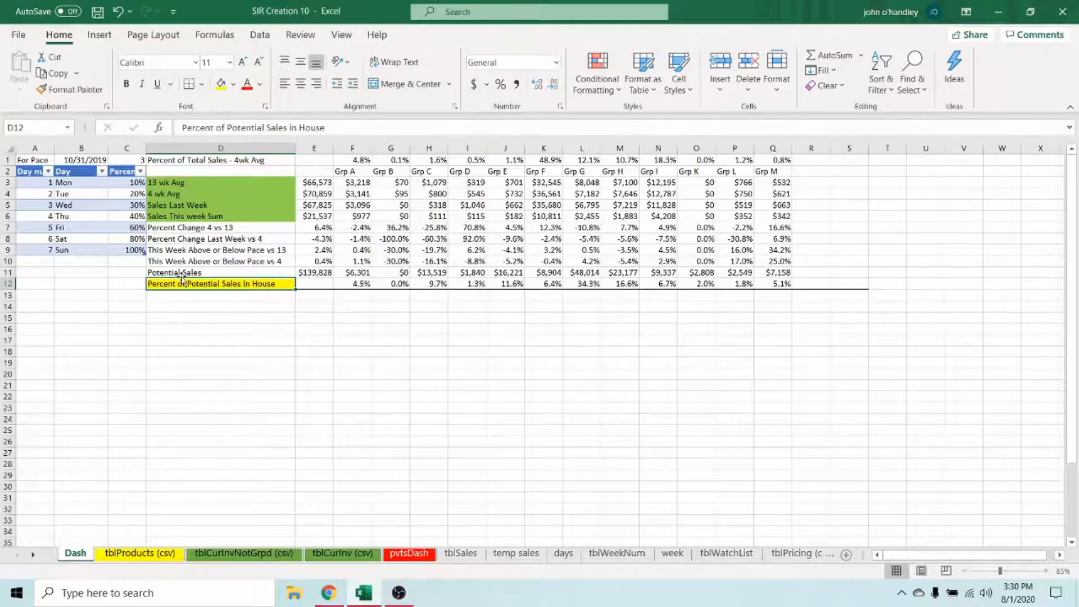
pyautogui.moveTo(201, 227); pyautogui.dragTo(212, 261)
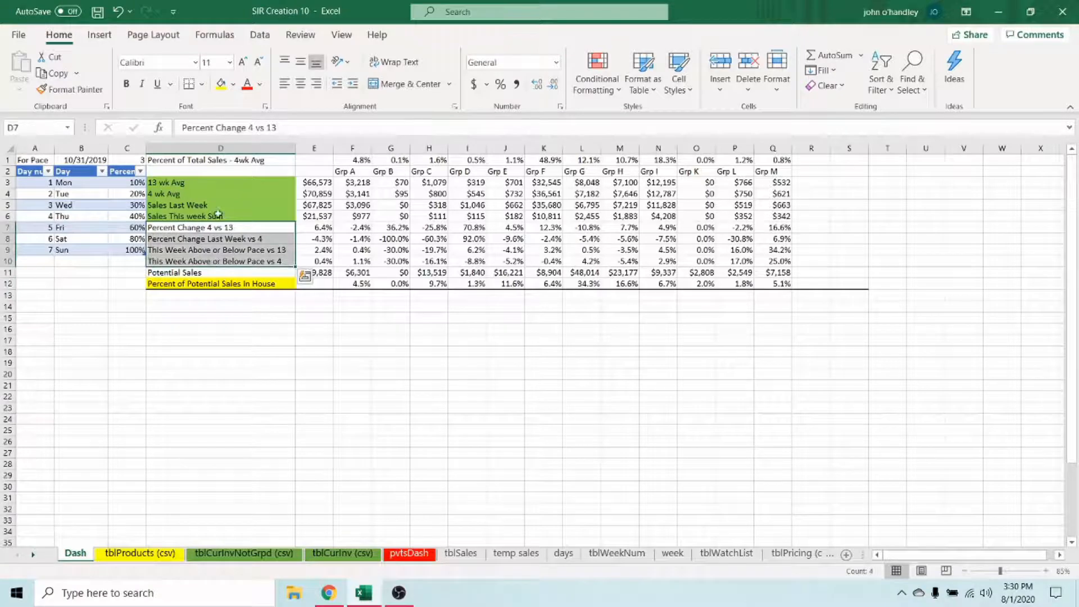
pyautogui.click(221, 84)
# Shade the Potential Sales label in D11 with the standard light green fill color.
pyautogui.click(204, 272)
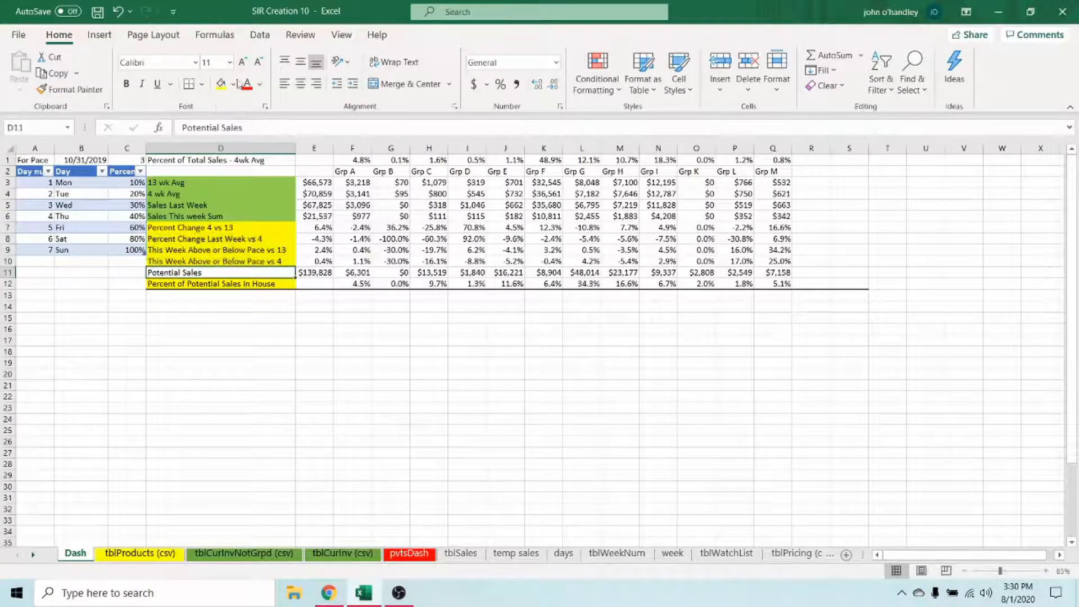
pyautogui.click(233, 84)
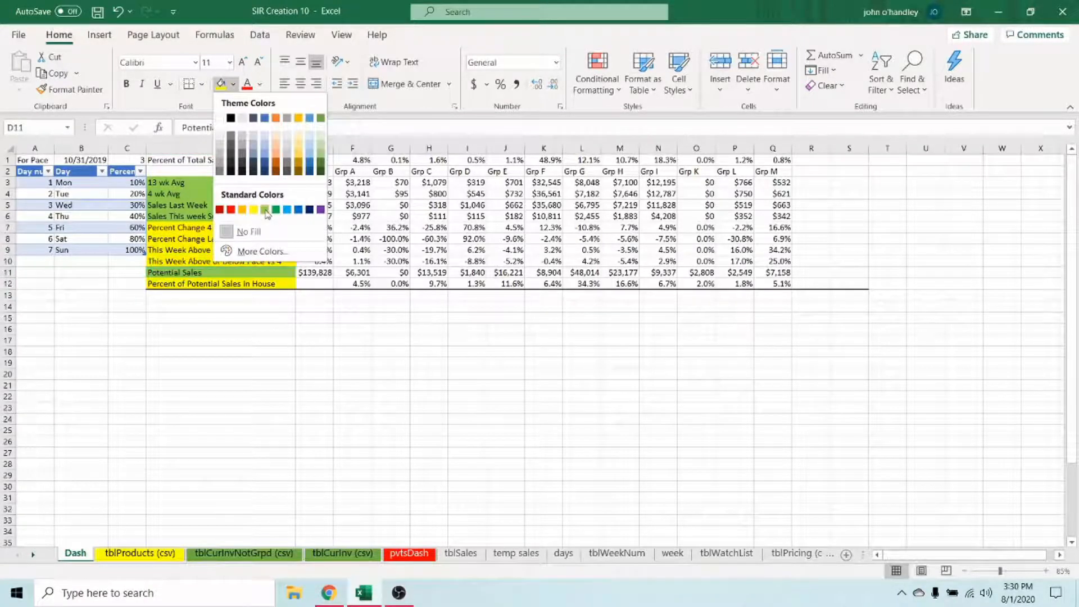
pyautogui.click(265, 210)
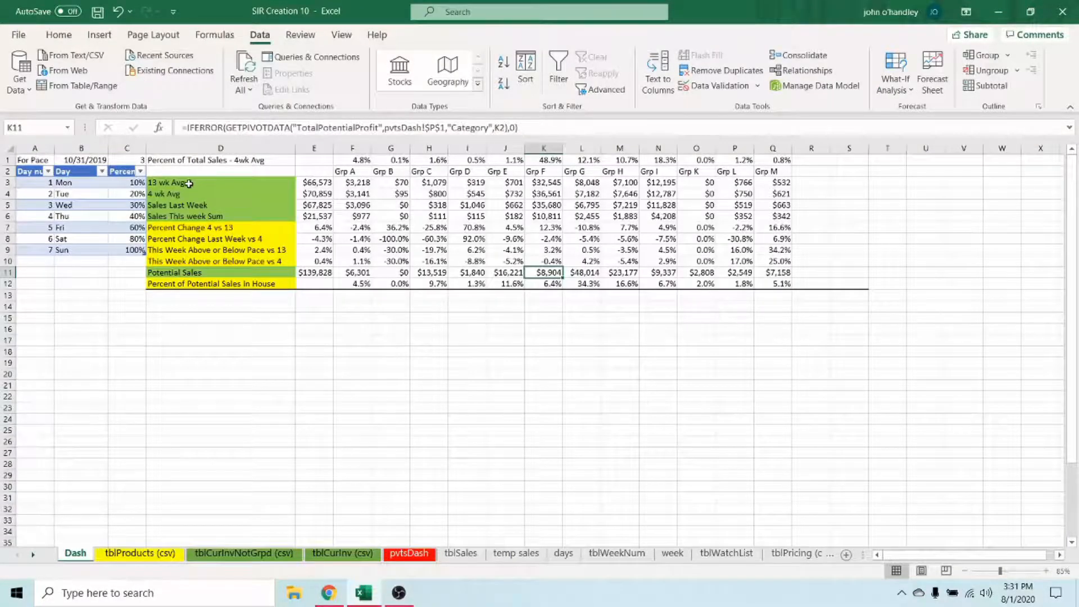
# Insert a 2-D clustered bar chart from D3:E6, place it below the summary table, and deselect it.
pyautogui.moveTo(189, 183); pyautogui.dragTo(308, 218)
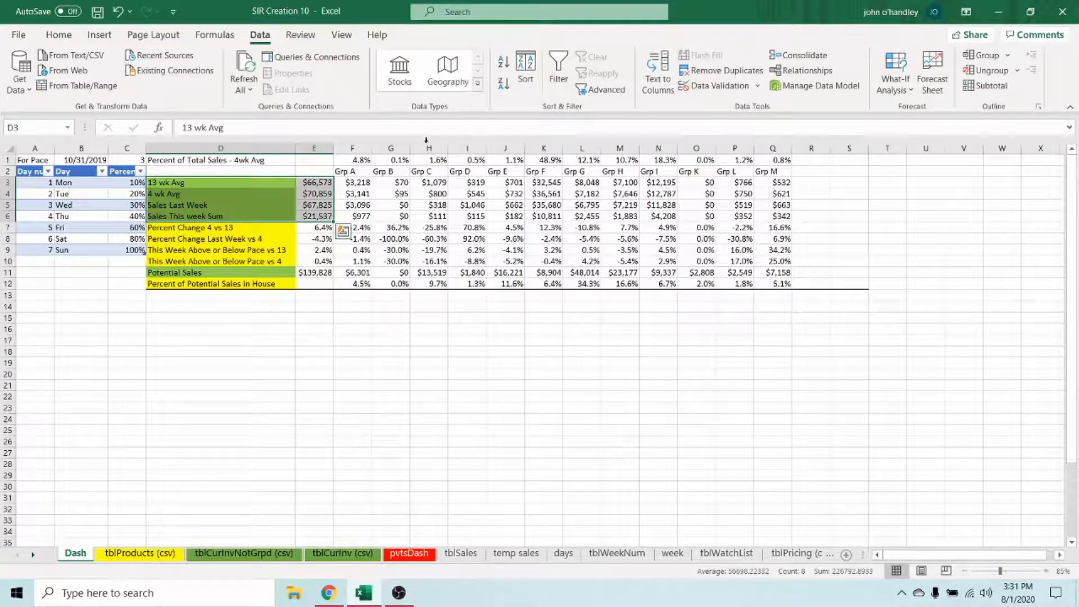
pyautogui.click(99, 34)
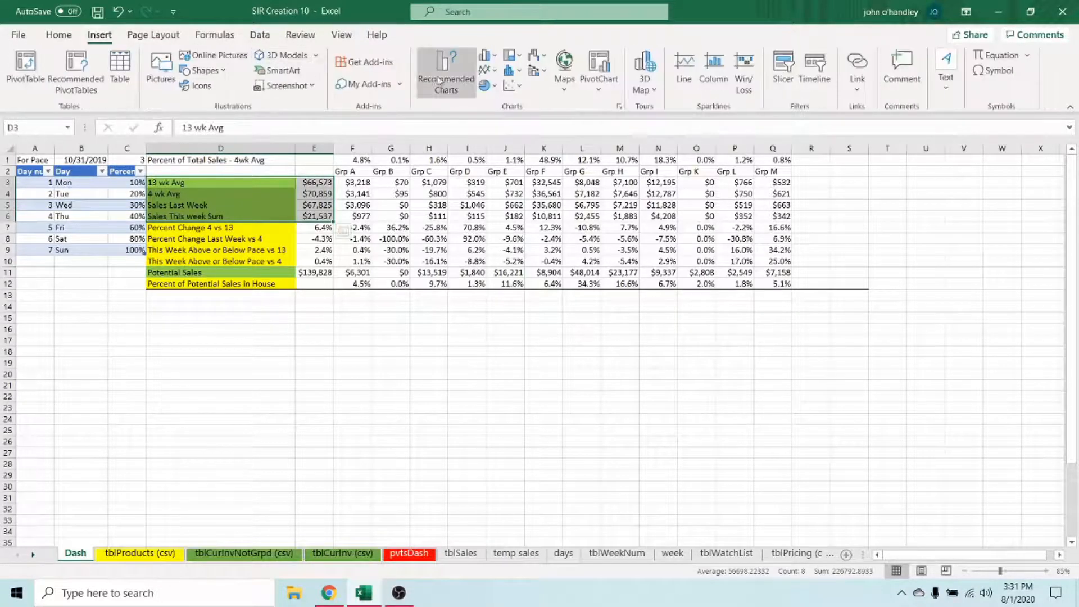
pyautogui.click(484, 55)
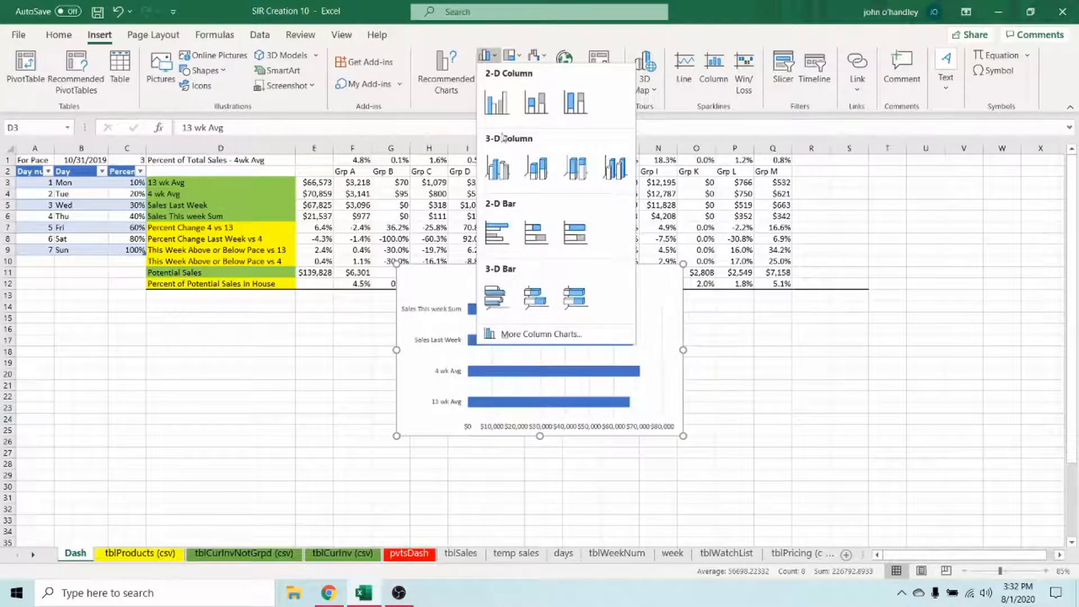
pyautogui.click(497, 232)
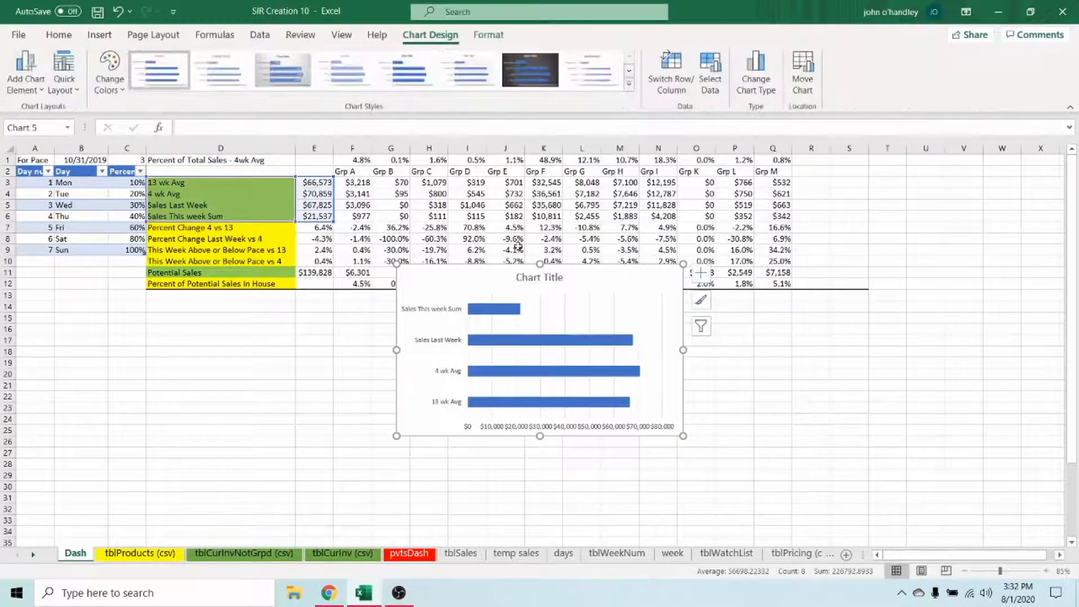
pyautogui.moveTo(600, 291); pyautogui.dragTo(294, 334)
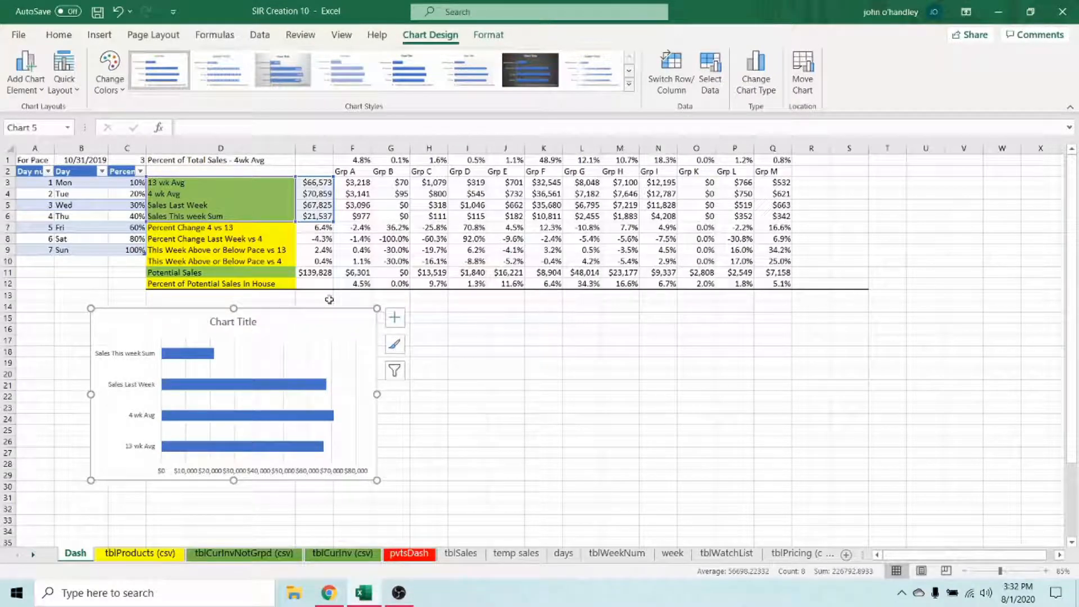
pyautogui.click(225, 217)
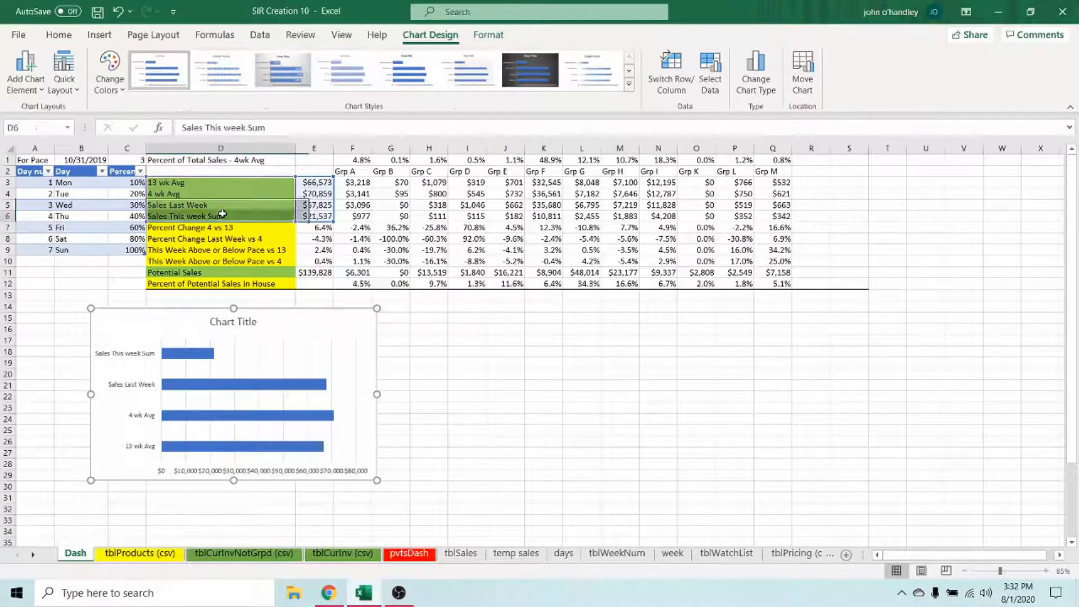
pyautogui.click(262, 323)
pyautogui.click(226, 263)
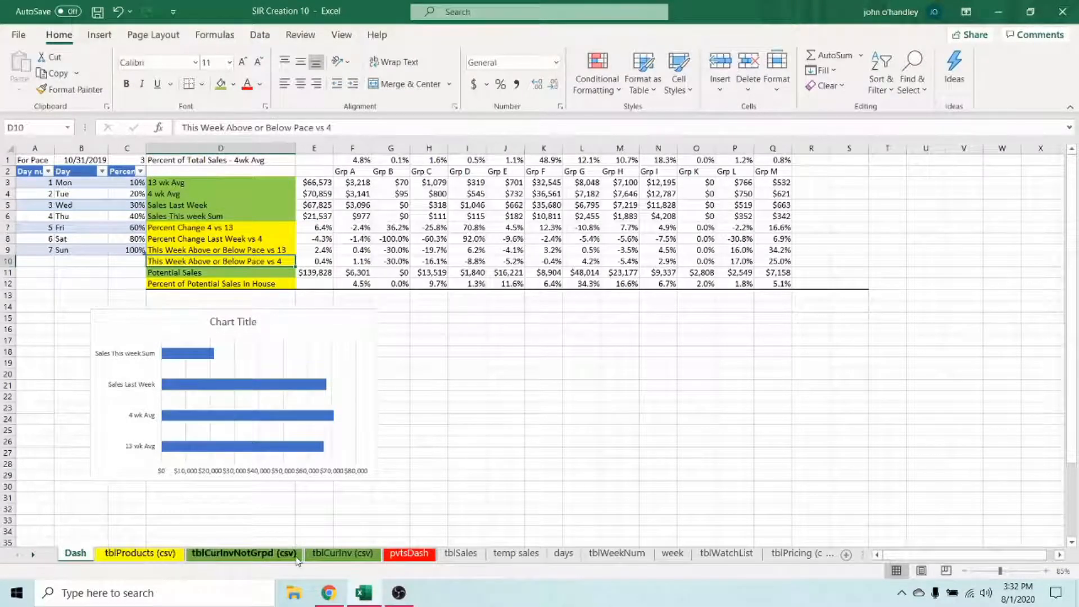
# On the pvtsDash sheet, insert a 2-D pie PivotChart from the Sum of TotalPotentialProfit pivot table.
pyautogui.click(409, 554)
pyautogui.click(836, 330)
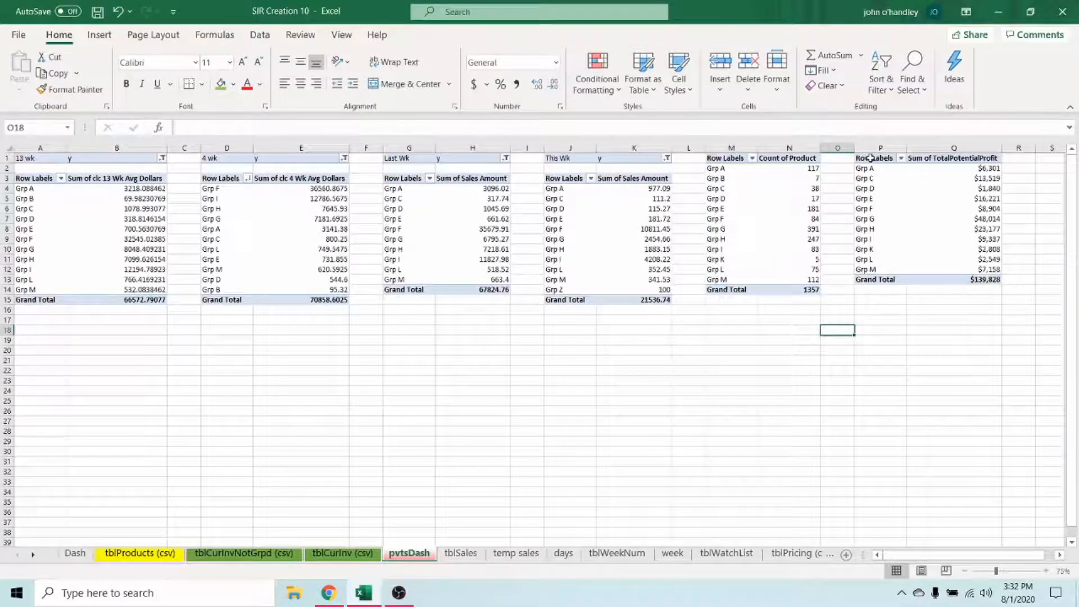
pyautogui.moveTo(870, 158); pyautogui.dragTo(980, 279)
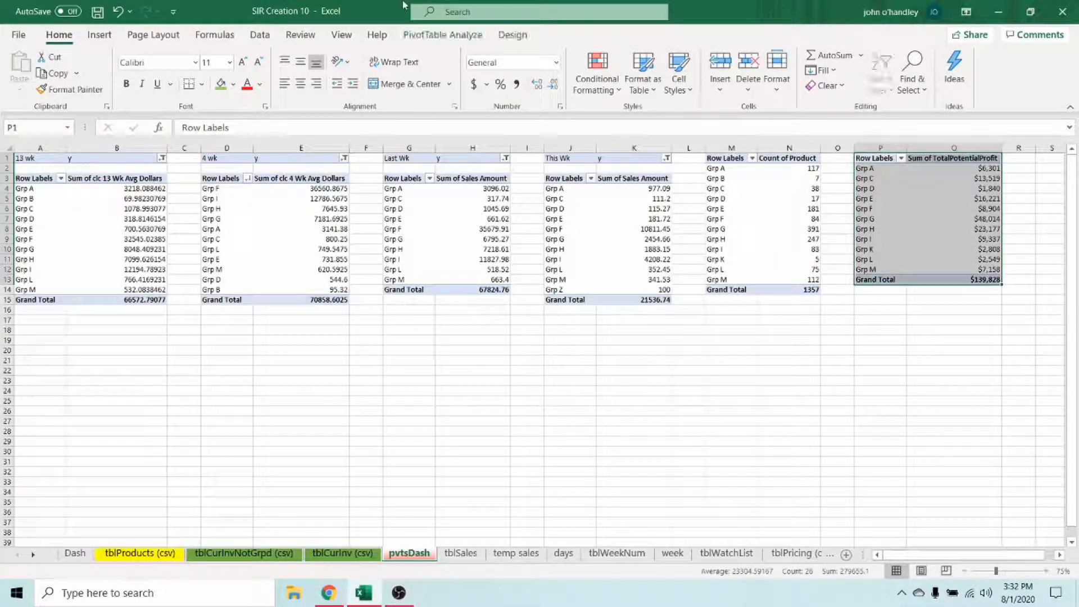
pyautogui.click(99, 35)
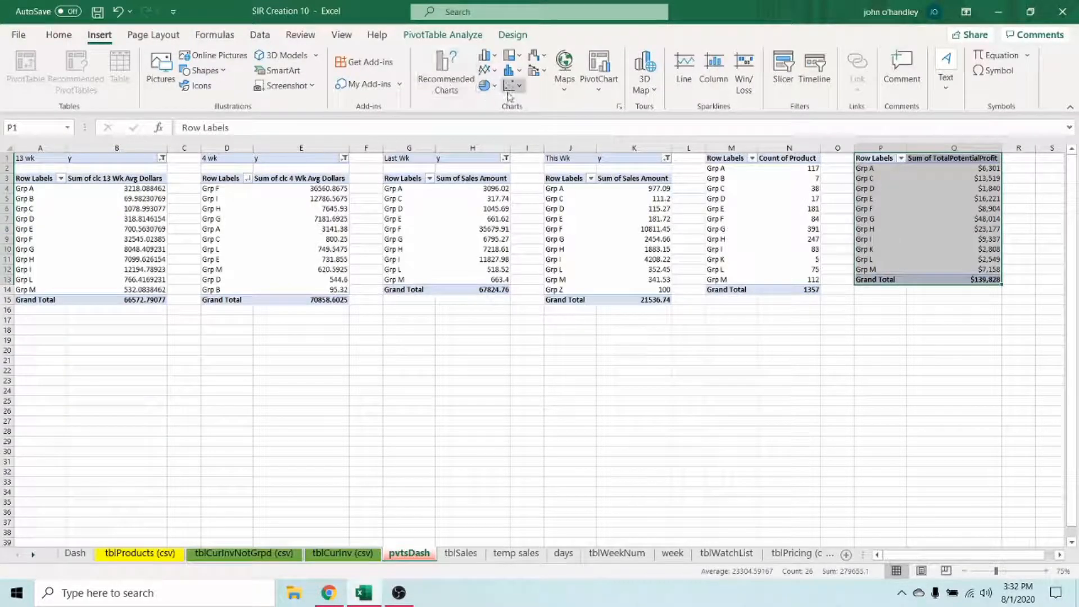
pyautogui.click(484, 85)
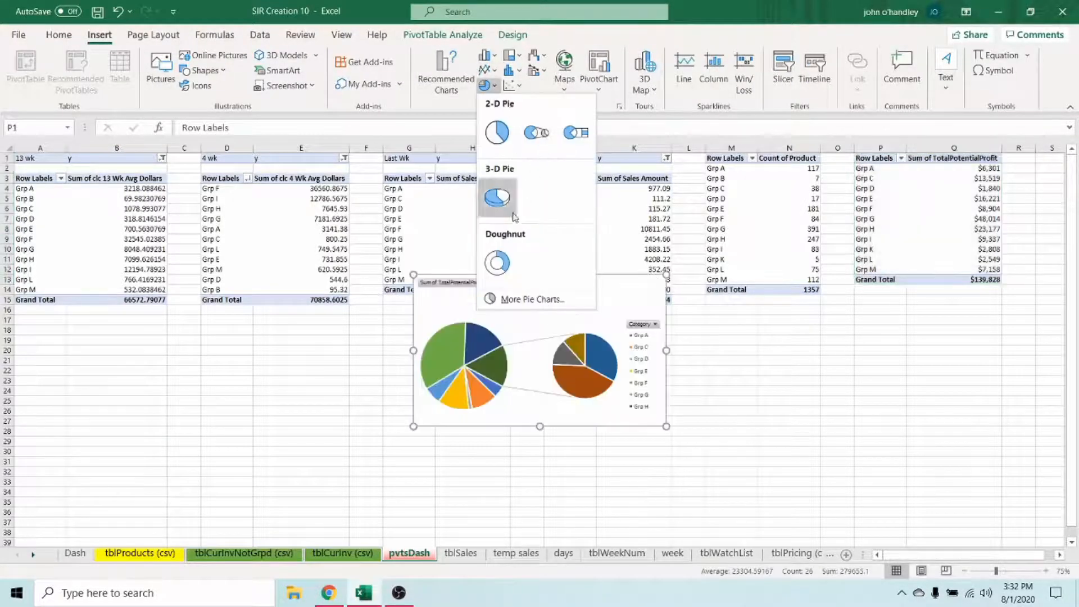
pyautogui.click(497, 132)
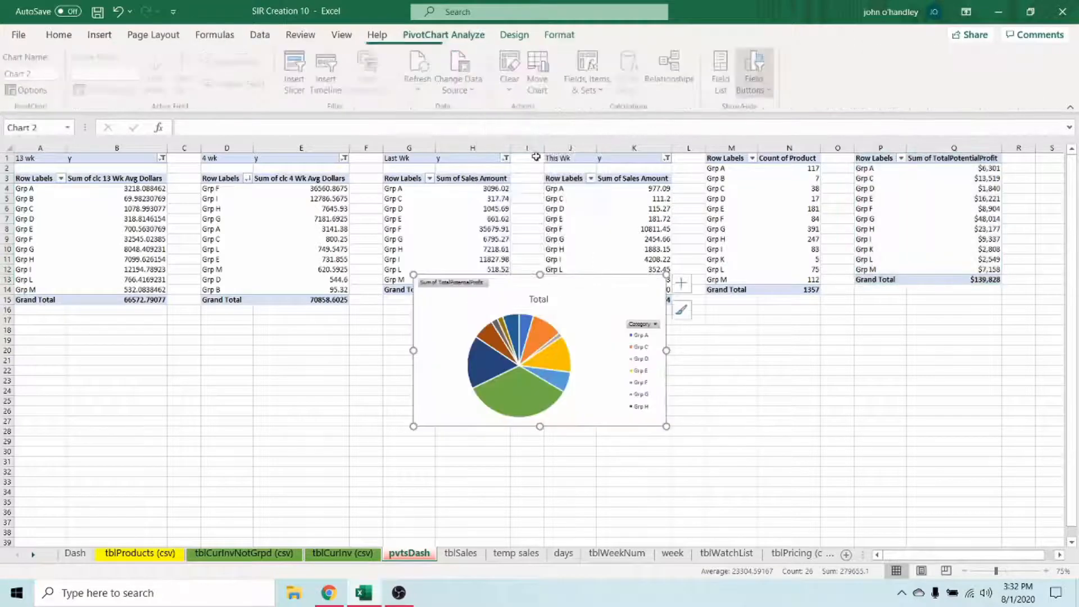
# Move the TotalPotentialProfit pie chart to the Dash sheet as an embedded object.
pyautogui.rightClick(589, 301)
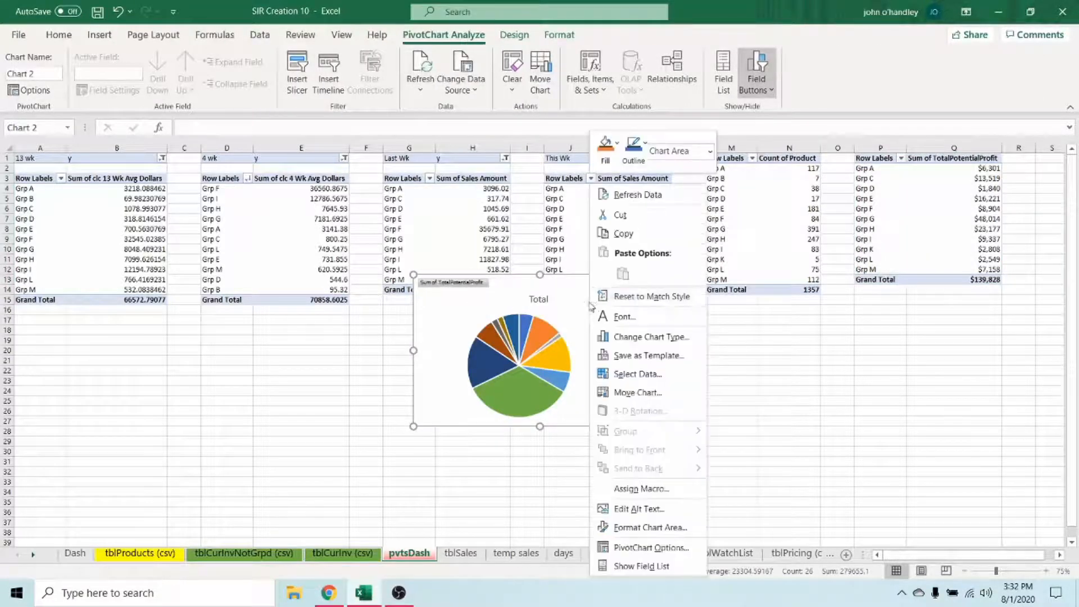
pyautogui.click(637, 392)
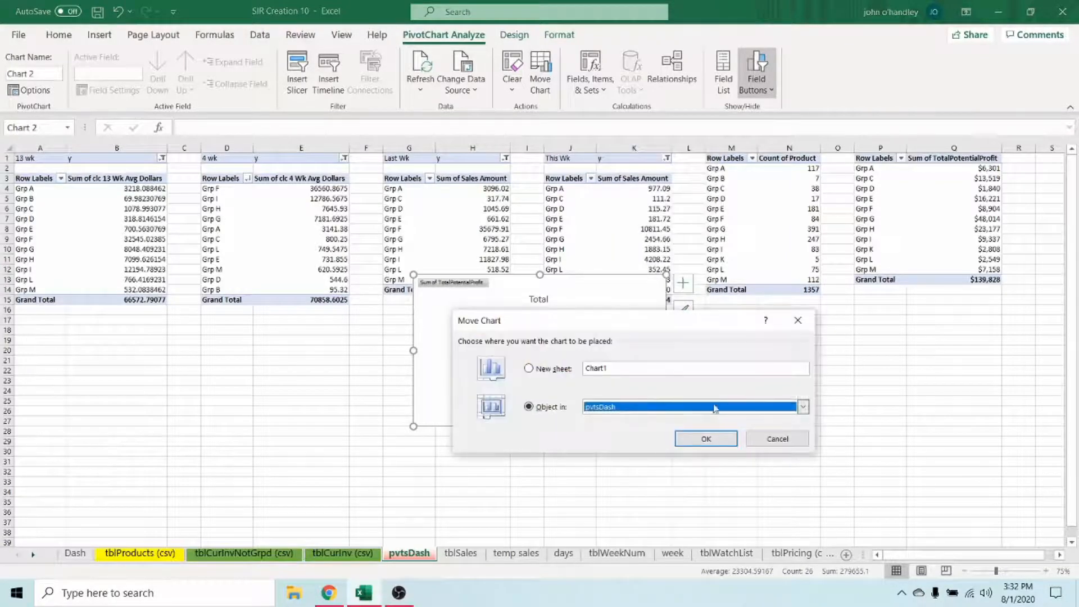
pyautogui.click(802, 407)
pyautogui.click(630, 422)
pyautogui.click(704, 439)
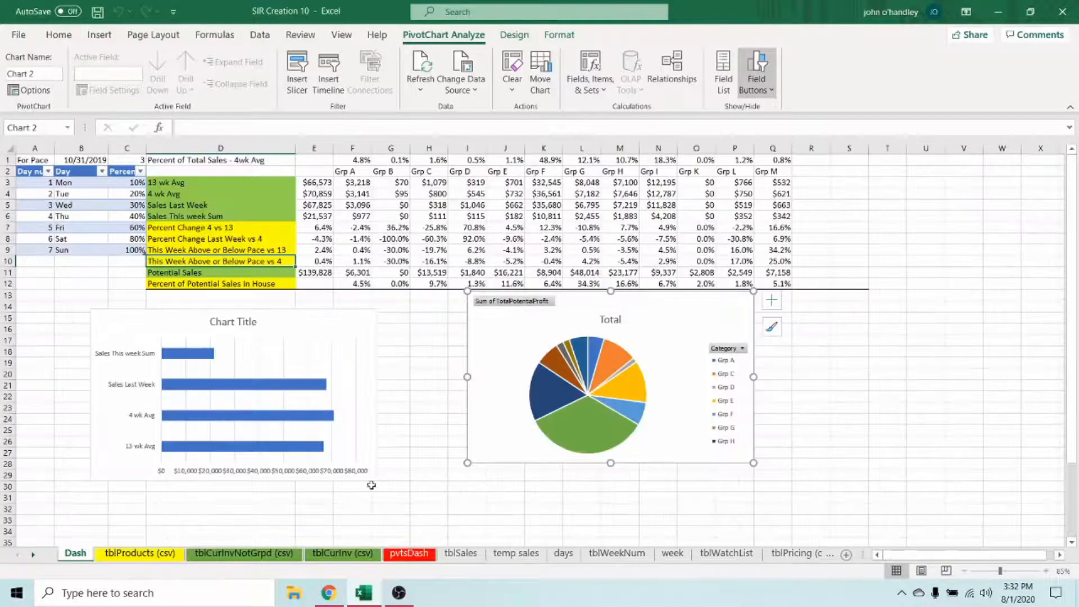
# Shift the TotalPotentialProfit pie chart slightly down below the summary table and add data labels to its slices.
pyautogui.moveTo(670, 325); pyautogui.dragTo(666, 339)
pyautogui.click(625, 404)
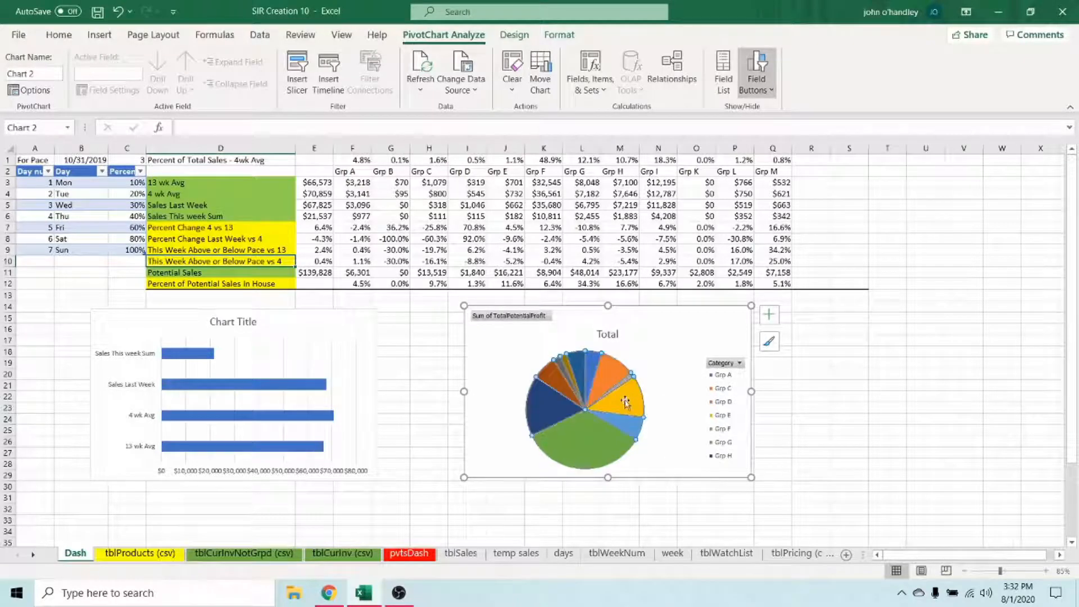
pyautogui.rightClick(625, 403)
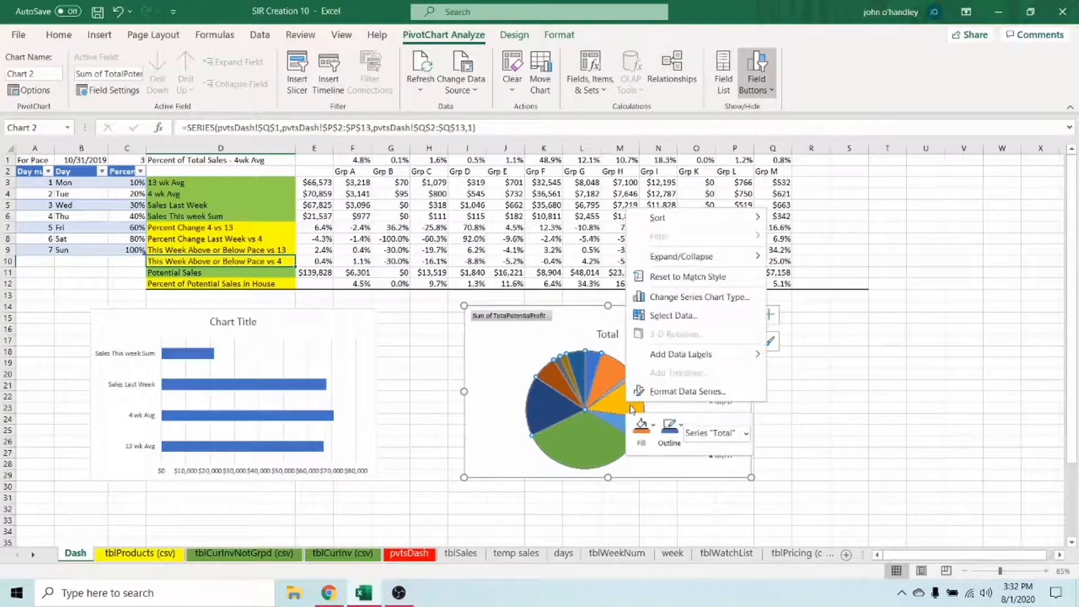
pyautogui.click(680, 354)
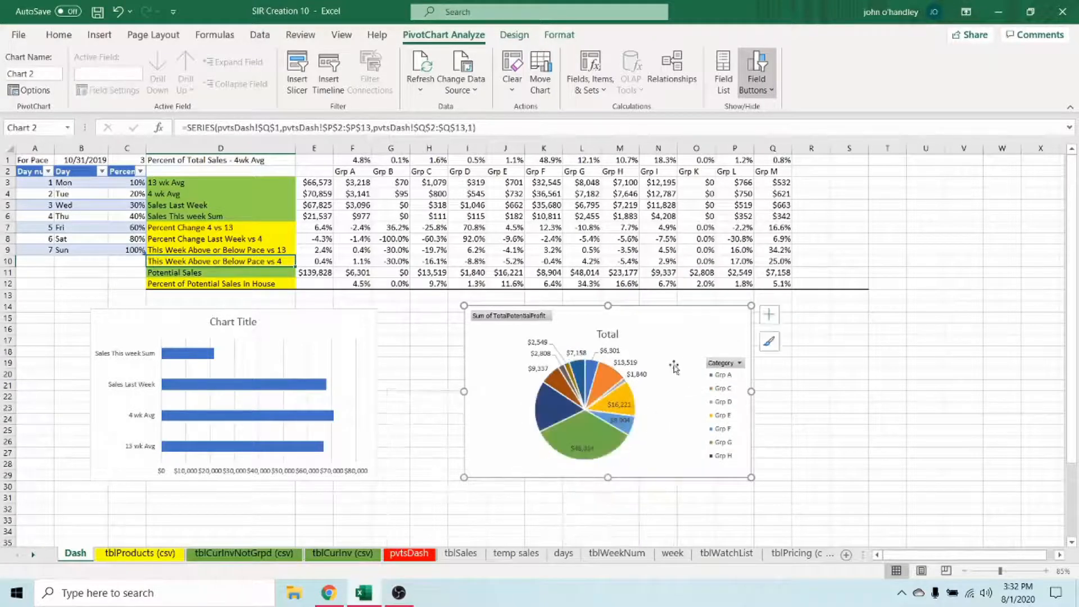
# Include the category name alongside the value in the pie chart's data labels.
pyautogui.rightClick(619, 399)
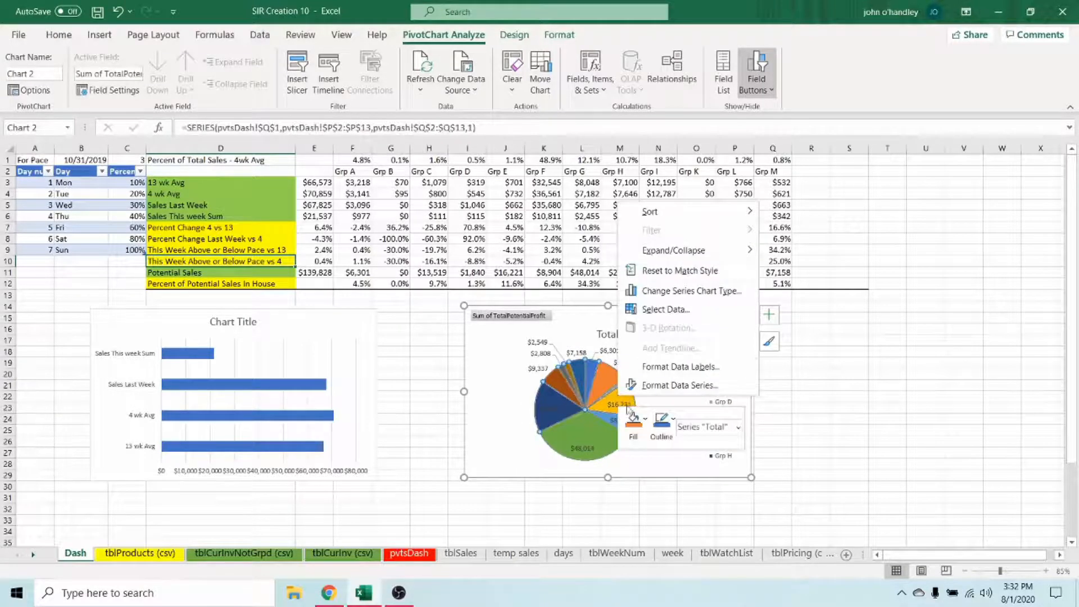
pyautogui.click(680, 366)
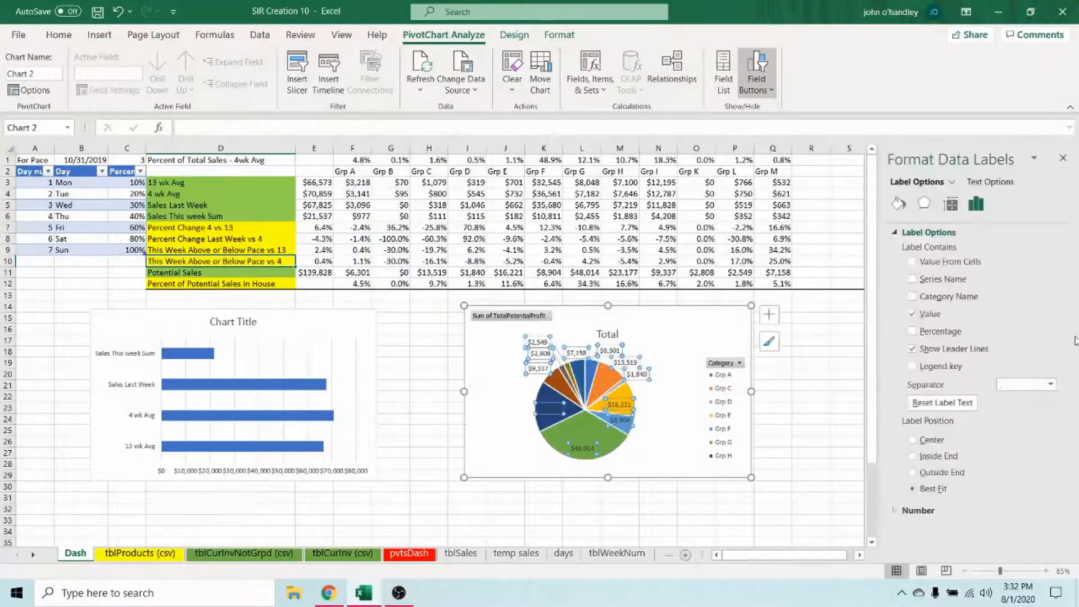
pyautogui.click(912, 296)
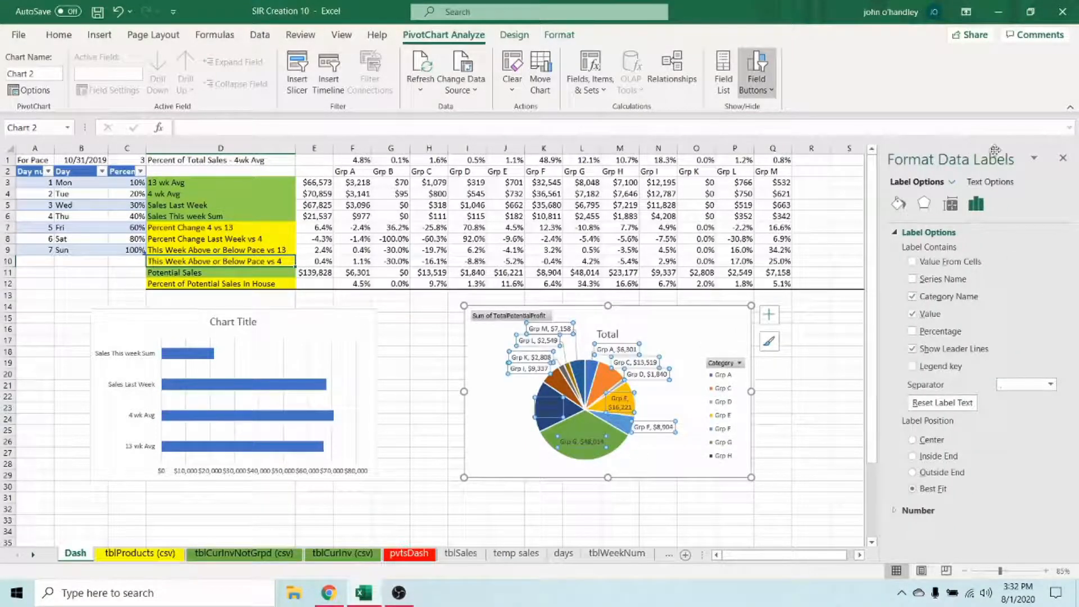
pyautogui.click(681, 336)
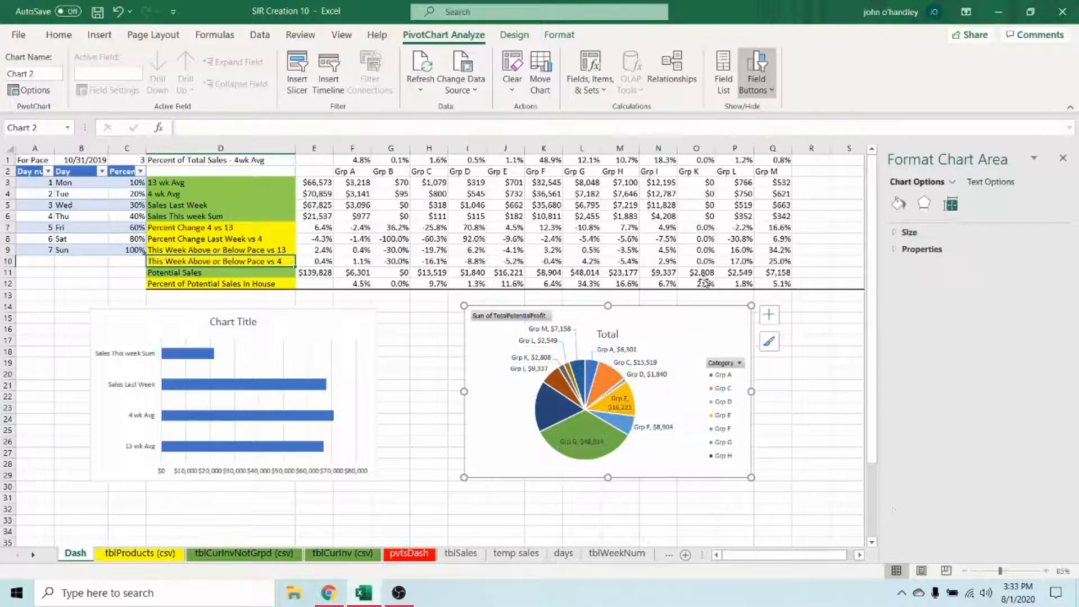
# Remove the legend from the pie chart, deselect the chart and close the formatting pane.
pyautogui.click(726, 360)
pyautogui.click(725, 395)
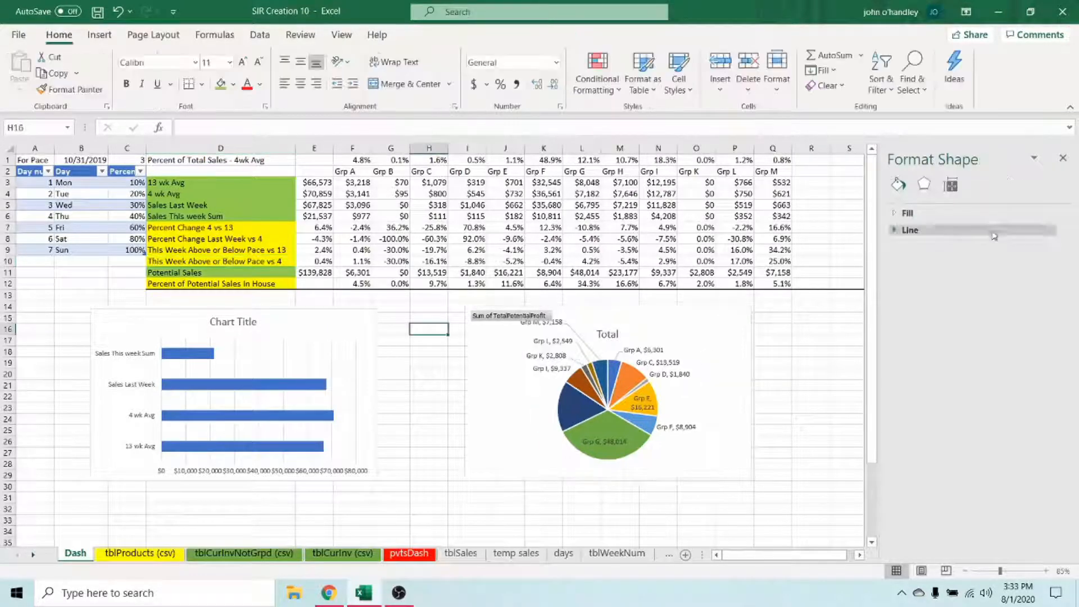
pyautogui.click(1062, 158)
# Copy the summary table D1:Q12 and paste only its values below the charts, starting at D33.
pyautogui.scroll(-2, 479, 447)
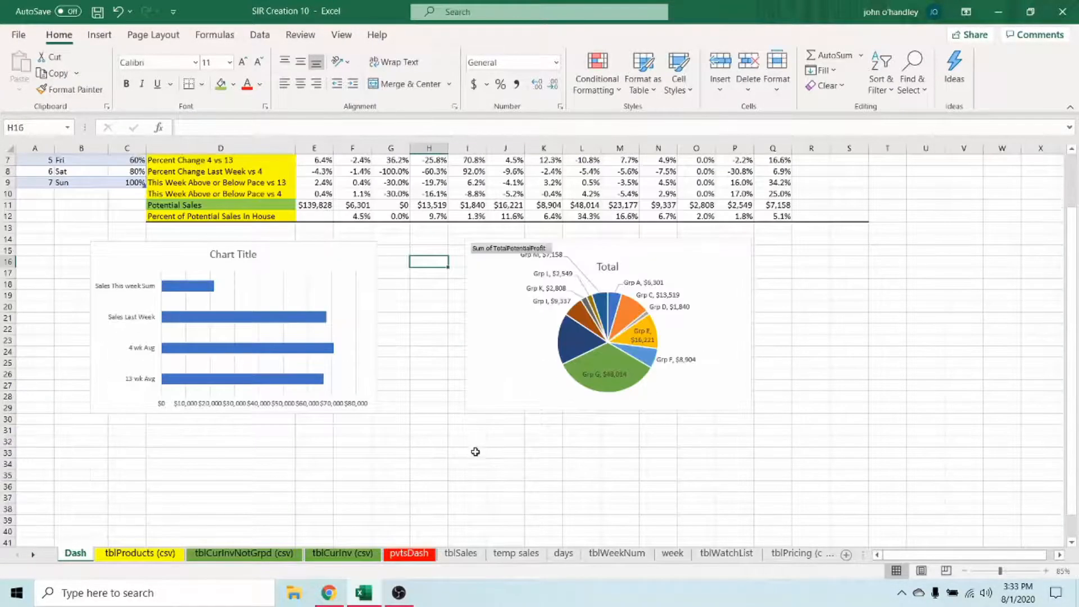
pyautogui.scroll(2, 500, 462)
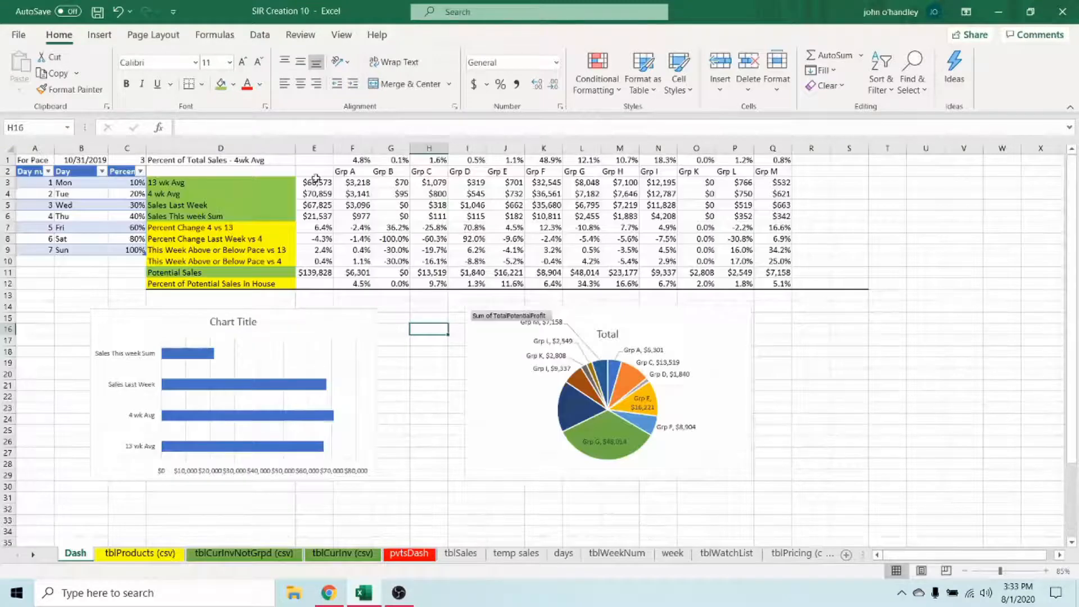
pyautogui.moveTo(188, 160); pyautogui.dragTo(761, 276)
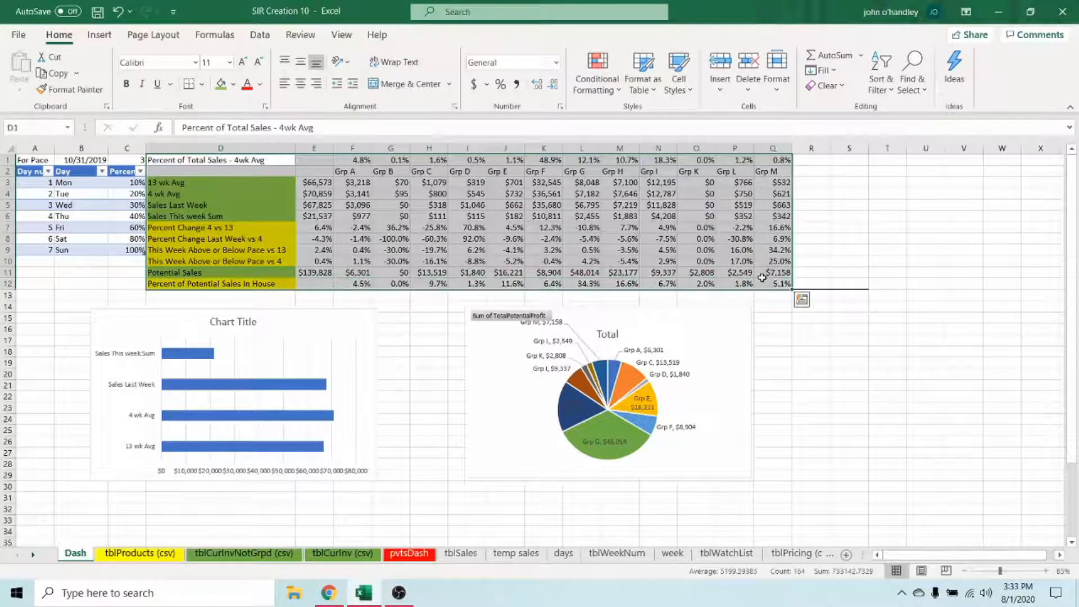
pyautogui.hotkey('ctrl', 'c')
pyautogui.scroll(-2, 378, 436)
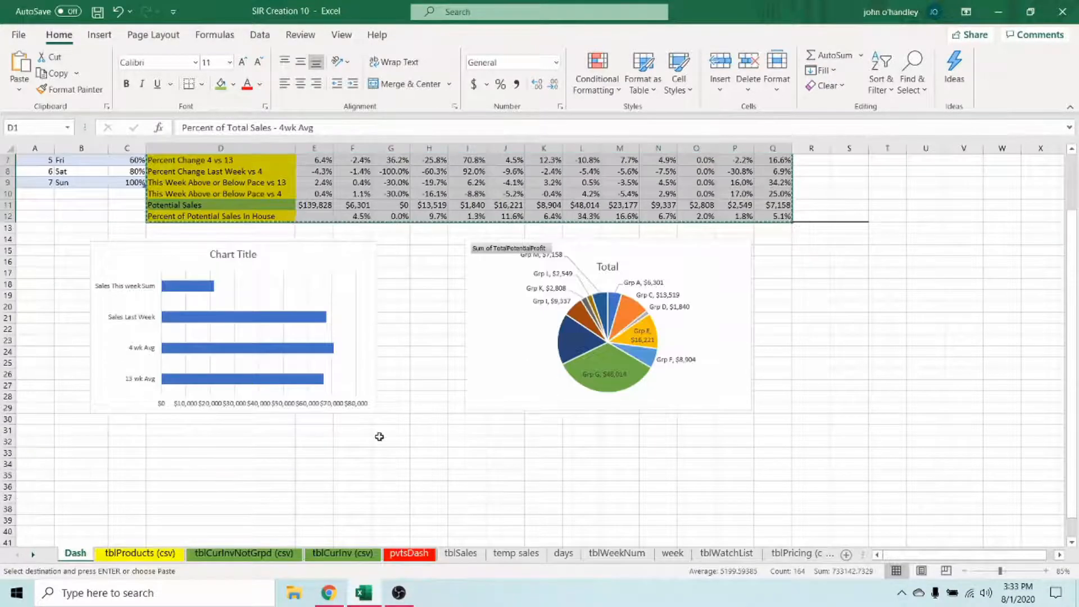
pyautogui.click(152, 452)
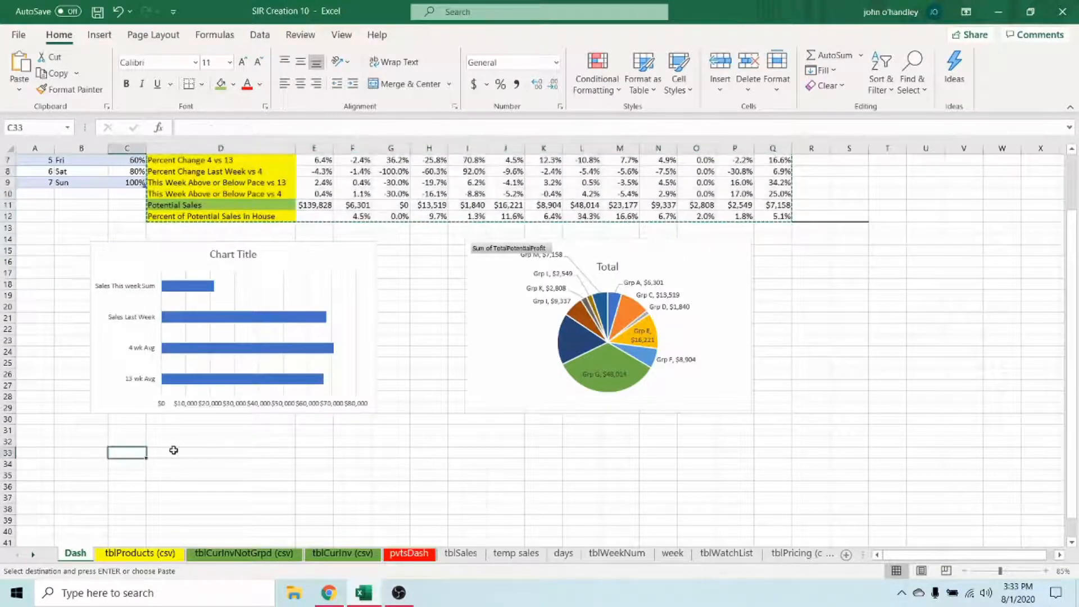
pyautogui.rightClick(167, 452)
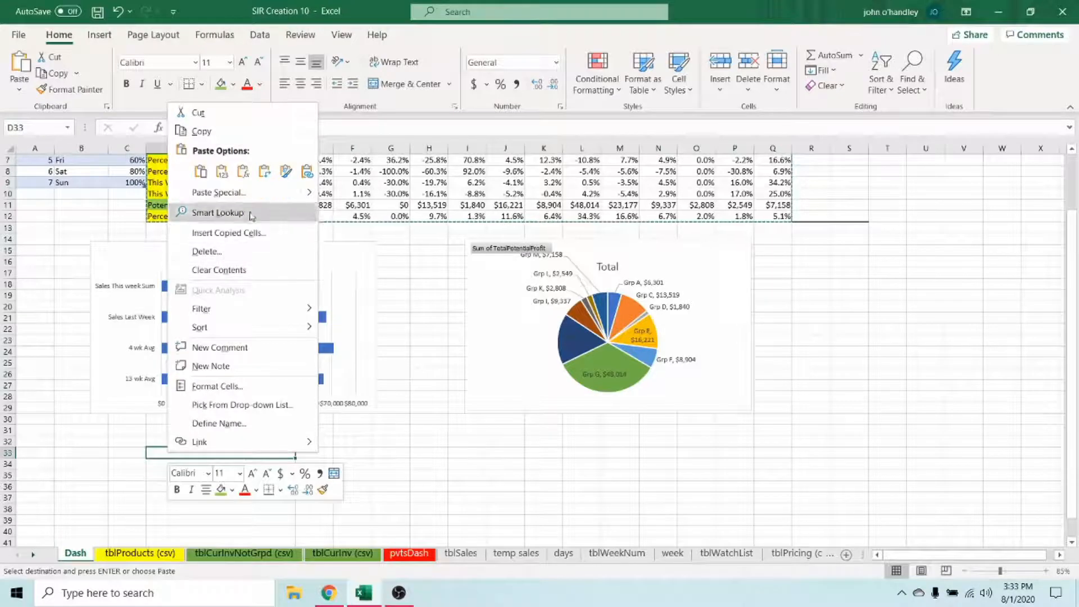
pyautogui.click(240, 191)
pyautogui.click(123, 137)
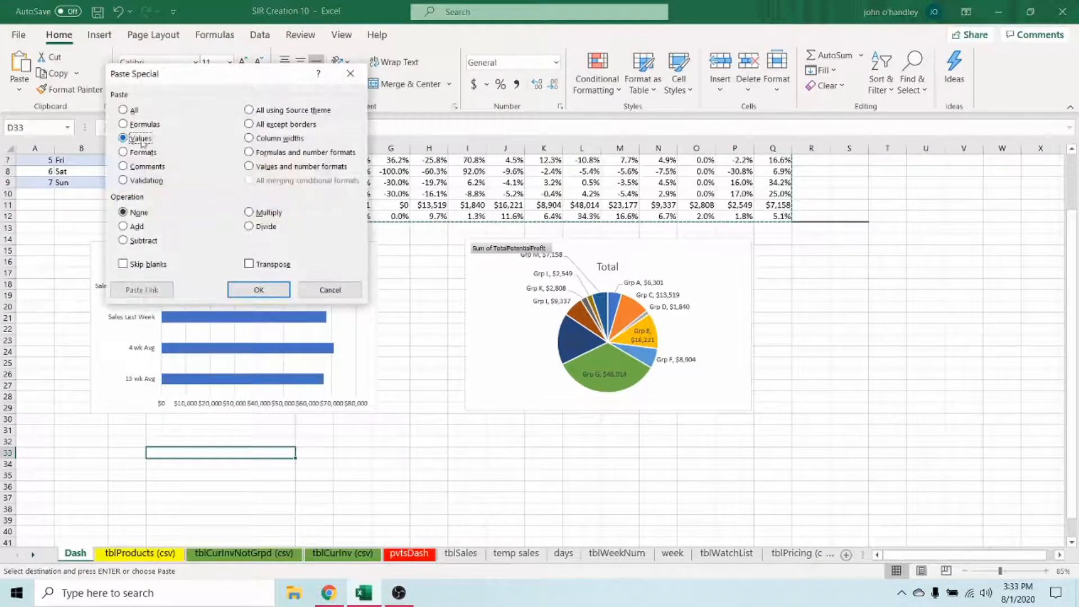
pyautogui.click(258, 290)
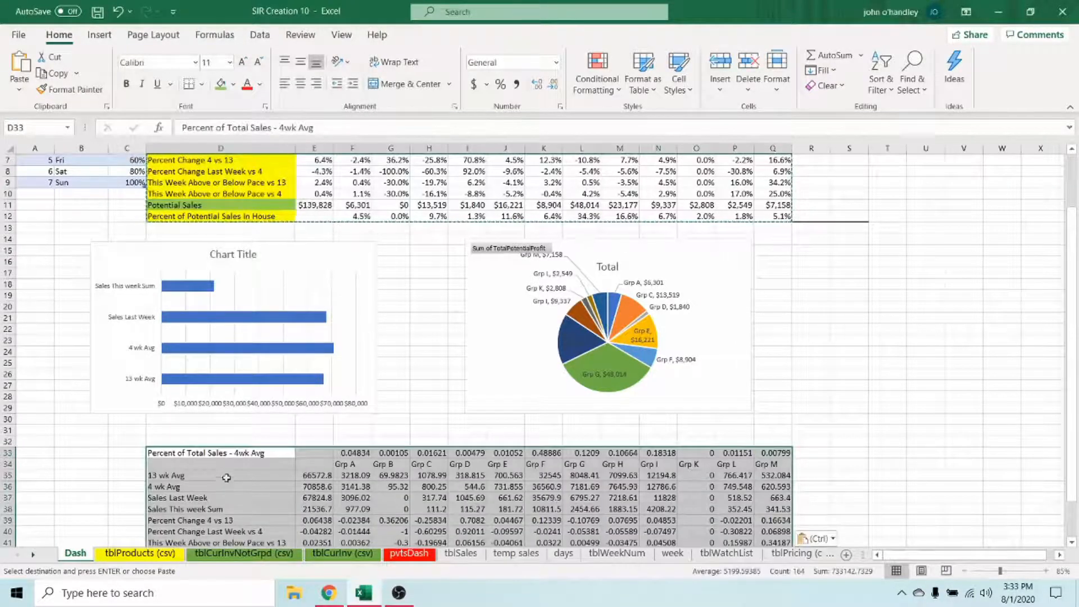
# Paste the summary table's formats onto the values-only copy starting at D33.
pyautogui.rightClick(214, 456)
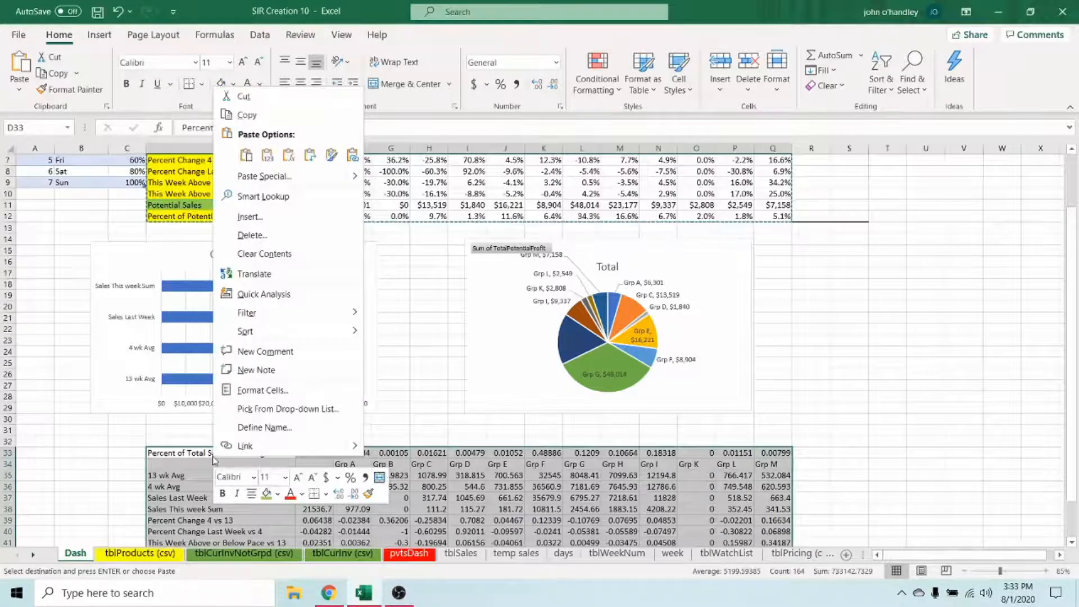
pyautogui.click(287, 179)
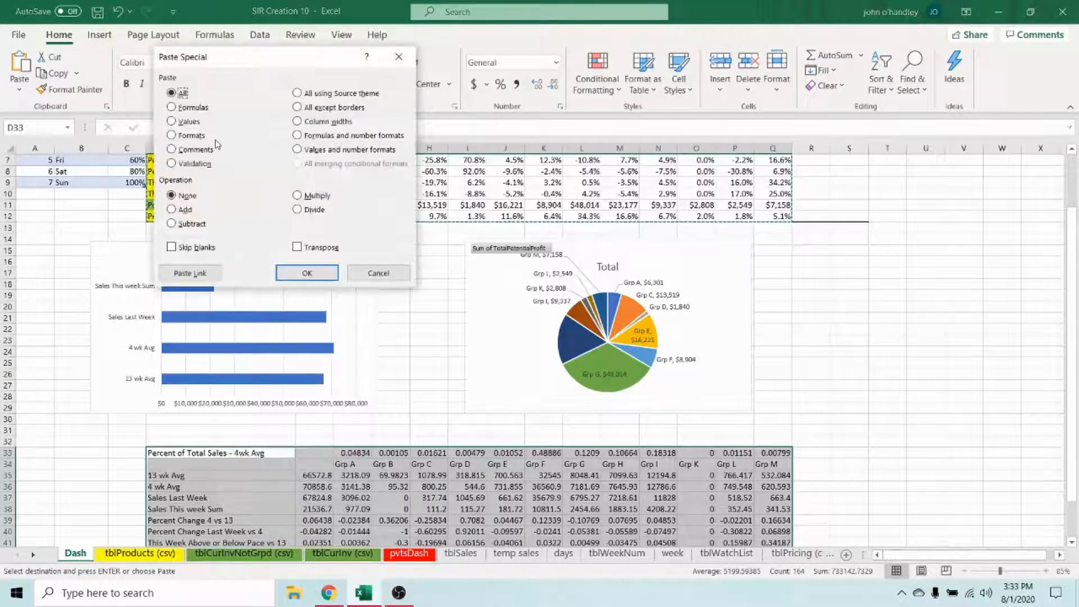
pyautogui.click(191, 135)
pyautogui.click(306, 272)
pyautogui.scroll(-1, 415, 515)
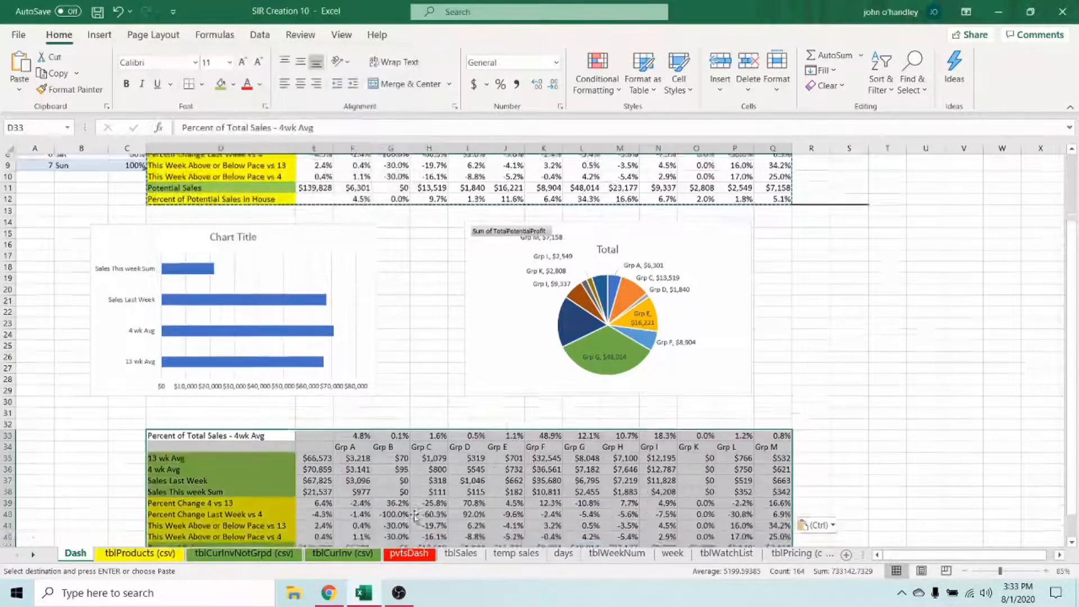
pyautogui.scroll(3, 414, 515)
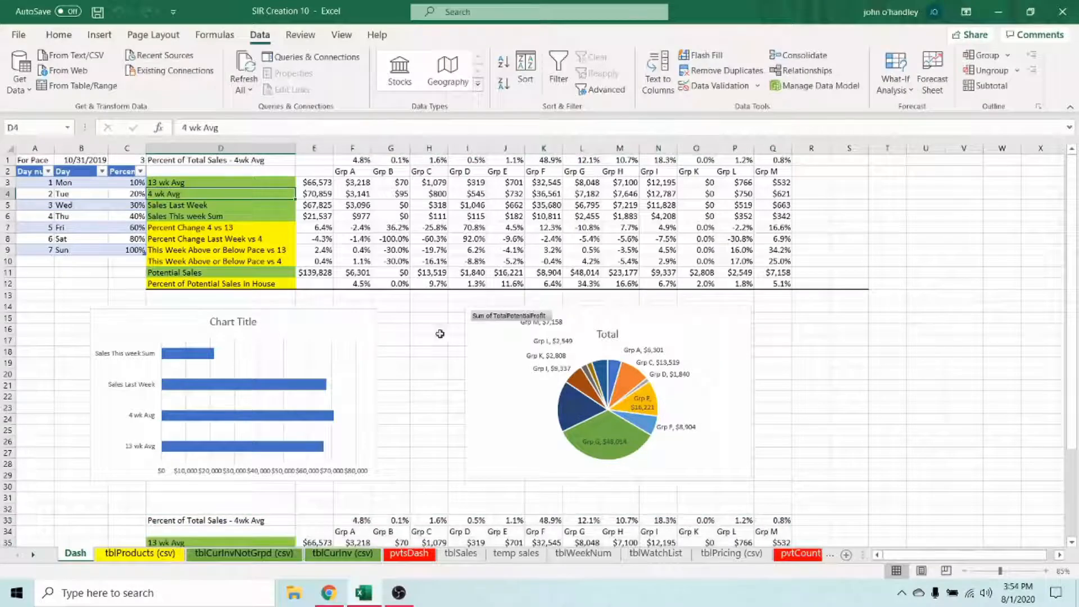
# On the tblWeekNum sheet, clear the 13 wk flag for week 30-2019 and enter y for week 43-2019.
pyautogui.scroll(-2, 417, 413)
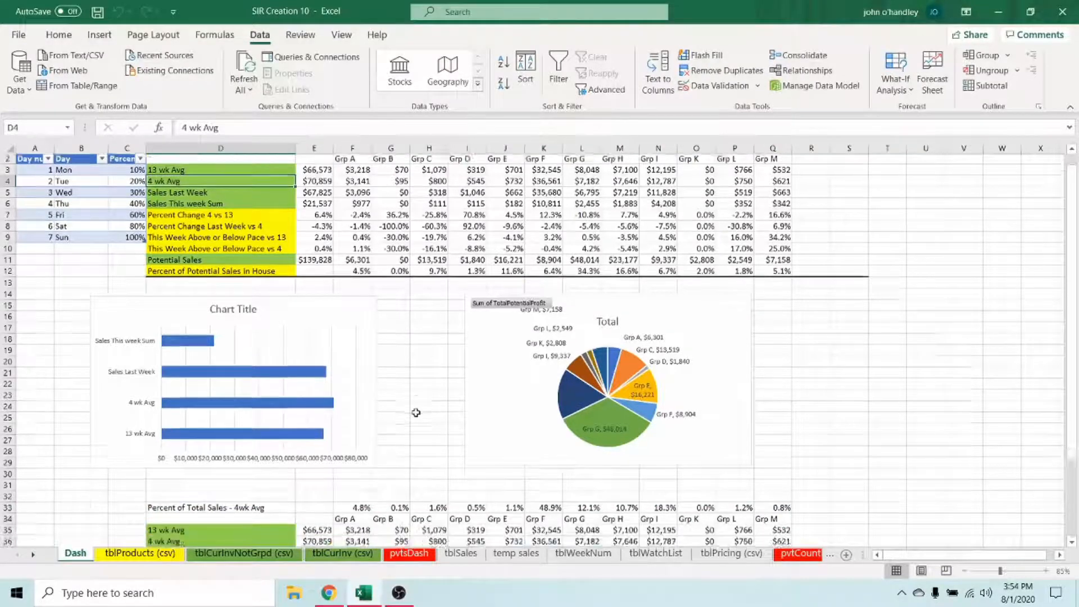
pyautogui.scroll(2, 416, 417)
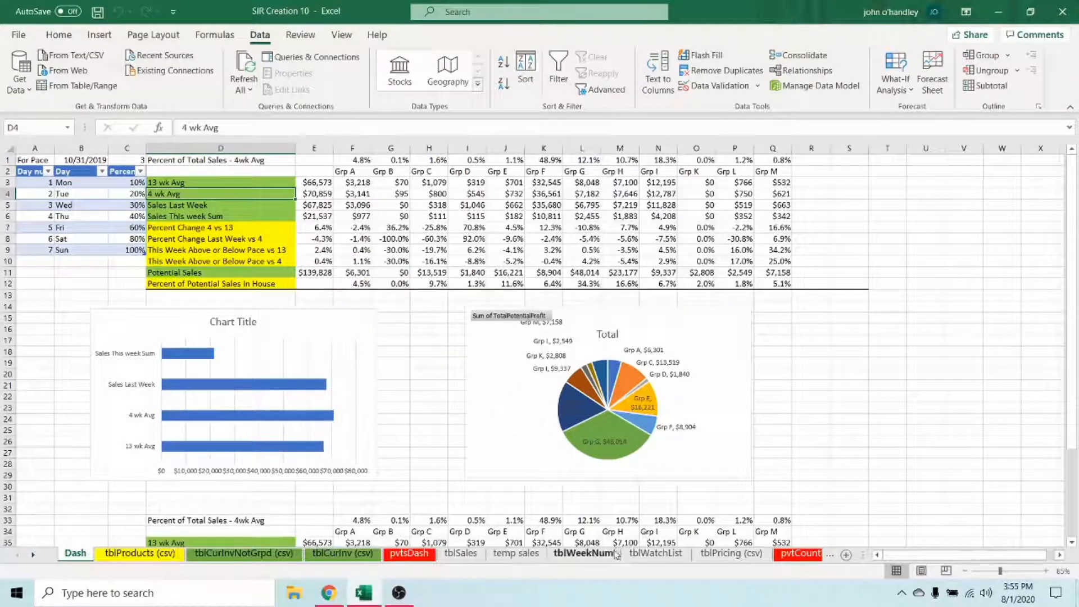
pyautogui.click(584, 554)
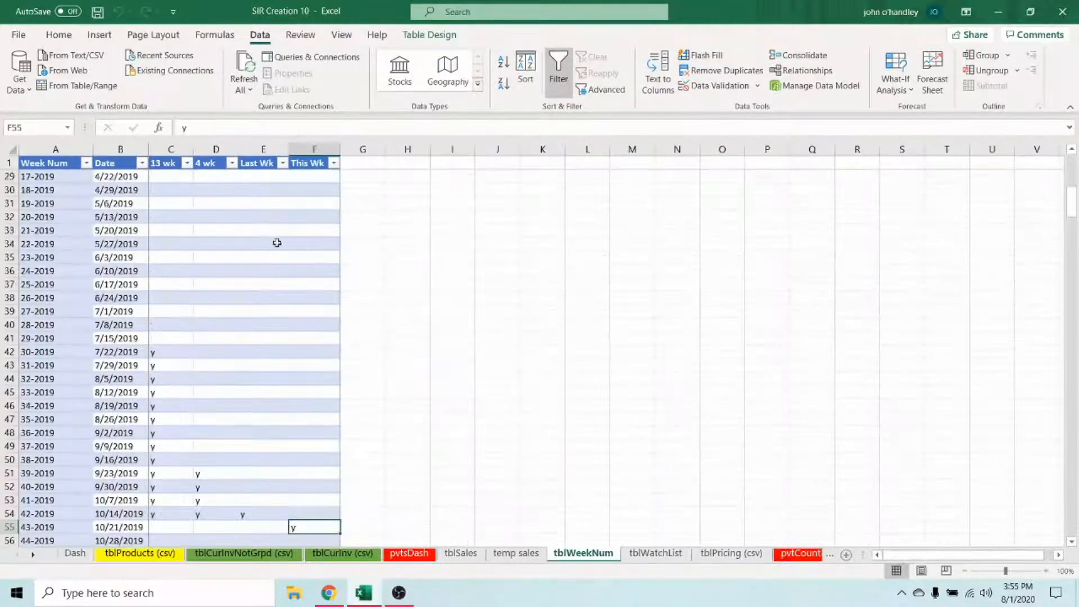
pyautogui.scroll(-1, 292, 309)
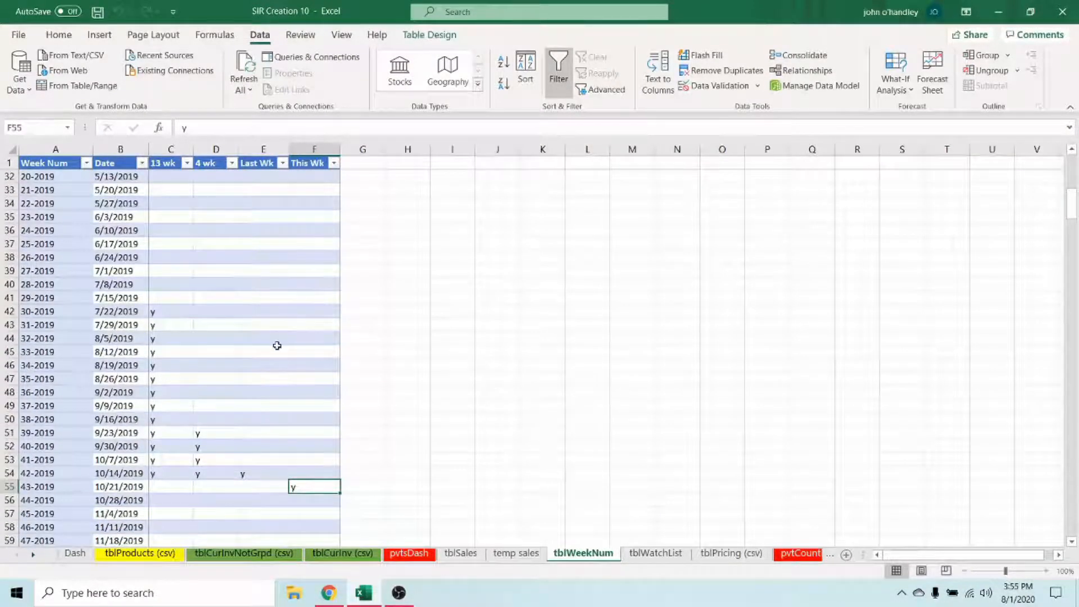
pyautogui.click(161, 312)
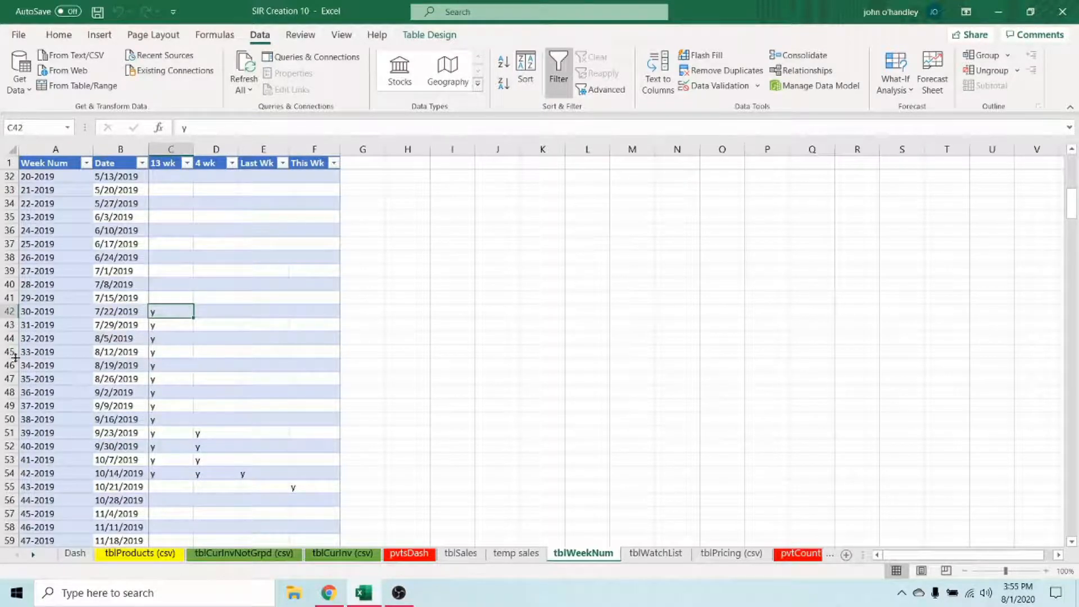
pyautogui.press('Delete')
pyautogui.scroll(-1, 177, 437)
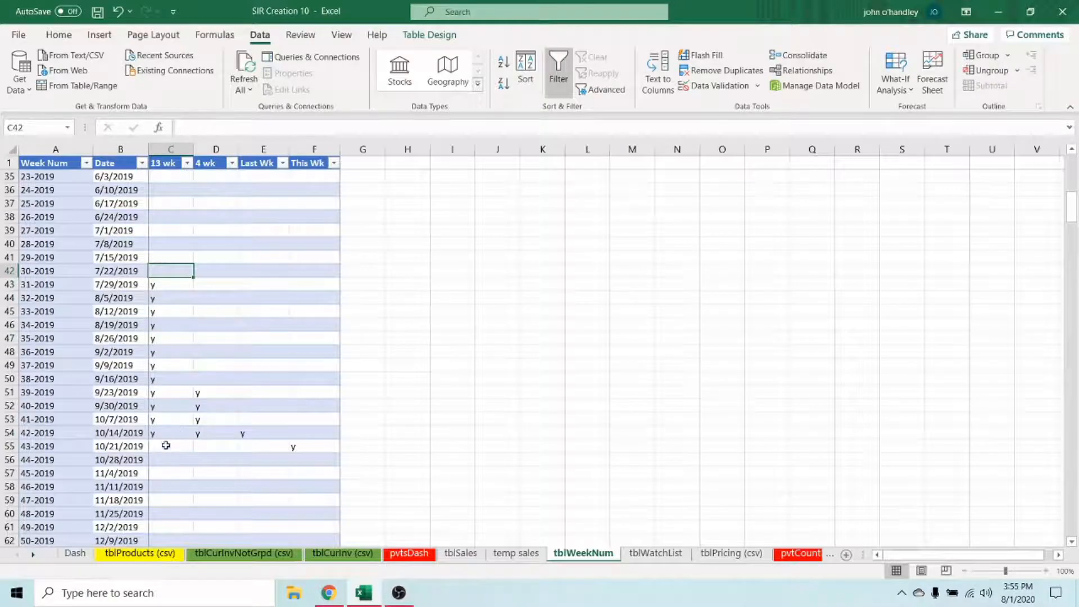
pyautogui.click(169, 447)
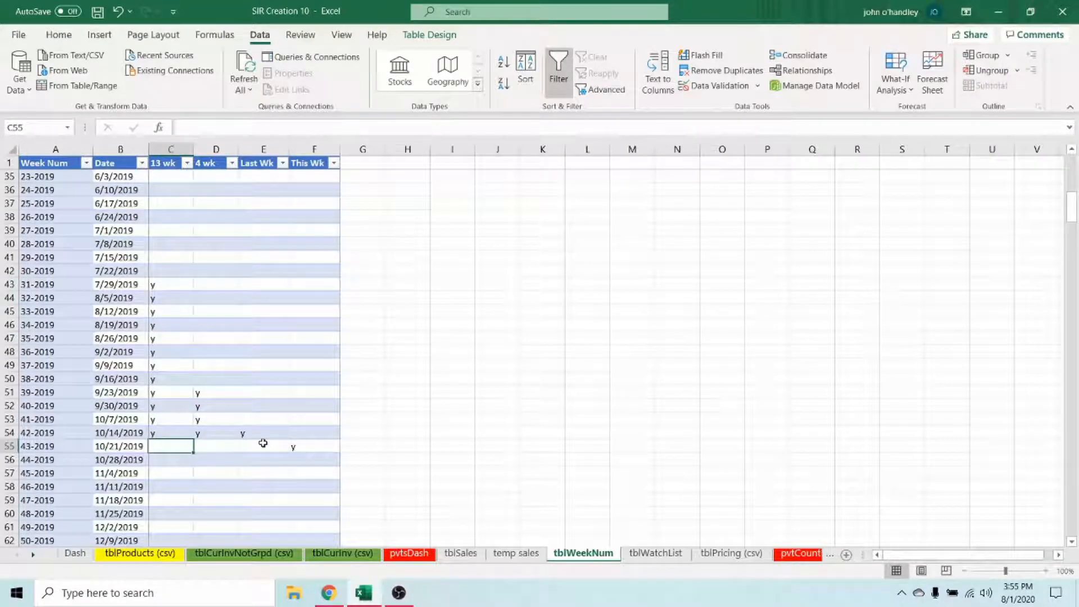
pyautogui.write('y')
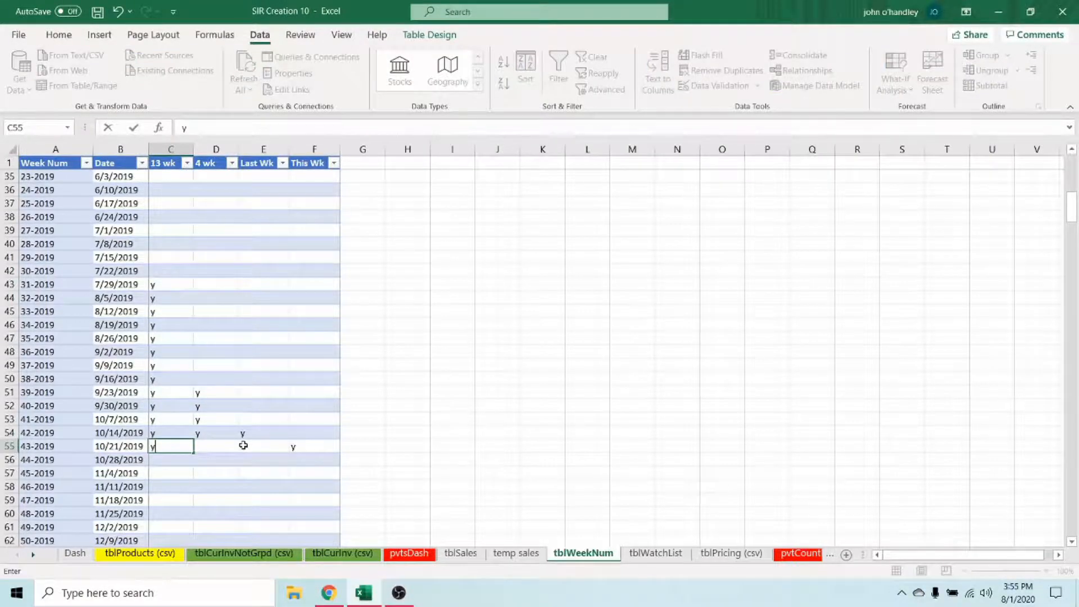
pyautogui.press('Return')
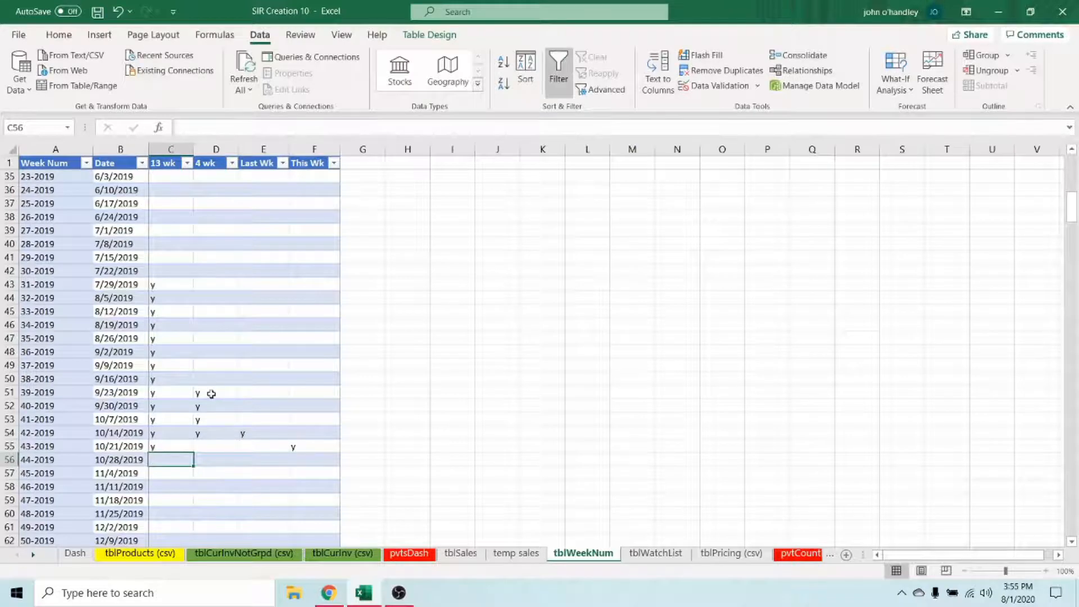
# In the 4 wk column, clear the flag for week 39-2019 and enter y for week 43-2019.
pyautogui.moveTo(211, 394); pyautogui.dragTo(214, 427)
pyautogui.click(213, 392)
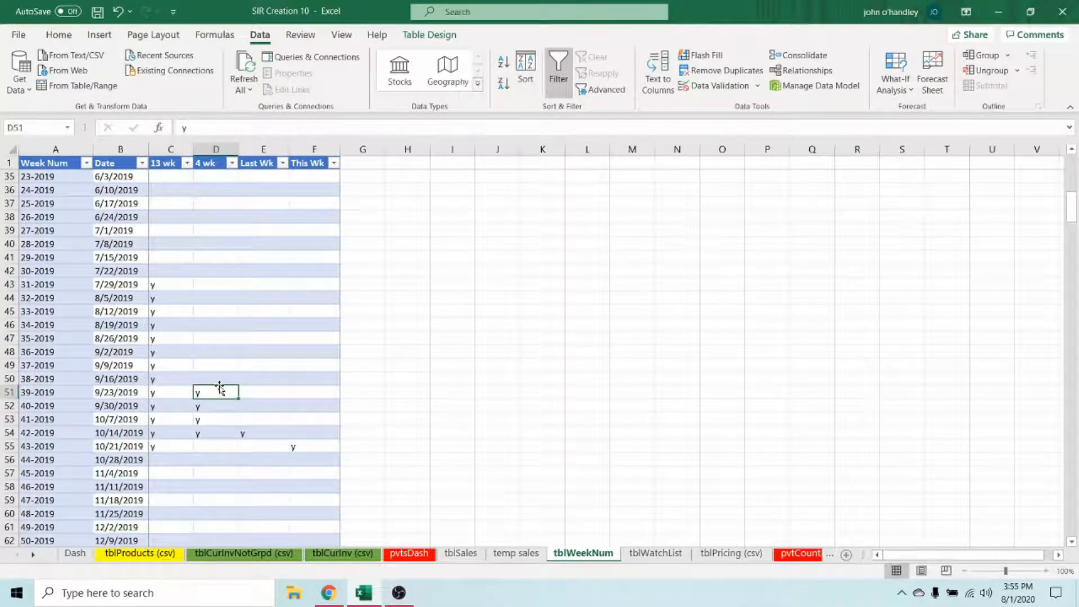
pyautogui.press('Delete')
pyautogui.click(222, 448)
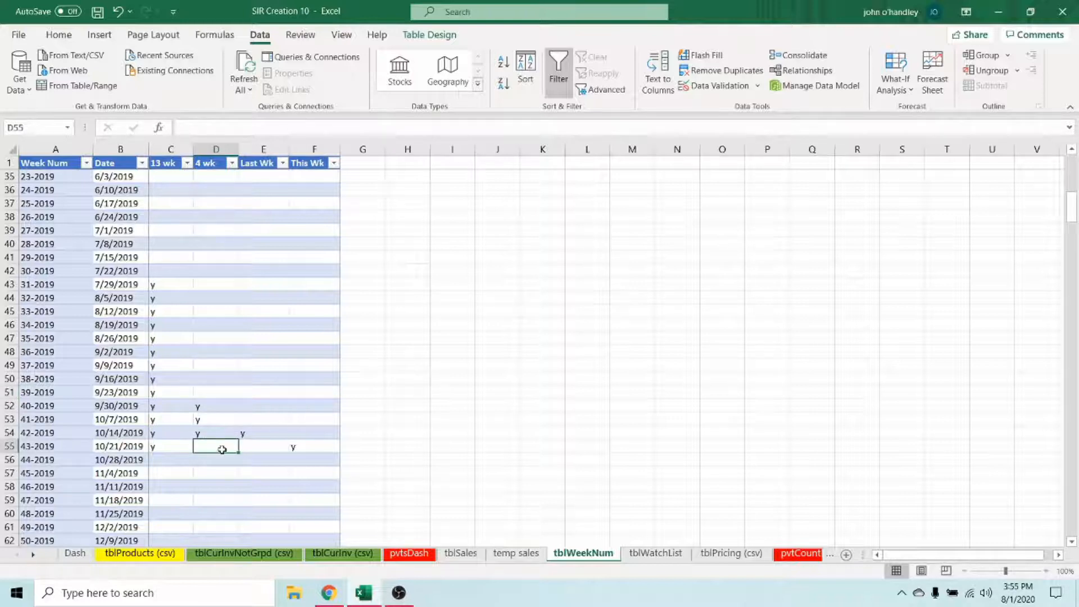
pyautogui.write('y')
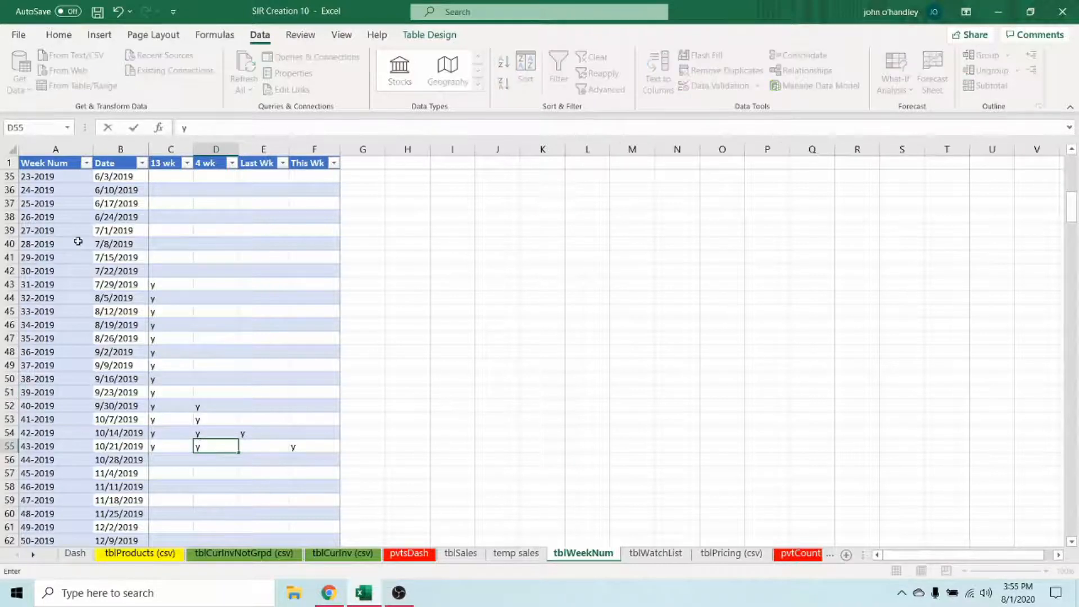
pyautogui.press('Return')
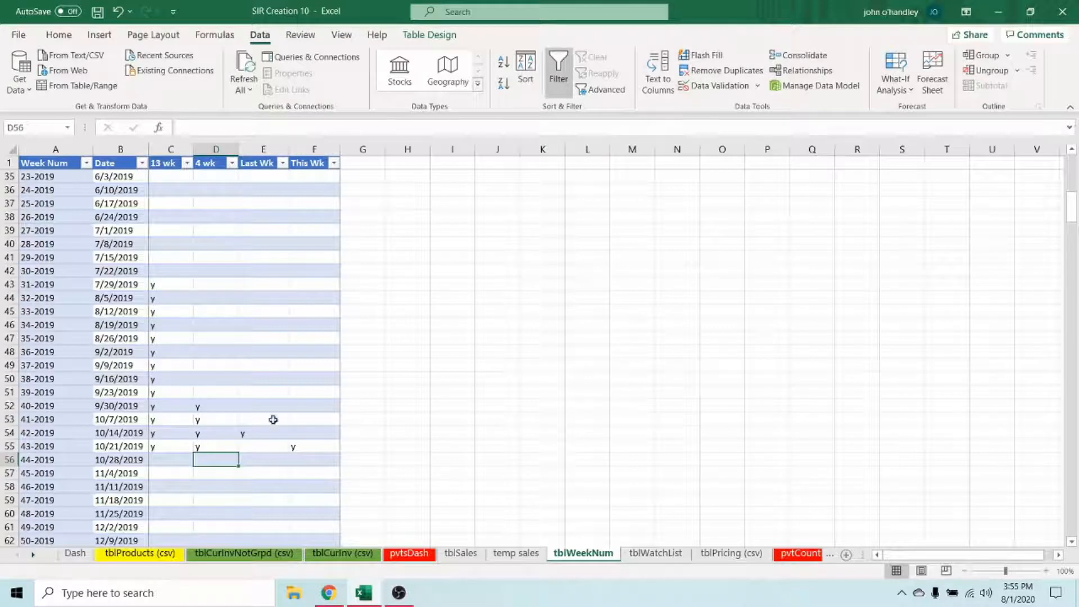
# Enter y in the Last Wk column for week 43-2019.
pyautogui.click(268, 447)
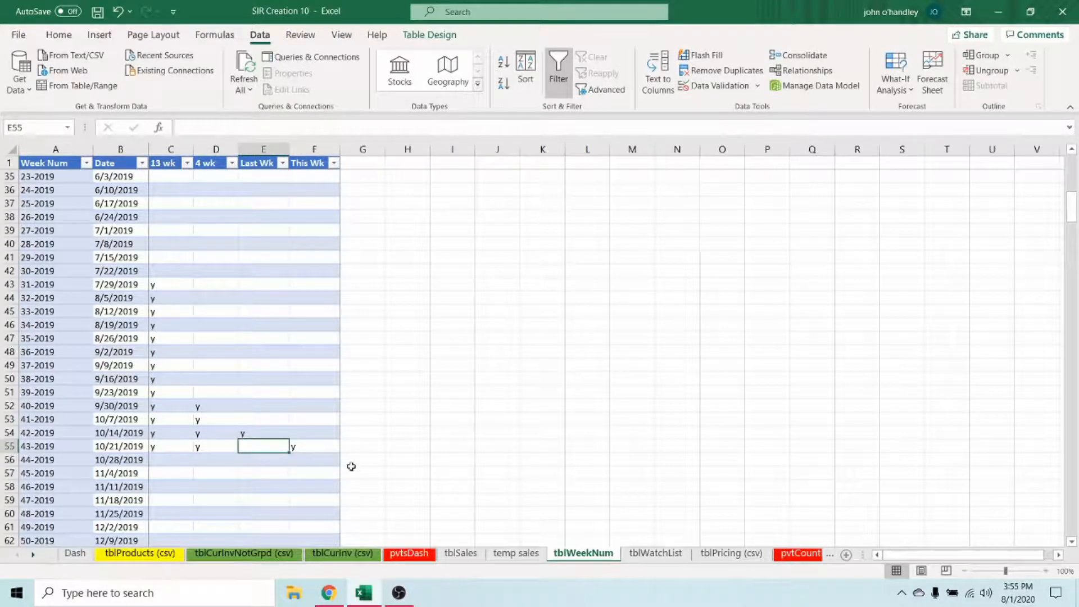
pyautogui.write('y')
pyautogui.hotkey('ctrl', 'Return')
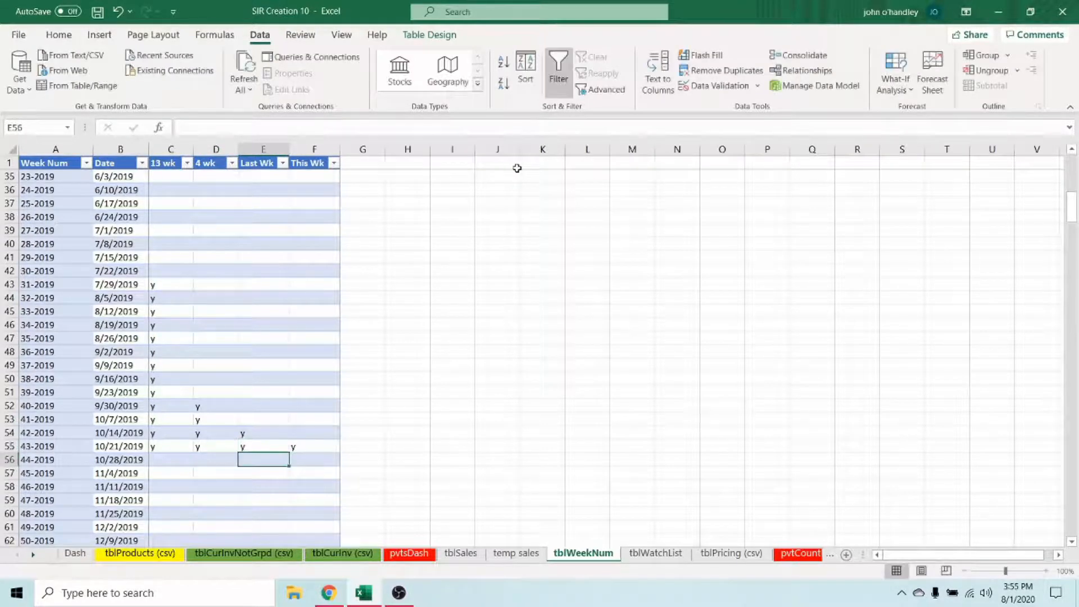
# Clear the Last Wk flag for week 42-2019 and move the This Wk y flag from week 43-2019 to 44-2019.
pyautogui.click(266, 438)
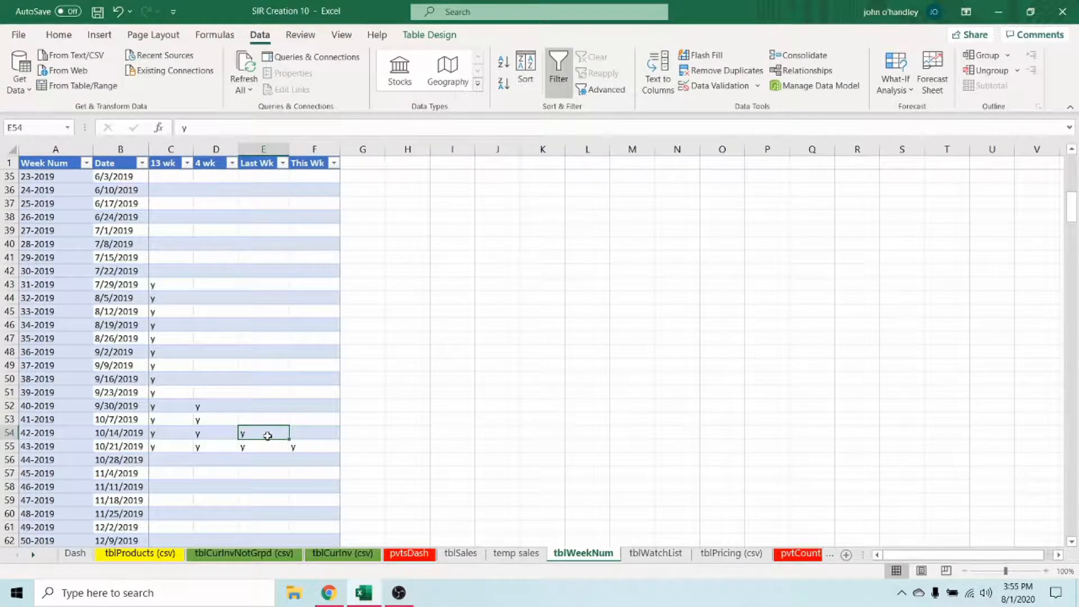
pyautogui.press('Delete')
pyautogui.click(309, 448)
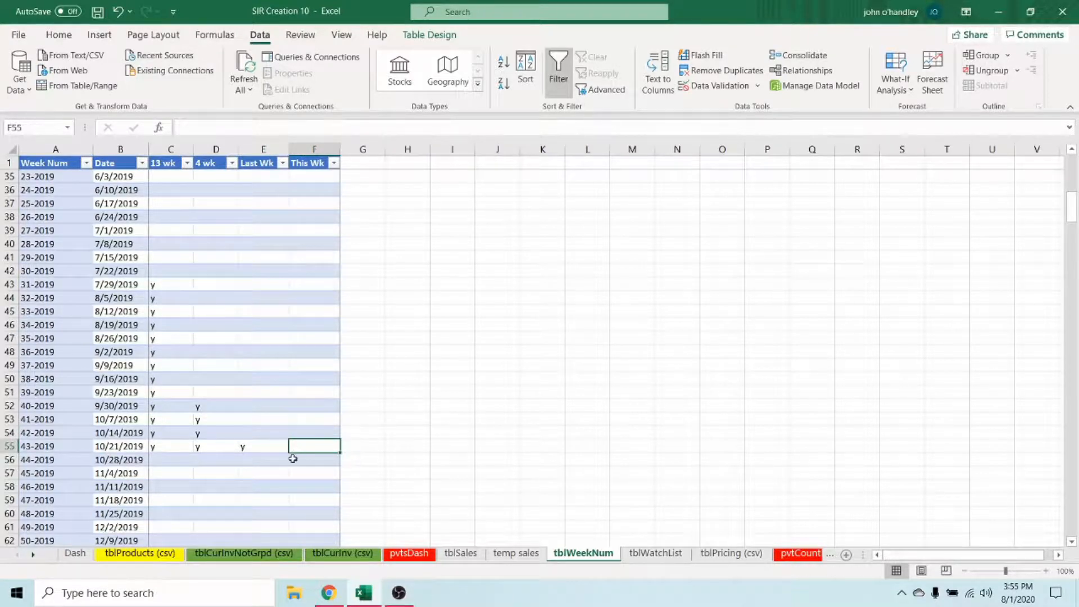
pyautogui.click(317, 457)
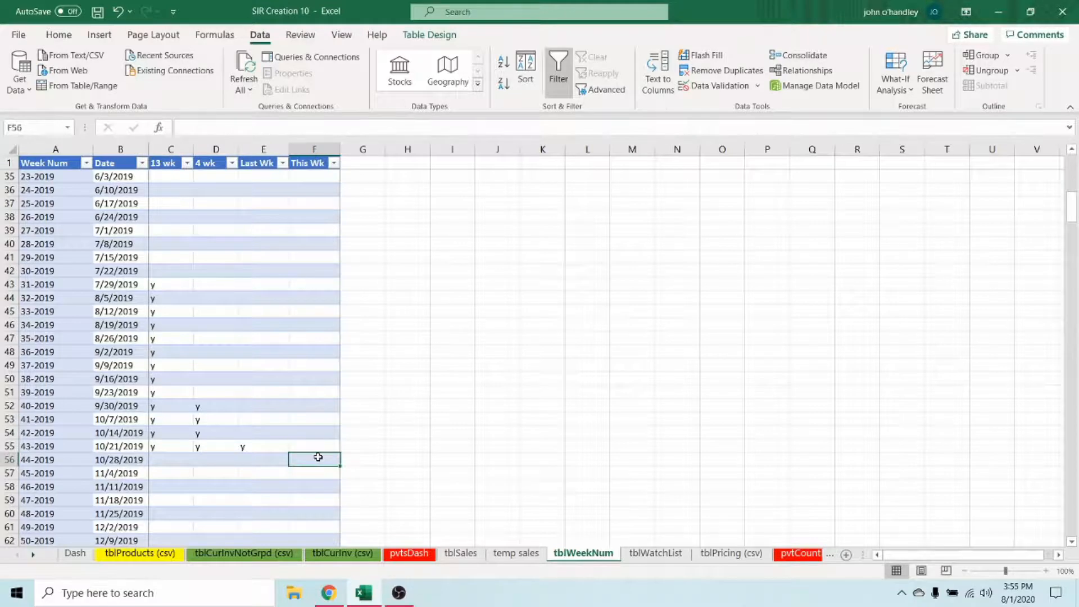
pyautogui.write('y')
pyautogui.press('Return')
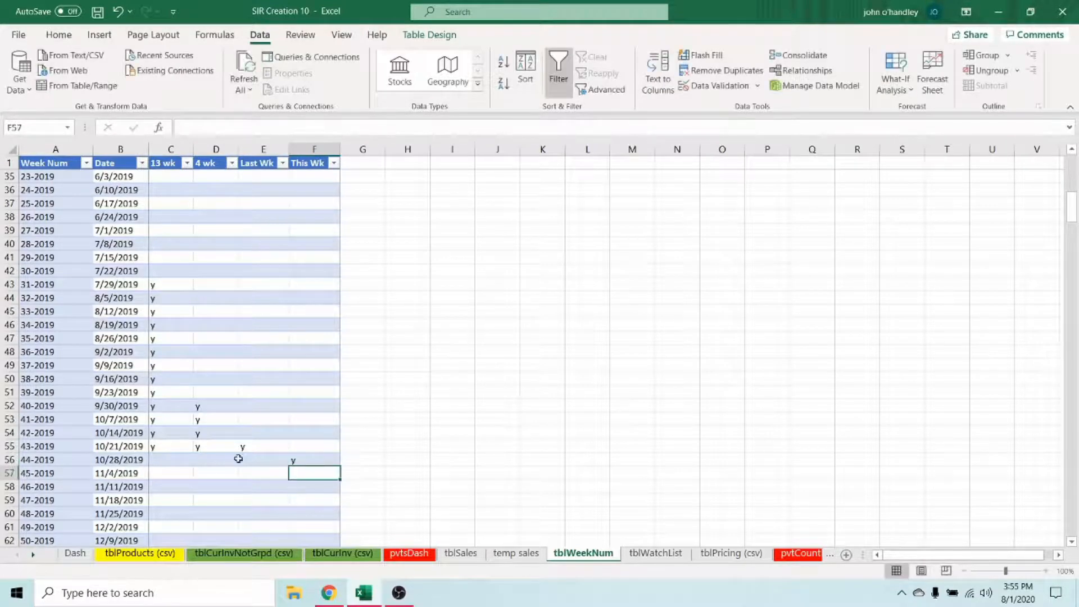
# Refresh the data of the table on the tblProducts (csv) sheet.
pyautogui.click(181, 409)
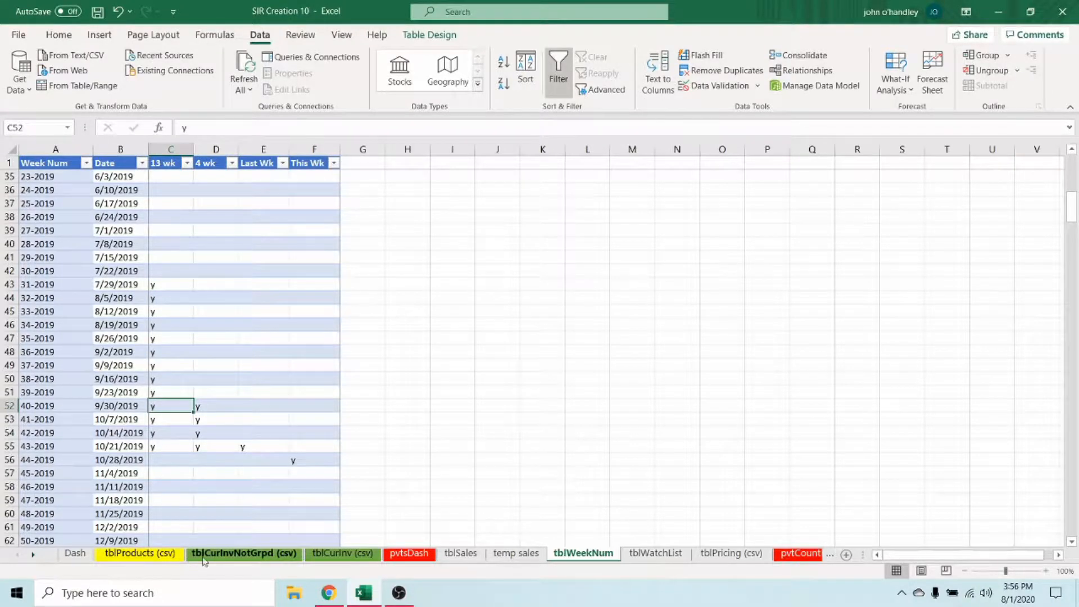
pyautogui.click(169, 556)
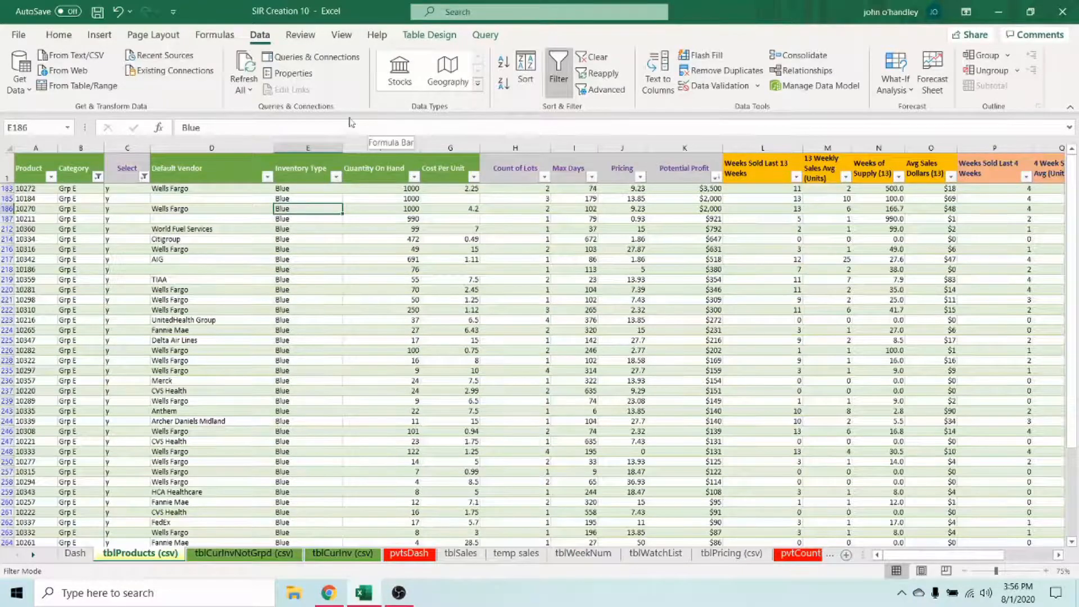
pyautogui.click(251, 90)
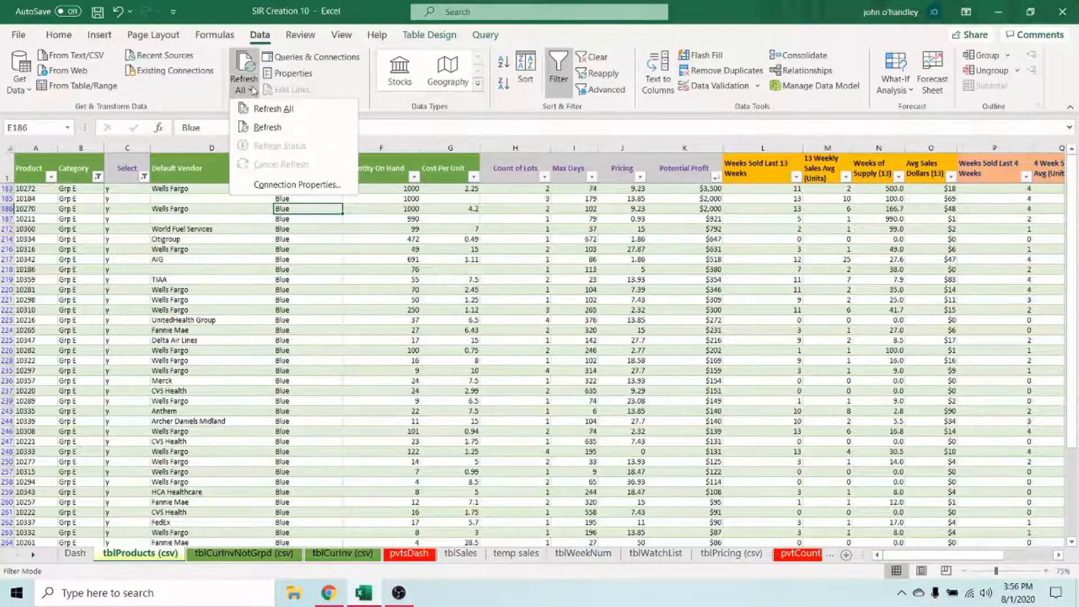
pyautogui.click(267, 127)
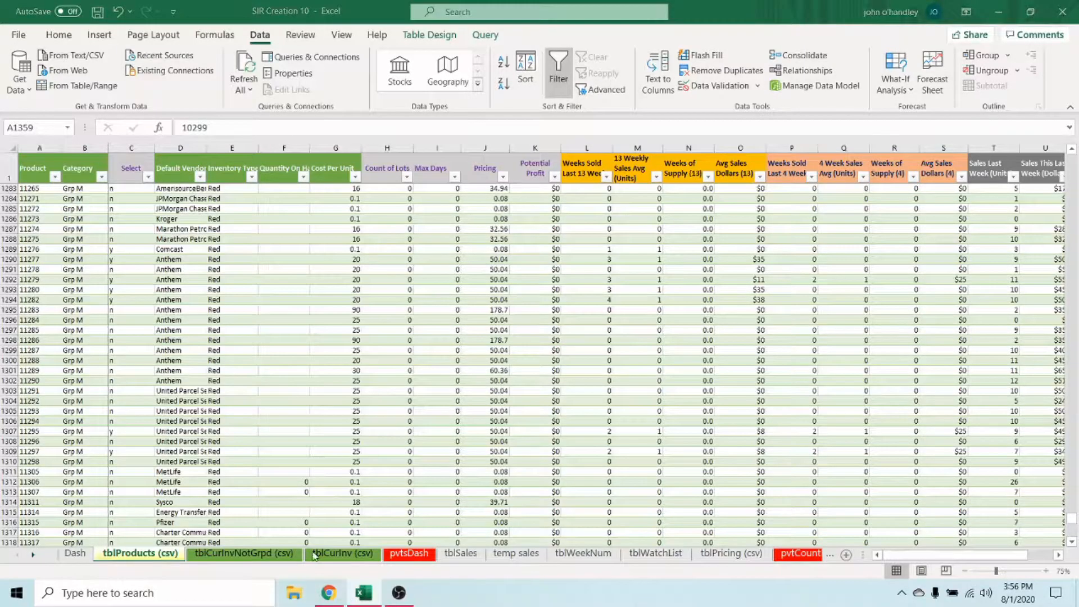
# Check the source files in the Daily CSV Files folder in File Explorer and return to the Excel workbook.
pyautogui.click(294, 593)
pyautogui.doubleClick(167, 92)
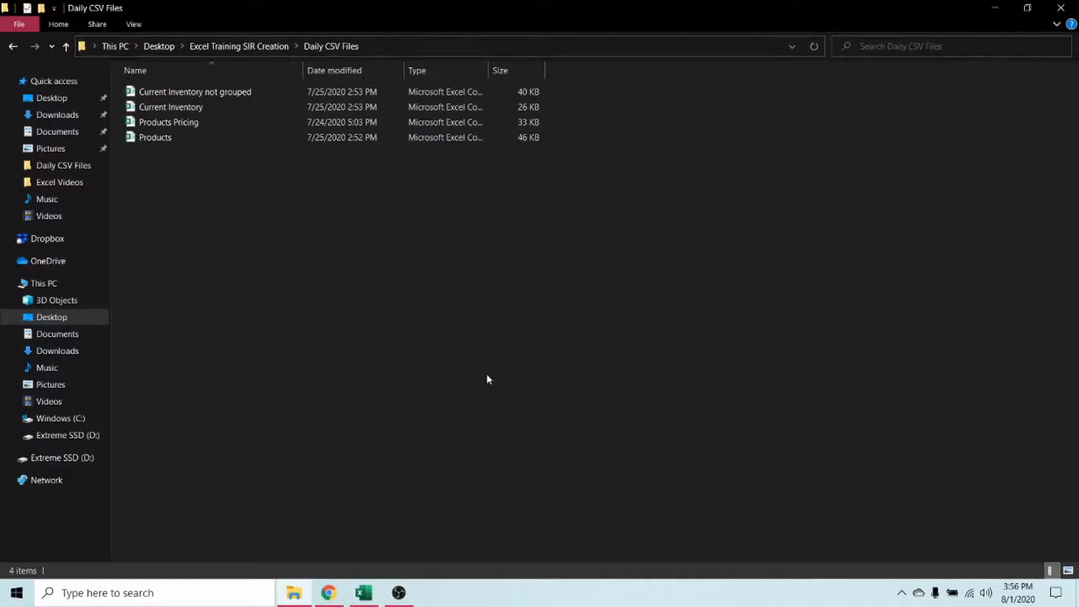
pyautogui.hotkey('alt', 'Tab')
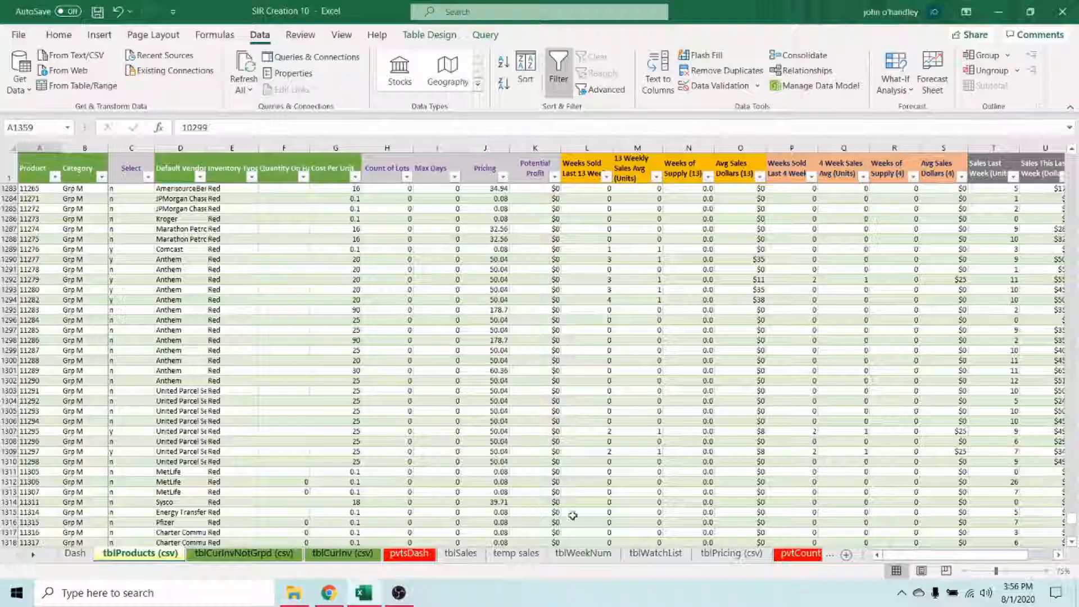
pyautogui.scroll(3, 316, 306)
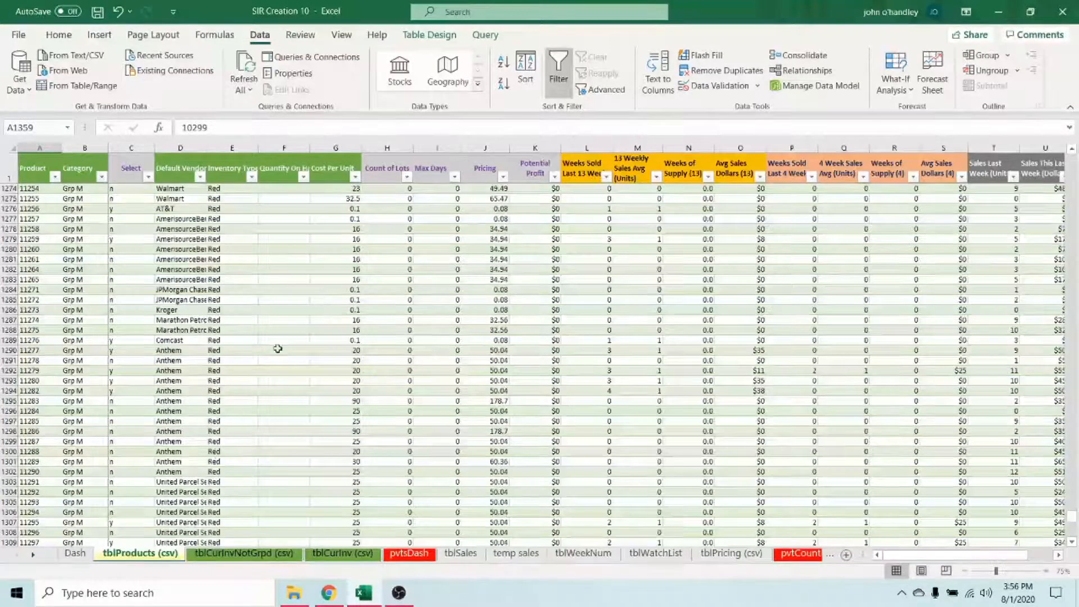
# Review the summary on the Dash sheet, comparing the 13 wk Avg and Sales Last Week totals with the static copy below.
pyautogui.click(75, 554)
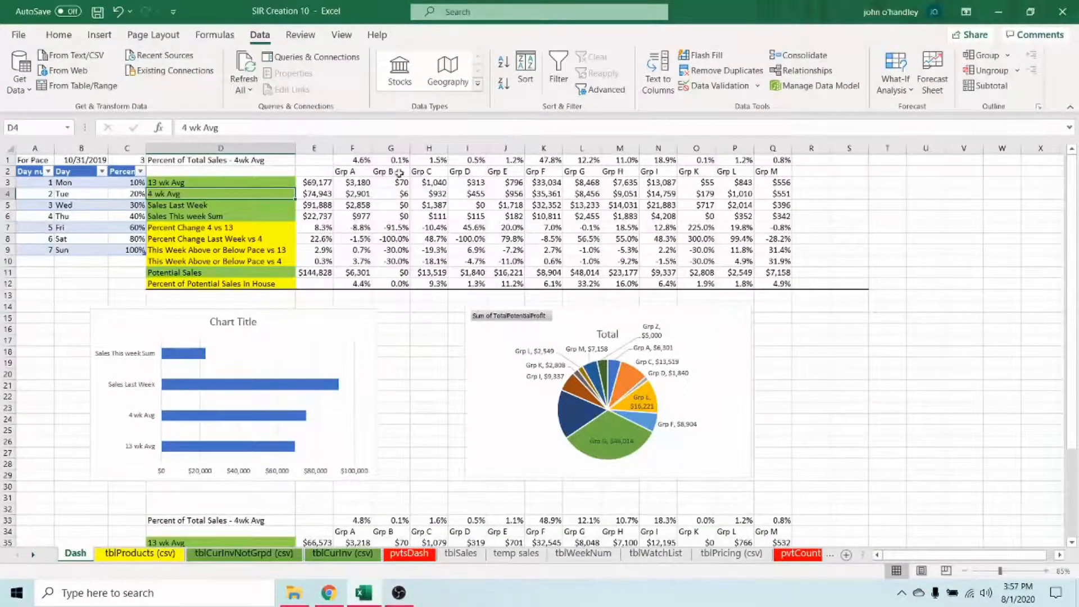
pyautogui.click(328, 183)
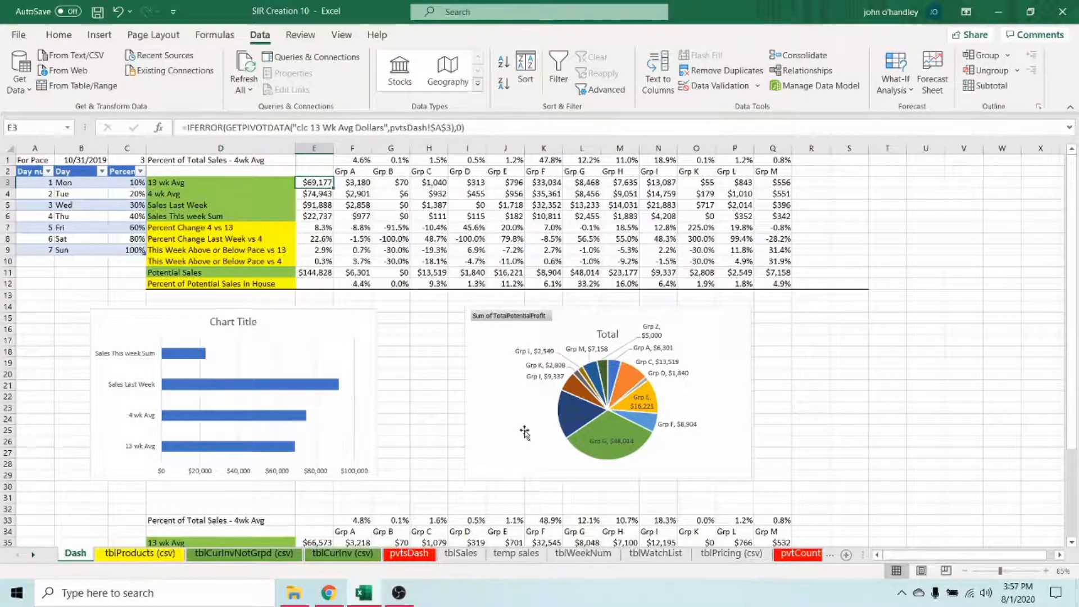
pyautogui.scroll(-1, 522, 436)
pyautogui.scroll(1, 351, 248)
pyautogui.scroll(-2, 337, 216)
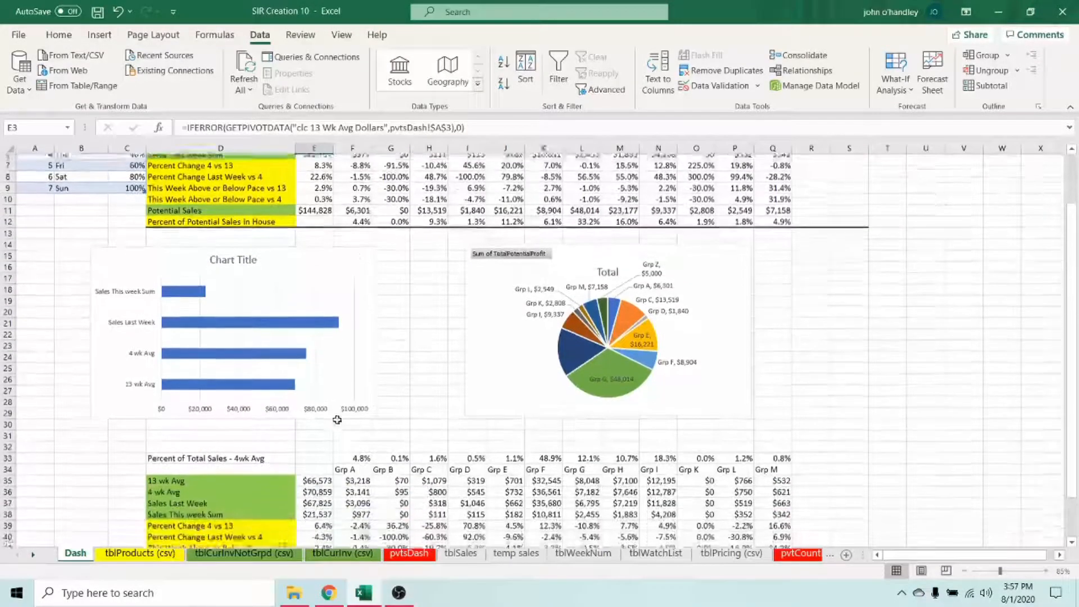
pyautogui.scroll(2, 349, 228)
pyautogui.click(324, 205)
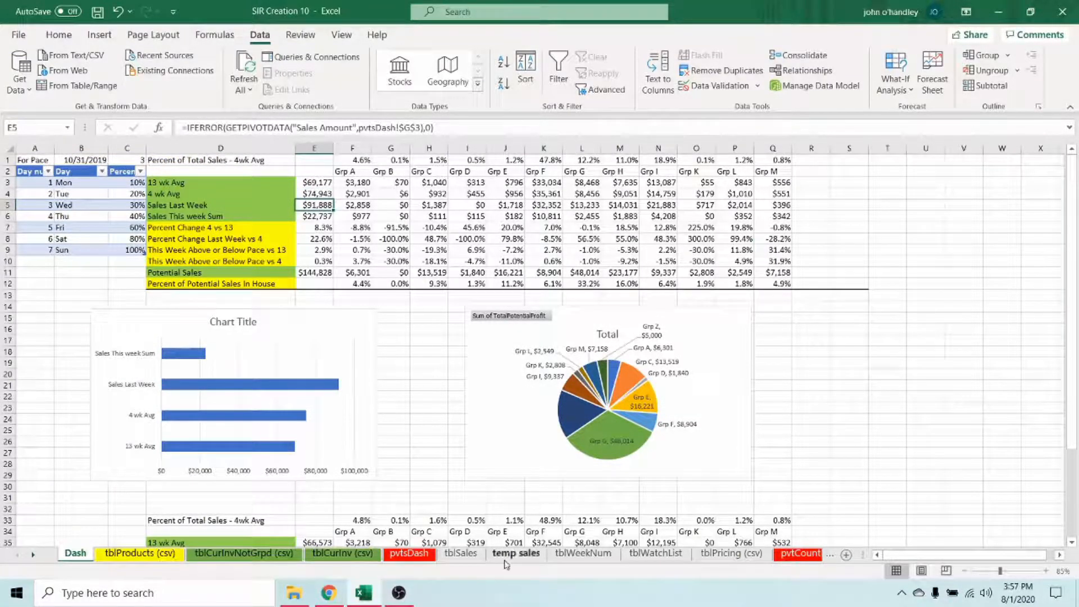
# Clear the date filter from the table on the tblSales sheet.
pyautogui.click(460, 553)
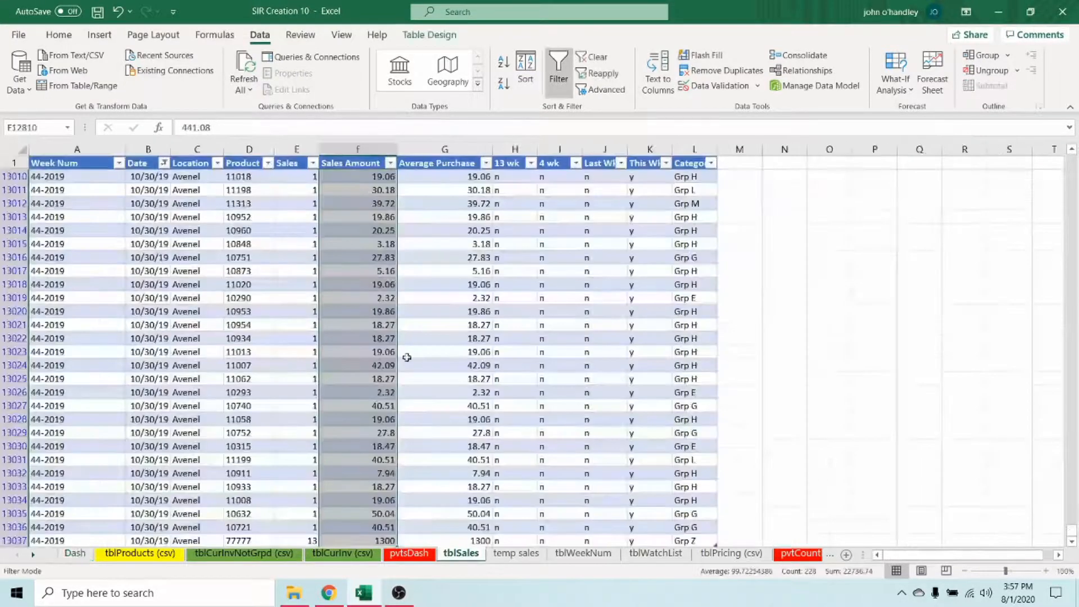
pyautogui.scroll(-1, 405, 356)
pyautogui.click(213, 227)
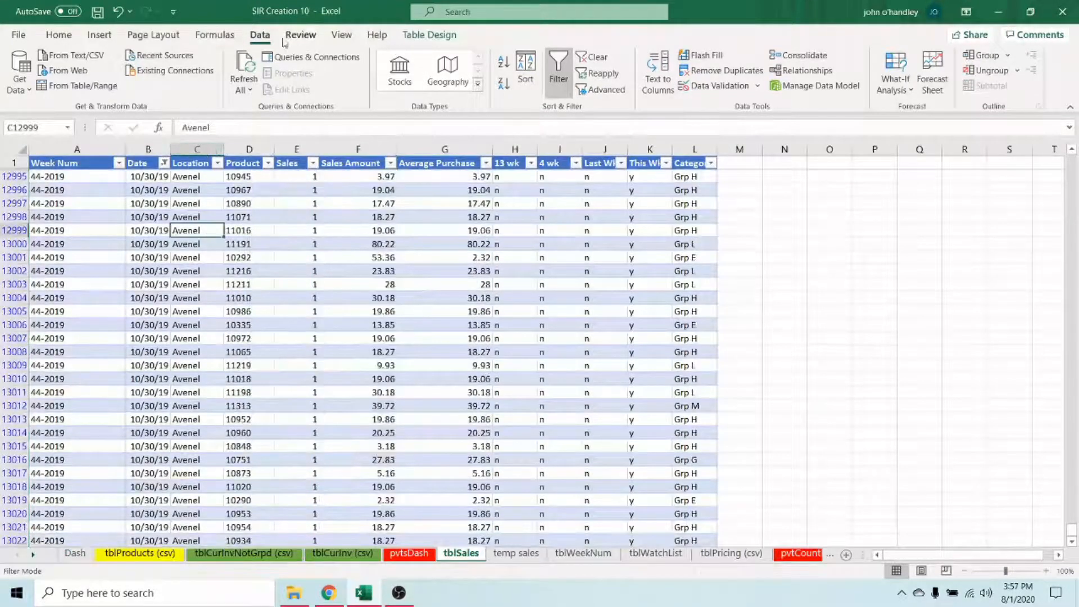
pyautogui.hotkey('alt', 'a')
pyautogui.press('c')
# Refresh the PivotTables on the pvtsDash sheet.
pyautogui.click(408, 553)
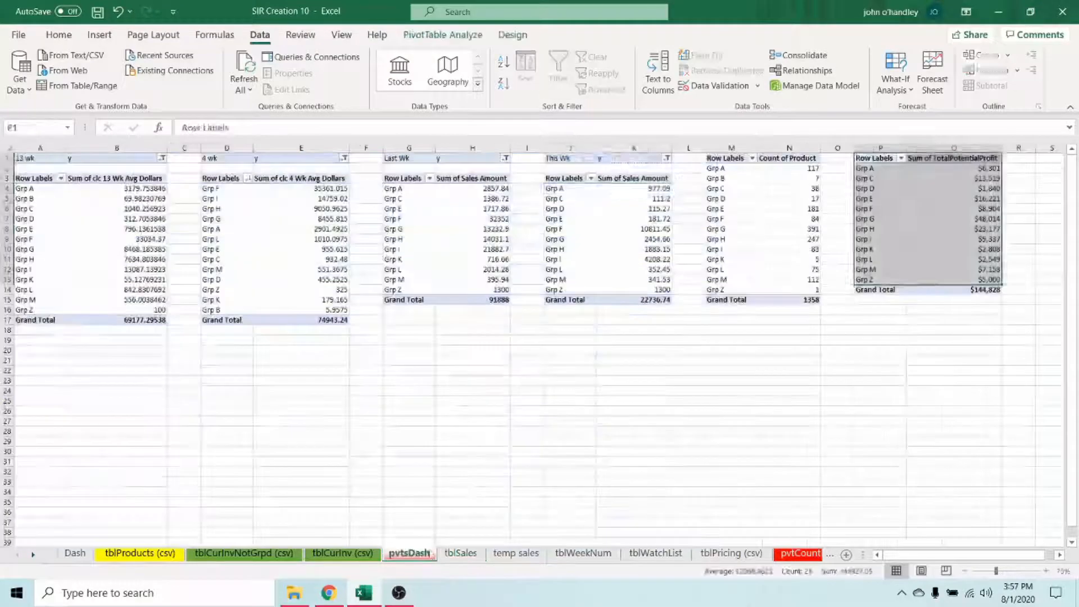
pyautogui.click(442, 35)
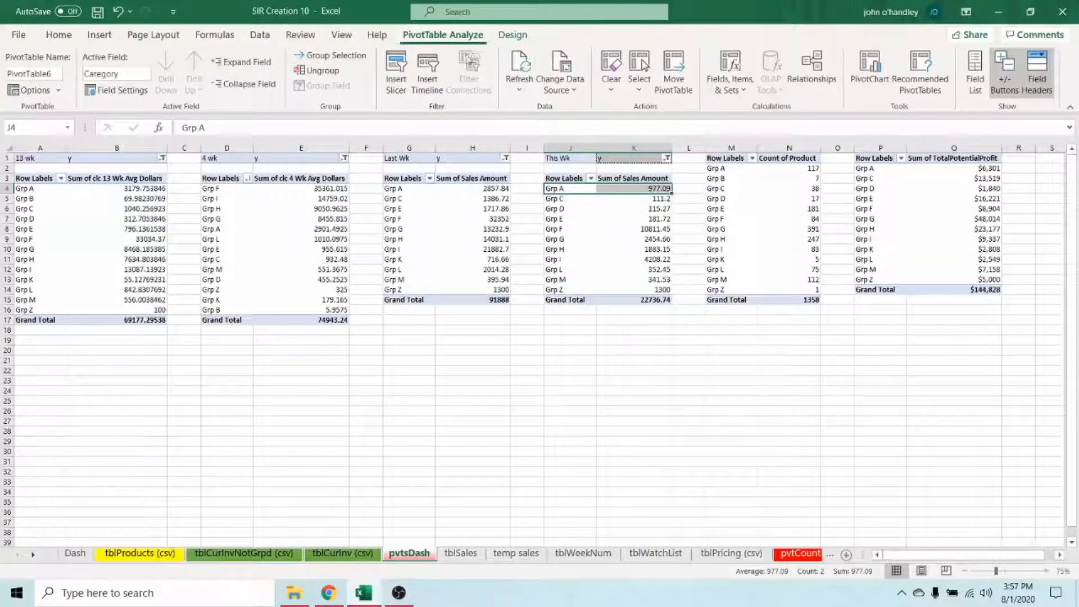
pyautogui.click(519, 90)
pyautogui.click(522, 126)
# Copy the category labels Grp A to Grp Z from the TotalPotentialProfit PivotTable and paste them transposed into the Dash header row at F2.
pyautogui.moveTo(877, 169); pyautogui.dragTo(884, 280)
pyautogui.rightClick(878, 219)
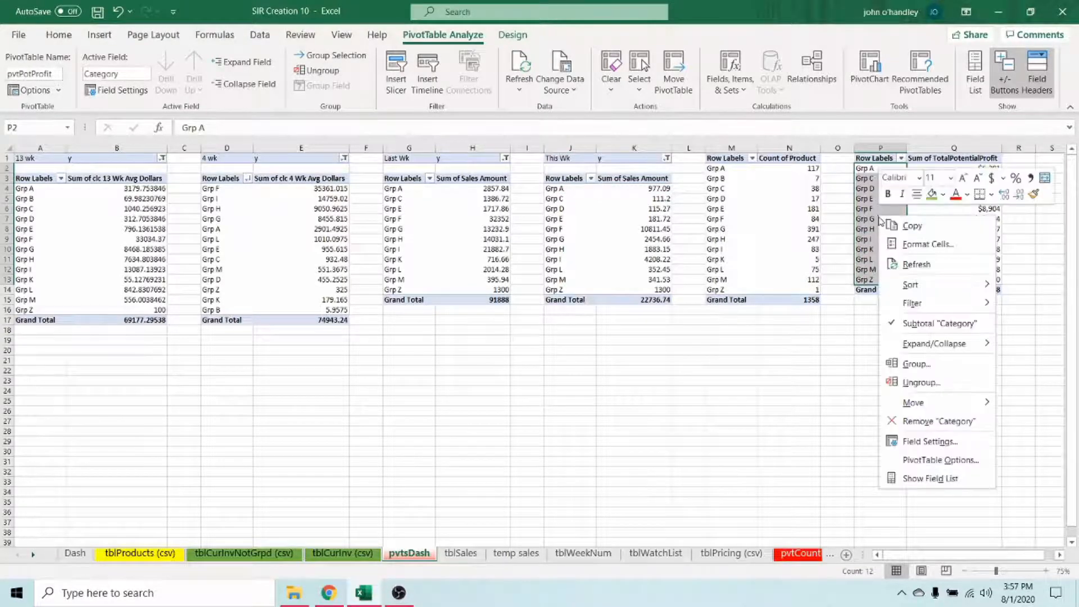
pyautogui.click(893, 226)
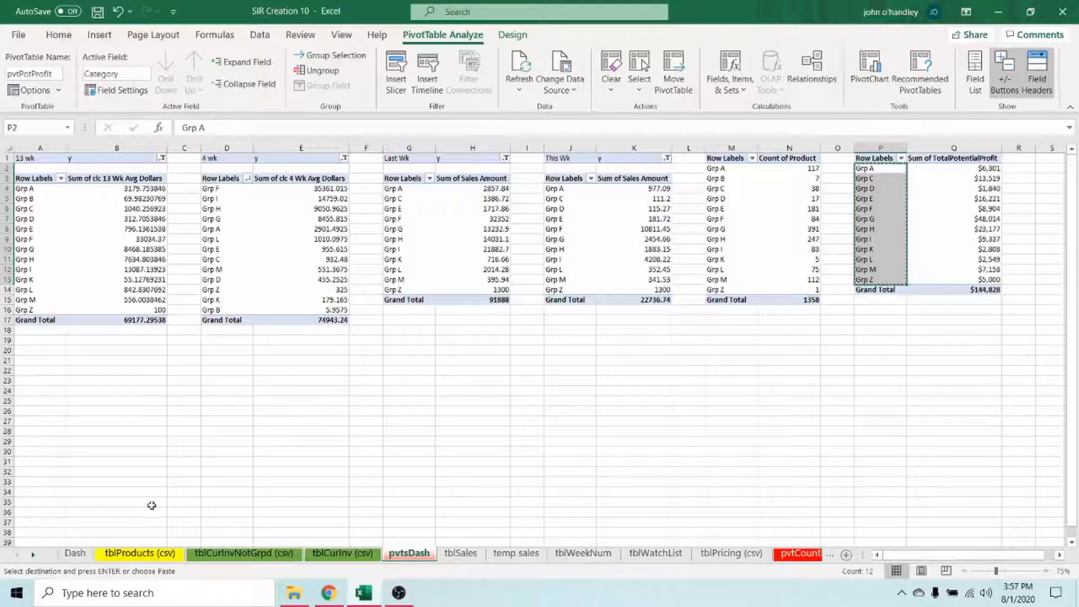
pyautogui.click(83, 555)
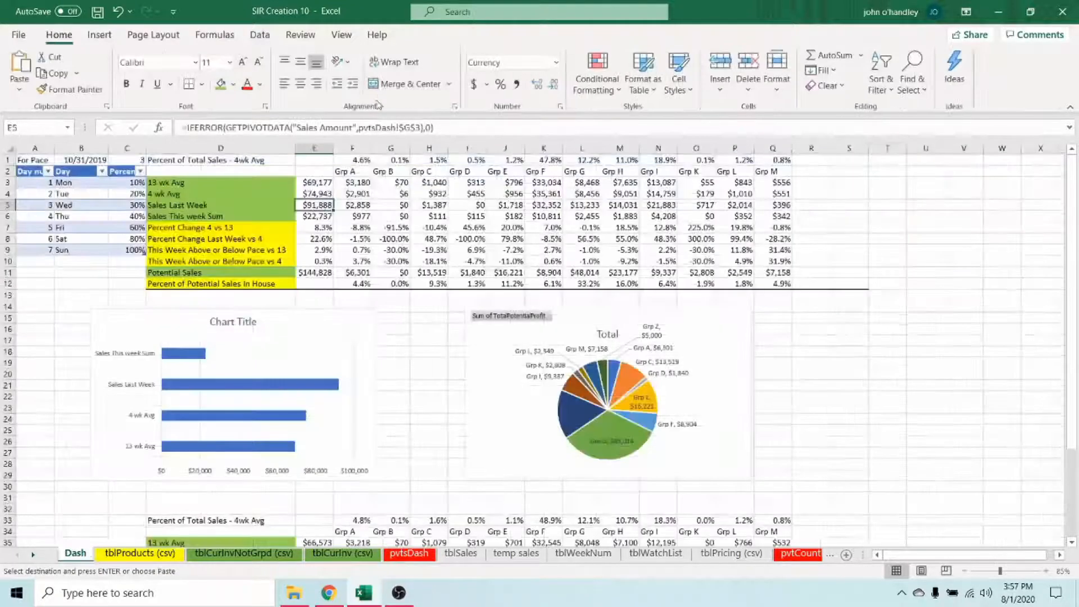
pyautogui.click(366, 172)
pyautogui.rightClick(359, 176)
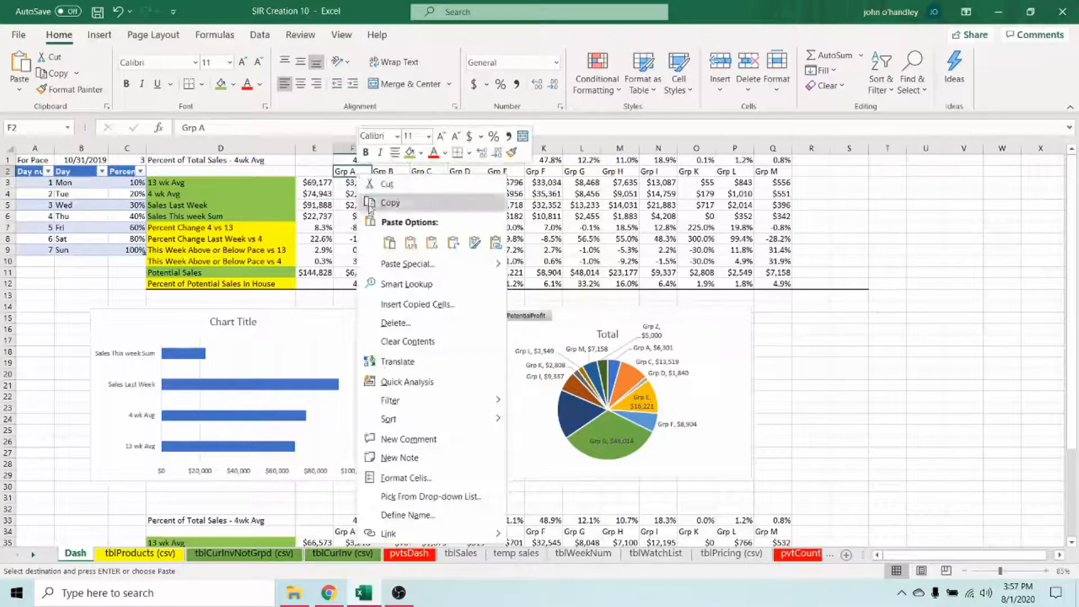
pyautogui.click(393, 265)
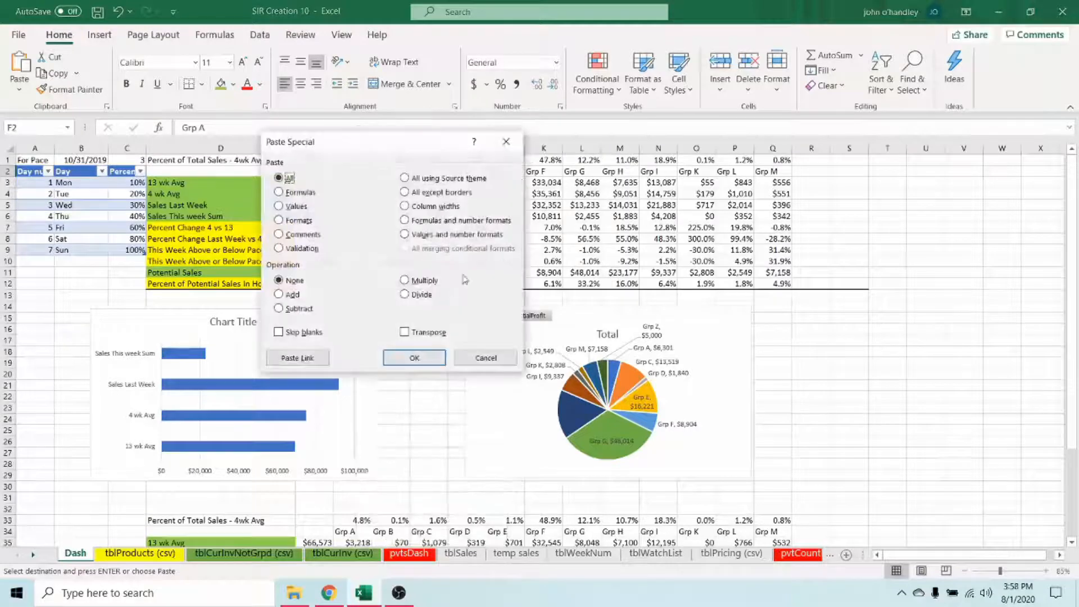
pyautogui.click(430, 333)
pyautogui.click(414, 358)
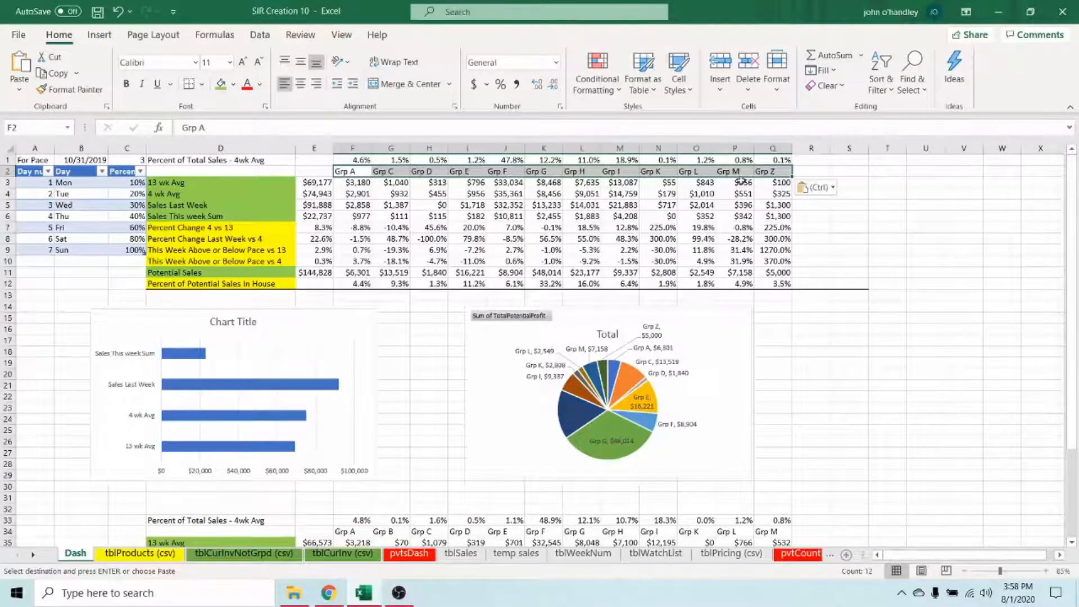
# Fill the Grp M formulas in rows 3 to 12 across to the Grp Z column and inspect its average and sales formulas.
pyautogui.moveTo(747, 181); pyautogui.dragTo(789, 289)
pyautogui.click(781, 181)
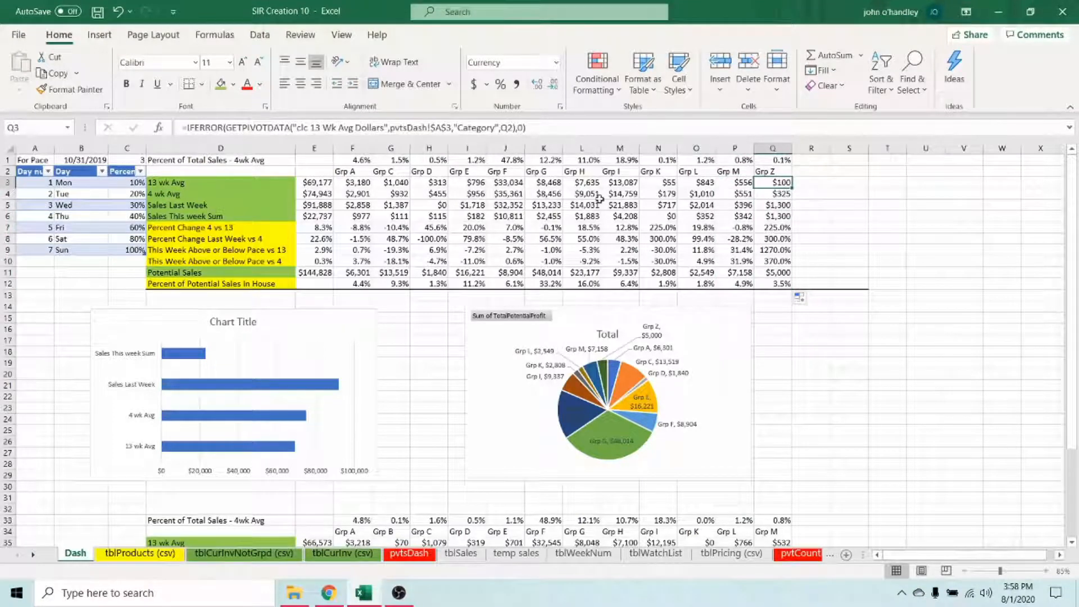
pyautogui.click(775, 204)
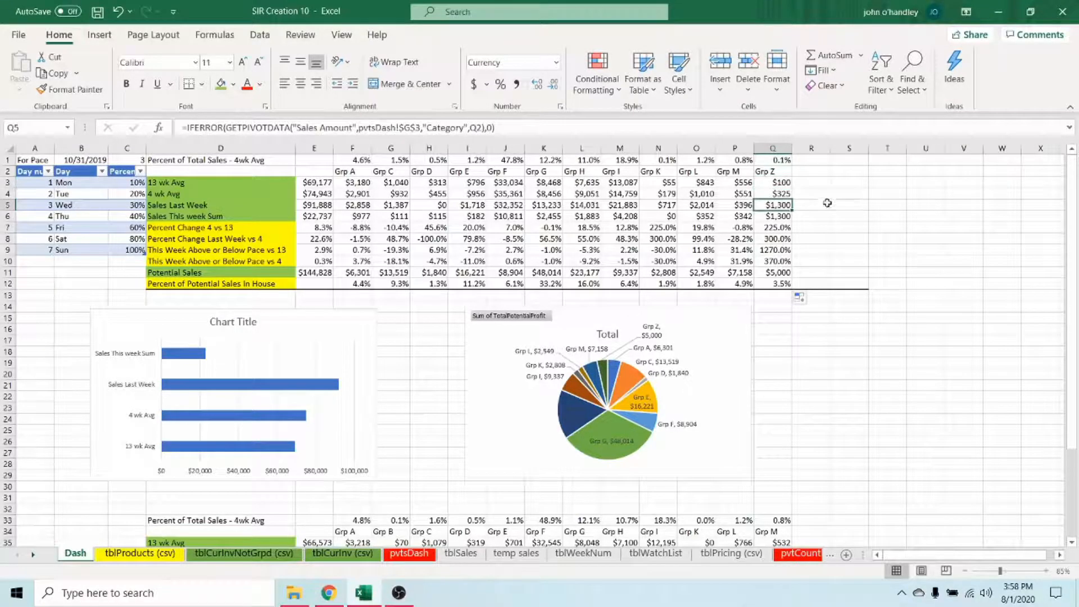
pyautogui.click(781, 194)
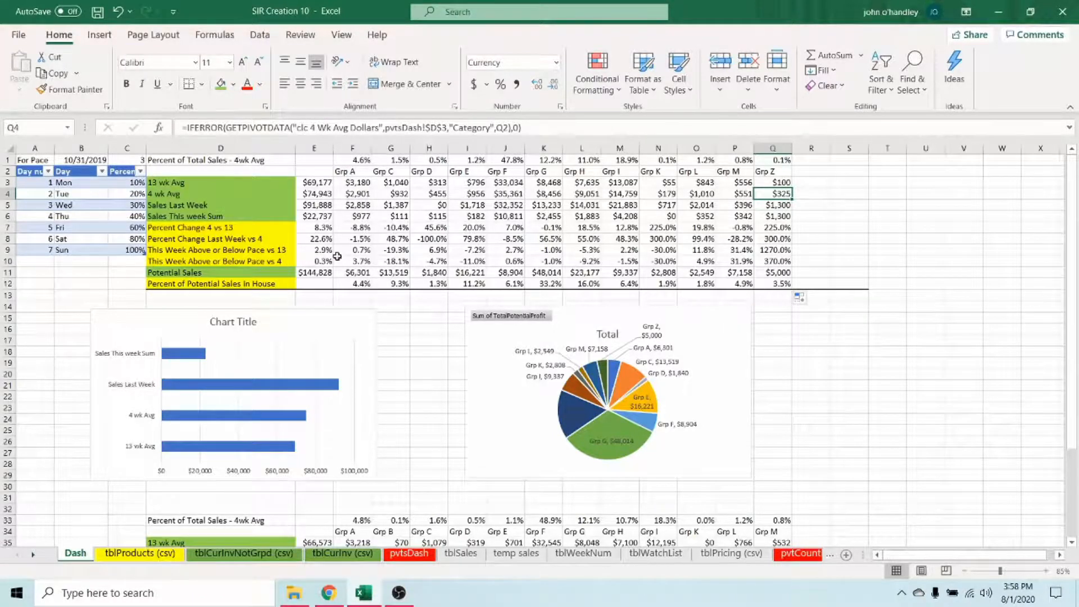
pyautogui.click(786, 215)
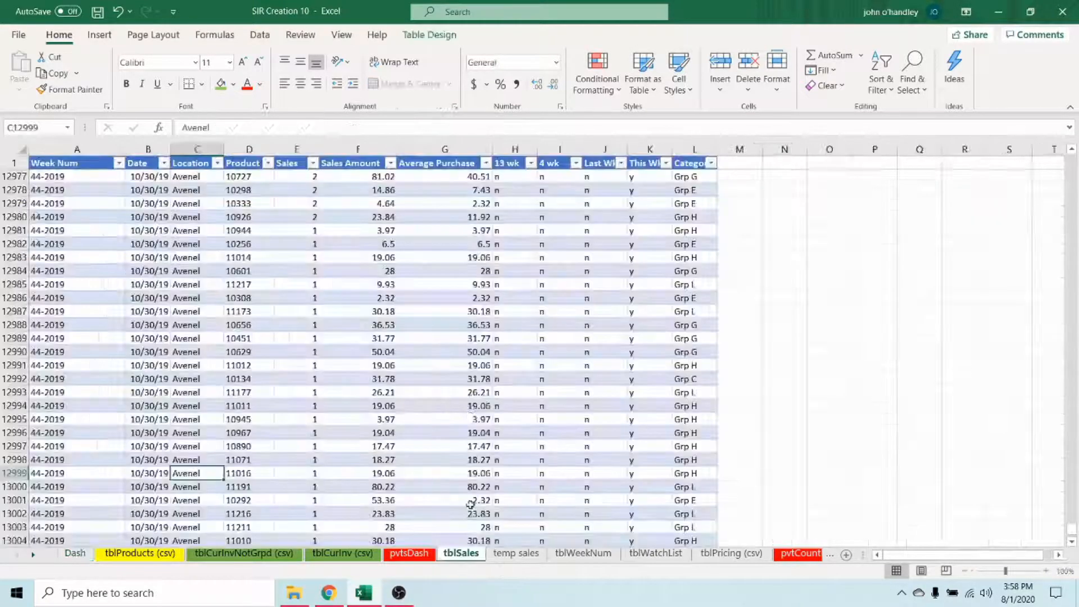
# Filter the tblSales table to product 77777 and check the dates of the matching sales records.
pyautogui.click(463, 553)
pyautogui.click(268, 163)
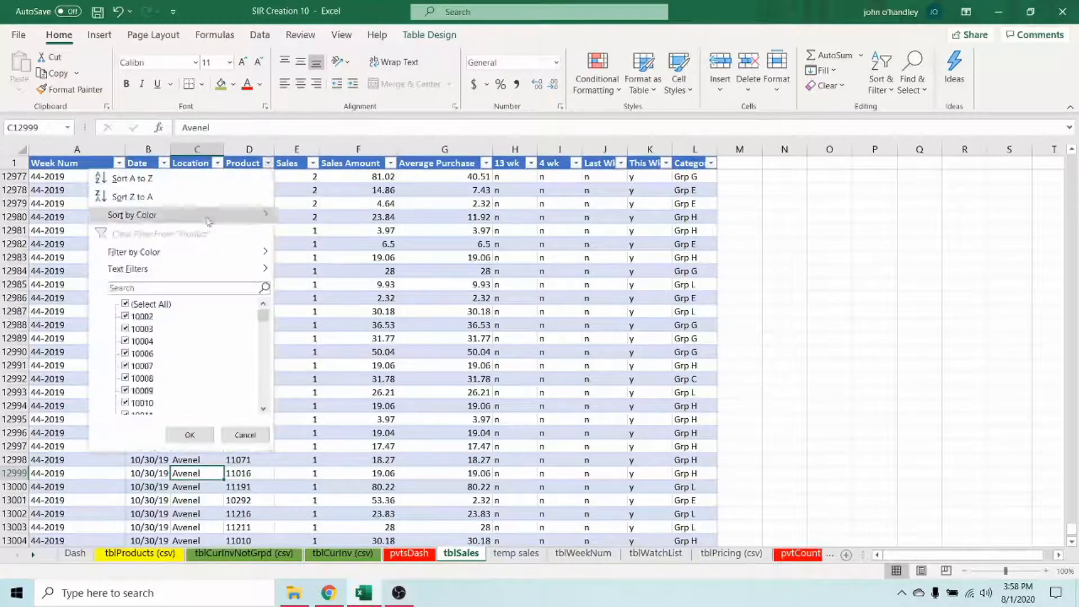
pyautogui.write('77777')
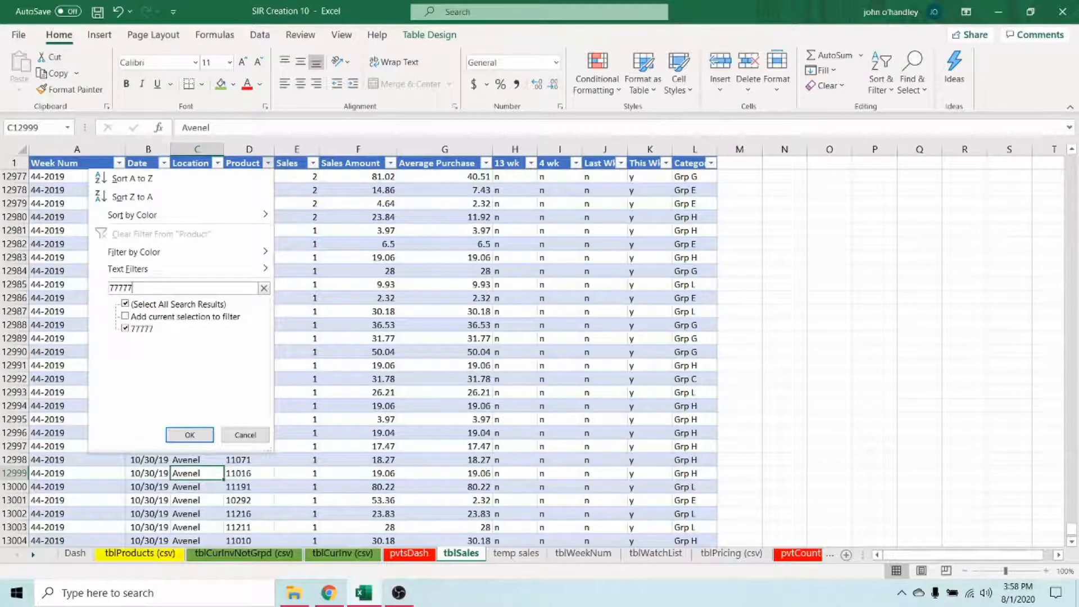
pyautogui.click(190, 434)
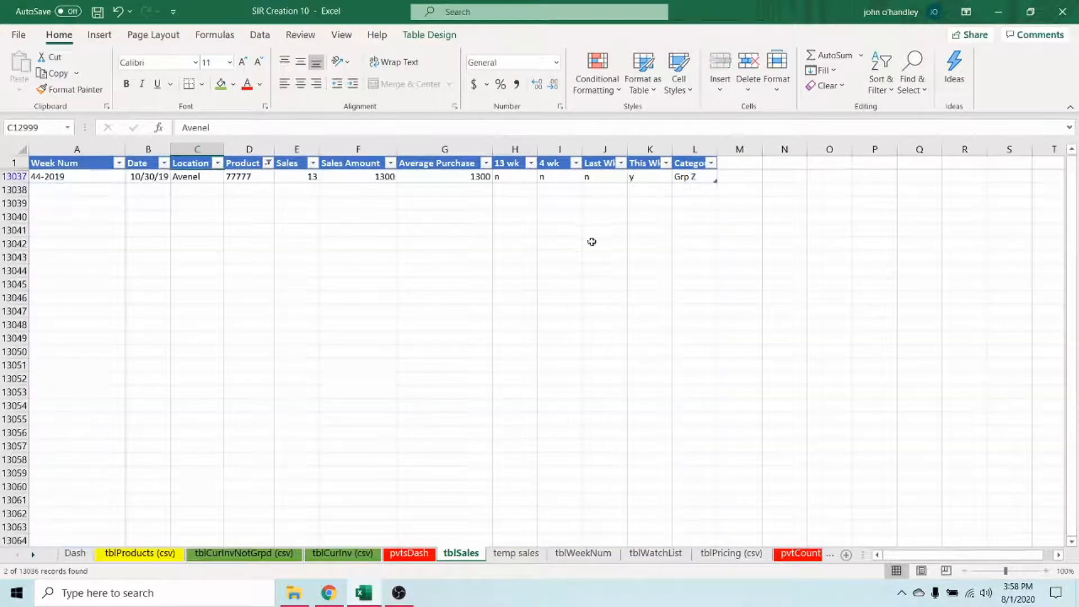
pyautogui.scroll(1, 539, 247)
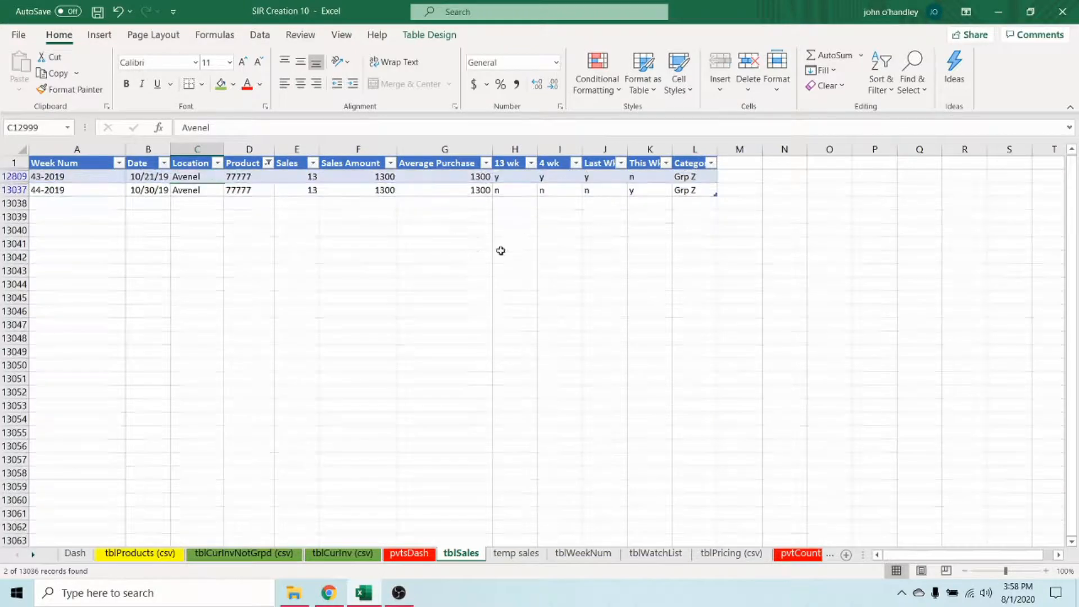
pyautogui.click(165, 179)
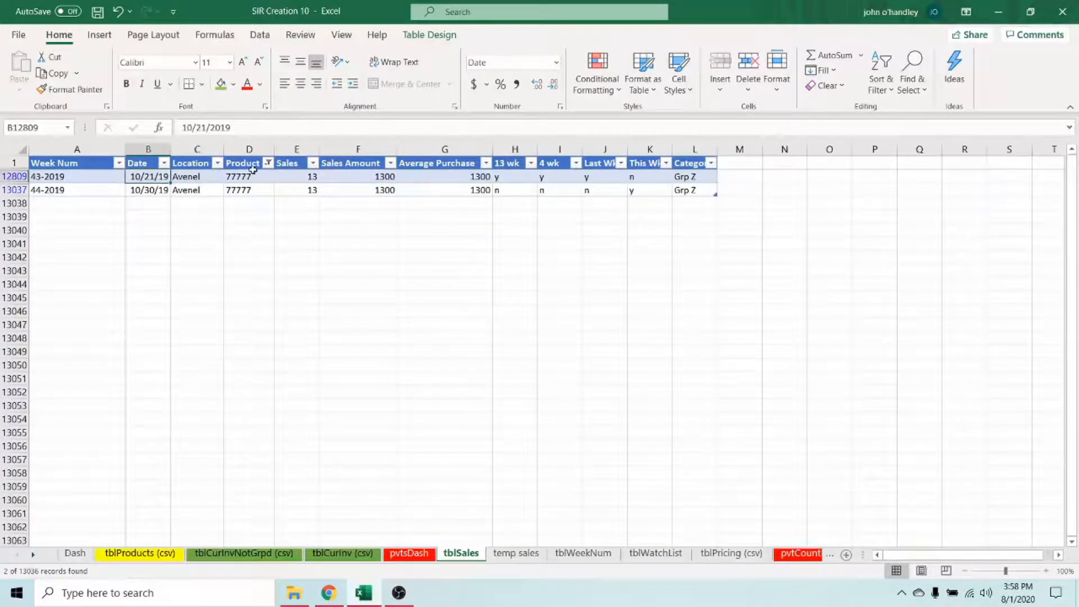
pyautogui.click(168, 191)
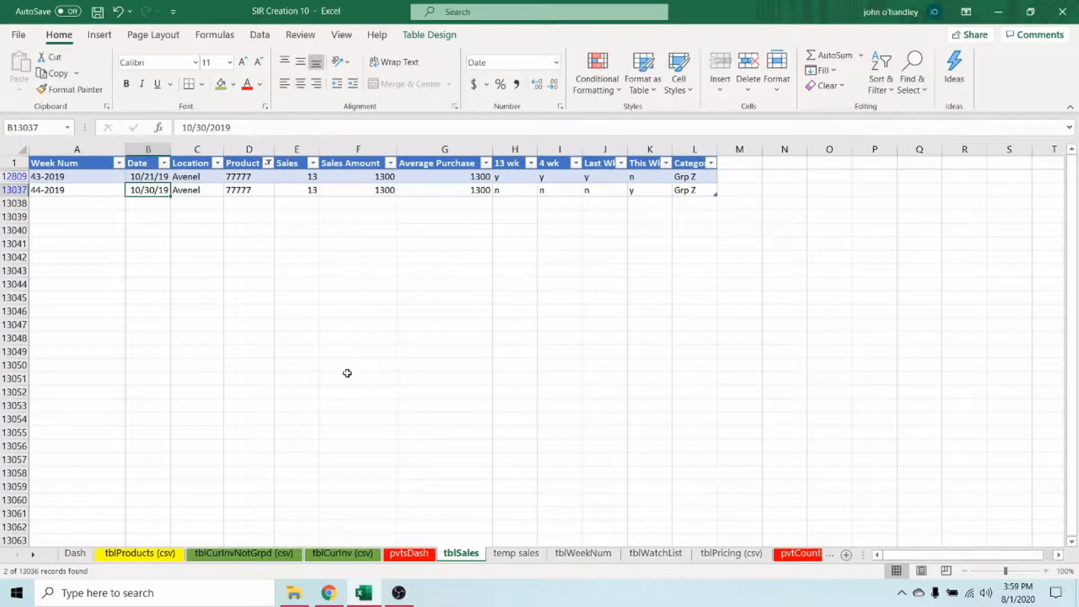
# Inspect Grp D's Sales Last Week formula on the Dash sheet and check the week flags on the tblWeekNum sheet.
pyautogui.click(75, 553)
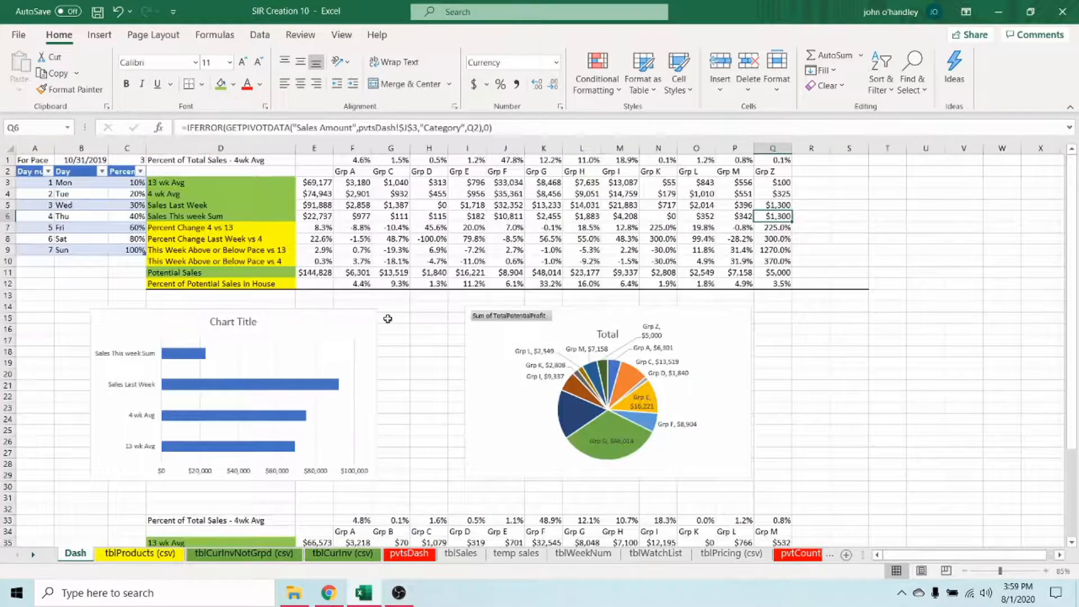
pyautogui.click(441, 207)
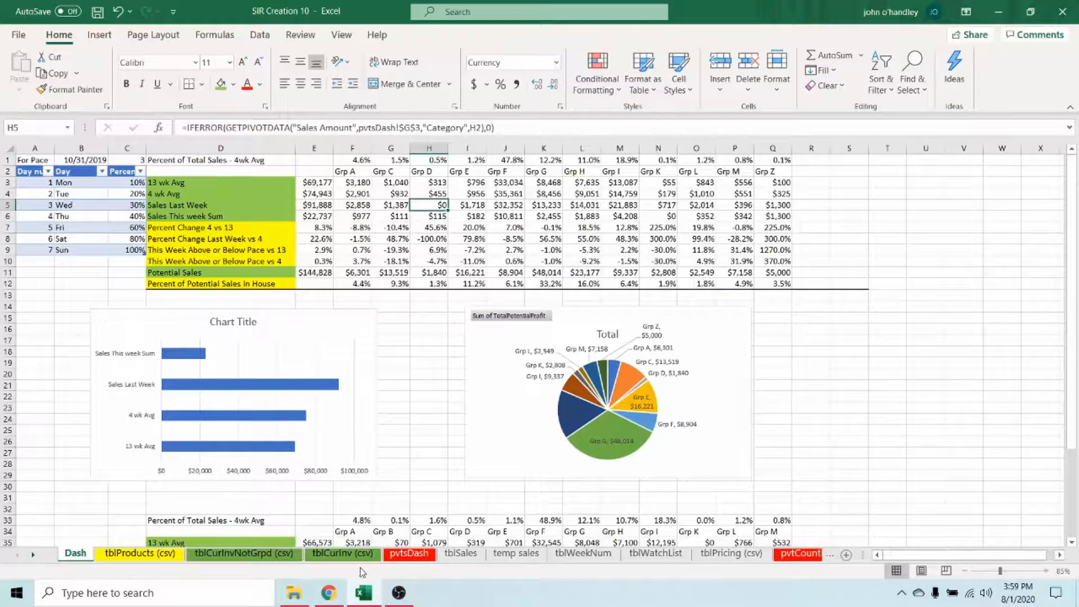
pyautogui.click(583, 553)
pyautogui.scroll(2, 206, 357)
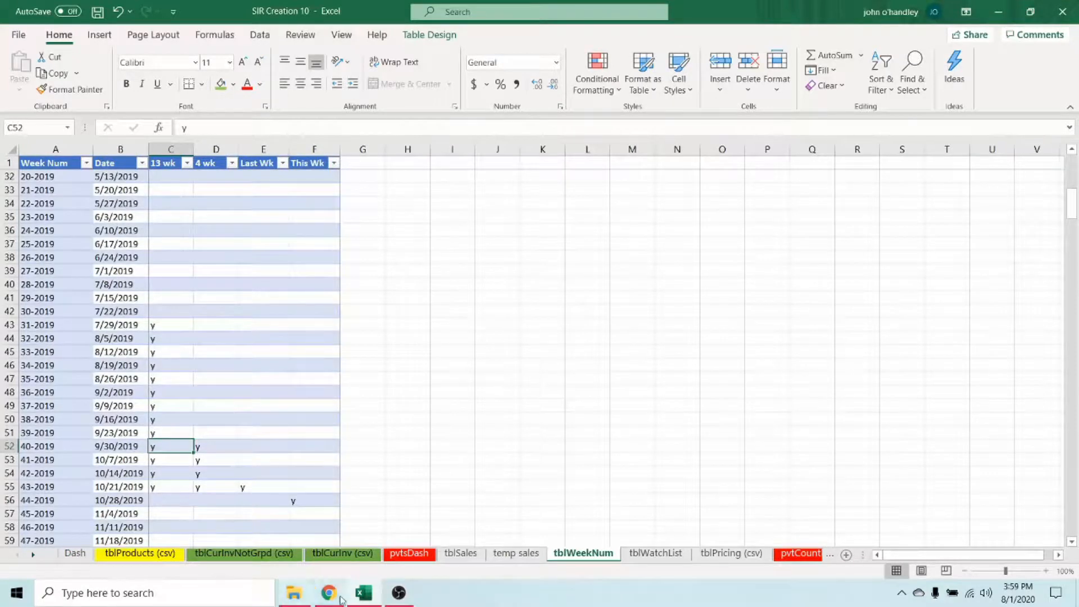
# Clear the product filter from the tblSales table and select cell I8 in the 4 wk column.
pyautogui.click(516, 553)
pyautogui.click(471, 556)
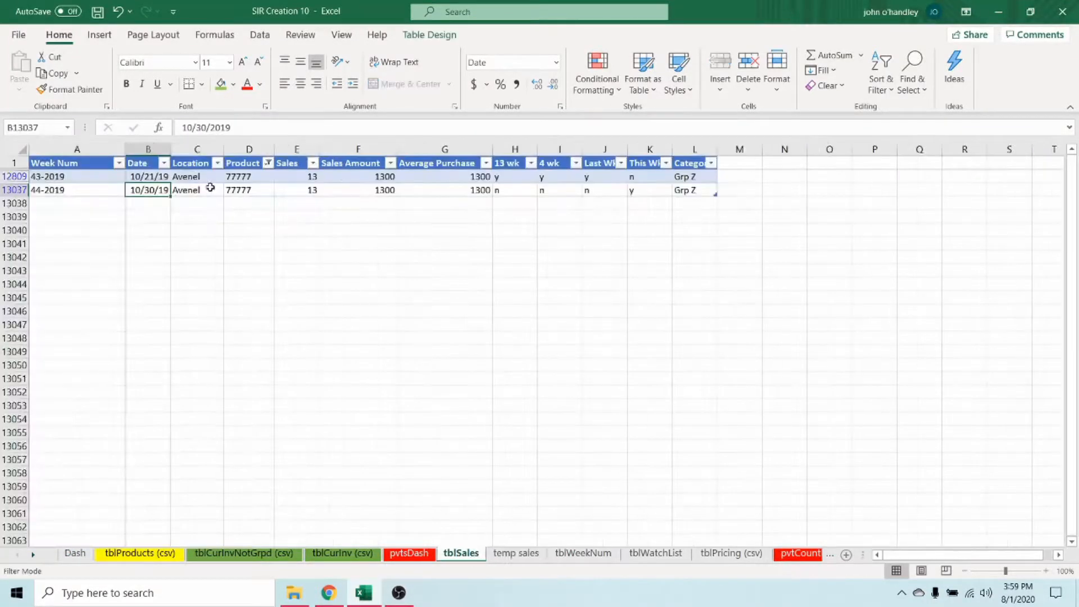
pyautogui.click(260, 35)
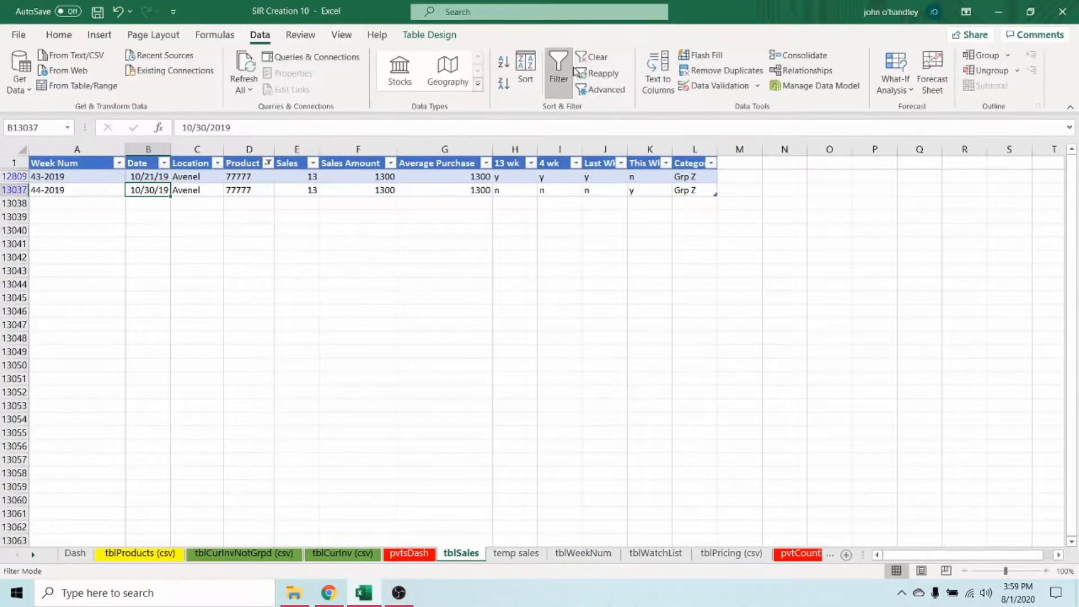
pyautogui.click(593, 56)
pyautogui.click(558, 258)
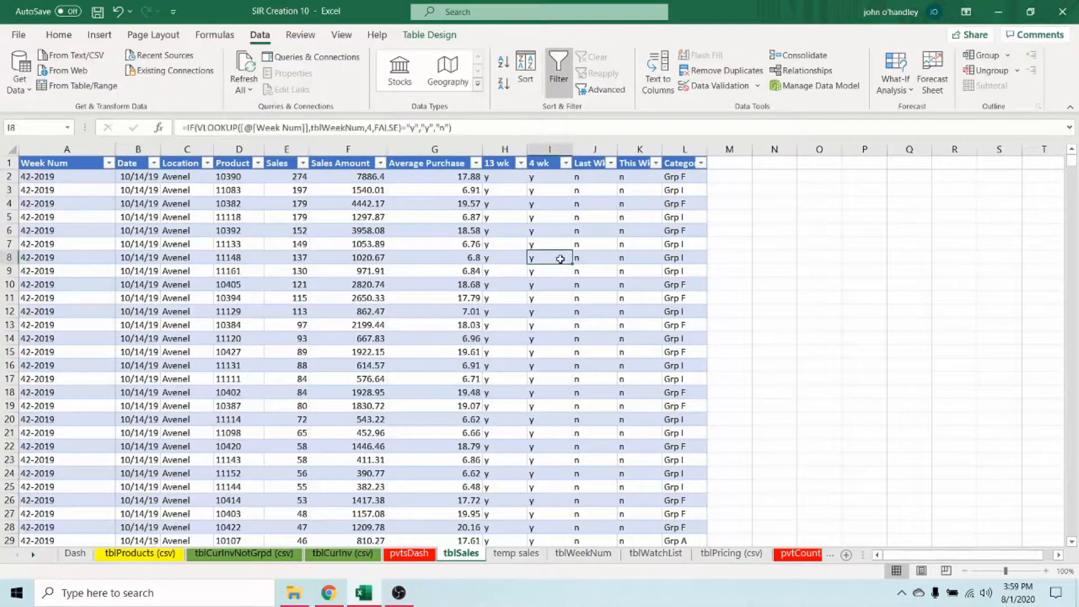